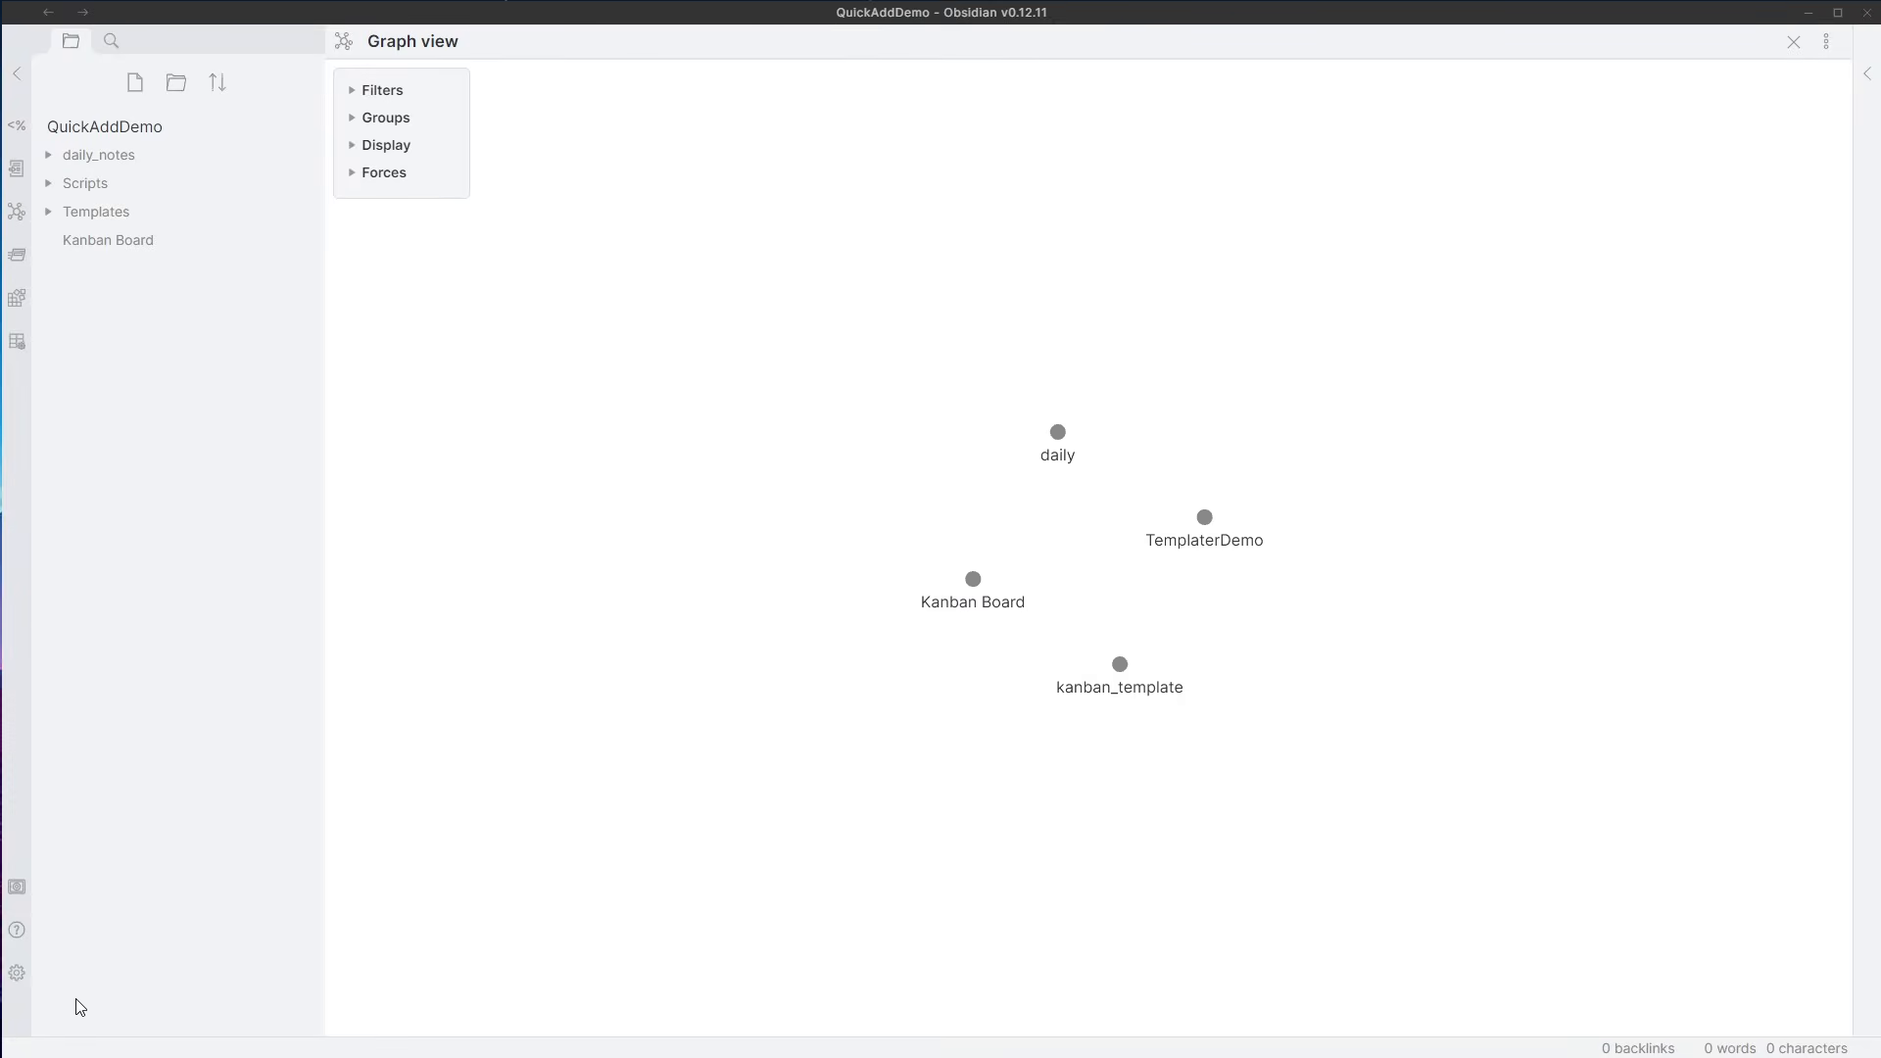
- Search the community plugins for "quickad" and open the QuickAdd plugin's page
left_click(18, 976)
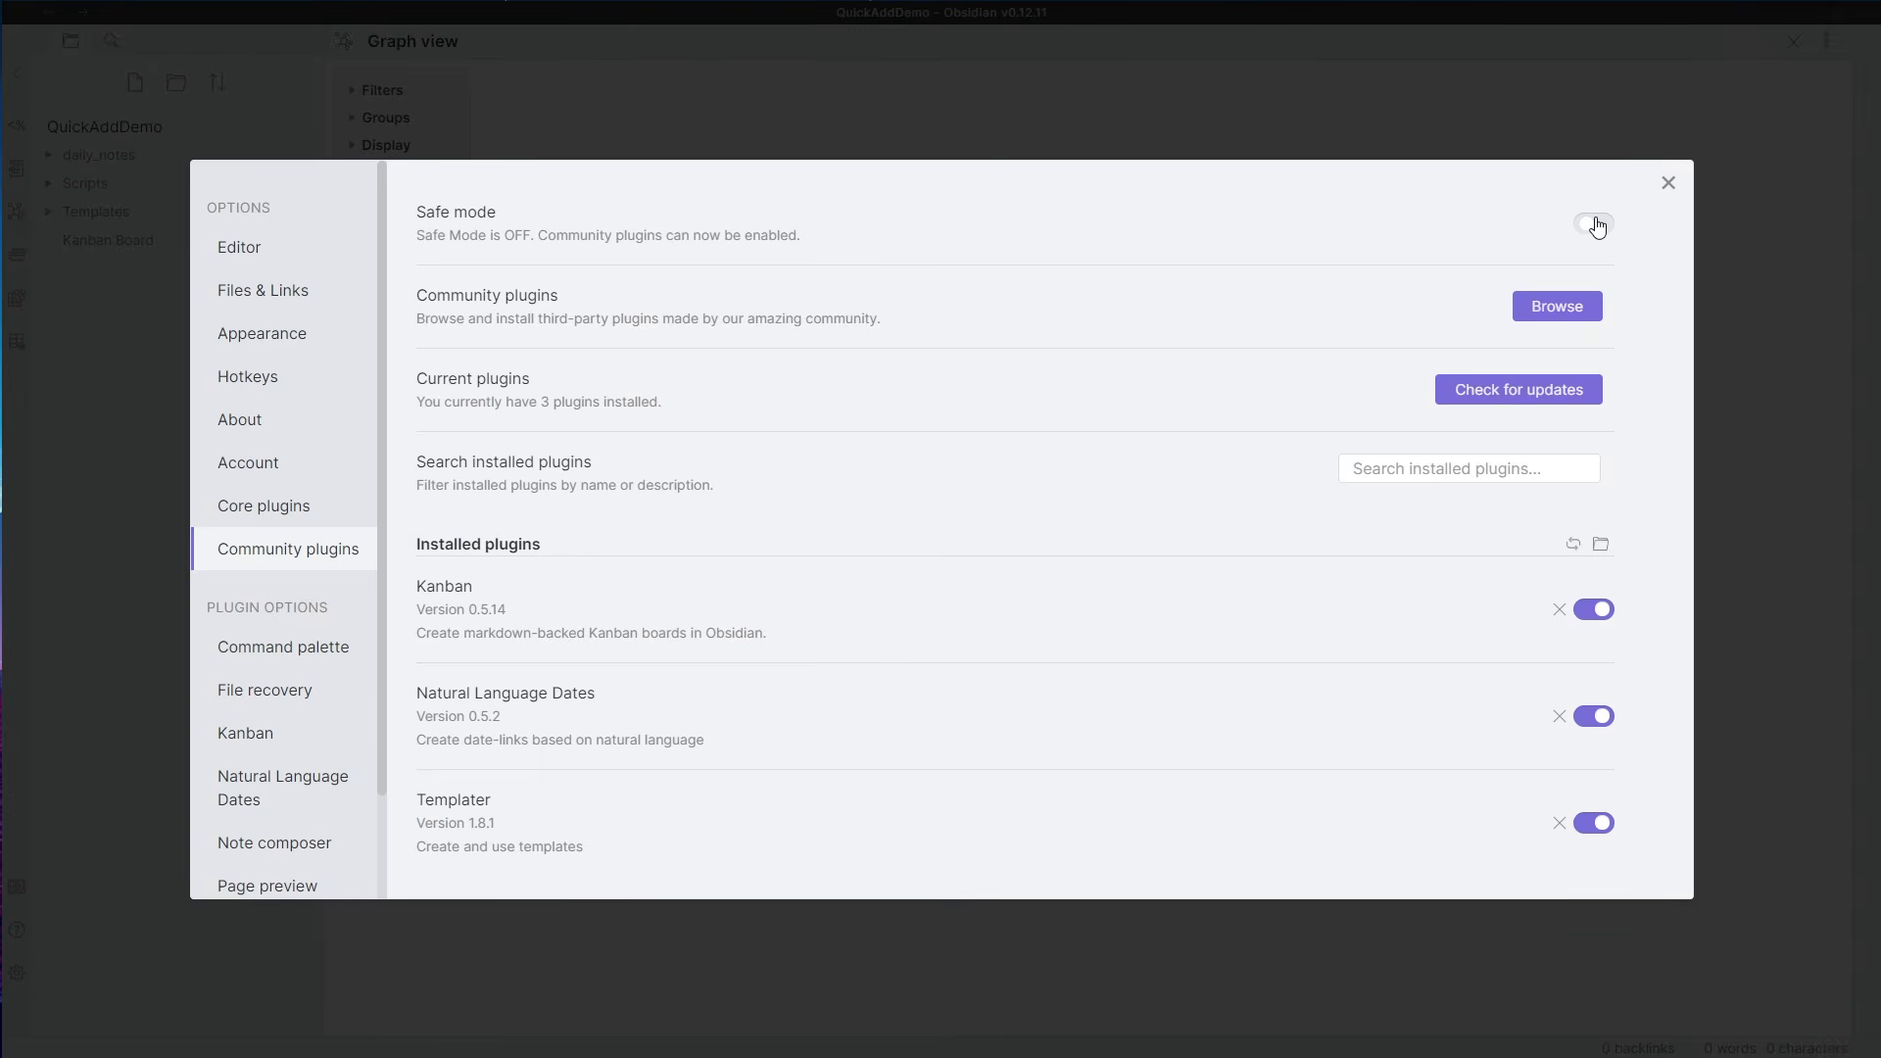
left_click(1557, 306)
left_click(498, 109)
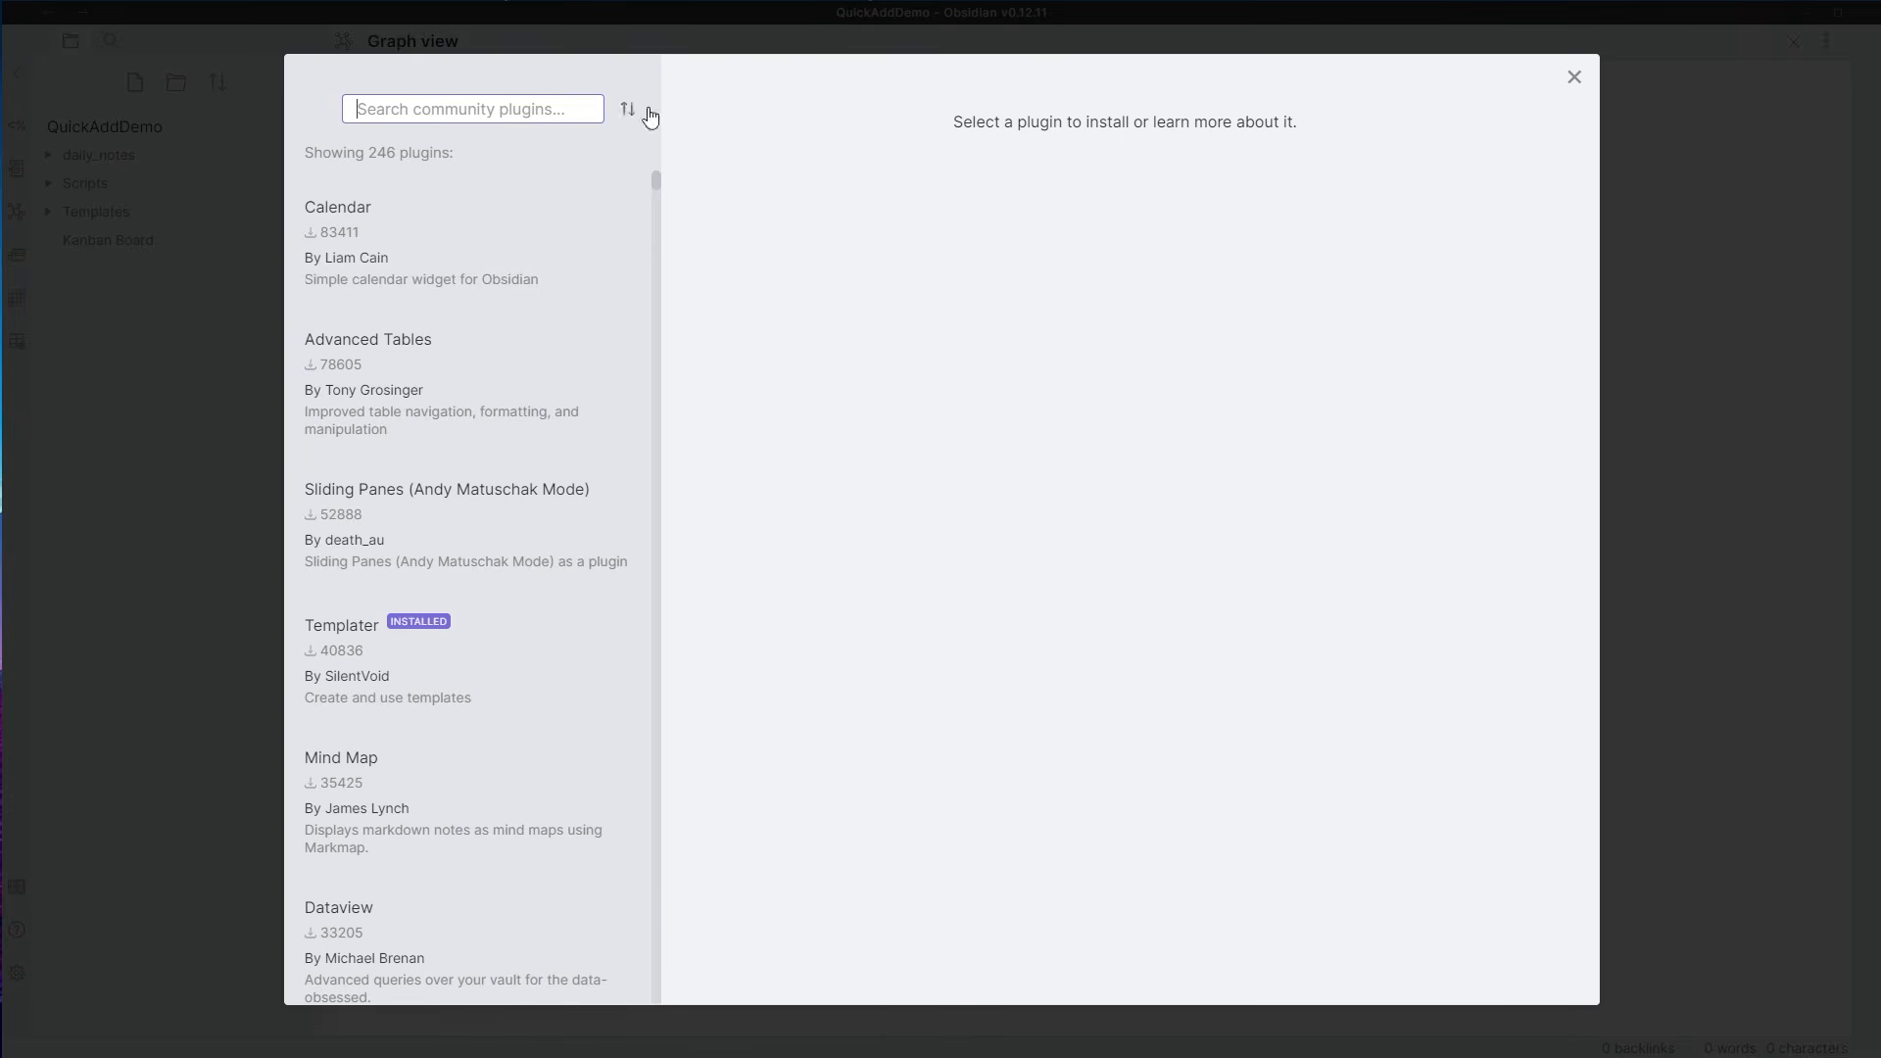
type("quickad")
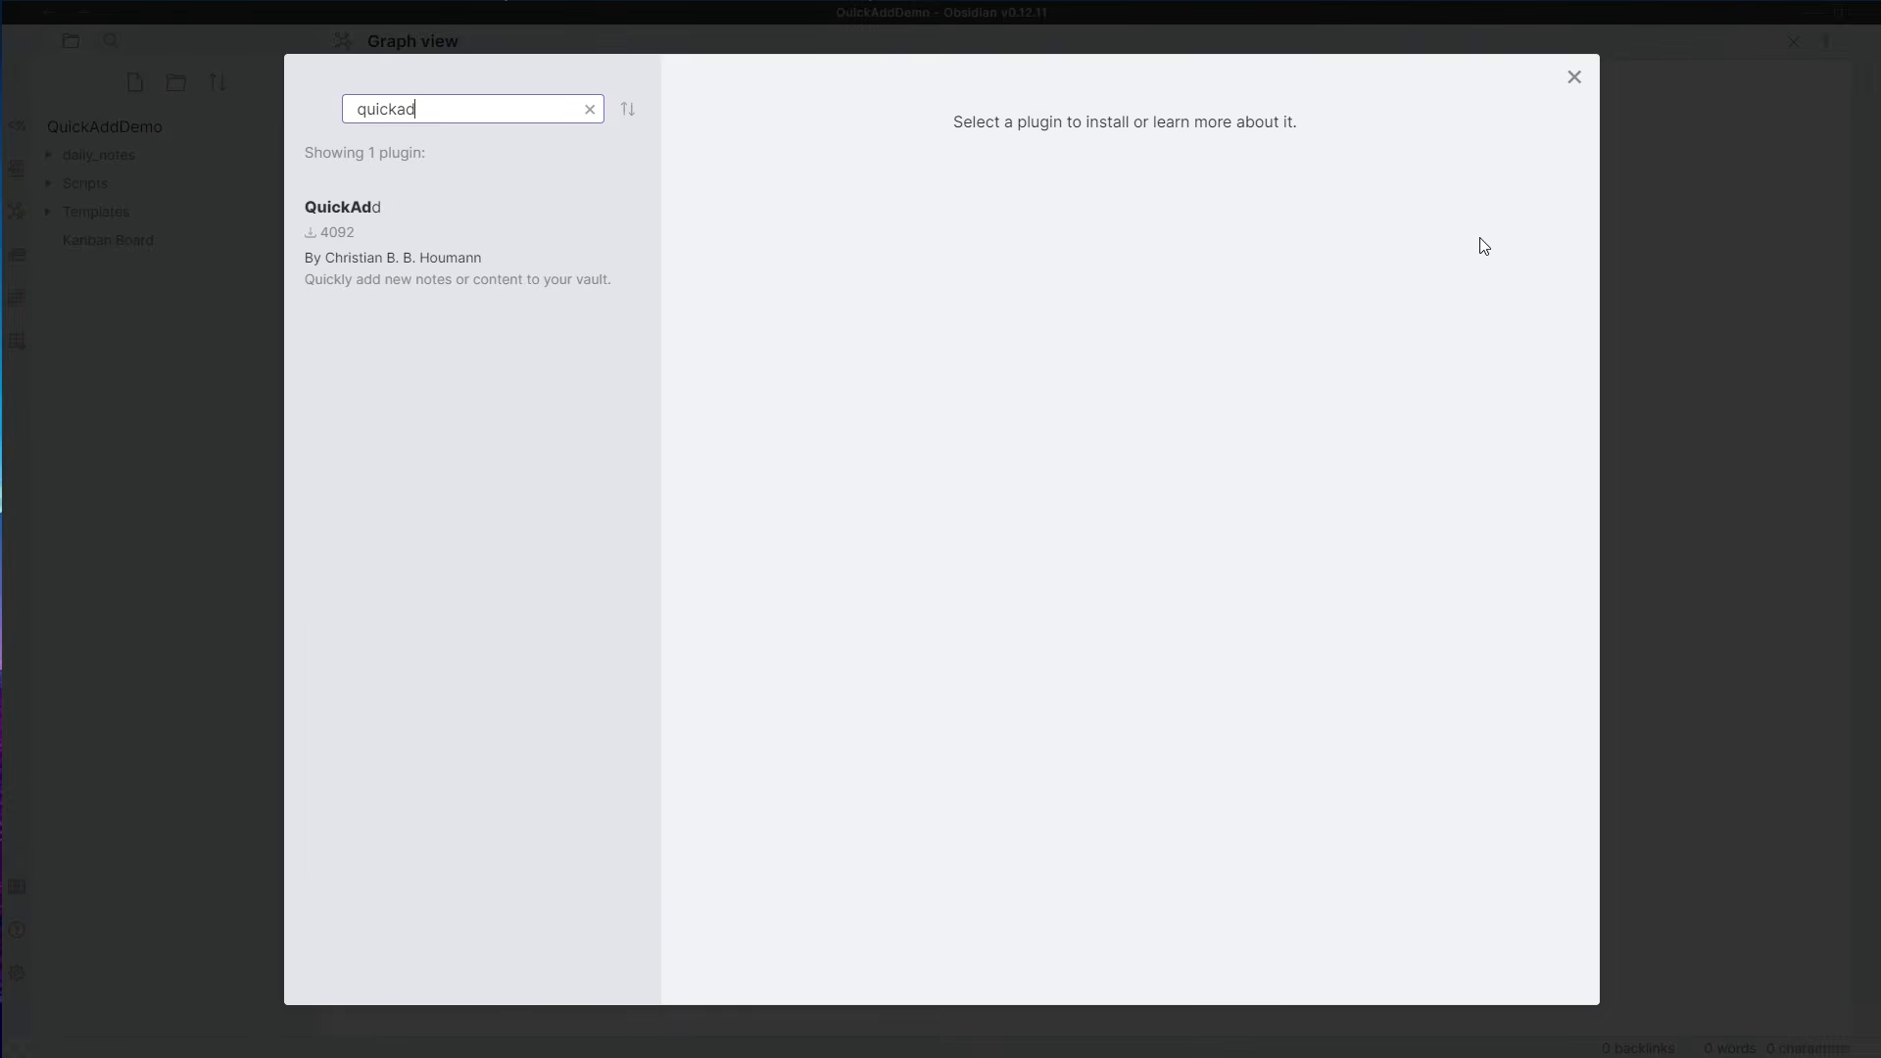
left_click(466, 283)
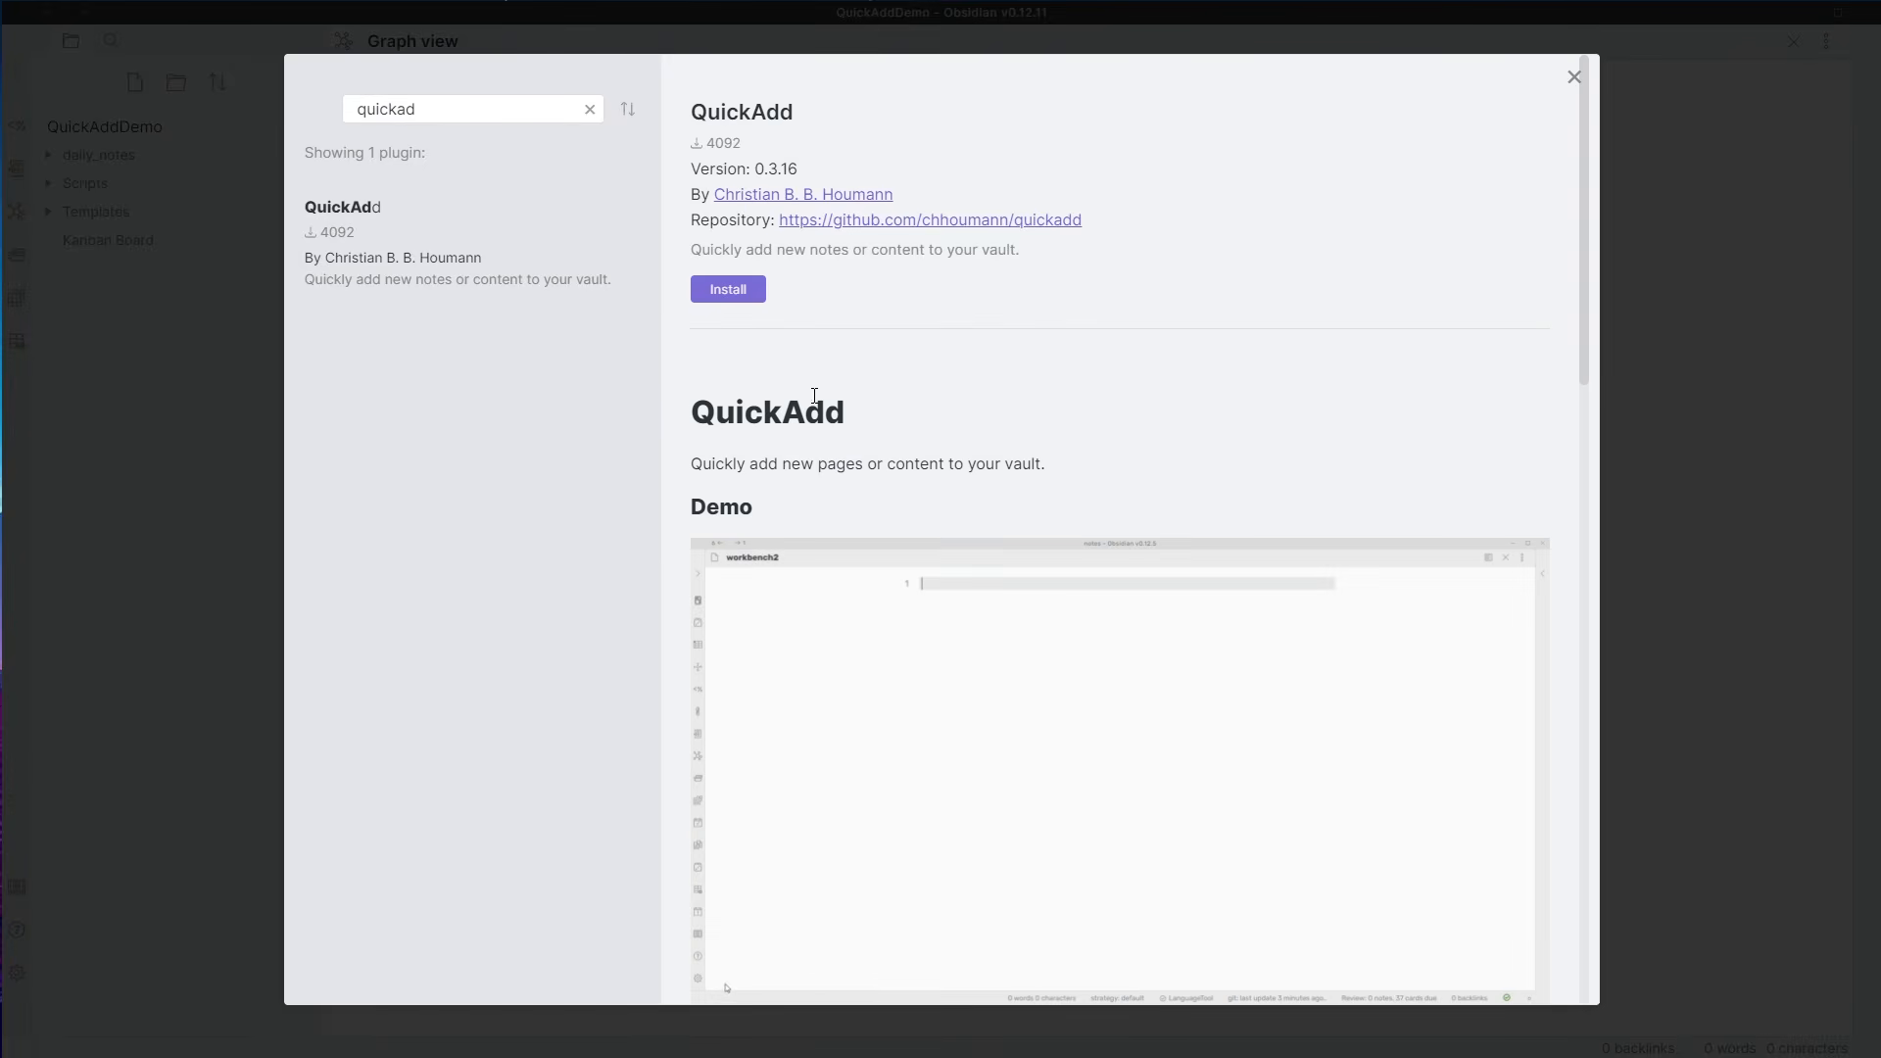
- Install and enable the QuickAdd plugin, and close the settings
left_click(752, 290)
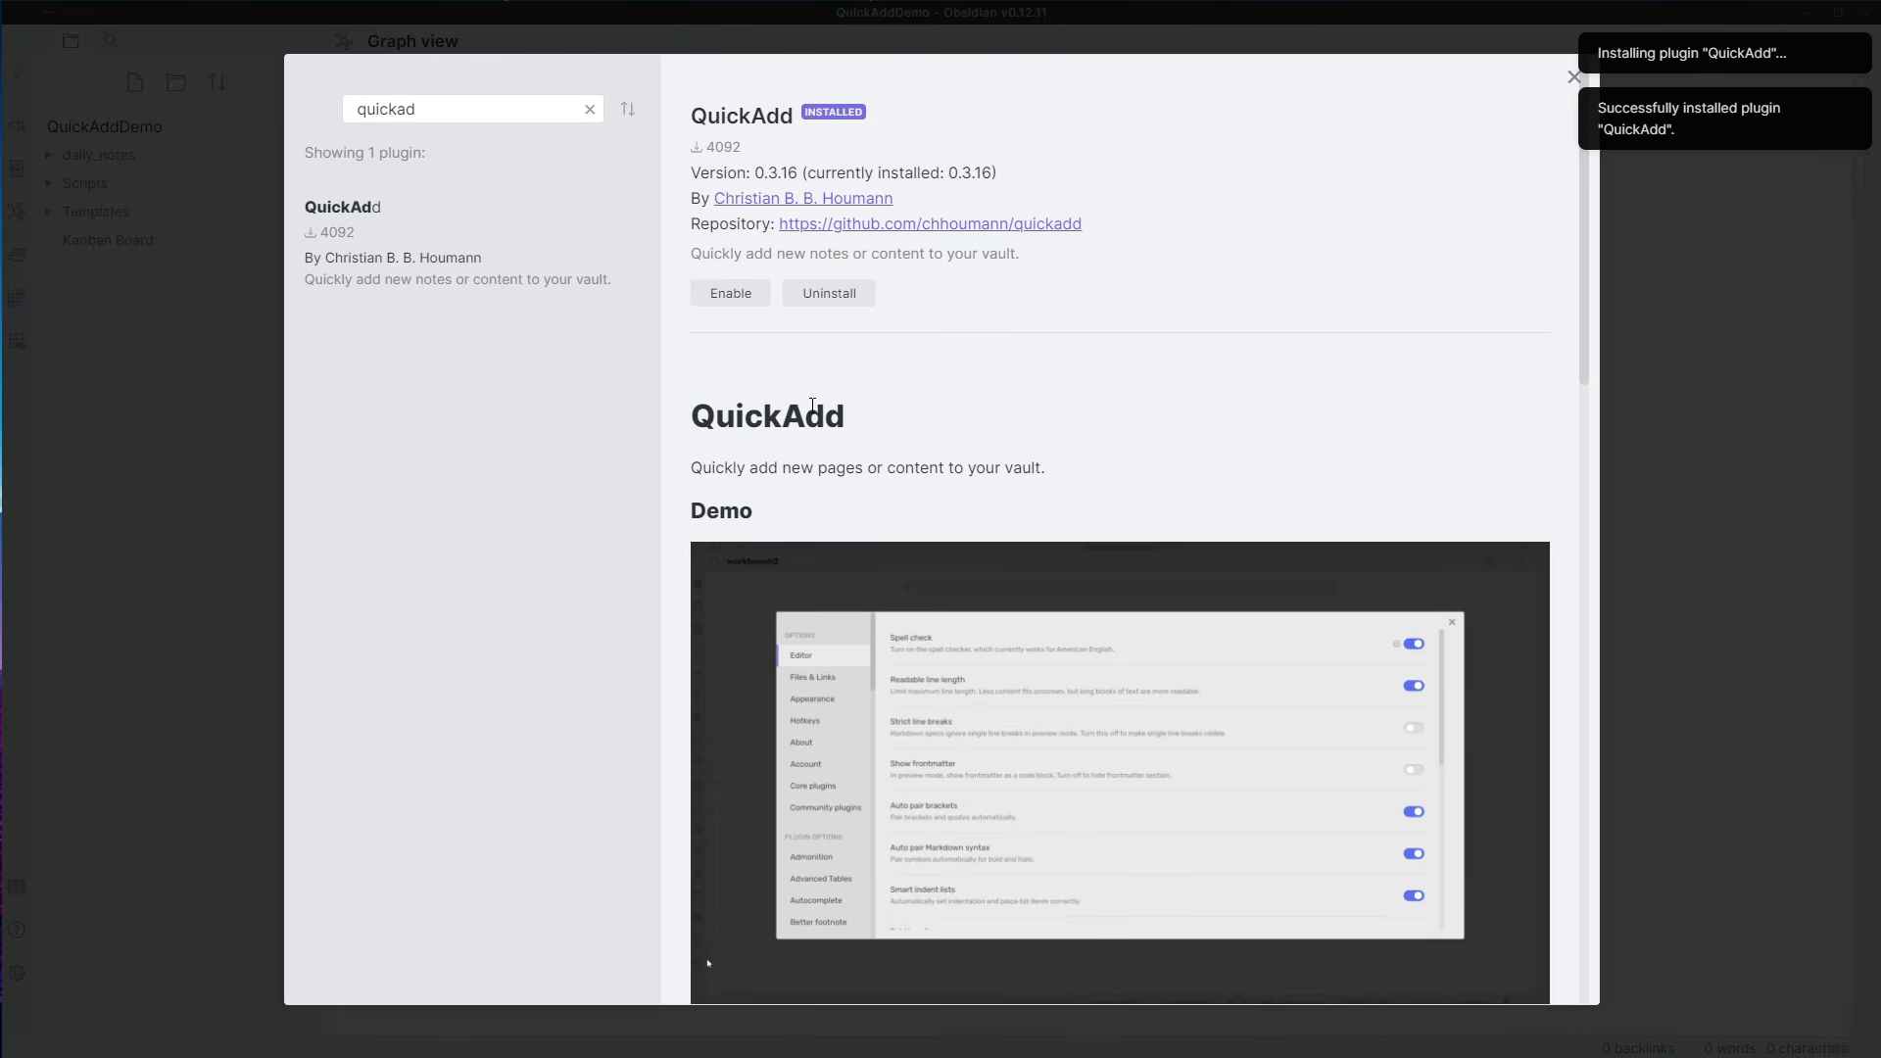
left_click(731, 293)
left_click(169, 678)
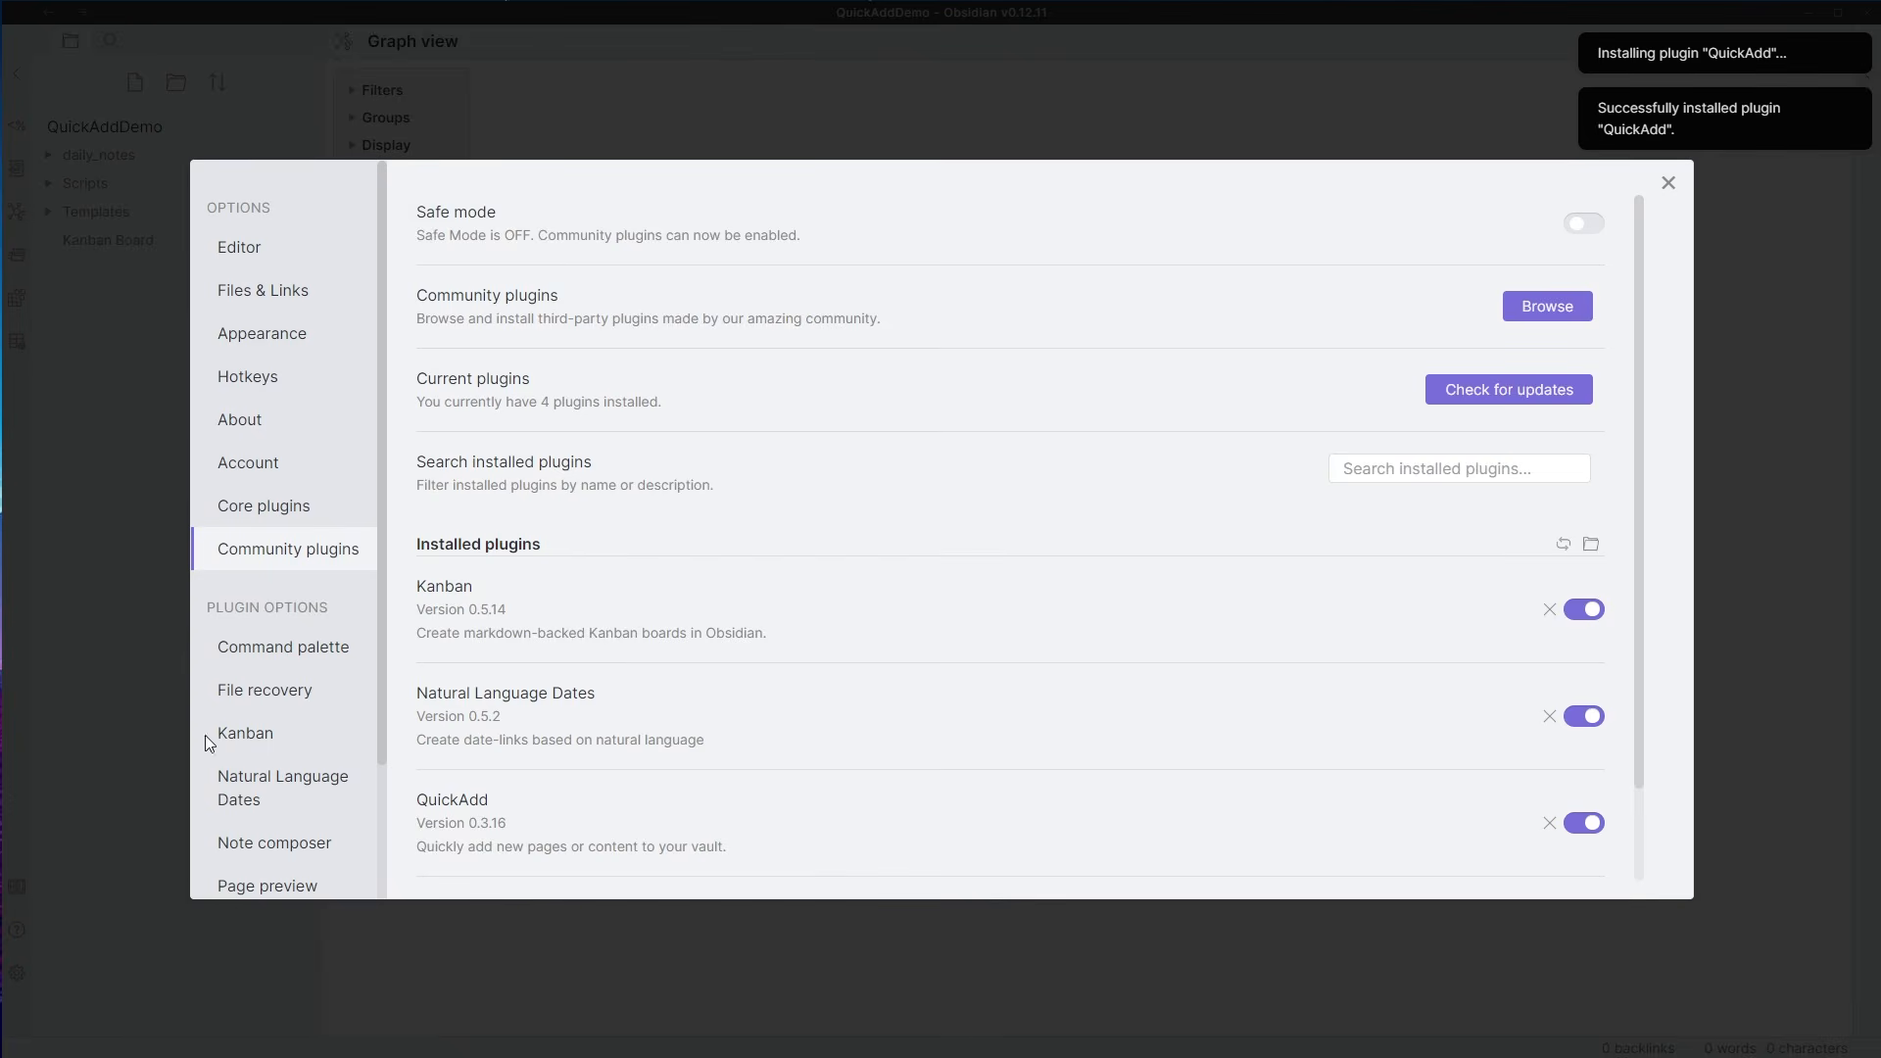
scroll(1078, 784, "down", 2)
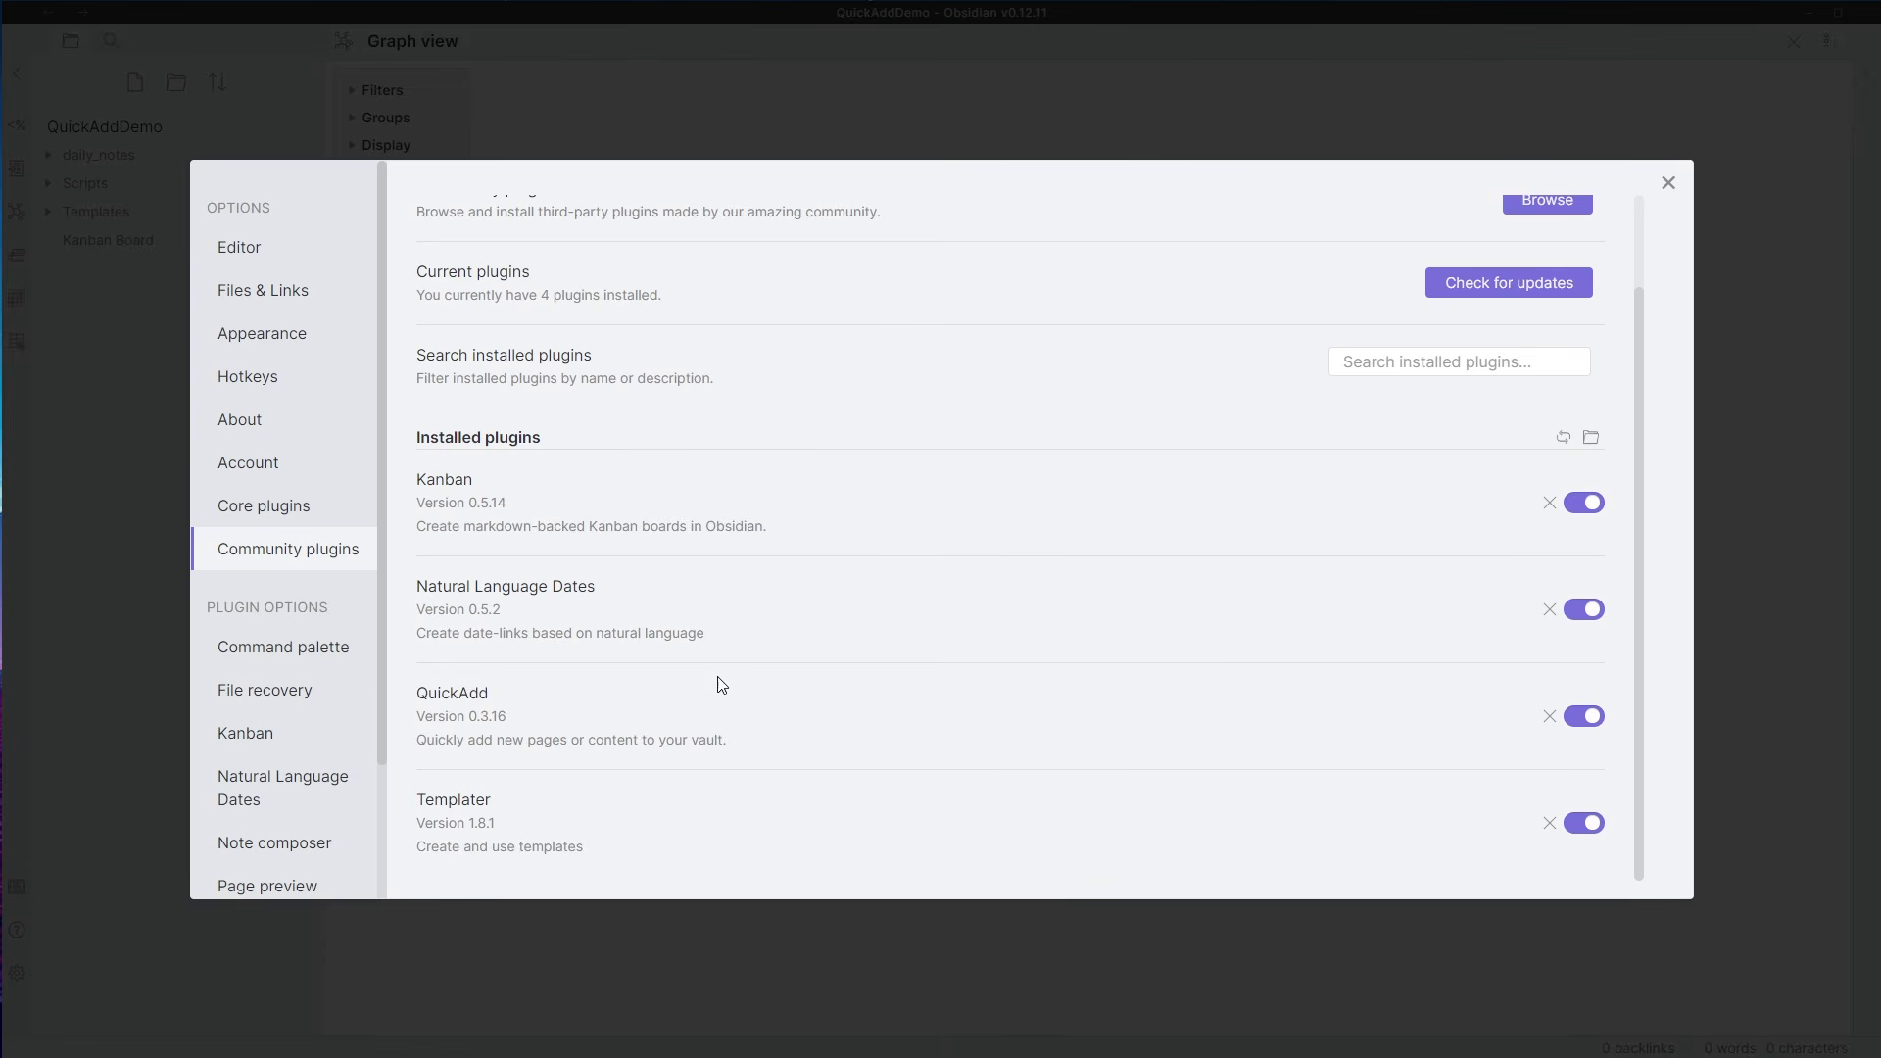
left_click(149, 555)
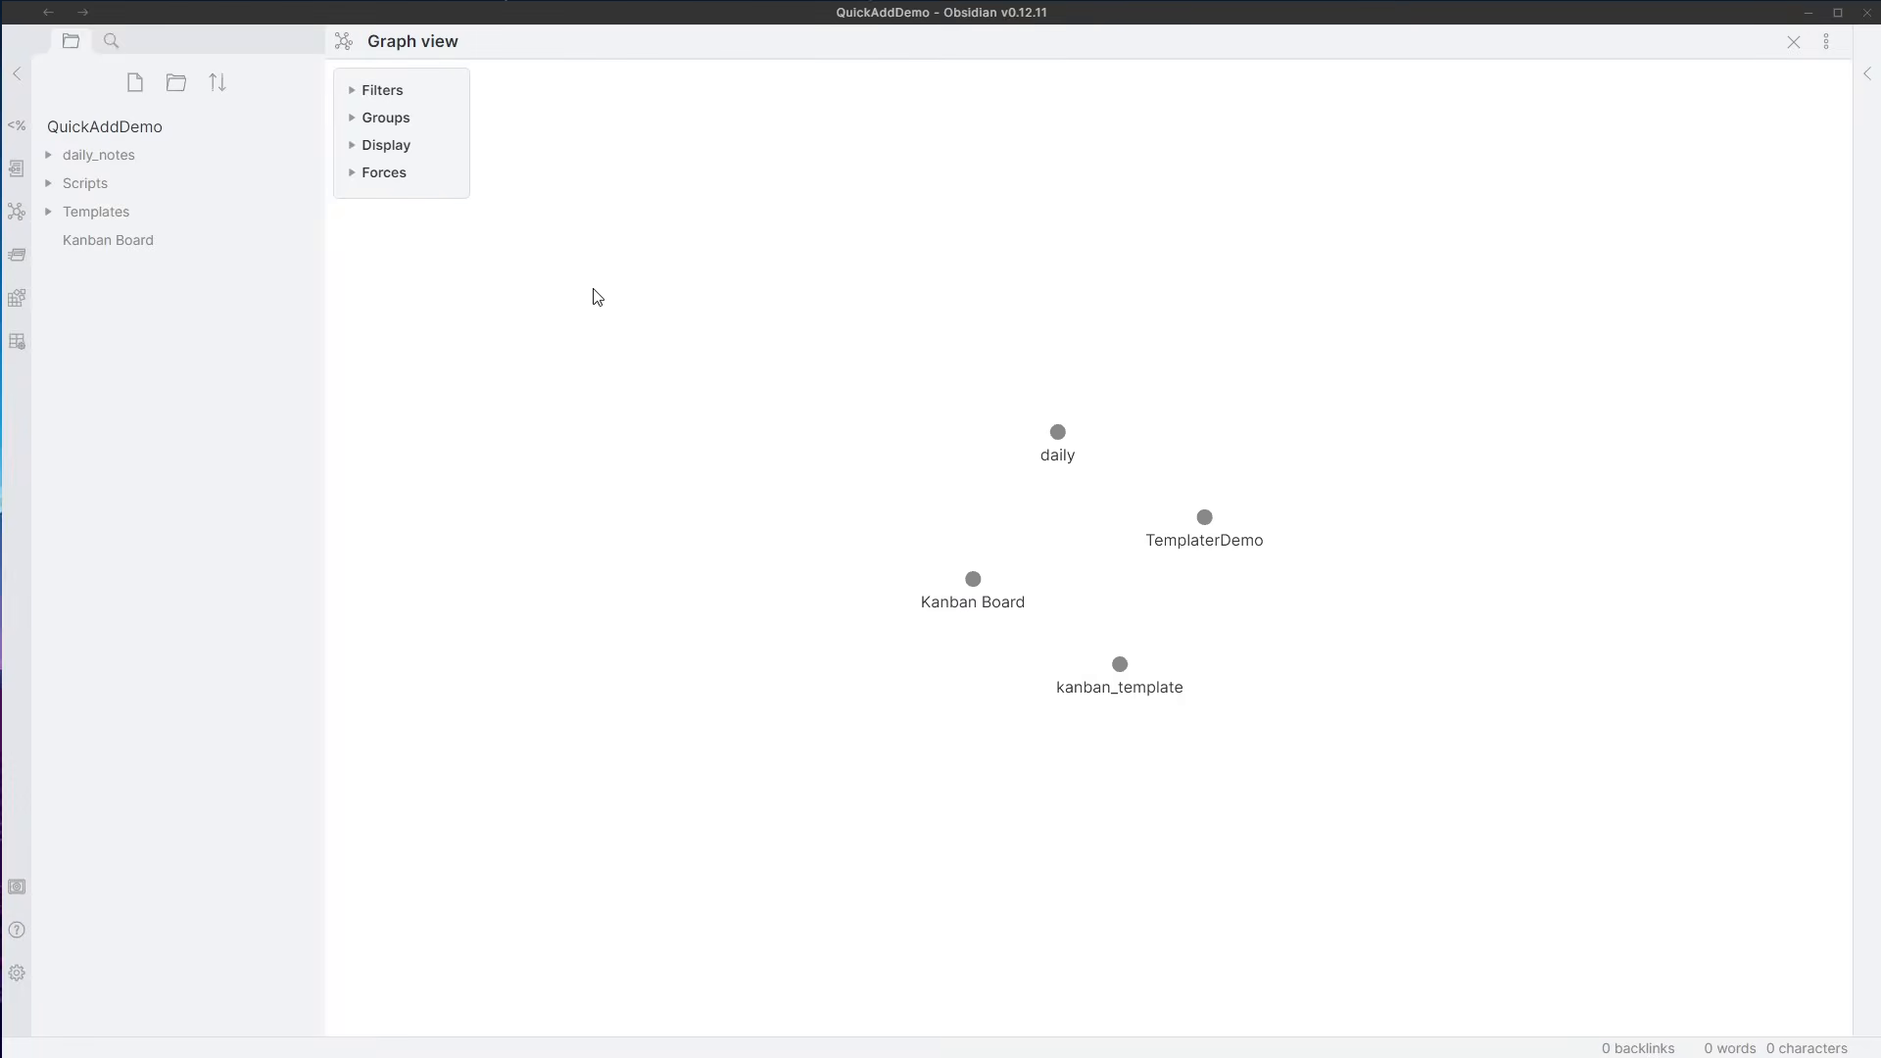
- Expand the daily_notes and Templates folders and open the daily template note
left_click(90, 164)
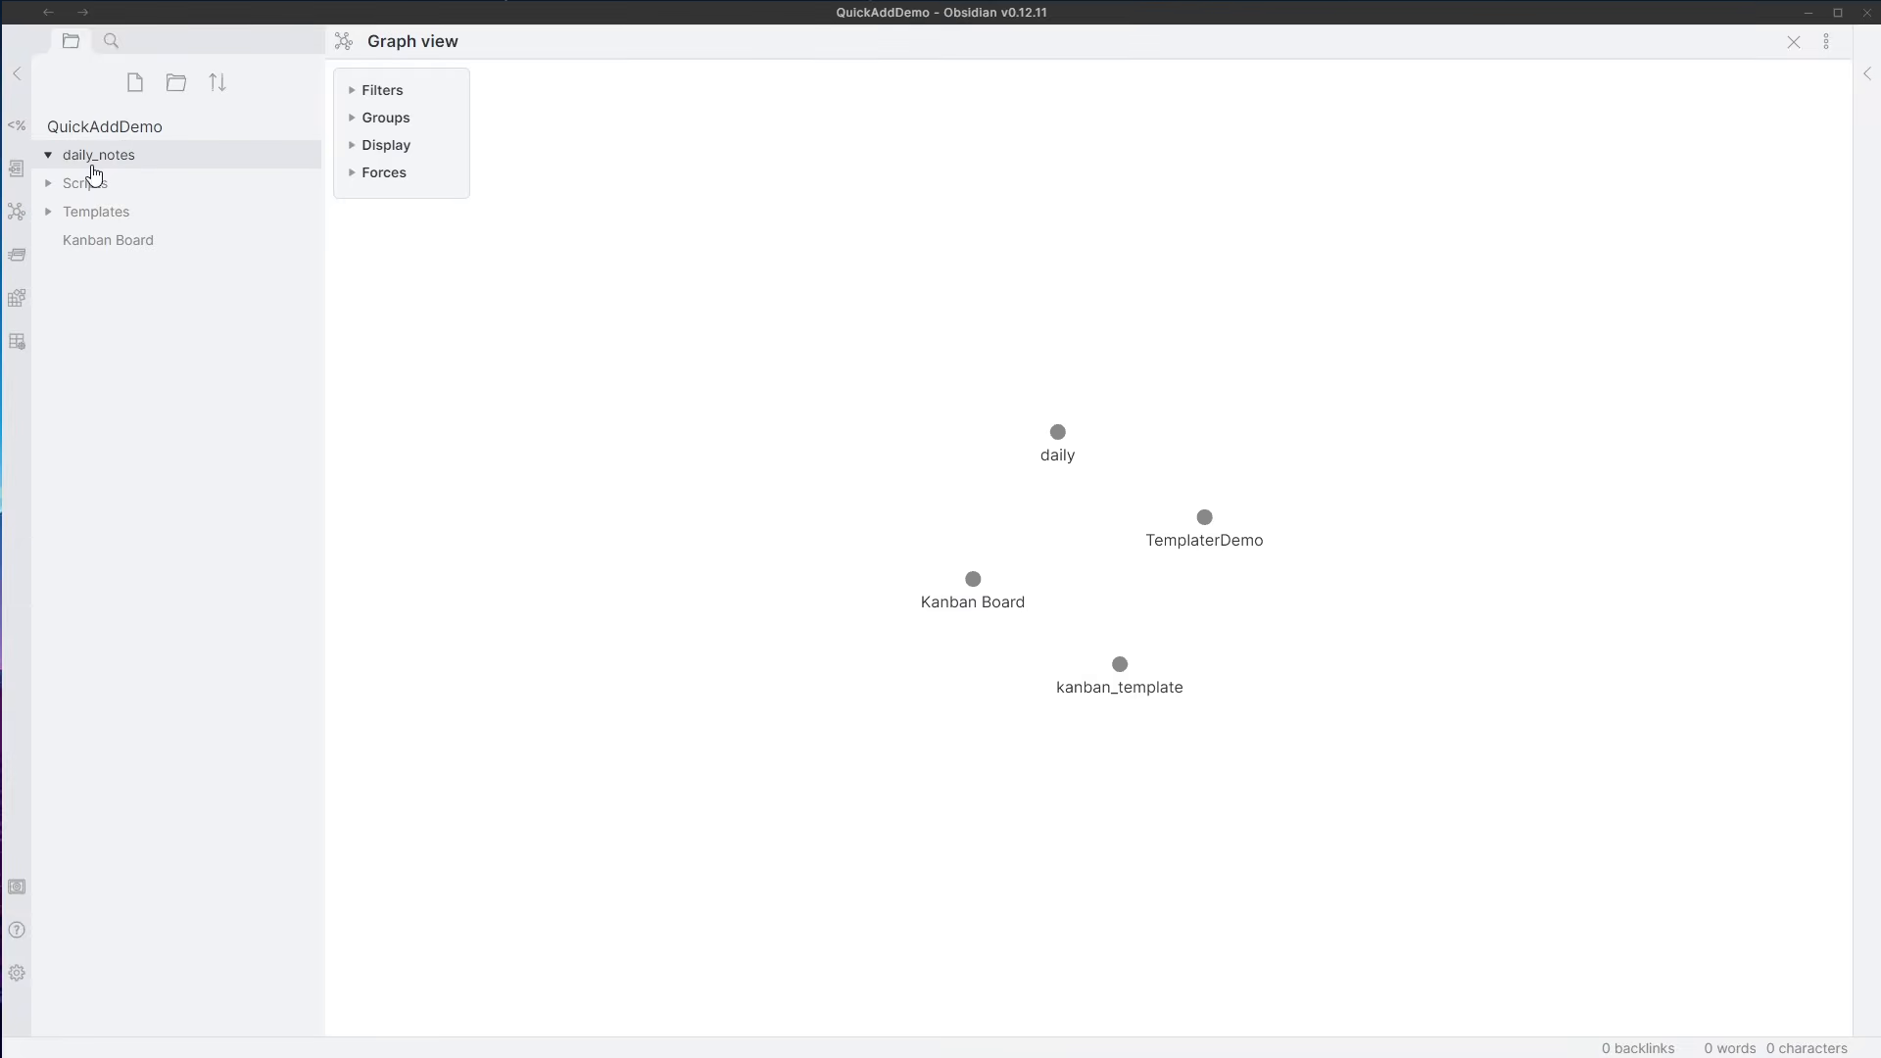
left_click(186, 213)
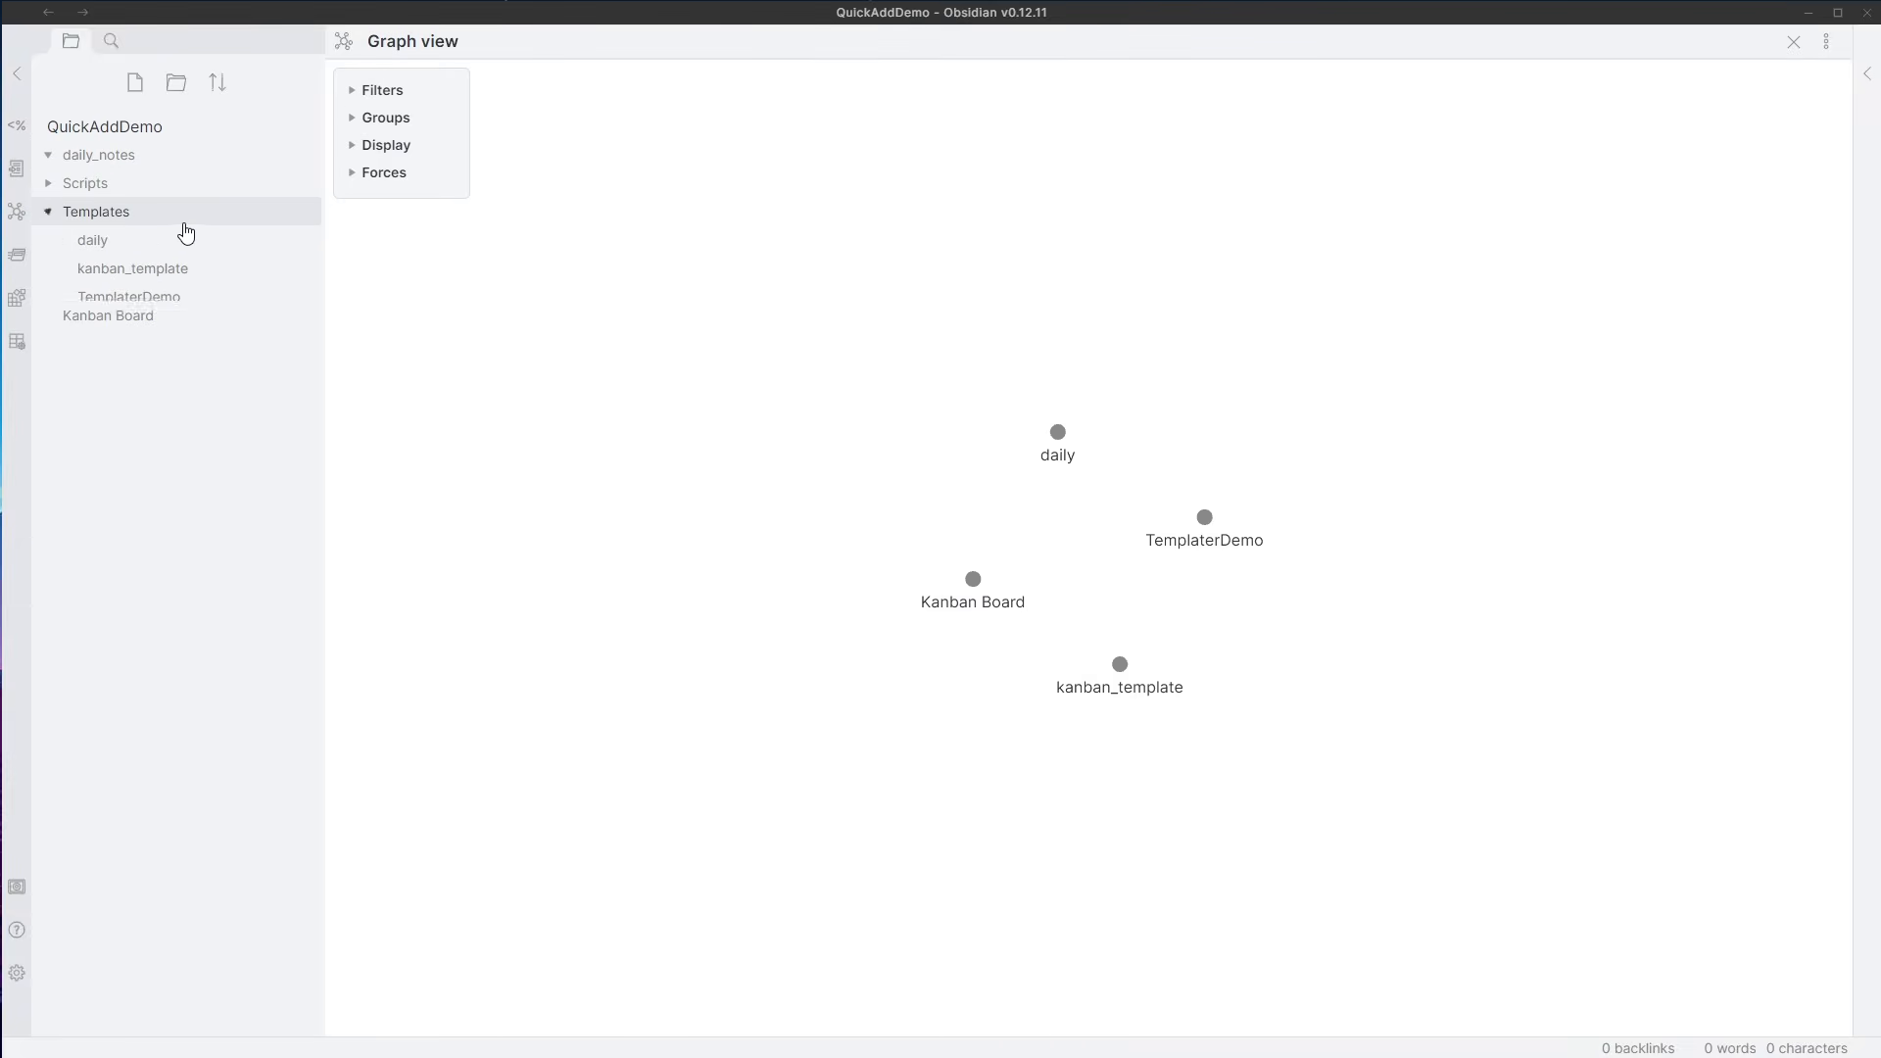
left_click(139, 245)
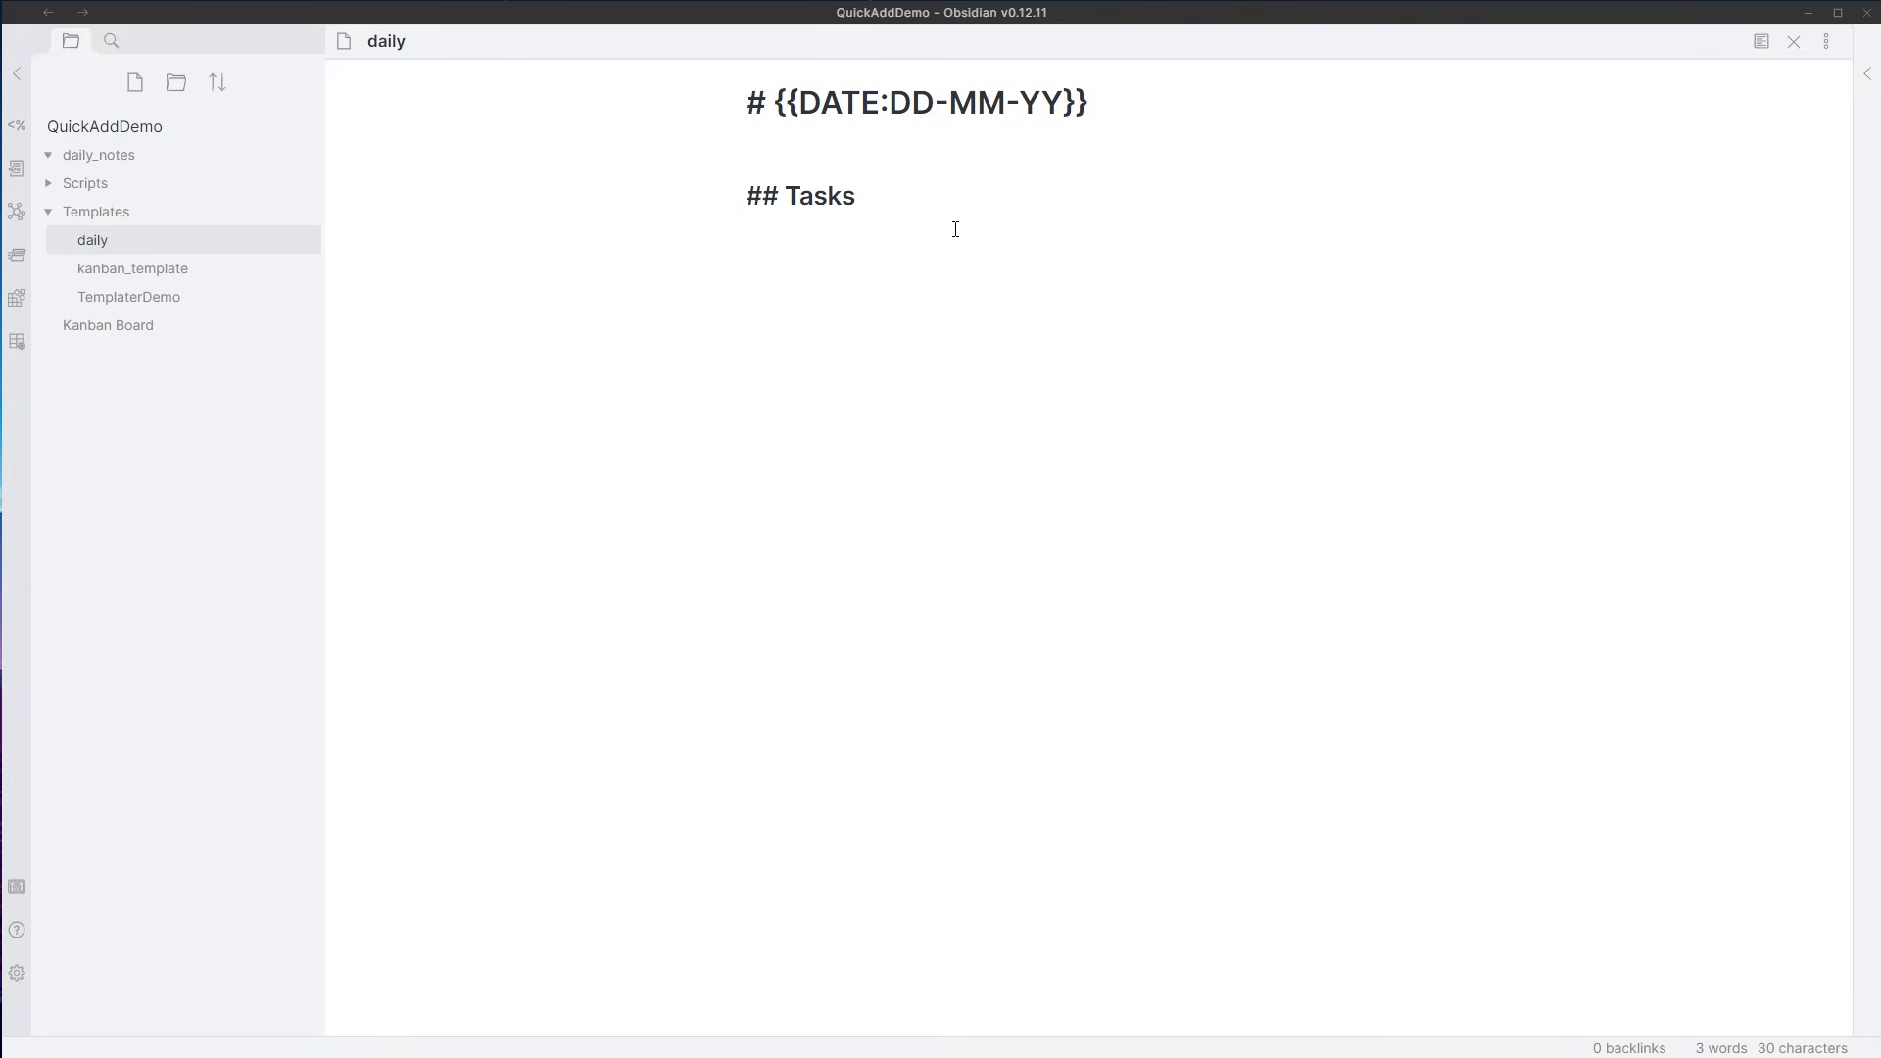
- Examine the date placeholder in the heading and the Tasks section of the daily template
left_click_drag(1105, 105, 977, 106)
left_click(529, 333)
left_click_drag(774, 103, 1100, 98)
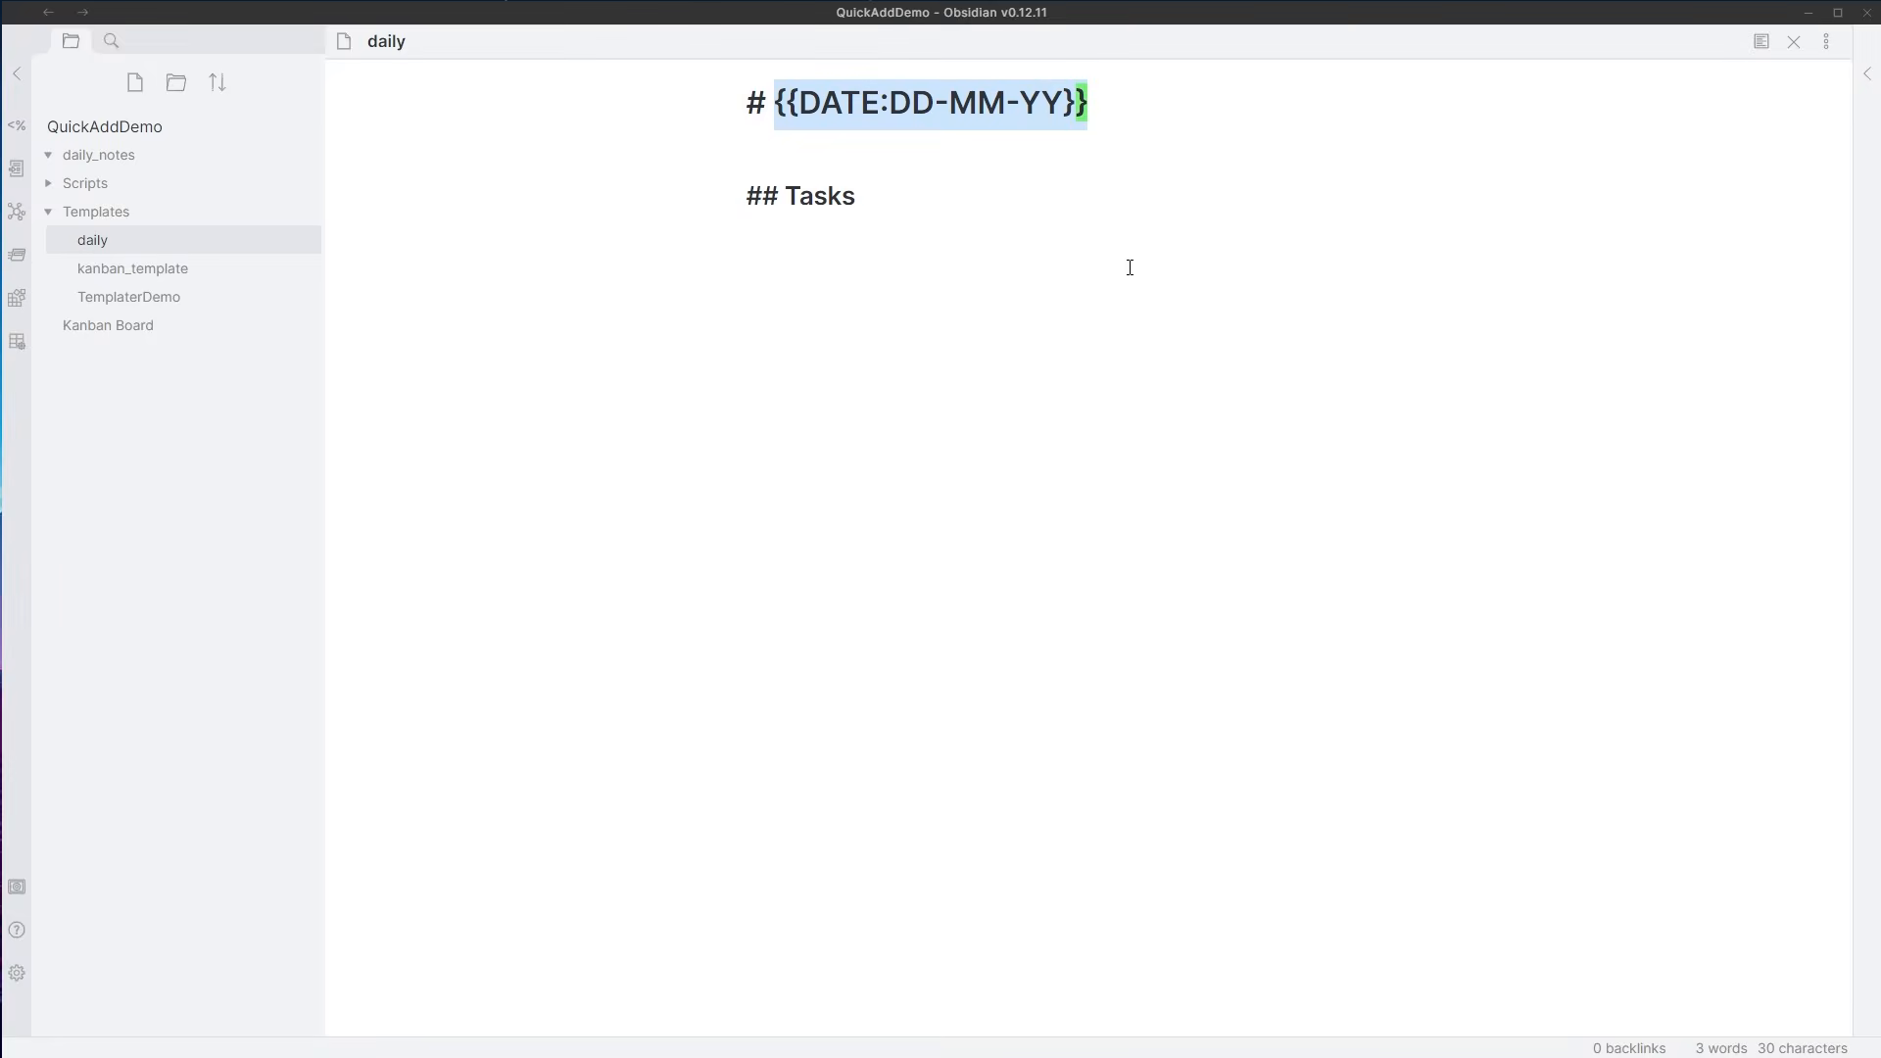
triple_click(1127, 100)
left_click(1073, 102)
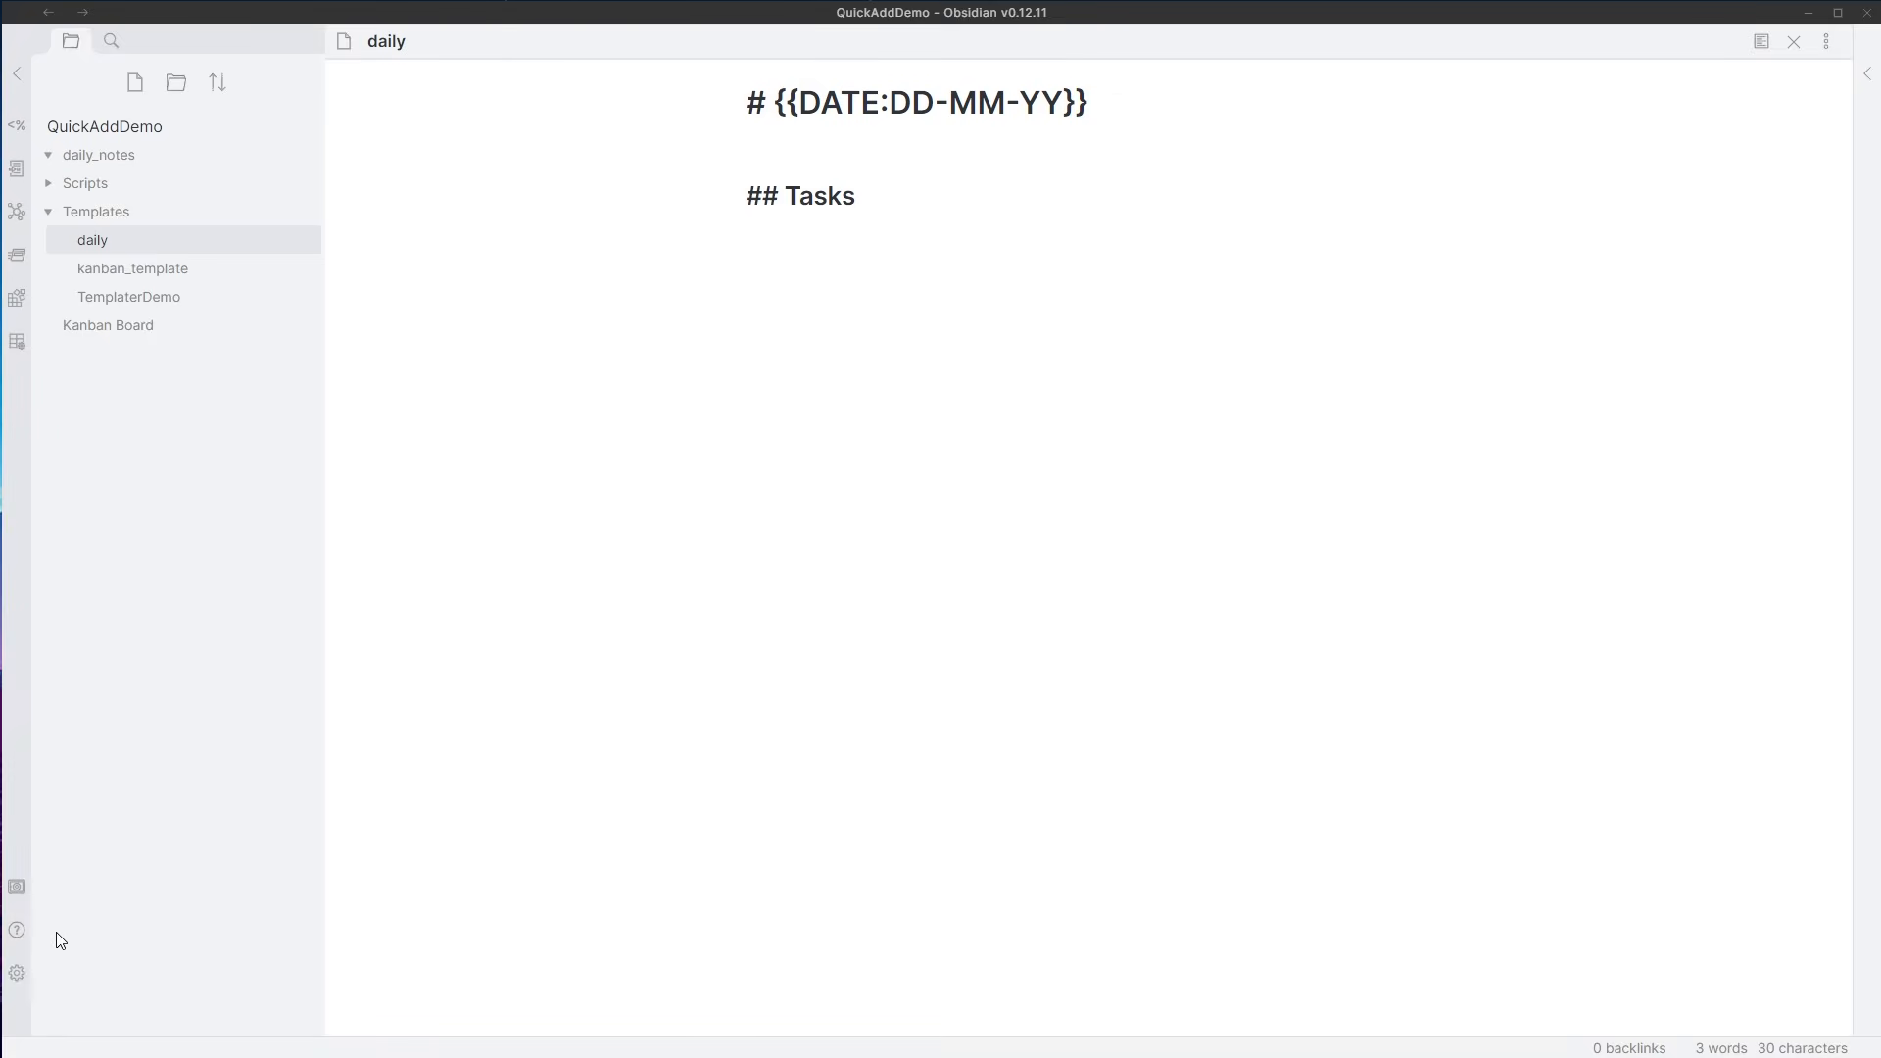
left_click_drag(1113, 105, 769, 96)
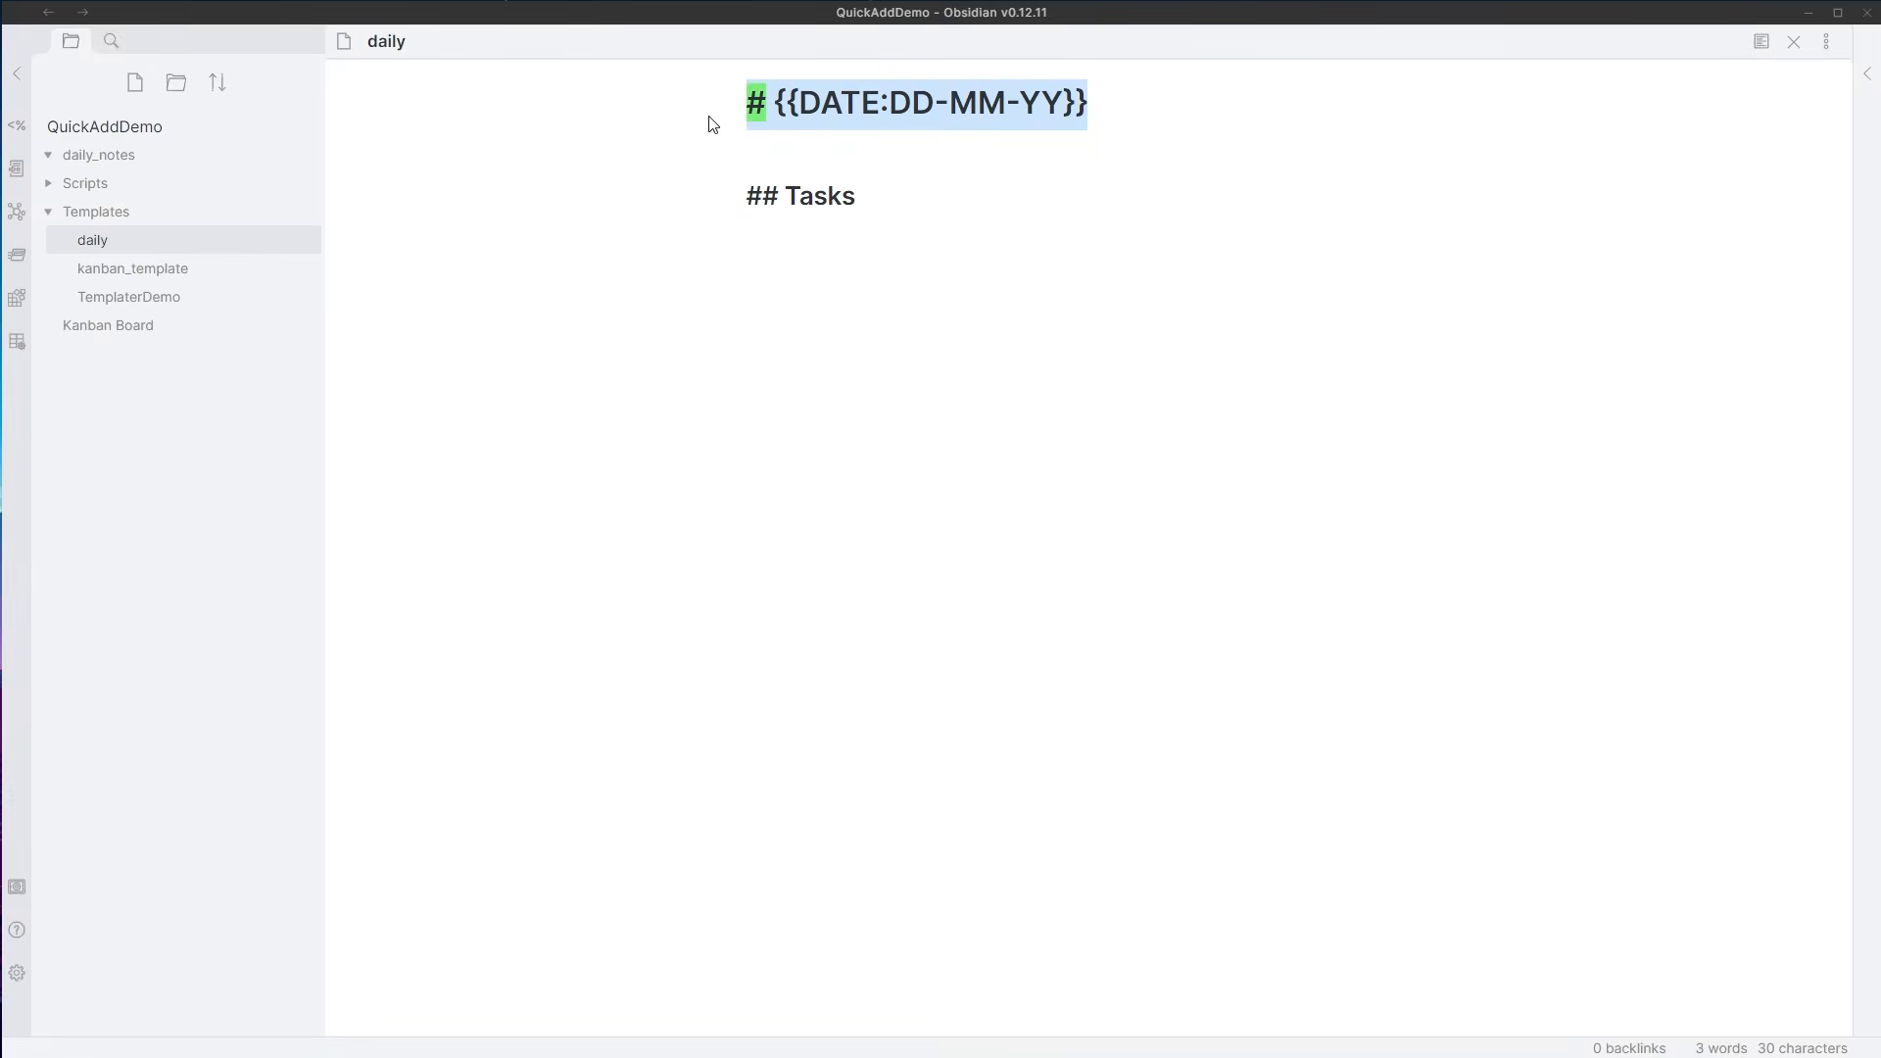
right_click(773, 108)
left_click(835, 199)
left_click(839, 141)
- Add a Capture choice named "Capture to Daily Note" in the QuickAdd settings
left_click(17, 973)
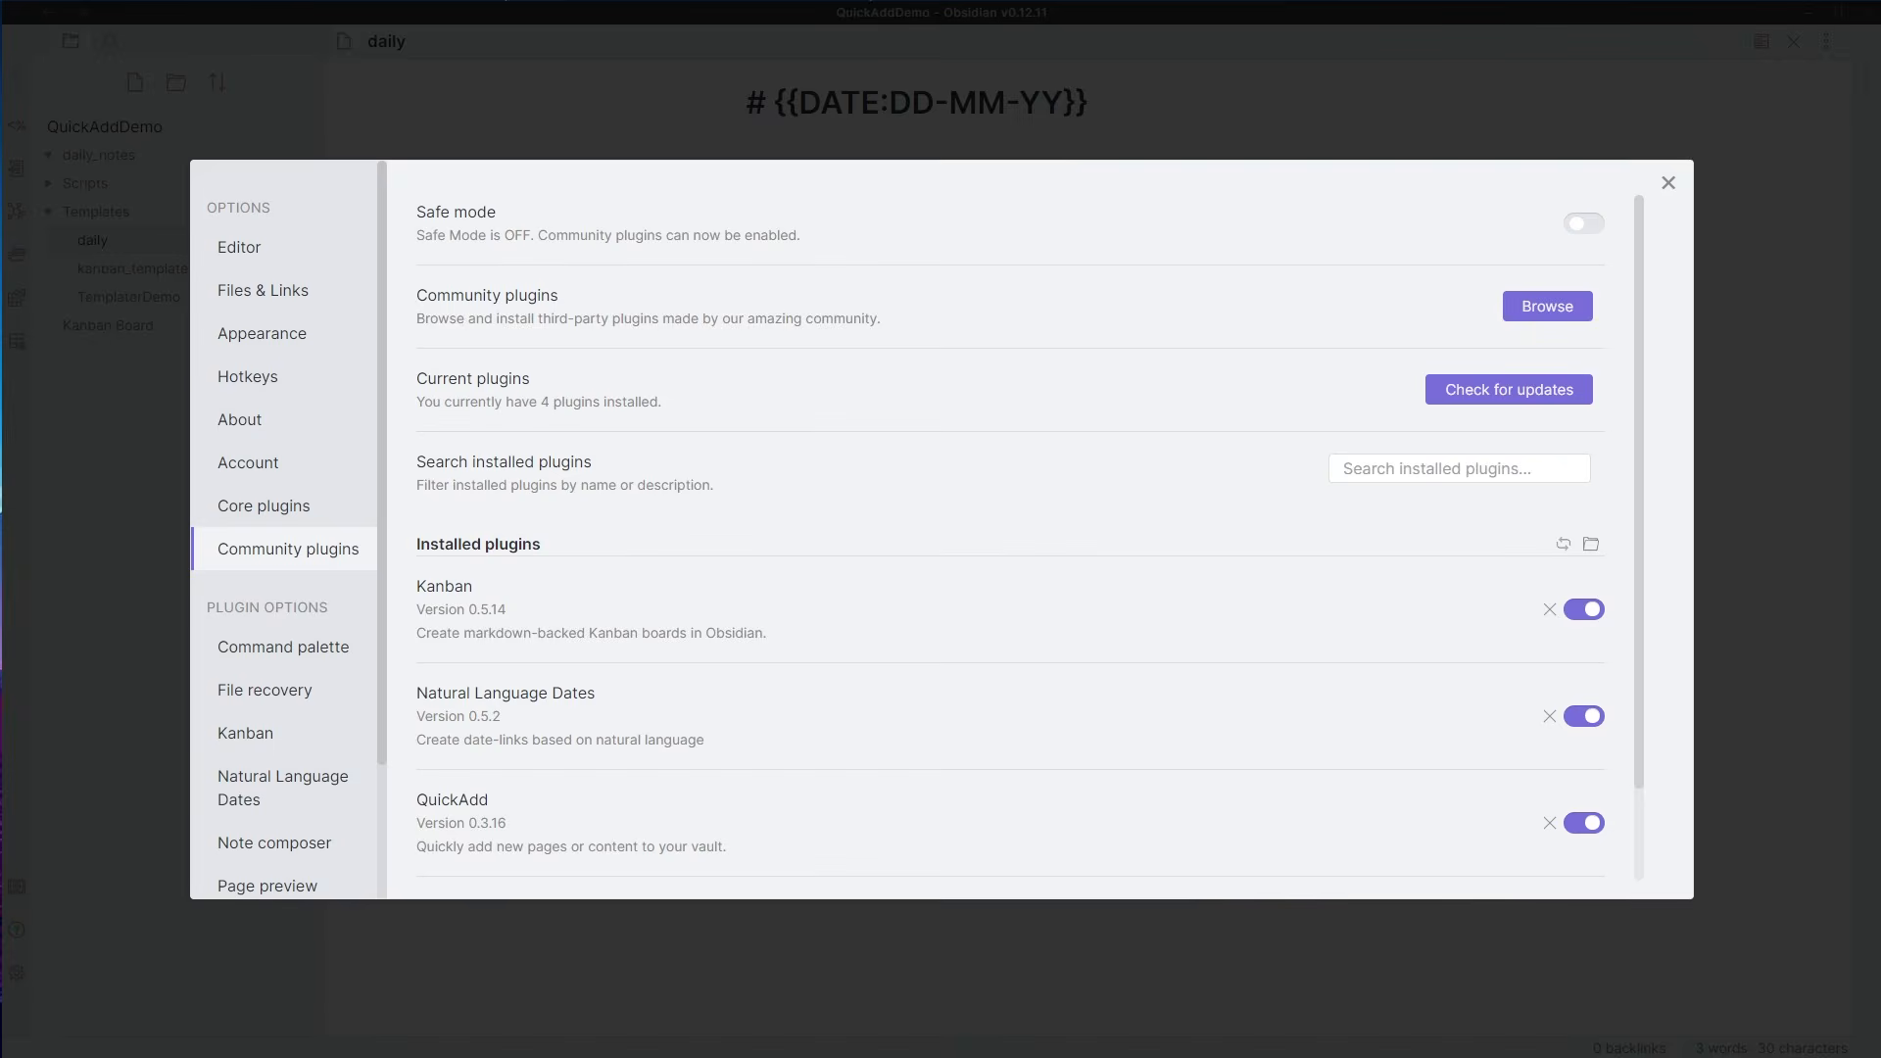
scroll(545, 799, "down", 2)
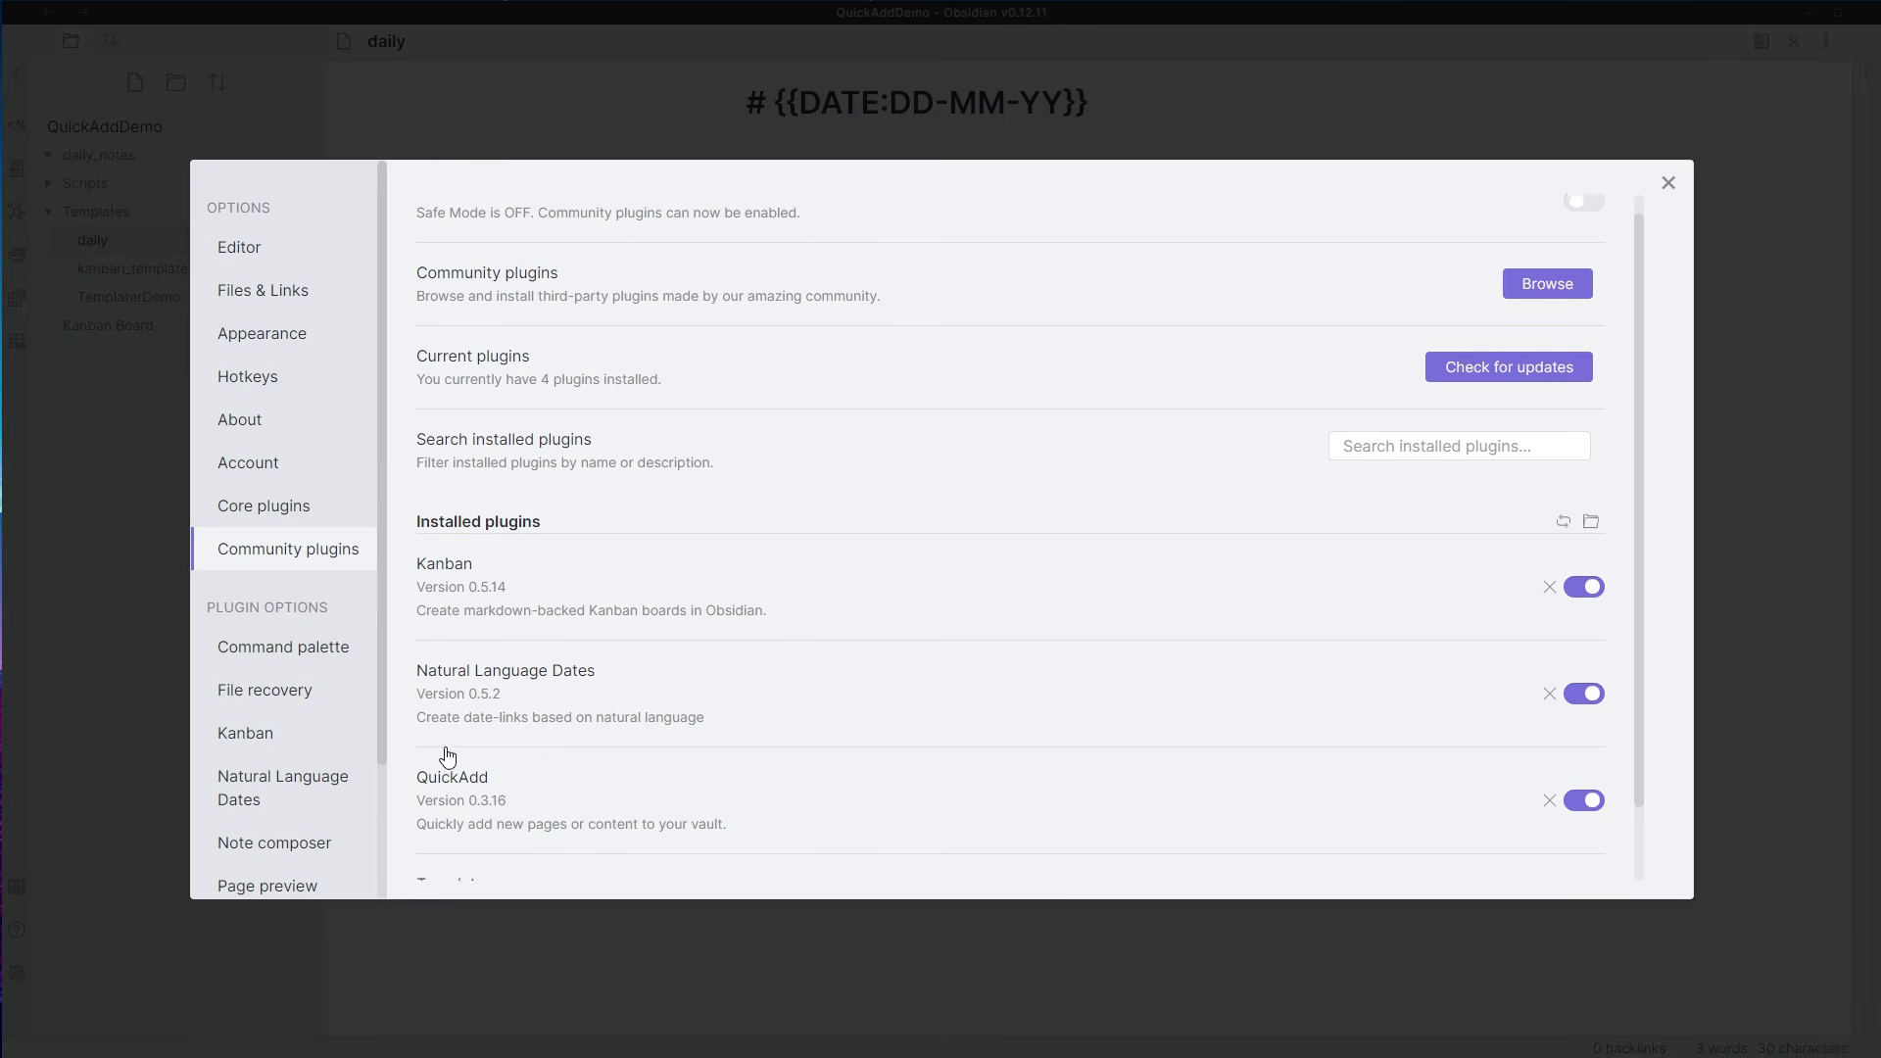
scroll(338, 765, "down", 3)
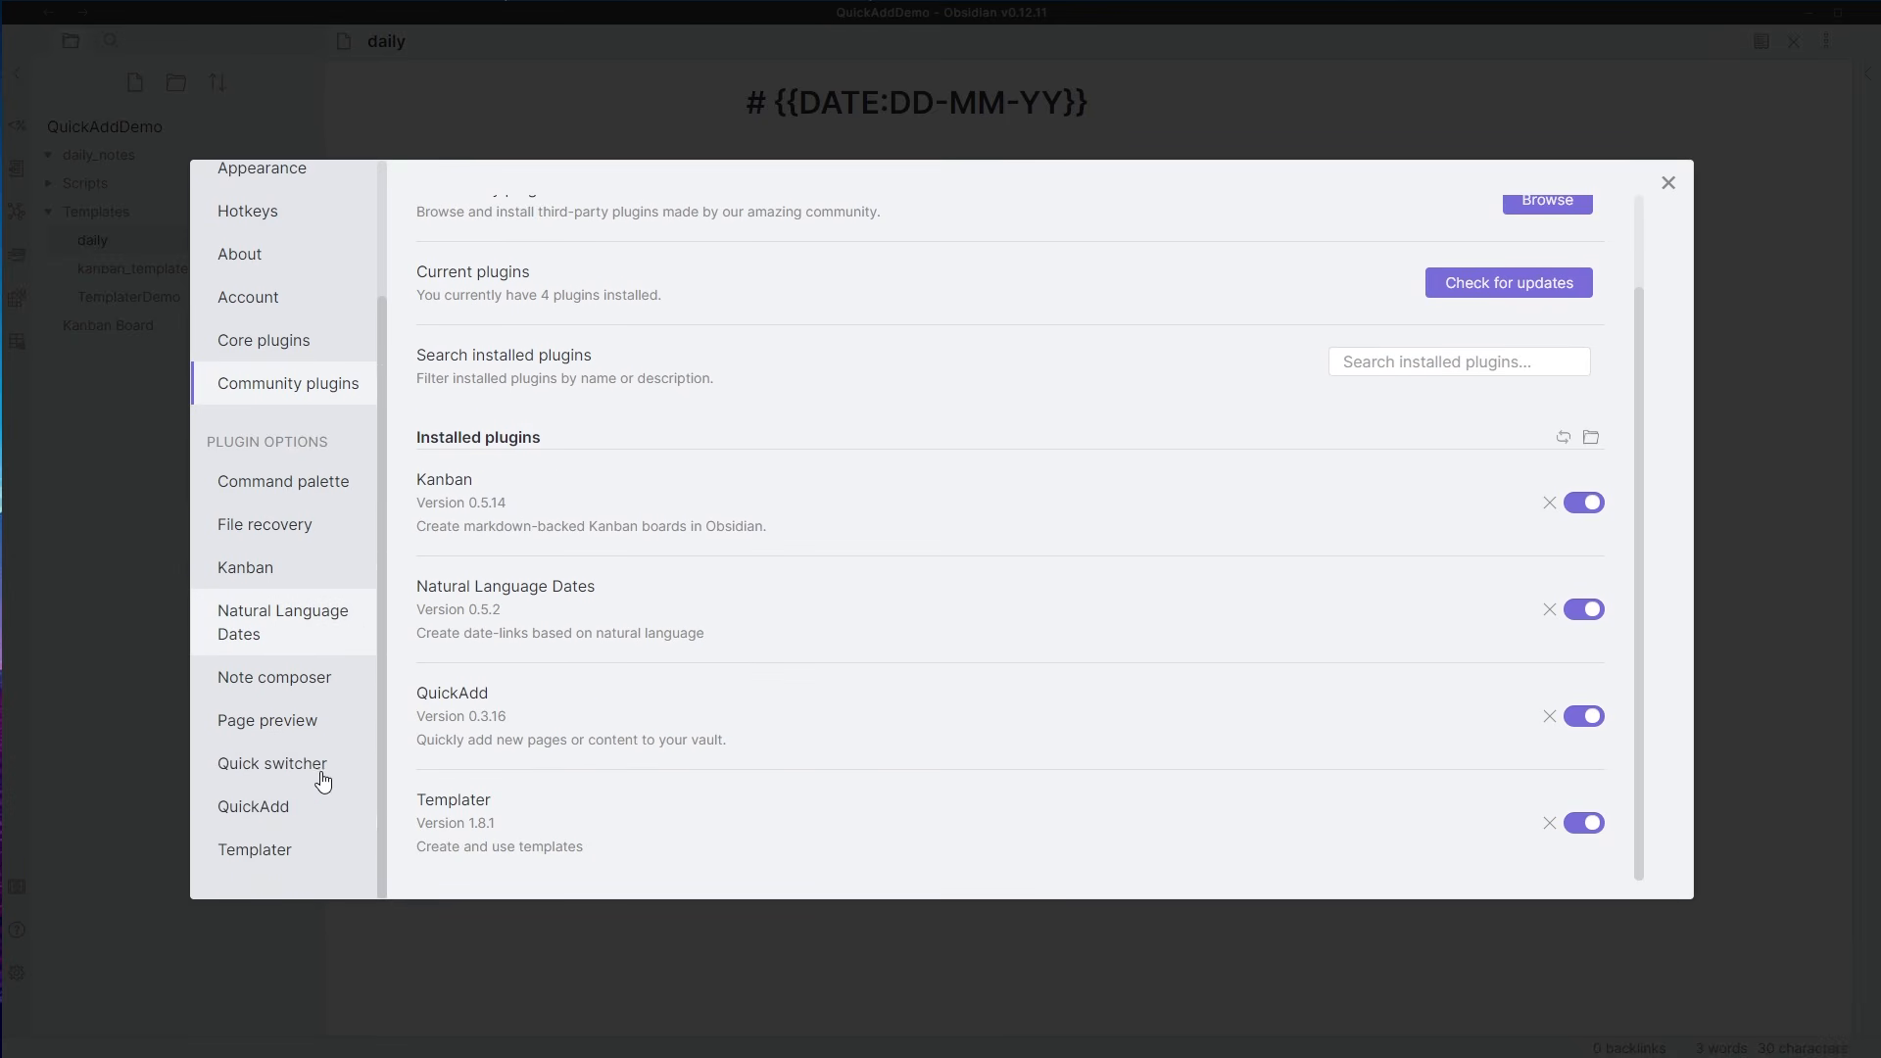
left_click(278, 808)
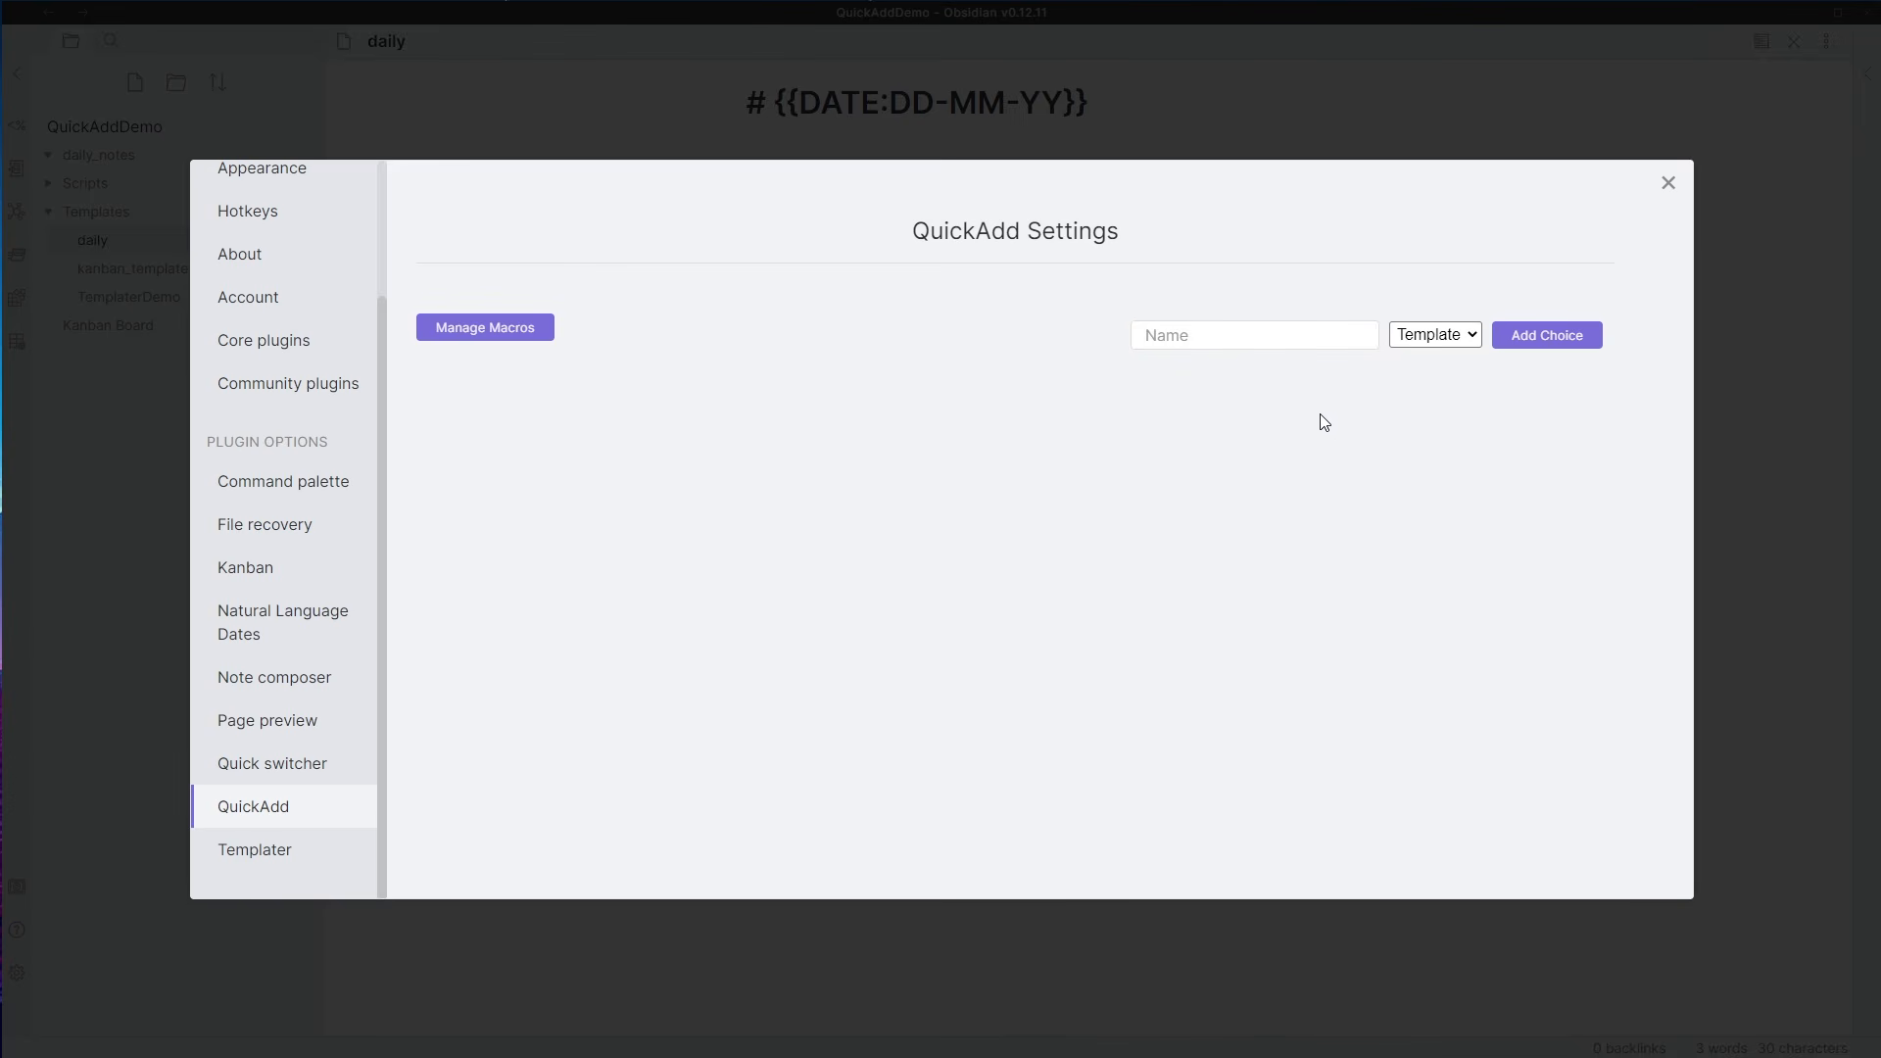
left_click(1420, 346)
left_click(1431, 377)
left_click(1231, 334)
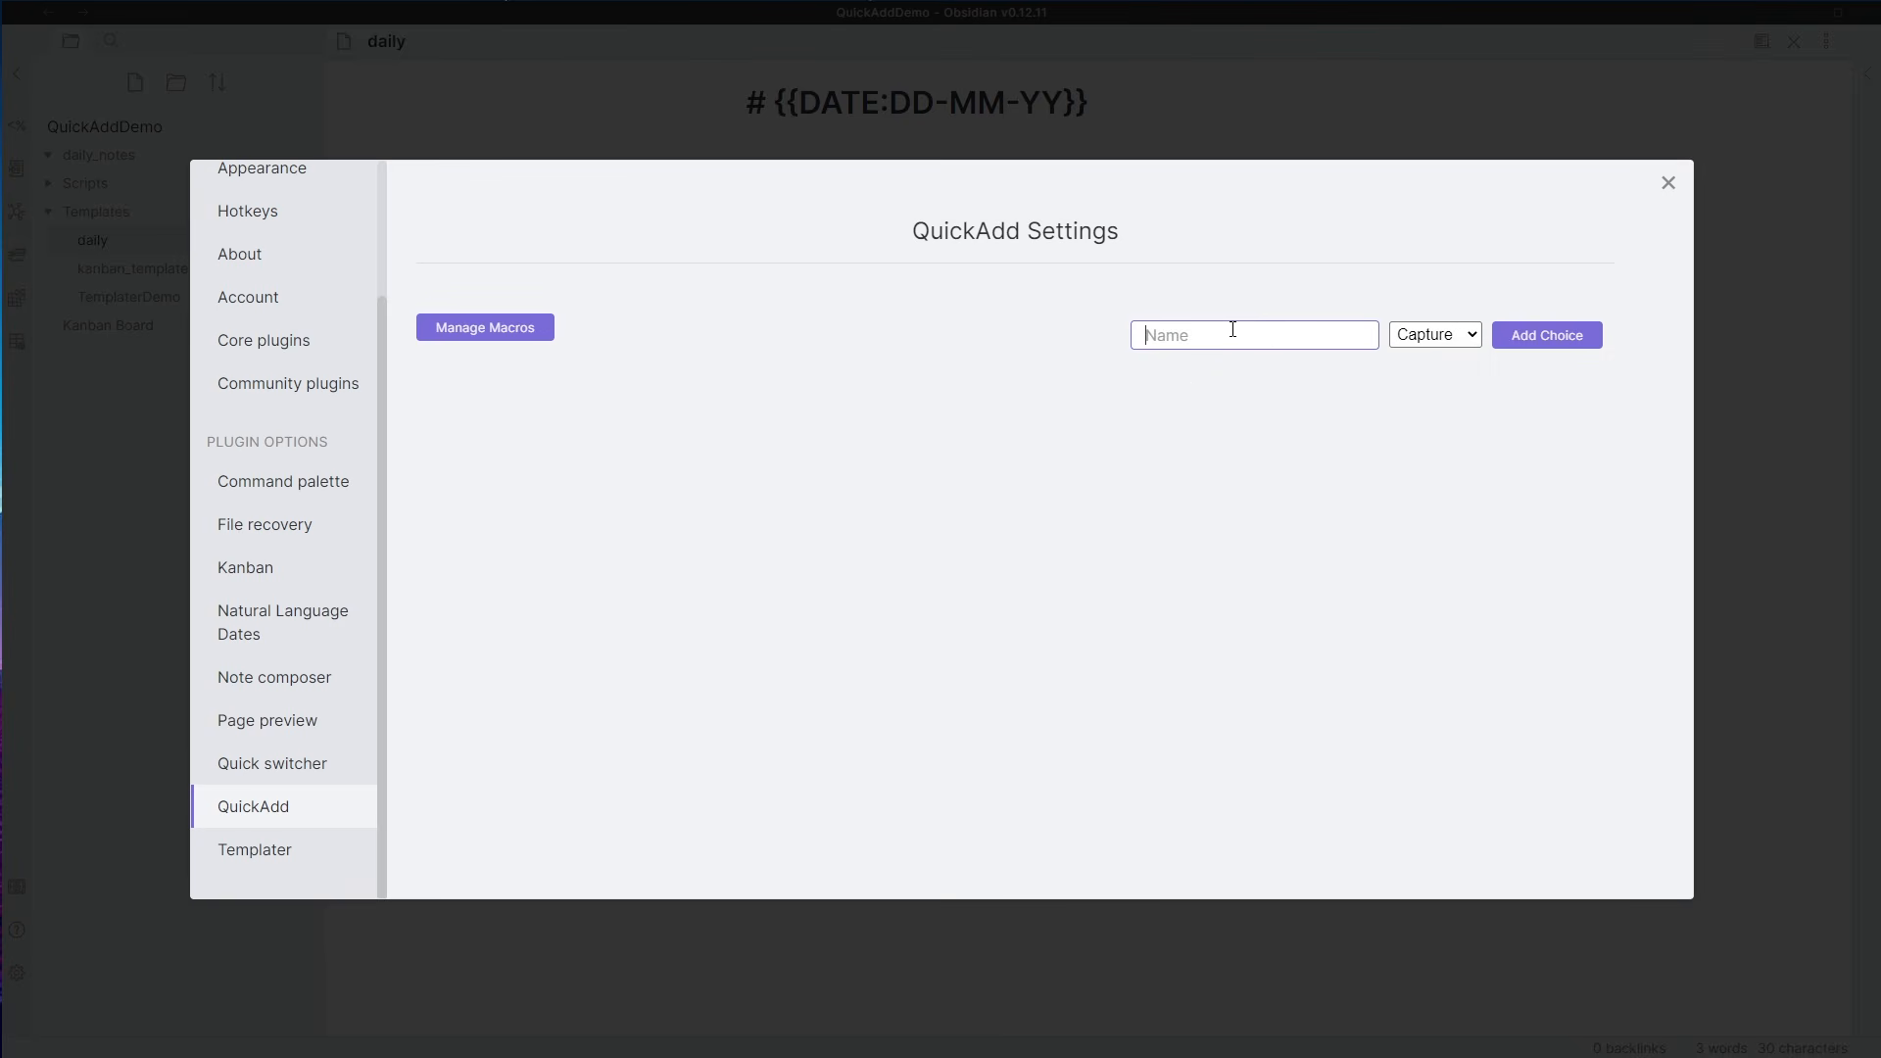
type("Capture to Daily Note")
left_click(1568, 334)
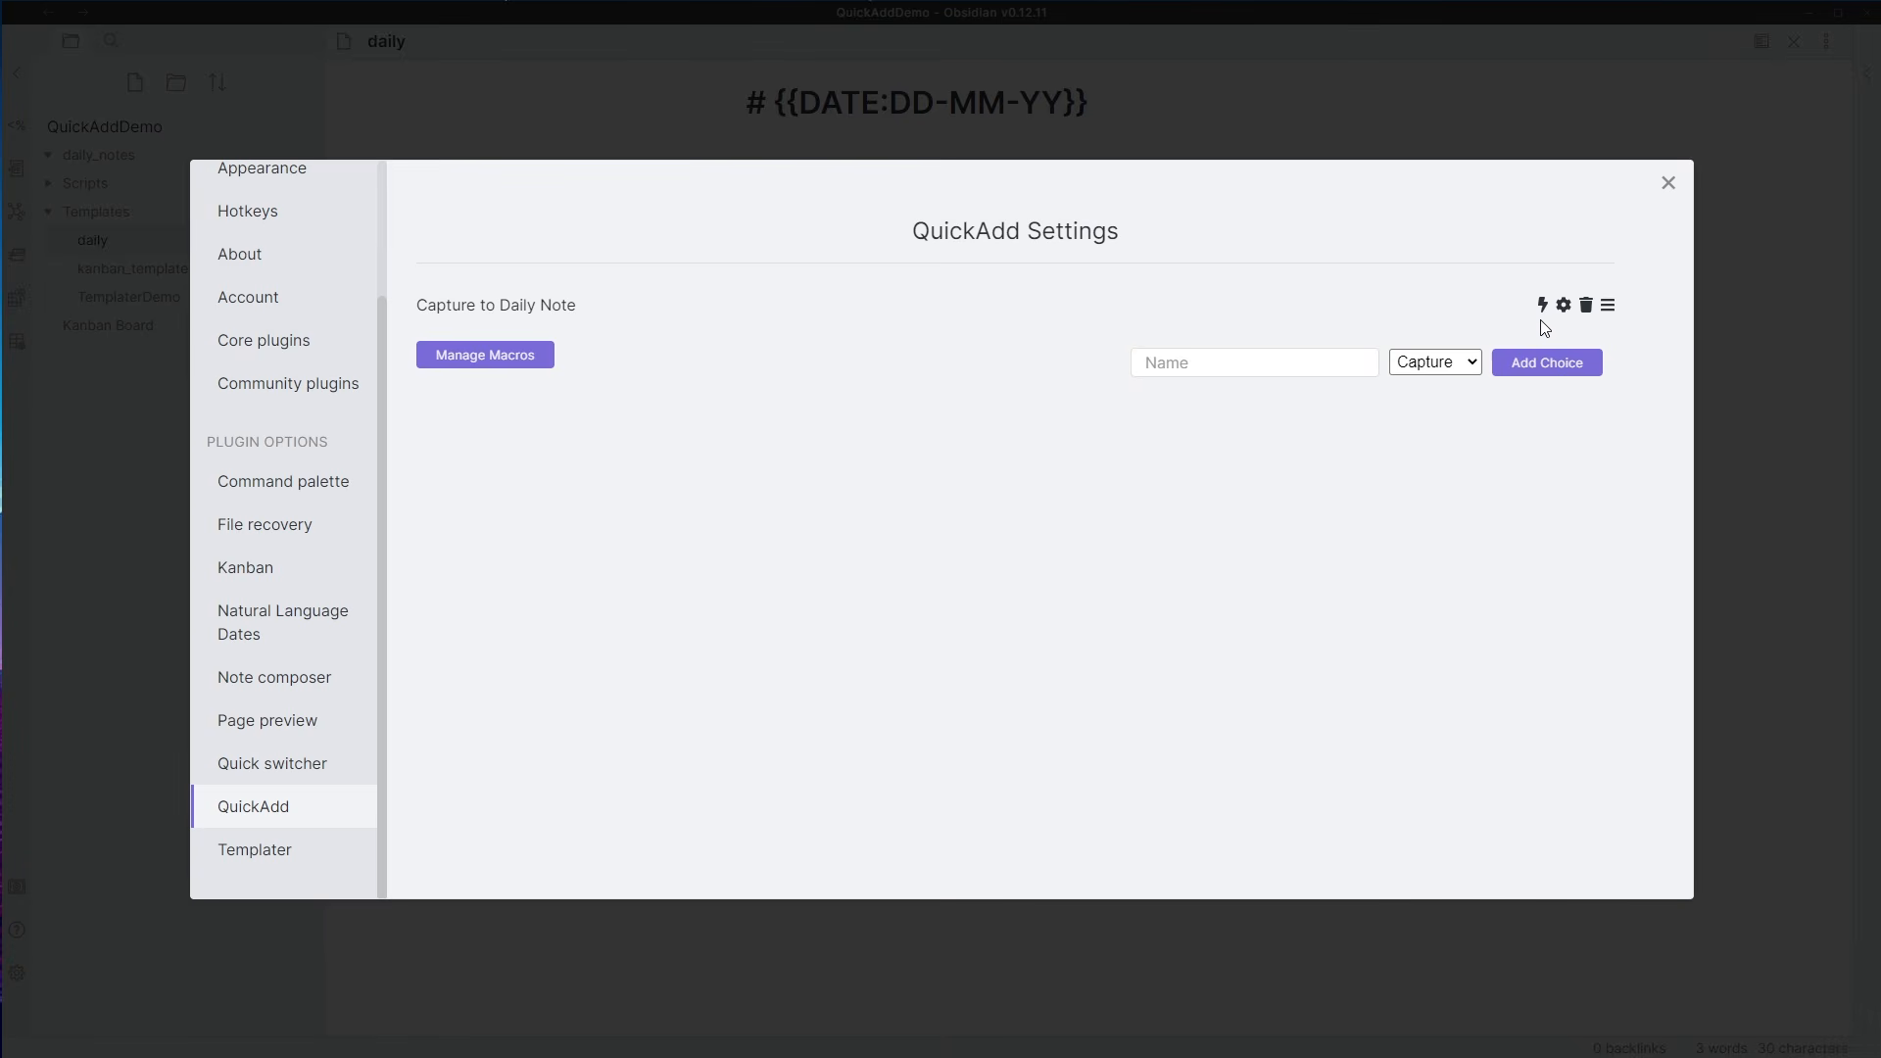
- Make the Capture to Daily Note choice available as a command and select it in the command palette
left_click(1411, 152)
key("ctrl+p")
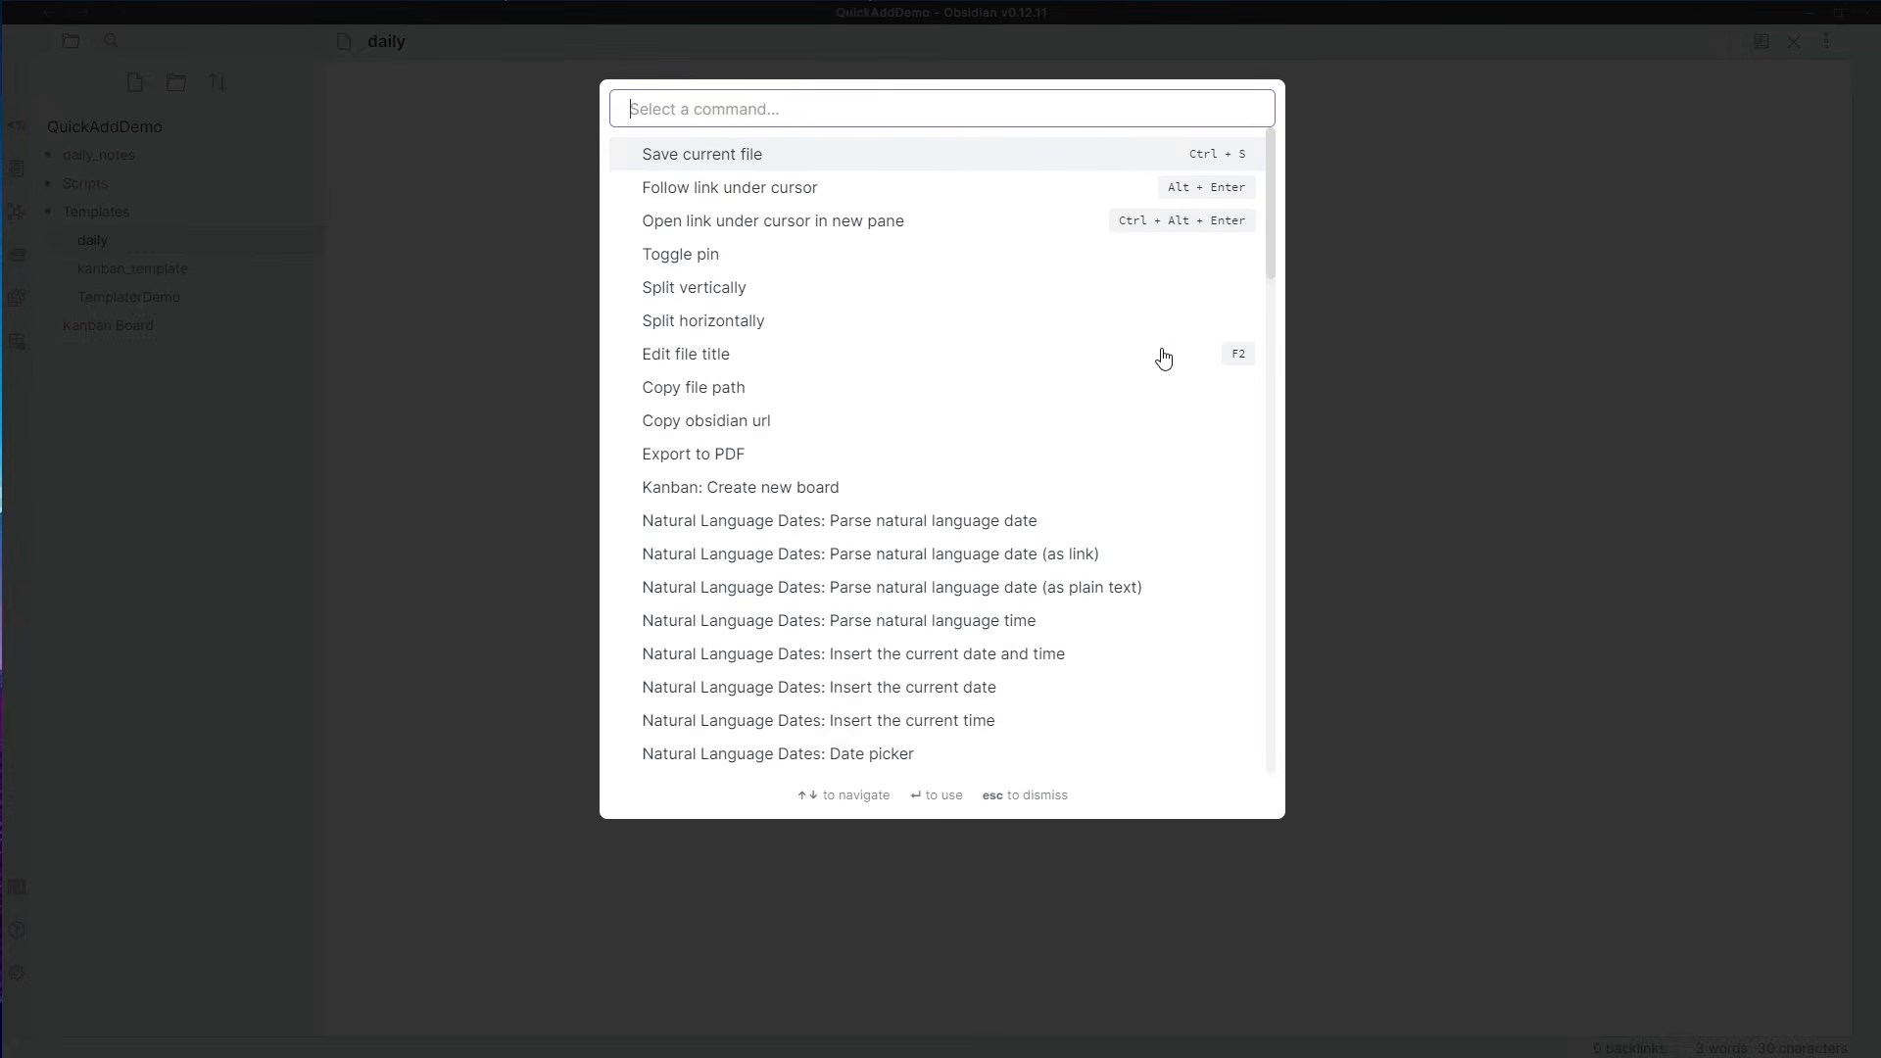
type("quick")
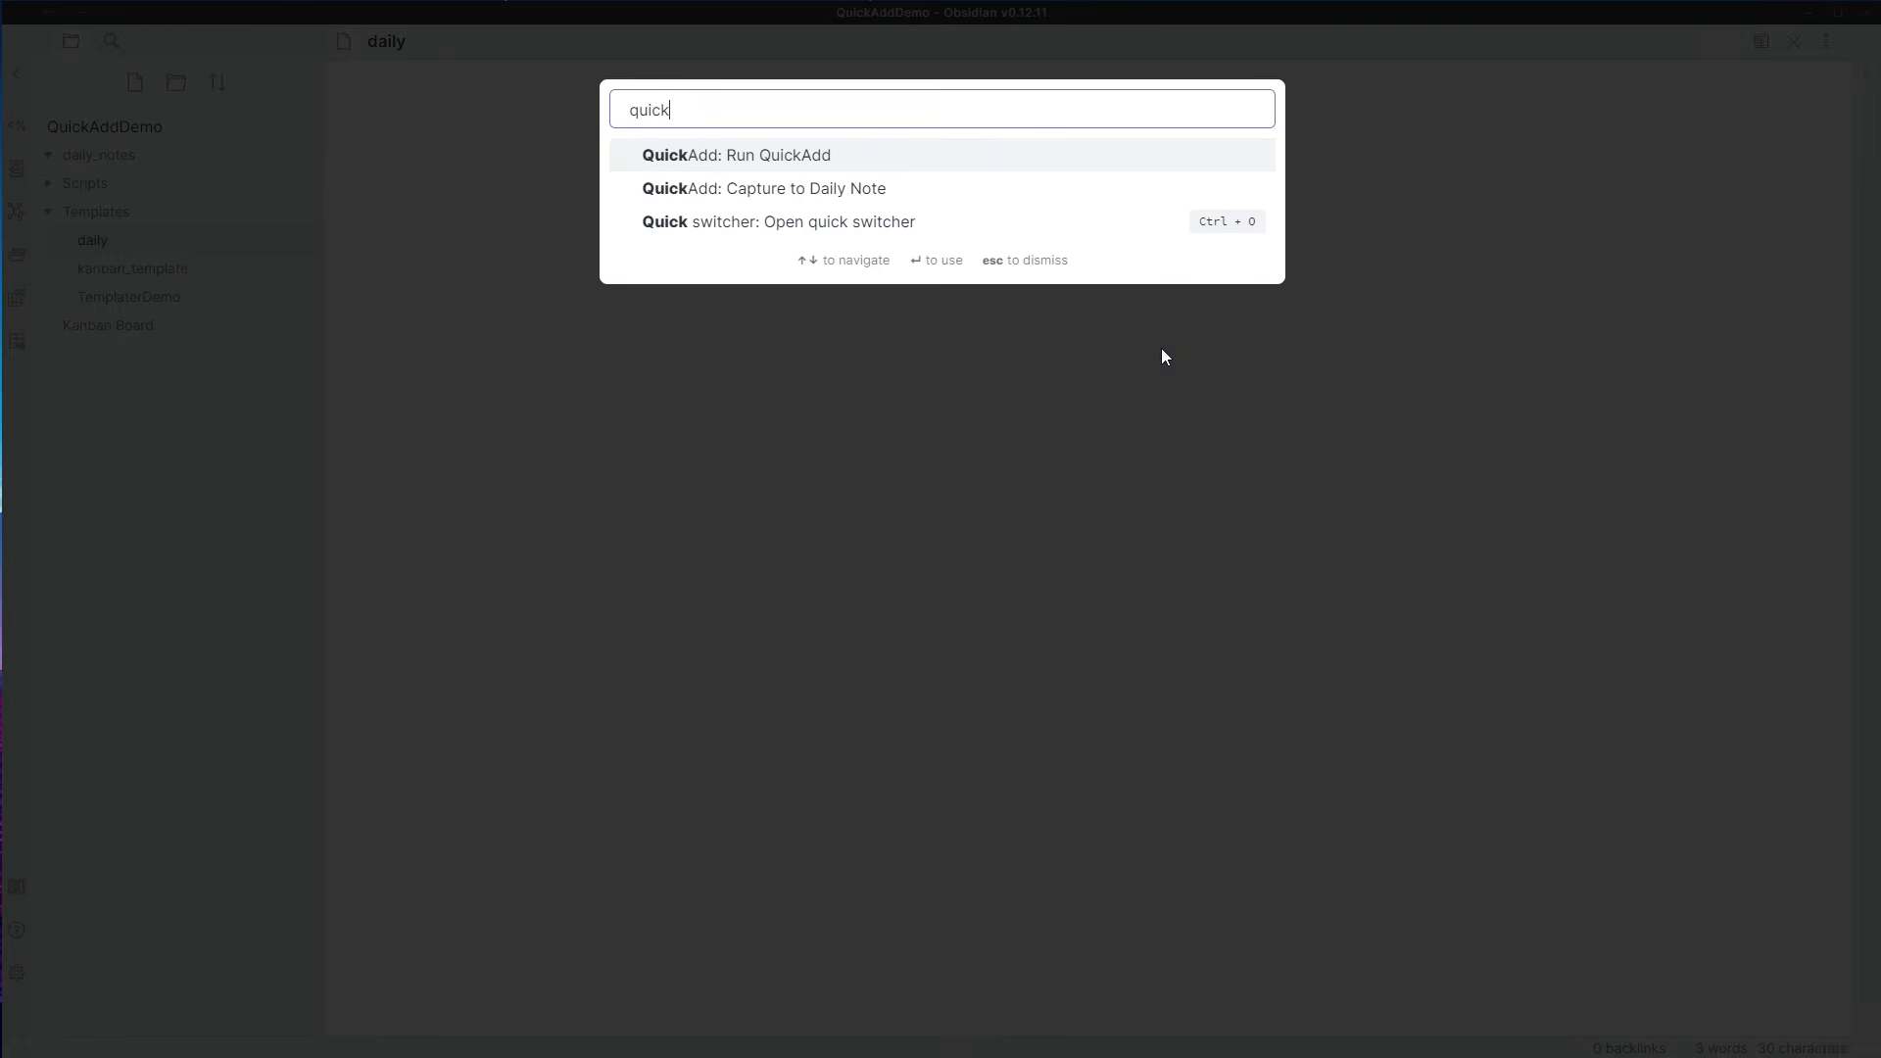
key("Down")
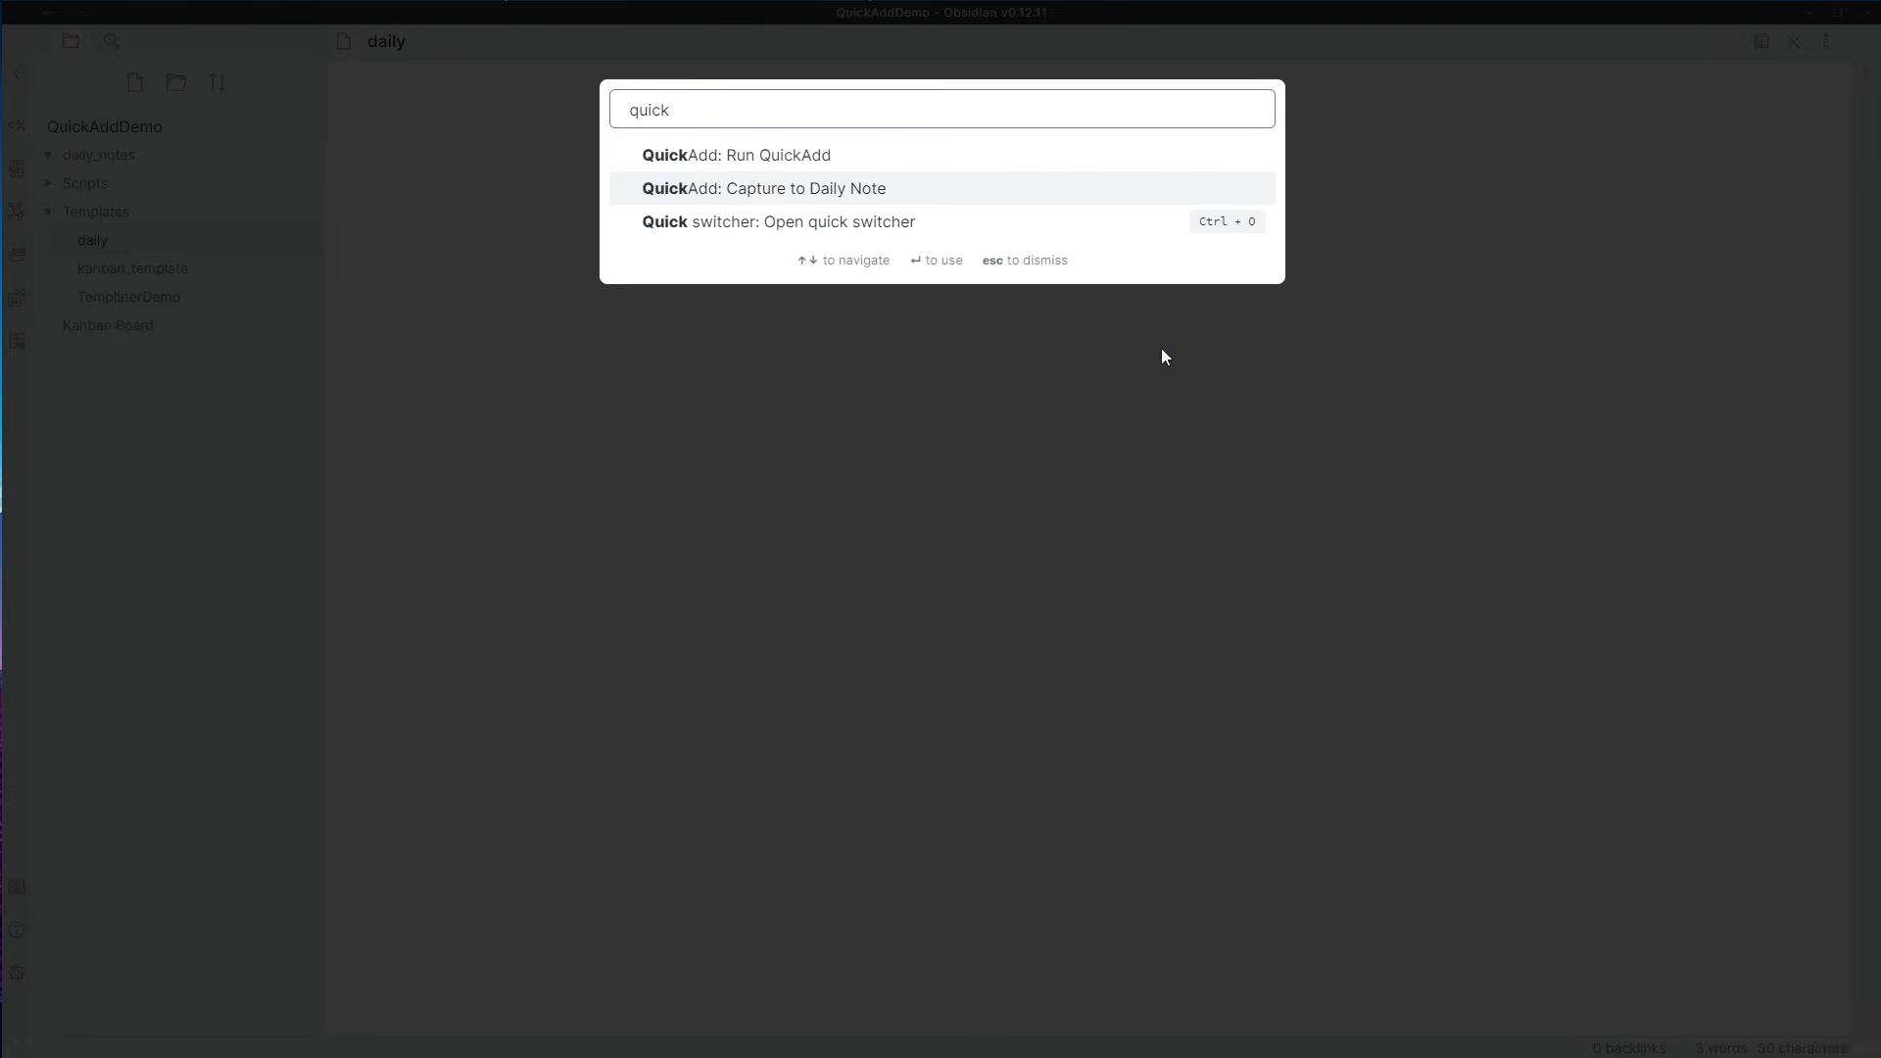
key("Return")
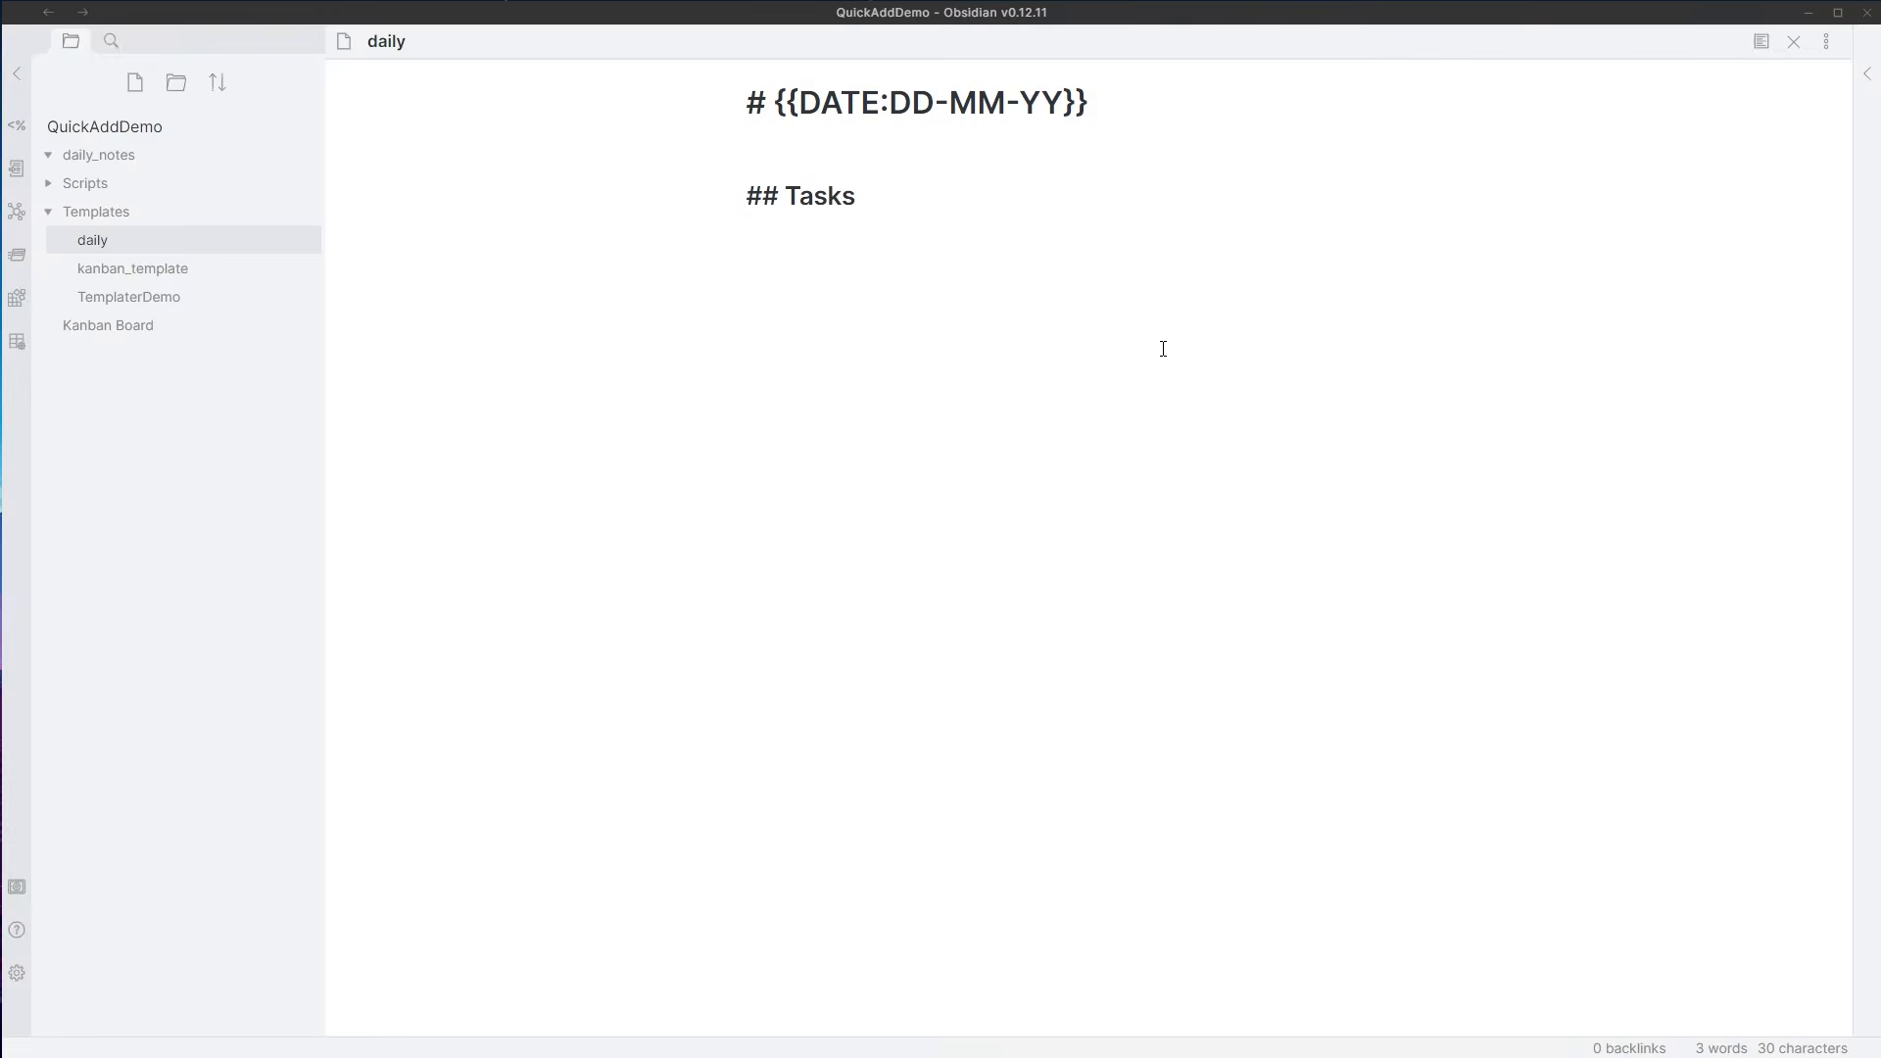
- Disable the command for the Capture to Daily Note choice in the QuickAdd settings
key("ctrl+comma")
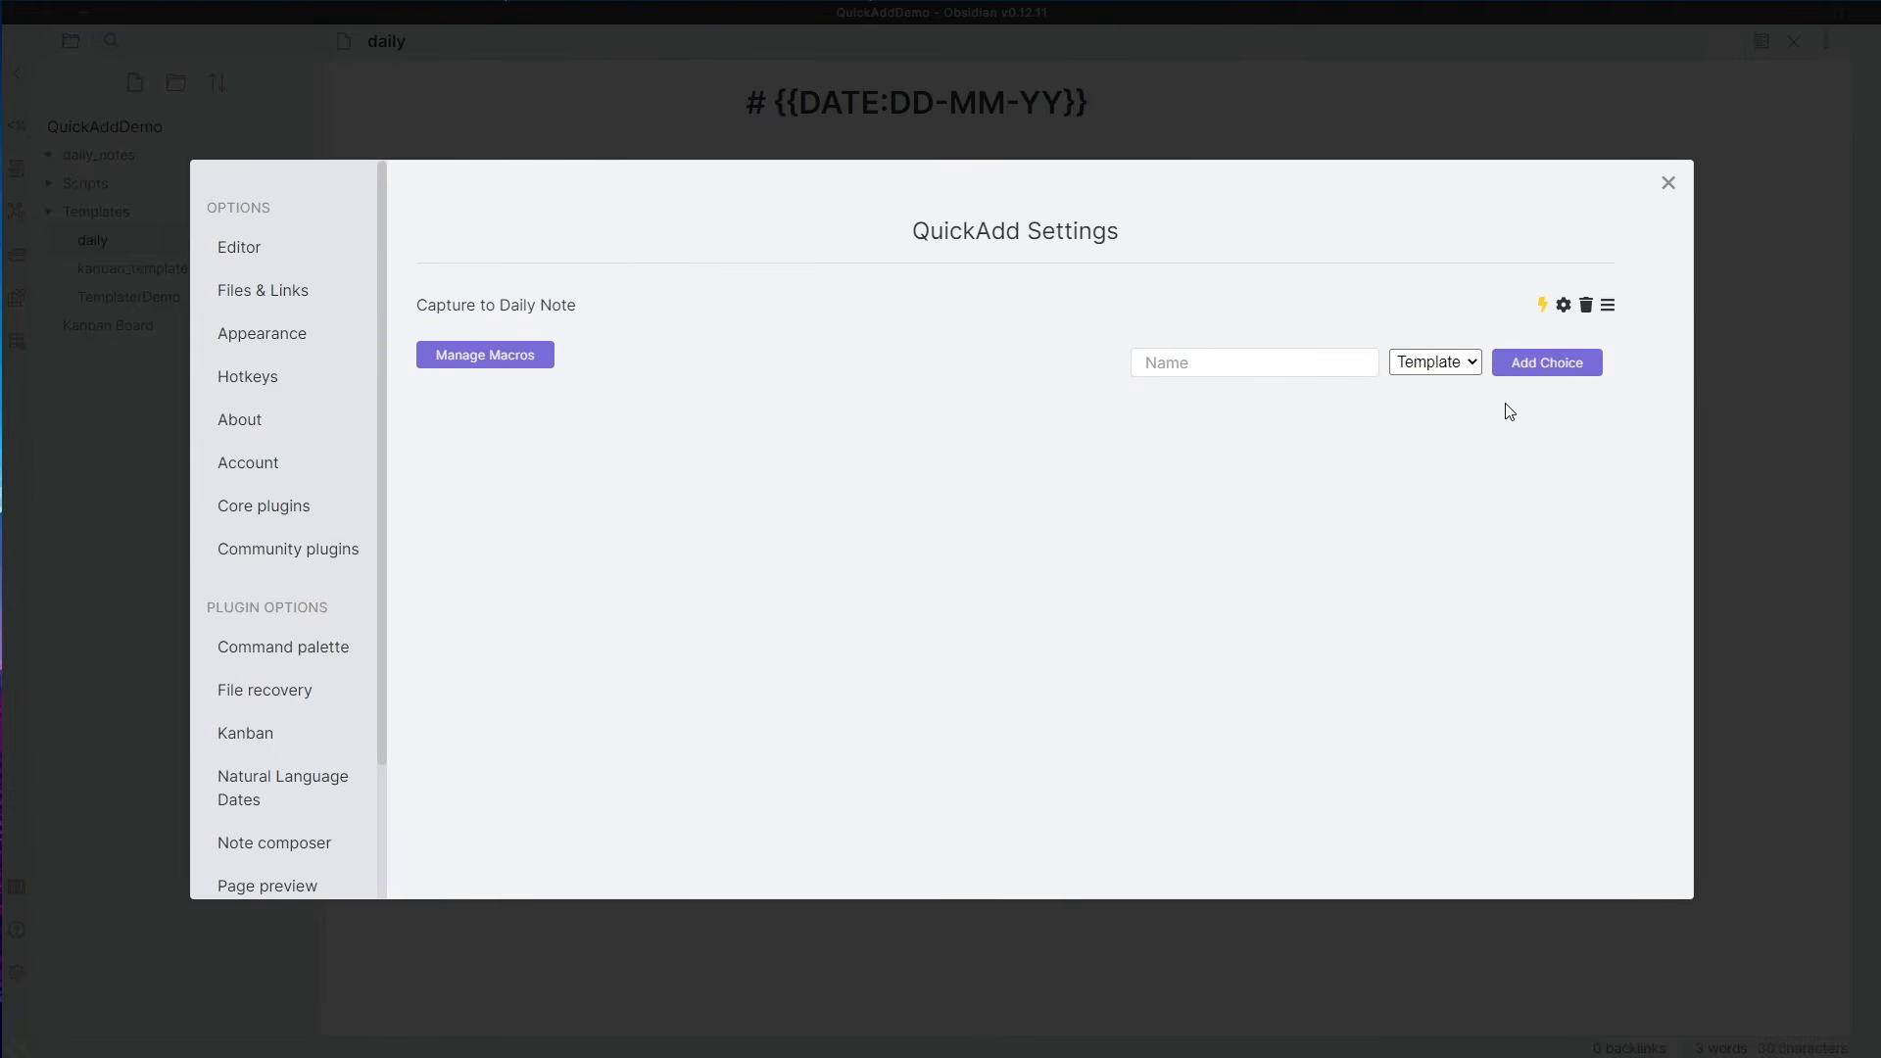
left_click(1543, 304)
- Rename the Capture to Daily Note choice by inserting an emoji face with a red Santa hat before its name
left_click(1565, 307)
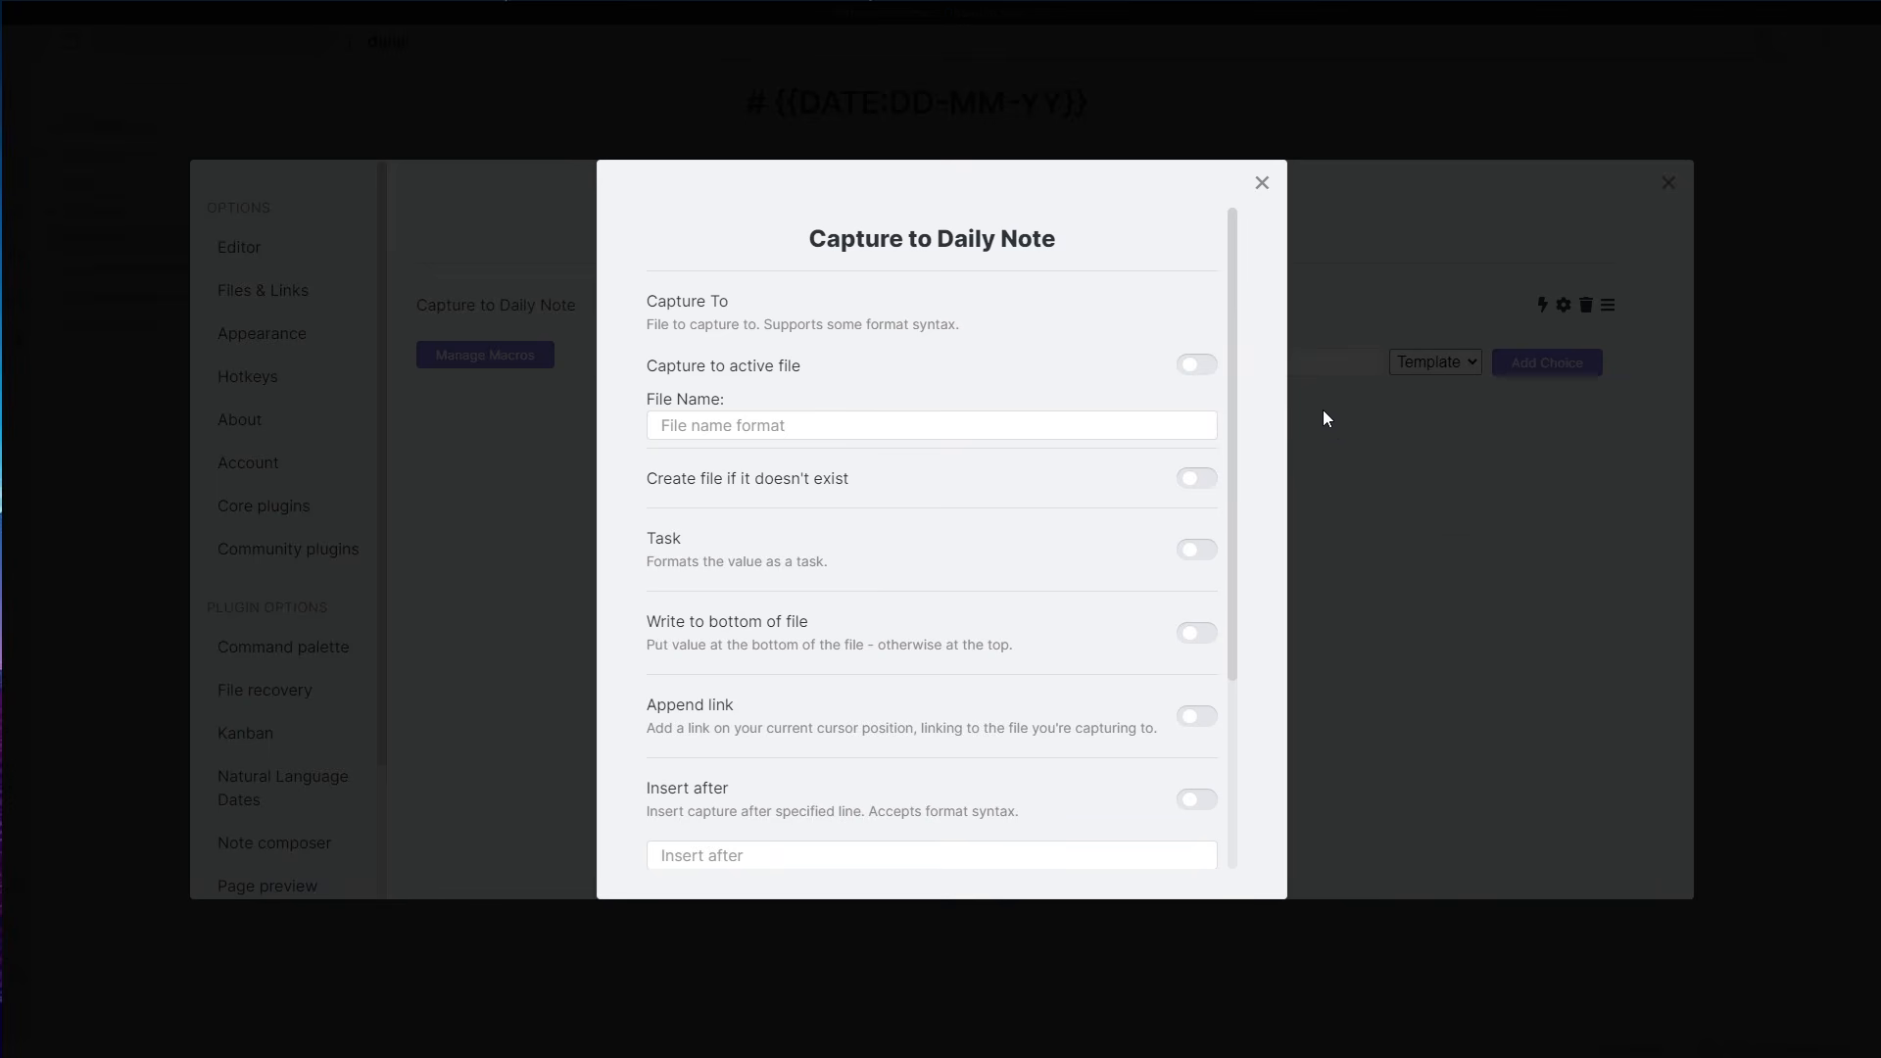
left_click(935, 235)
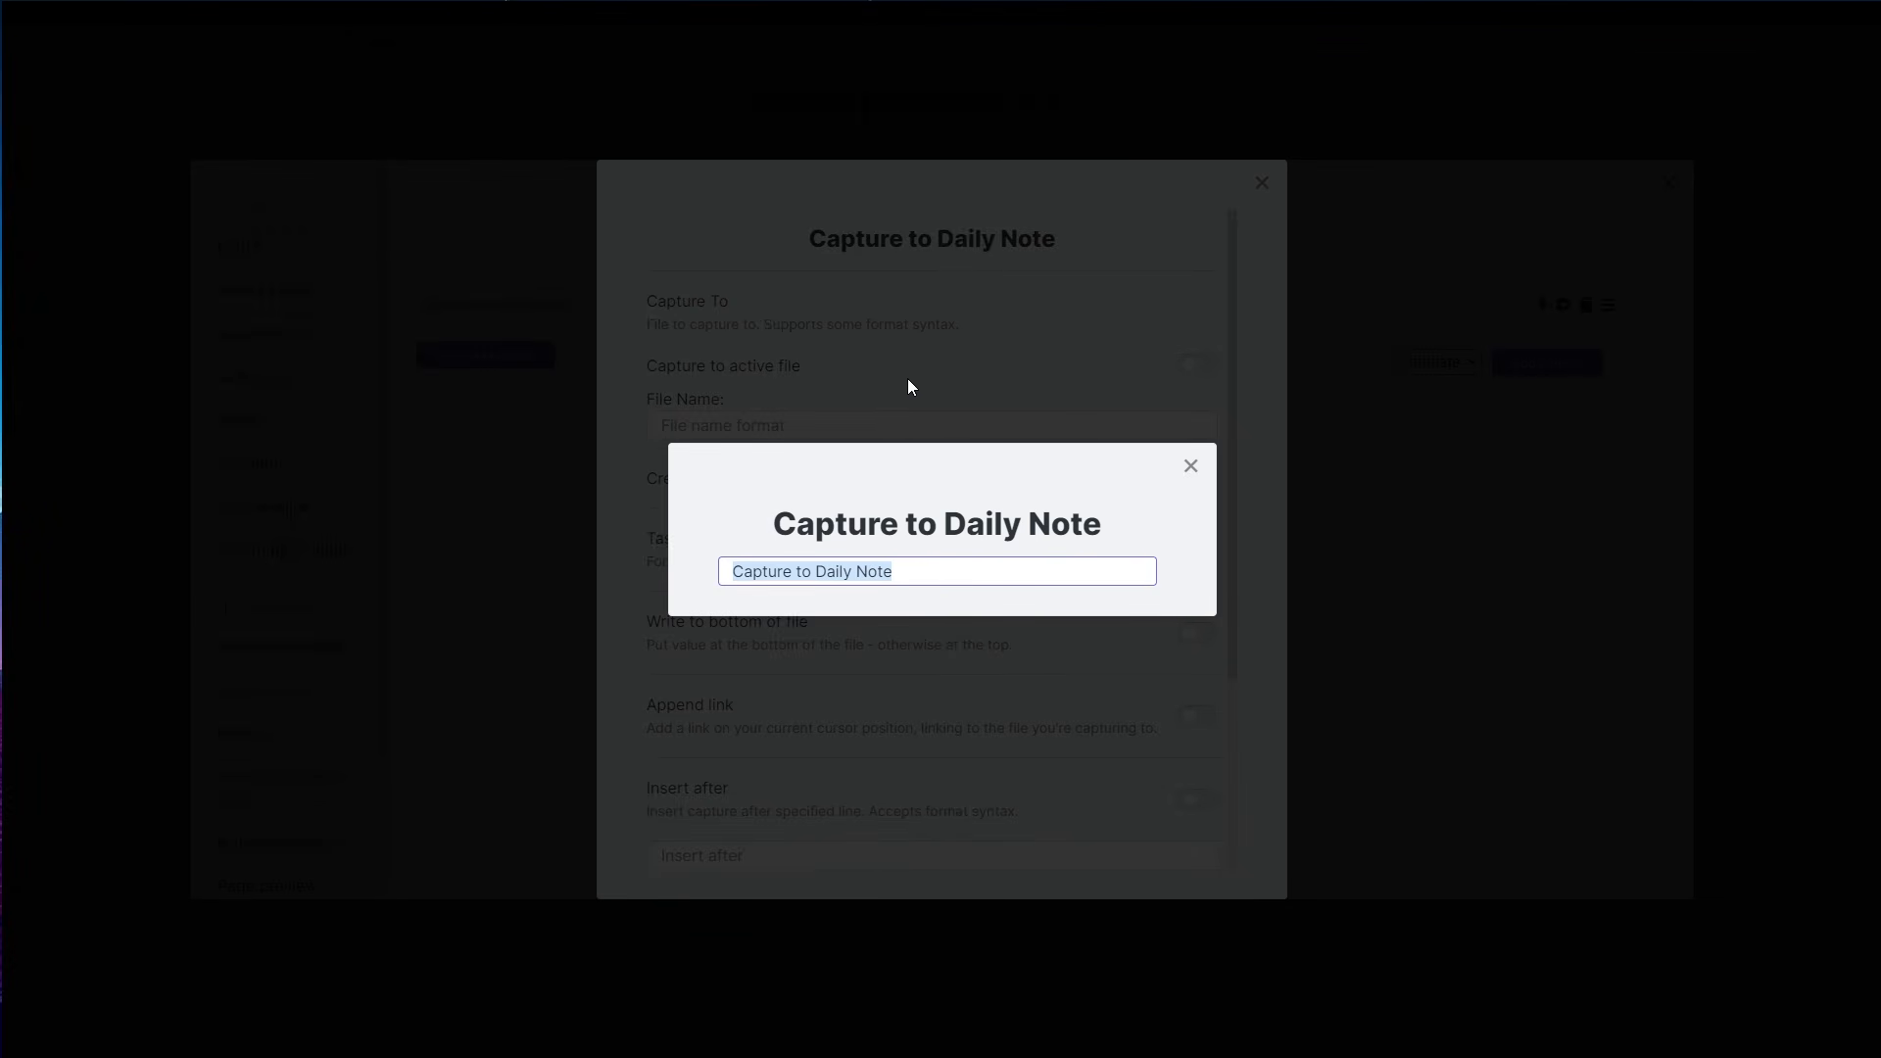
key("Home")
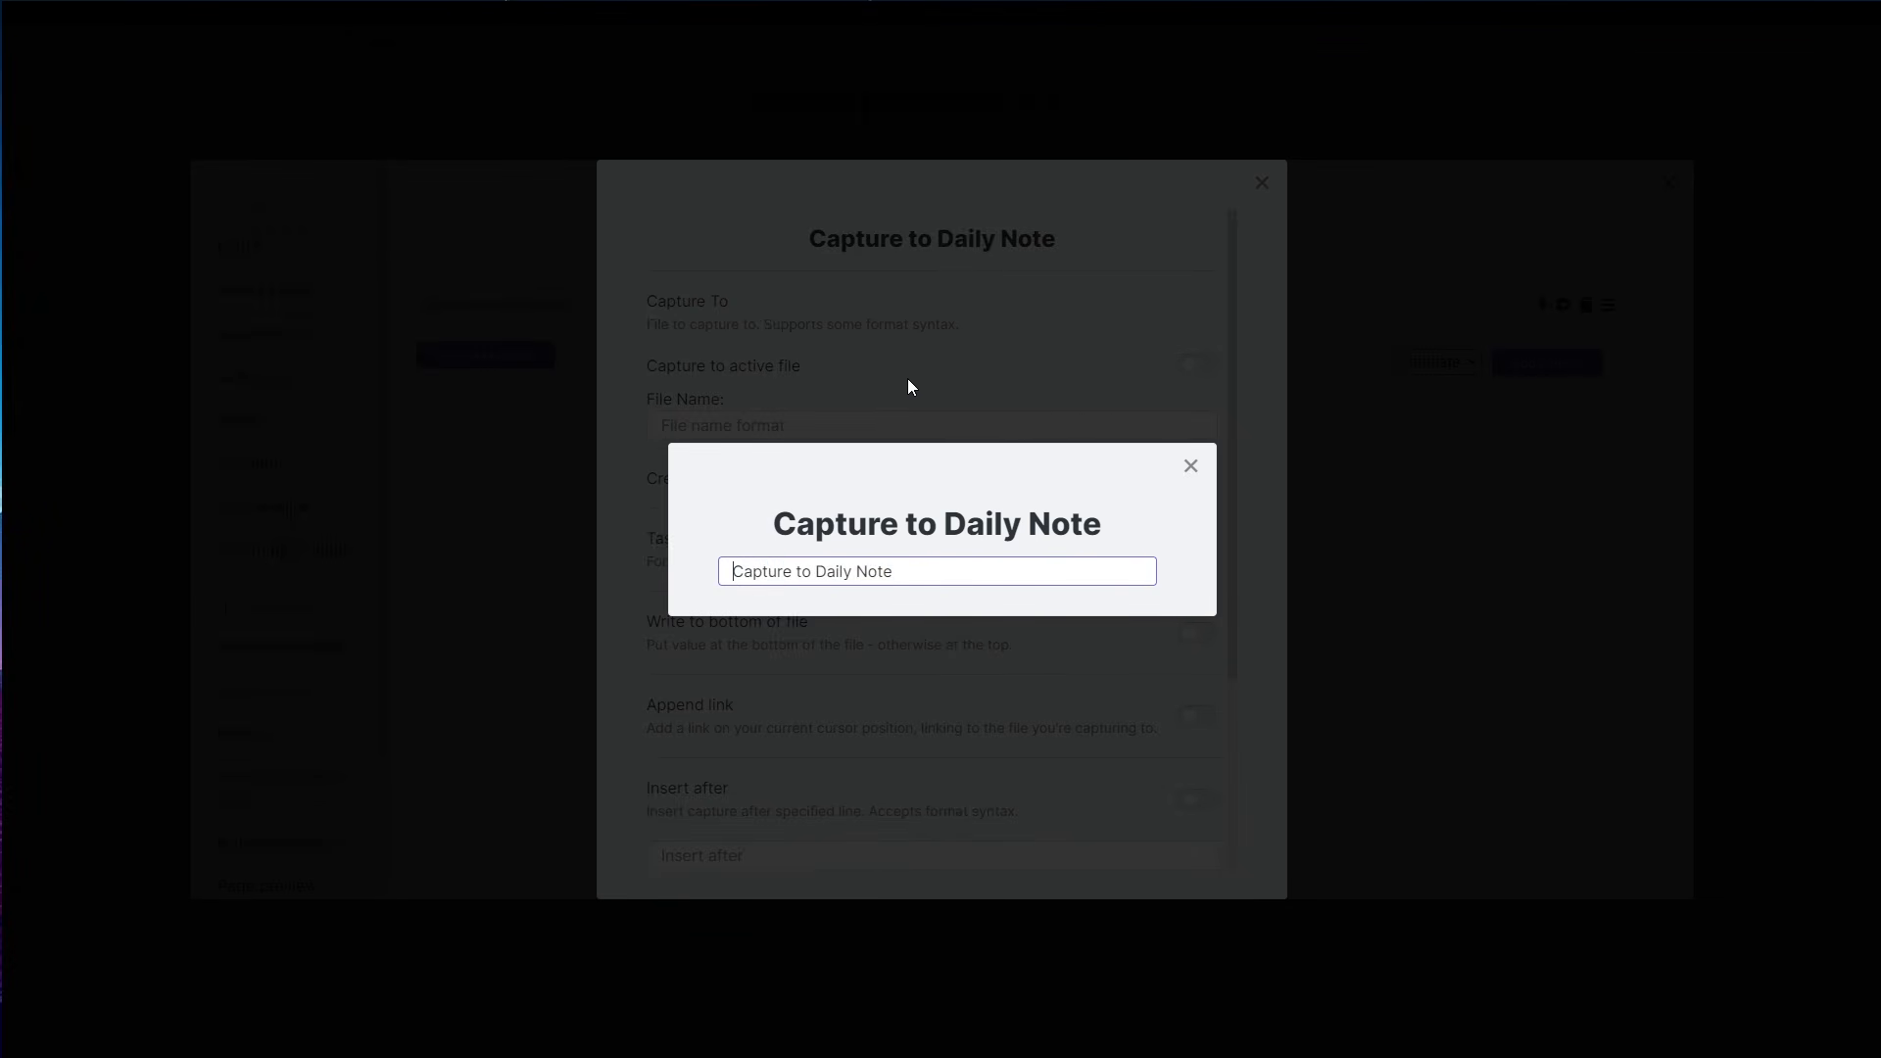
key("super+period")
key("Down")
key("Right")
key("Down")
key("Right")
key("Down")
key("Right")
key("Right")
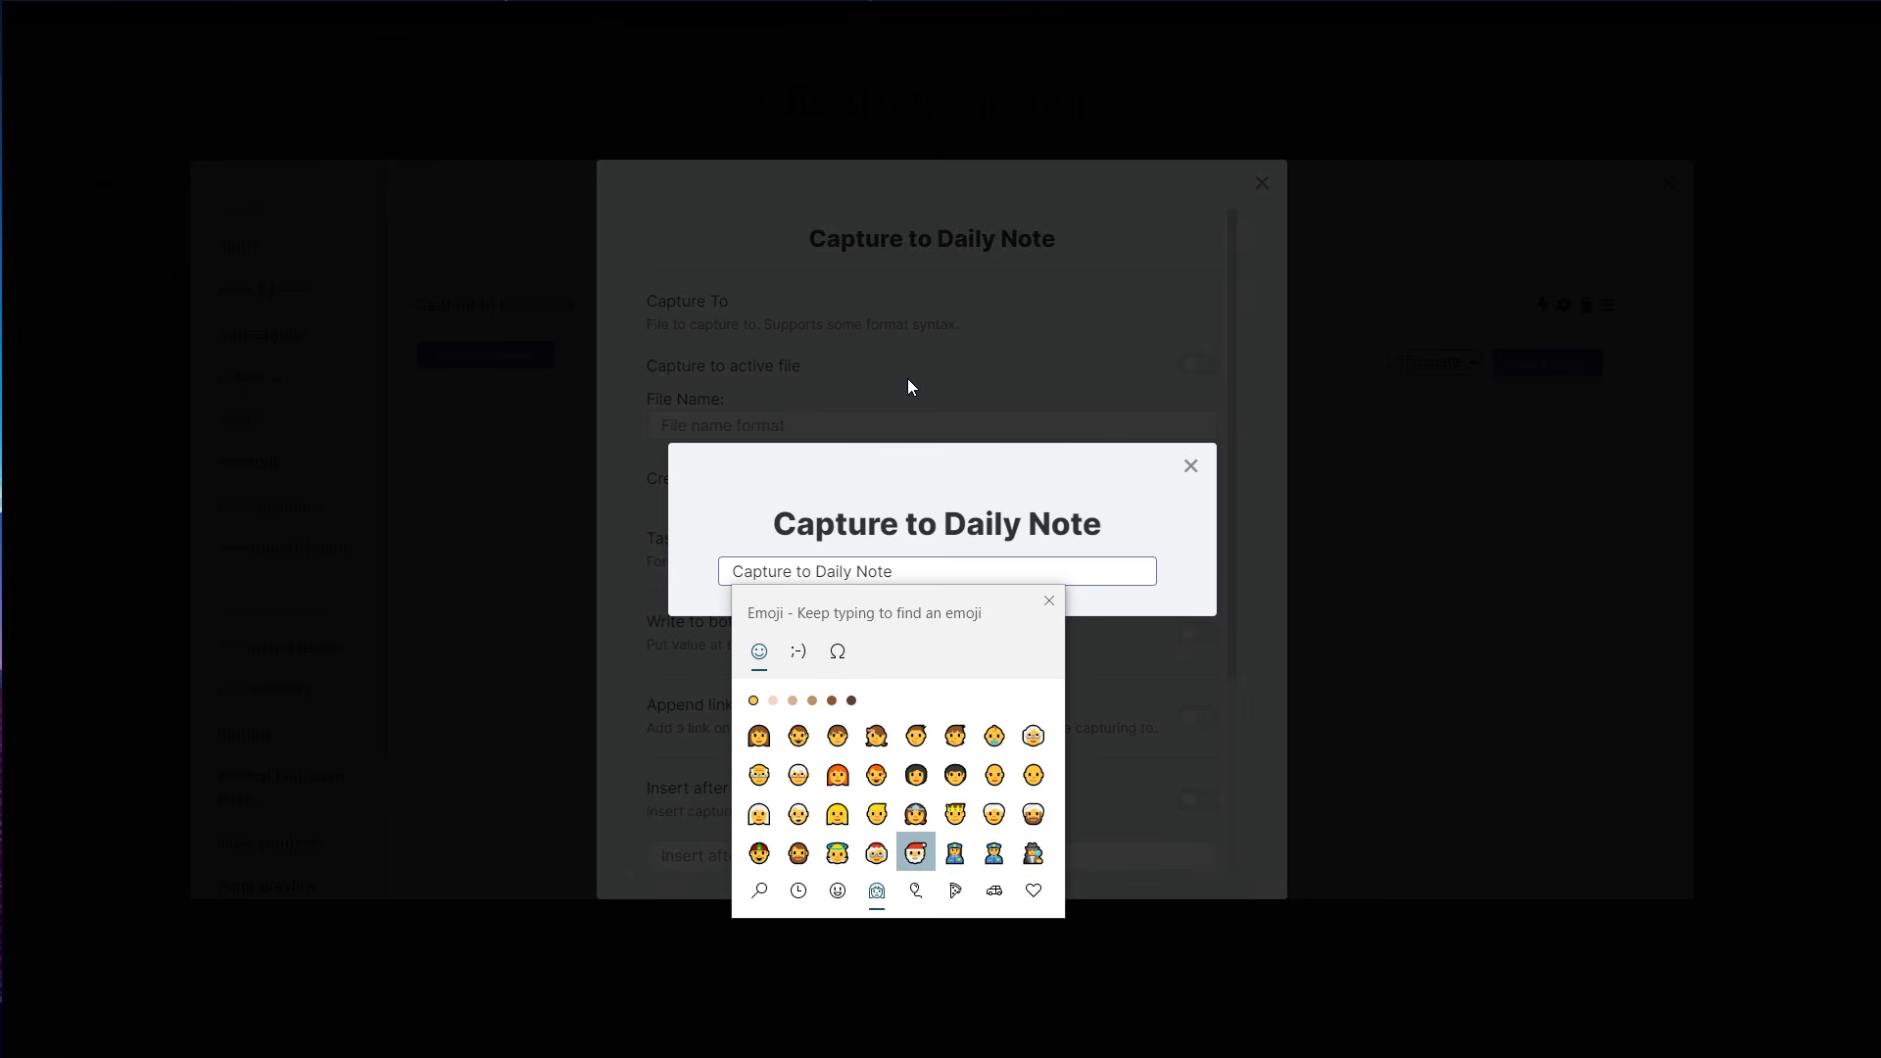
key("Return")
key("Escape")
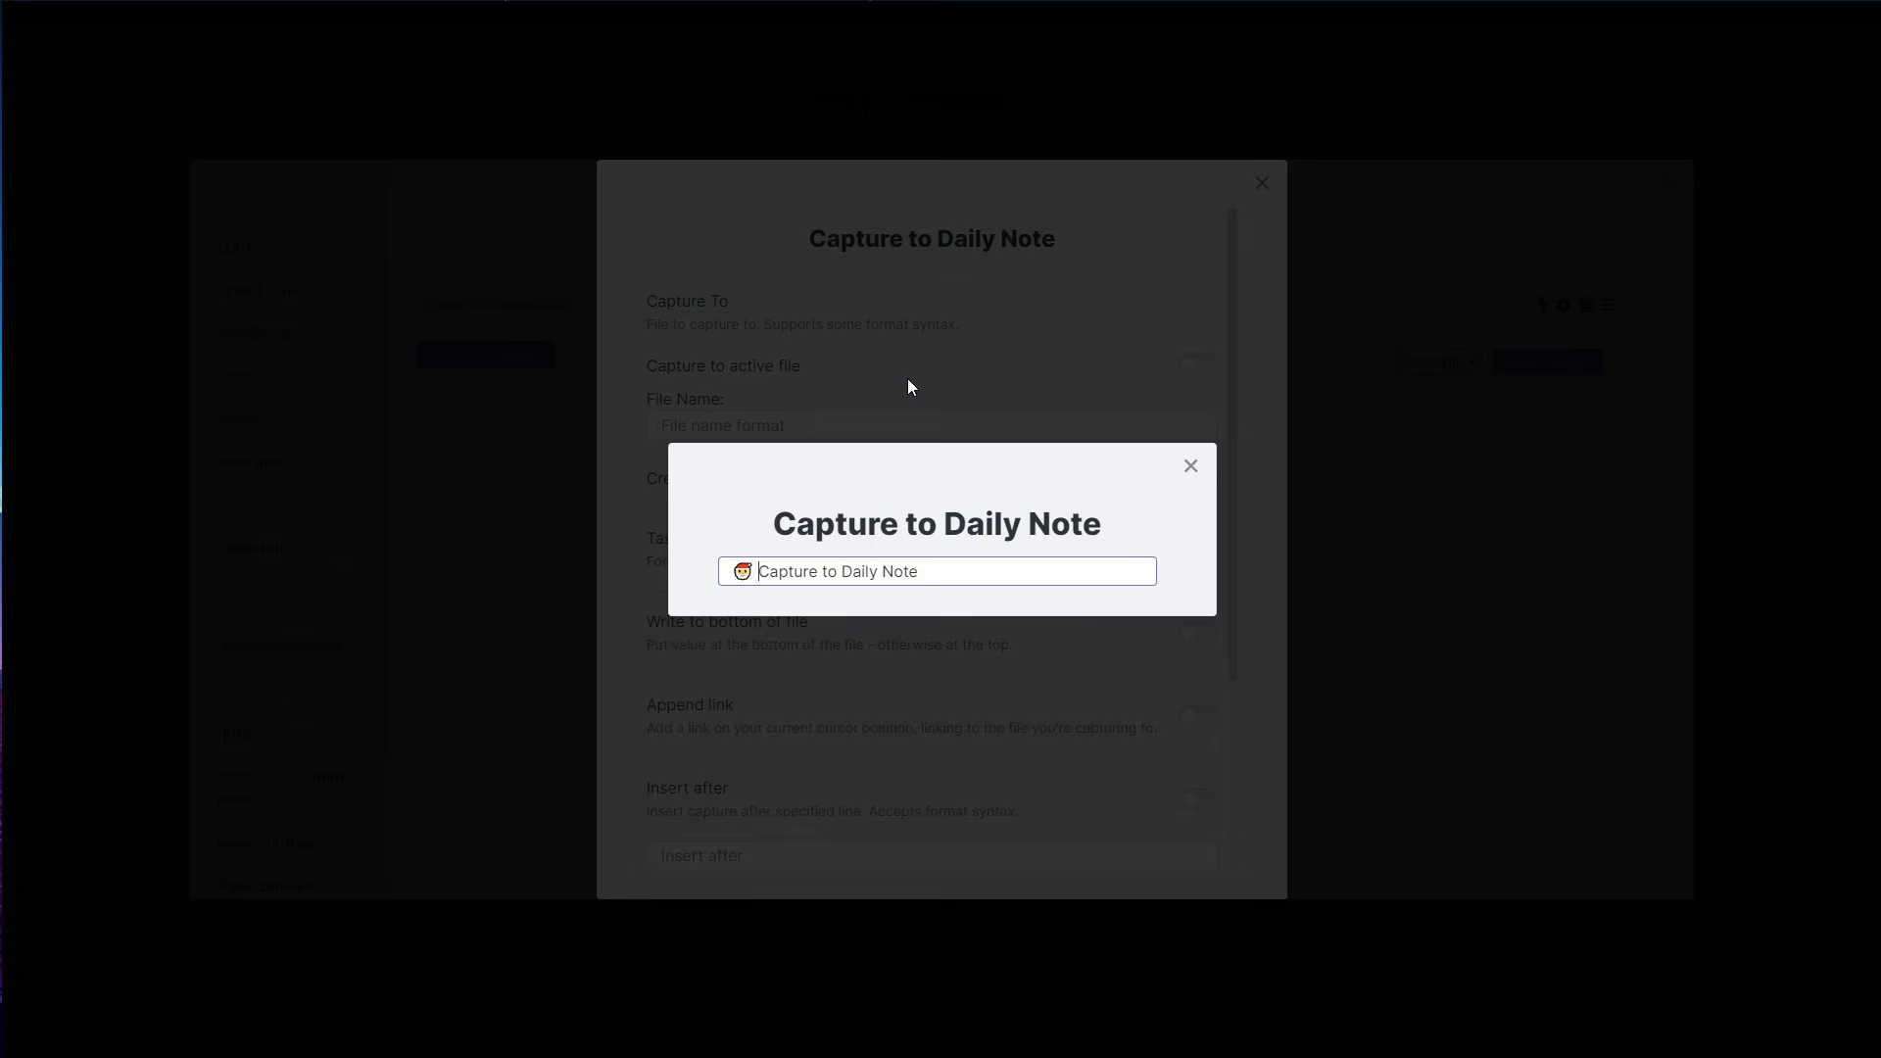
key("Return")
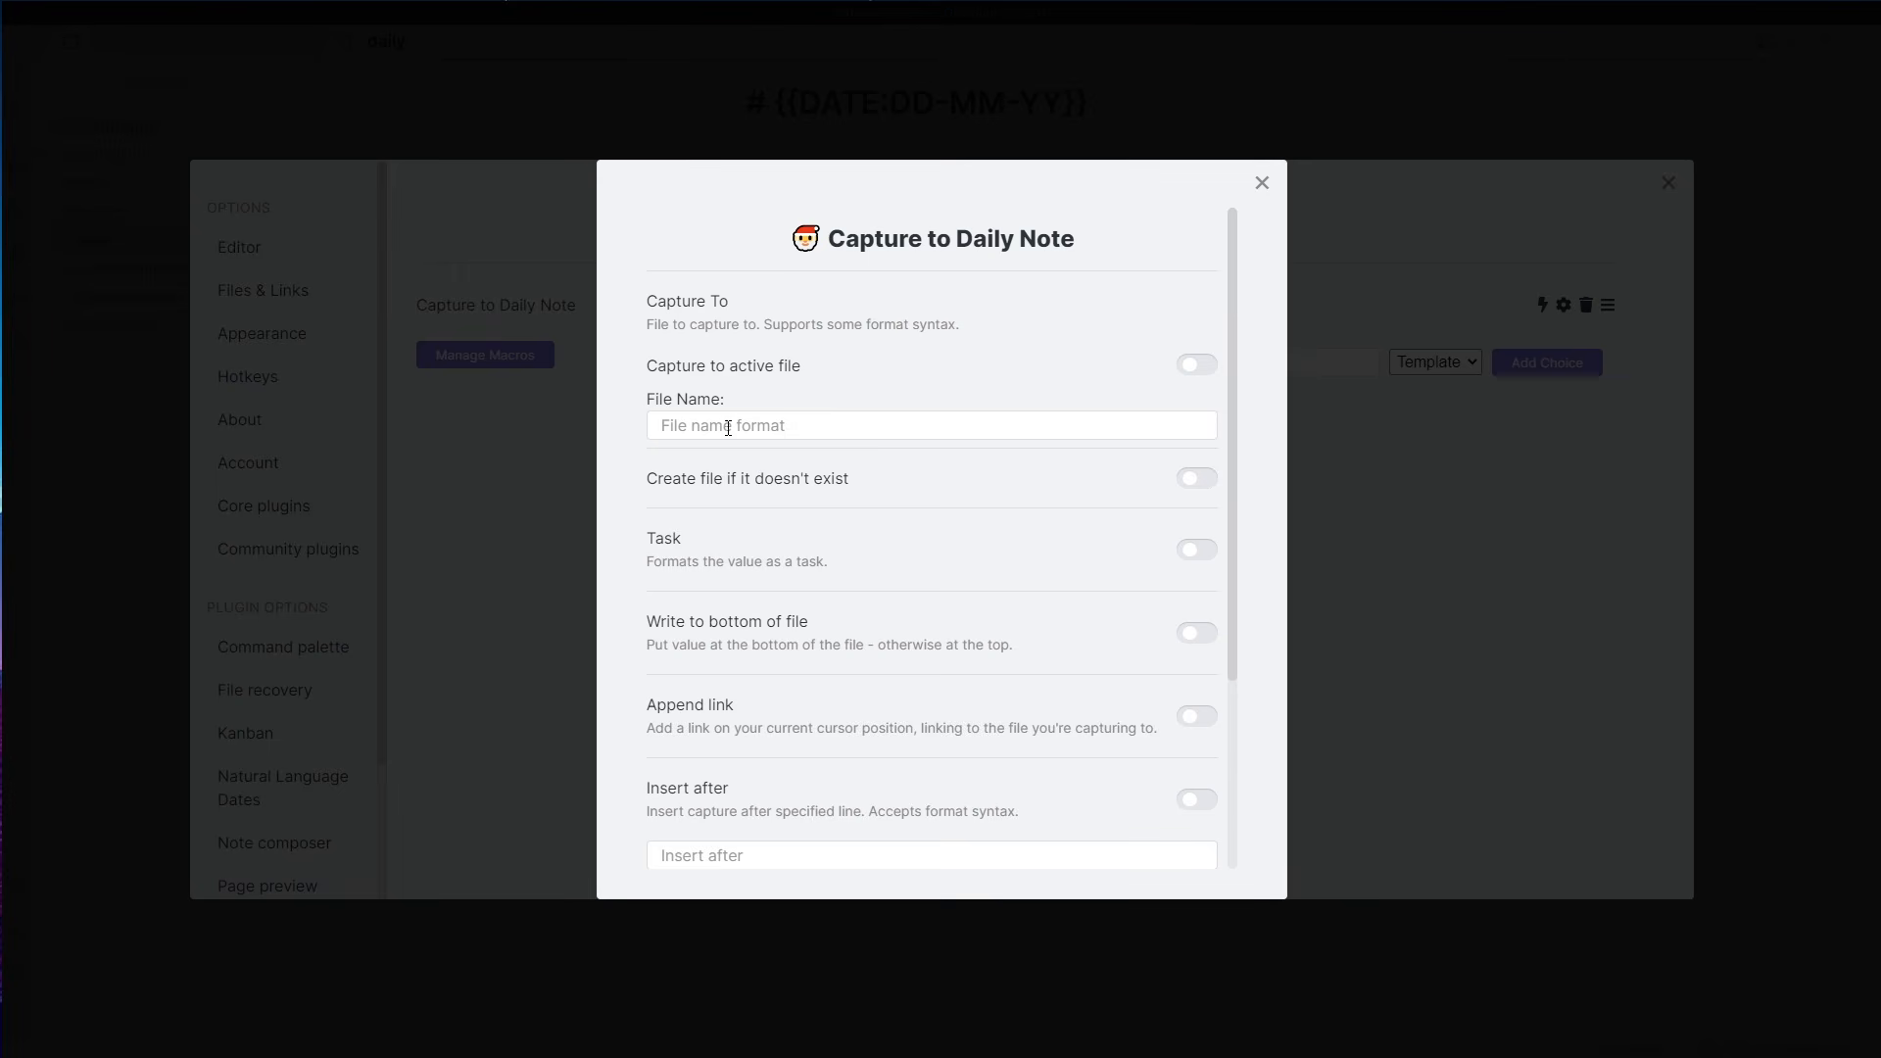
- Examine the file name format suggestions for the capture target and close the settings
scroll(801, 397, "down", 1)
scroll(799, 410, "up", 1)
left_click(745, 419)
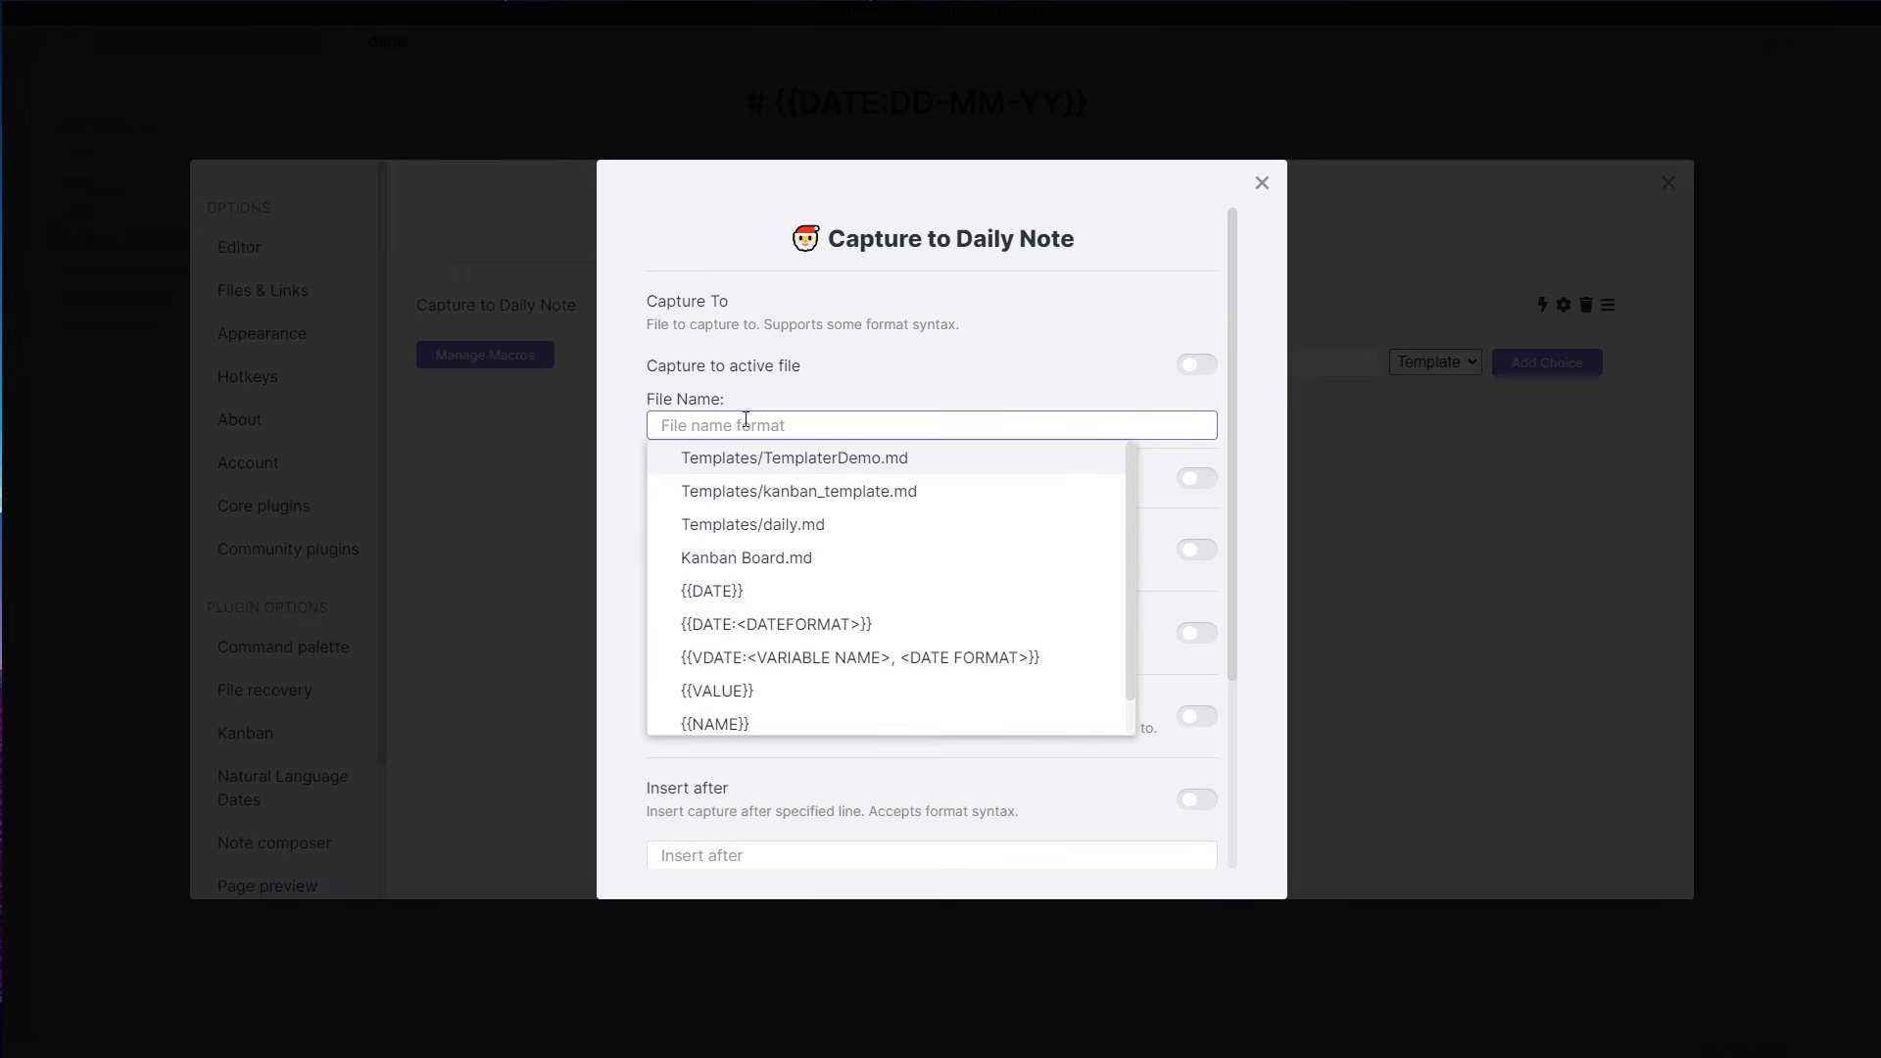
left_click(352, 66)
left_click(351, 66)
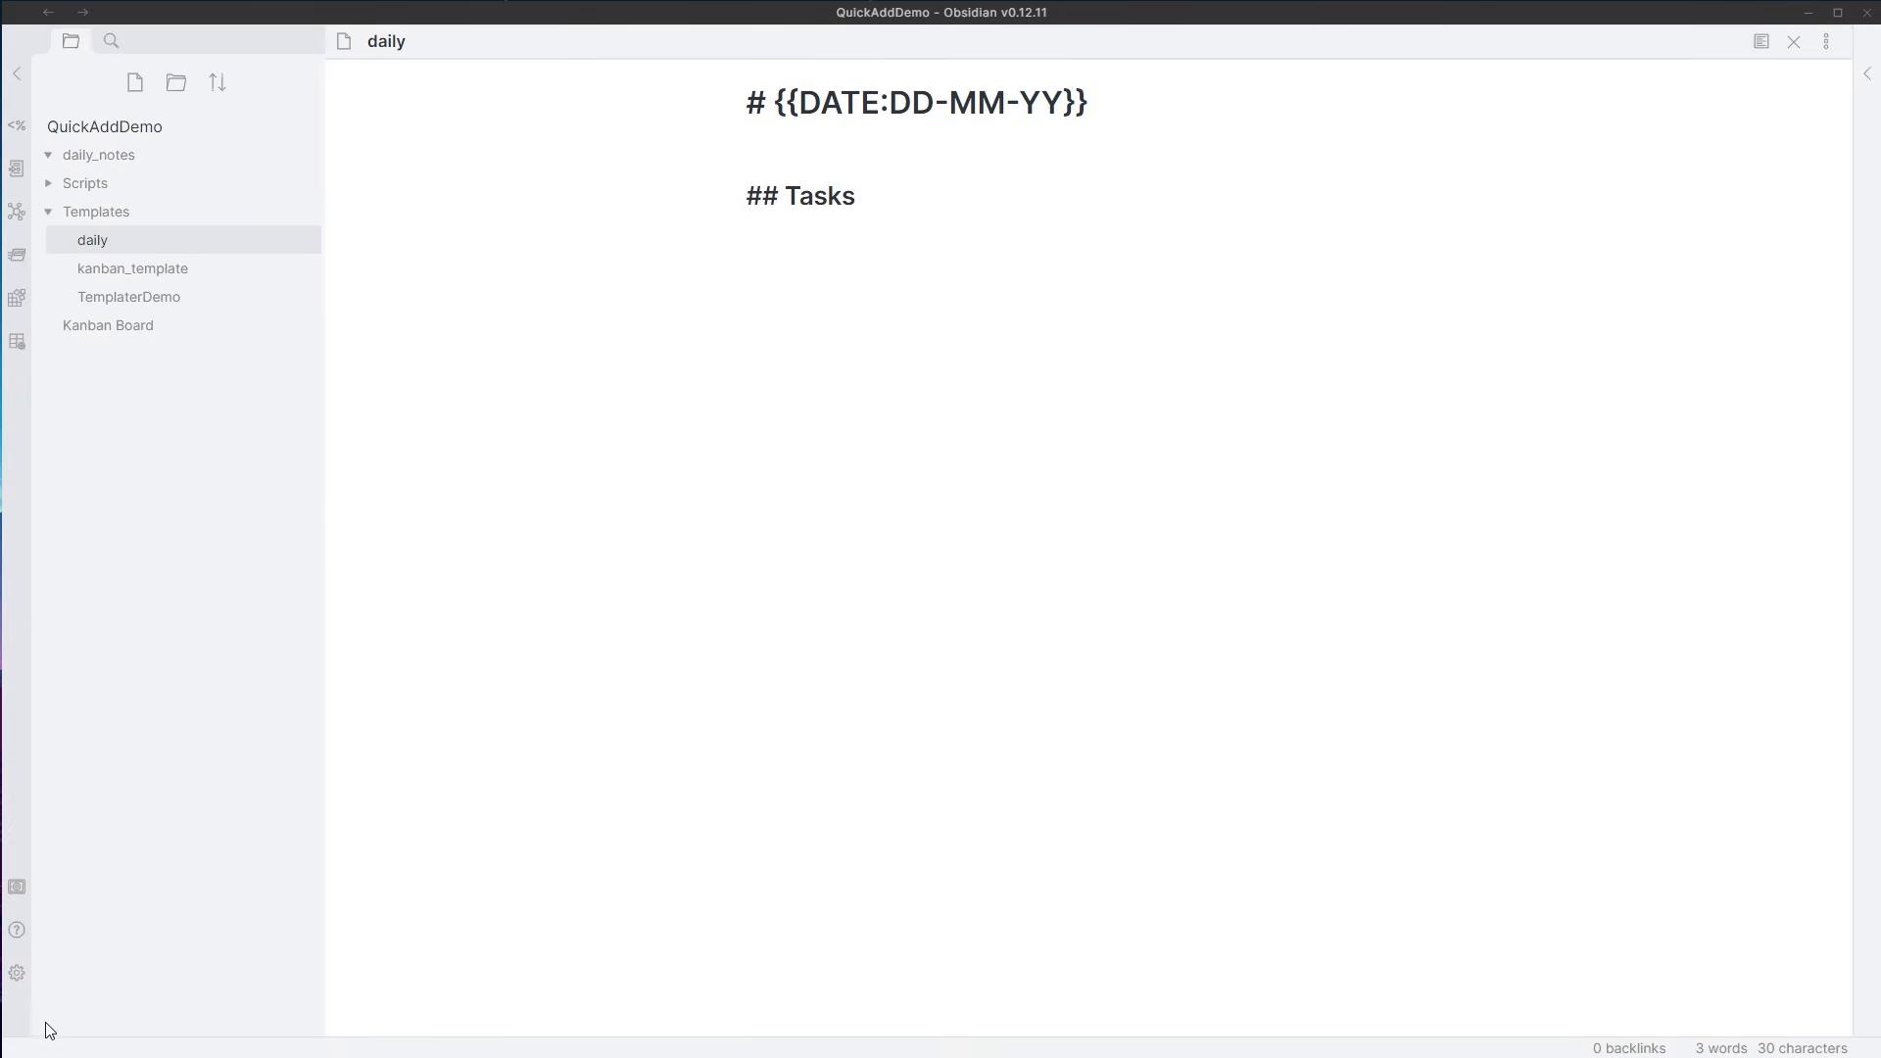
- Set the capture file name of the Capture to Daily Note choice to daily_notes/{{DATE:DD-MM-YY}}
left_click(17, 973)
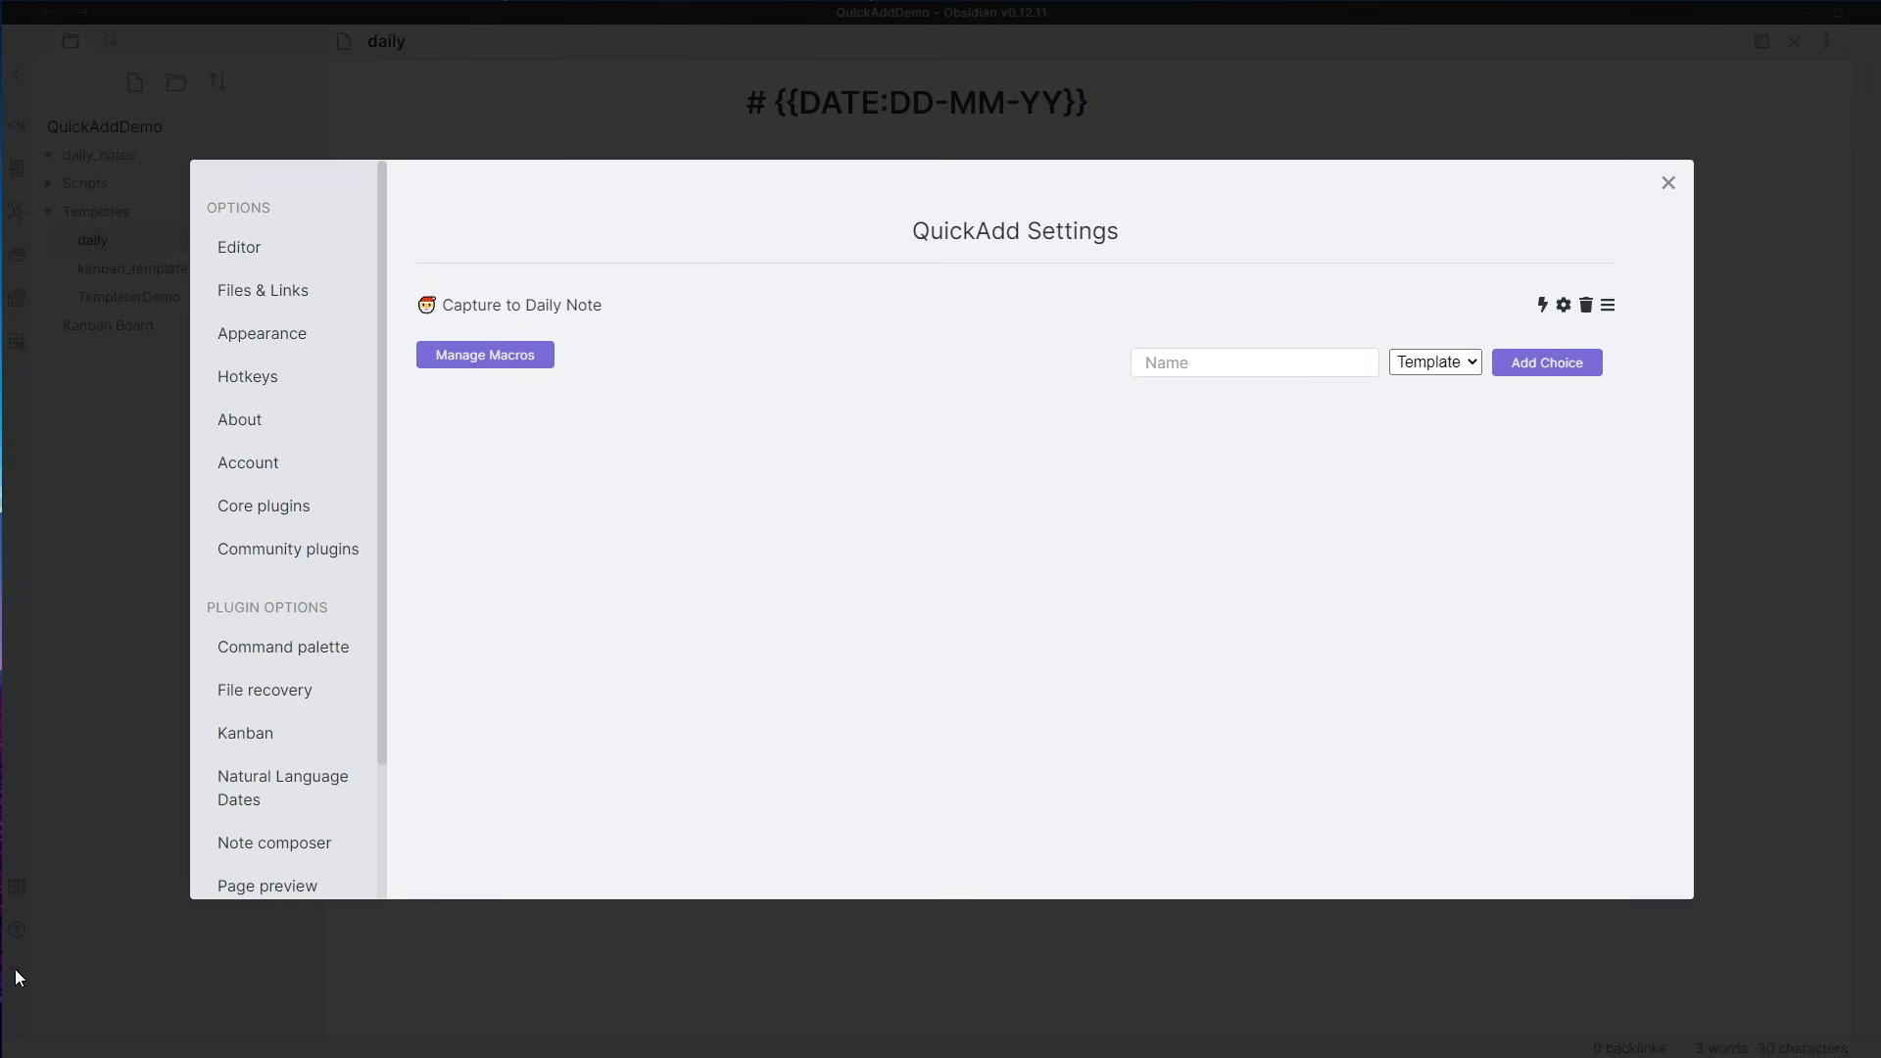
left_click(1562, 307)
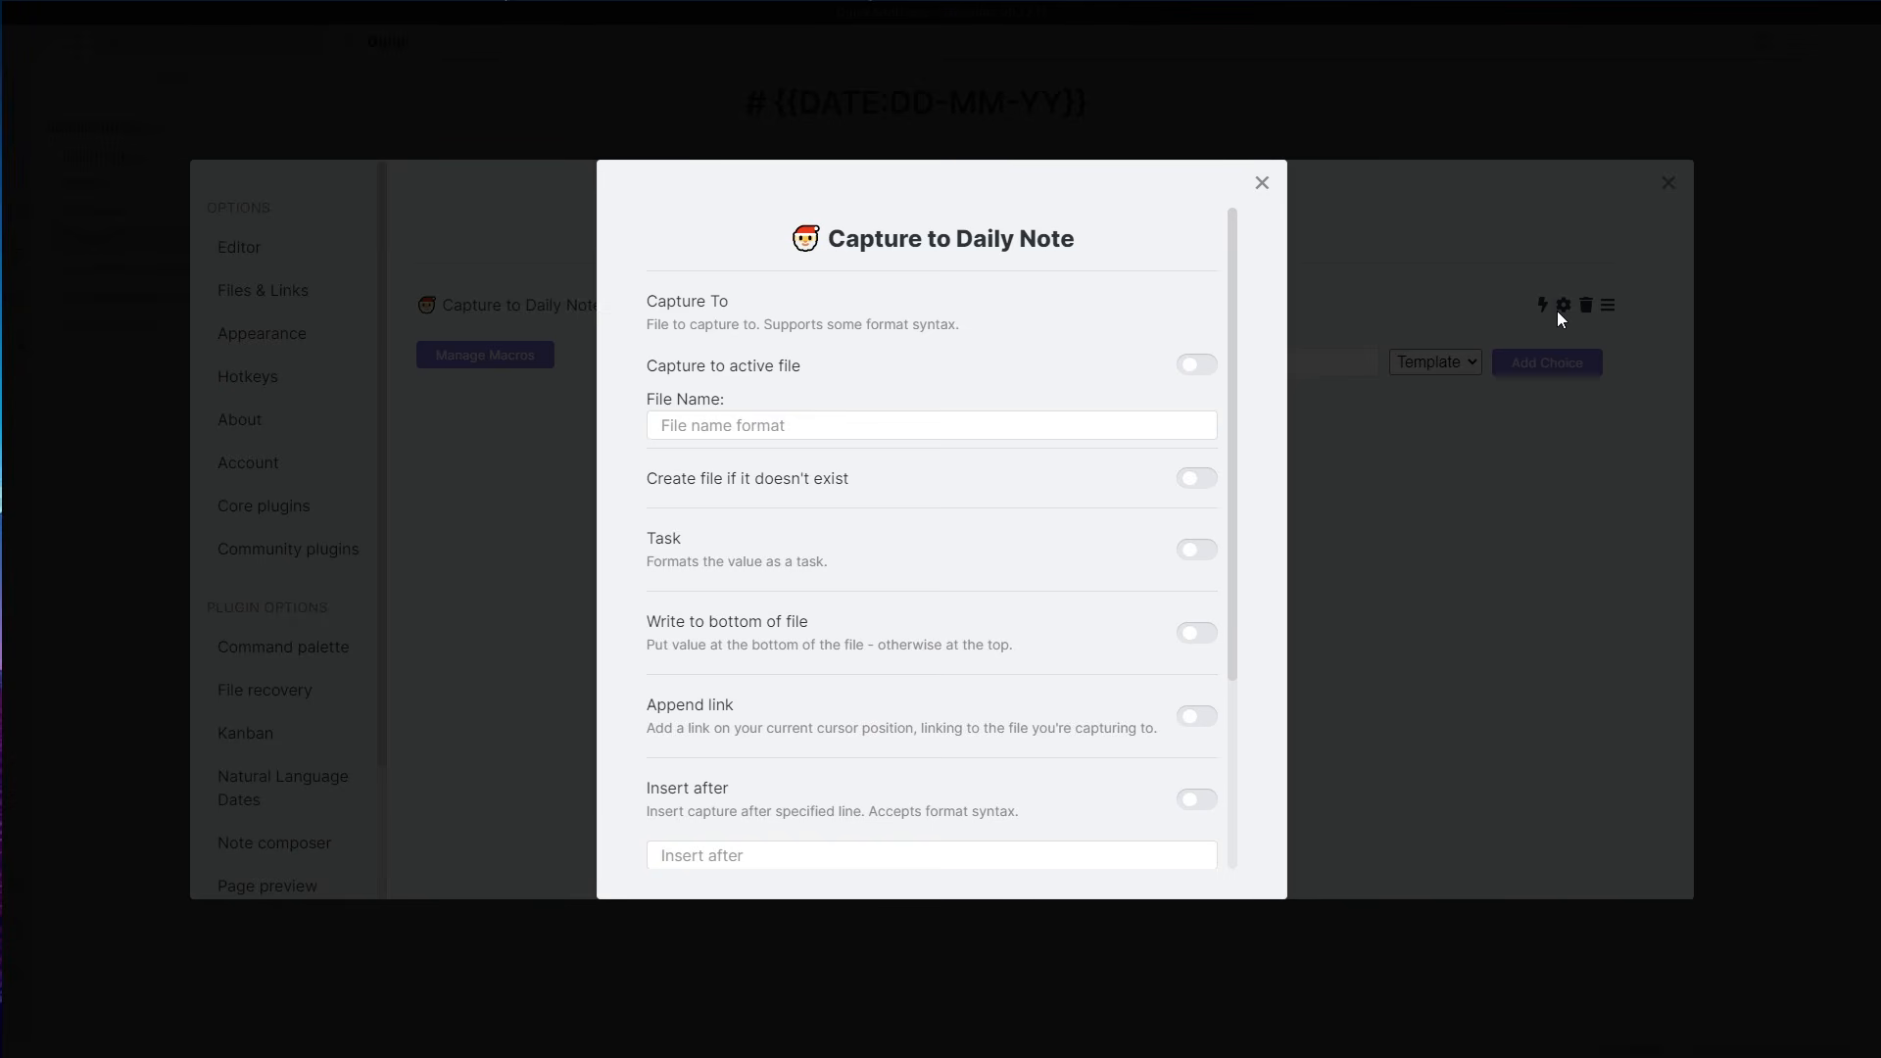
left_click(892, 424)
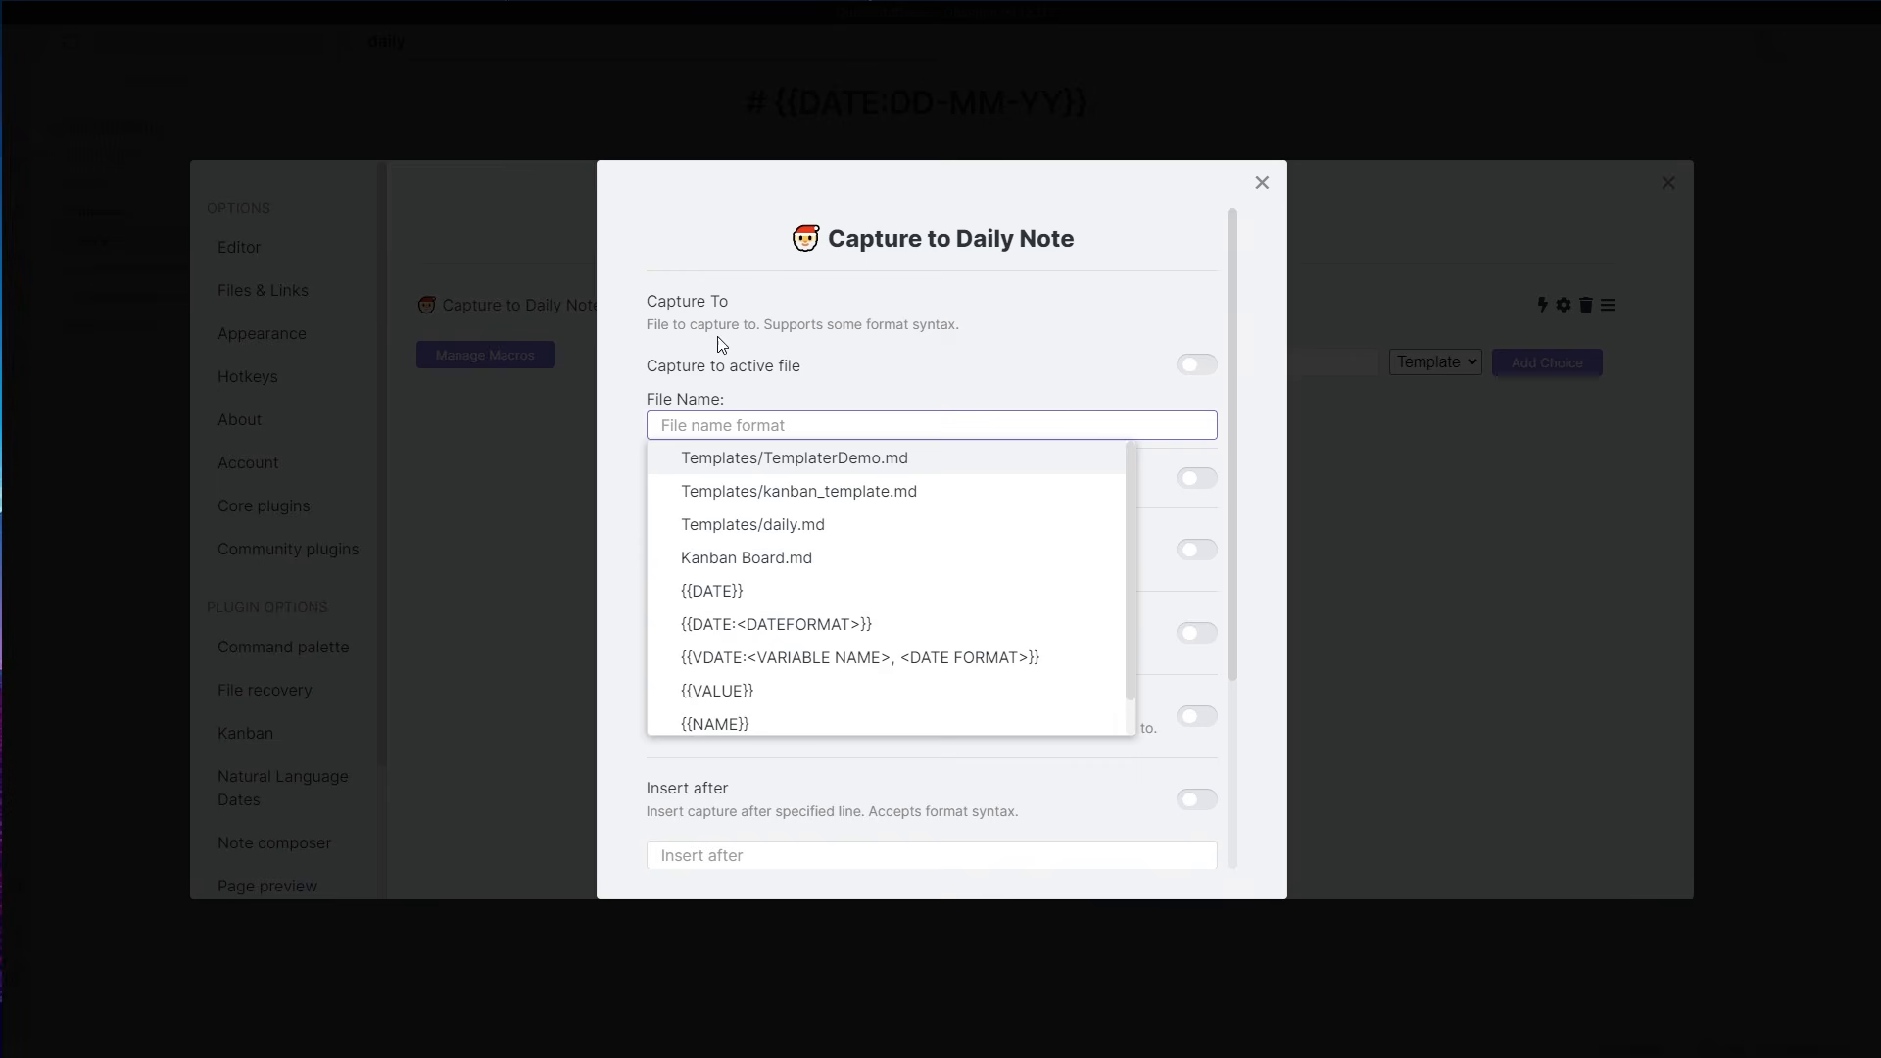
type("da")
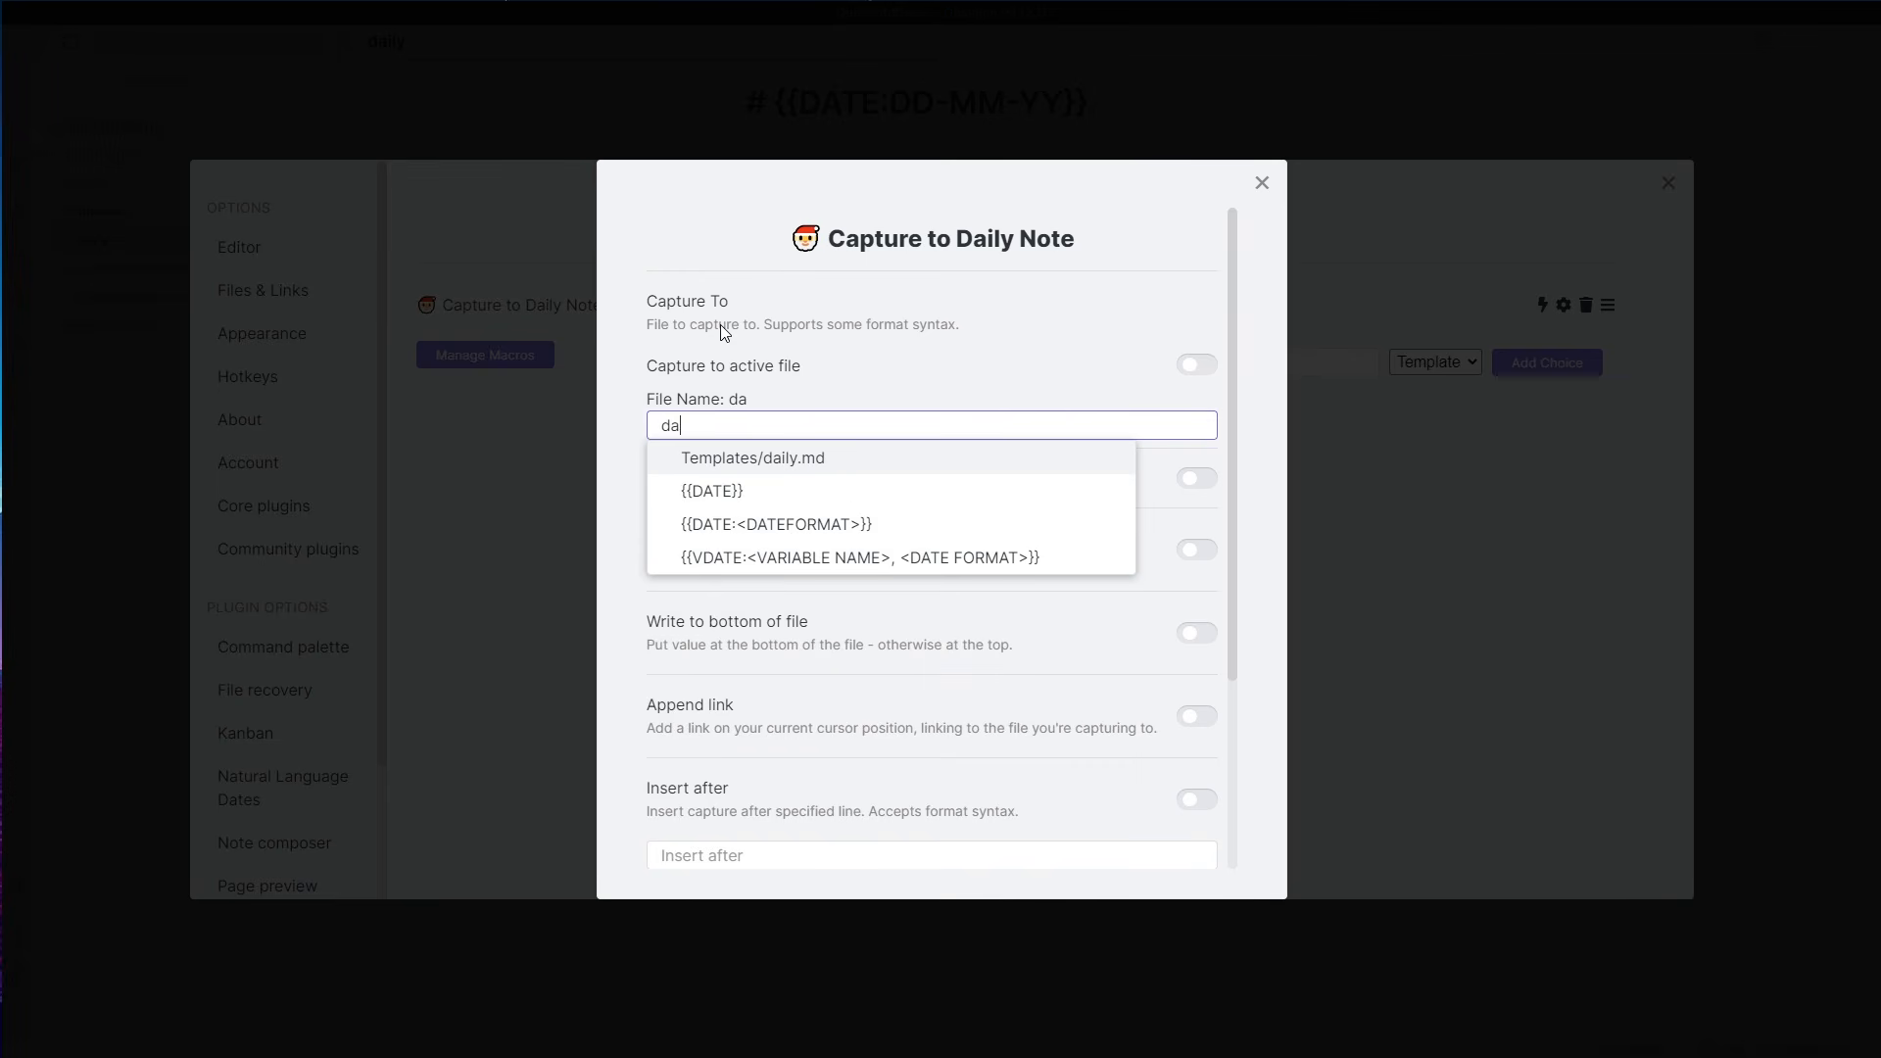
type("ily_notes")
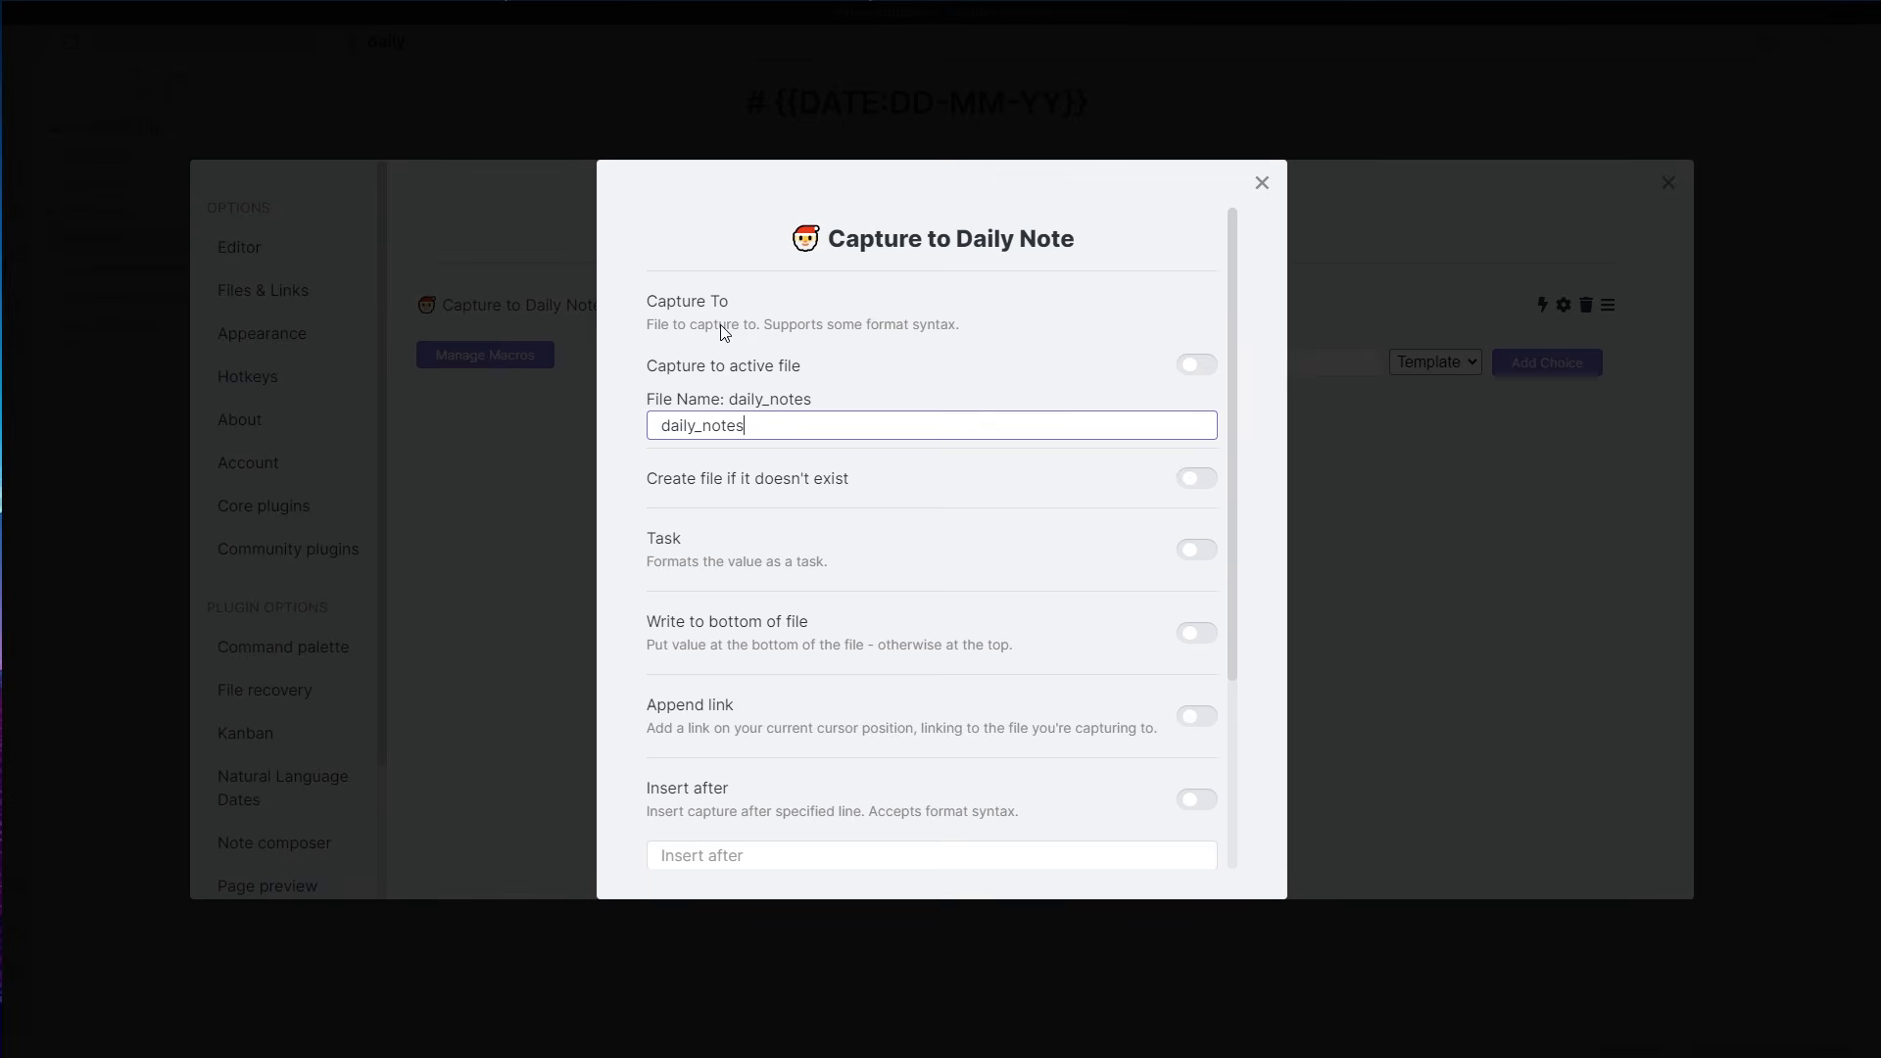
type("/{{DATE:")
type("DD-MM")
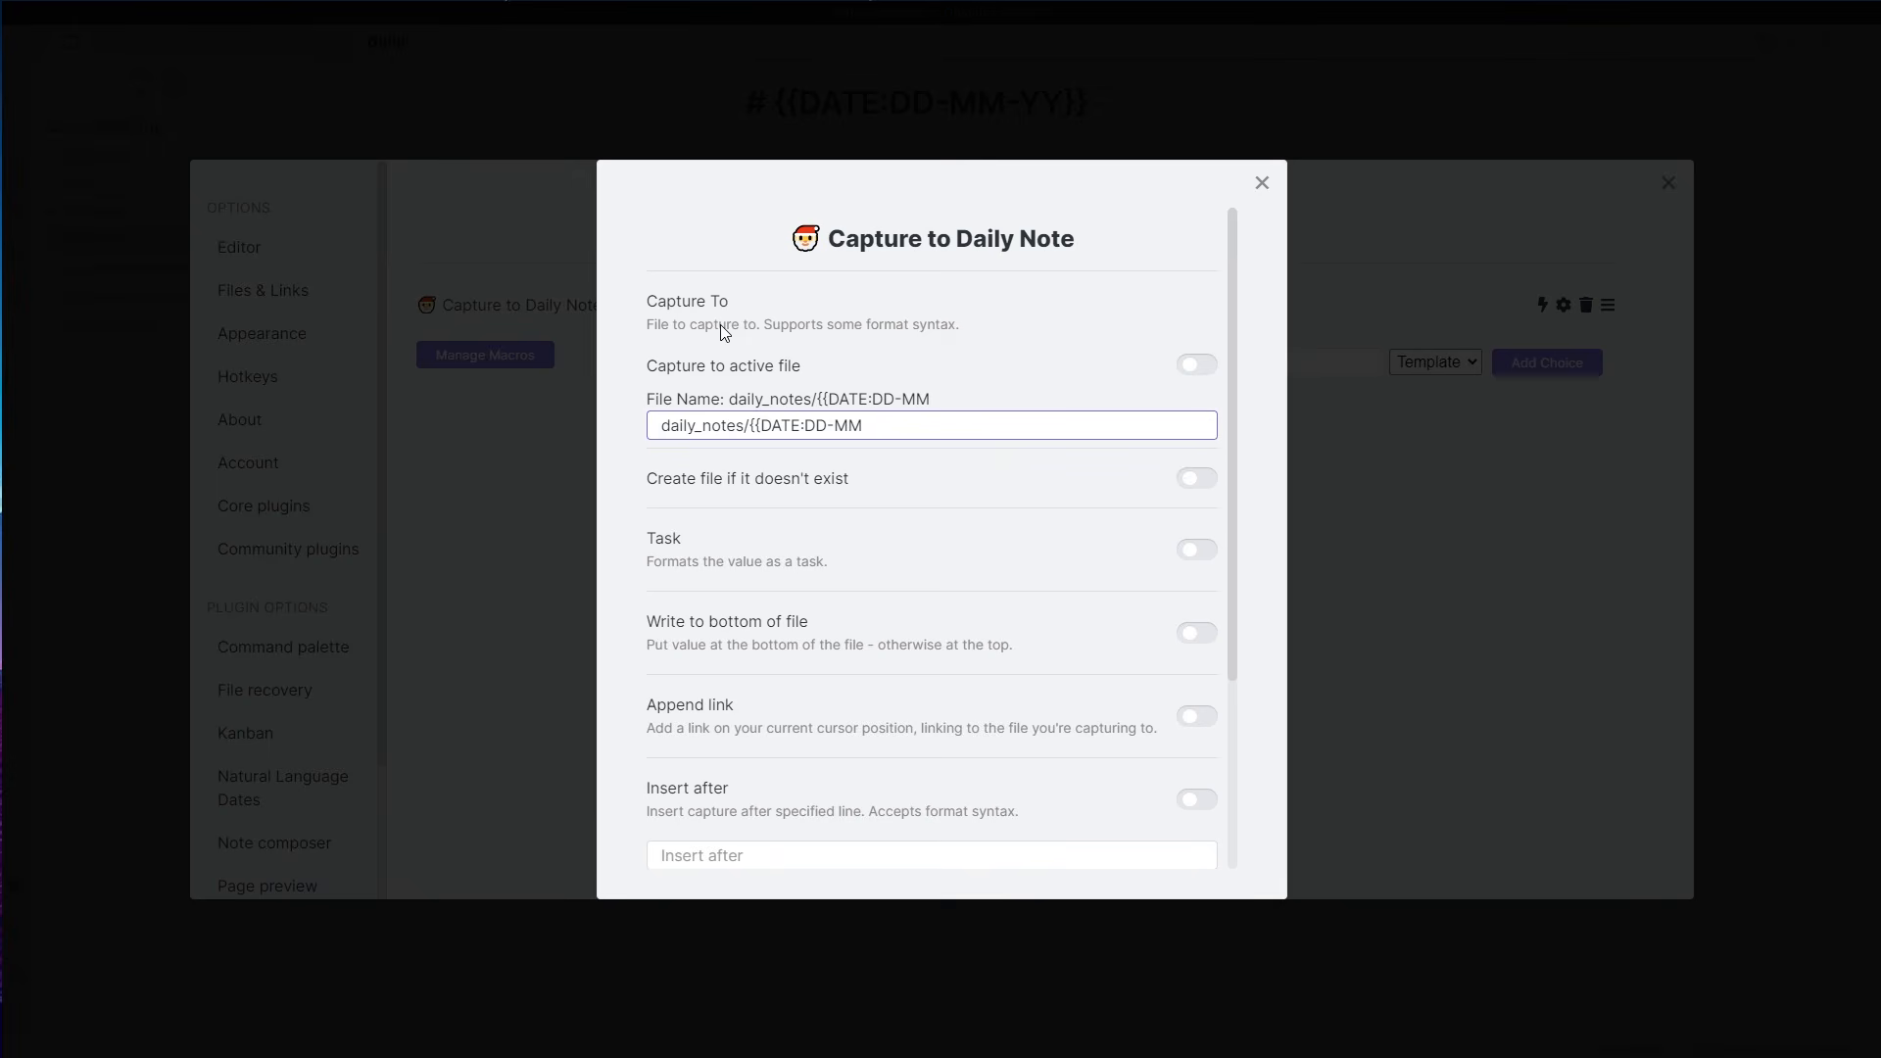
type("-YY}}")
- Try extending the file name's date format with the time HH:mm:ss, and remove the time again
type("HH:mm")
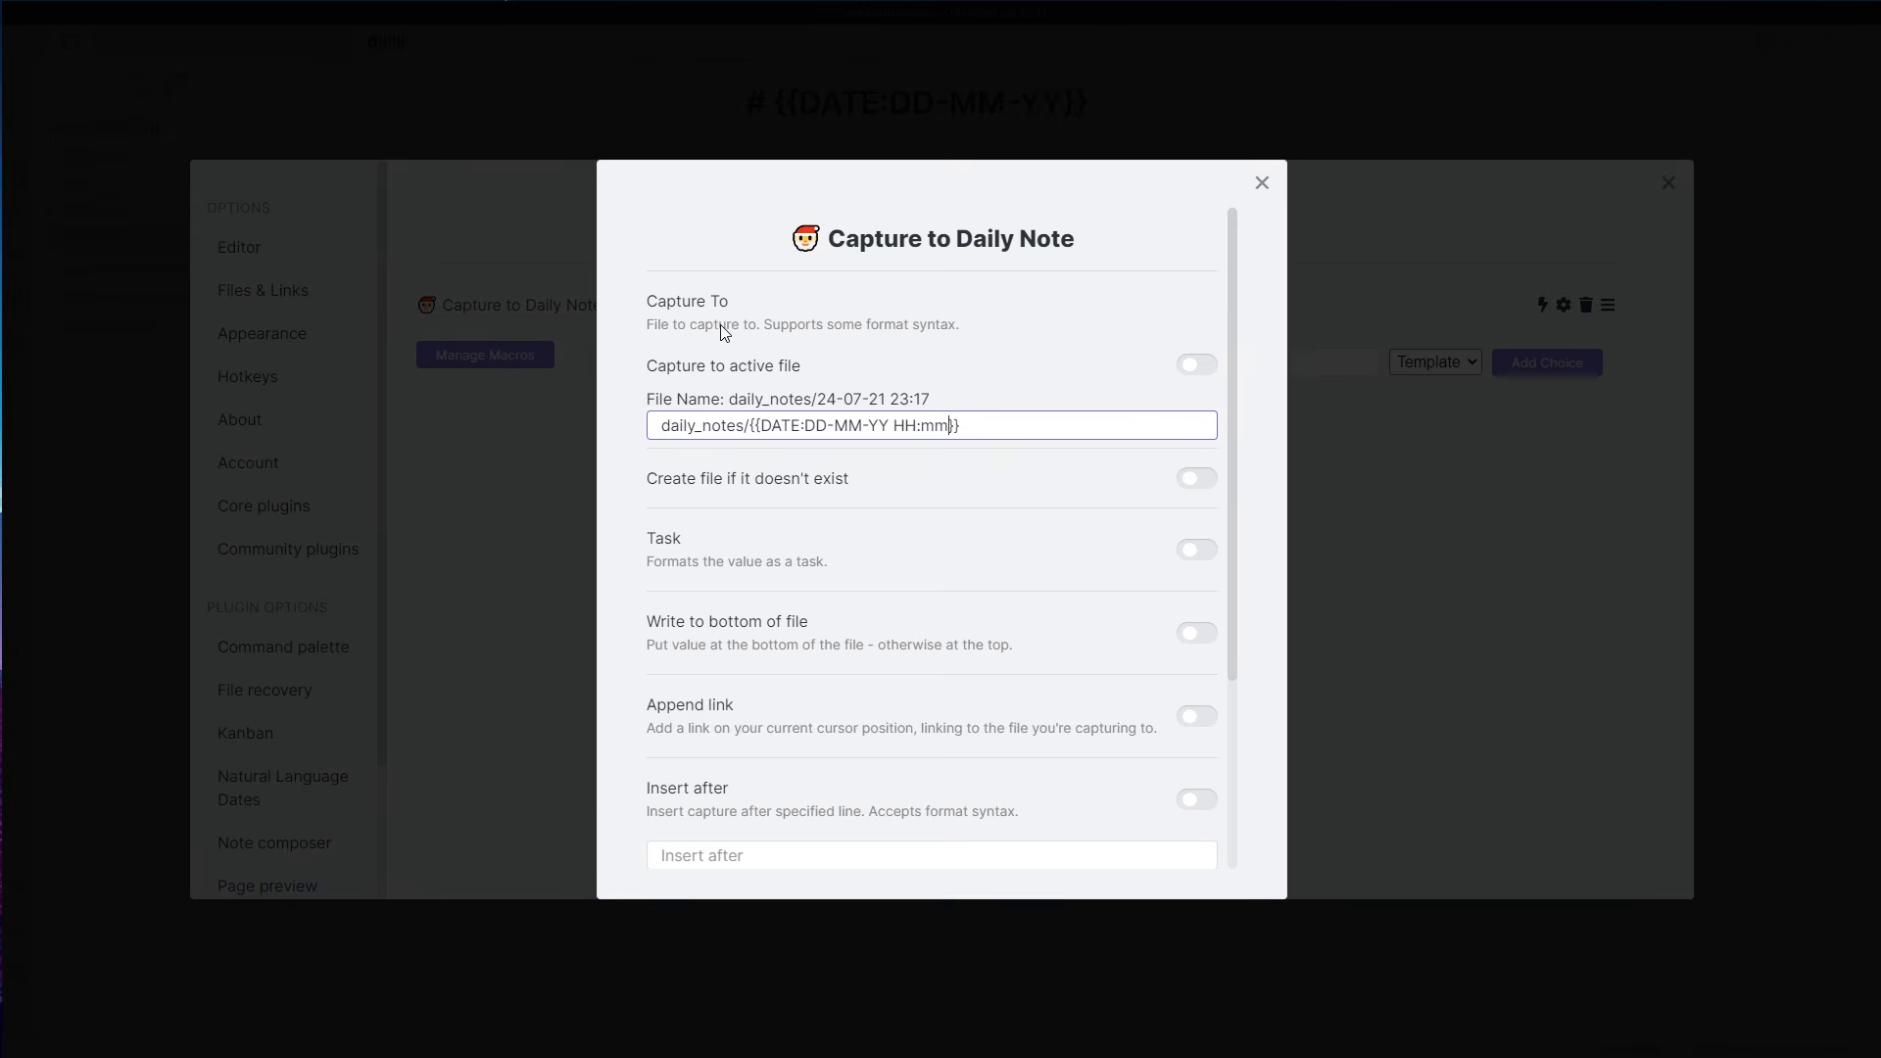
type(":ss")
key("BackSpace")
key("BackSpace")
key("BackSpace")
key("BackSpace")
key("BackSpace")
key("BackSpace")
key("BackSpace")
key("BackSpace")
key("BackSpace")
- Append .md to the capture file name and have a missing file created from the Templates/daily.md template
type(".md")
left_click(1196, 478)
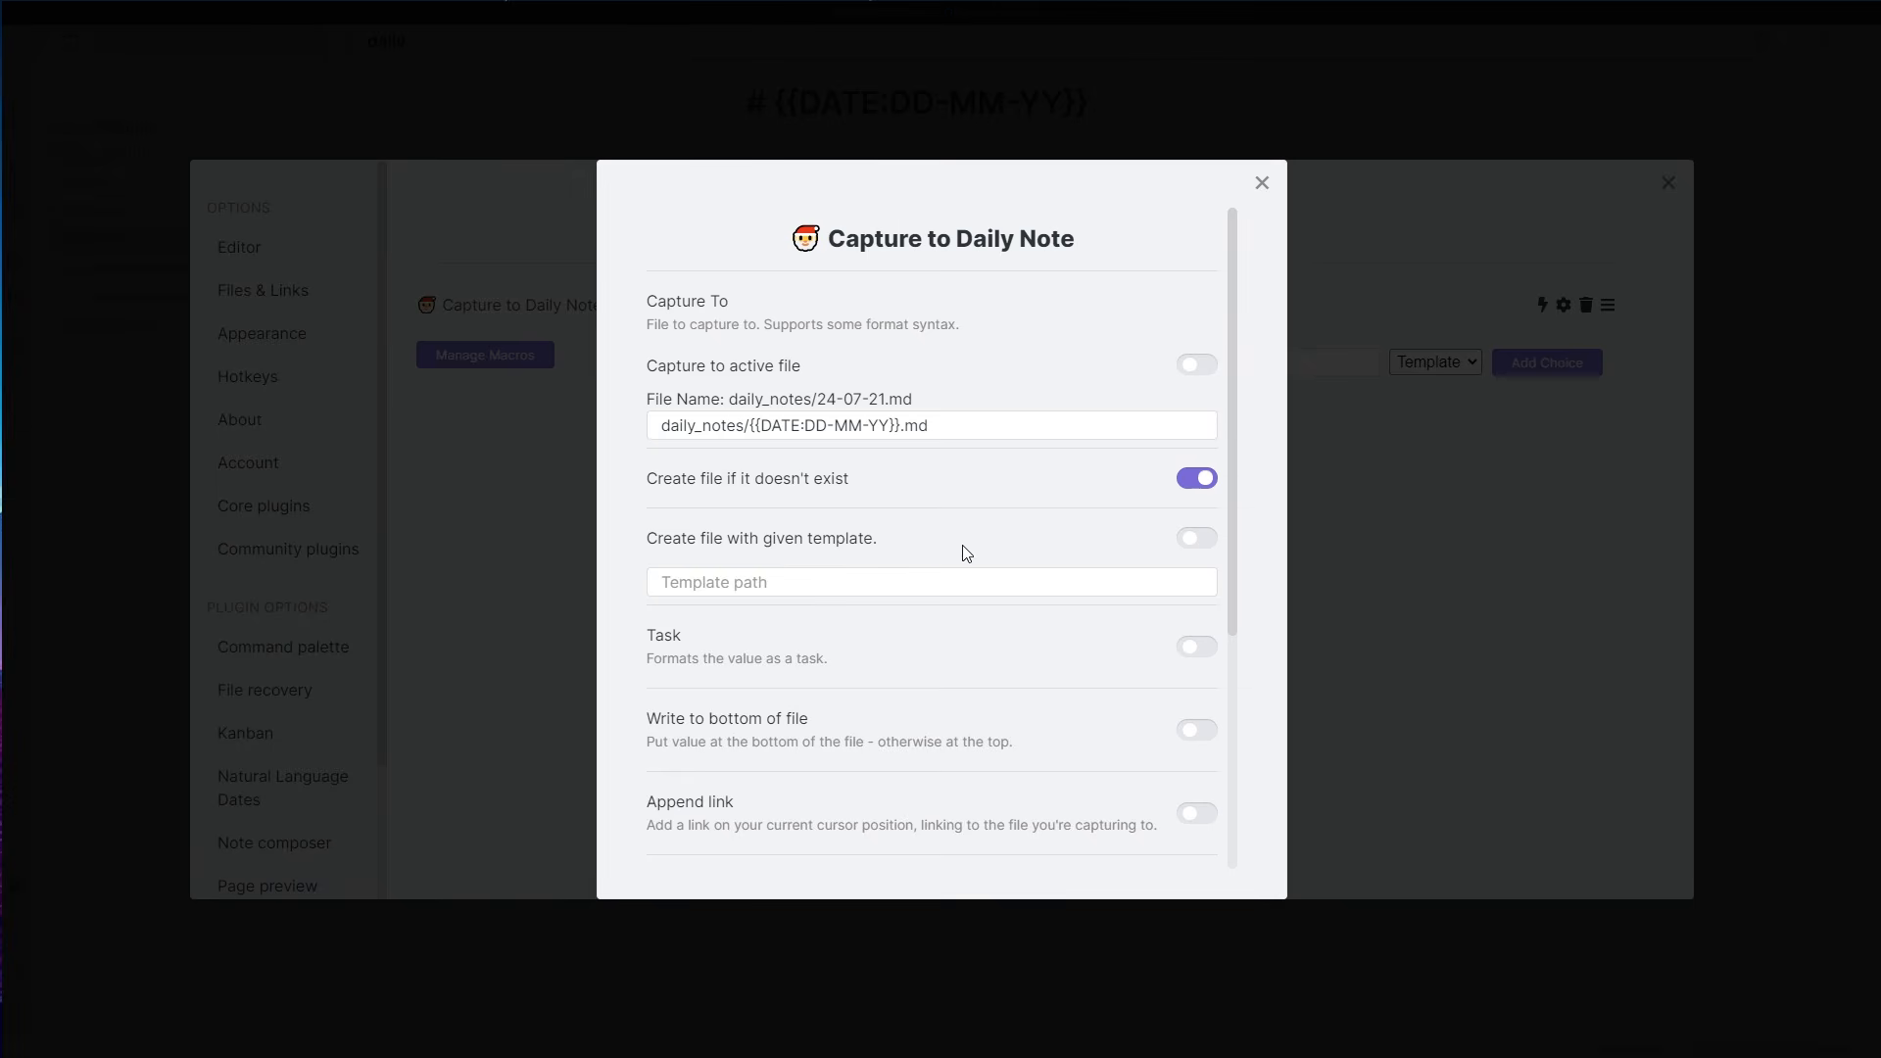
left_click(1198, 545)
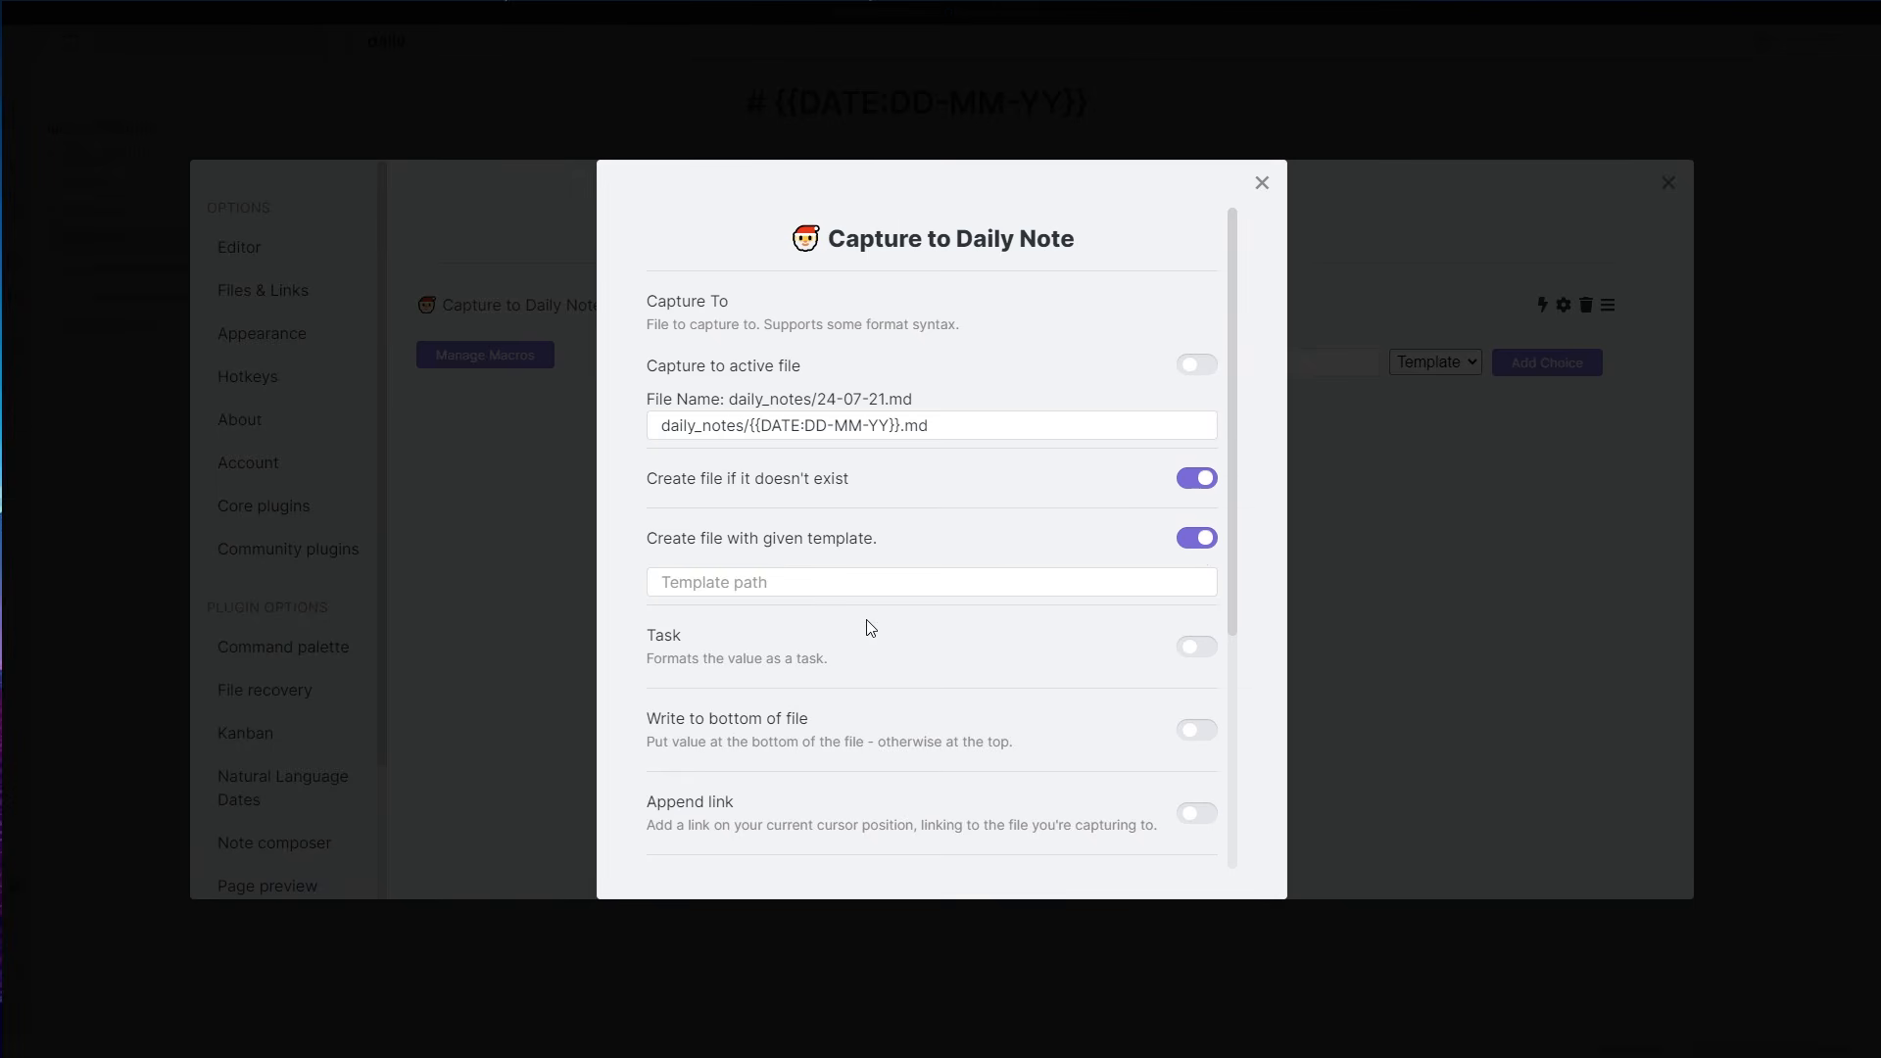
left_click(827, 588)
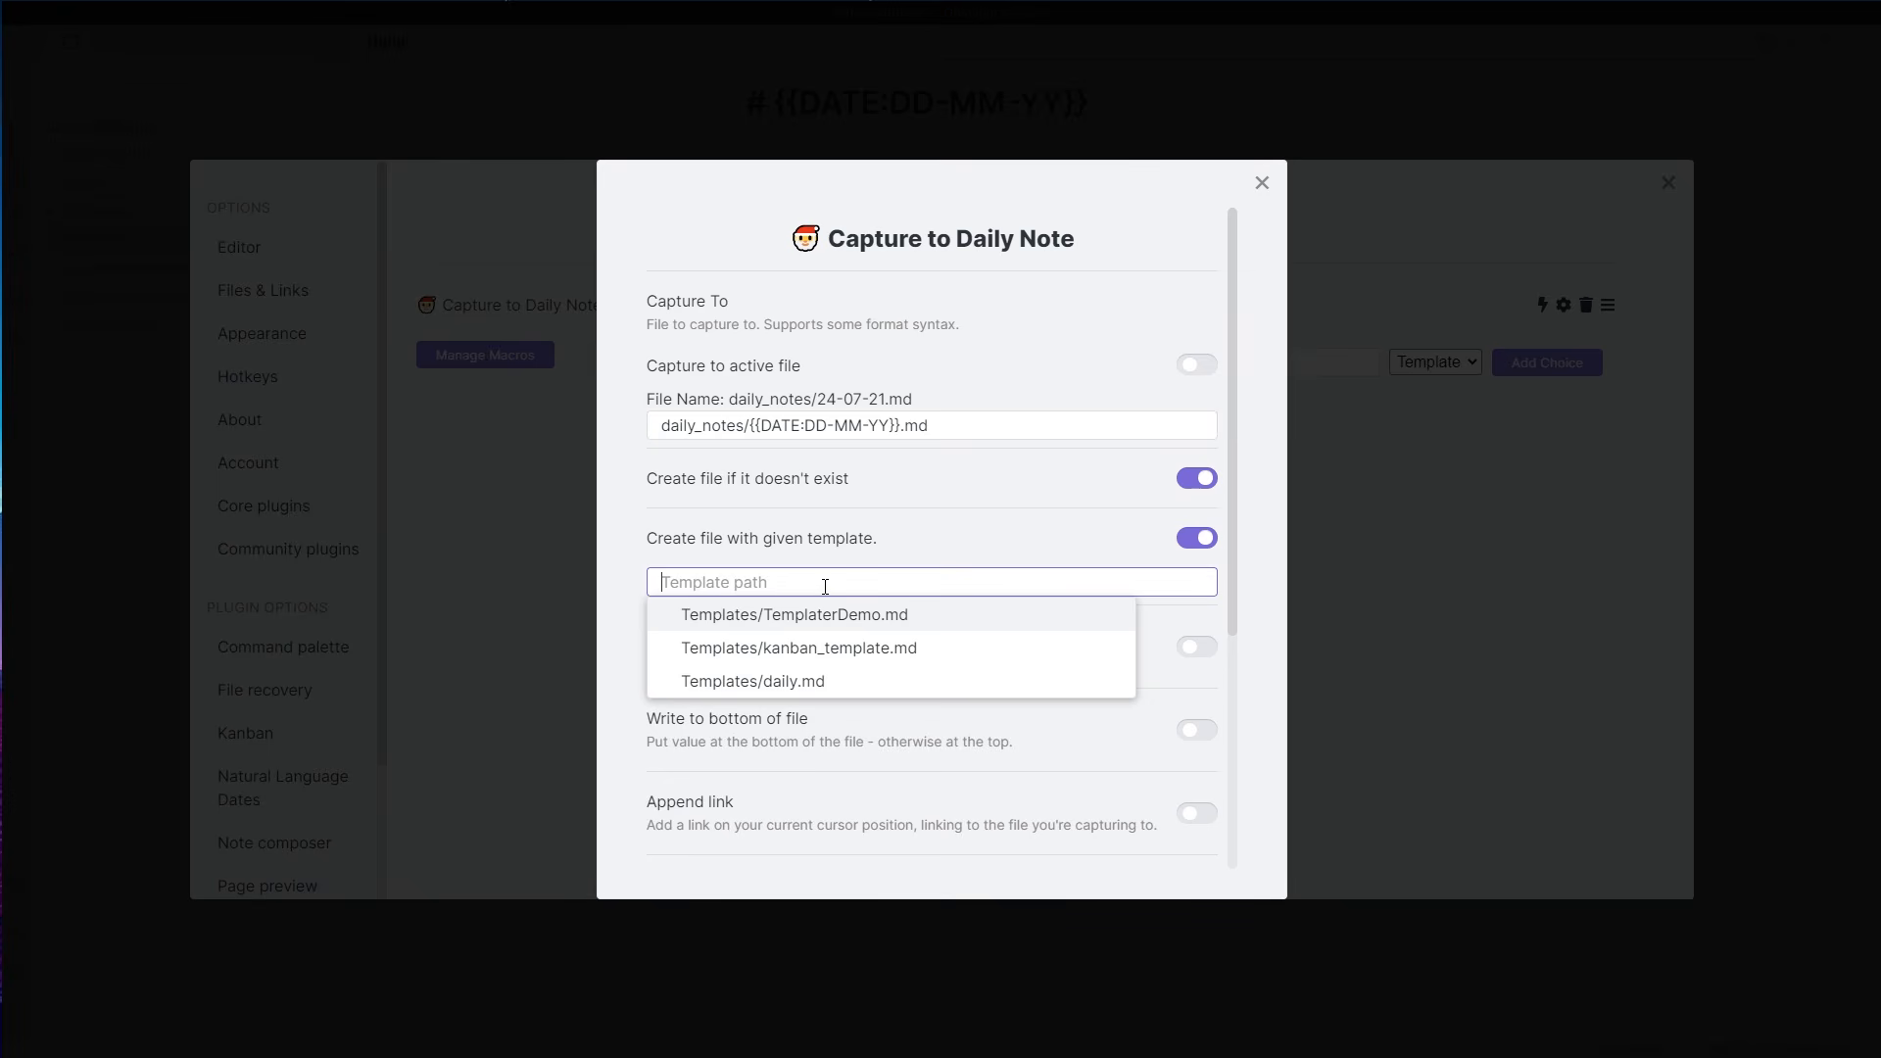
left_click(725, 681)
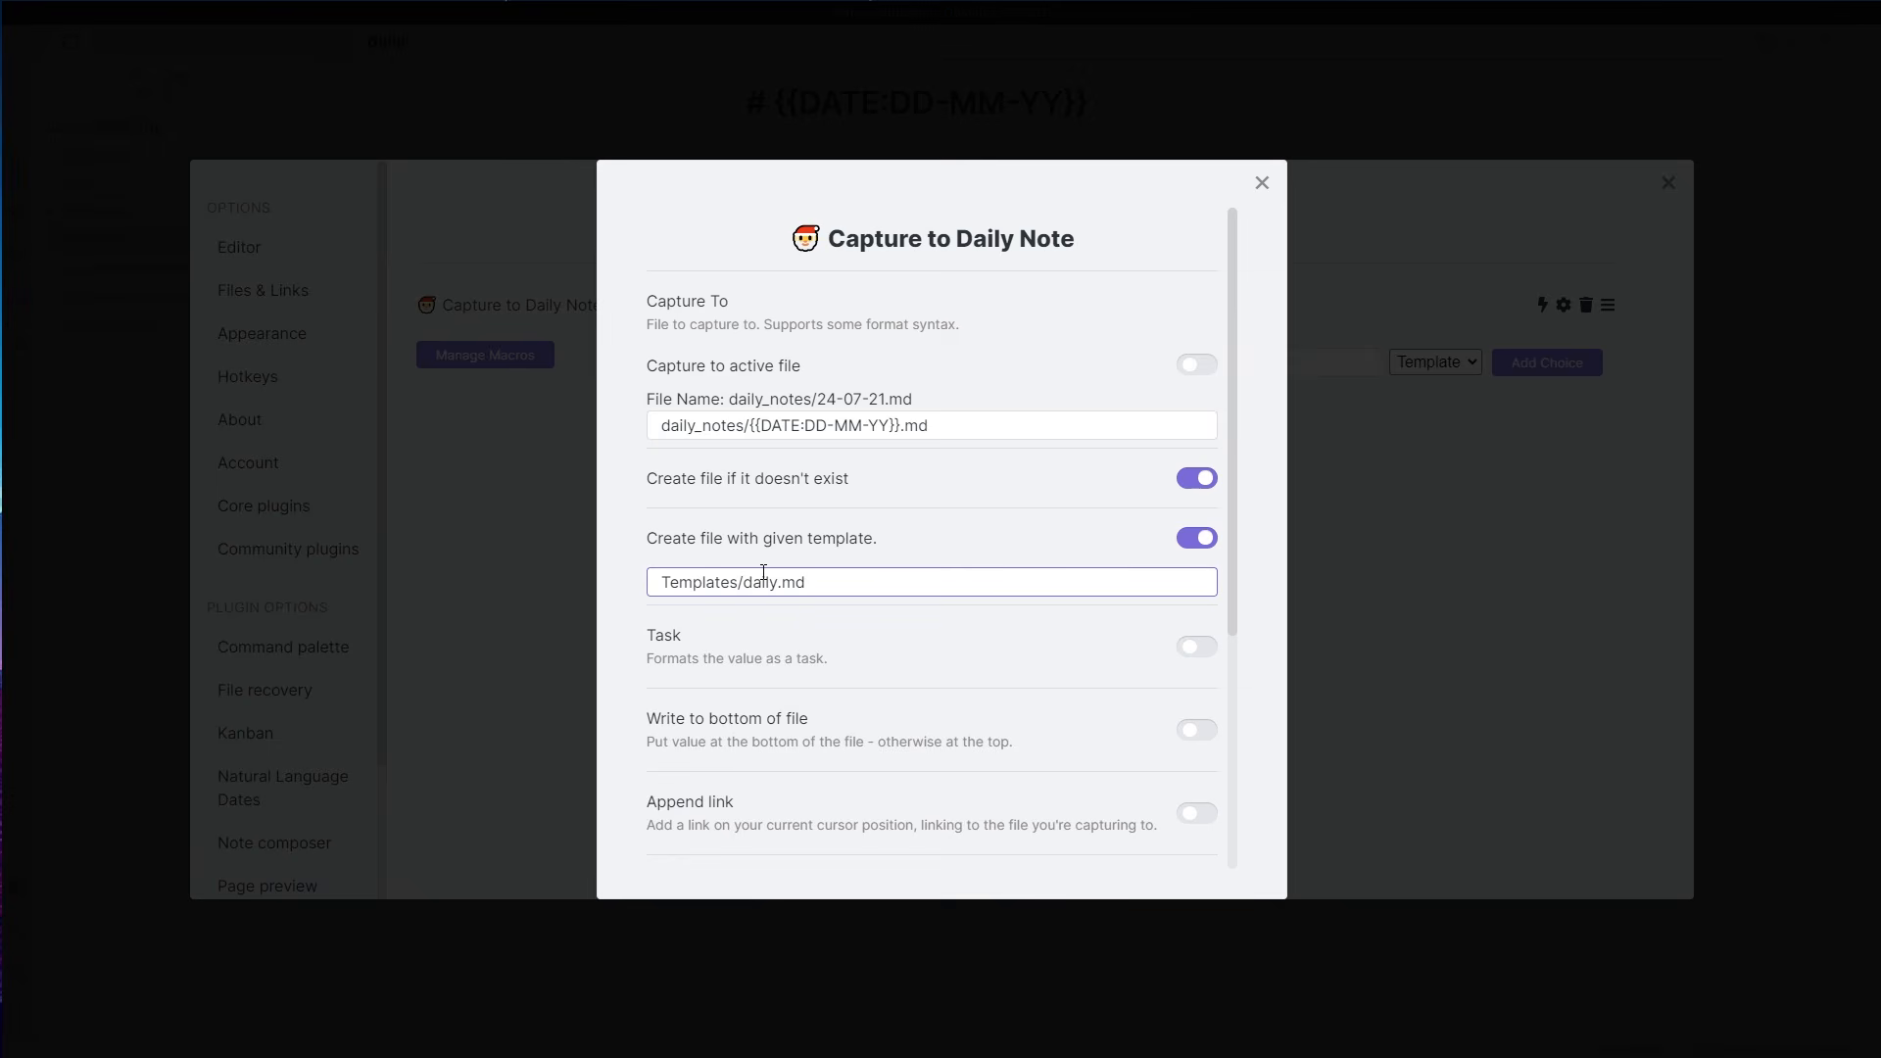
- Close the capture settings, check the Templates folder in the vault, and examine Templater's template folder location
scroll(764, 573, "down", 3)
left_click(523, 620)
left_click(99, 427)
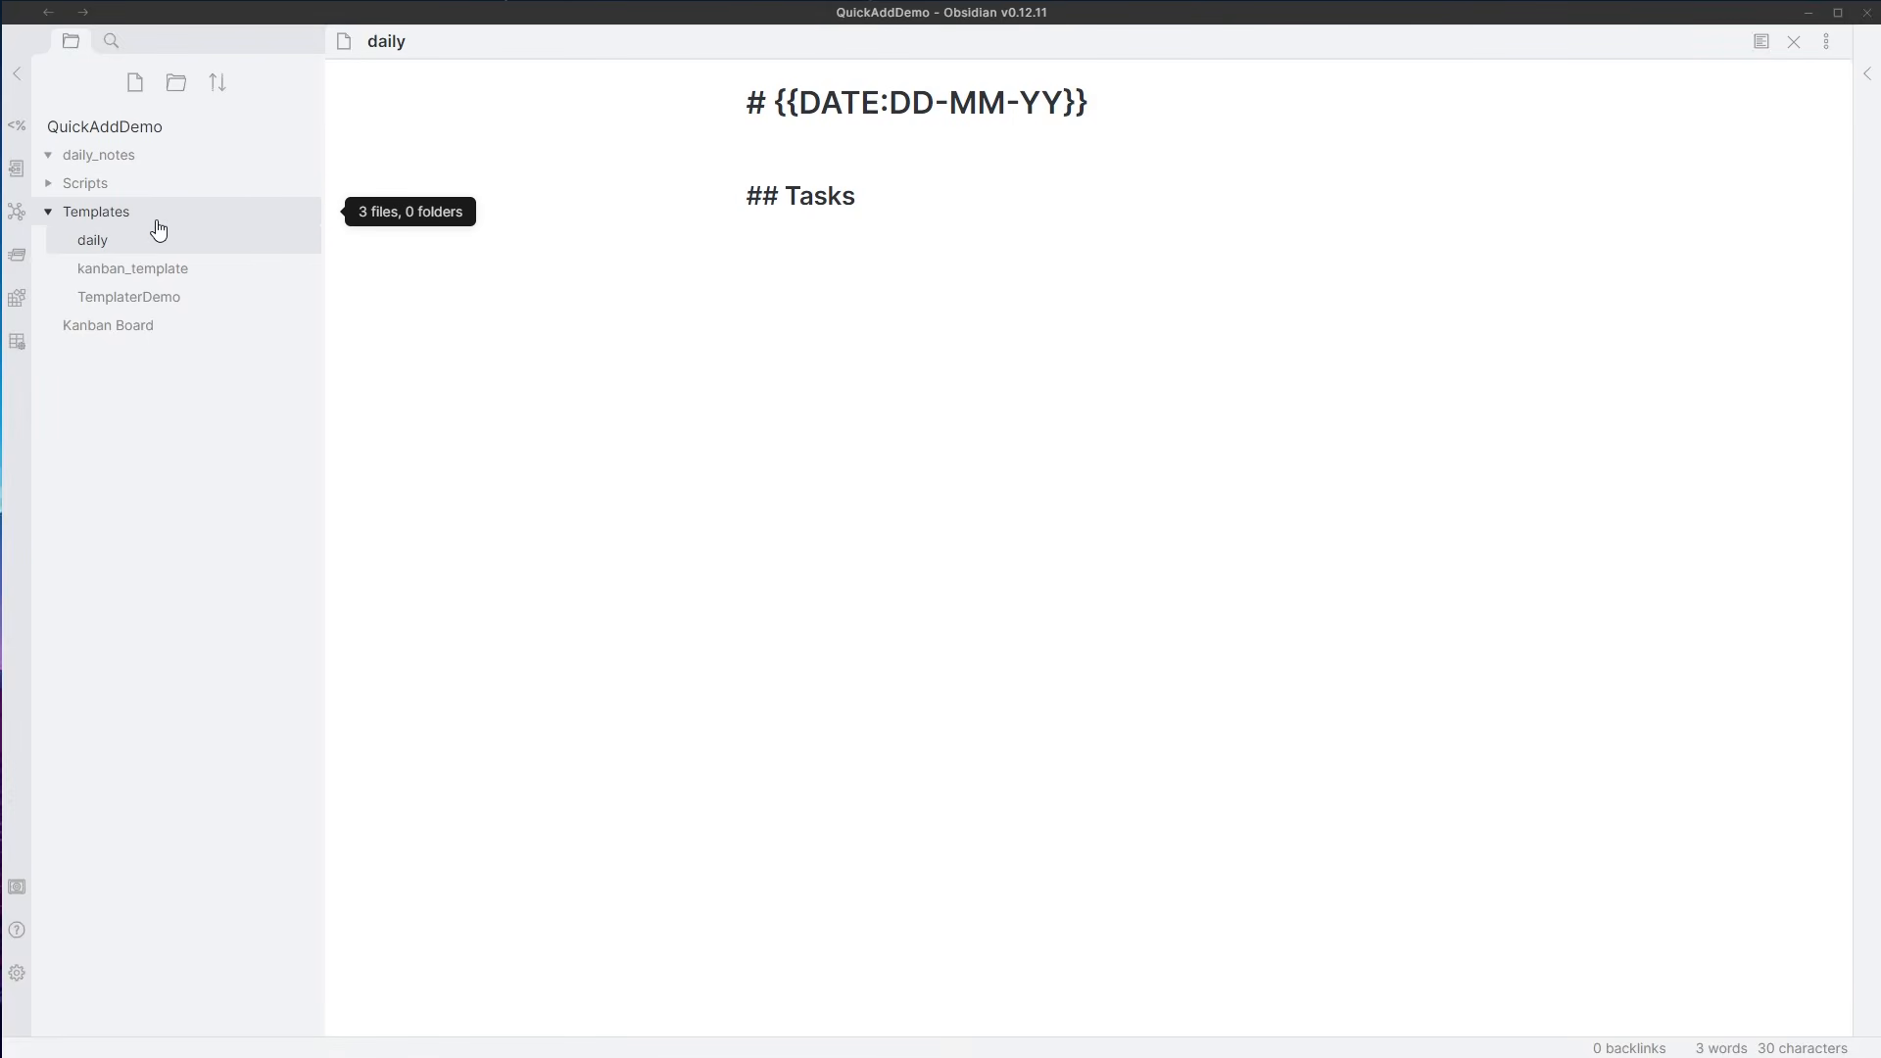
left_click(25, 992)
scroll(313, 765, "down", 2)
left_click(261, 844)
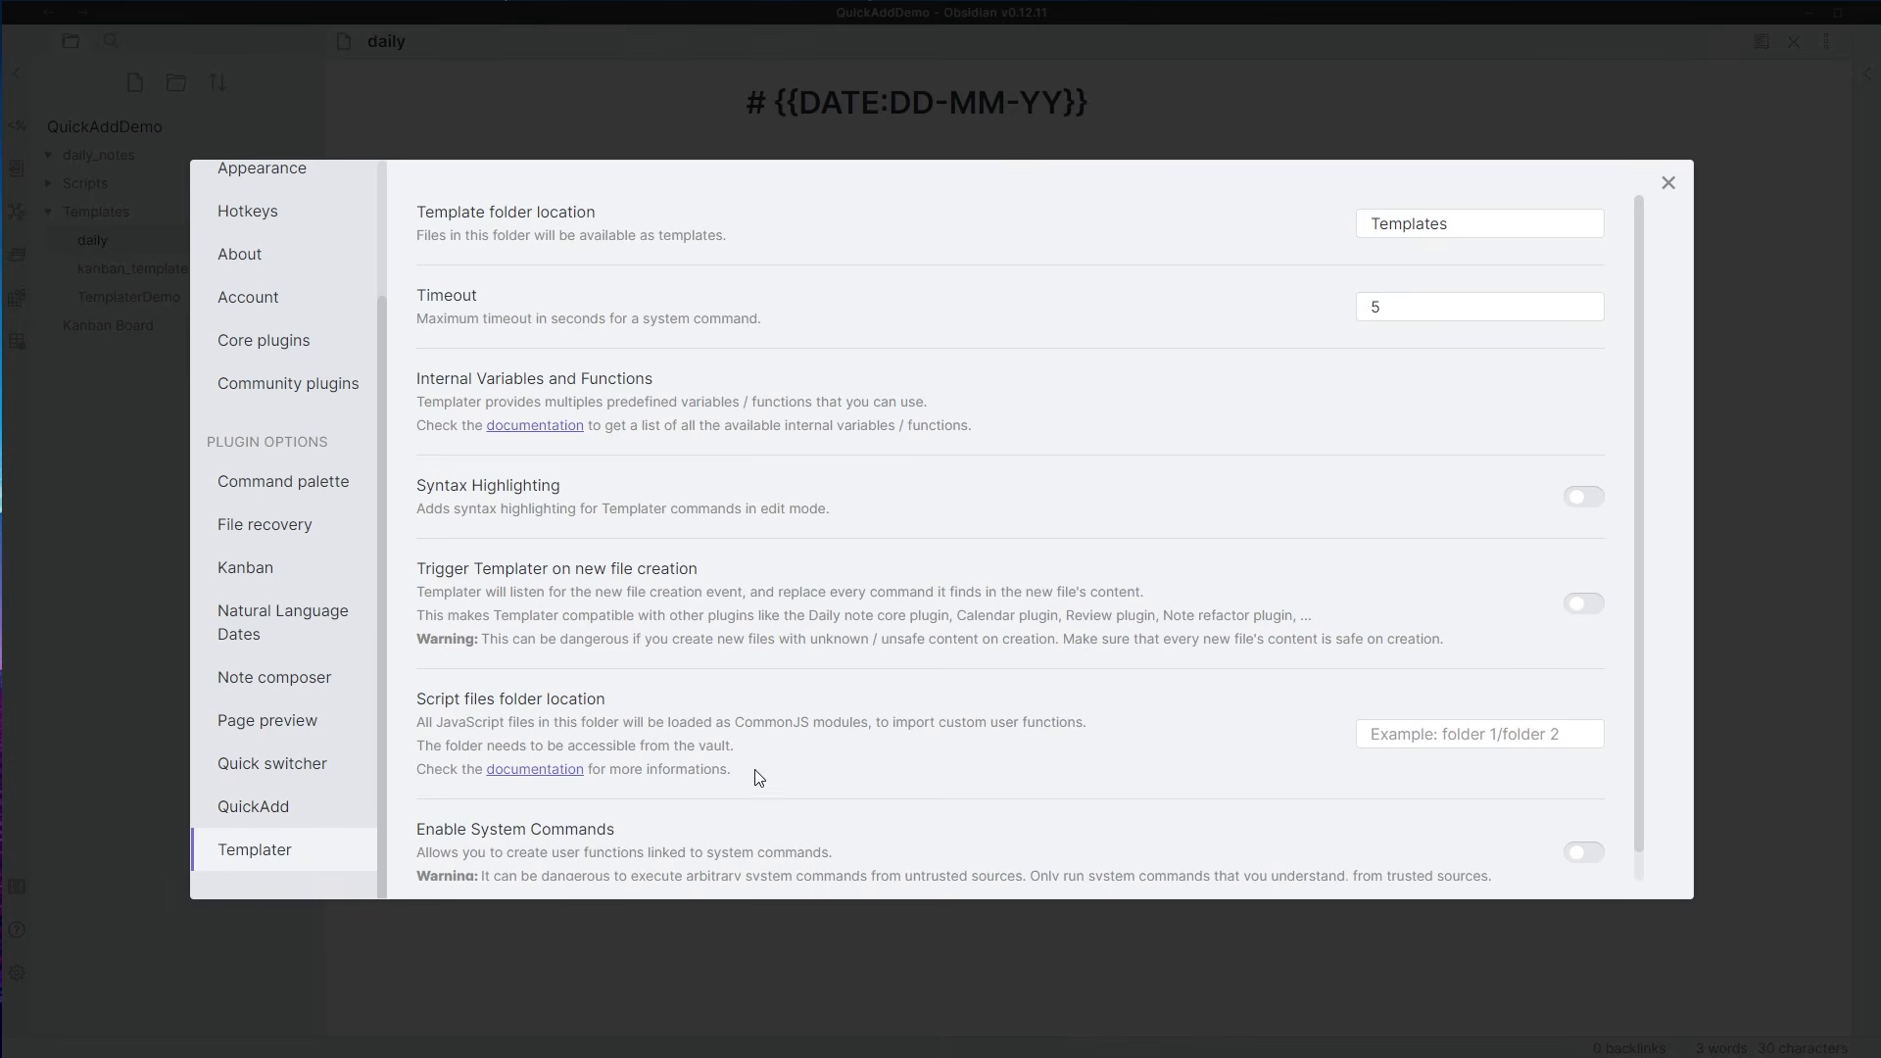
left_click_drag(1458, 224, 1211, 243)
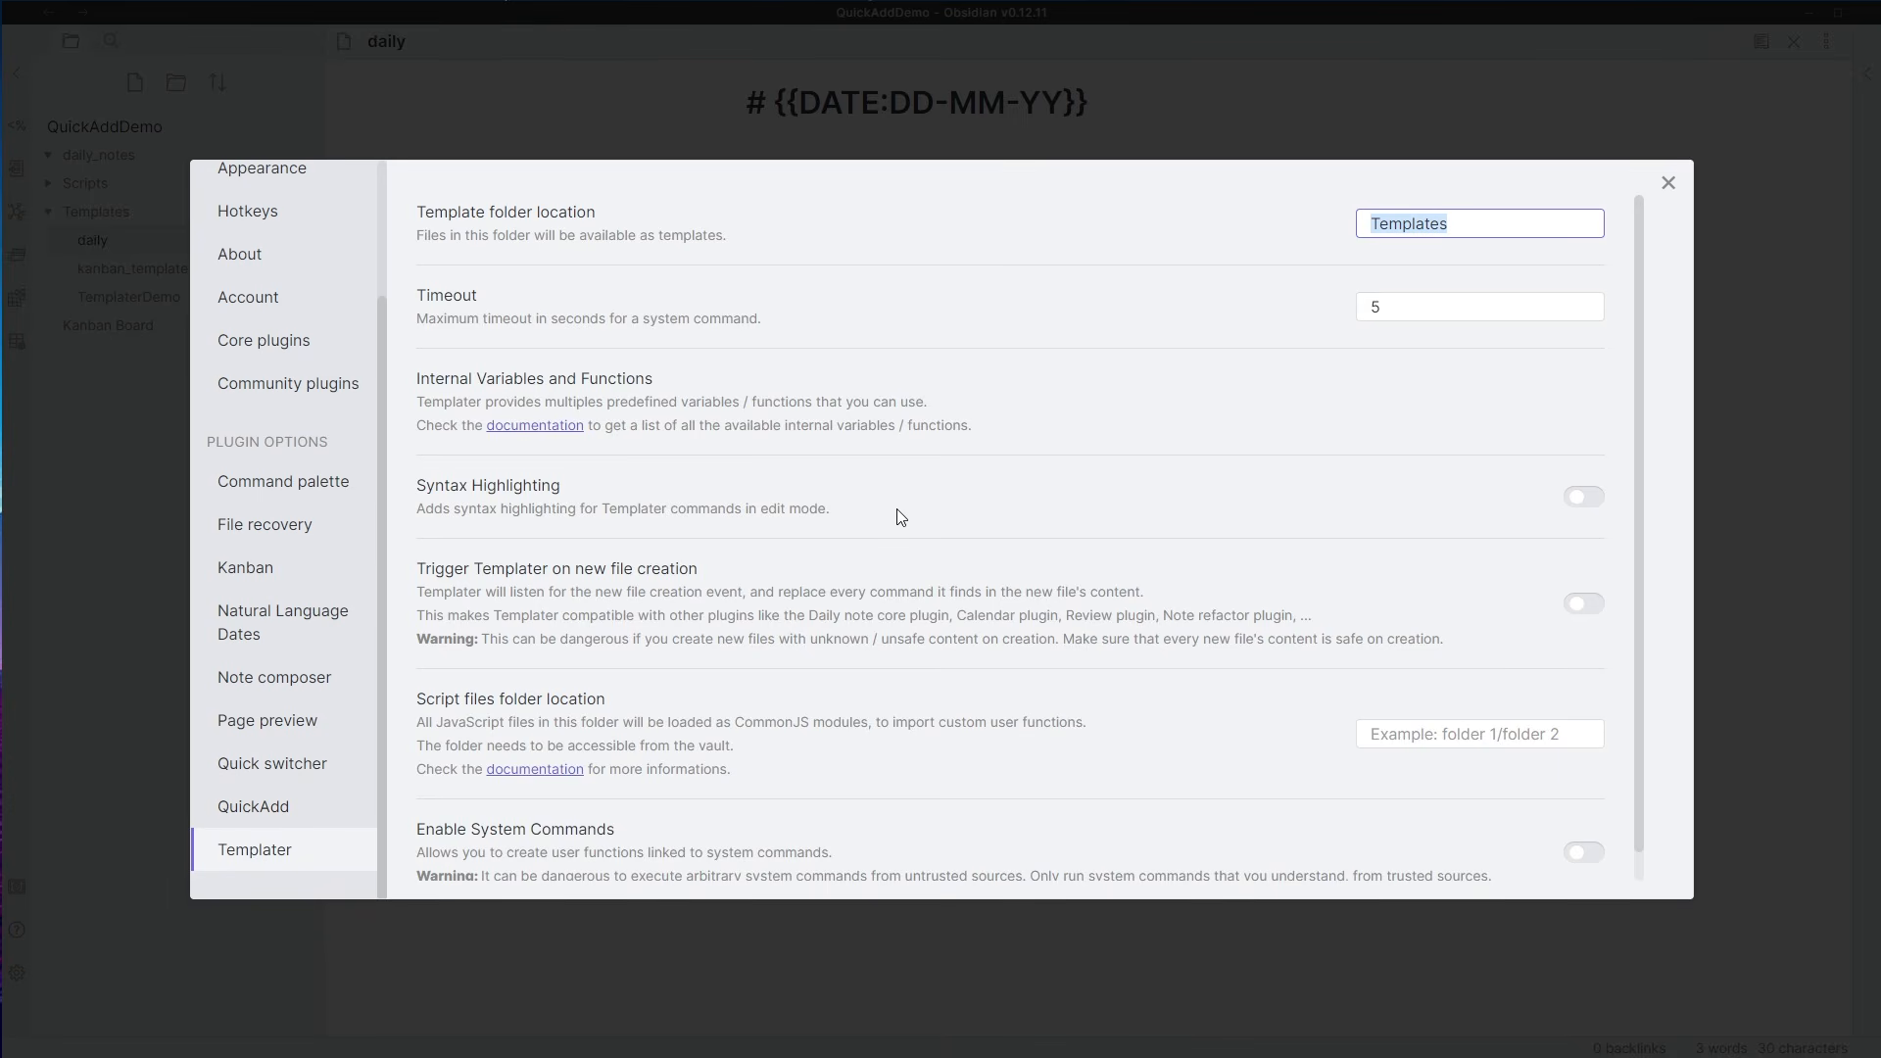
left_click(1284, 217)
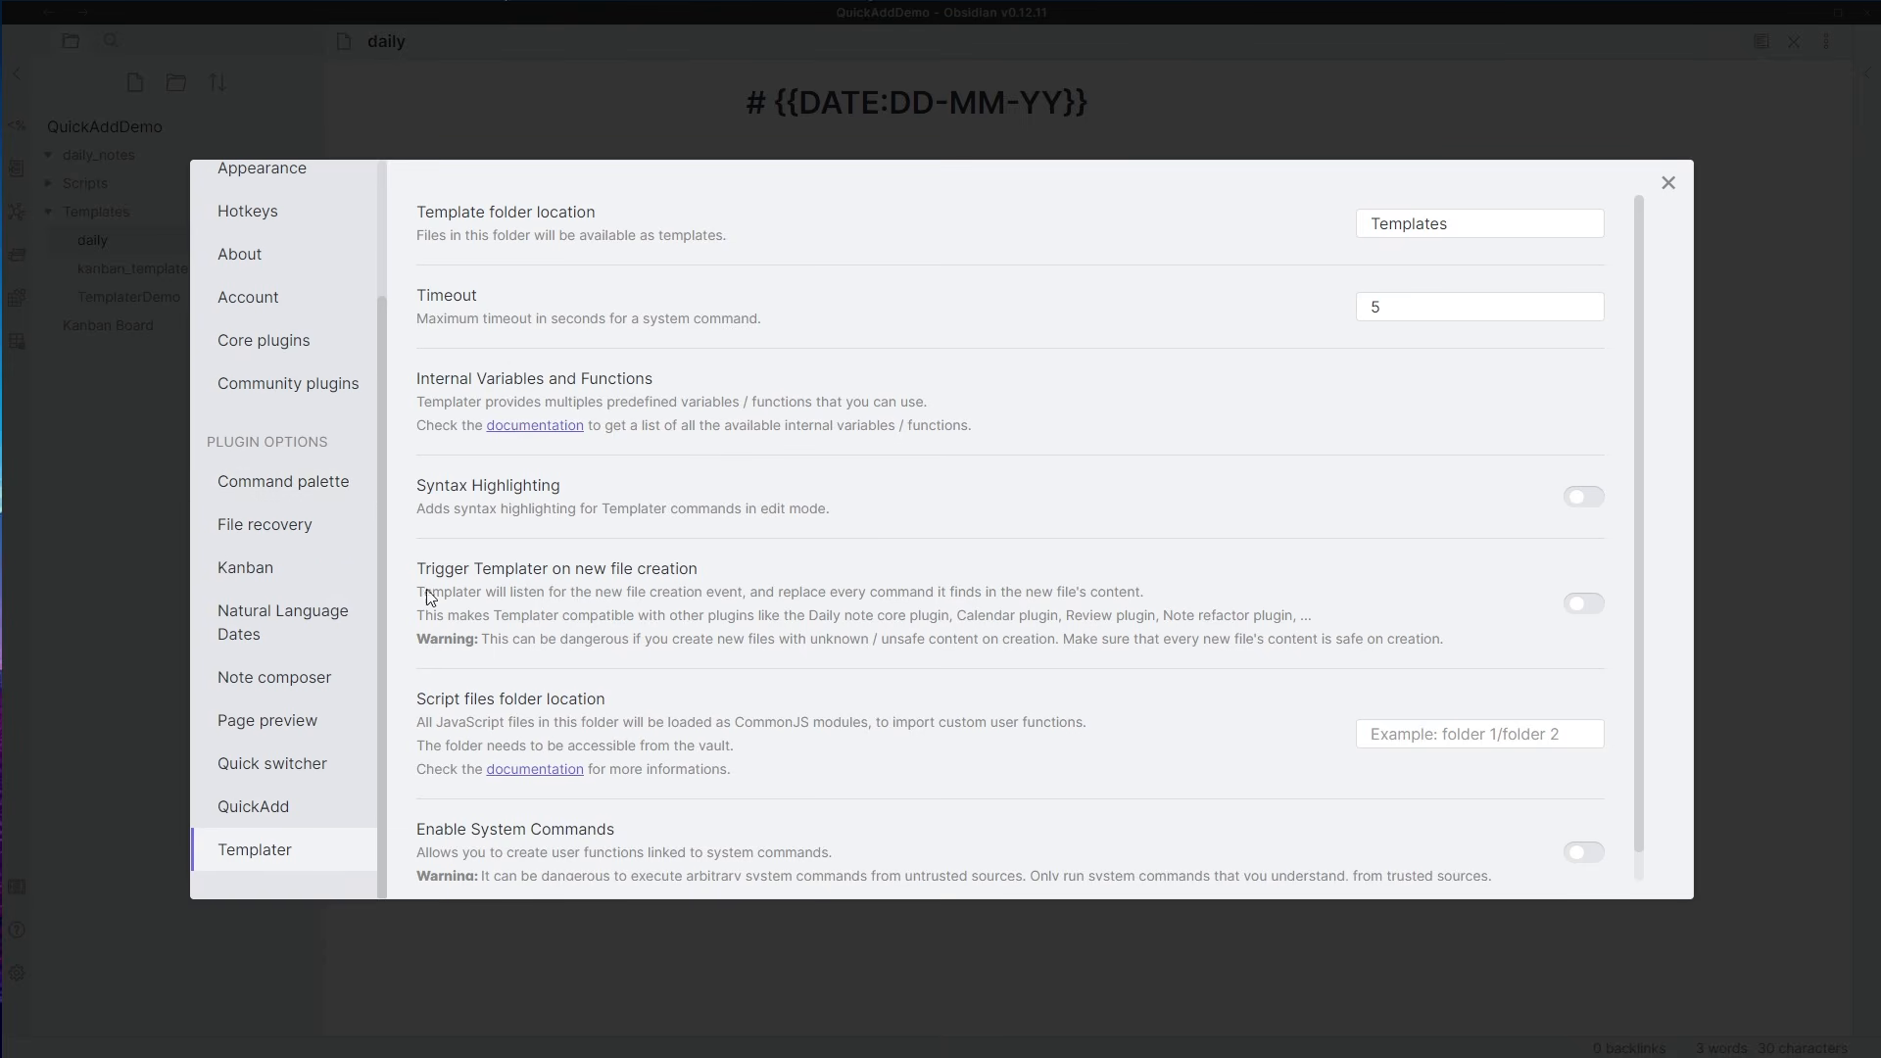
- Look through the core plugins for the Templates plugin
scroll(345, 495, "up", 3)
scroll(296, 590, "down", 3)
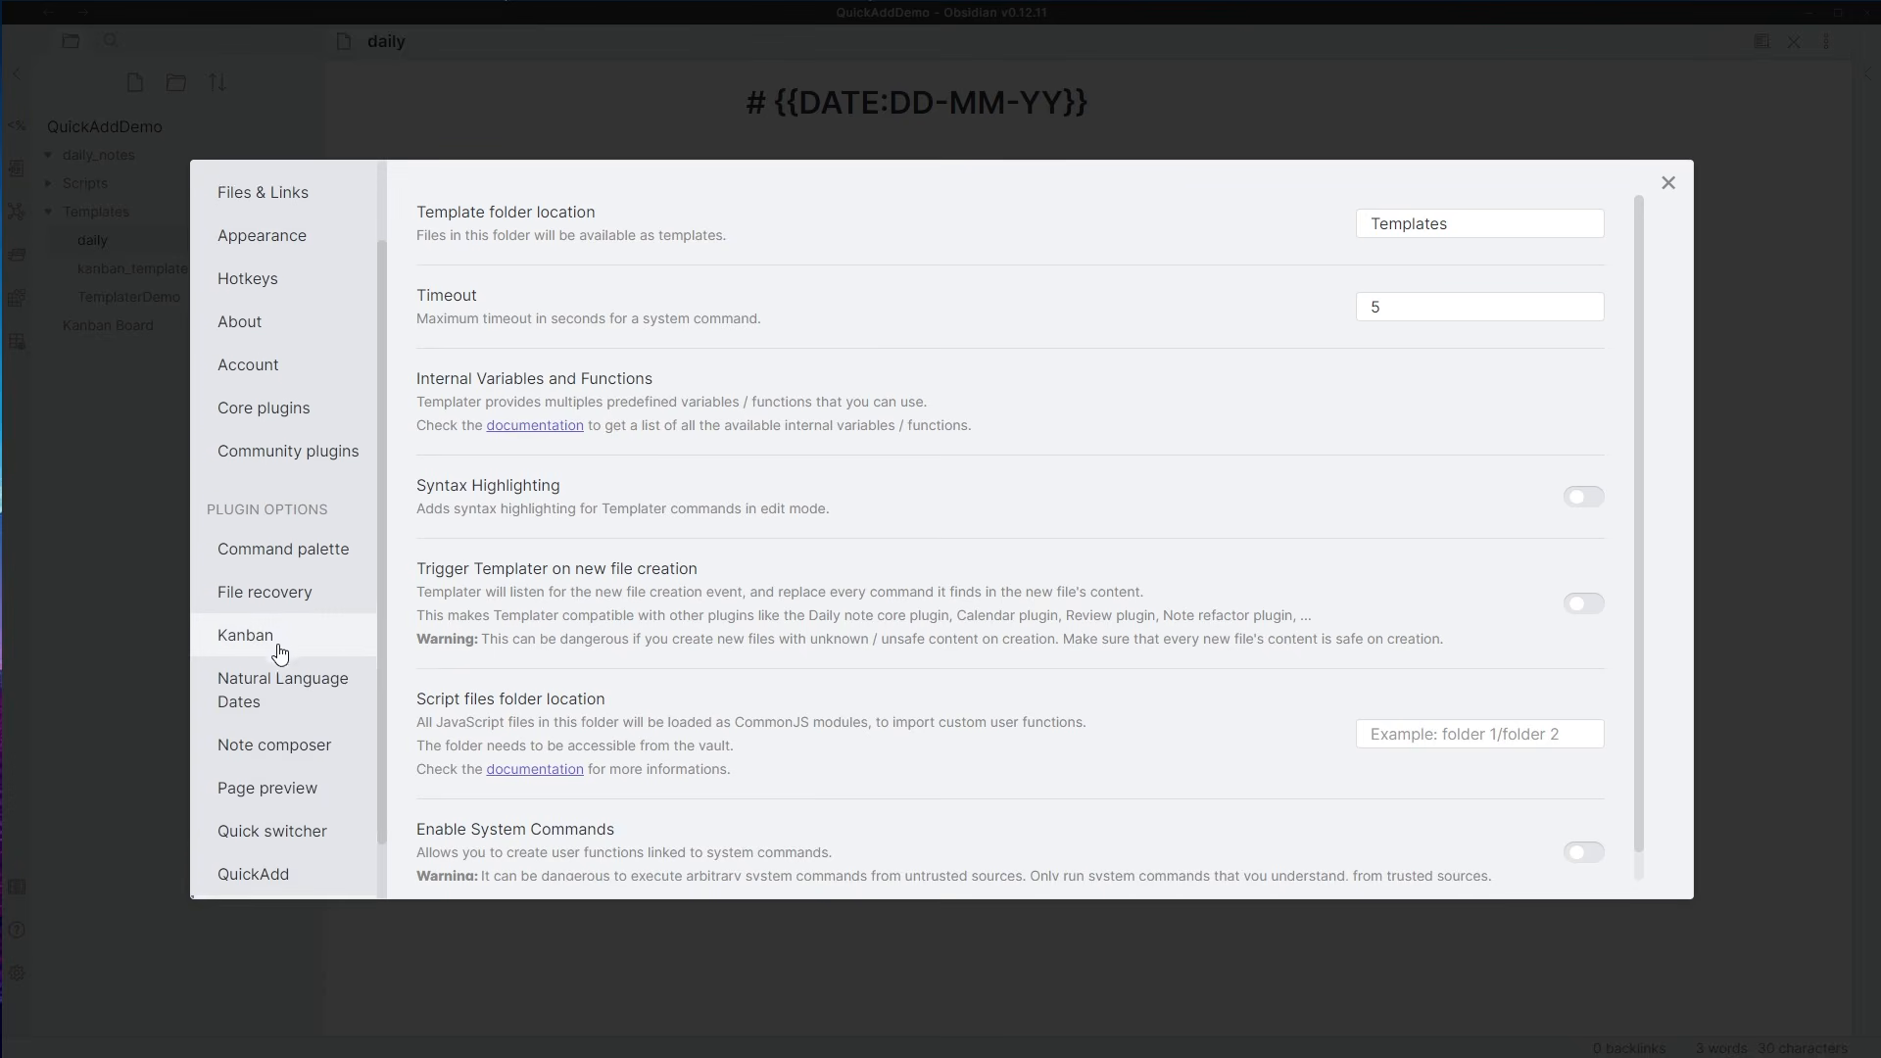
left_click(314, 343)
scroll(722, 399, "down", 1)
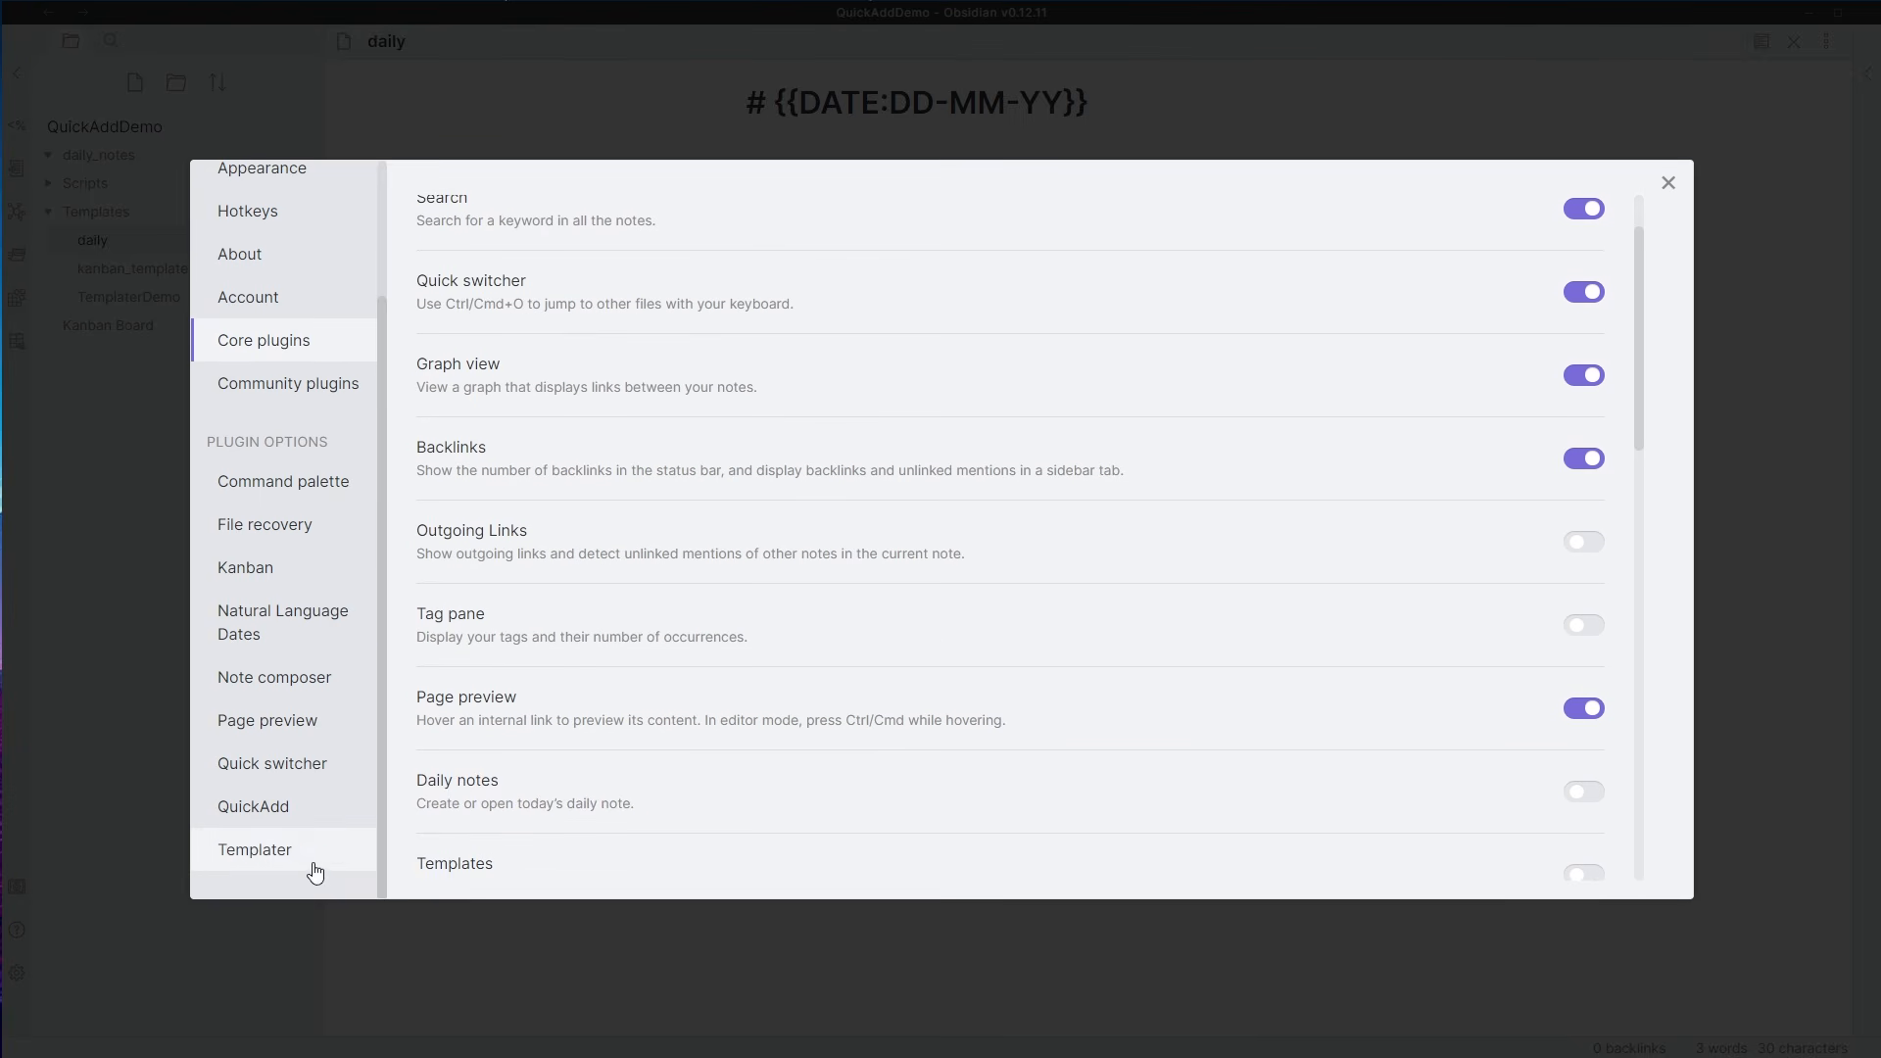
scroll(999, 832, "down", 1)
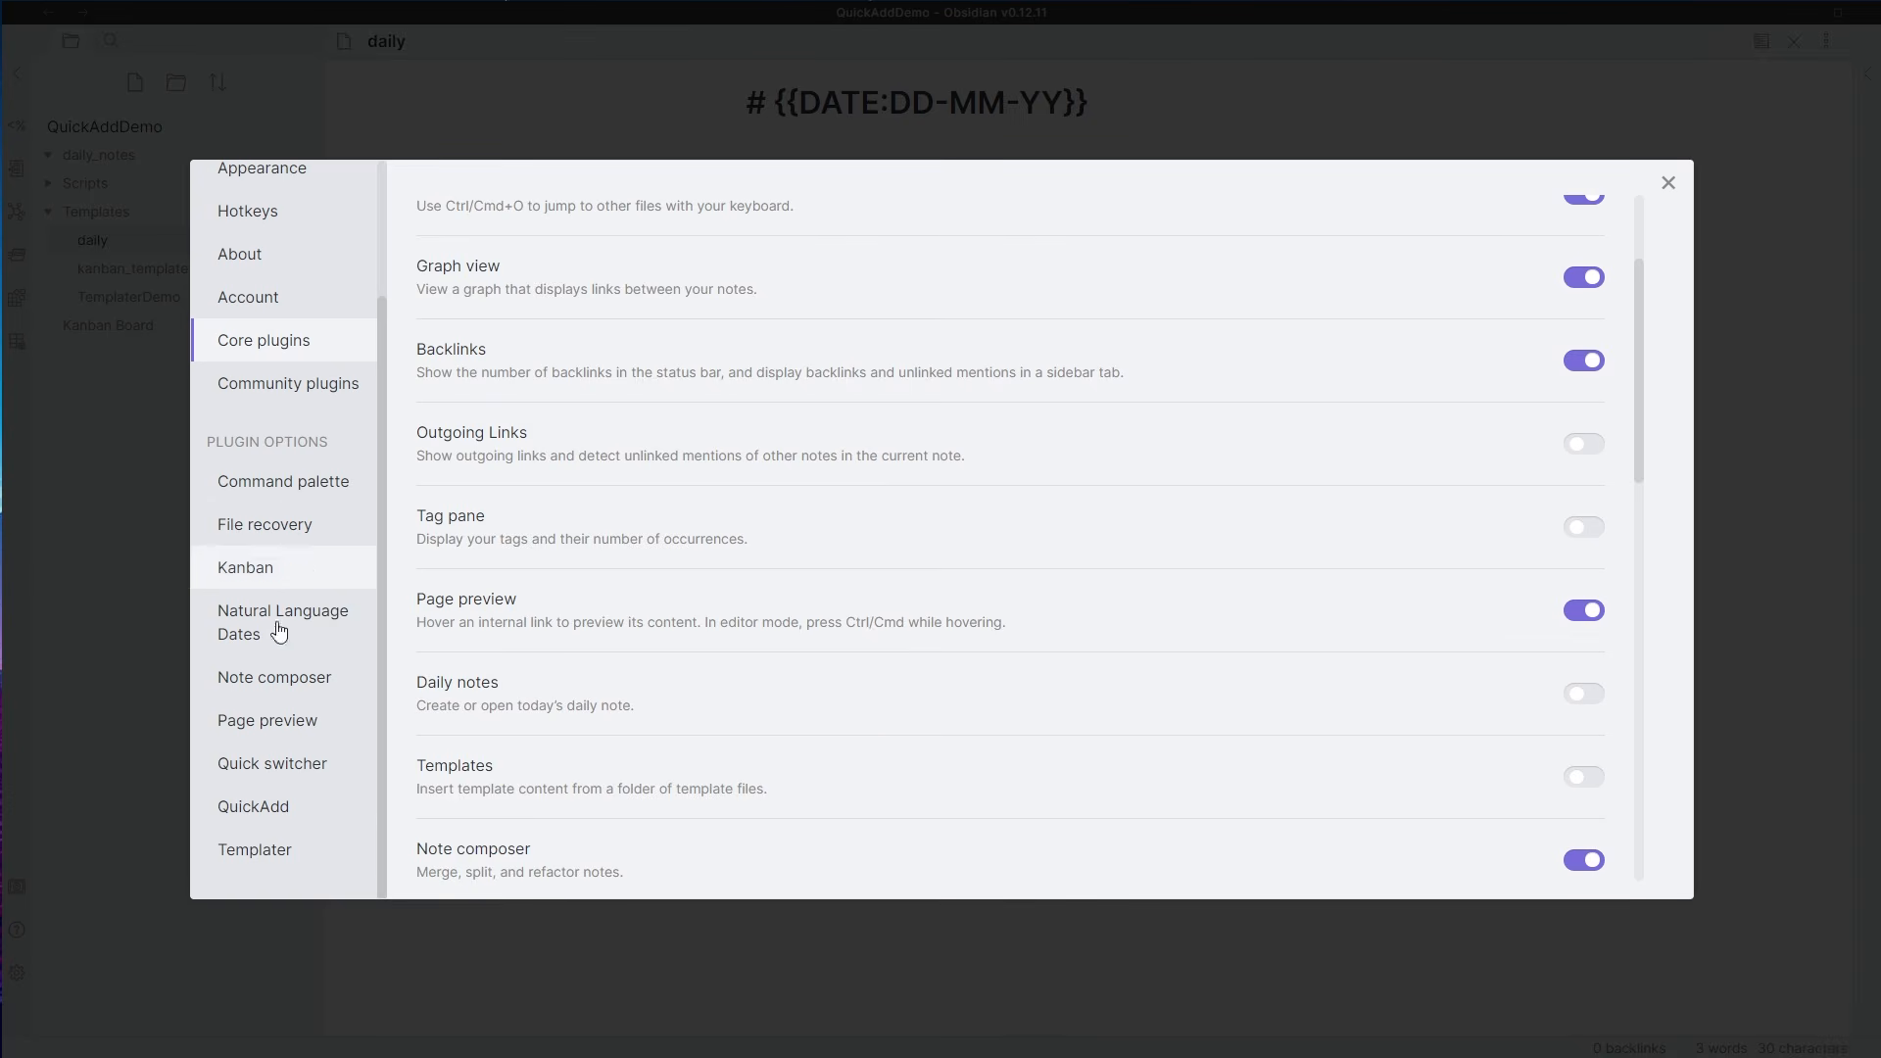
- Reopen the Capture to Daily Note configuration and examine its remaining capture options and the date format in the file name
left_click(249, 809)
left_click(1565, 305)
scroll(803, 484, "down", 3)
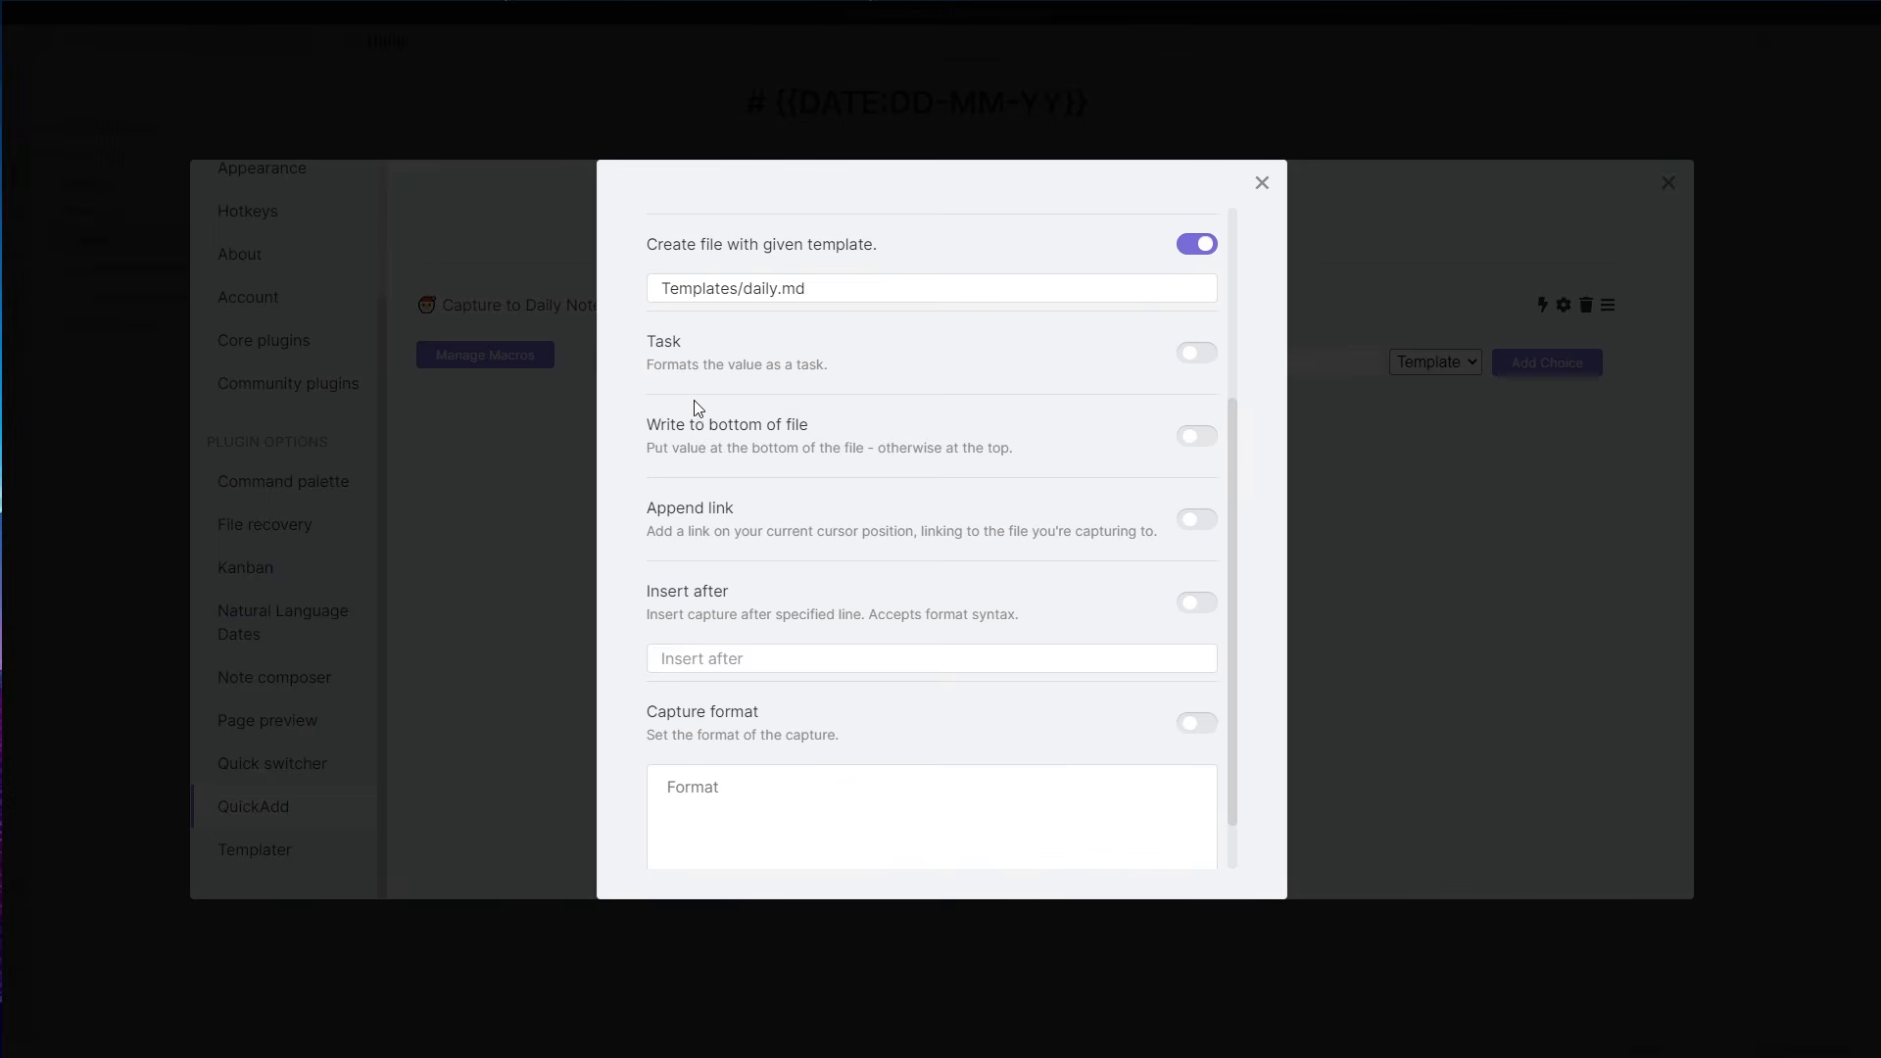
scroll(705, 422, "up", 1)
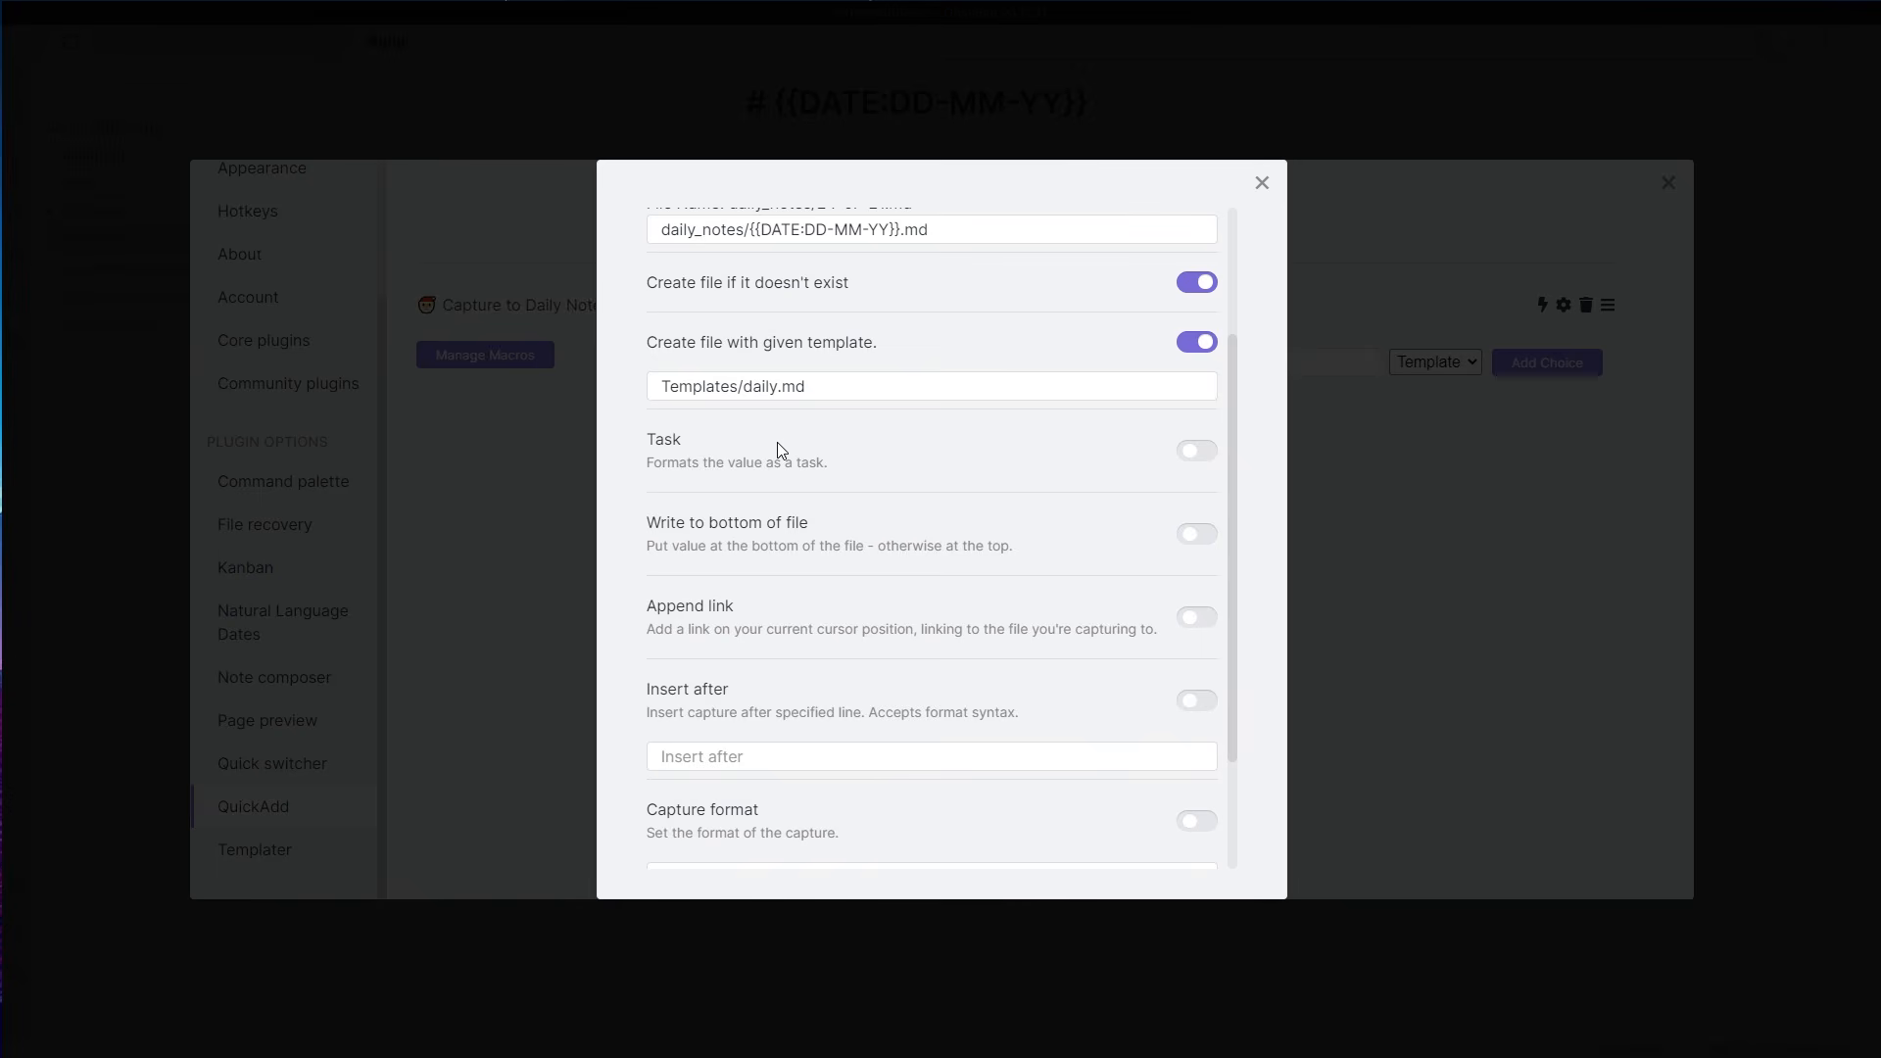
scroll(737, 504, "down", 1)
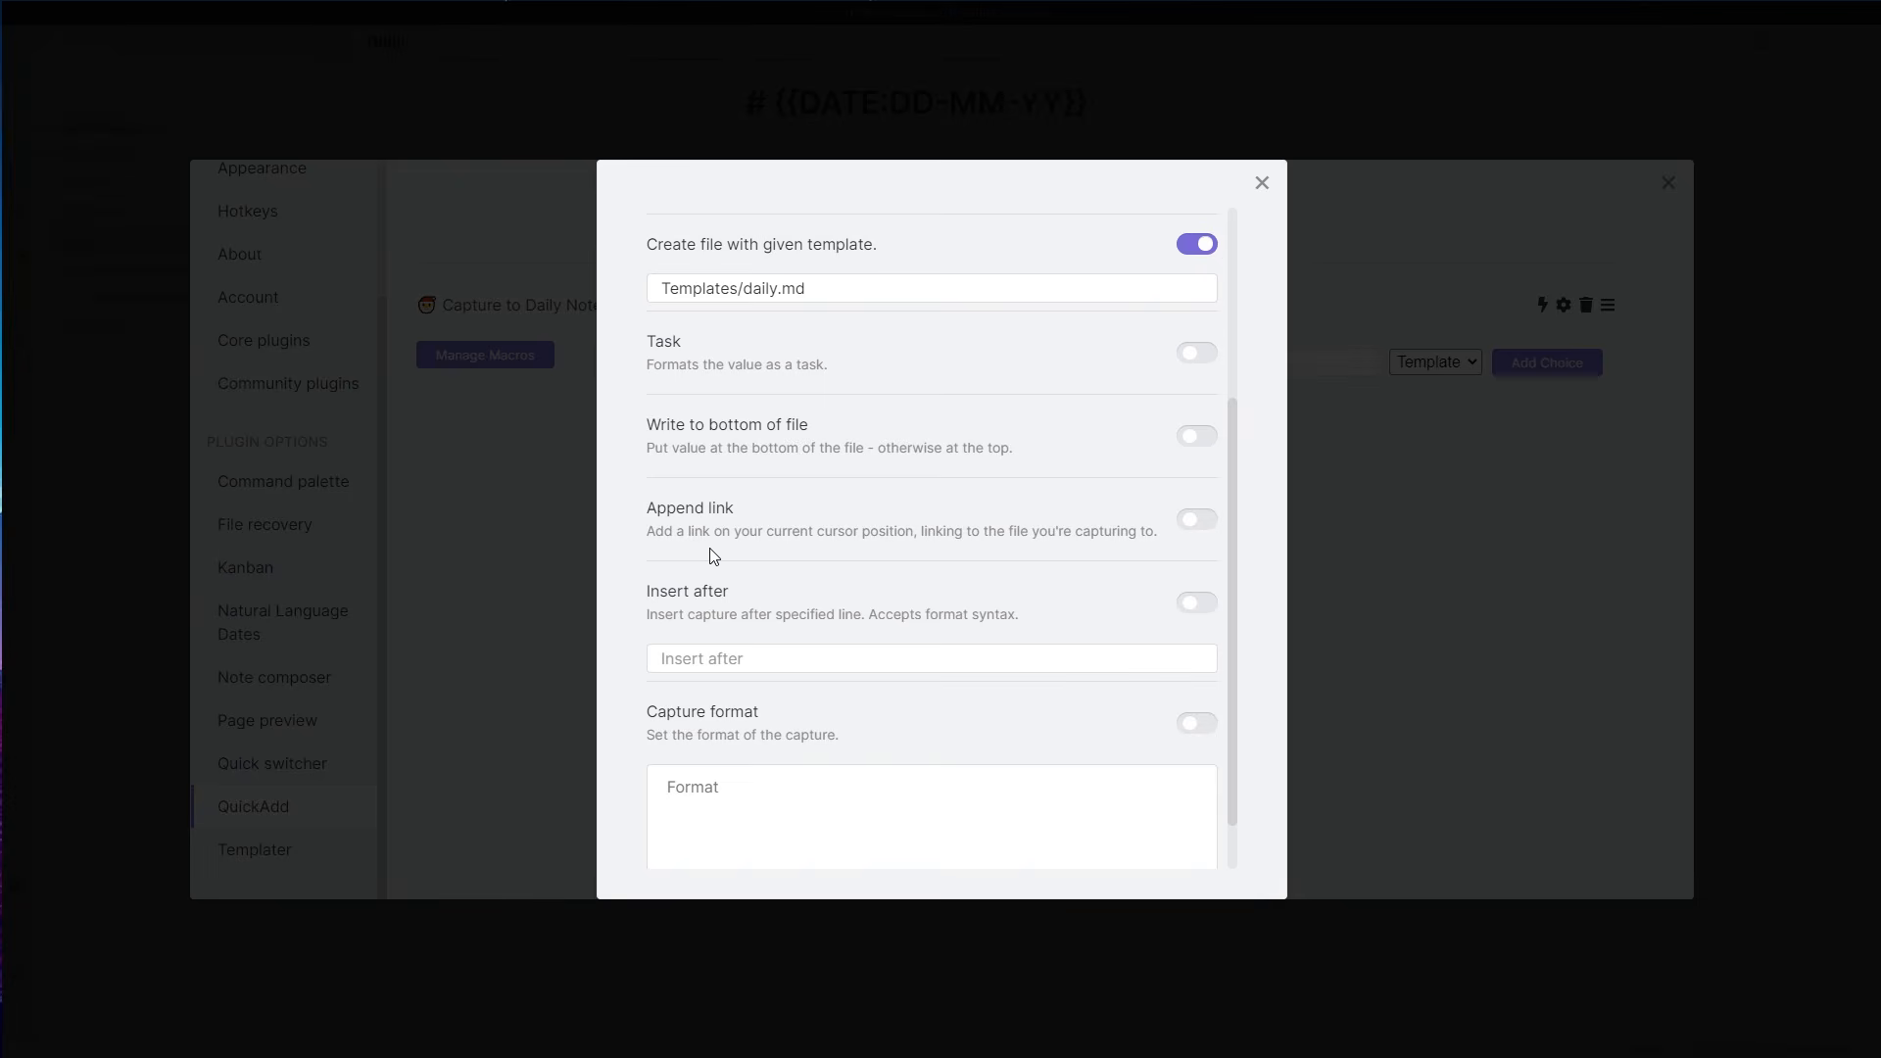
scroll(714, 557, "down", 1)
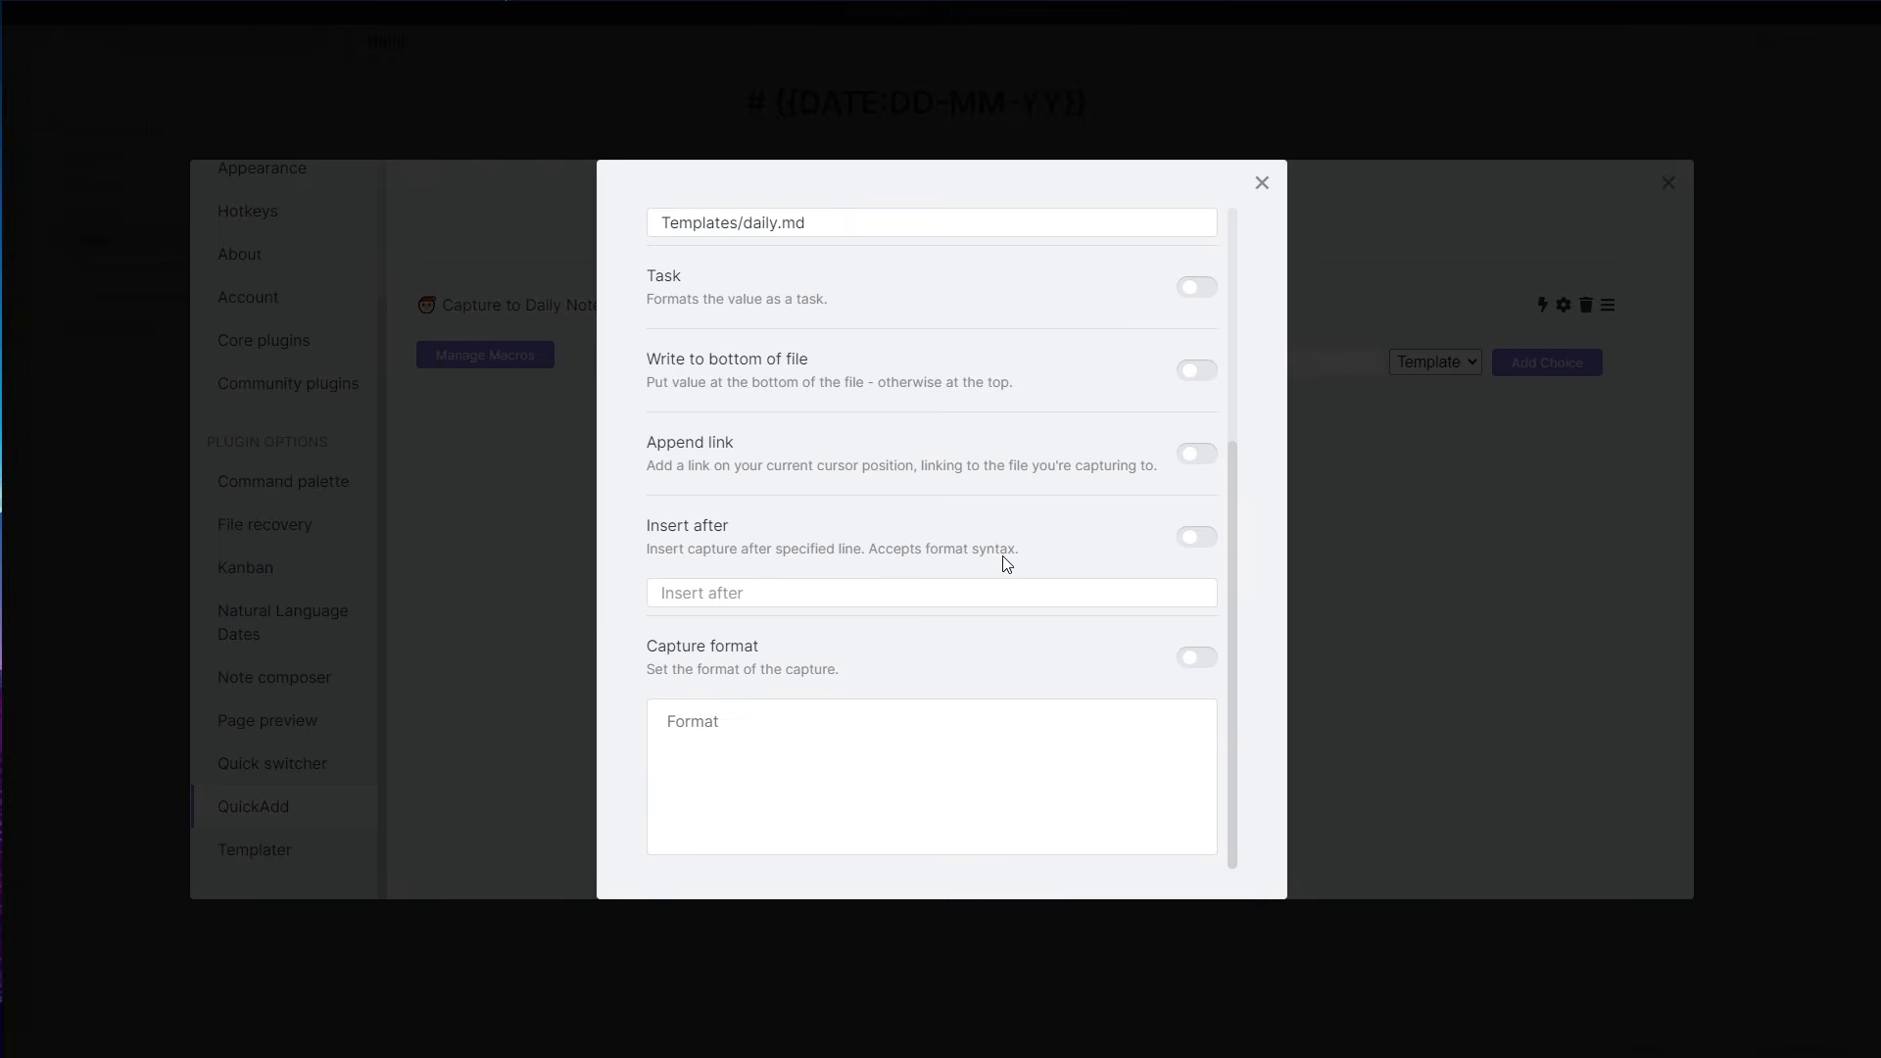
scroll(980, 529, "up", 3)
left_click_drag(898, 362, 757, 359)
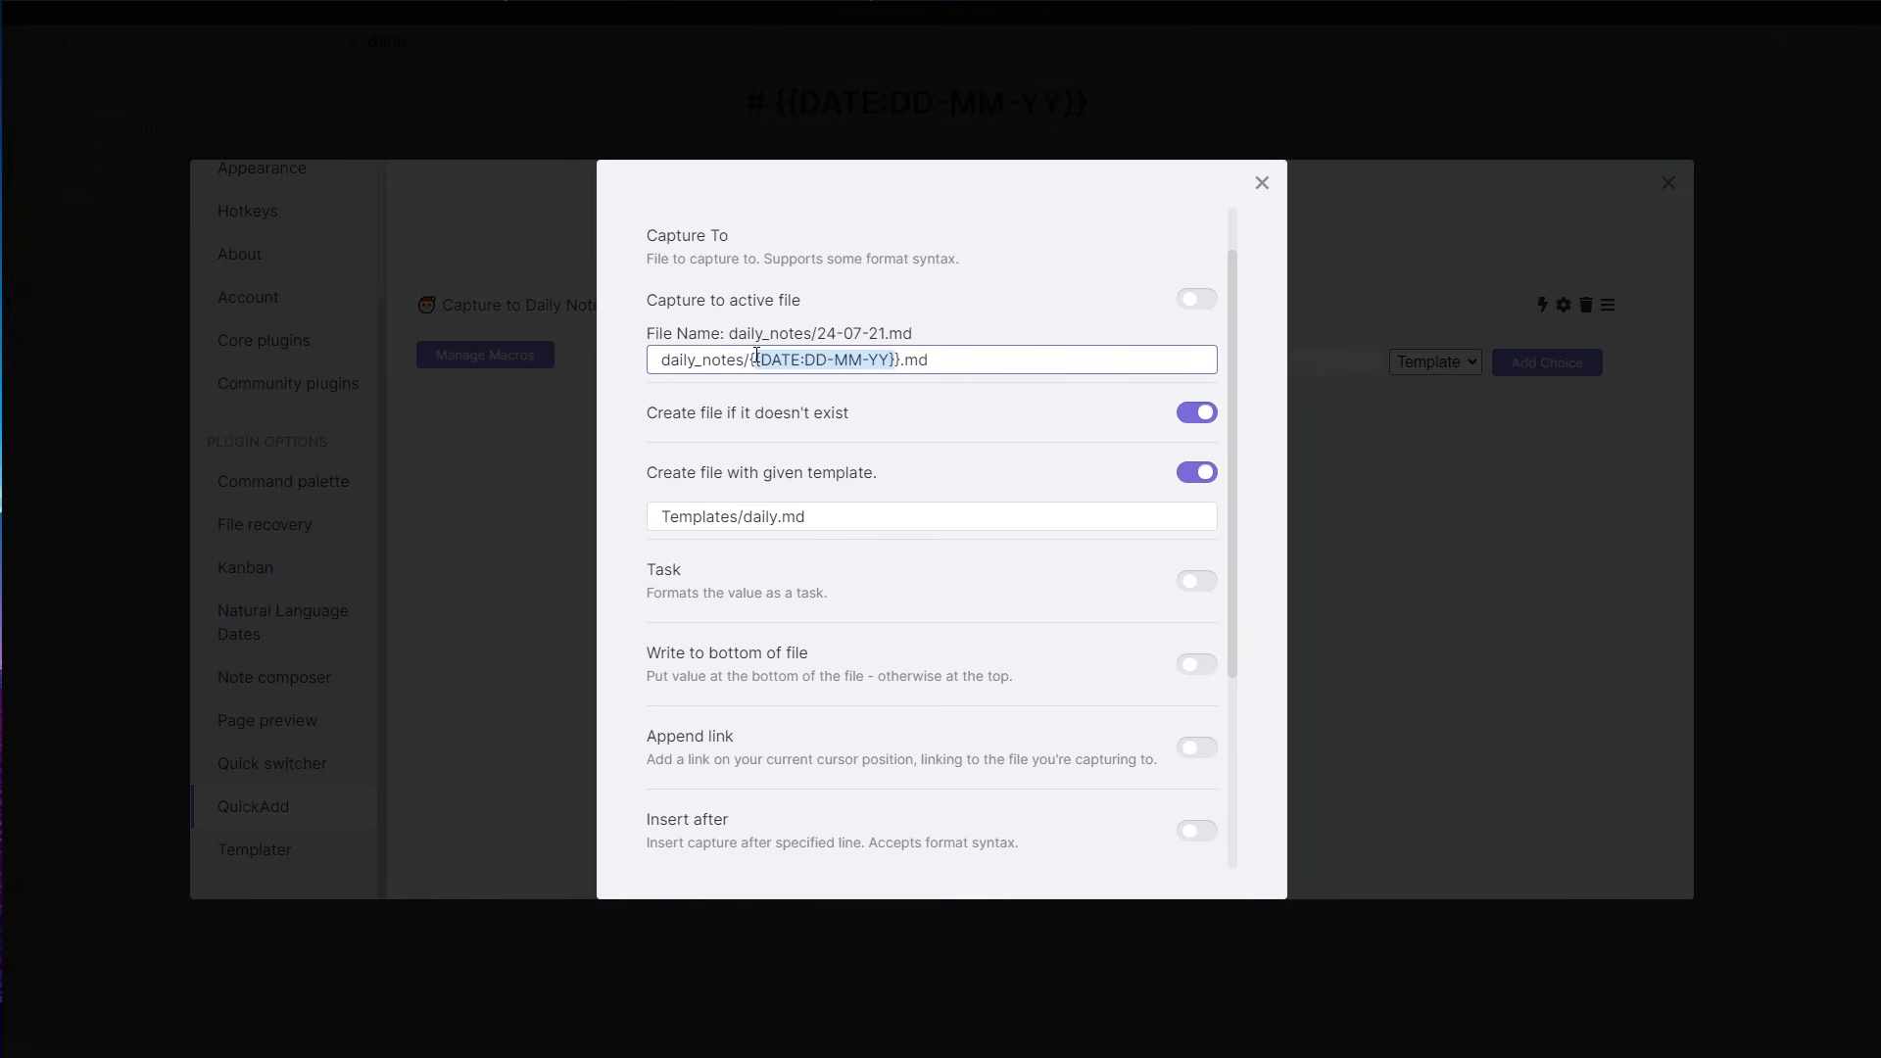
left_click(852, 386)
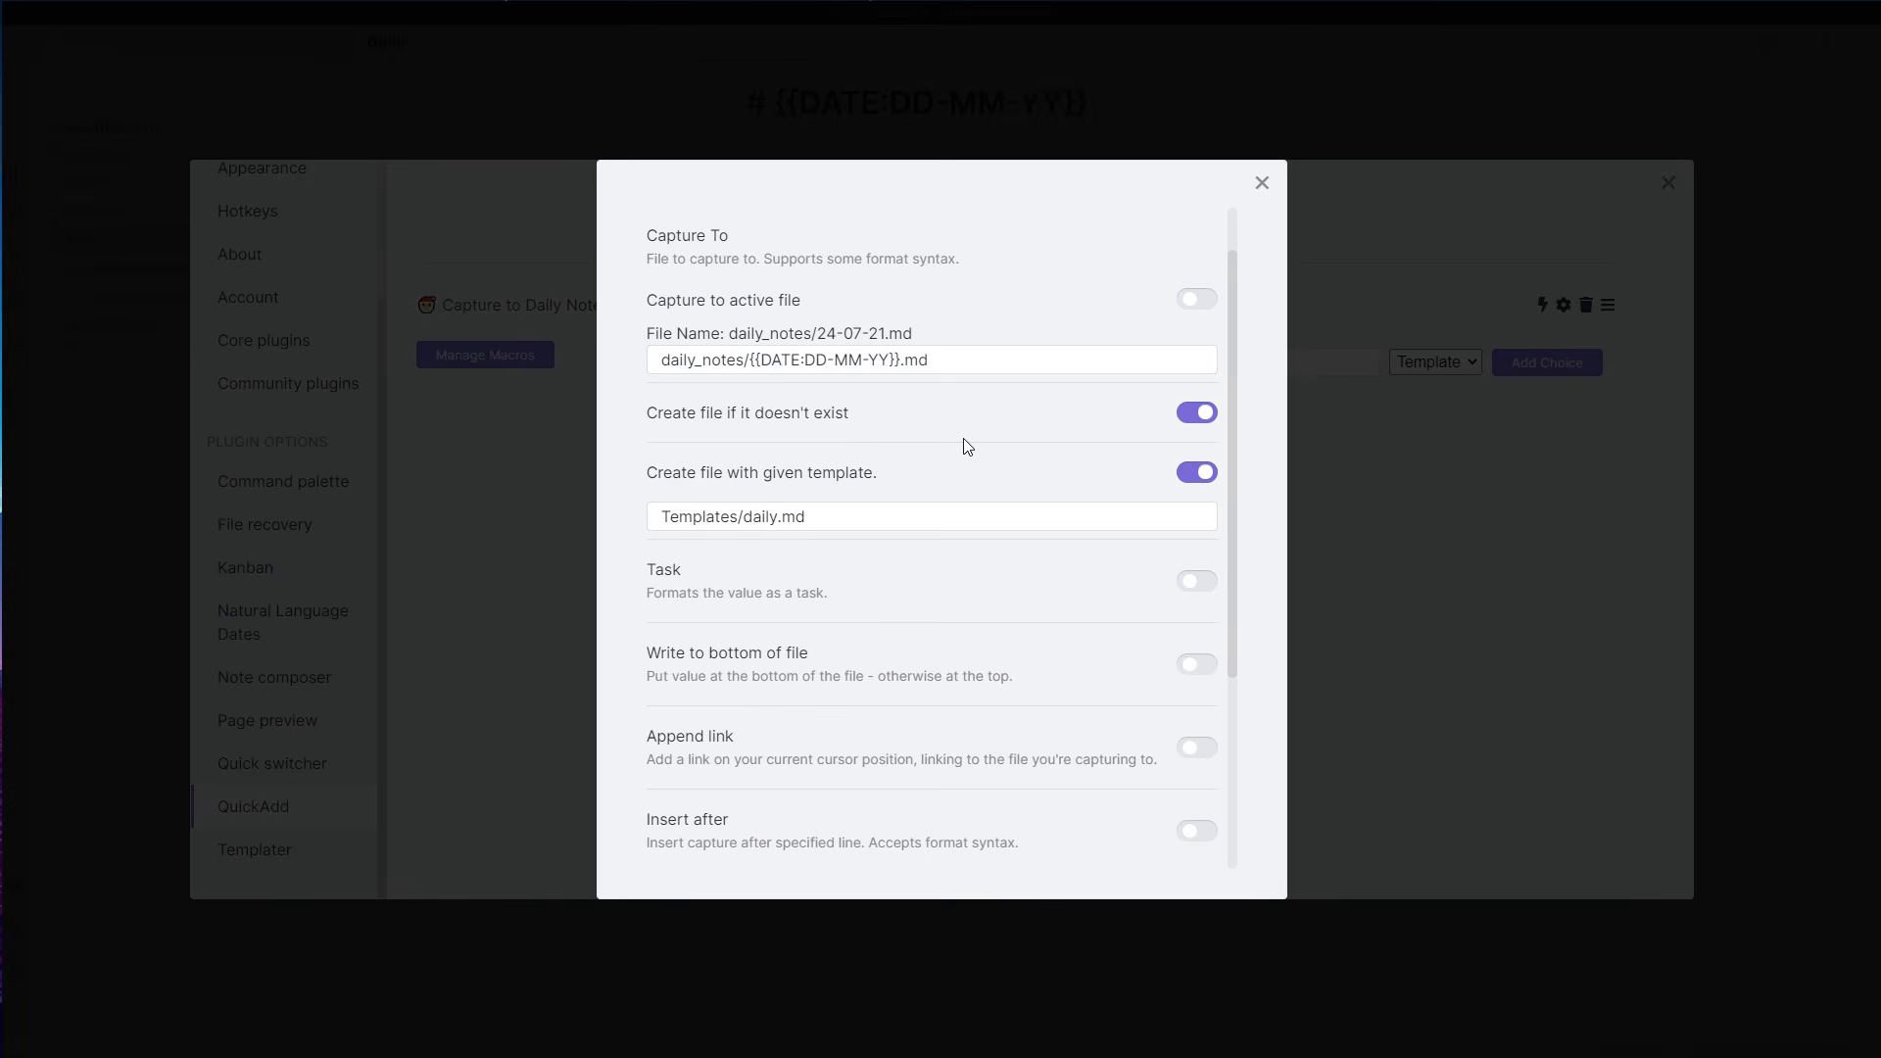
- Enable inserting the capture after a specified line and paste # {{DATE:DD-MM-YY}} as that line
scroll(968, 446, "down", 3)
left_click(1187, 542)
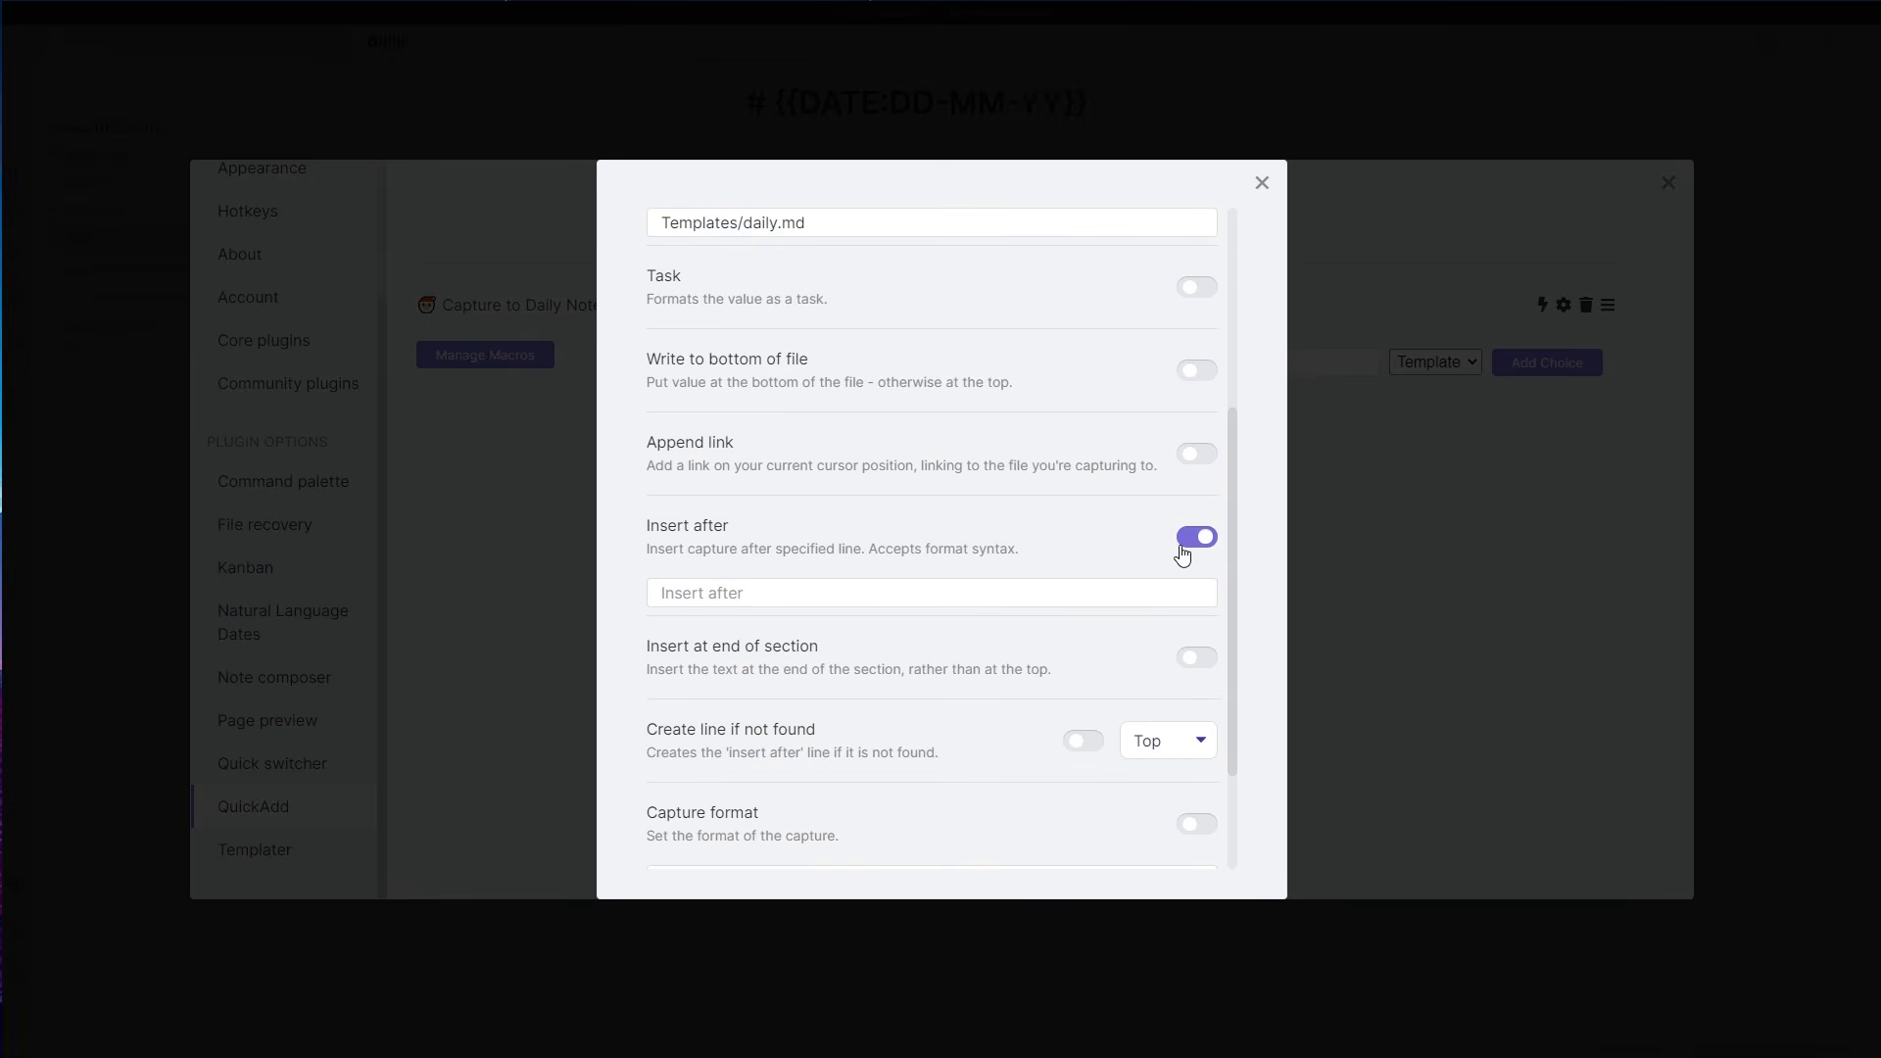
scroll(801, 688, "down", 2)
left_click(723, 427)
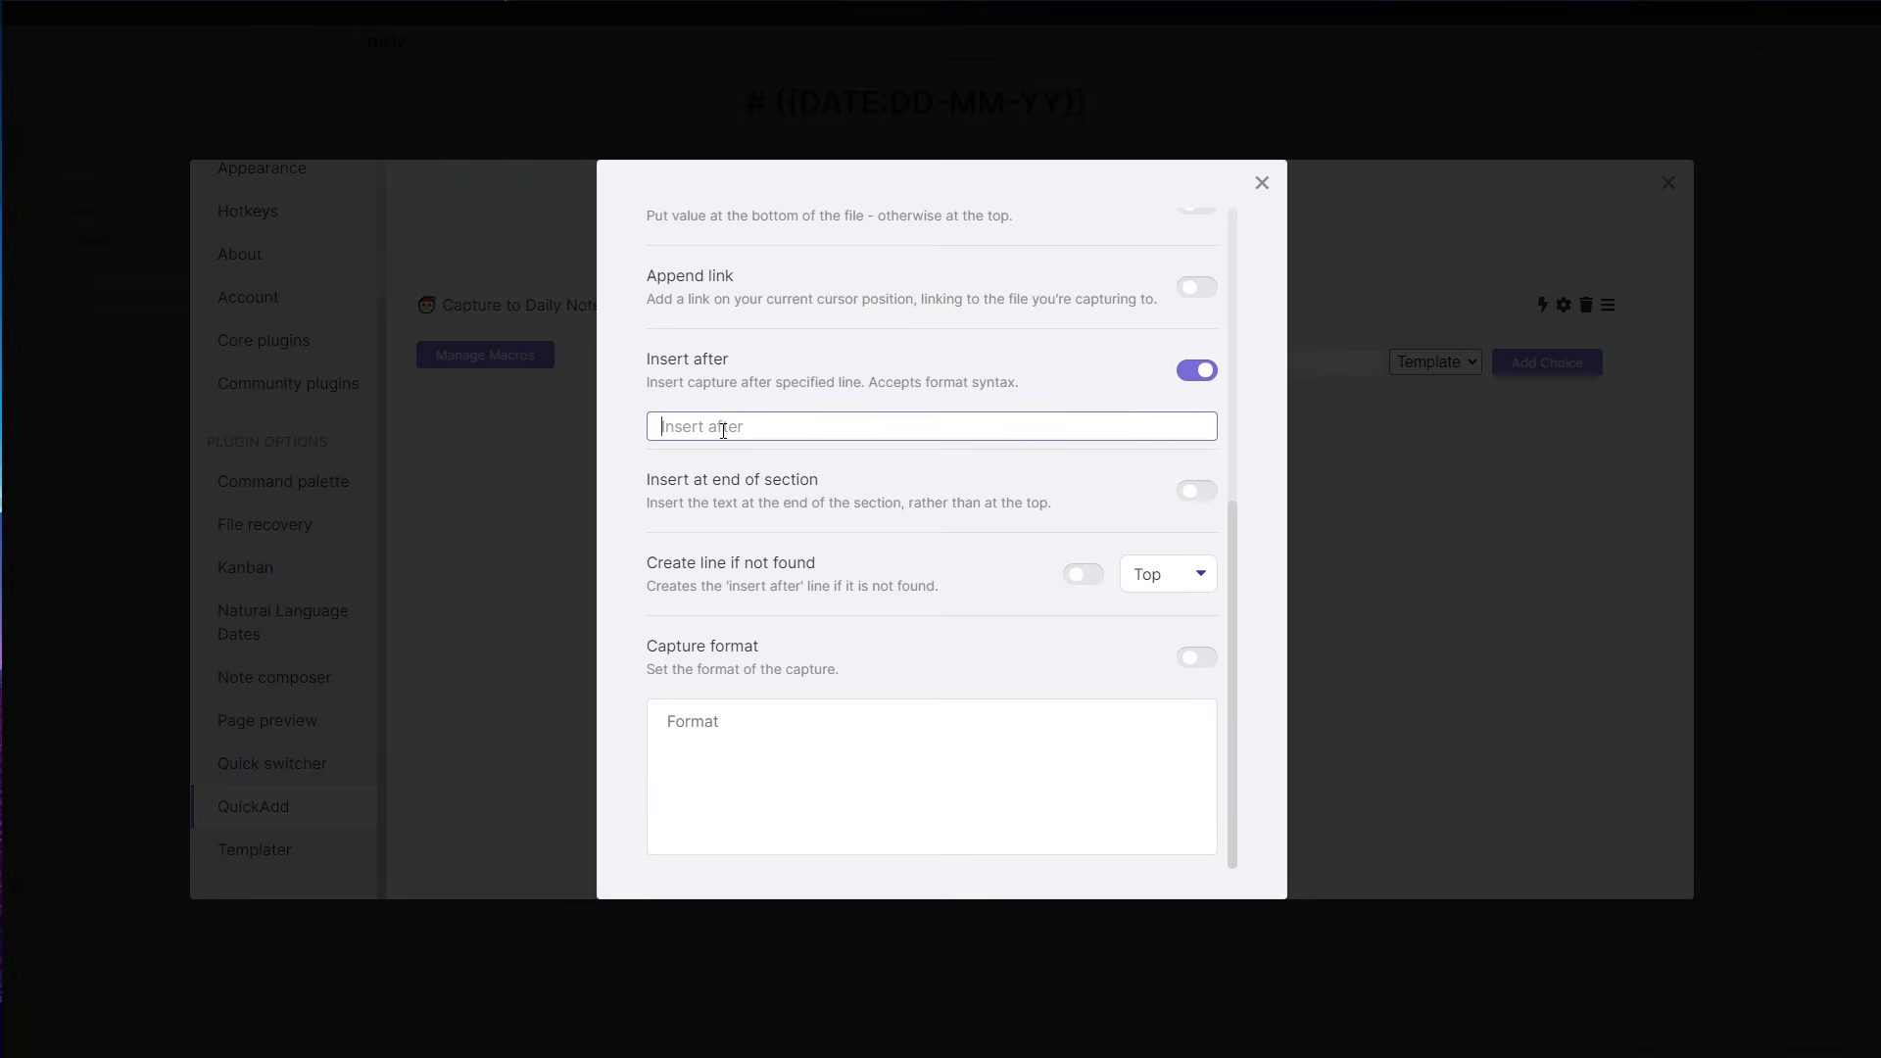
right_click(725, 431)
left_click(784, 492)
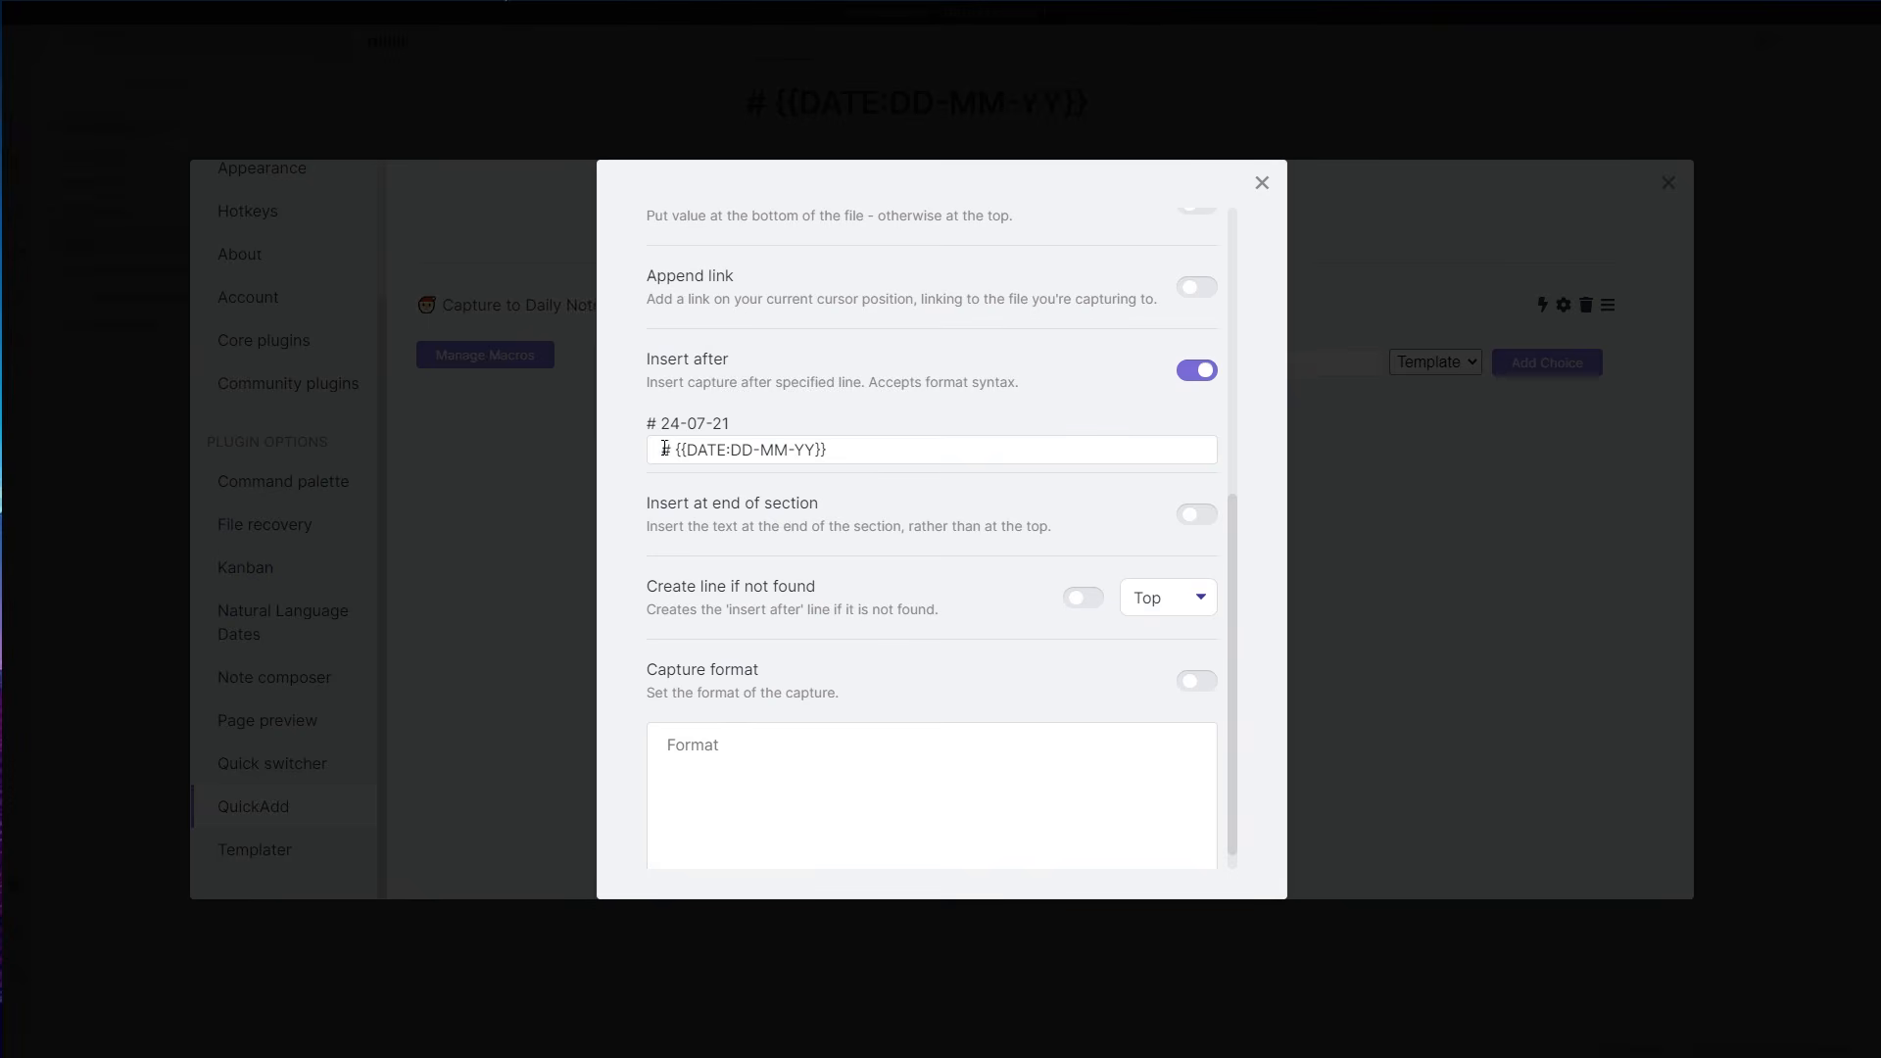
scroll(792, 596, "down", 1)
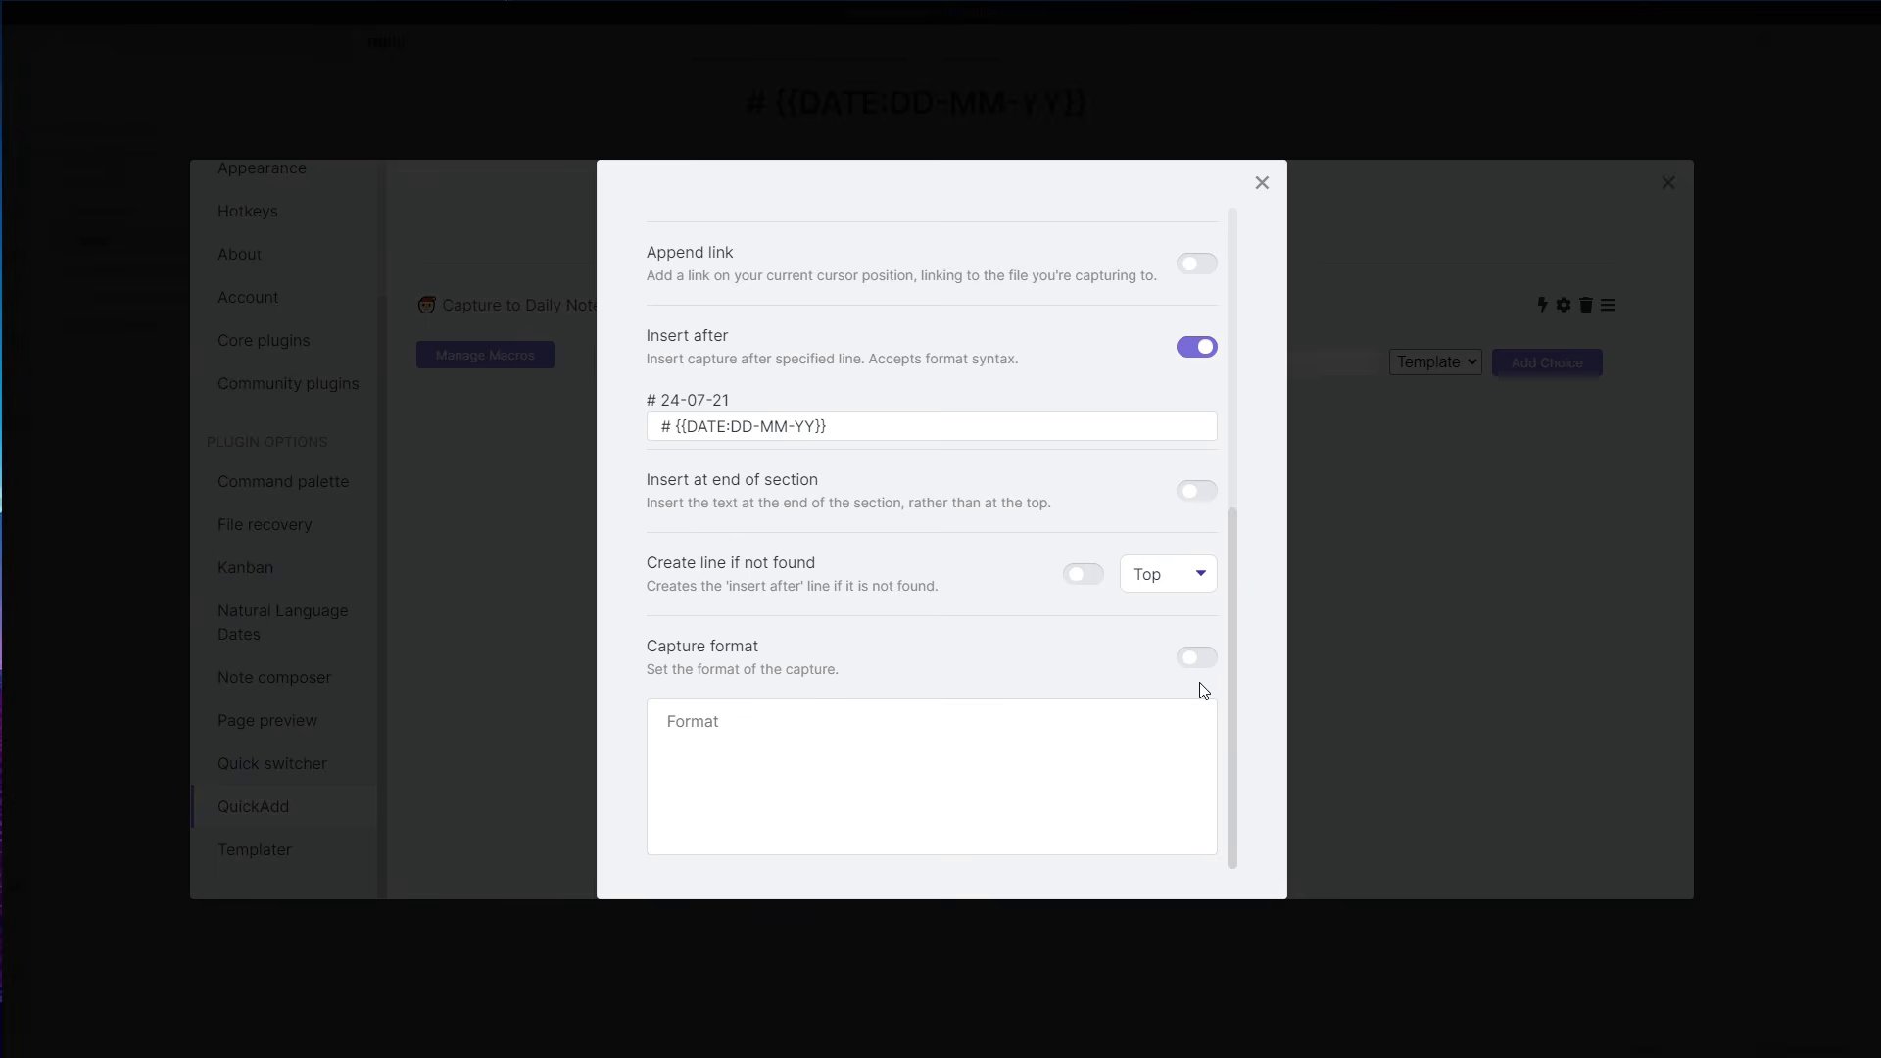
left_click(1167, 672)
left_click(1079, 731)
type("---")
key("BackSpace")
key("BackSpace")
- Examine the position choices for creating a missing line and the heading specified as the insert-after line
left_click(1142, 575)
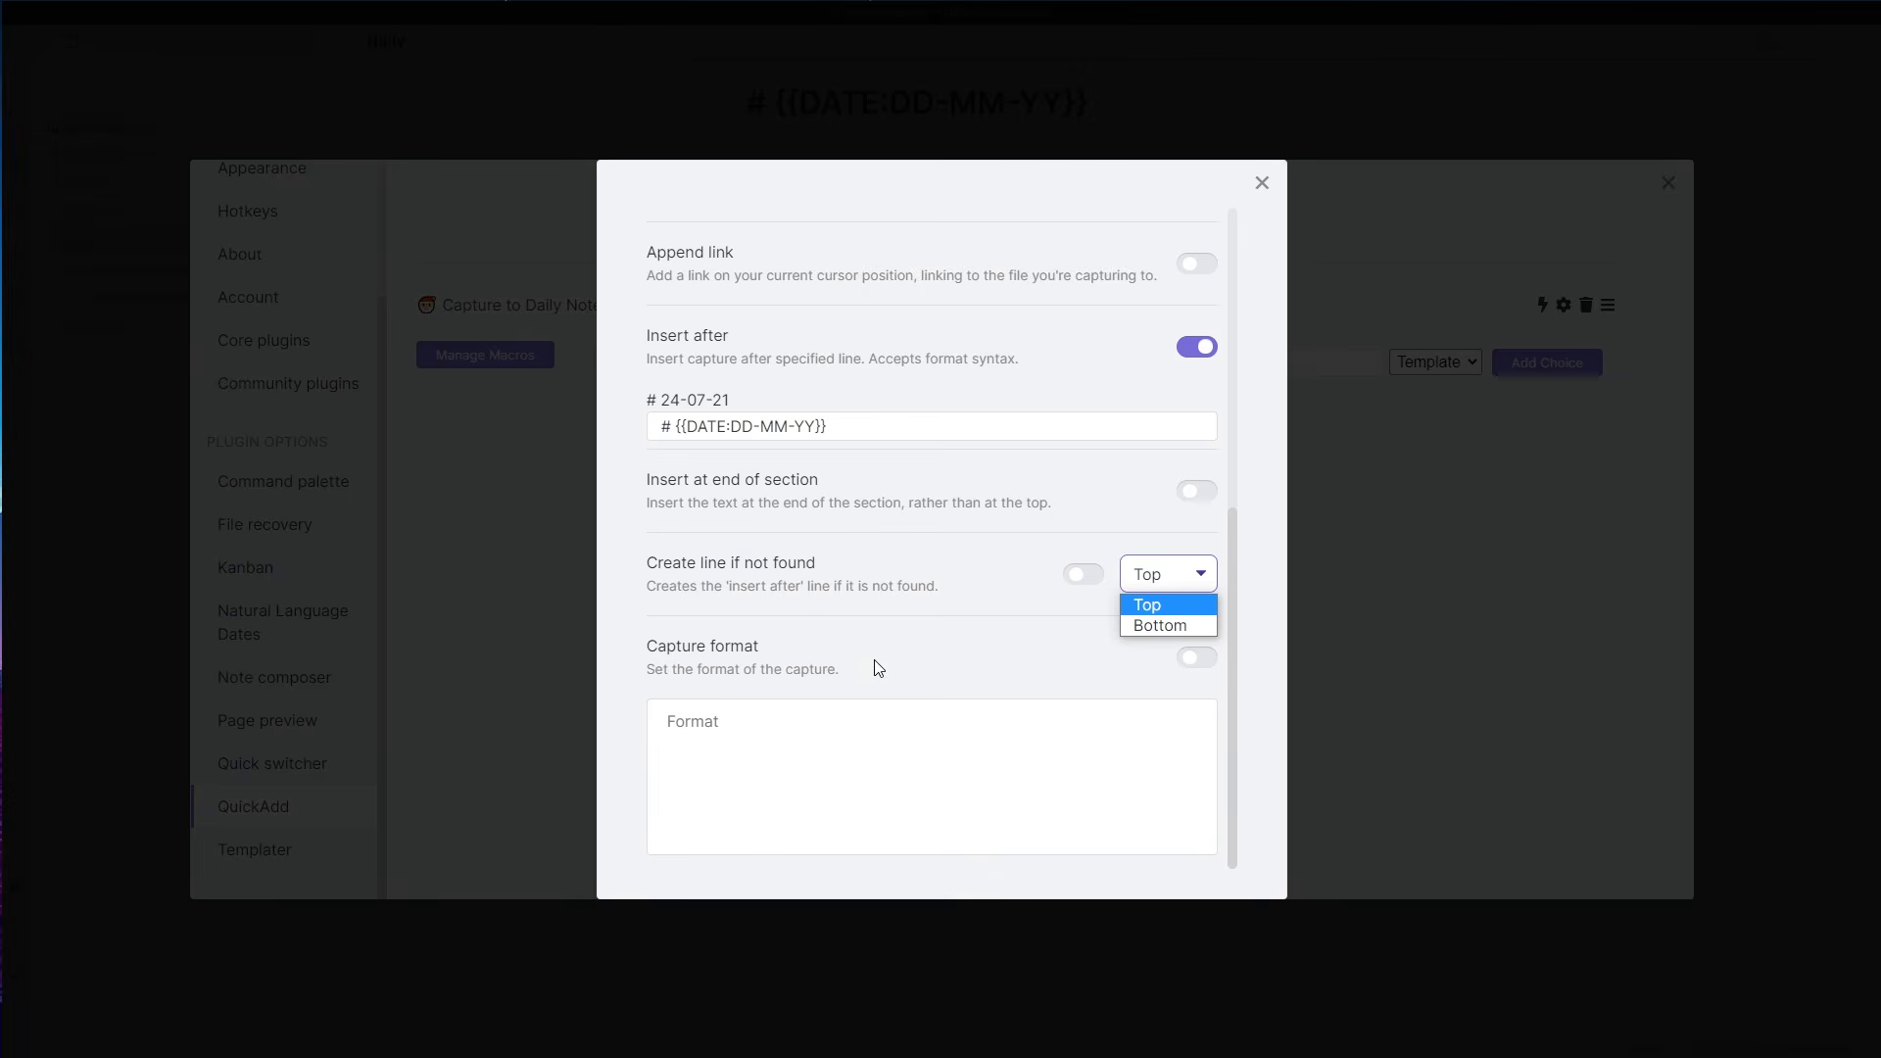
left_click(839, 656)
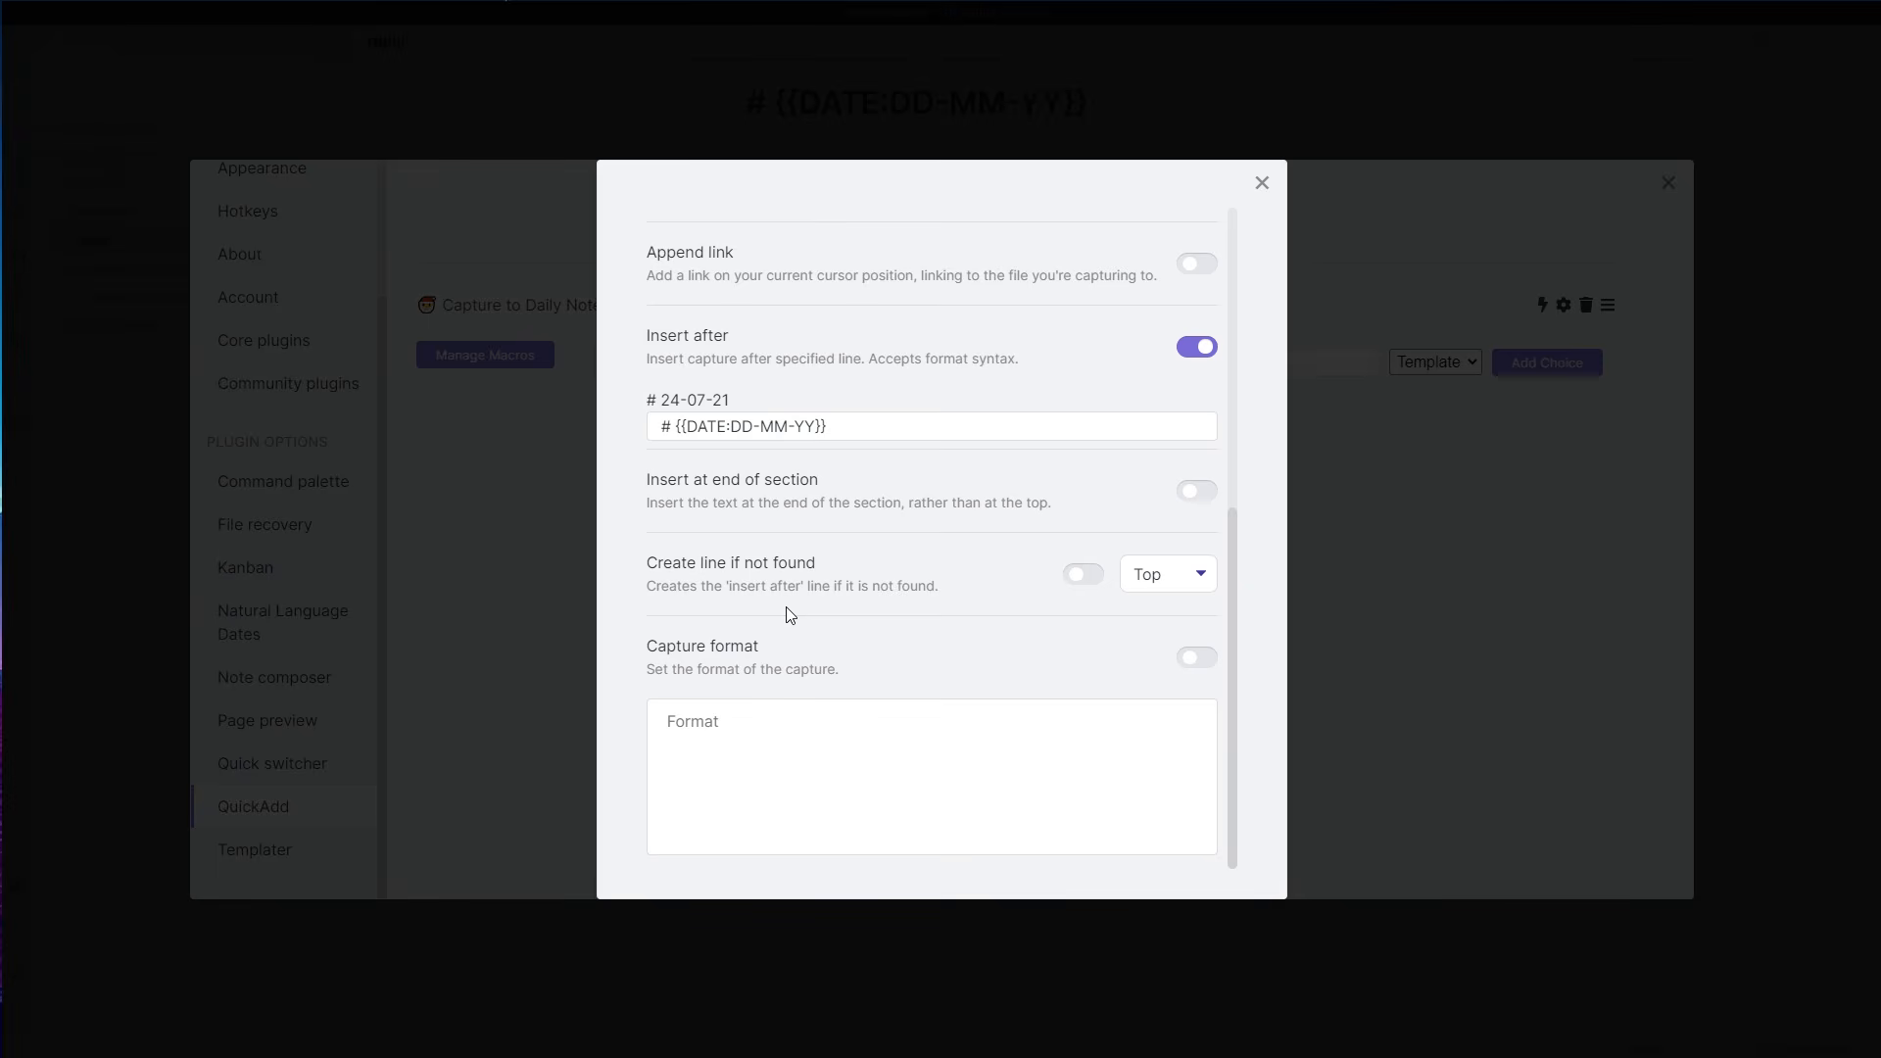
left_click_drag(828, 426, 562, 396)
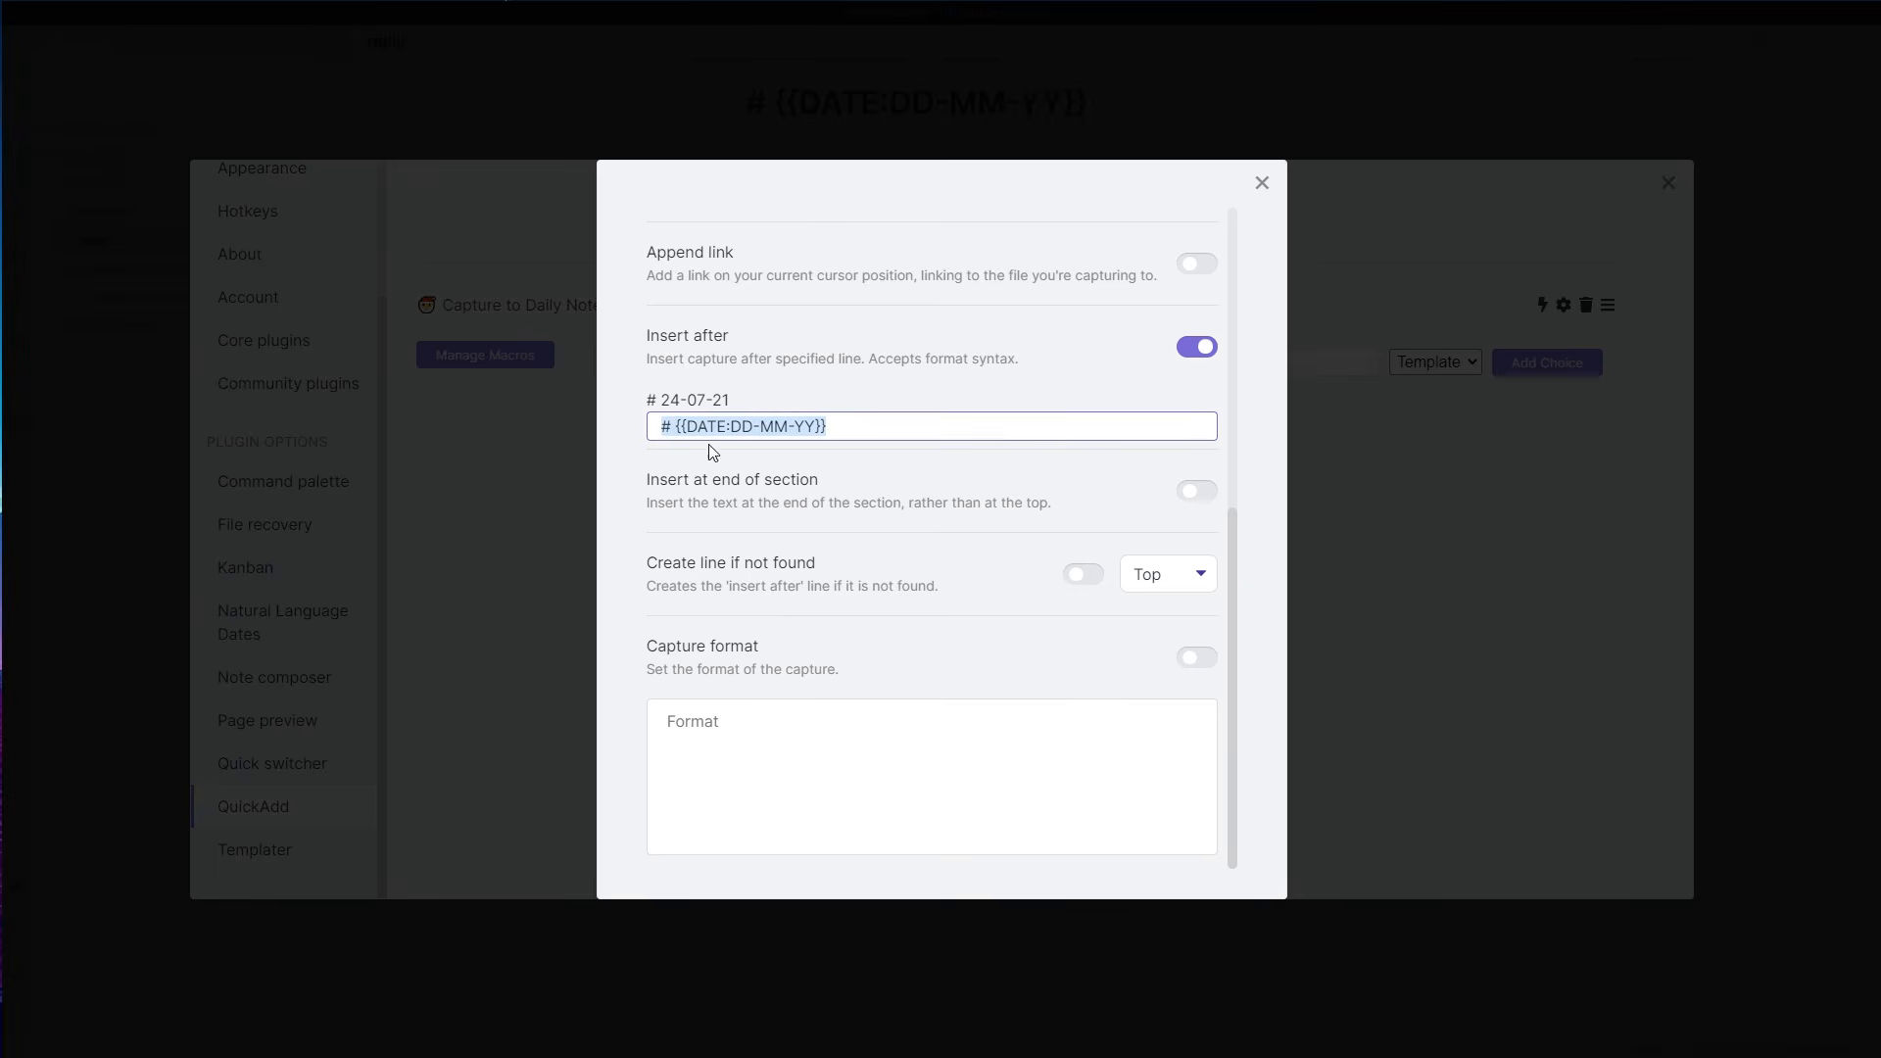
left_click(983, 532)
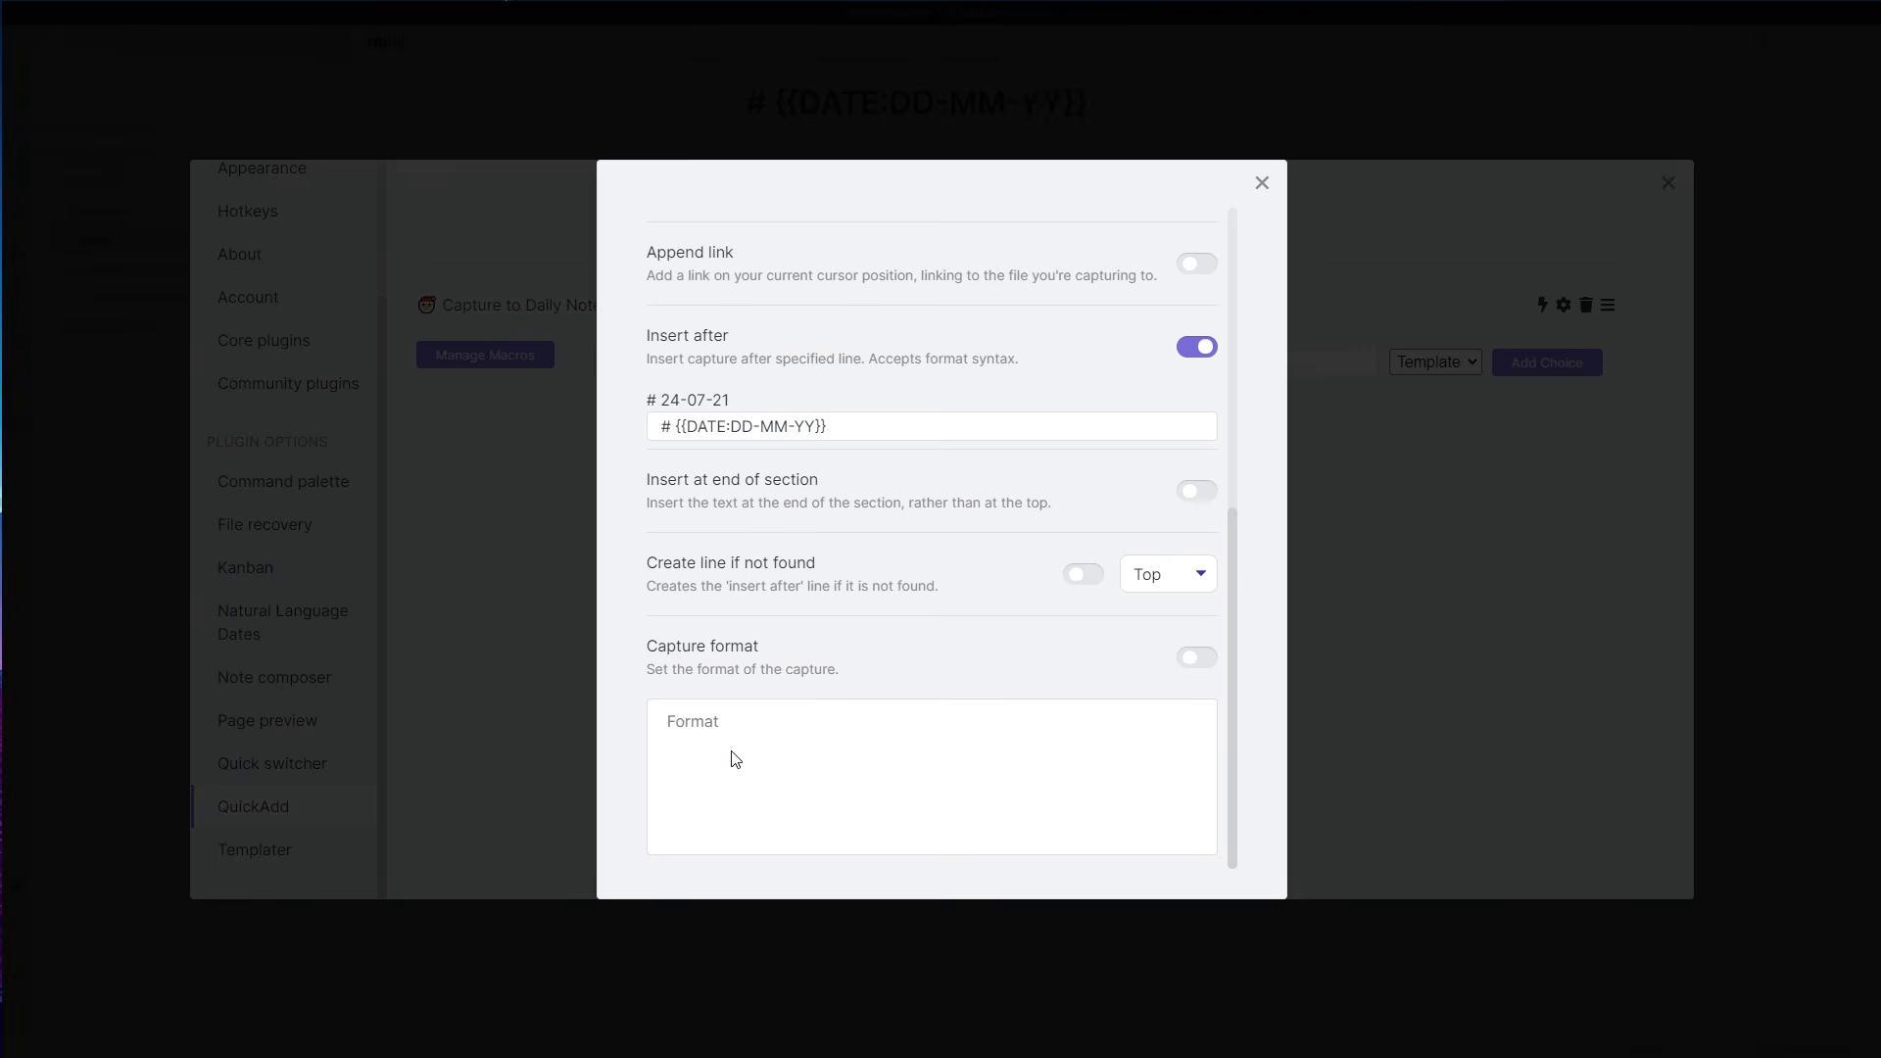
- Enable the capture format, set it to "- {{DATE:HH:mm}}", and check its preview
left_click(1202, 662)
type("- {{DATE")
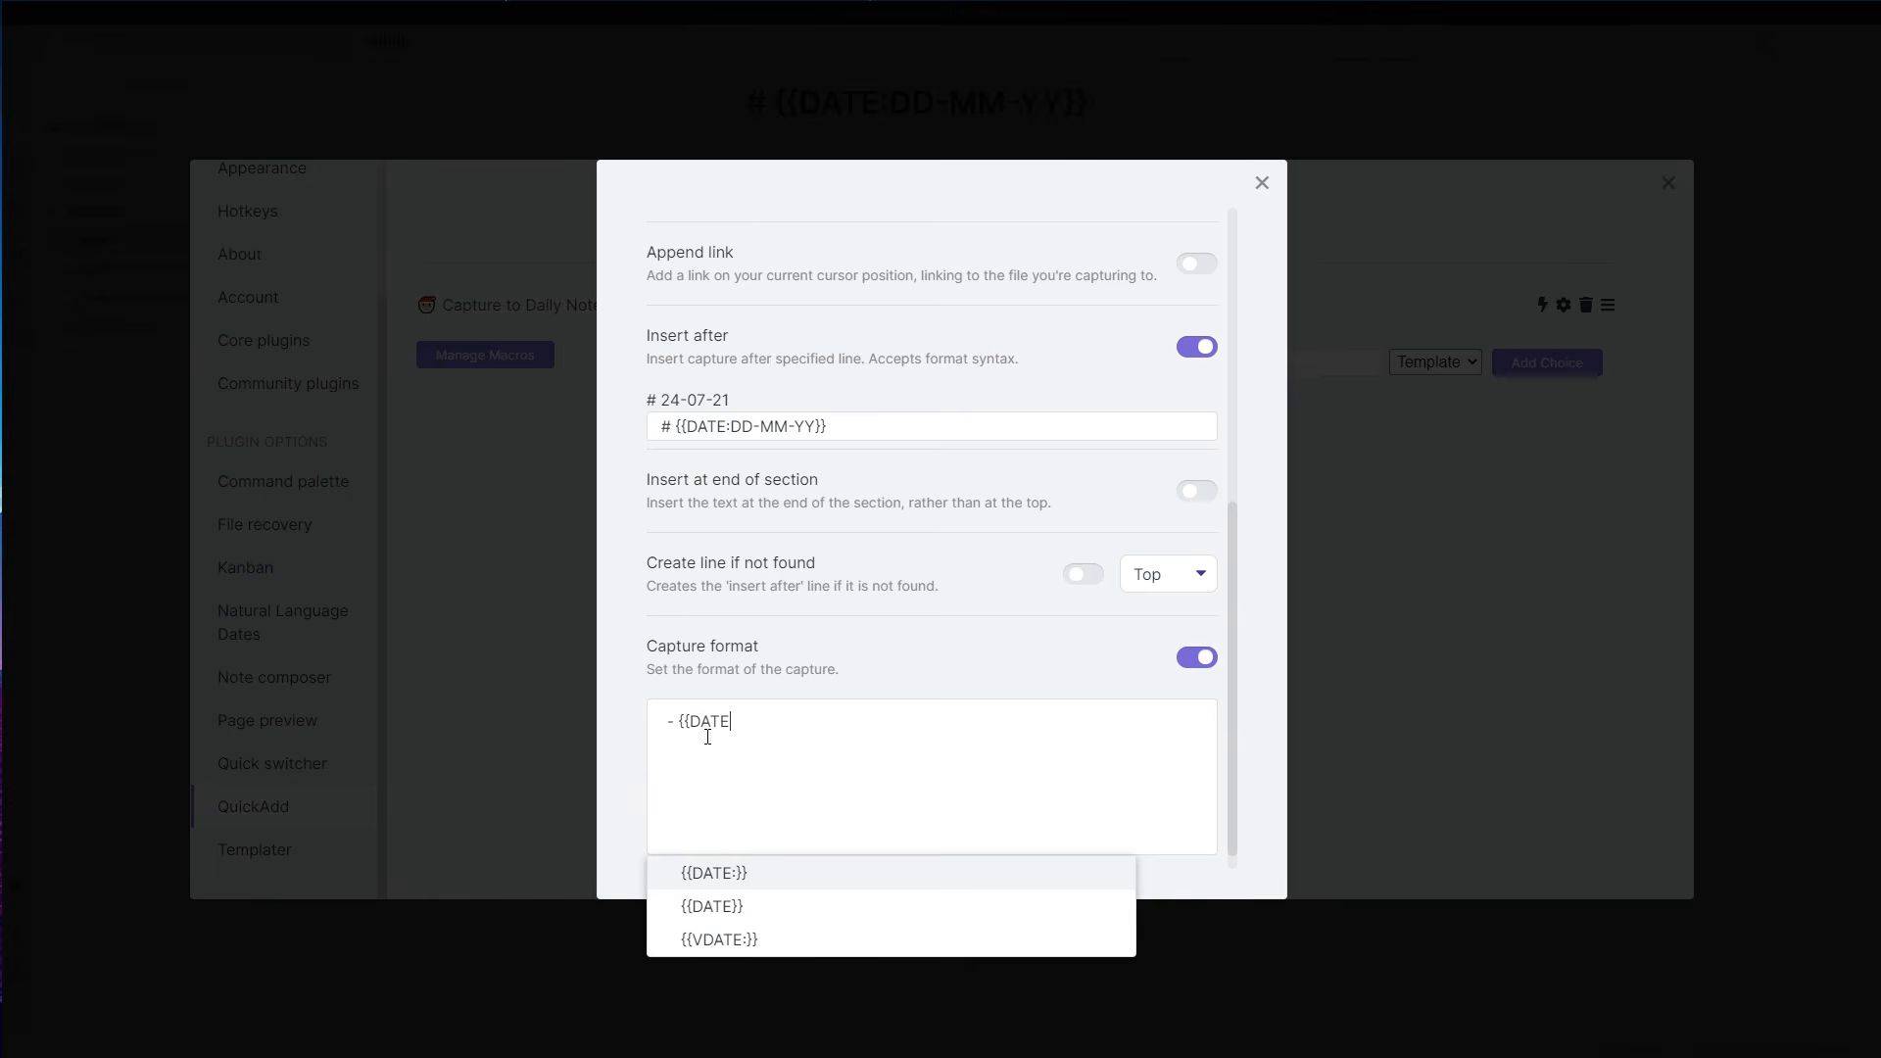
type(":HH")
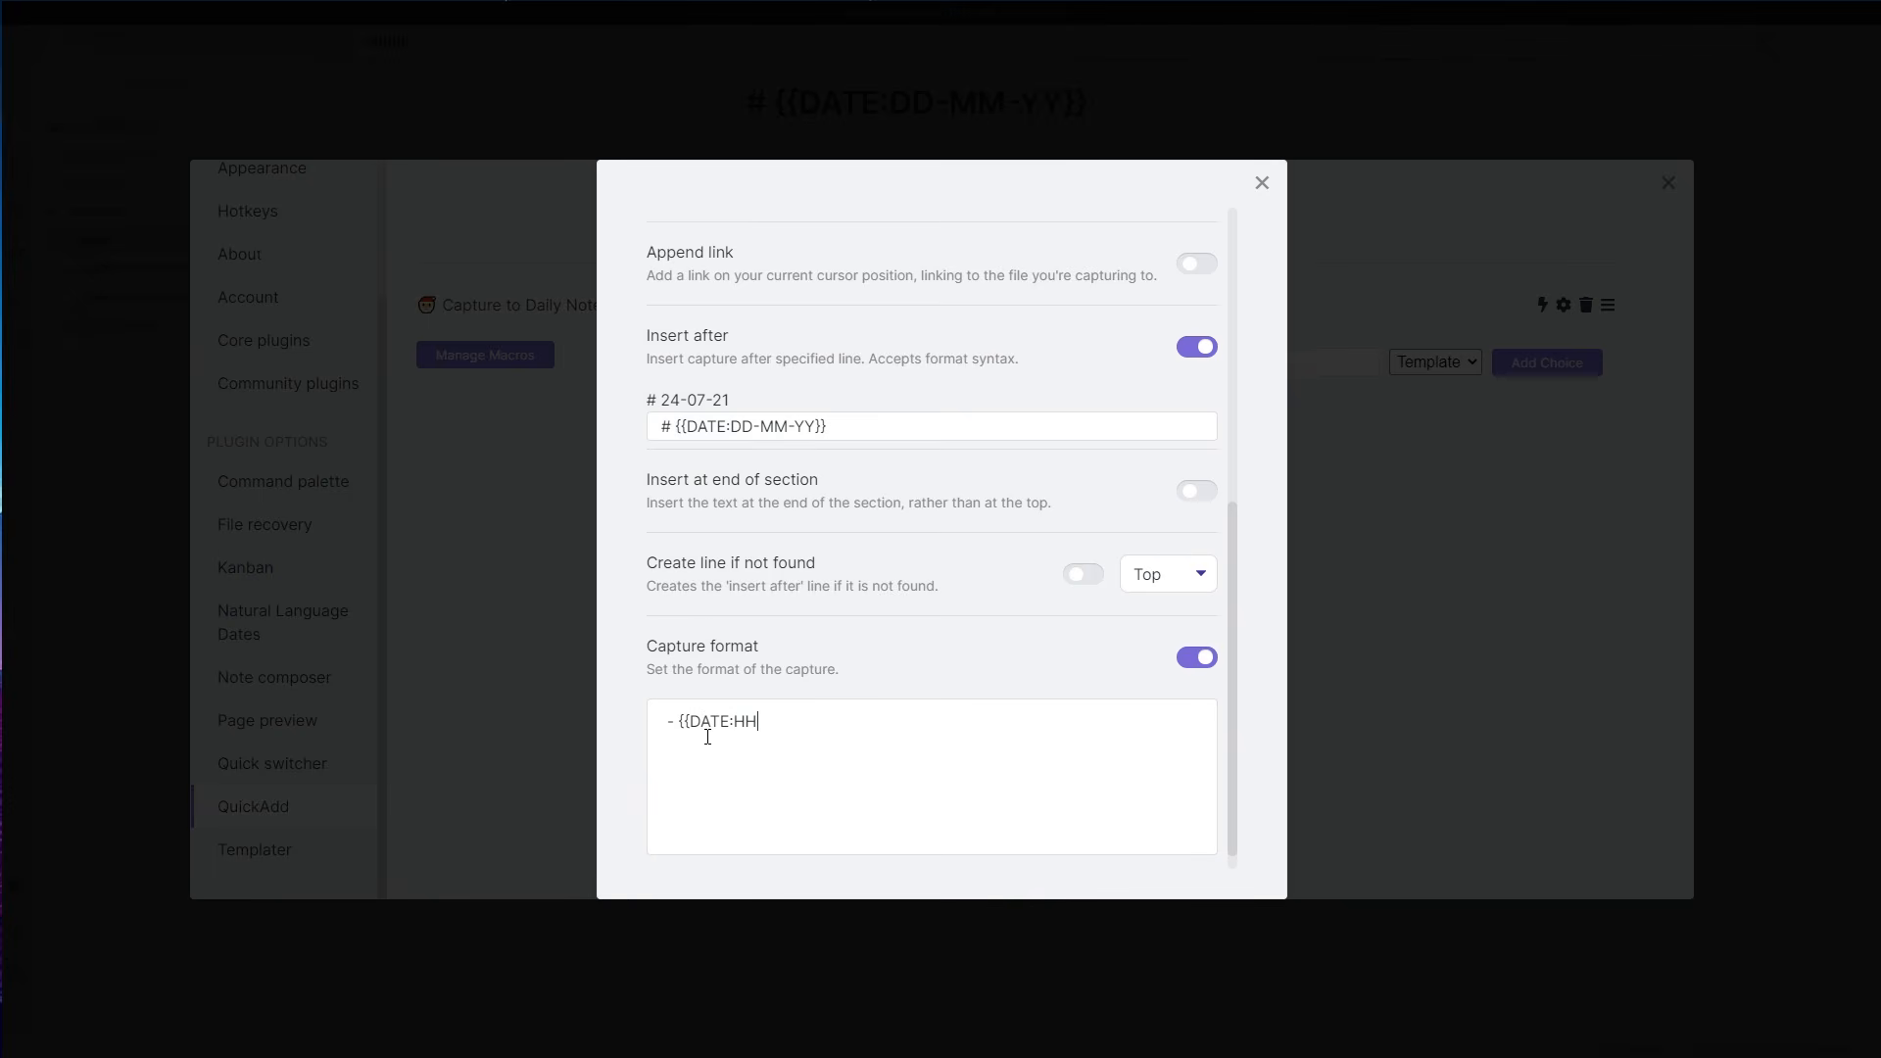
type(":mm}}")
left_click(889, 674)
scroll(882, 708, "down", 1)
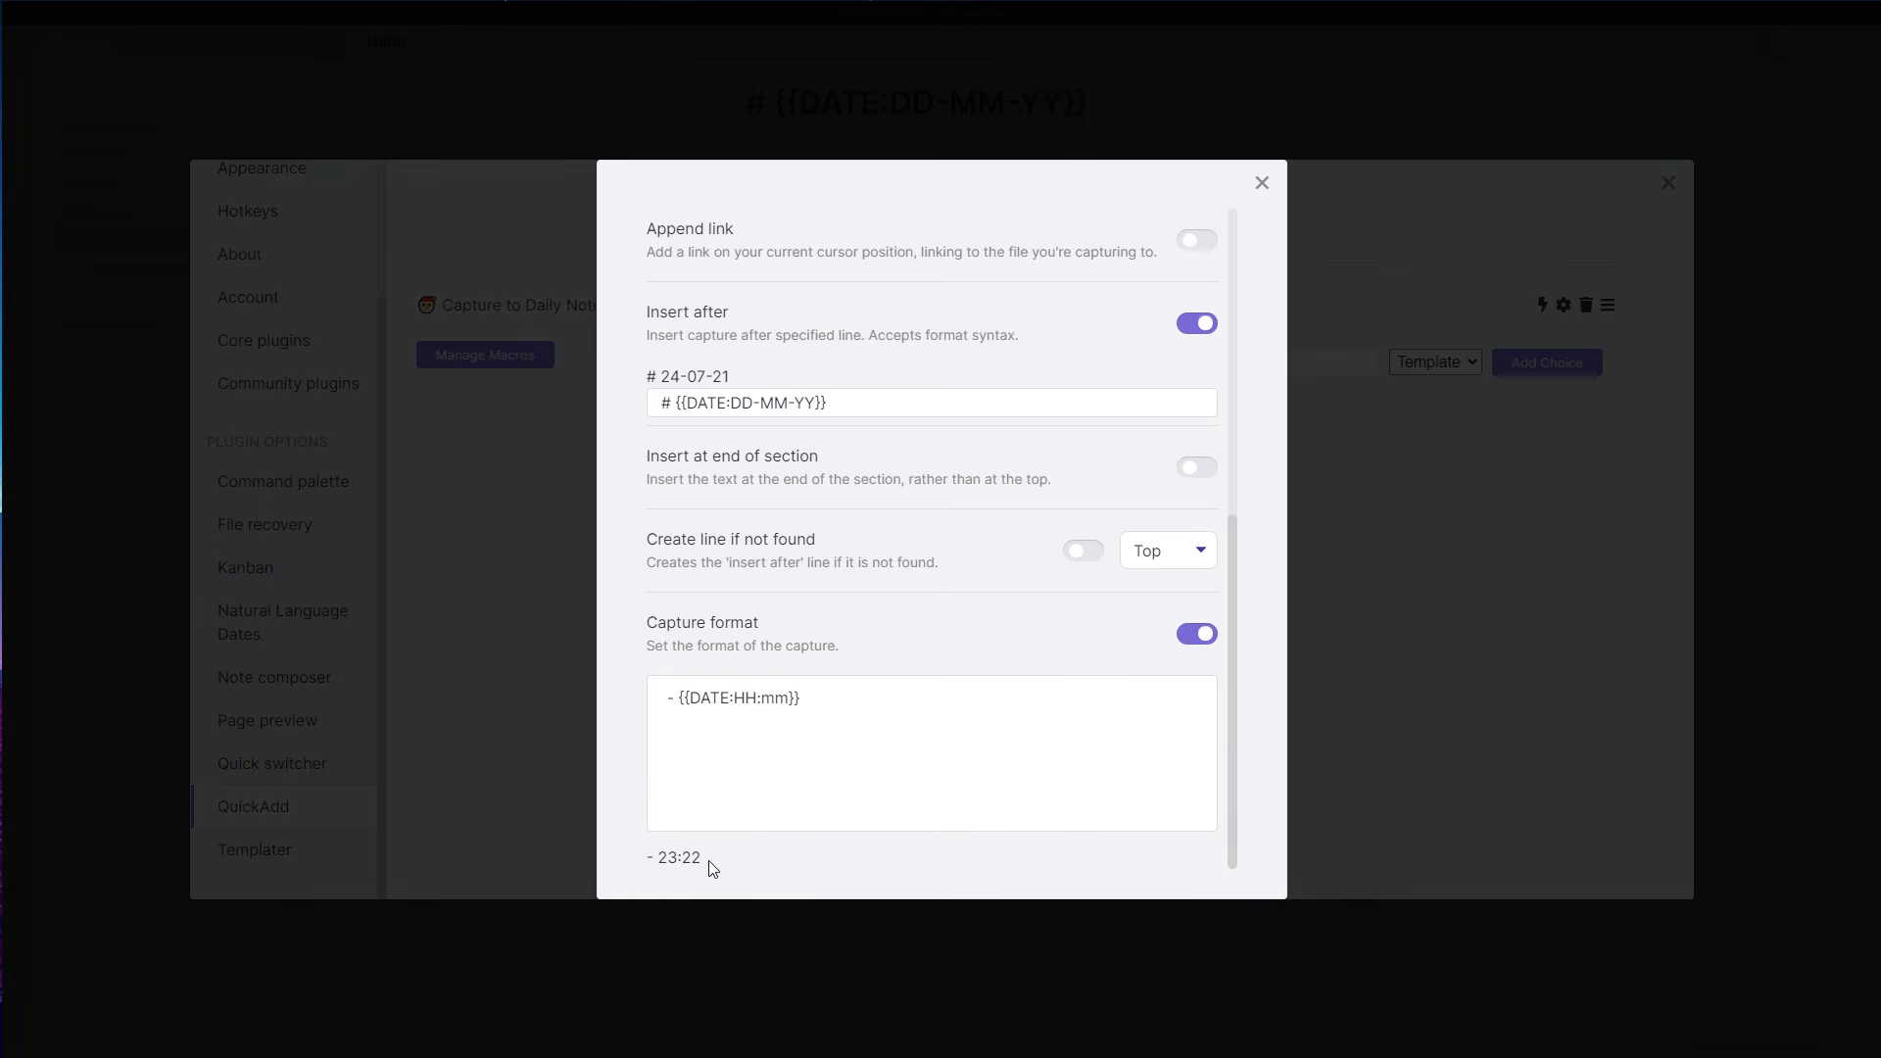
- Append {{VALUE}} after the time in the capture format and review the capture settings
left_click(886, 731)
type("{{VALUE}}")
left_click_drag(1008, 731, 834, 717)
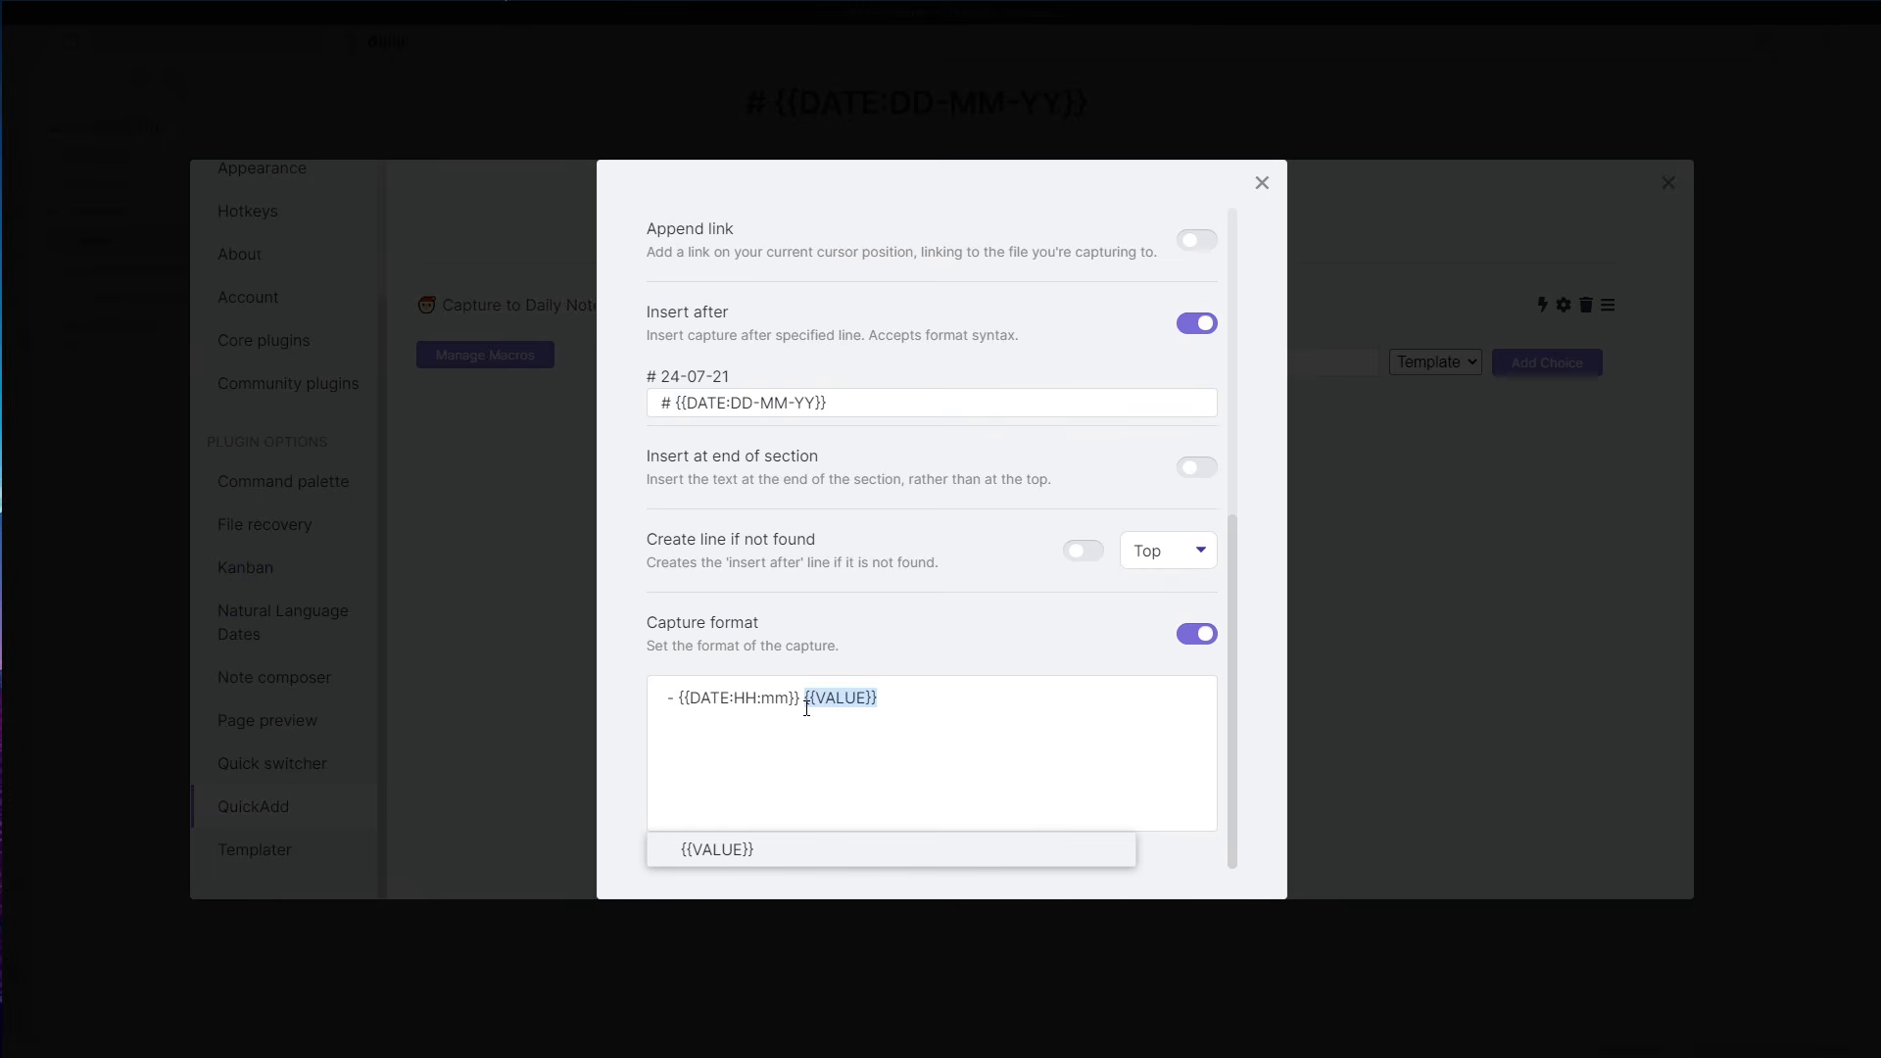
left_click(891, 684)
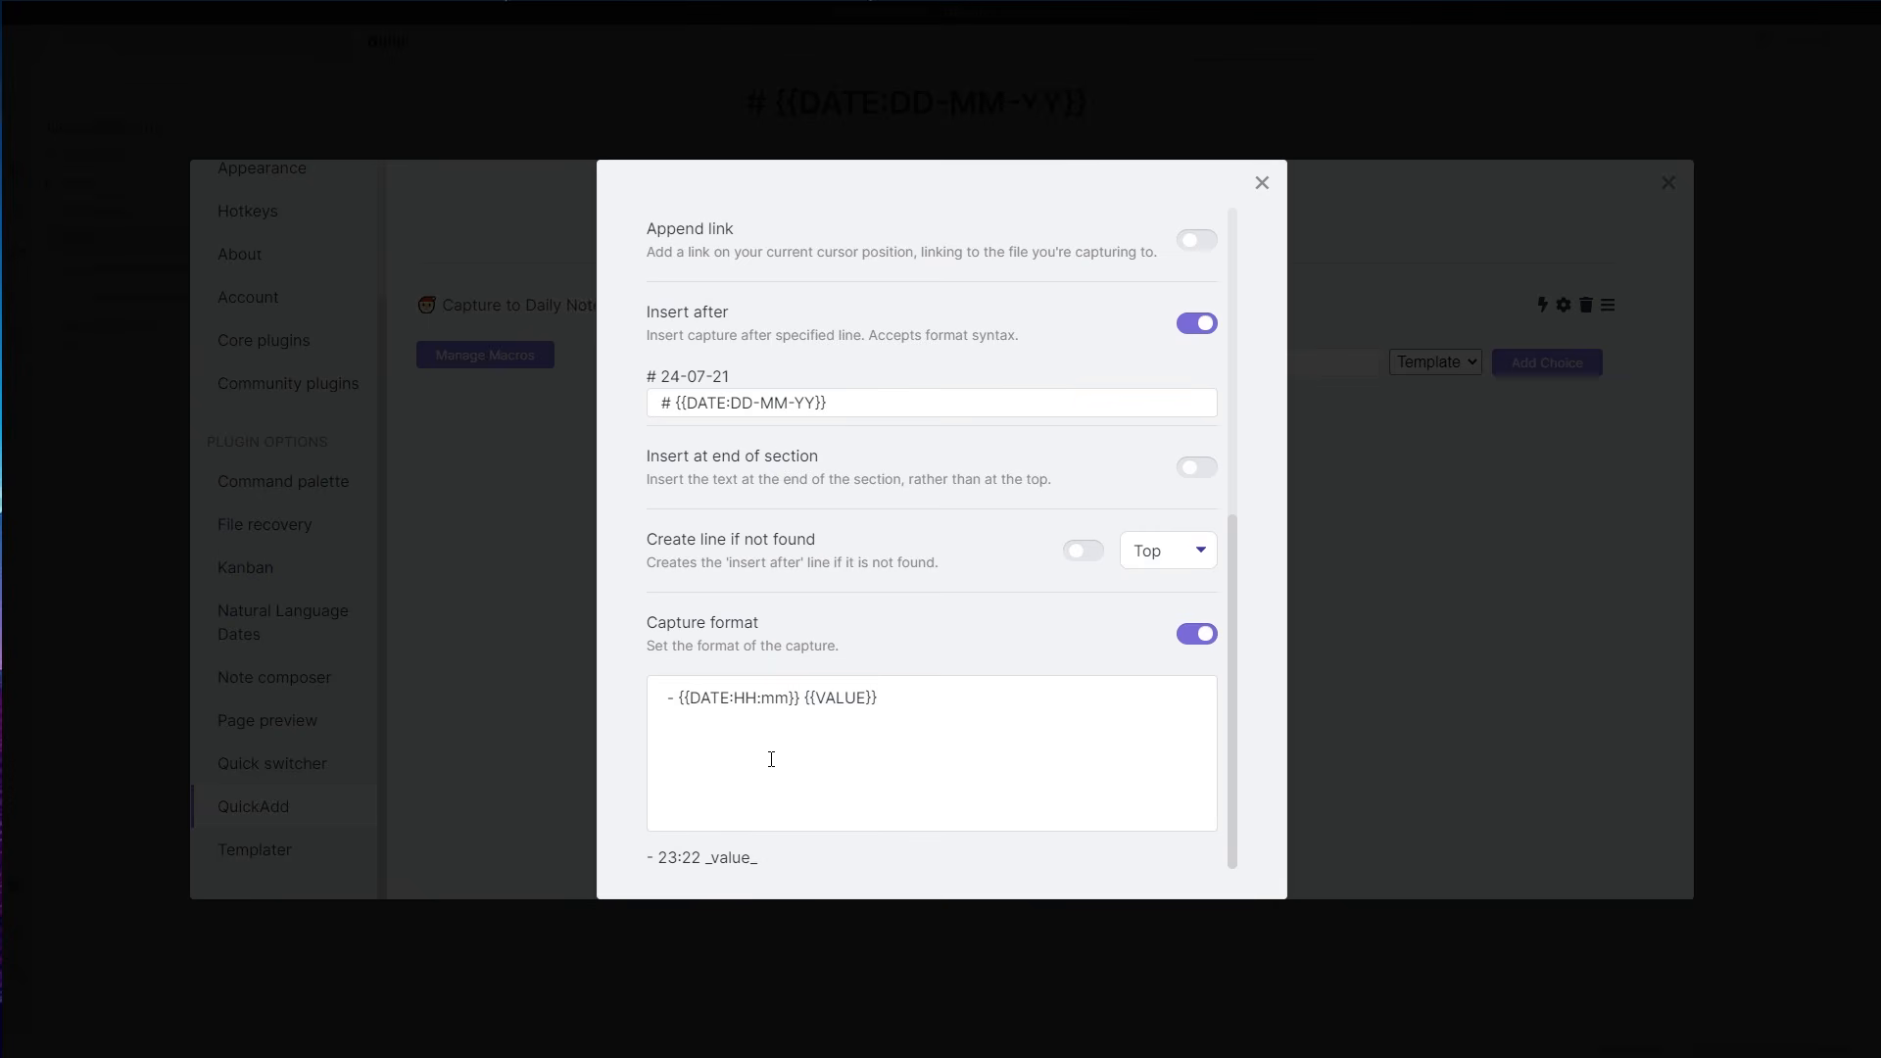
scroll(771, 755, "up", 1)
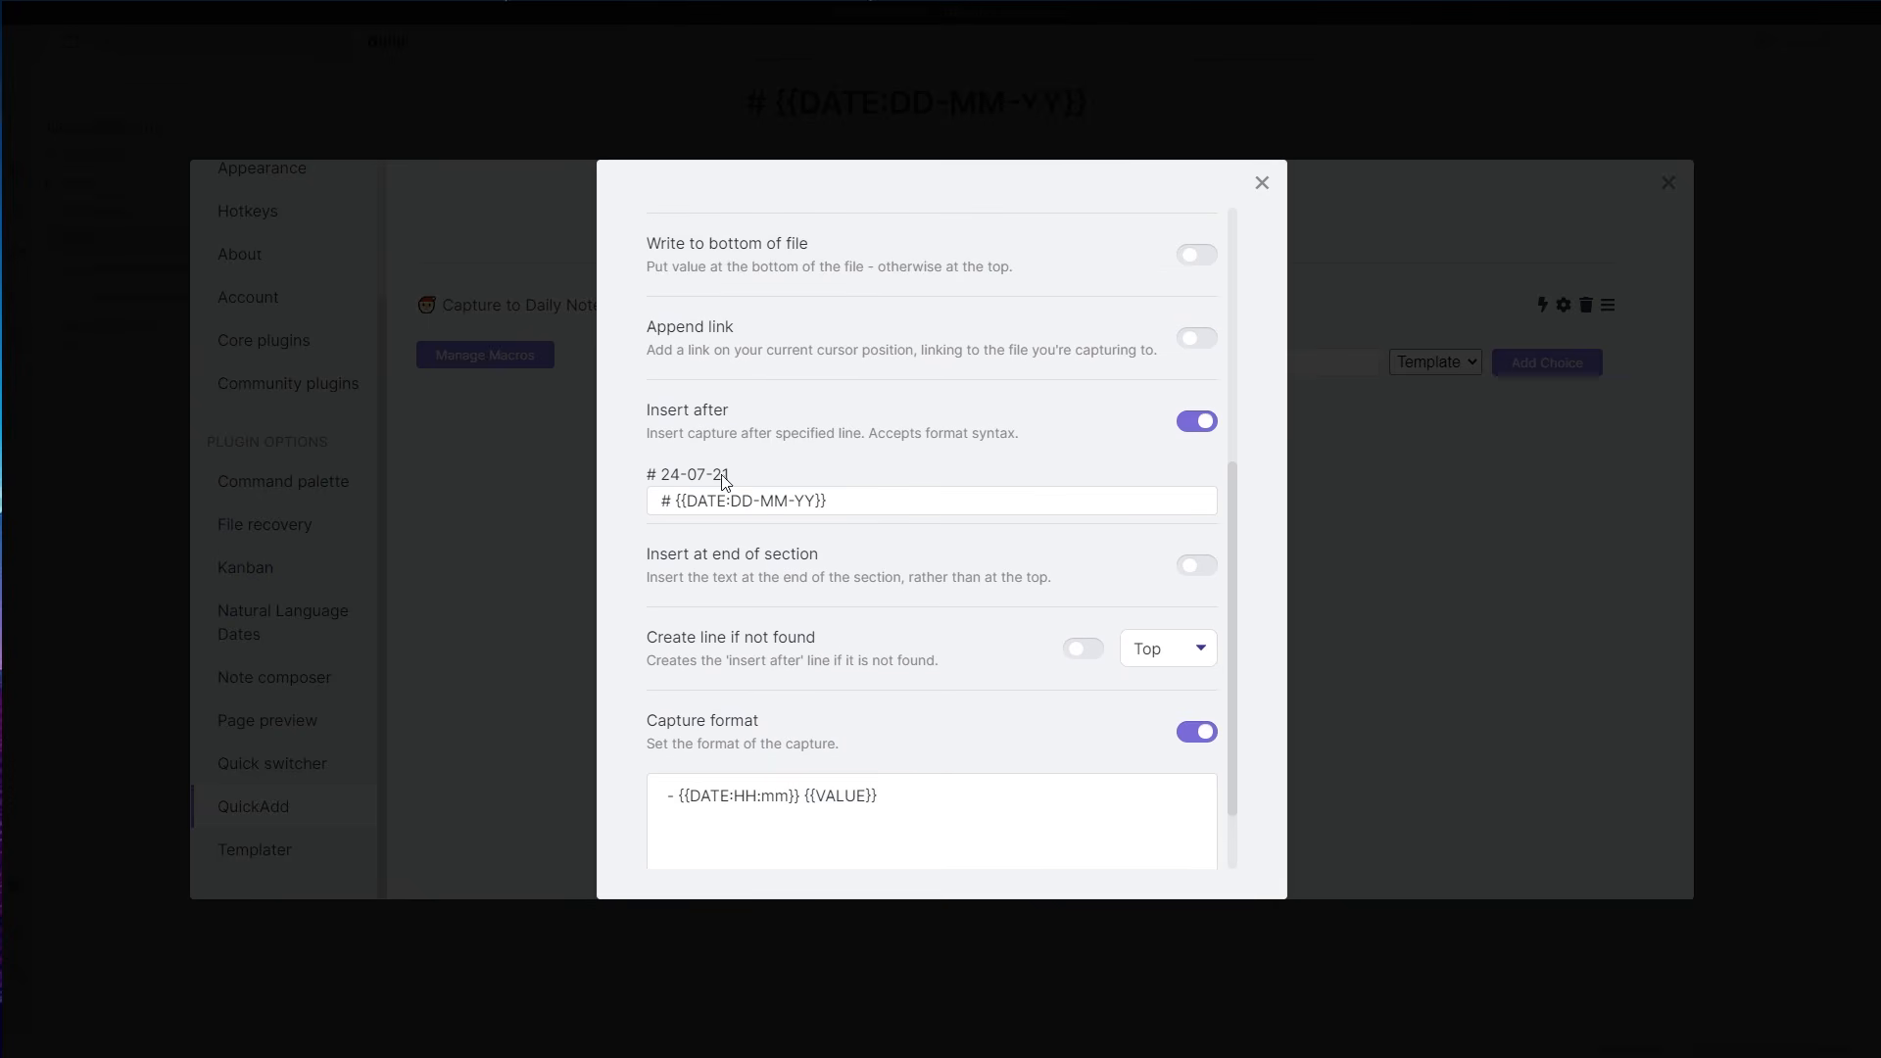
scroll(728, 487, "up", 5)
scroll(948, 443, "down", 6)
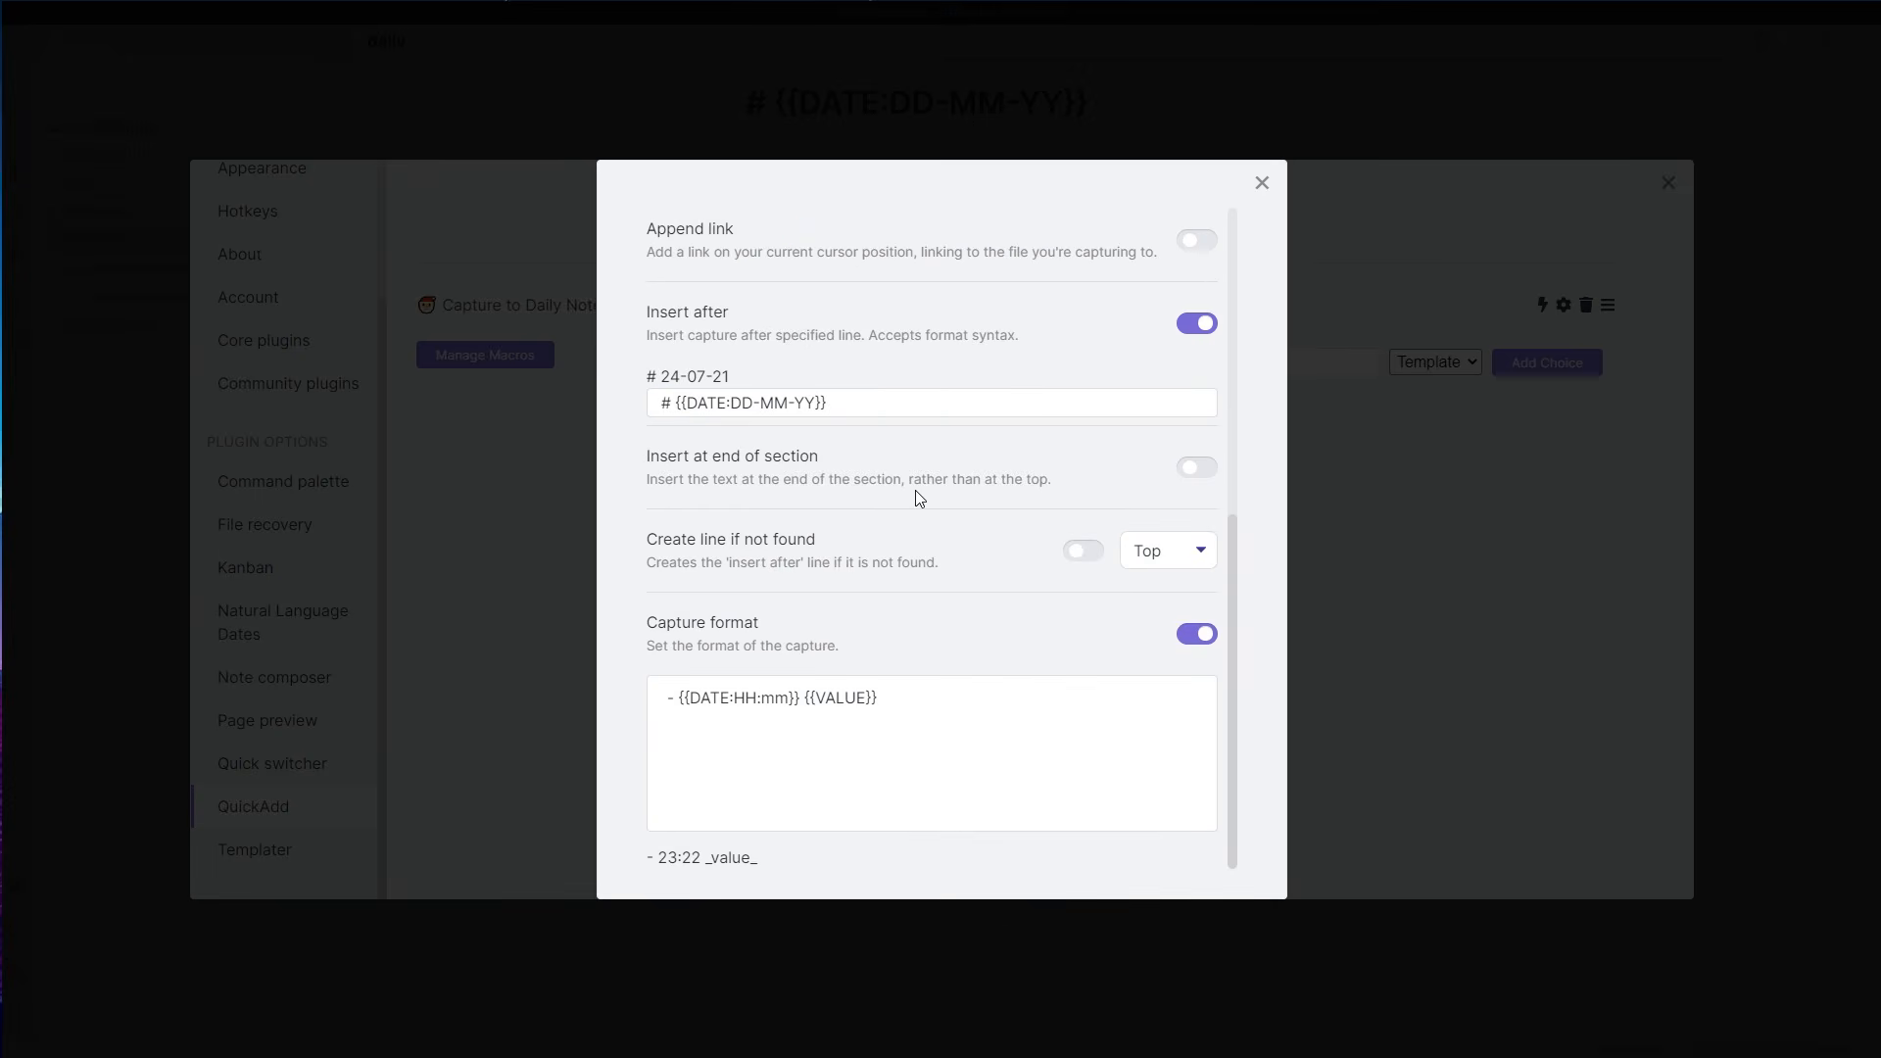
- Leave the settings, close the daily template note, and collapse the Templates folder
left_click(1548, 451)
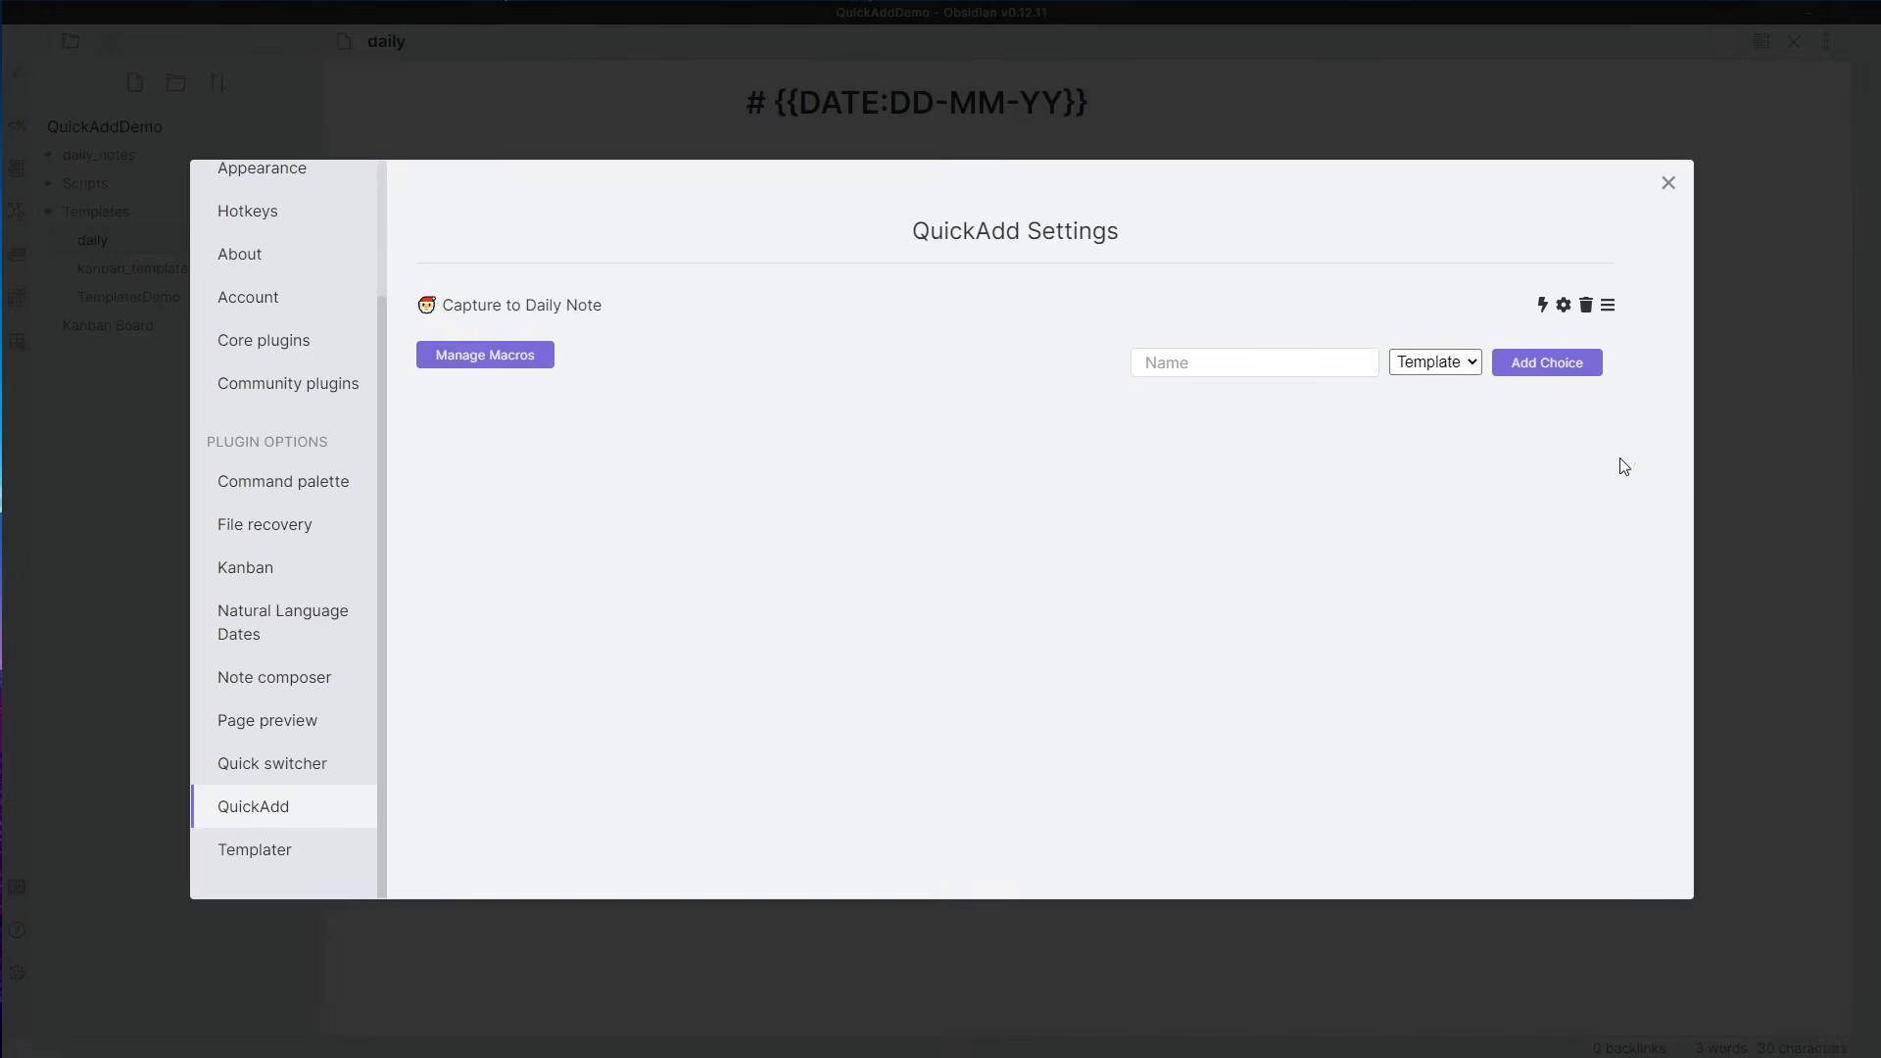
left_click(1766, 439)
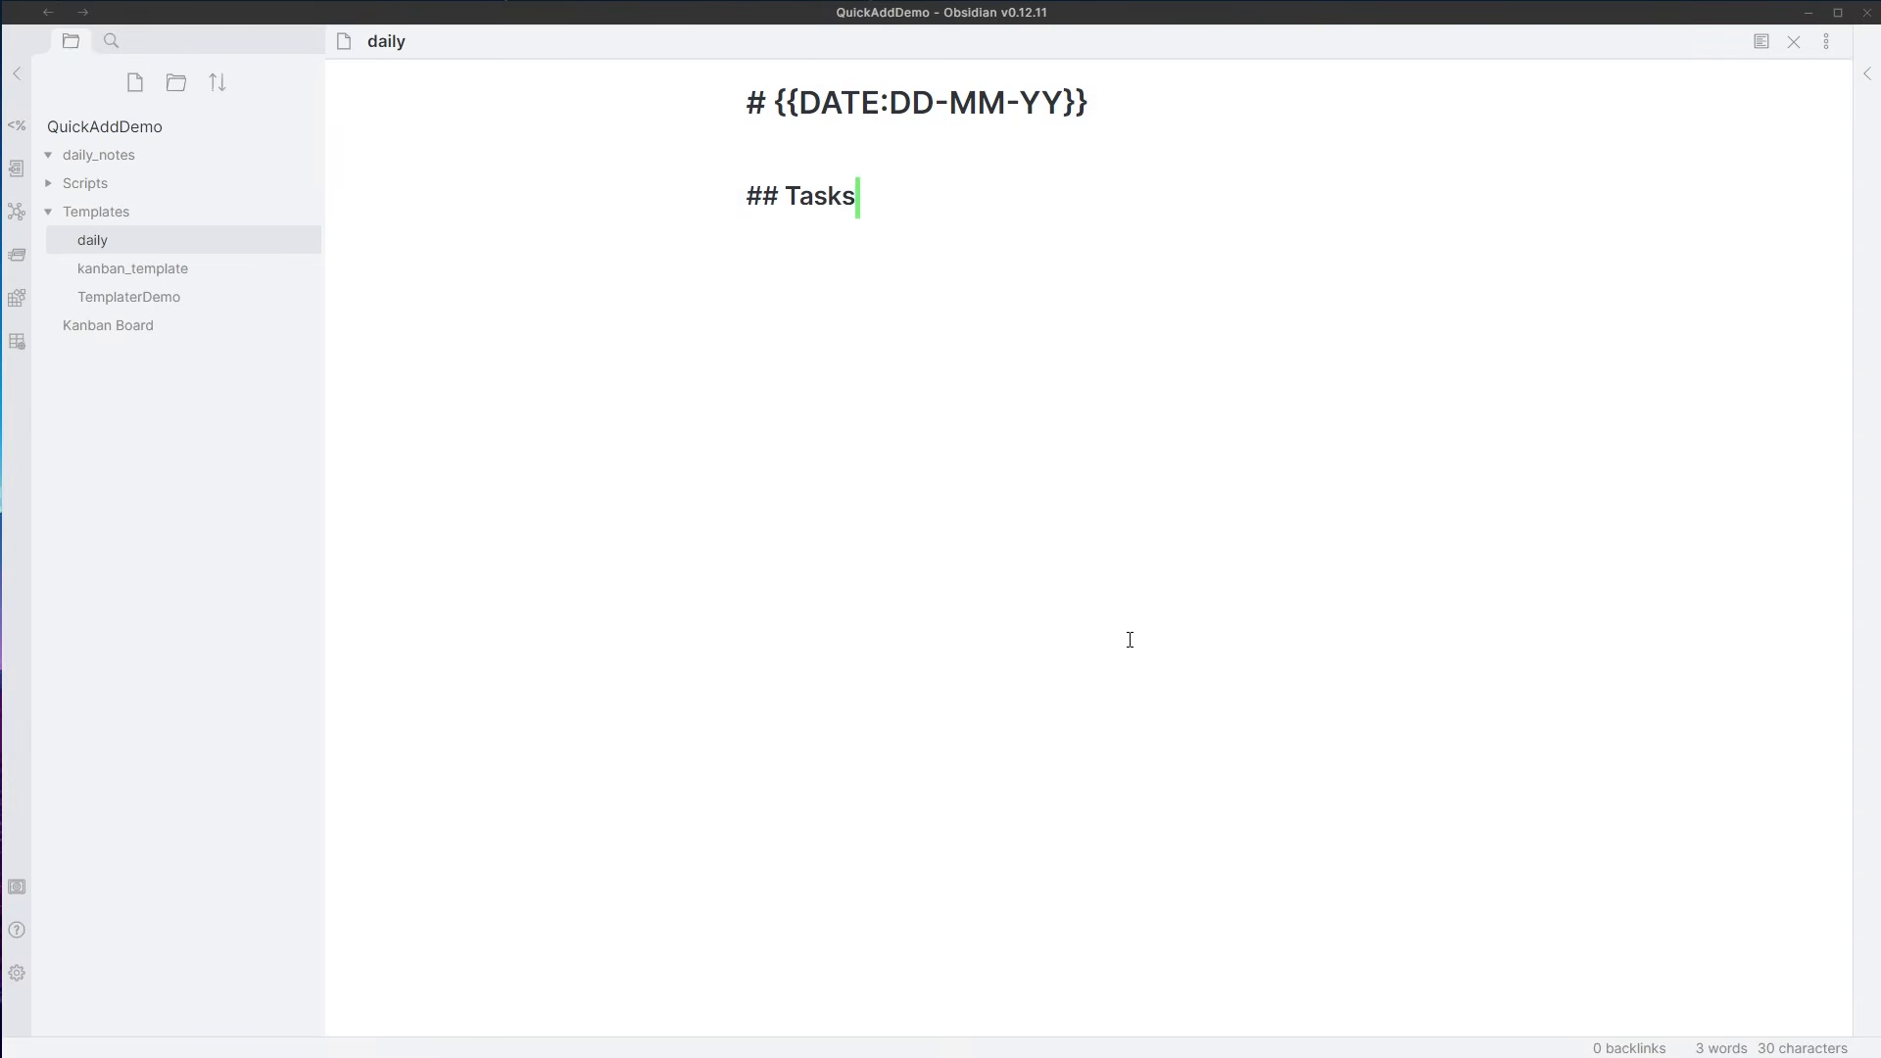
key("ctrl+w")
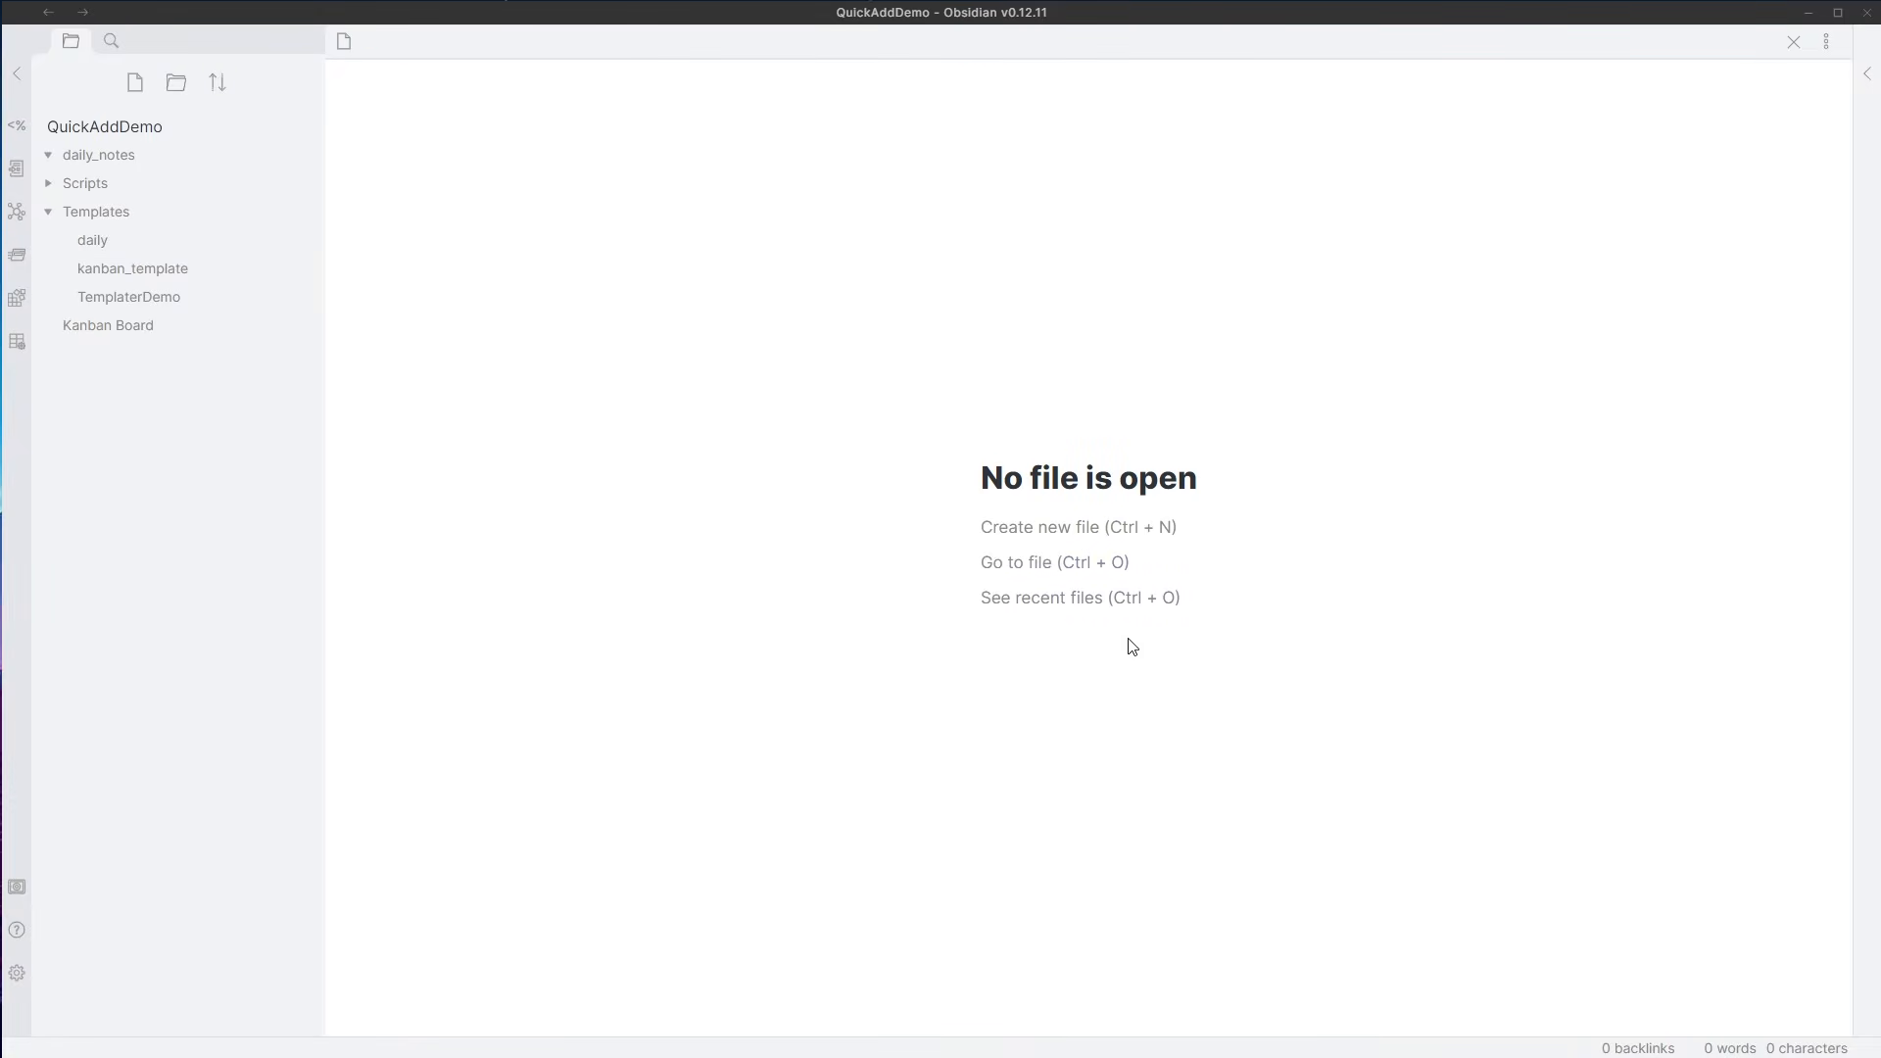
left_click(84, 212)
left_click(128, 155)
left_click(186, 150)
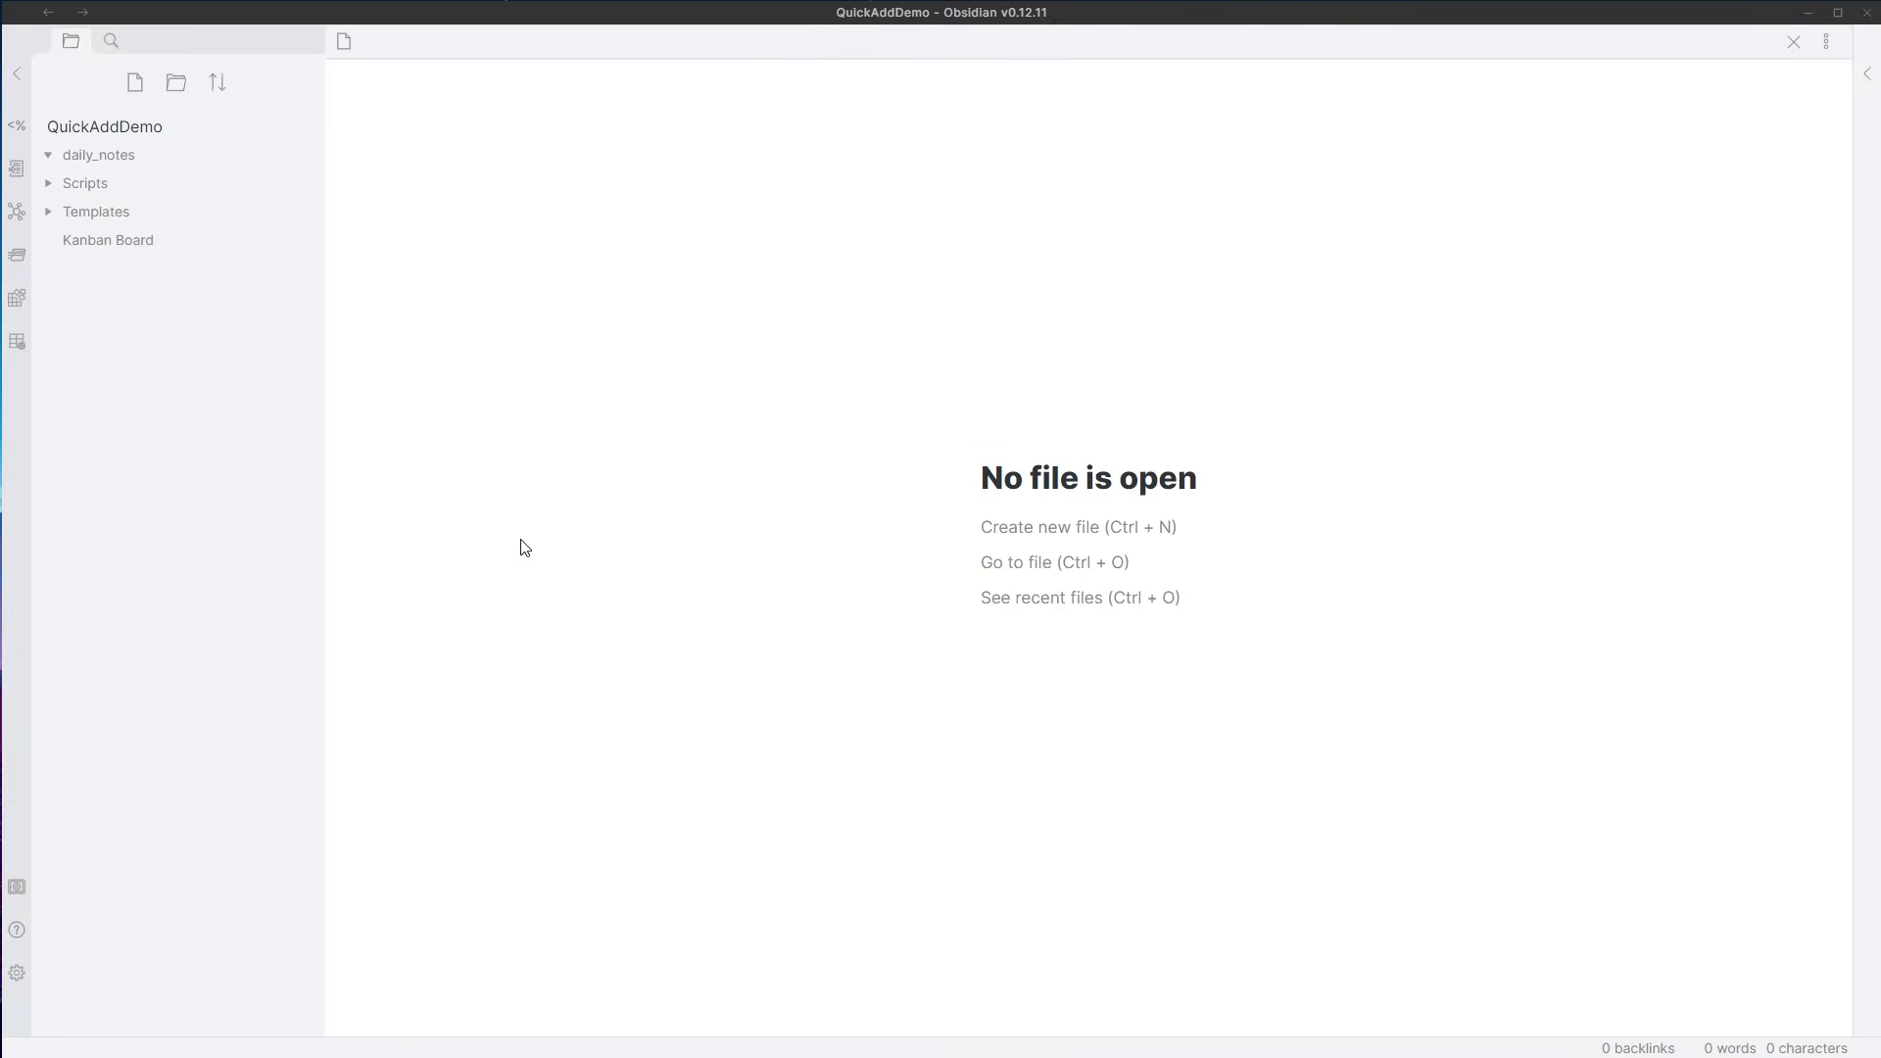
- Run QuickAdd's Capture to Daily Note choice with the entry "Recording" and open the 24-07-21 note in daily_notes
key("ctrl+p")
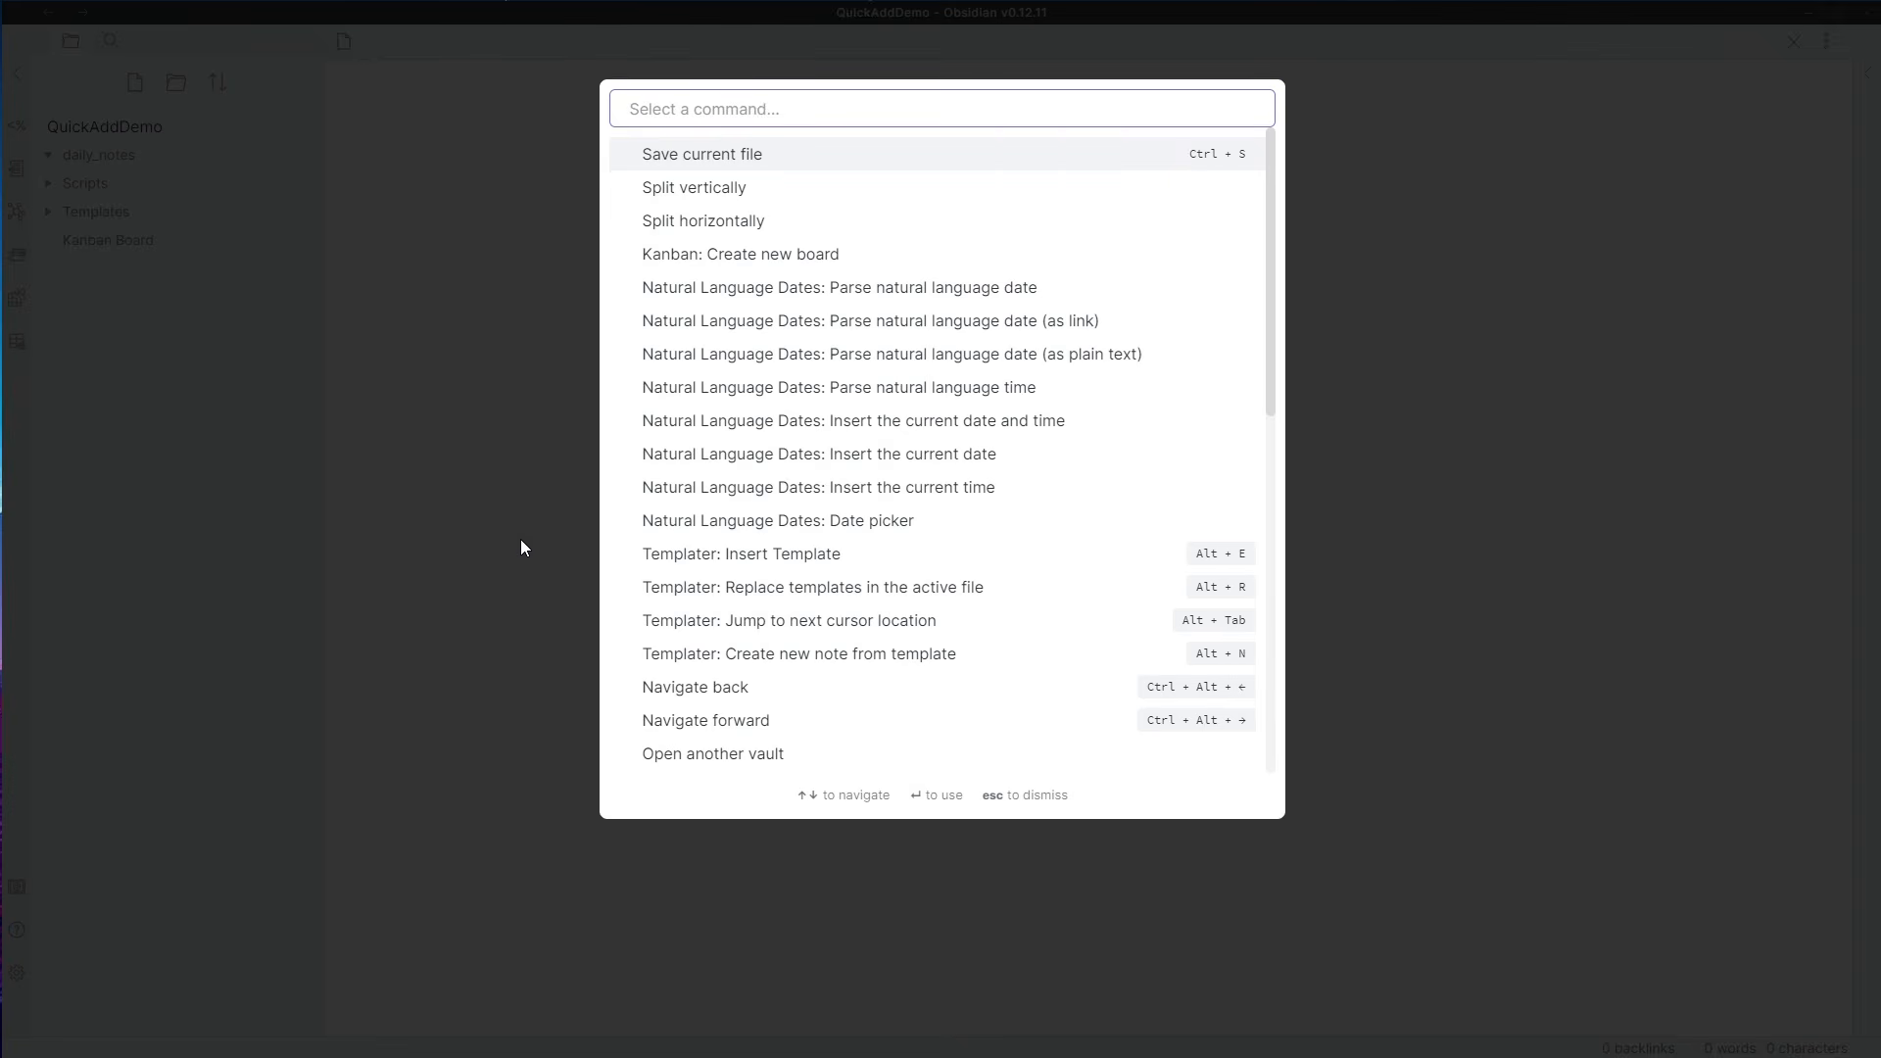
type("quic")
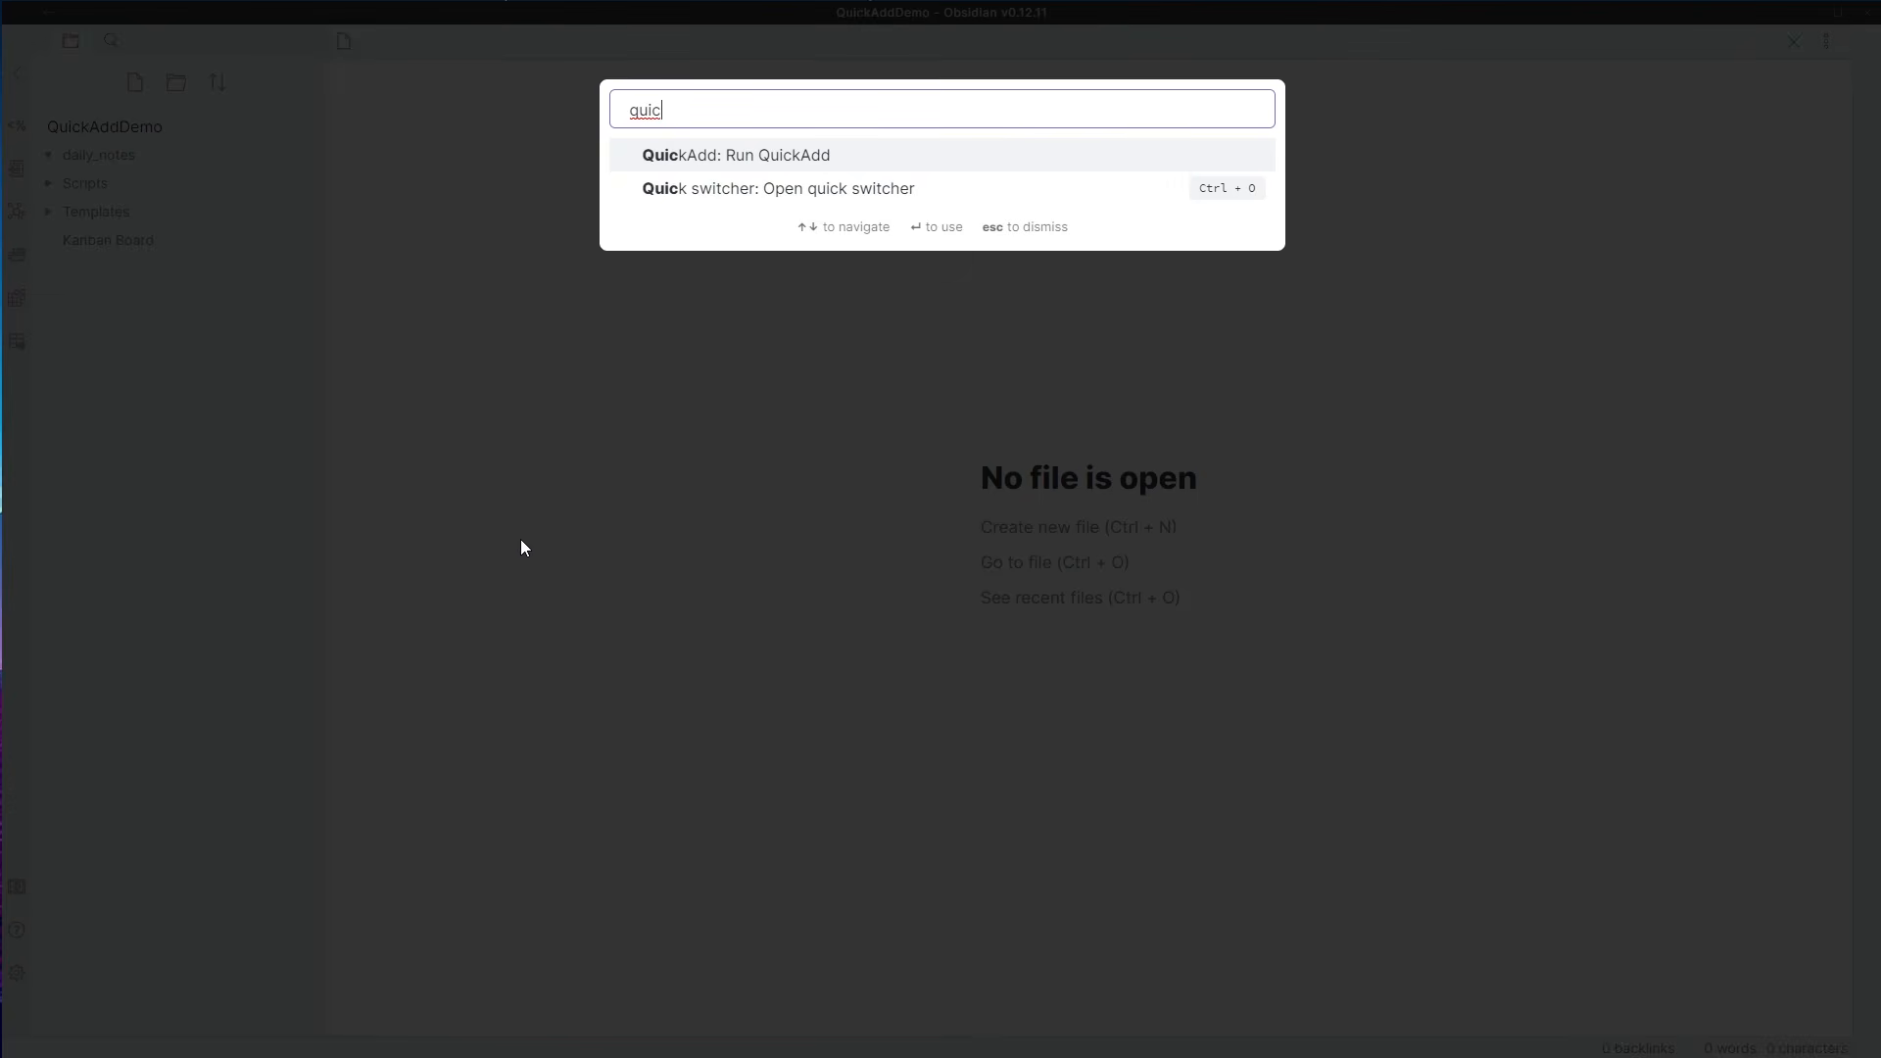
key("Return")
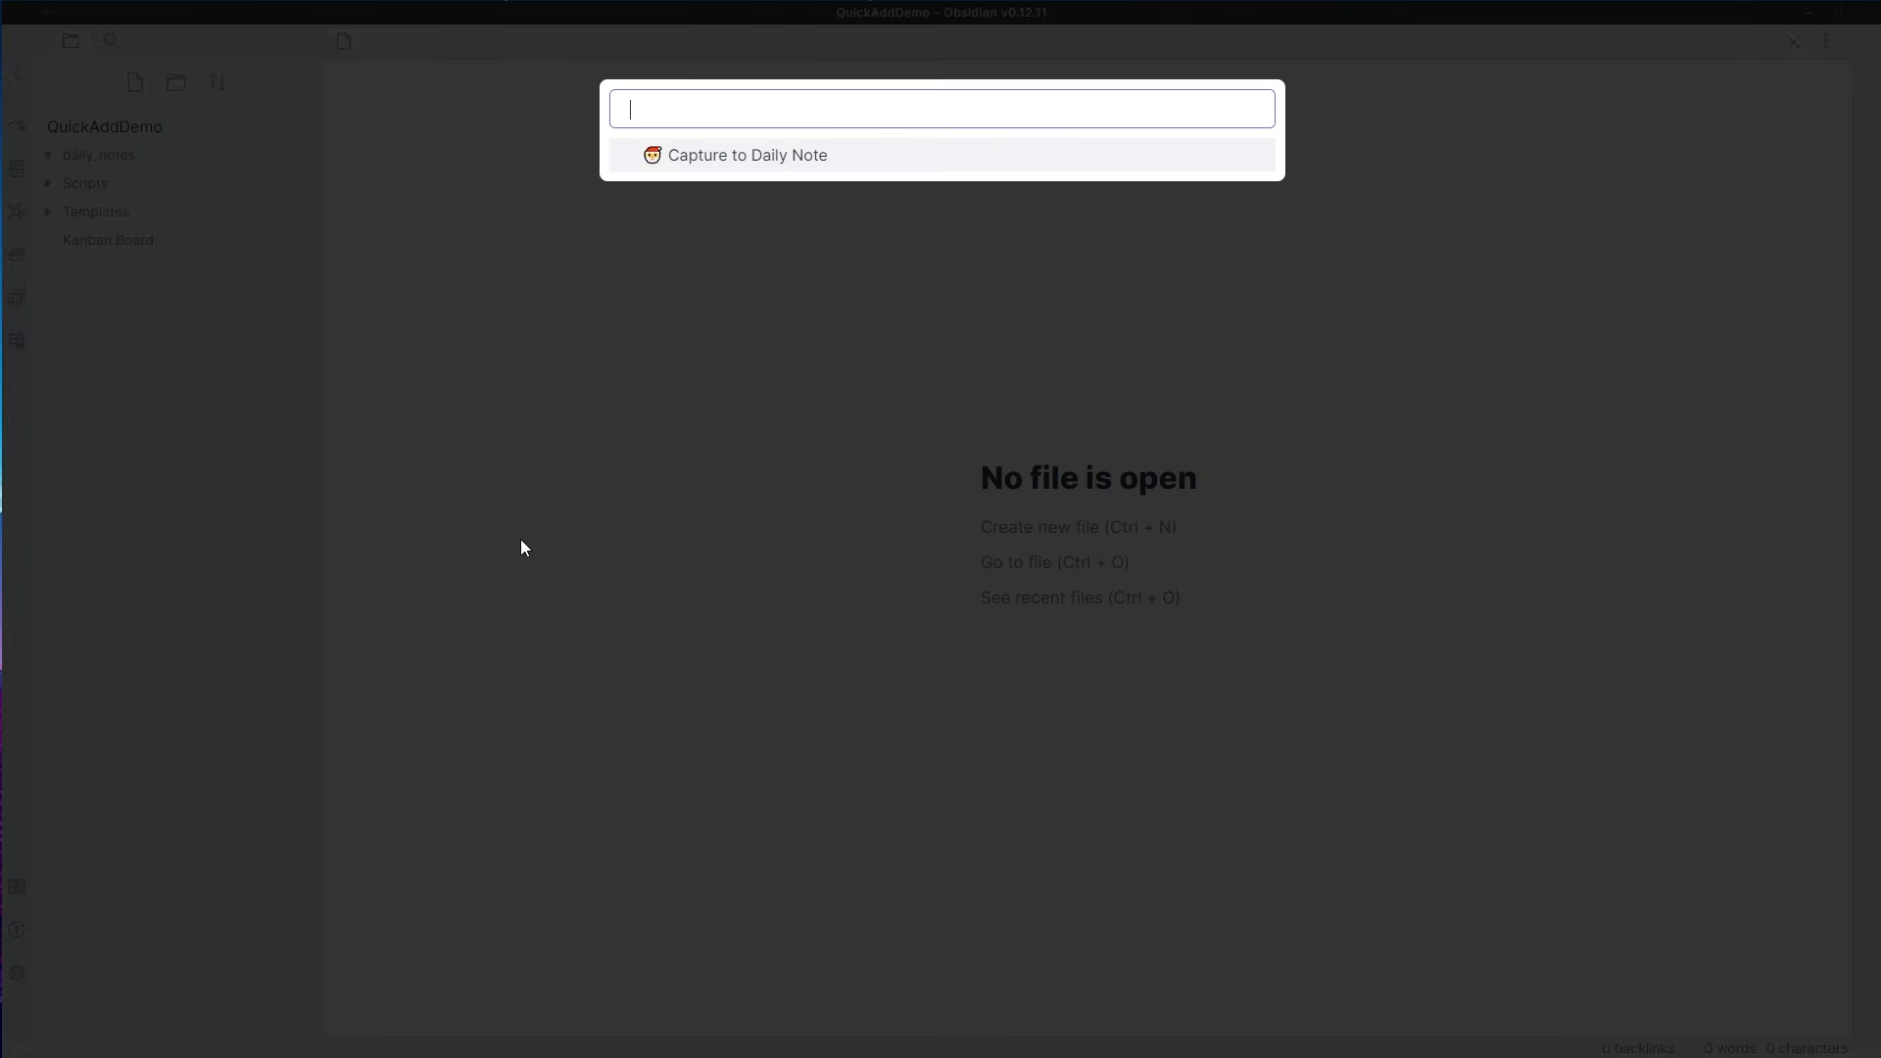
key("Return")
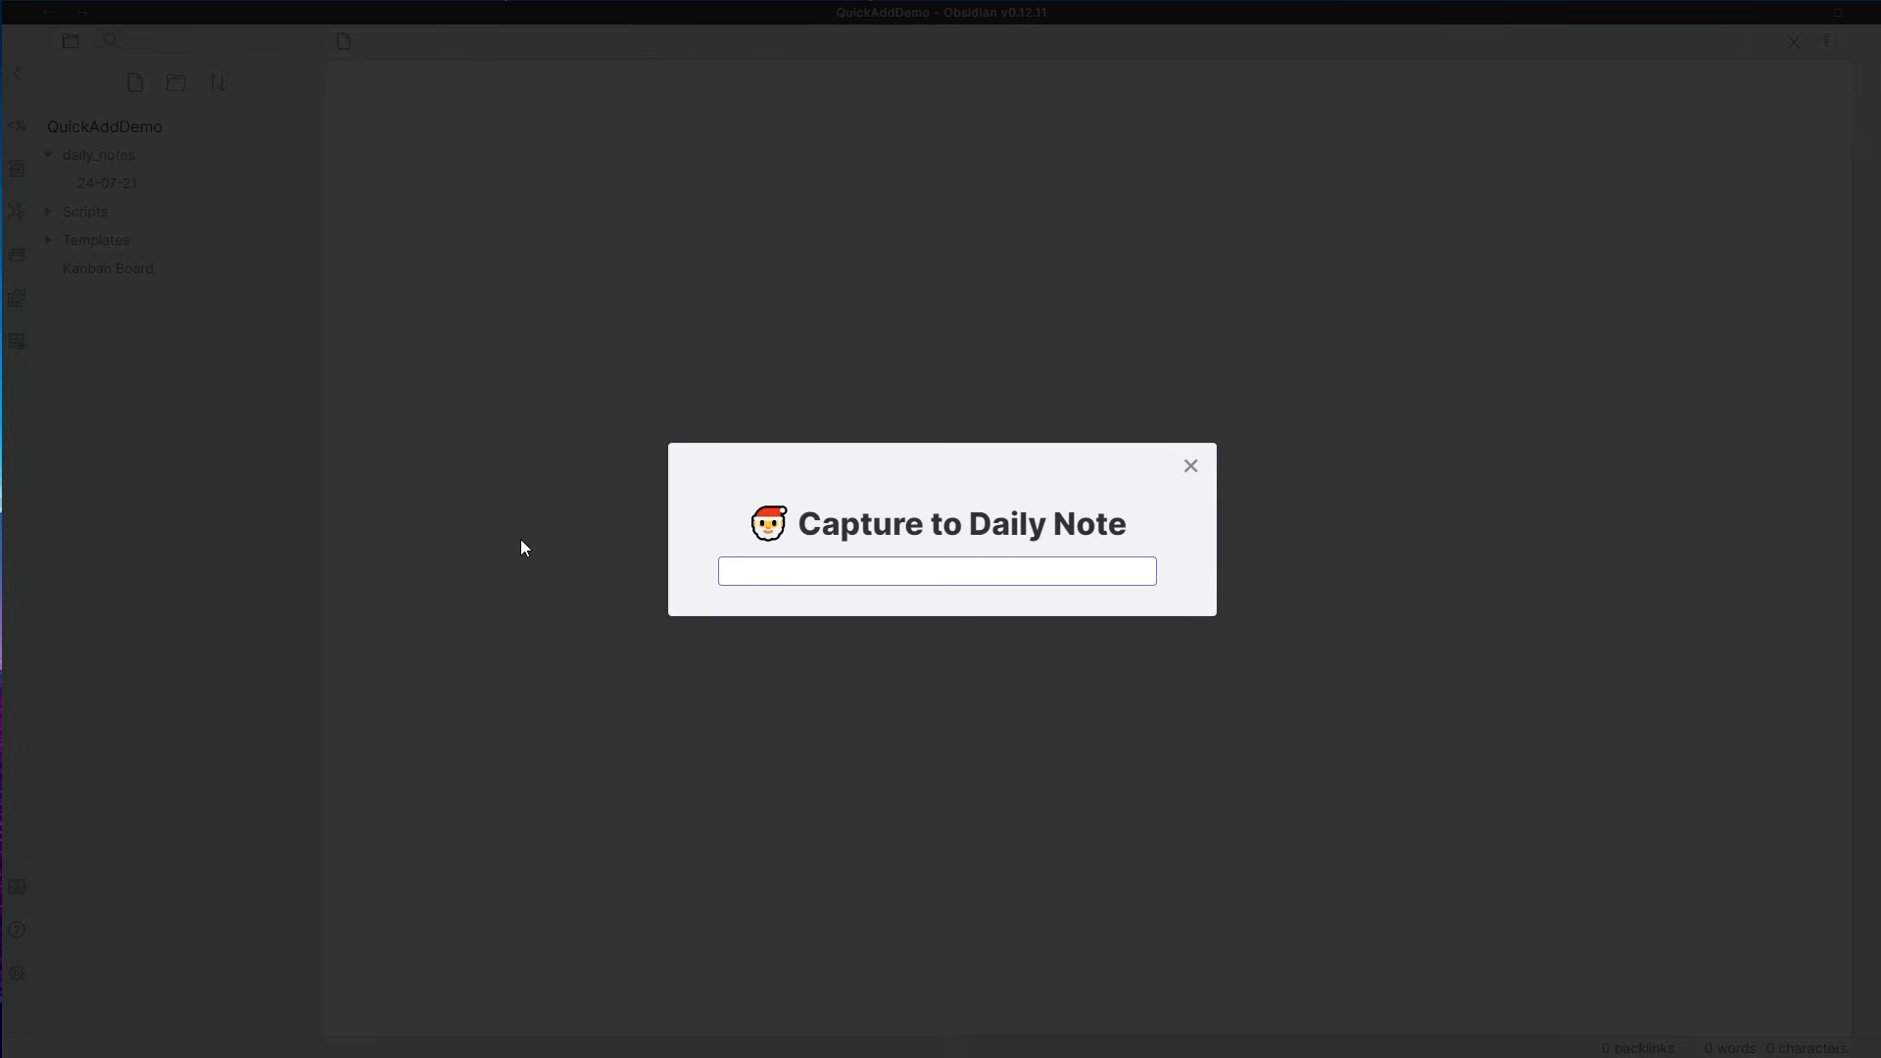
type("Recording")
key("Return")
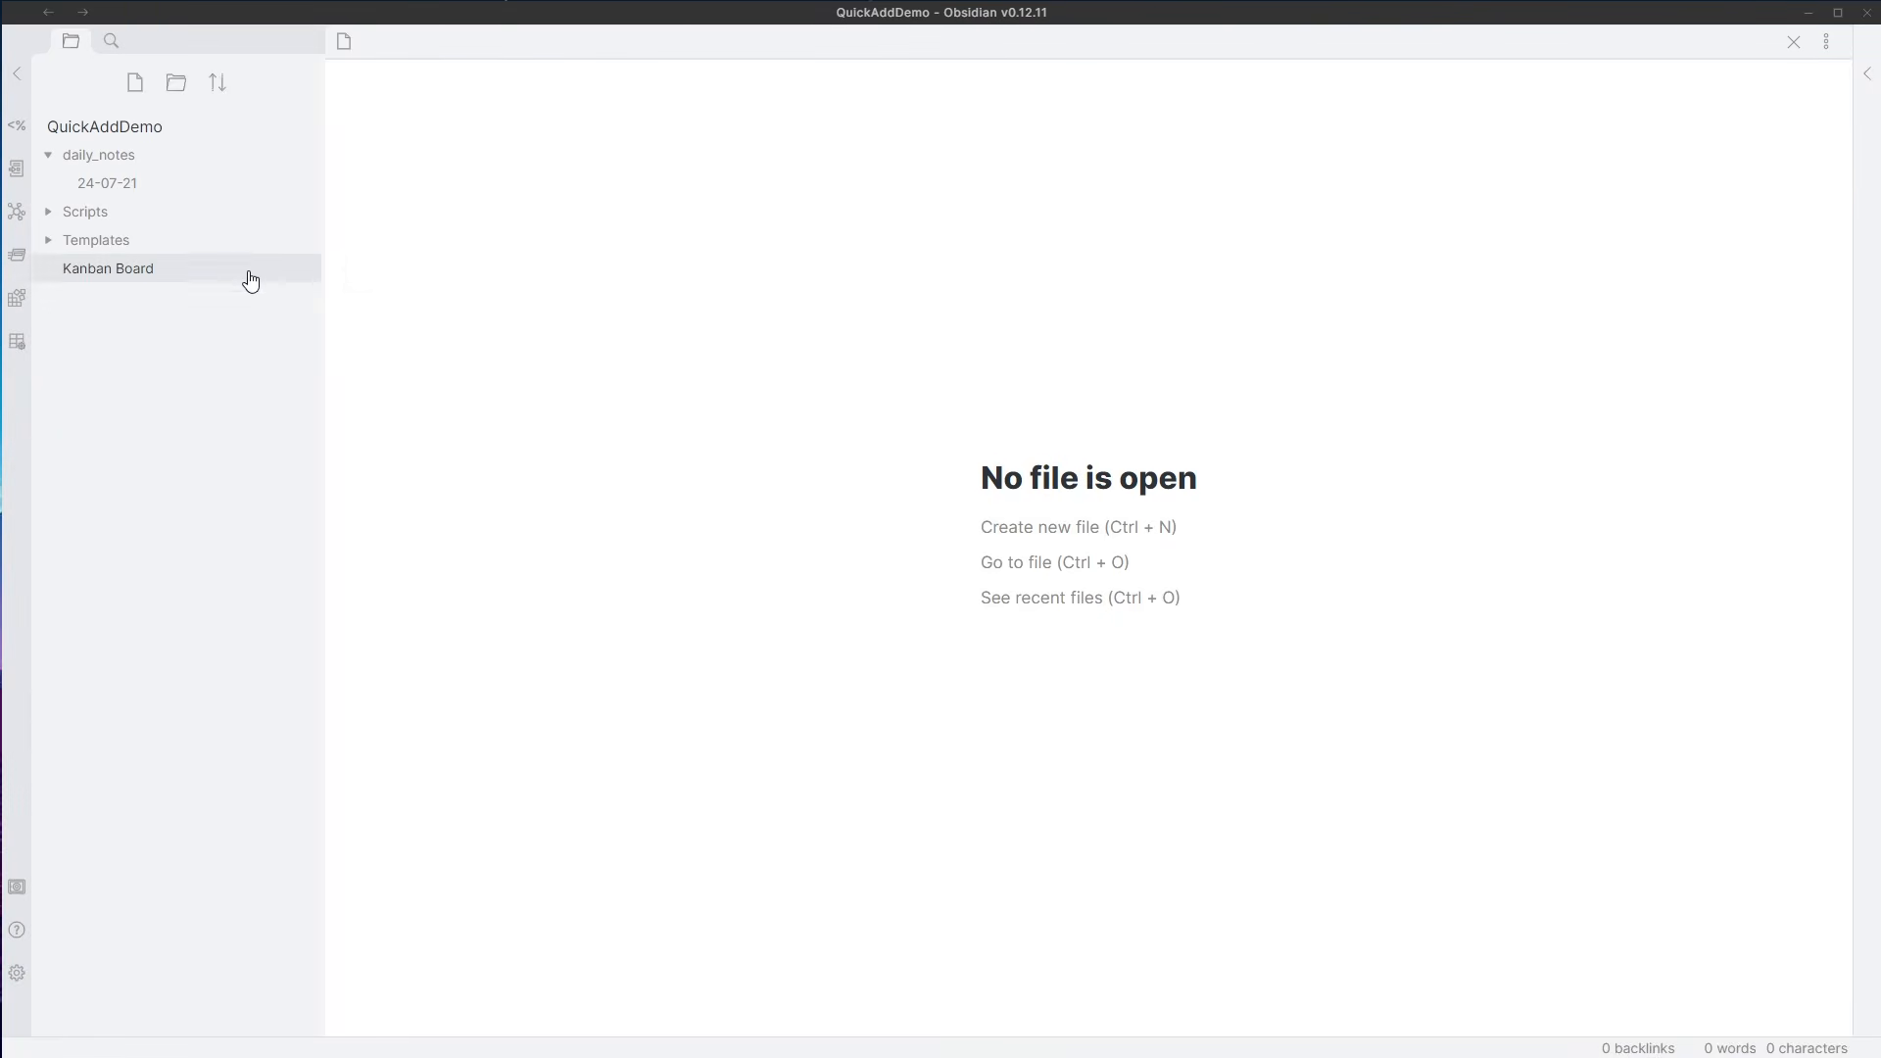
left_click(132, 186)
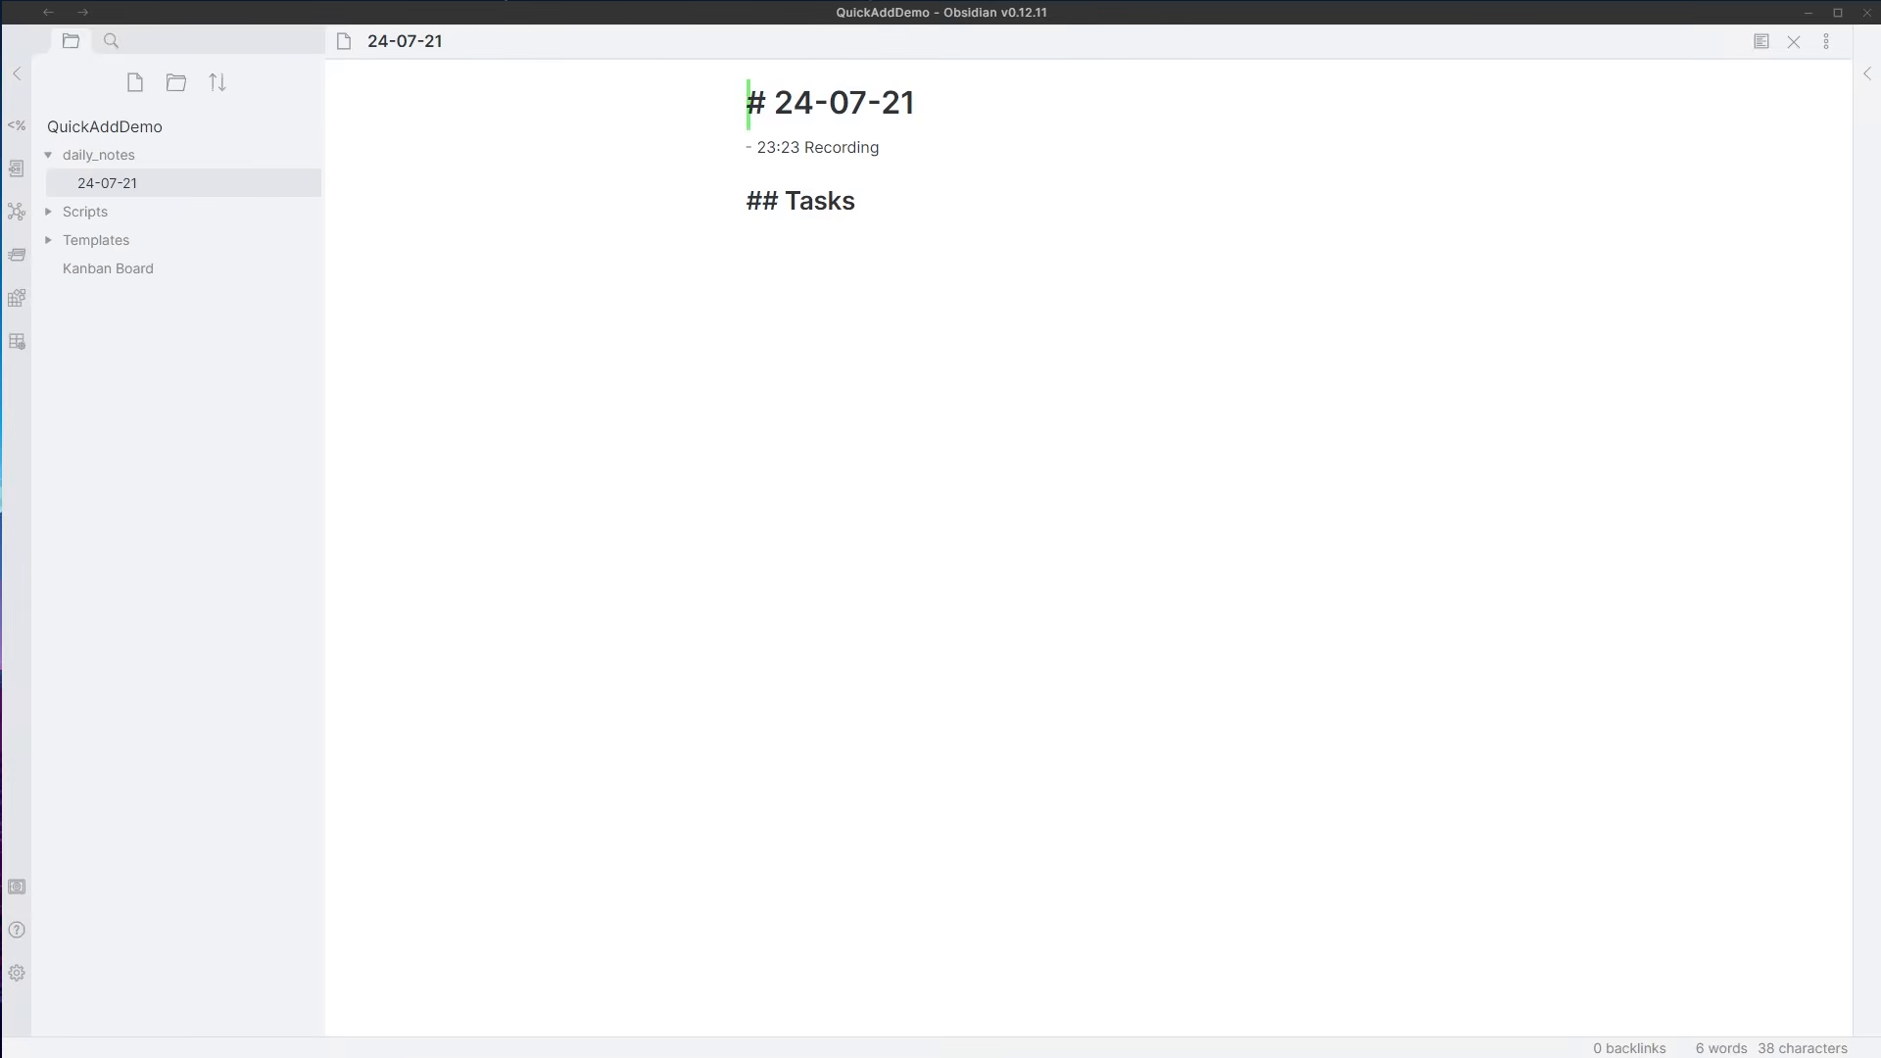
- Open the TemplaterDemo note in the Templates folder and examine its text line and its file name heading
left_click(17, 973)
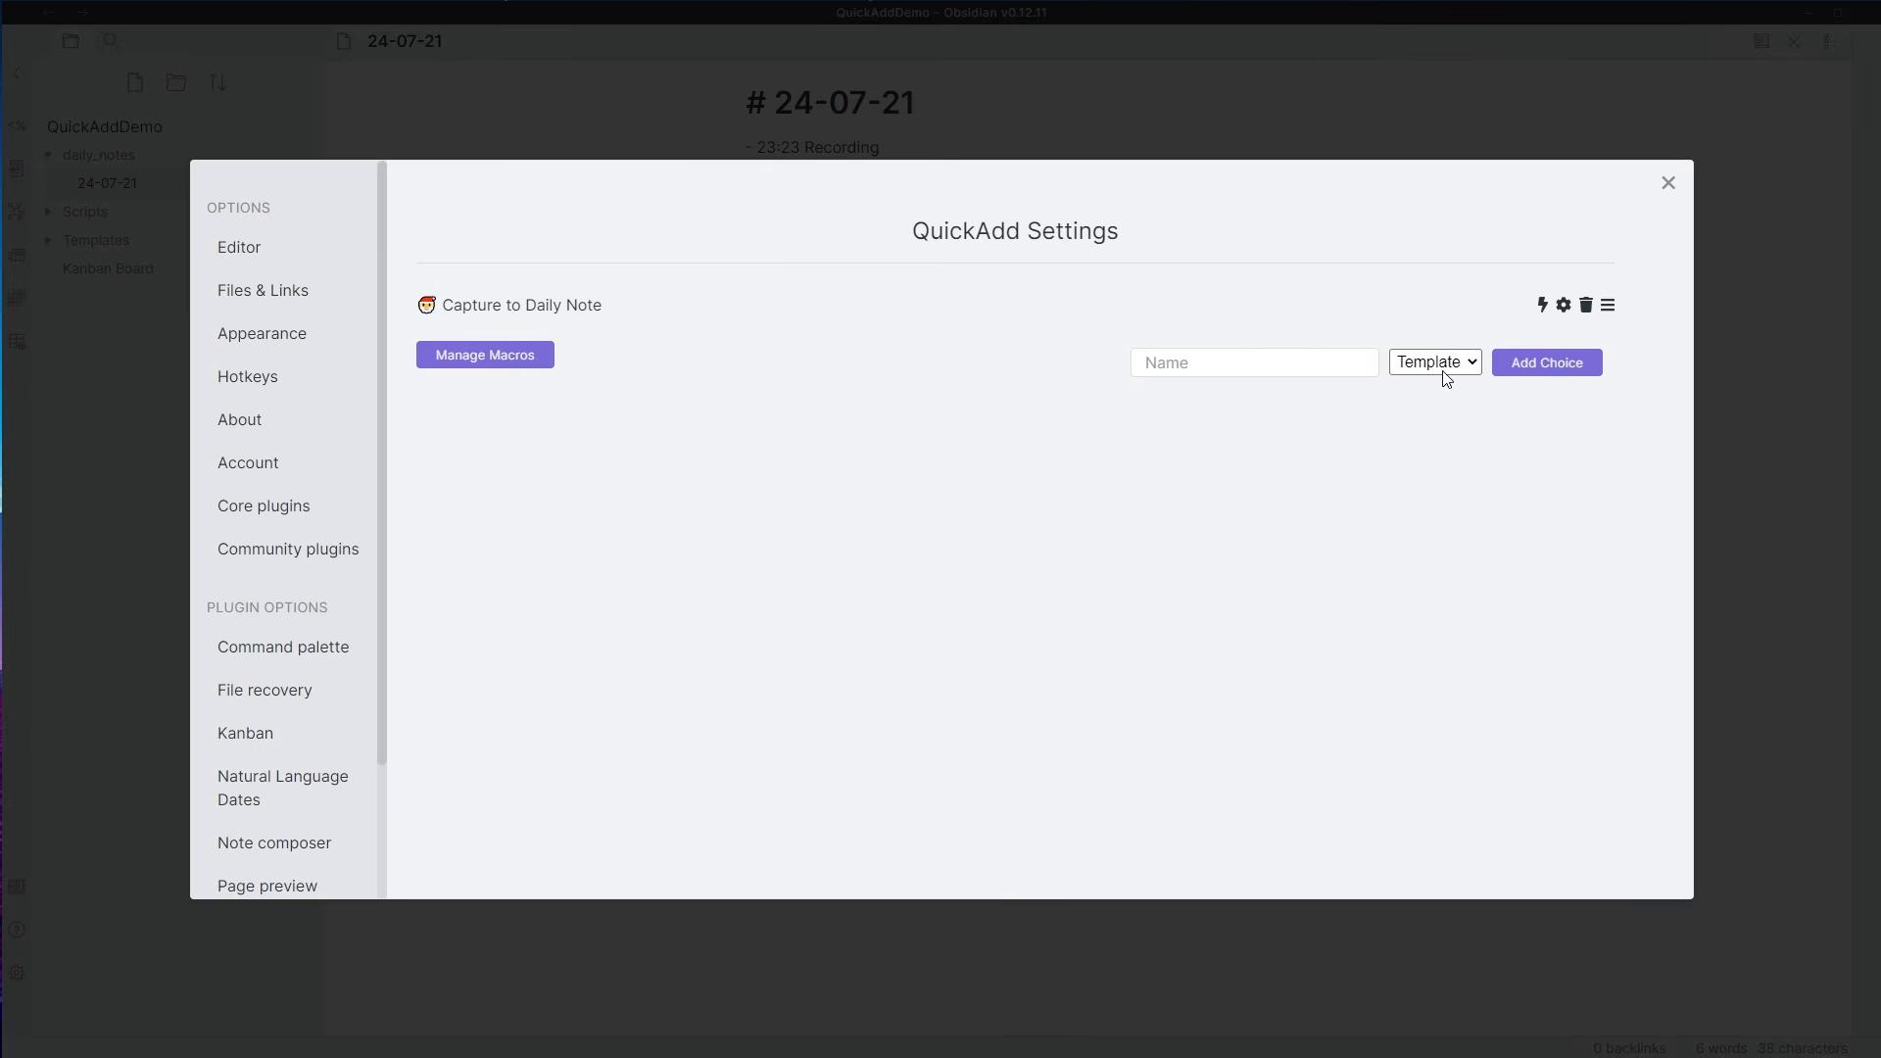
left_click(317, 75)
left_click(98, 154)
left_click(98, 212)
left_click(178, 298)
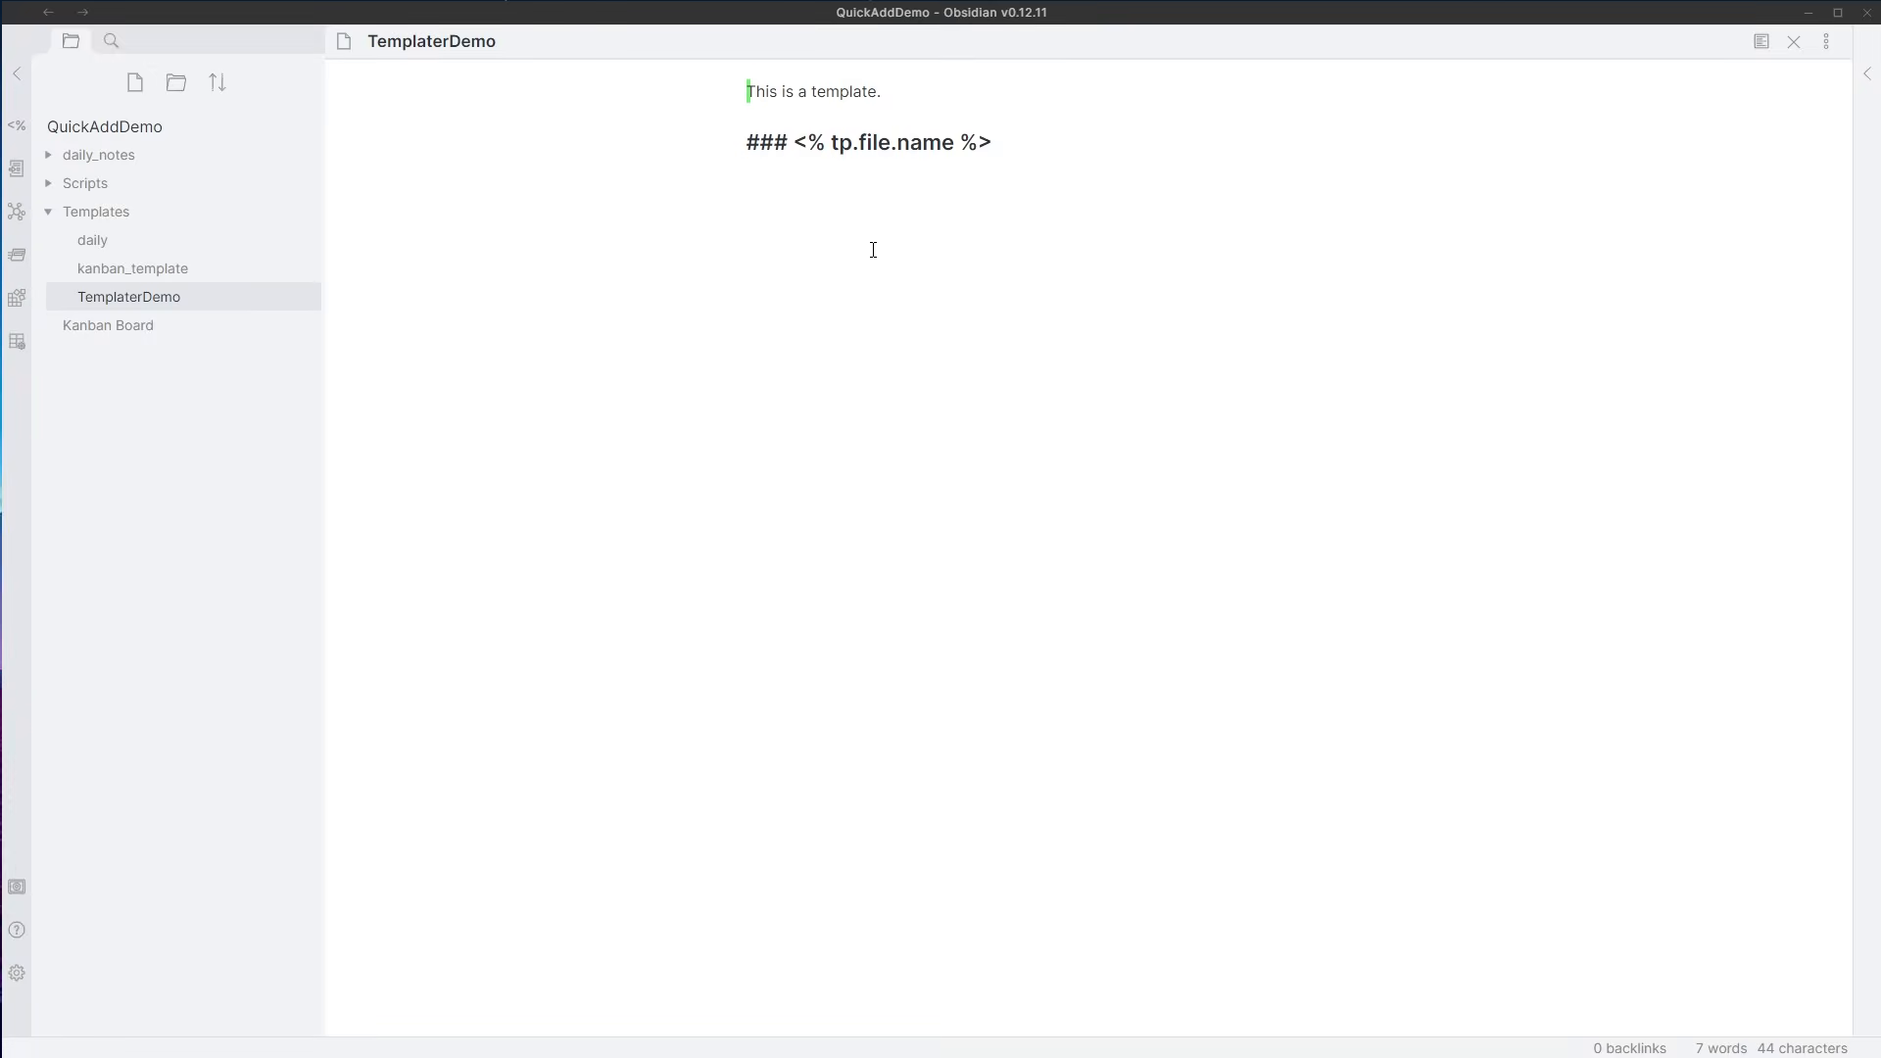
left_click(902, 89)
mouse_move(903, 89)
left_mouse_down()
mouse_move(661, 83)
mouse_move(899, 105)
left_mouse_up()
left_click(883, 358)
left_click(797, 195)
left_click_drag(743, 143, 1116, 209)
left_click(806, 390)
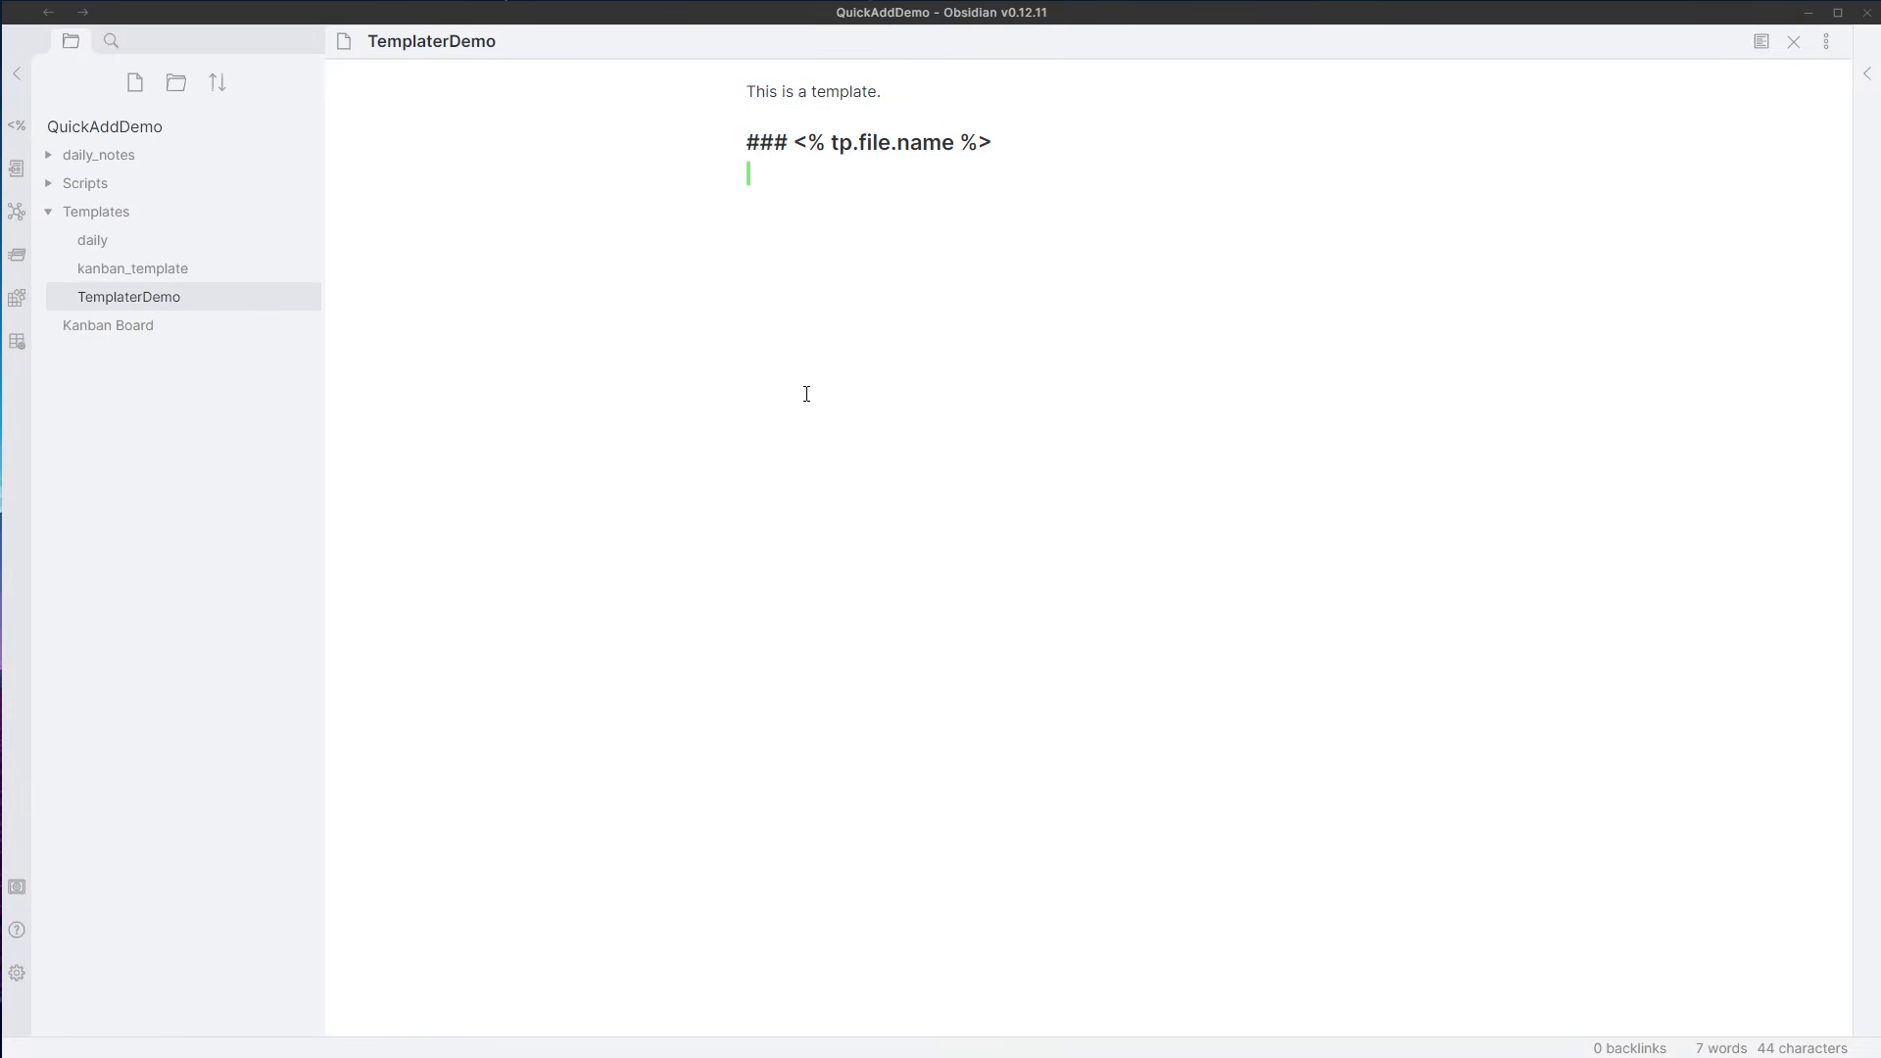
- View the Templater plugin's details among the installed community plugins, then return to the TemplaterDemo note
left_click(19, 977)
left_click(261, 550)
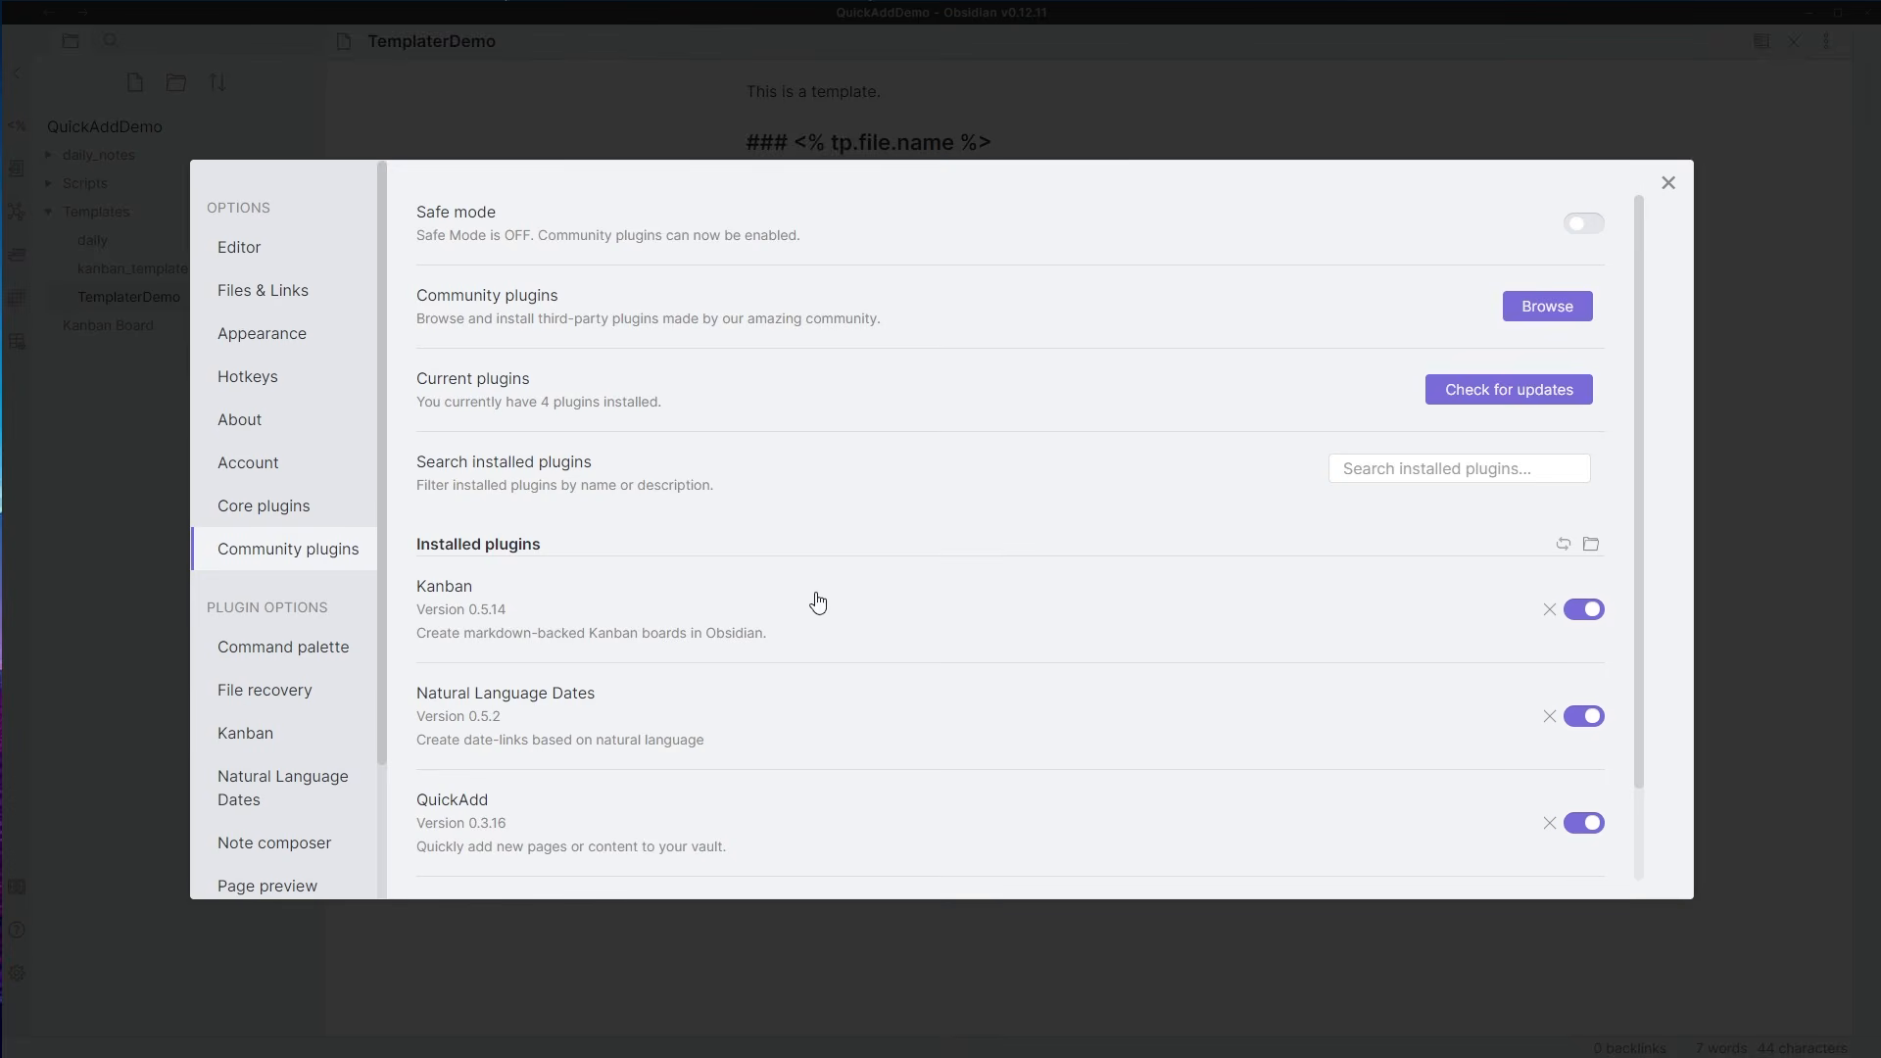
scroll(821, 594, "down", 1)
left_click(534, 823)
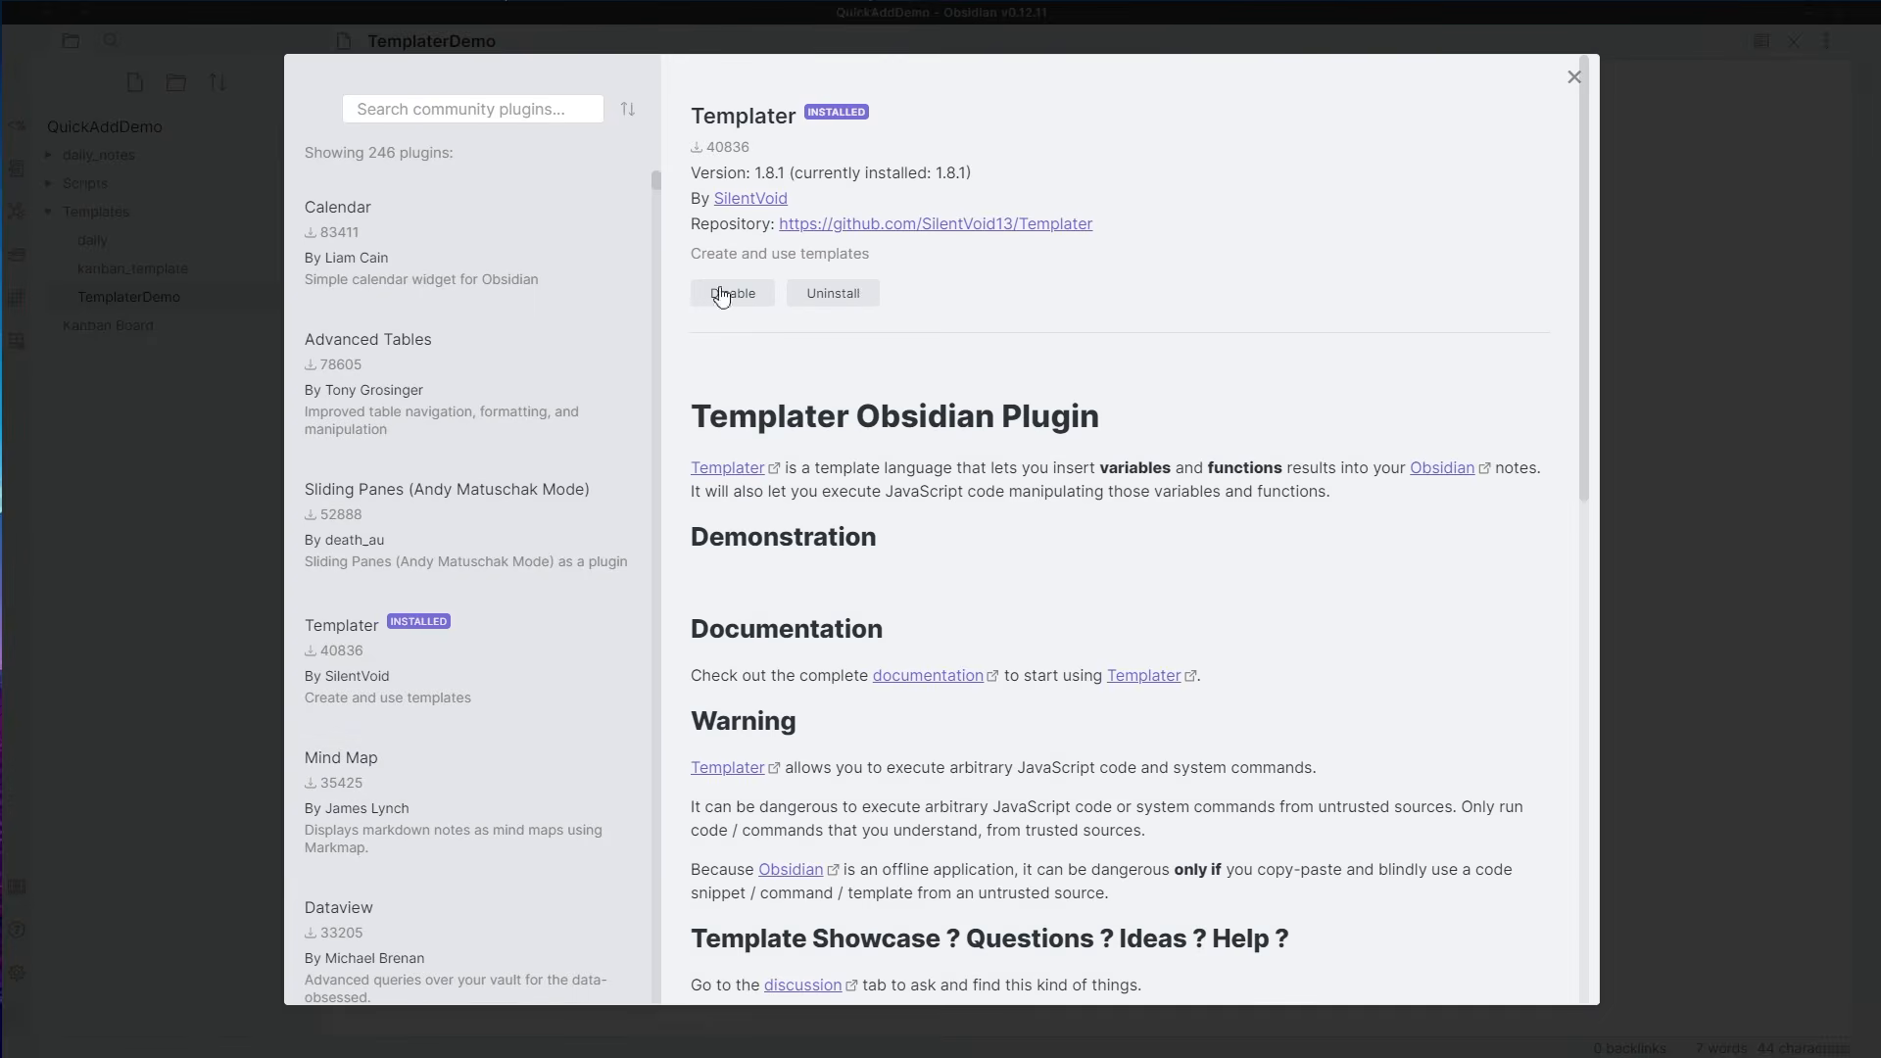
left_click(169, 465)
left_click(153, 525)
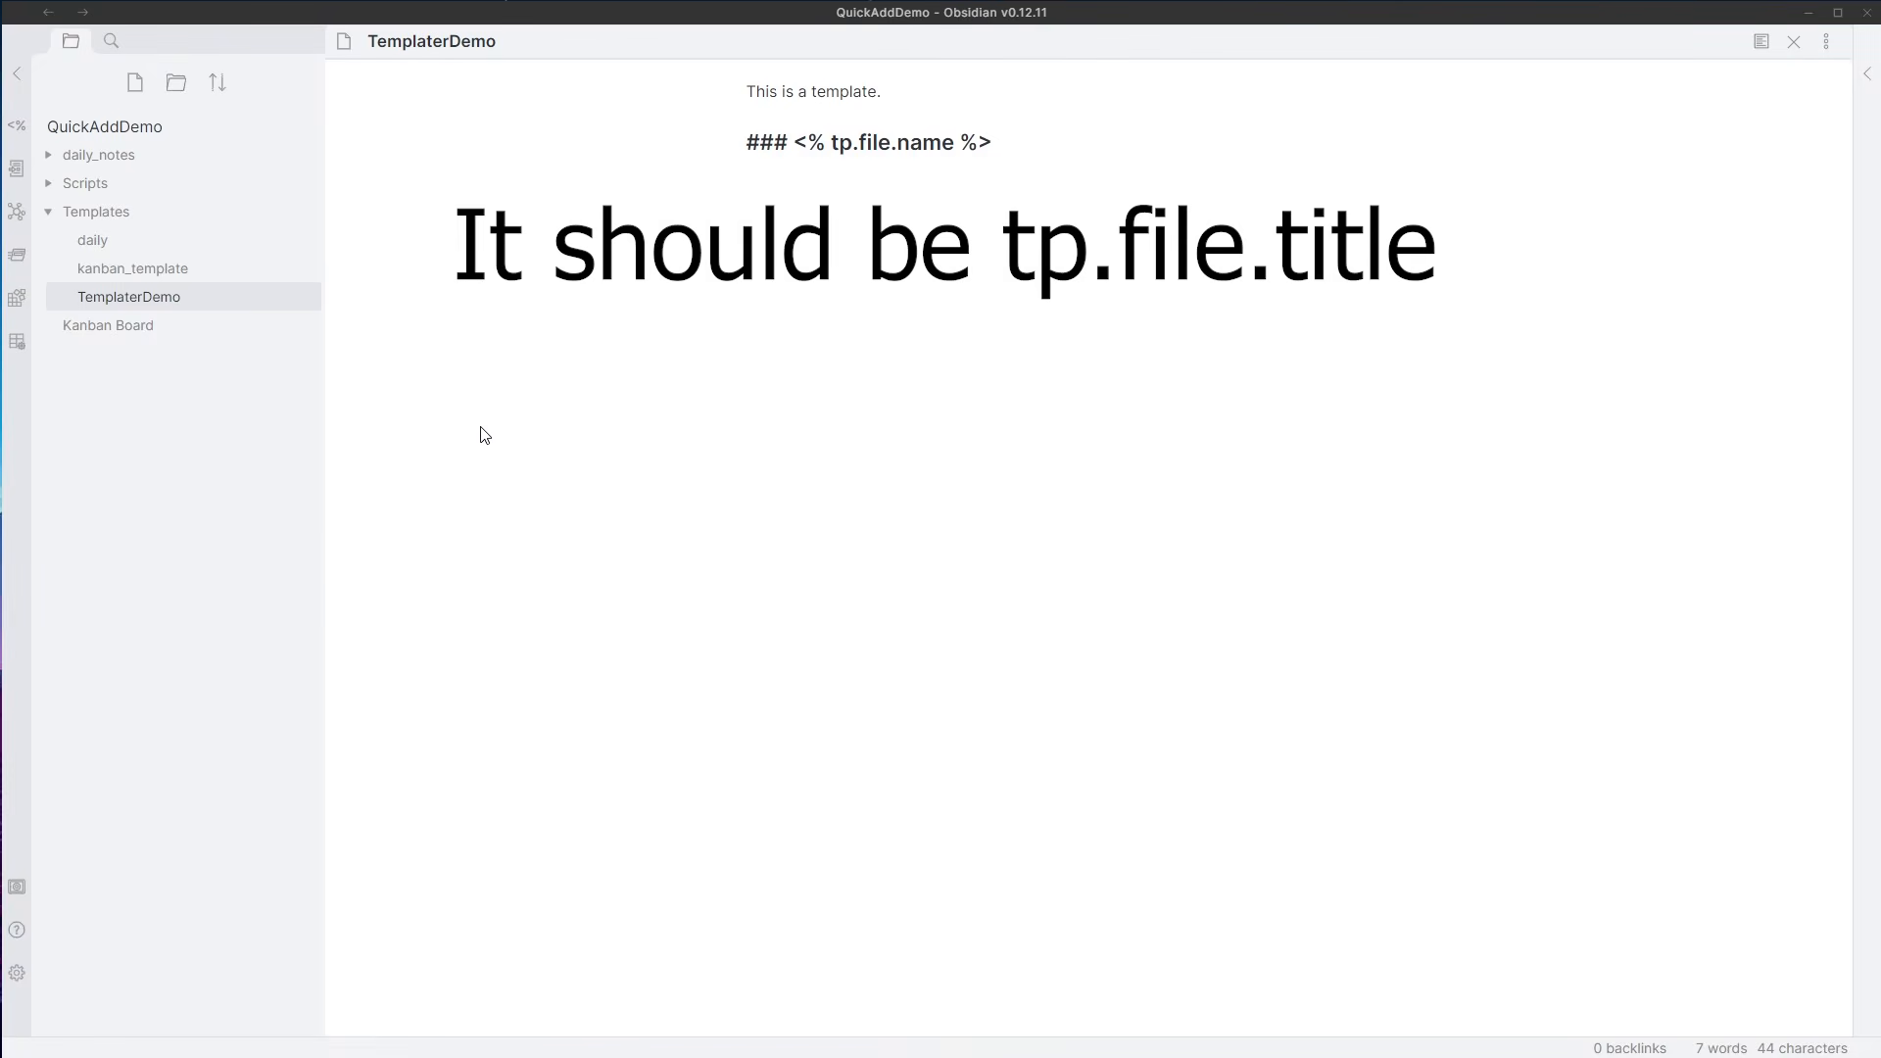
- Add a Template choice named "Create Note" in the QuickAdd settings
left_click(19, 975)
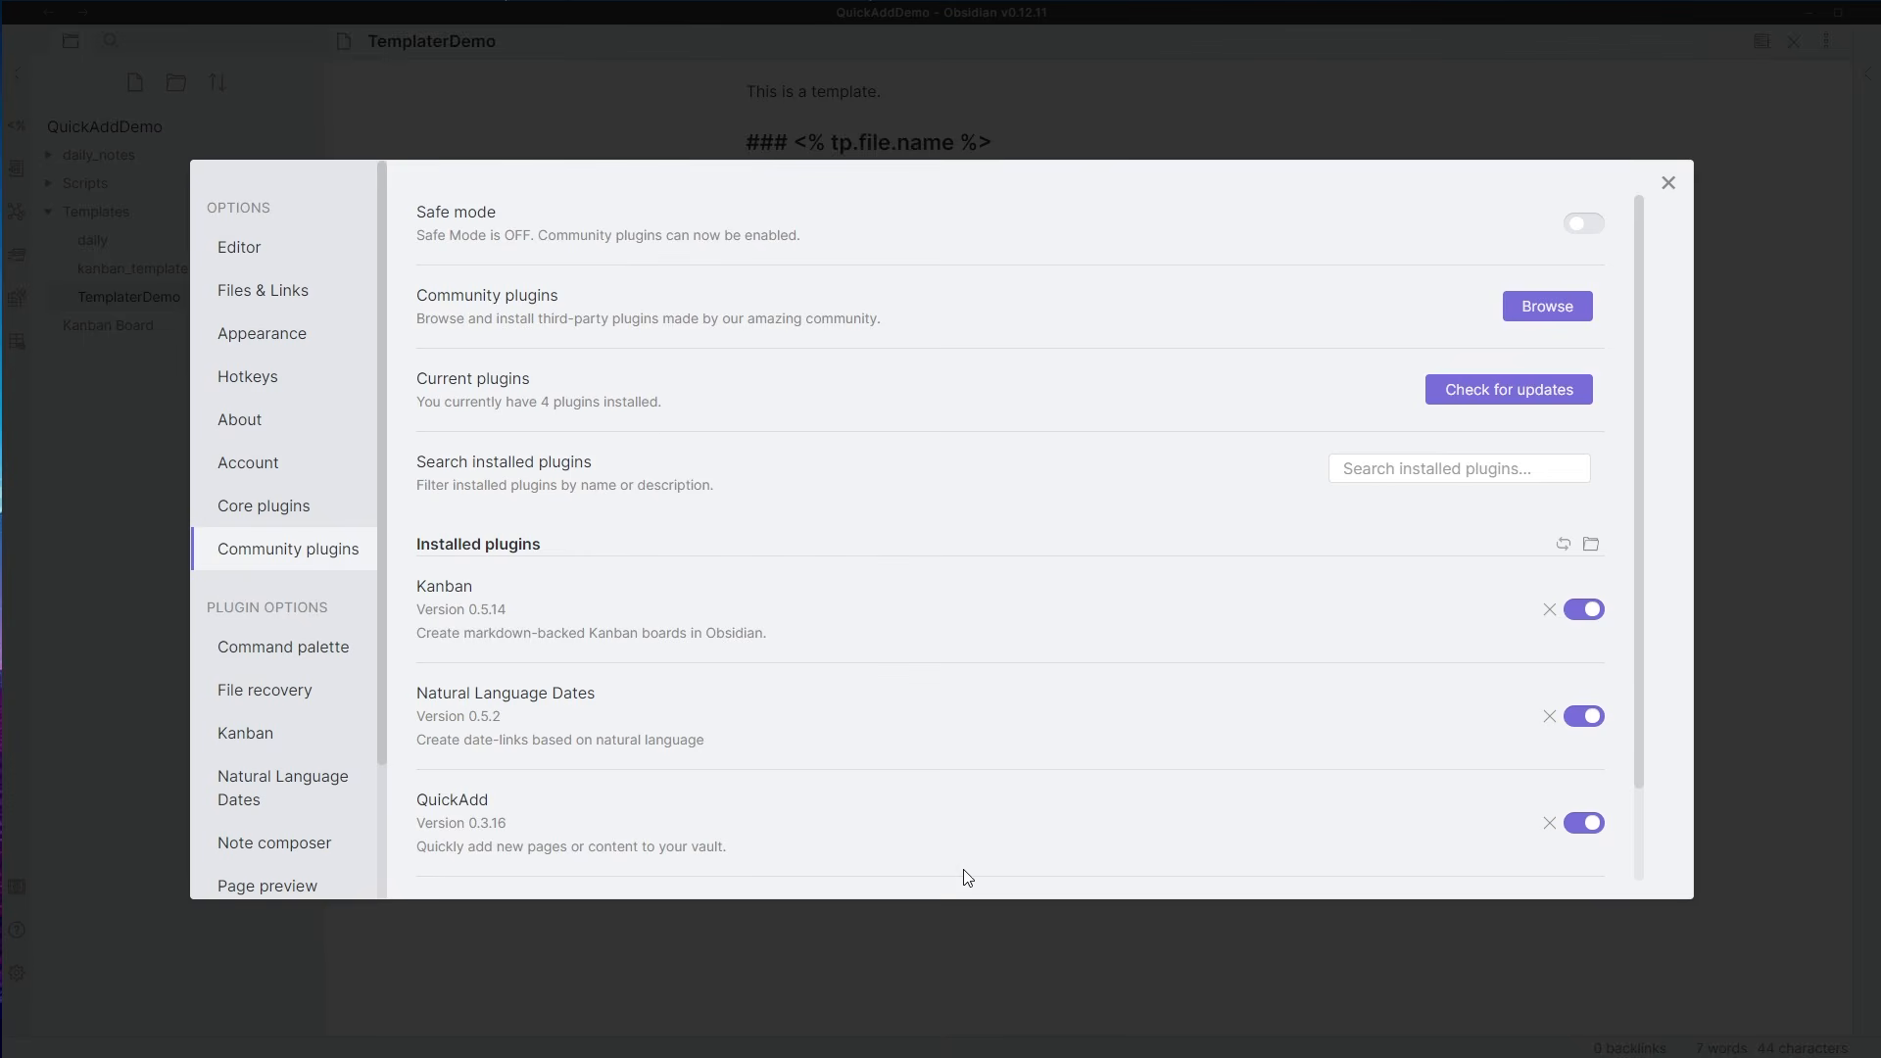
scroll(454, 836, "down", 2)
scroll(305, 814, "down", 2)
left_click(304, 814)
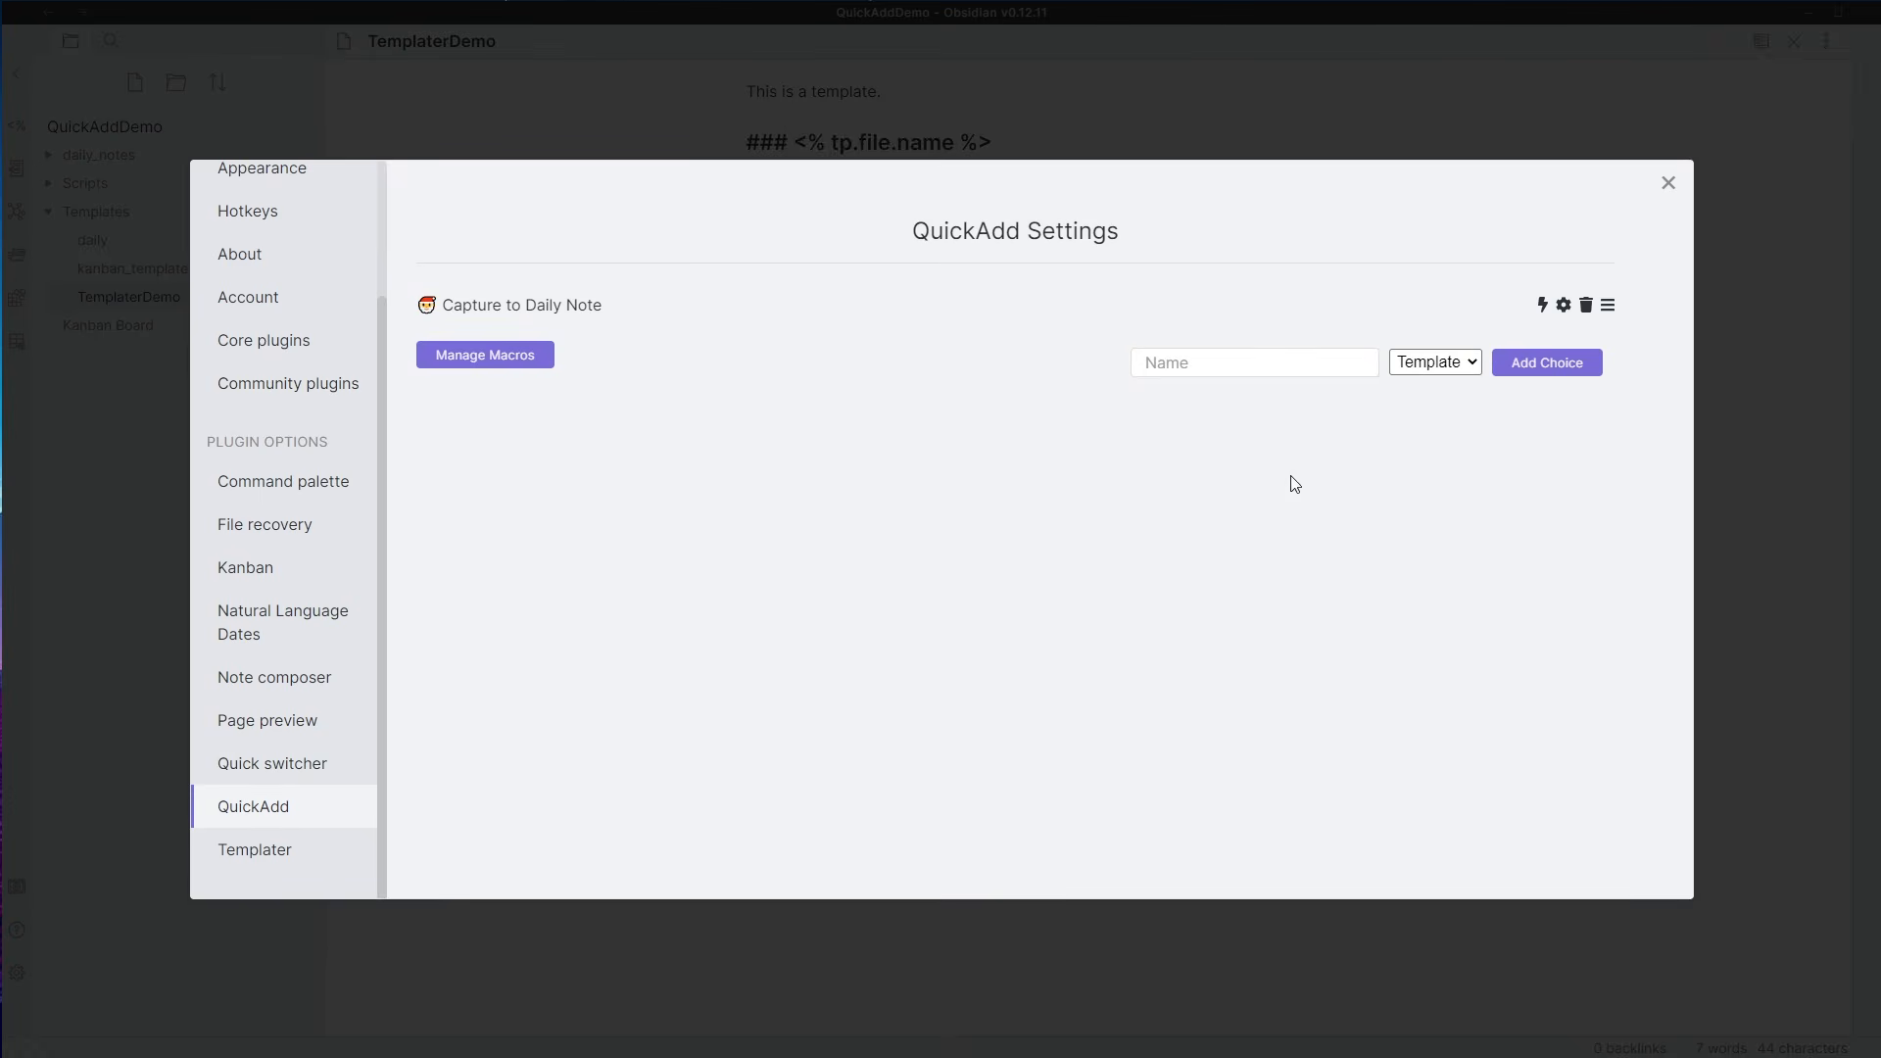
left_click(1182, 355)
type("Create Note")
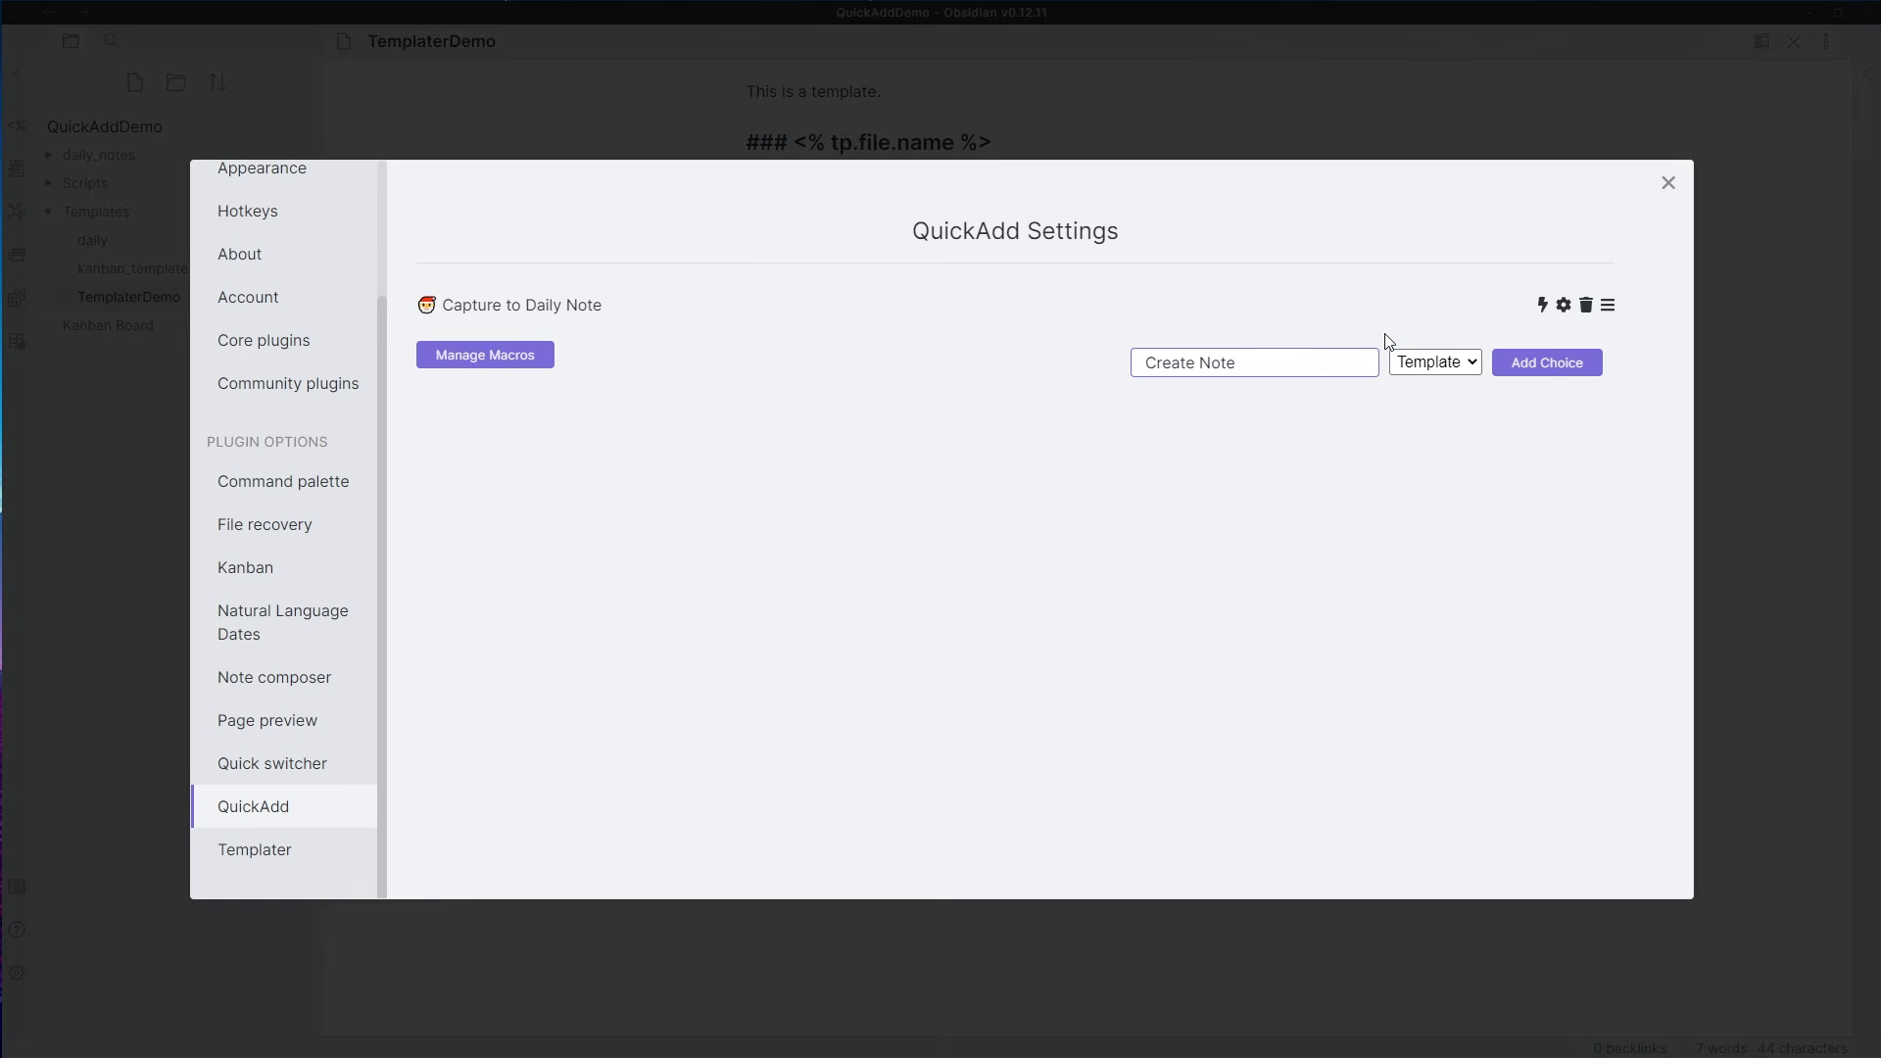
left_click(1518, 367)
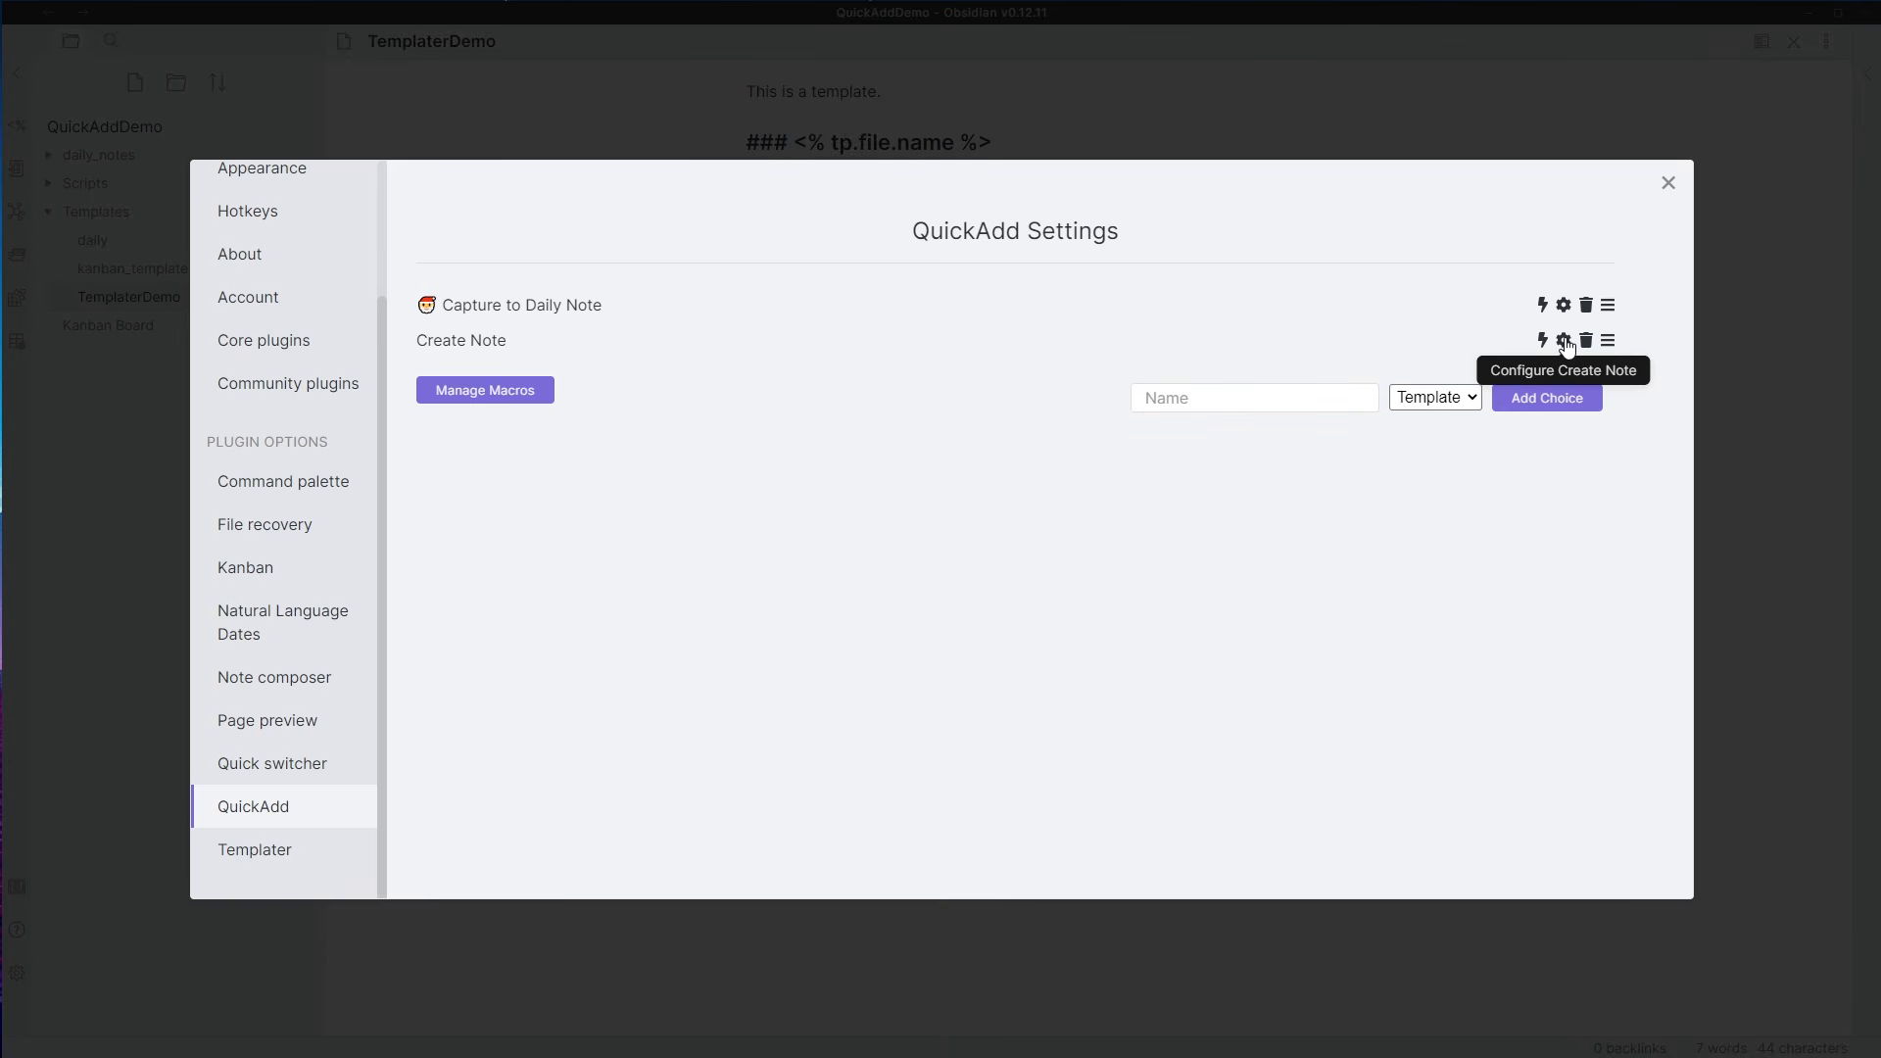
- Set the Create Note choice's template path to Templates/TemplaterDemo.md, leaving the file name format disabled
left_click(1565, 342)
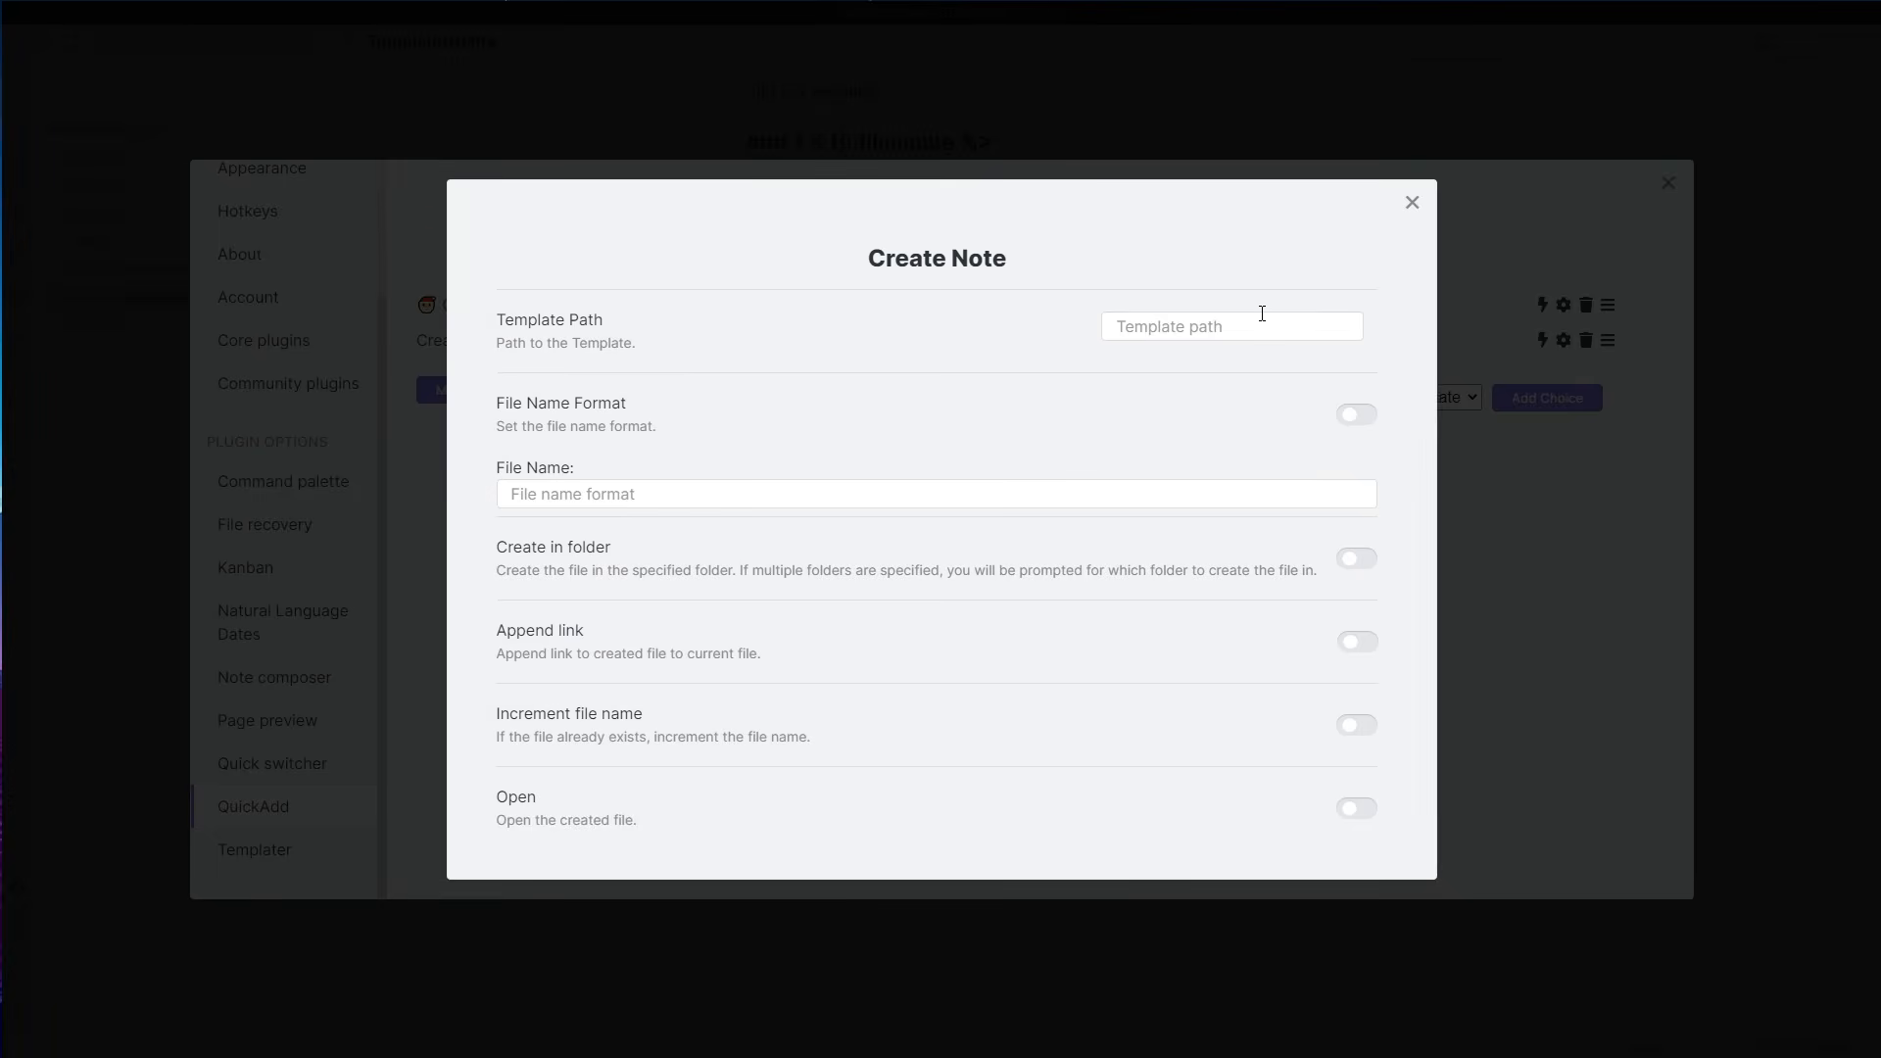
left_click(1233, 337)
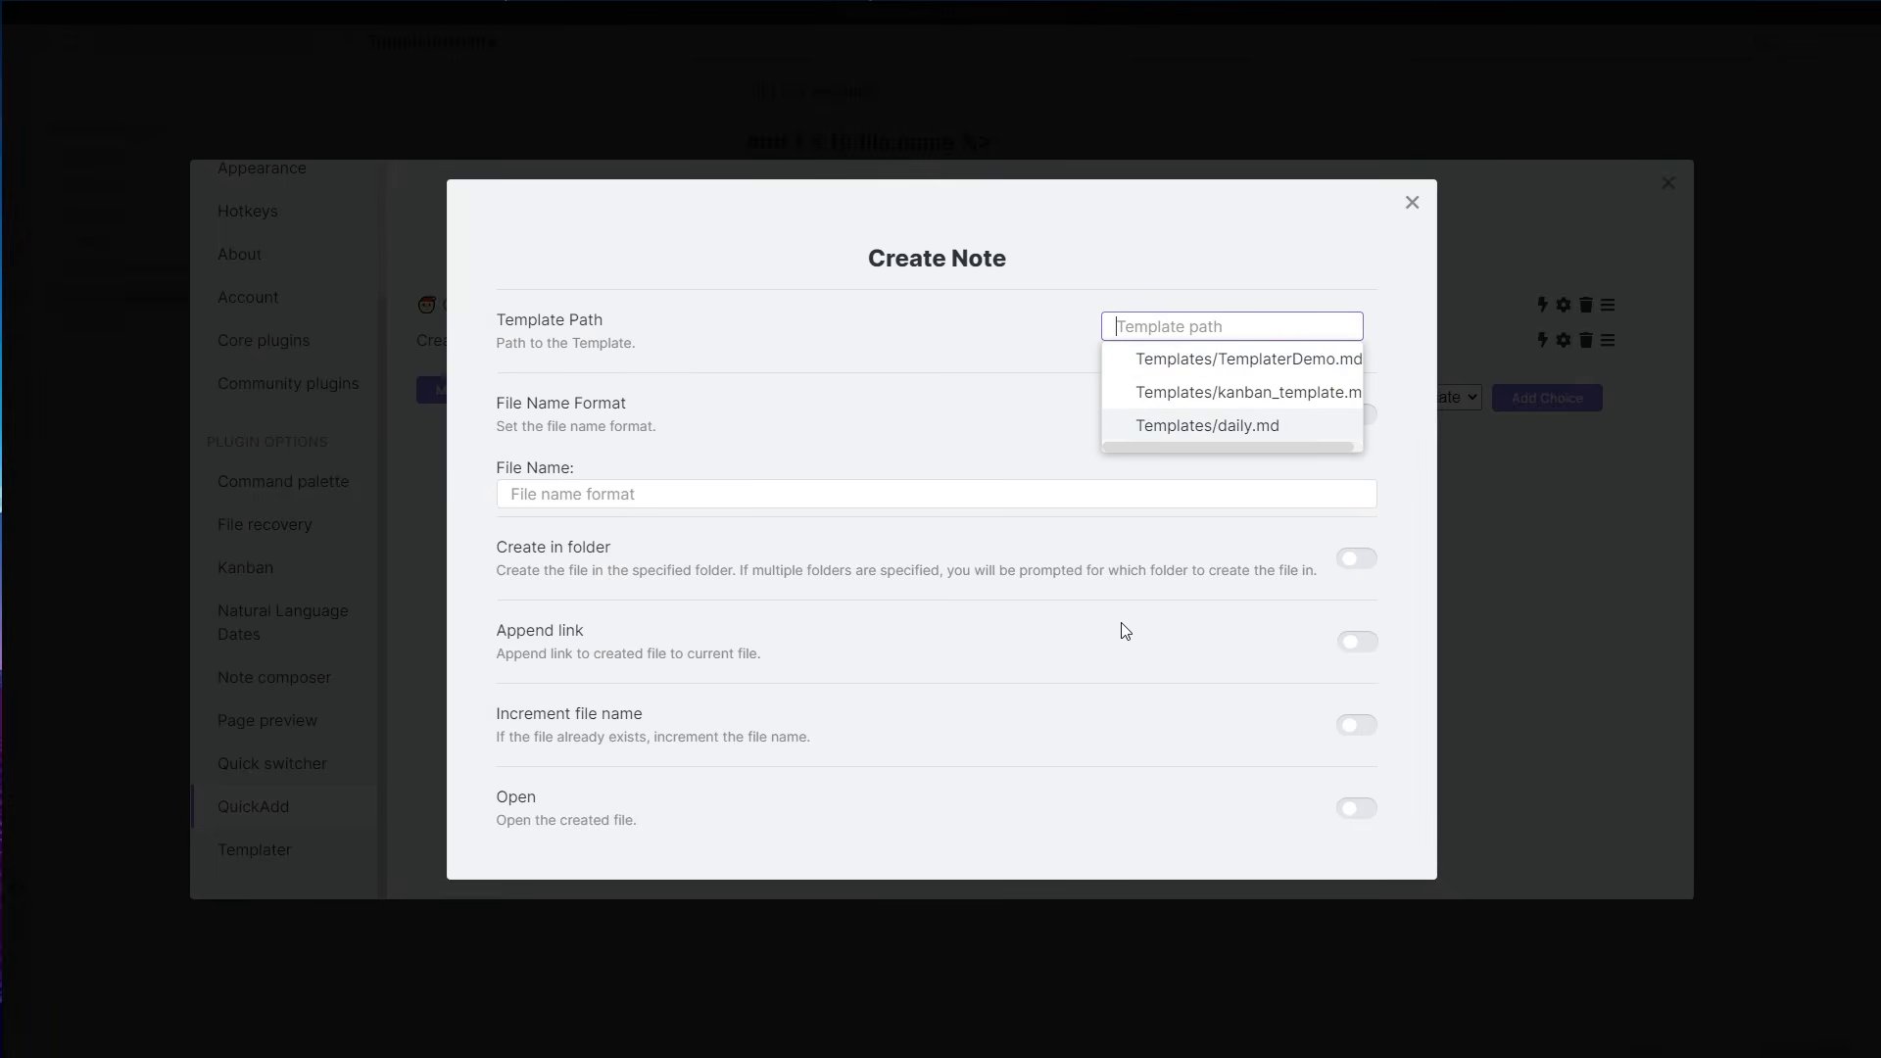
left_click(1261, 358)
left_click(647, 423)
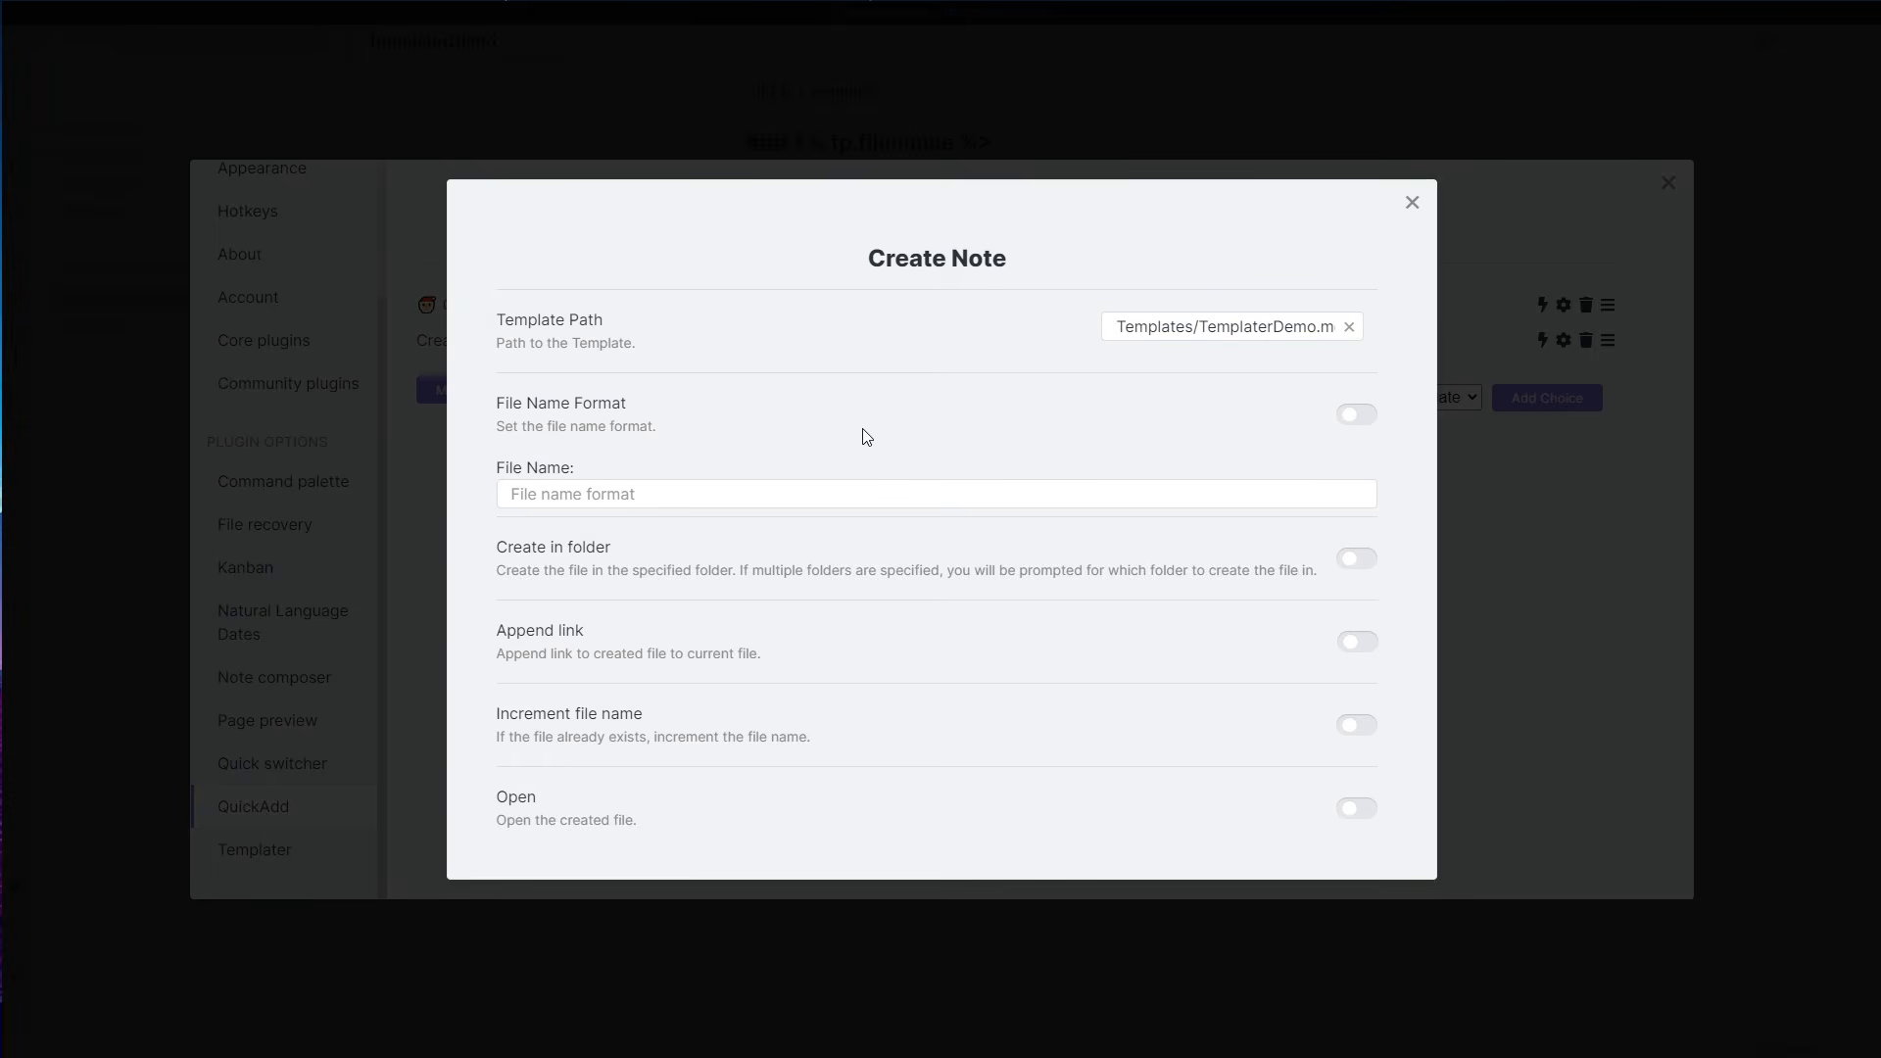
left_click(1356, 414)
left_click(1362, 416)
- Enable Create in folder for the Create Note choice and try out the option to choose the folder when creating a note
left_click(1357, 558)
scroll(794, 549, "down", 2)
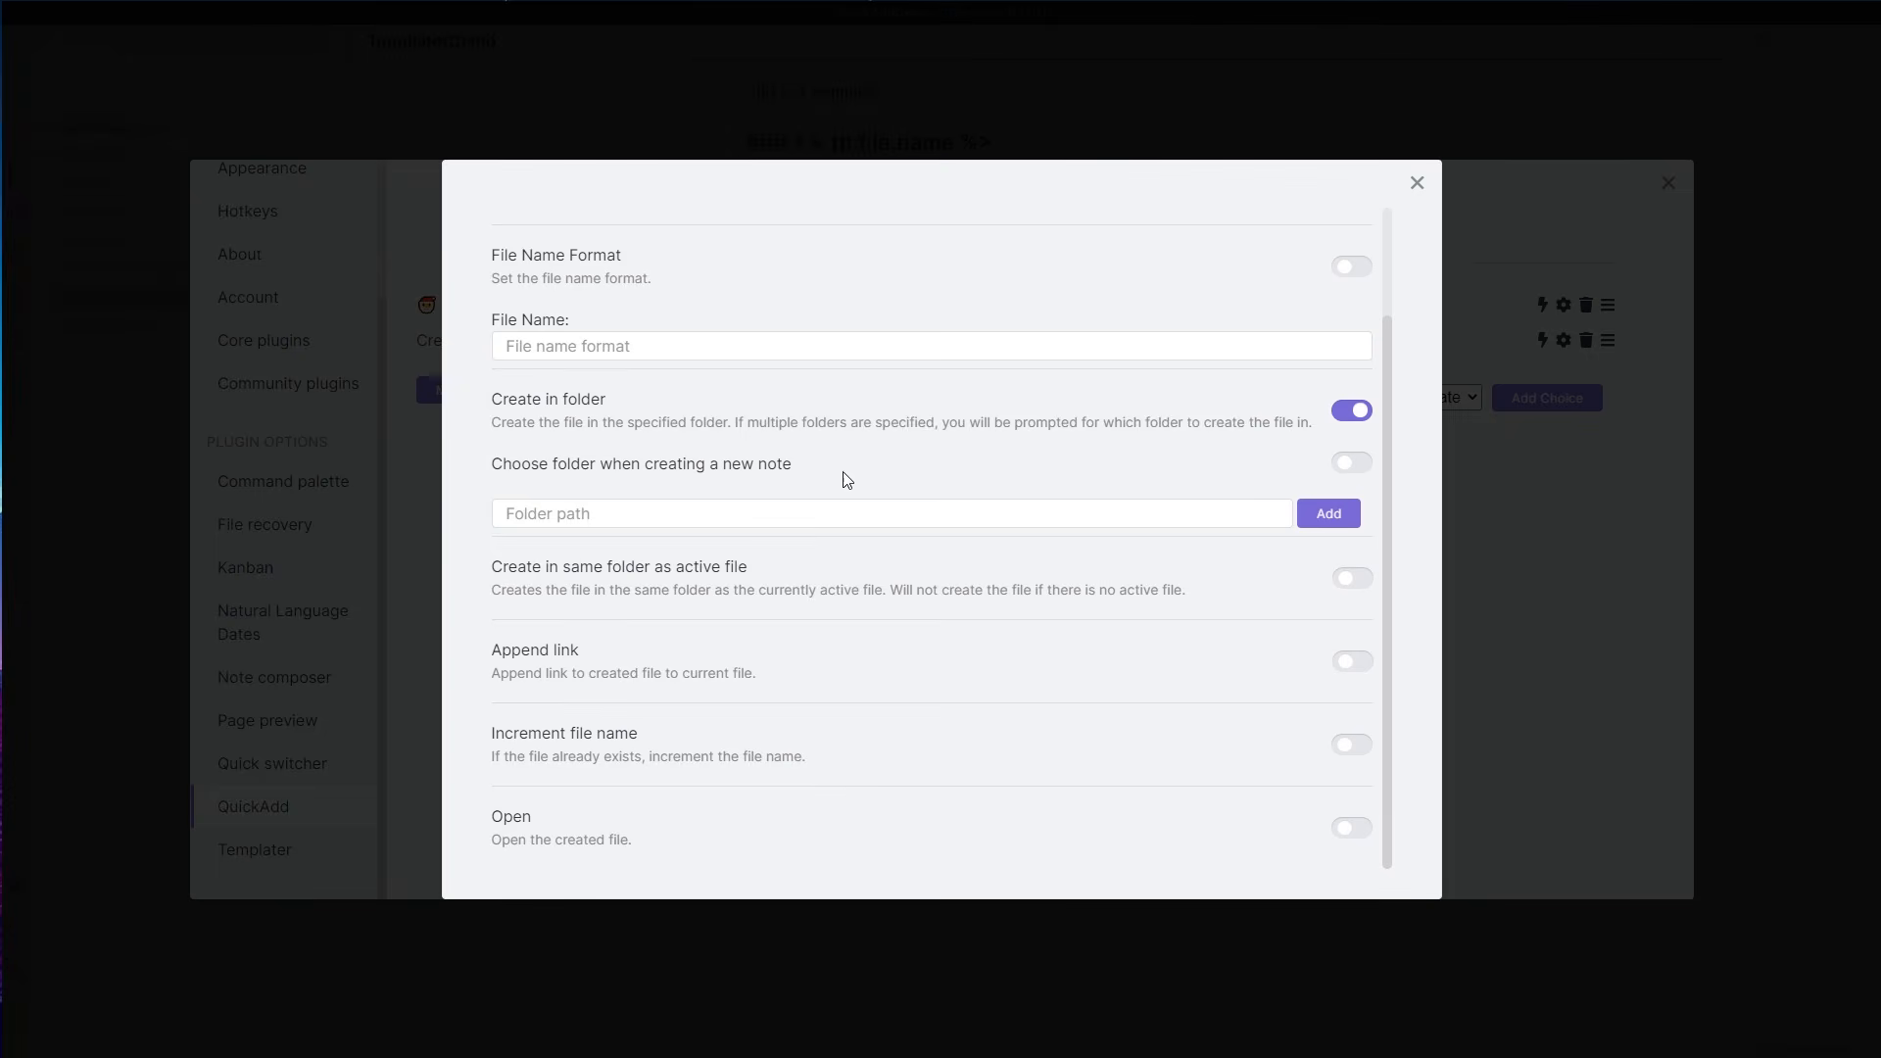
left_click(1353, 462)
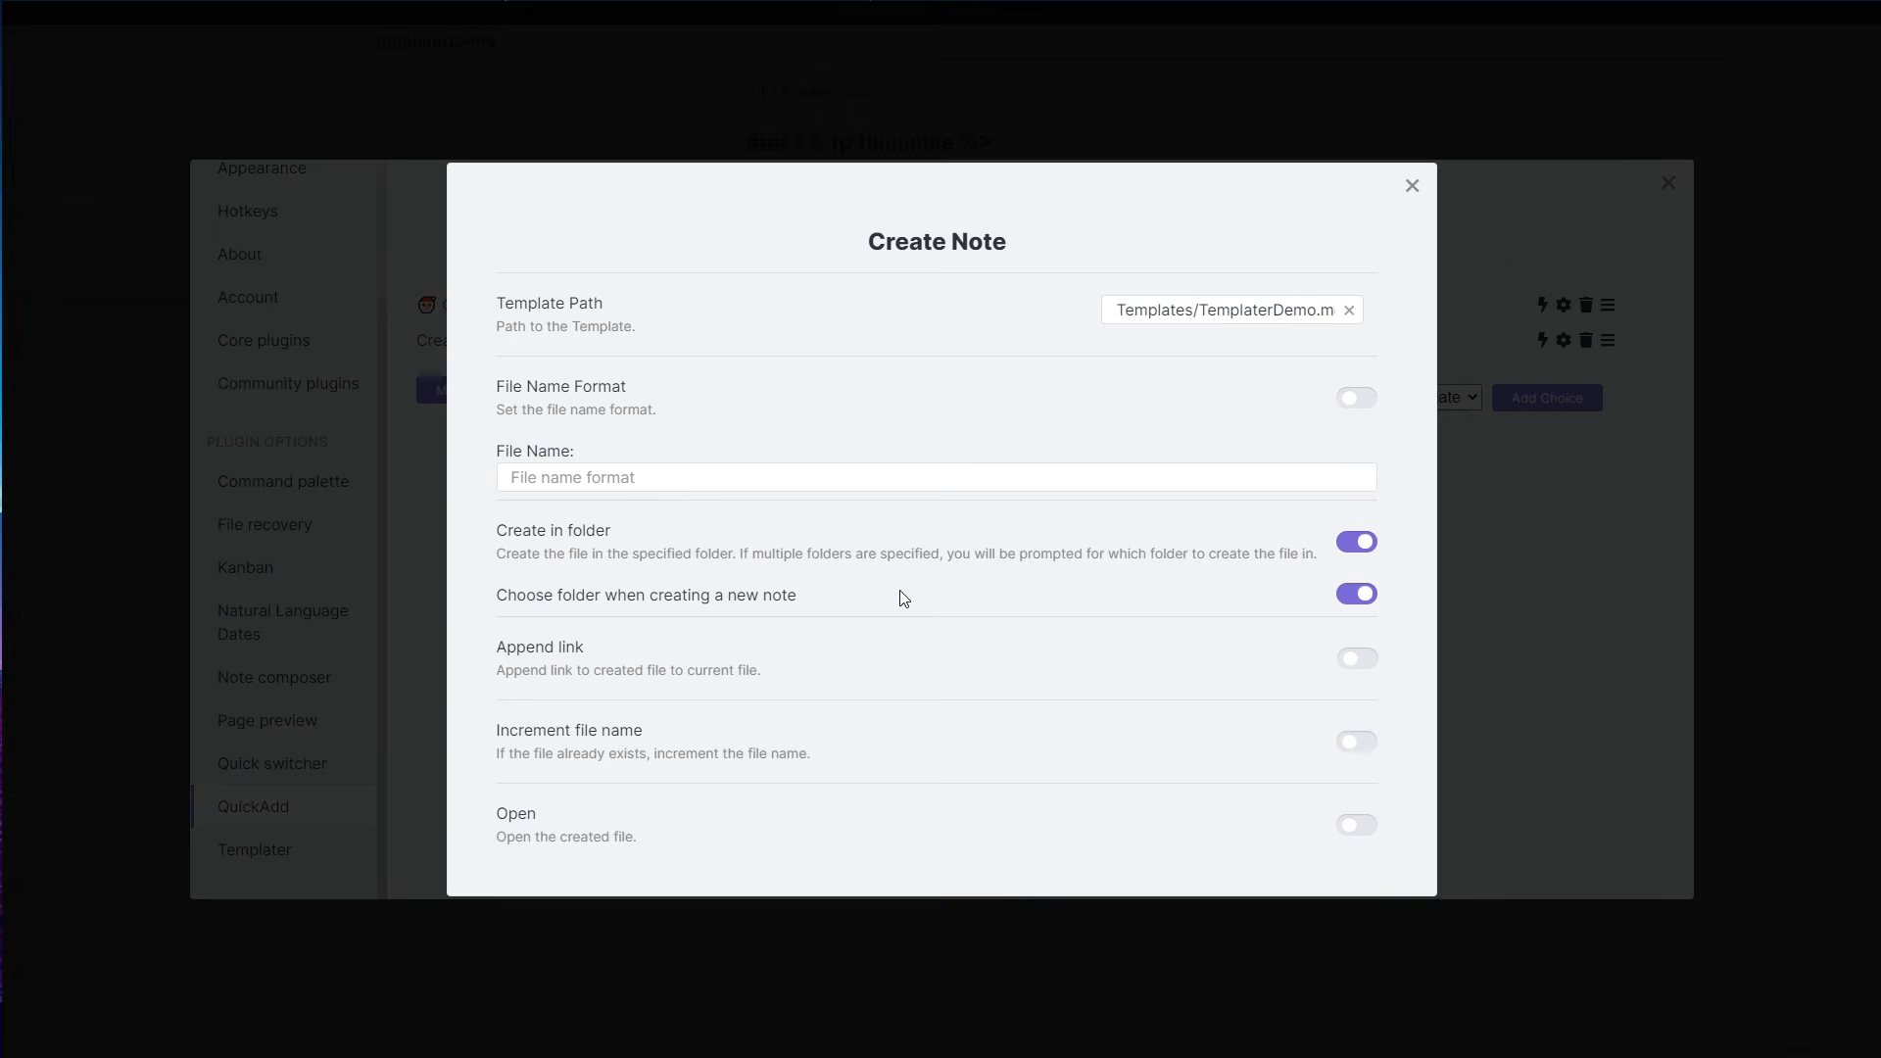
left_click(1350, 600)
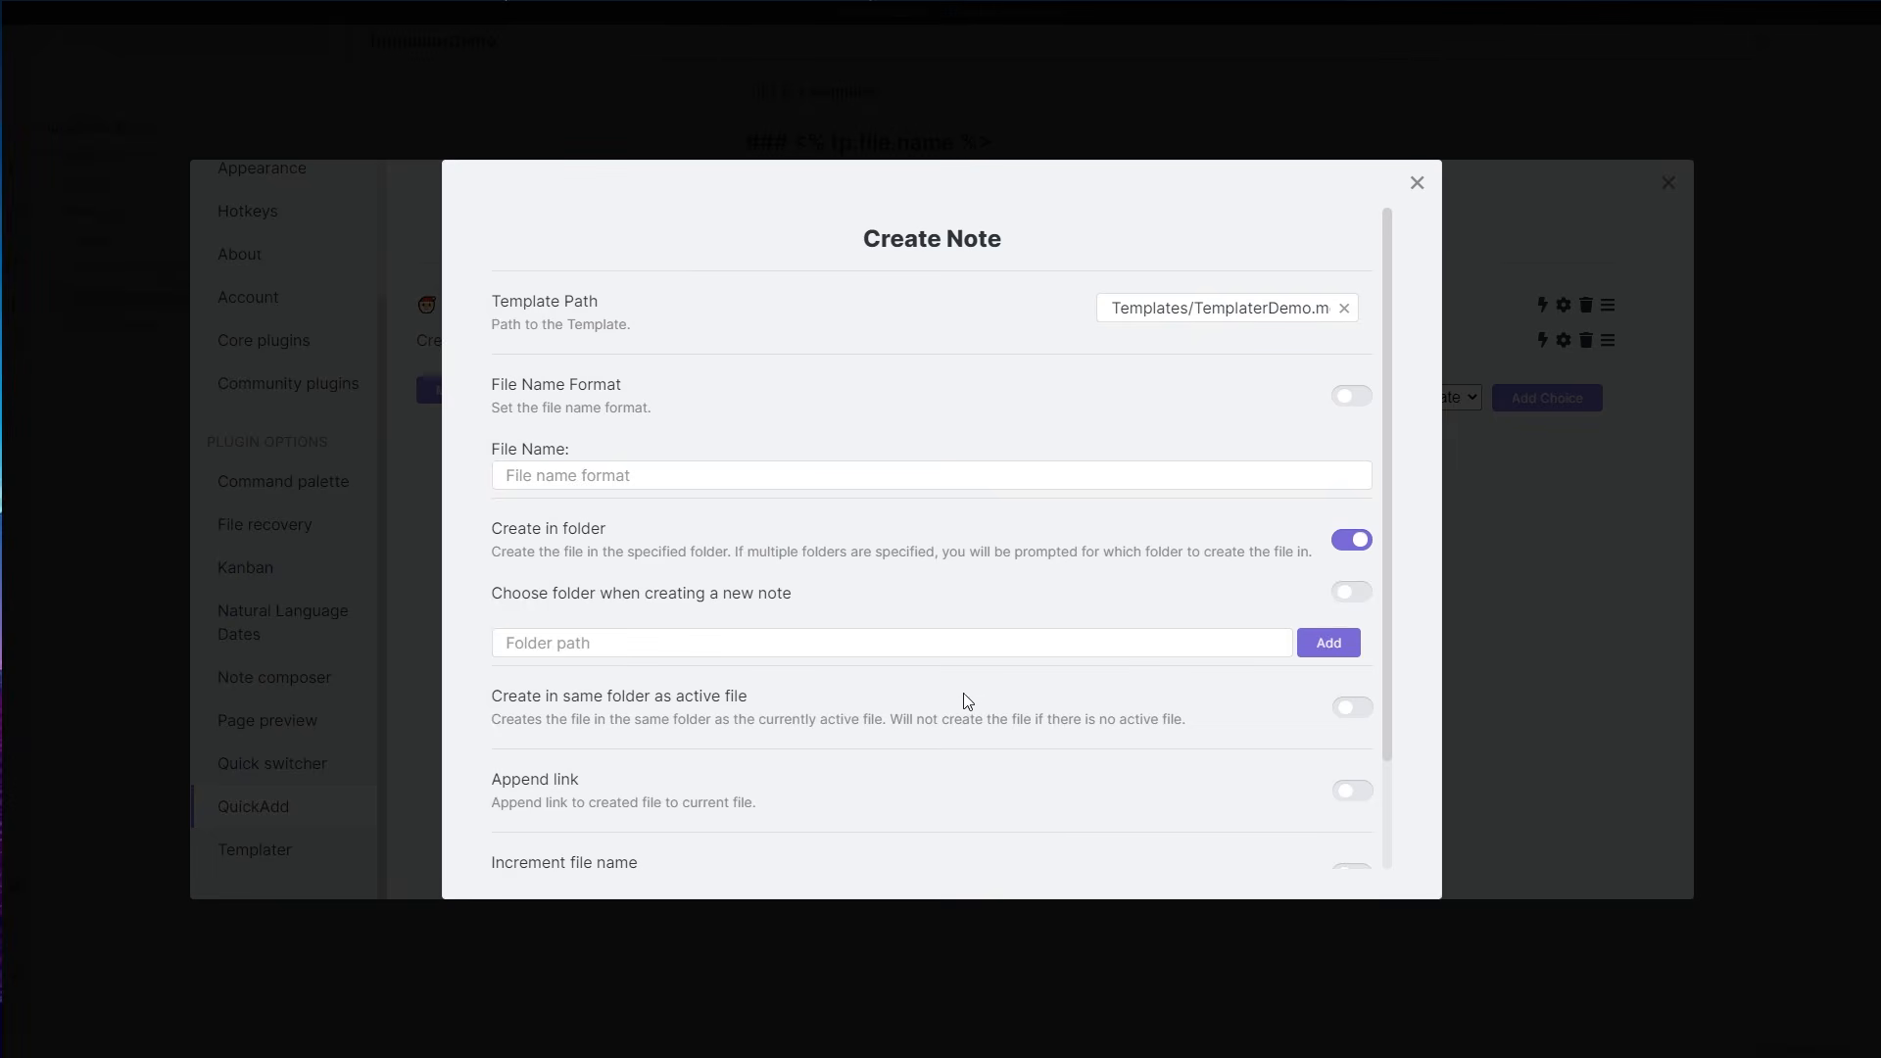
- Add / and daily_notes as the folders in which the Create Note choice can create files
left_click(612, 644)
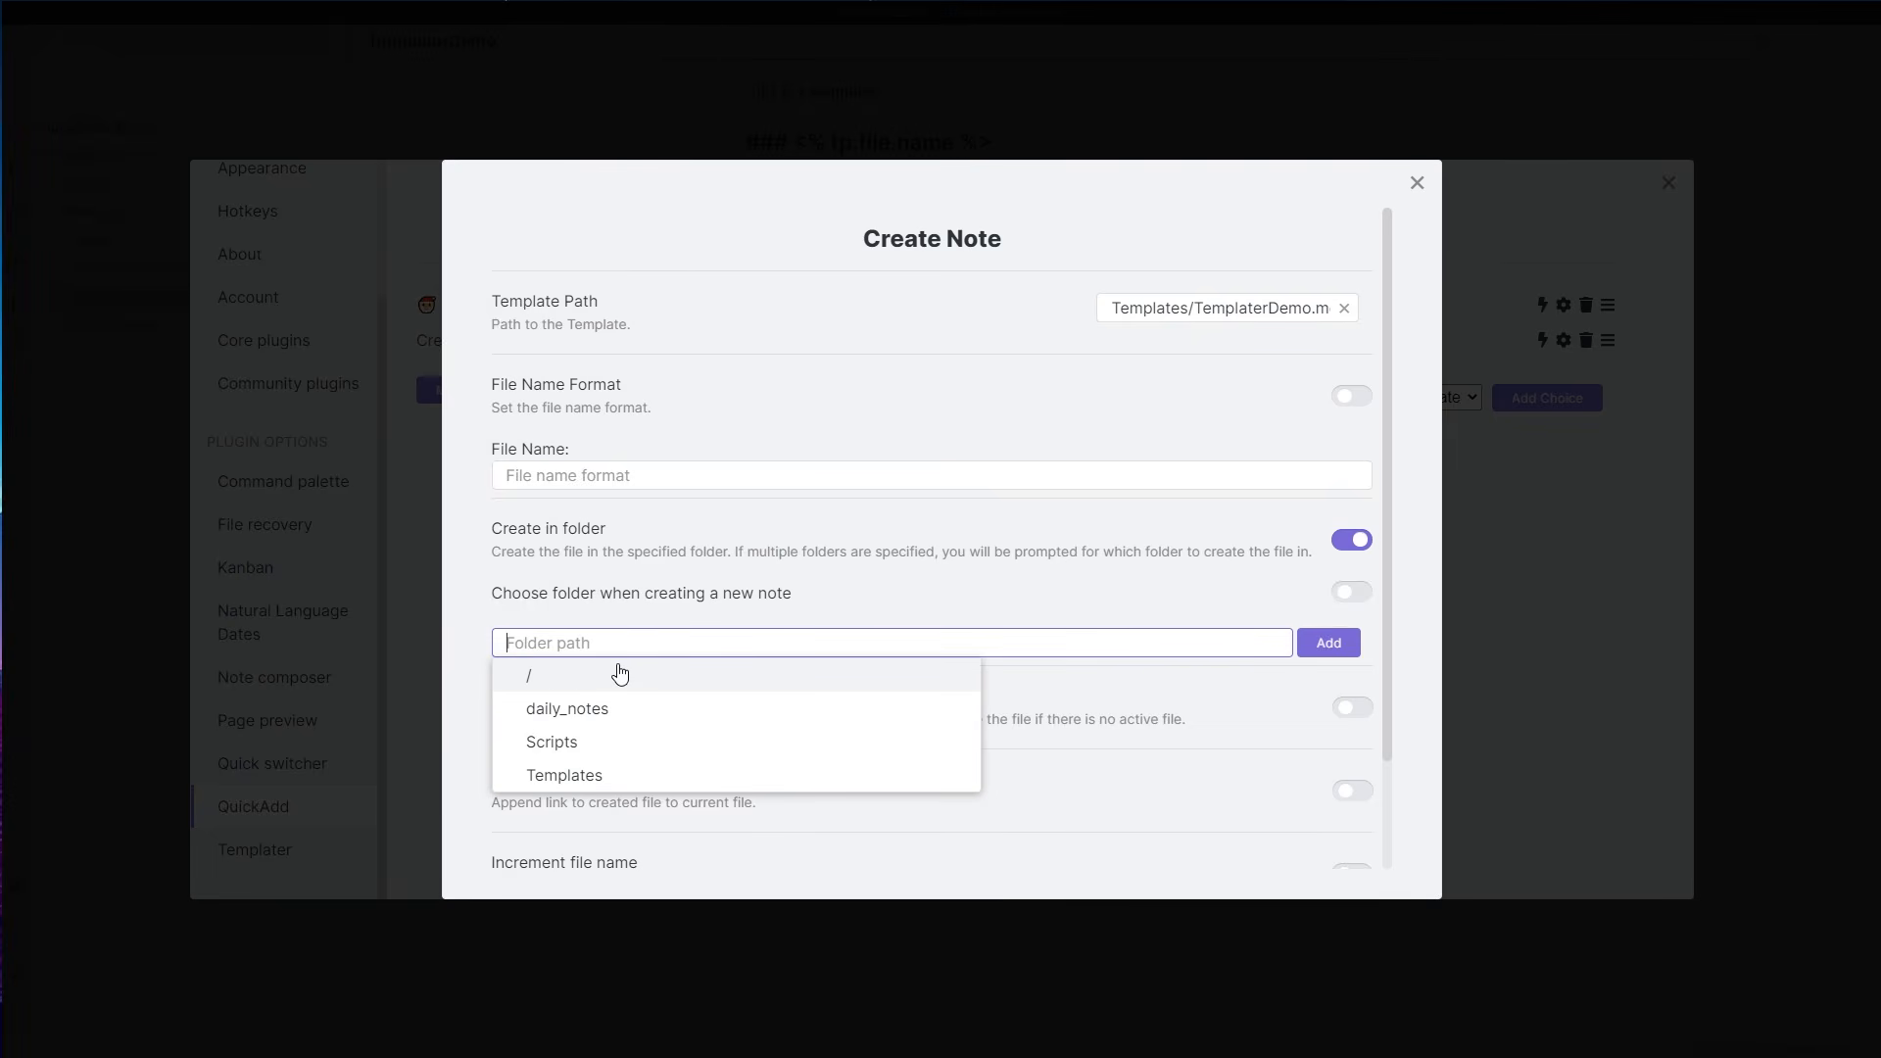
left_click(588, 681)
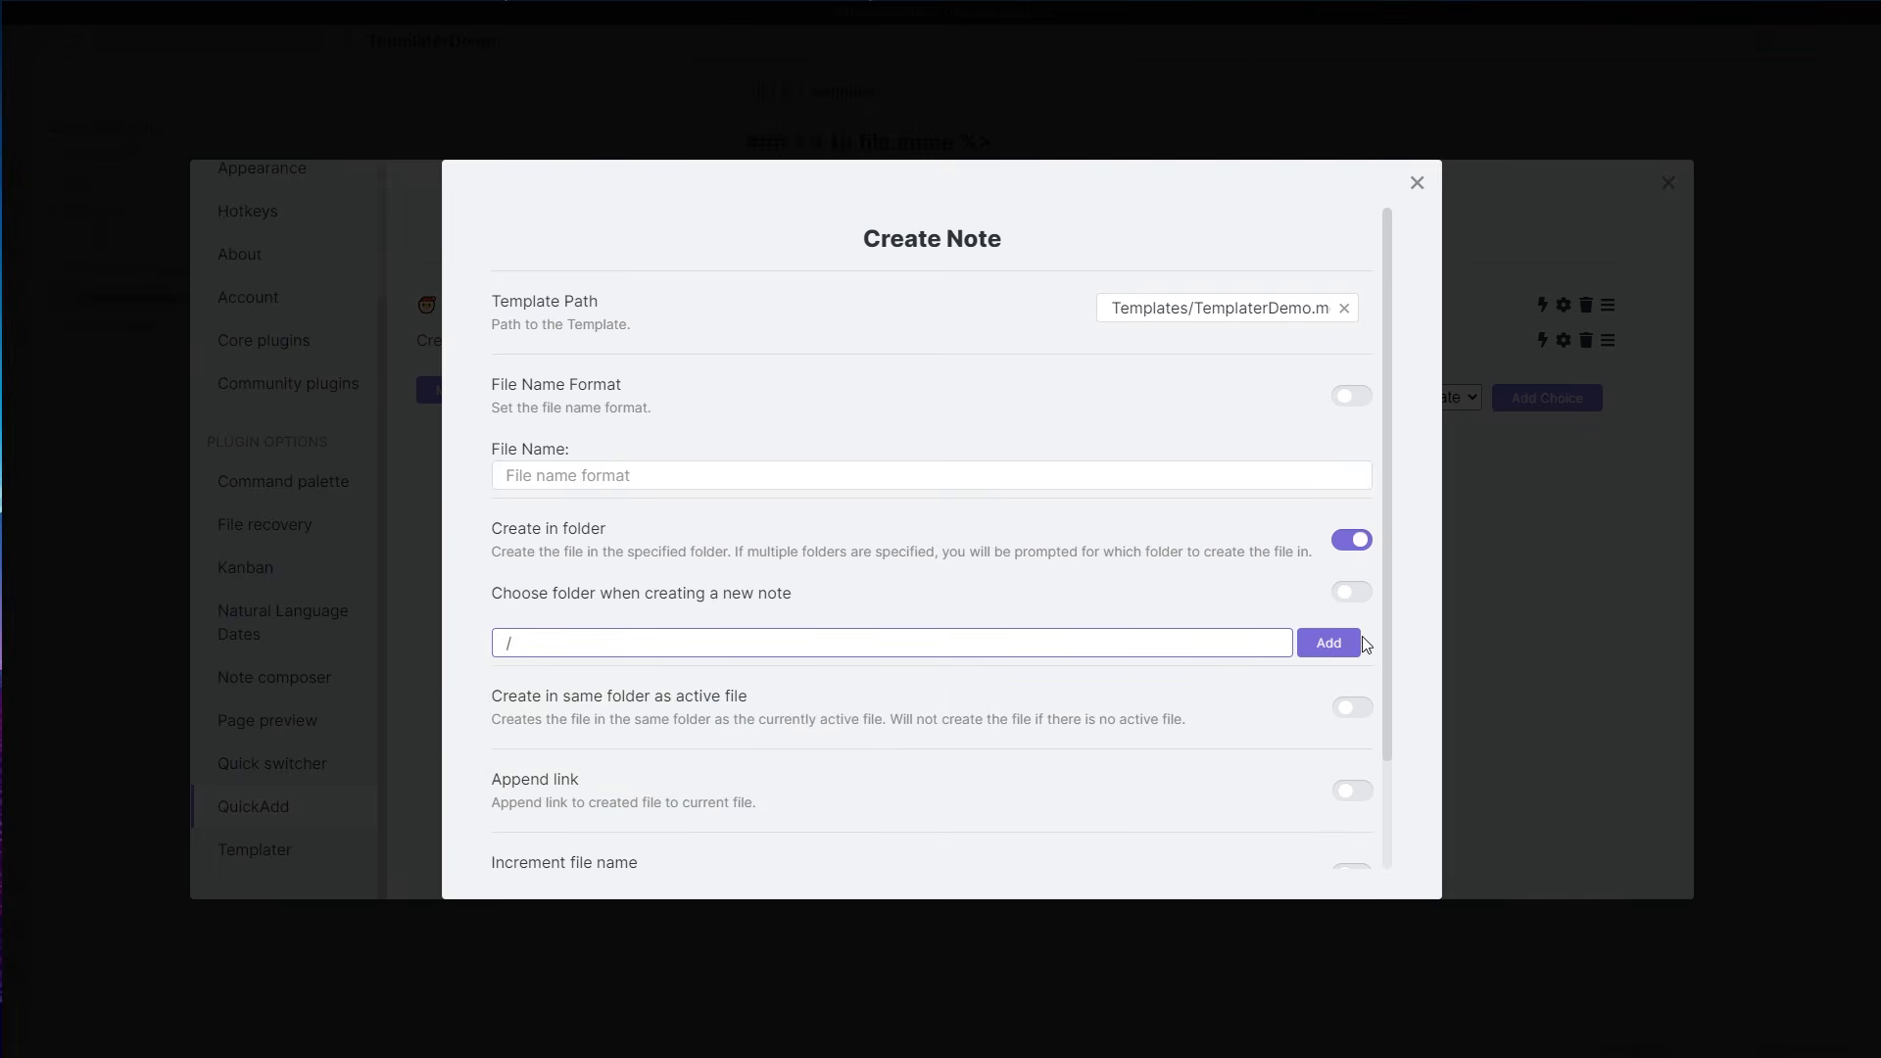
left_click(1358, 643)
left_click(873, 662)
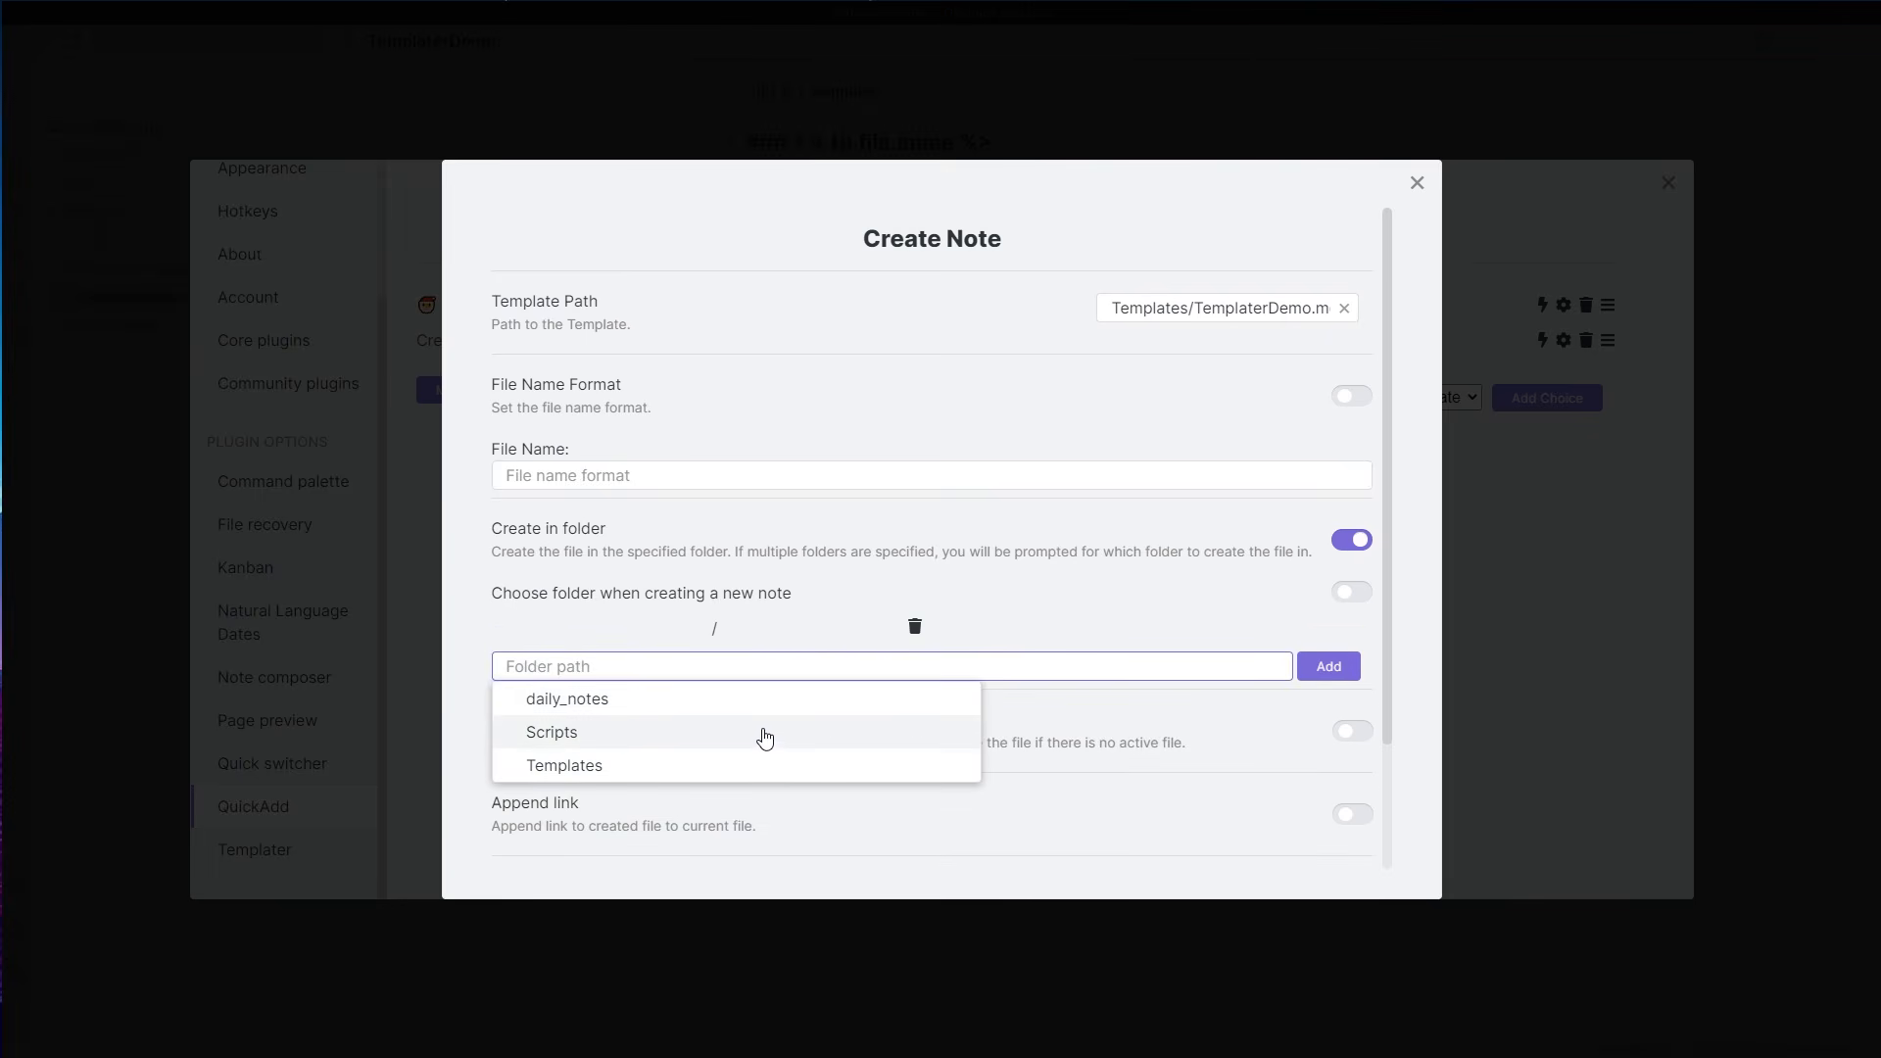
left_click(752, 701)
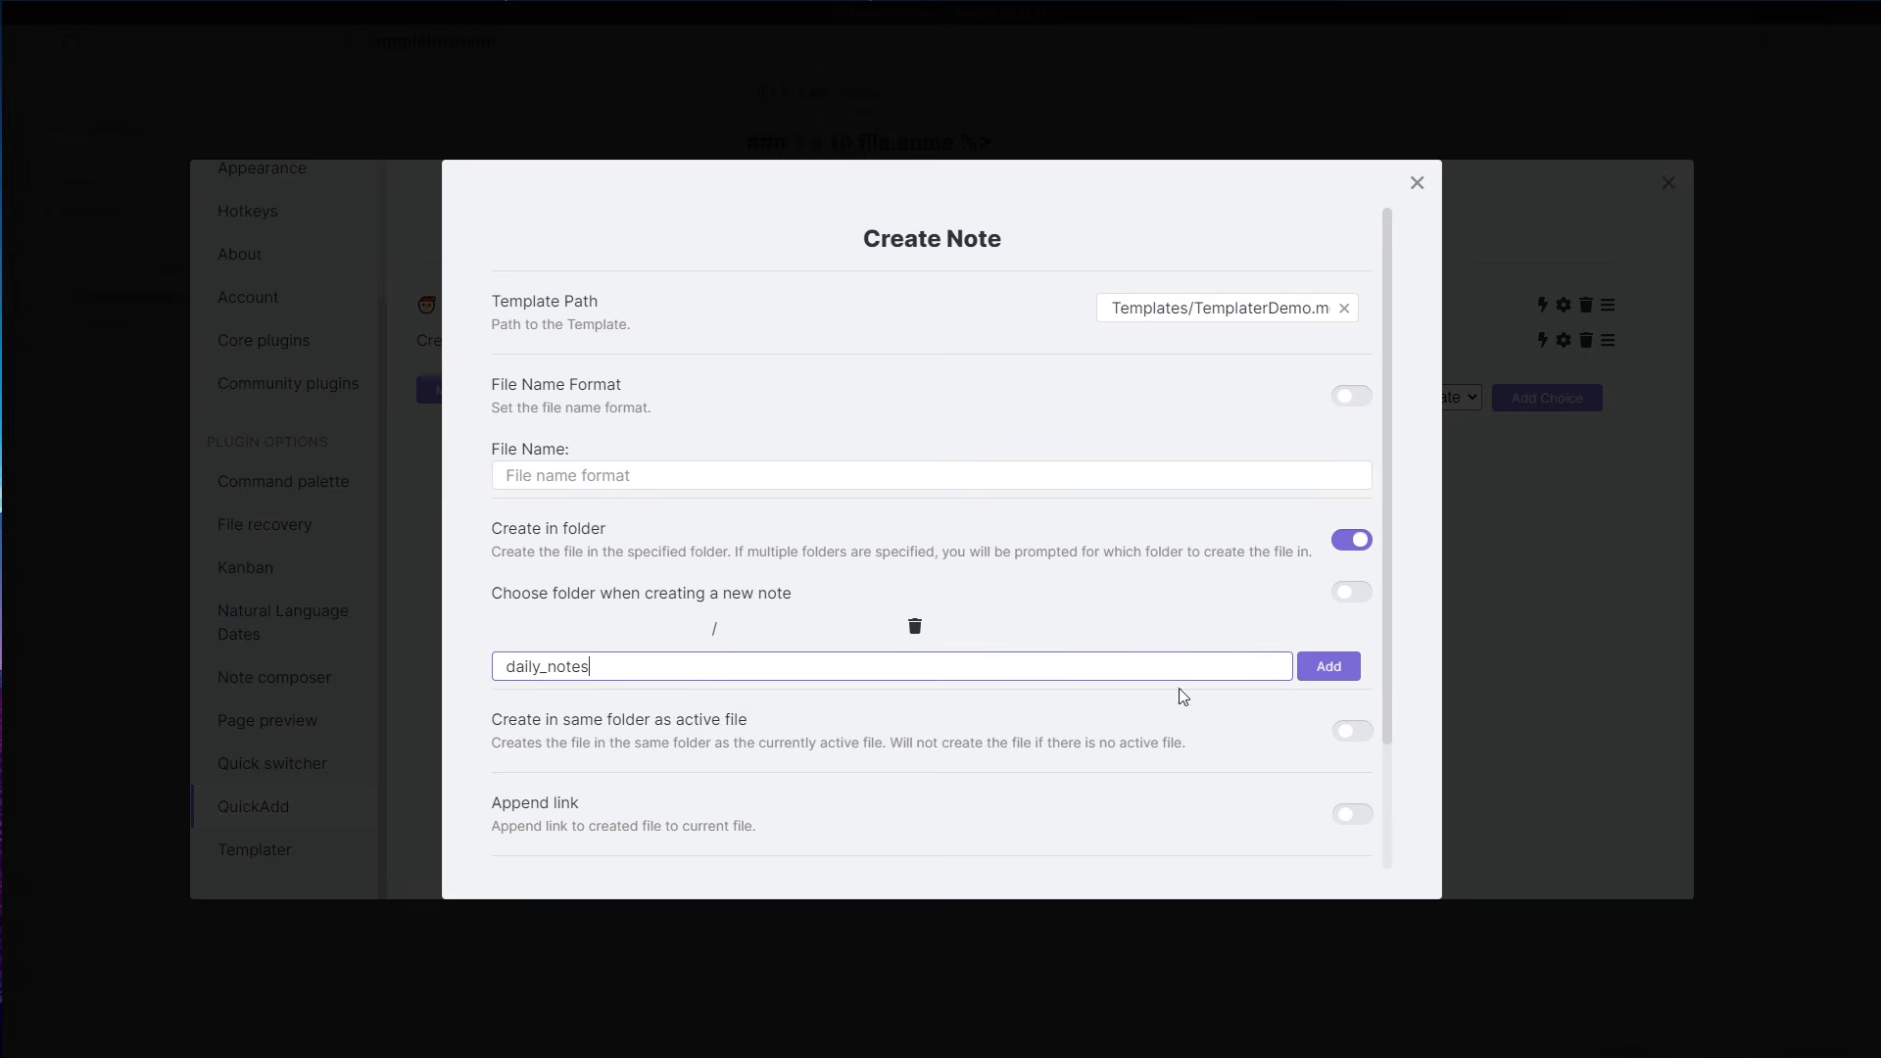
left_click(1318, 666)
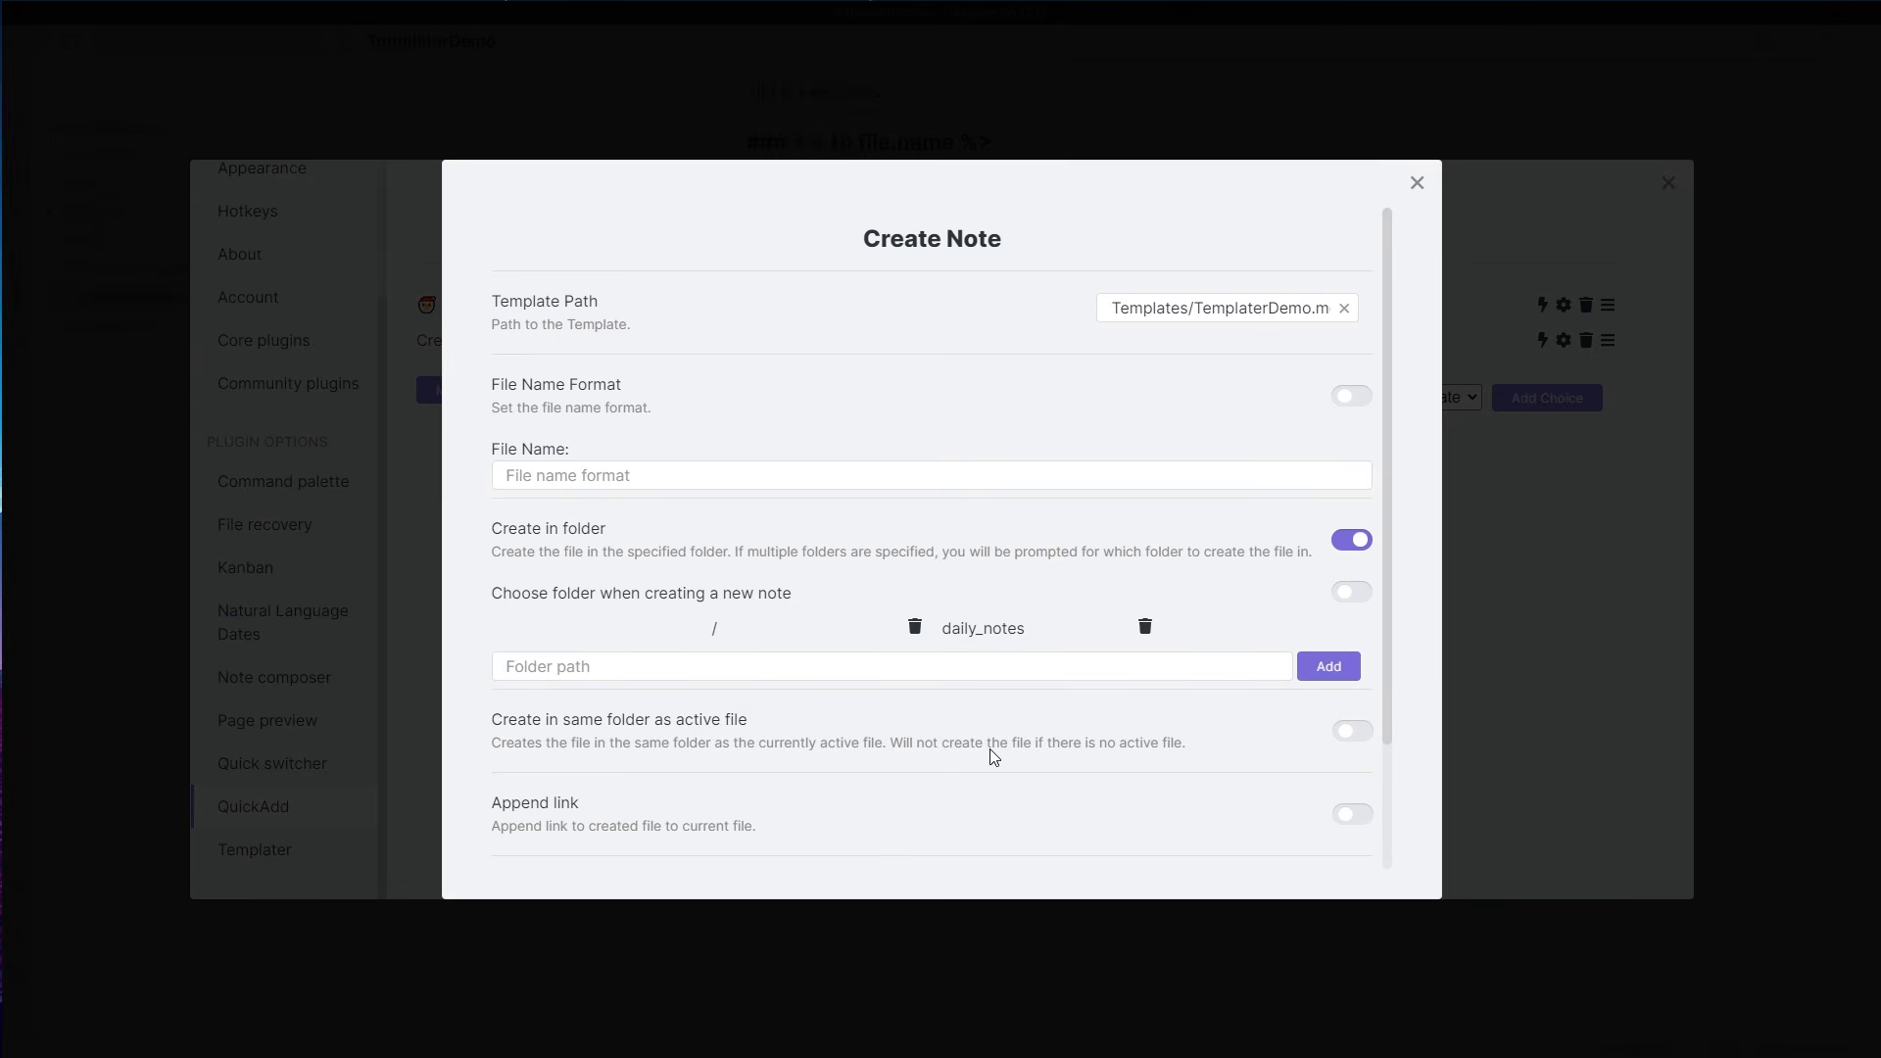
- Remove the daily_notes and / folders from the Create Note choice and disable Create in folder
scroll(1097, 680, "down", 1)
left_click(1143, 530)
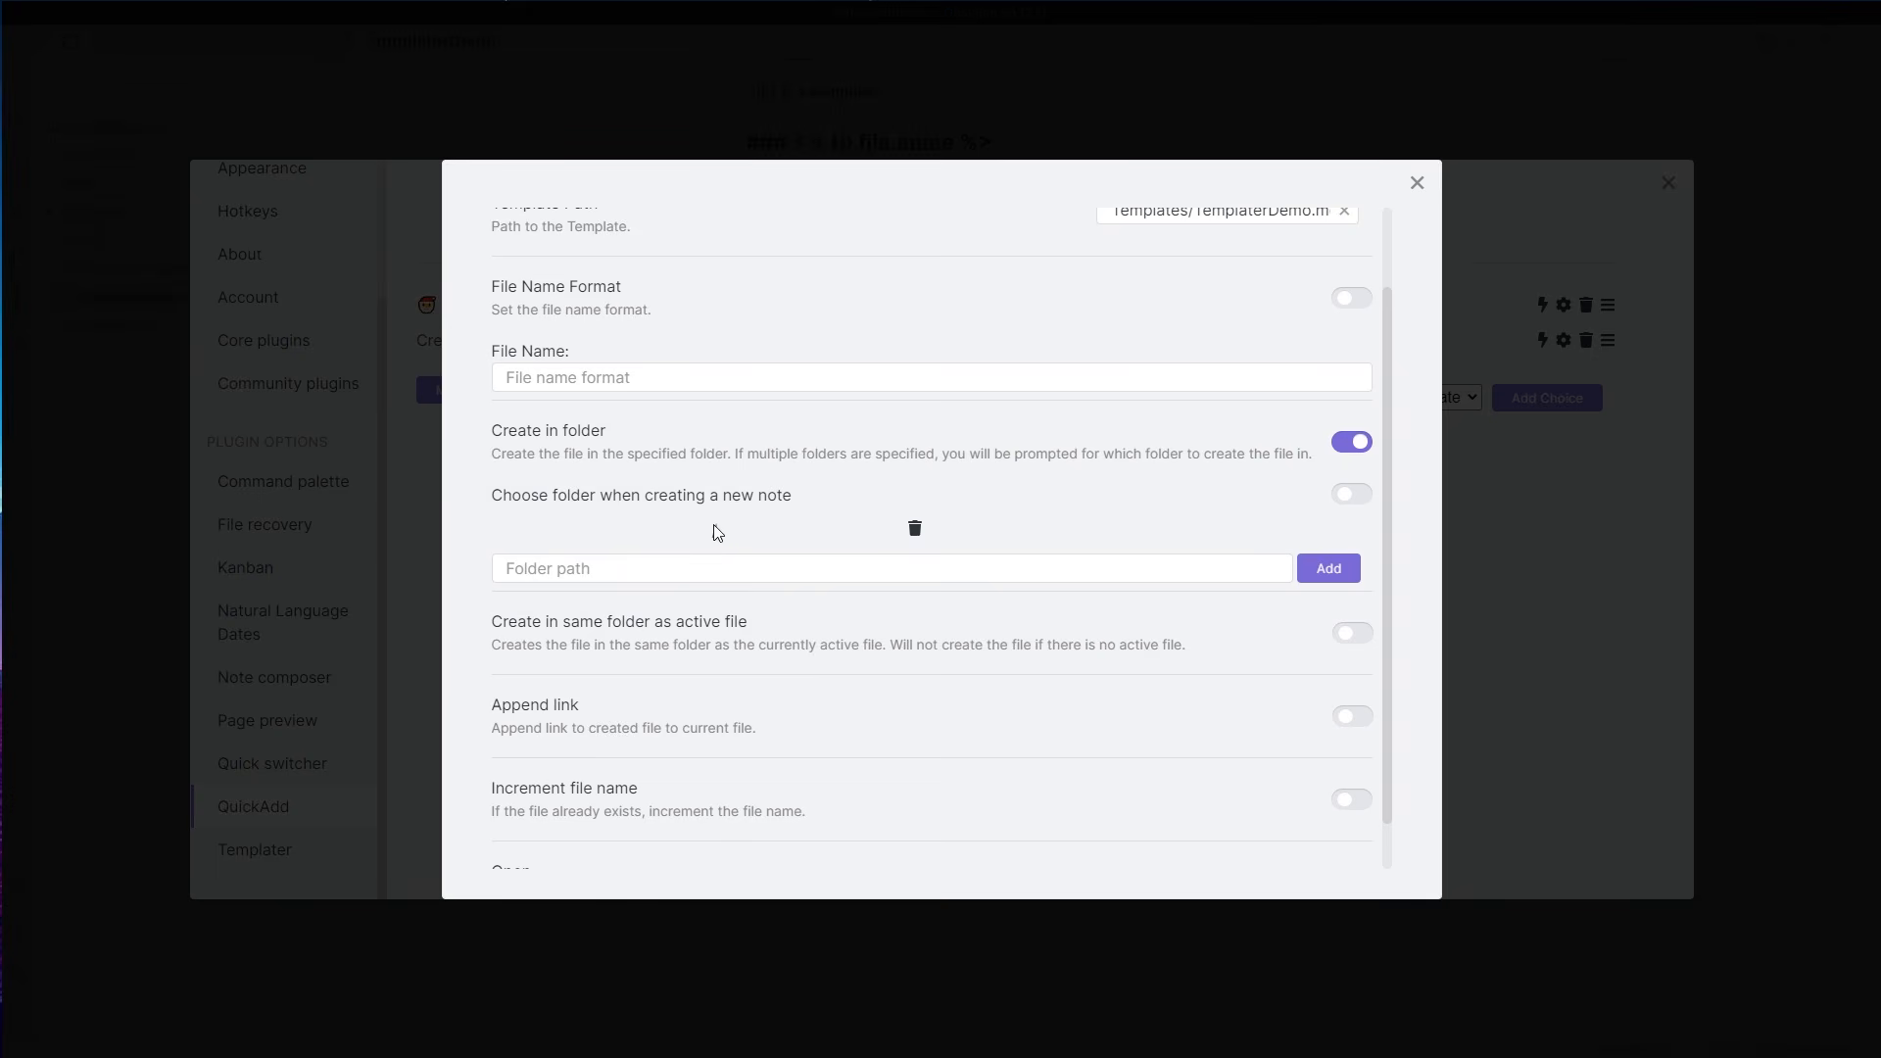
left_click(722, 567)
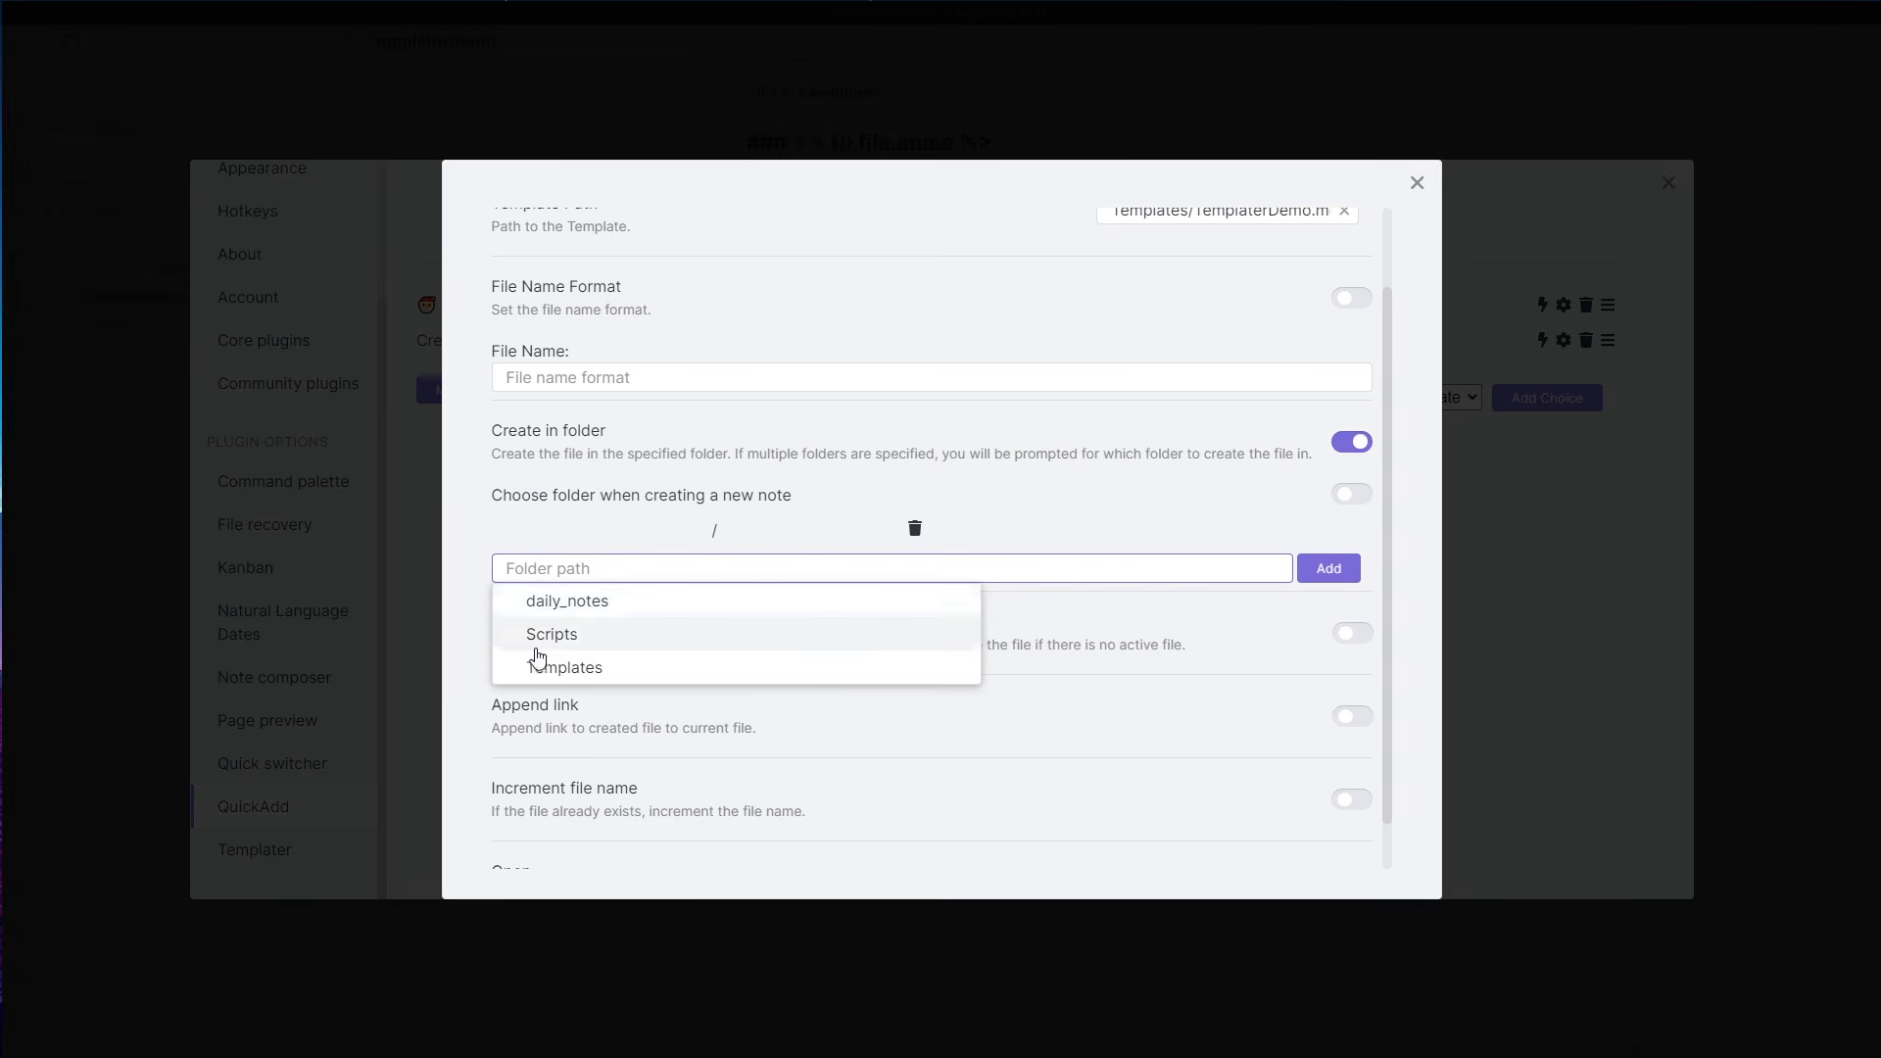
left_click(647, 534)
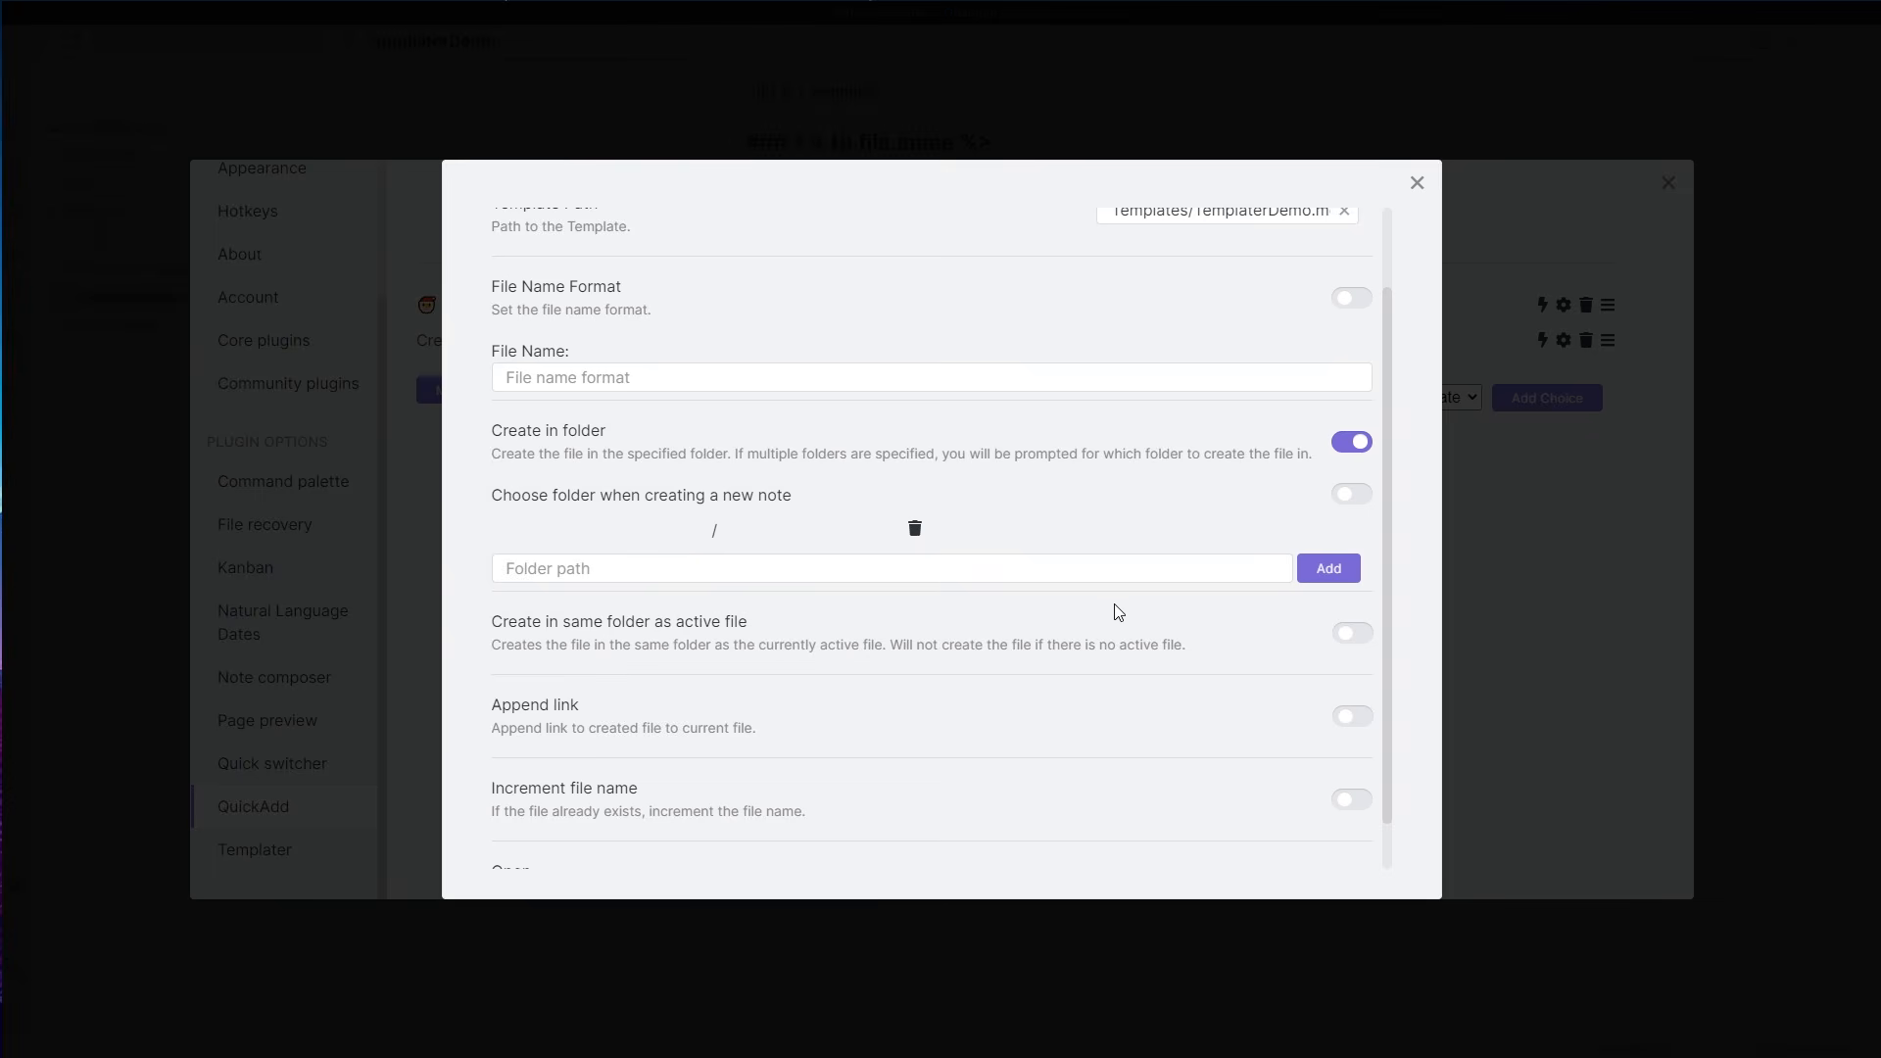
left_click(915, 534)
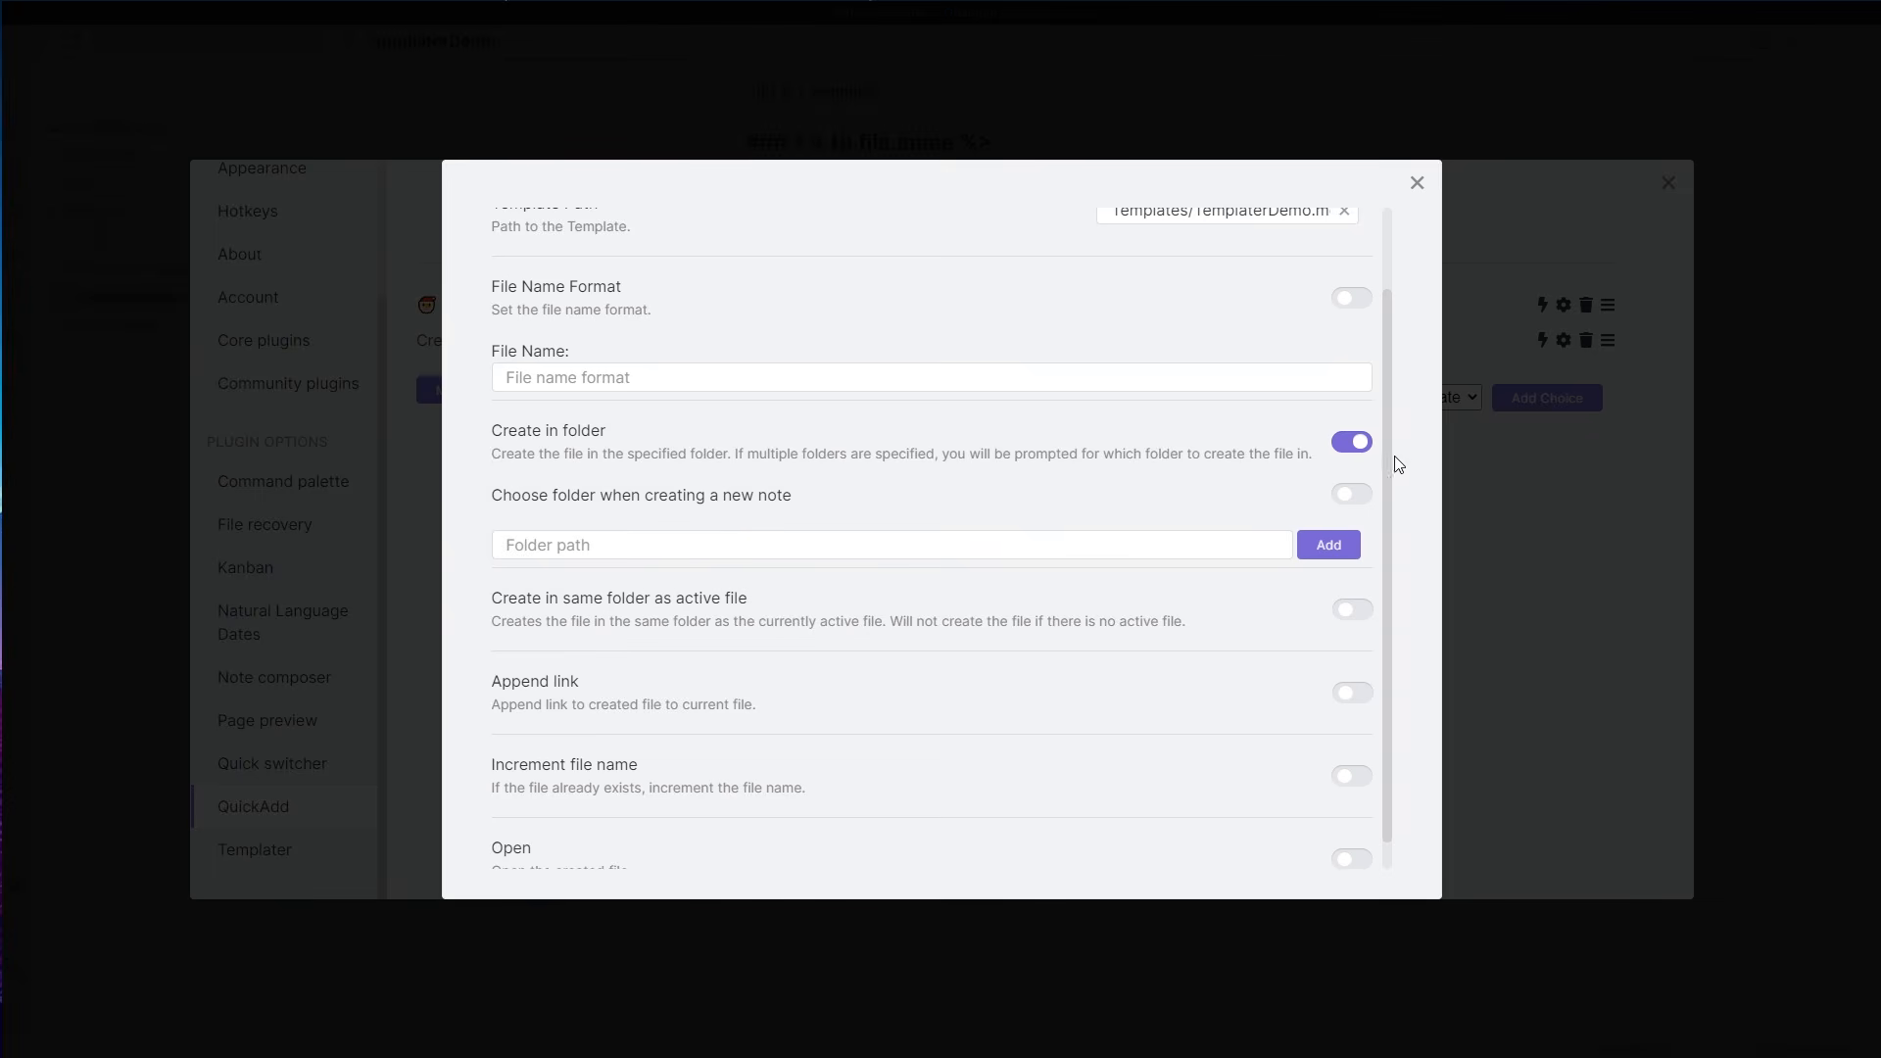
left_click(1350, 443)
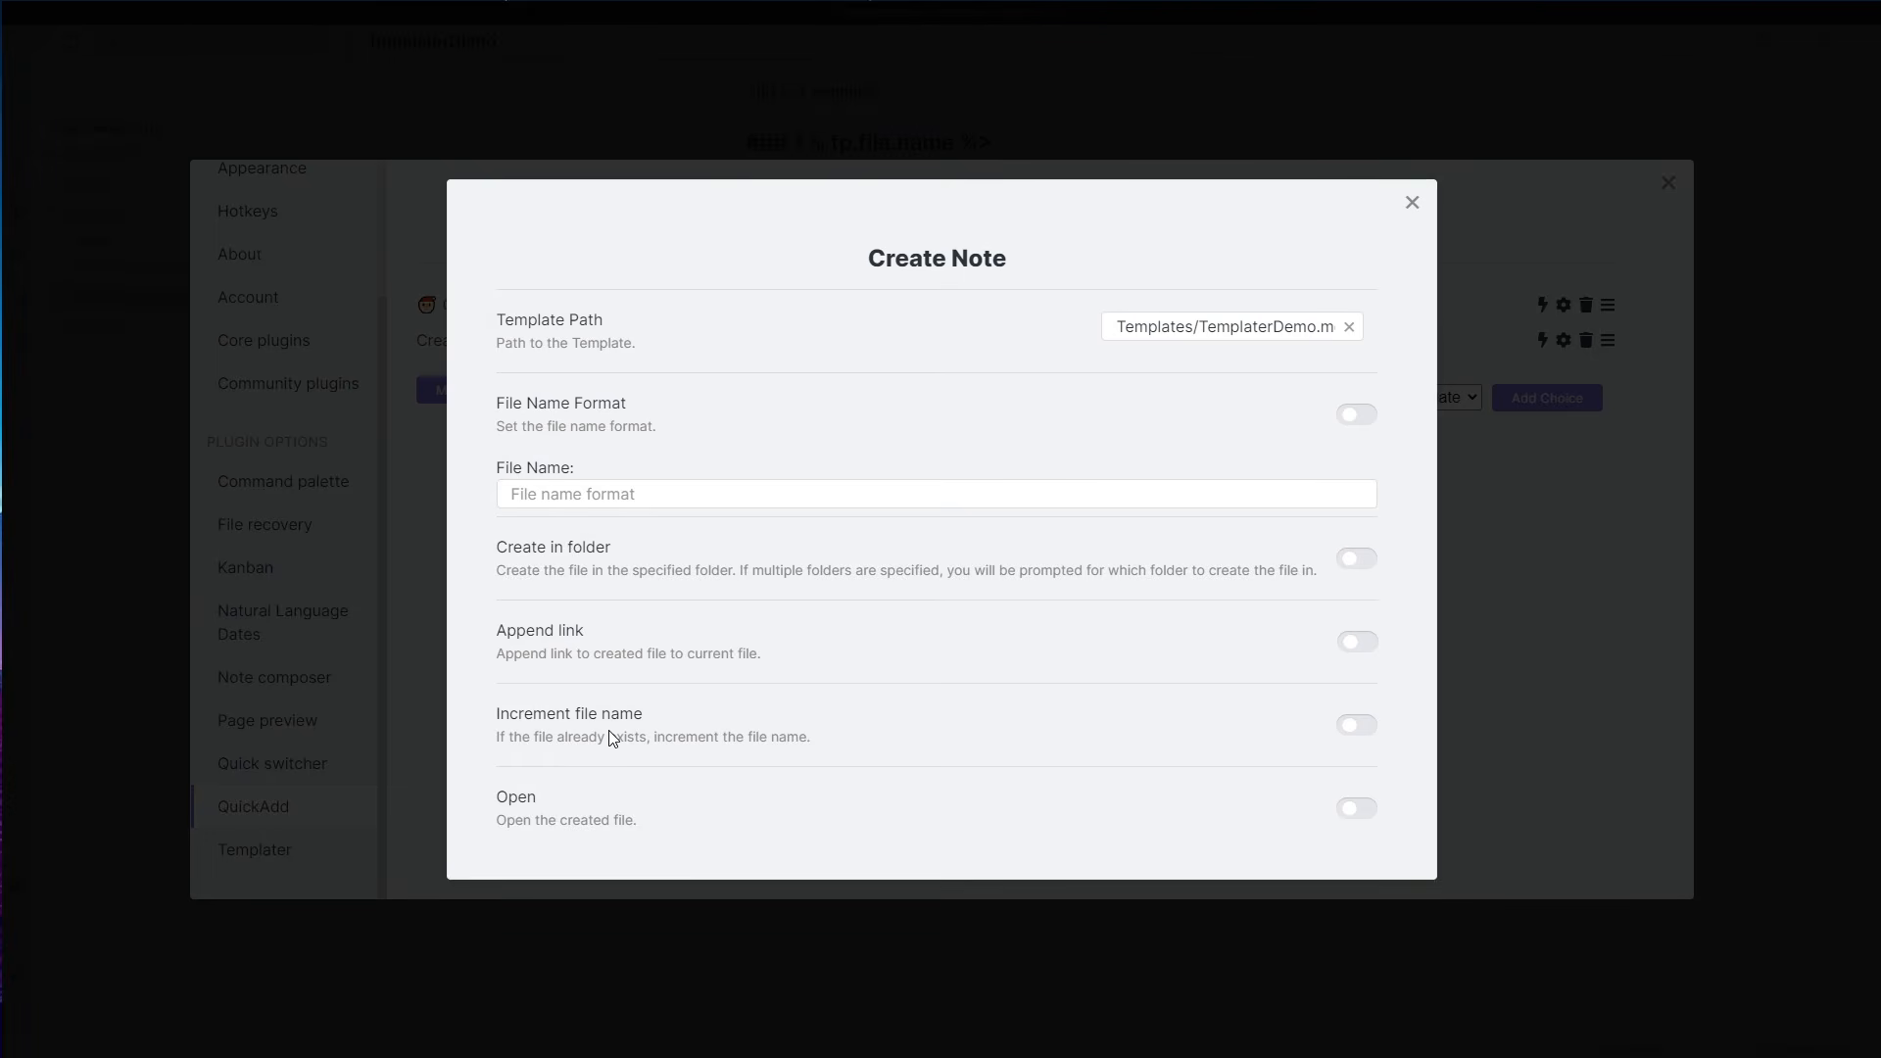
- Enable Open for files made by the Create Note choice, review the New Tab split directions, and close the settings
left_click(1361, 811)
scroll(1252, 882, "down", 1)
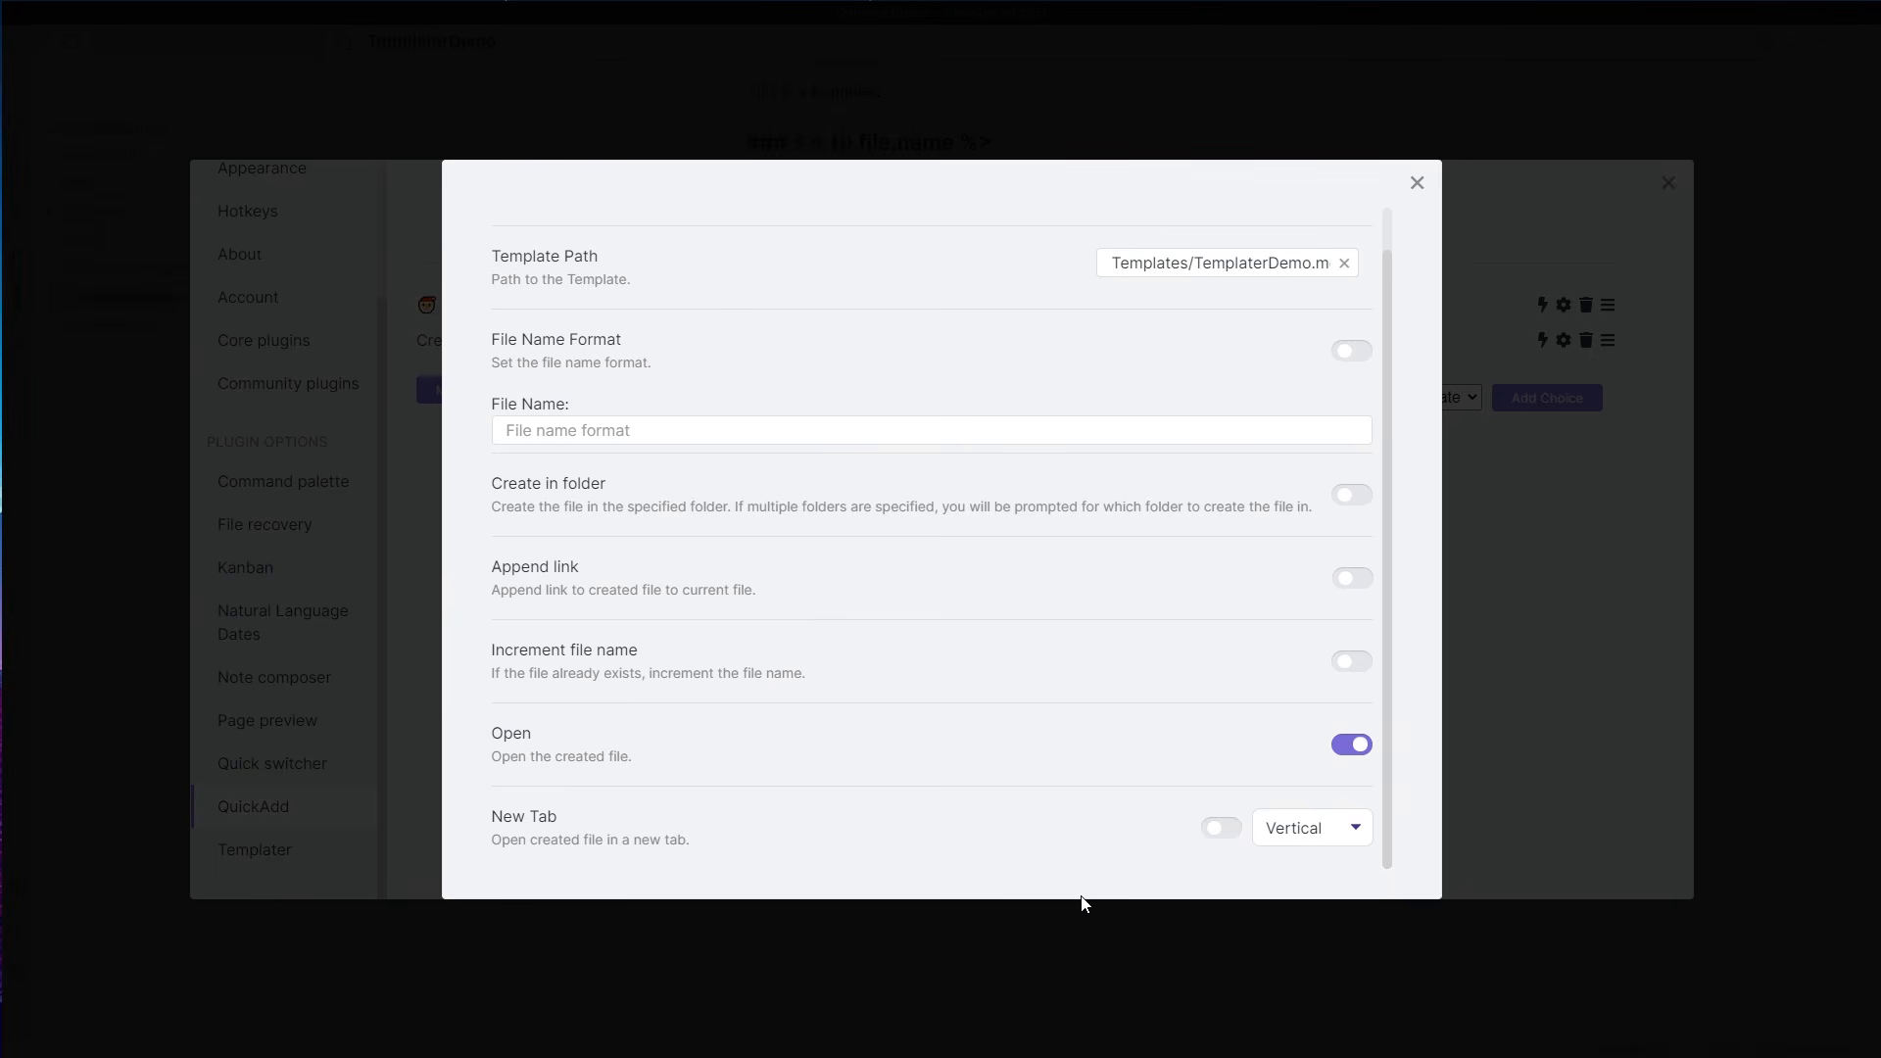
left_click(1314, 832)
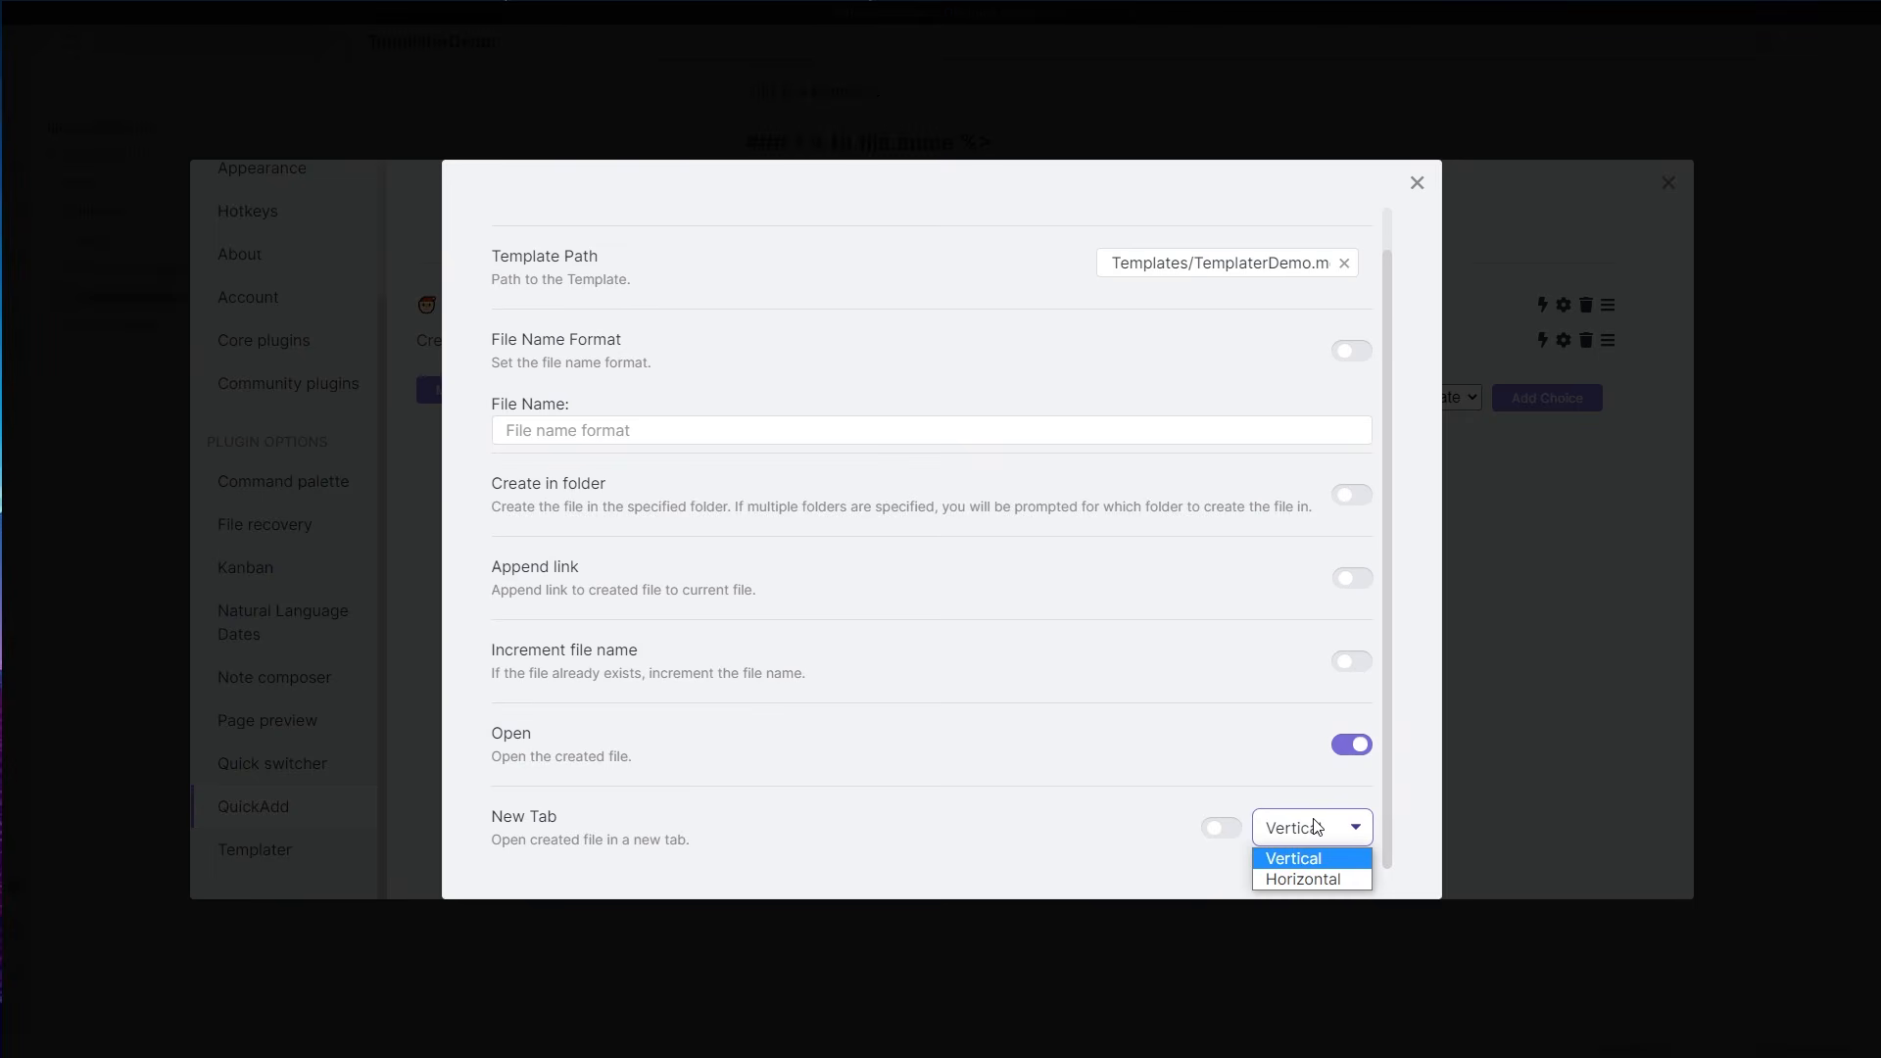
left_click(1064, 708)
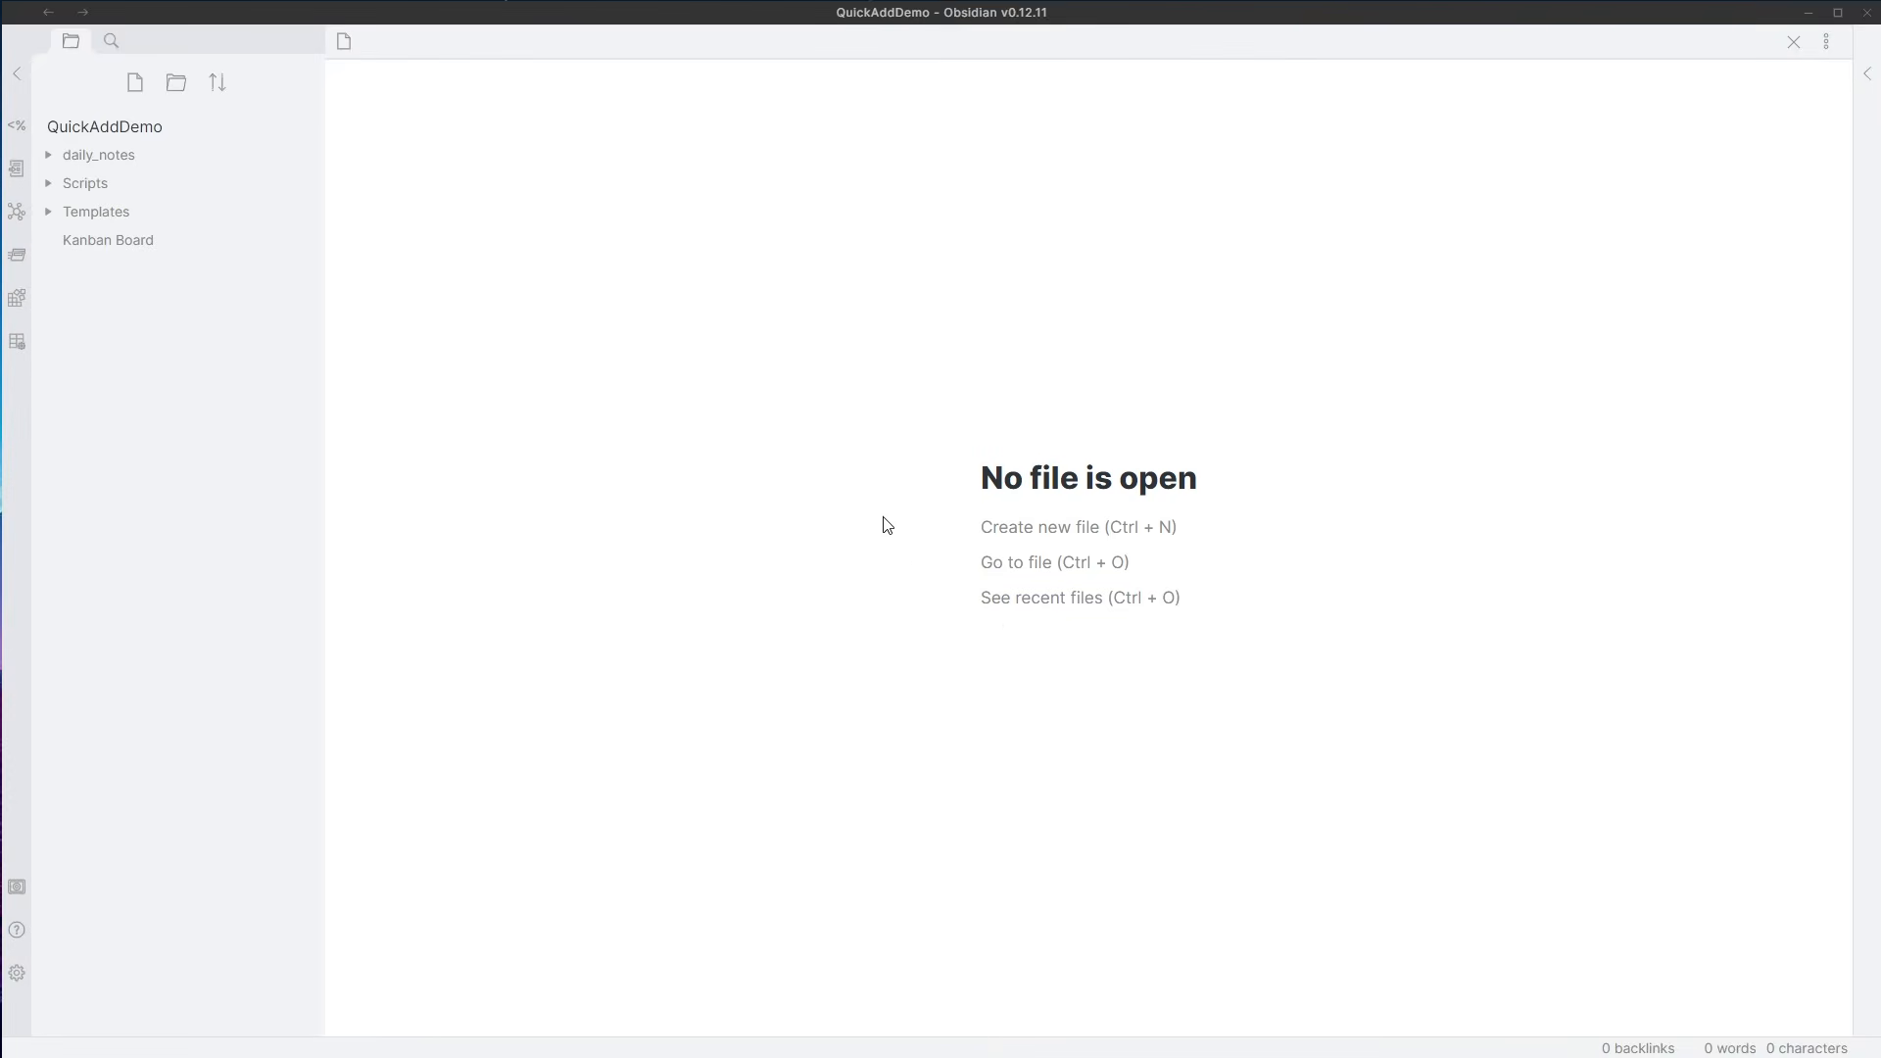
- Change the heading expression in the TemplaterDemo template to <% tp.file.title %> and close the note
left_click(118, 218)
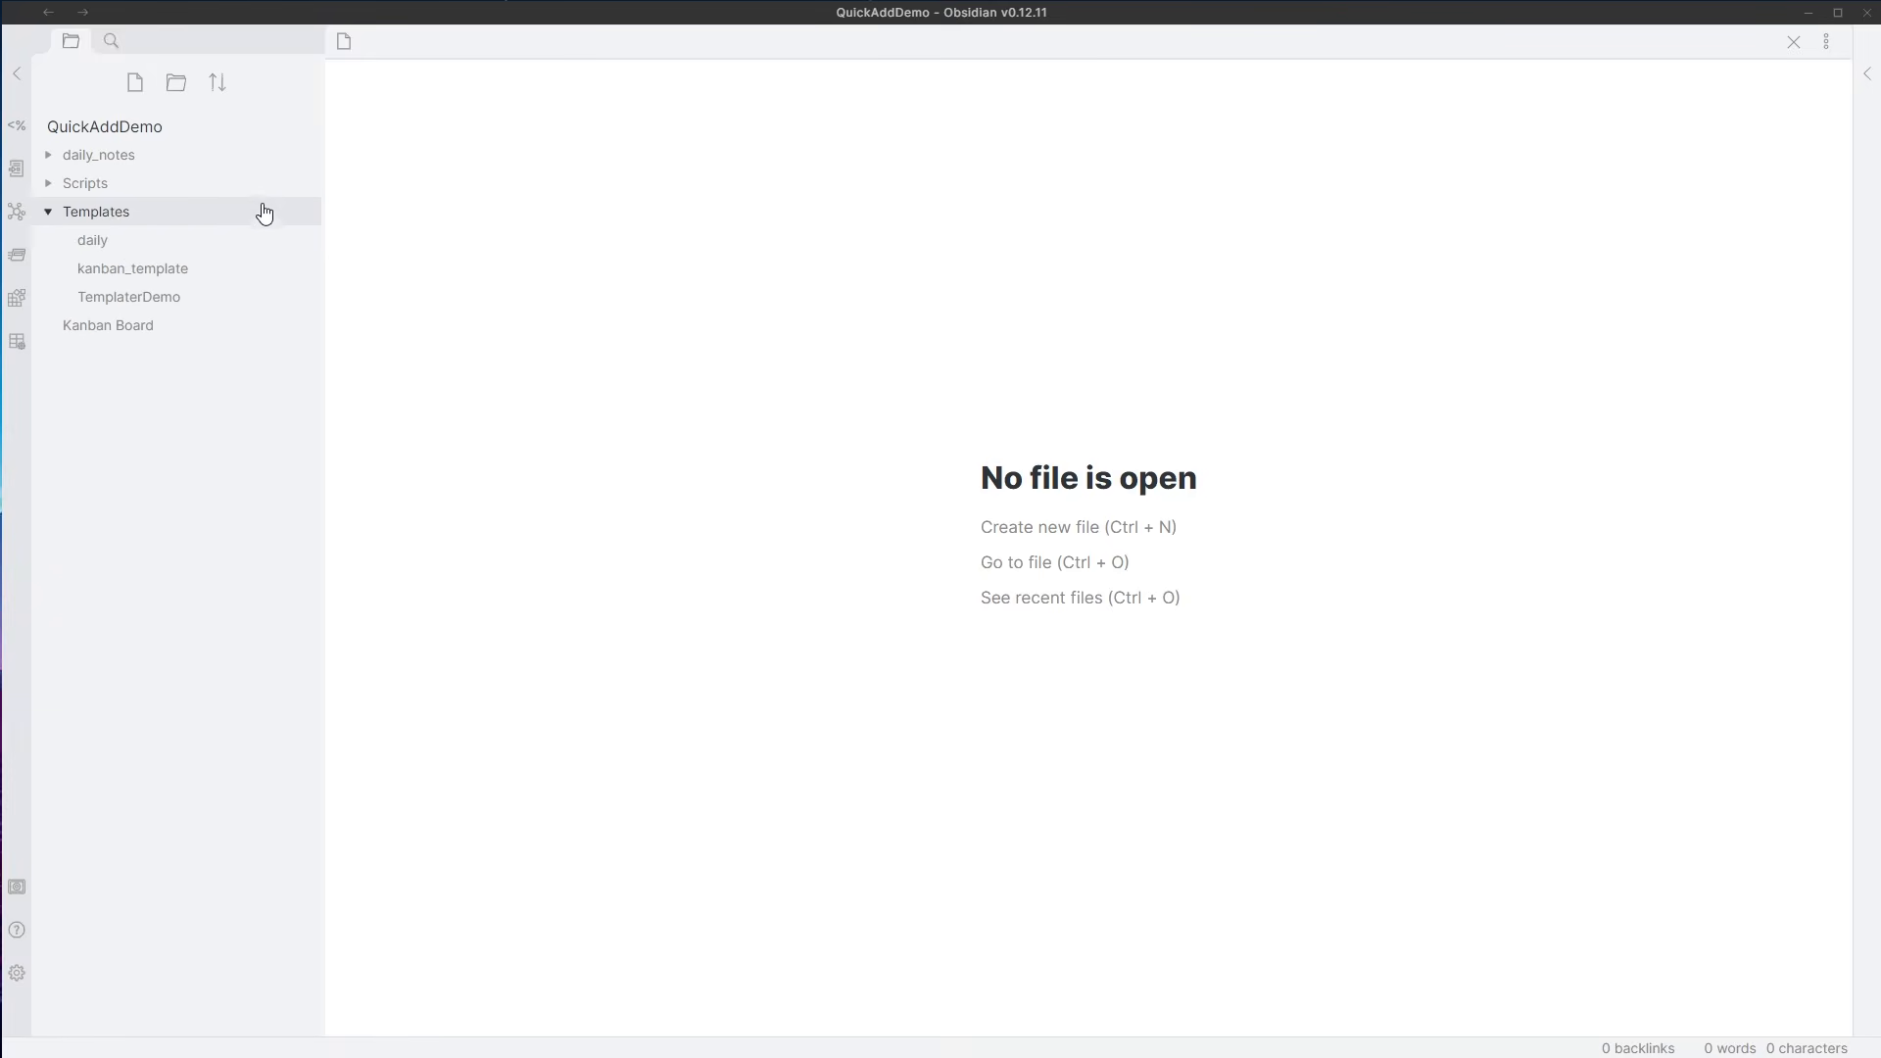
left_click(229, 273)
left_click(211, 245)
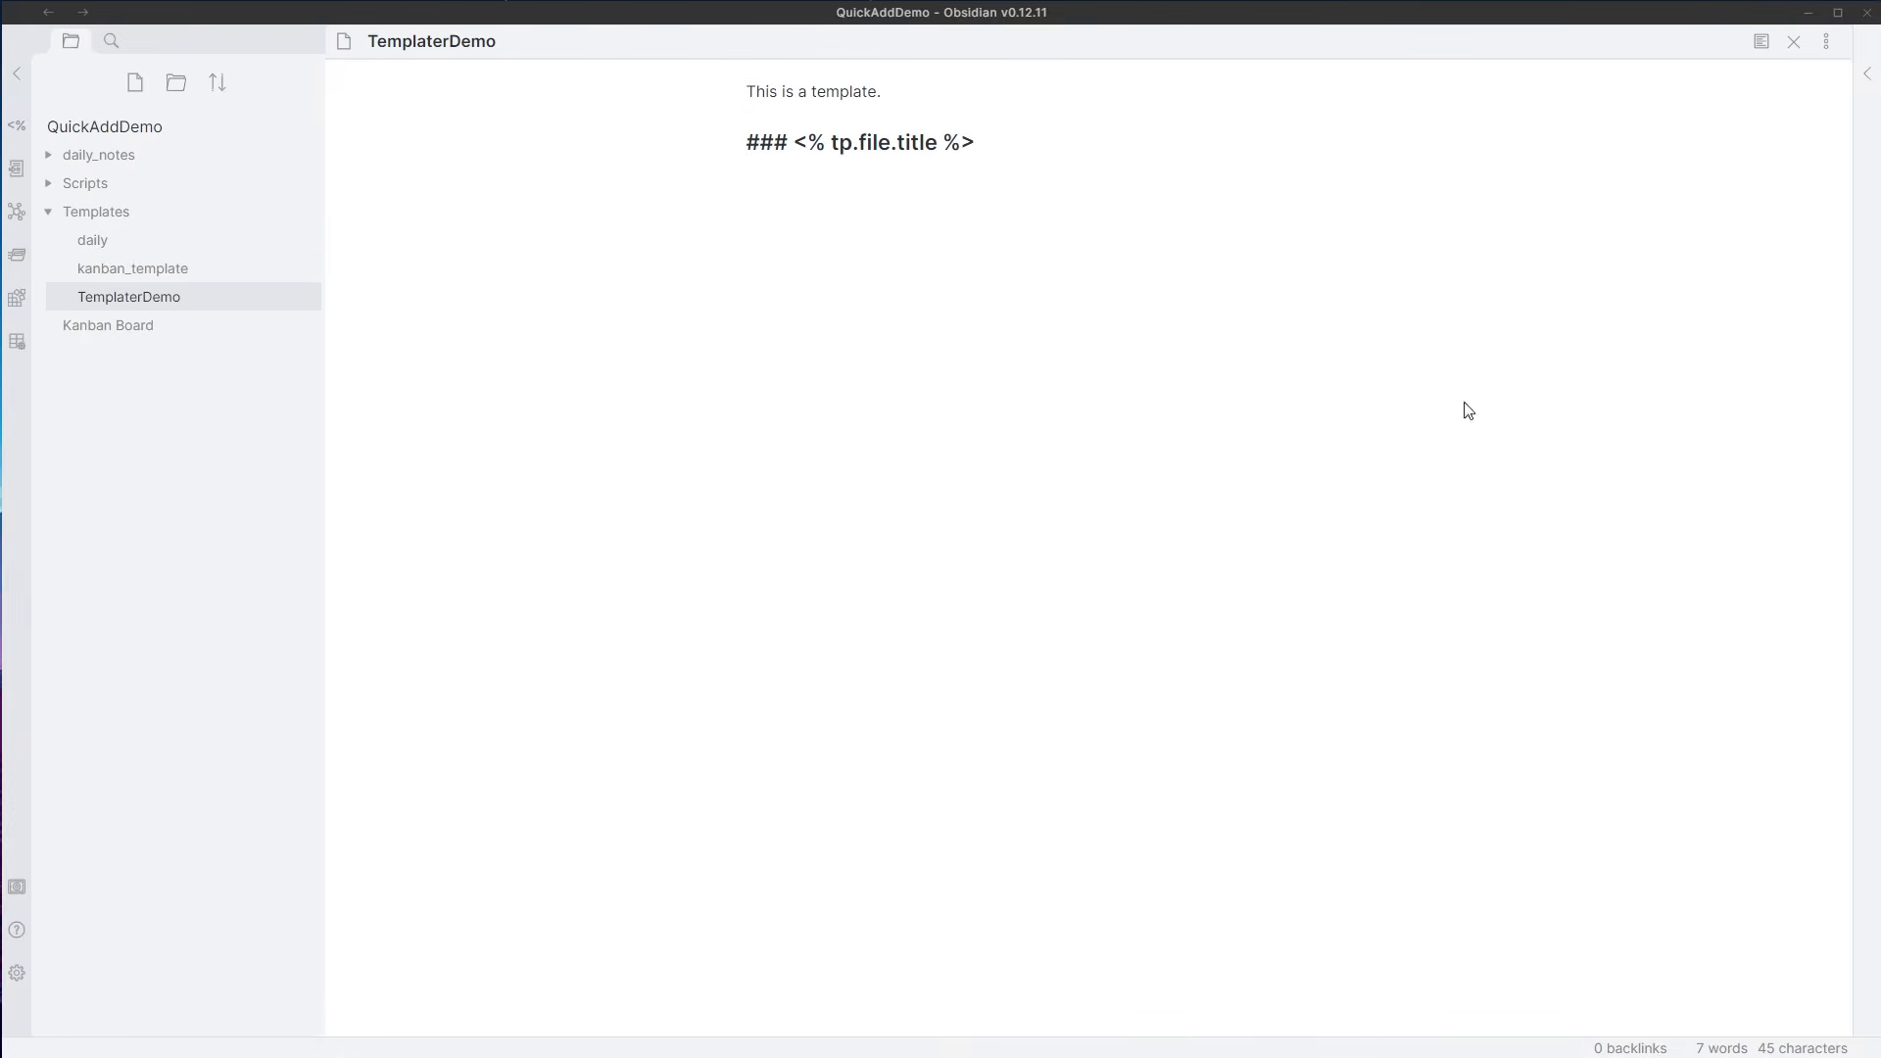
left_click(919, 133)
key("ctrl+BackSpace")
key("ctrl+Delete")
type("hna")
key("BackSpace")
key("BackSpace")
key("BackSpace")
type("name")
key("ctrl+BackSpace")
type("title")
left_click_drag(1042, 155, 823, 163)
left_click(823, 118)
key("ctrl+w")
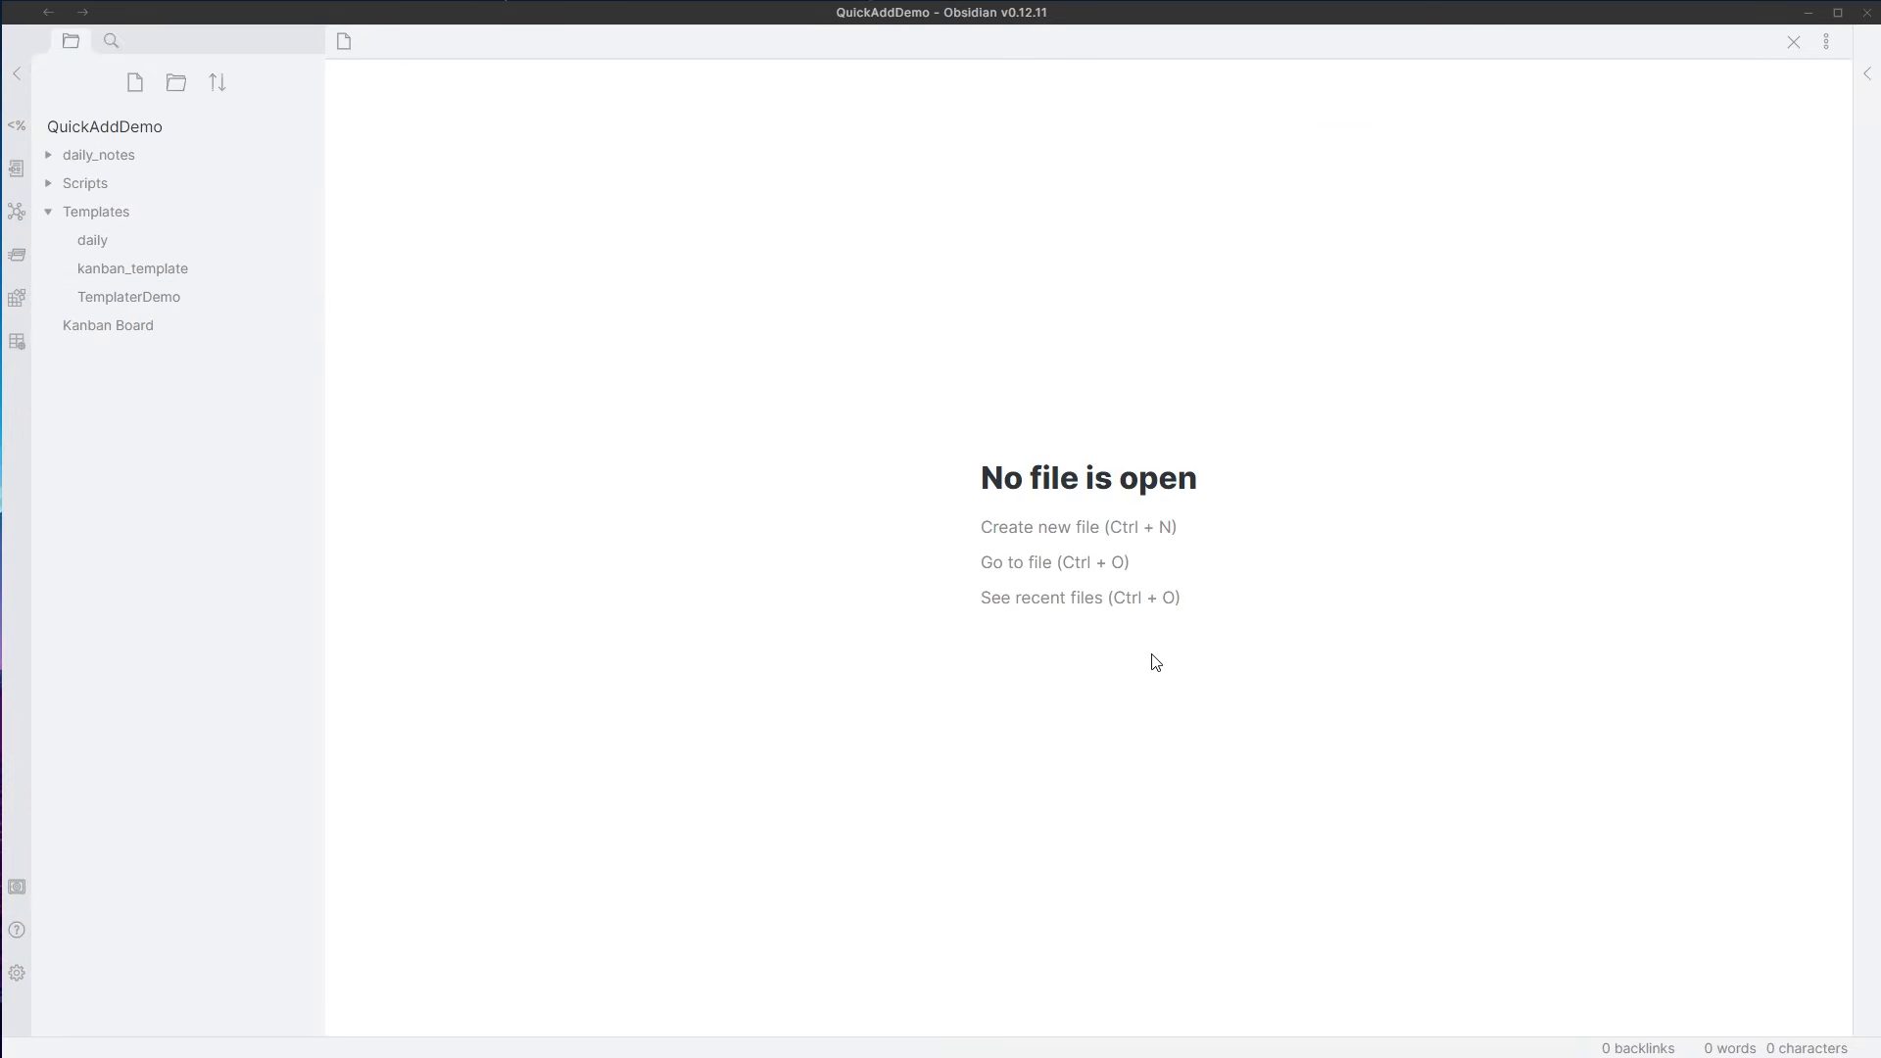
- Run the Create Note choice with QuickAdd and name the new note "New file"
key("ctrl+p")
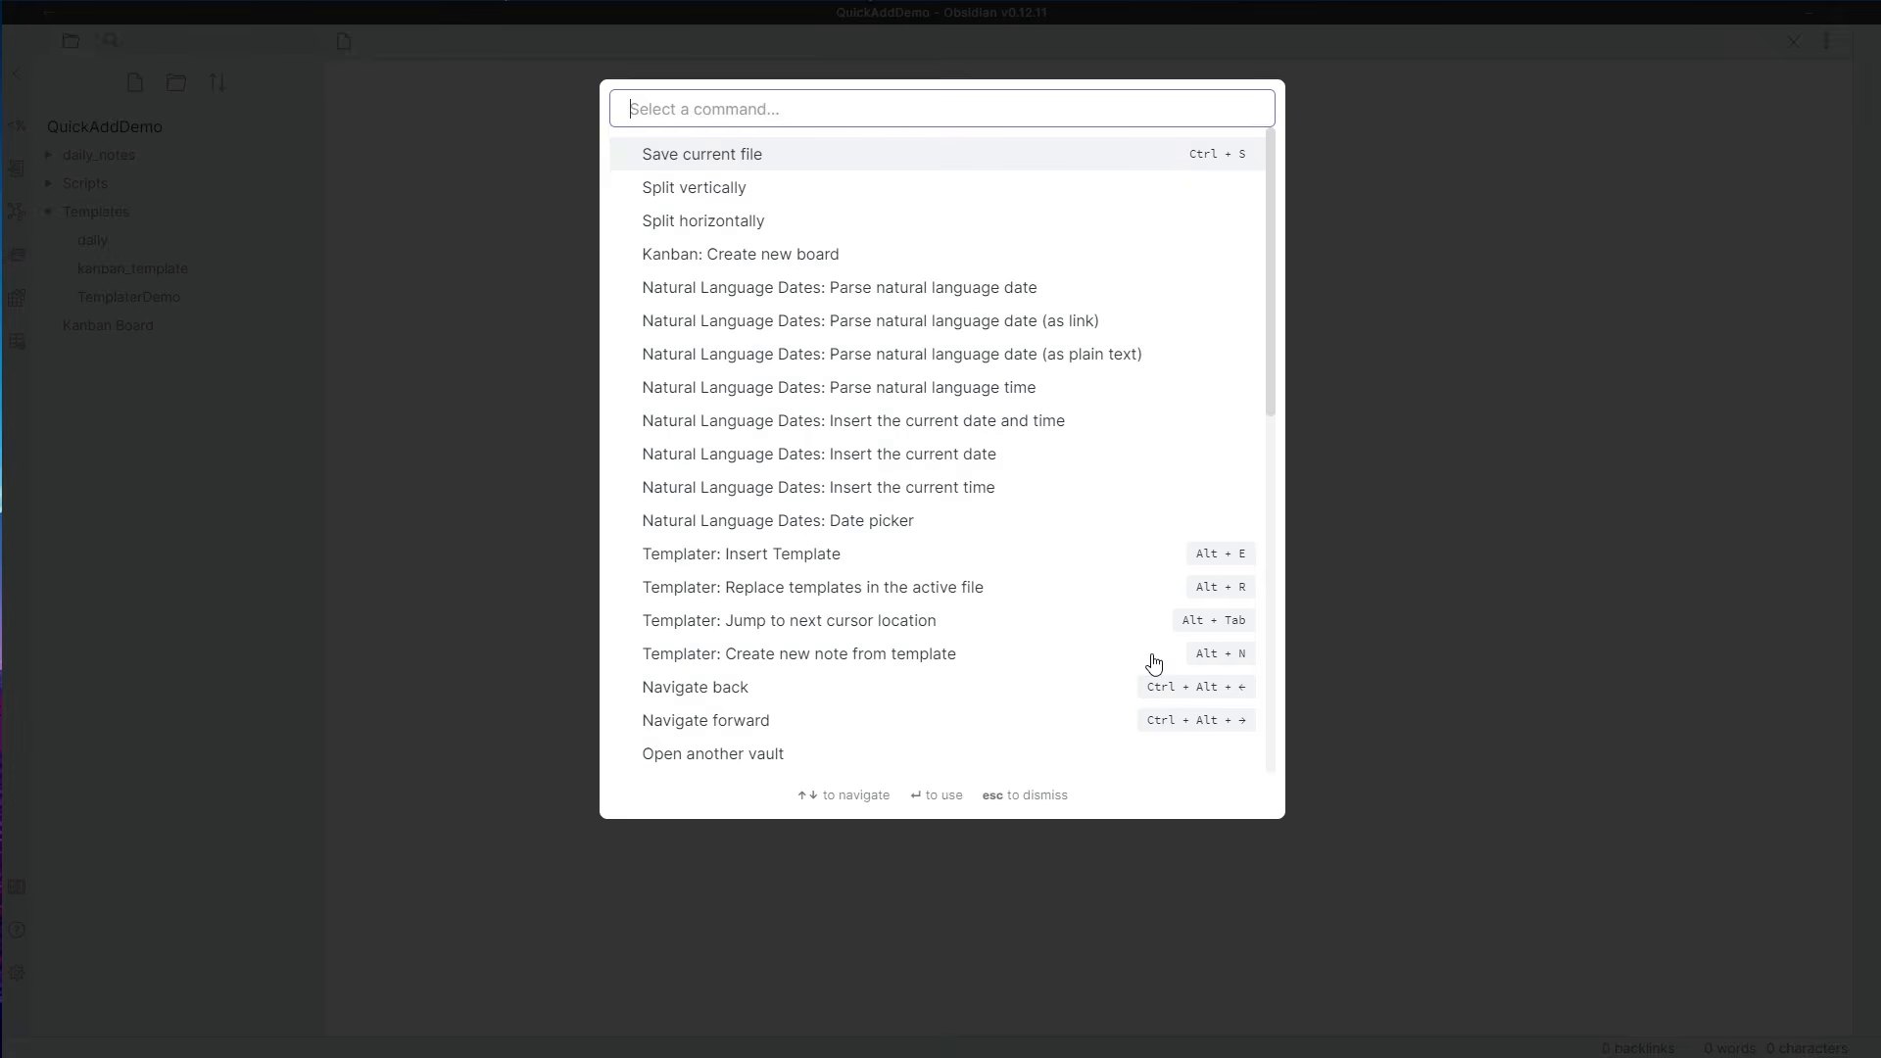
type("q")
key("Return")
key("Down")
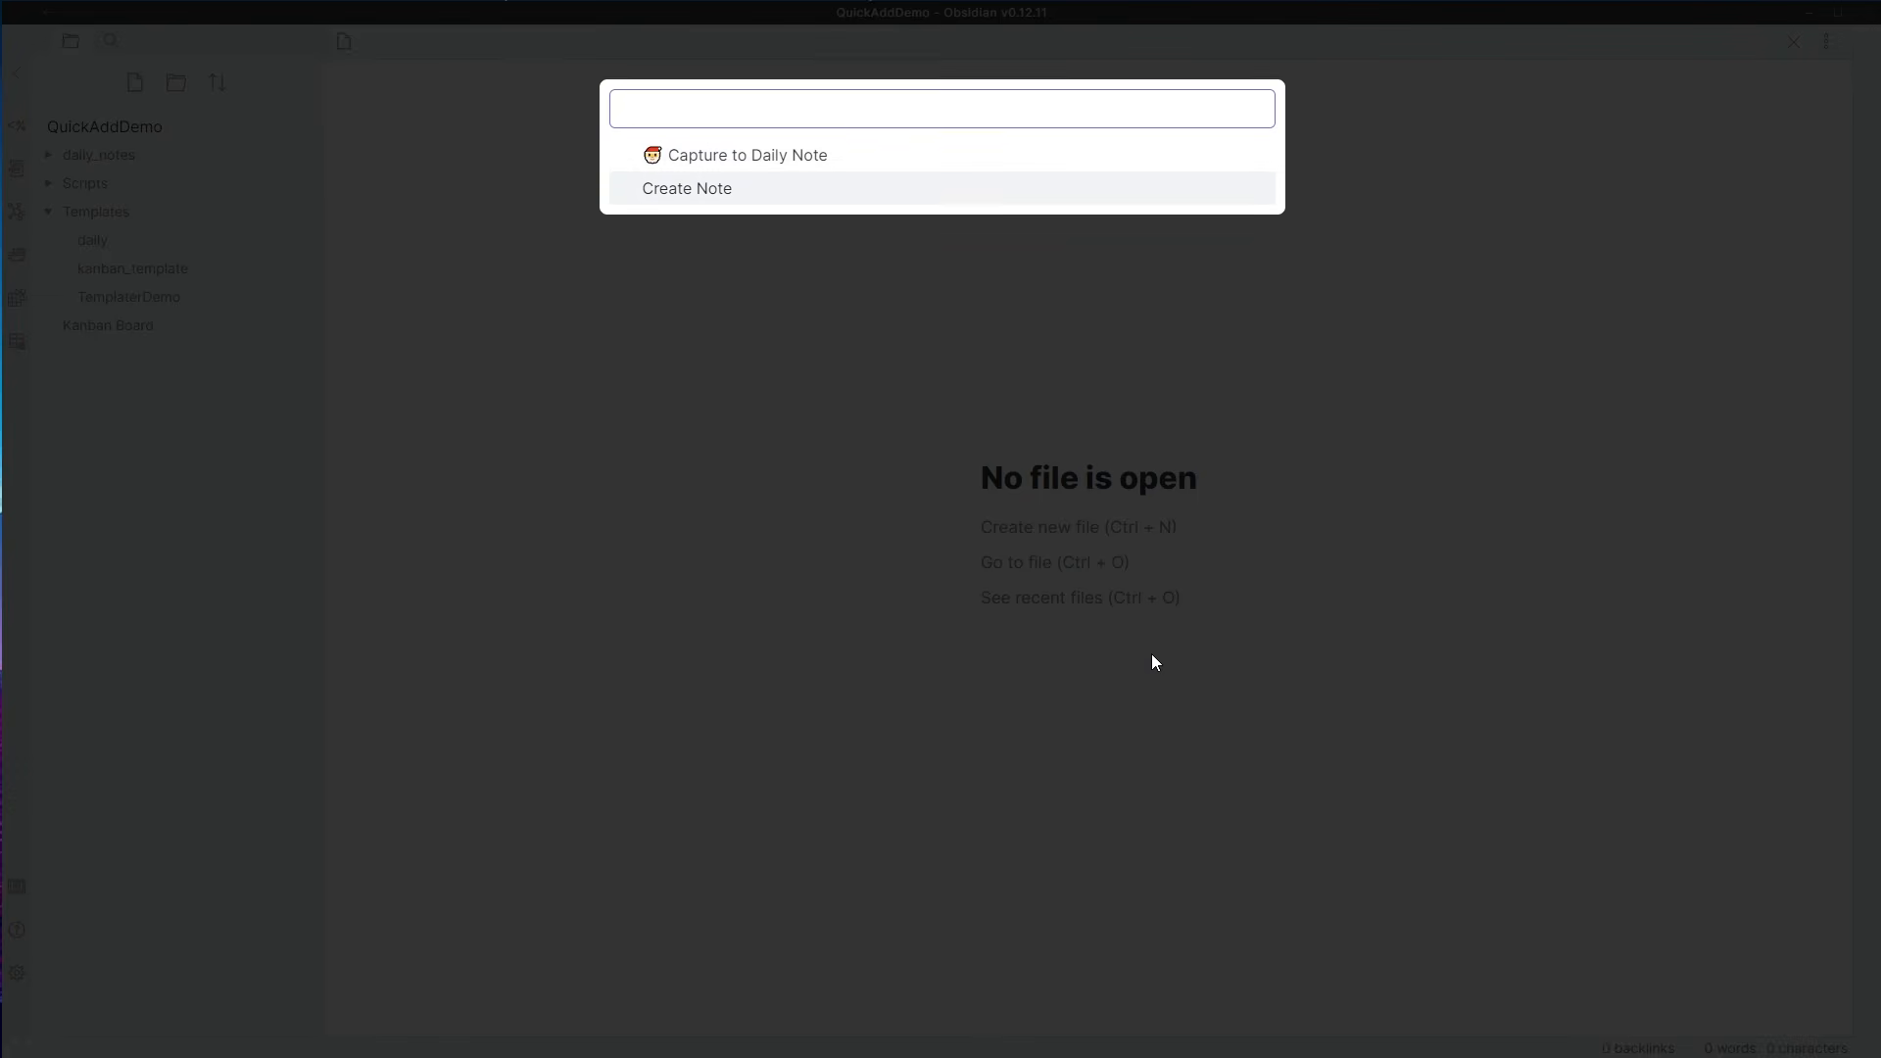
key("Return")
type("New file")
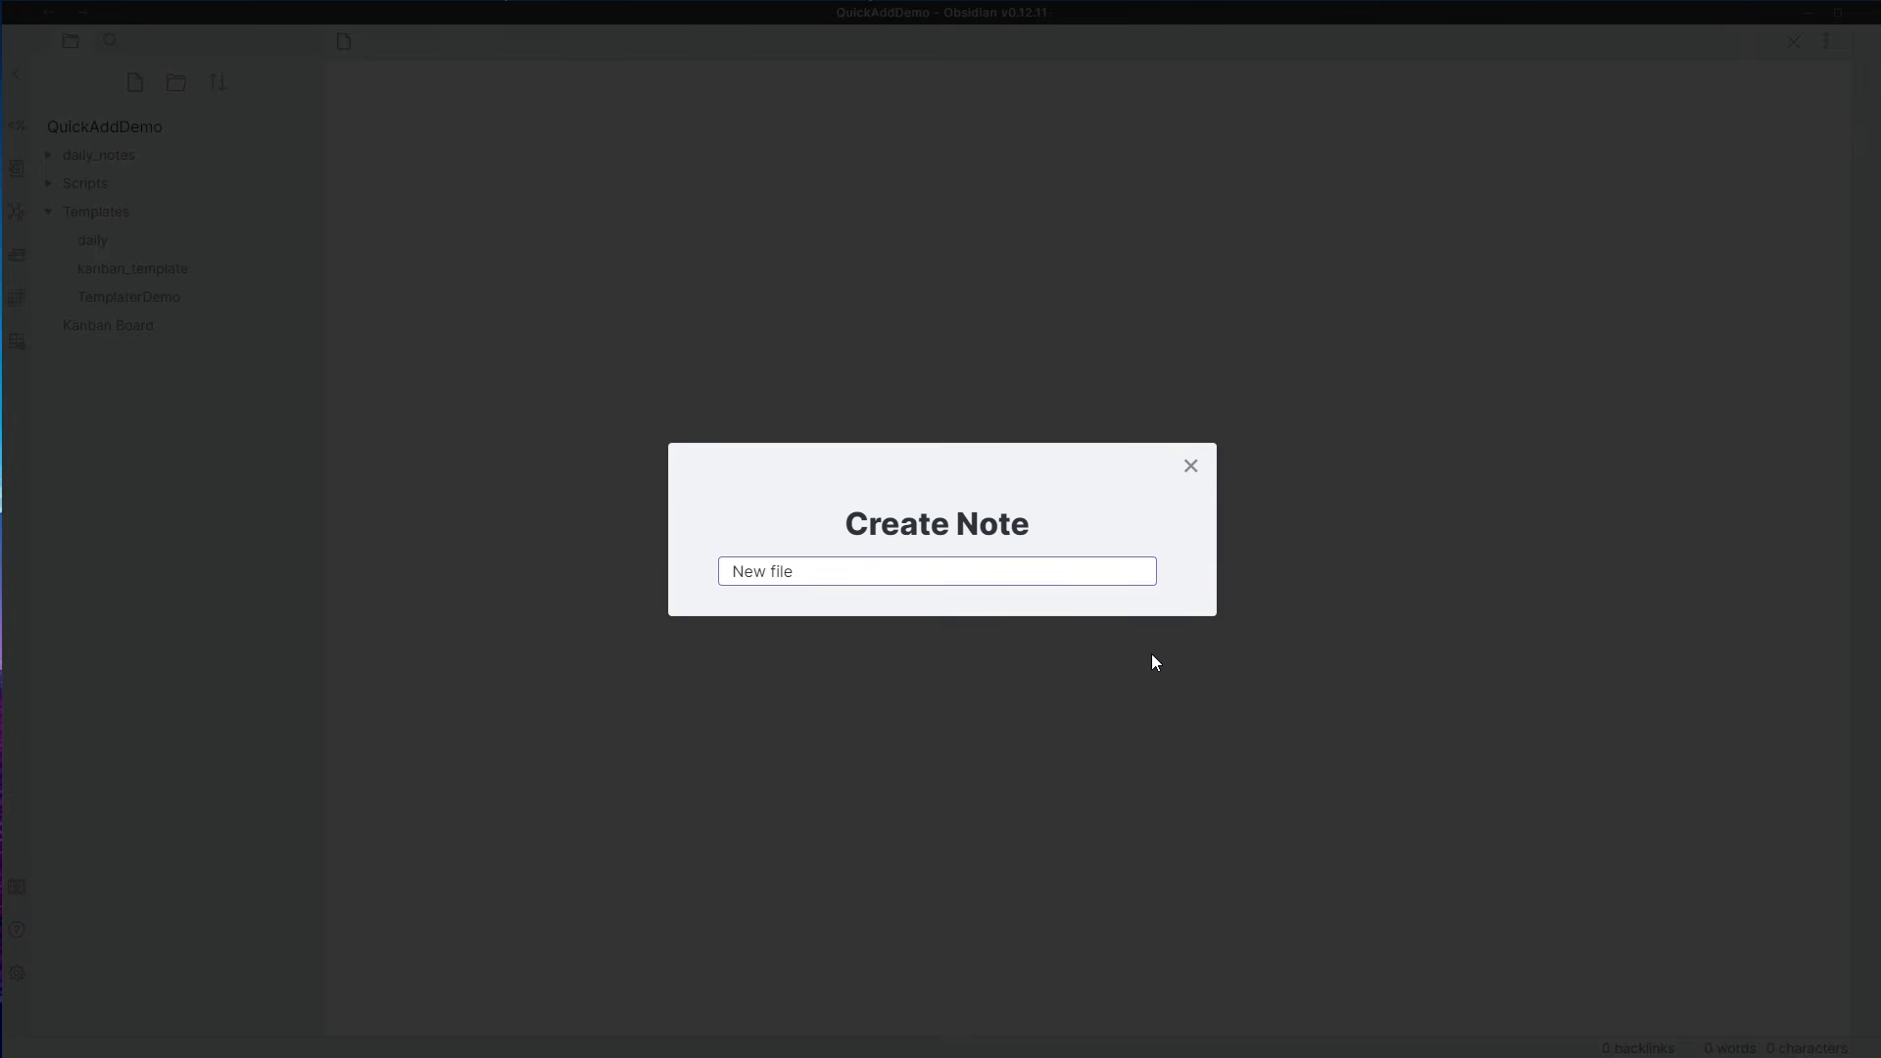
key("Return")
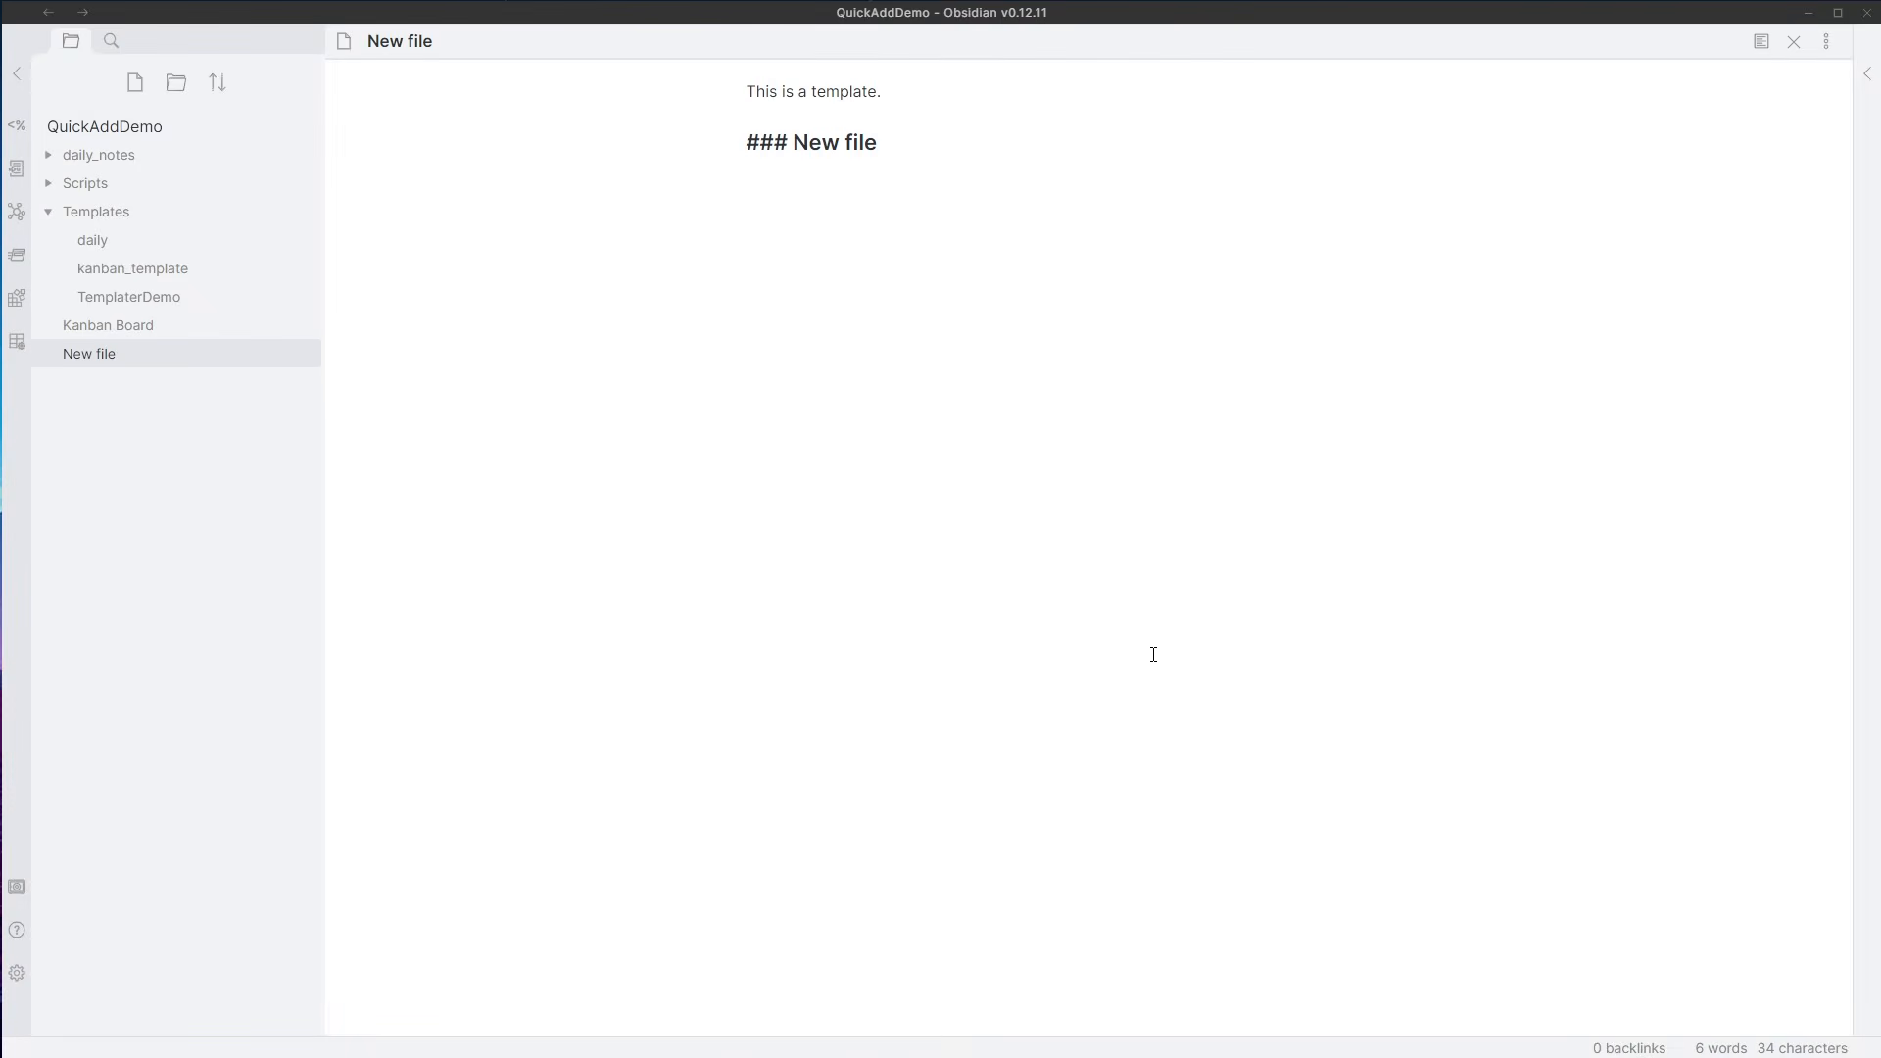
- Compare the text and heading of New file with the title expression in the TemplaterDemo template
left_click_drag(929, 85, 606, 121)
left_click_drag(917, 160, 795, 147)
left_click(898, 604)
left_click(196, 306)
left_click_drag(975, 143, 761, 143)
left_click(829, 196)
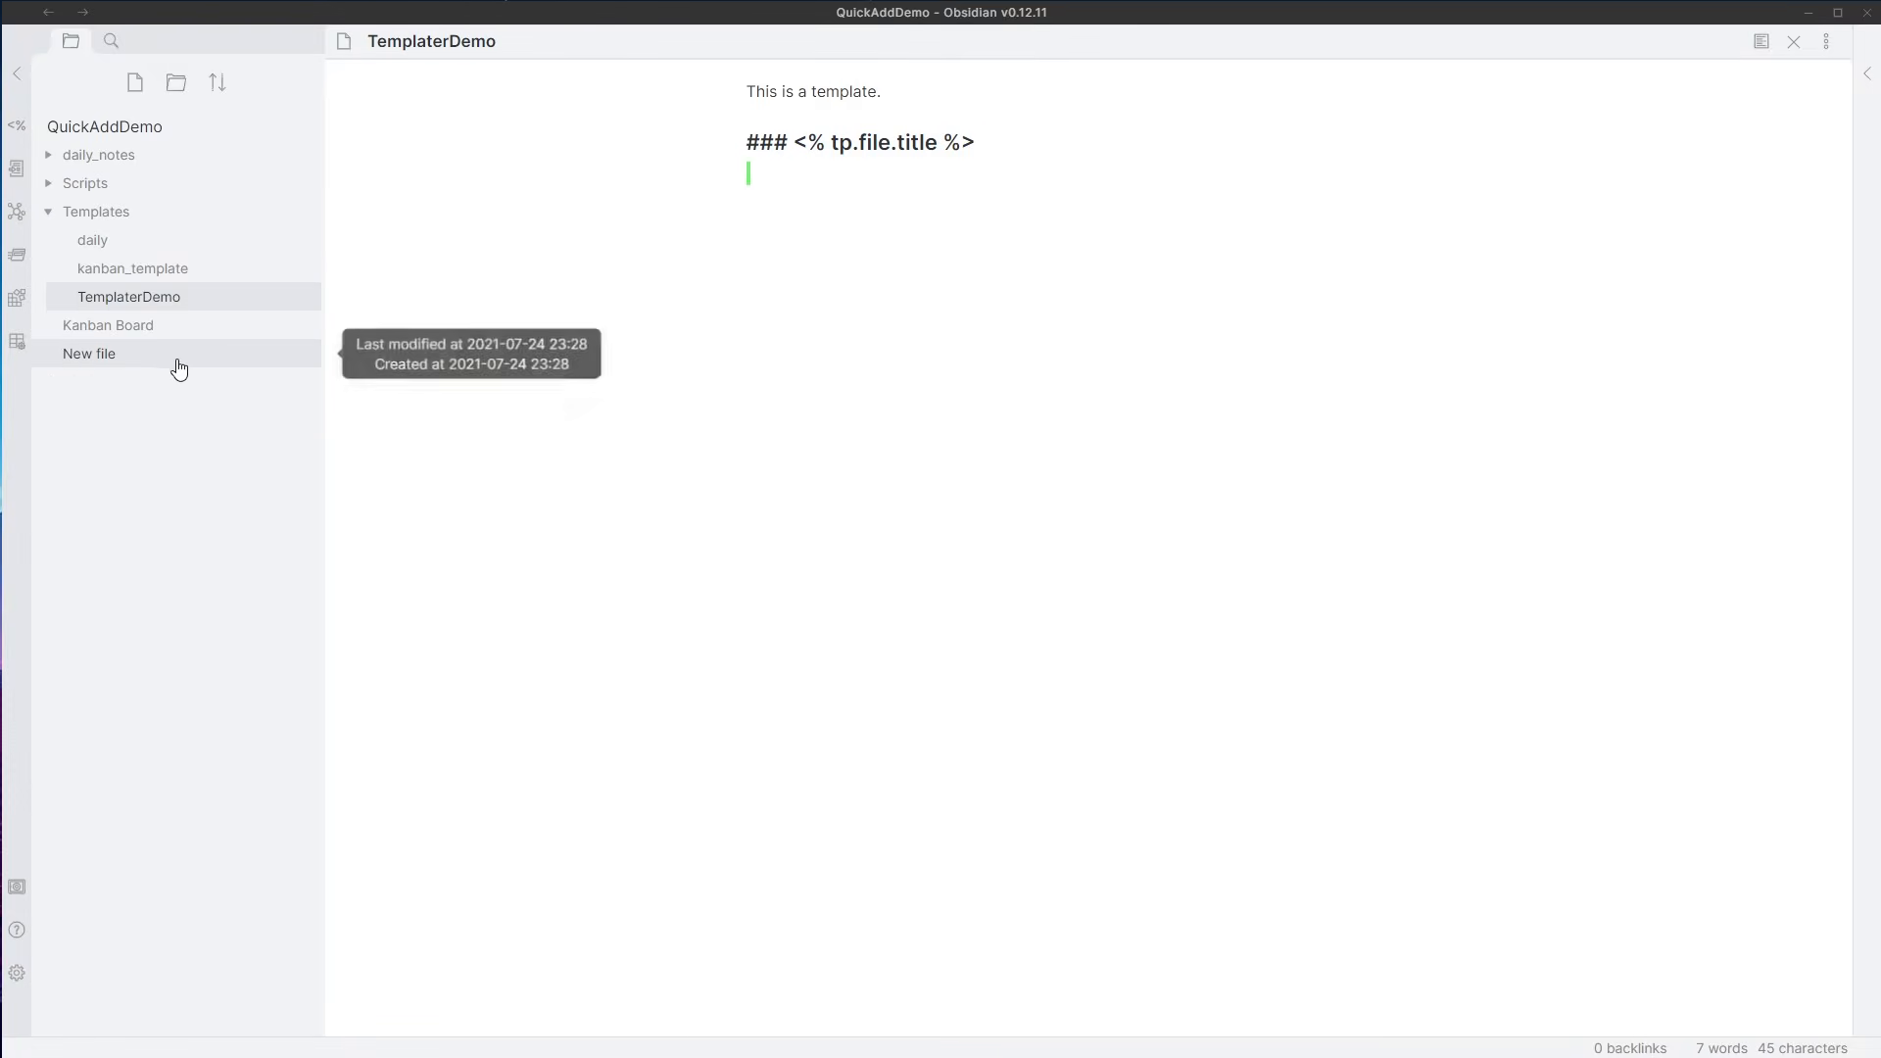
left_click(178, 358)
left_click_drag(887, 149, 749, 147)
left_click(962, 635)
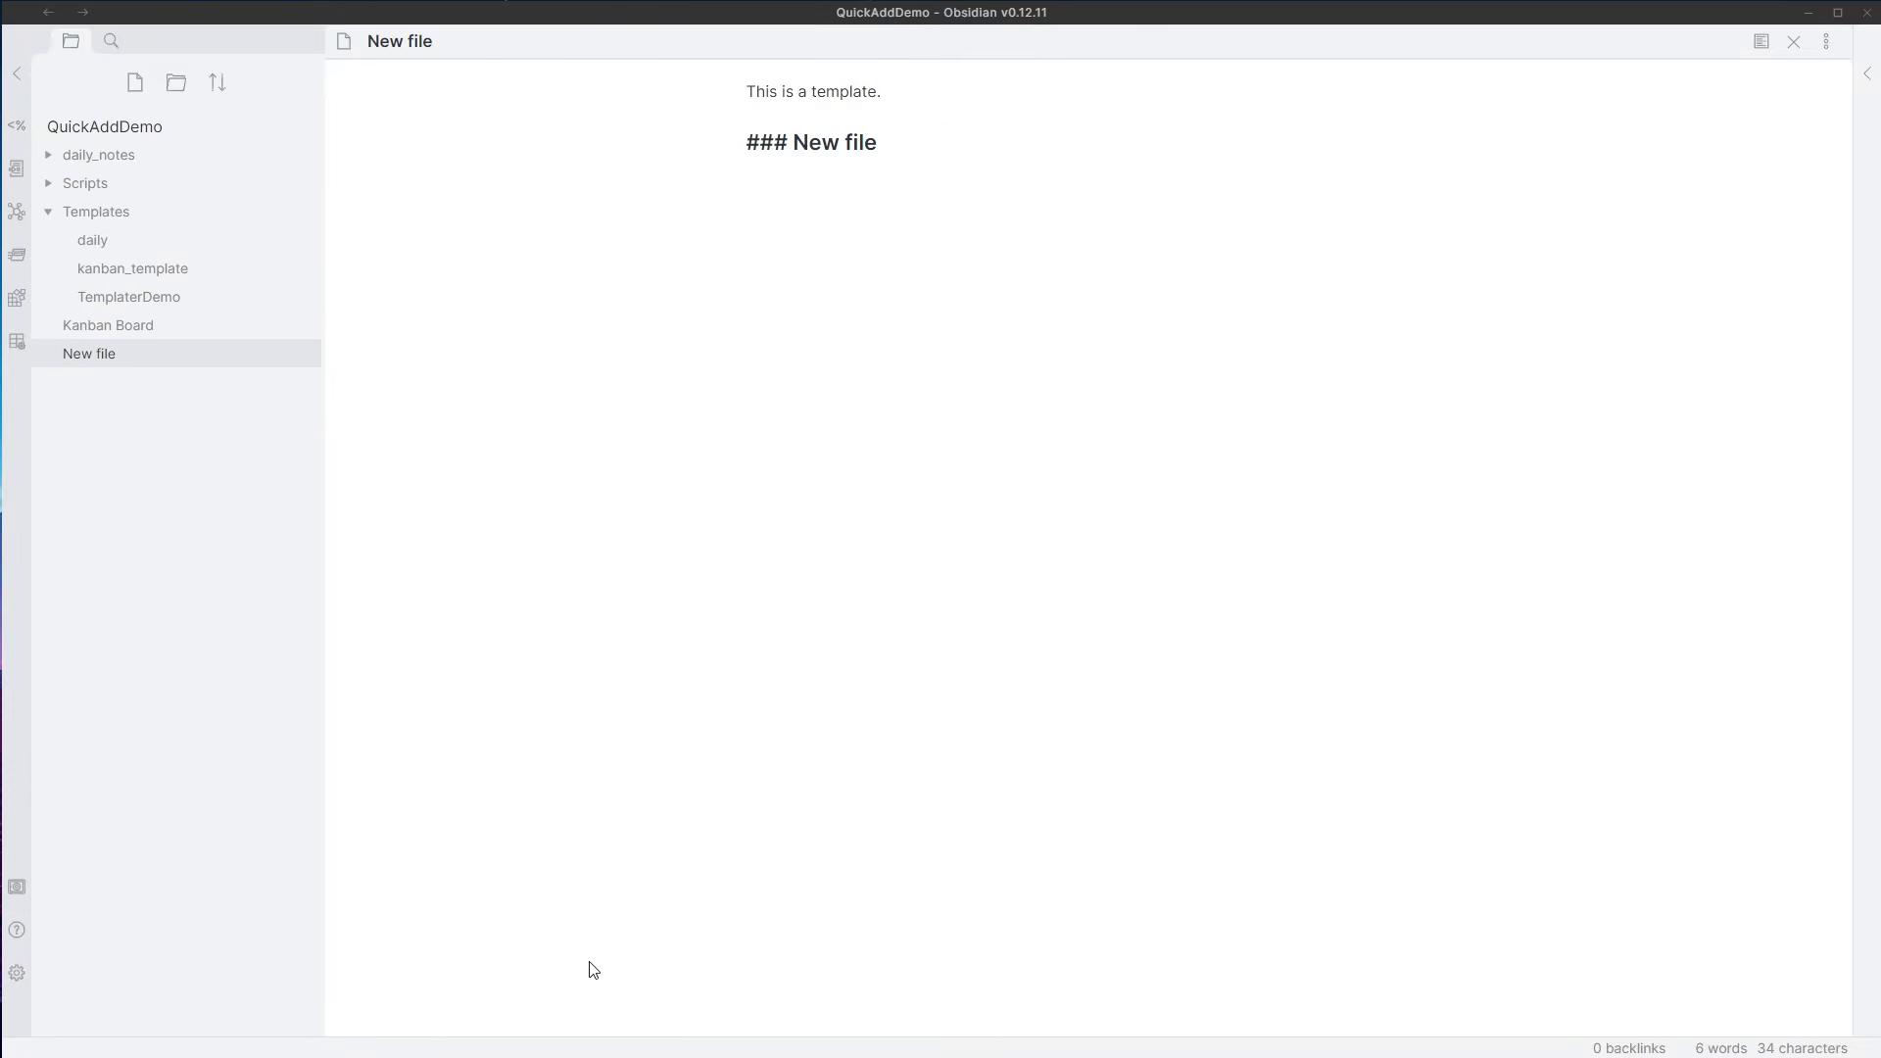
- Add a Multi choice named "Folder", prefixed with a folder emoji, in the QuickAdd settings
left_click(17, 973)
left_click(1277, 397)
left_click(1433, 400)
left_click(1443, 479)
left_click(1318, 390)
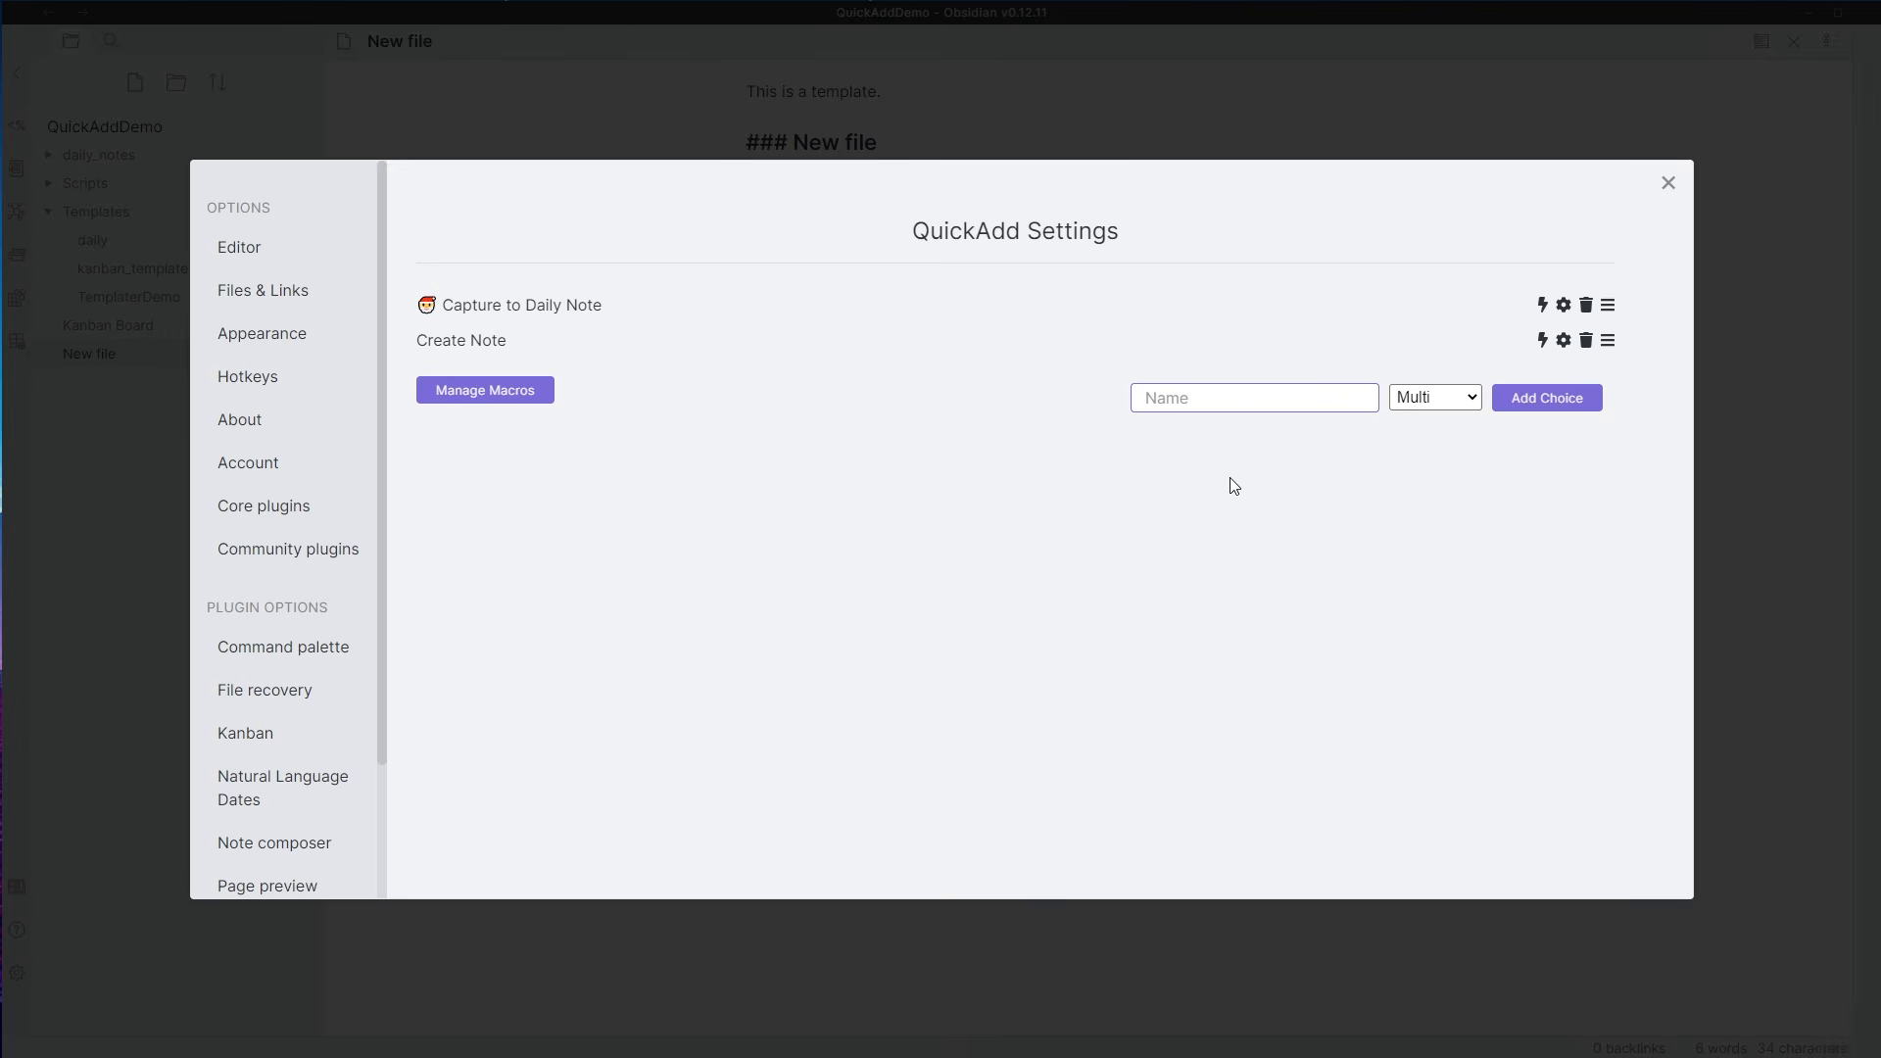
left_click(1232, 757)
left_click(1216, 407)
type("Folder")
key("Home")
key("super+period")
type("folder")
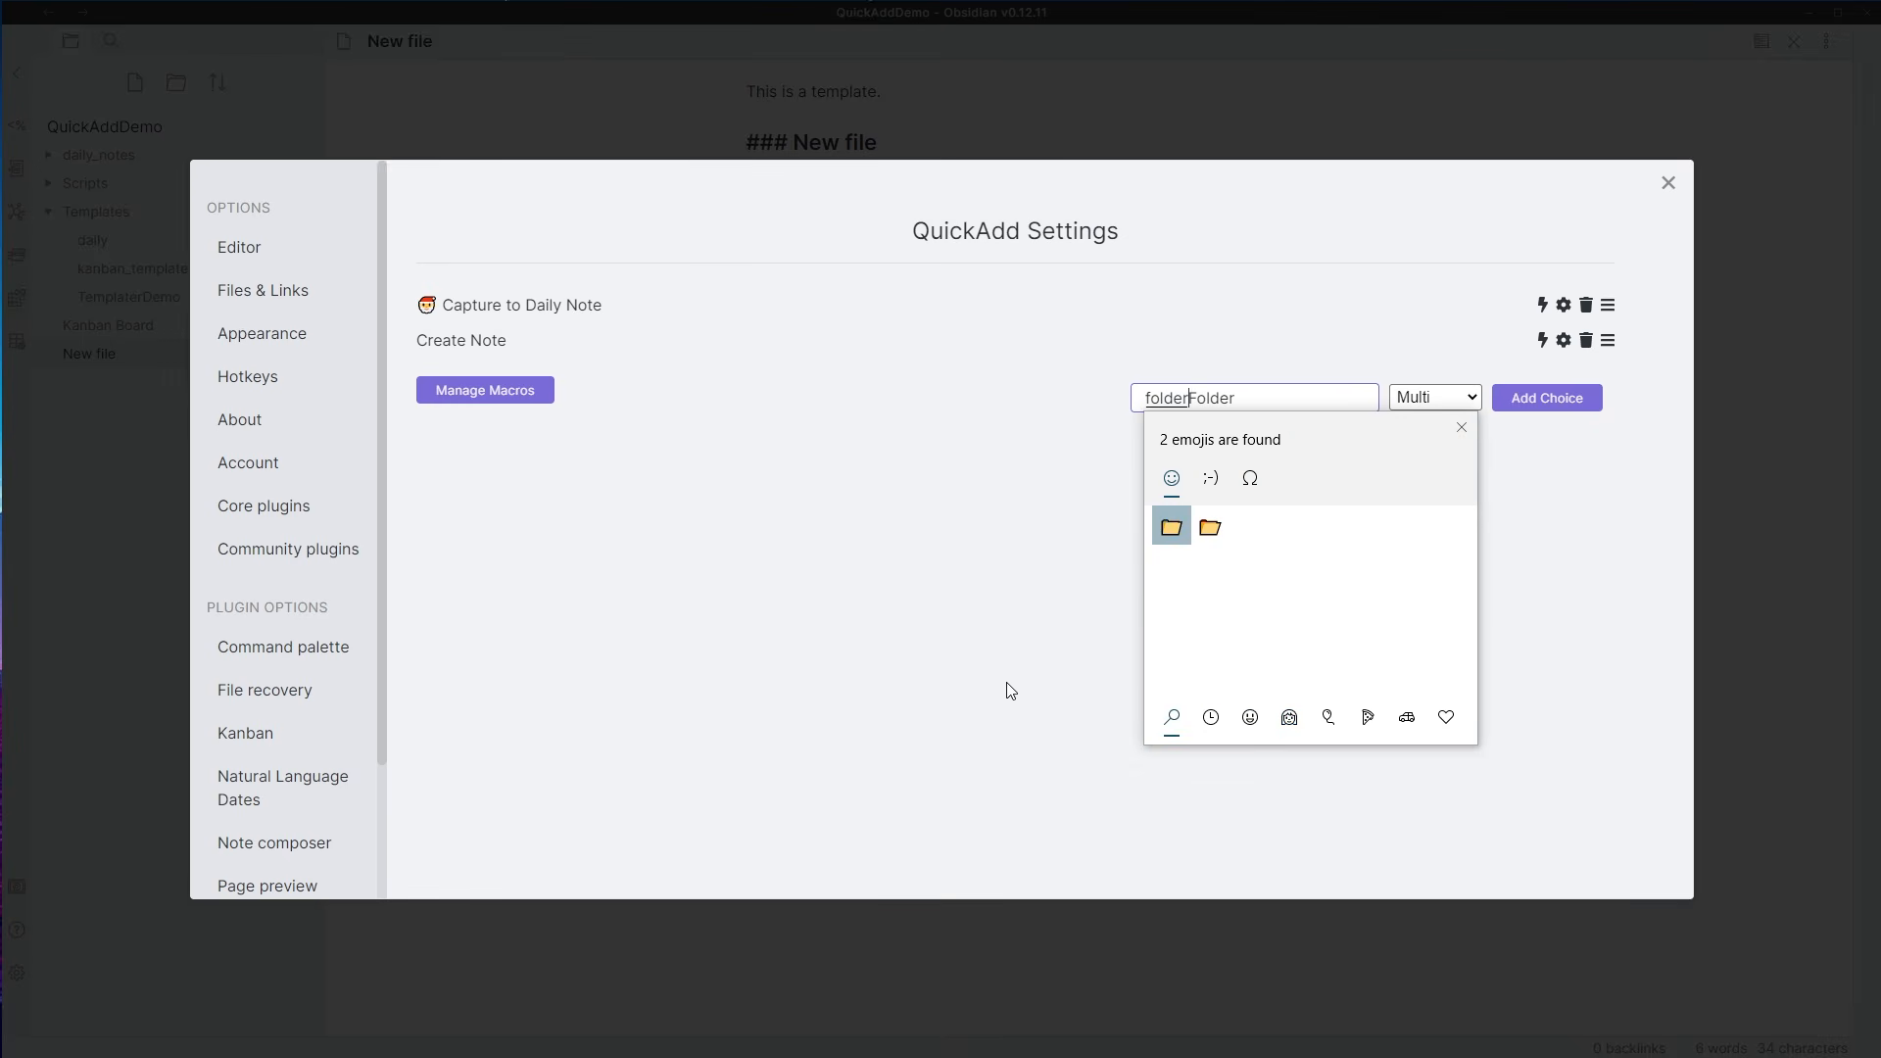
key("Return")
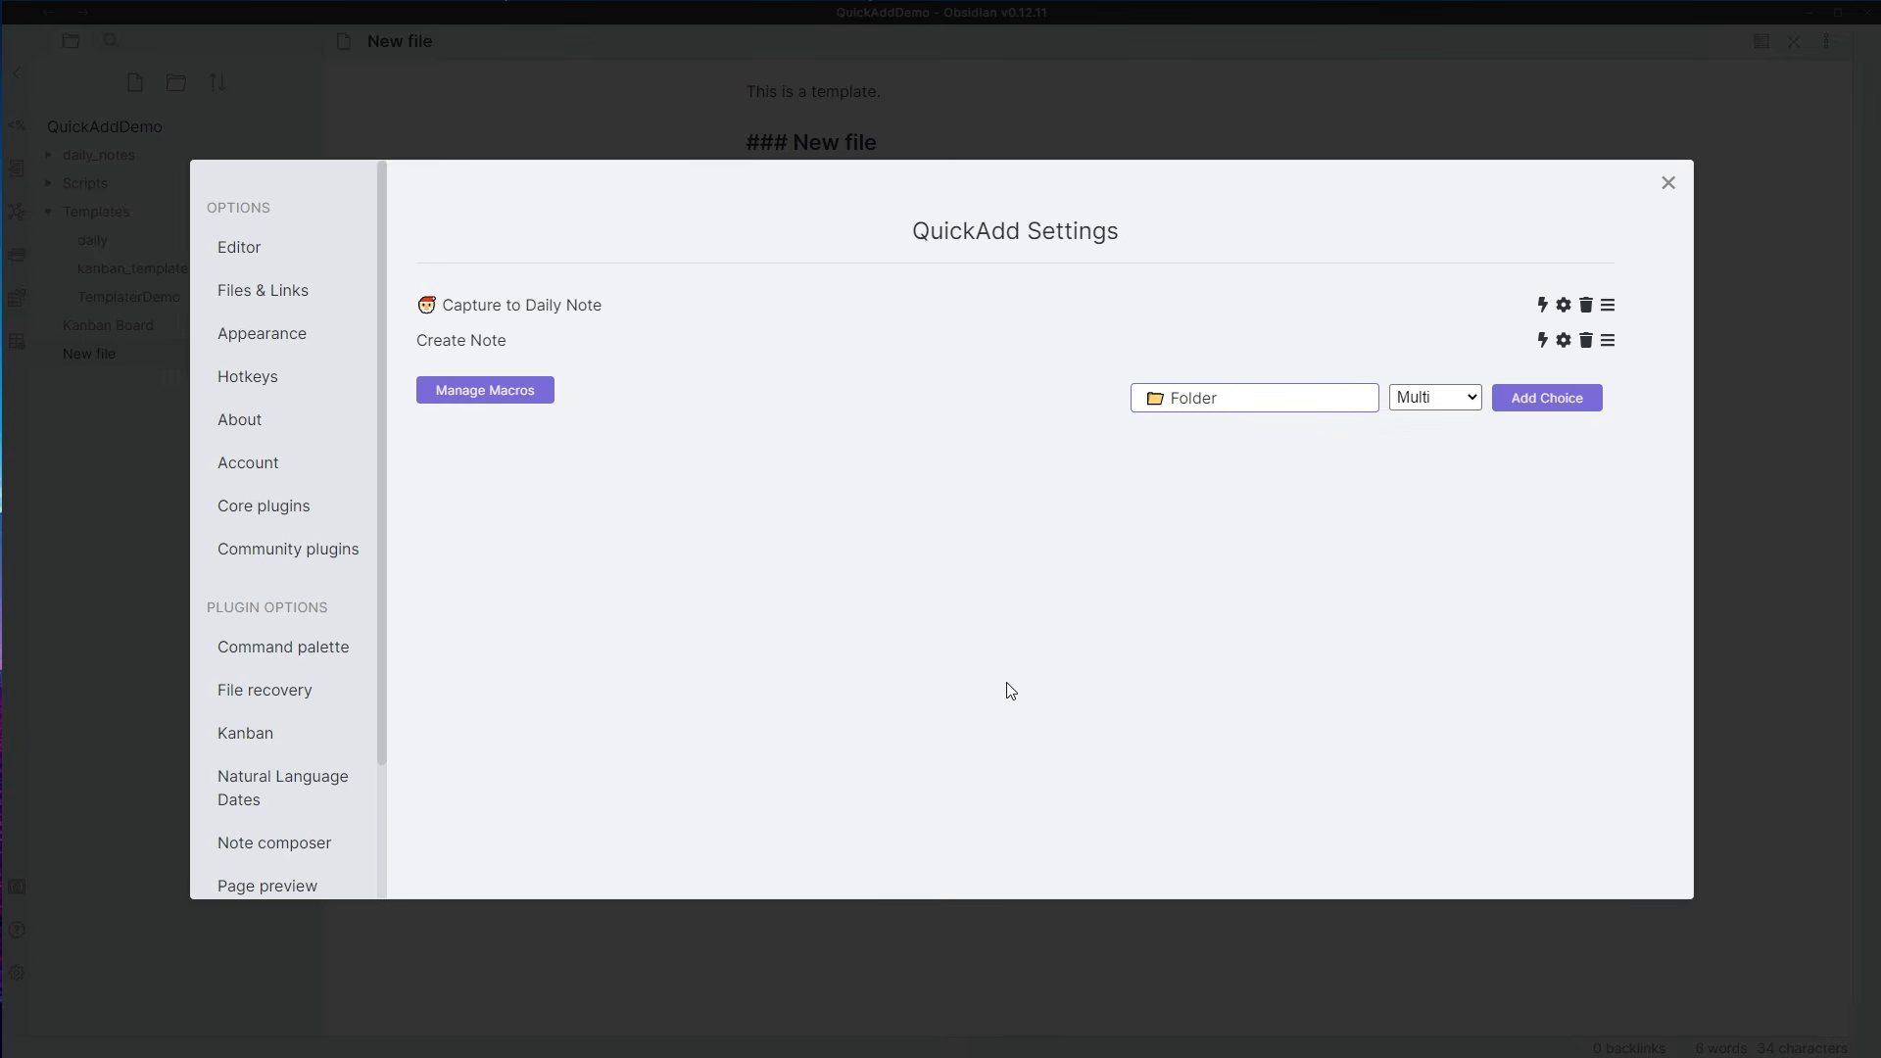
left_click(1550, 399)
- Move the Folder choice to the top of the list and nest Capture to Daily Note and Create Note inside it
left_click_drag(1608, 373, 1608, 305)
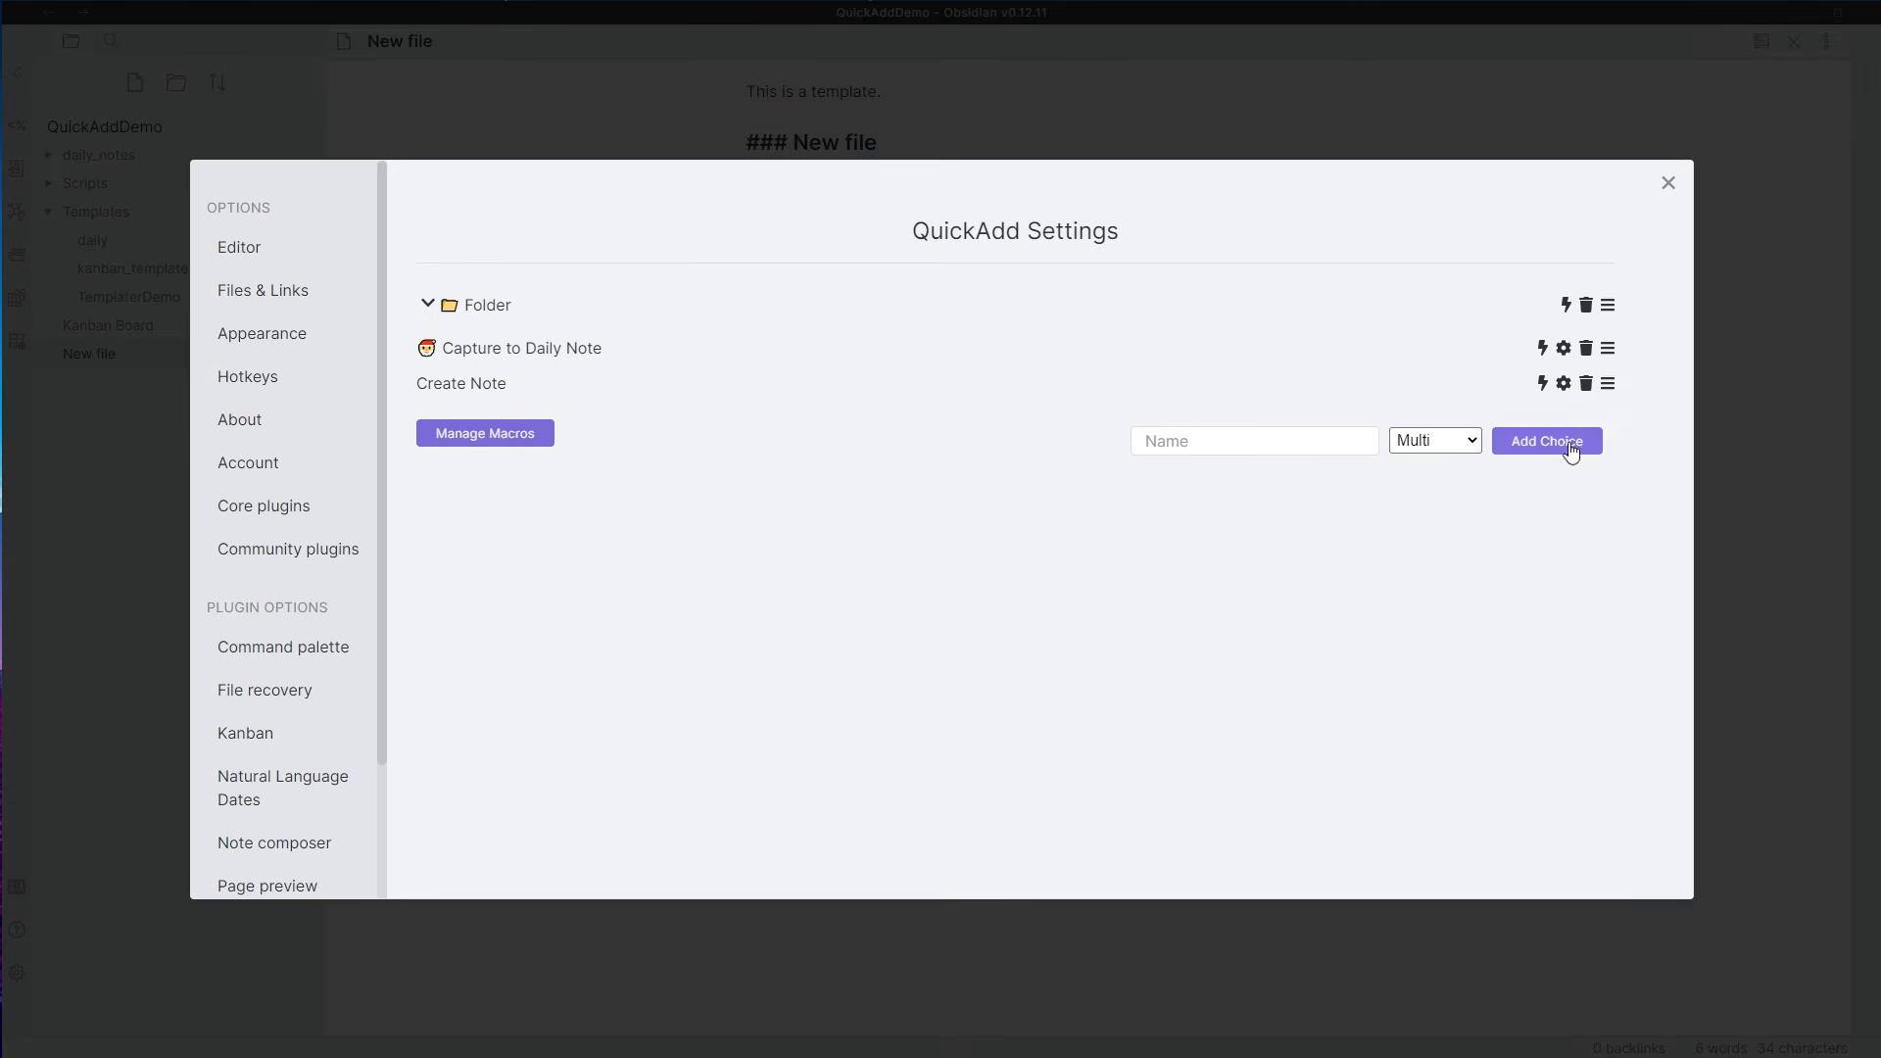
left_click_drag(1608, 348, 1678, 313)
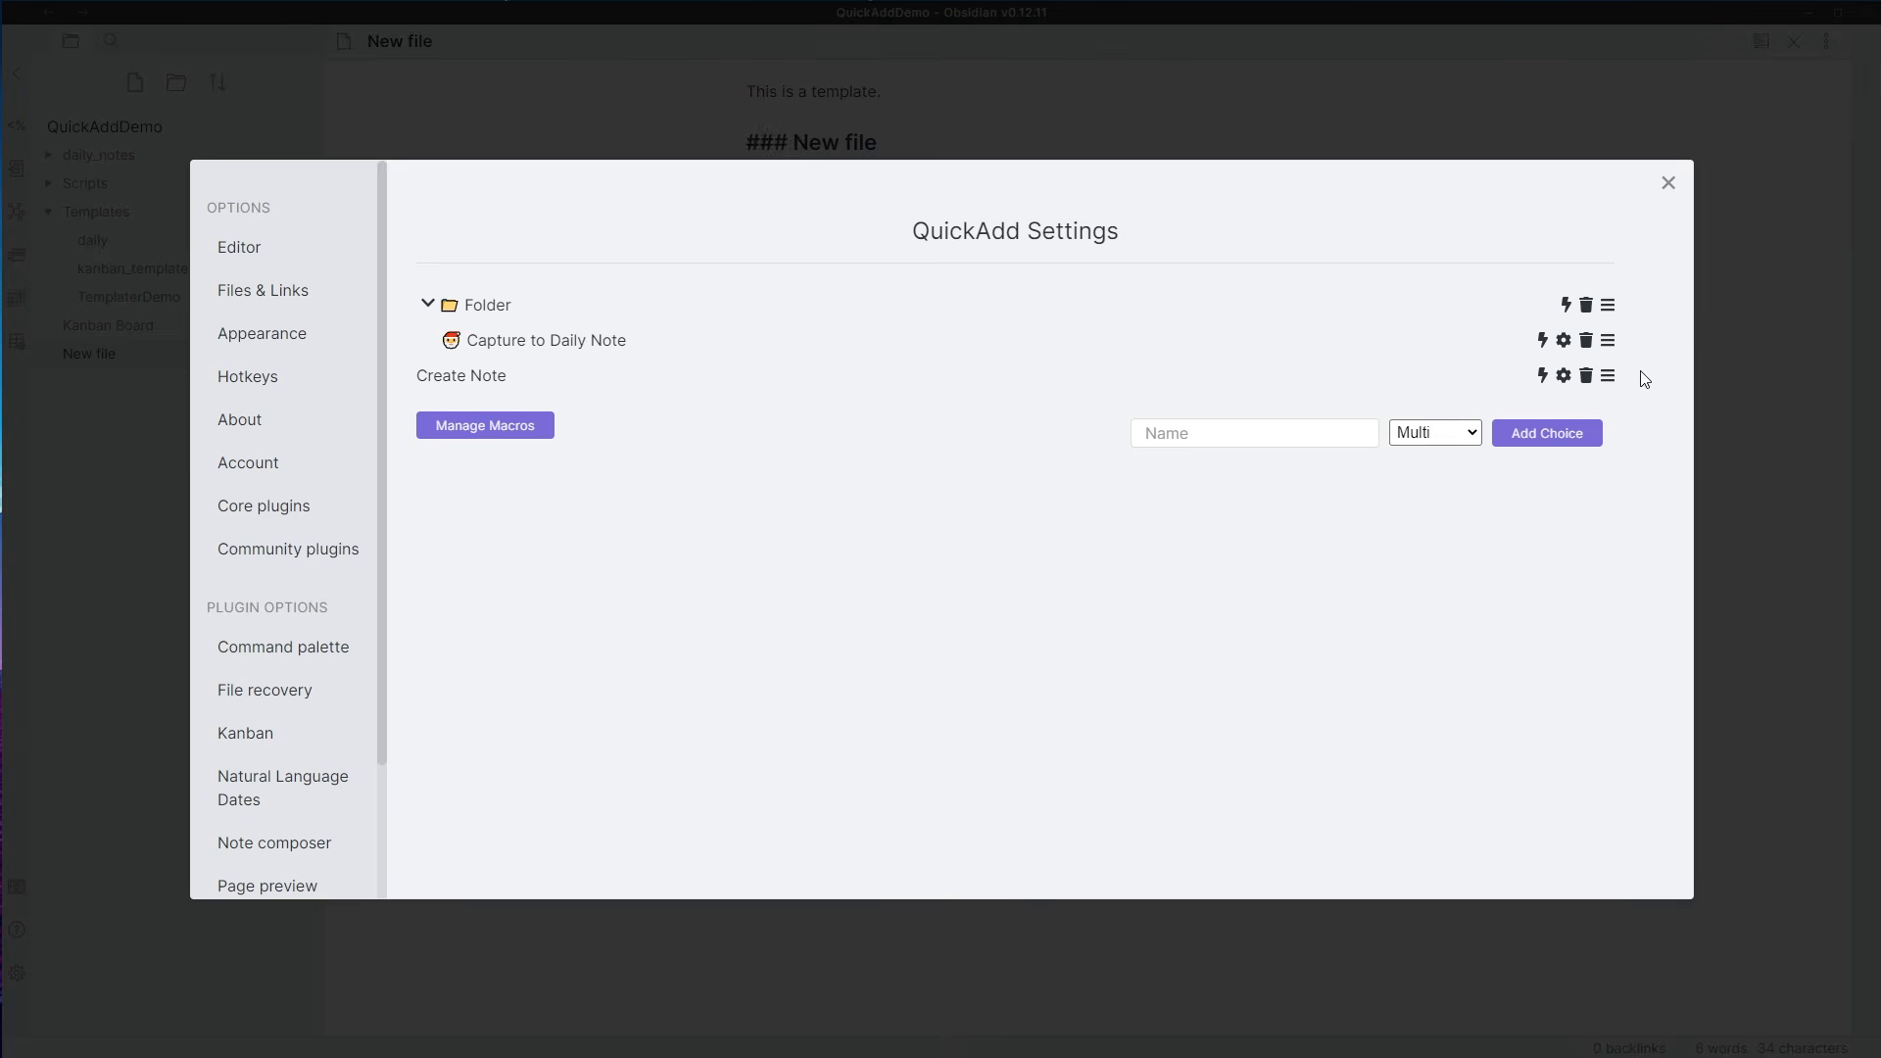
left_click_drag(1608, 375, 1666, 355)
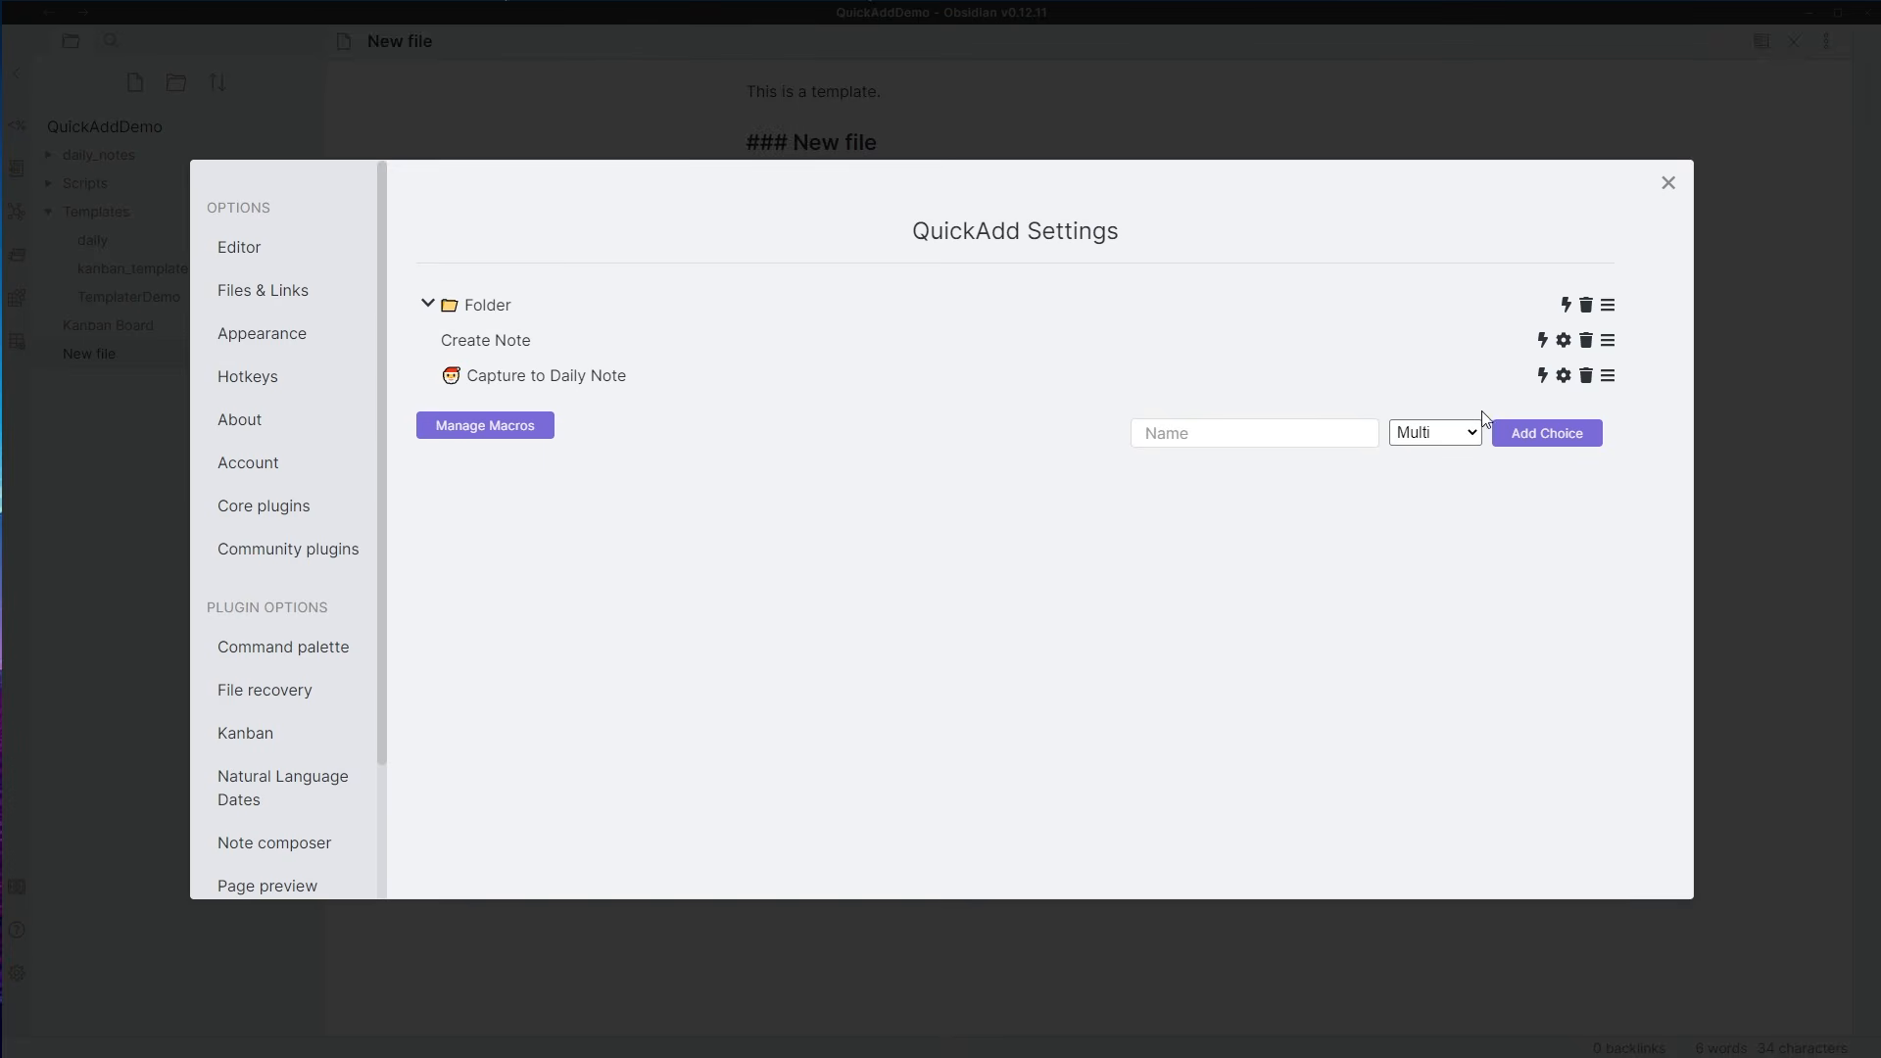
left_click(895, 109)
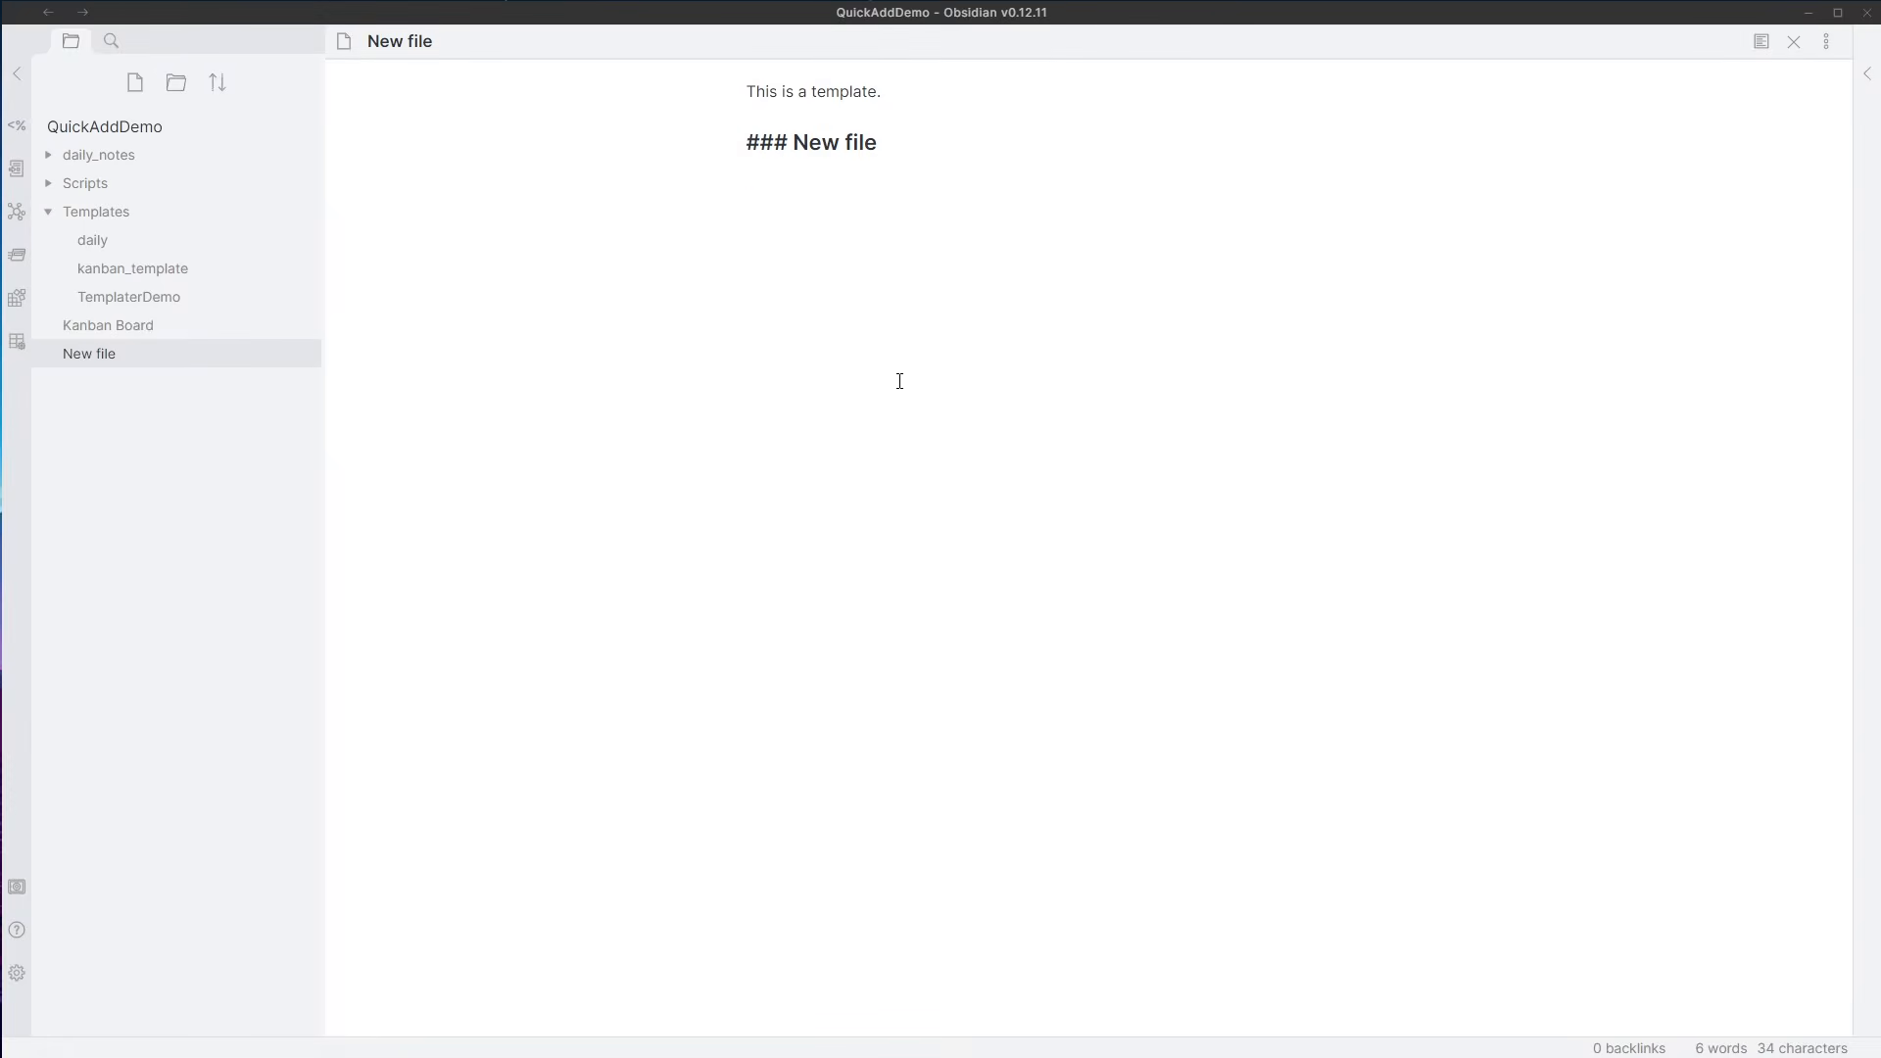
- Run QuickAdd, look inside the Folder choice, and go back to the top-level choices
key("ctrl+p")
type("q")
key("Return")
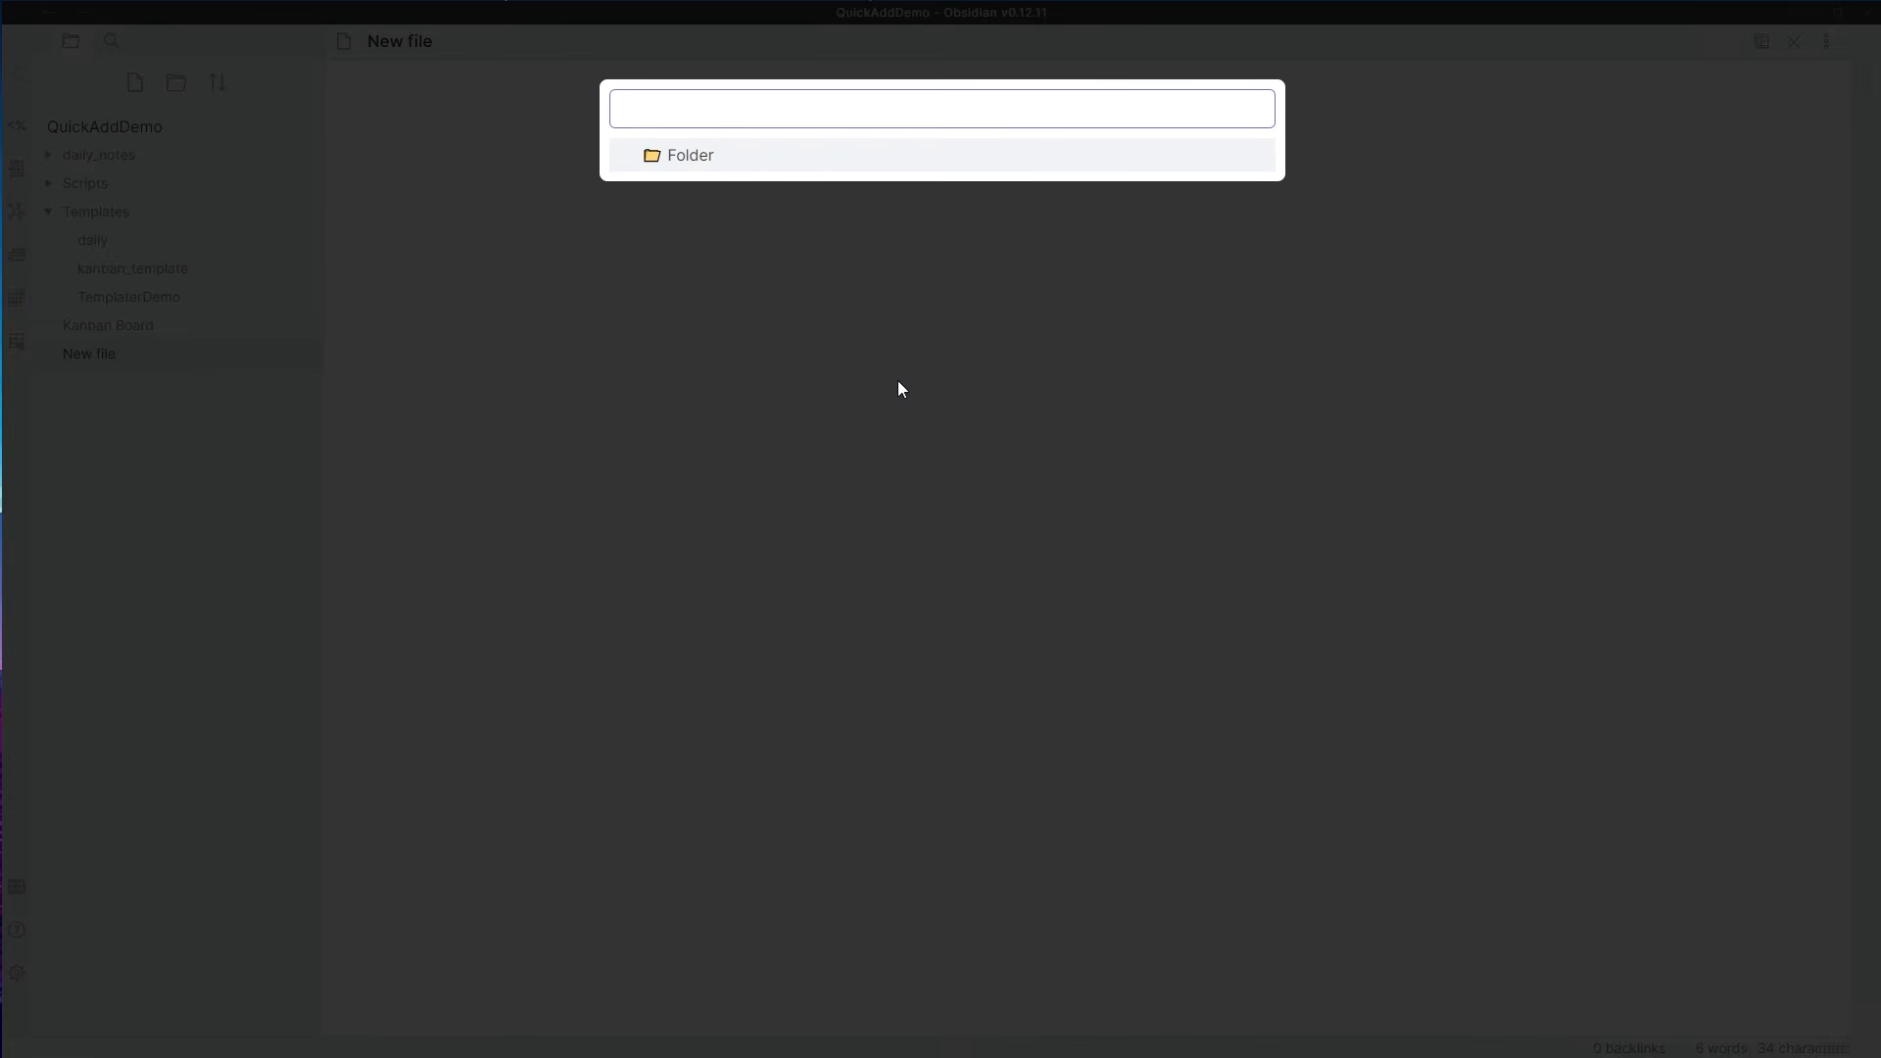
key("Return")
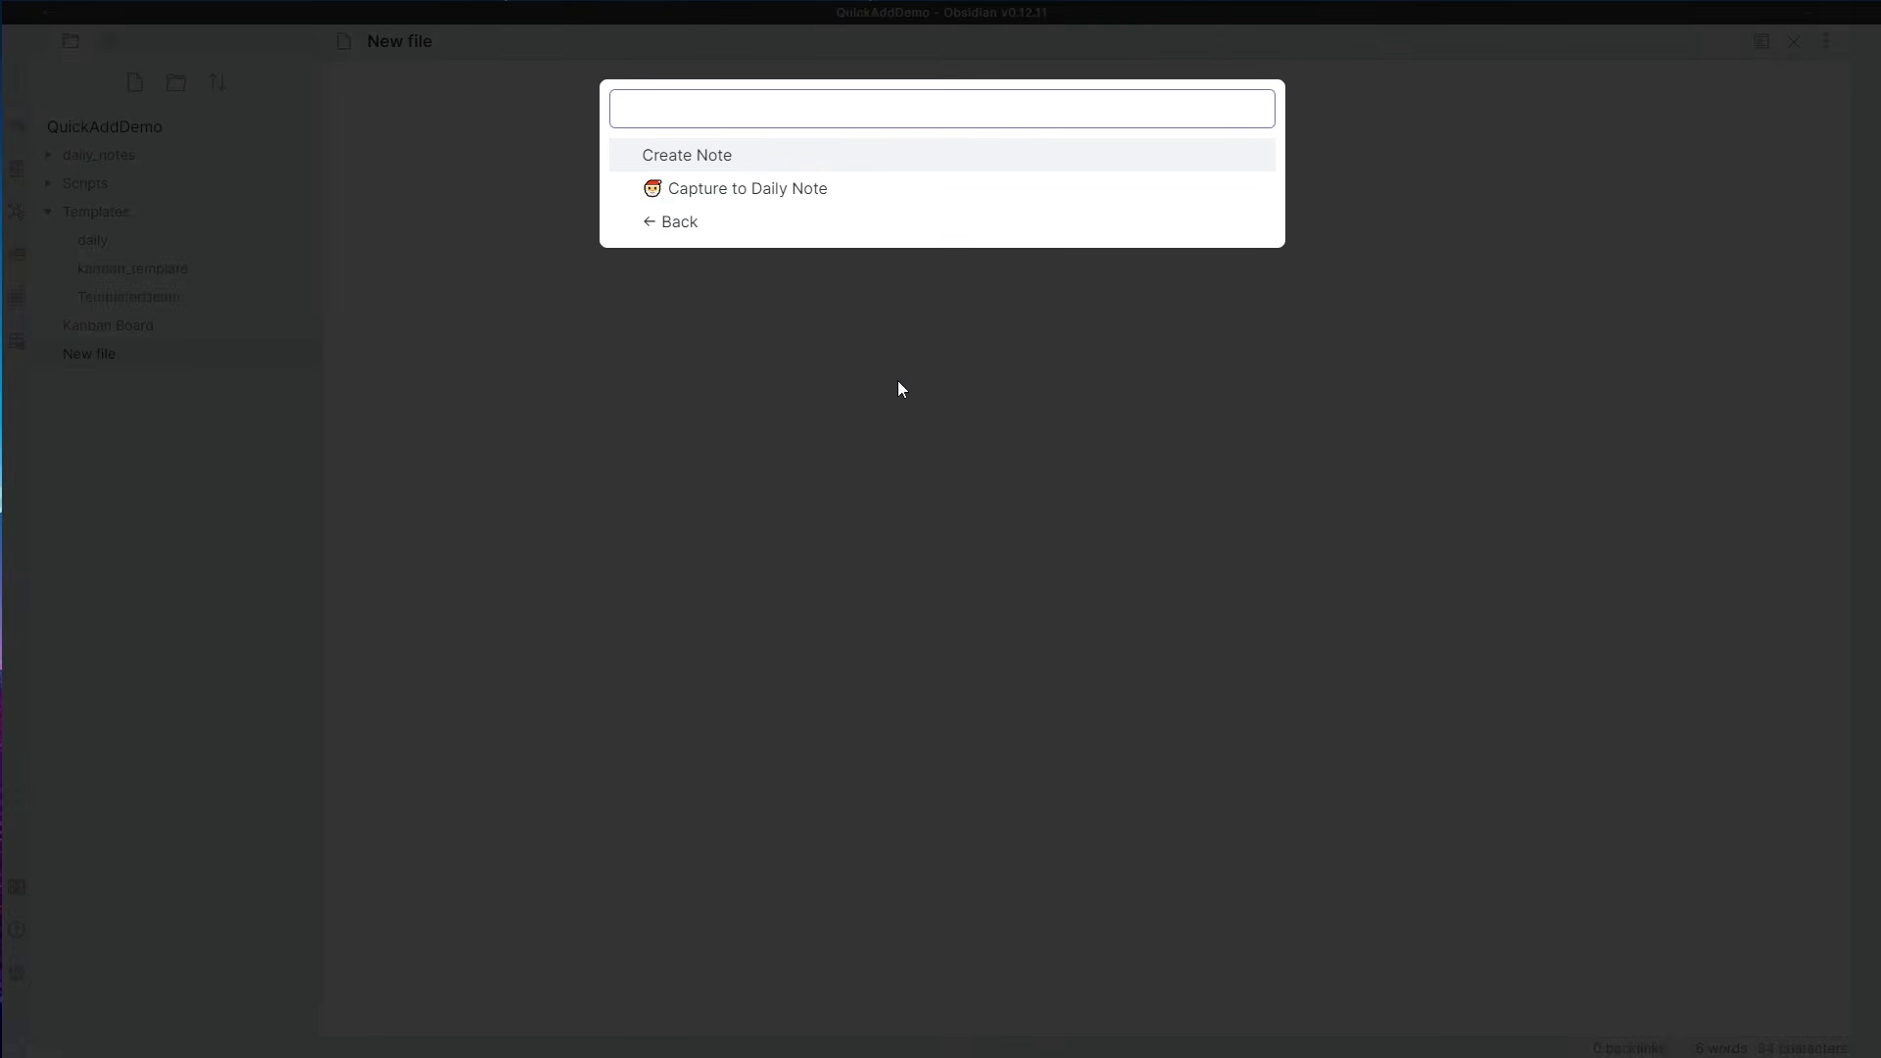
key("Down")
key("Down")
key("Return")
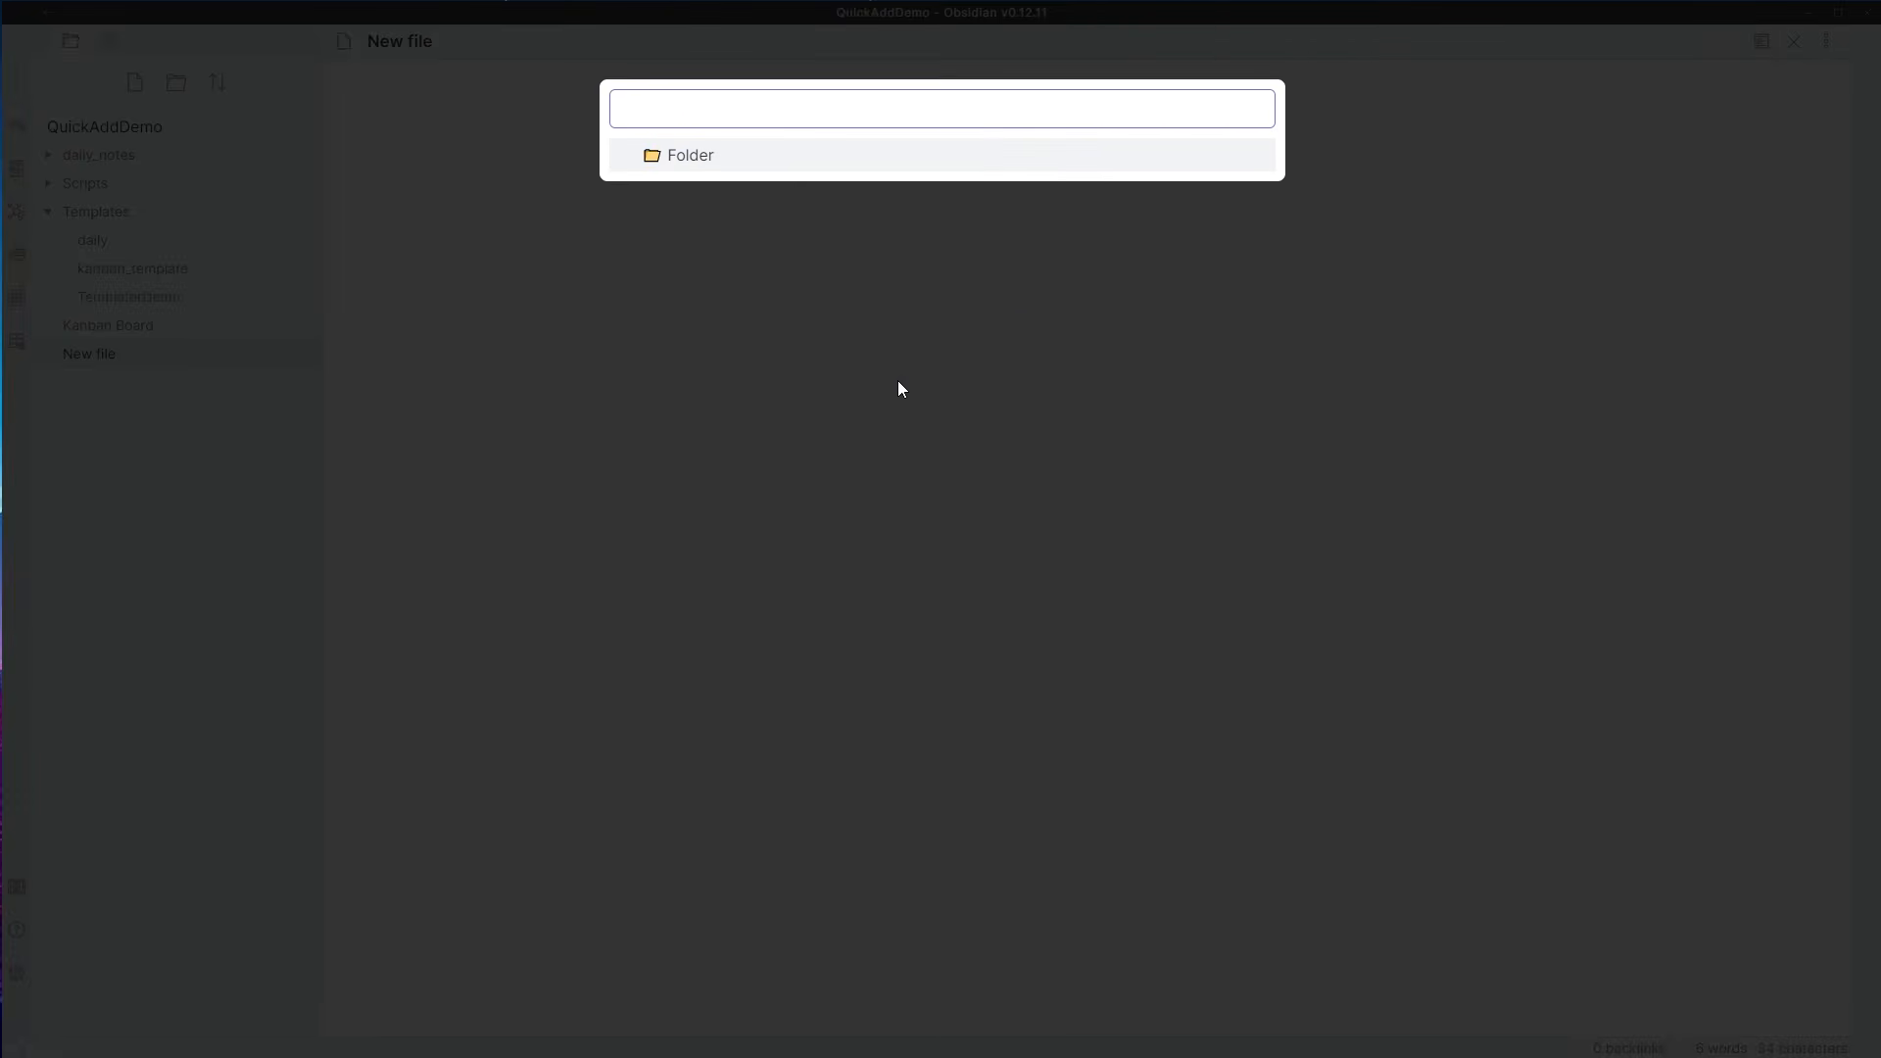
- Capture "Test" with Capture to Daily Note from the Folder choice and open the 24-07-21 daily note
key("Return")
key("Down")
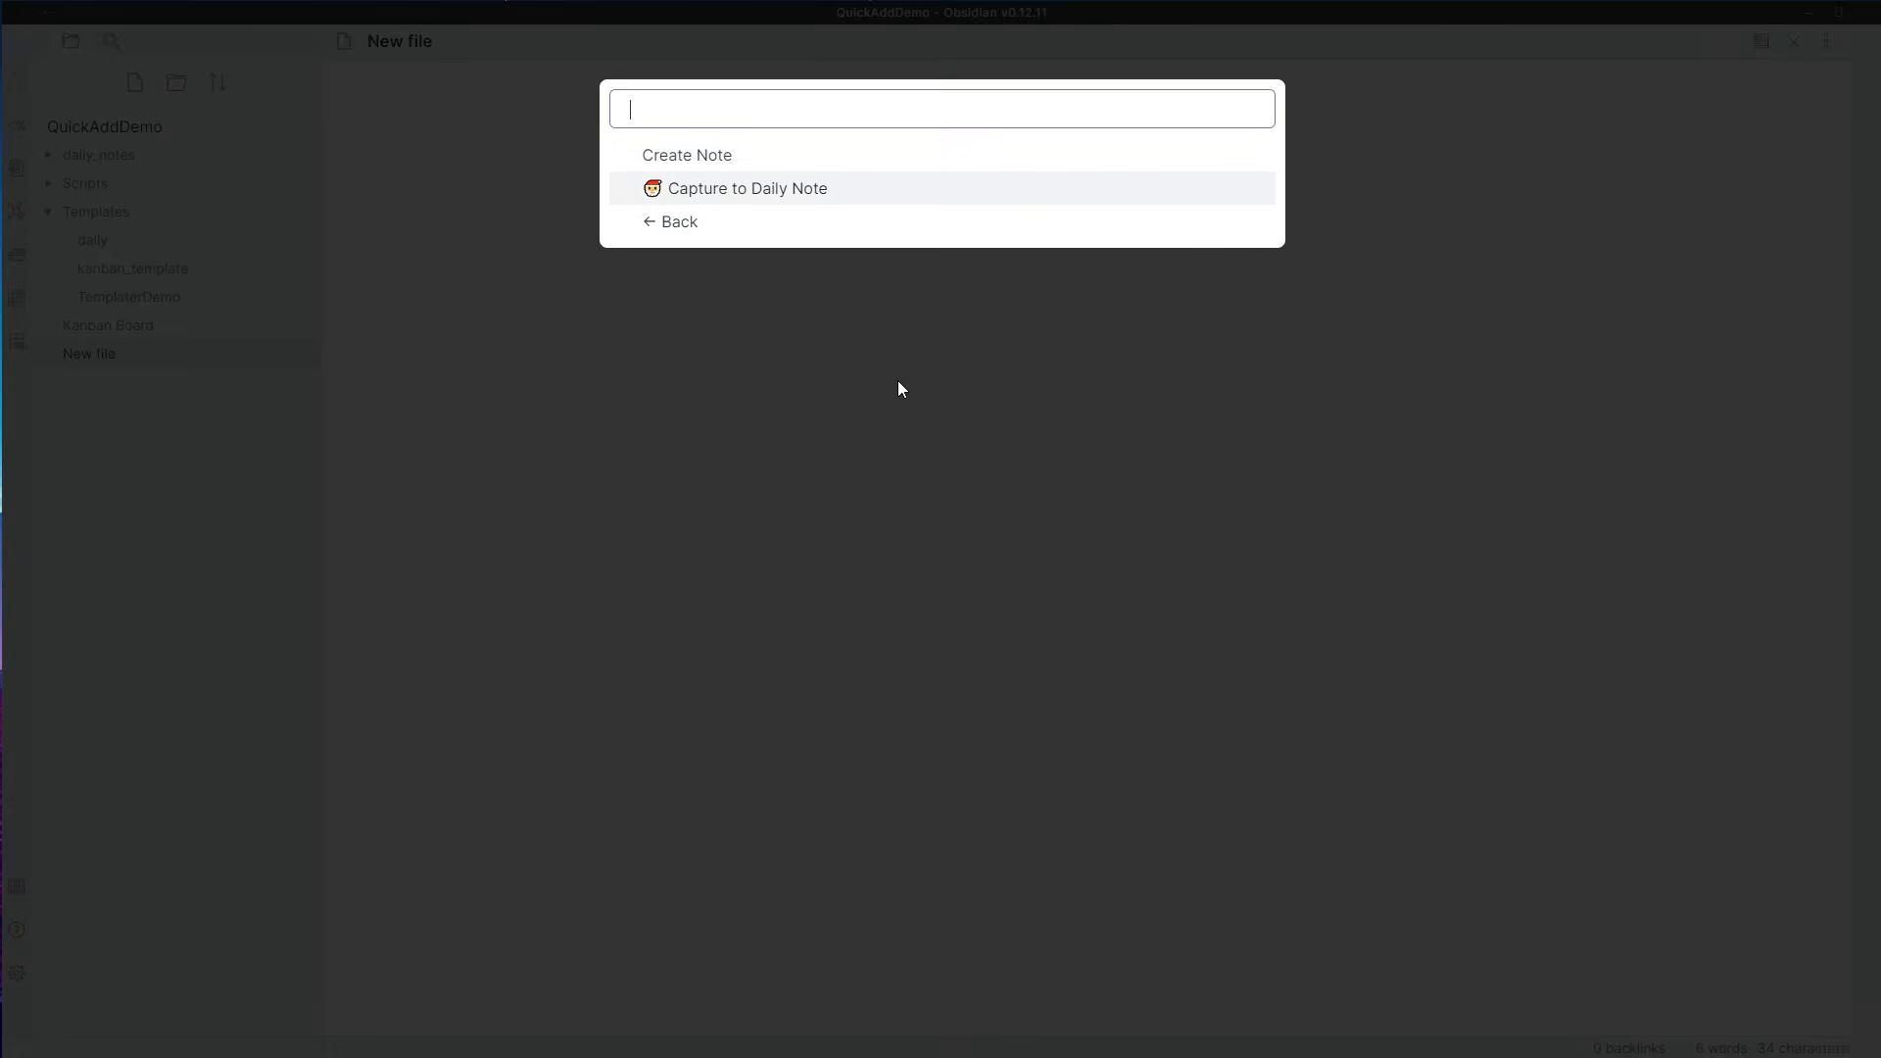
key("Return")
type("test")
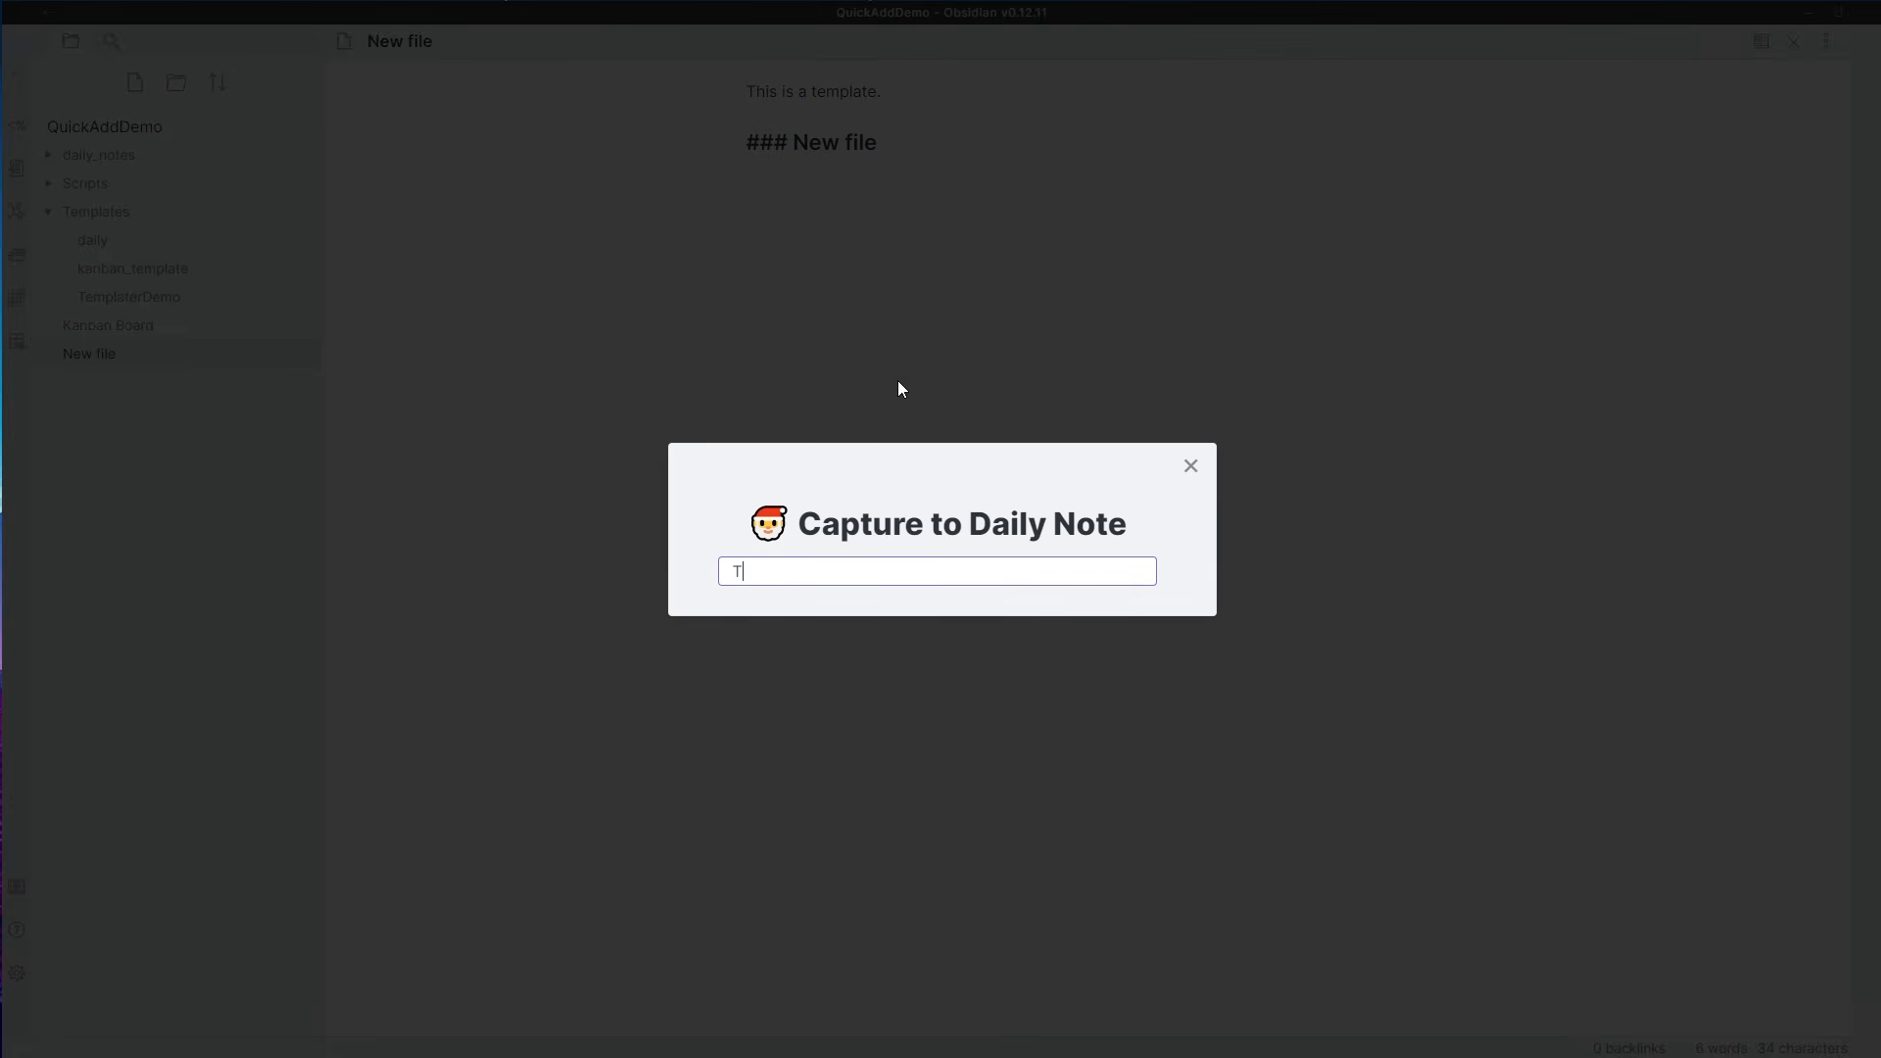
key("Return")
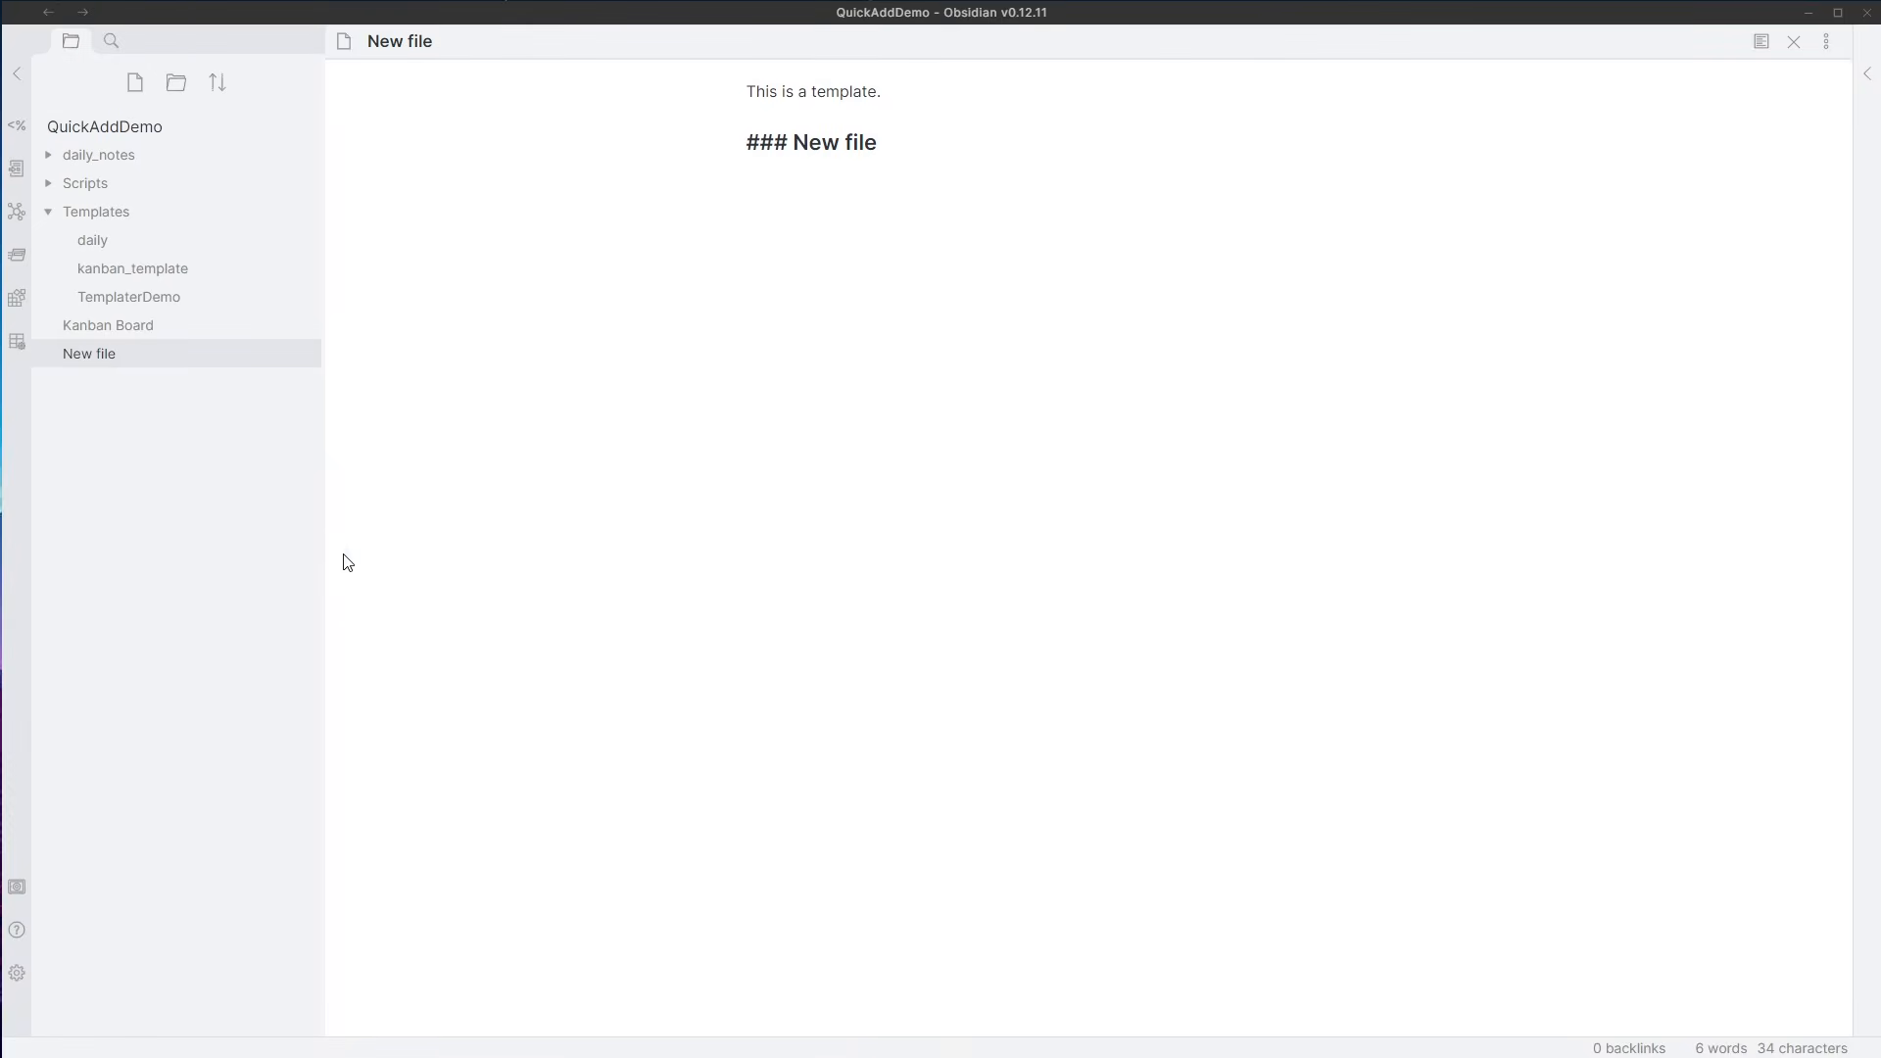
left_click(126, 156)
left_click(130, 186)
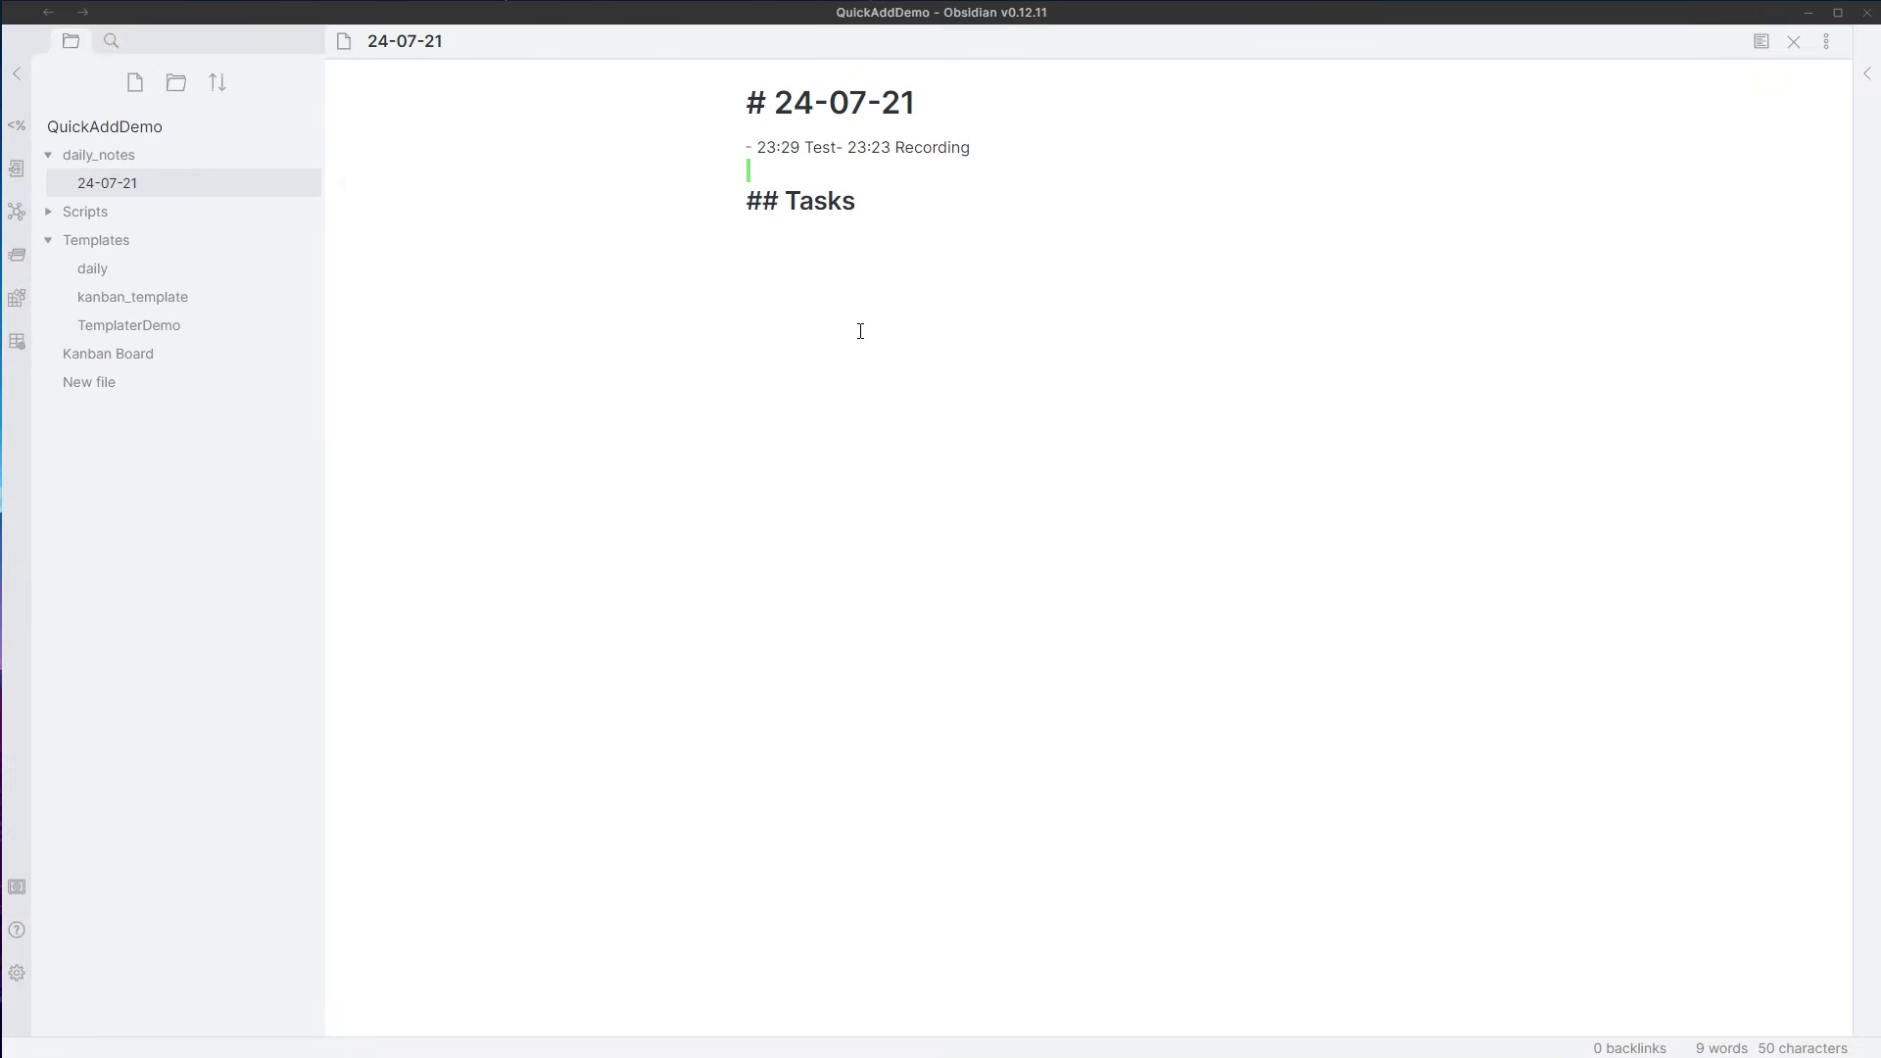
- Add a line break (\n) to the capture format of the Capture to Daily Note choice and close the settings
left_click(17, 972)
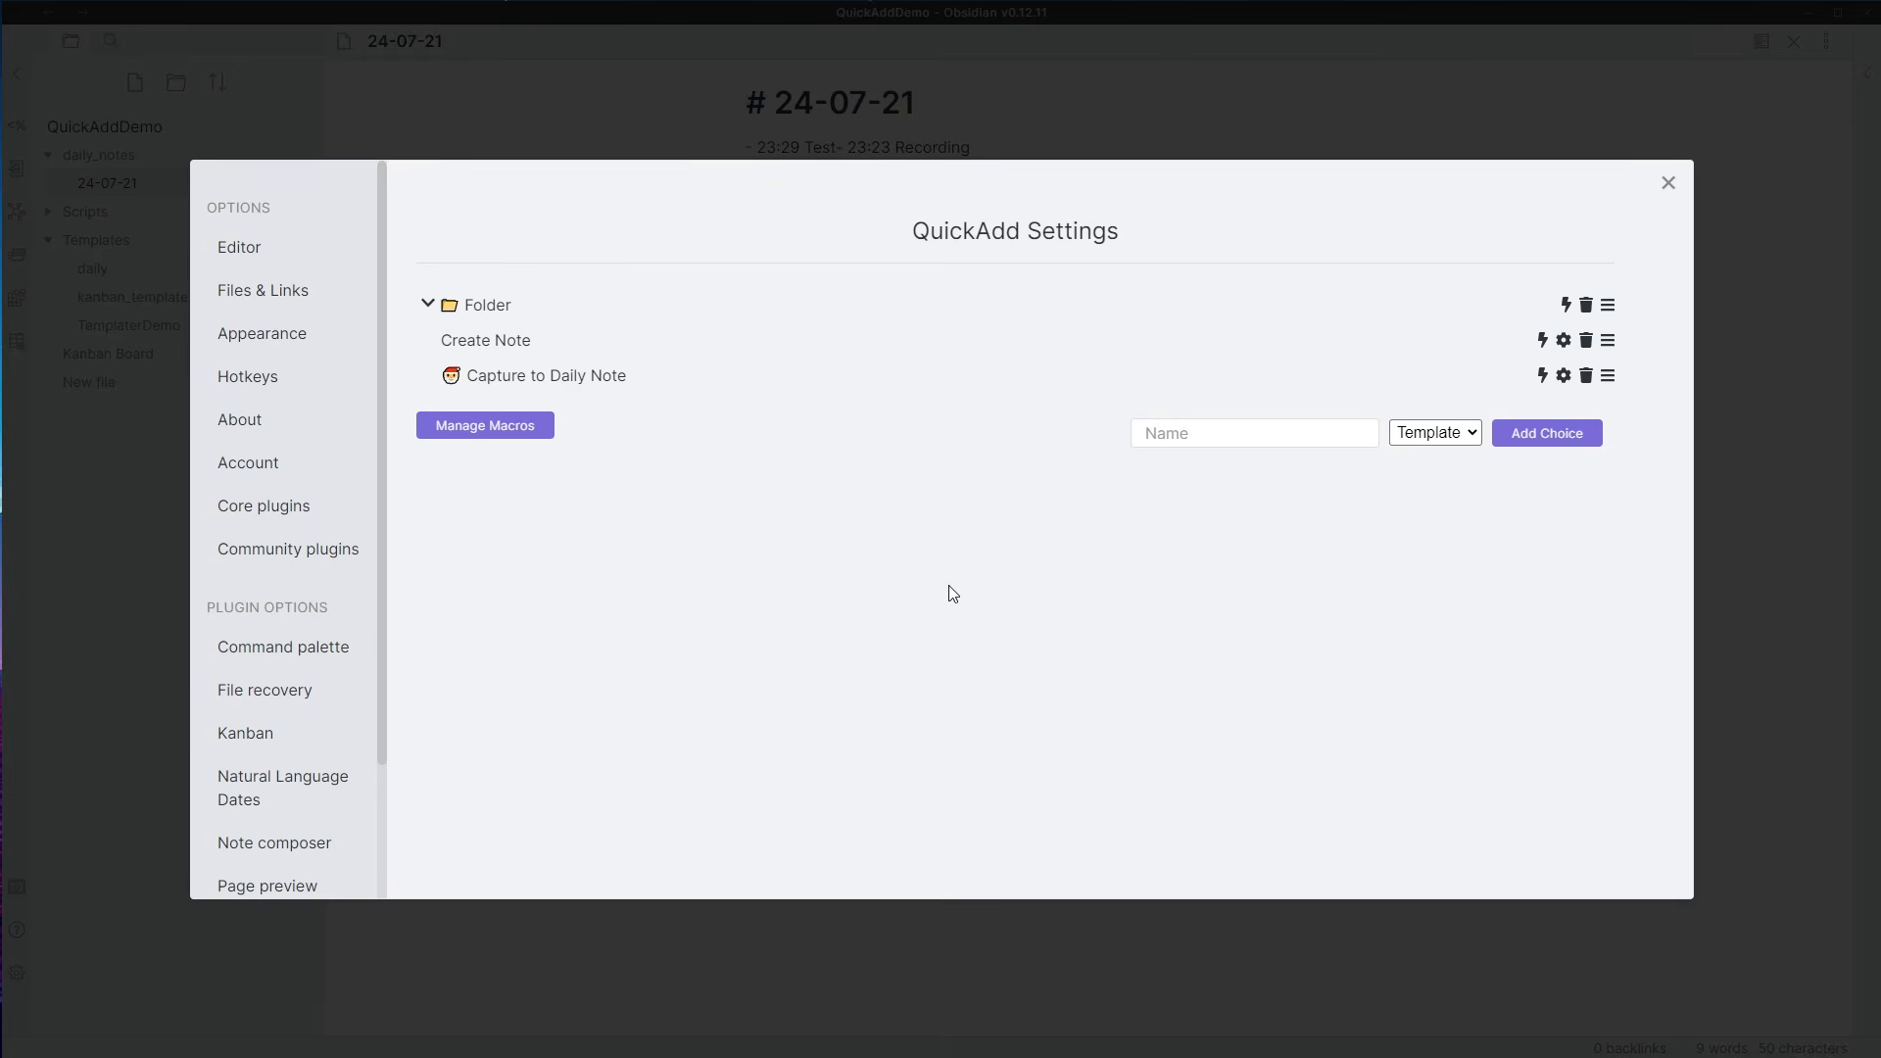
left_click(1564, 375)
scroll(928, 798, "down", 5)
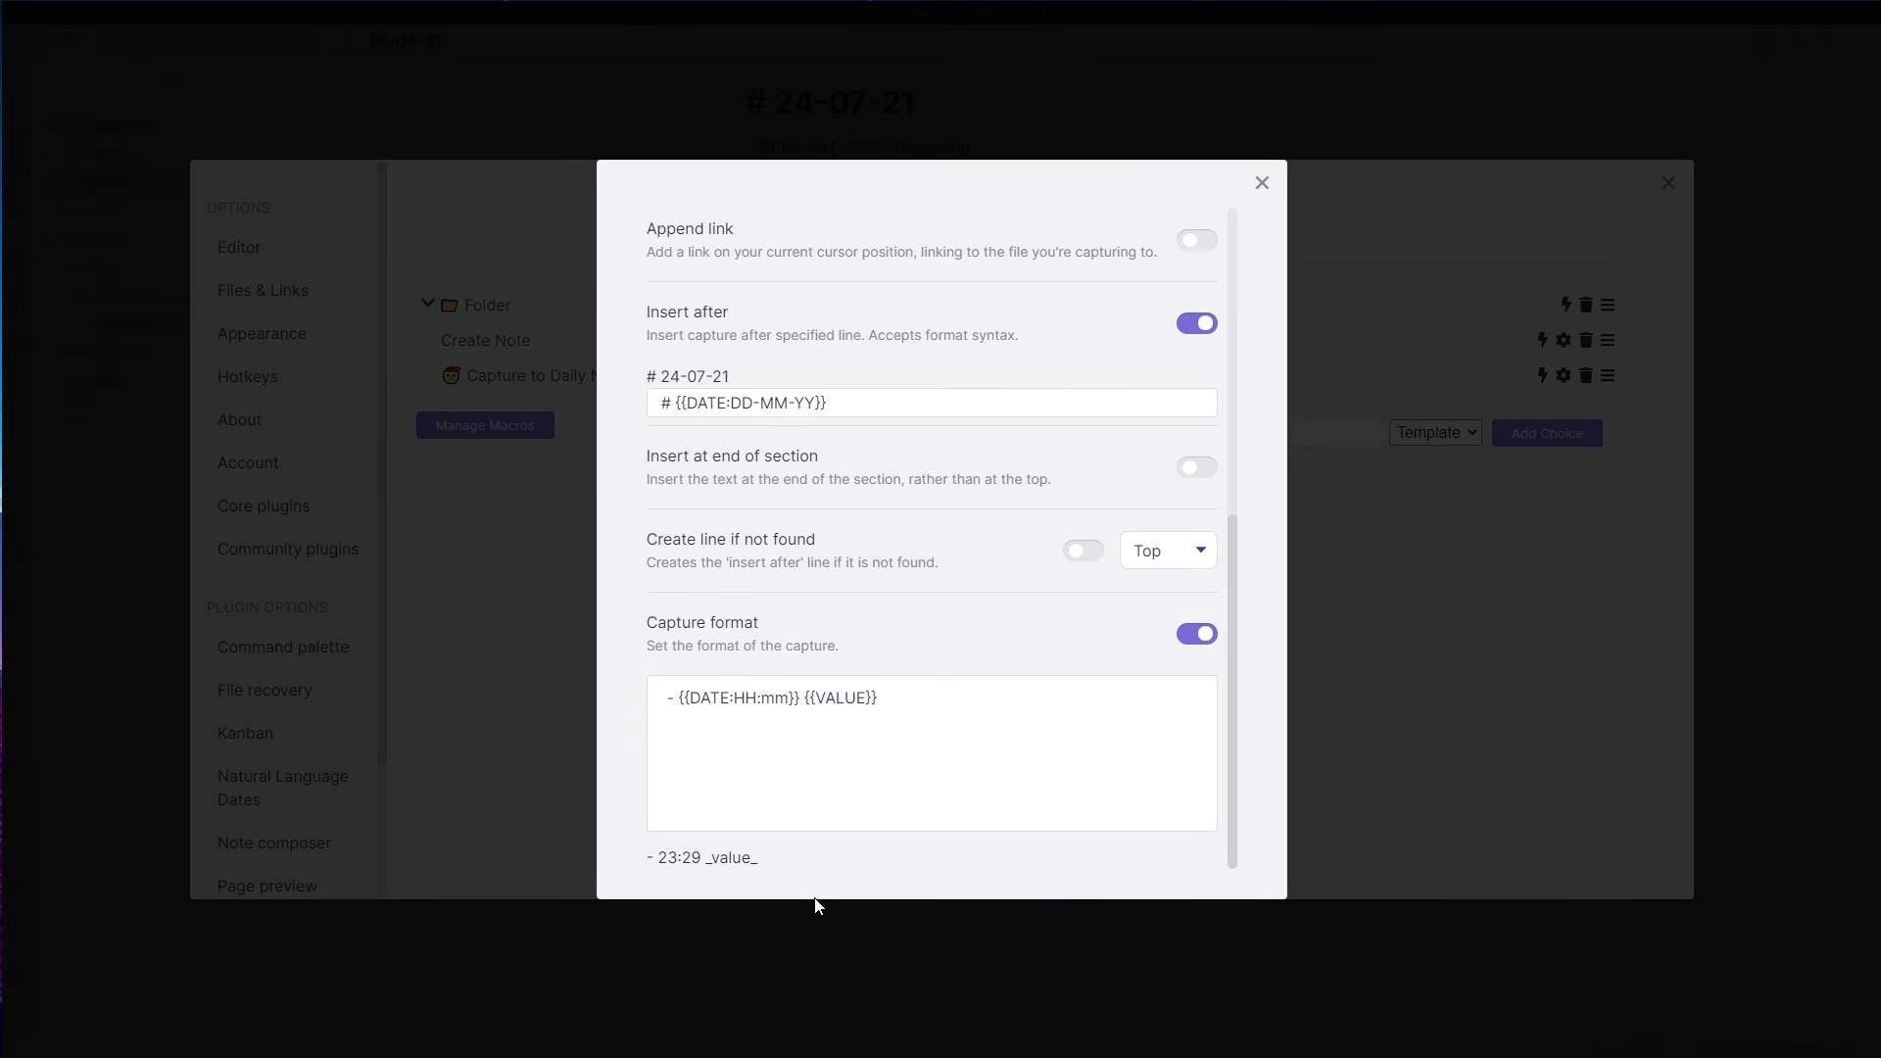
type("\\n")
left_click(691, 147)
left_click(809, 117)
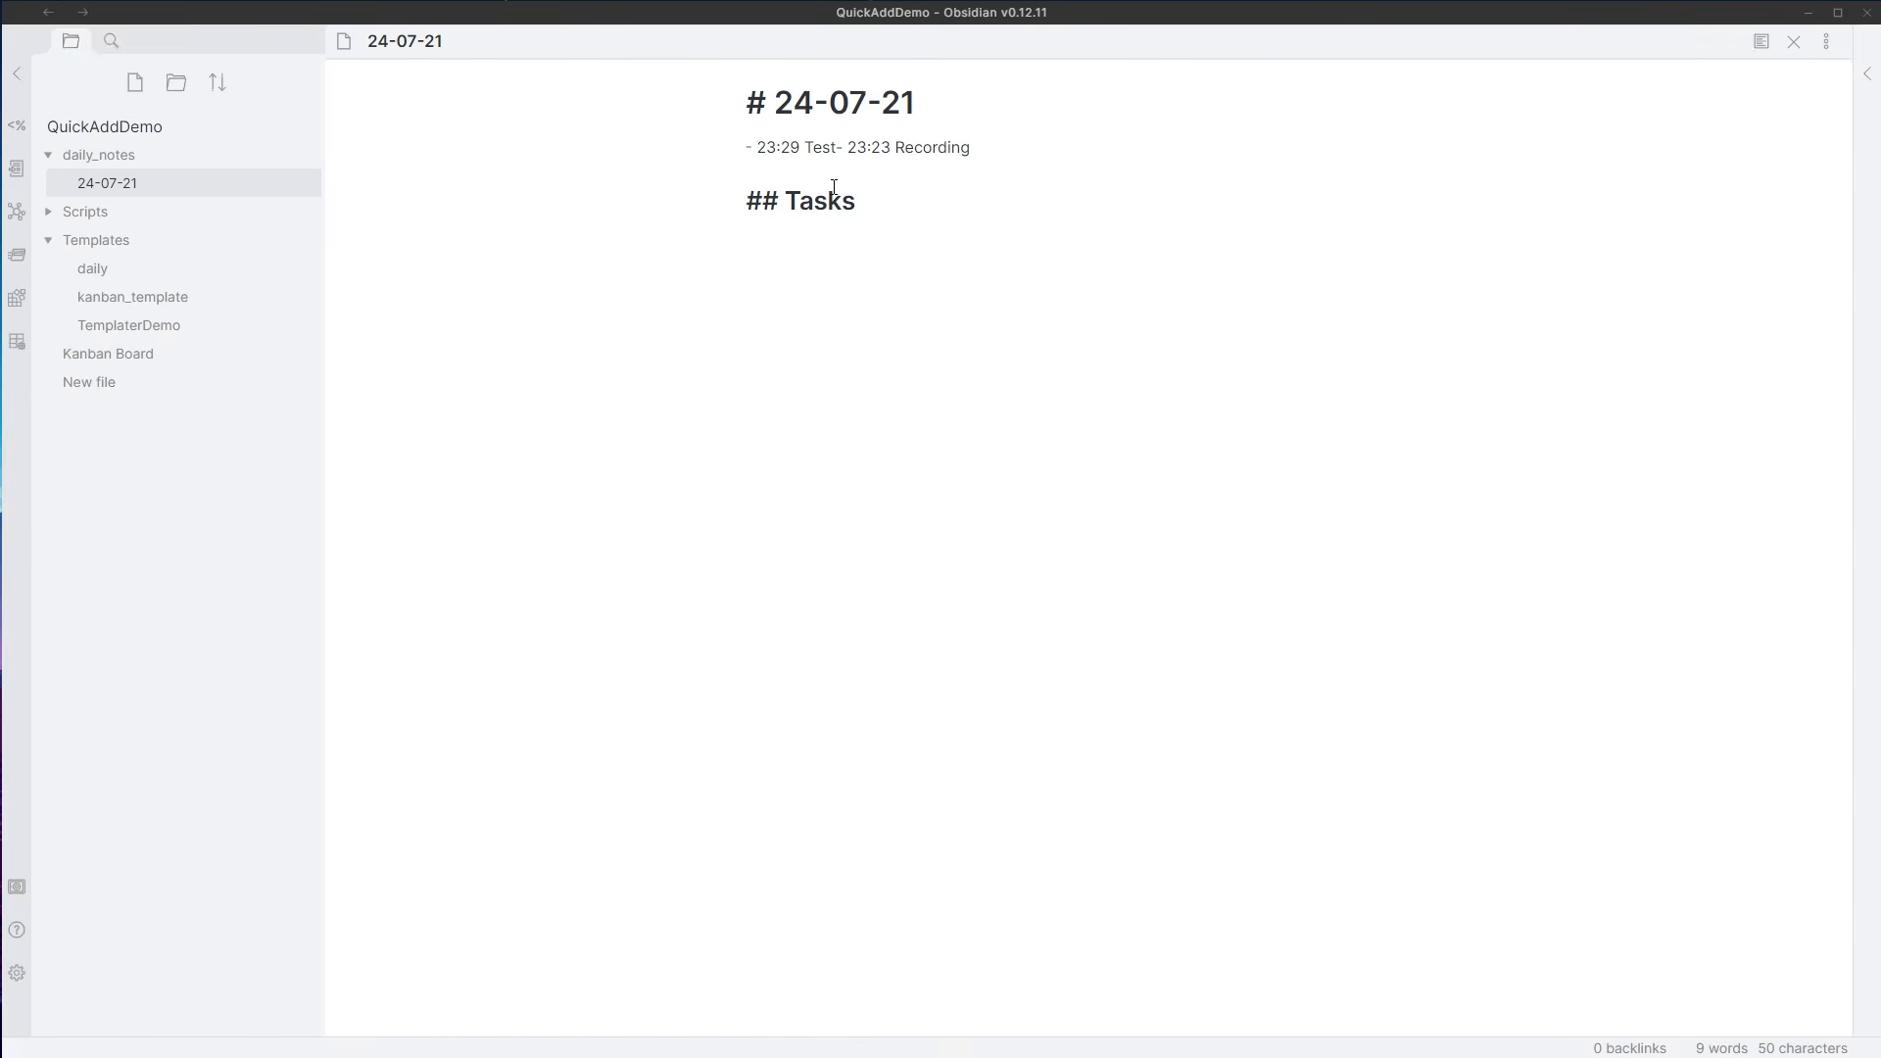
- Run QuickAdd and capture "test" with Capture to Daily Note from the Folder choice
key("ctrl+p")
type("q")
key("Return")
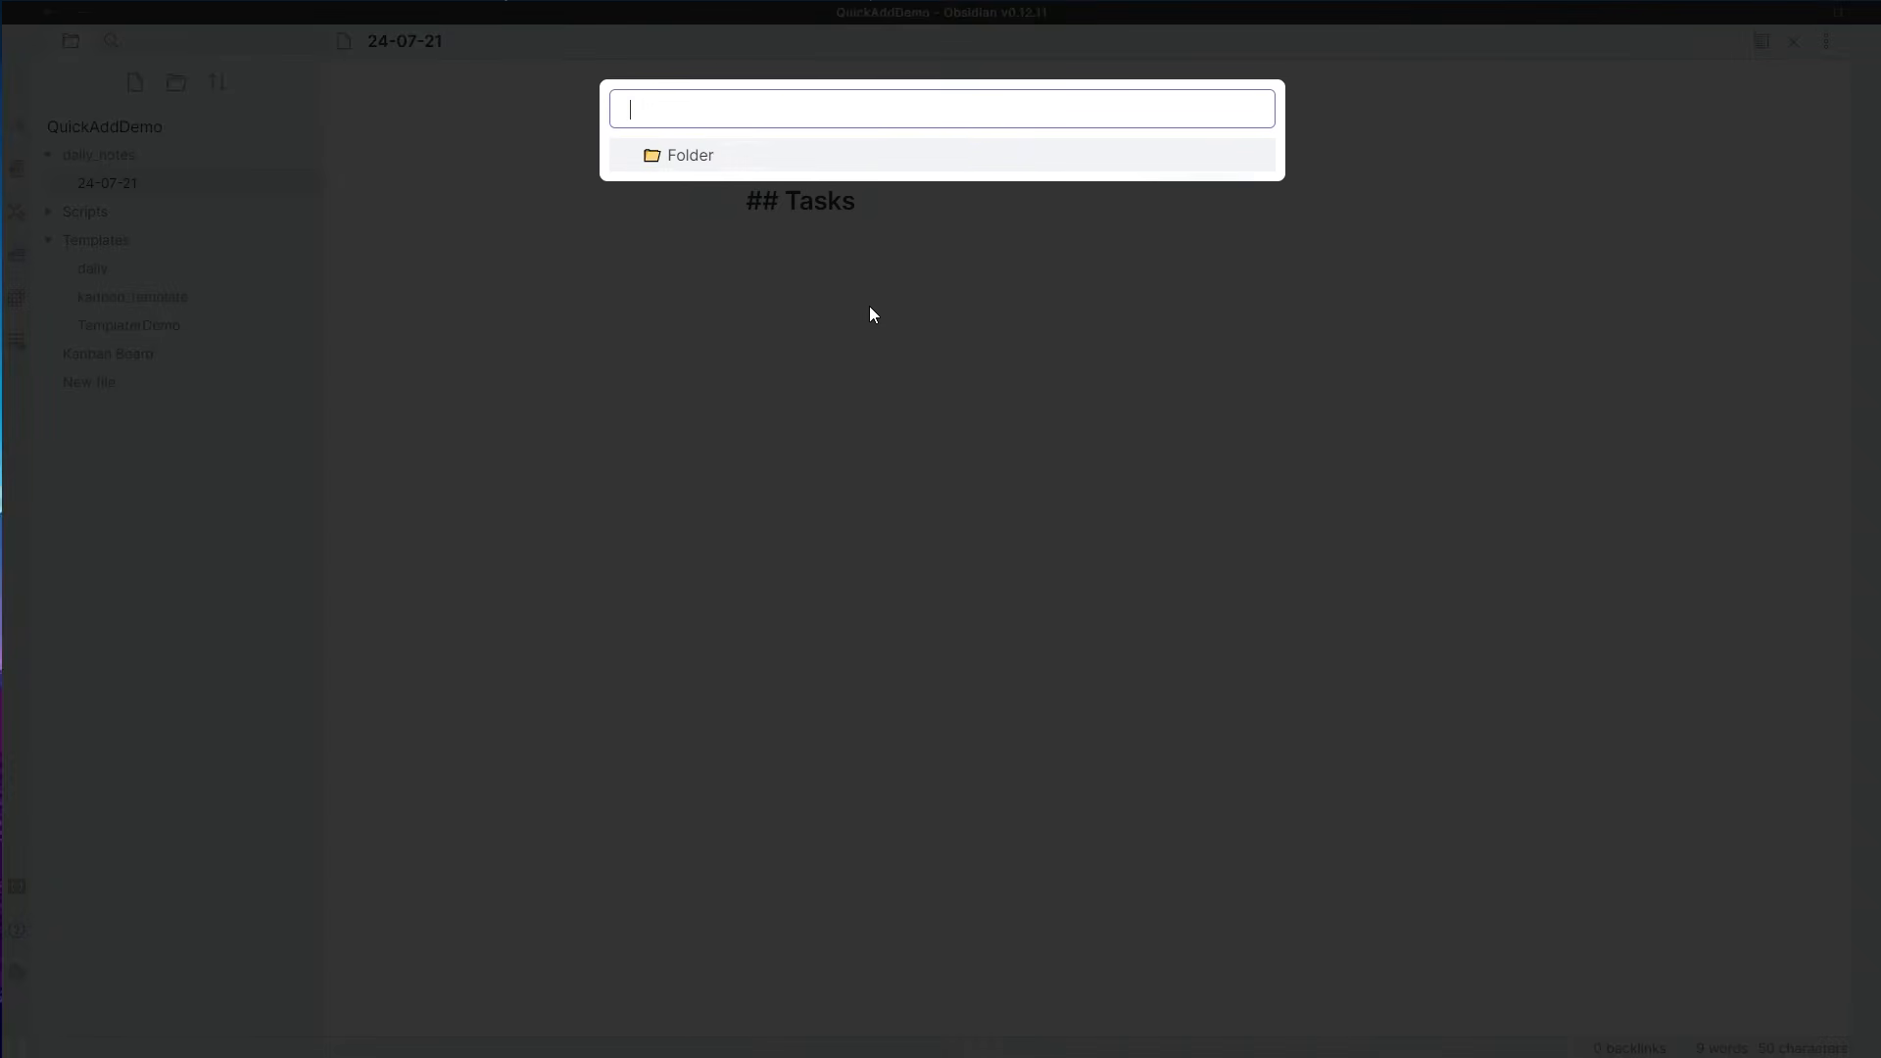
key("Return")
key("Down")
key("Return")
type("test")
key("Return")
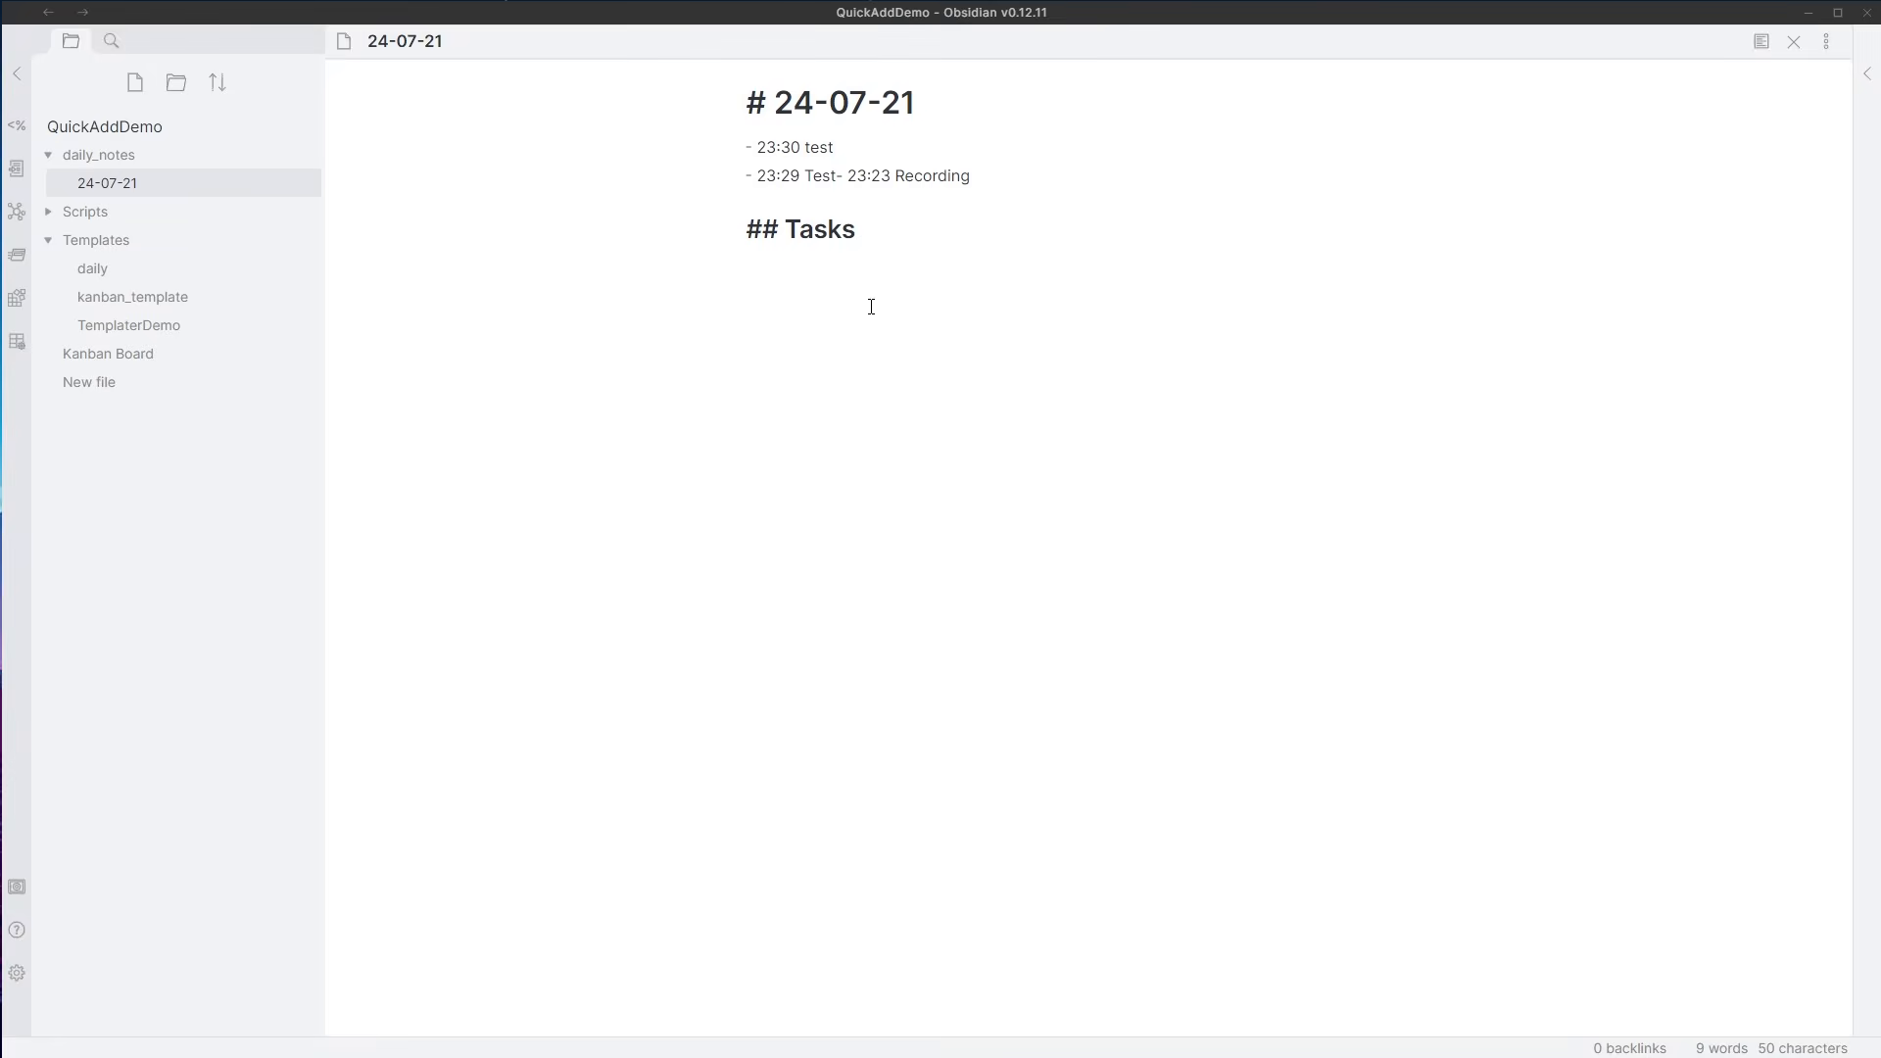
- Edit the line break at the end of the Capture to Daily Note choice's capture format and close the settings
key("ctrl+comma")
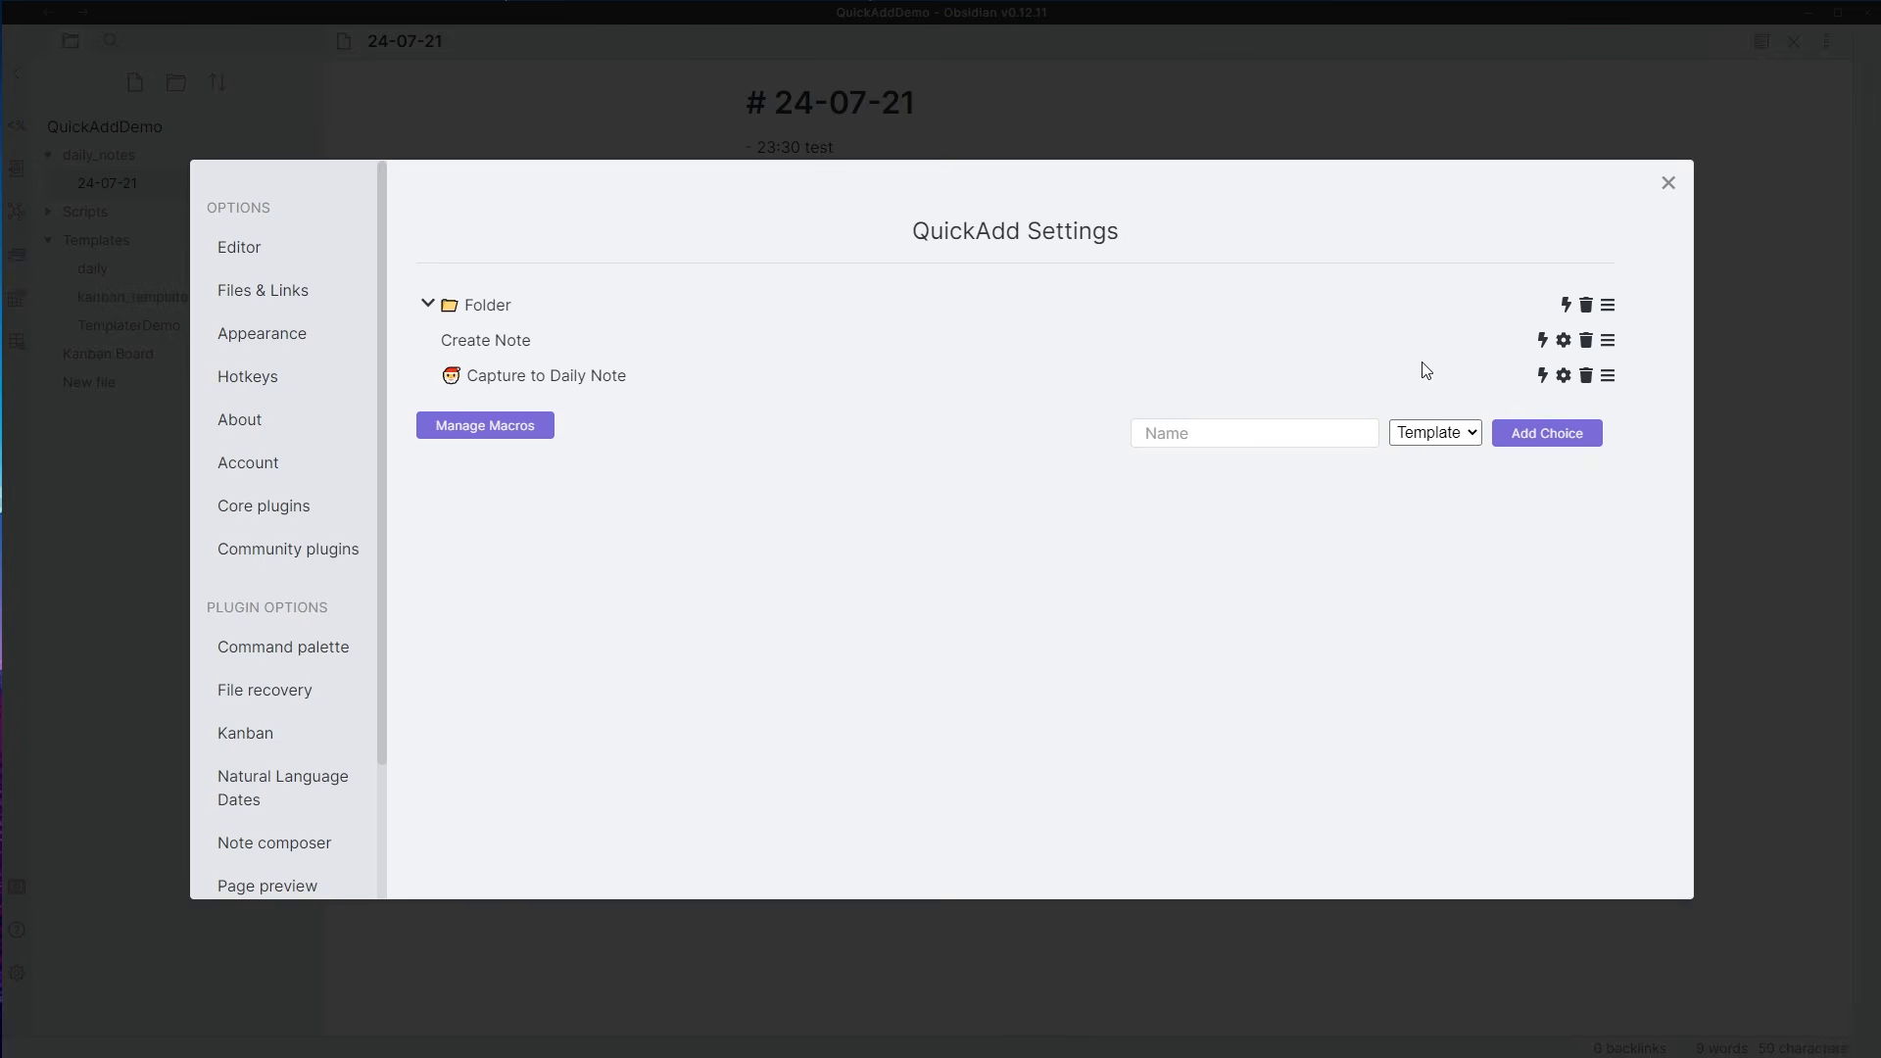
left_click(1564, 375)
scroll(980, 744, "down", 1)
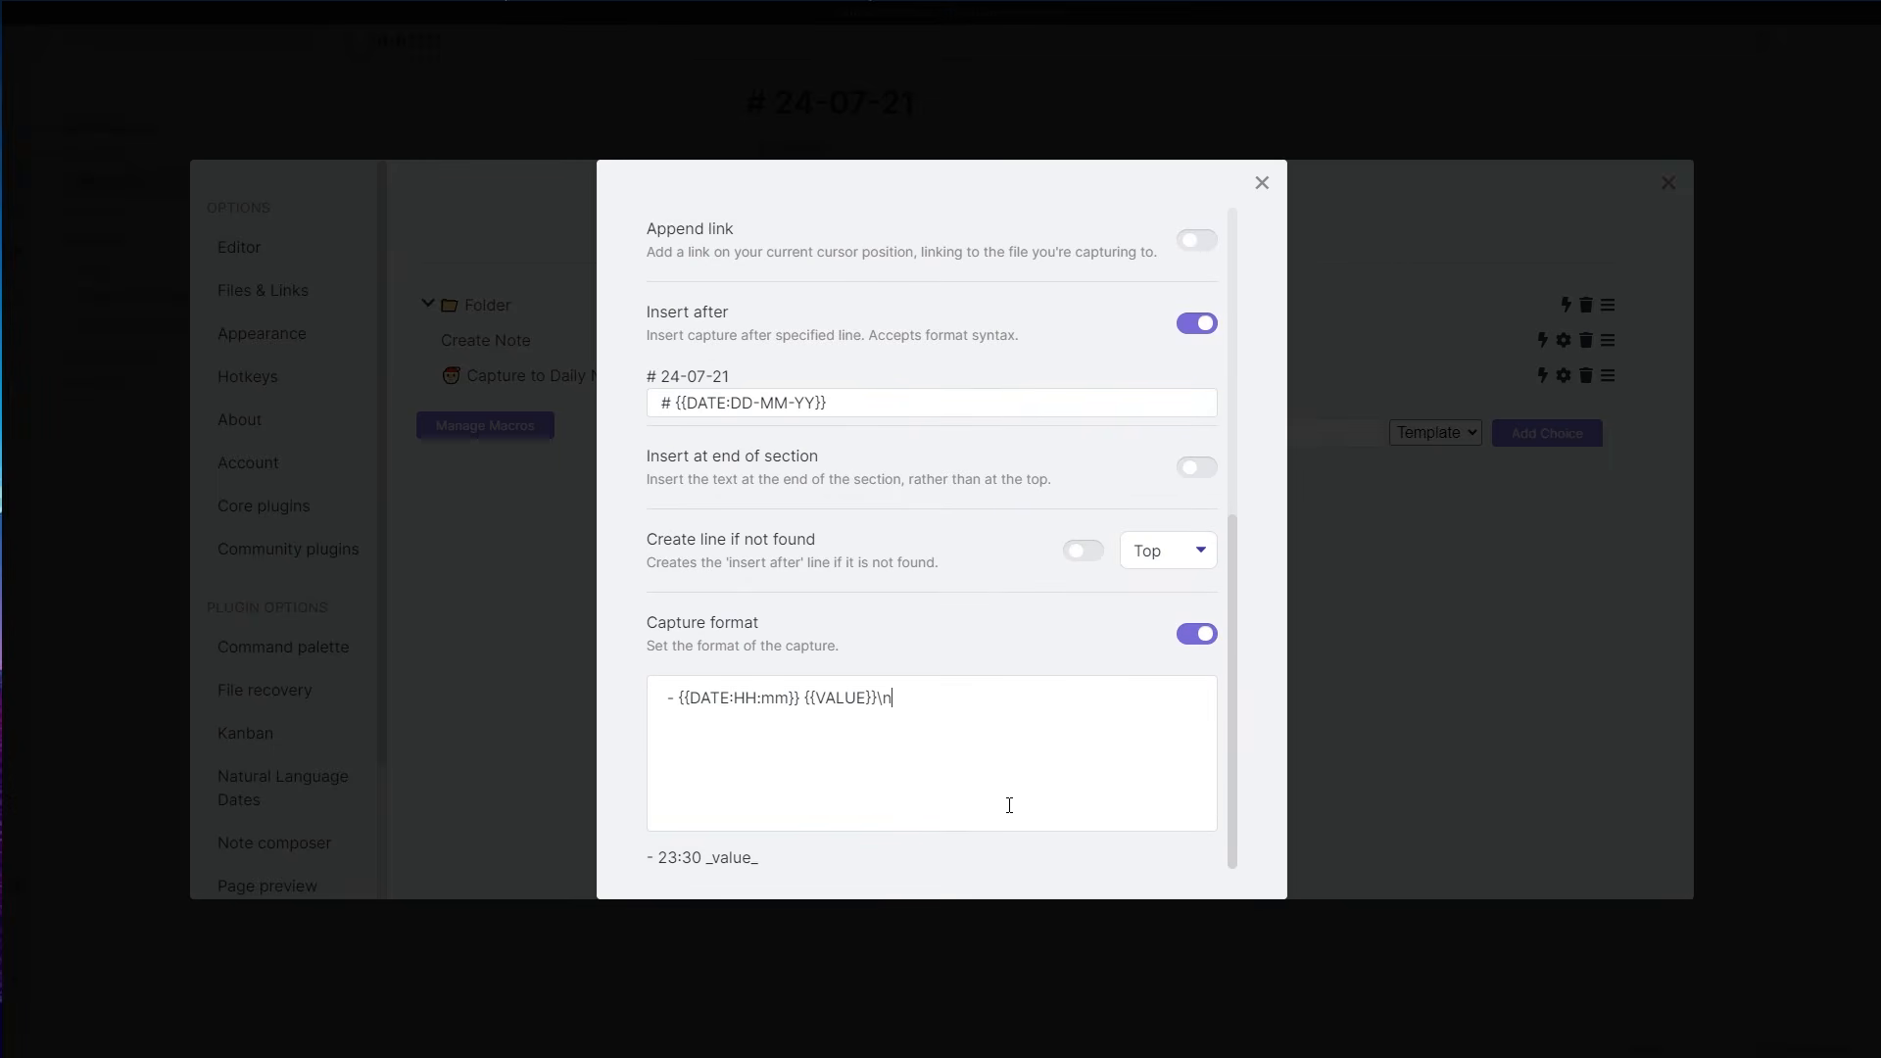
key("BackSpace")
left_click(1059, 931)
left_click(915, 915)
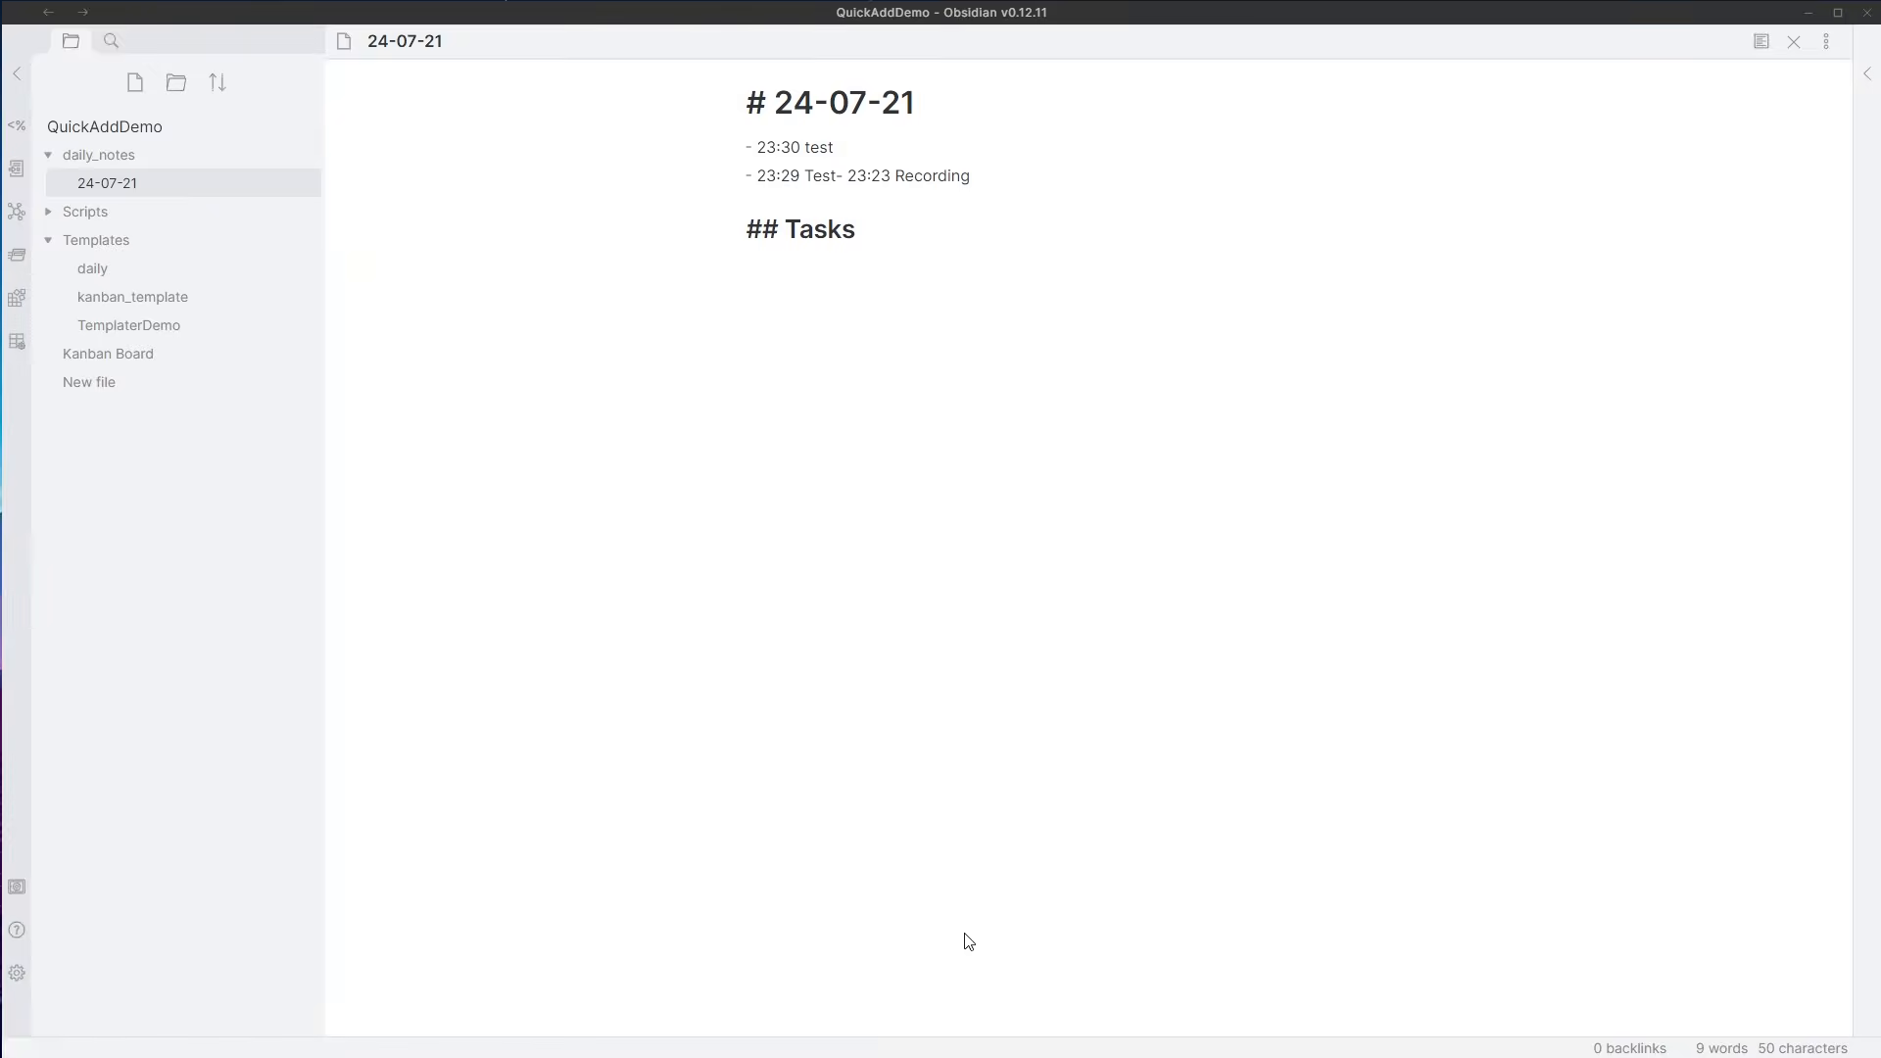
- Run QuickAdd again and capture "Test" with Capture to Daily Note from the Folder choice
key("ctrl+p")
type("q")
key("Return")
key("Return")
key("Down")
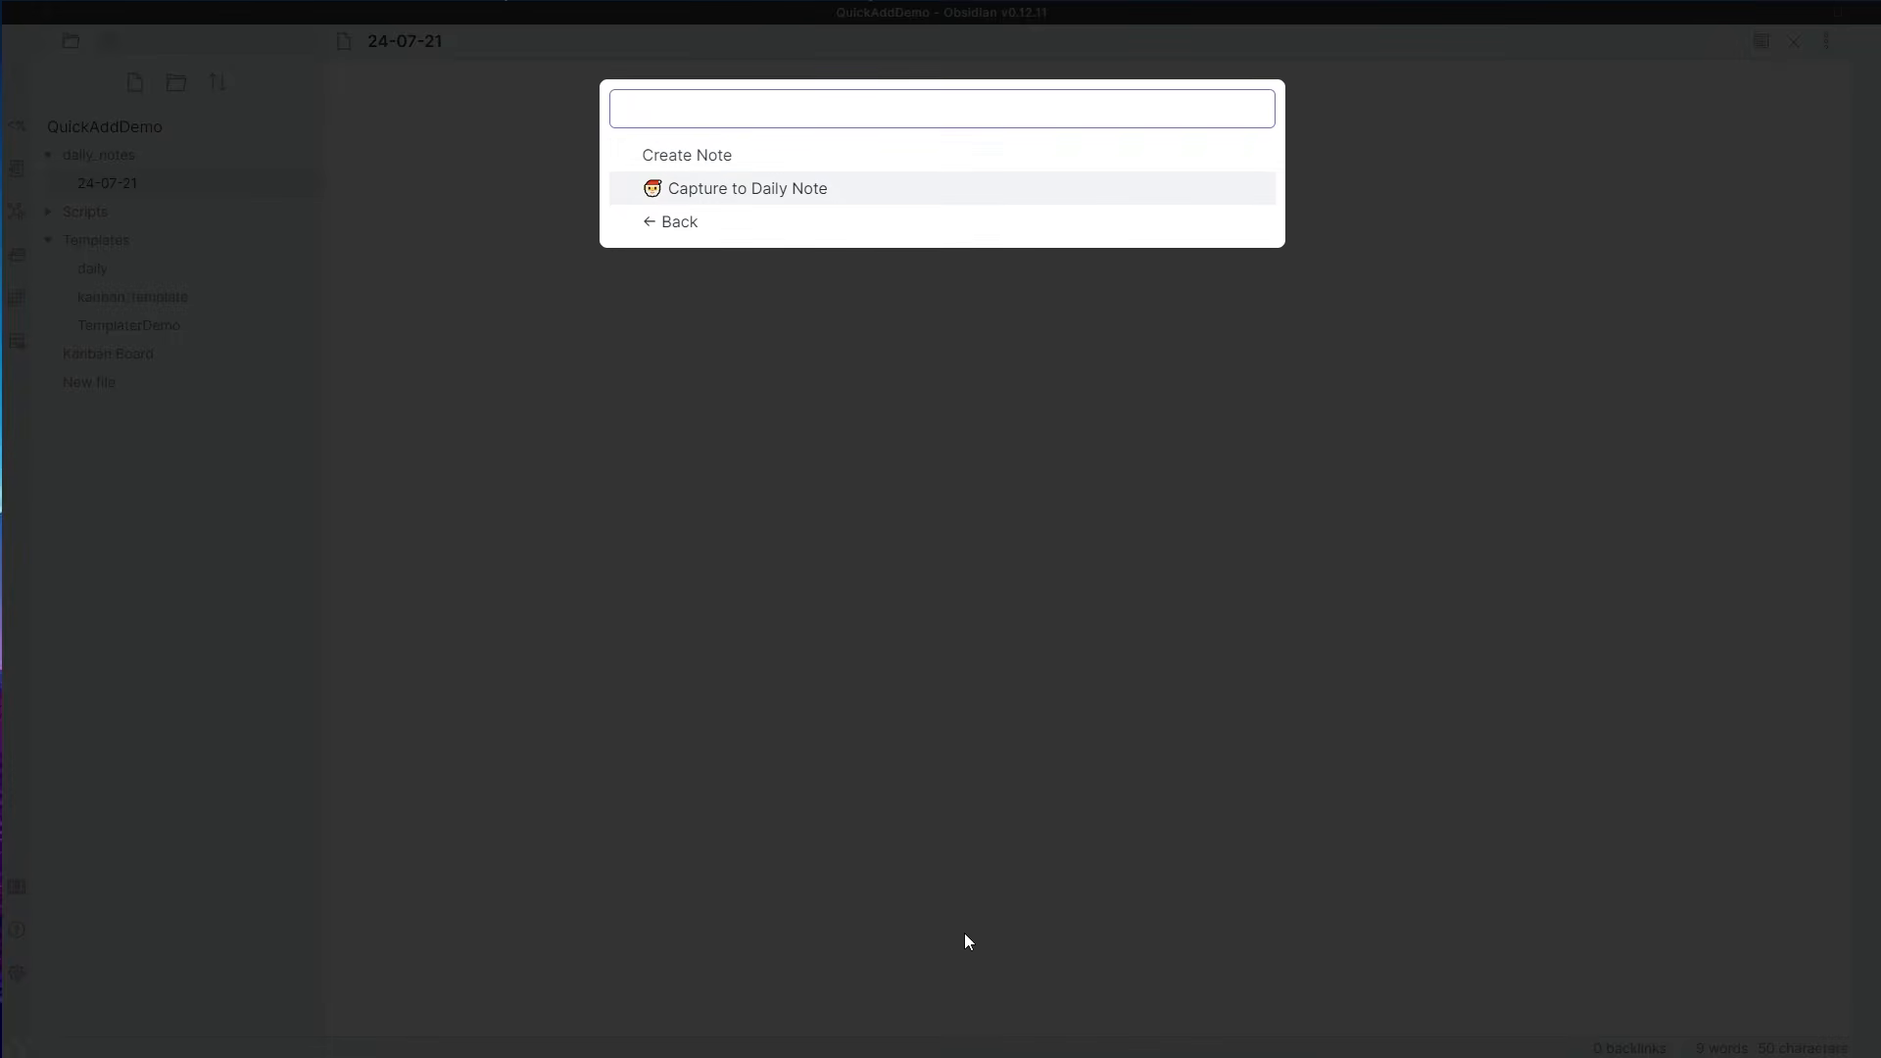
key("Return")
type("Test")
key("Return")
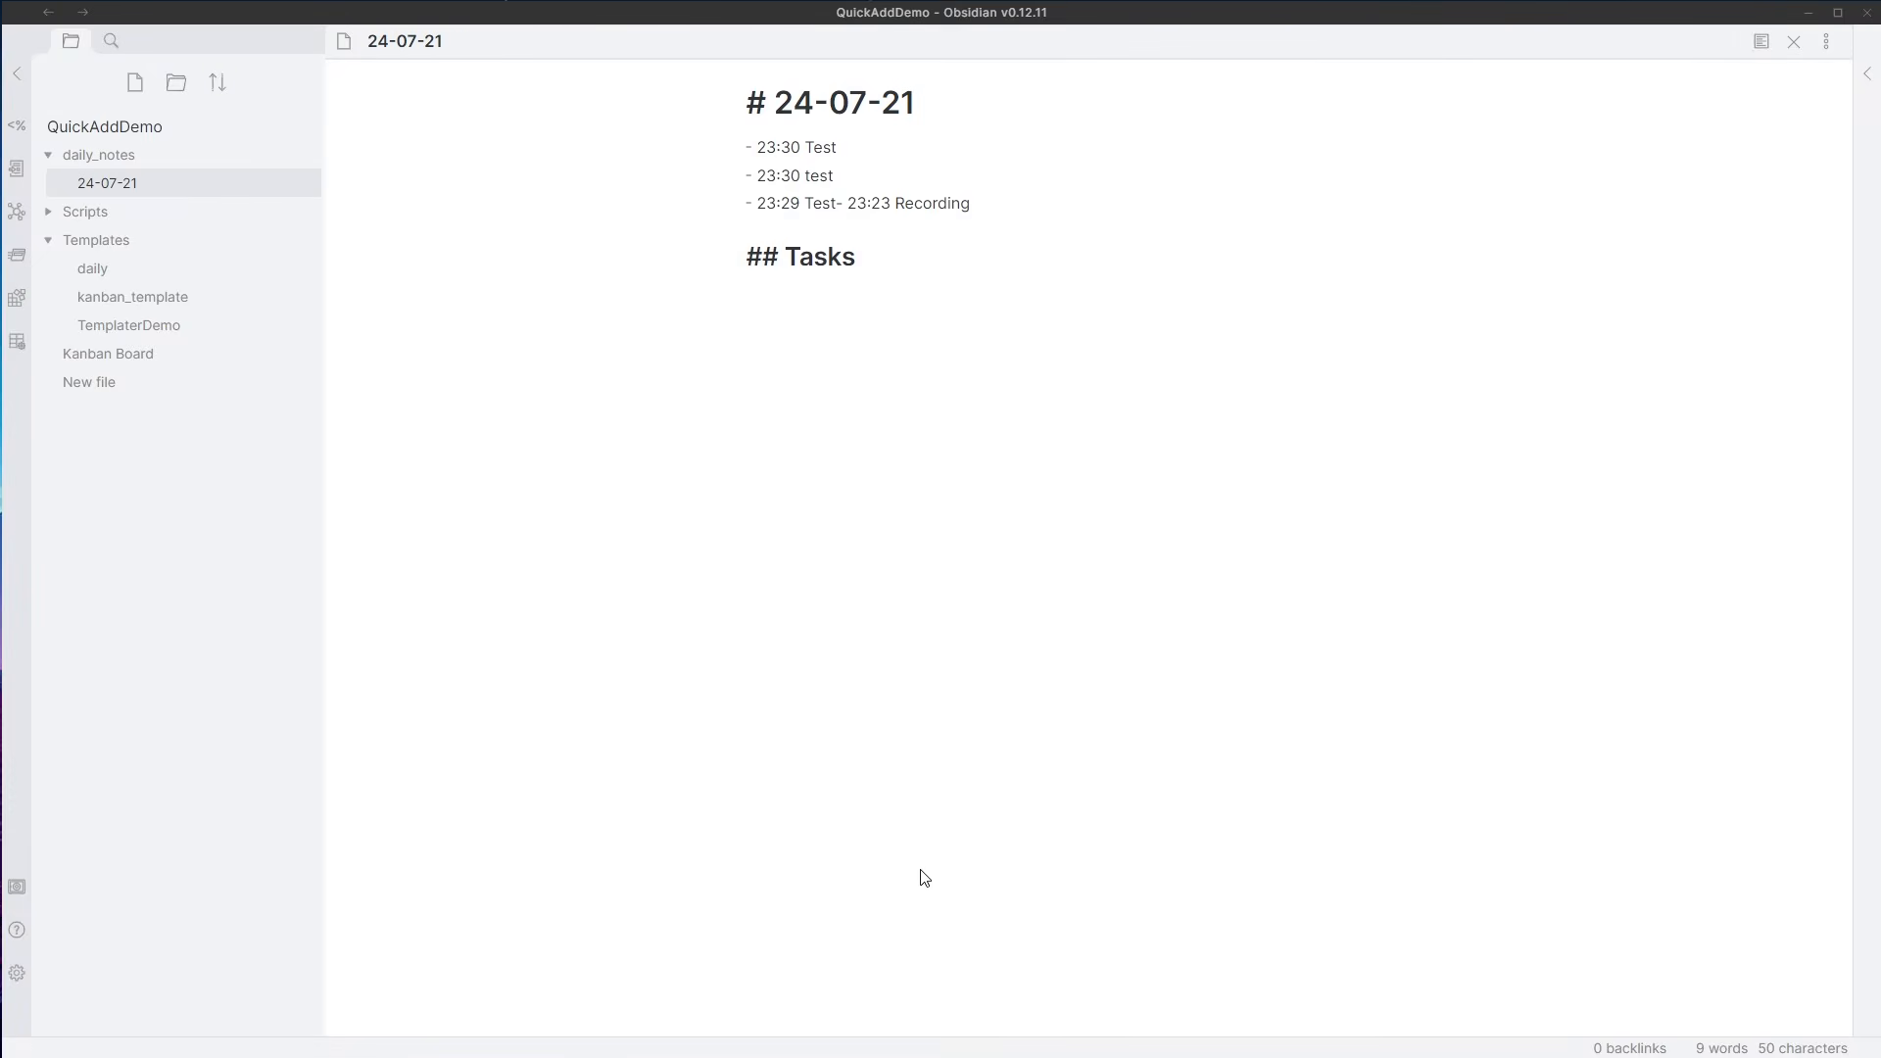
- Add a Macro choice named "Add to Kanban Board" in the QuickAdd settings and place it above the collapsed Folder choice
left_click(16, 973)
left_click(1429, 433)
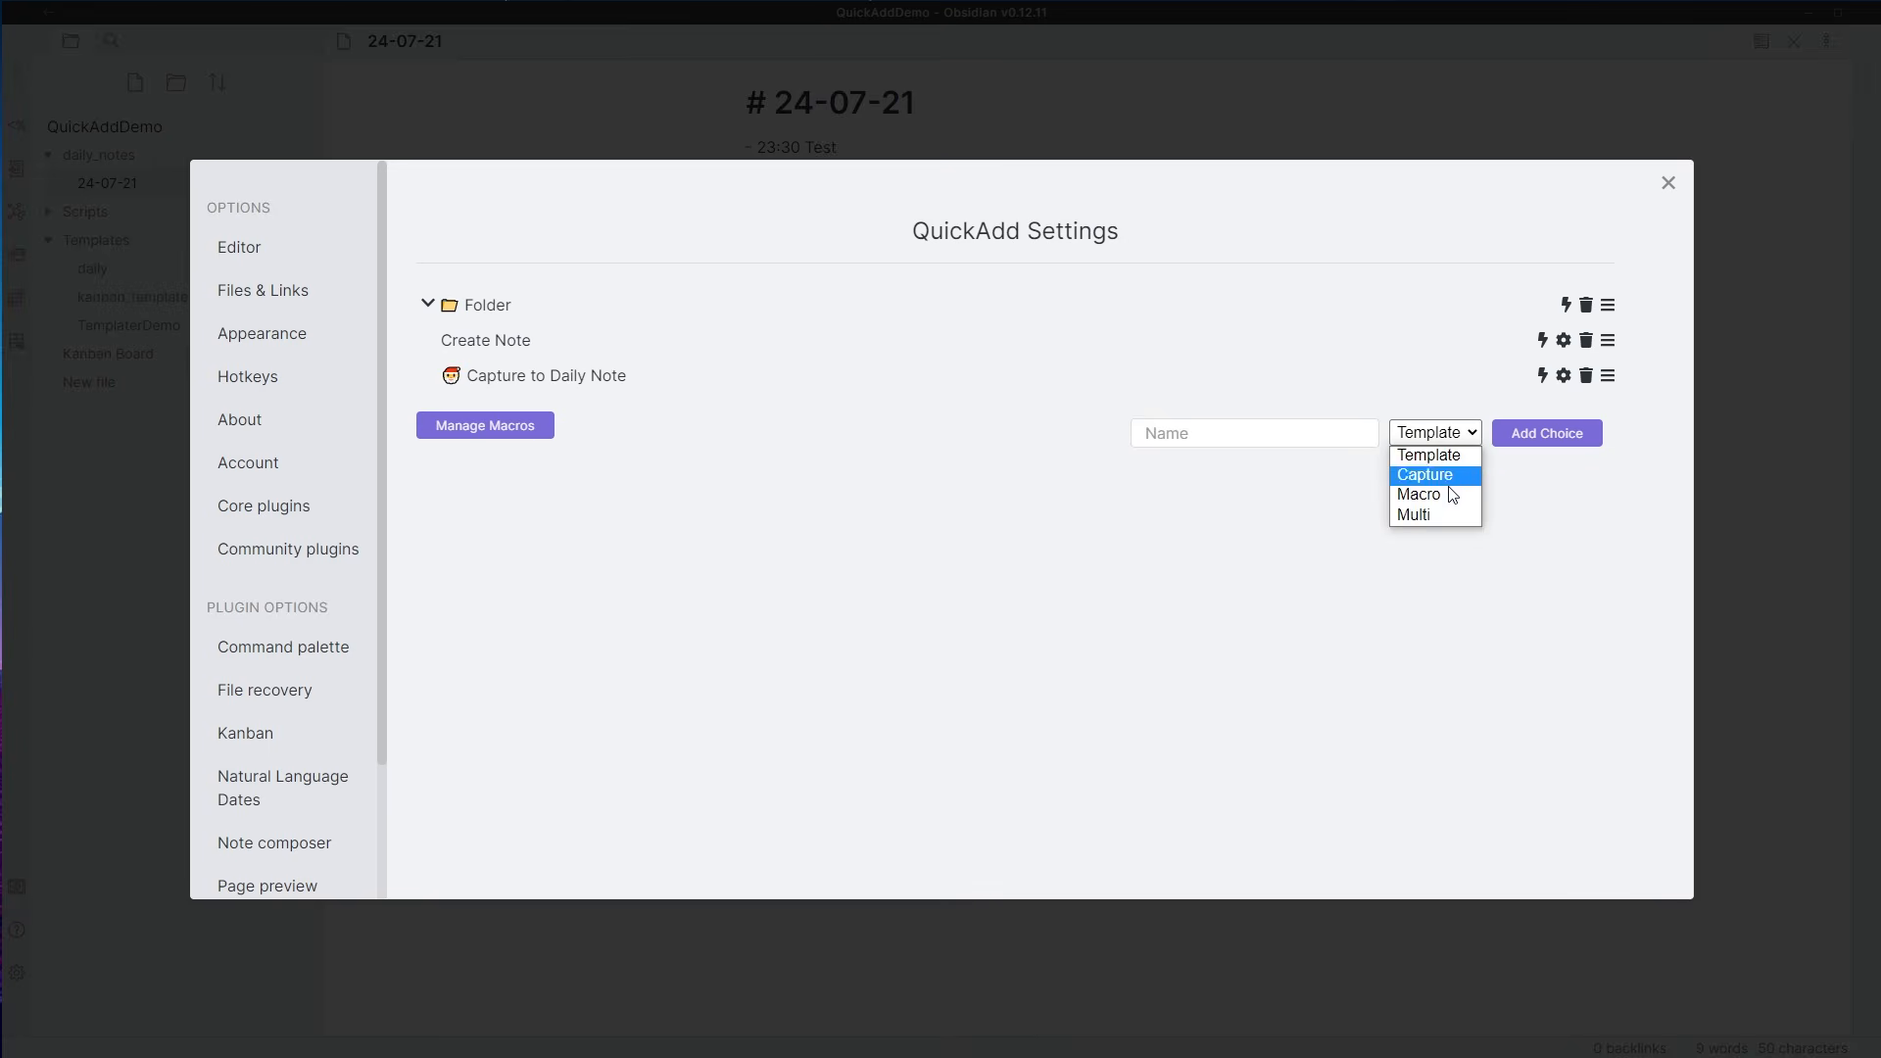
left_click(1419, 494)
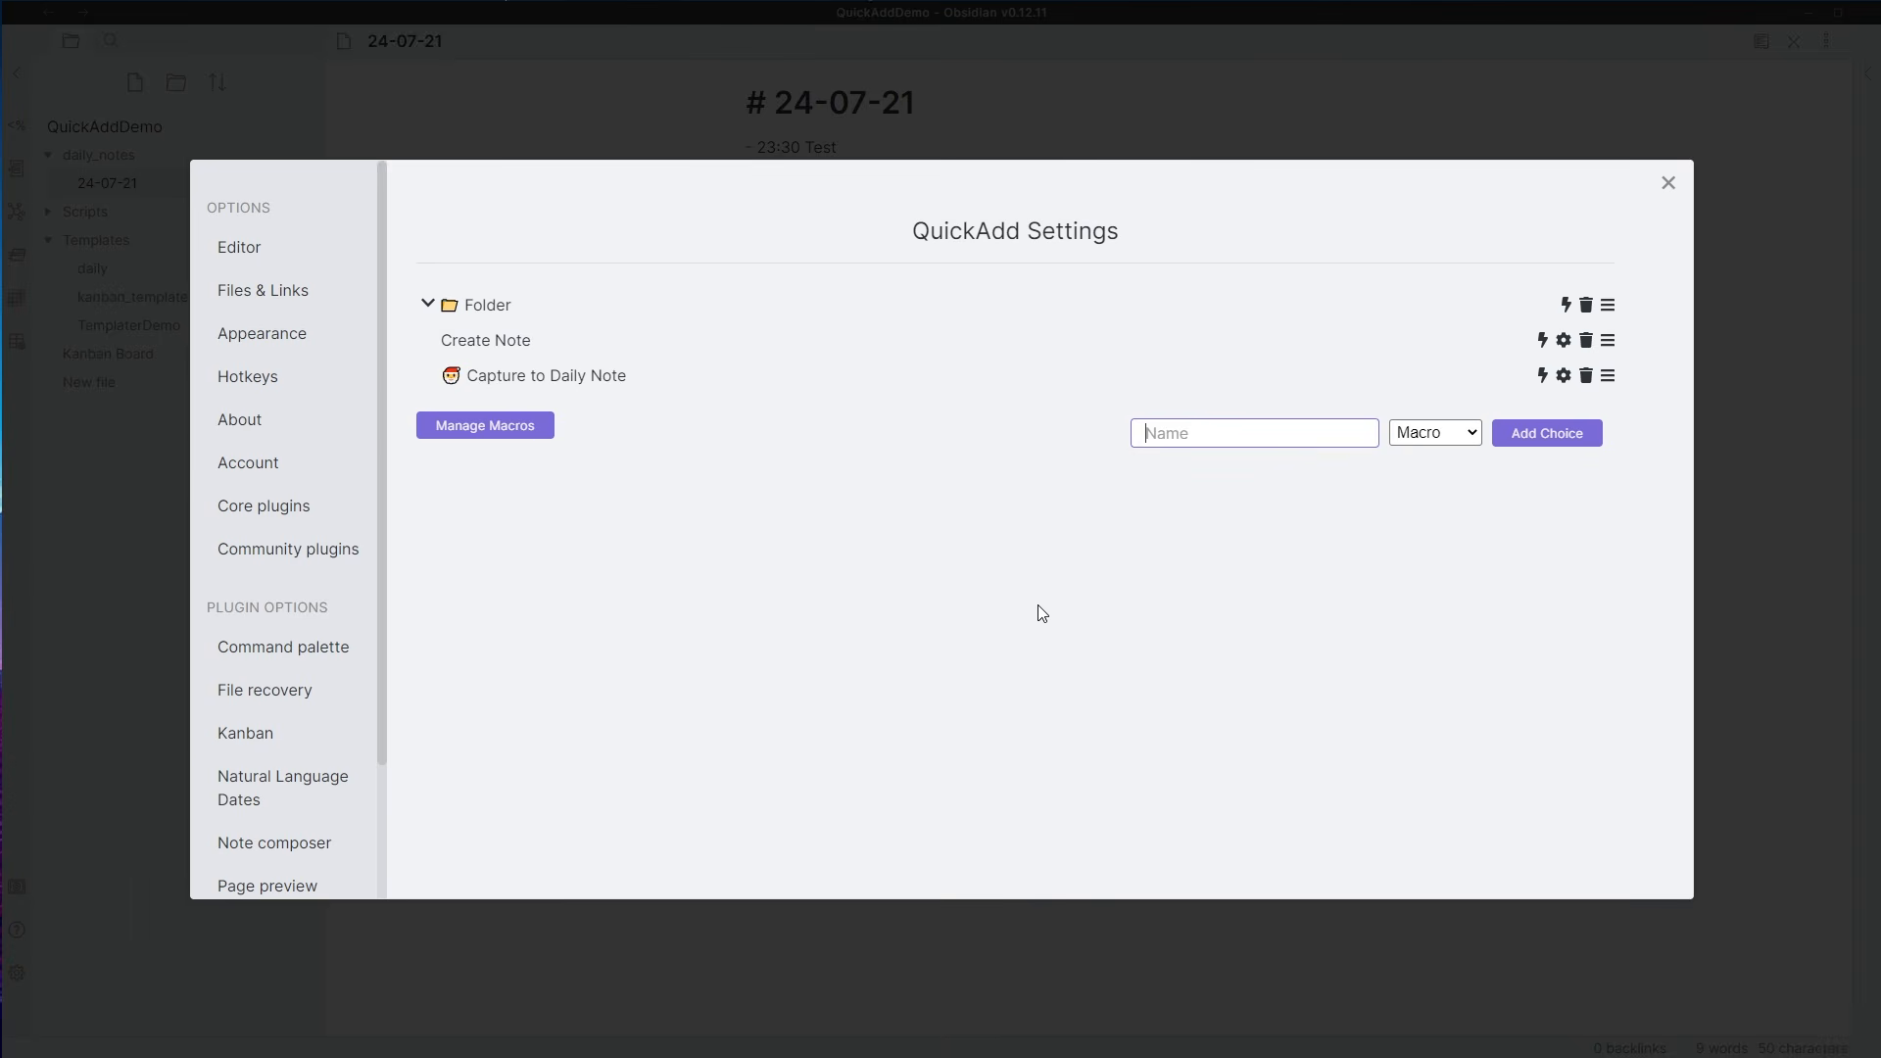
type("Add to Kanban Board")
left_click(1563, 434)
left_click_drag(1604, 410, 1607, 304)
left_click(459, 342)
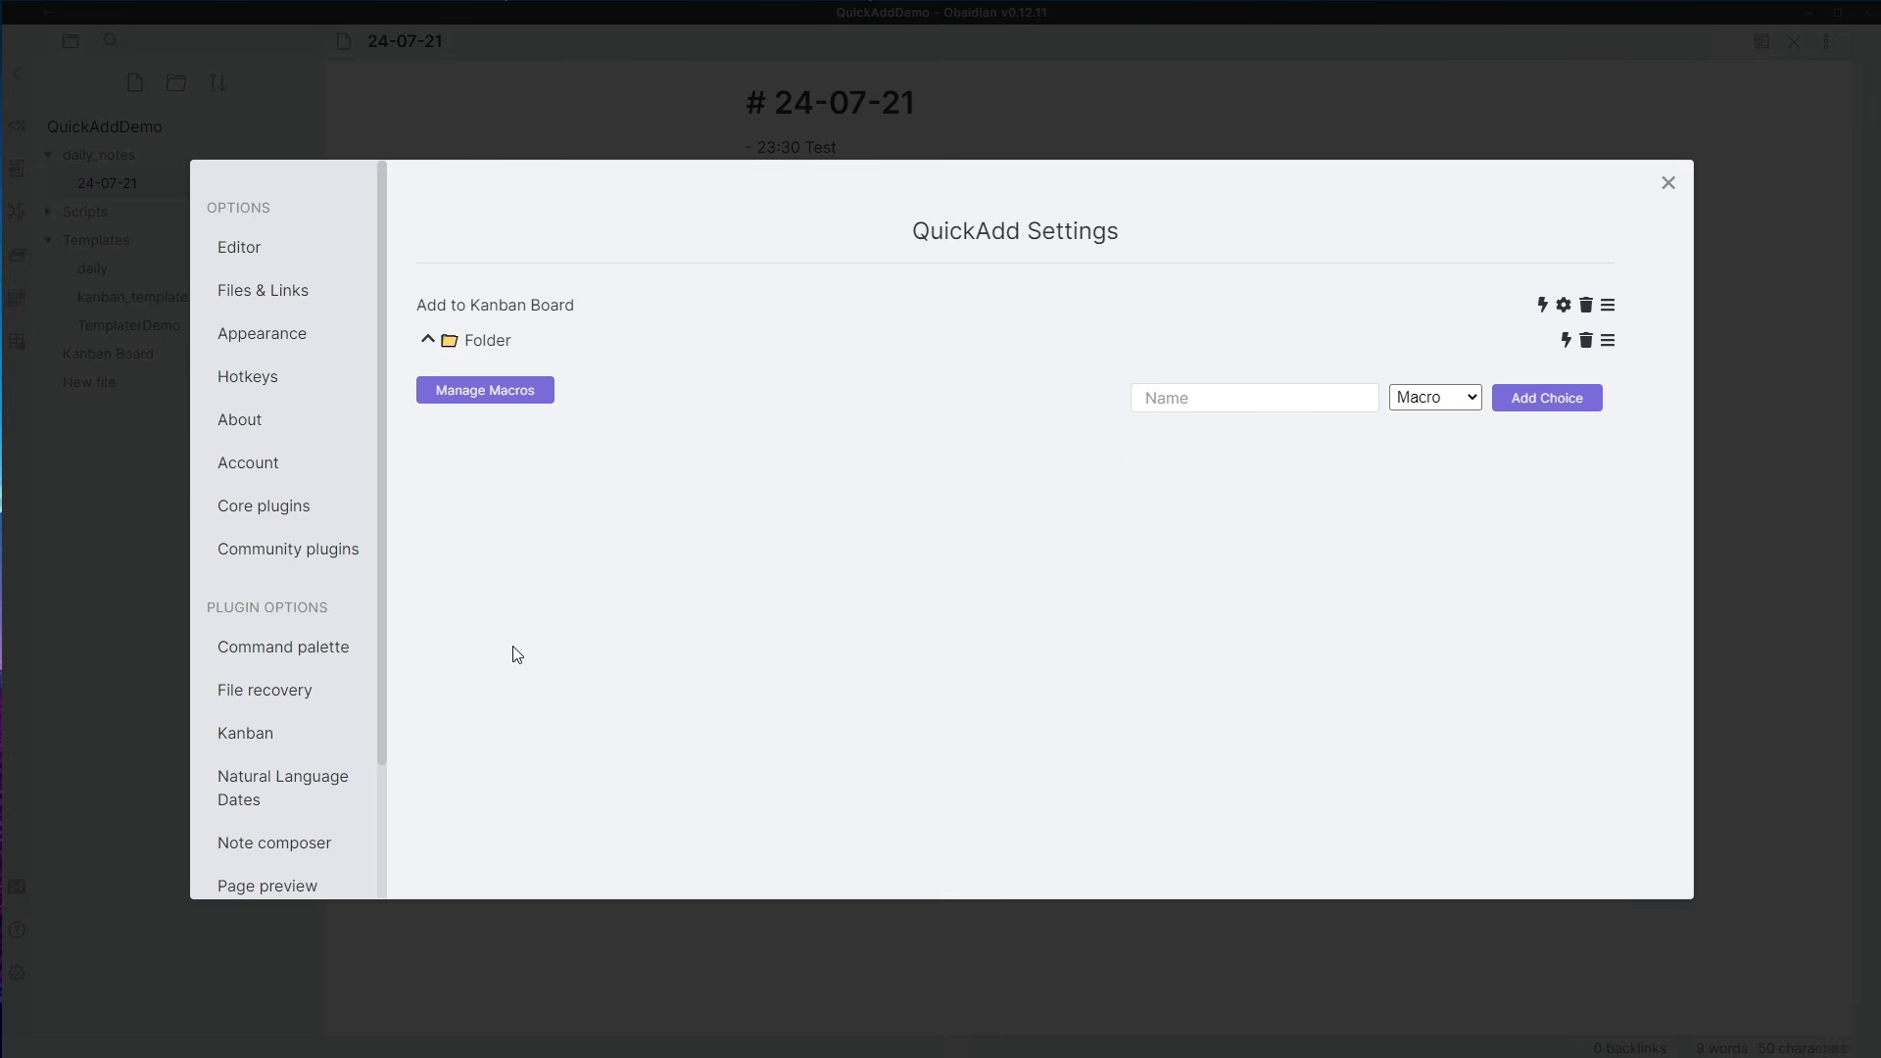
- Create a macro named "Add to Kanban Board" in the Macro Manager
left_click(531, 410)
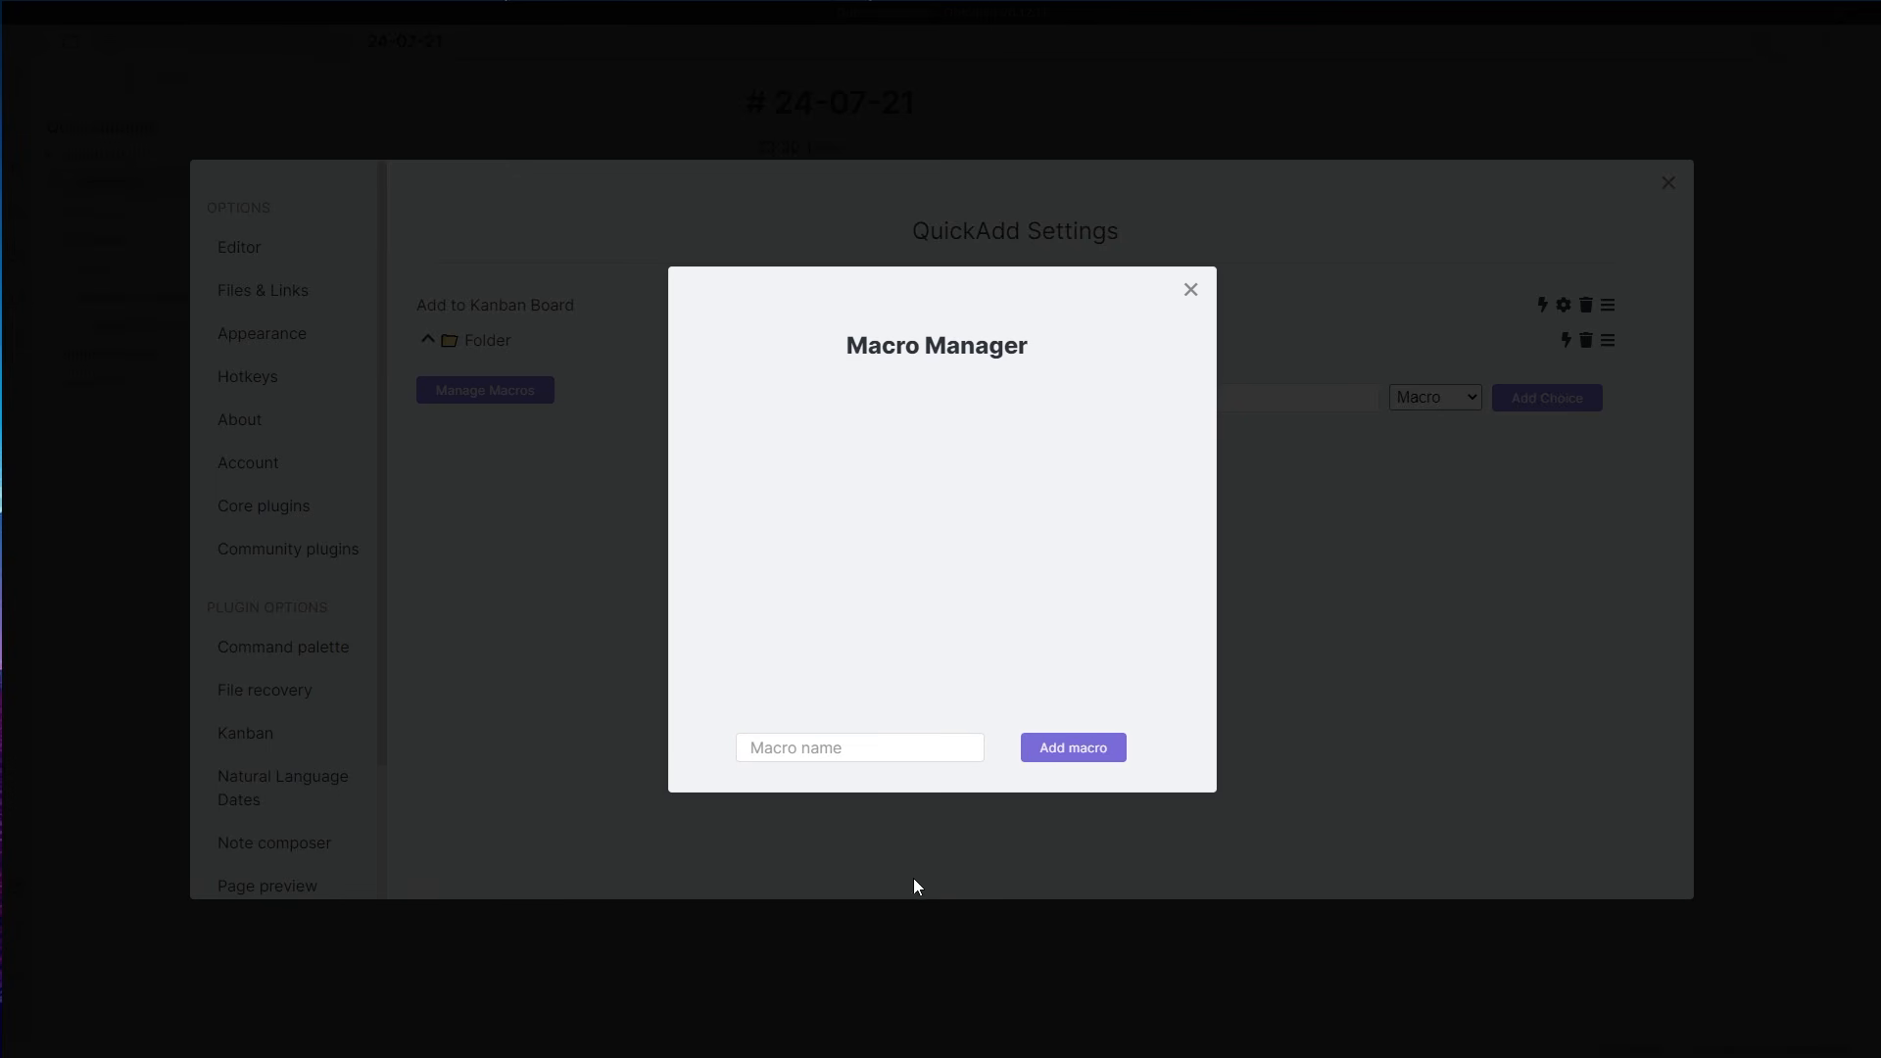
left_click(827, 745)
type("Add t")
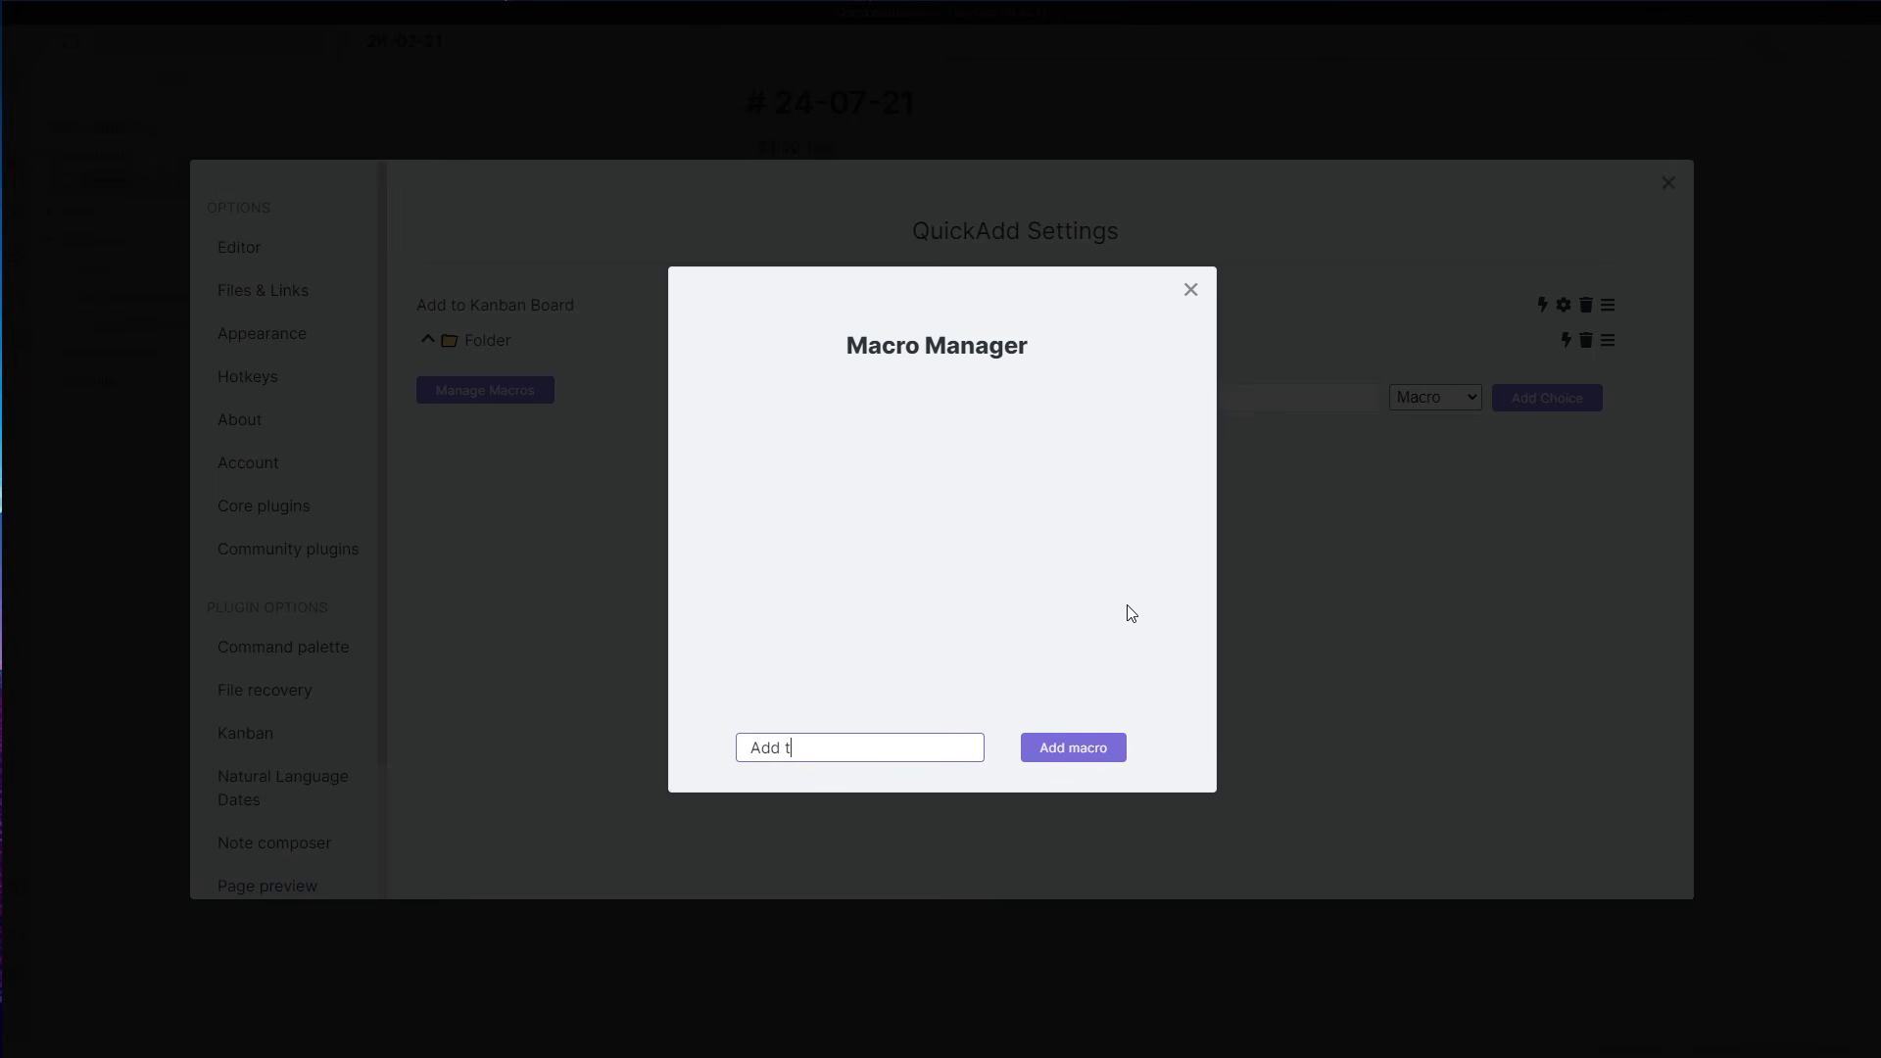
type("o Kanban Board")
left_click(1075, 753)
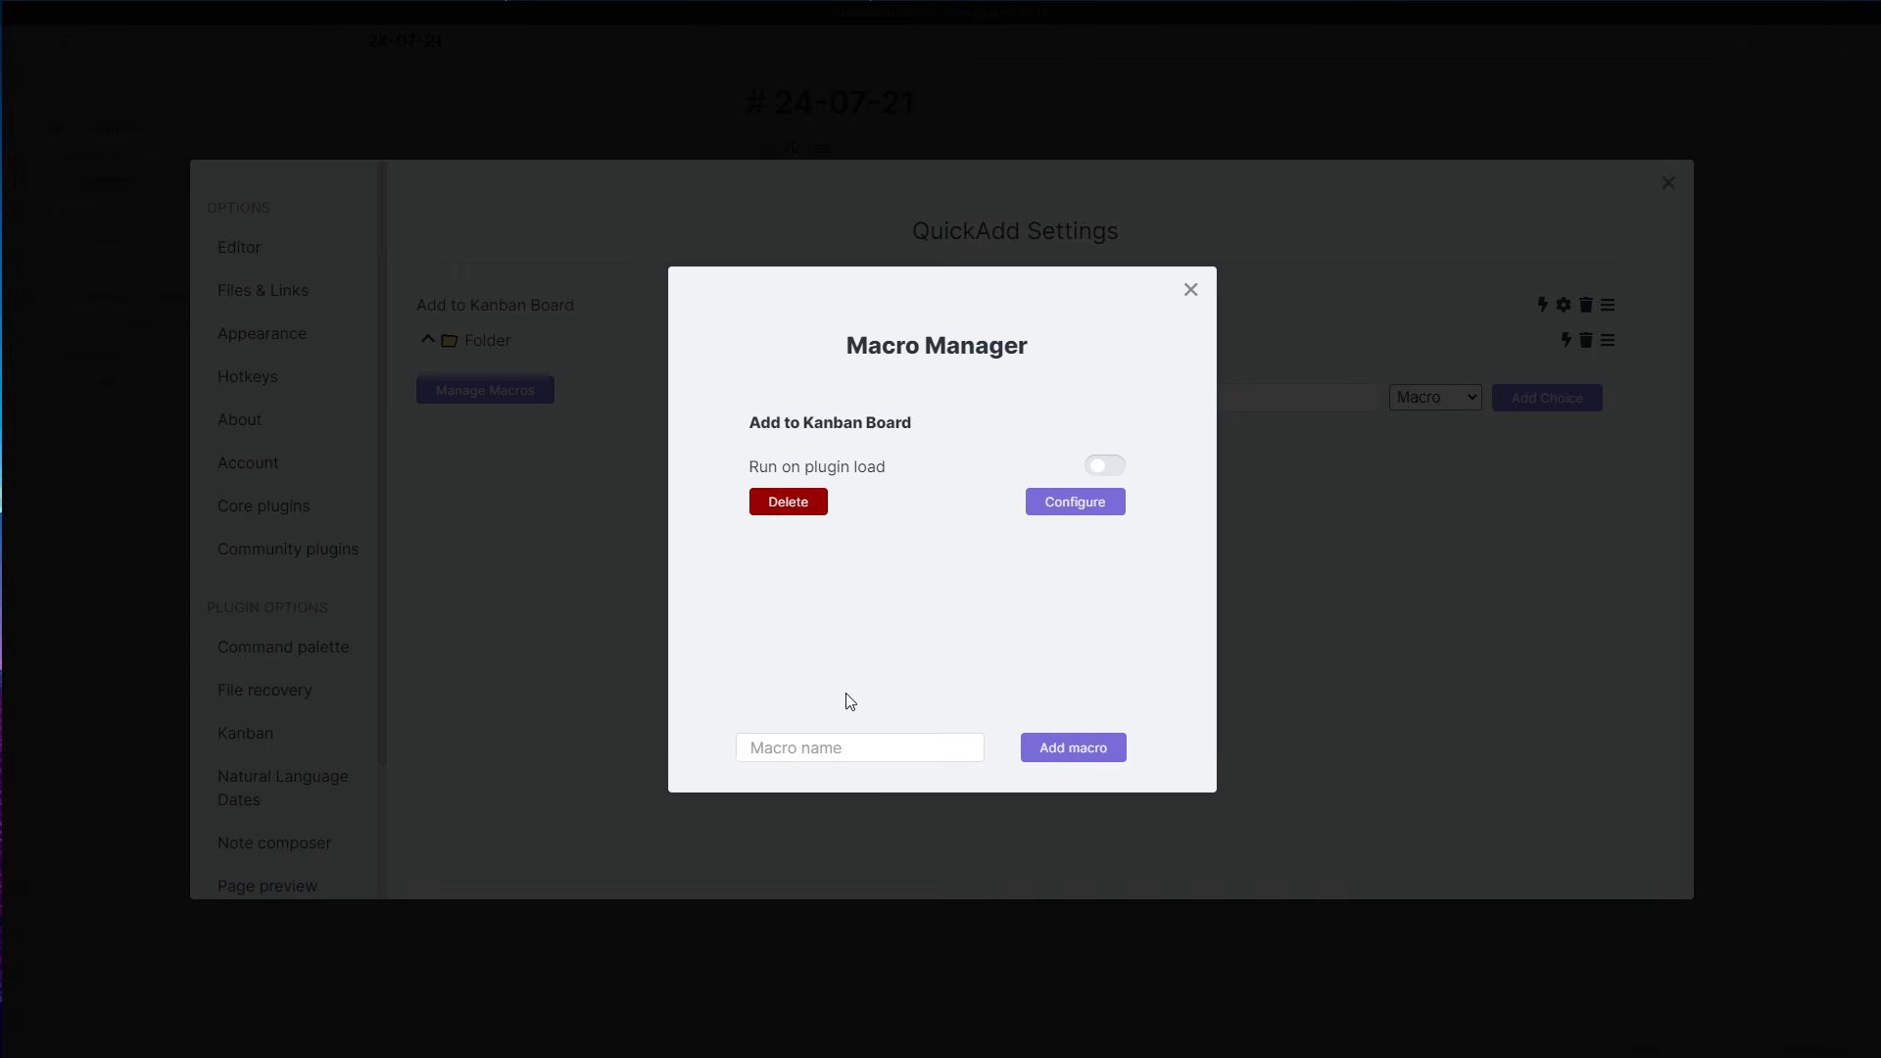
- Add a Template choice to the Add to Kanban Board macro and close the macro windows
left_click(1069, 510)
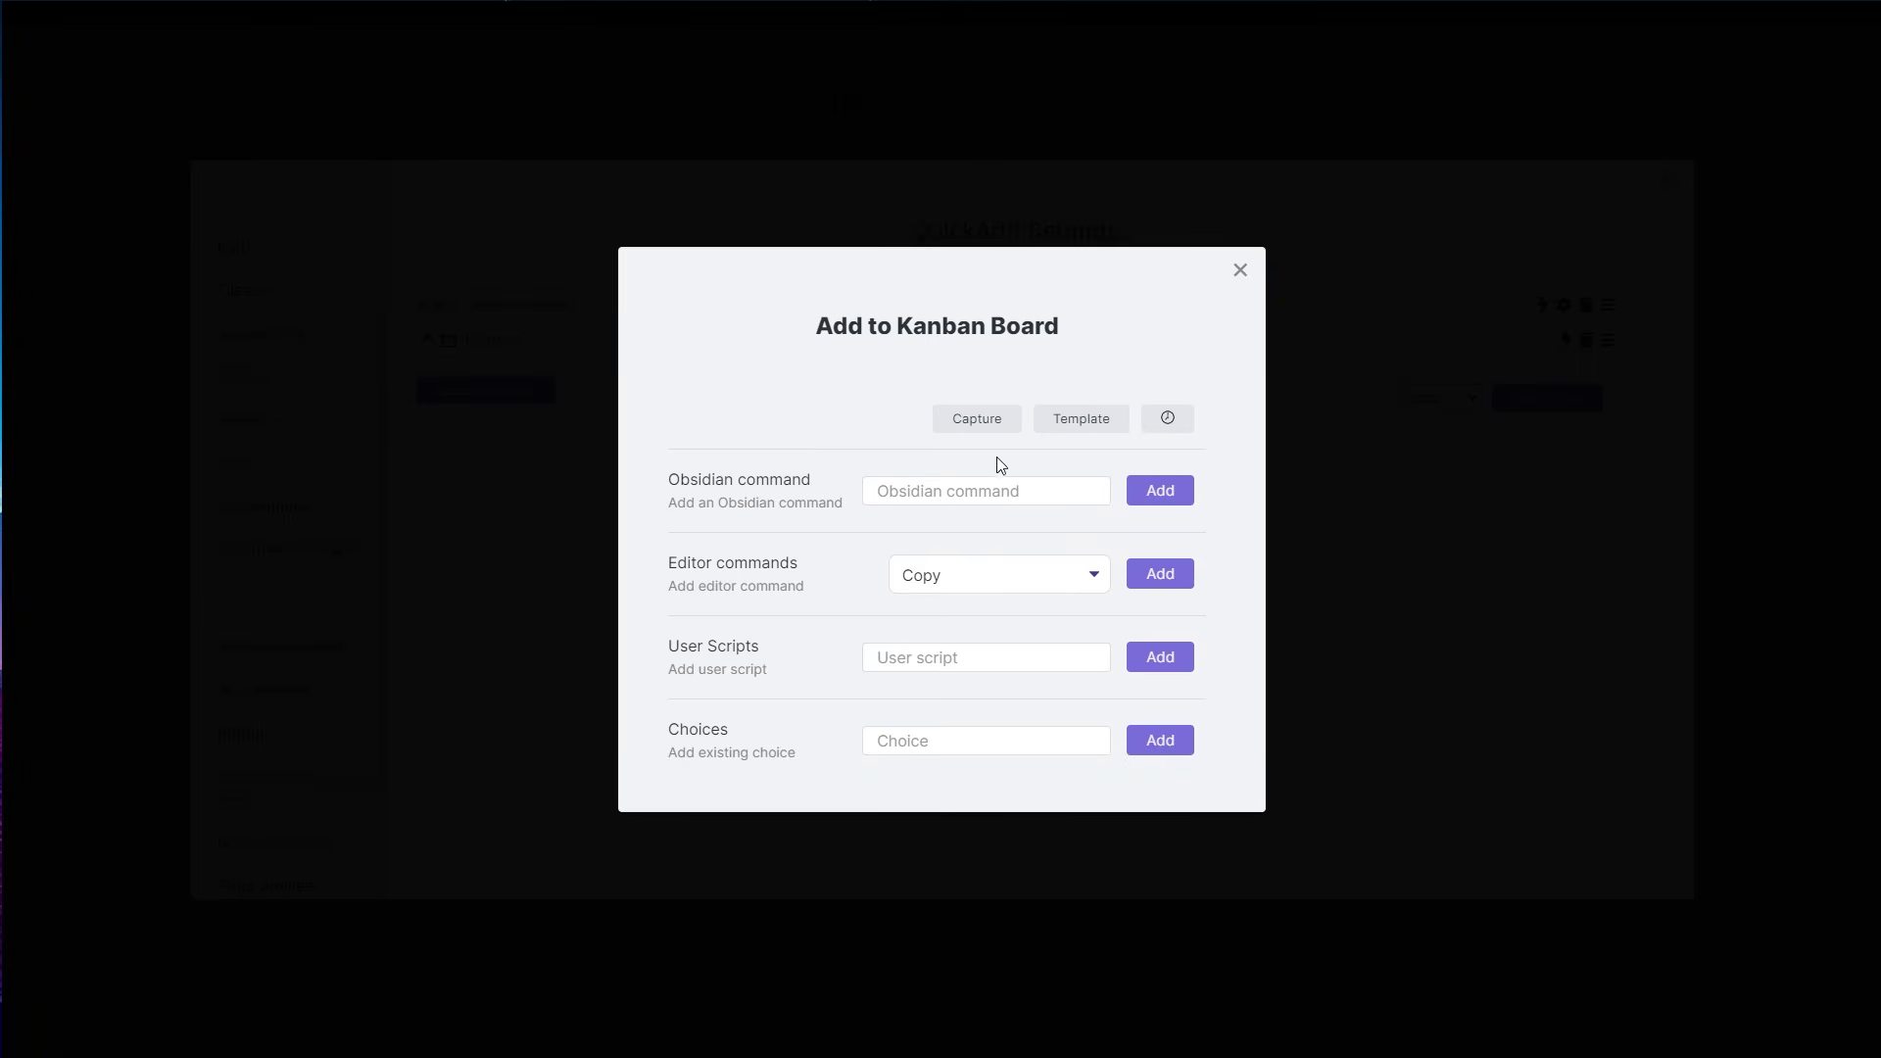
left_click(1068, 421)
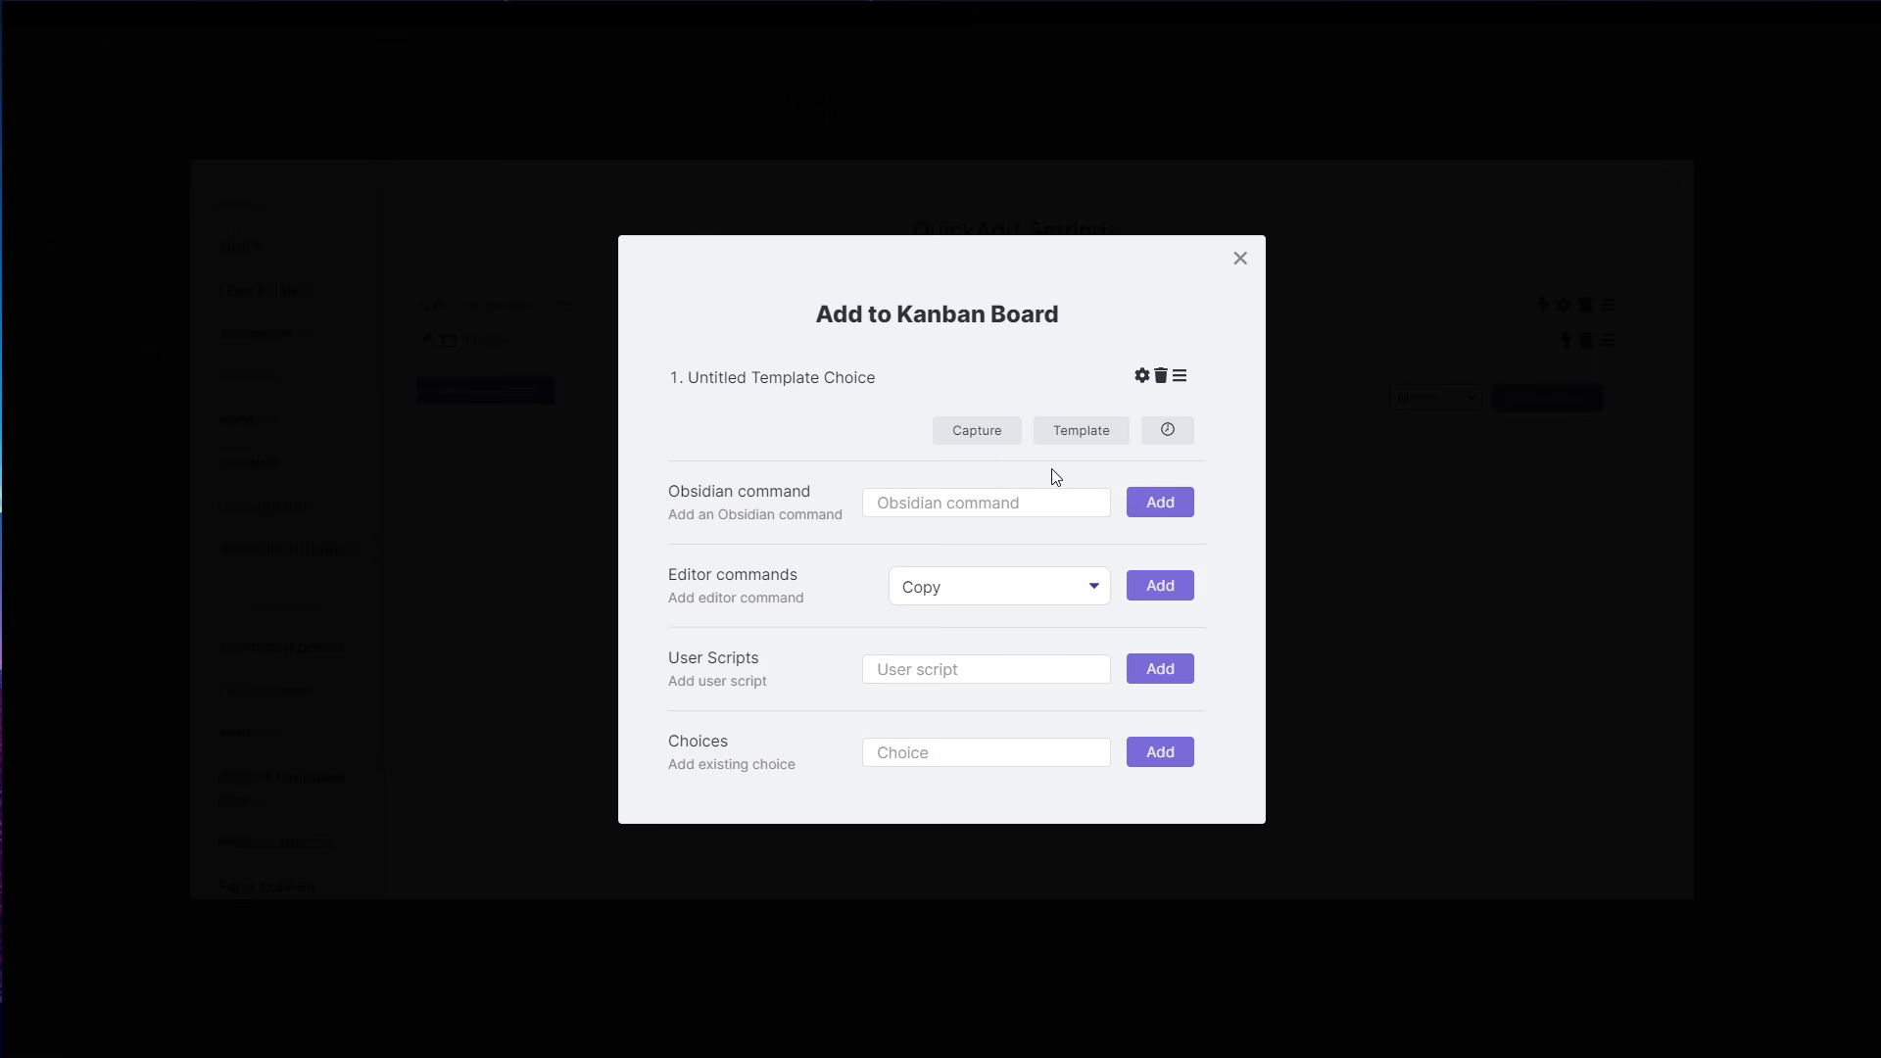
left_click(498, 419)
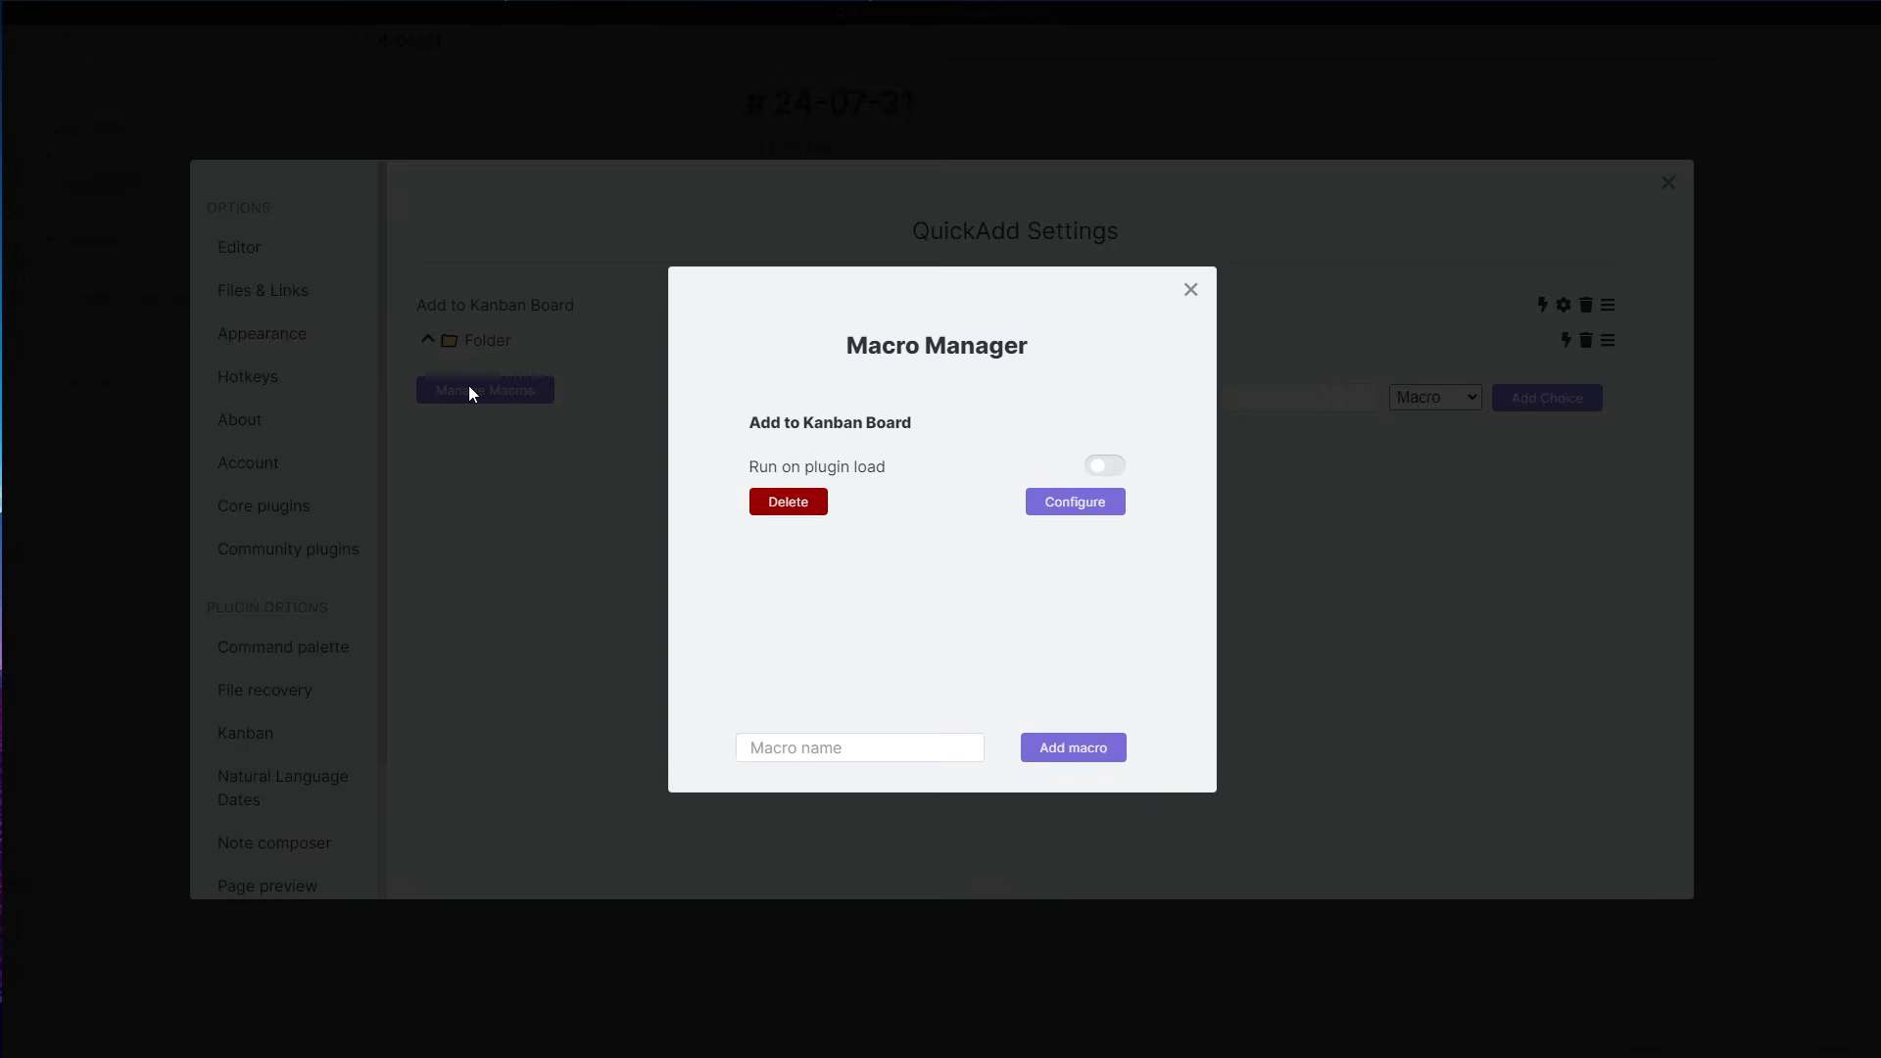
left_click(468, 387)
left_click(526, 394)
left_click(426, 331)
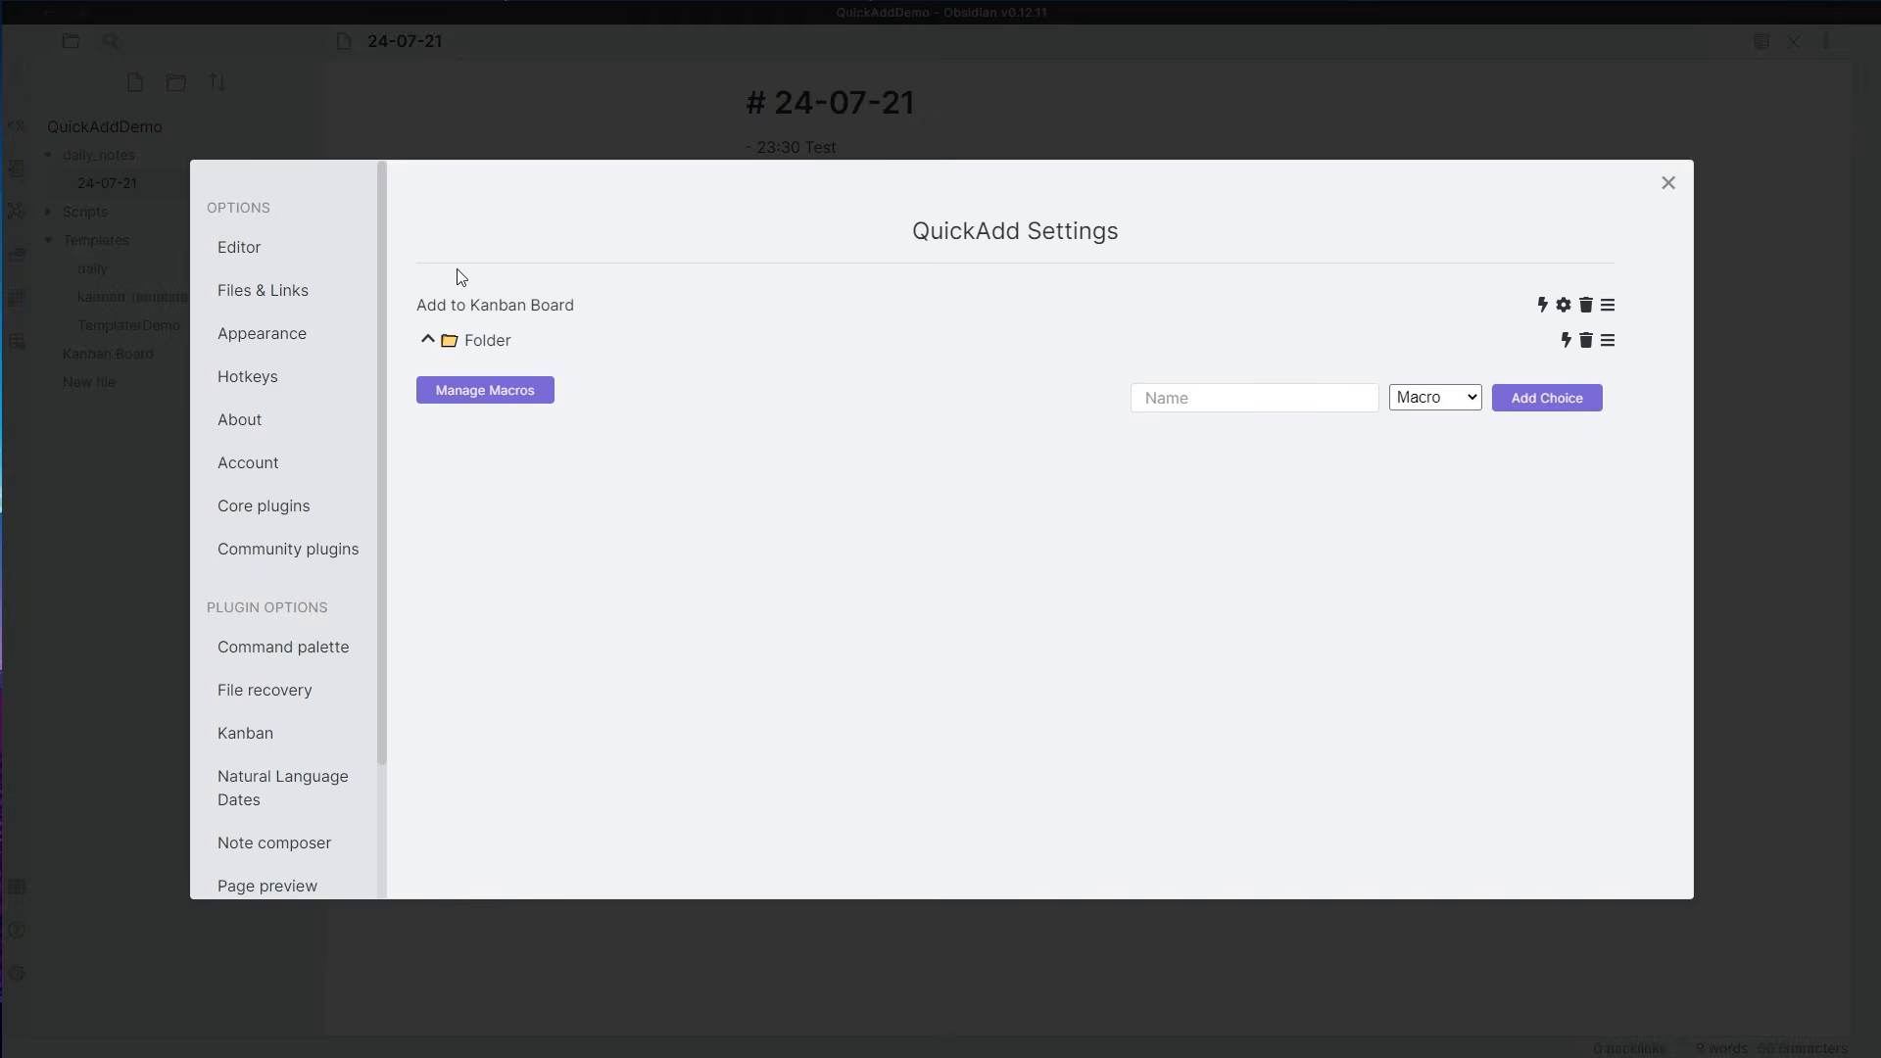
- Review the command list of the Add to Kanban Board macro and close the settings
left_click(459, 397)
left_click(1034, 502)
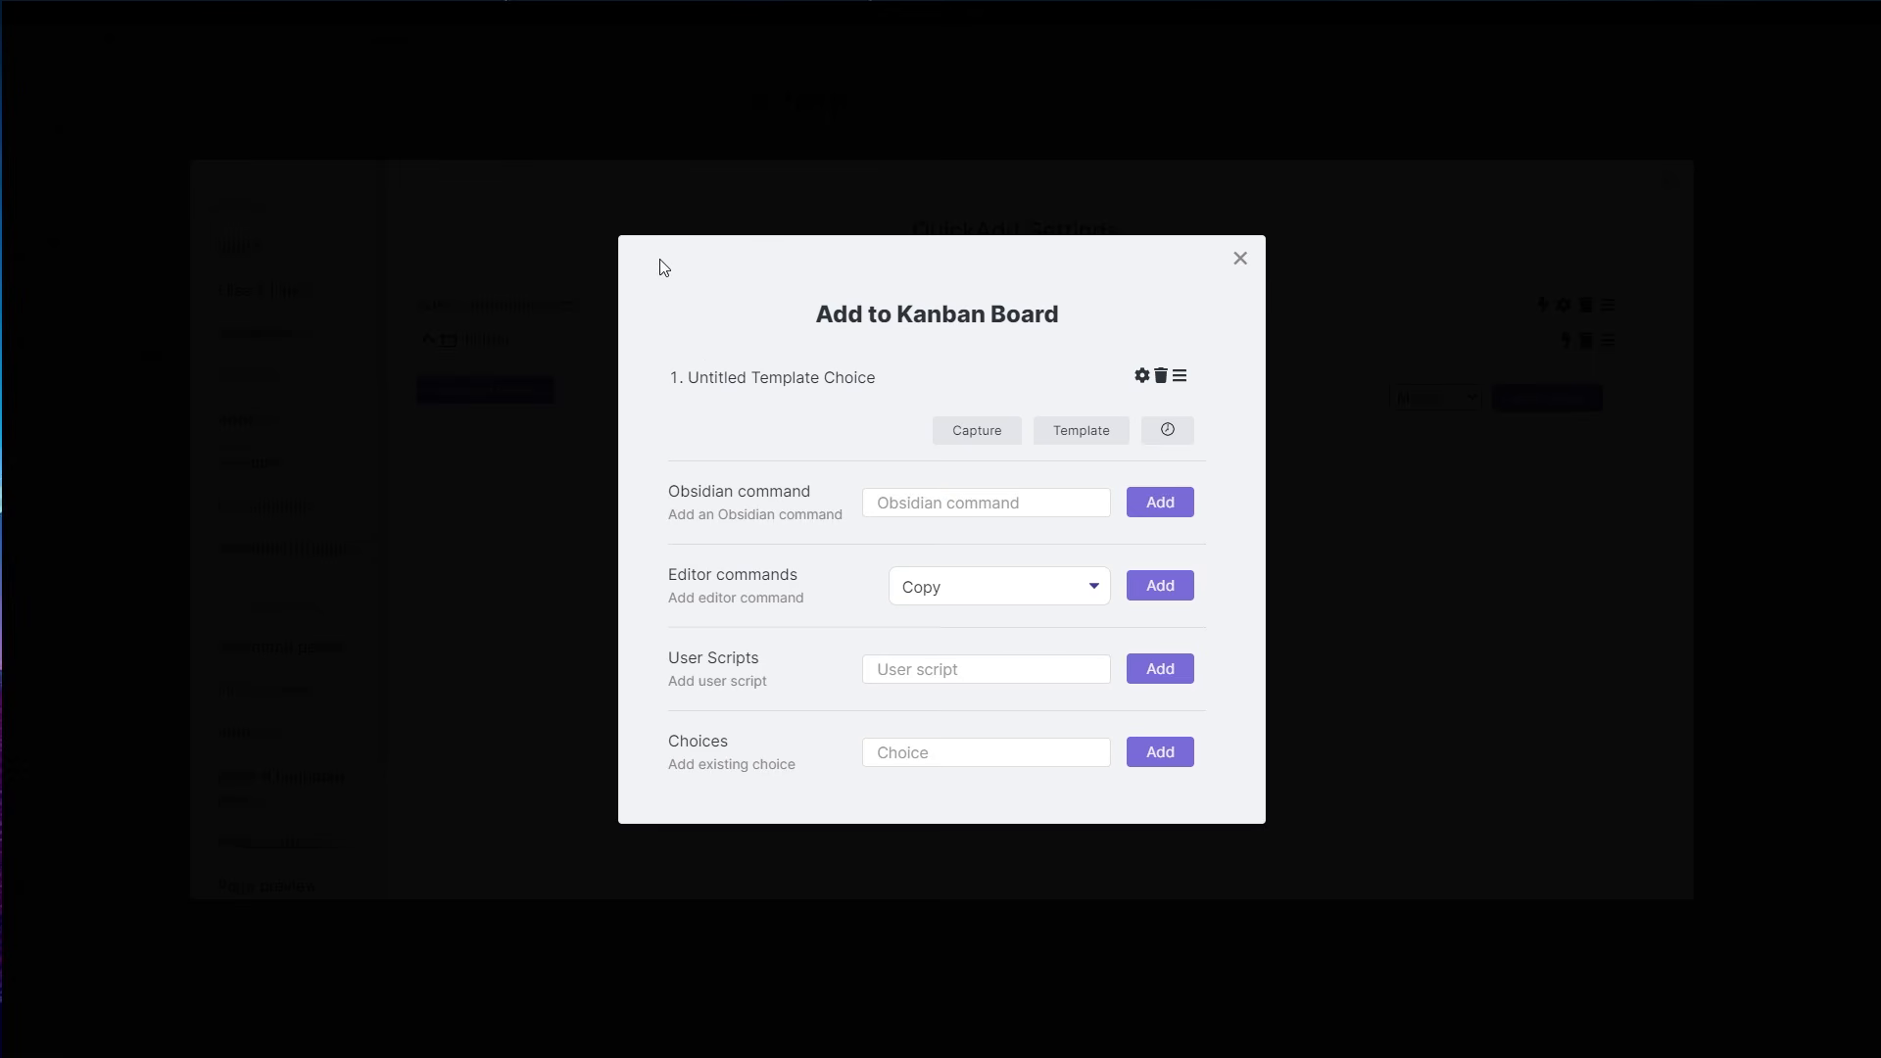
left_click(576, 188)
left_click(572, 100)
left_click(568, 103)
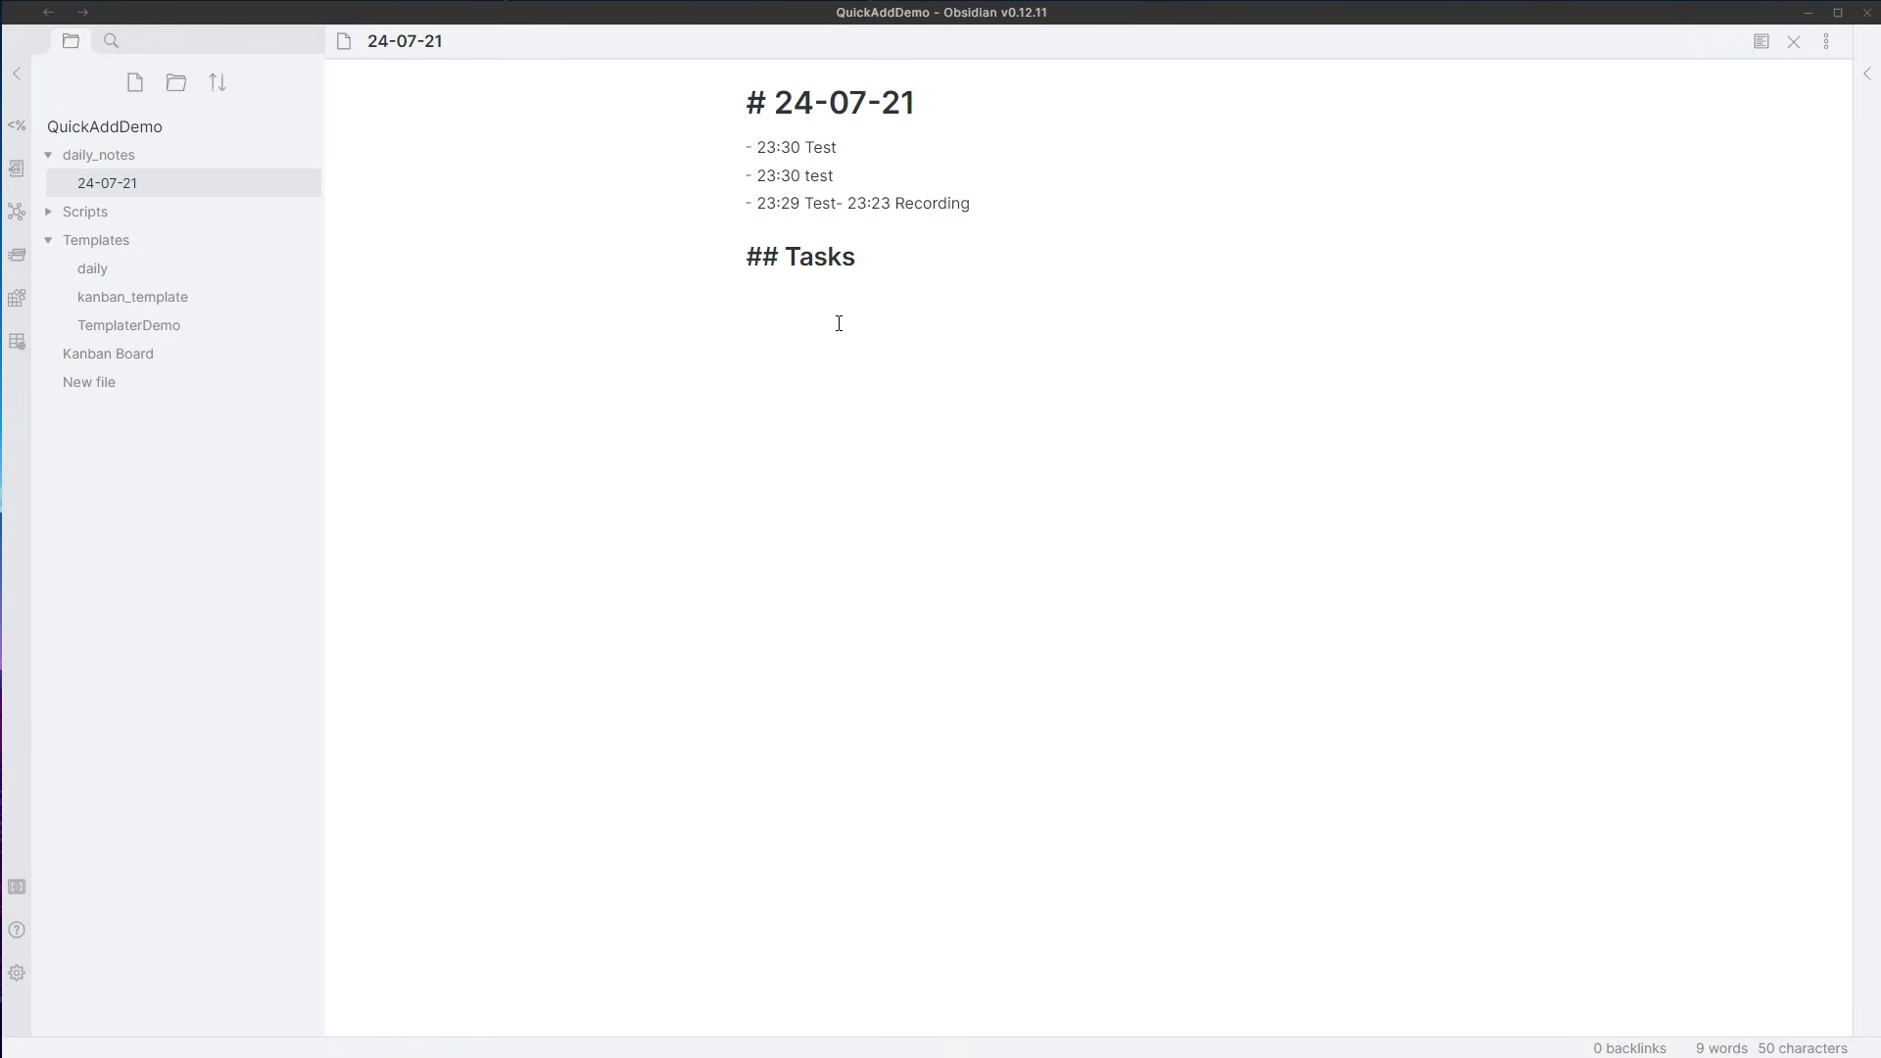
- Close the 24-07-21 note, collapse the daily_notes and Templates folders, and open the Kanban Board file
left_click(1794, 41)
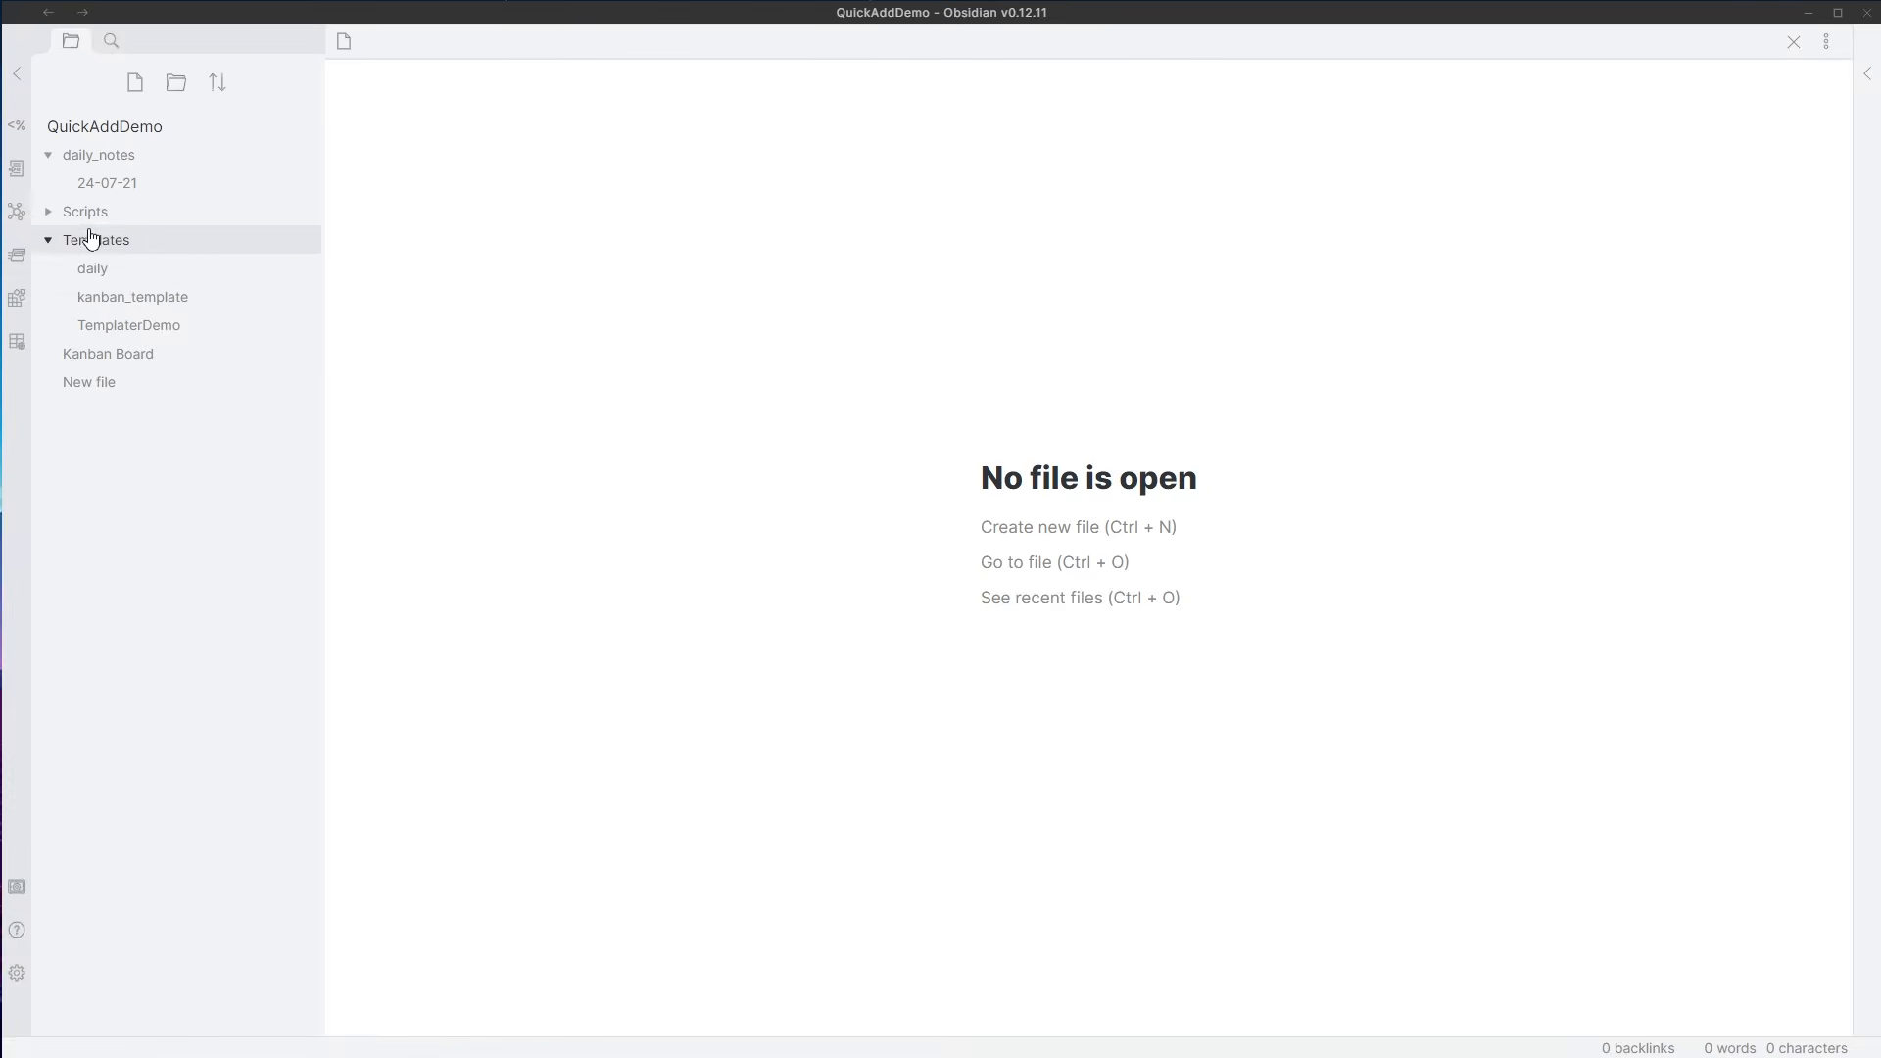
left_click(93, 155)
left_click(114, 211)
left_click(139, 240)
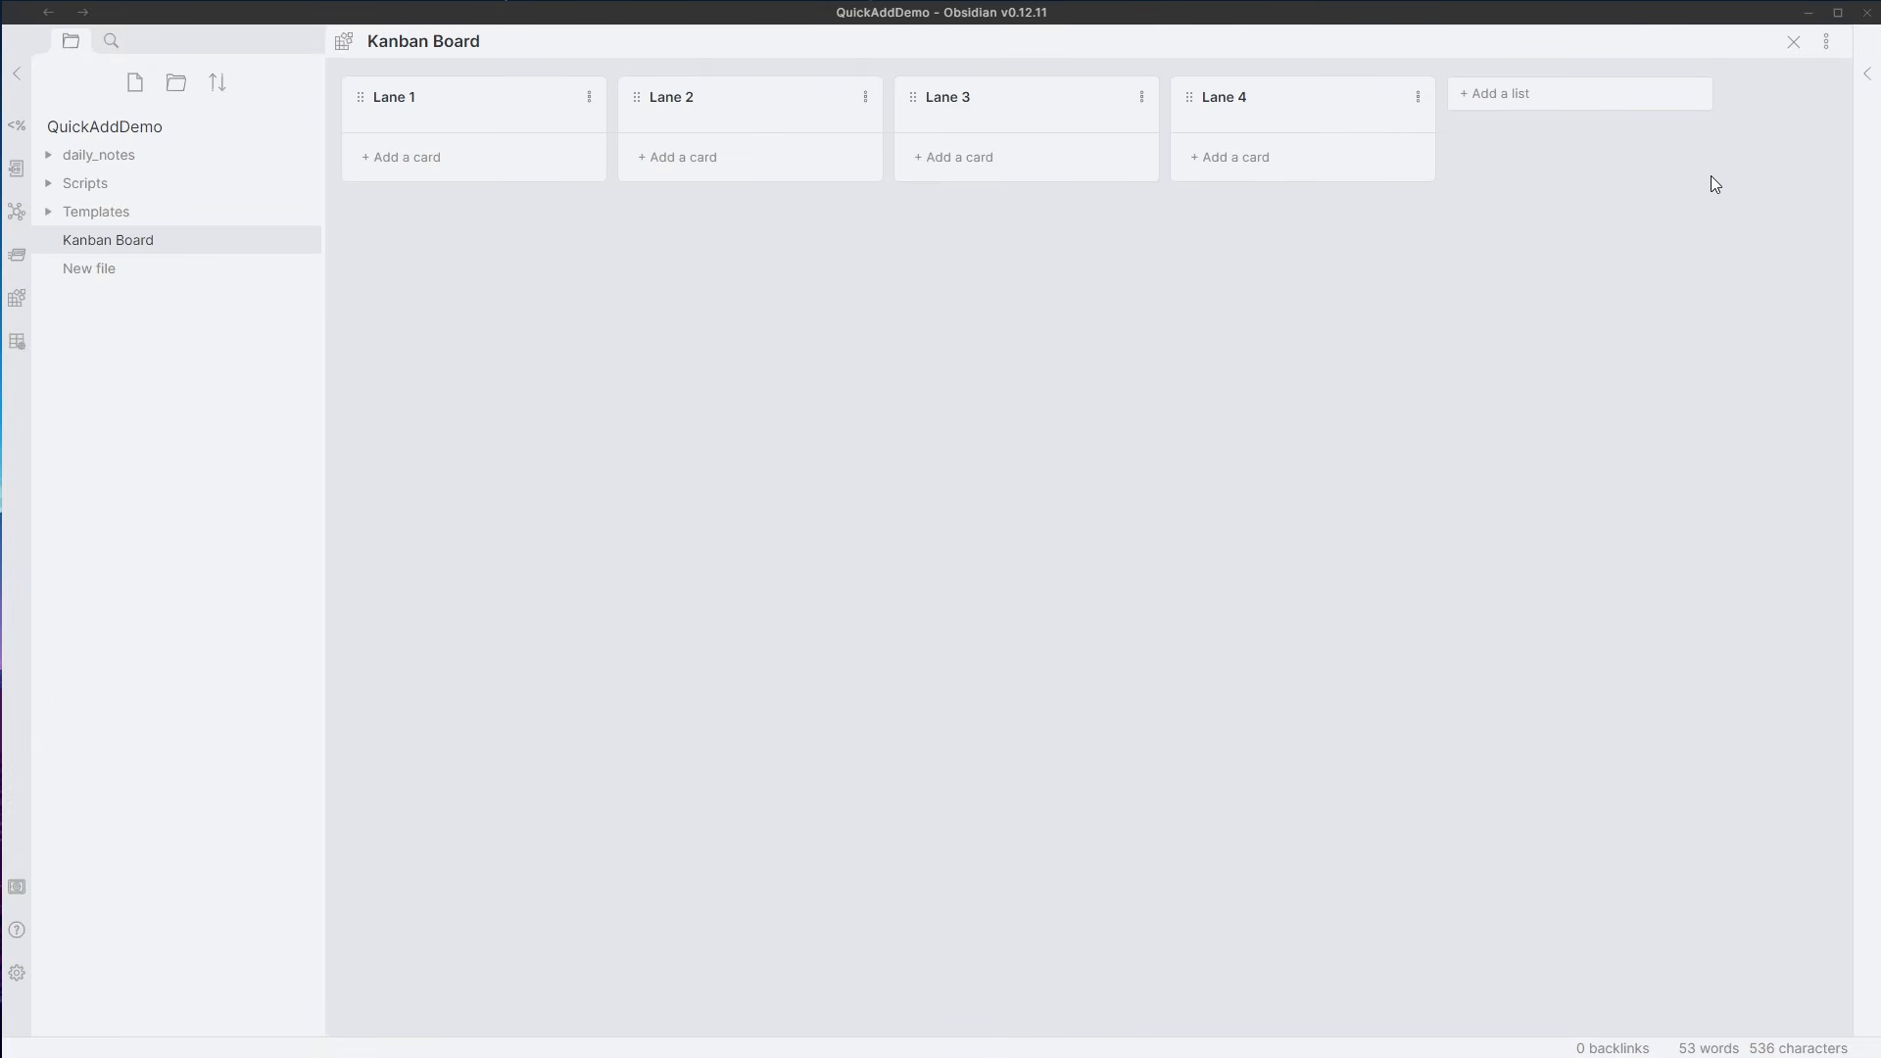
- Examine the lane headings in the Kanban Board's markdown source and return to the board view
left_click(1826, 43)
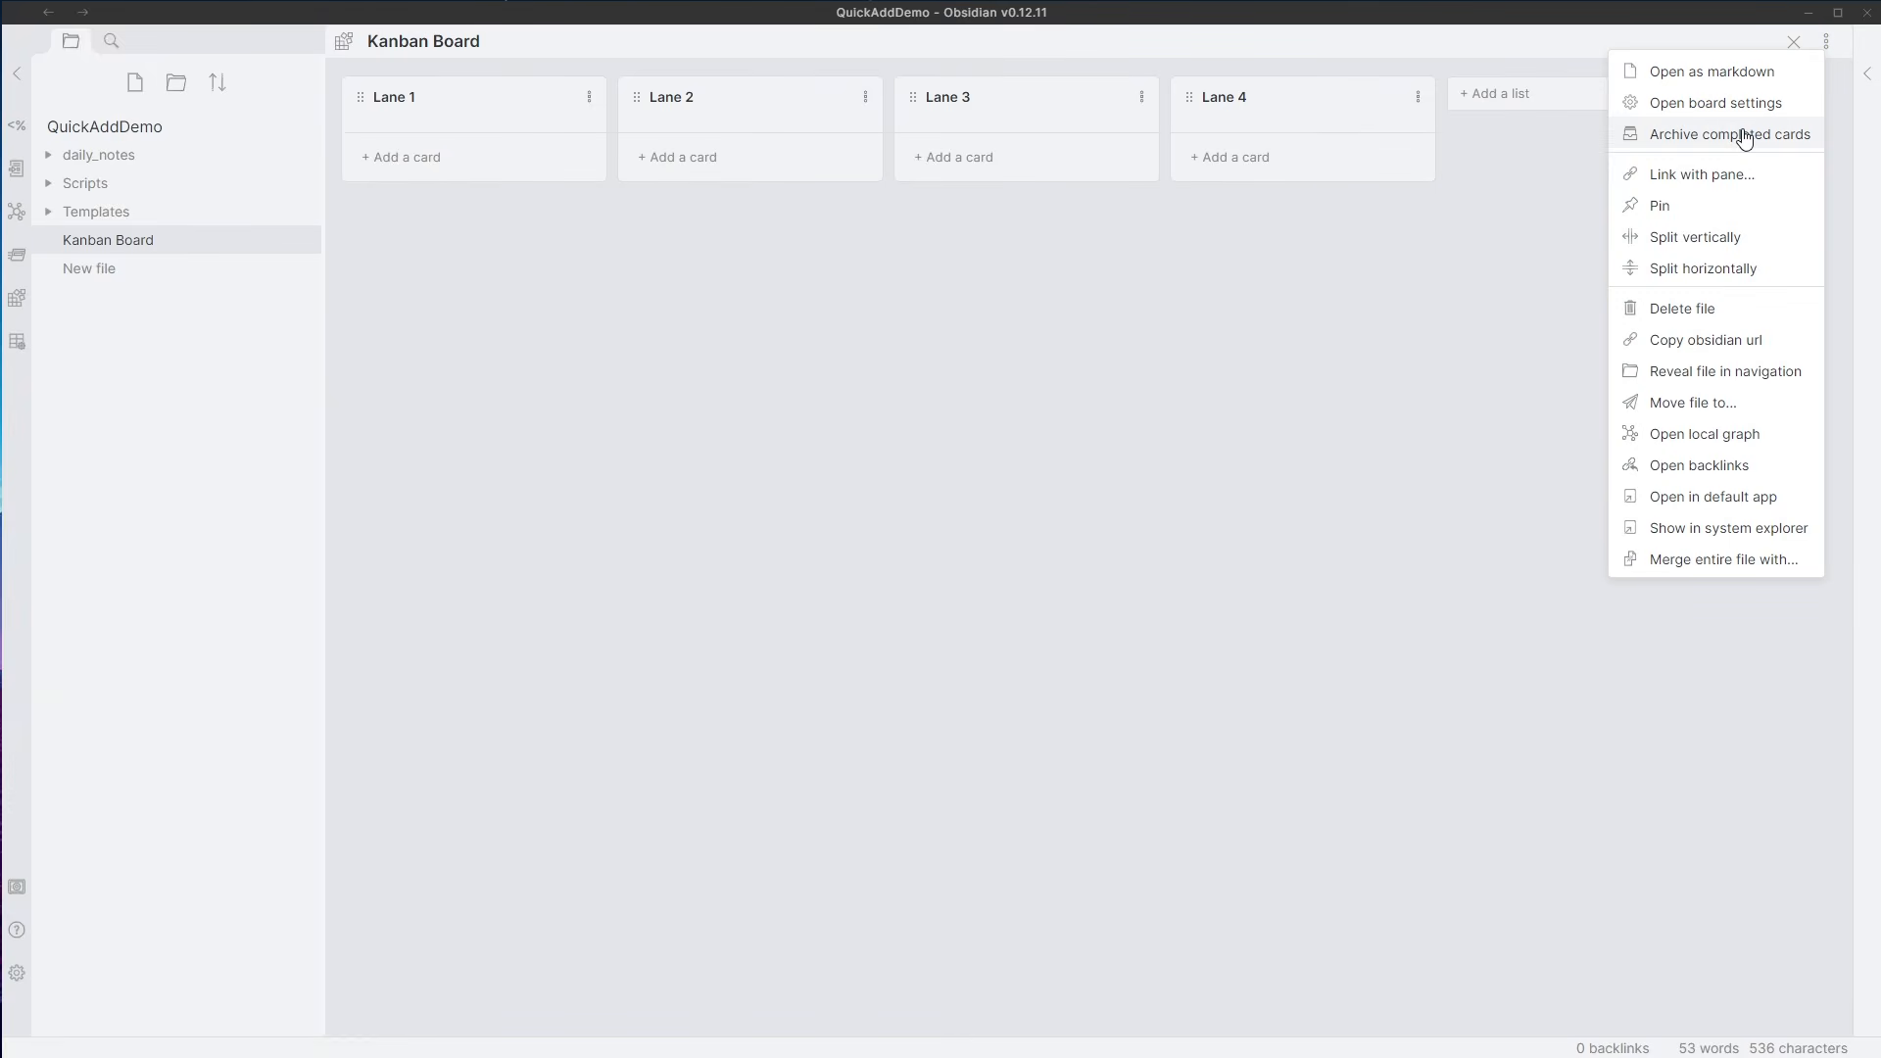
left_click(1793, 77)
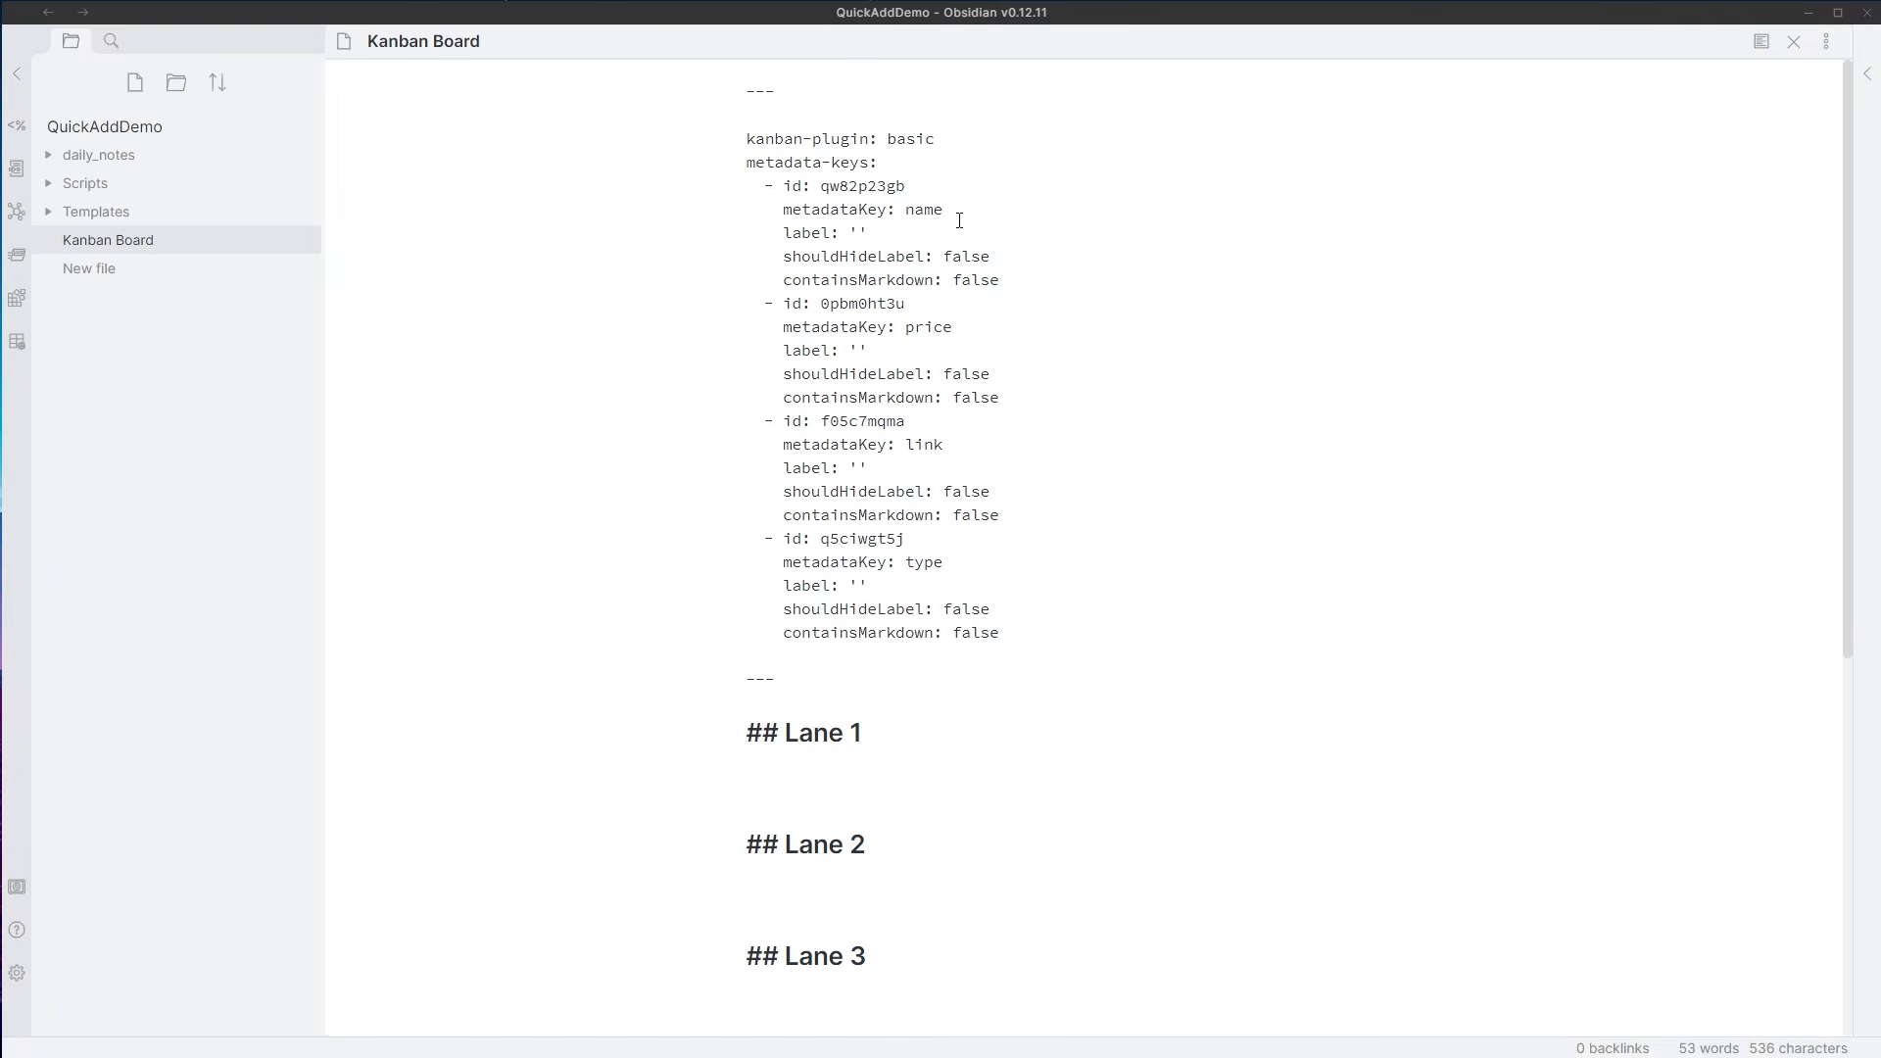
scroll(953, 219, "down", 6)
scroll(941, 323, "up", 3)
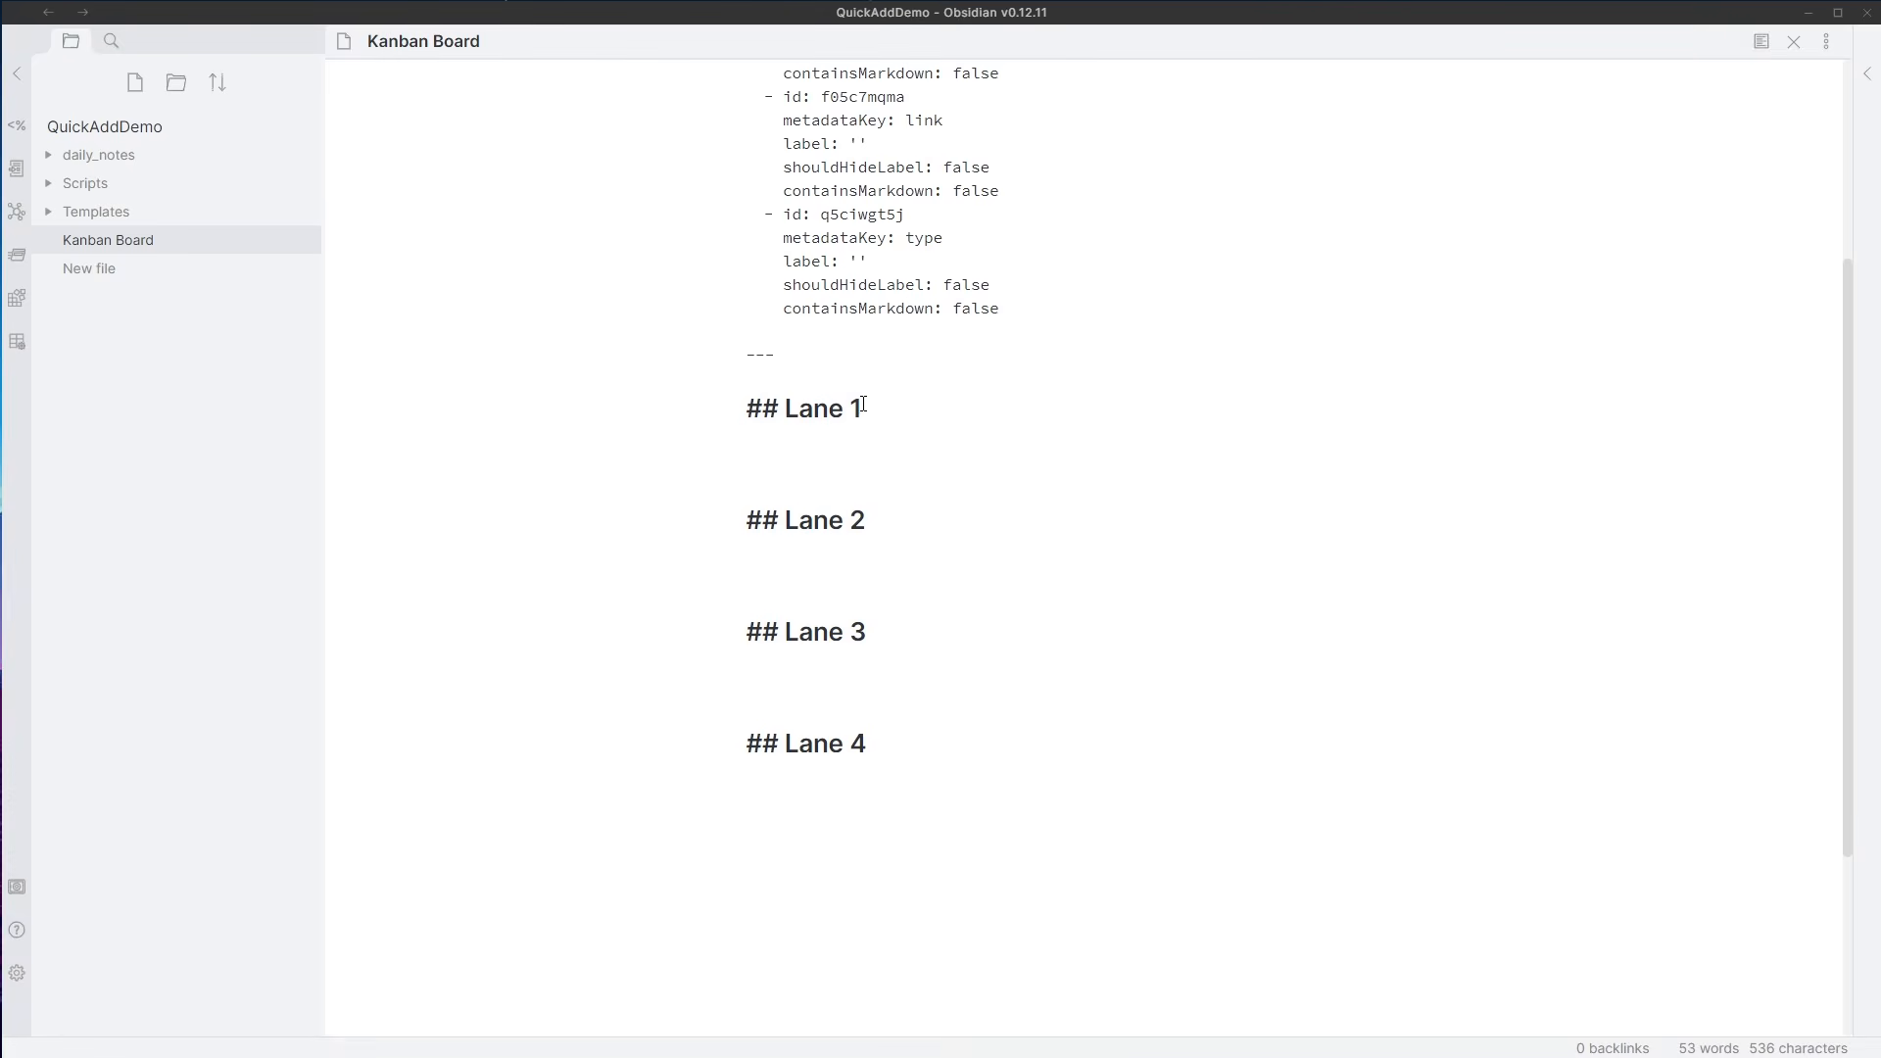
left_click_drag(870, 410, 729, 423)
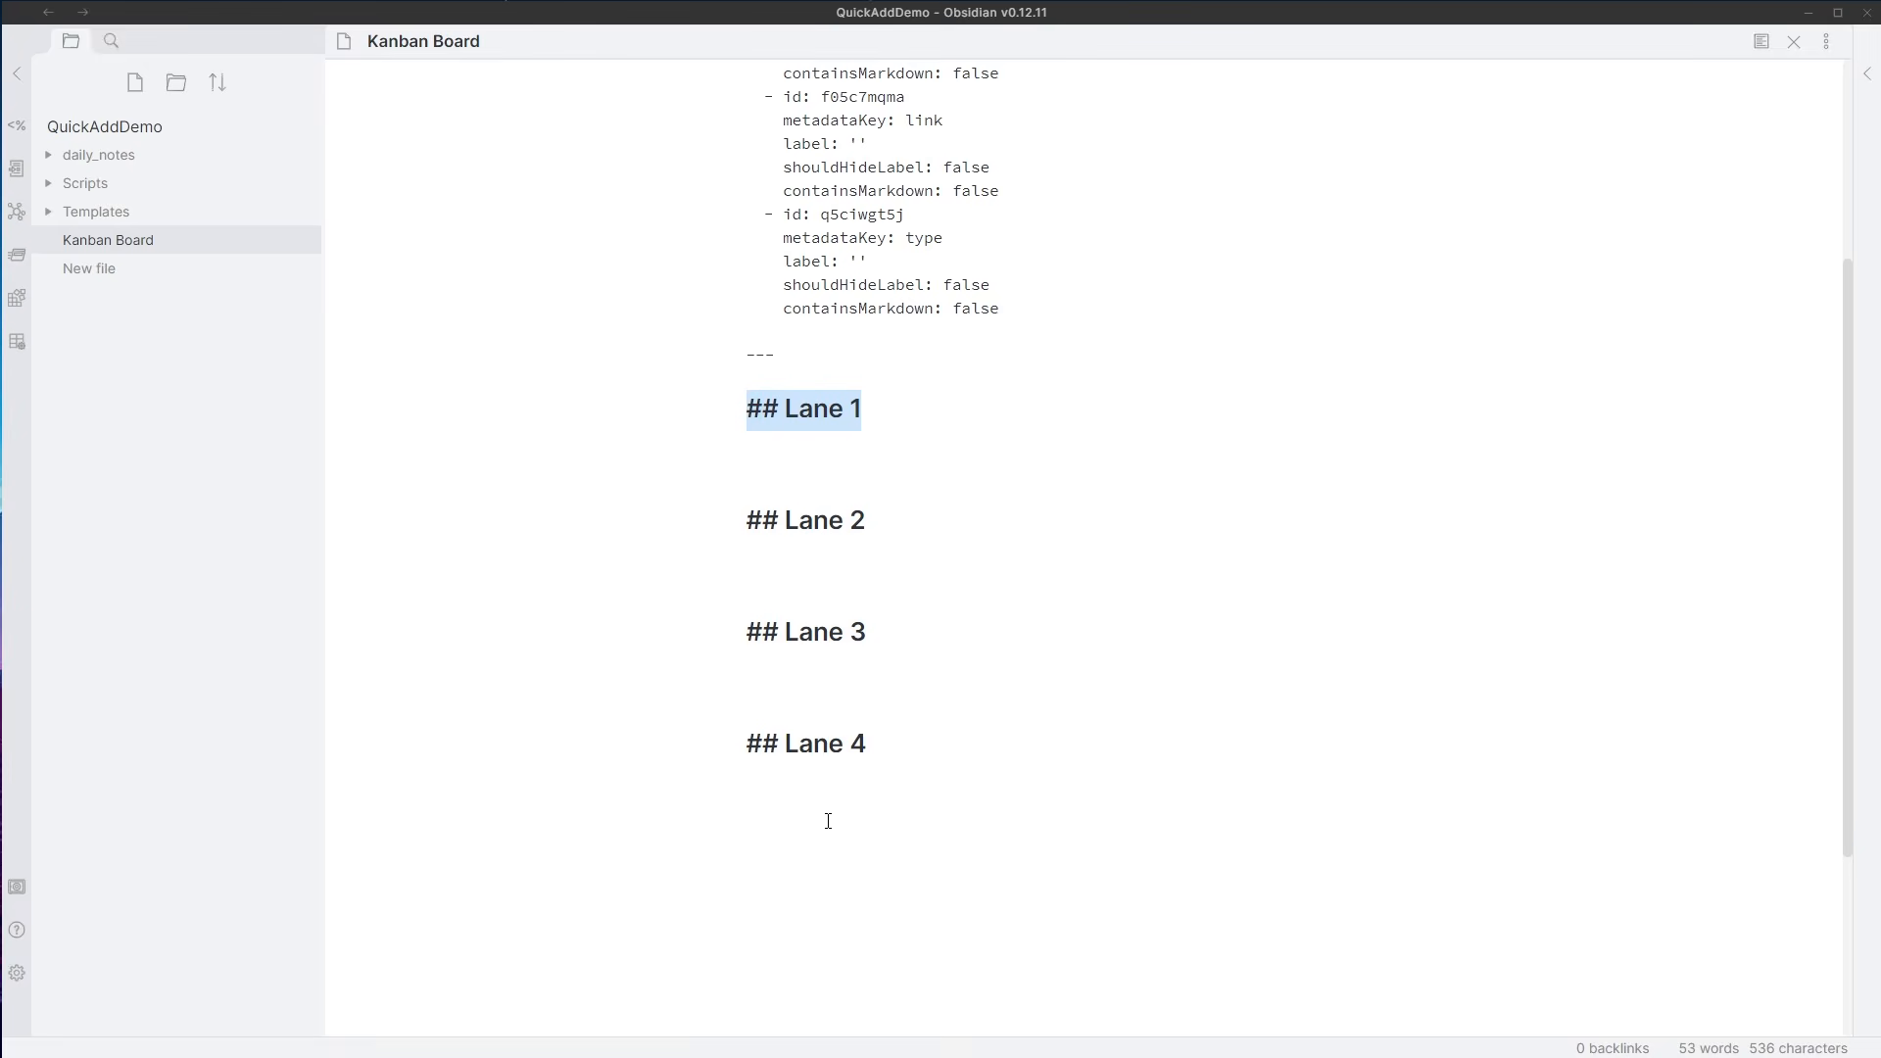
left_click(875, 692)
left_click(886, 735)
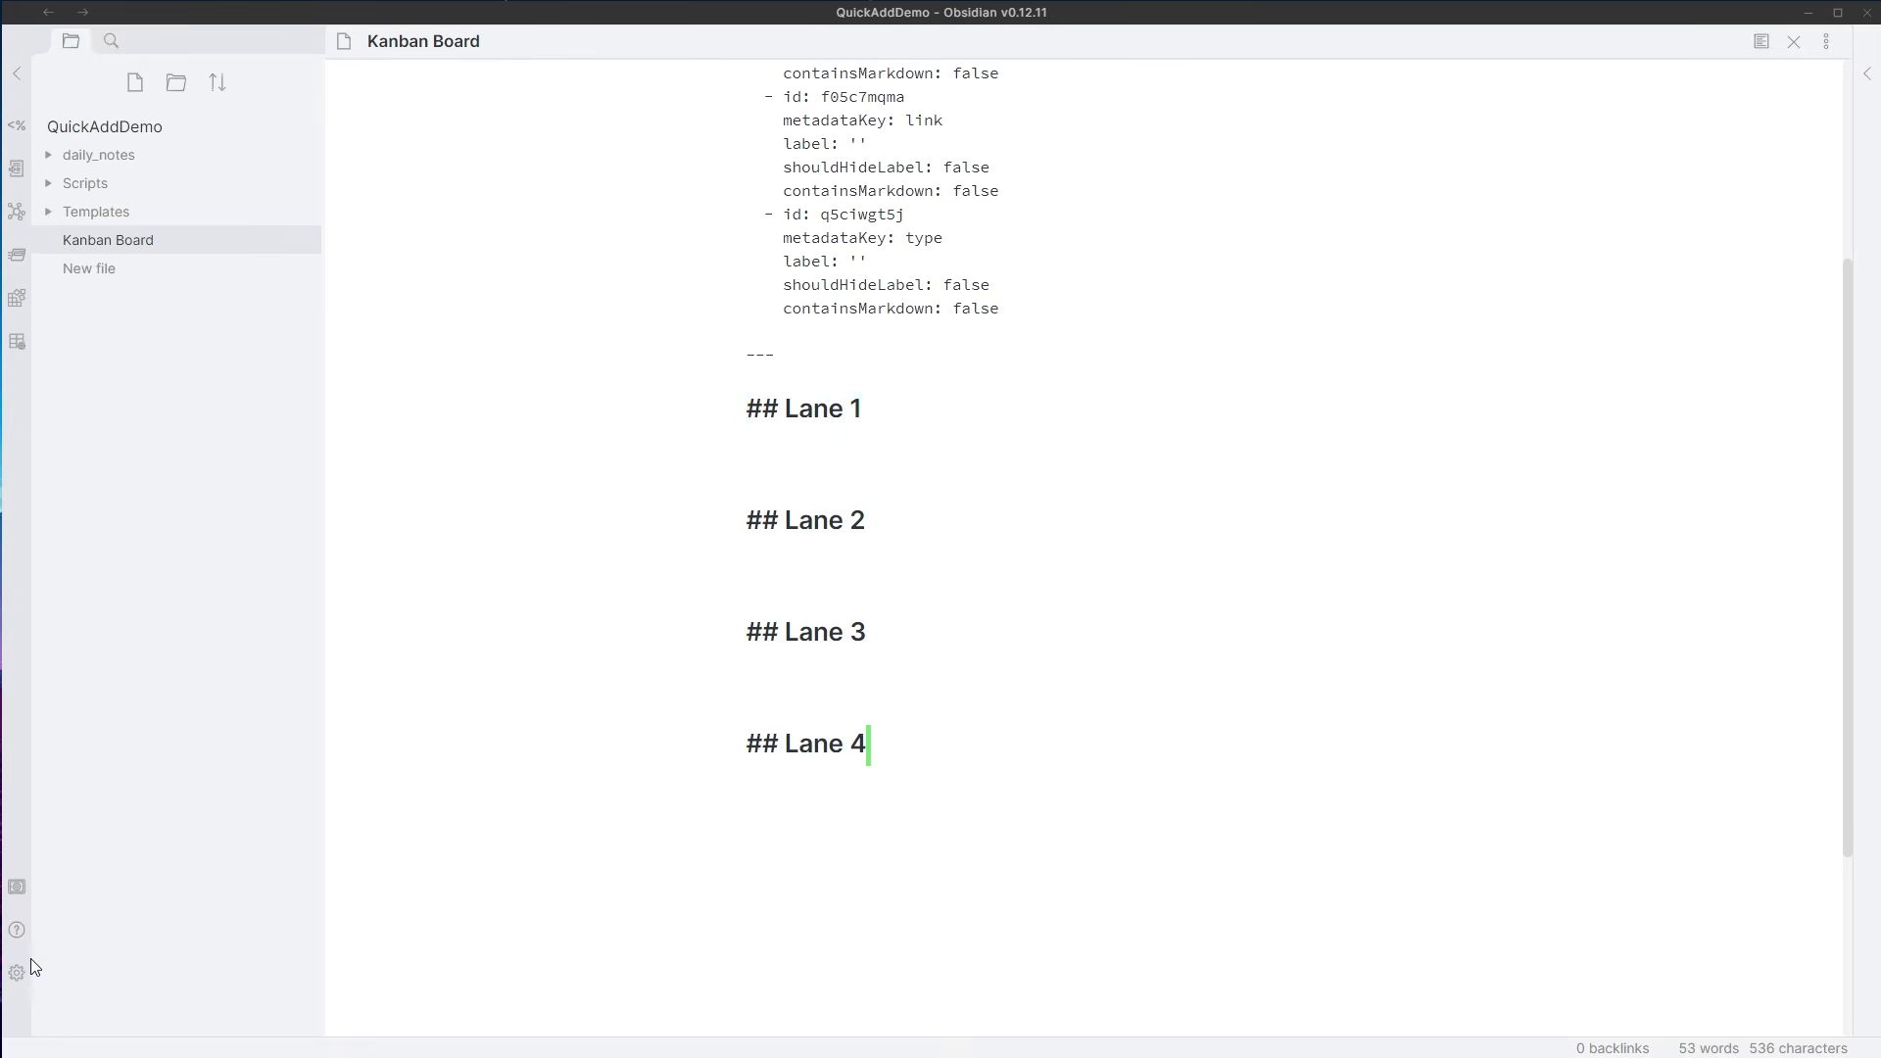
left_click(1827, 47)
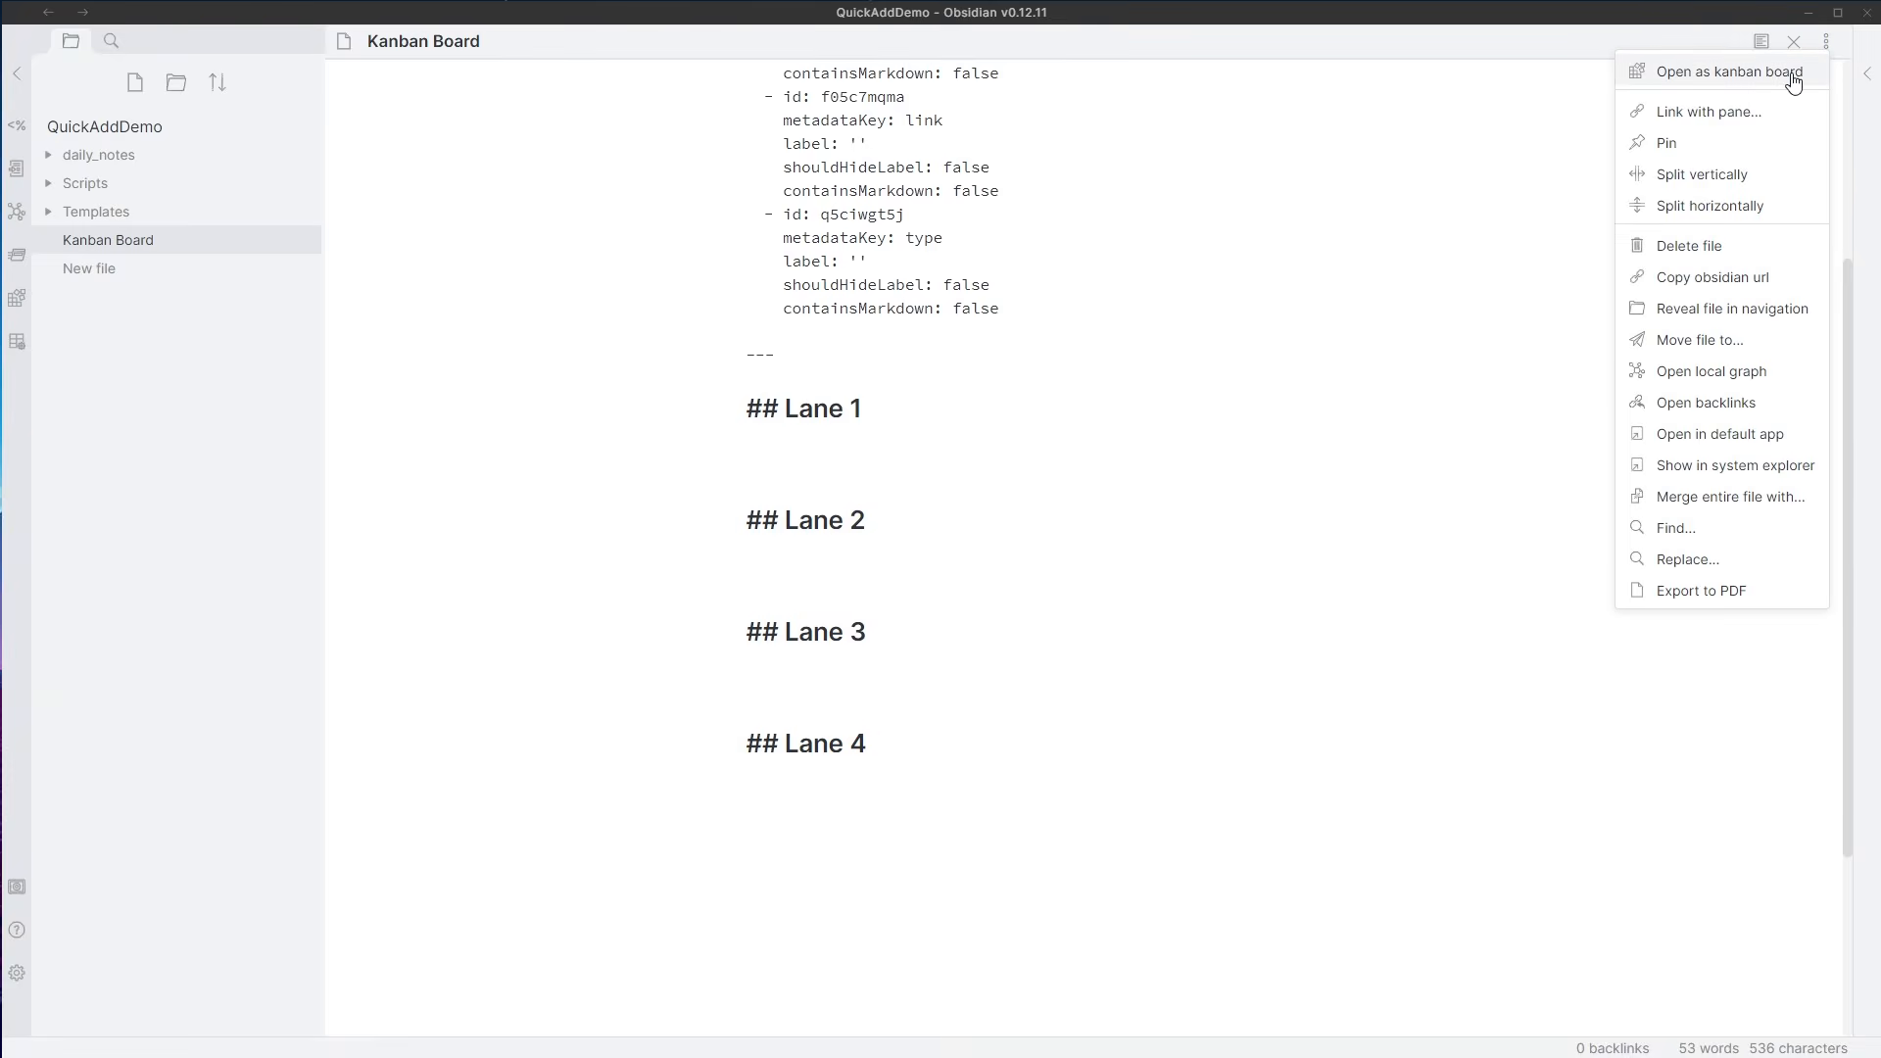
left_click(1793, 72)
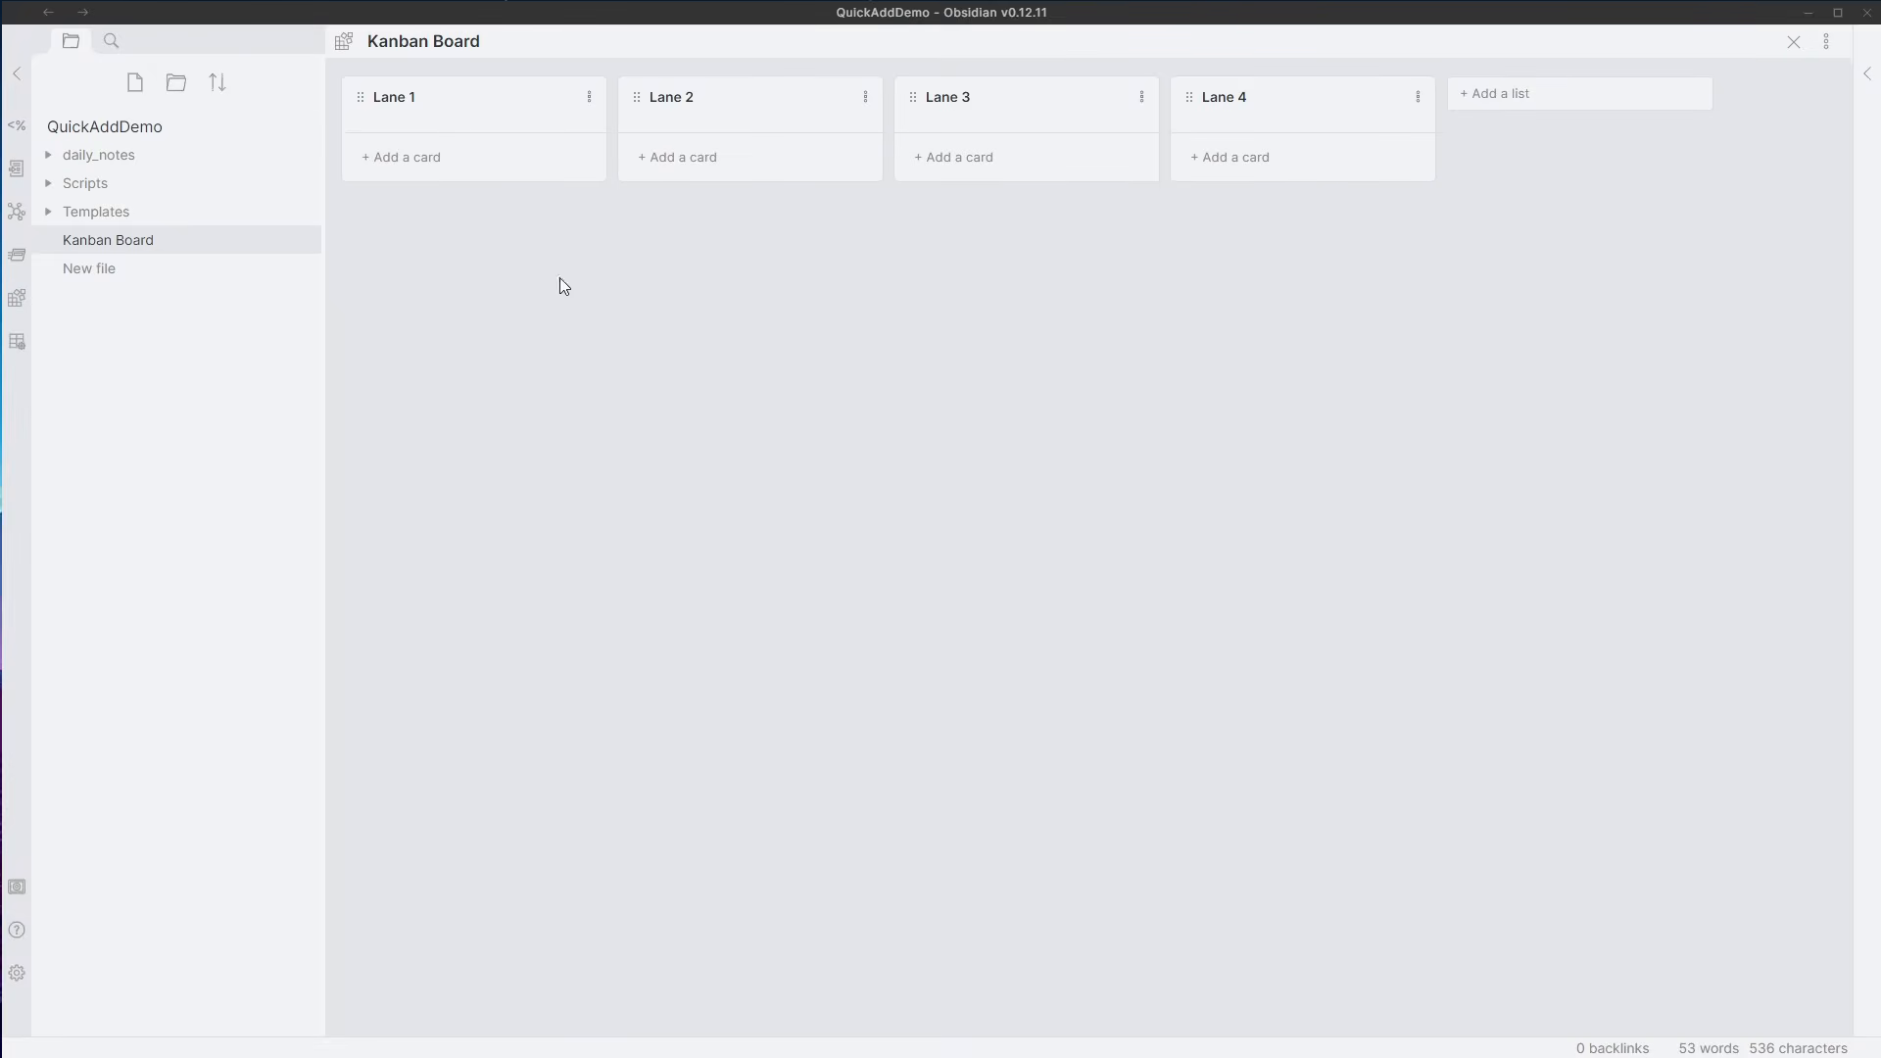
- Rename the untitled Template choice in the Add to Kanban Board macro to "Create new item"
left_click(16, 973)
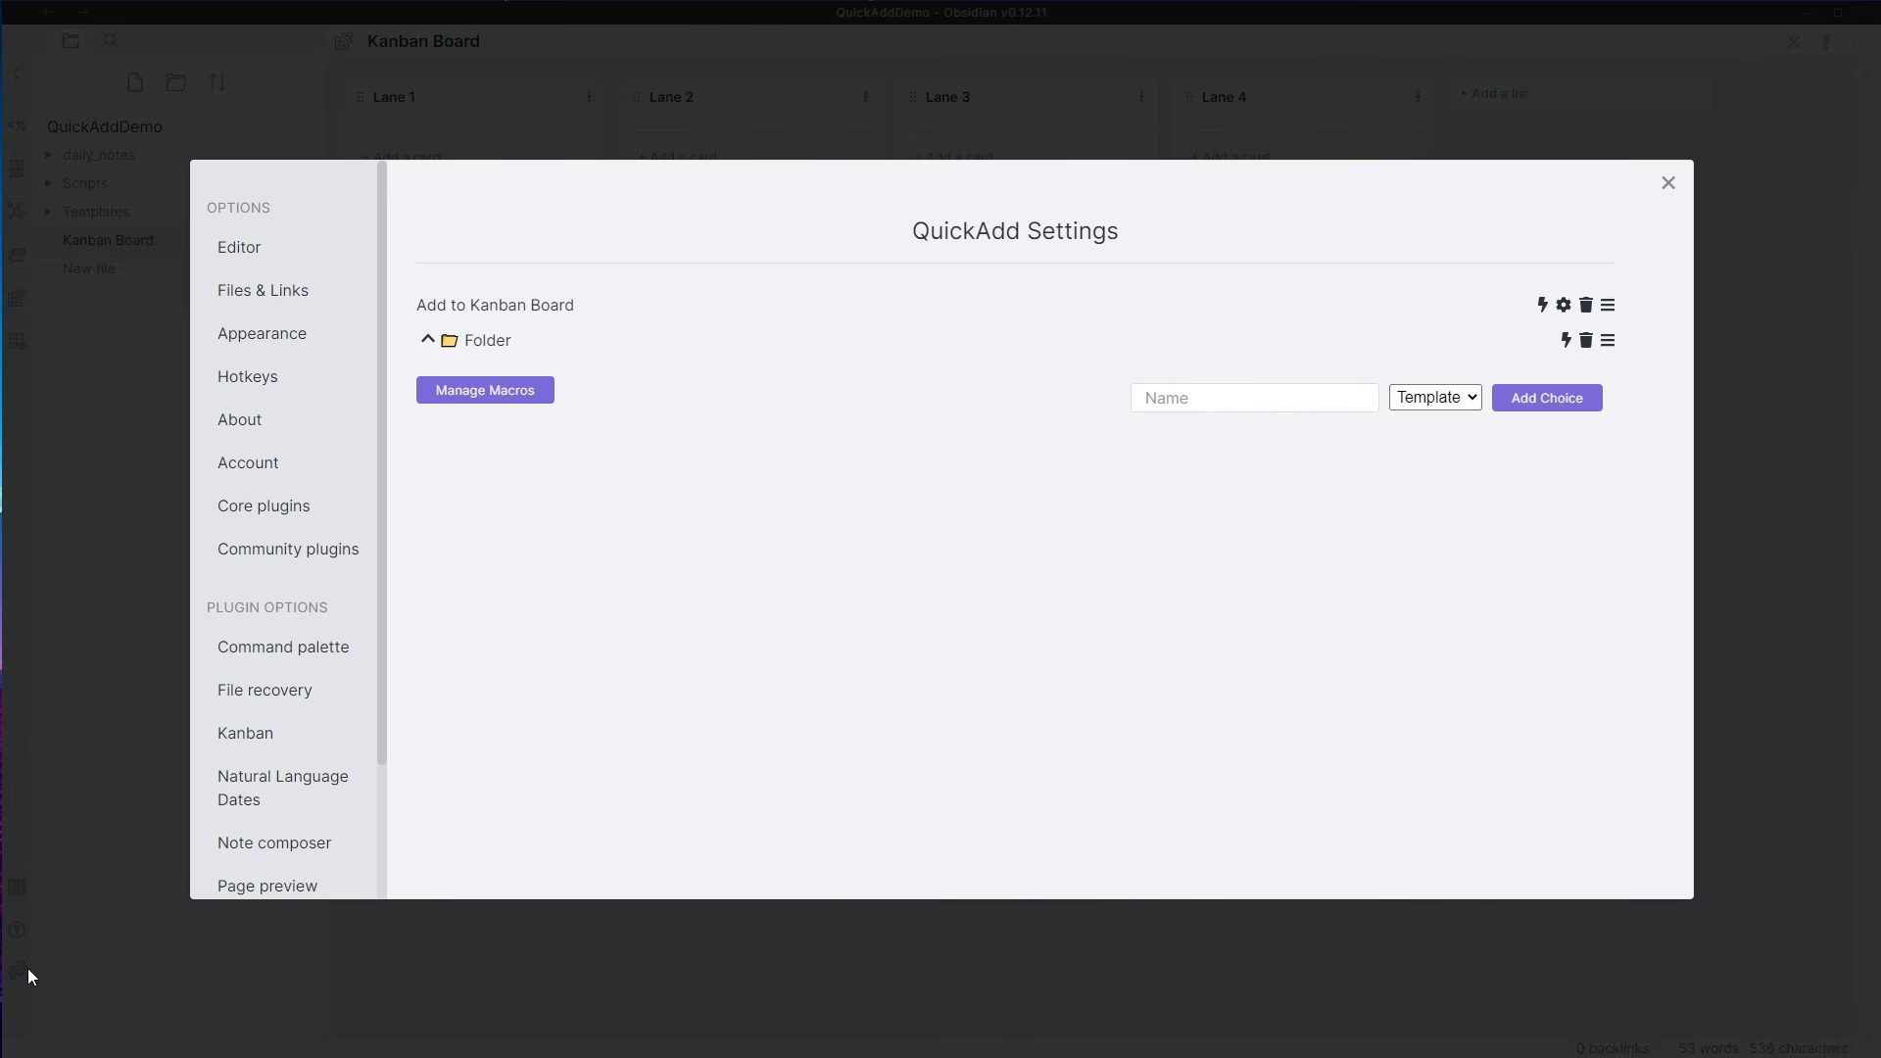
left_click(536, 403)
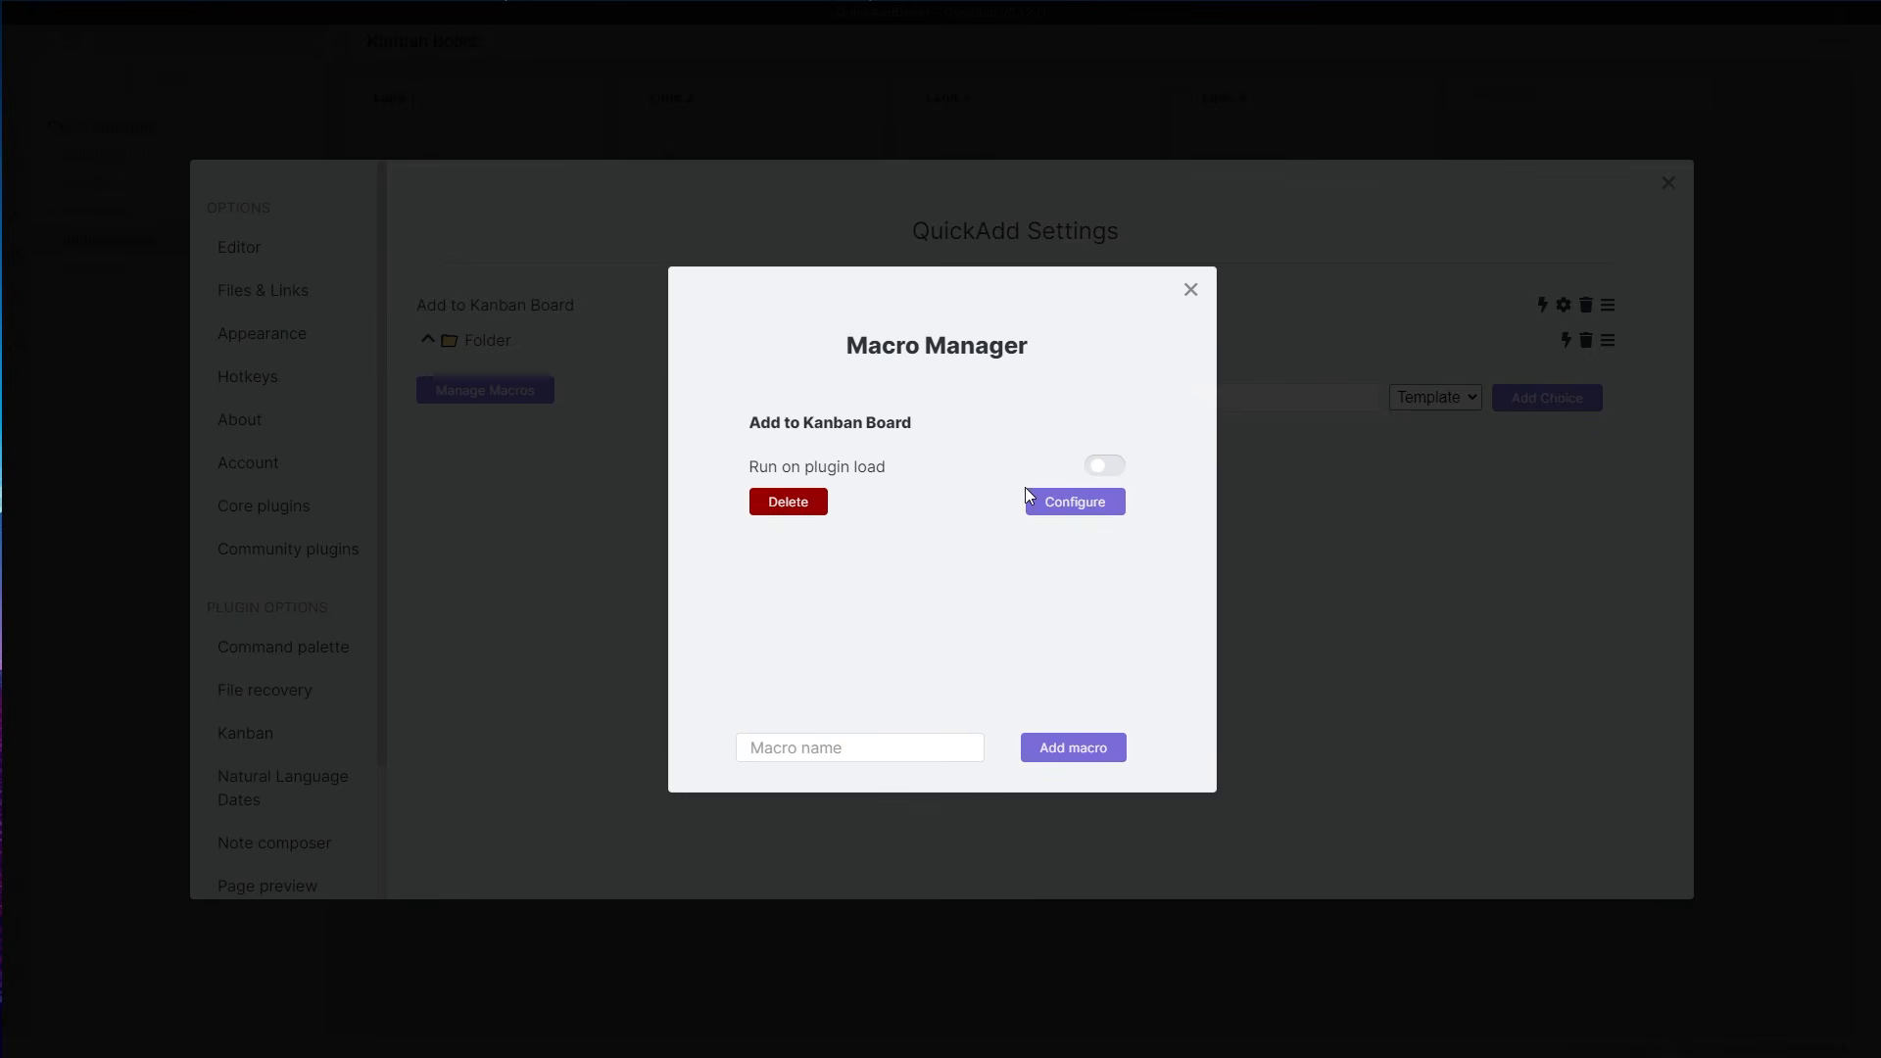
left_click(1067, 503)
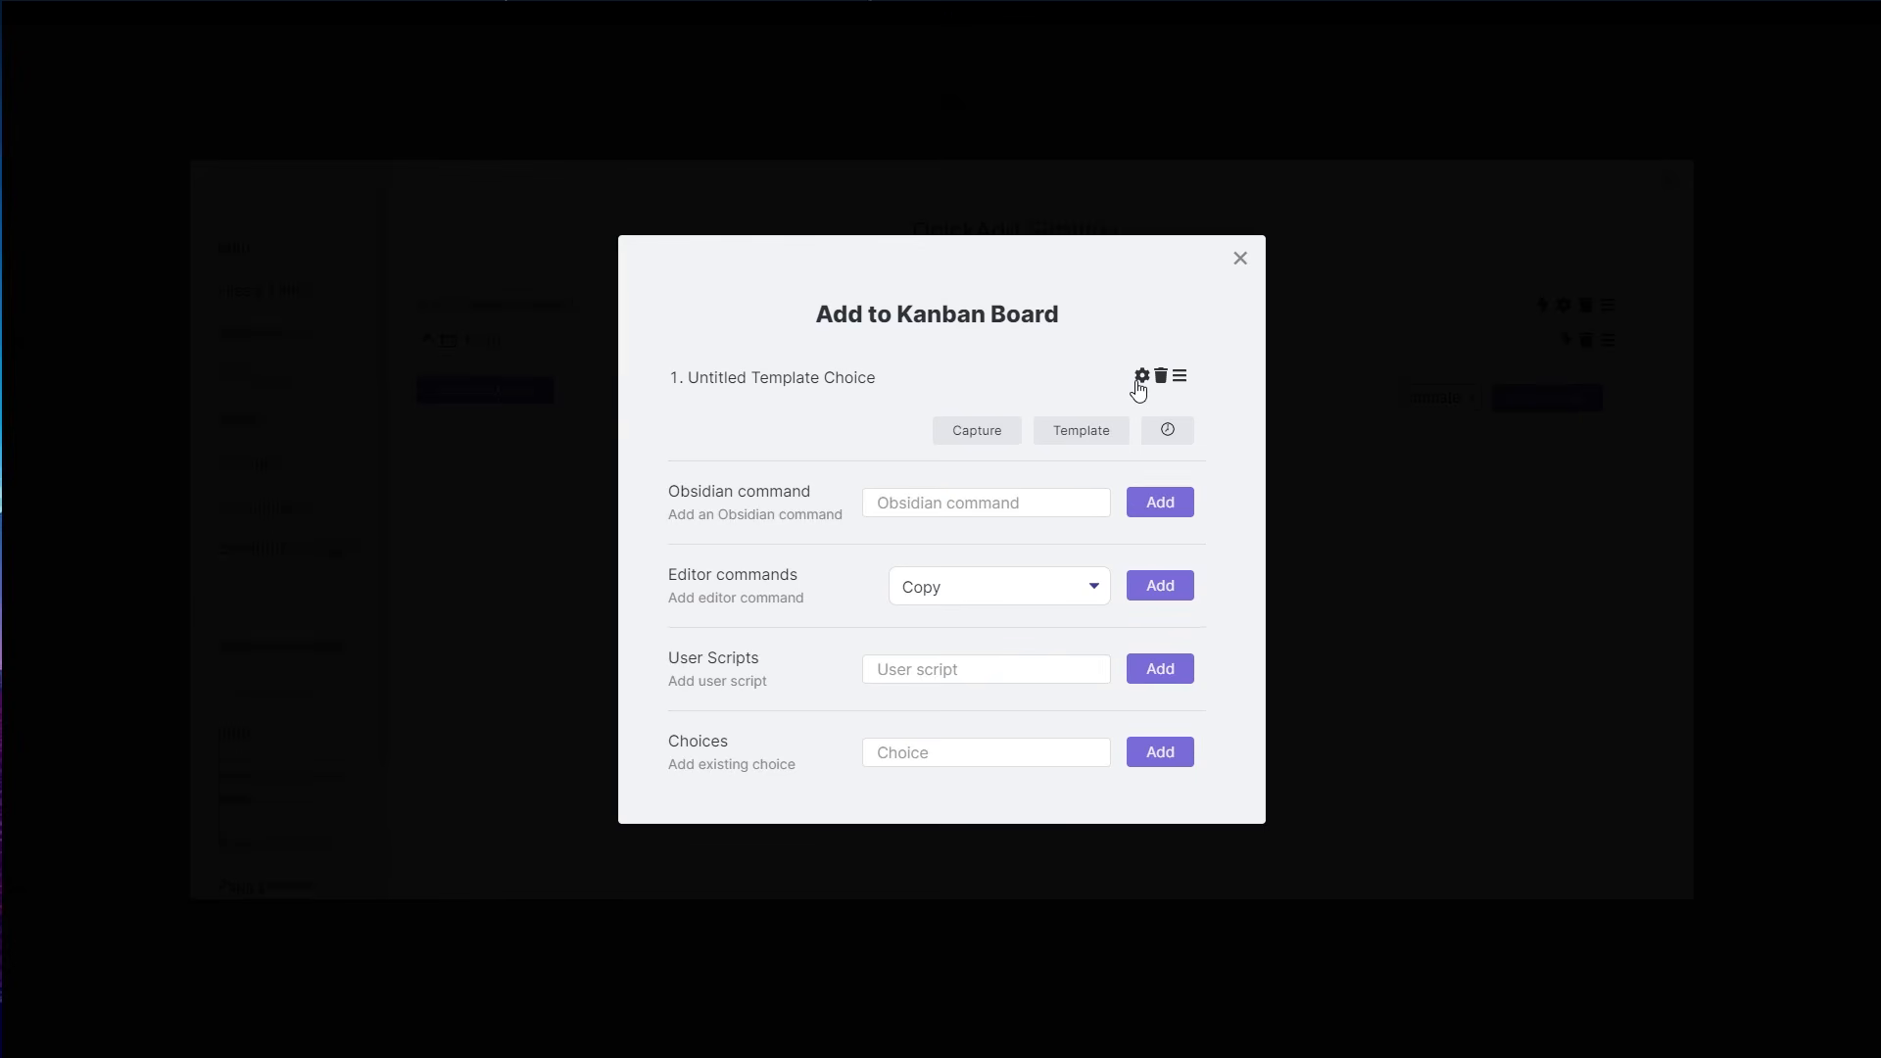
left_click(1141, 378)
left_click(872, 257)
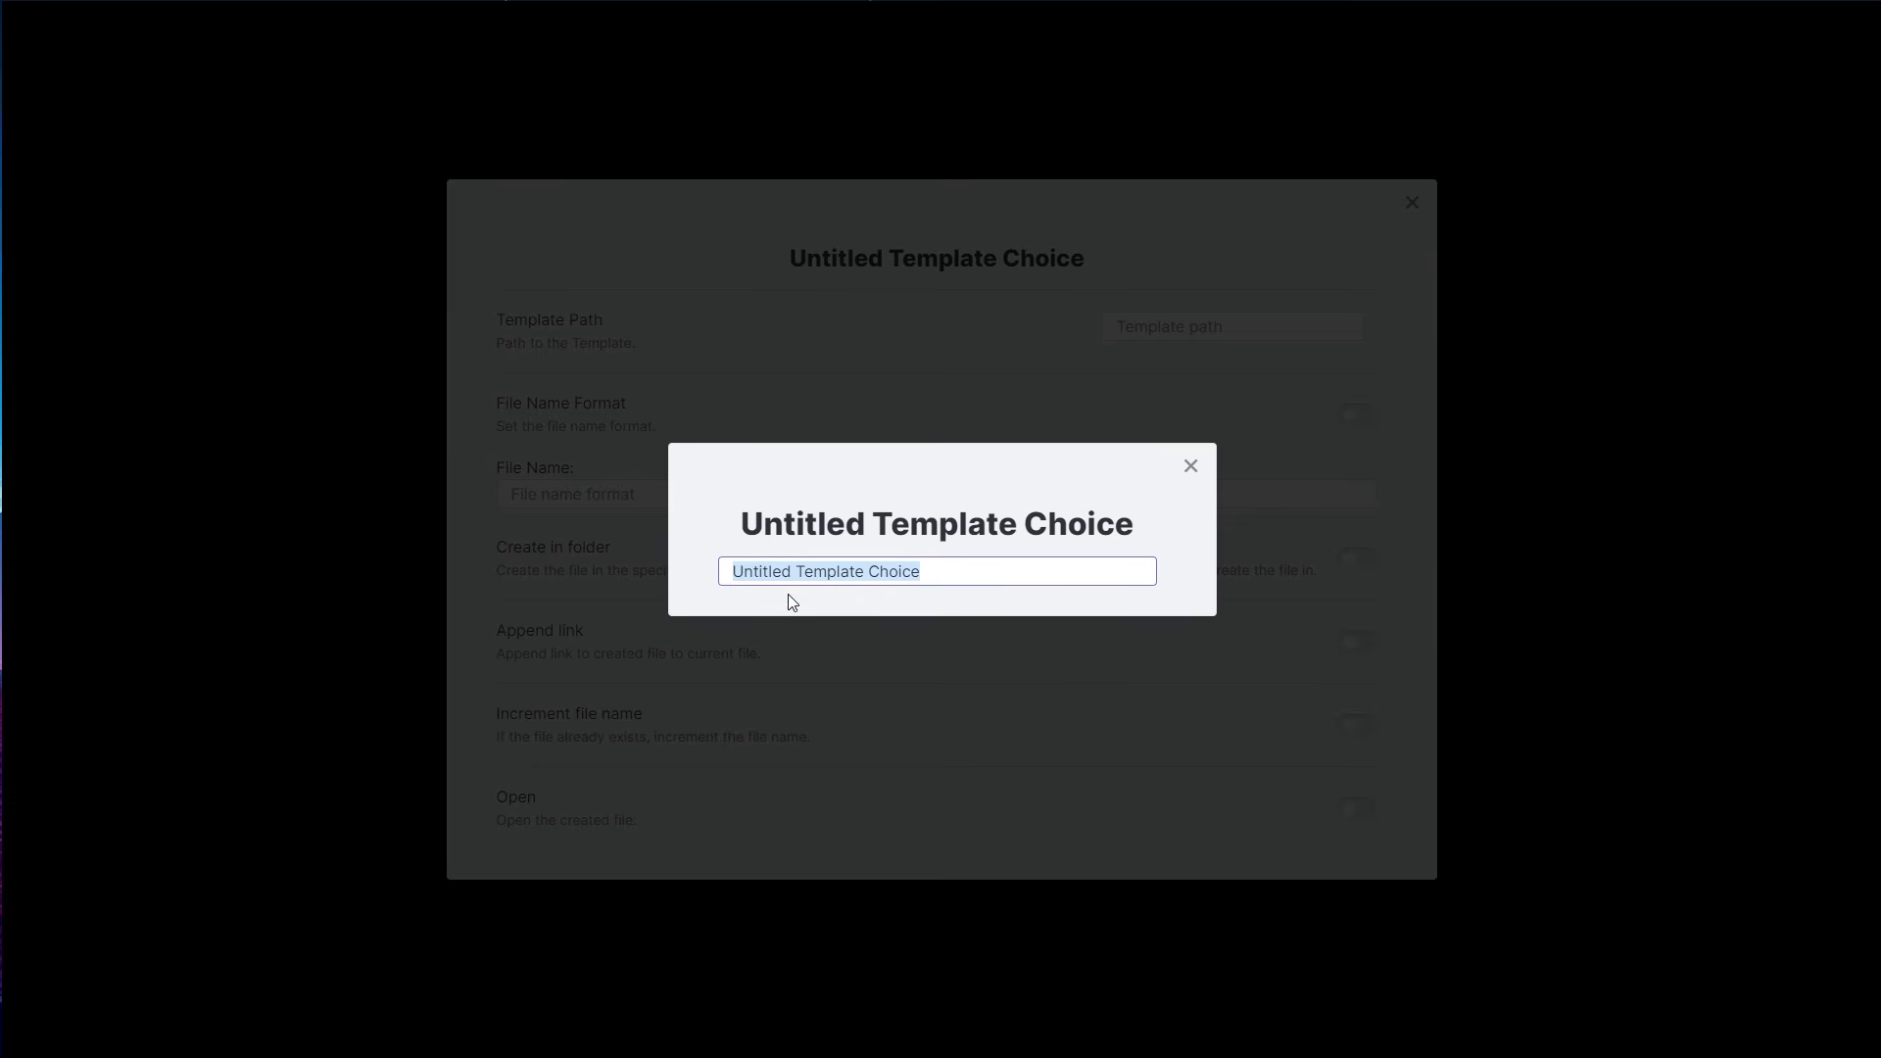
type("Add to")
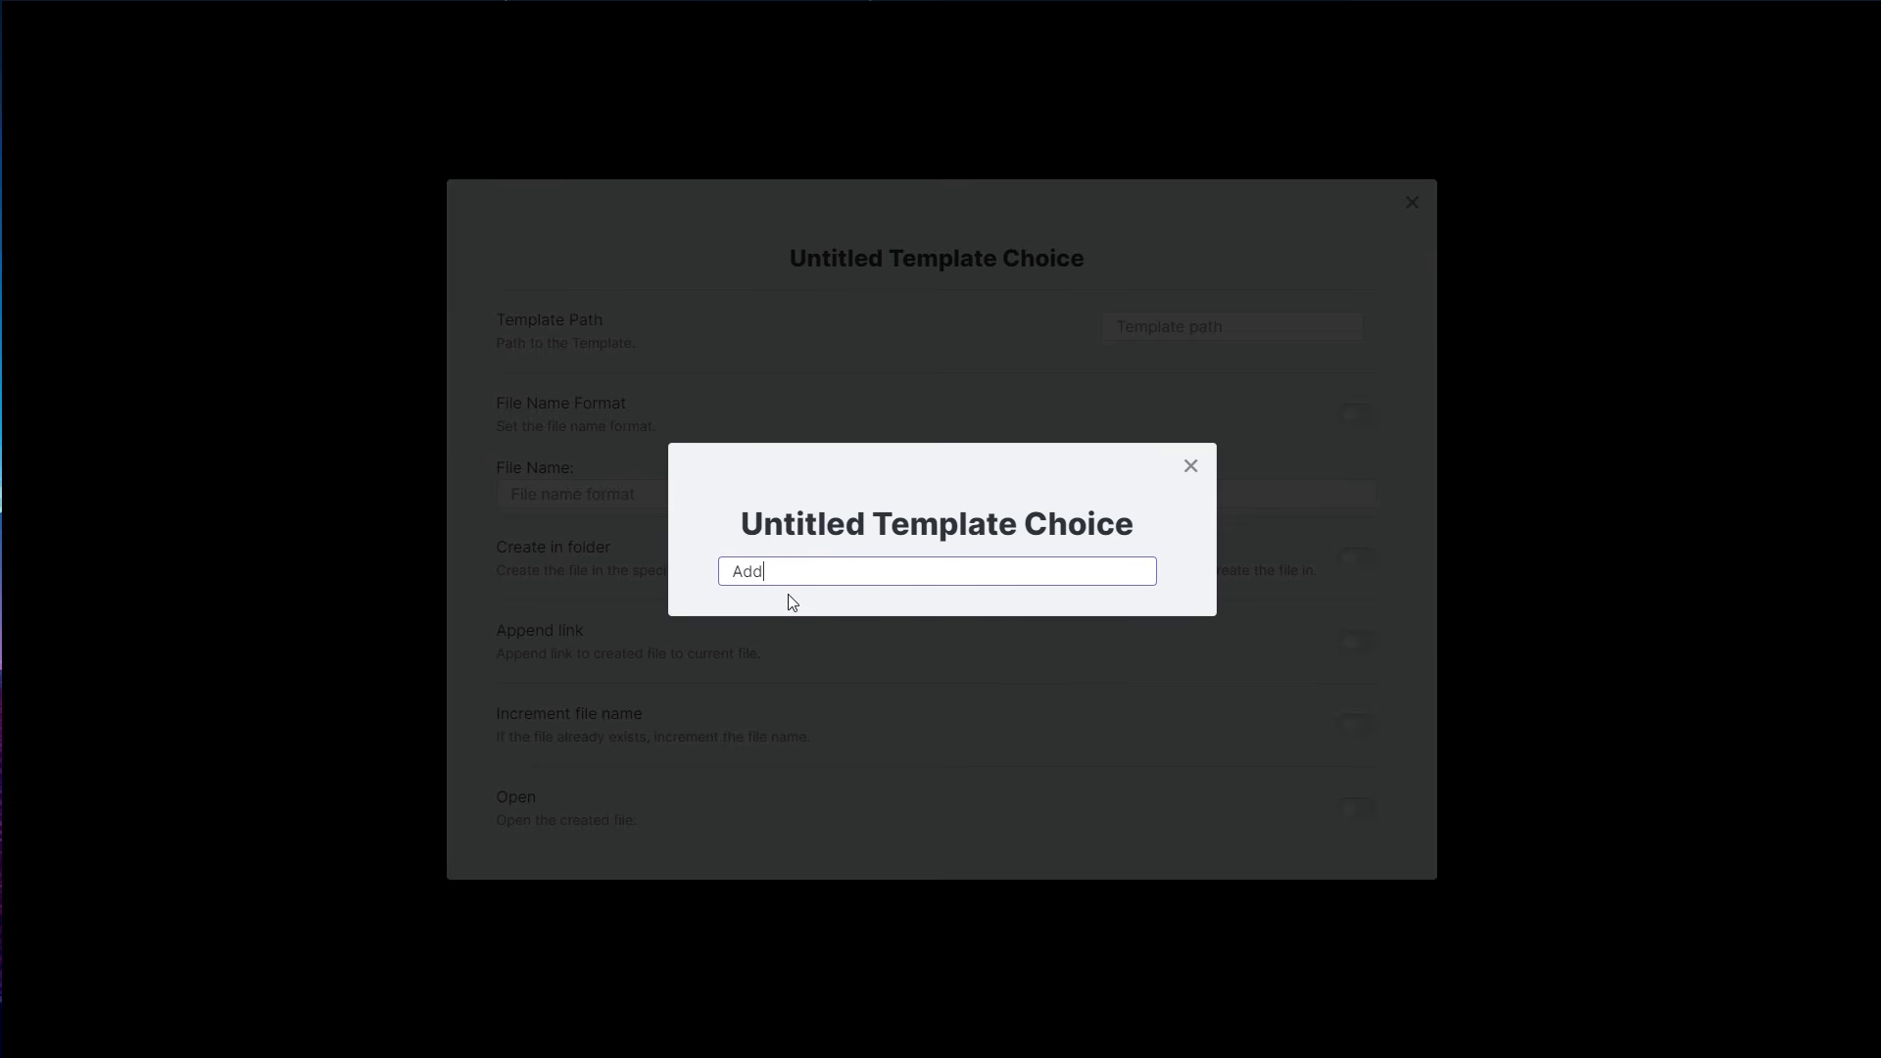
key("ctrl+BackSpace")
key("ctrl+BackSpace")
type("Create new item")
key("Return")
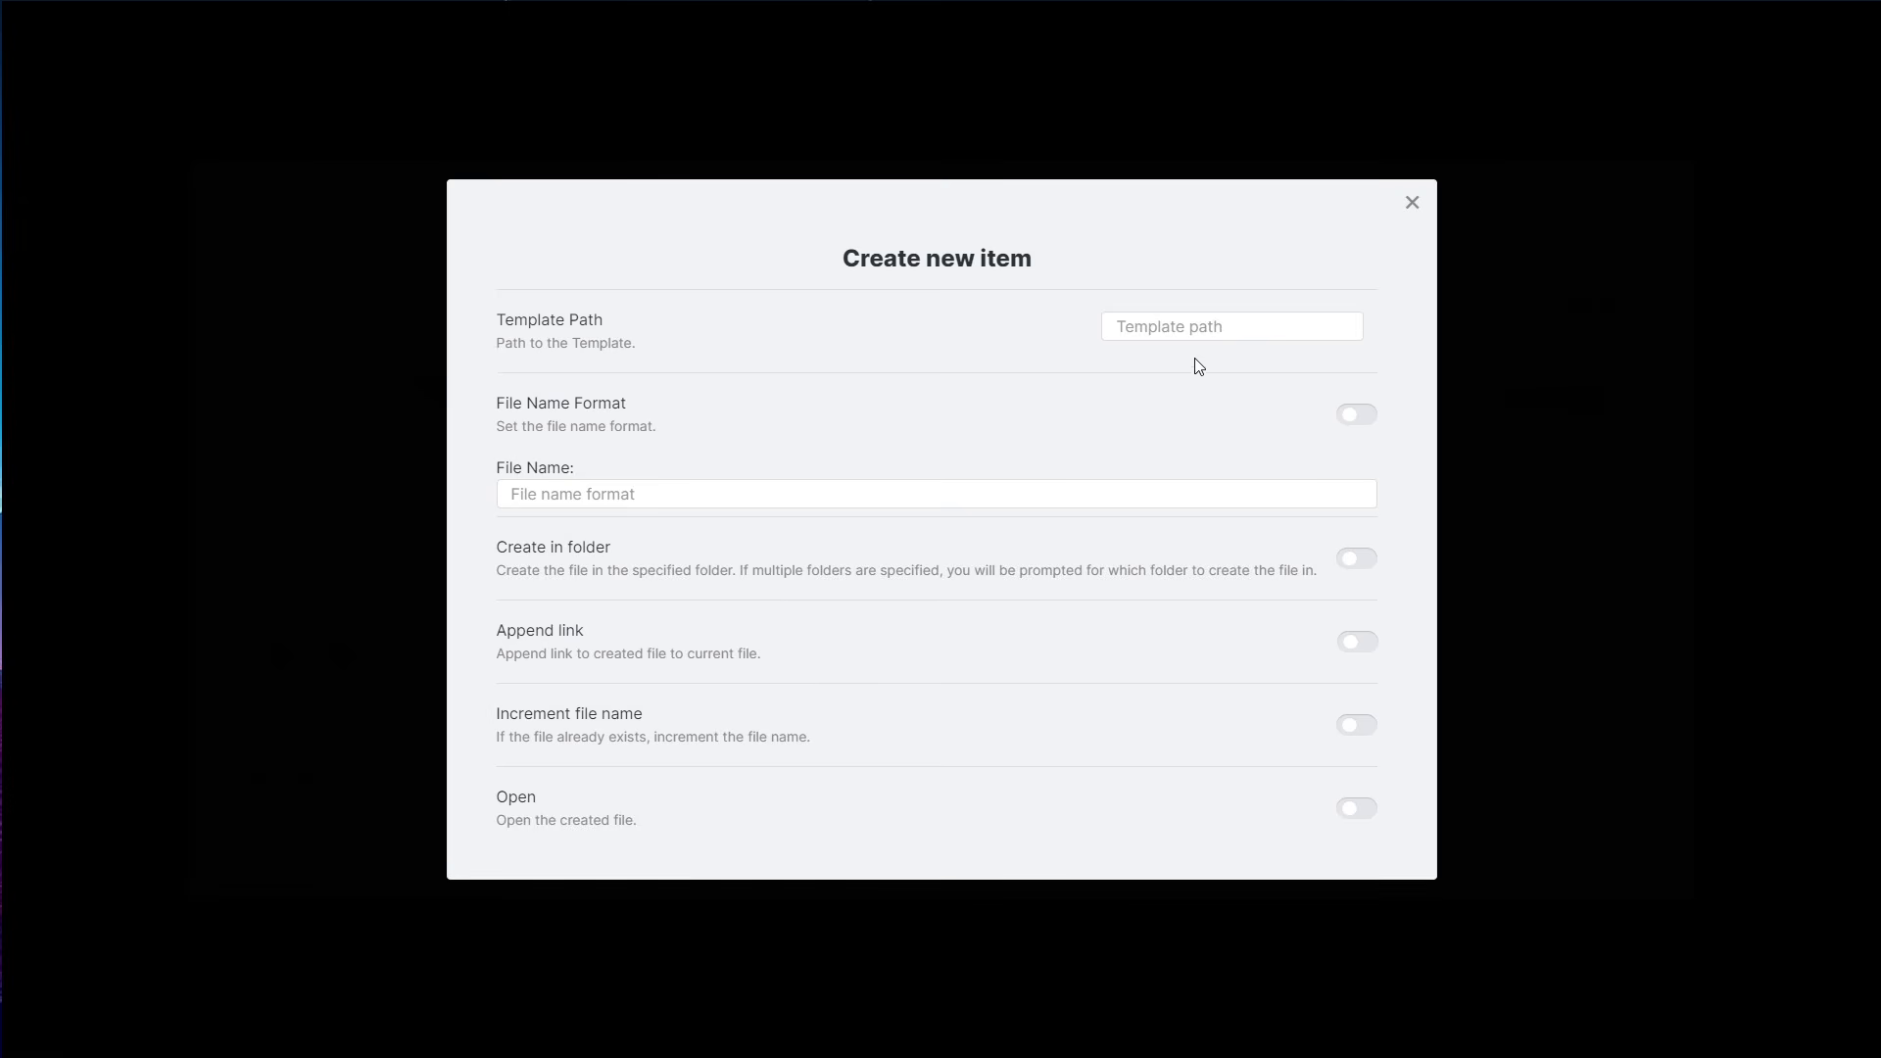
- Set the template path to Templates/kanban_template.md and enable the file name format for the Create new item choice
left_click(1198, 329)
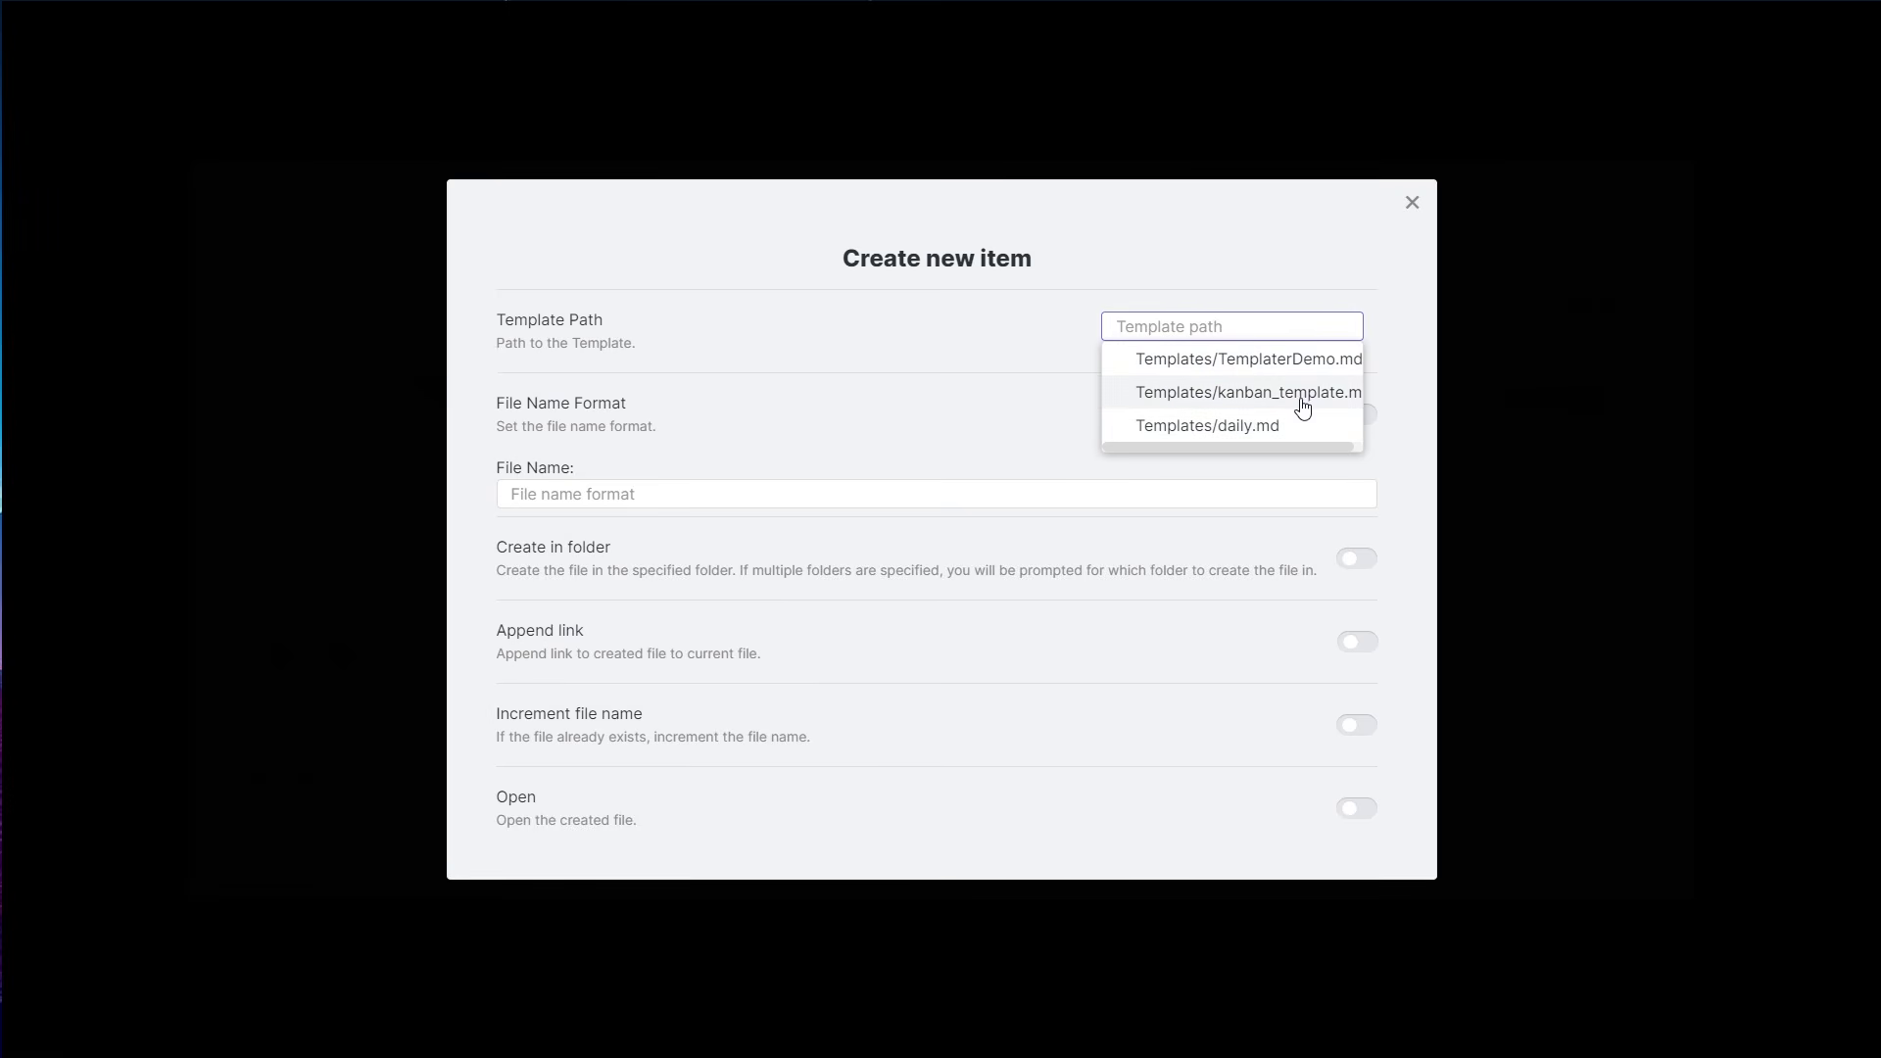
left_click(1300, 399)
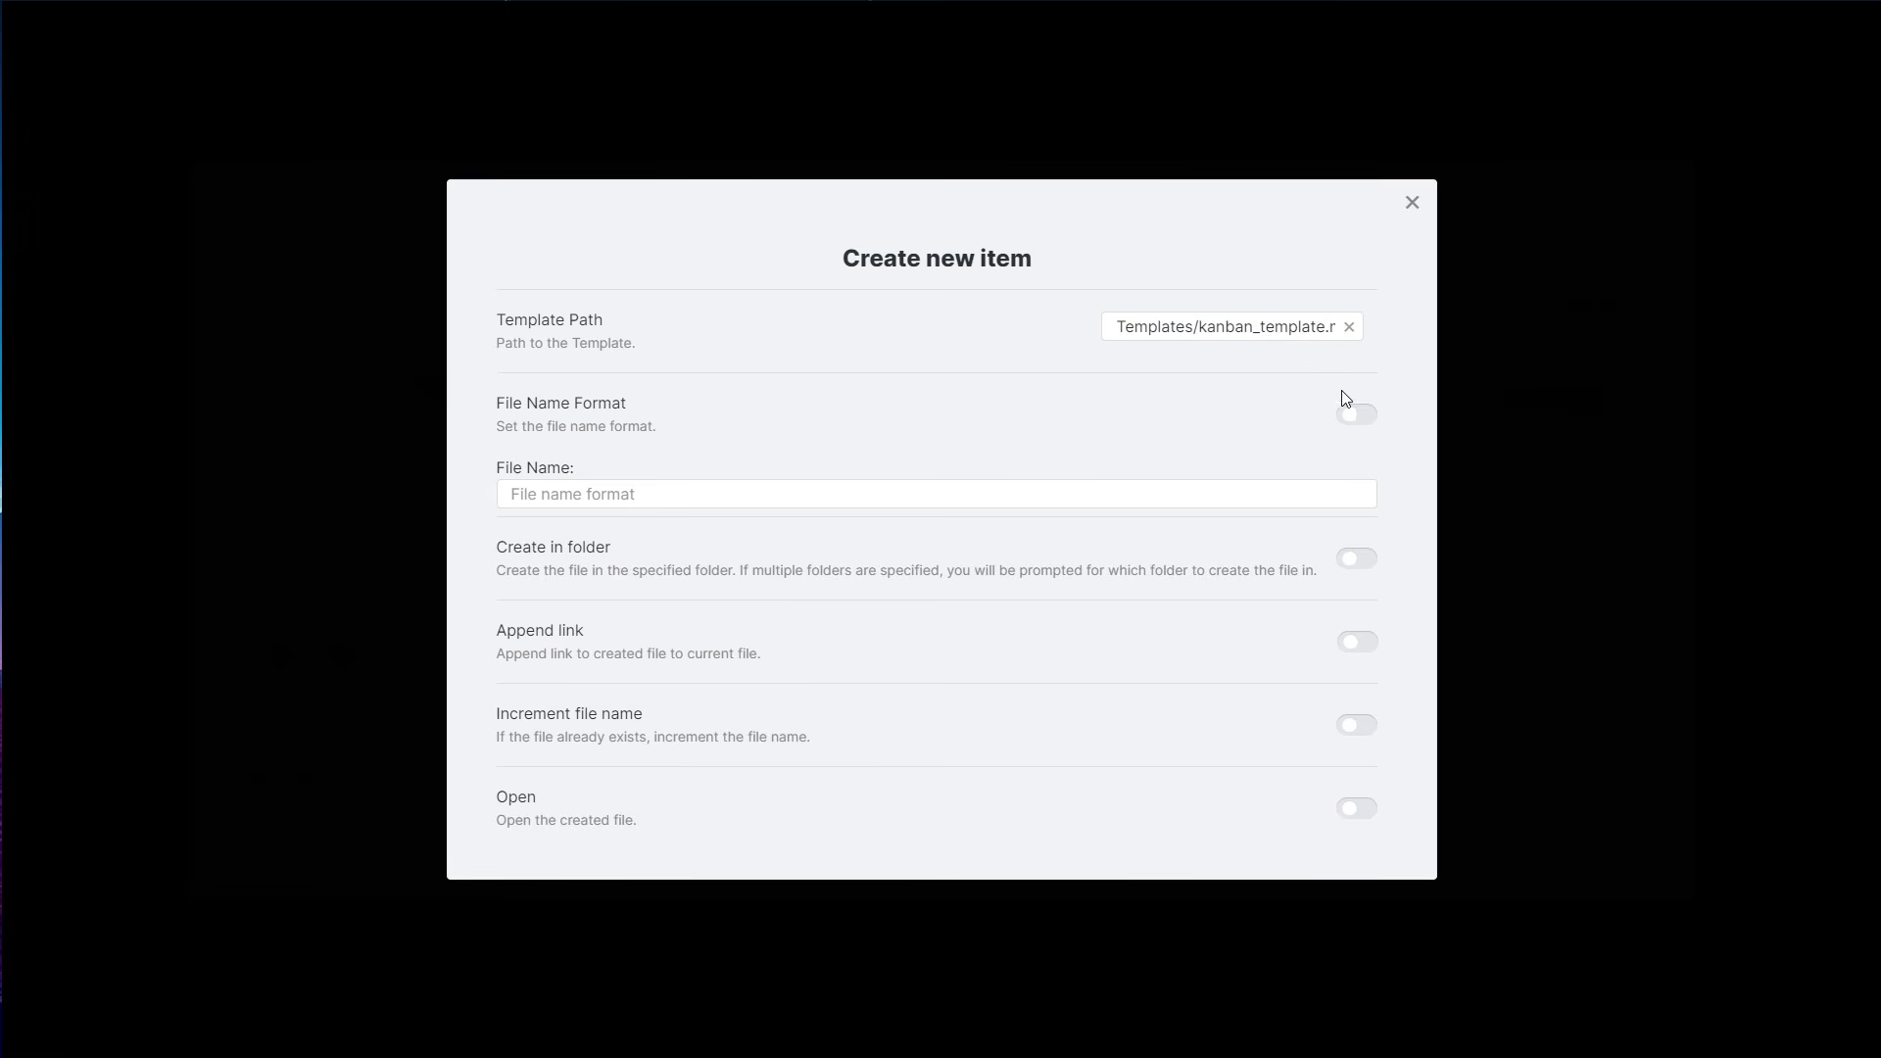
left_click(1357, 413)
- Set the file name format to "{{DATE:DDMMYY}} - {{VALUE:Title}}"
left_click(684, 493)
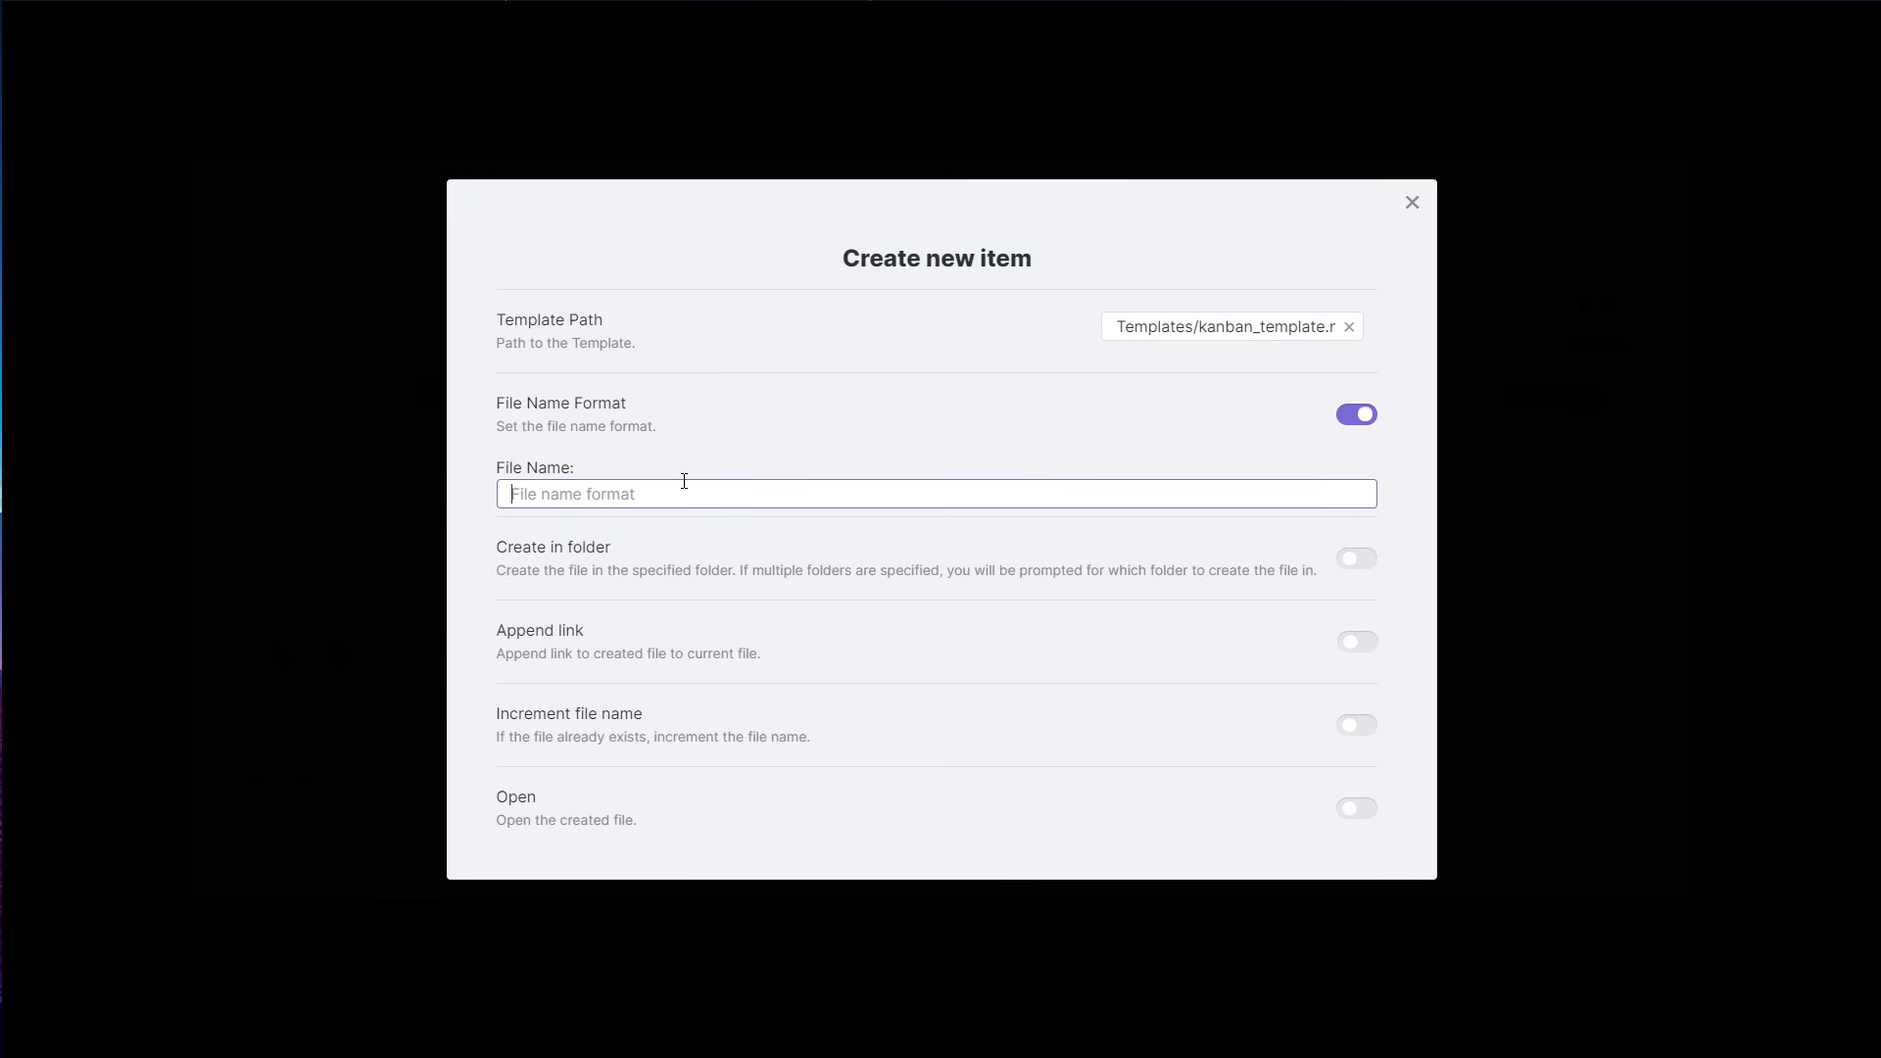
type("{{DATE:}}")
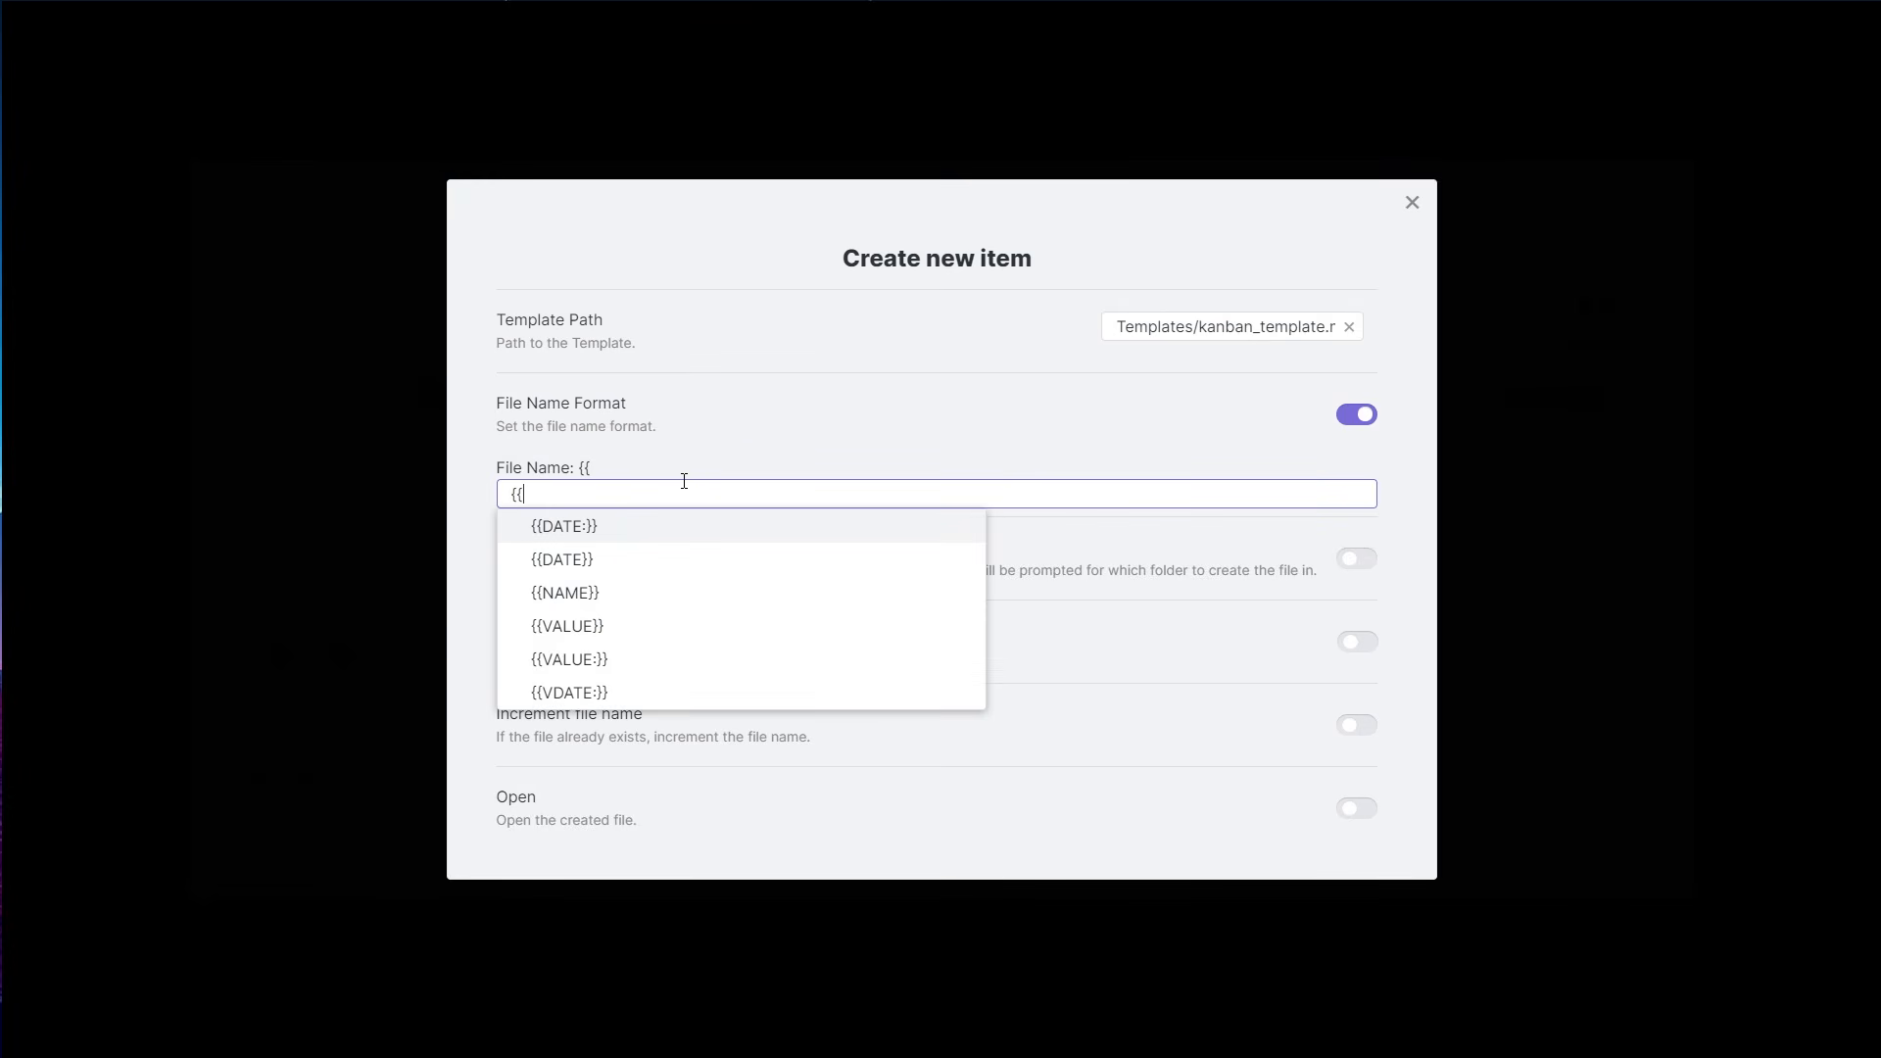
key("Return")
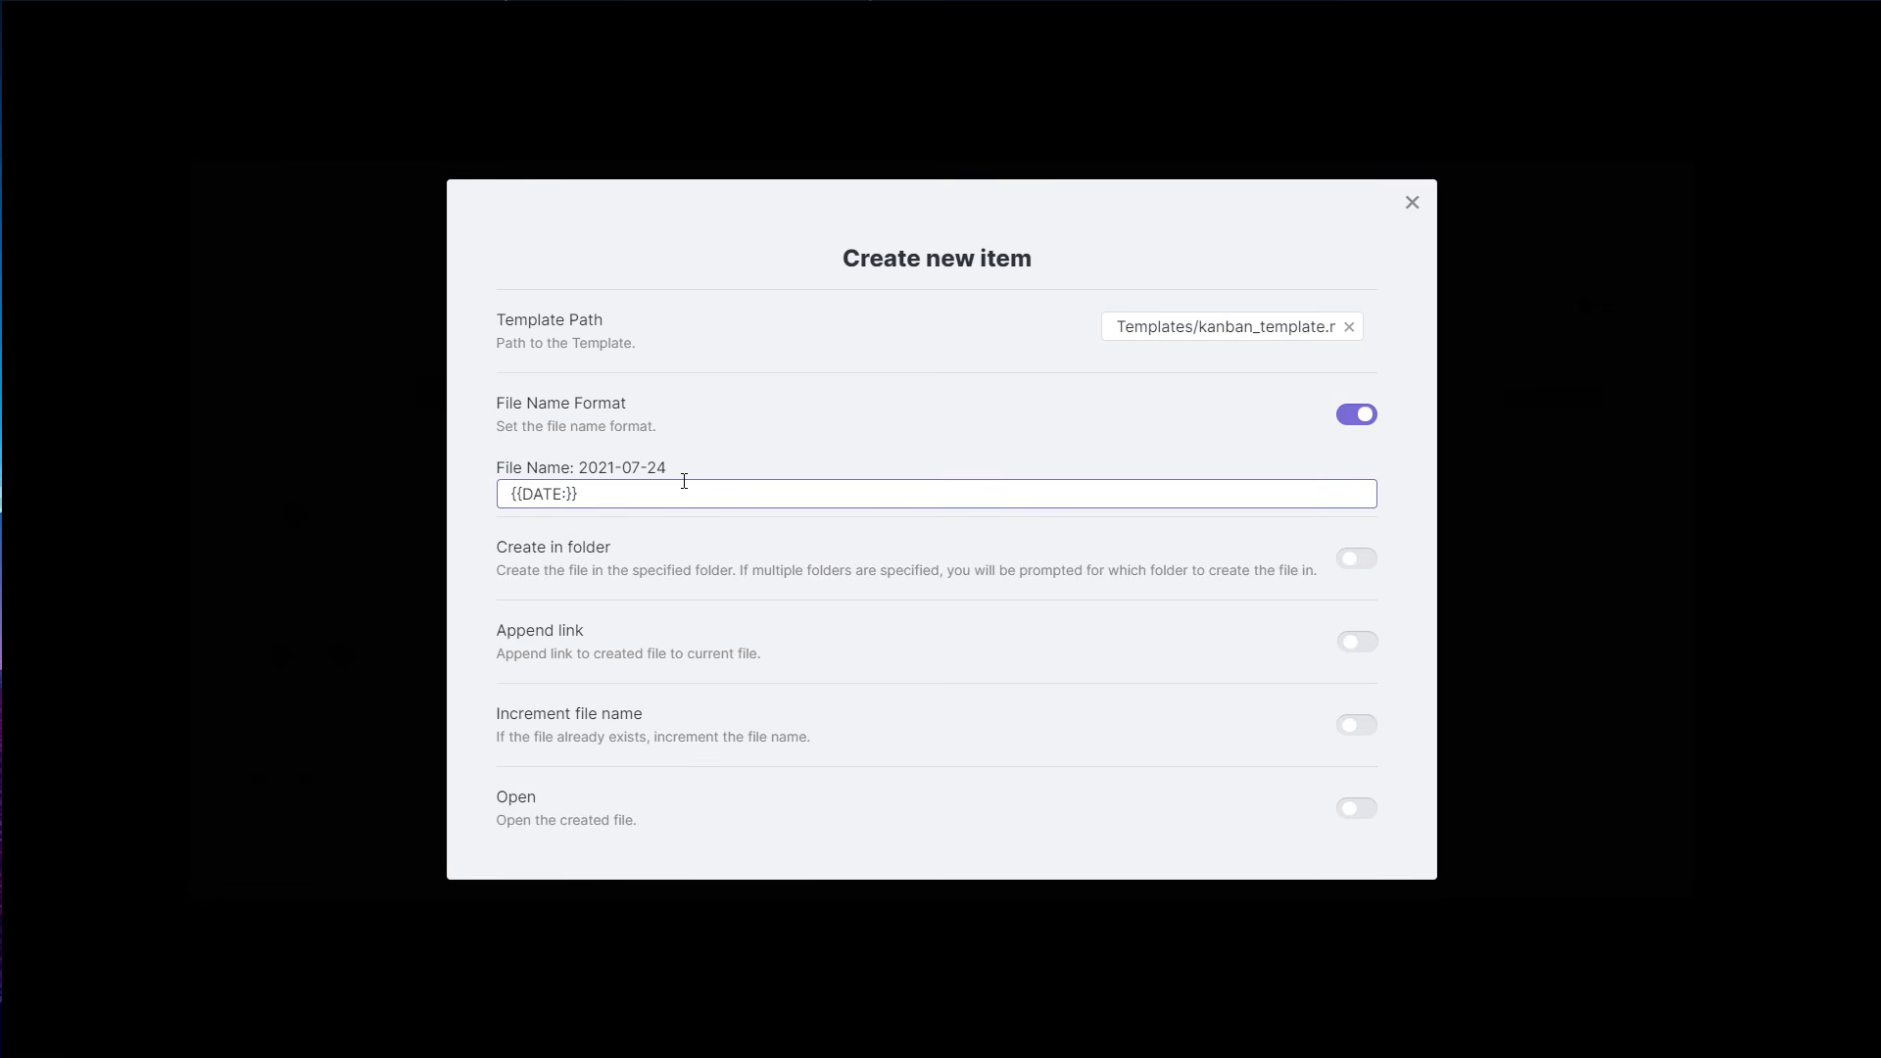
type("DDMMYY")
type("-")
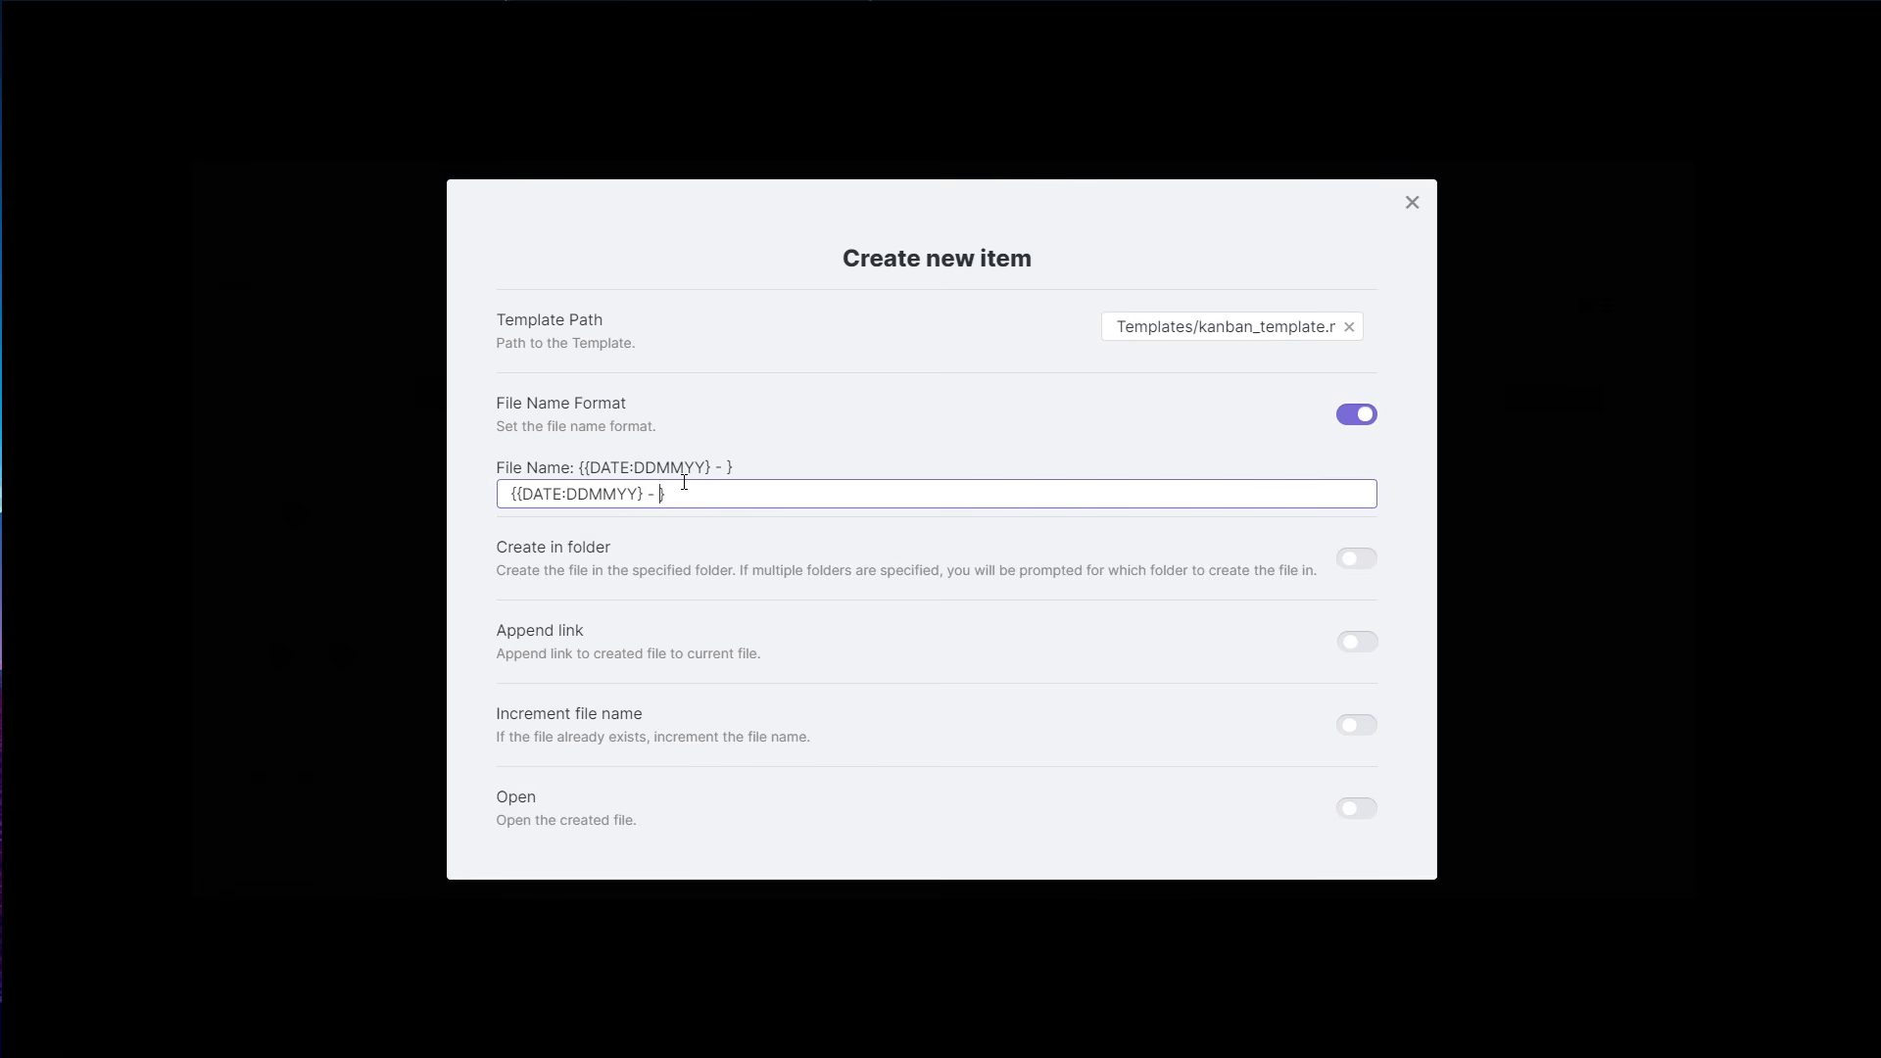
key("BackSpace")
key("BackSpace")
key("BackSpace")
type("- {{")
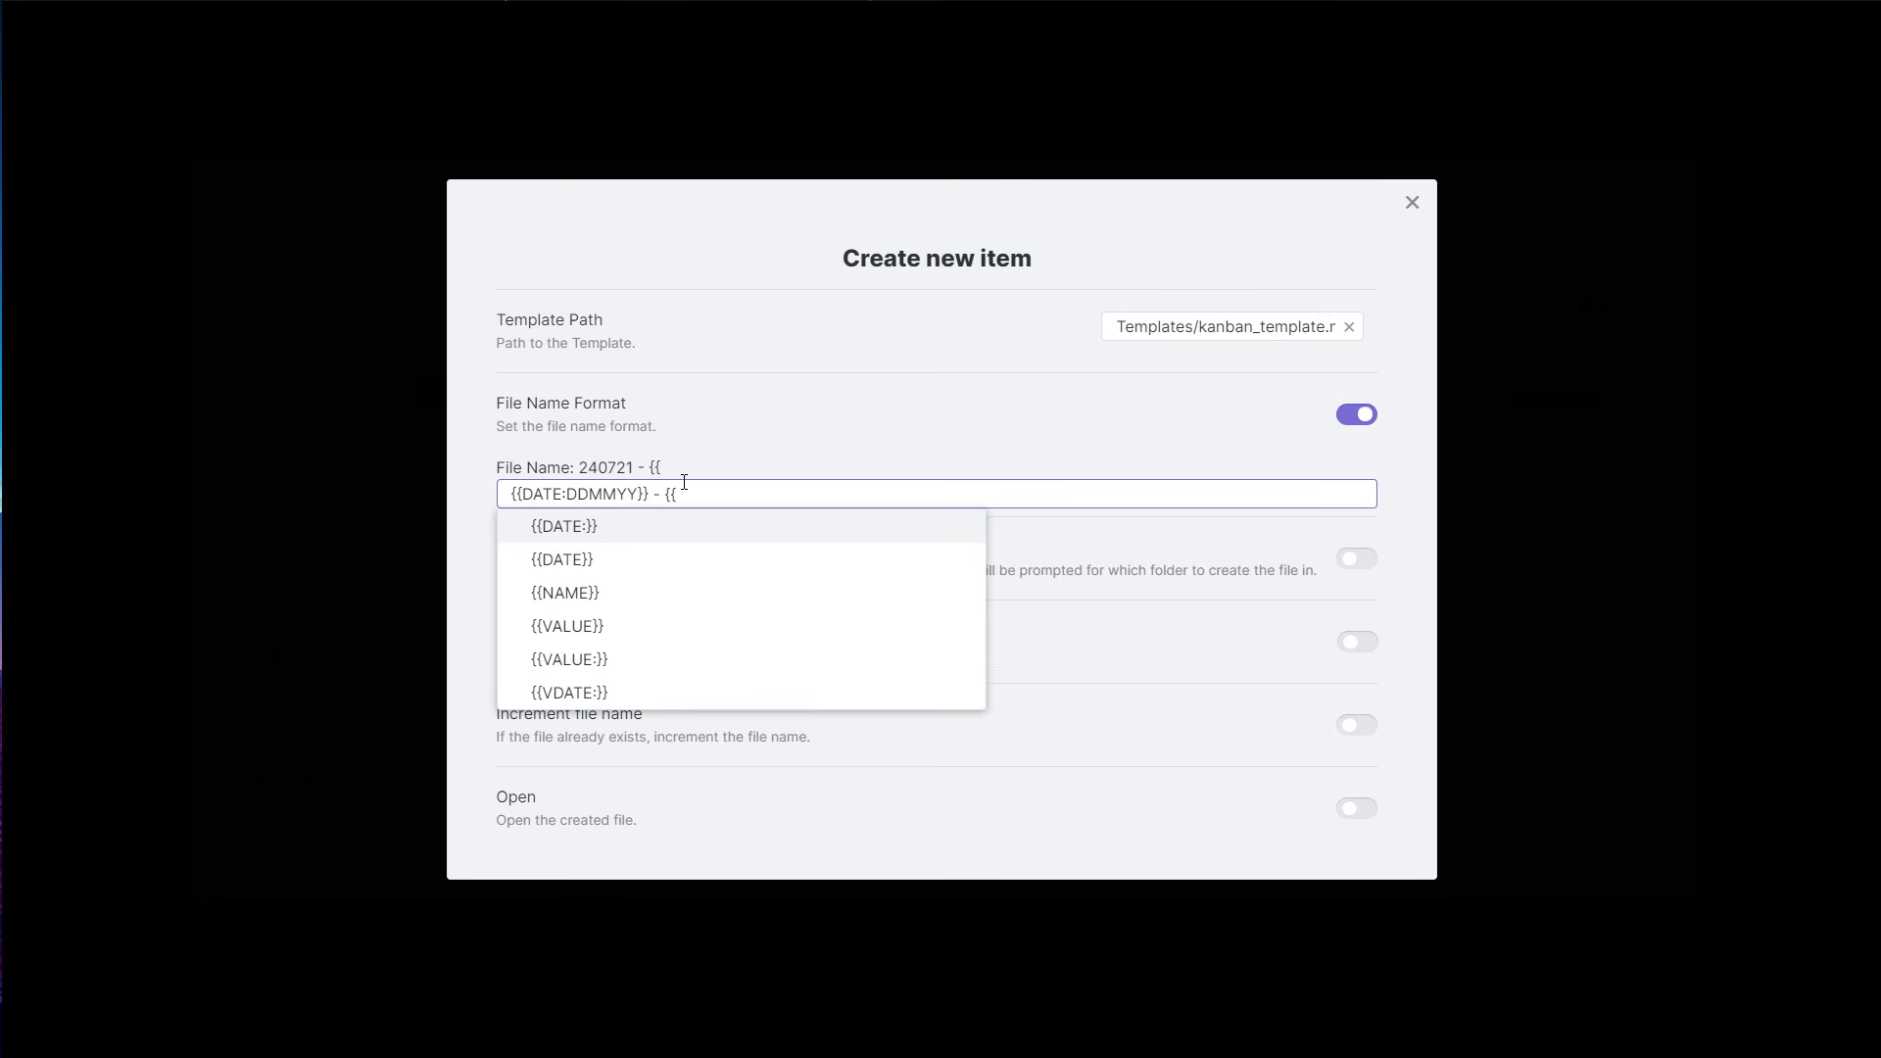
type("VALUE:Tt")
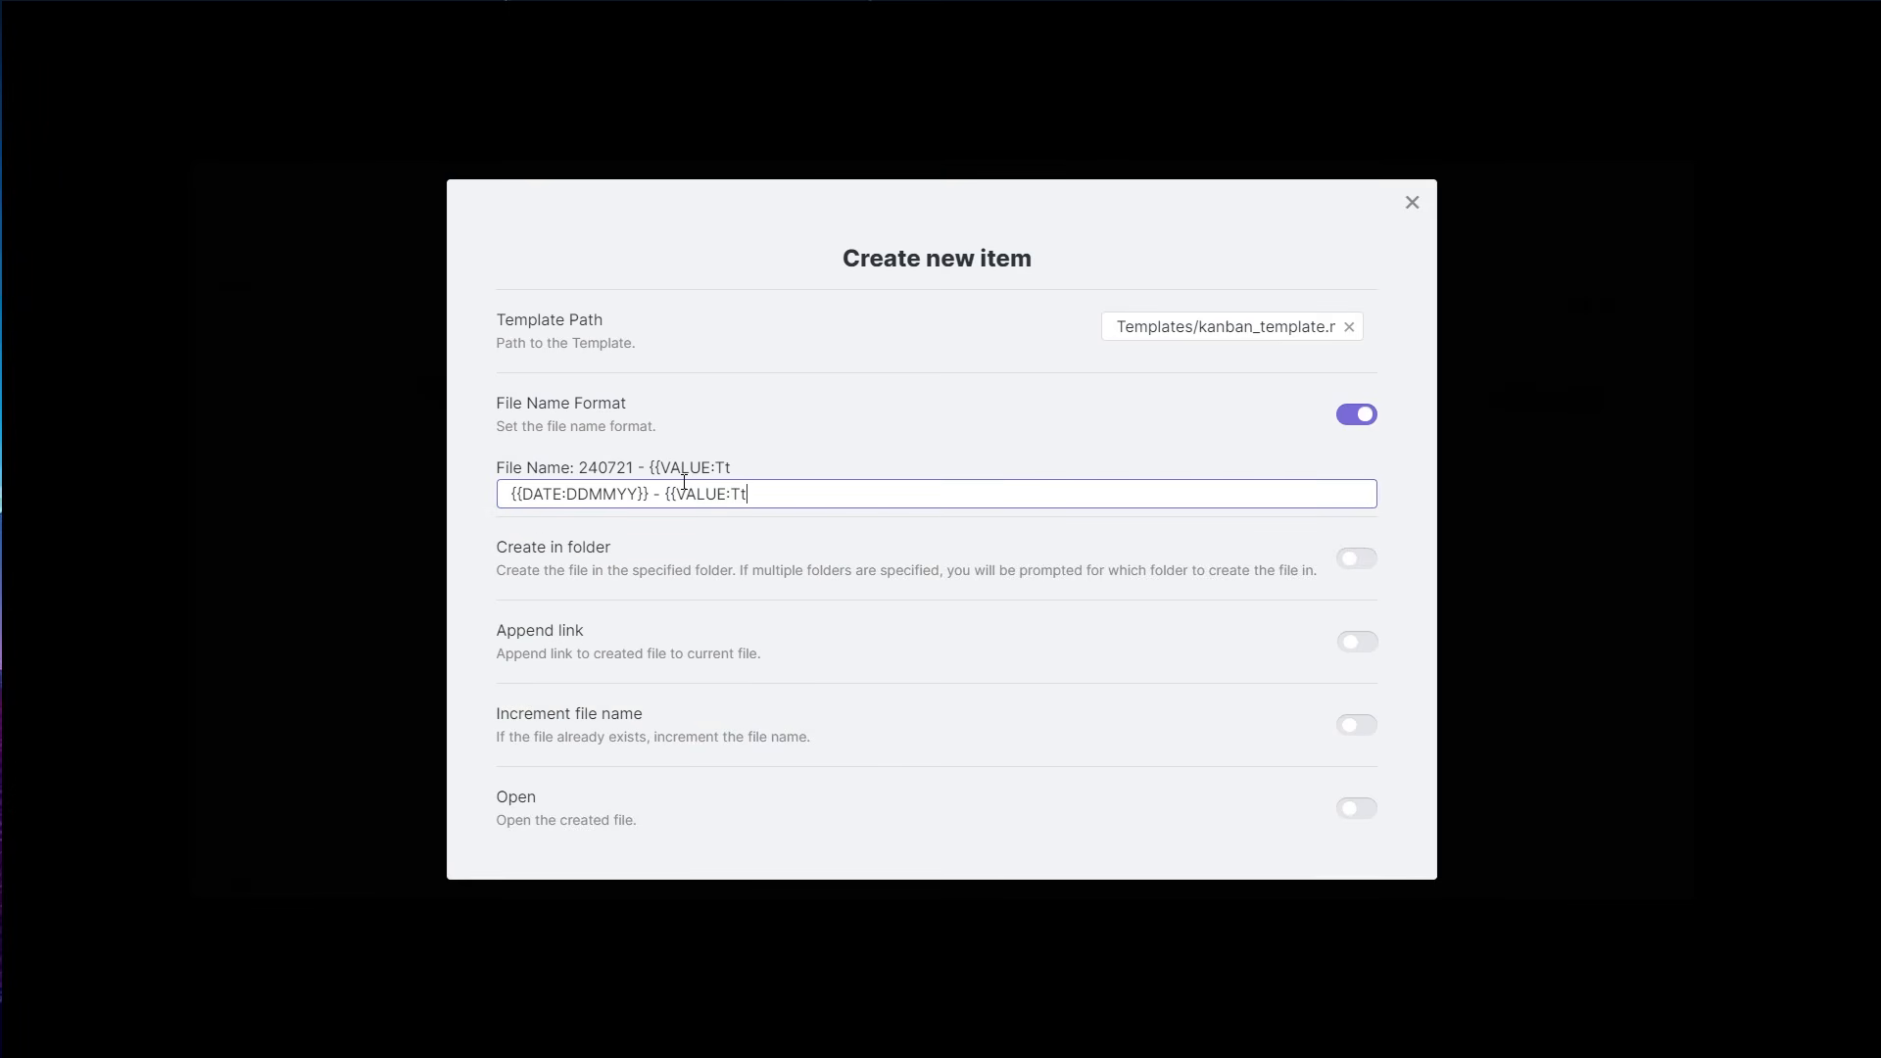
key("BackSpace")
type("itle}}")
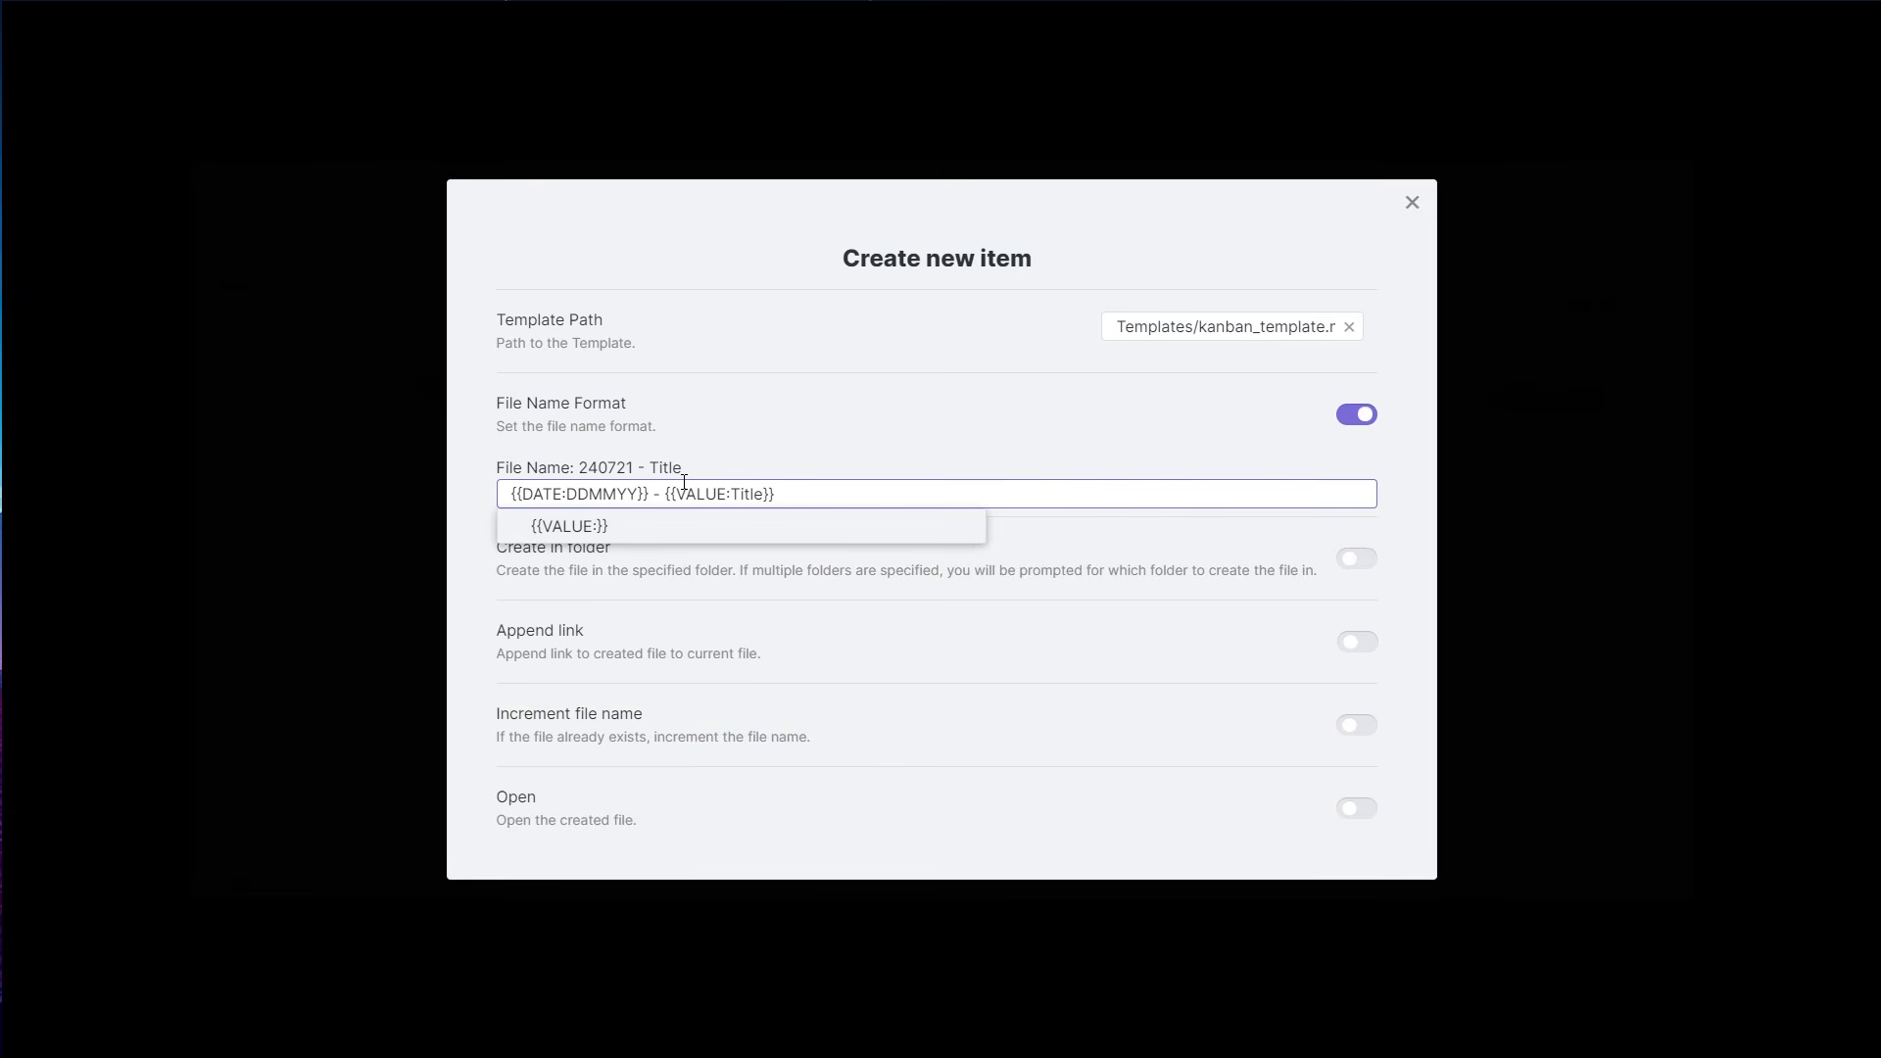
left_click(787, 467)
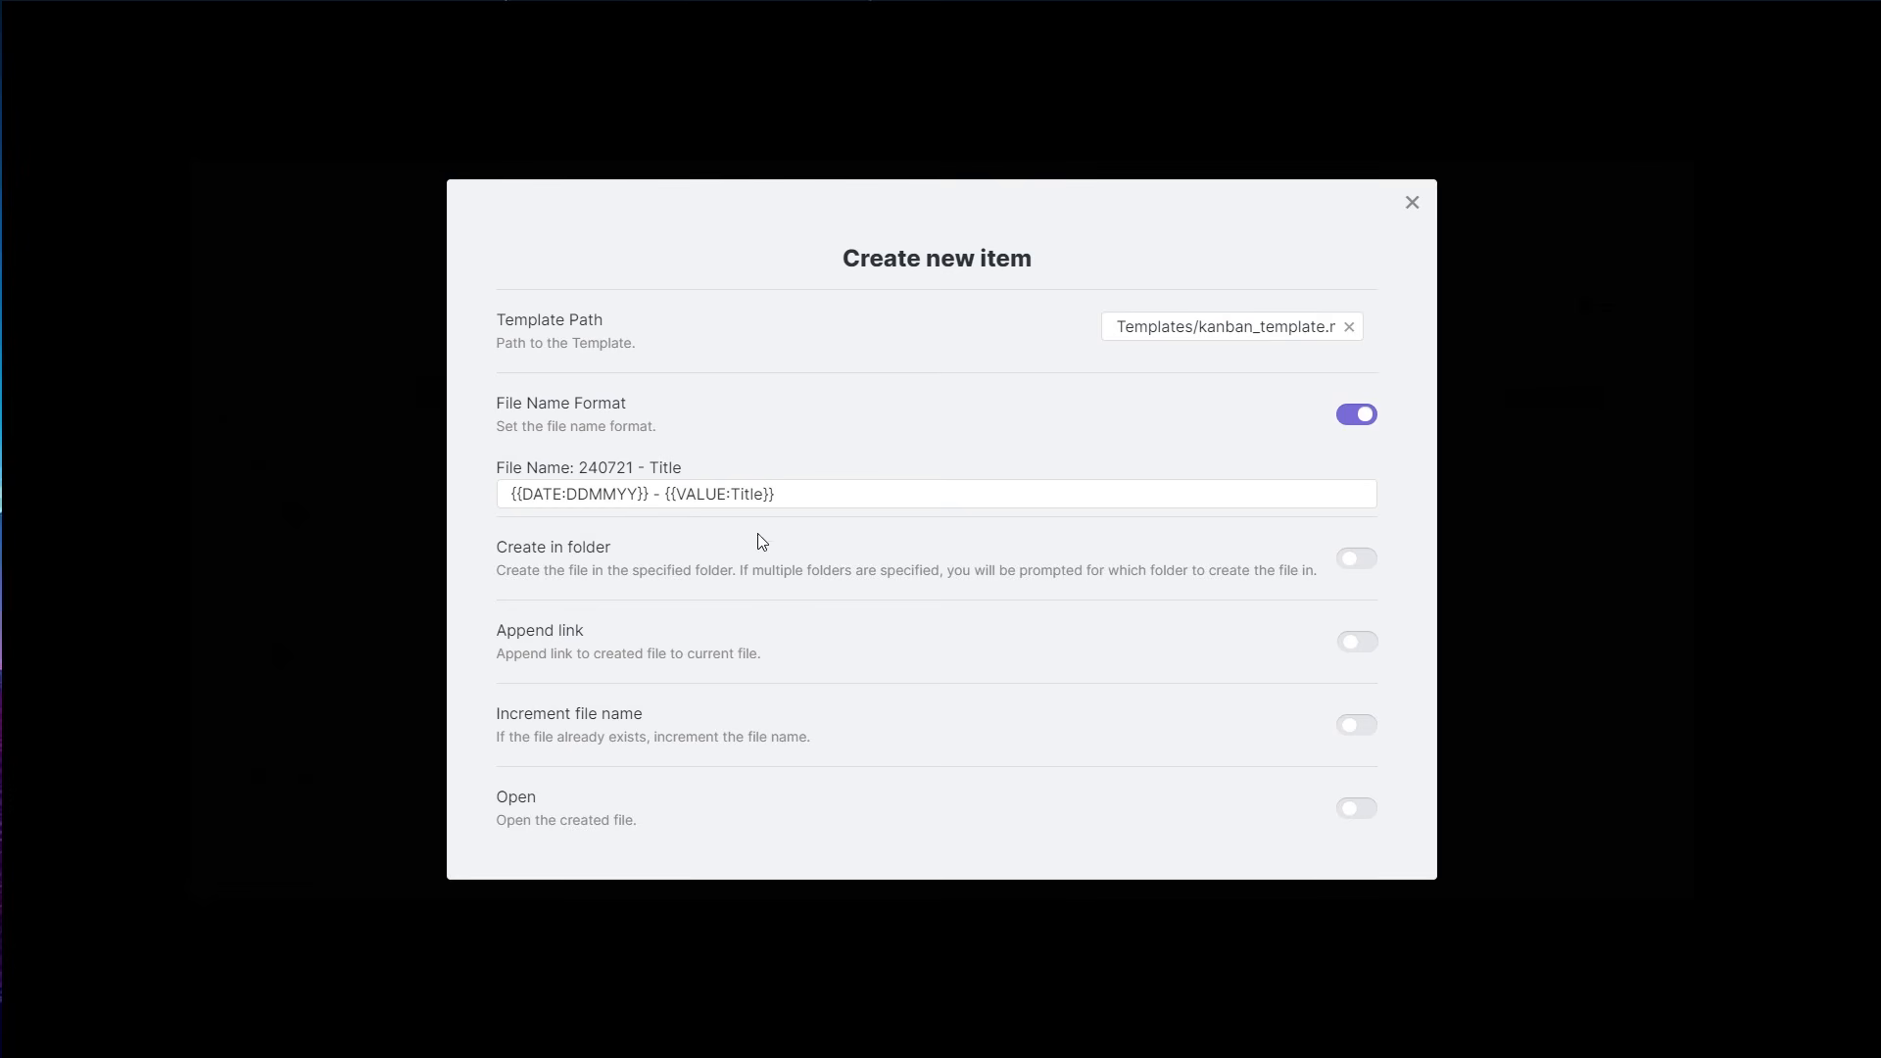
left_click(825, 500)
left_click_drag(825, 502, 665, 495)
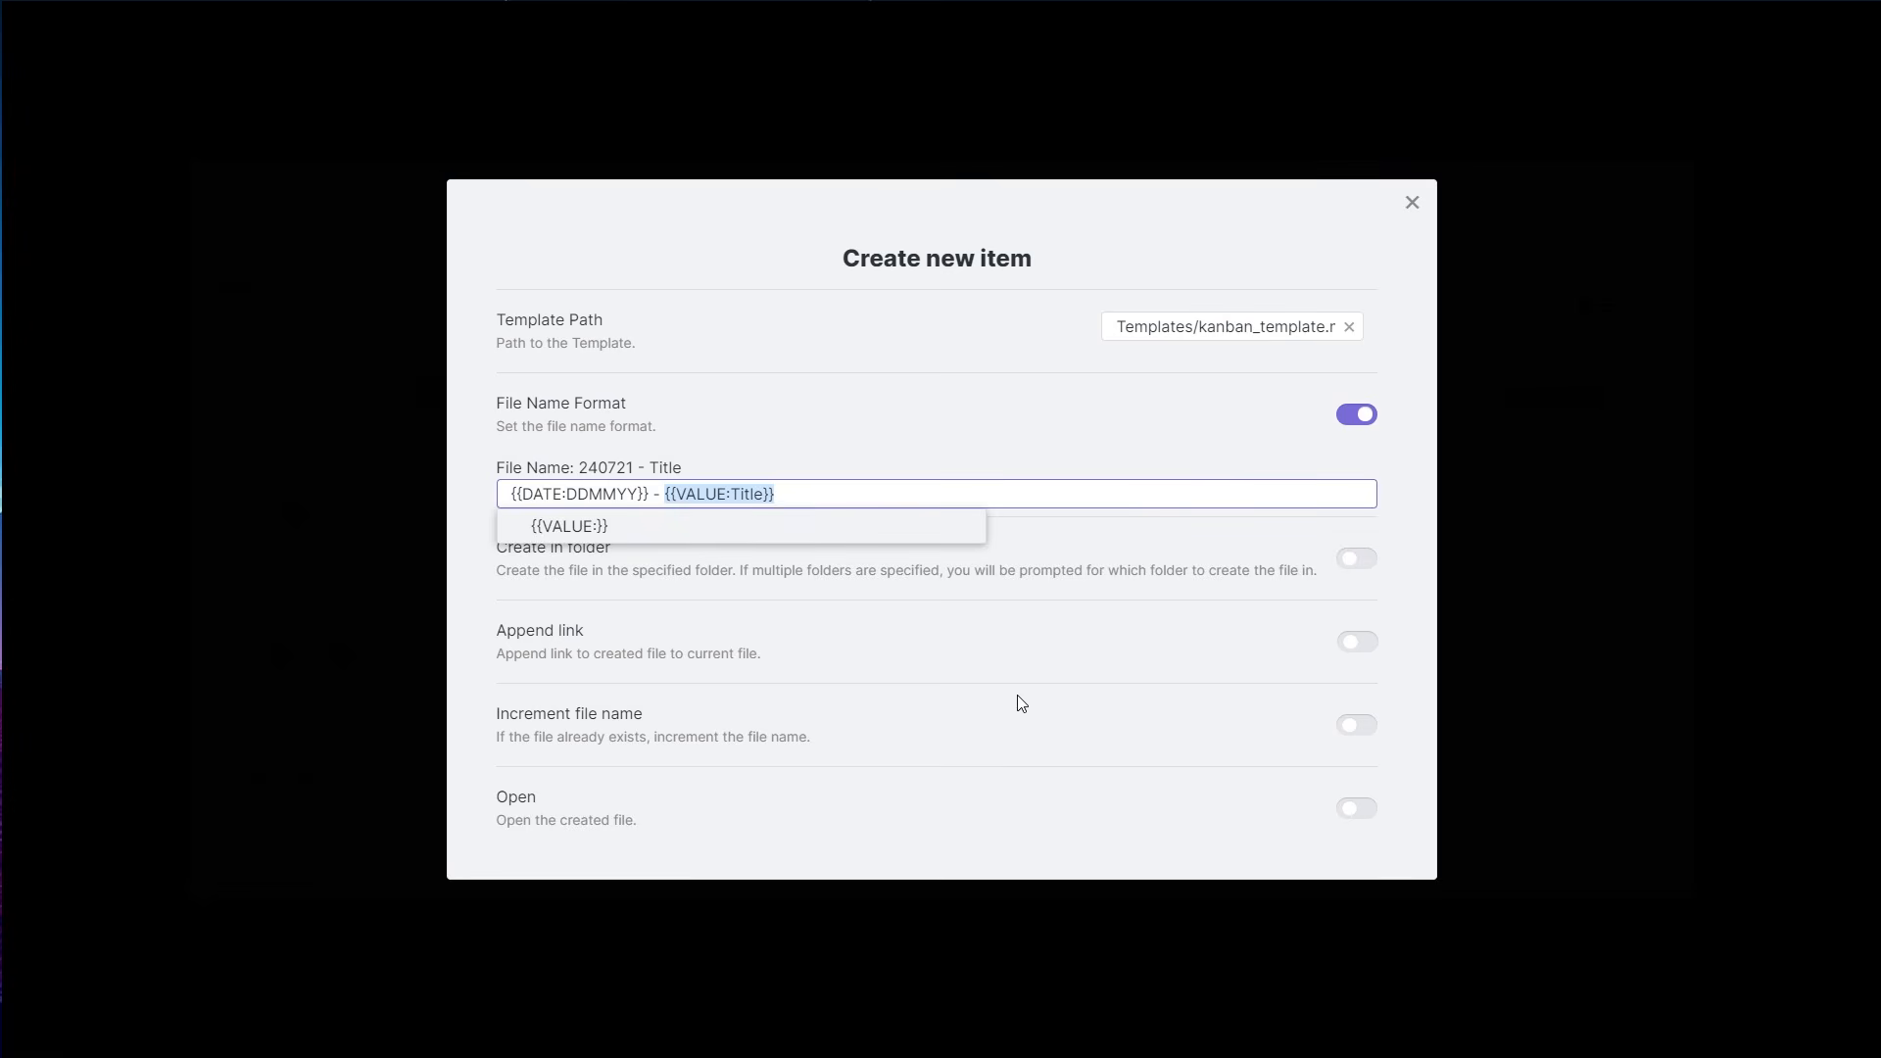
left_click(717, 456)
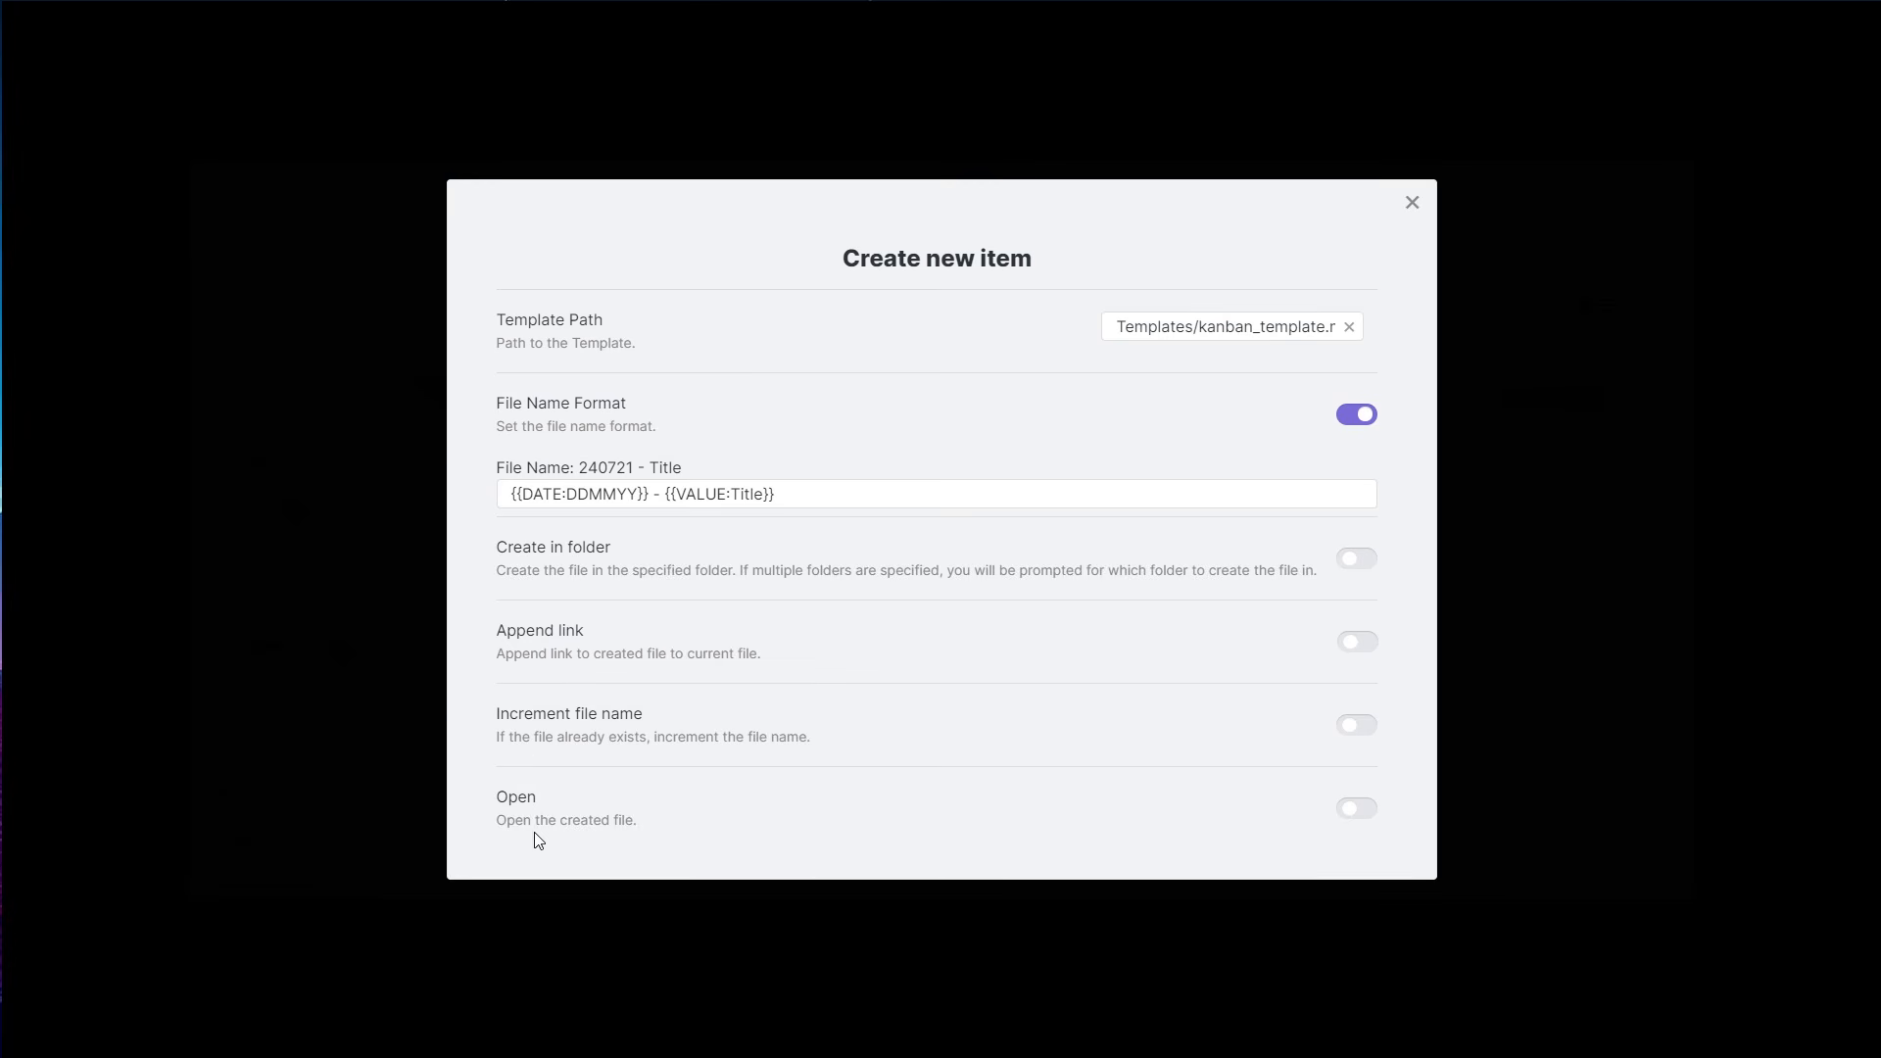
- Make the created file open automatically in a new tab
left_click(1375, 813)
scroll(1220, 854, "down", 1)
left_click(1223, 828)
- Copy the entire file name format of the Create new item choice
triple_click(849, 433)
right_click(704, 431)
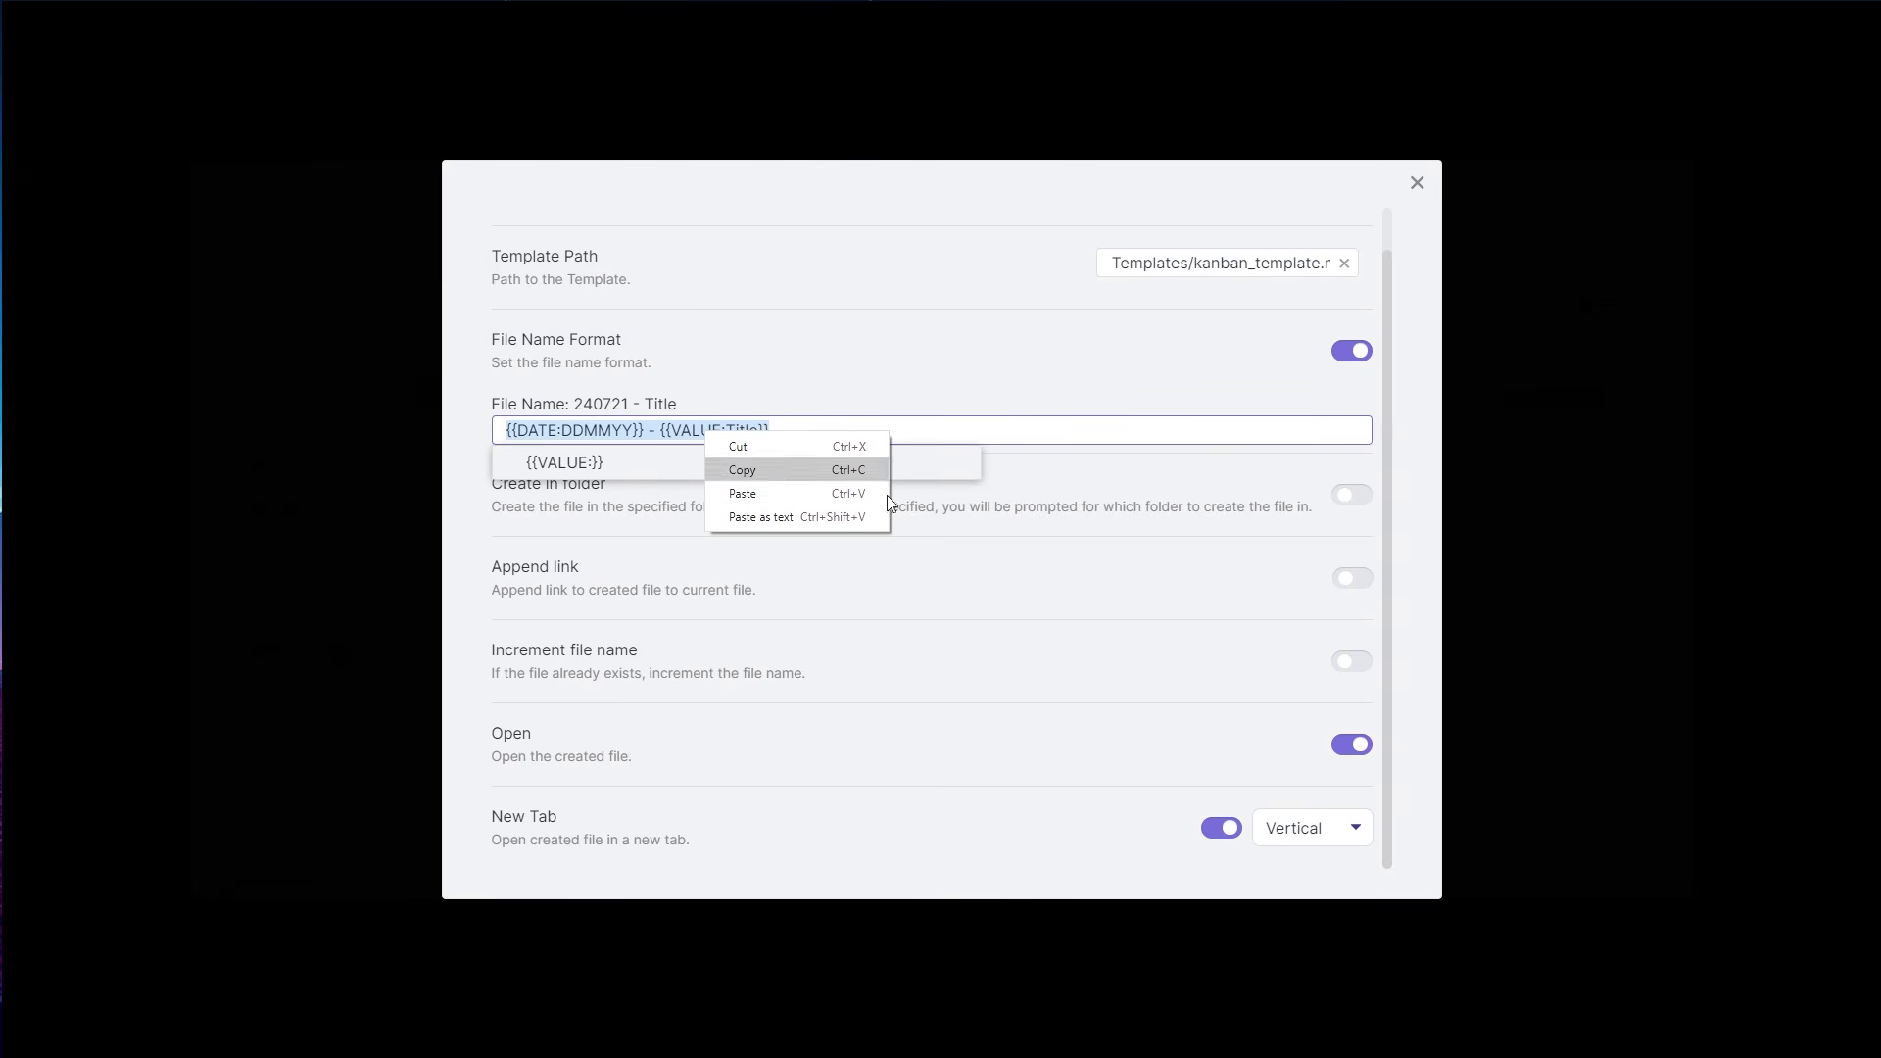
left_click(800, 469)
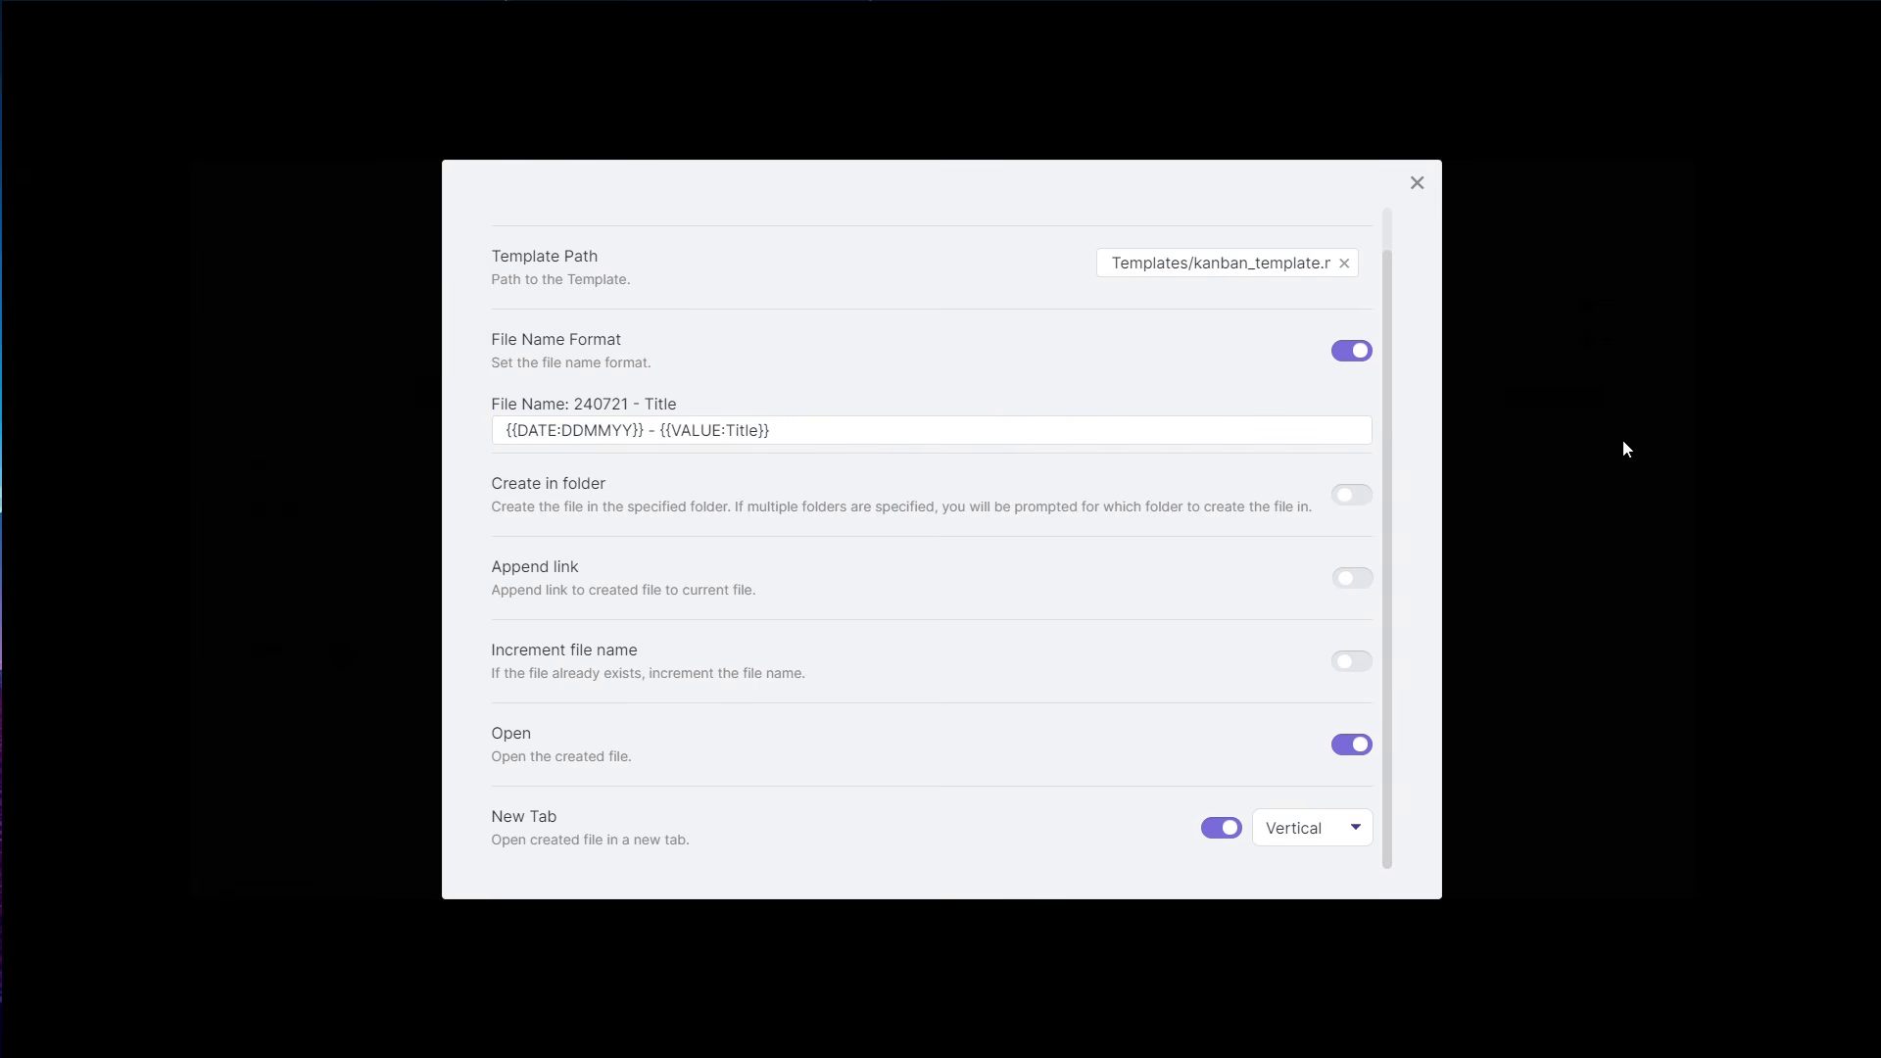
- Close the Create new item settings and add a 100 ms wait command to the macro
left_click(1615, 472)
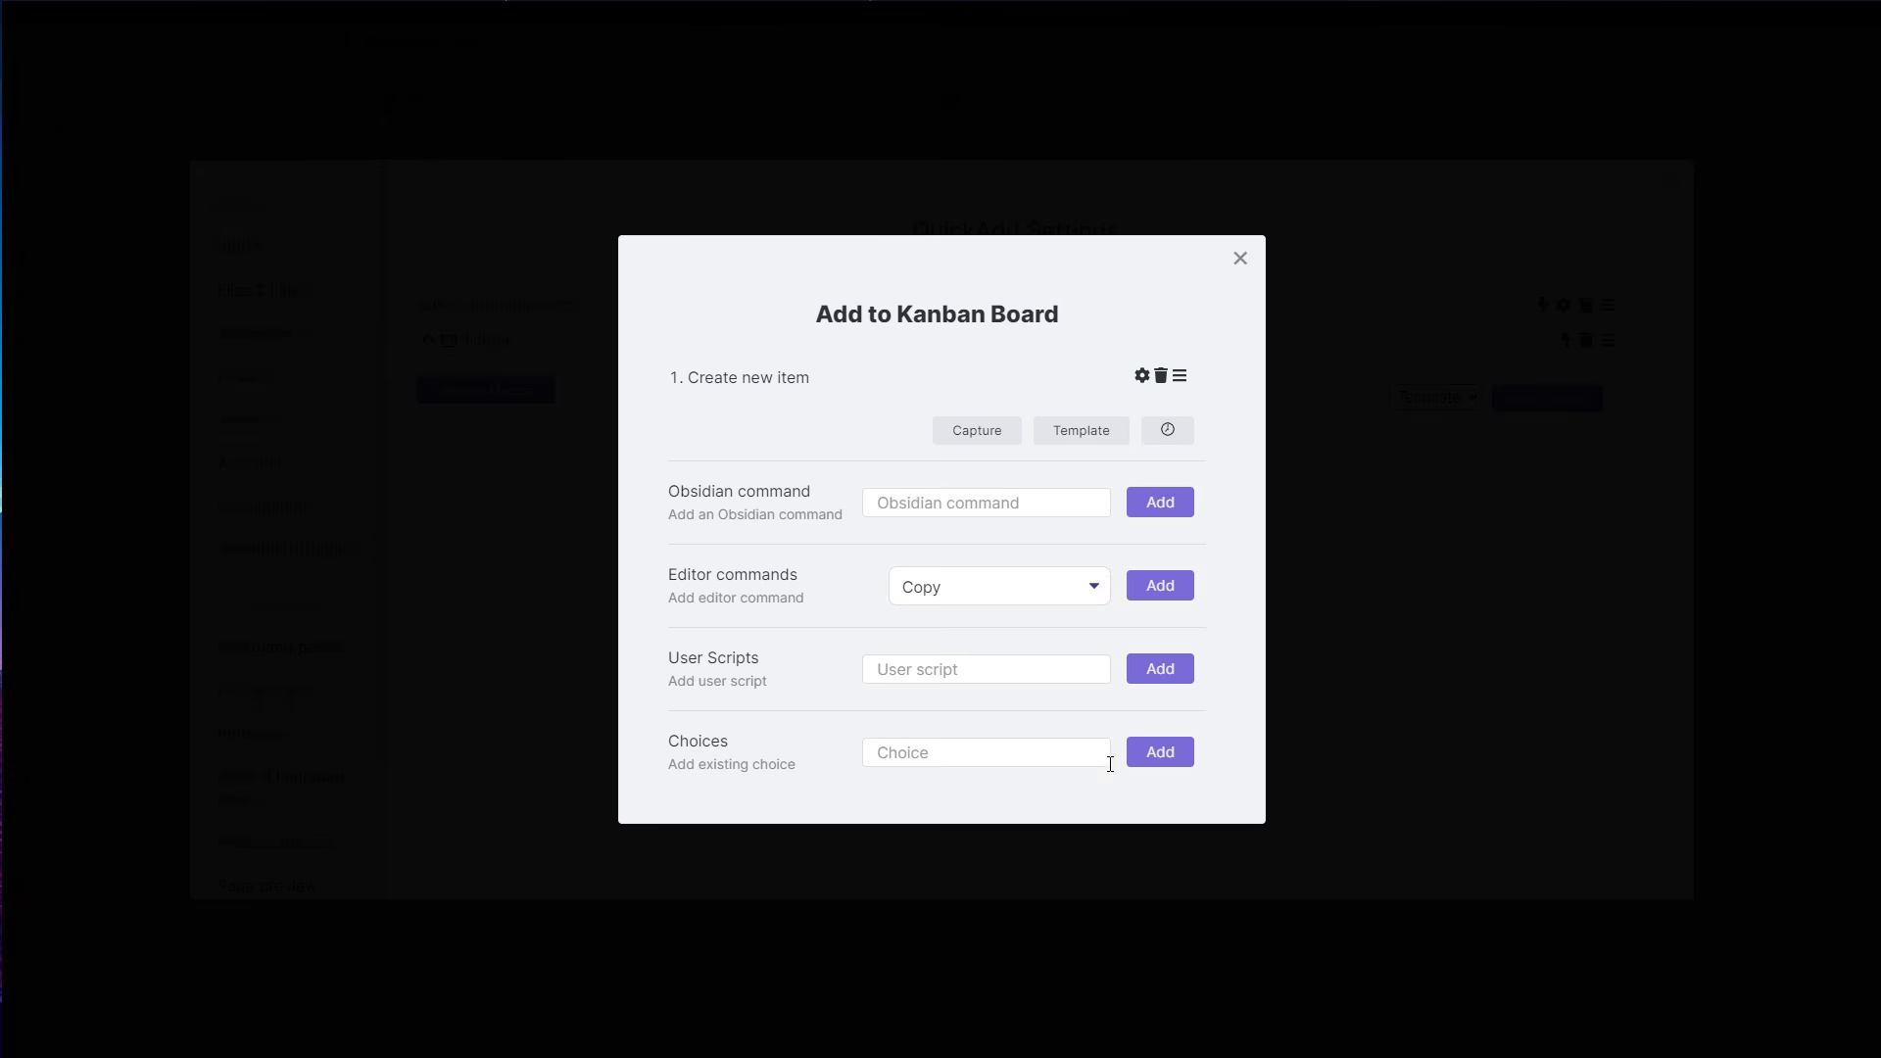
left_click(1181, 429)
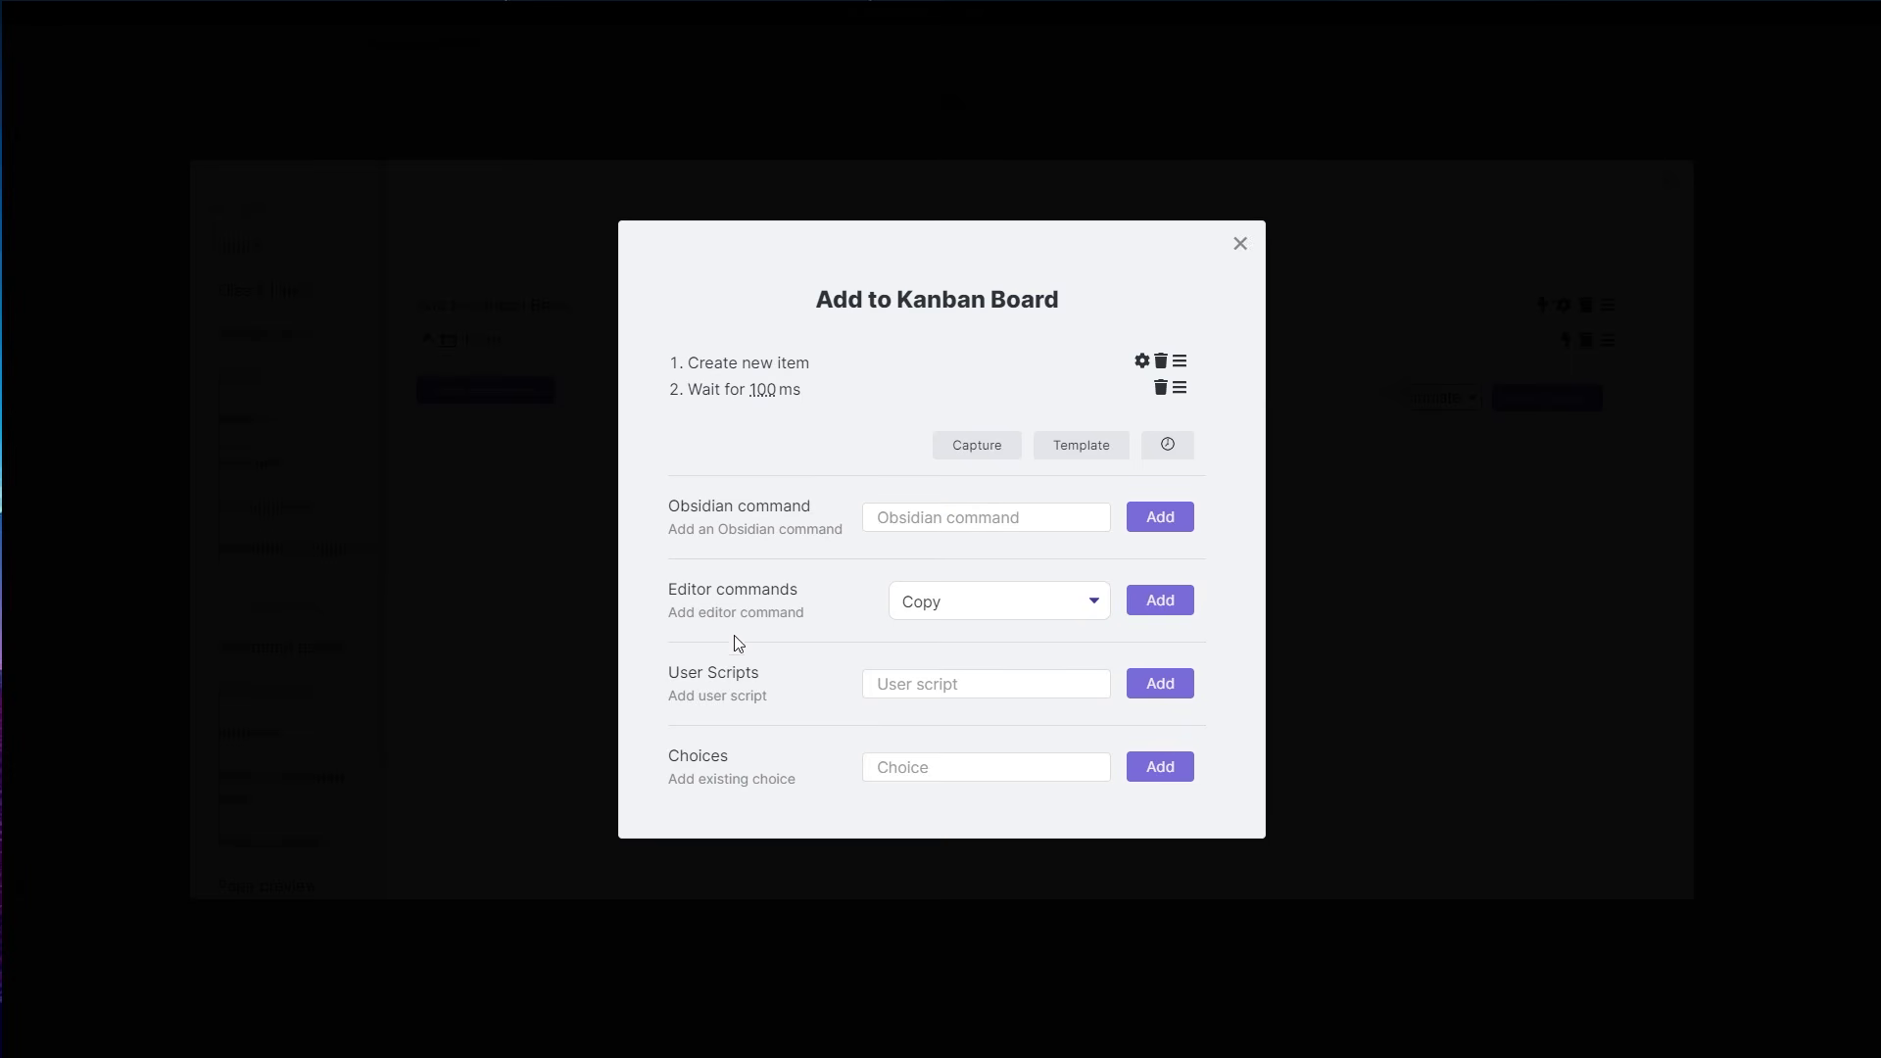
- Add the Obsidian command "Save current file" to the macro and delete it again
left_click(929, 520)
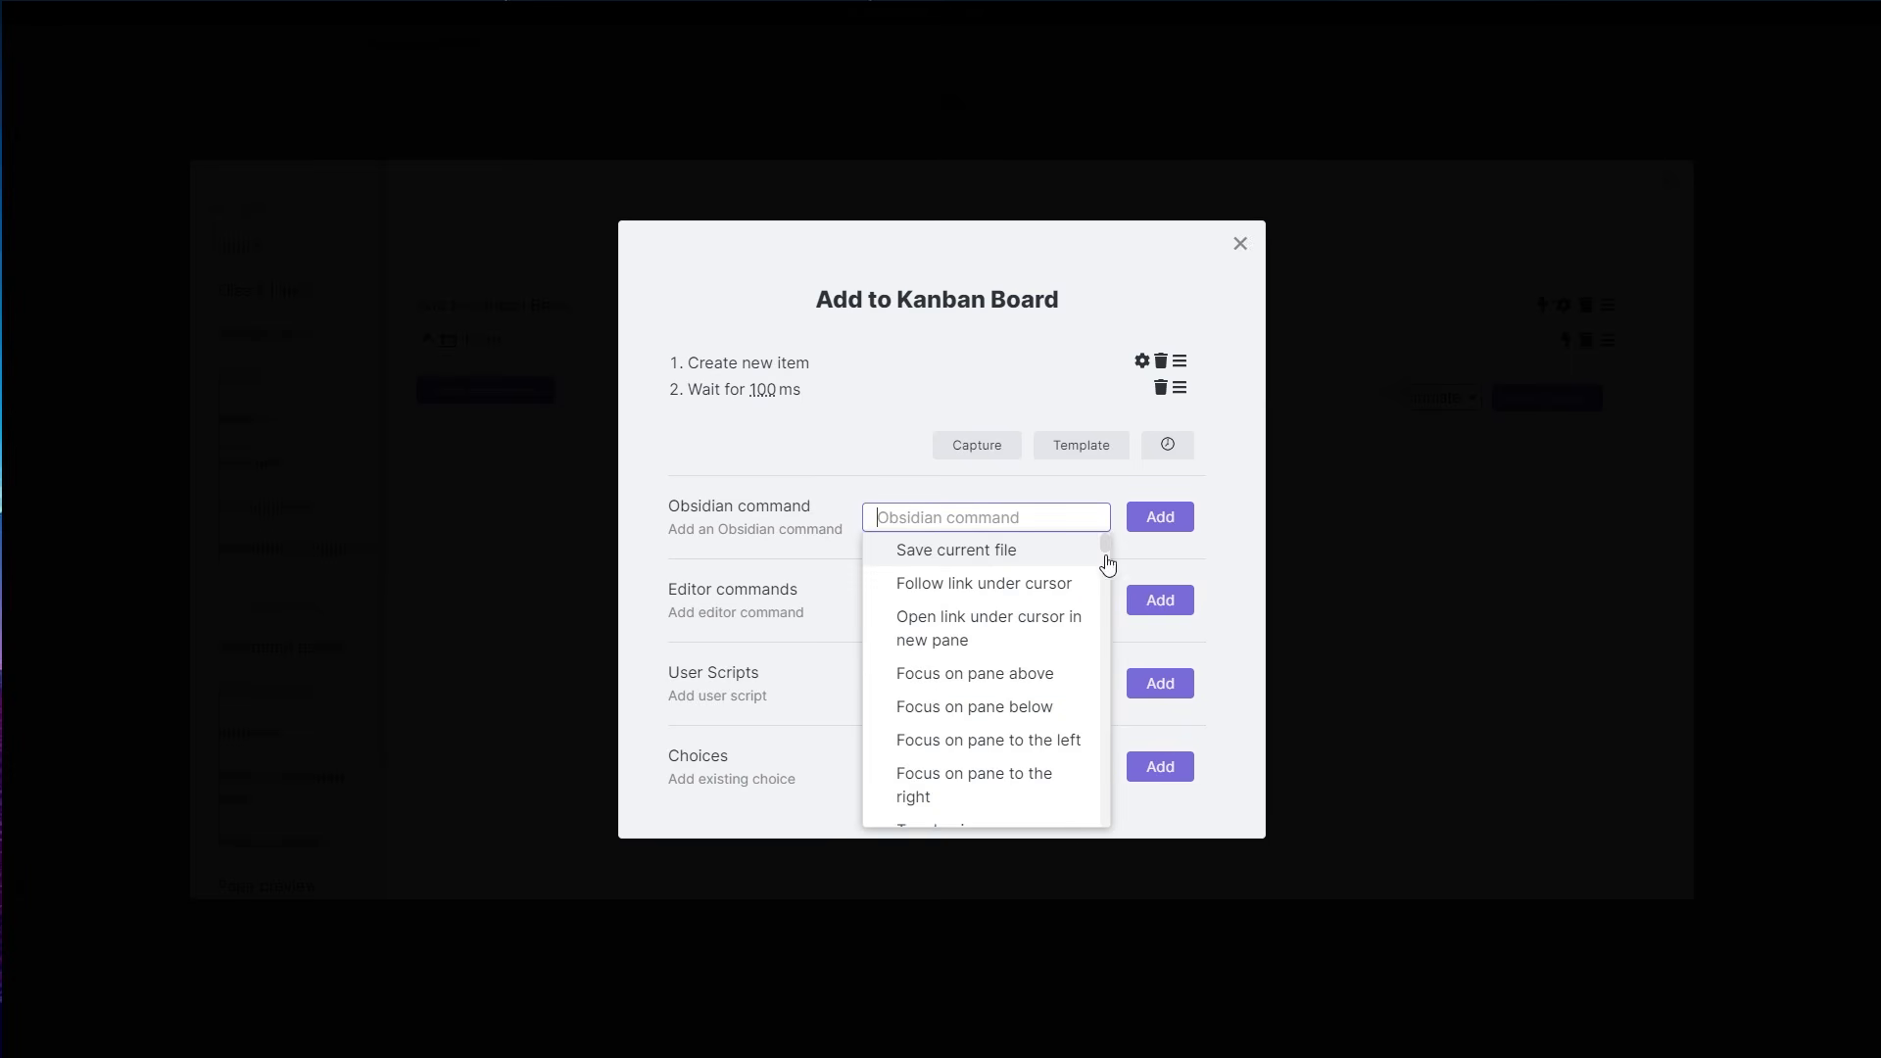
scroll(965, 627, "down", 10)
scroll(1042, 651, "down", 5)
left_click(773, 493)
left_click(931, 514)
scroll(980, 637, "down", 2)
scroll(941, 583, "up", 2)
left_click(943, 551)
left_click(1160, 517)
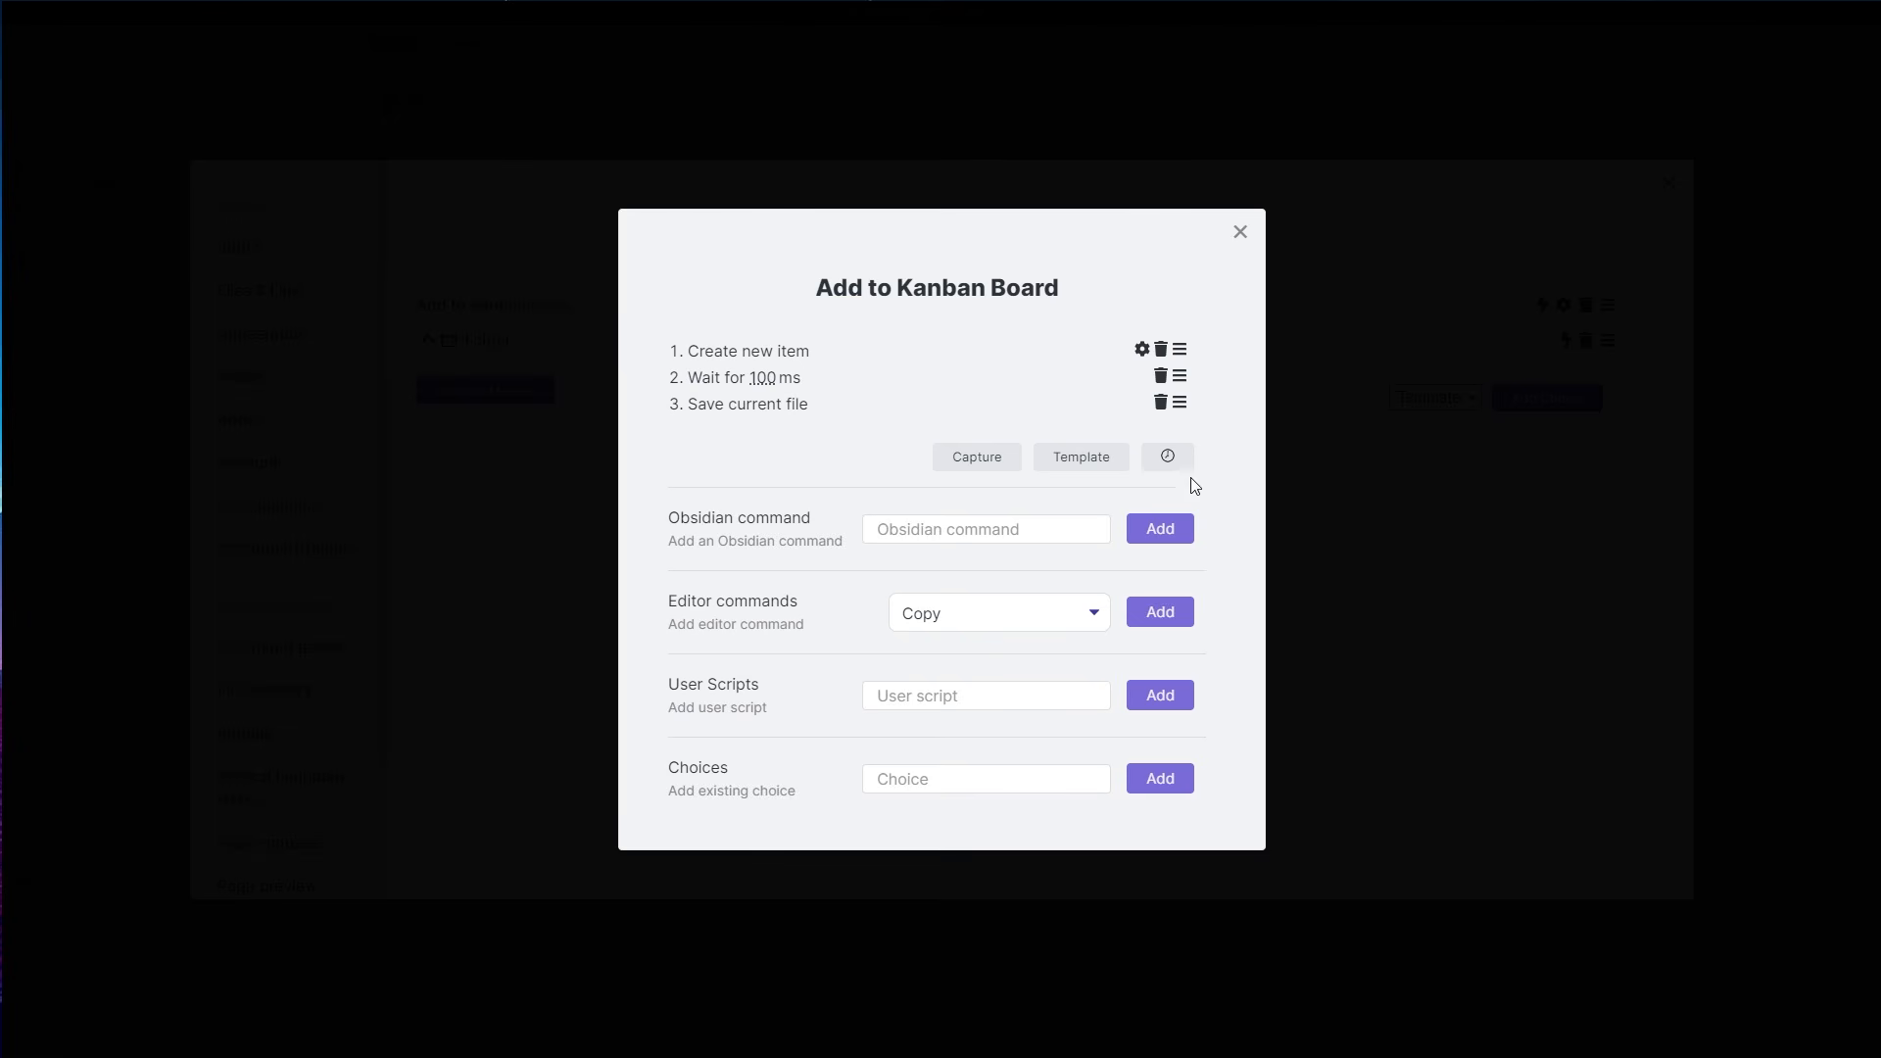
left_click(1159, 402)
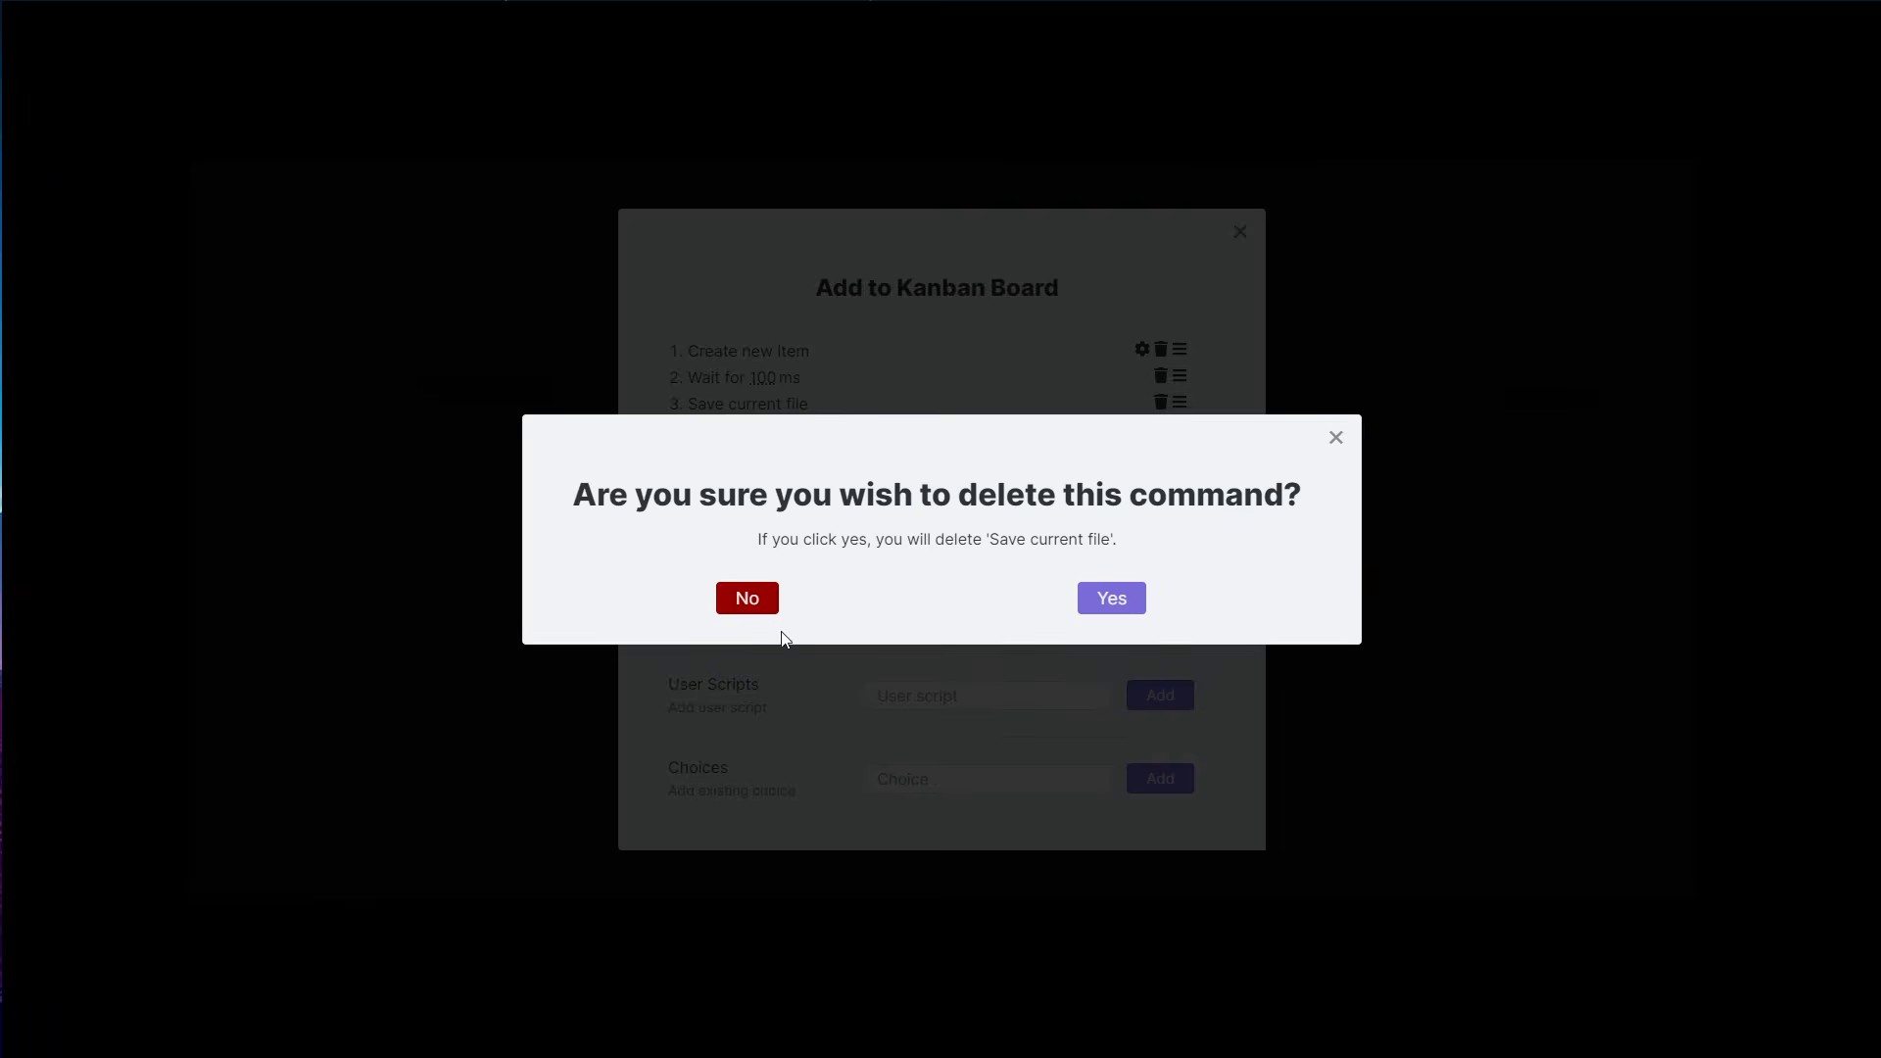
left_click(1104, 605)
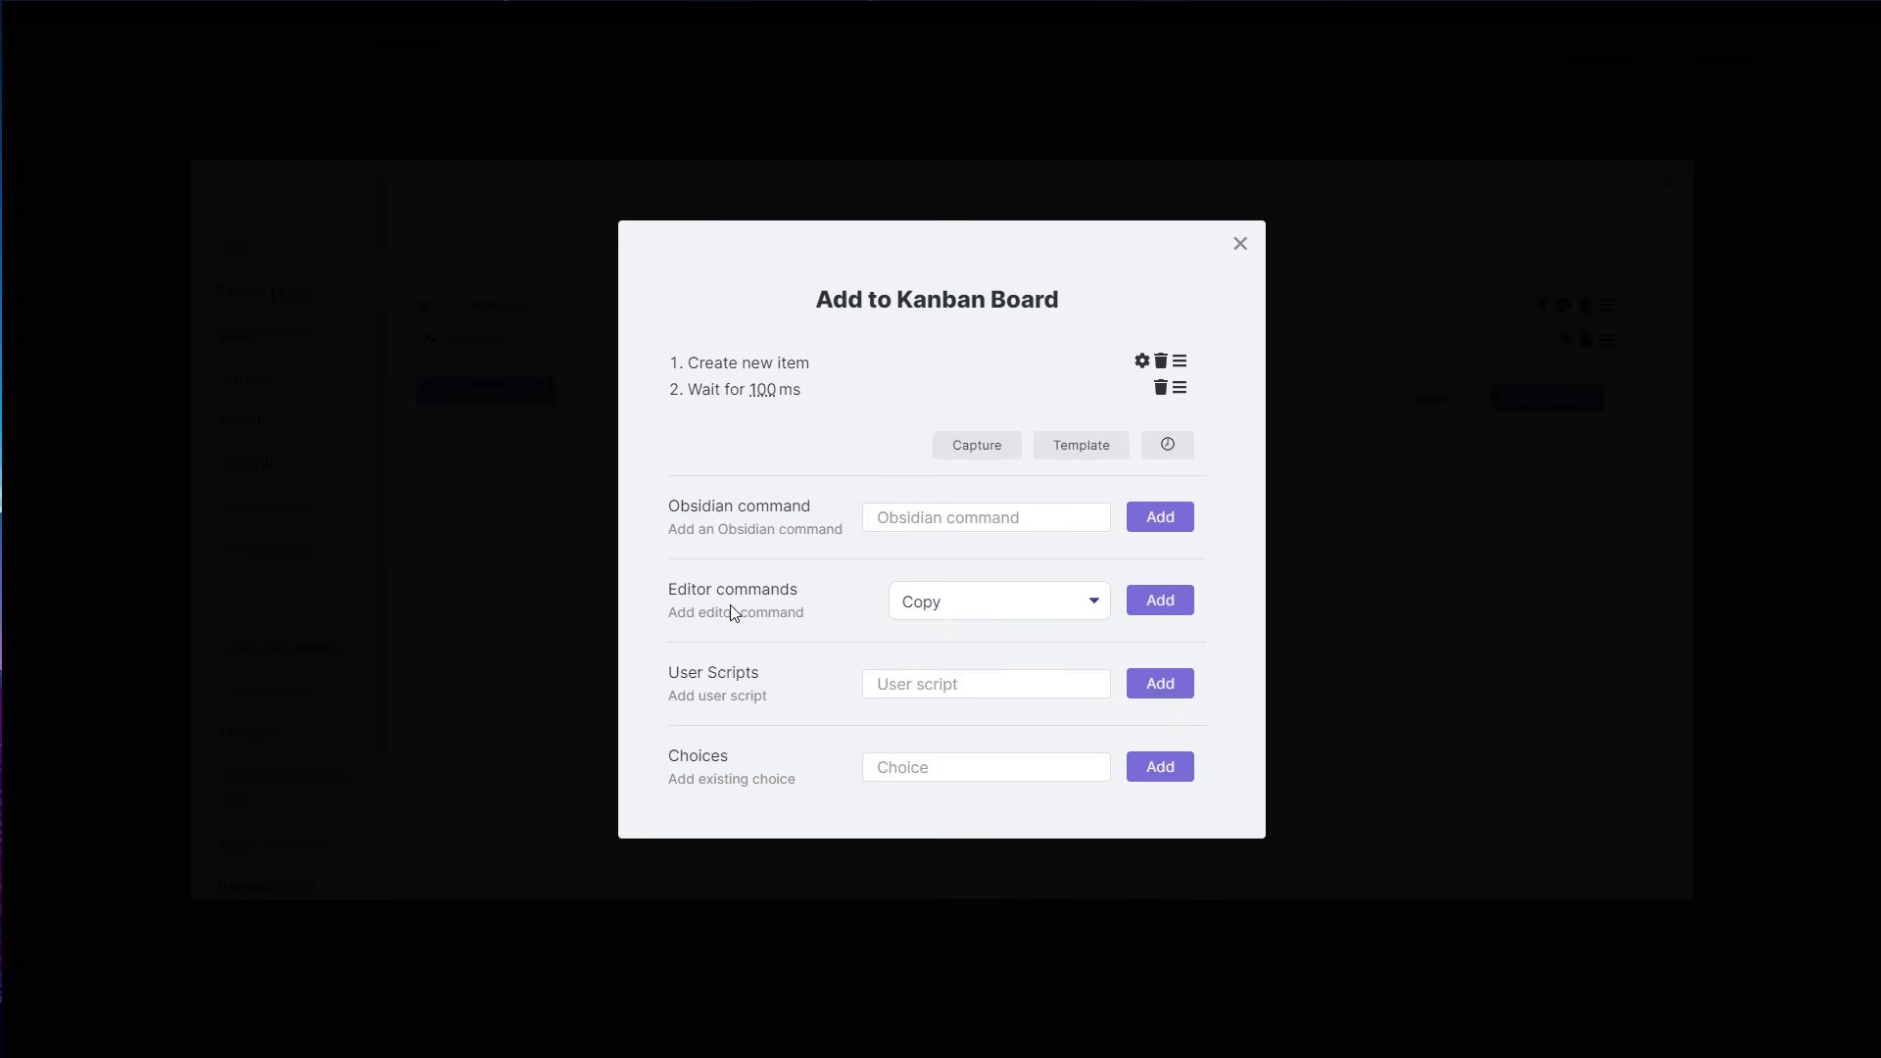
left_click(1009, 615)
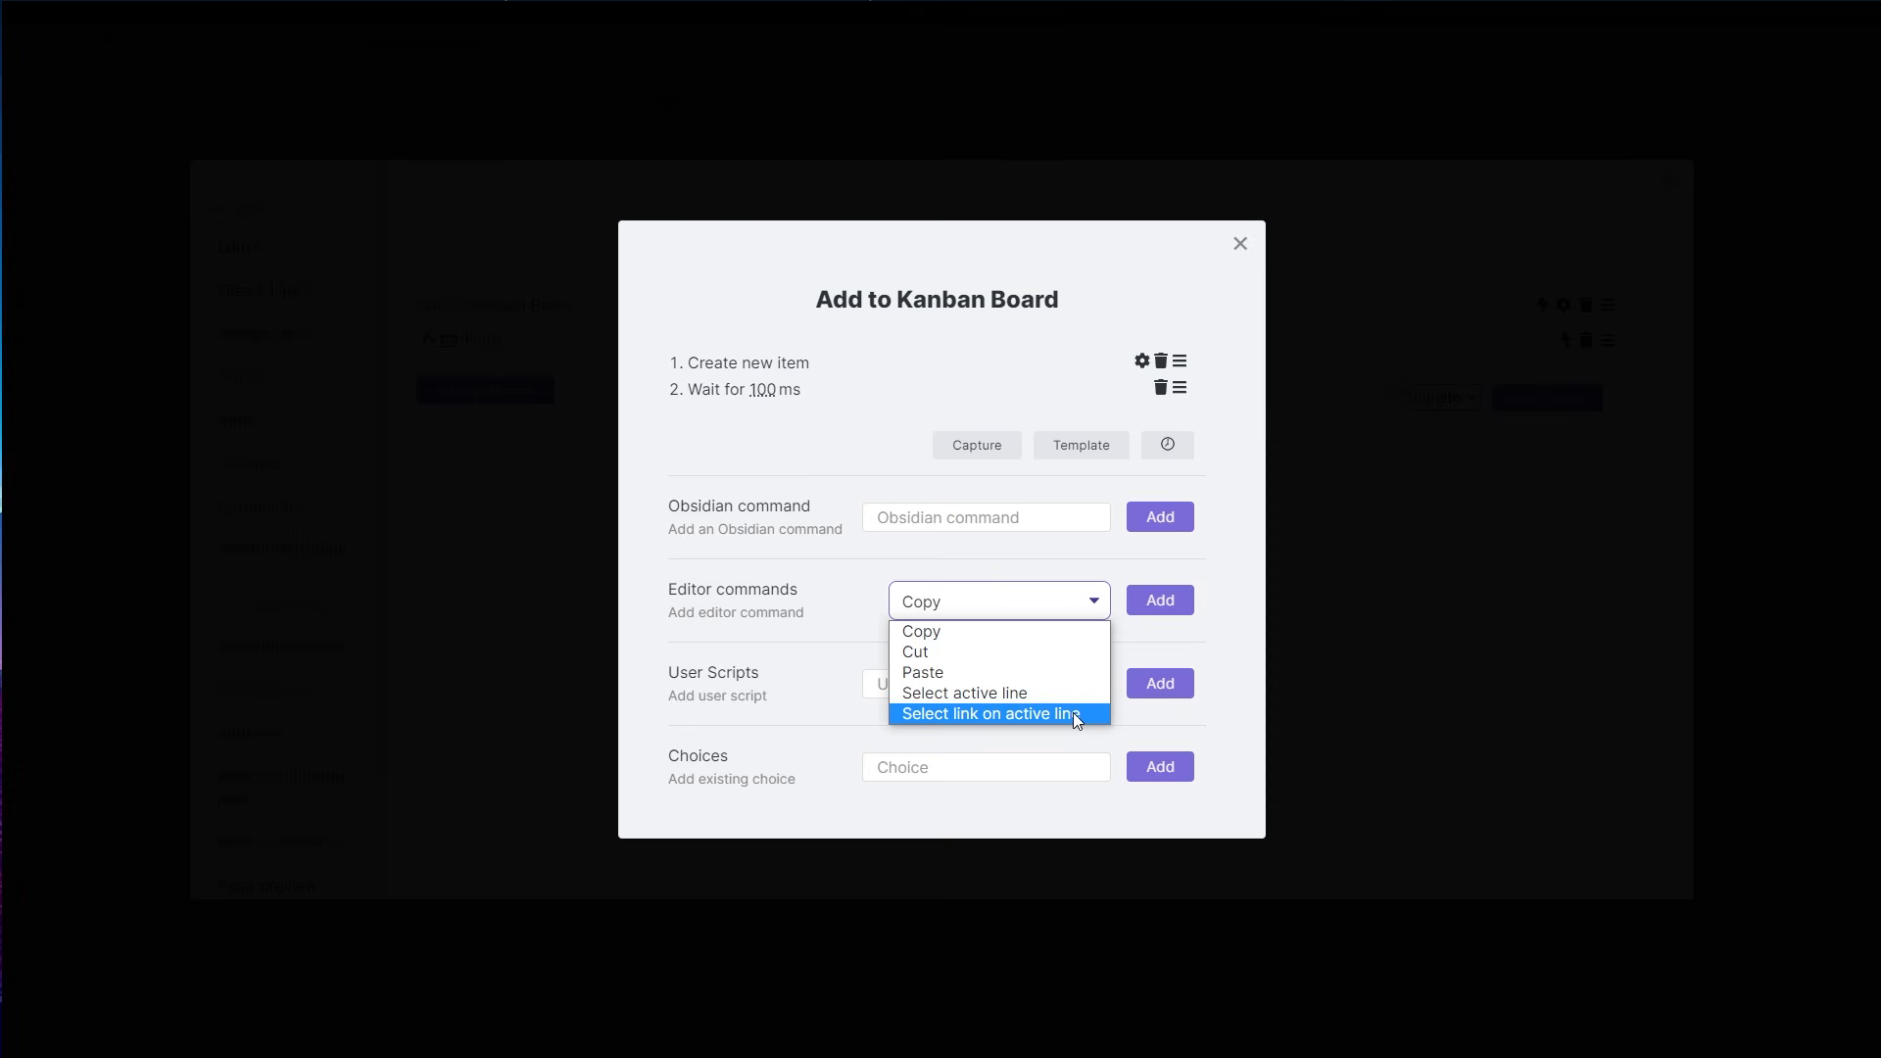
left_click(807, 552)
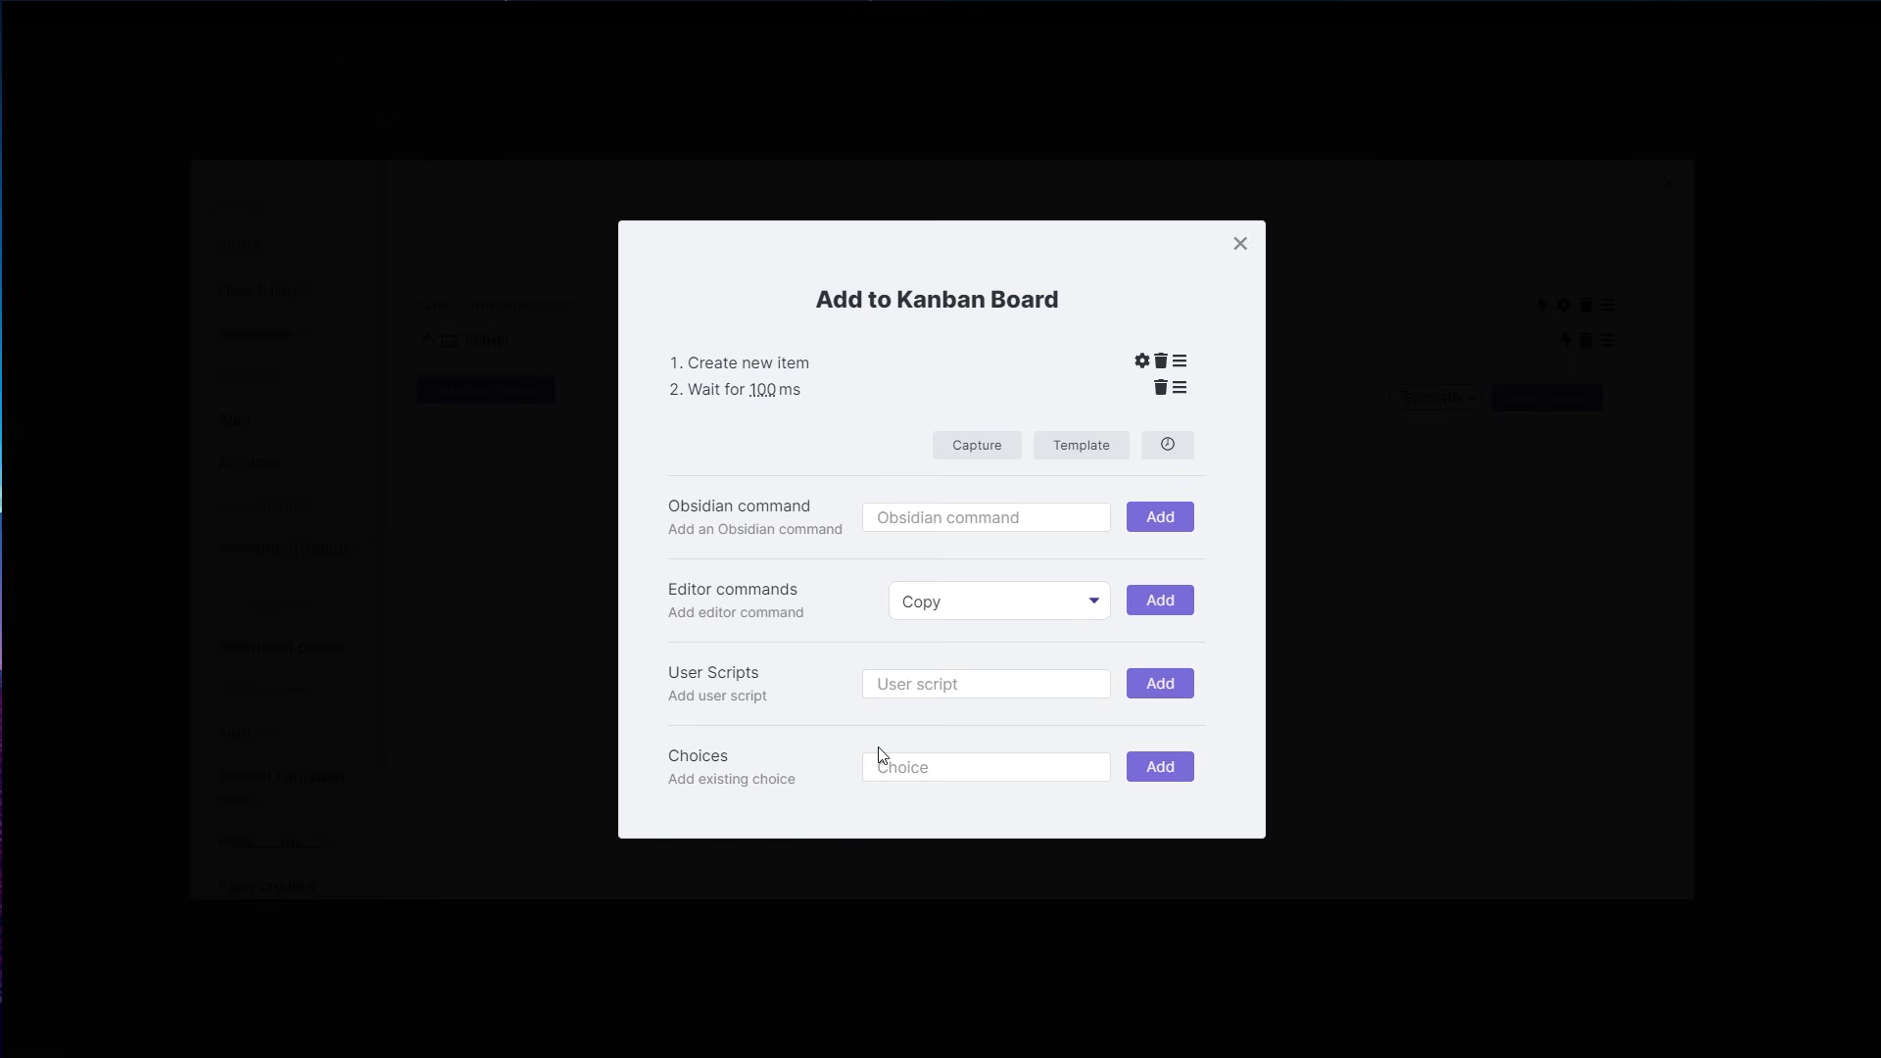
- Add the existing Add to Kanban Board choice to its own macro and delete it again
left_click(931, 767)
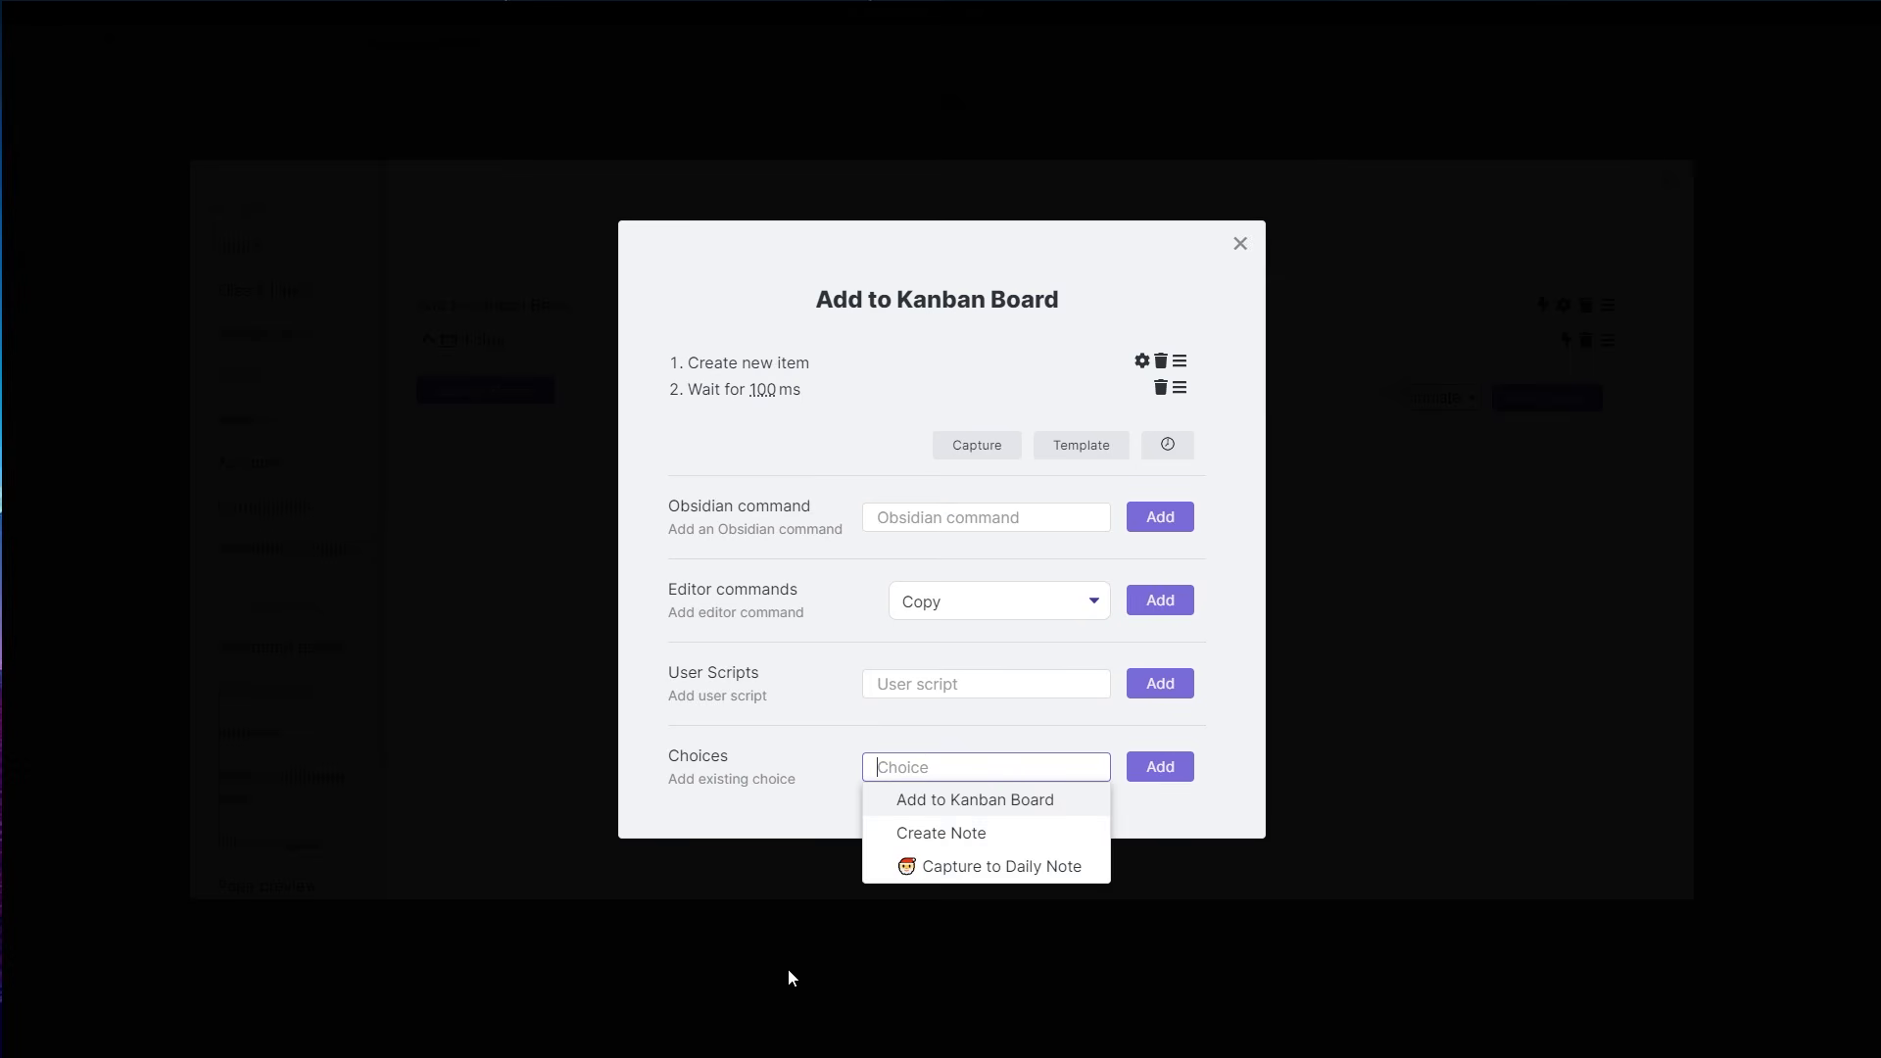
left_click(978, 802)
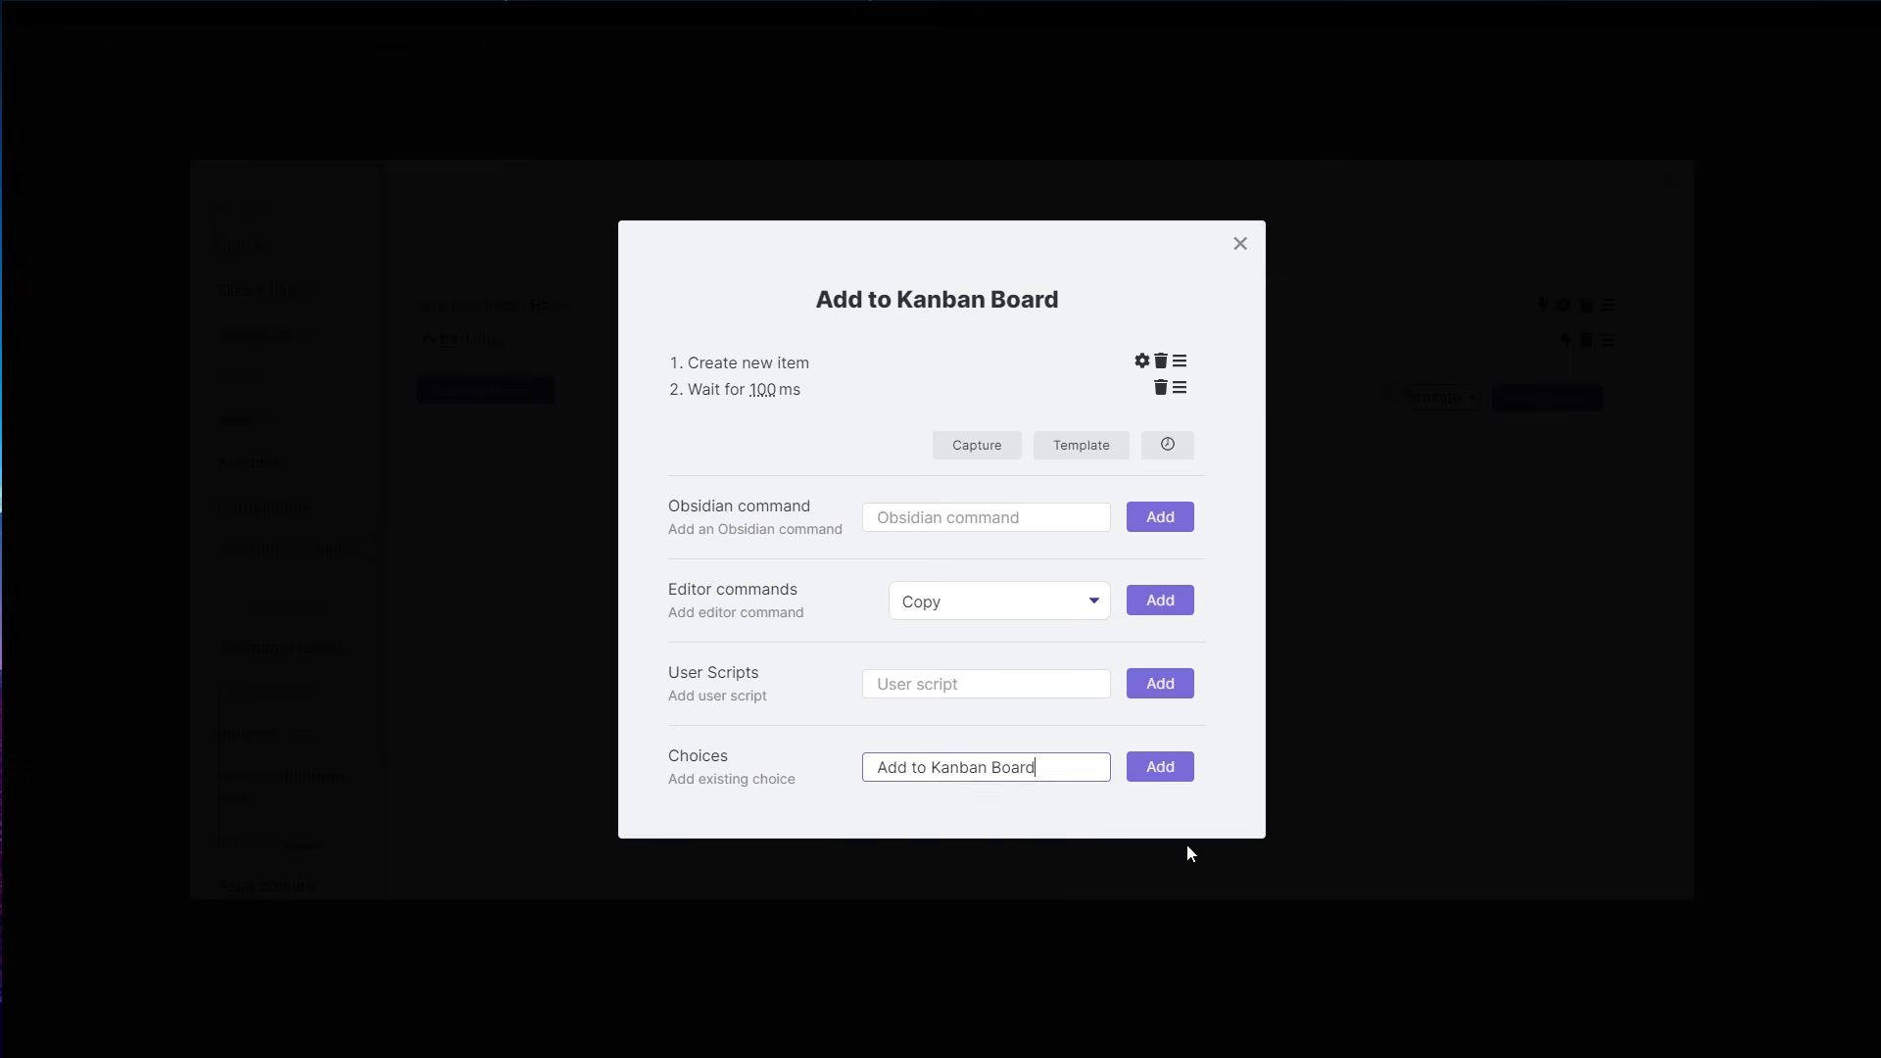
left_click(1158, 781)
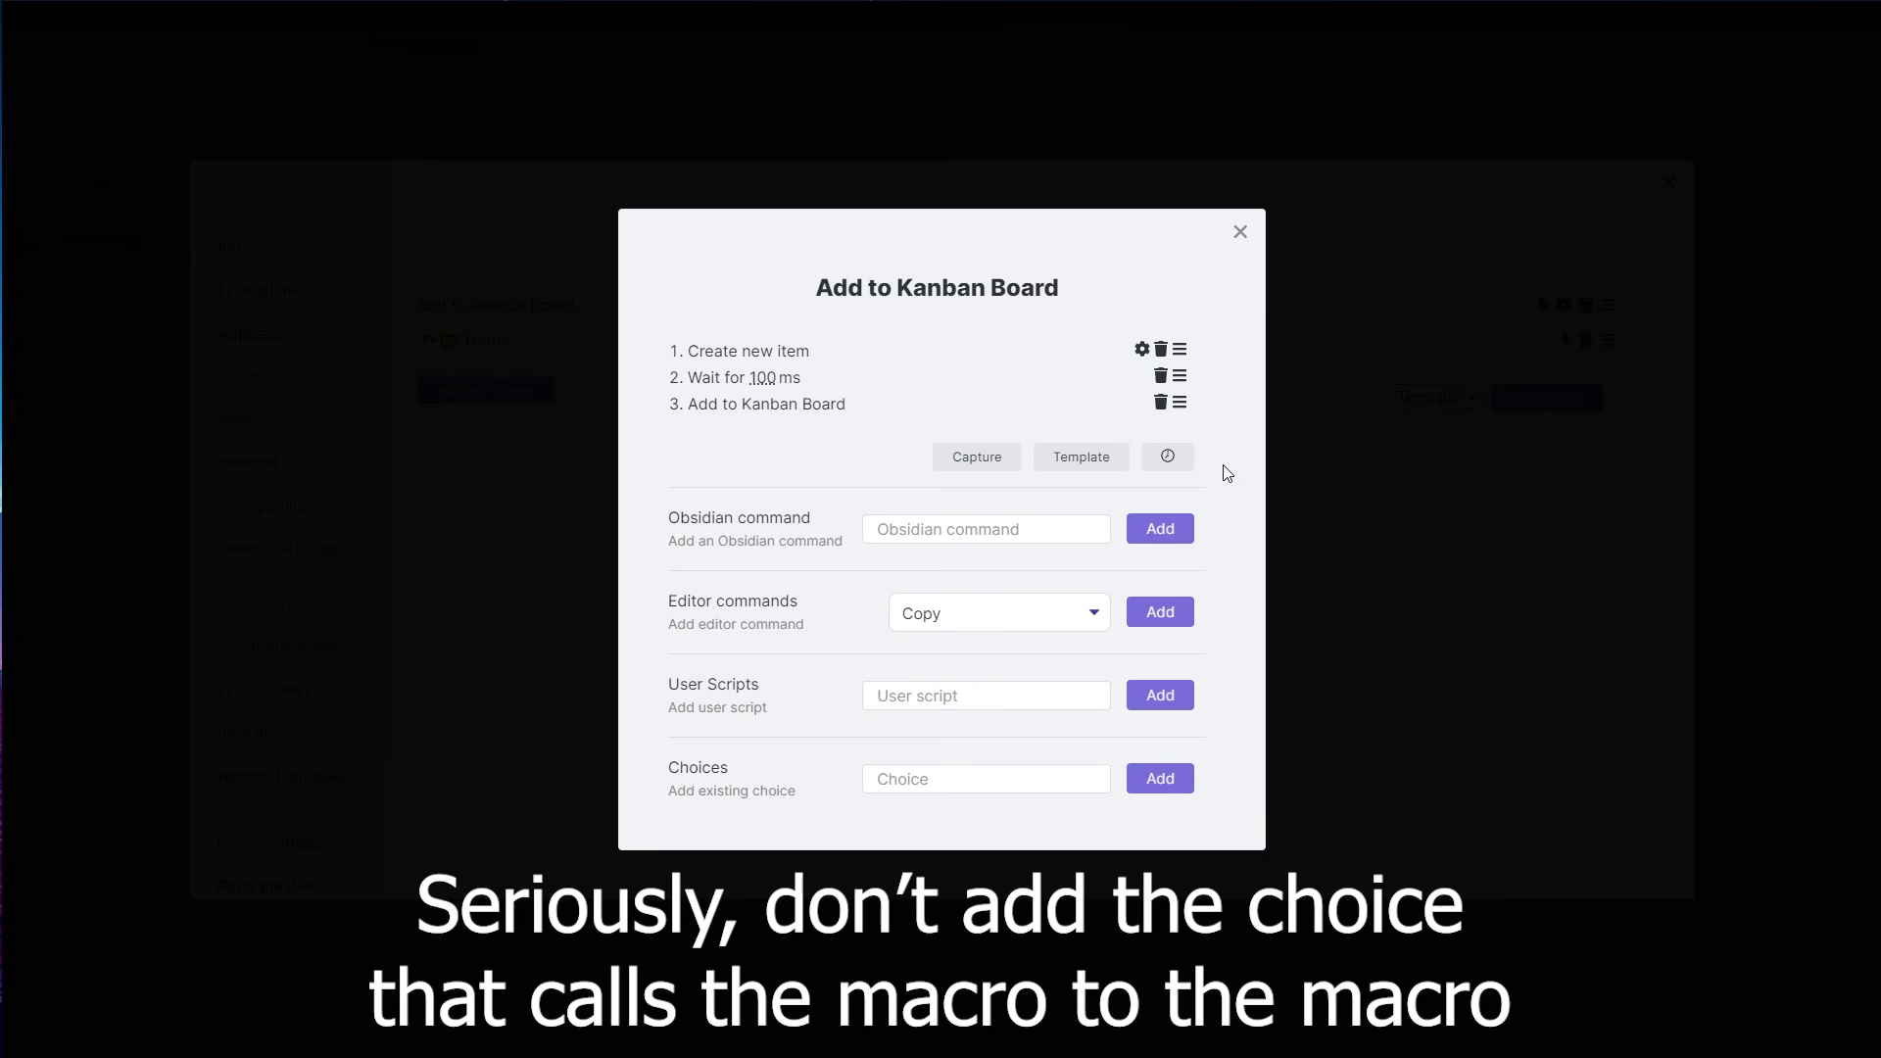
left_click(1160, 413)
left_click(1132, 600)
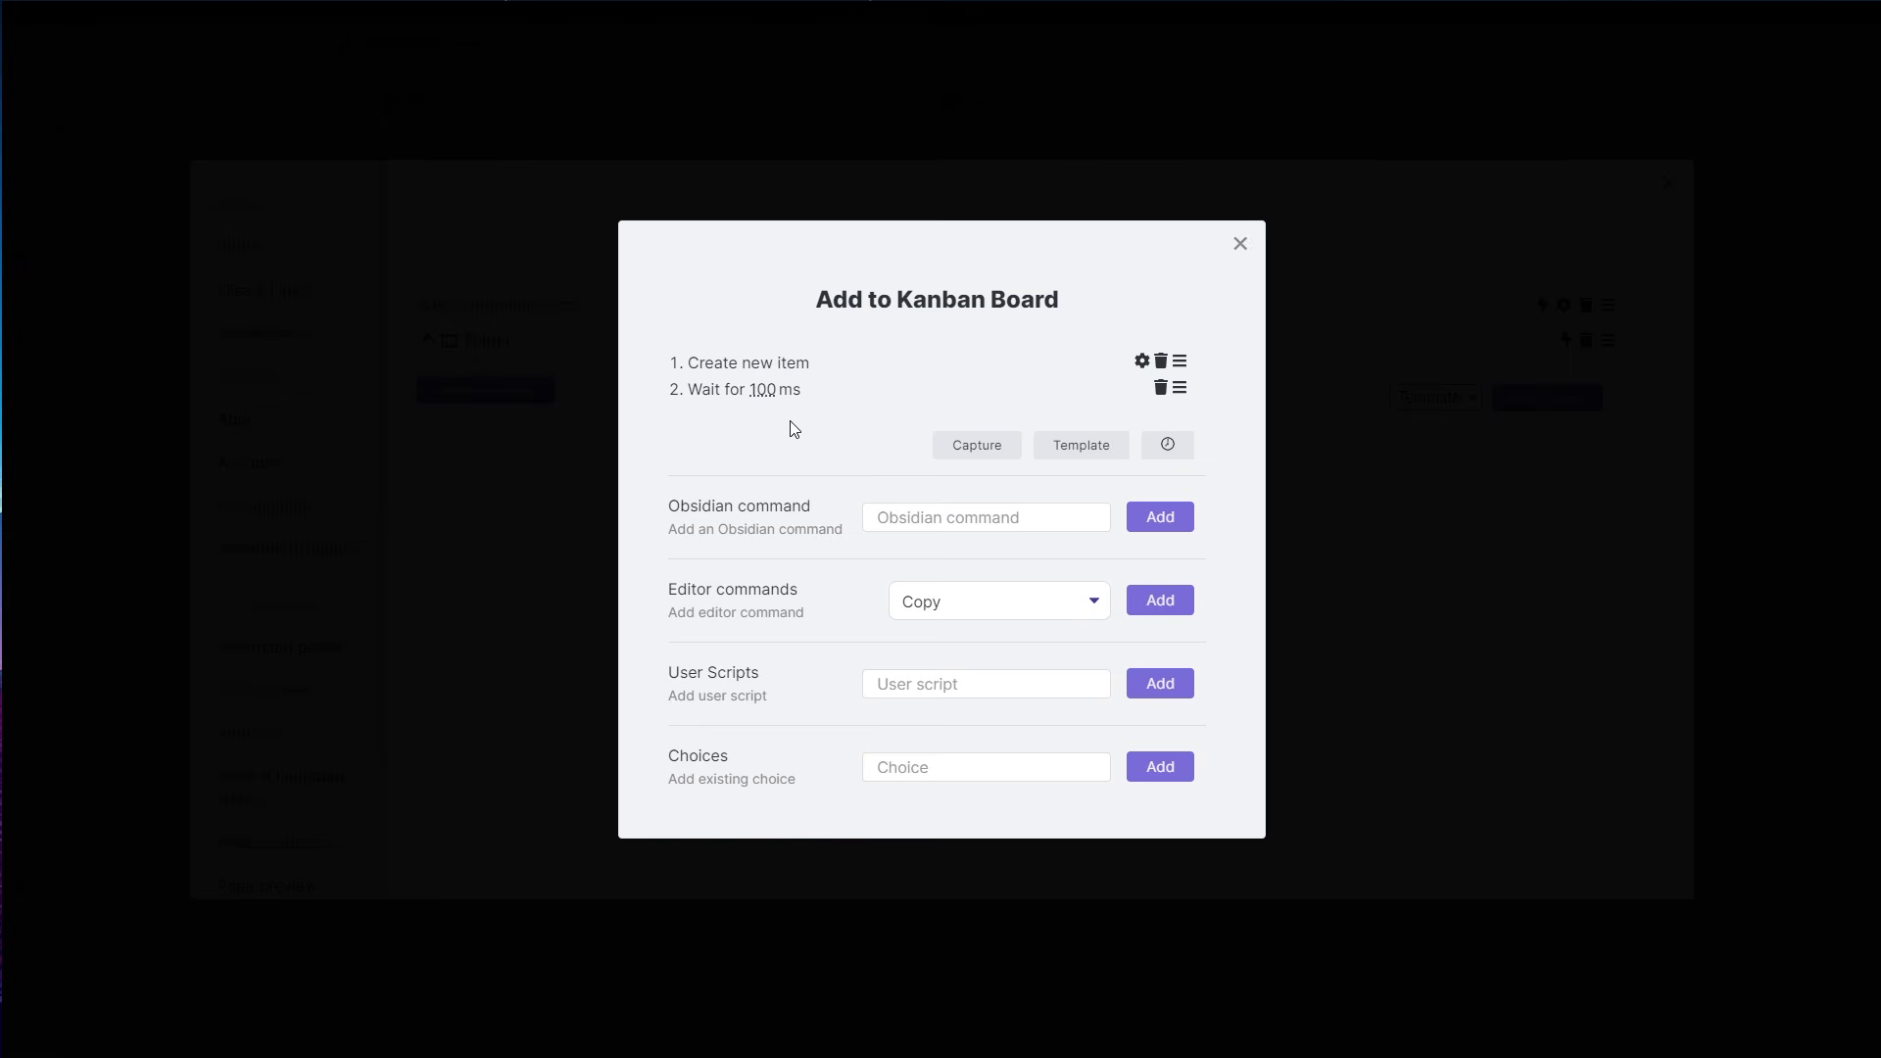
left_click(928, 766)
left_click(966, 845)
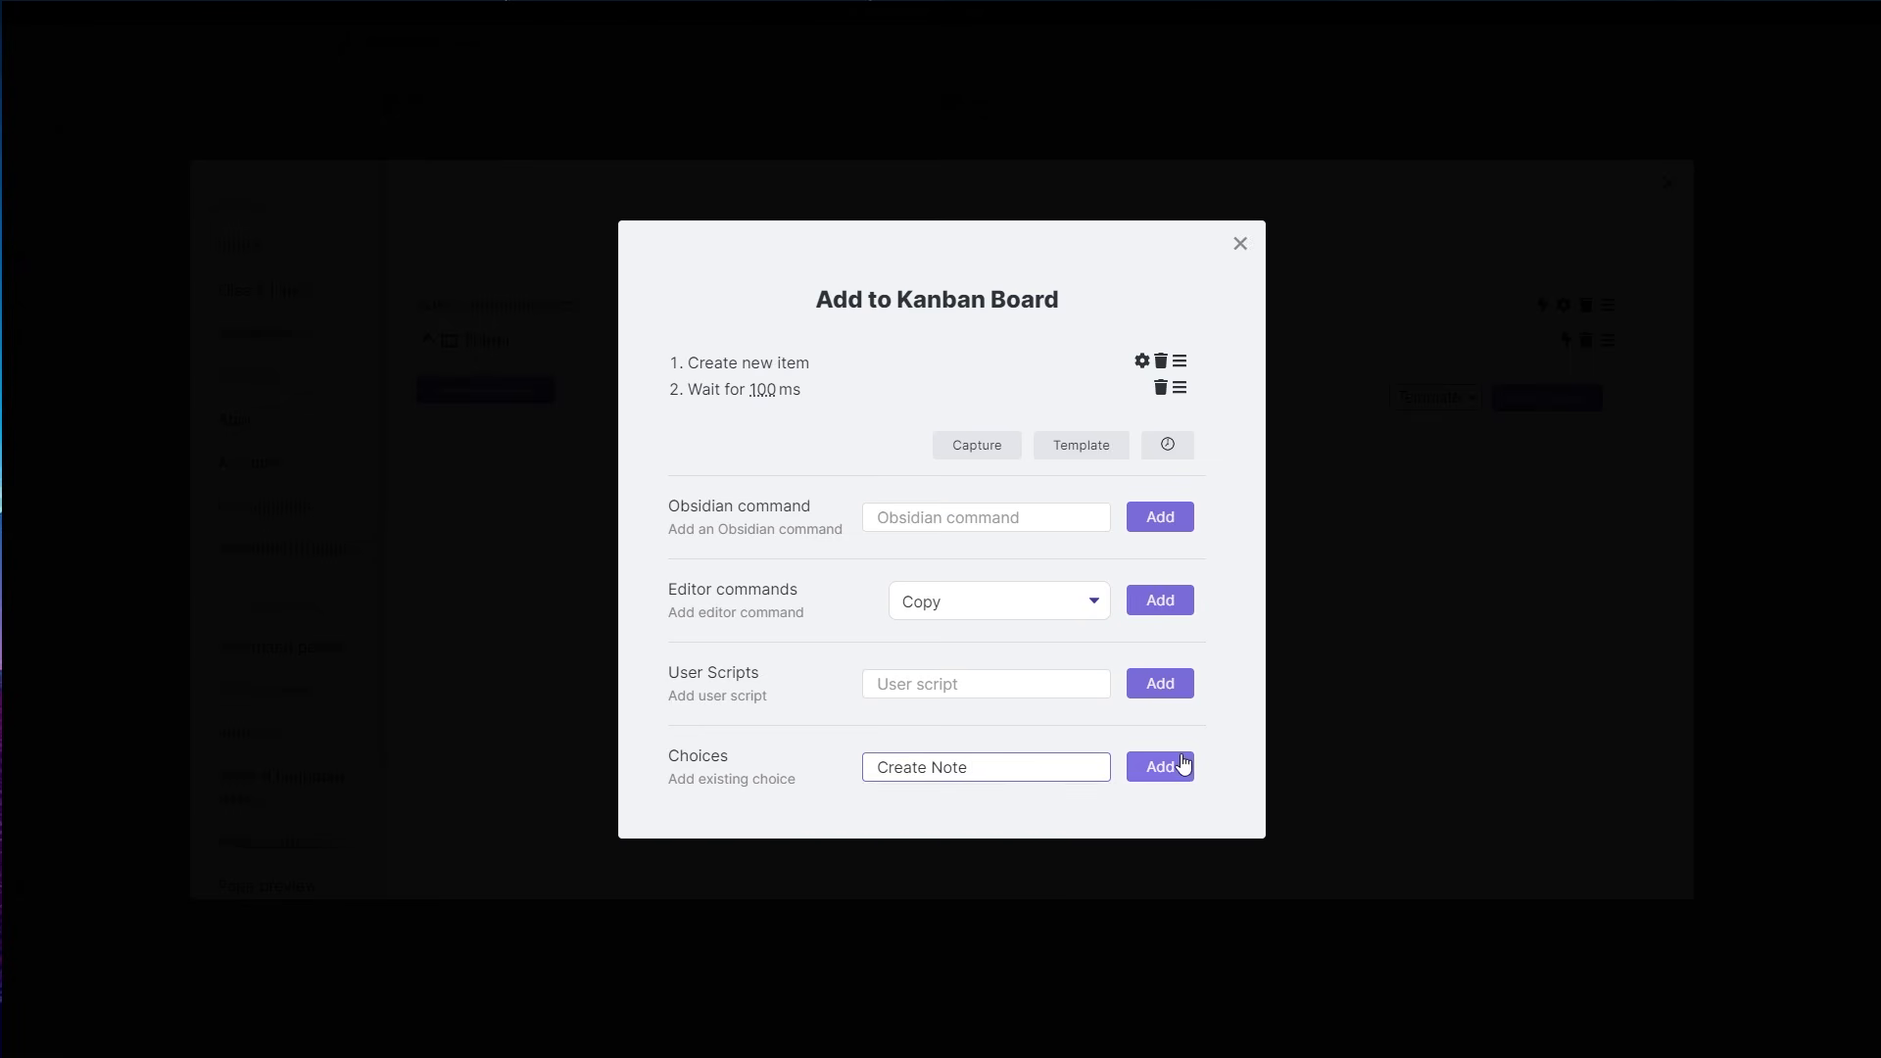
left_click_drag(1038, 770, 724, 837)
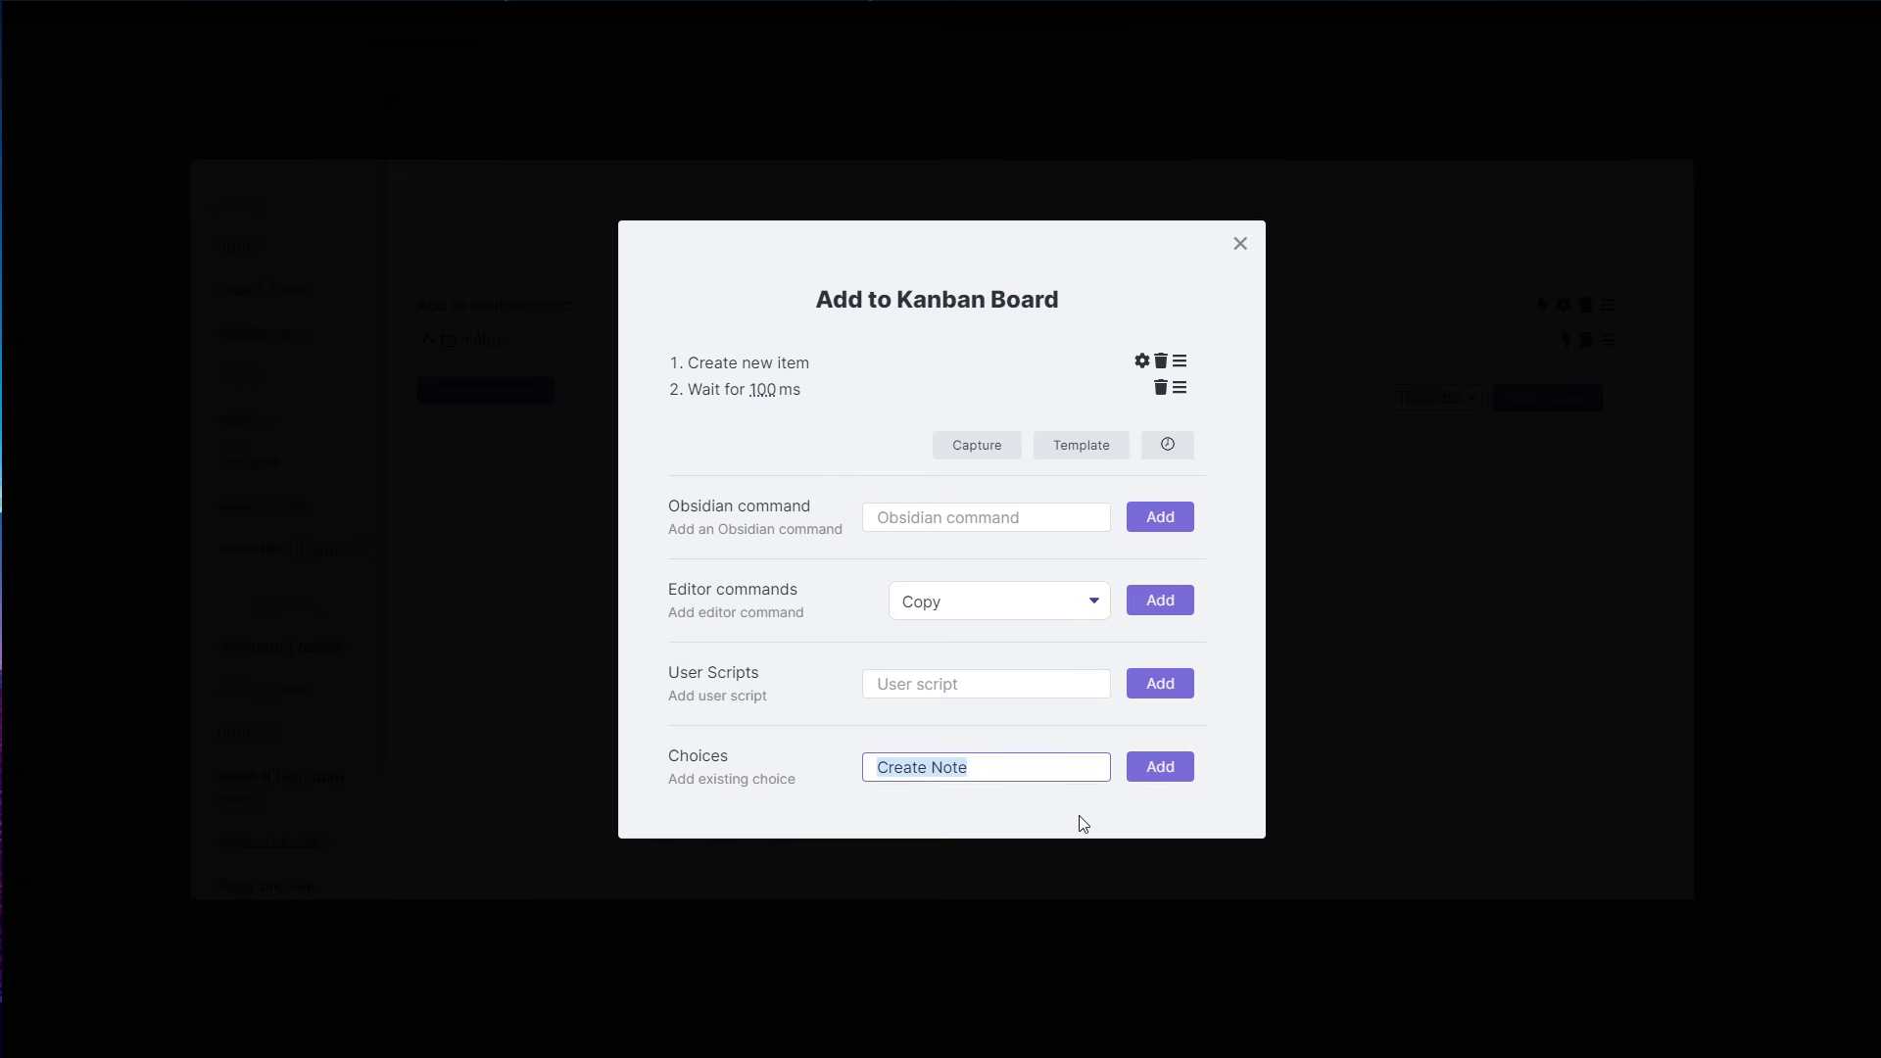
key("BackSpace")
left_click(679, 578)
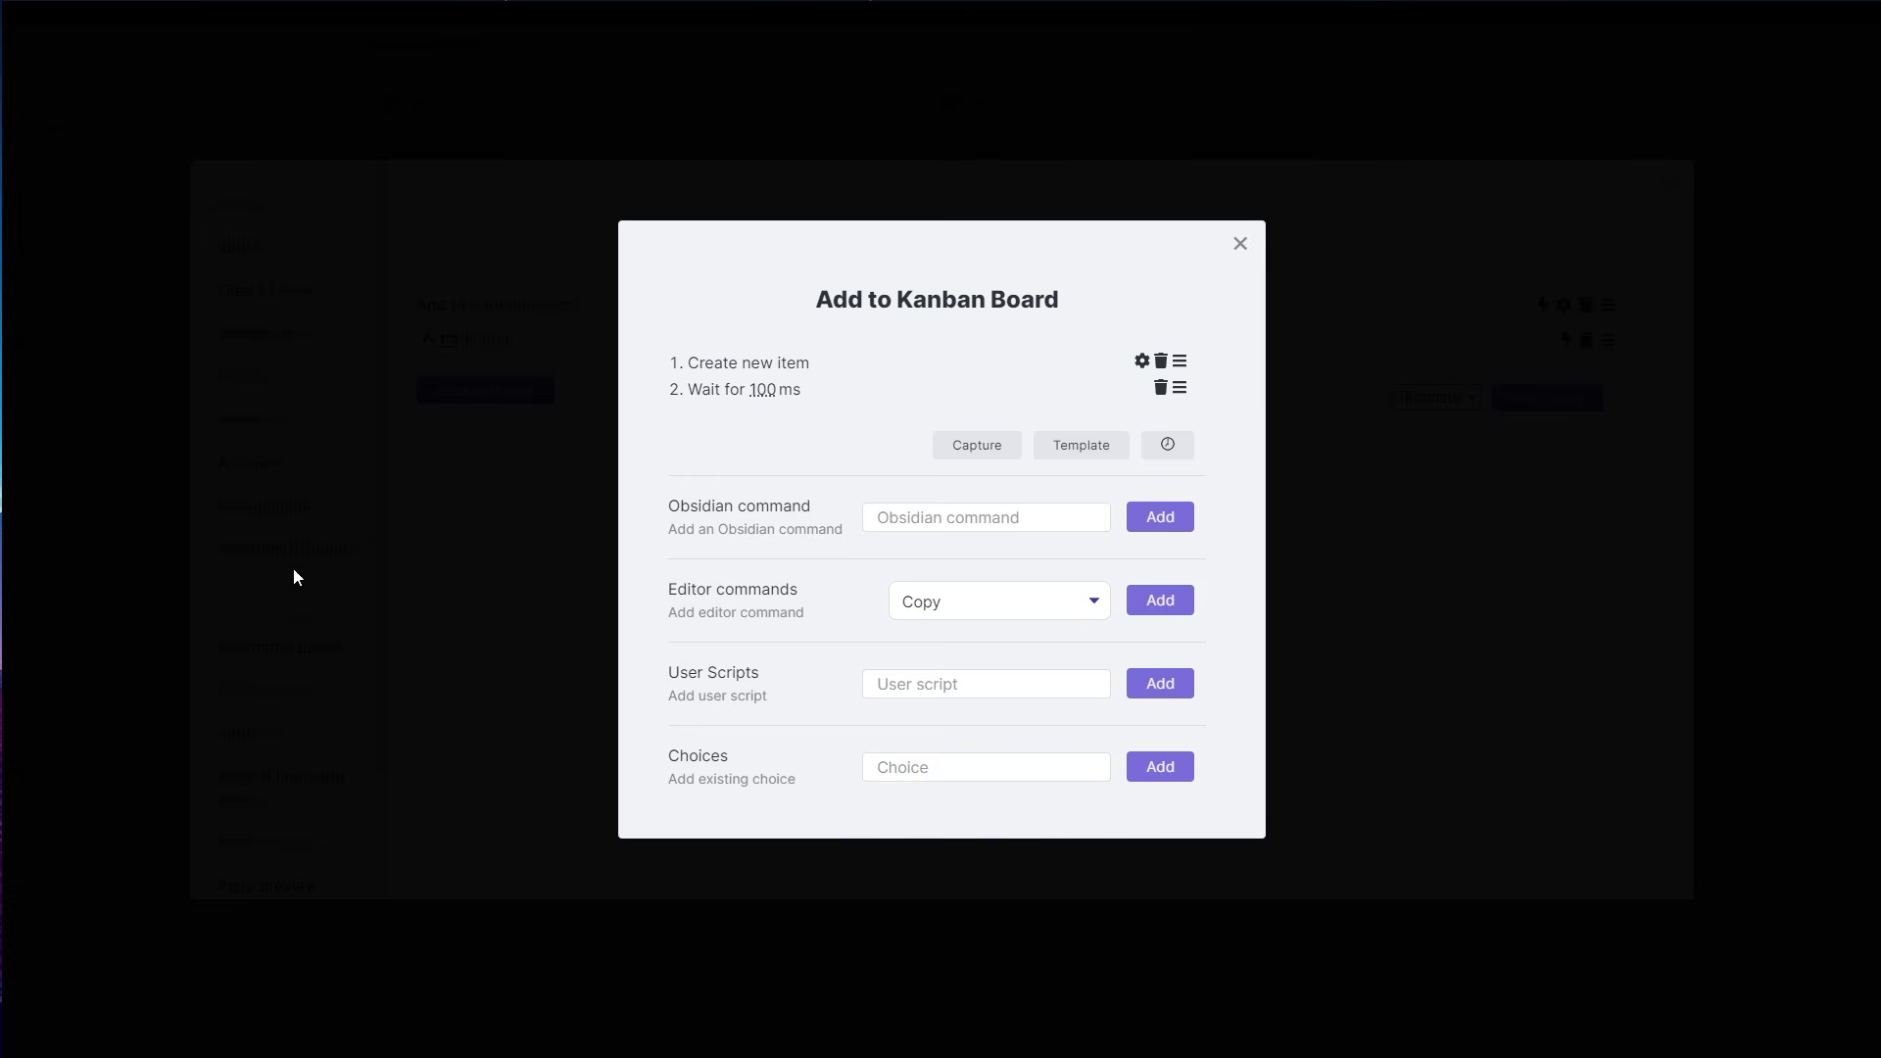
- Add a Capture choice to the Add to Kanban Board macro and rename it "Add item to board"
left_click(984, 451)
left_click(1143, 416)
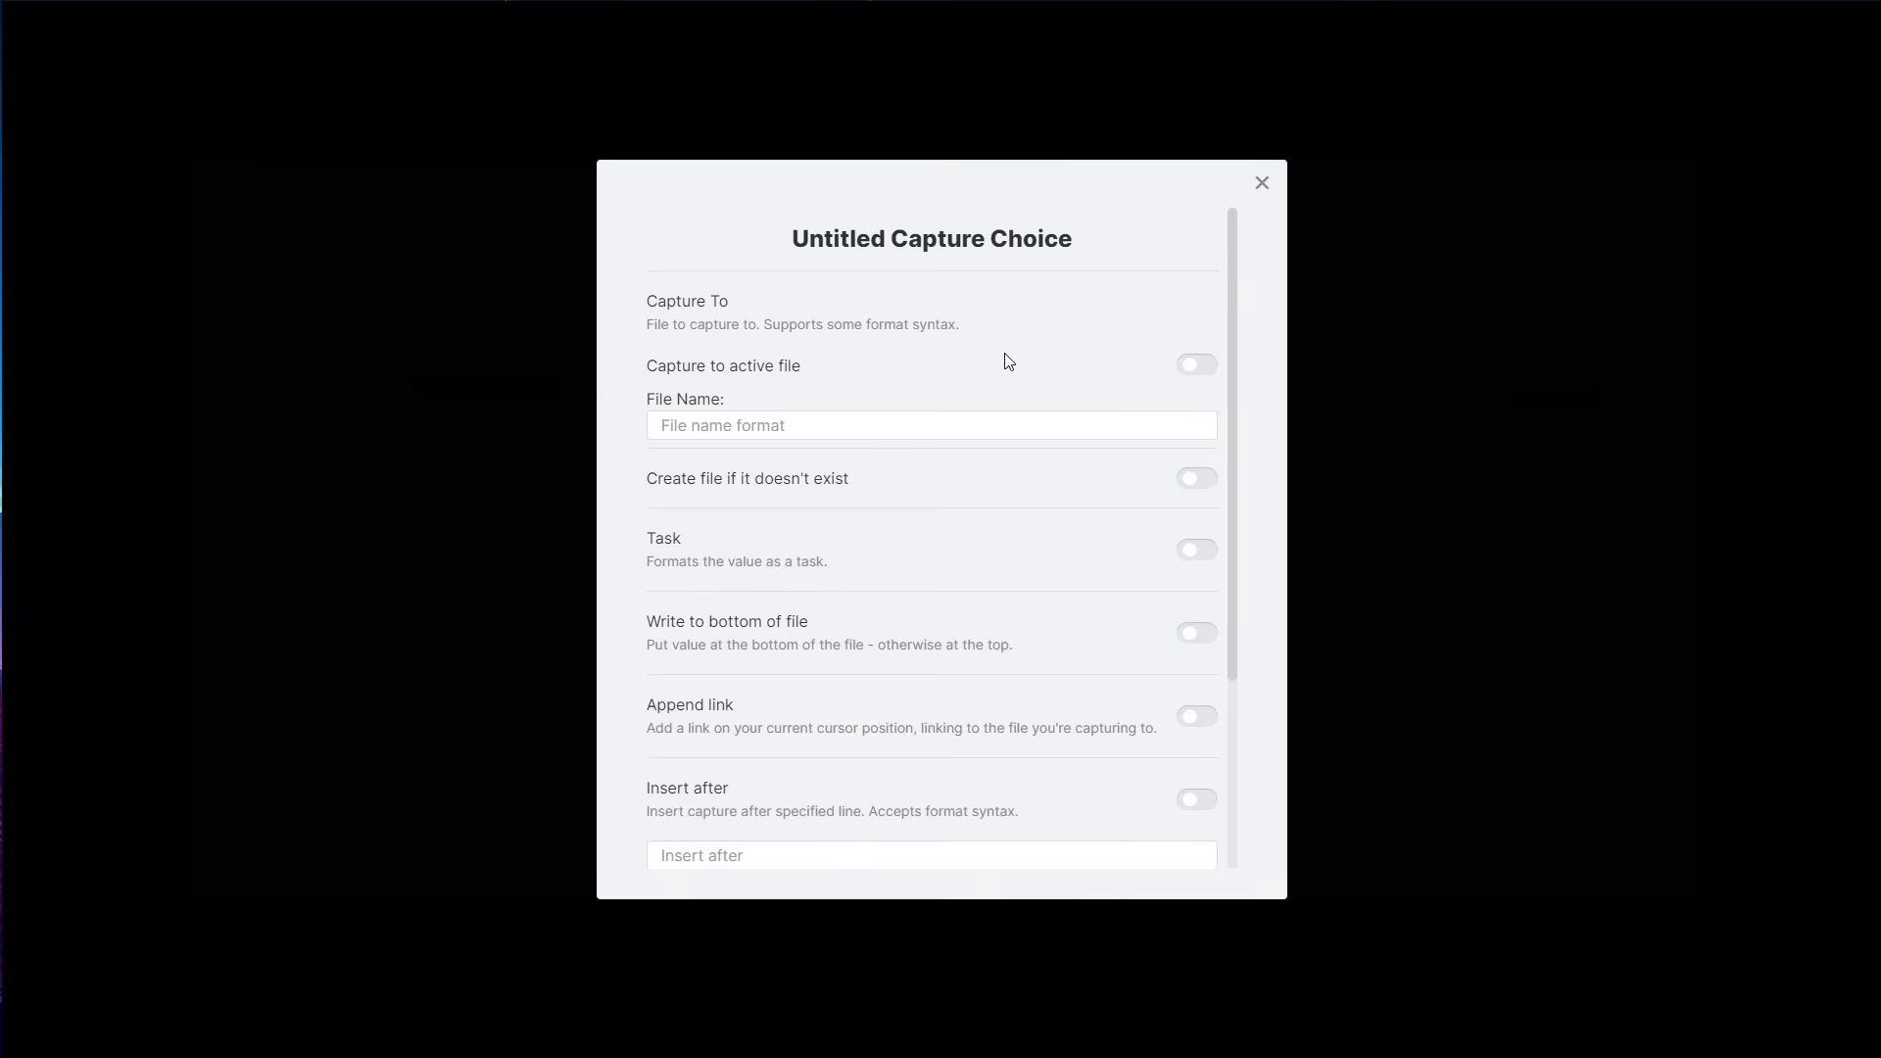
left_click(911, 247)
type("Ad")
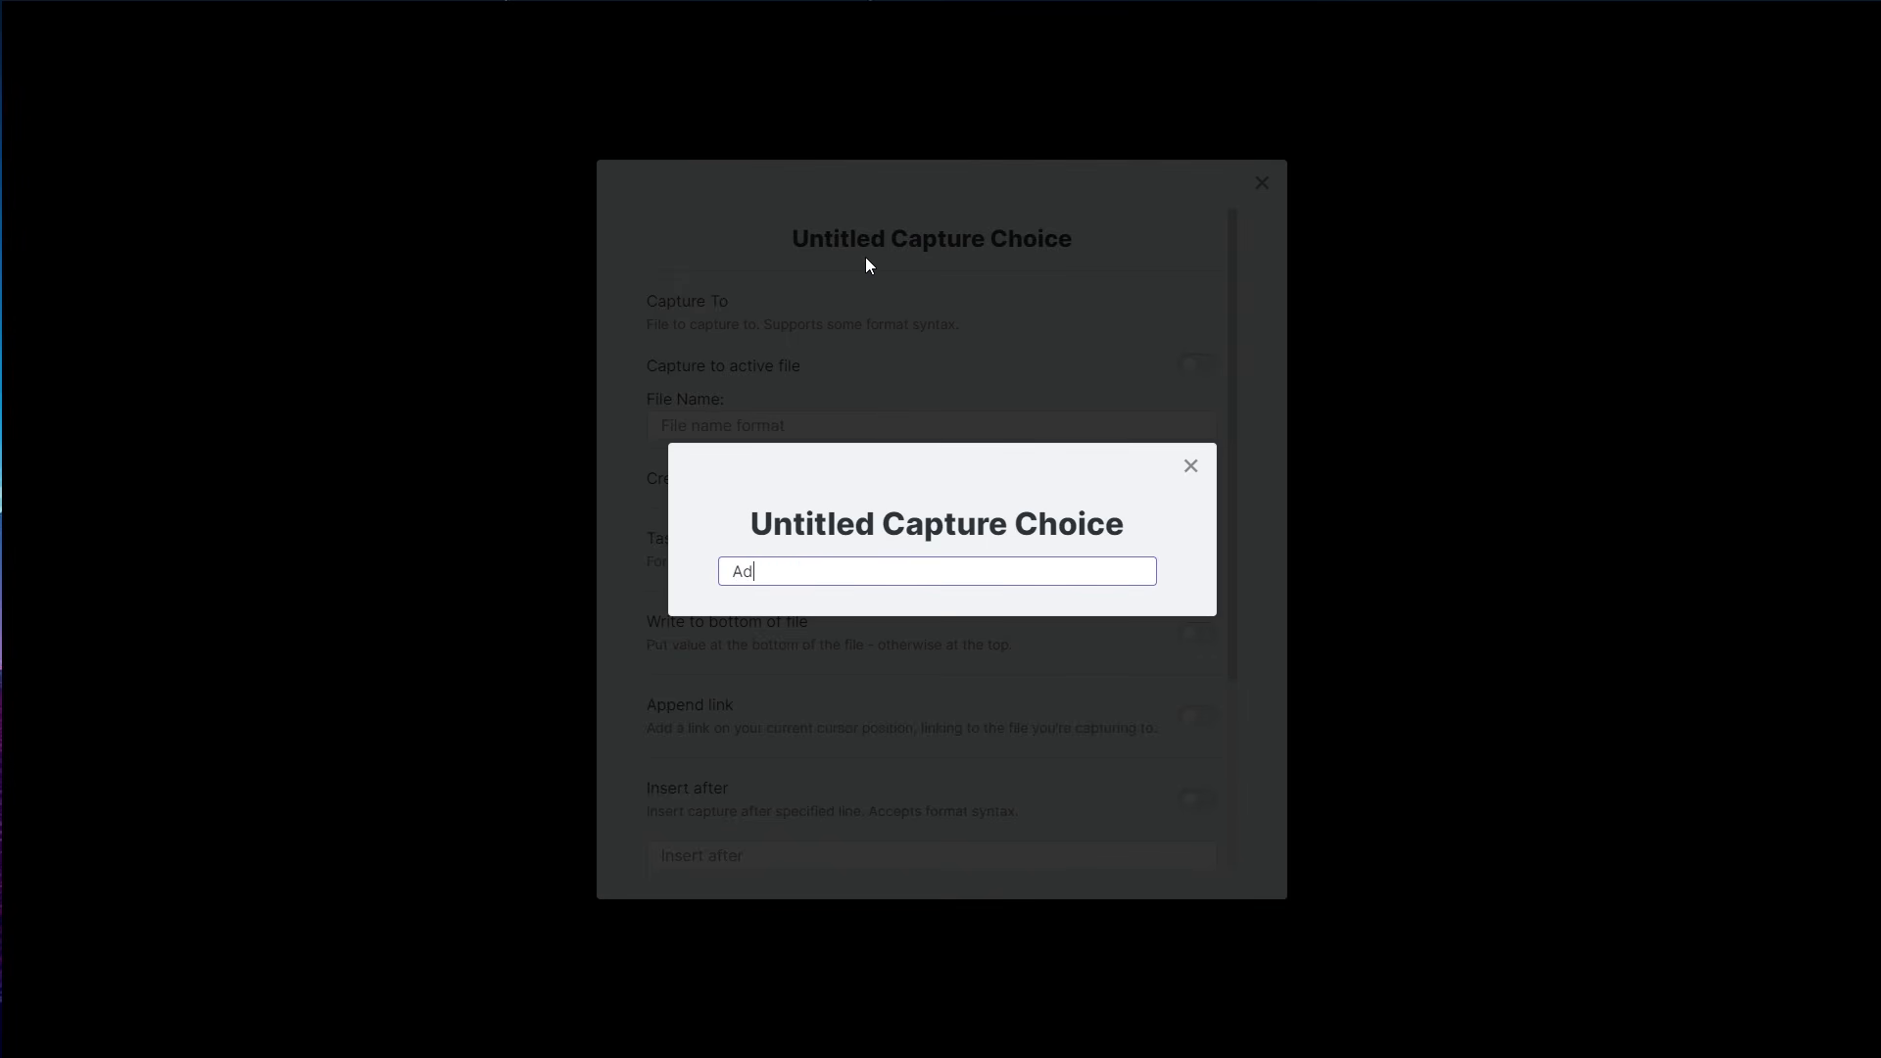
type("d item to board")
key("Return")
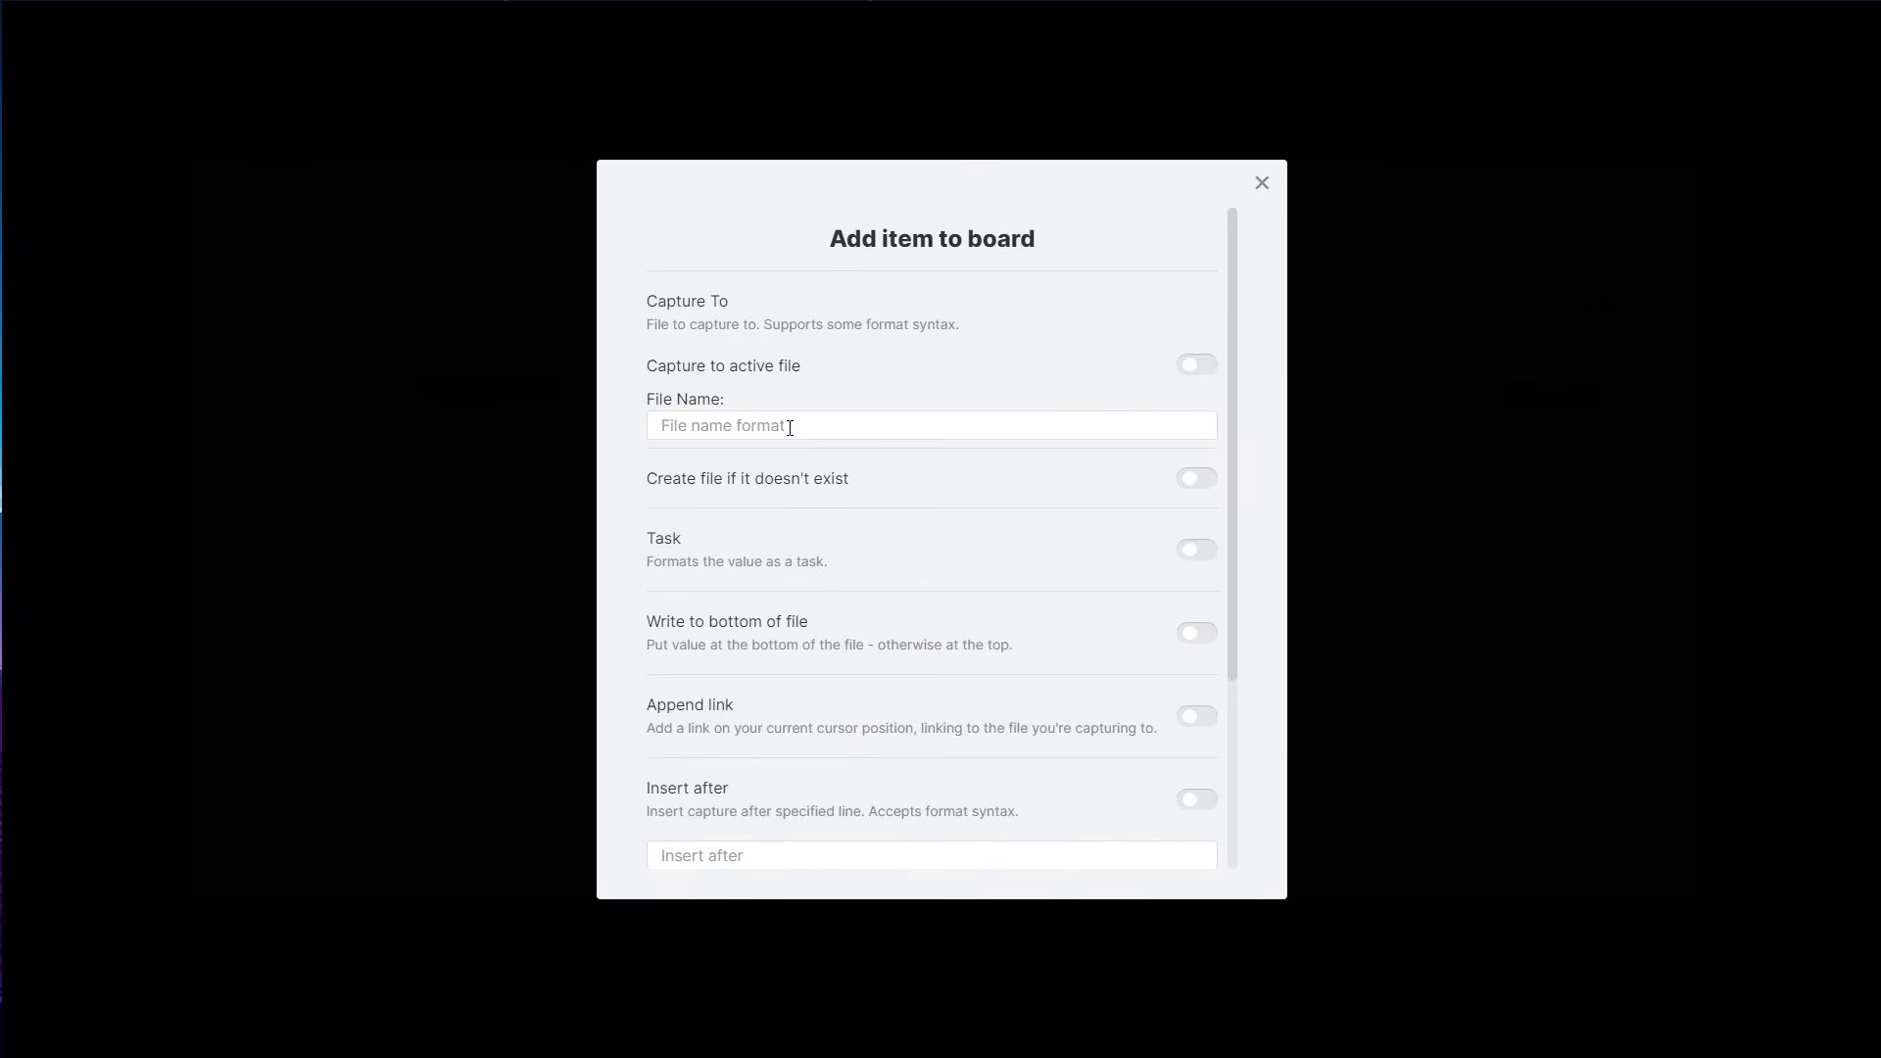
- Set the capture target file to Kanban Board.md and format the captured value as a task
left_click(791, 429)
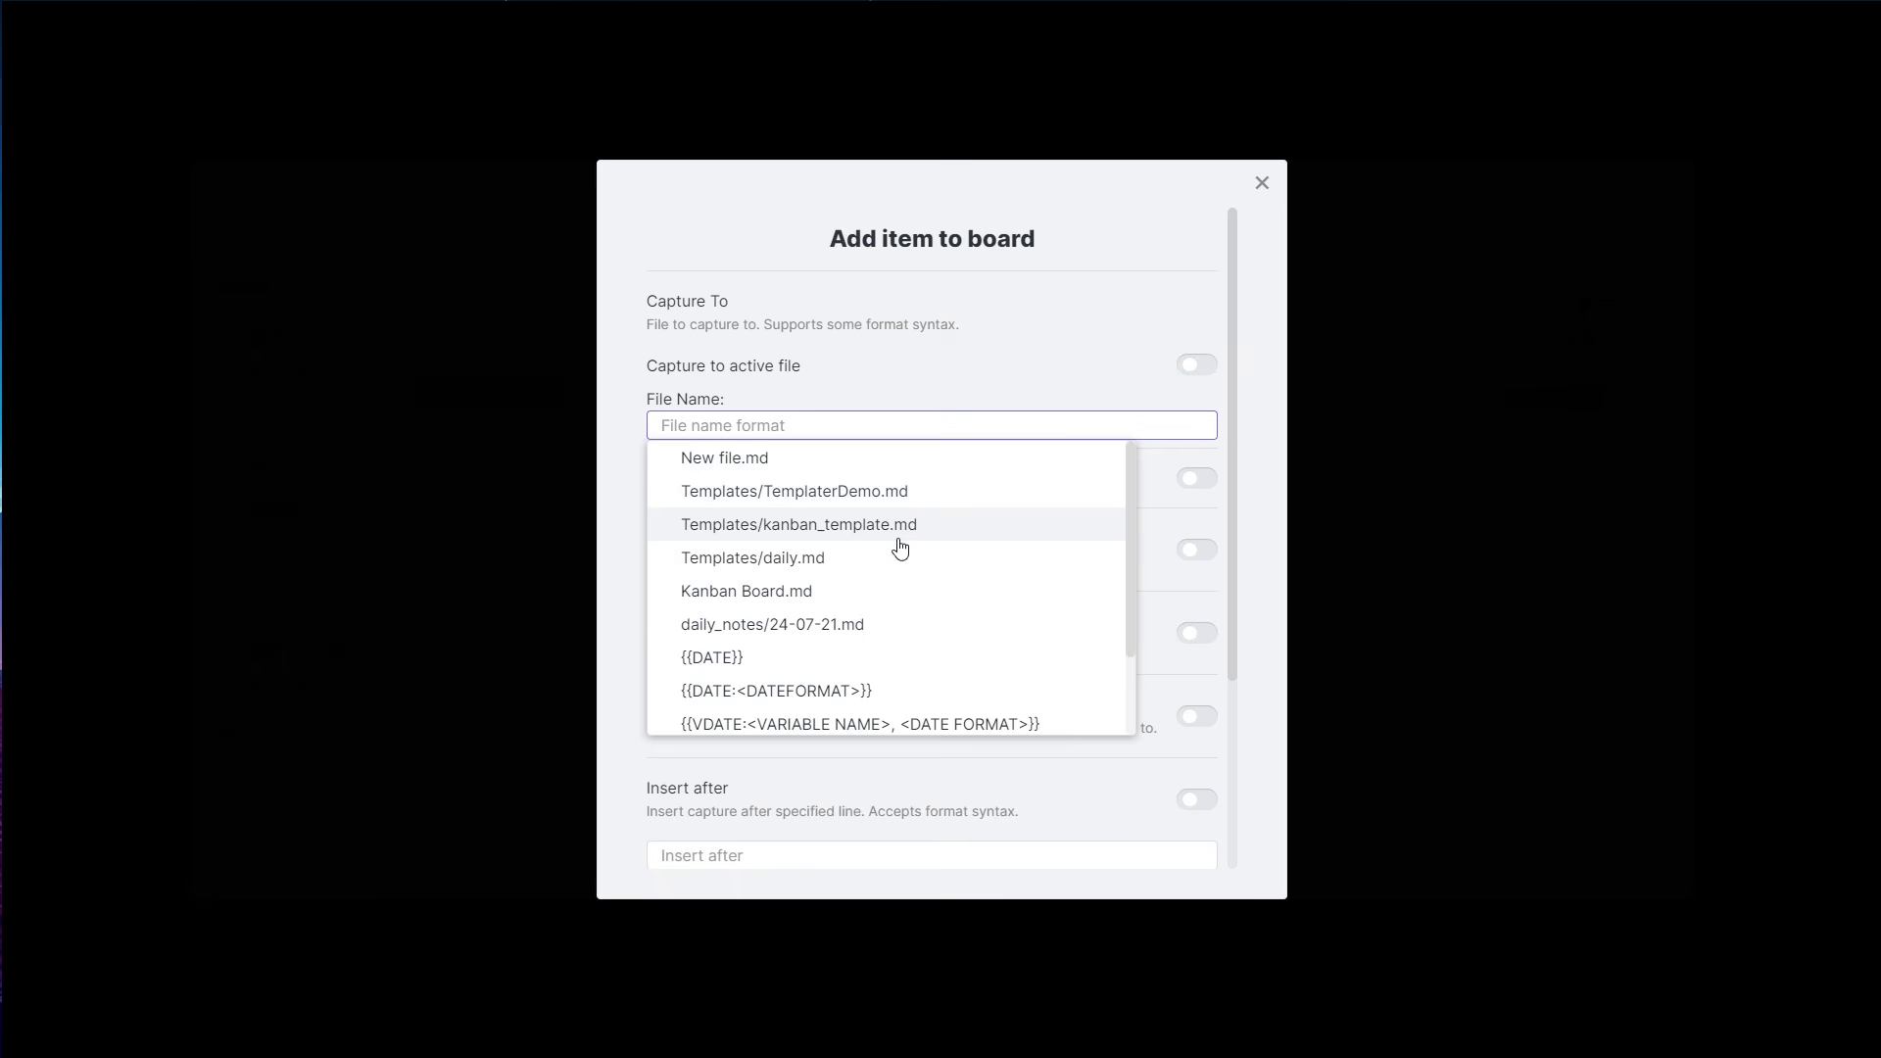
scroll(774, 529, "down", 1)
left_click(770, 498)
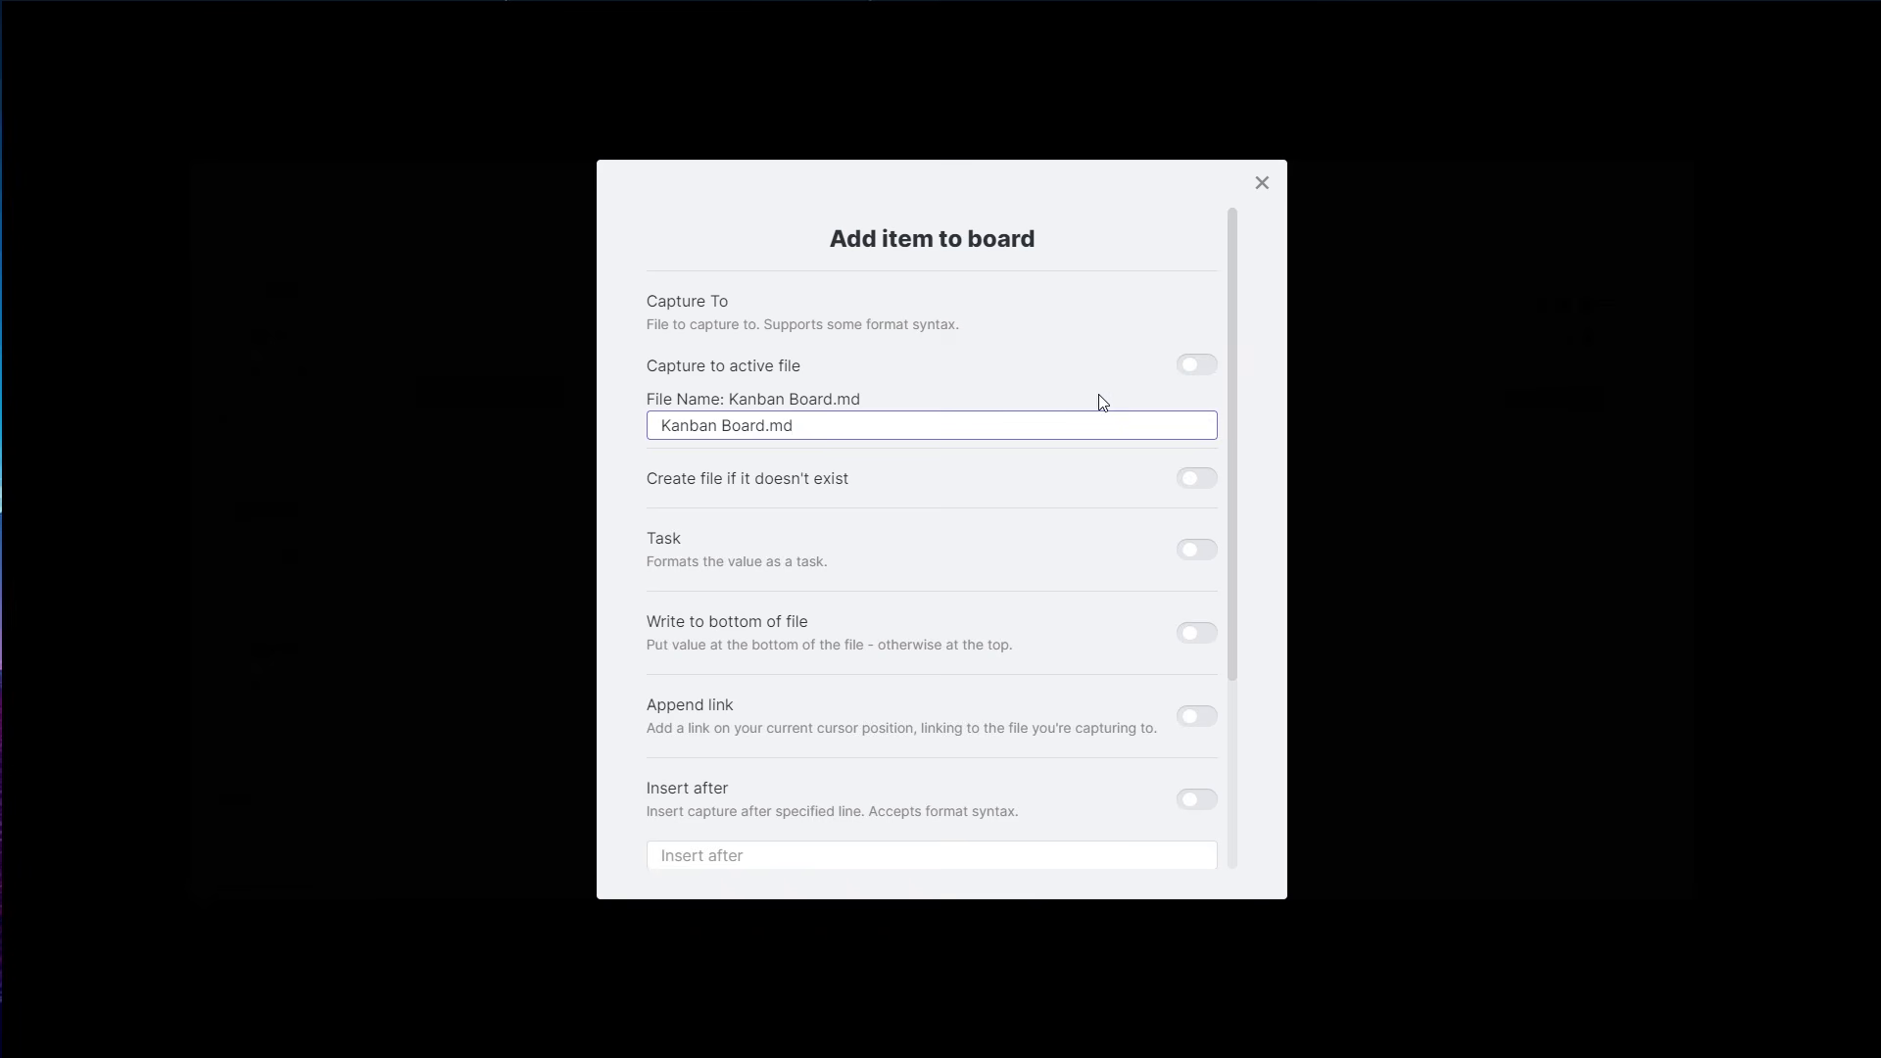
scroll(797, 609, "down", 2)
scroll(777, 496, "up", 2)
scroll(833, 493, "down", 1)
left_click(1200, 455)
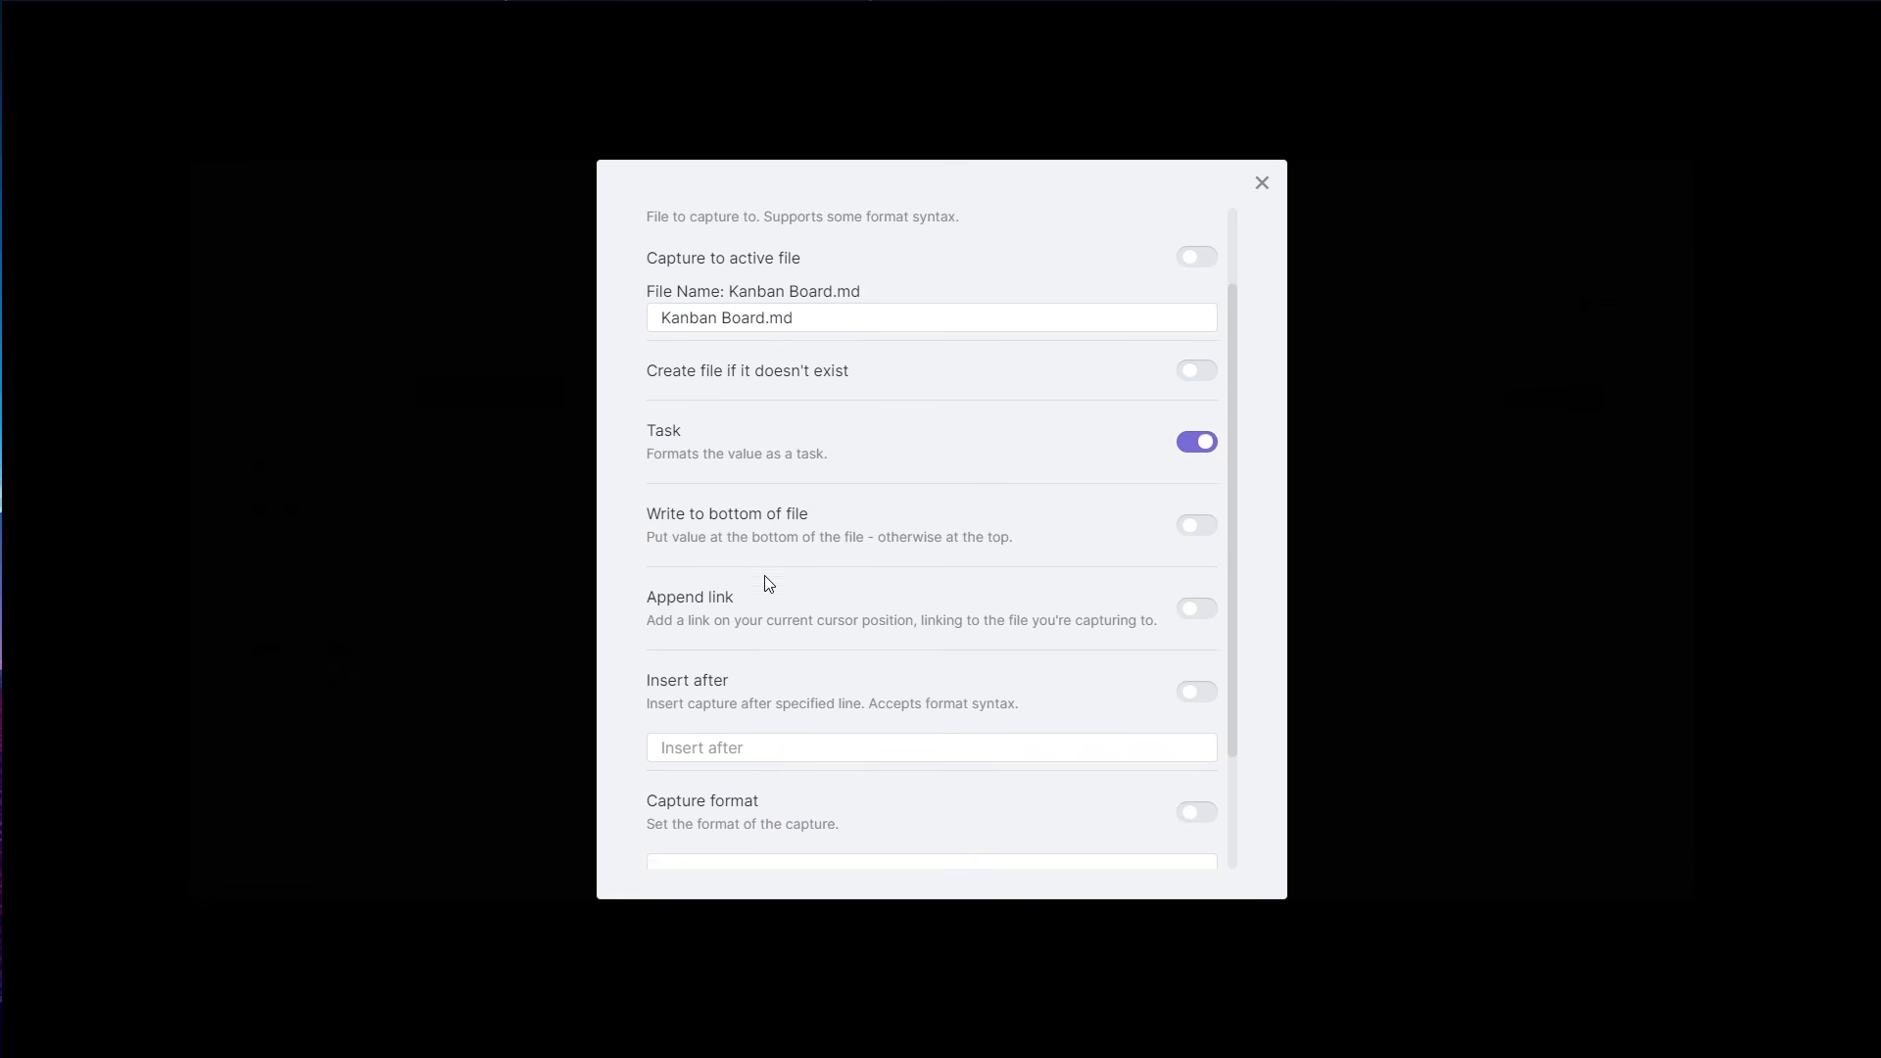
- Enable Insert after for the capture and enter "## {{VALUE:Lane 1, Lane2, Lane3, Lane4}}" as its target line
scroll(764, 575, "down", 1)
scroll(949, 472, "down", 1)
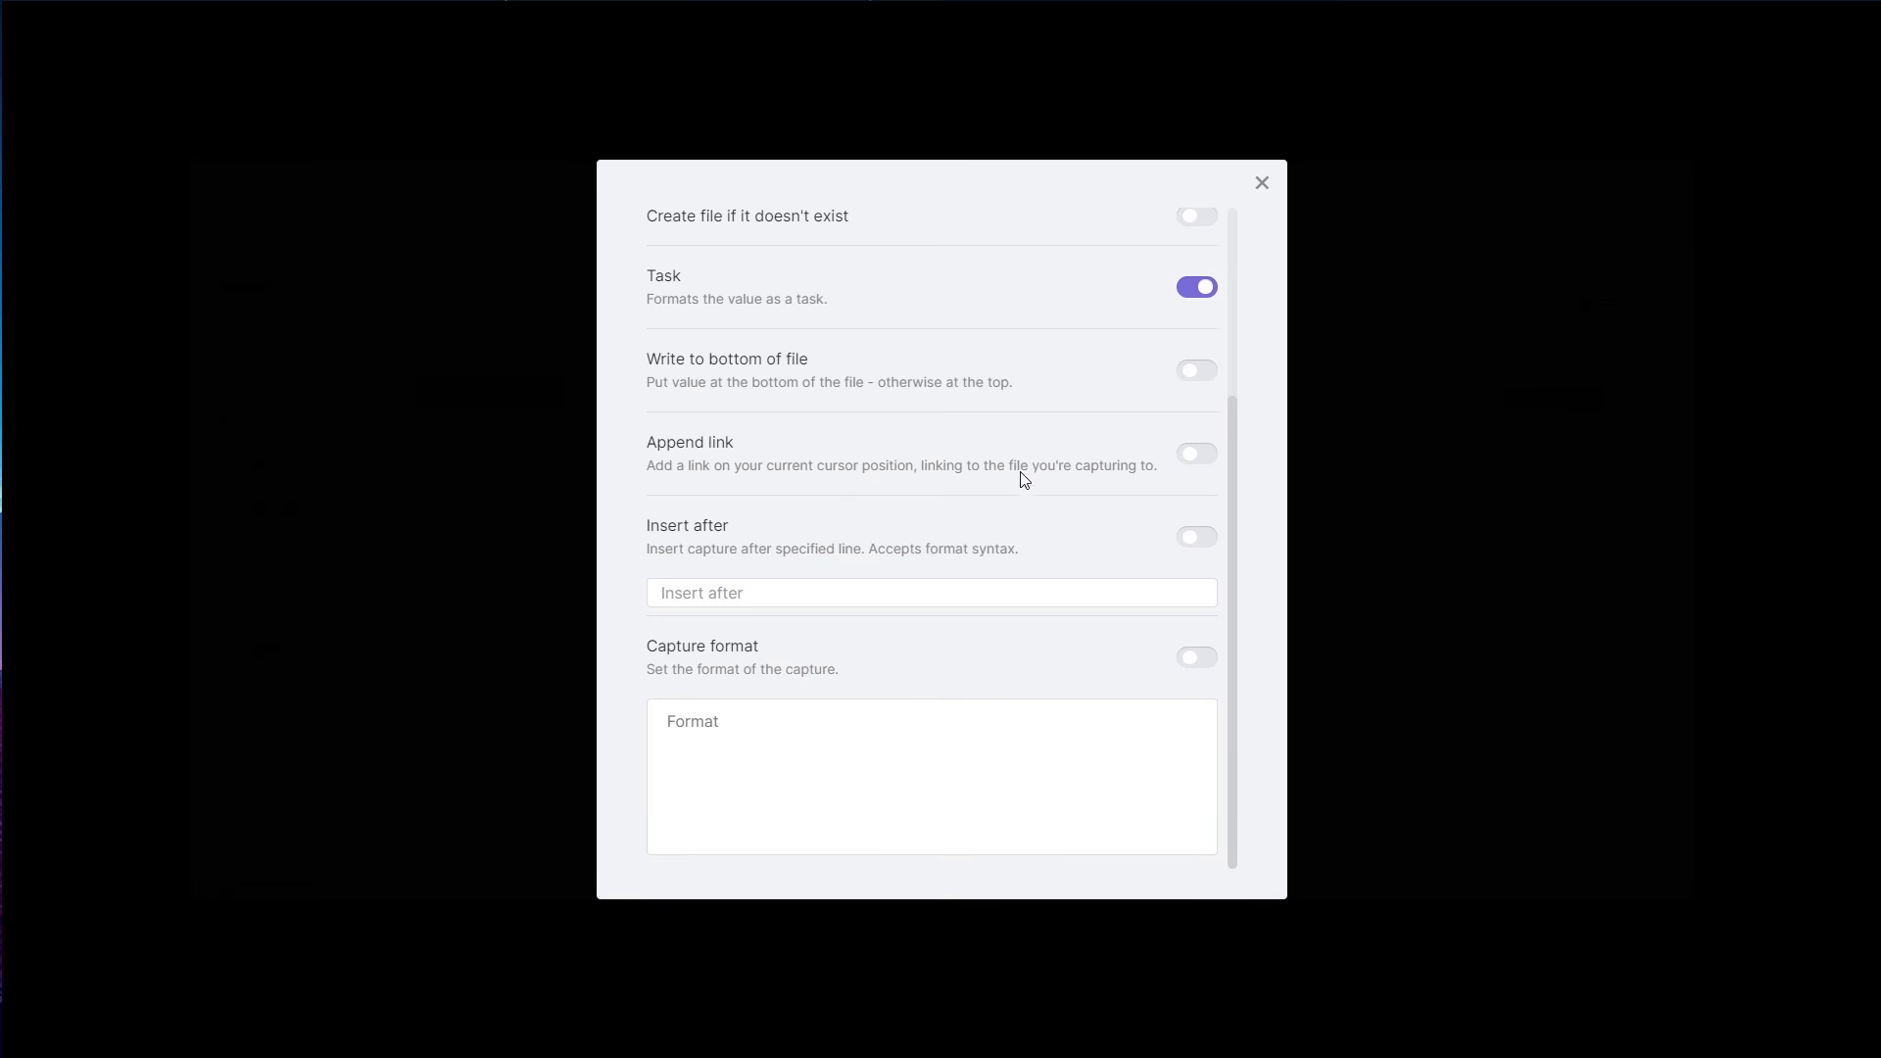
left_click(1192, 538)
left_click(842, 600)
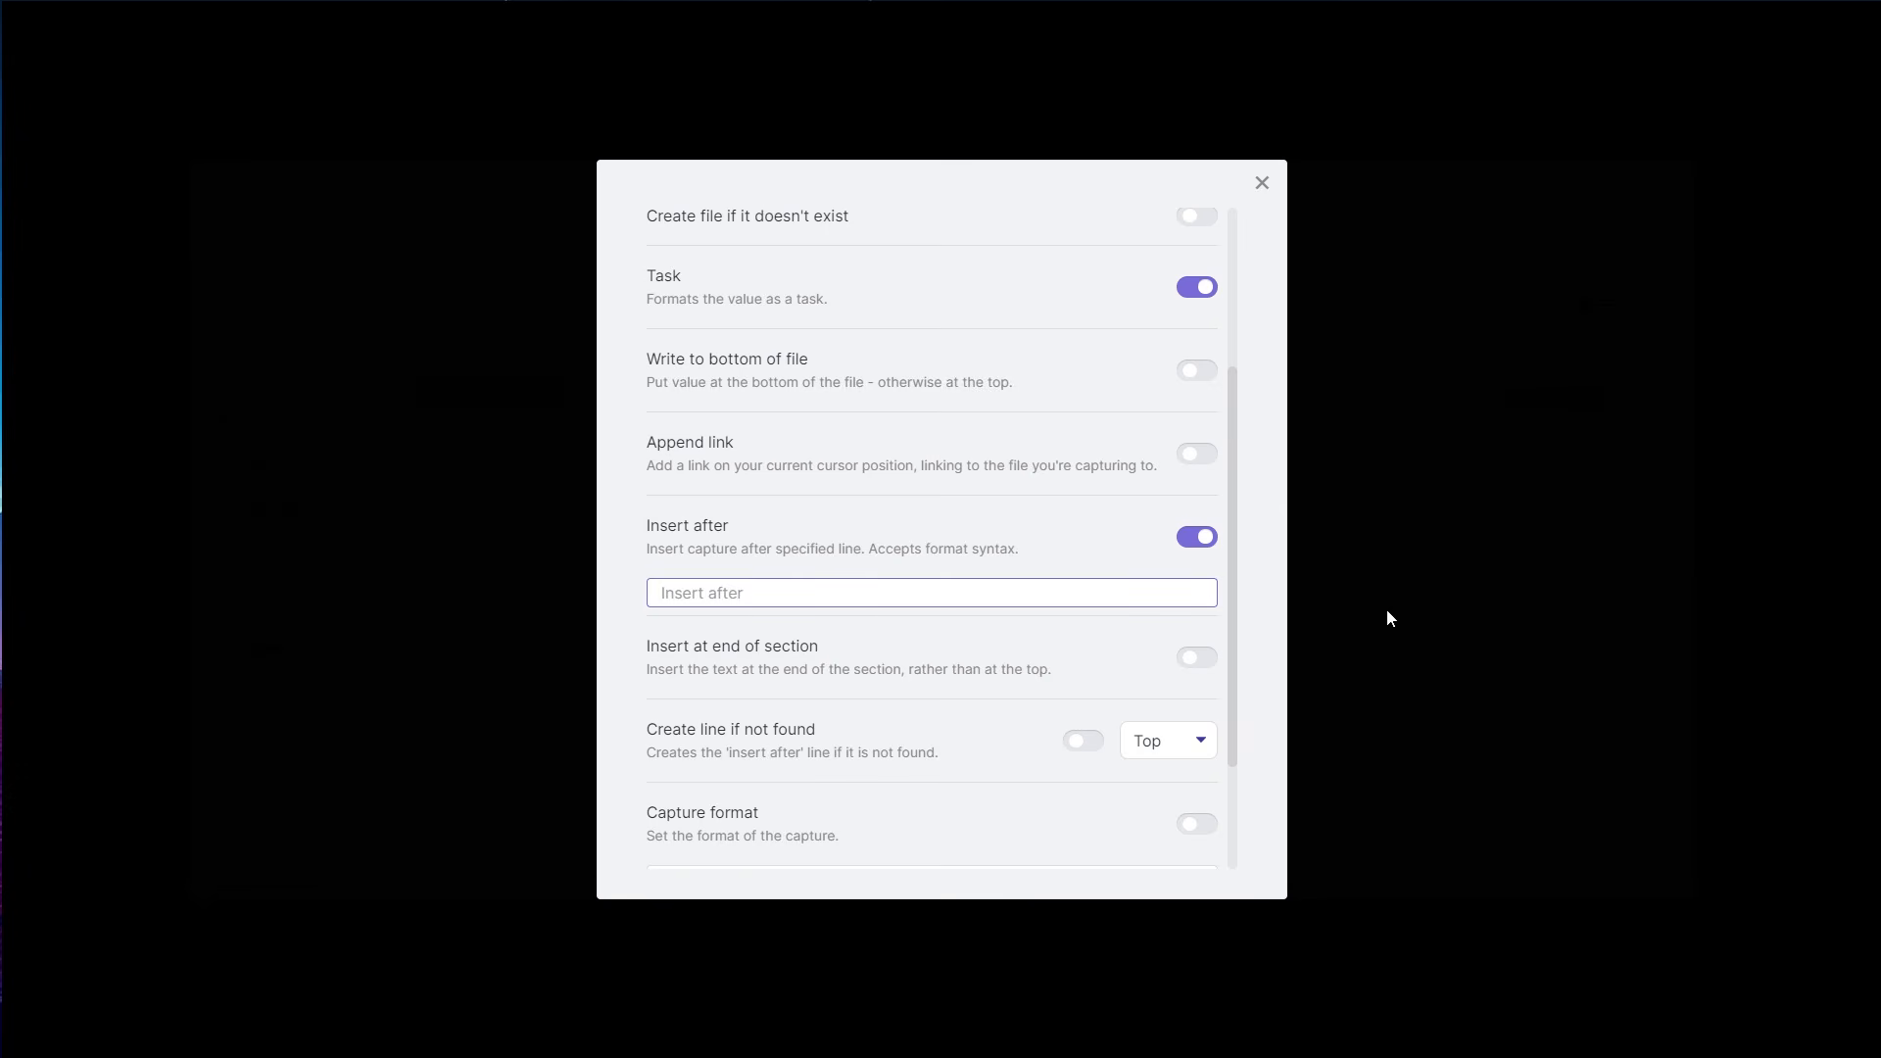
type("{{")
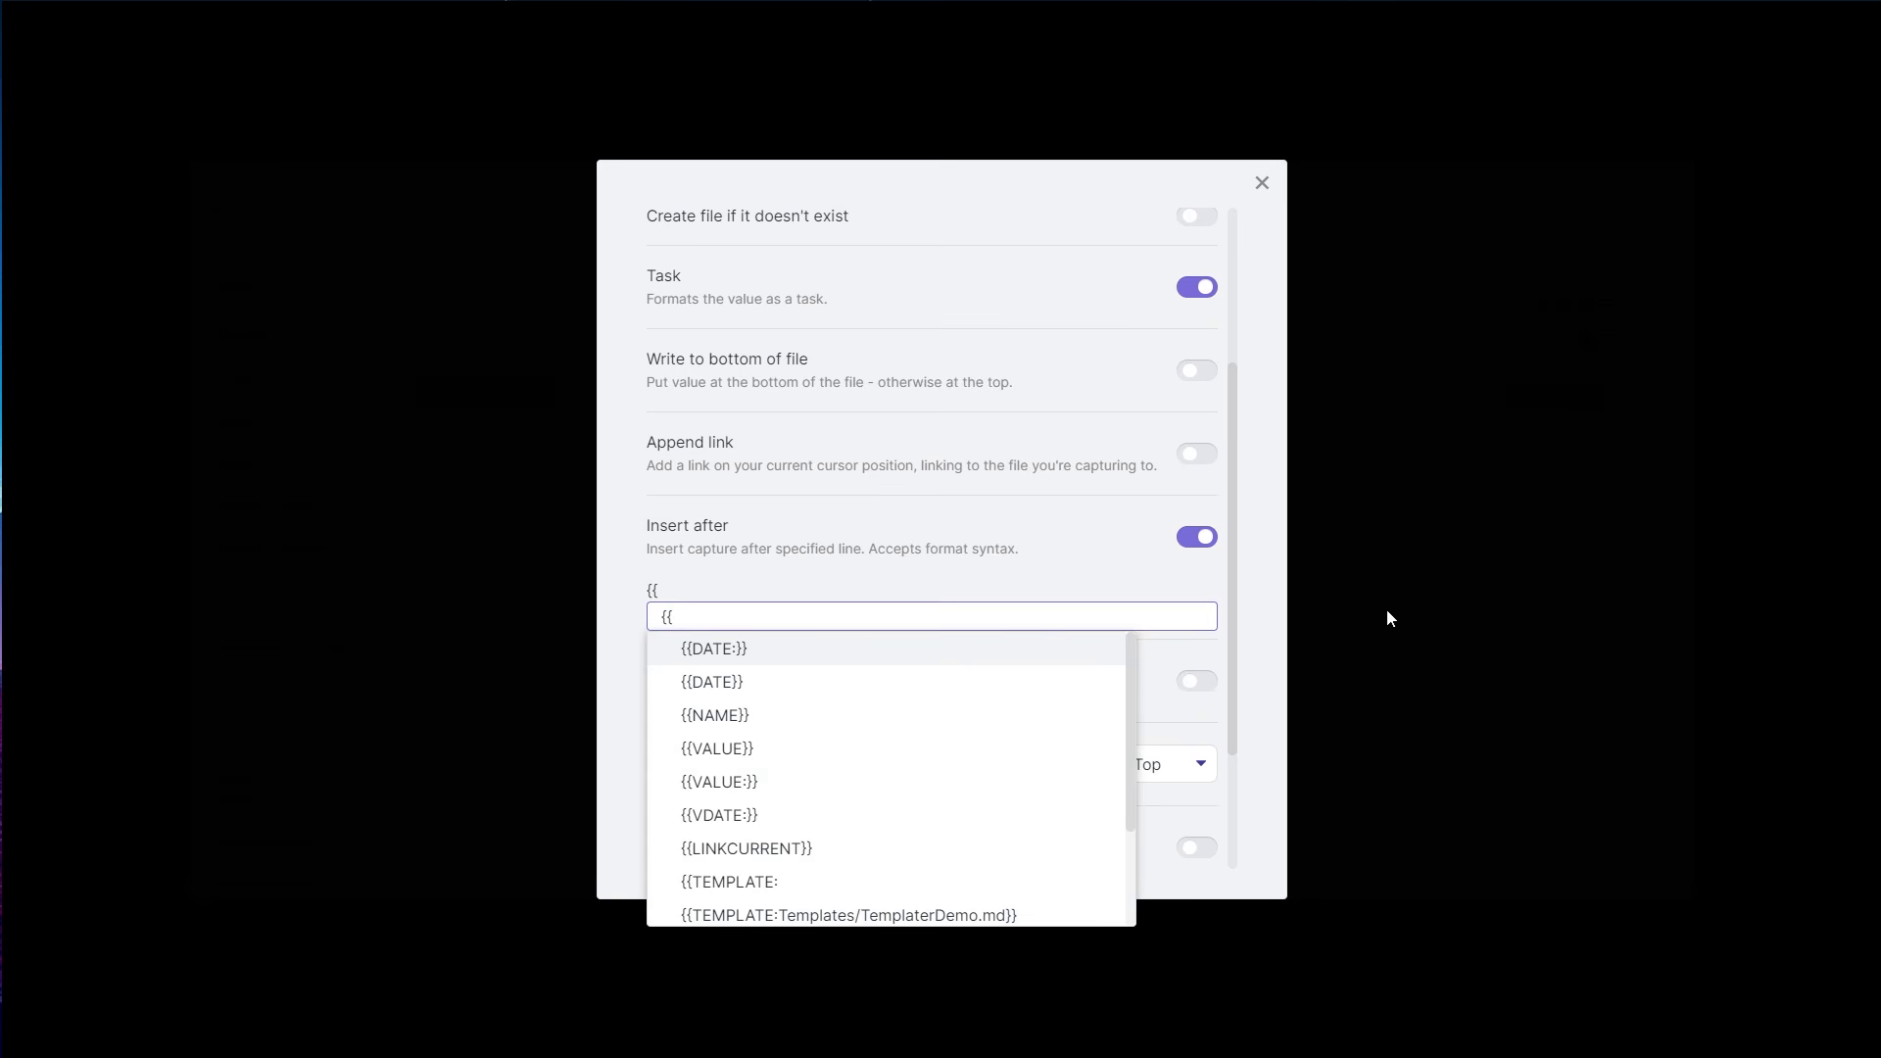
key("BackSpace")
key("BackSpace")
type("##")
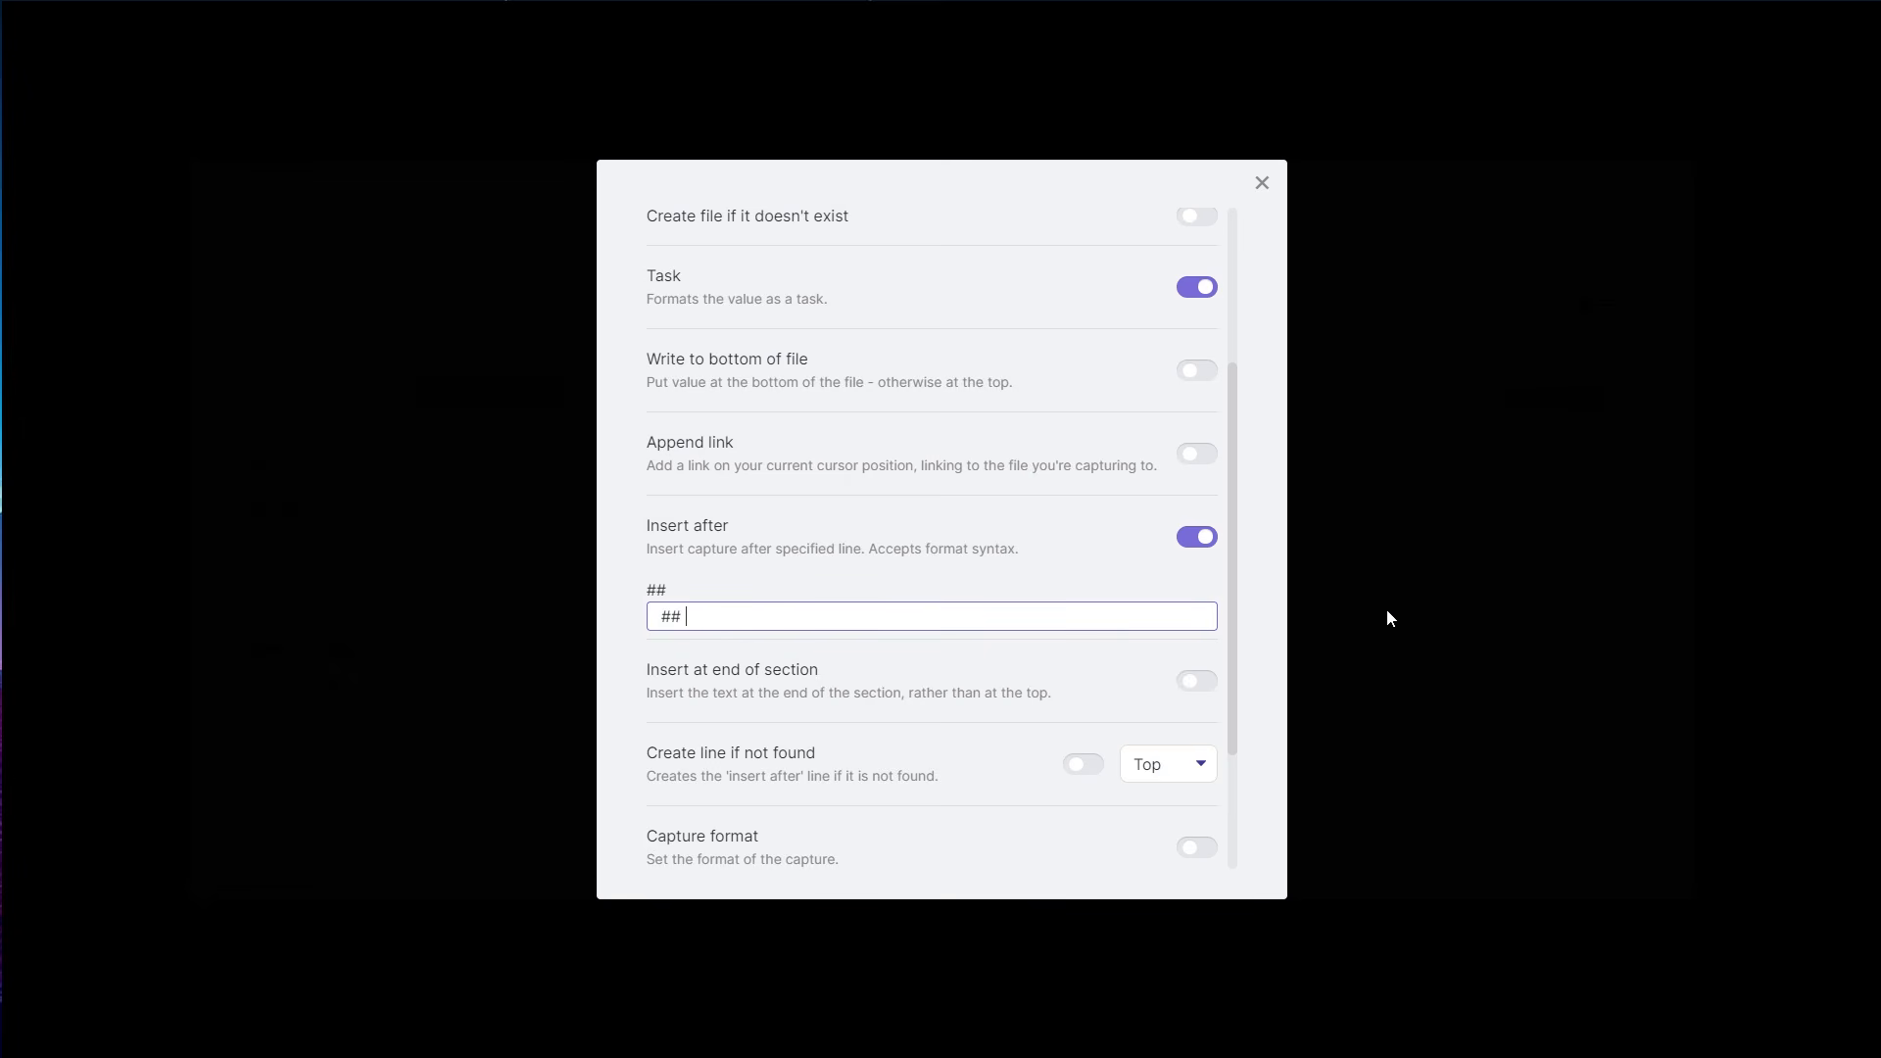
type(" {{VALUE:")
type("Lane 1, Lane2")
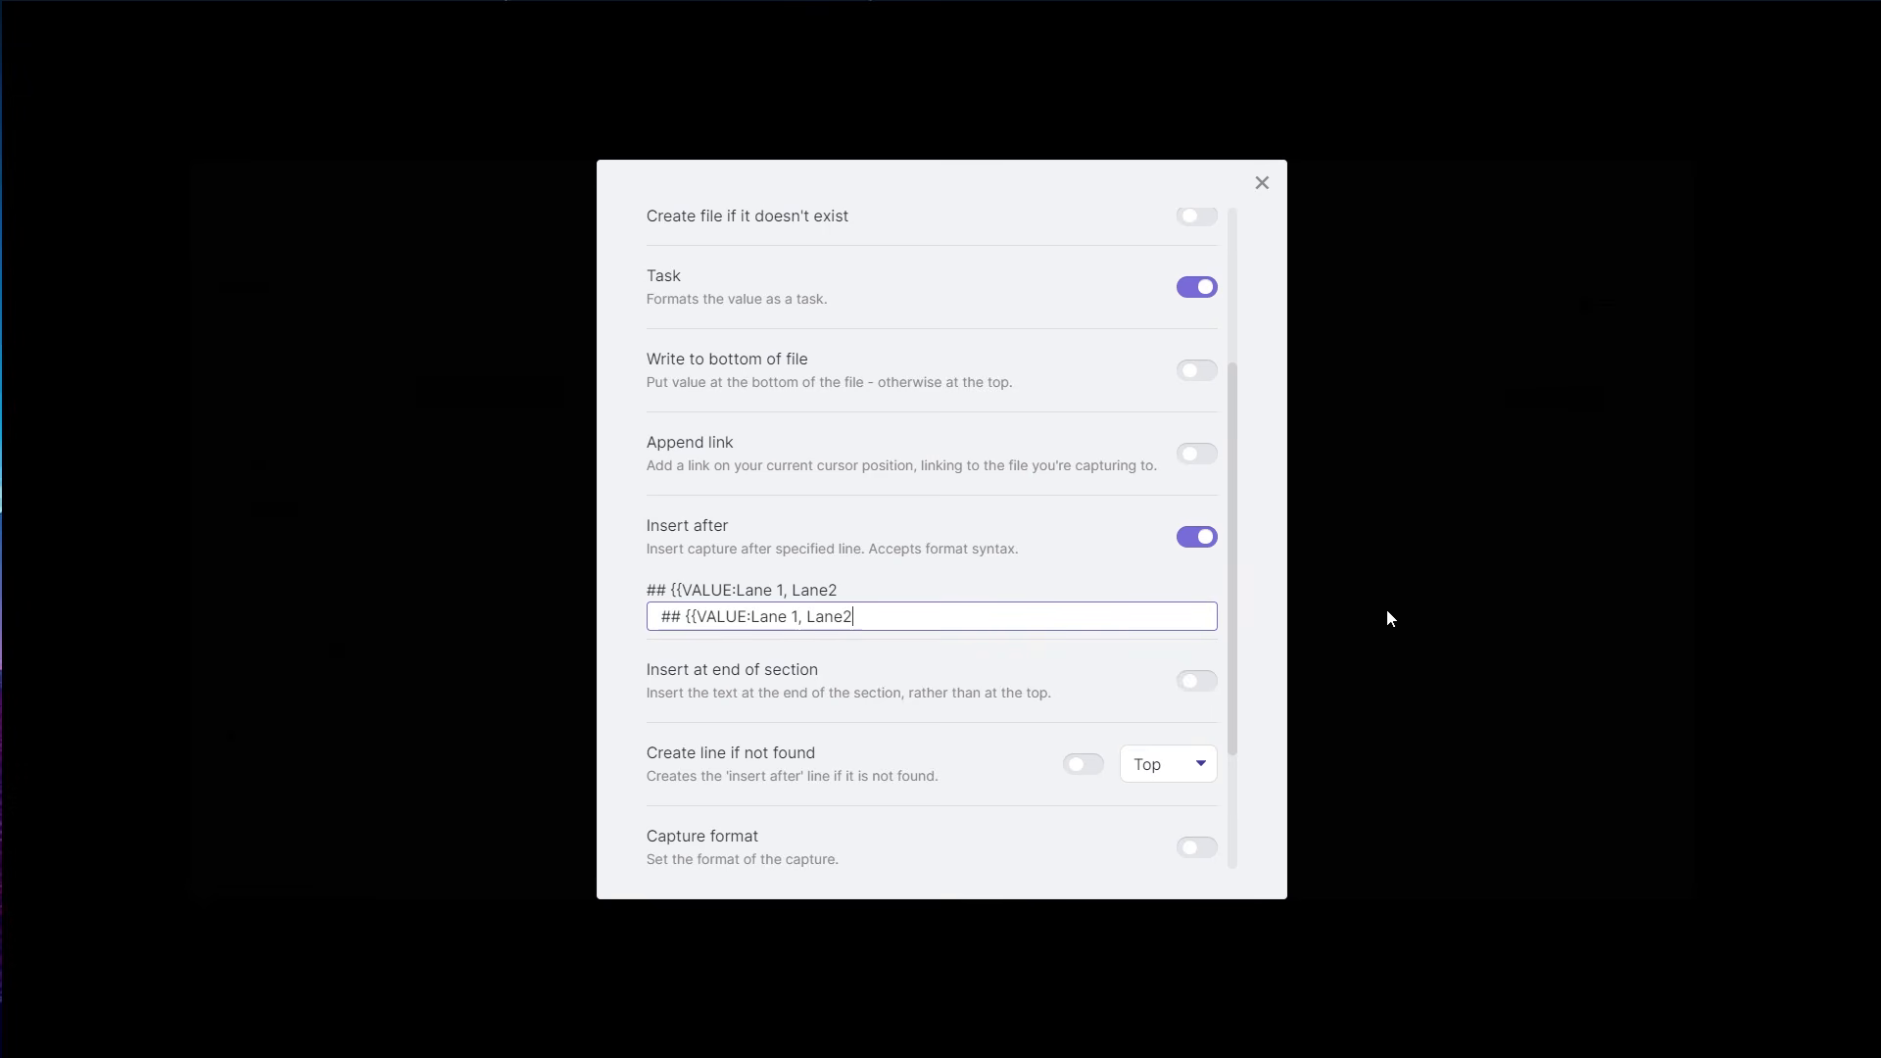
type(", Lane3, Lane4}}")
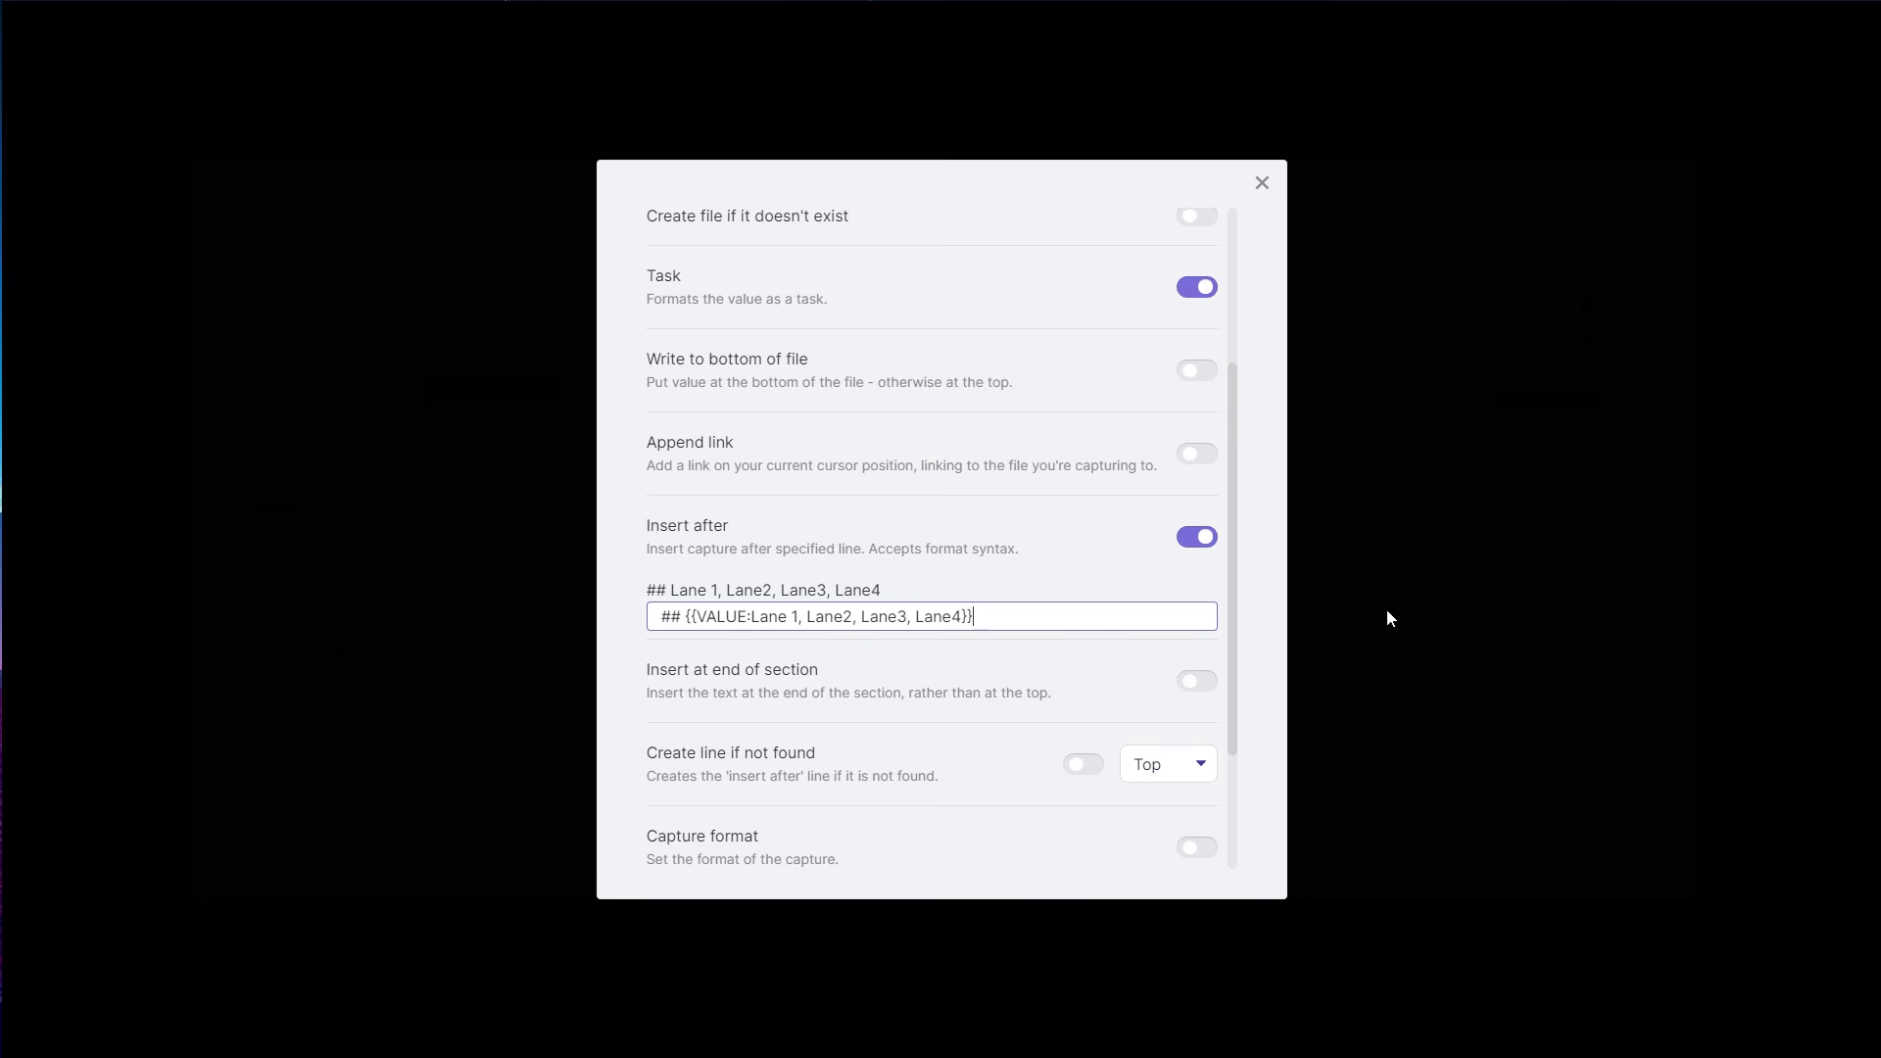
- Remove the spaces after the commas so the Insert after line reads "## {{VALUE:Lane 1,Lane2,Lane3,Lane4}}"
key("BackSpace")
key("BackSpace")
key("Left")
key("Left")
key("Left")
key("Left")
key("BackSpace")
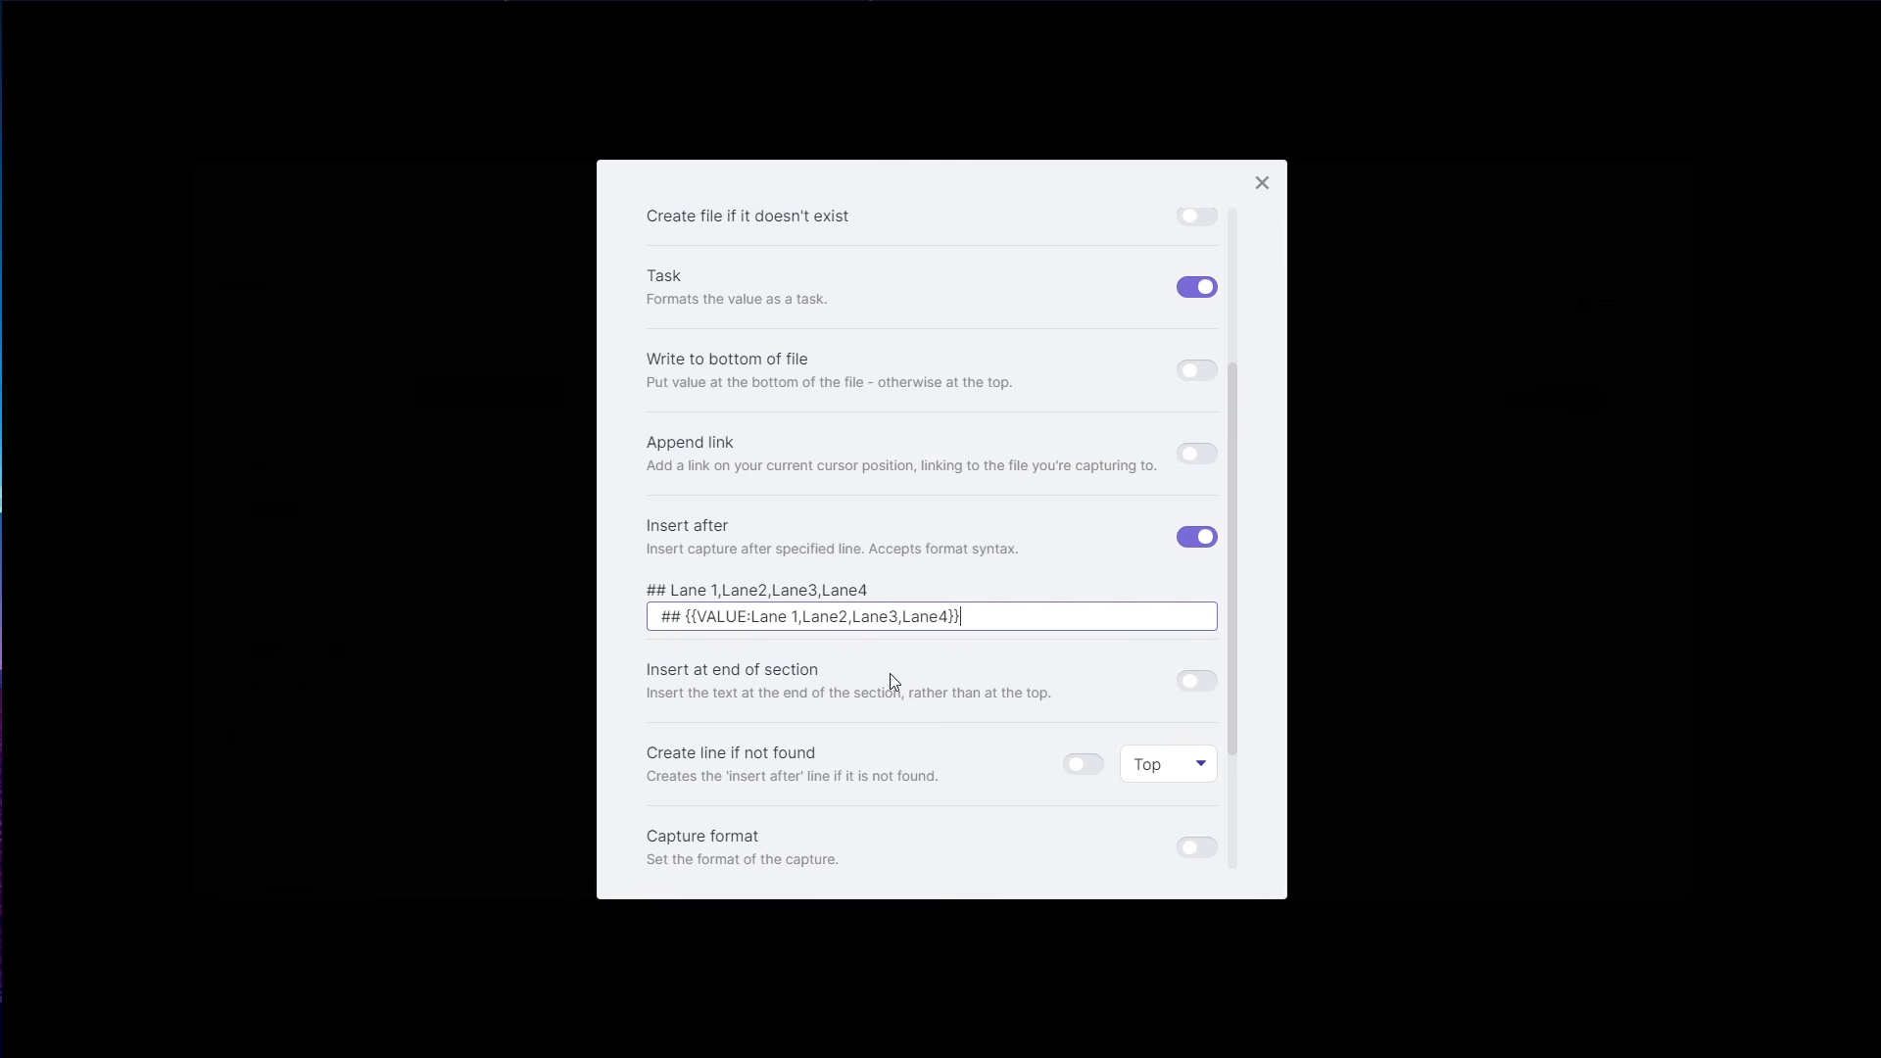
- Enable Insert at end of section and set the capture format to "{{DATE:DDMMYY}} - {{VALUE:Title}}"
scroll(886, 663, "down", 2)
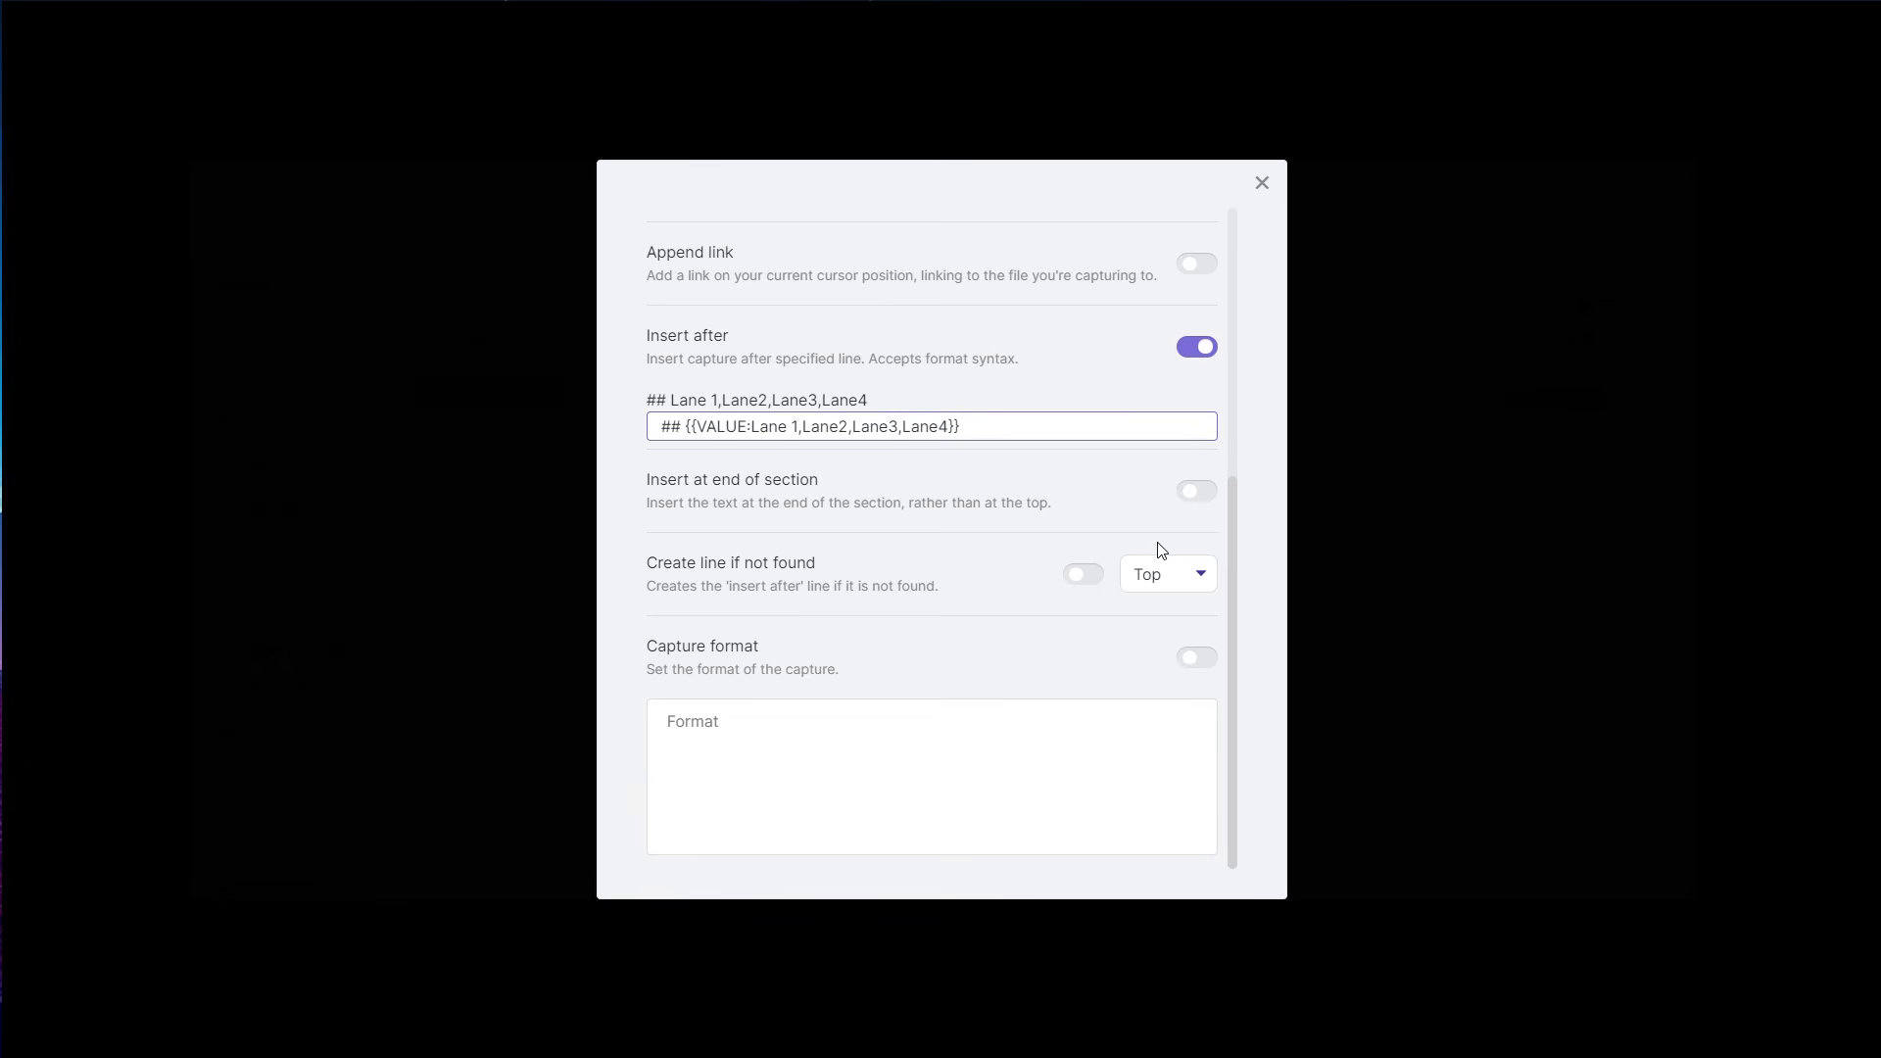
left_click(1189, 503)
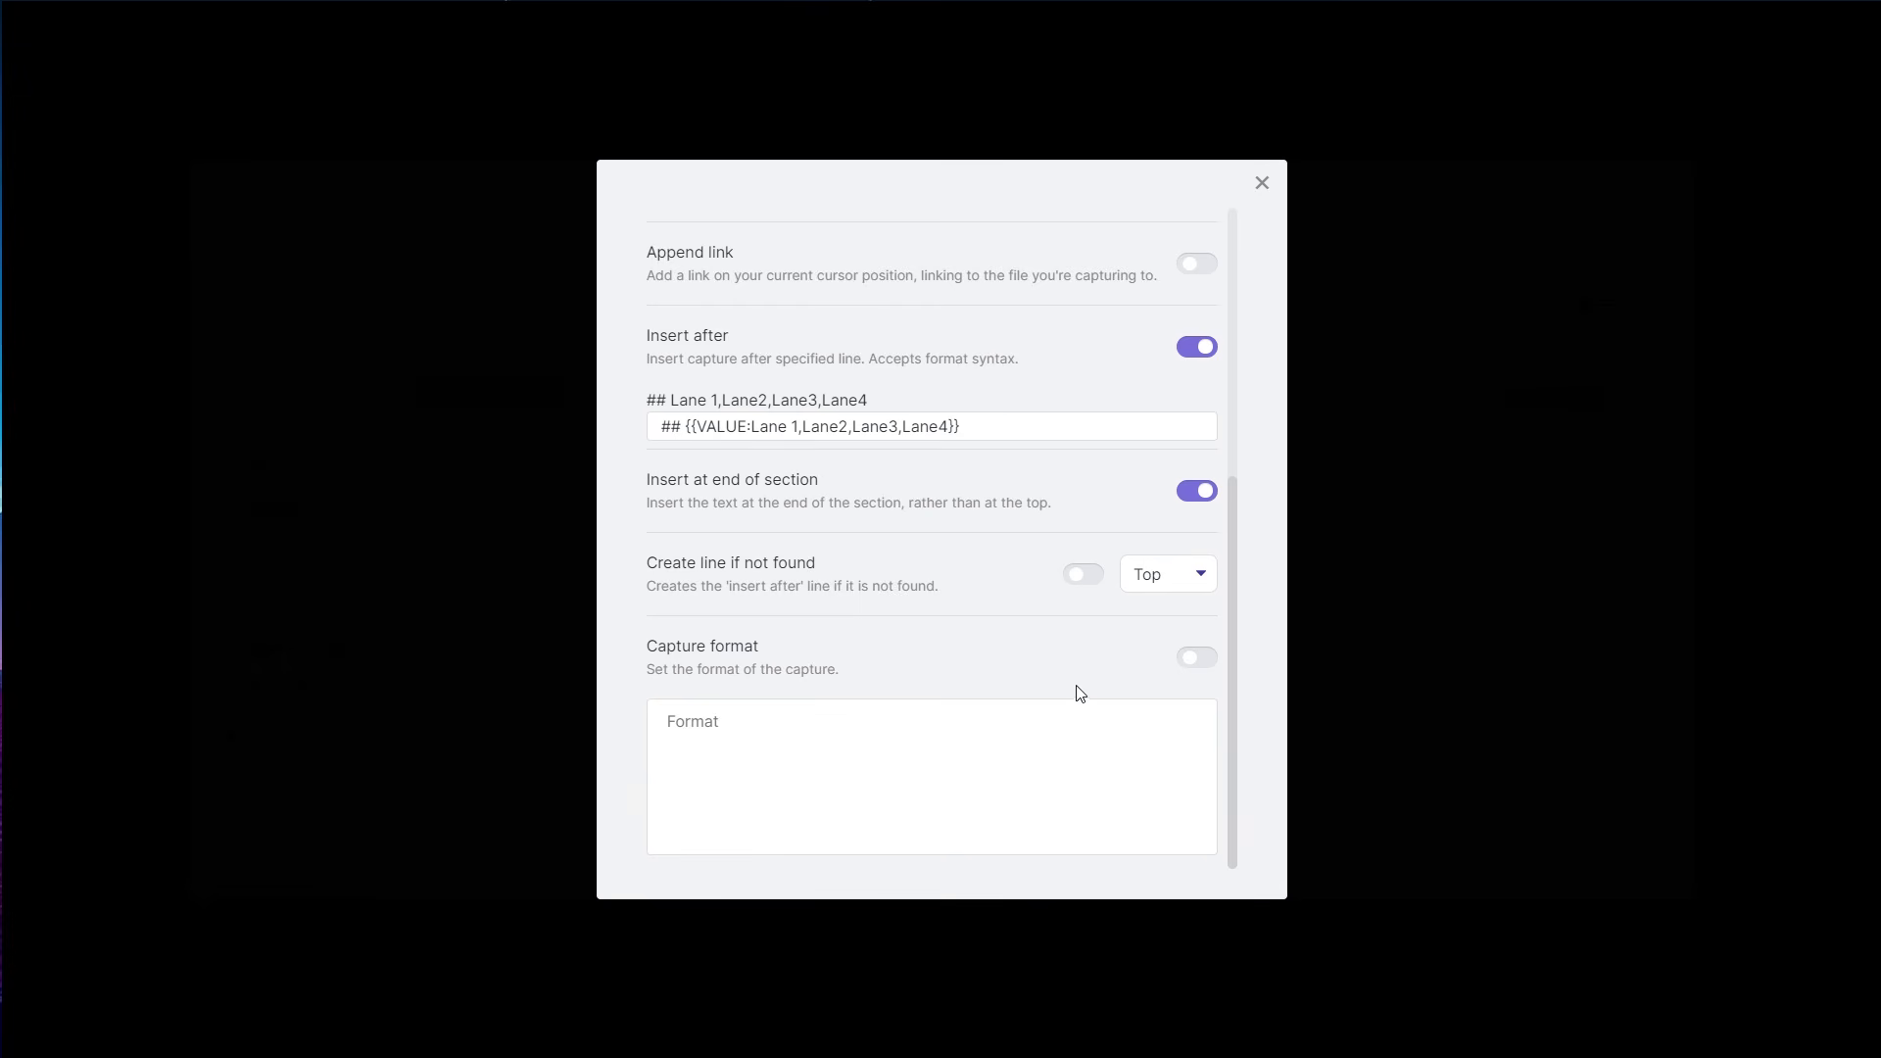
left_click(1192, 665)
left_click(752, 733)
type("{{DATE:DDMMYY}} - {{VALUE:Title}}")
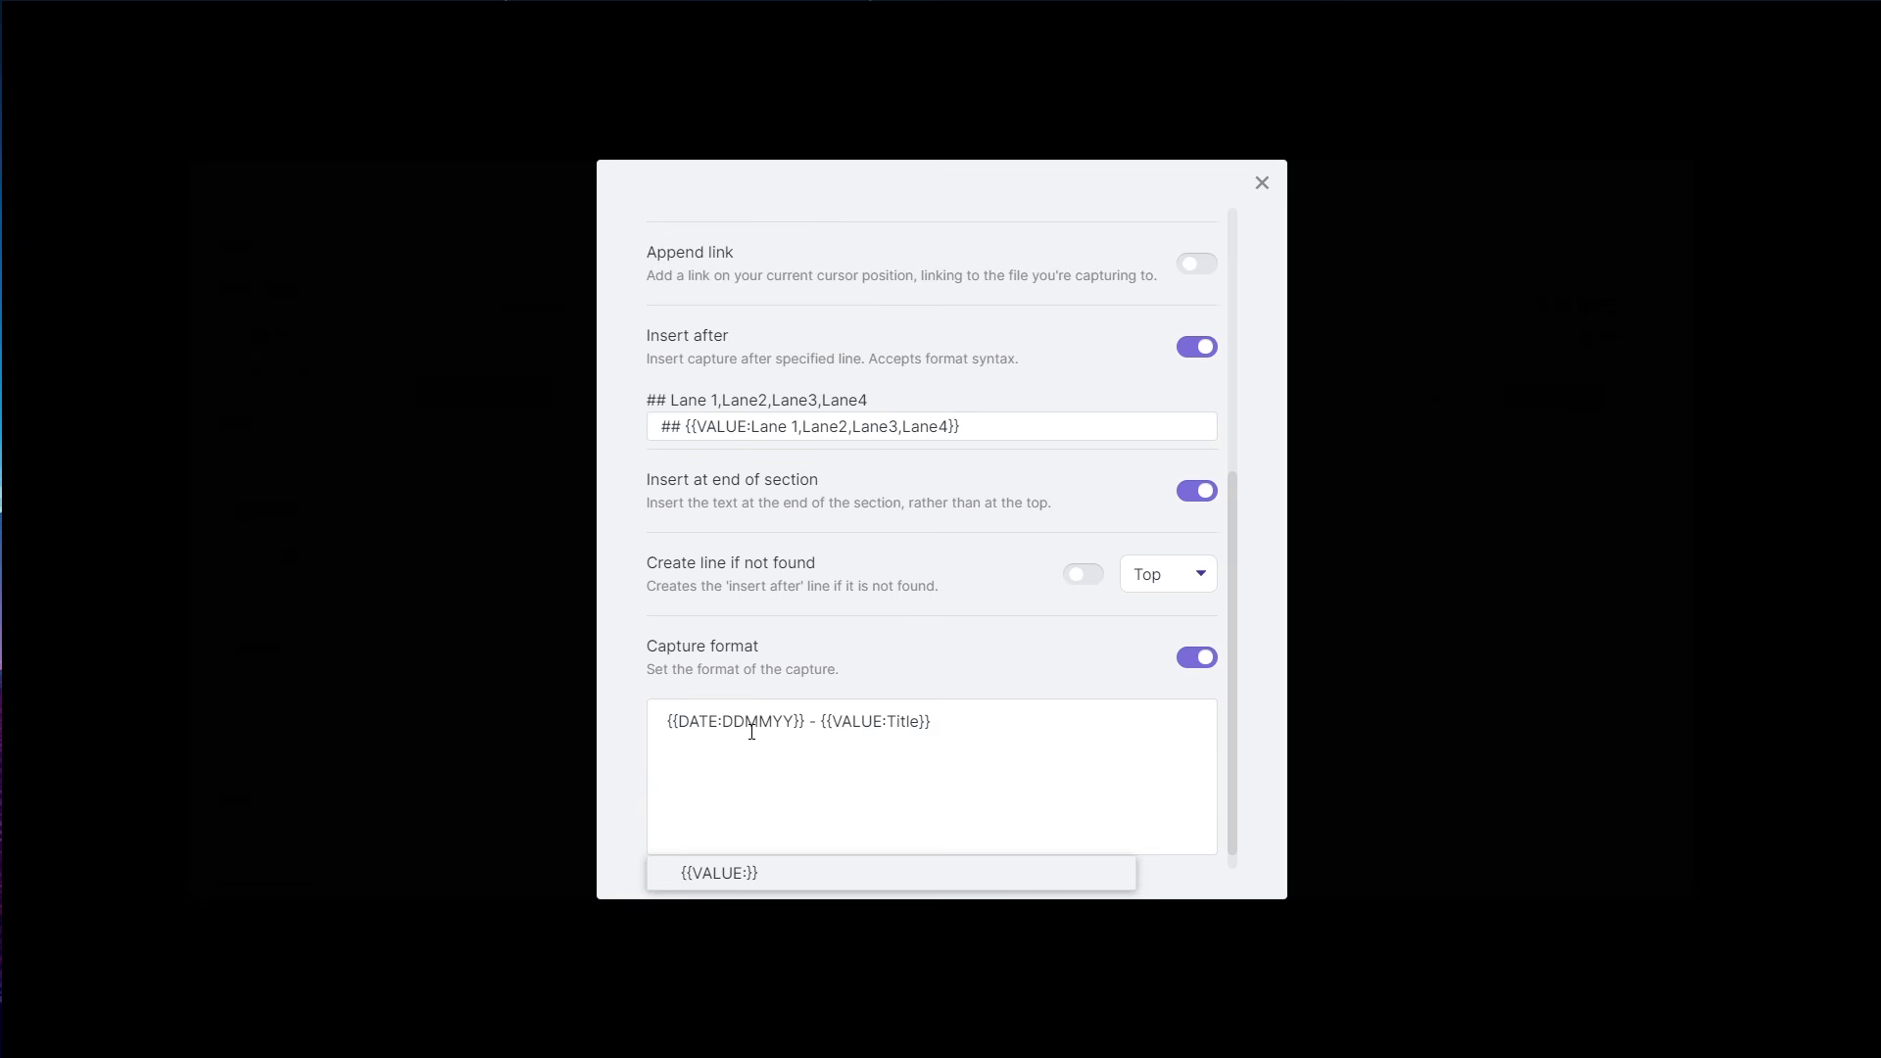
left_click(902, 650)
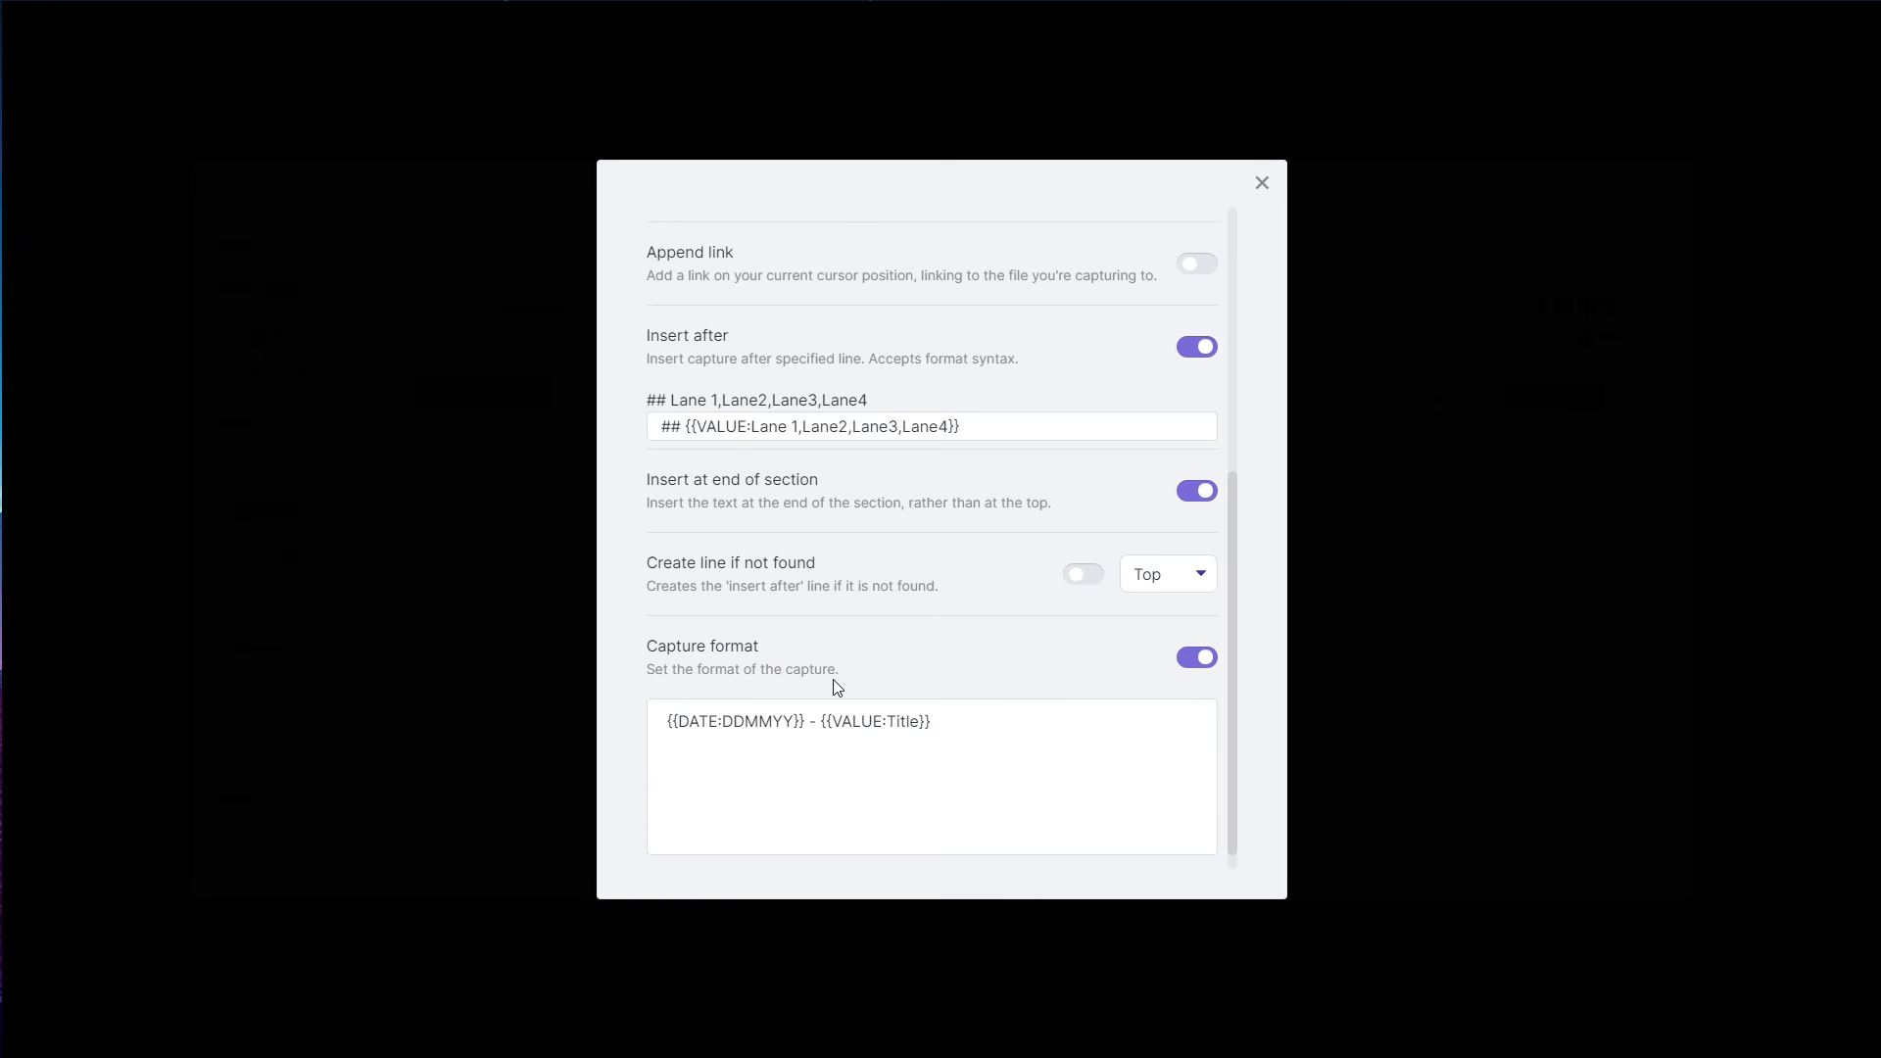
- Wrap the capture format in double square brackets to make it a link, and close the capture settings
triple_click(976, 746)
left_click(736, 721)
left_click(838, 765)
type("]]")
type("[[")
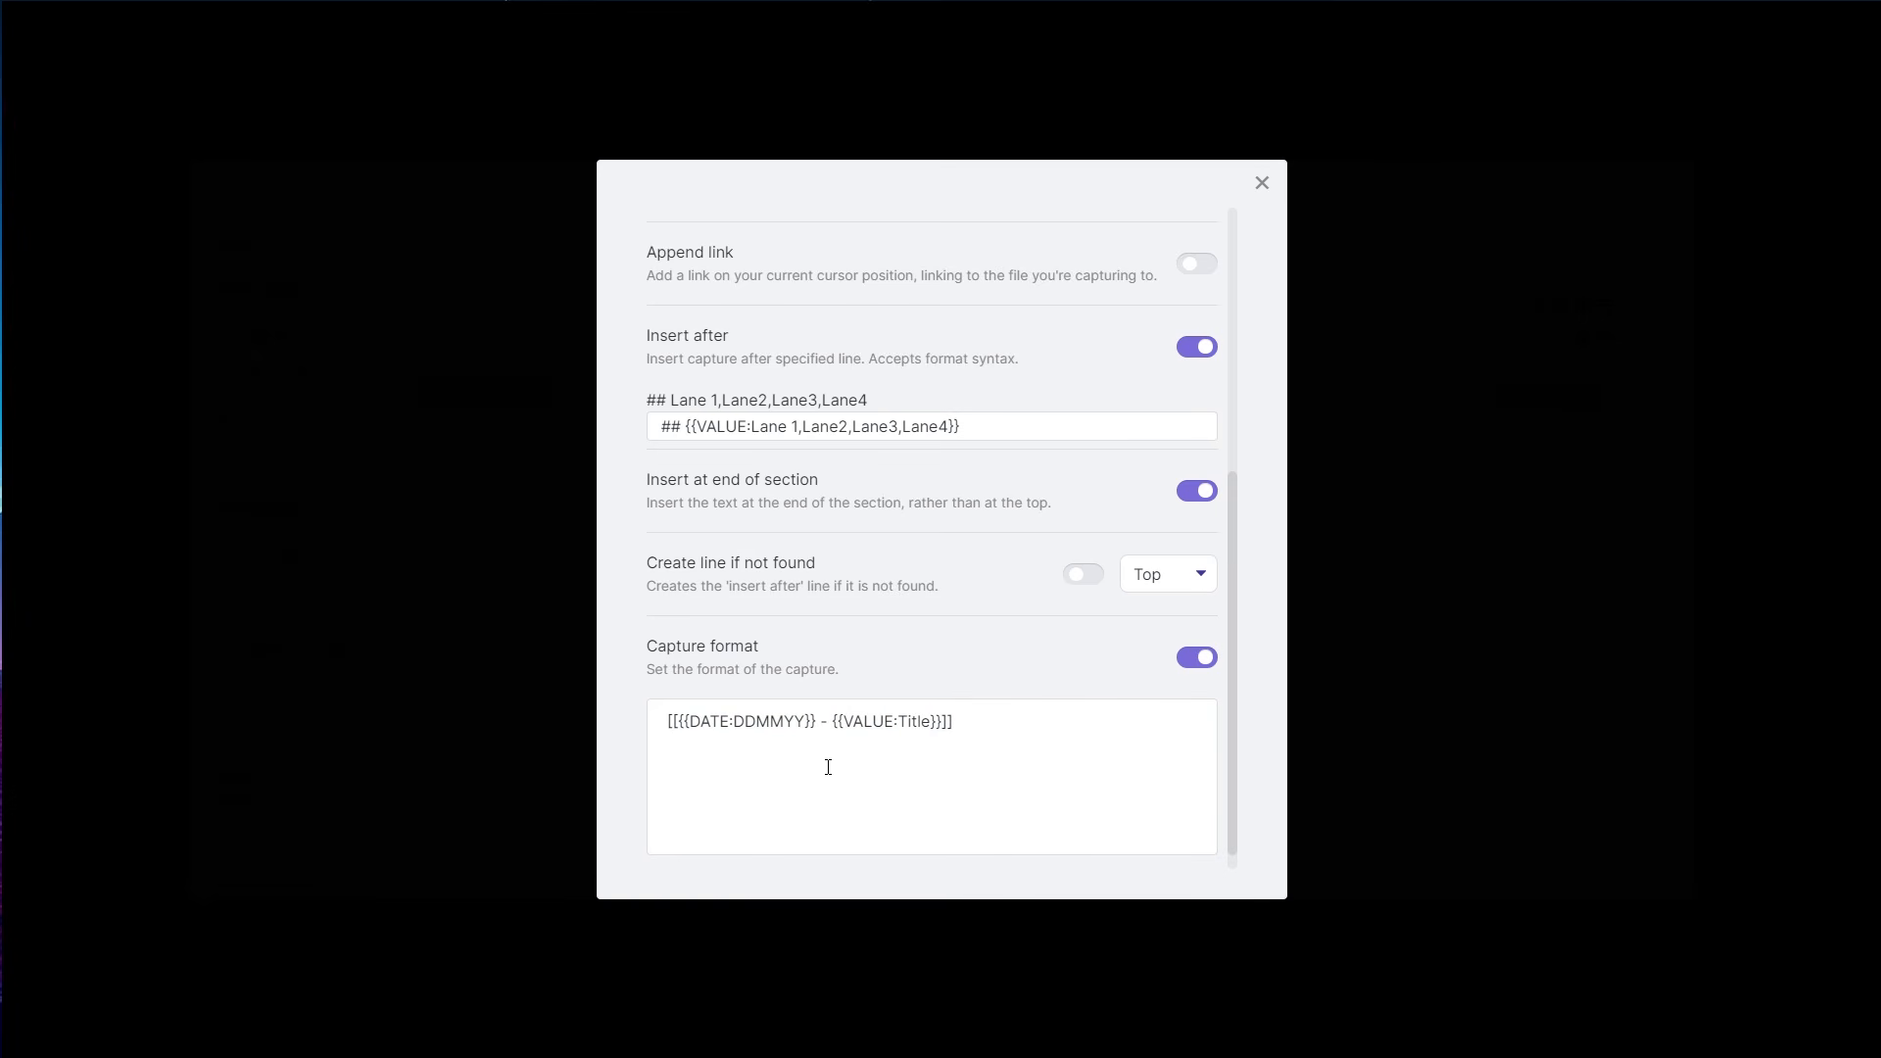
key("ctrl+a")
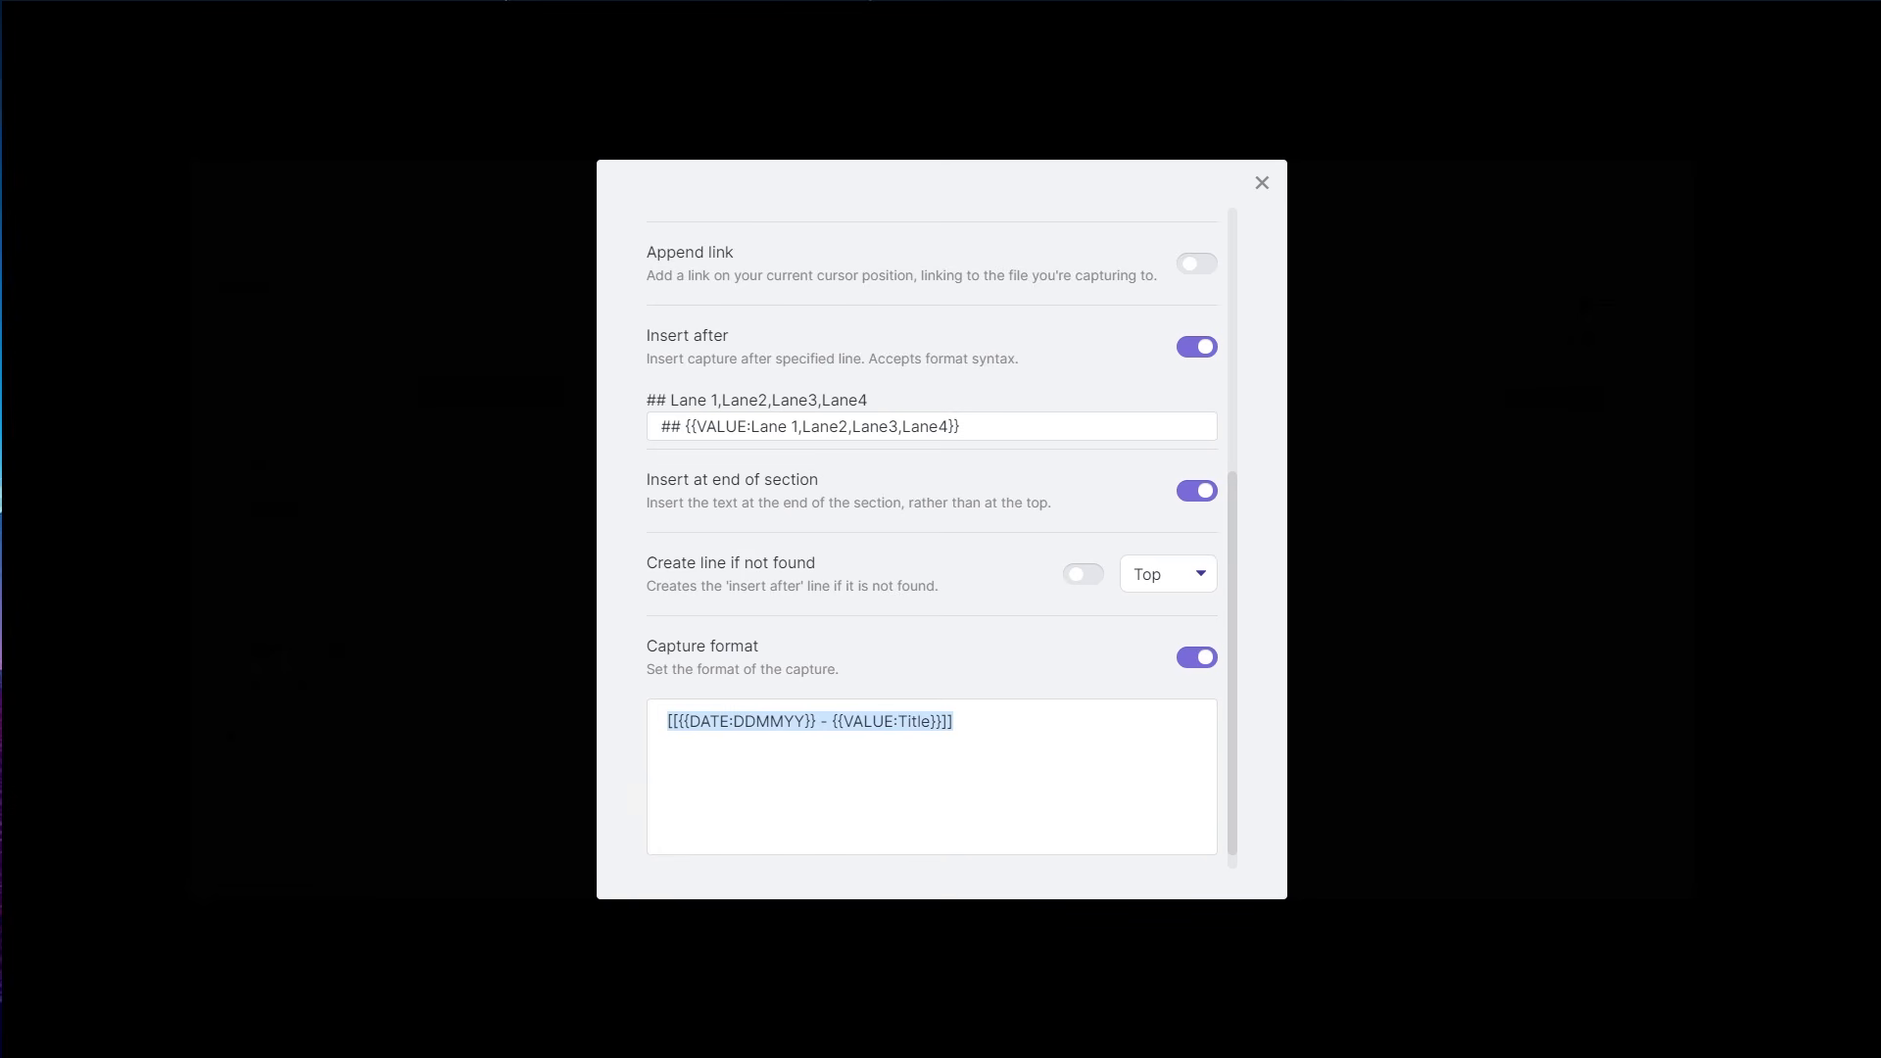
left_click(1067, 752)
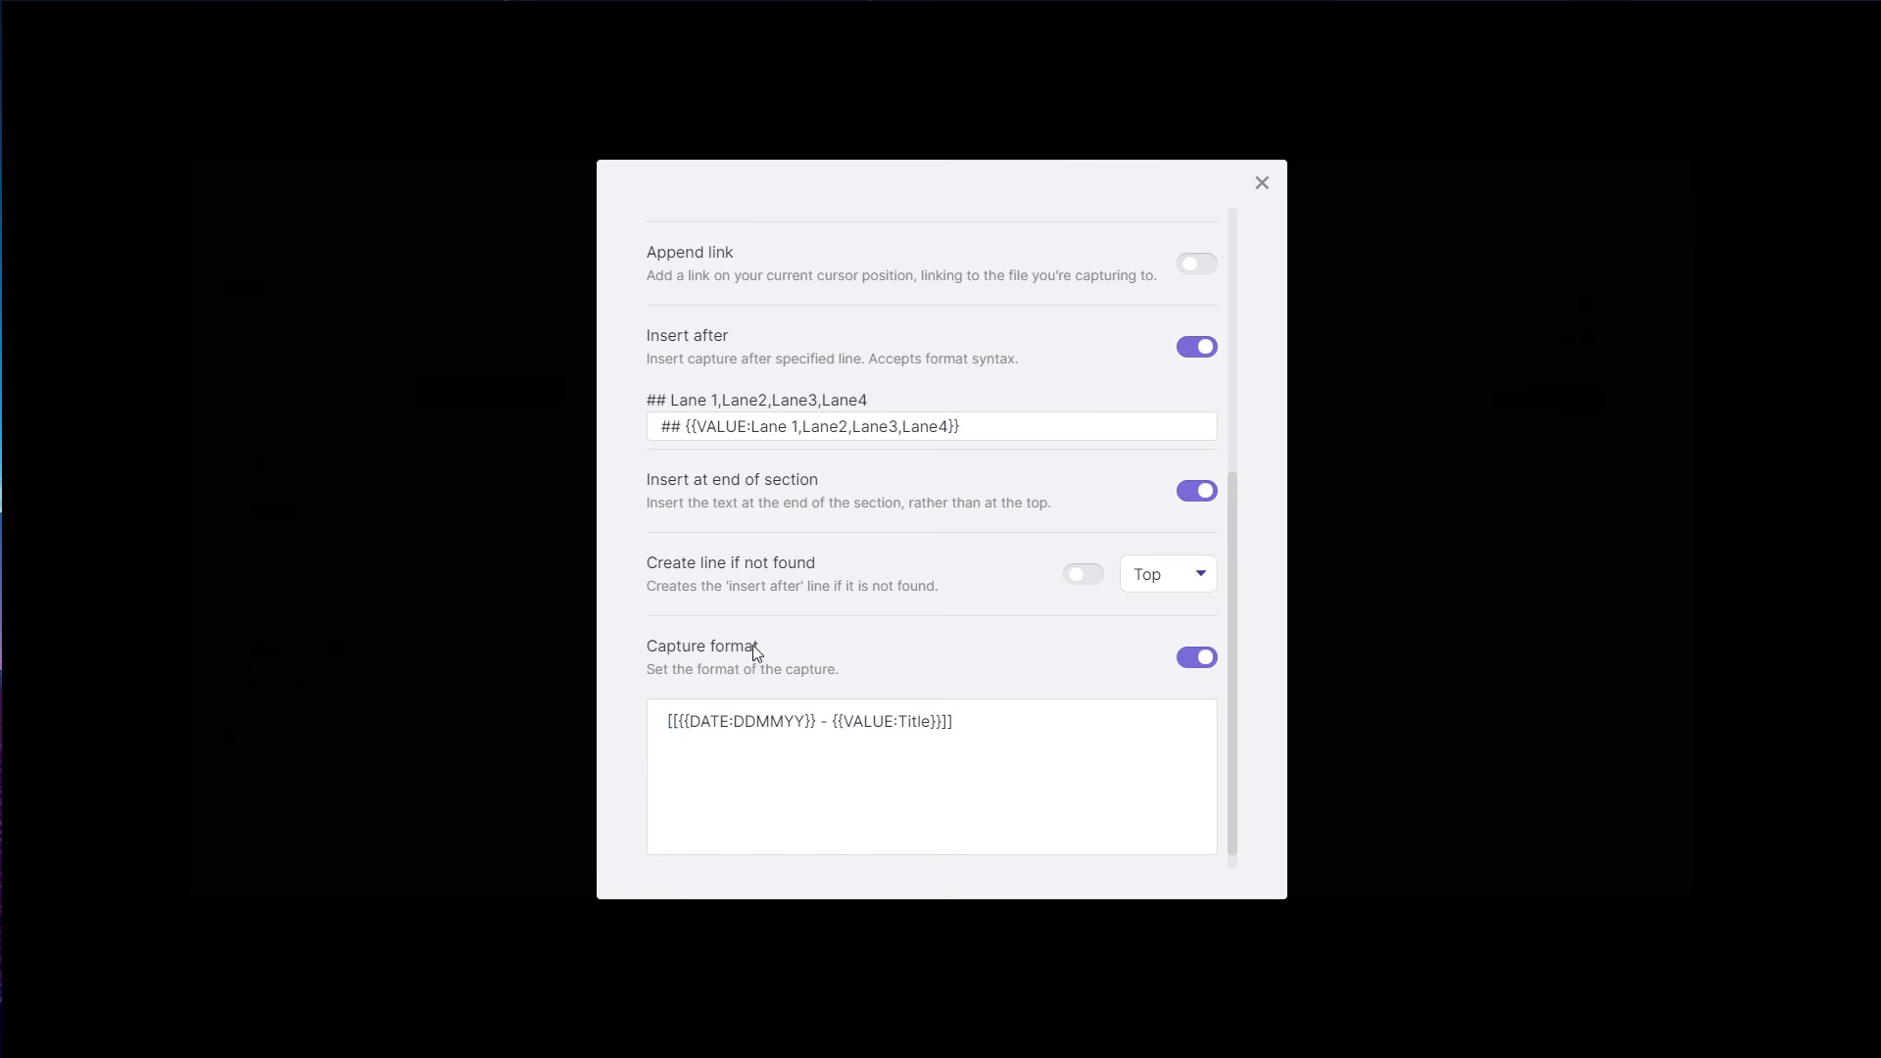
left_click(444, 423)
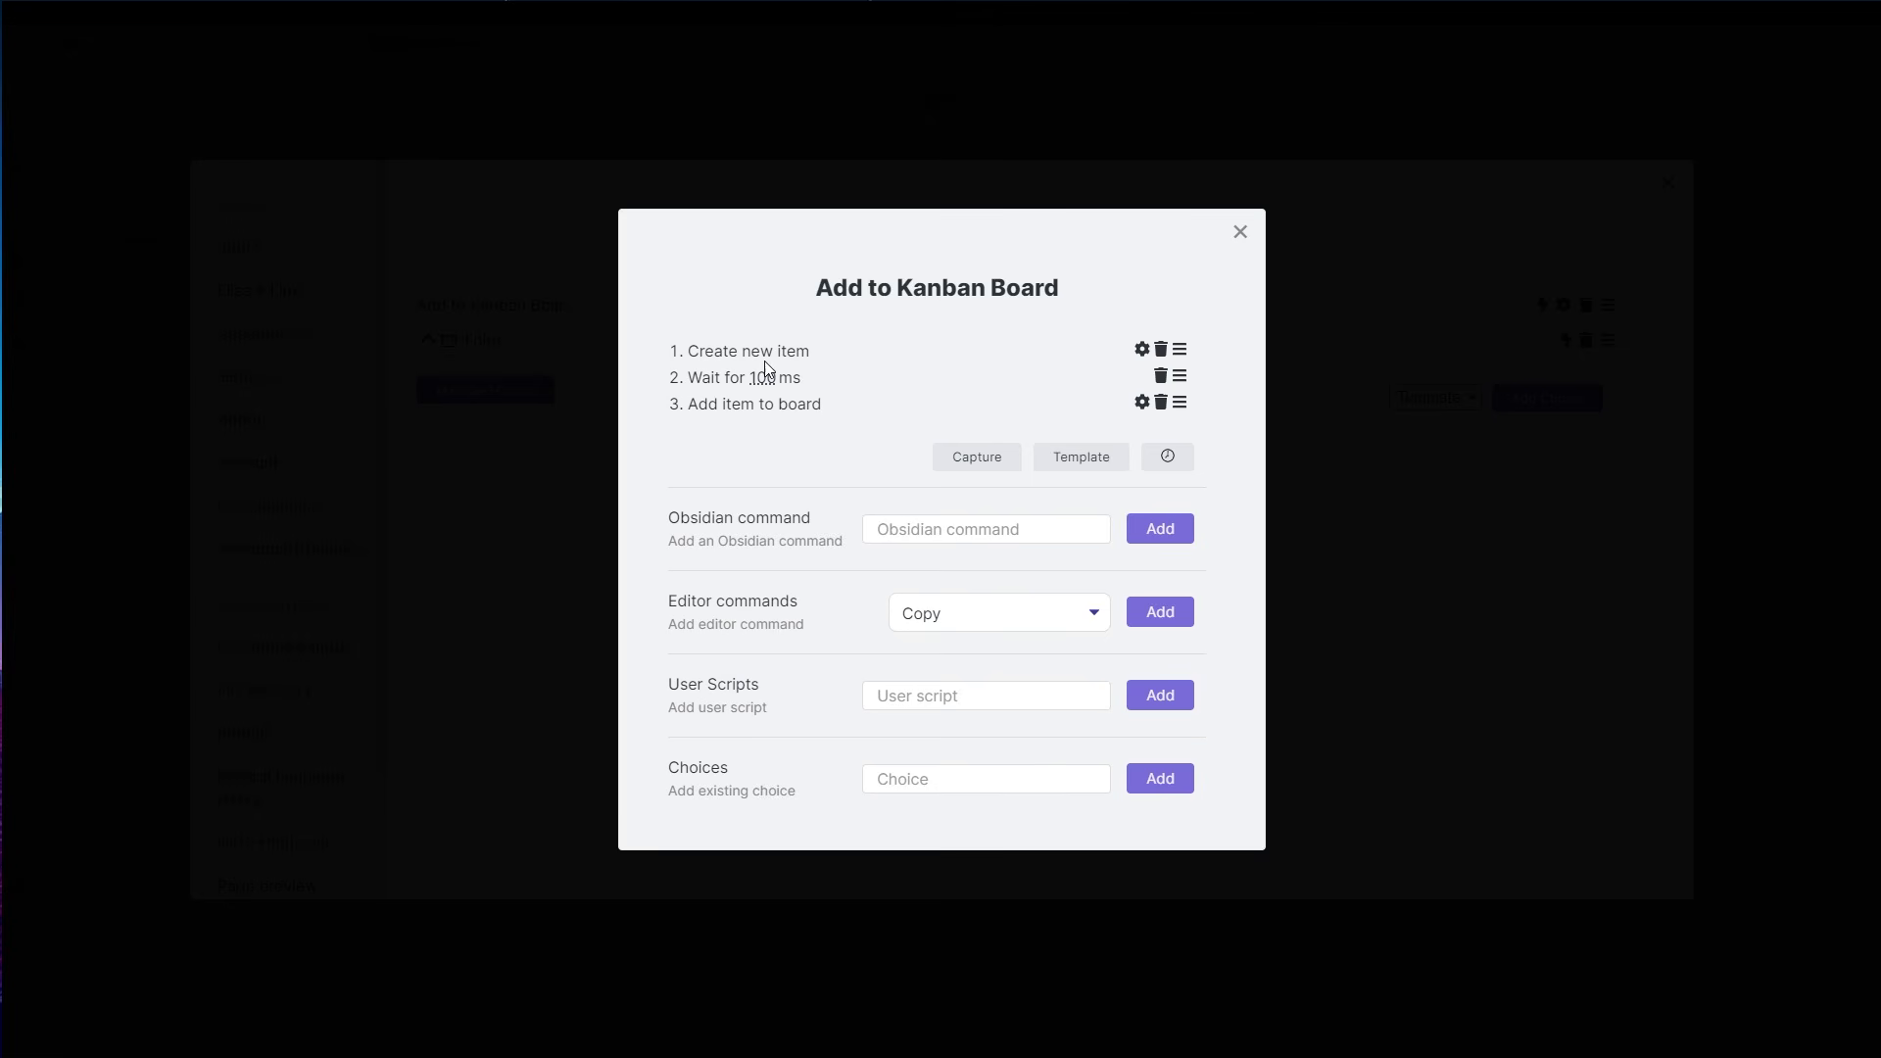
- Reopen the "Add item to board" settings and review the capture format with its preview
left_click(1141, 402)
scroll(875, 597, "down", 5)
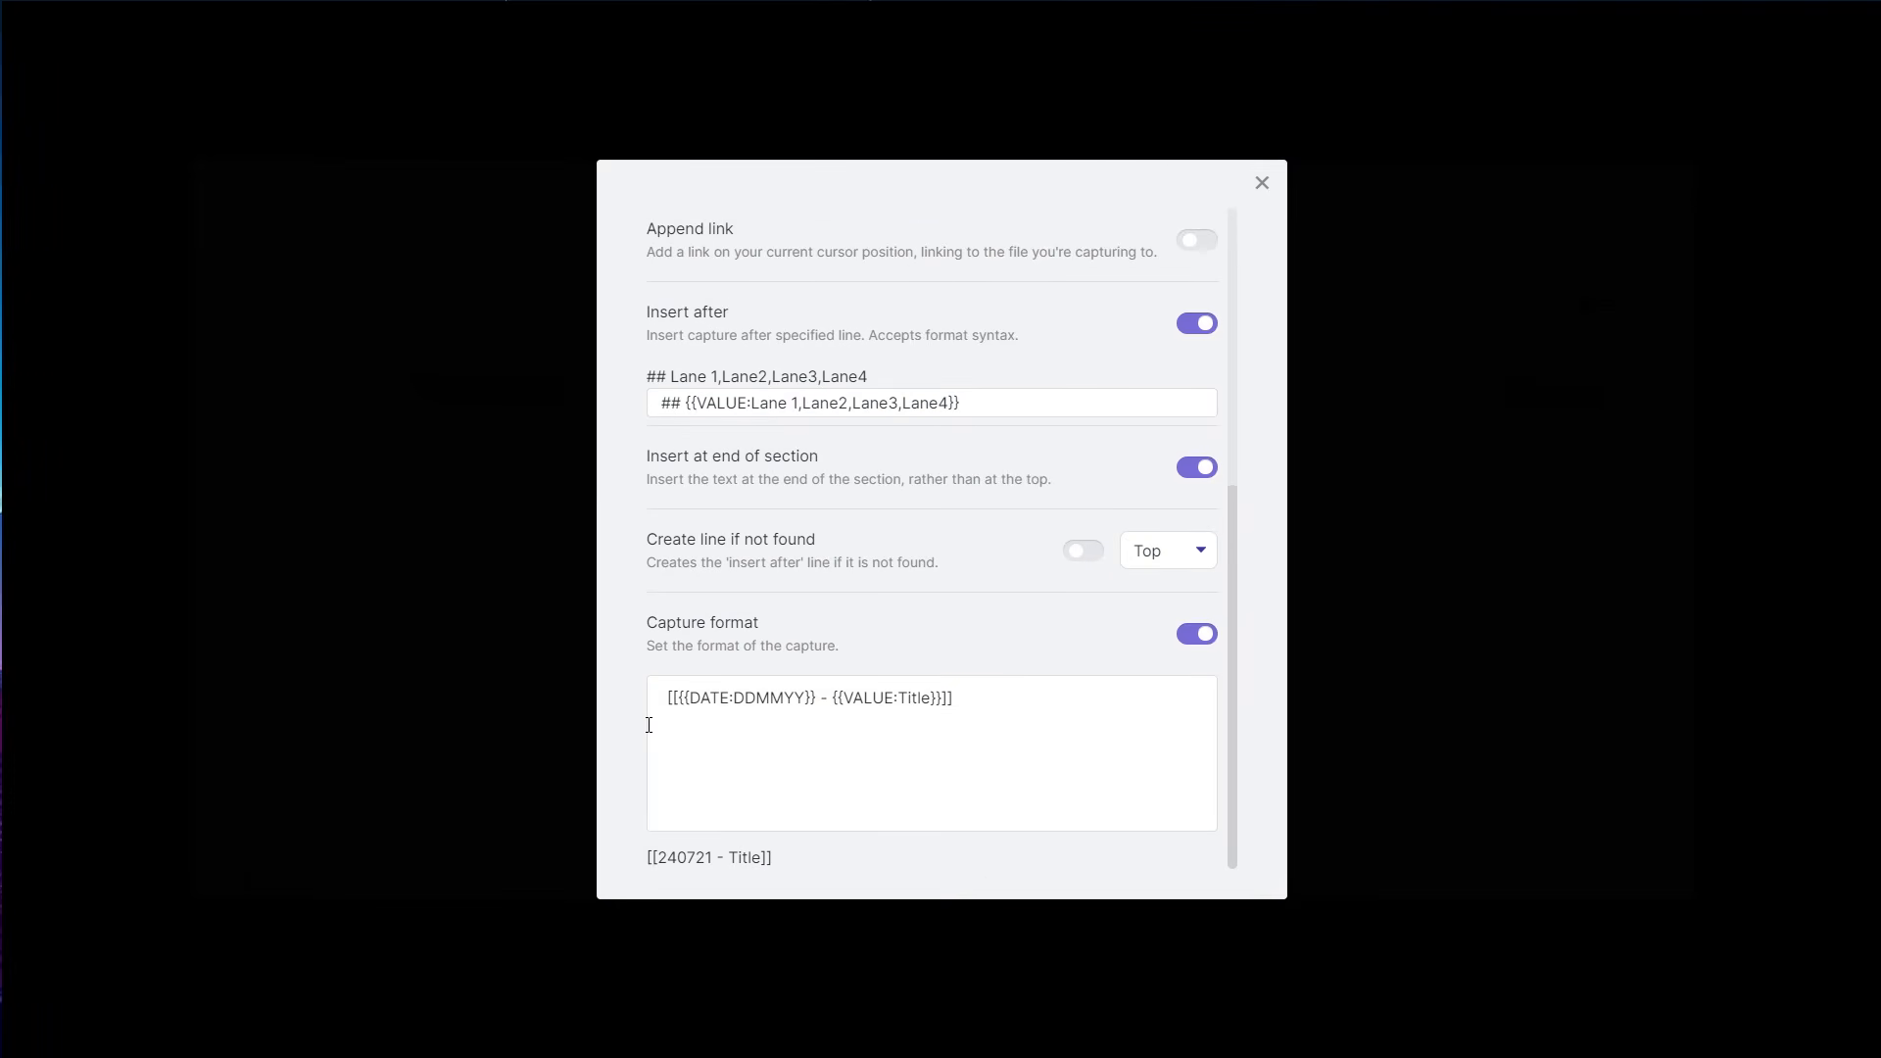
left_click(452, 578)
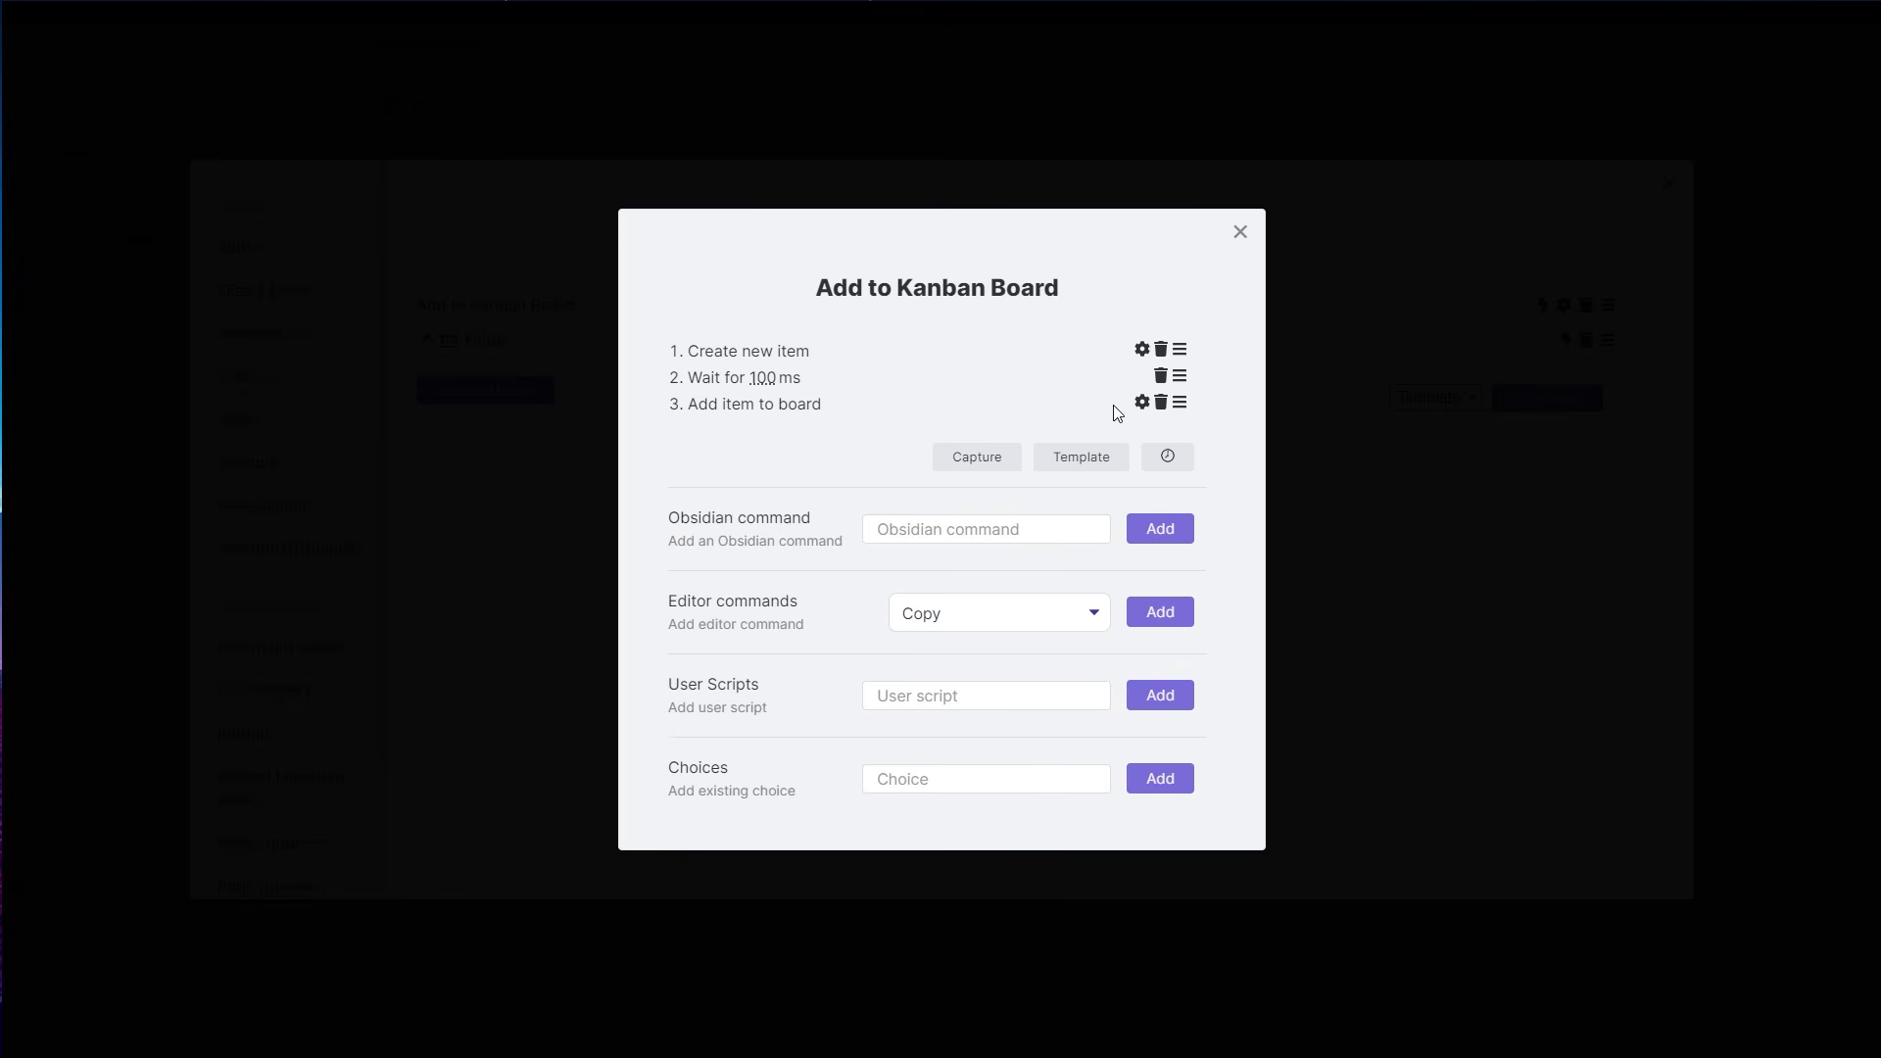
left_click(1140, 403)
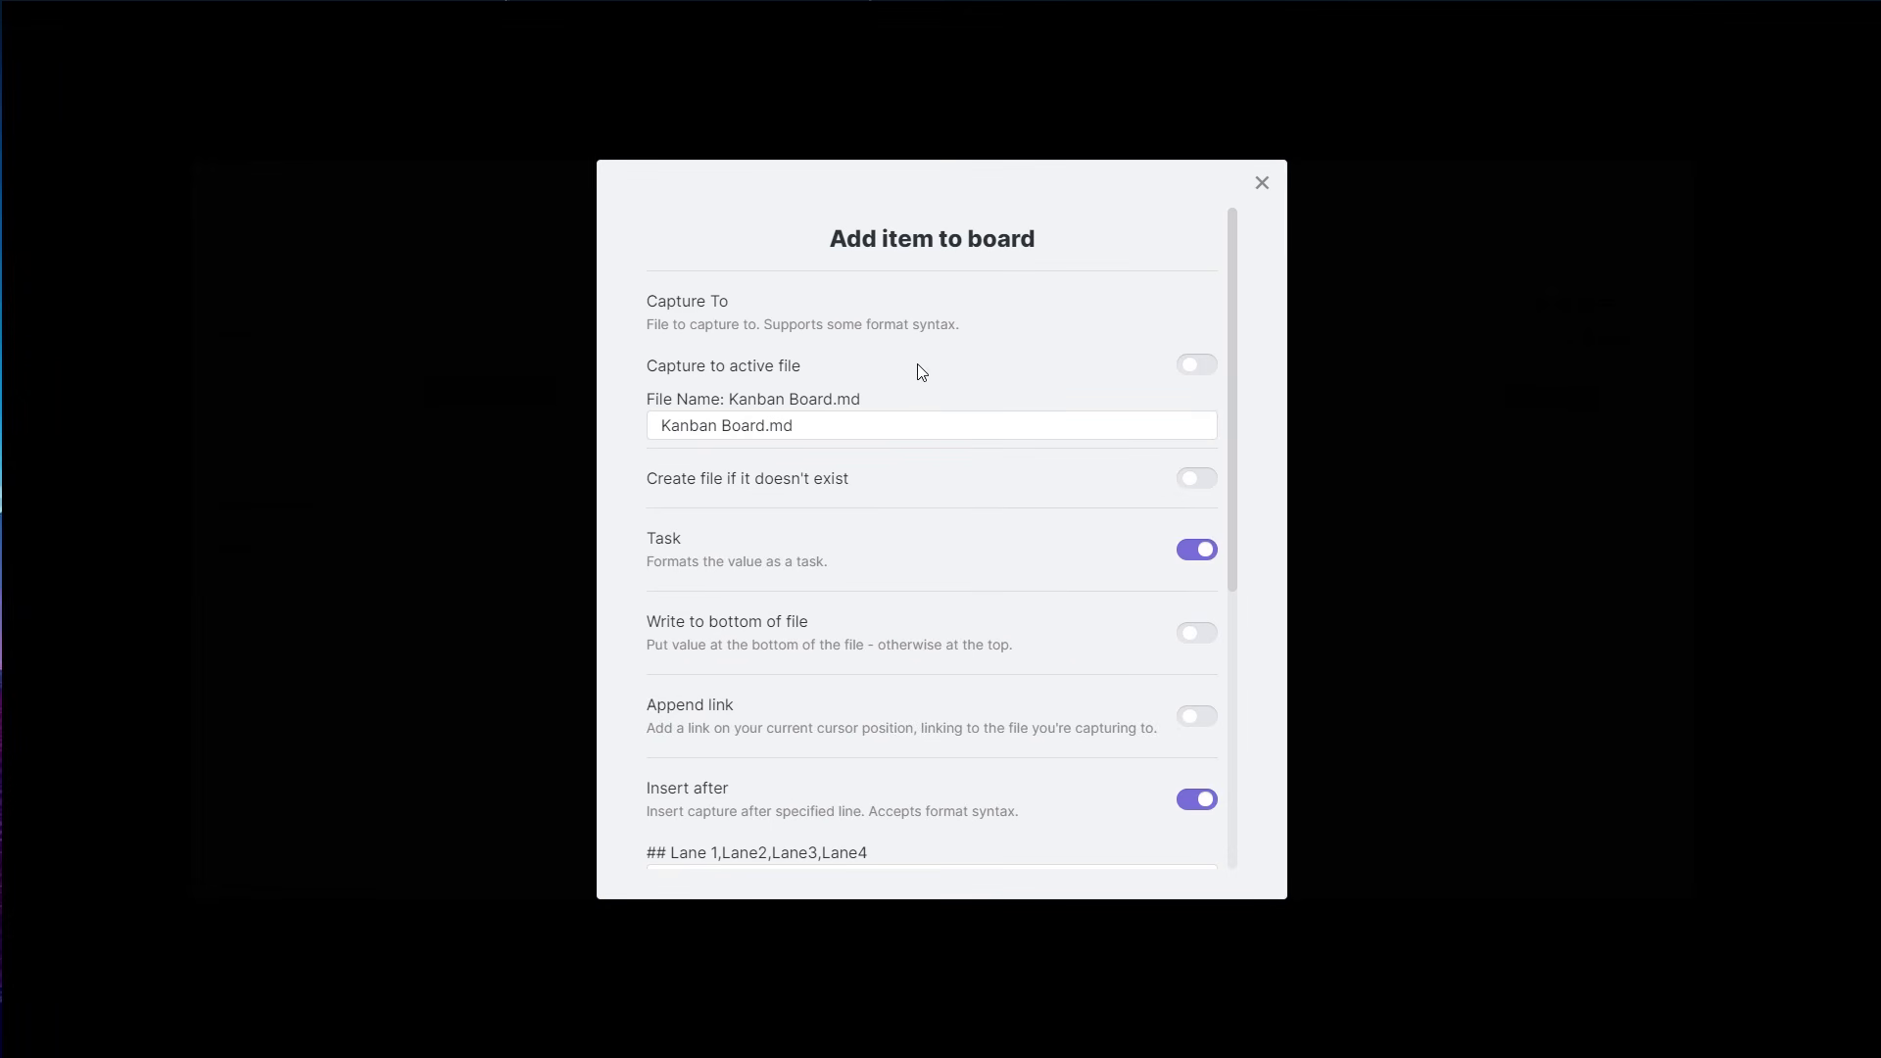
scroll(791, 427, "down", 2)
scroll(792, 427, "down", 3)
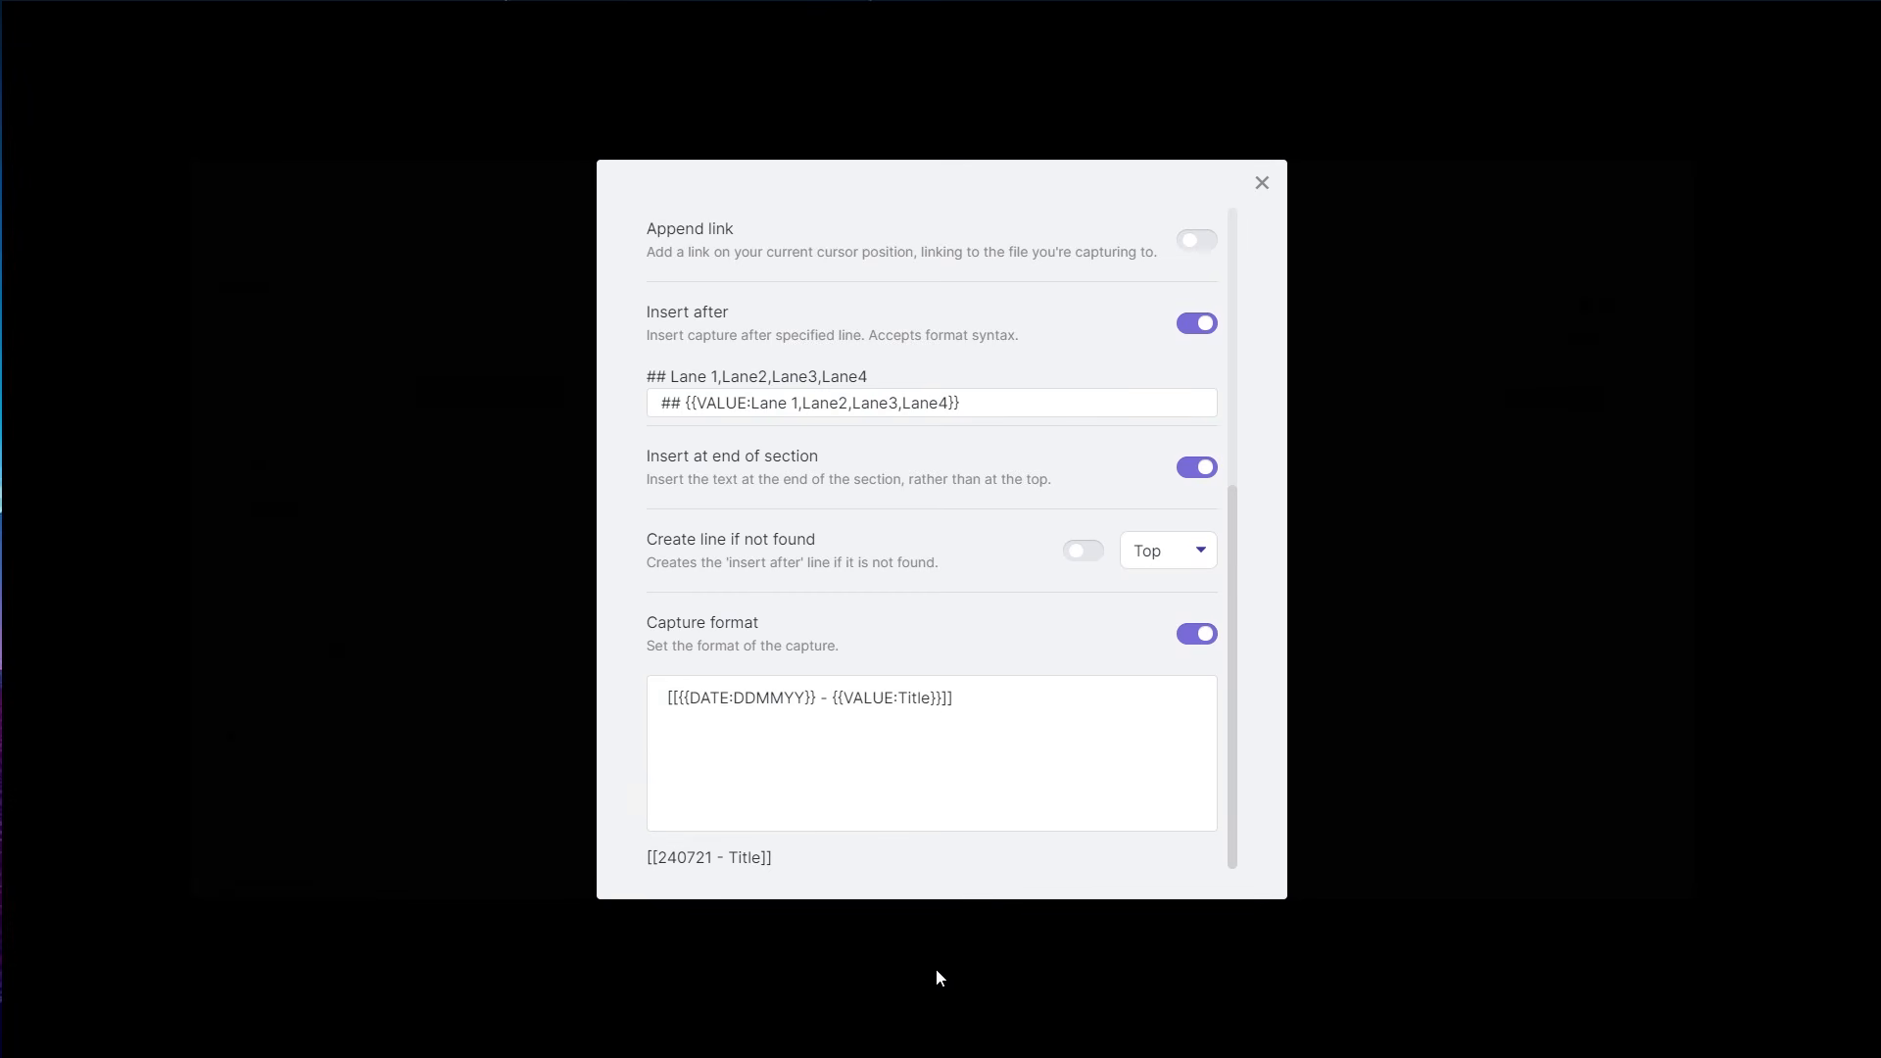
left_click(569, 872)
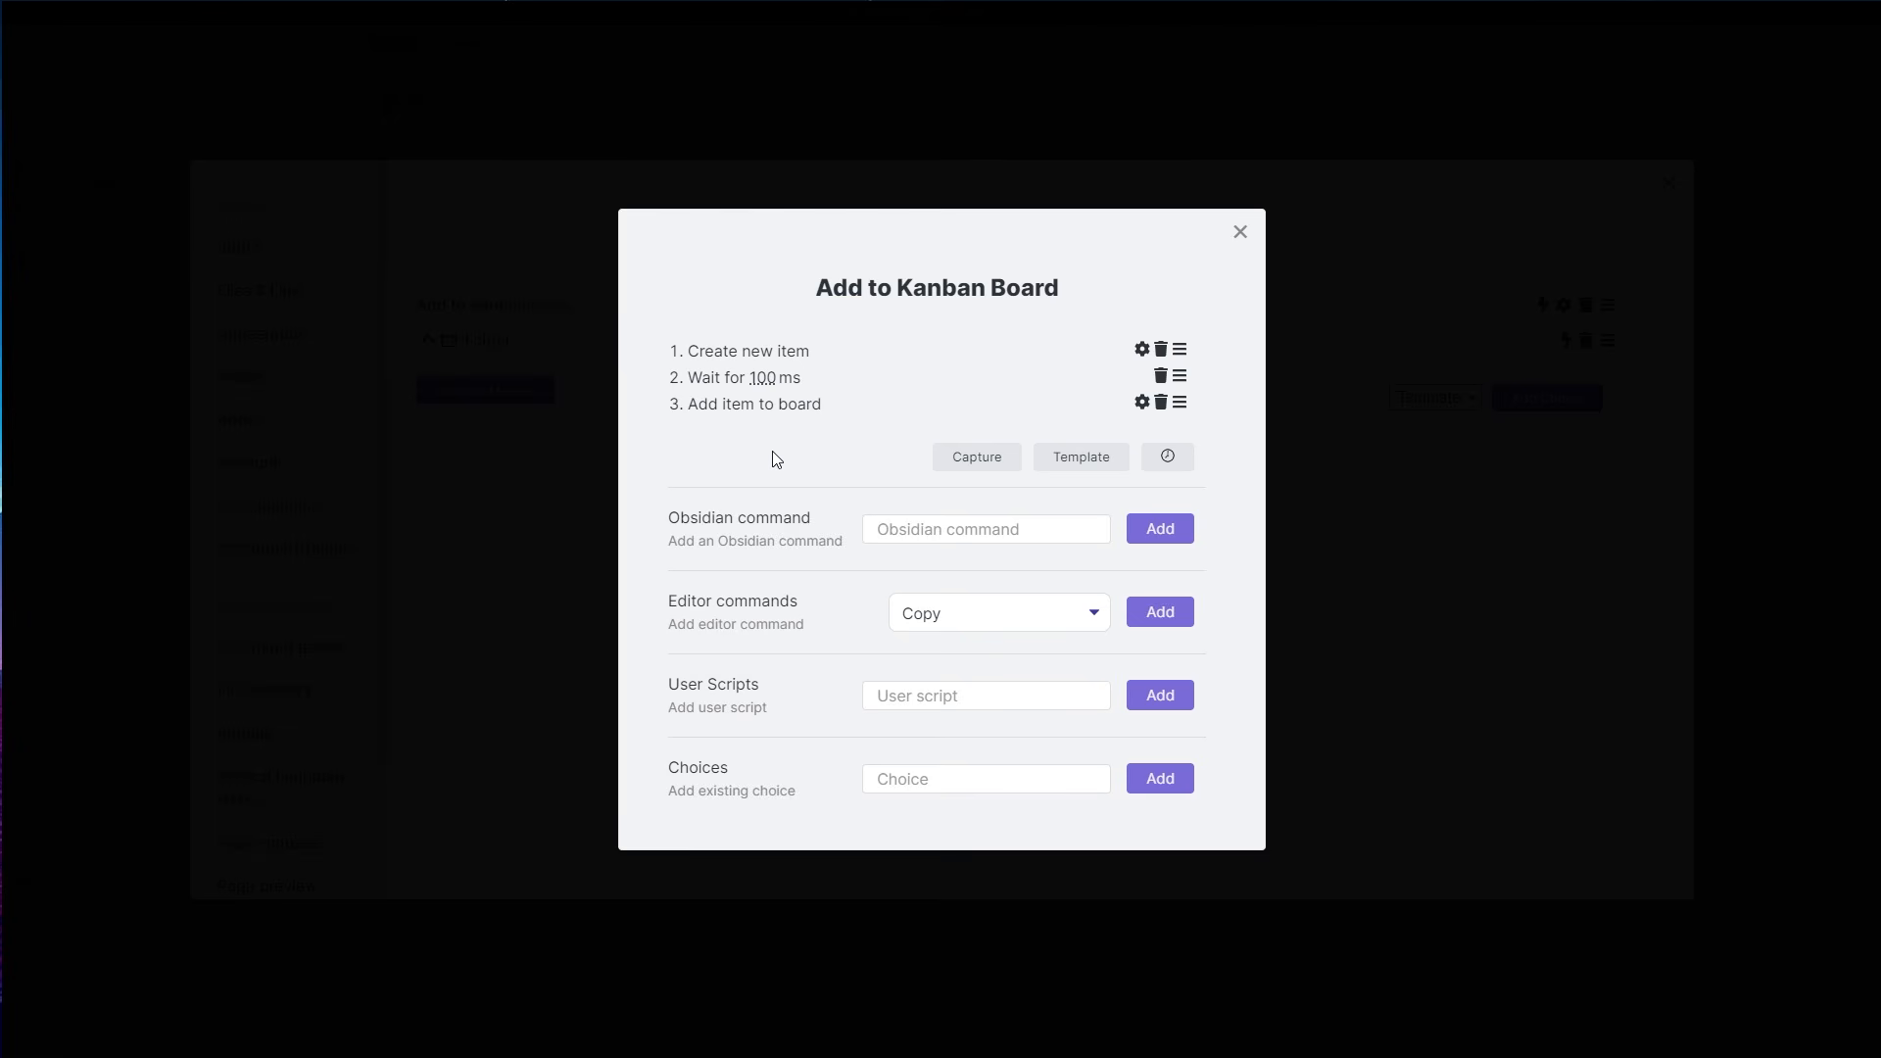
- Assign the Add to Kanban Board macro to the choice of the same name and close the settings
left_click(972, 693)
left_click(843, 120)
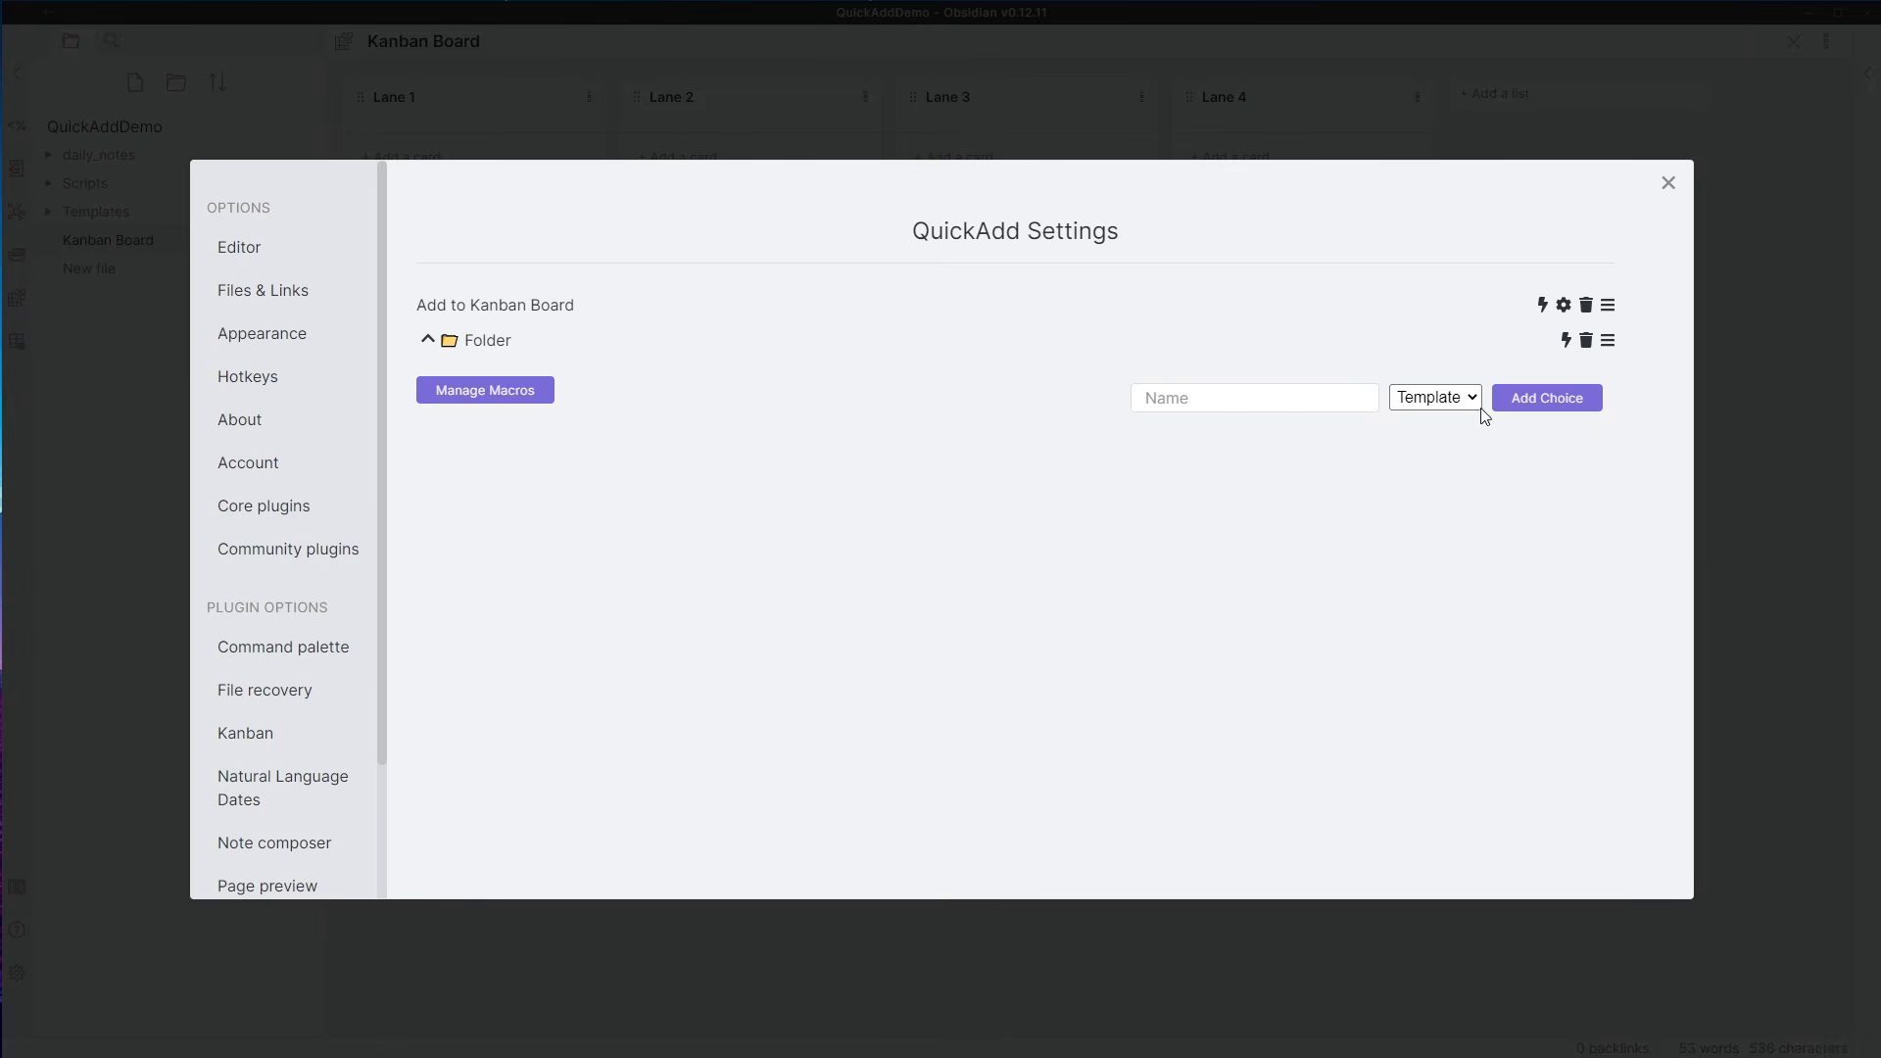
left_click(1564, 305)
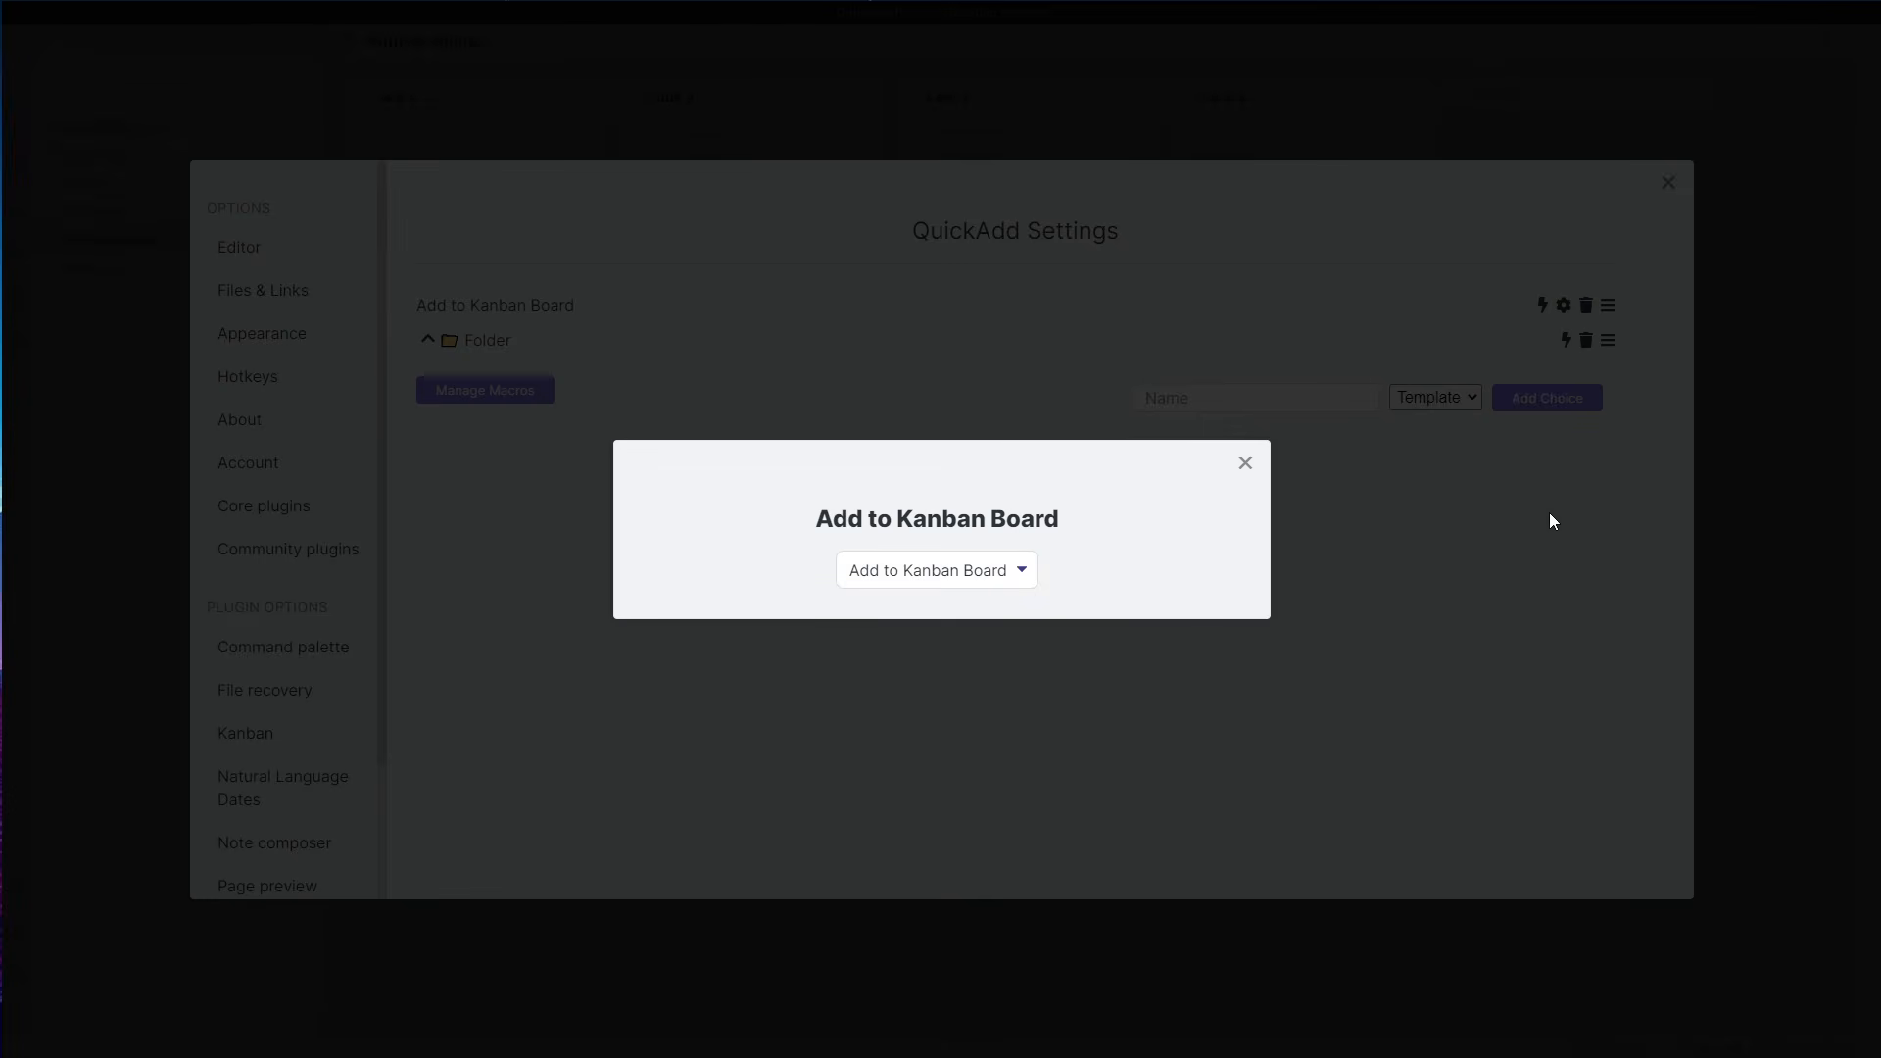
left_click(970, 572)
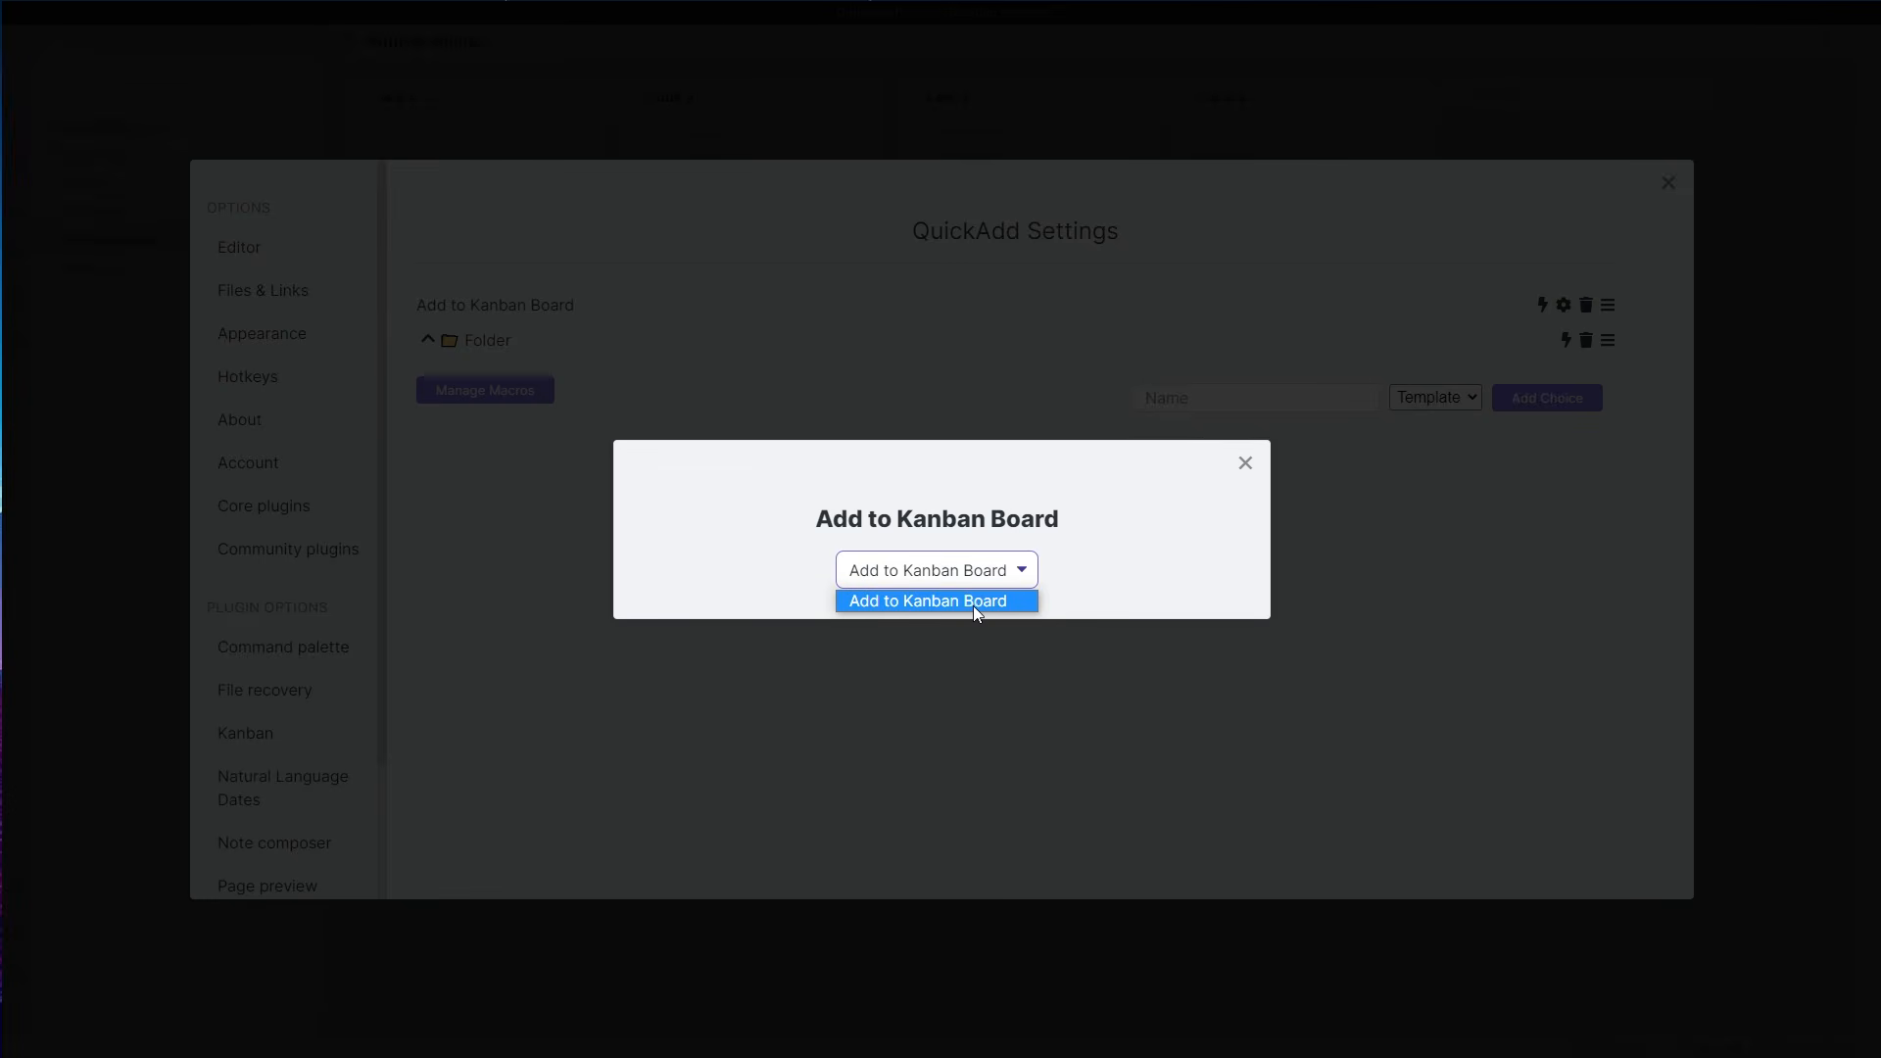
left_click(948, 604)
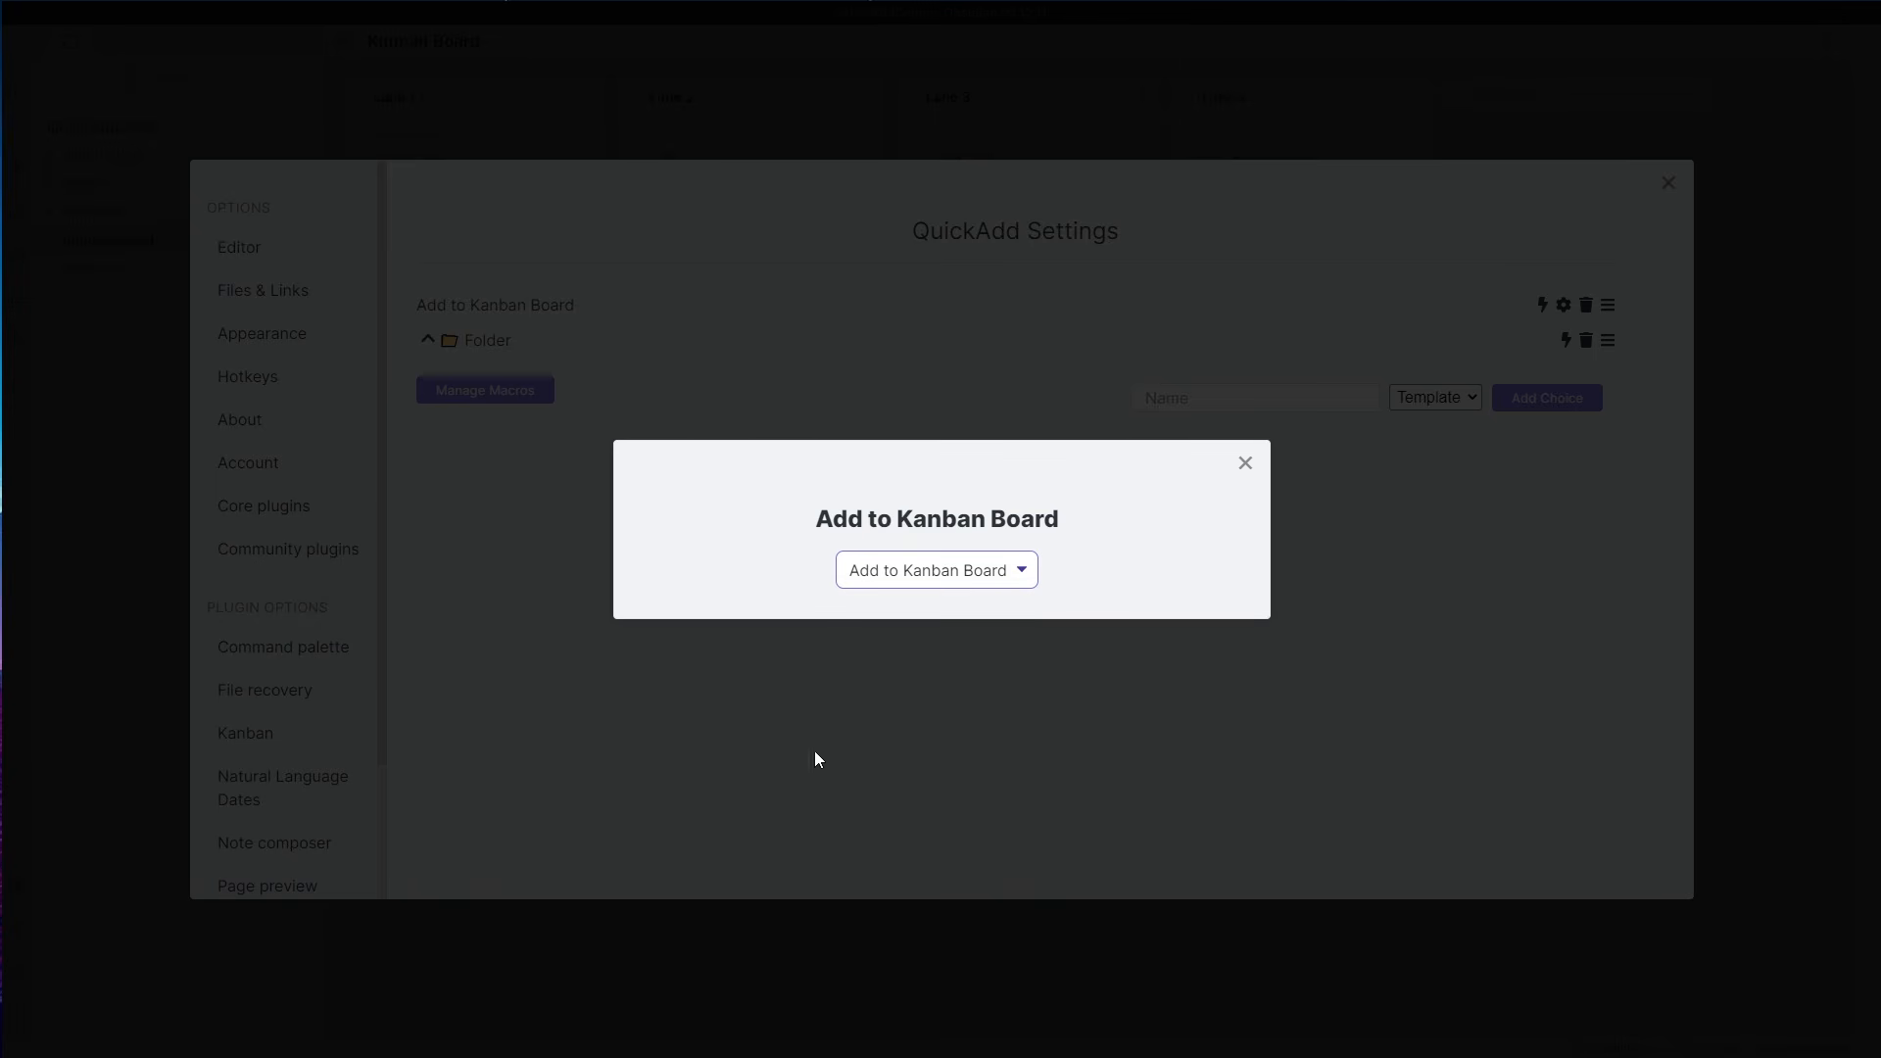
left_click(1425, 894)
left_click(909, 976)
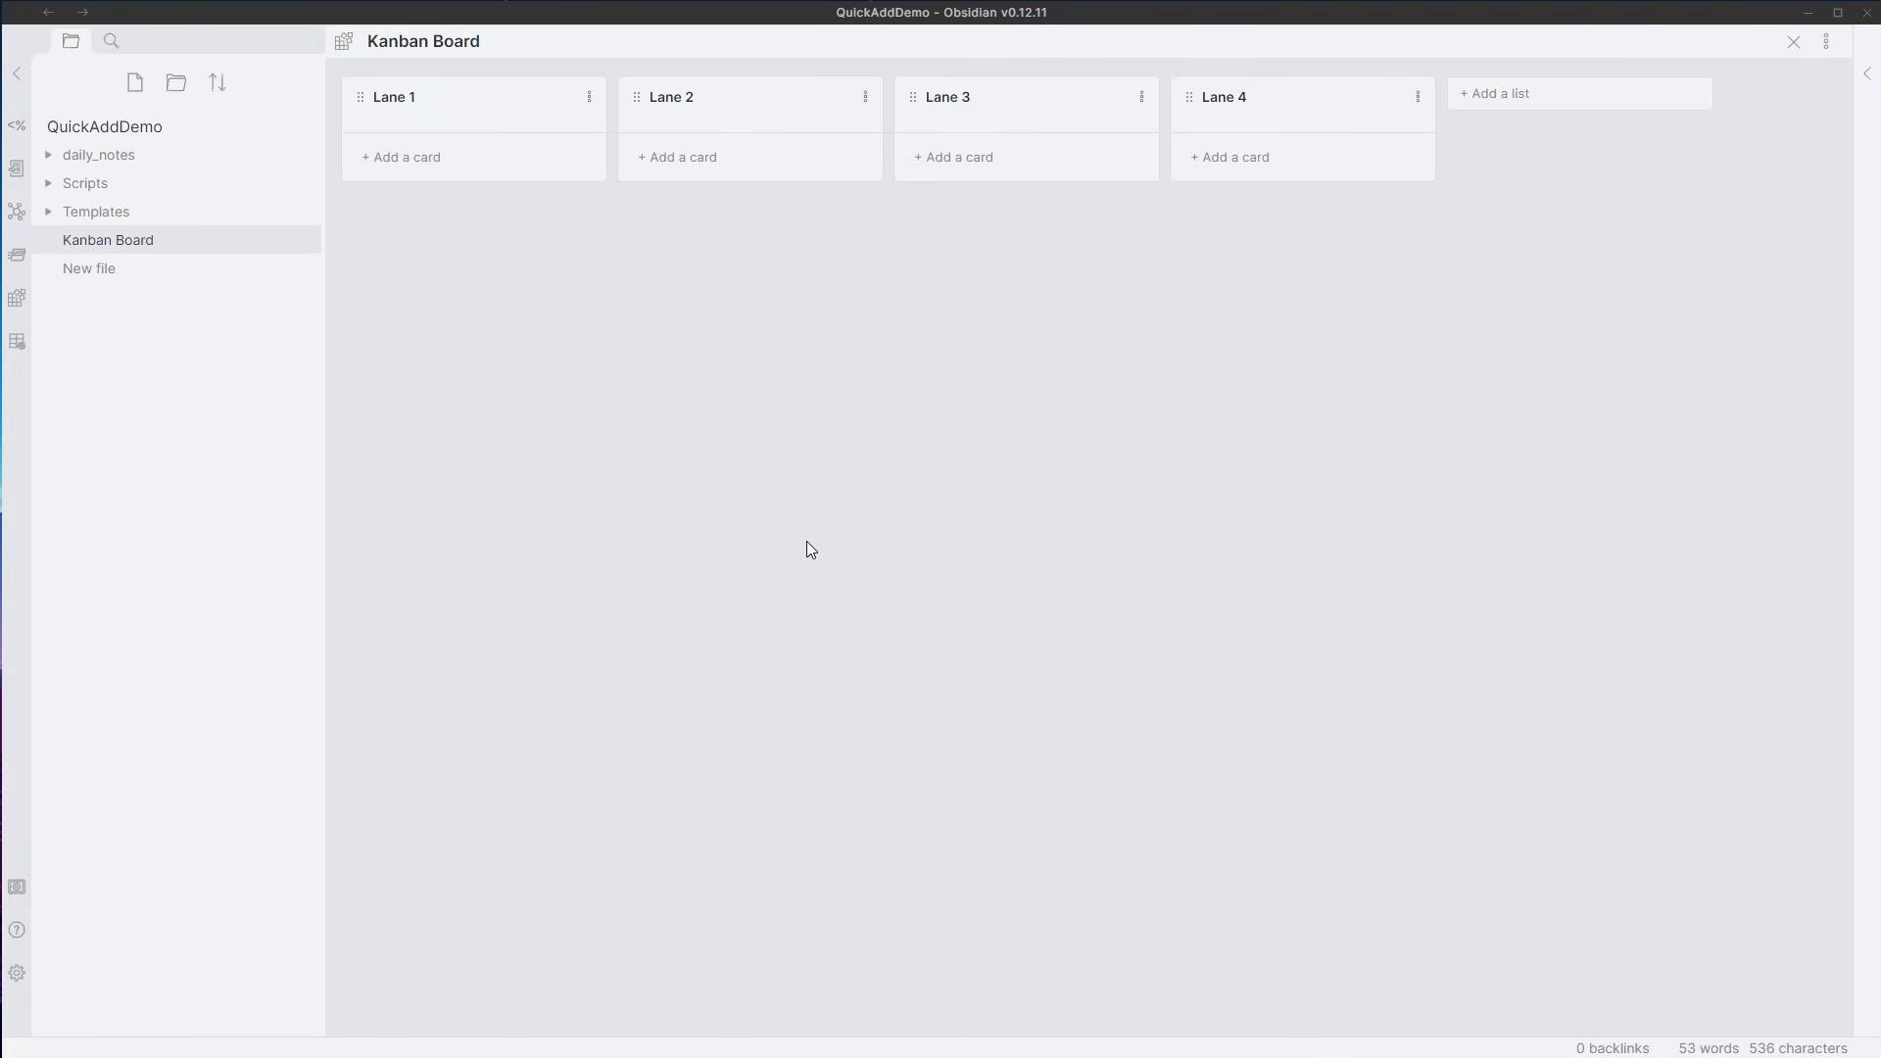
key("ctrl+p")
type("q")
key("Return")
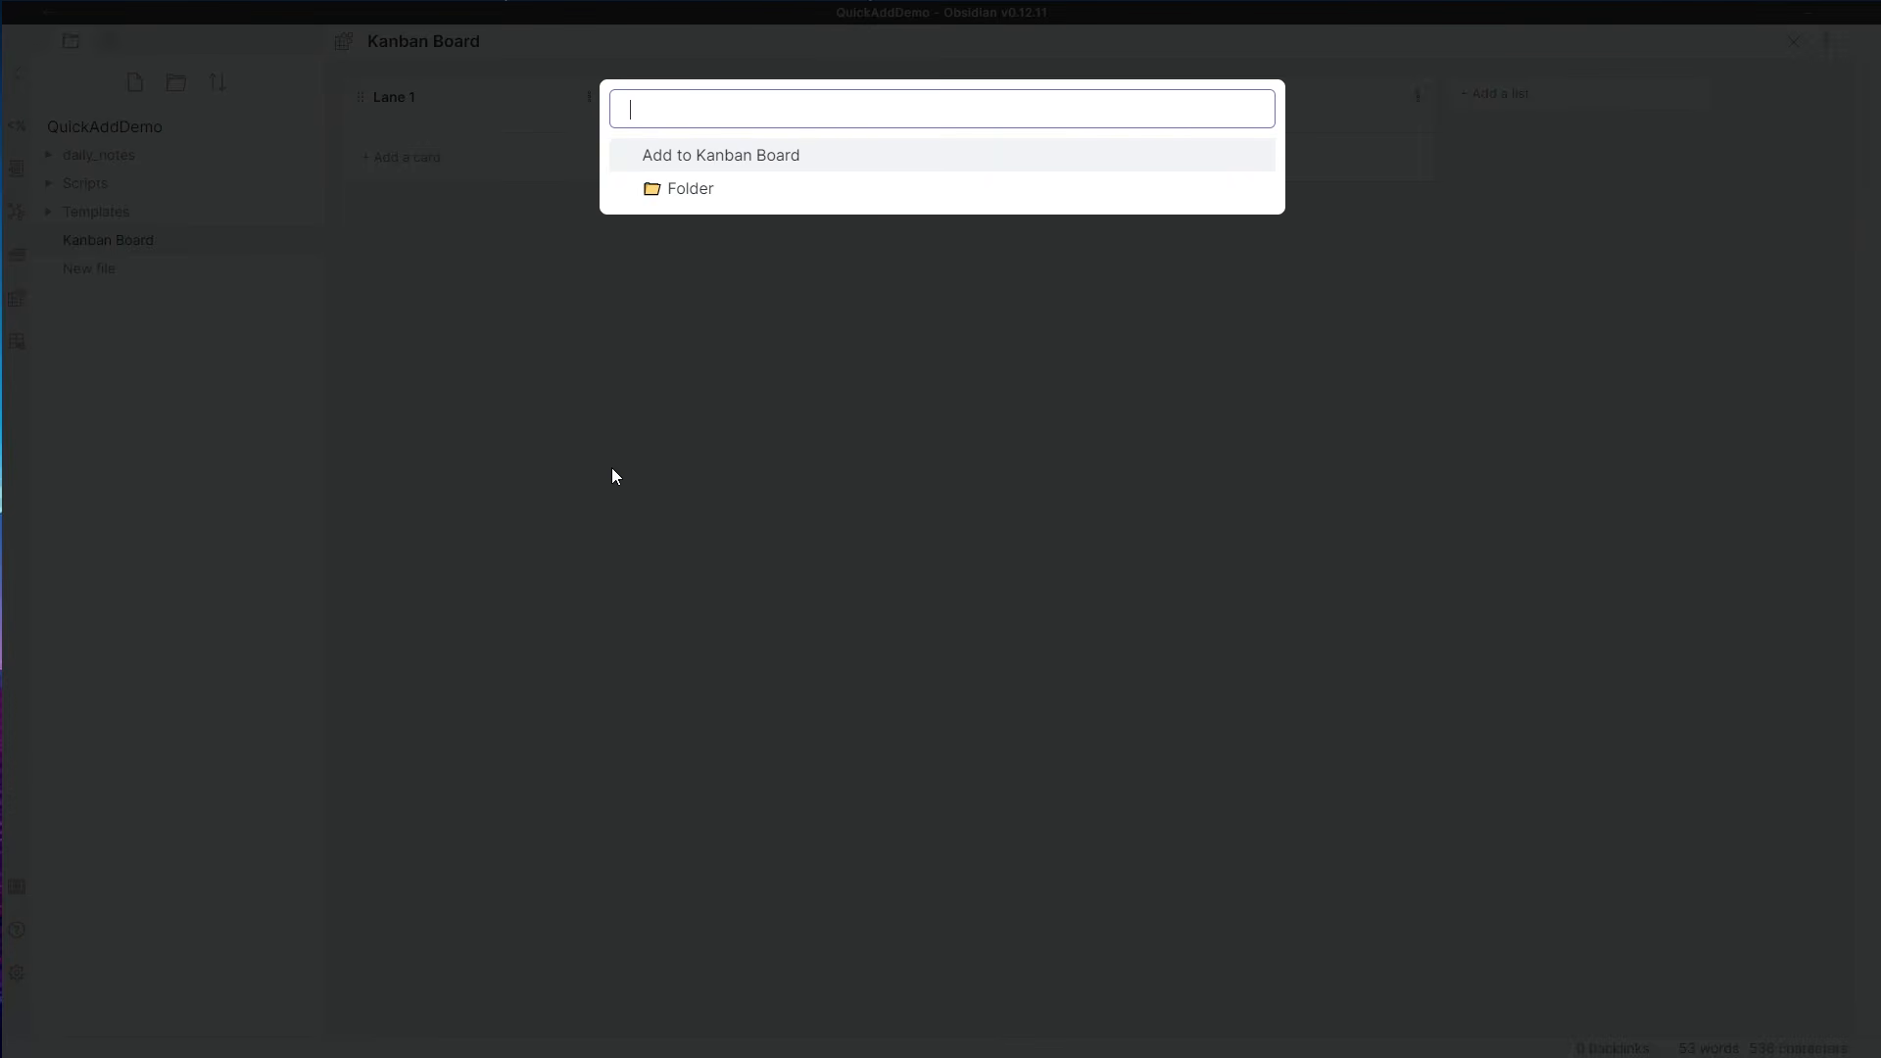
key("Return")
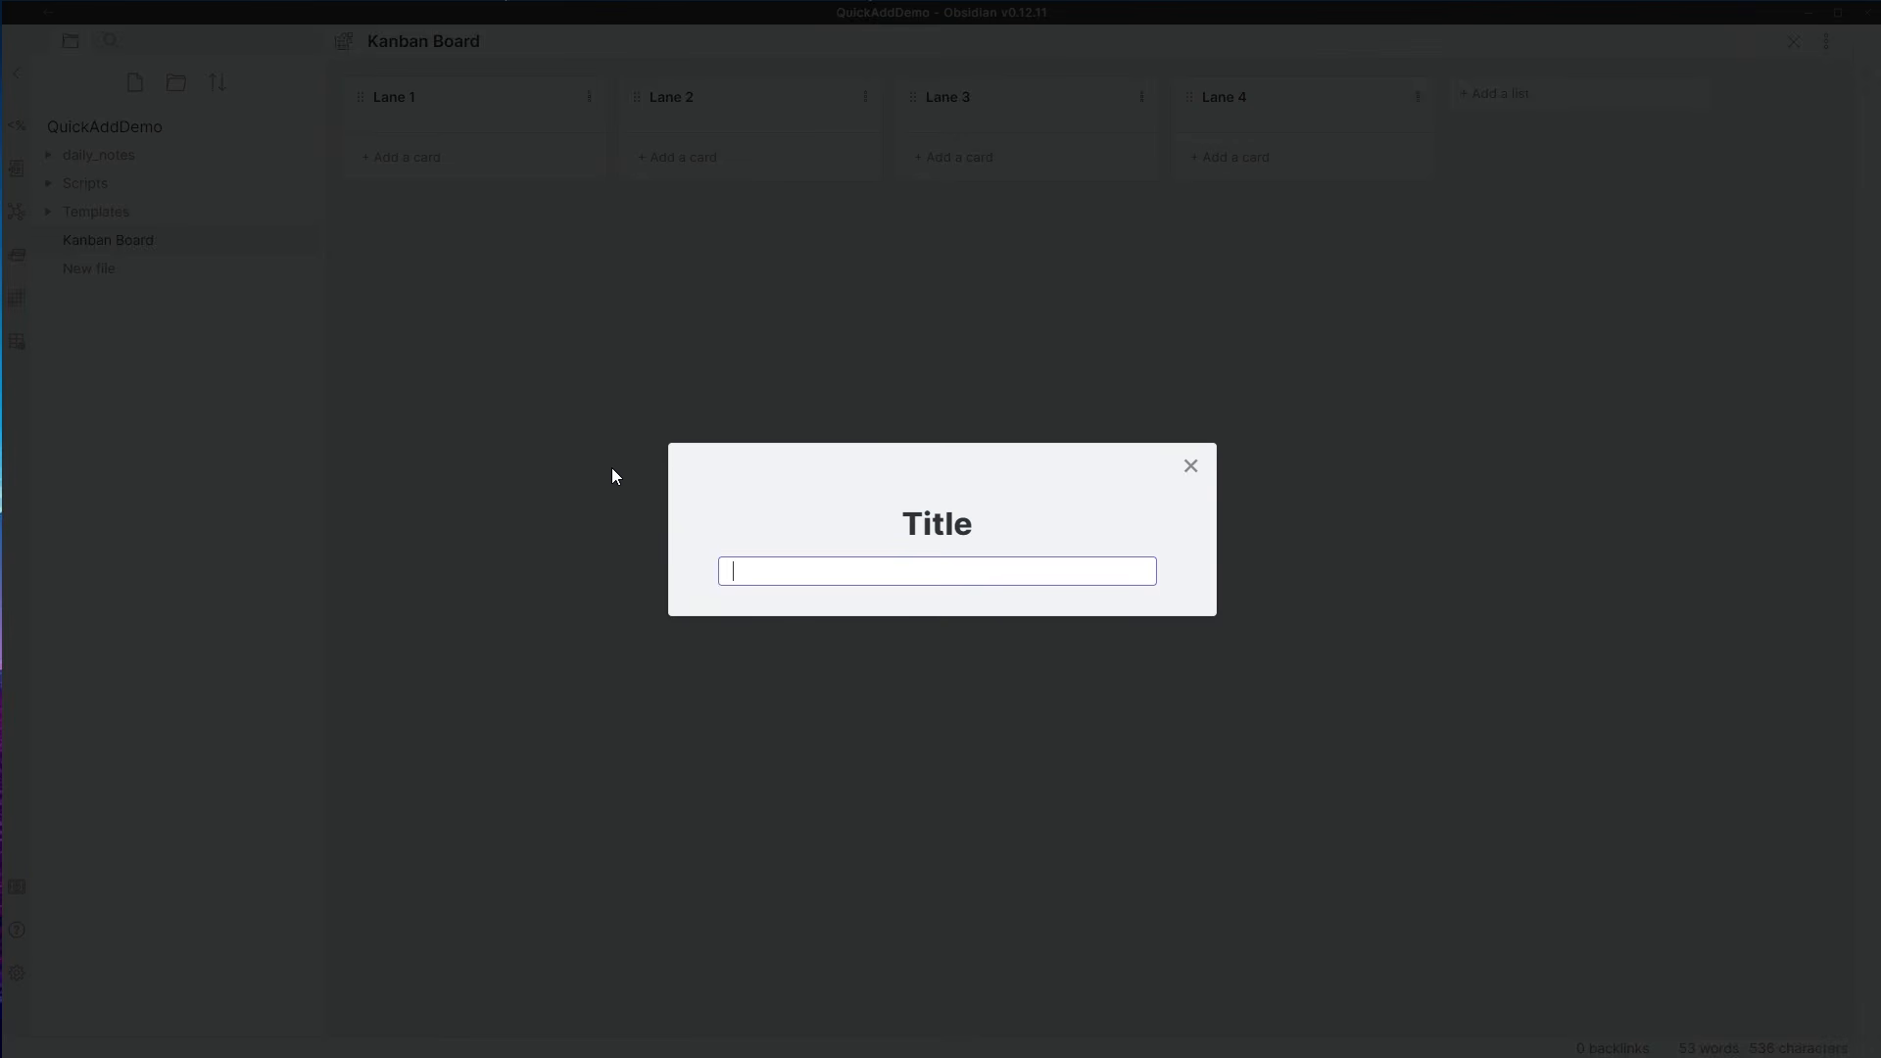
key("Escape")
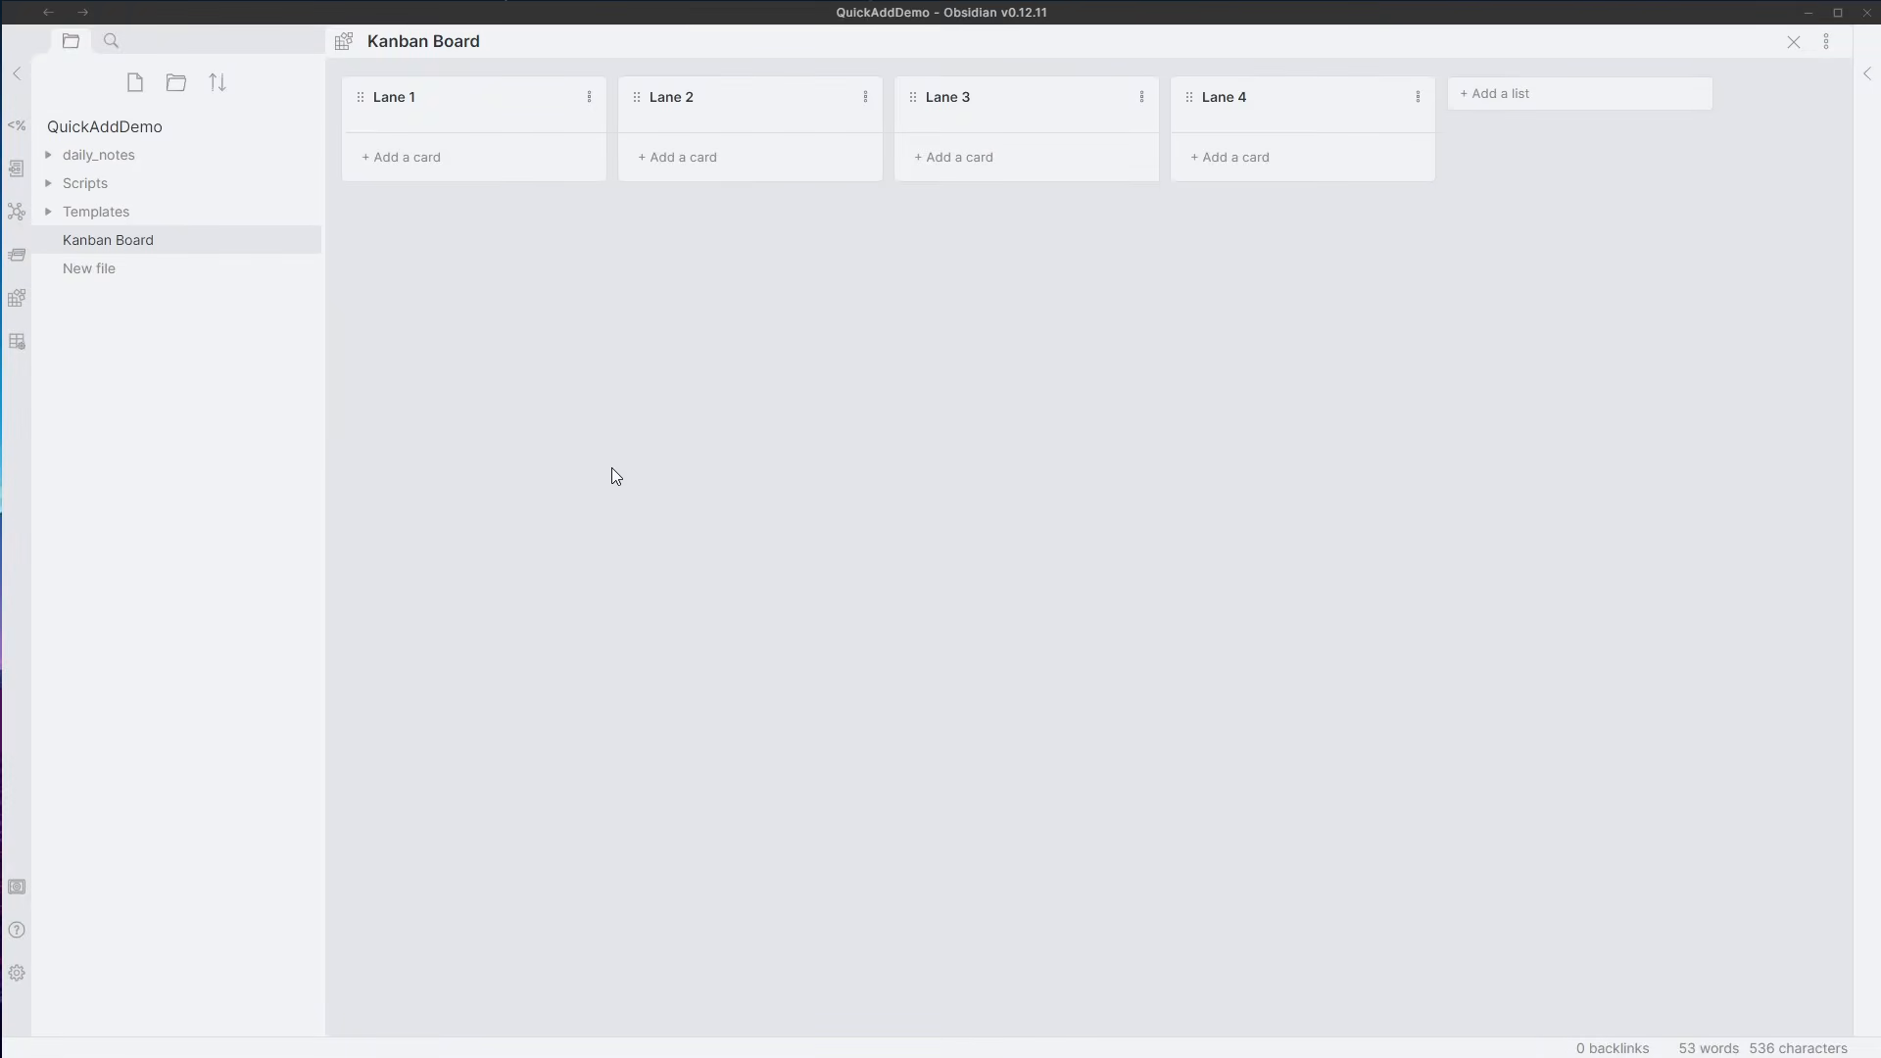
- Open the kanban_template note in the Templates folder and select the {{VALUE:Item name}} placeholder of its name property
left_click(235, 212)
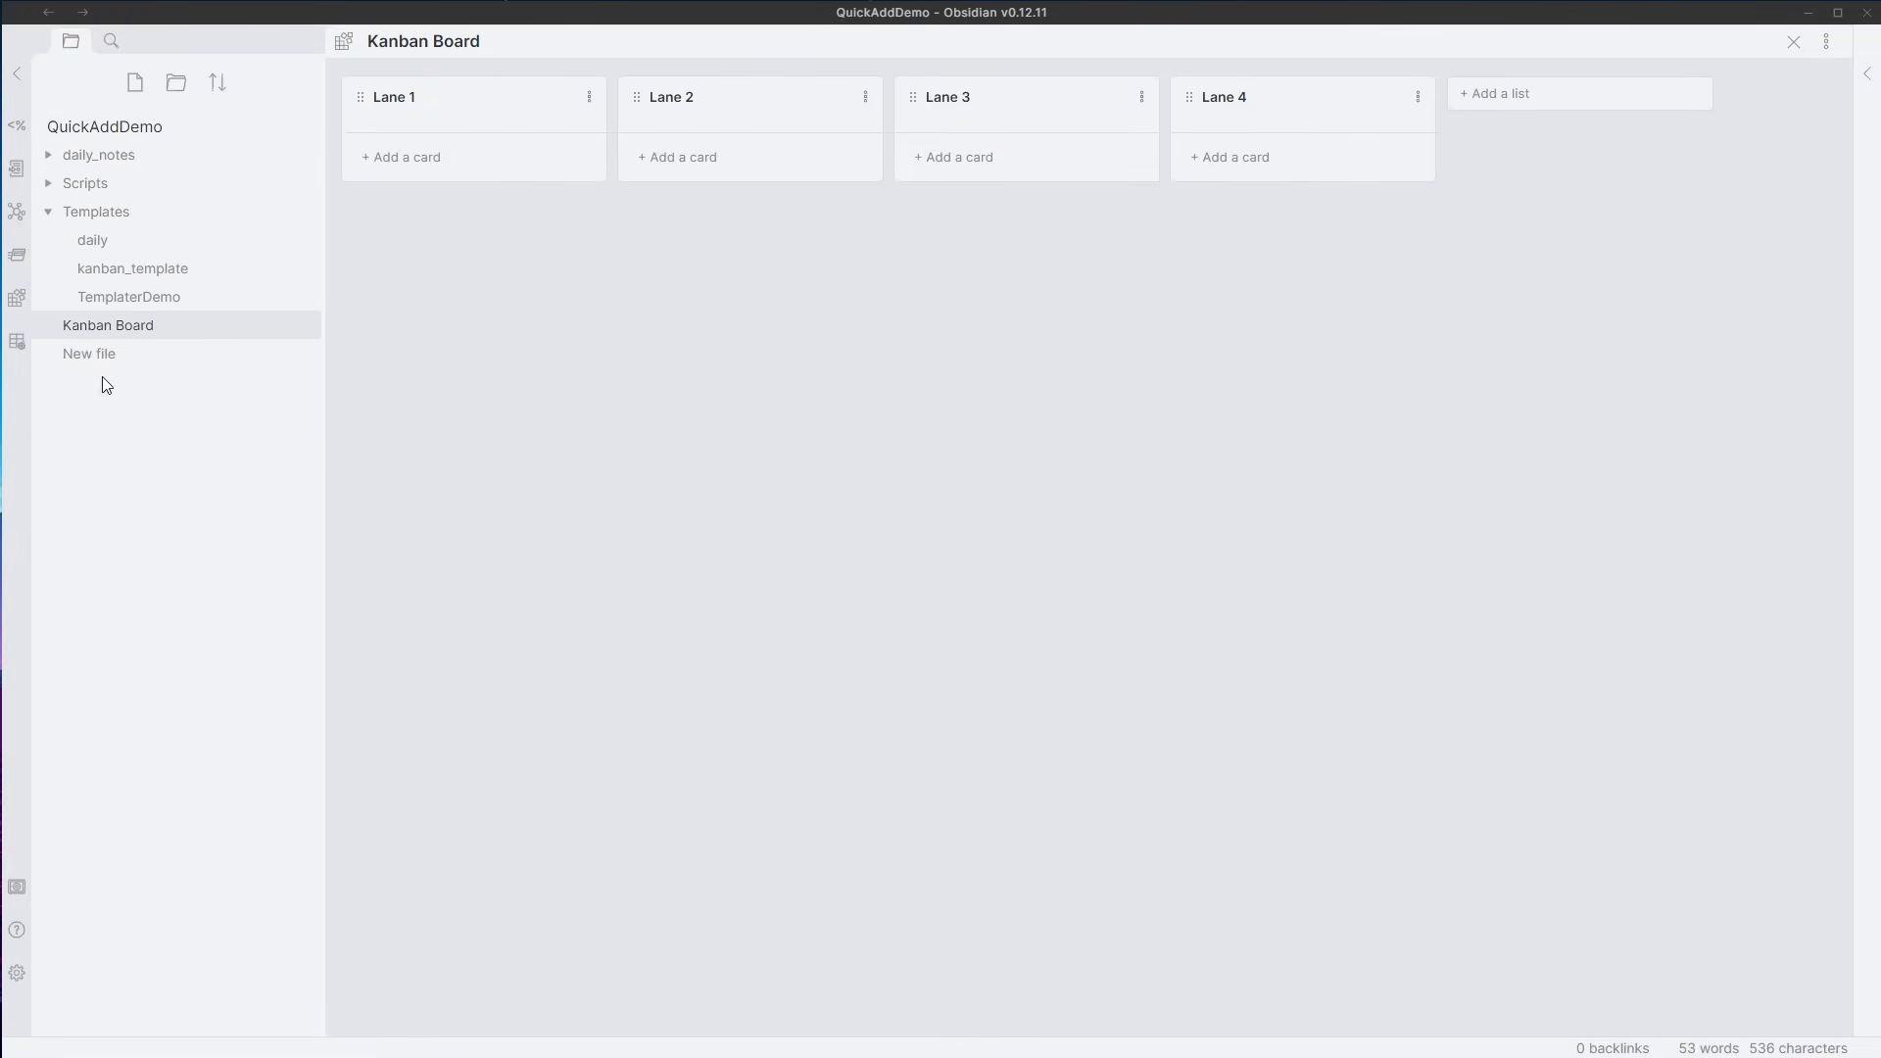
left_click(147, 270)
left_click_drag(1016, 365, 749, 90)
left_click(1108, 484)
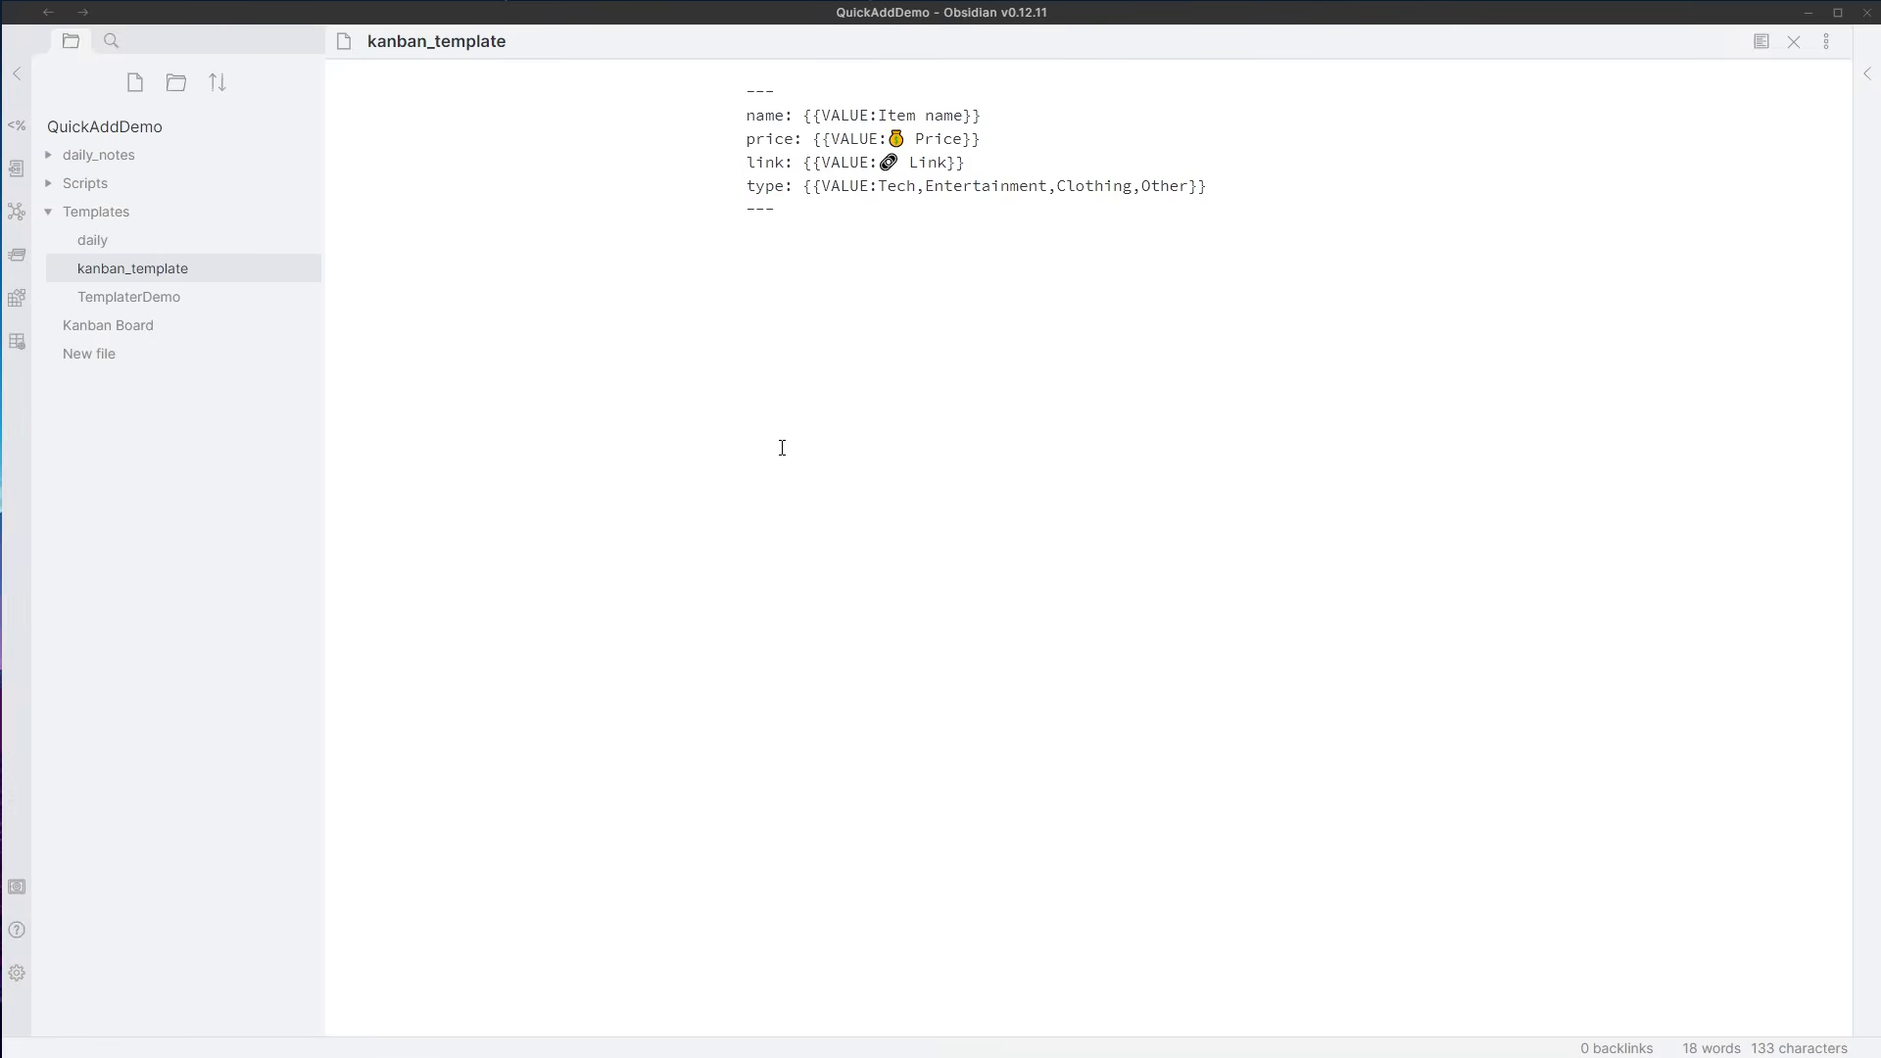
left_click(806, 115)
left_click_drag(806, 115, 1133, 118)
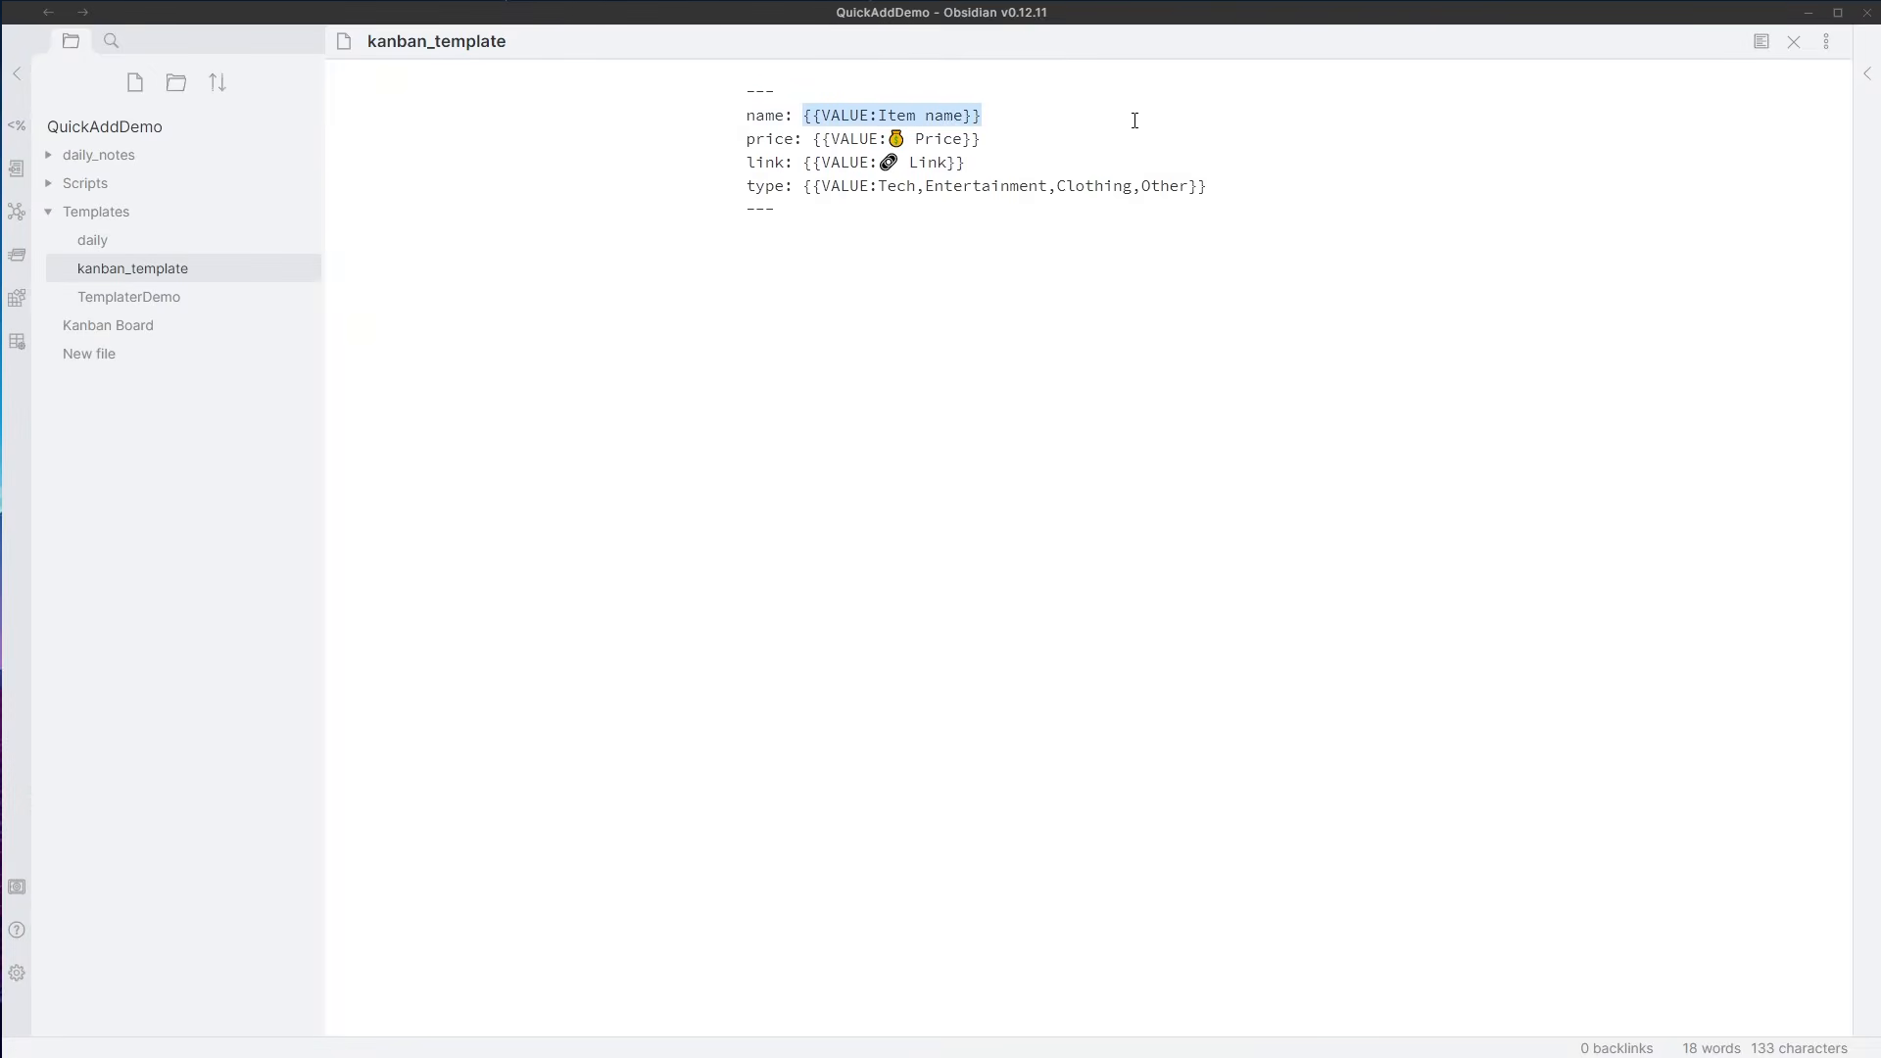
- In the Add to Kanban Board macro, set the Create new item file name format to {{DATE:DDMMYY}} - {{VALUE:Item name}}
key("ctrl+comma")
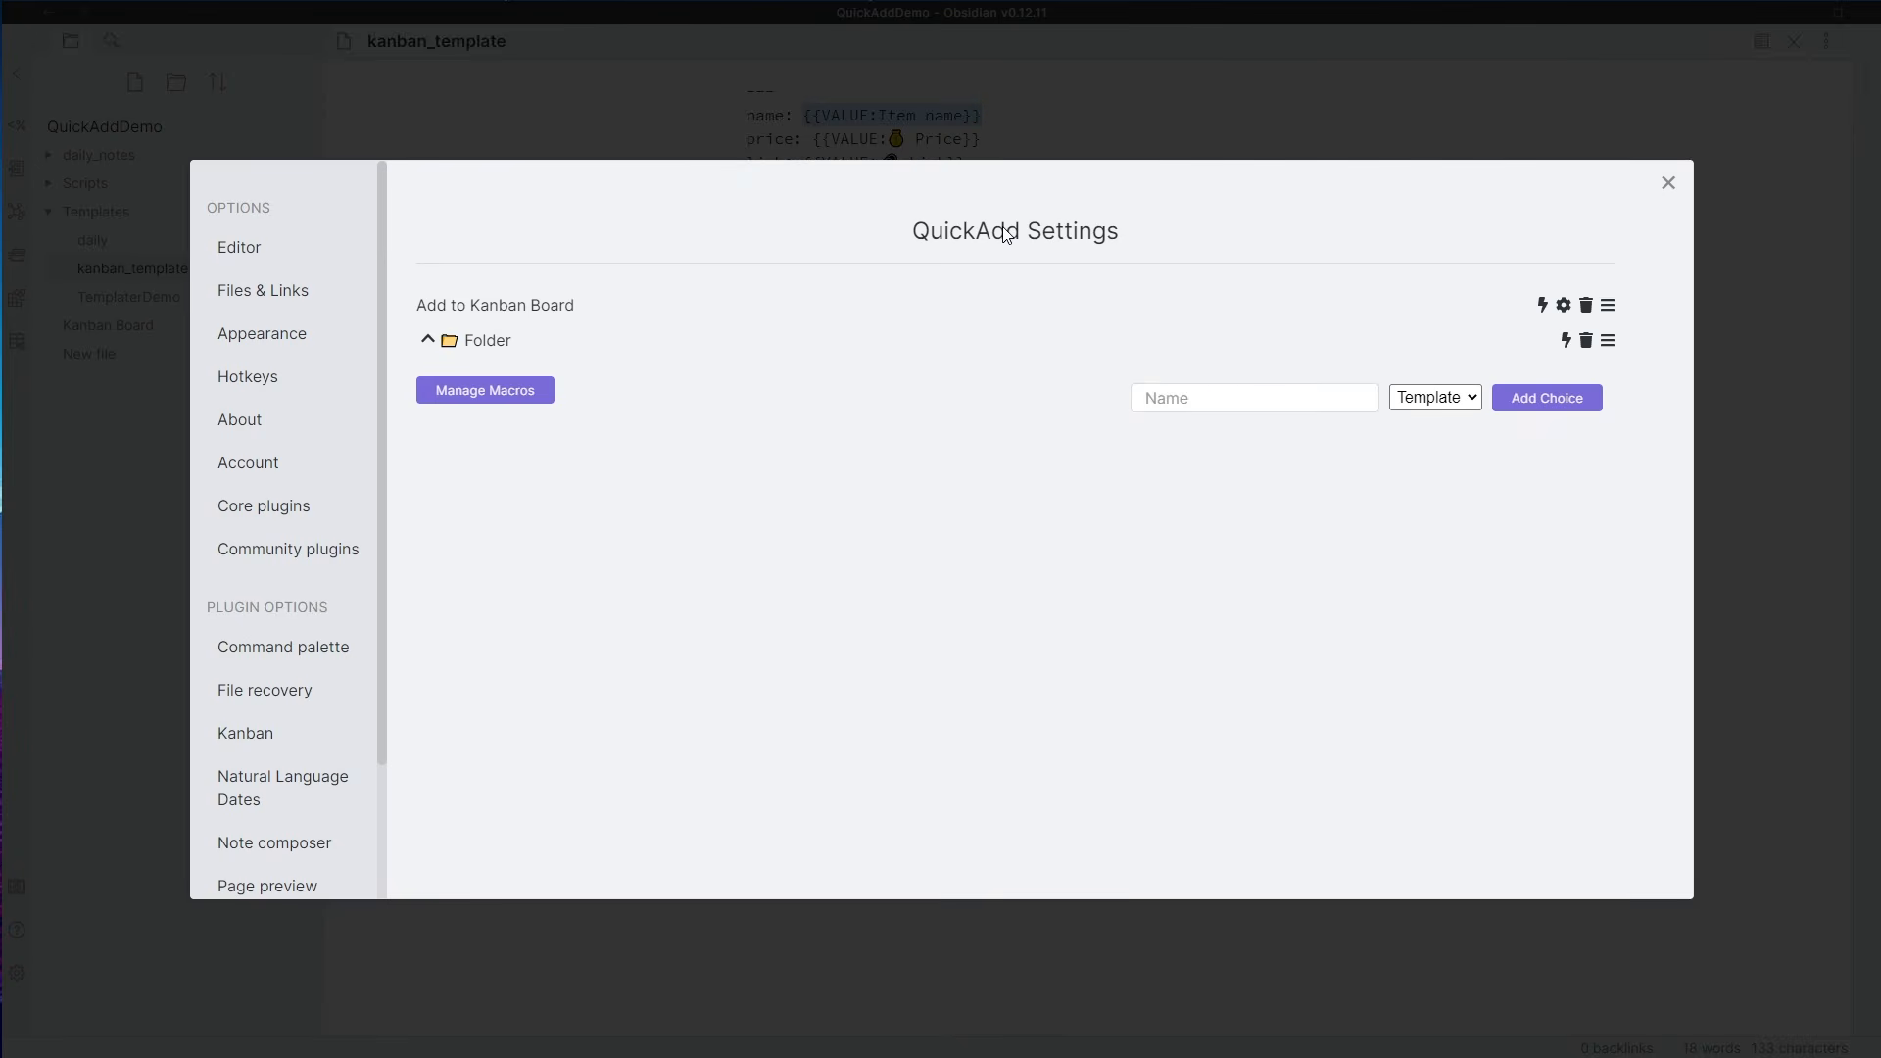
left_click(1564, 305)
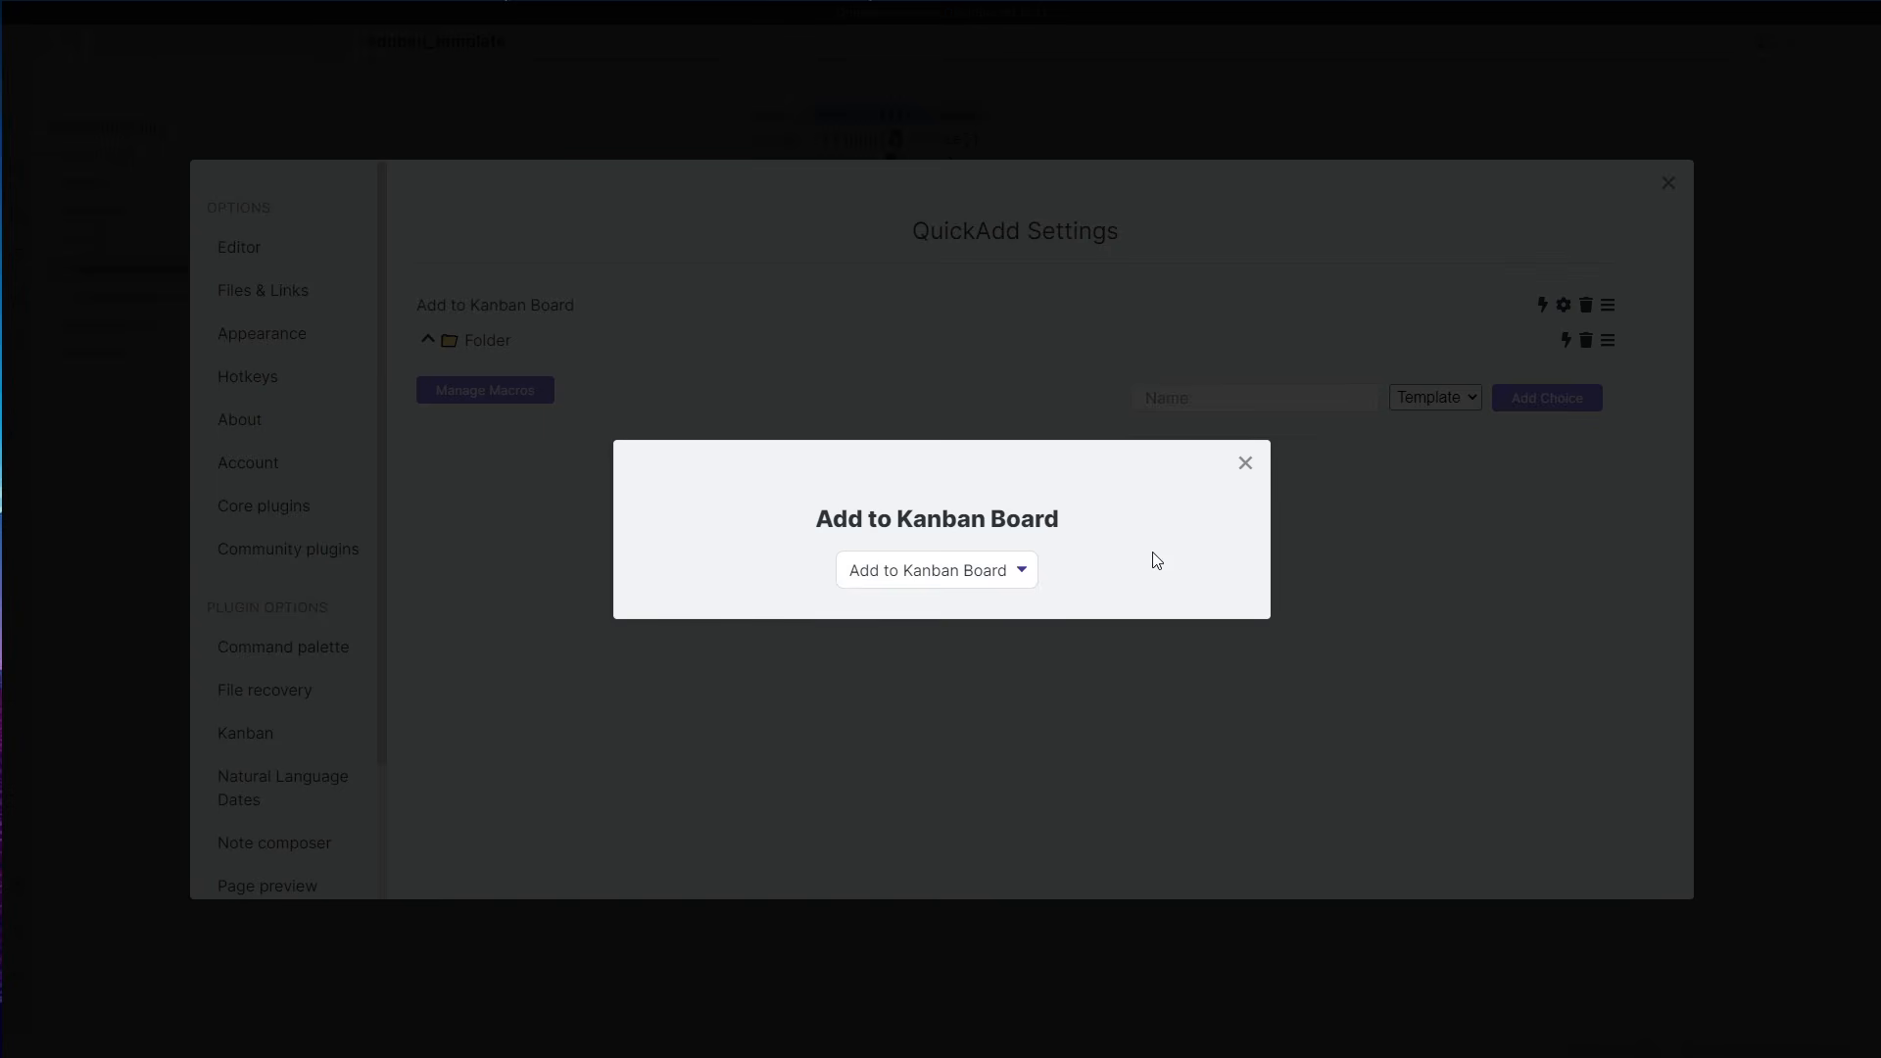
left_click(517, 698)
left_click(482, 397)
left_click(1110, 505)
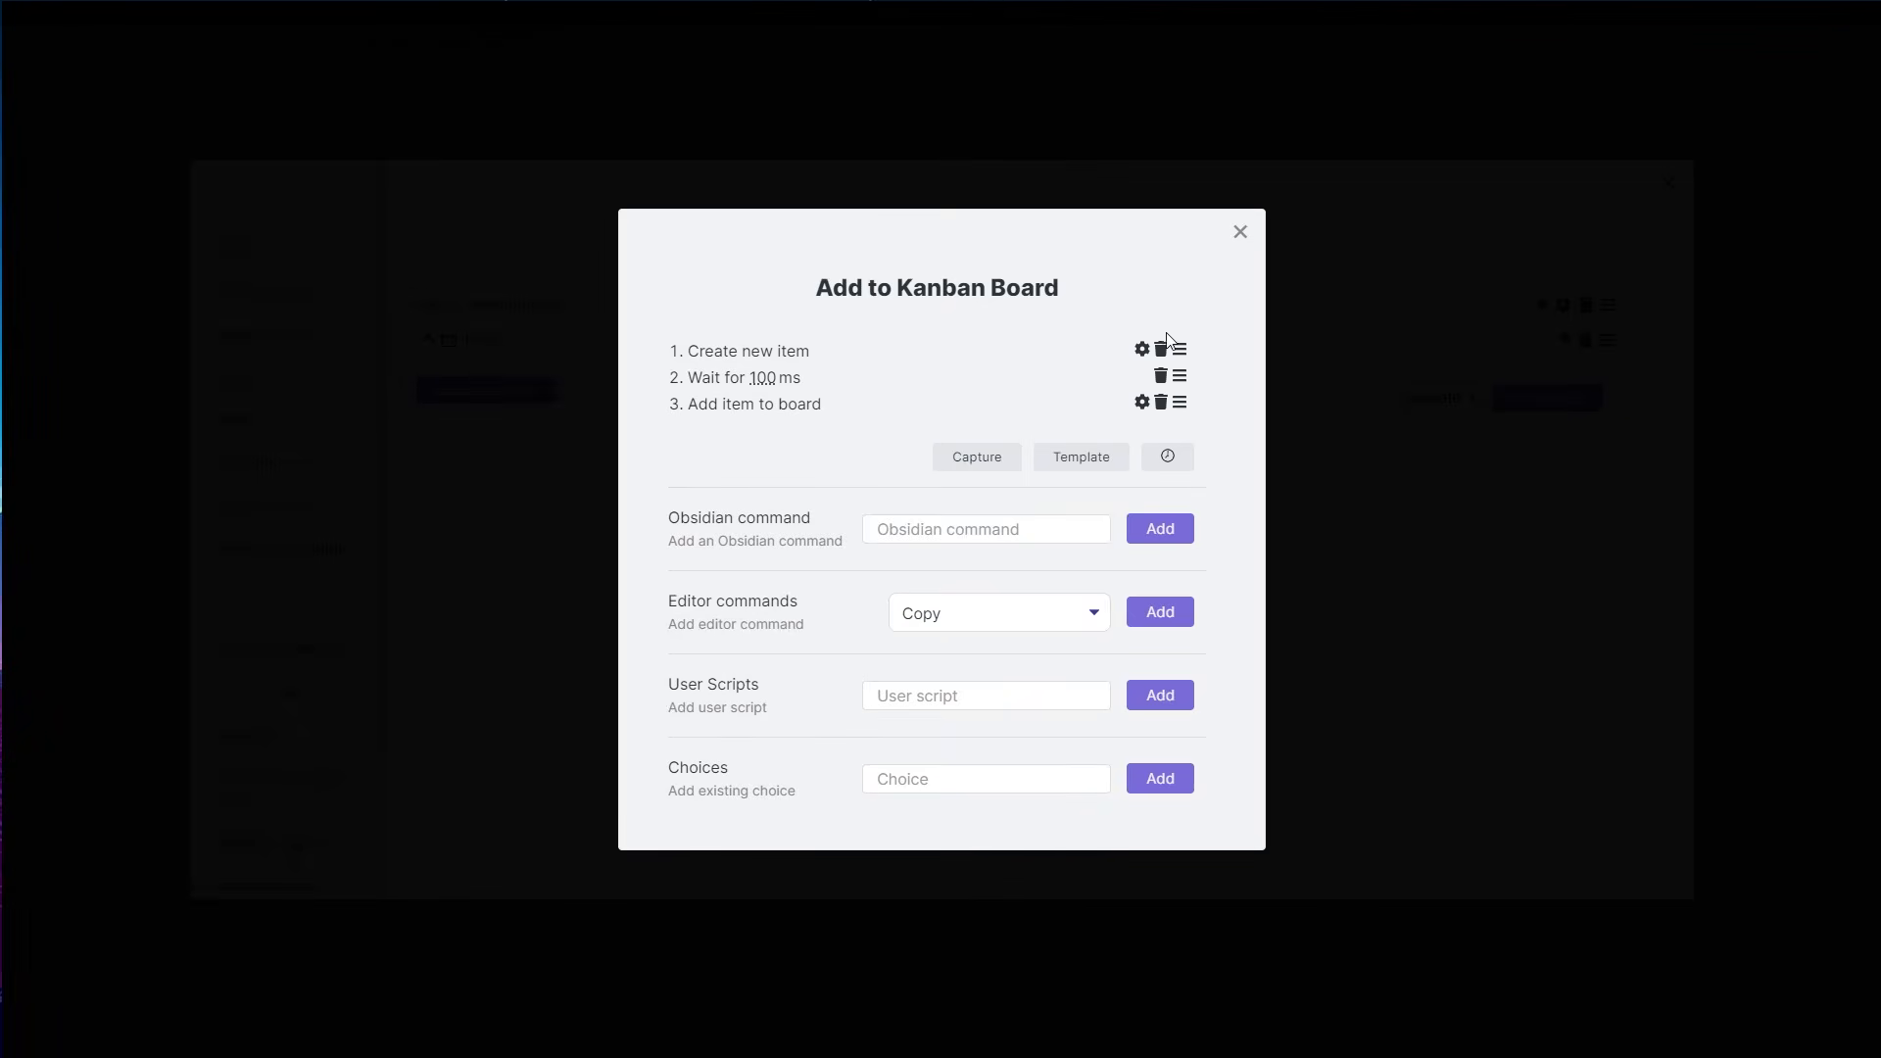
left_click(1142, 350)
left_click(736, 478)
double_click(736, 478)
type("VALUE:Item")
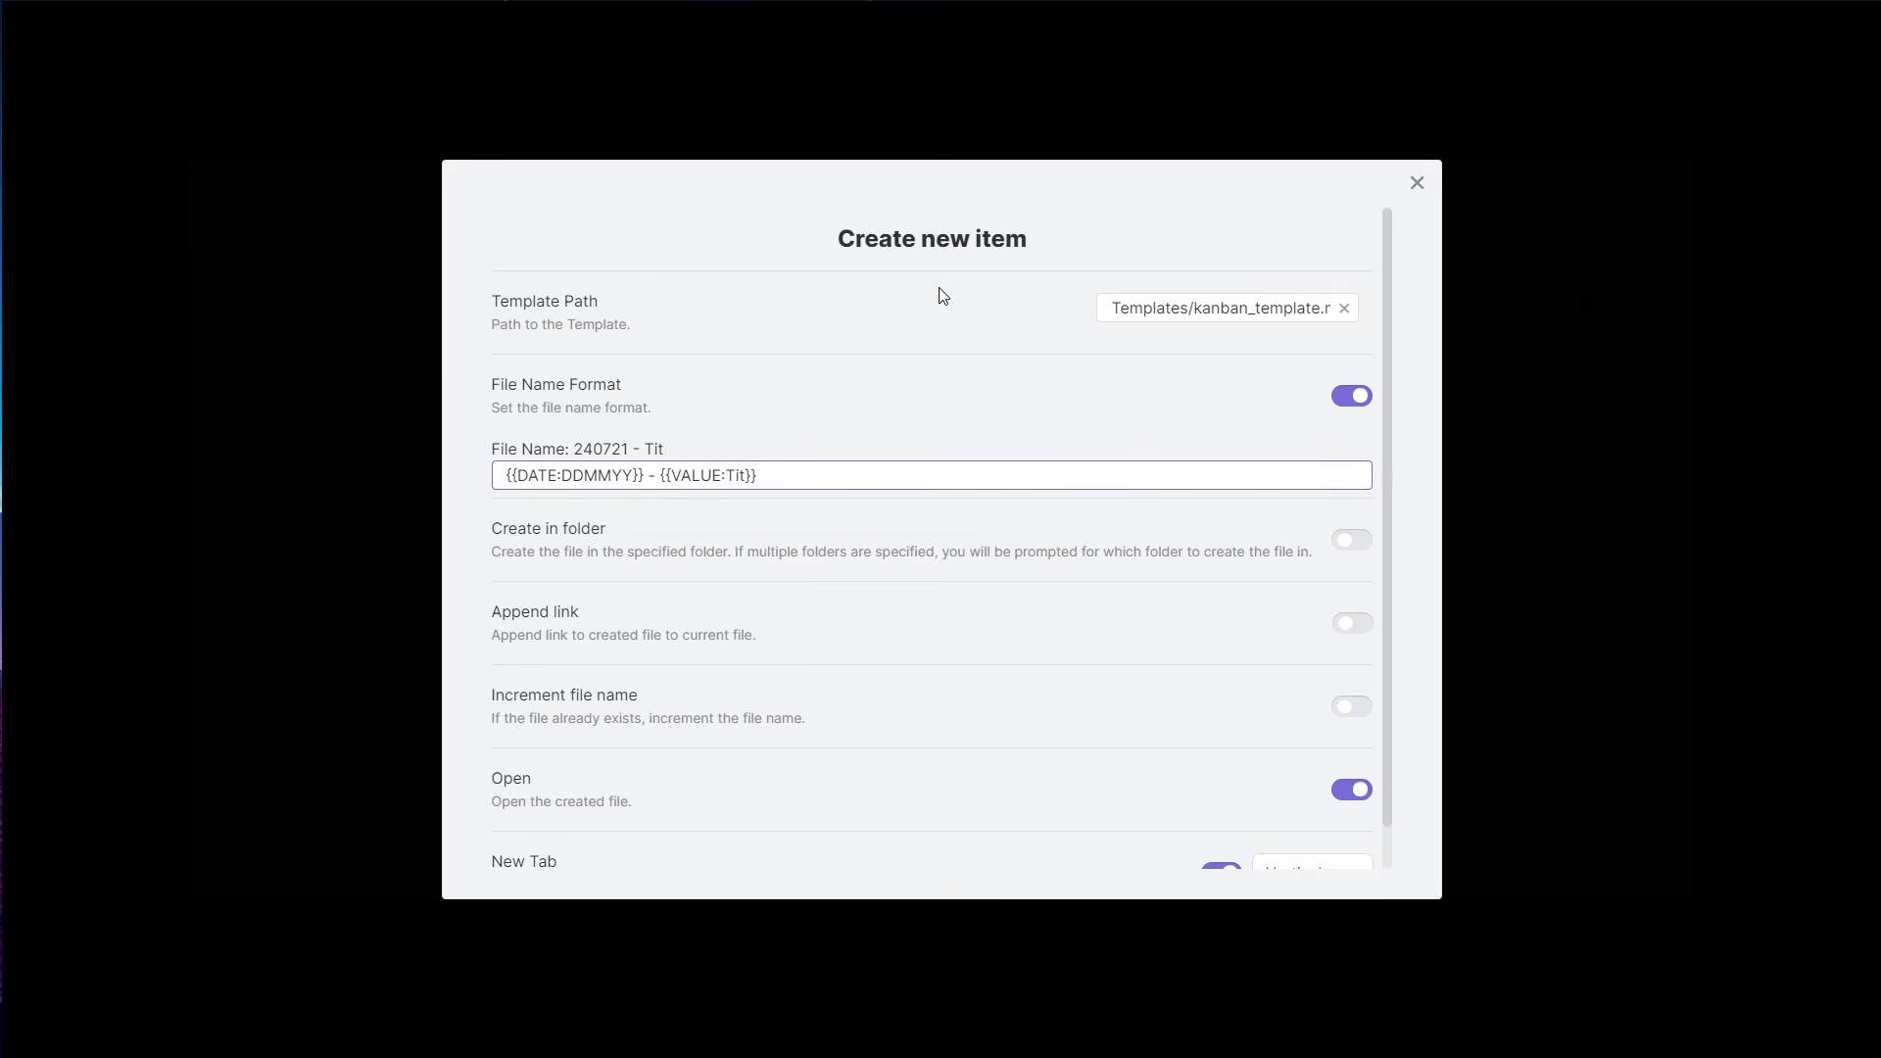
type(" name")
scroll(722, 686, "down", 1)
left_click(1702, 790)
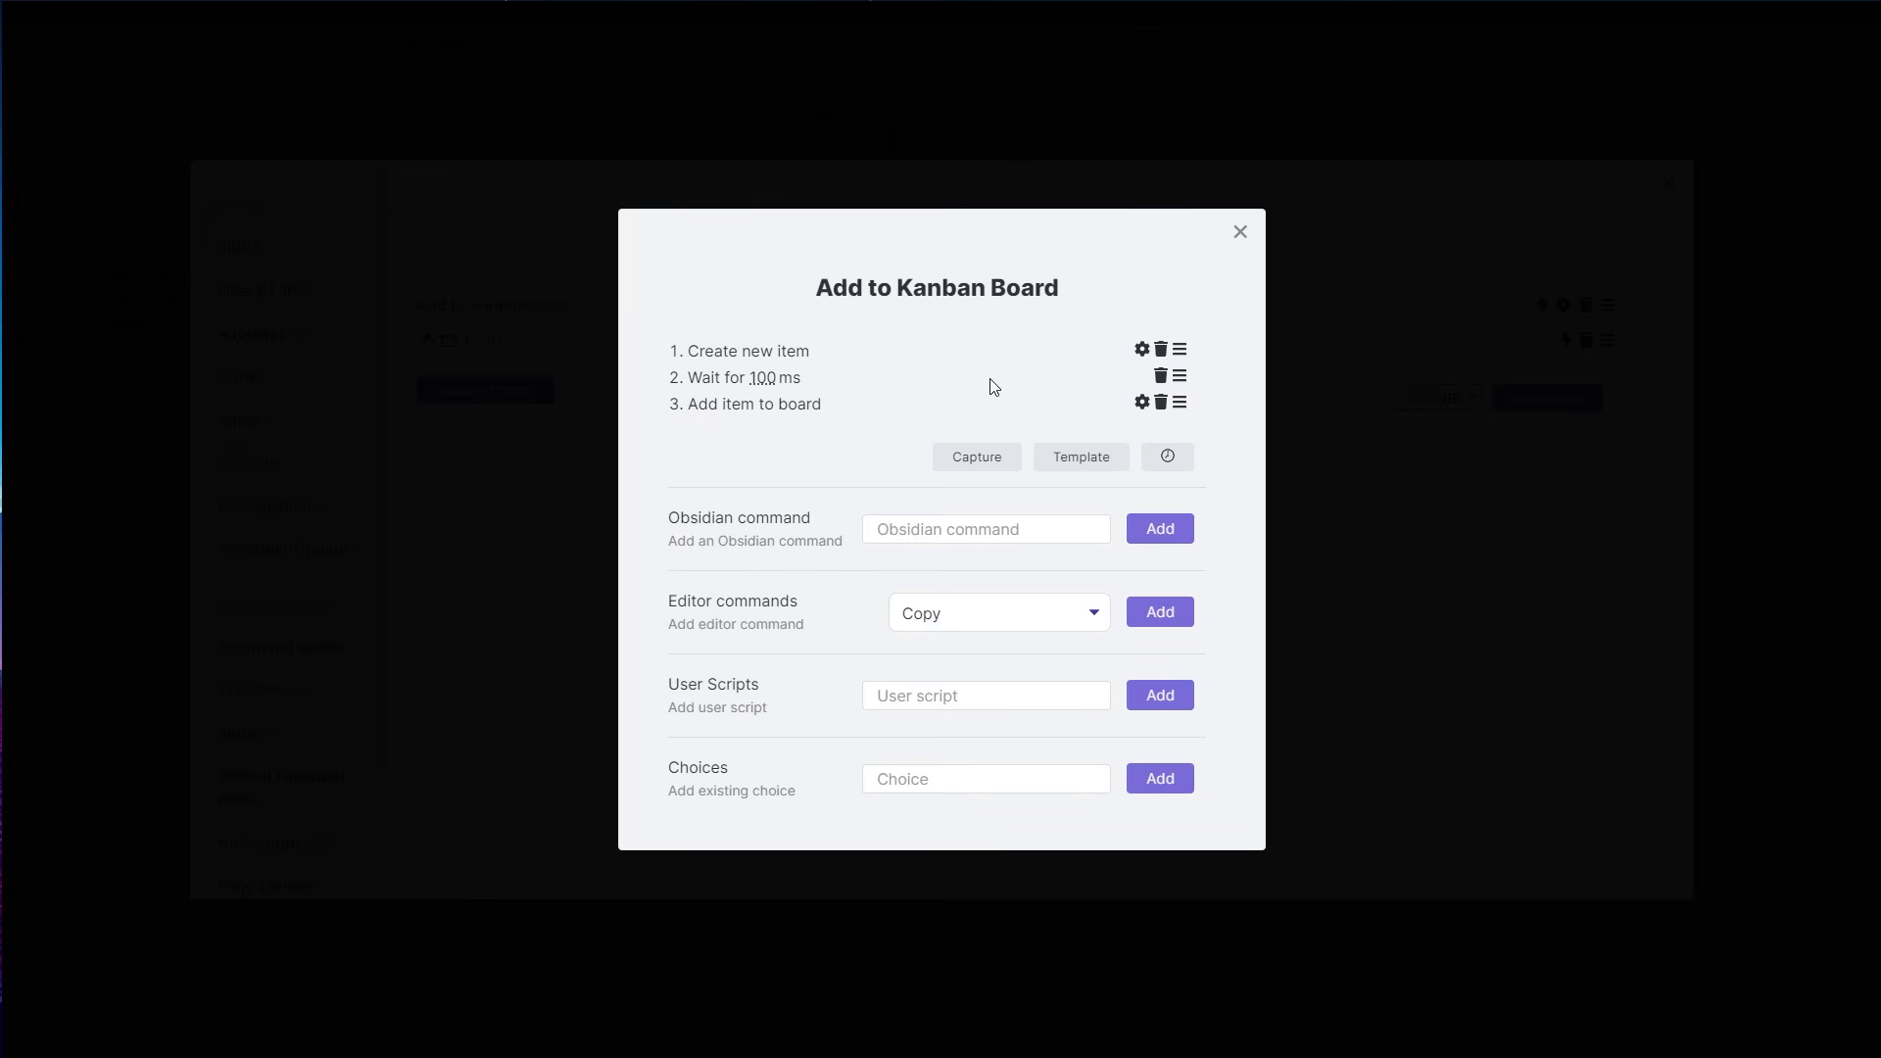
- Set the capture format of the Add item to board action to [[{{DATE:DDMMYY}} - {{VALUE:Item name}}]]
left_click(1142, 403)
scroll(896, 666, "down", 5)
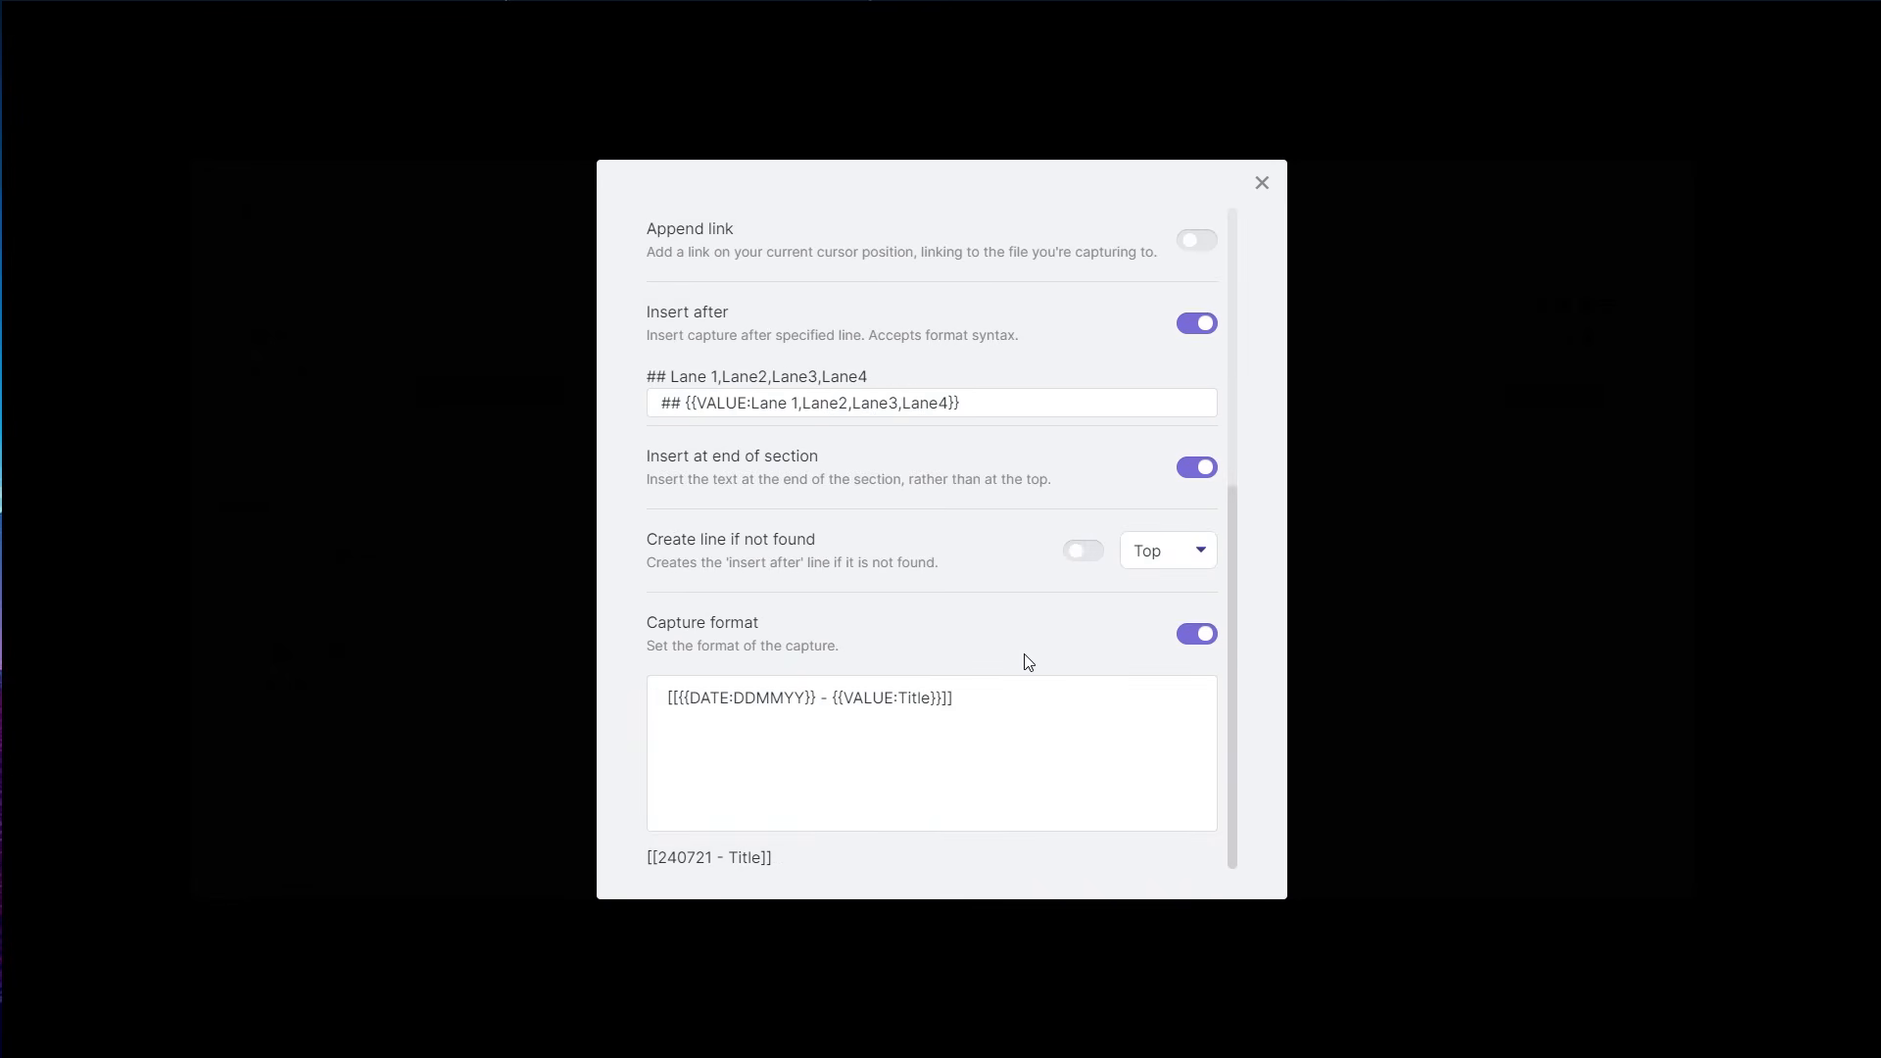
key("BackSpace")
key("BackSpace")
key("BackSpace")
key("BackSpace")
key("BackSpace")
type("Item name")
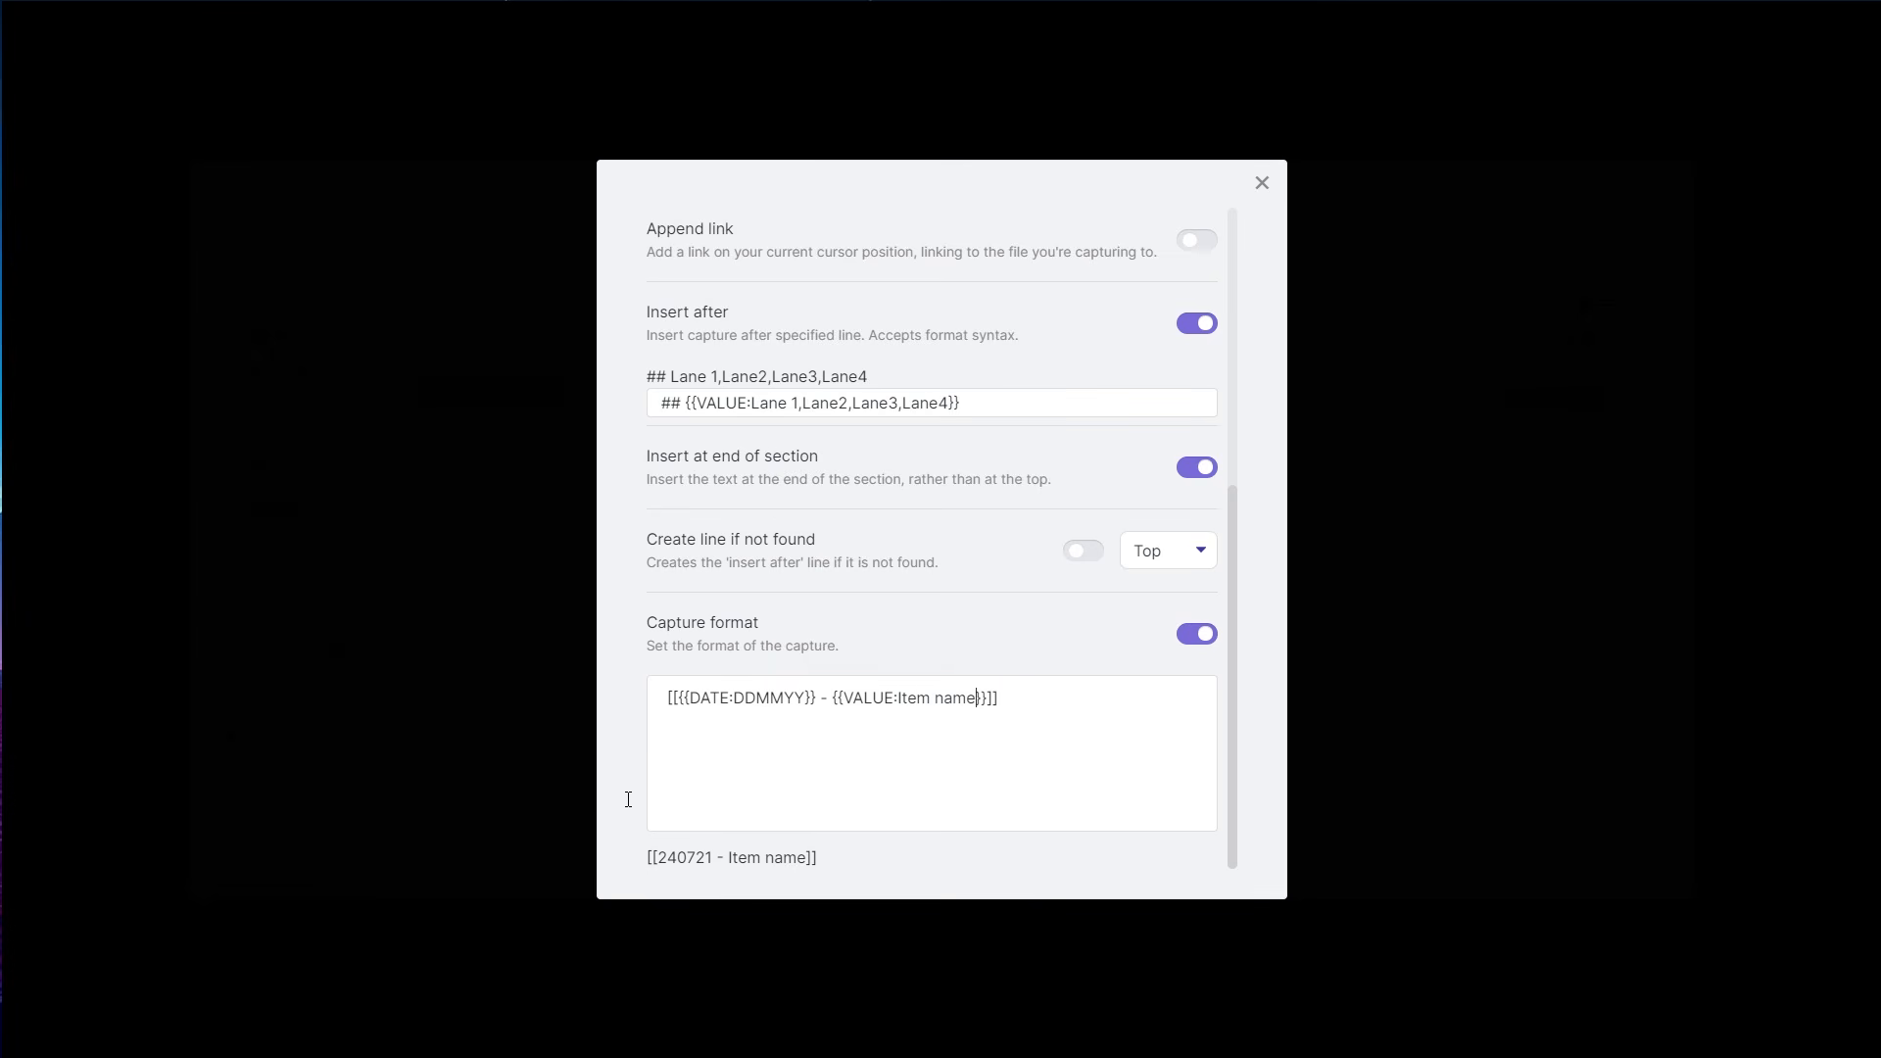
key("ctrl+a")
left_click(1307, 850)
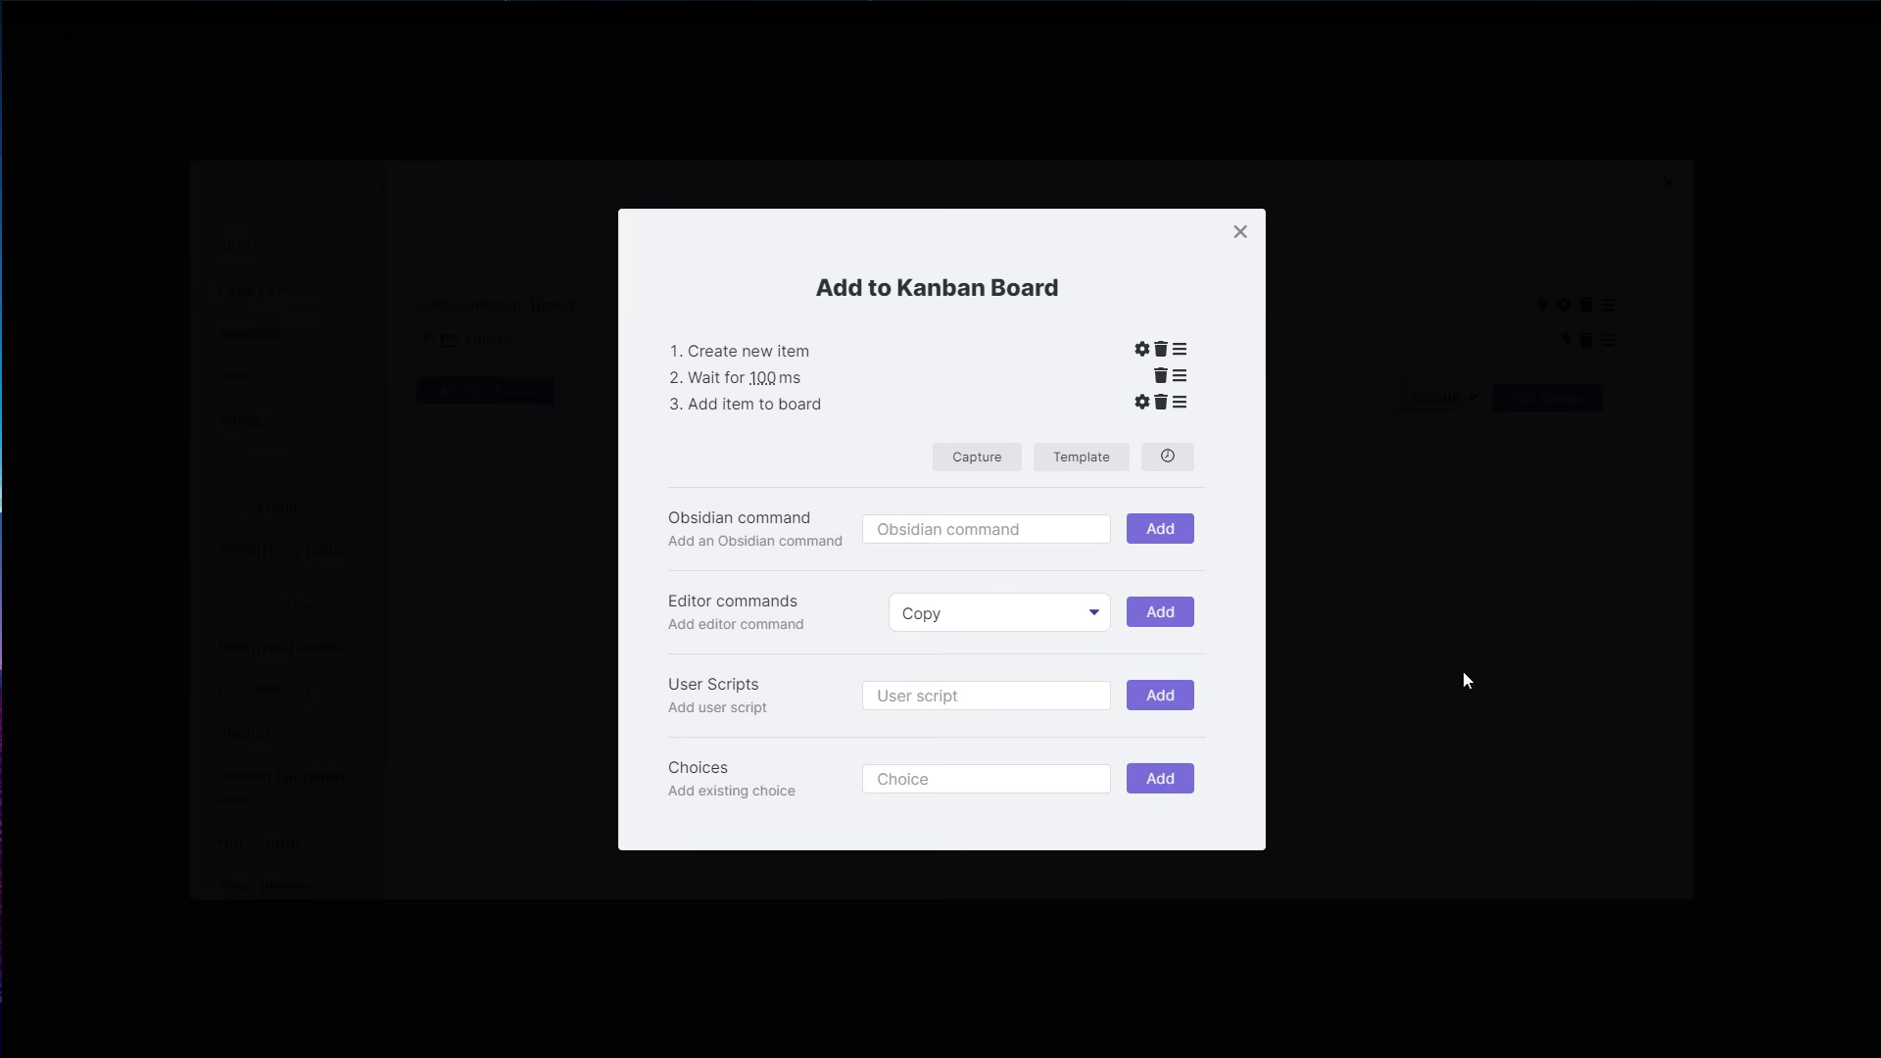
- Close the QuickAdd settings and open the Kanban Board note
left_click(1552, 447)
left_click(1424, 178)
left_click(1085, 119)
left_click(803, 364)
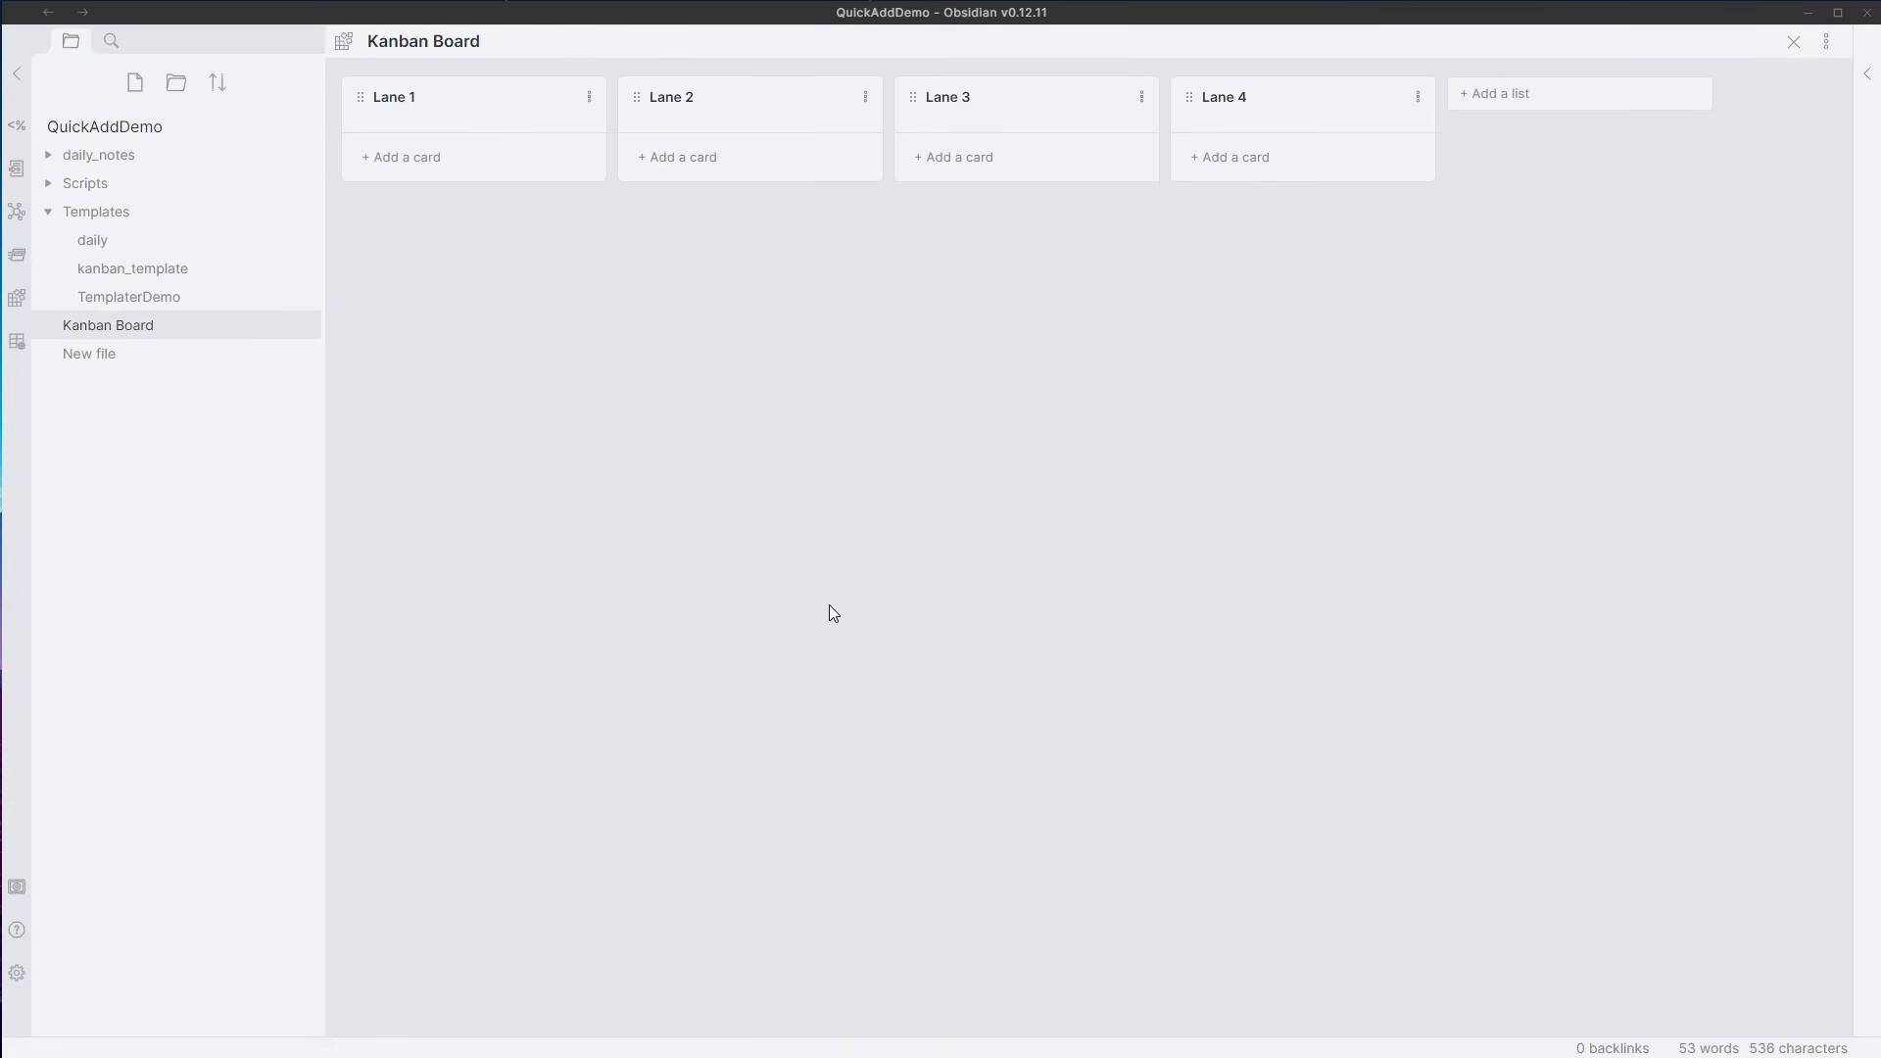
- Run the QuickAdd choice Add to Kanban Board with item name Plant, price 50 and link test
key("ctrl+p")
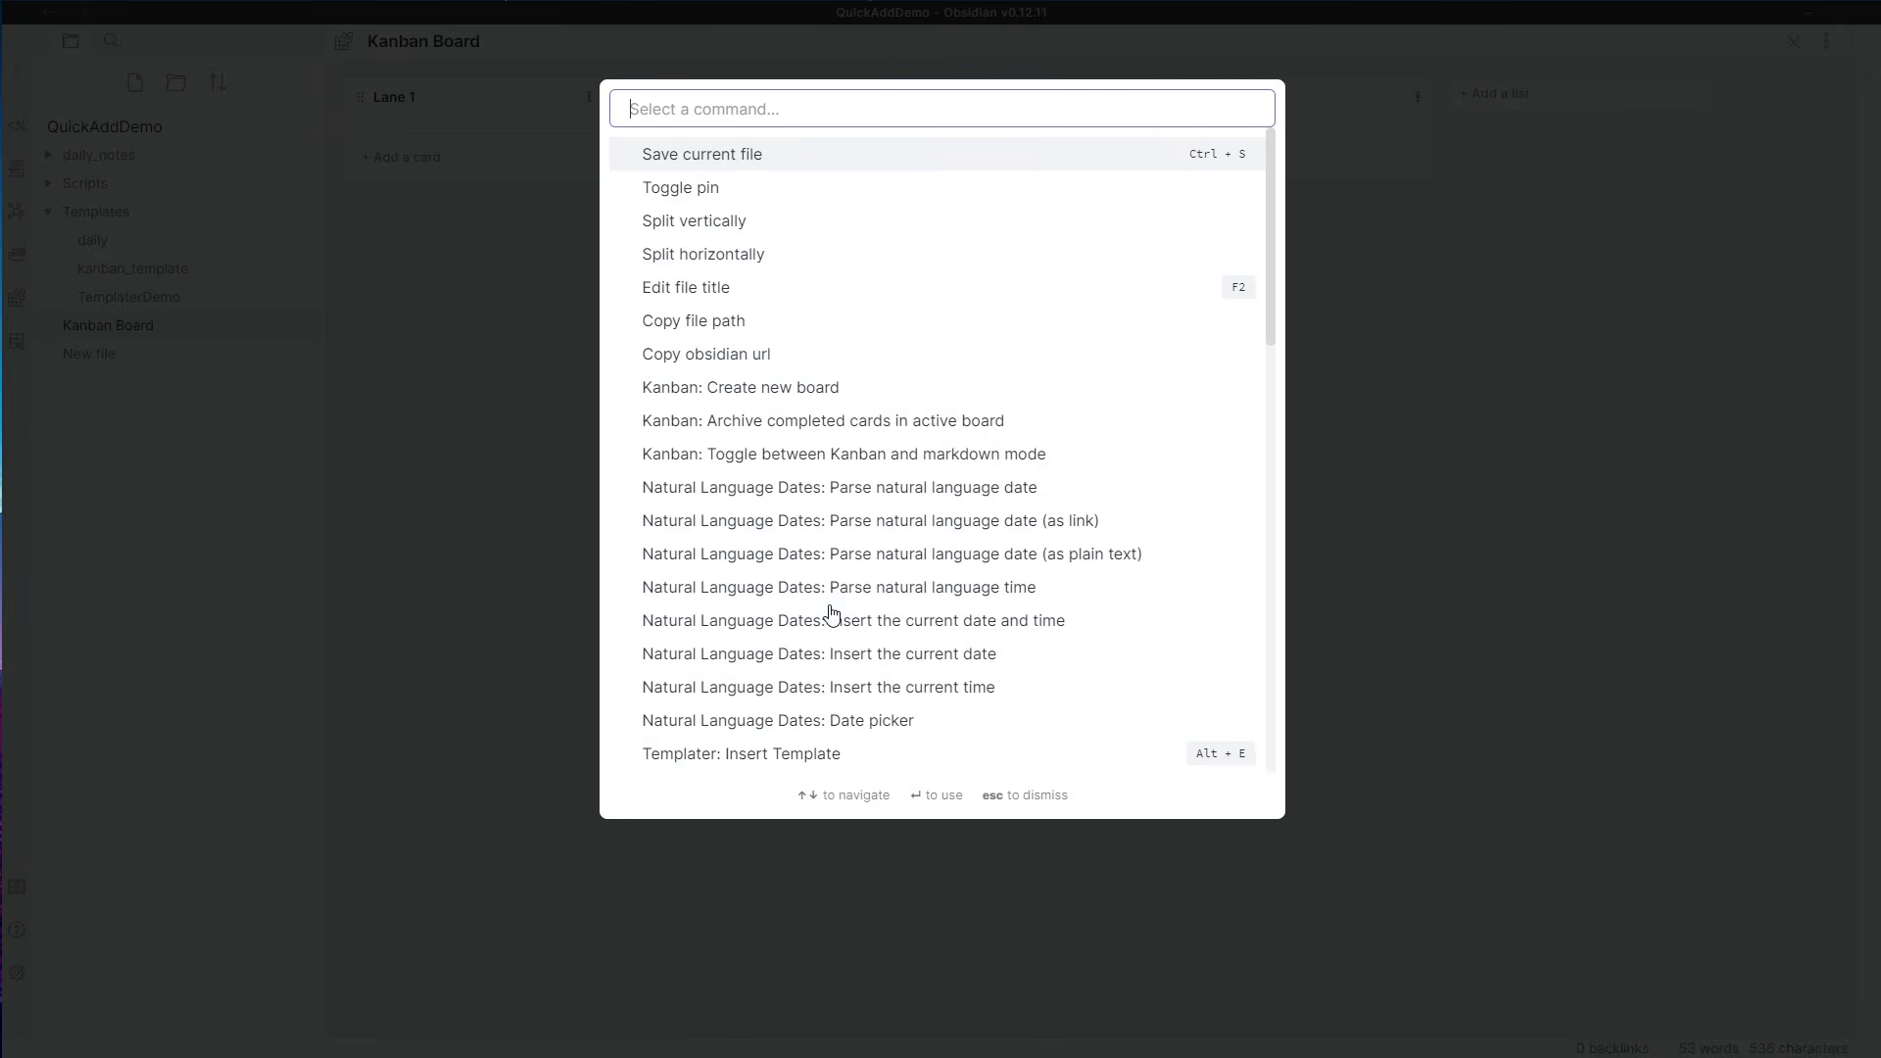
type("q")
key("Return")
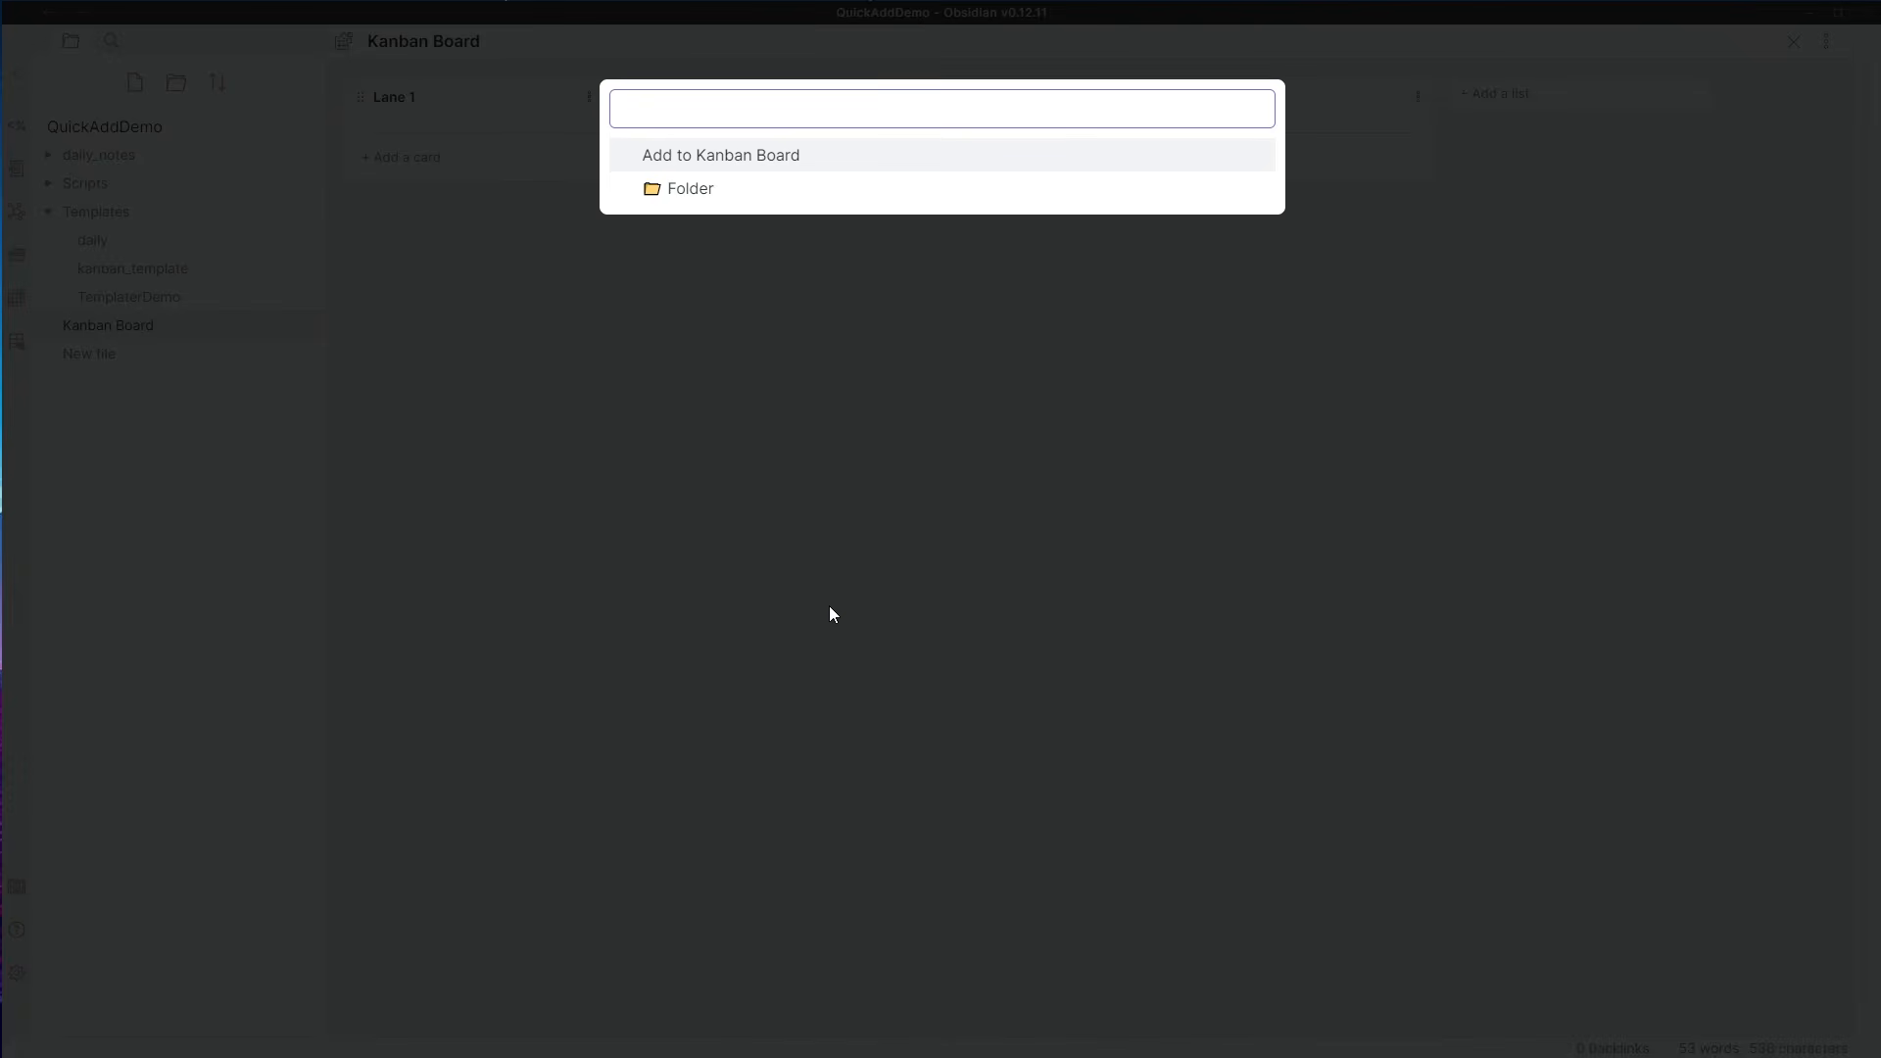
key("Return")
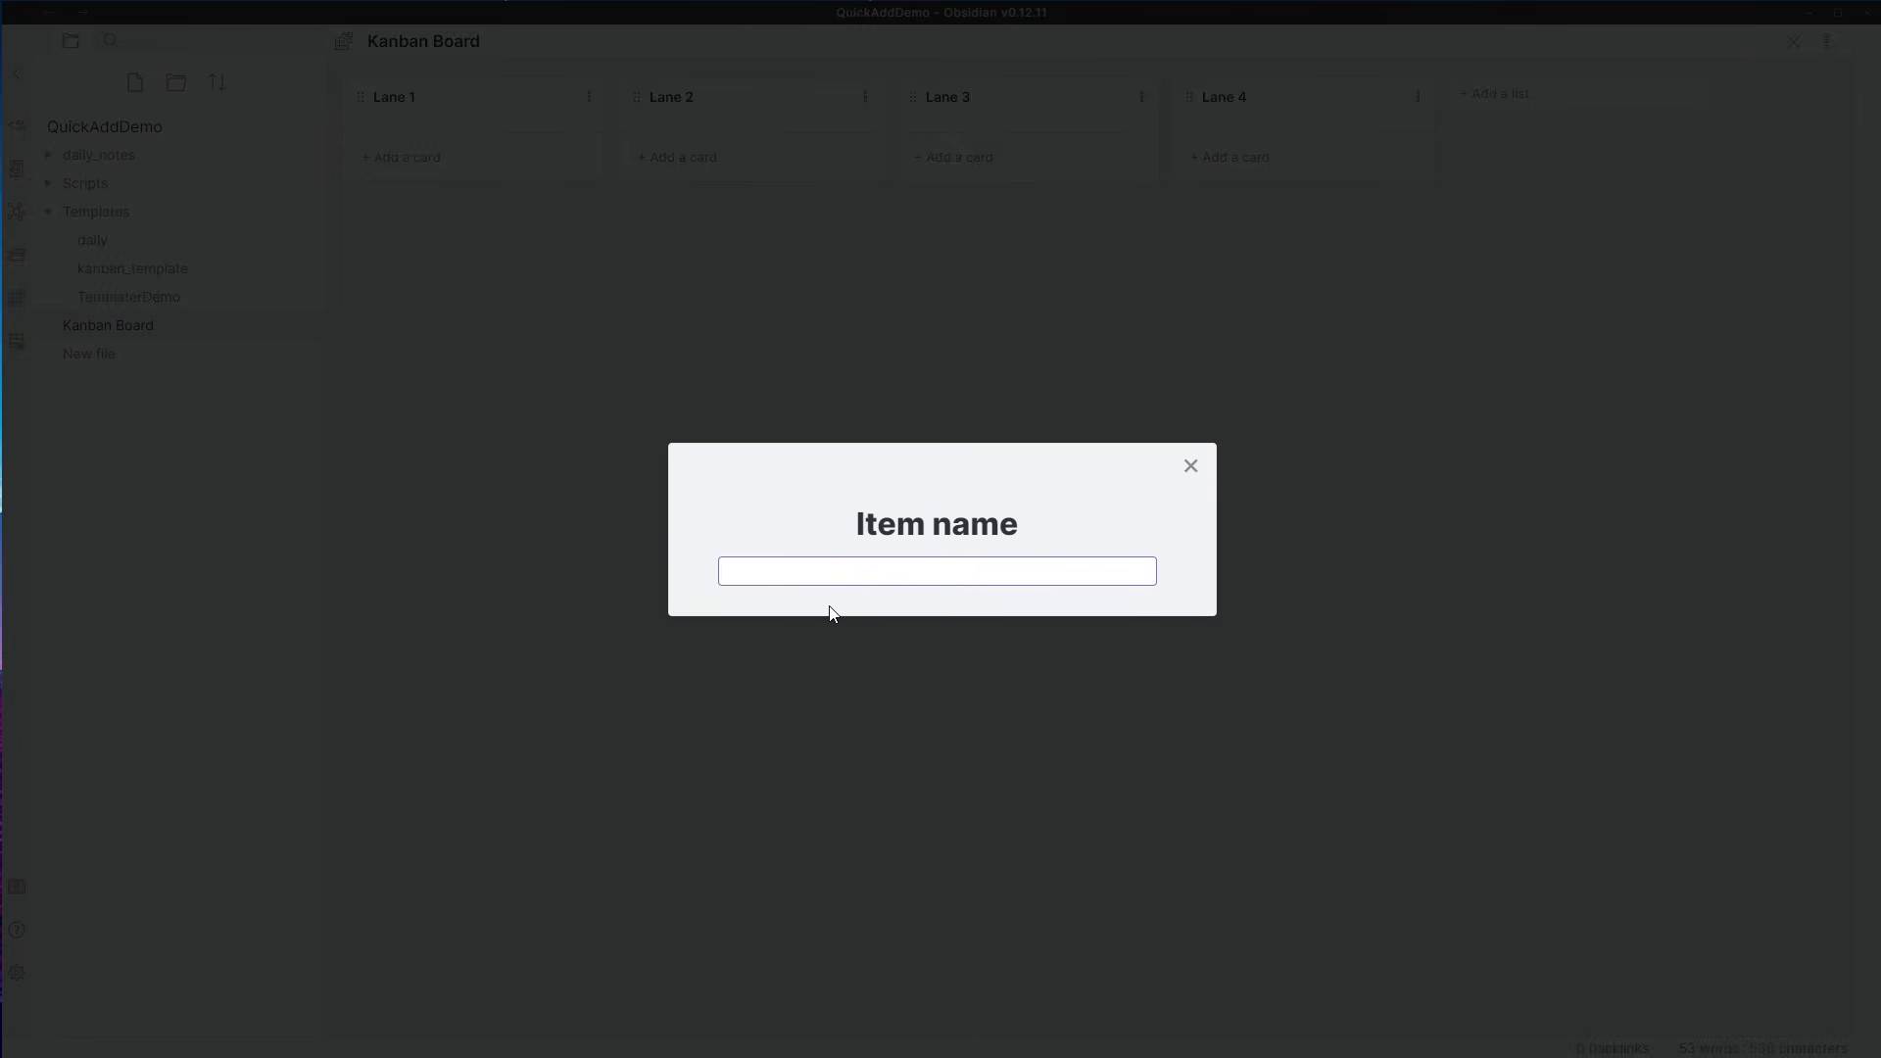
type("iPad")
key("Return")
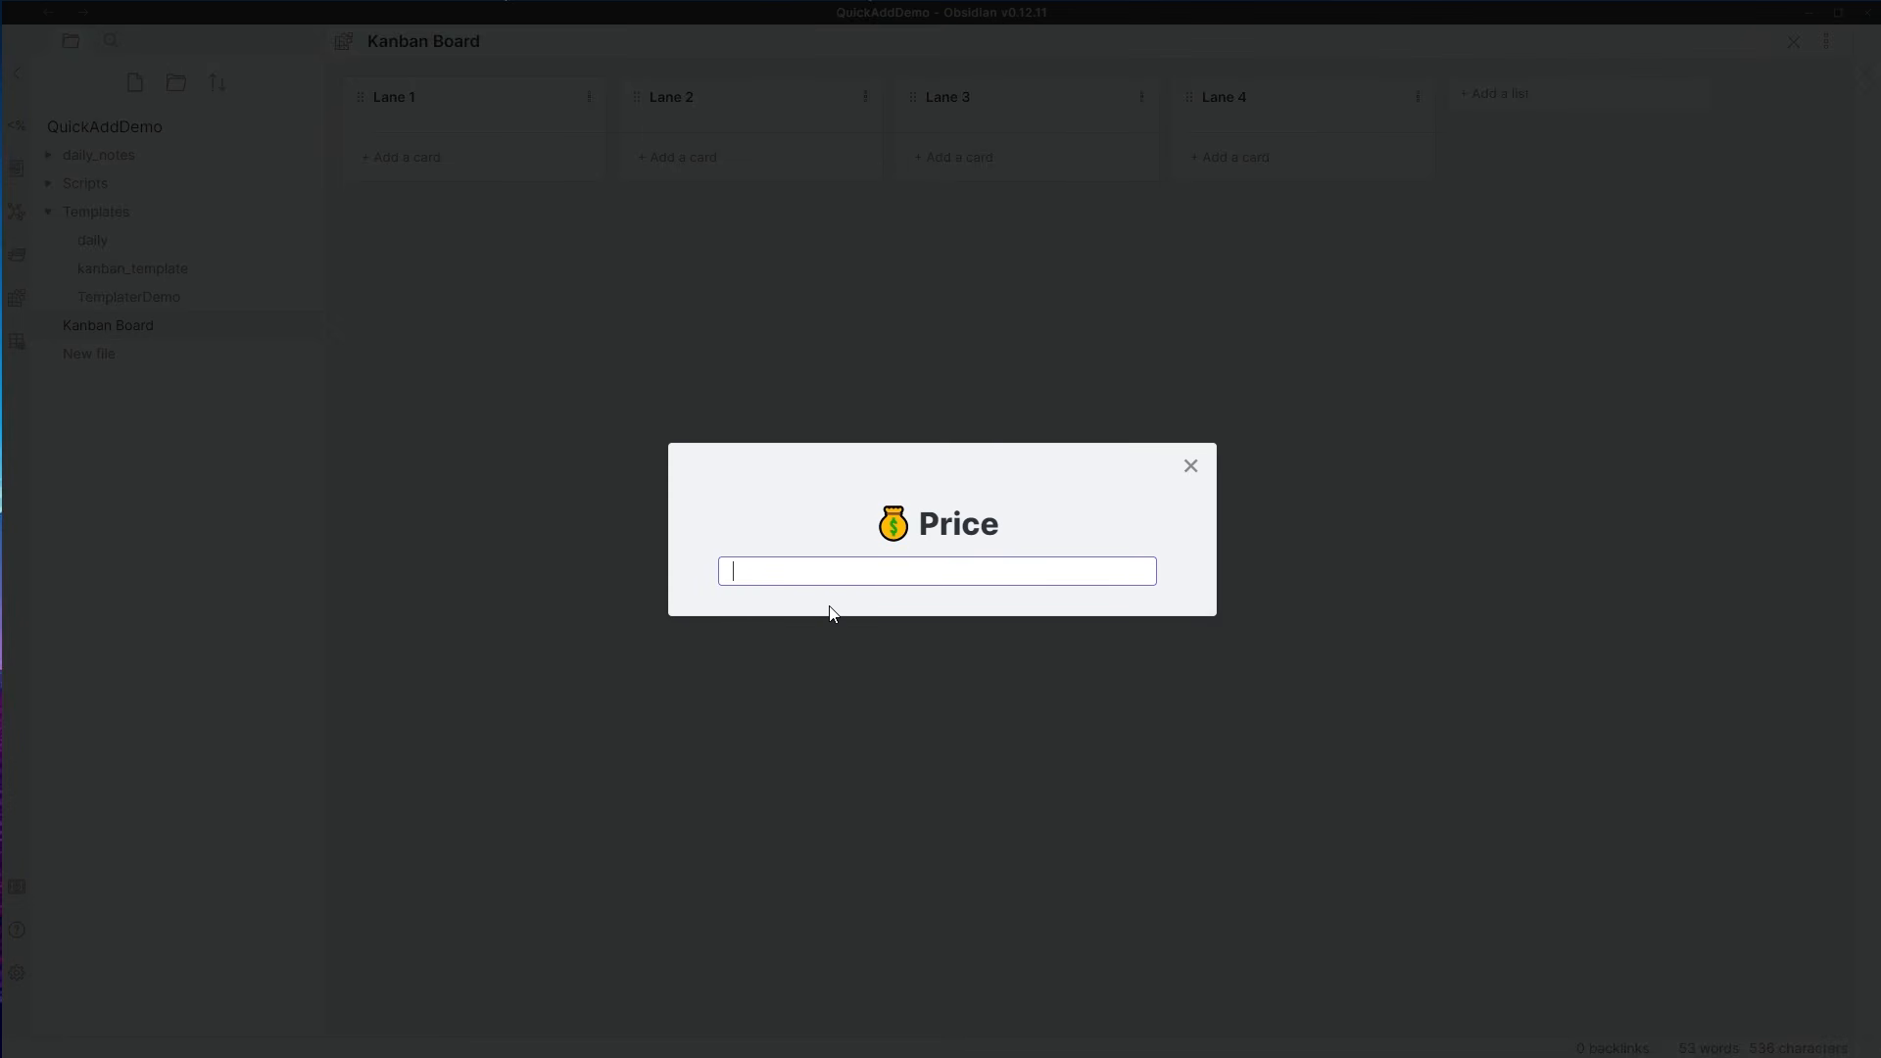
type("50")
key("Return")
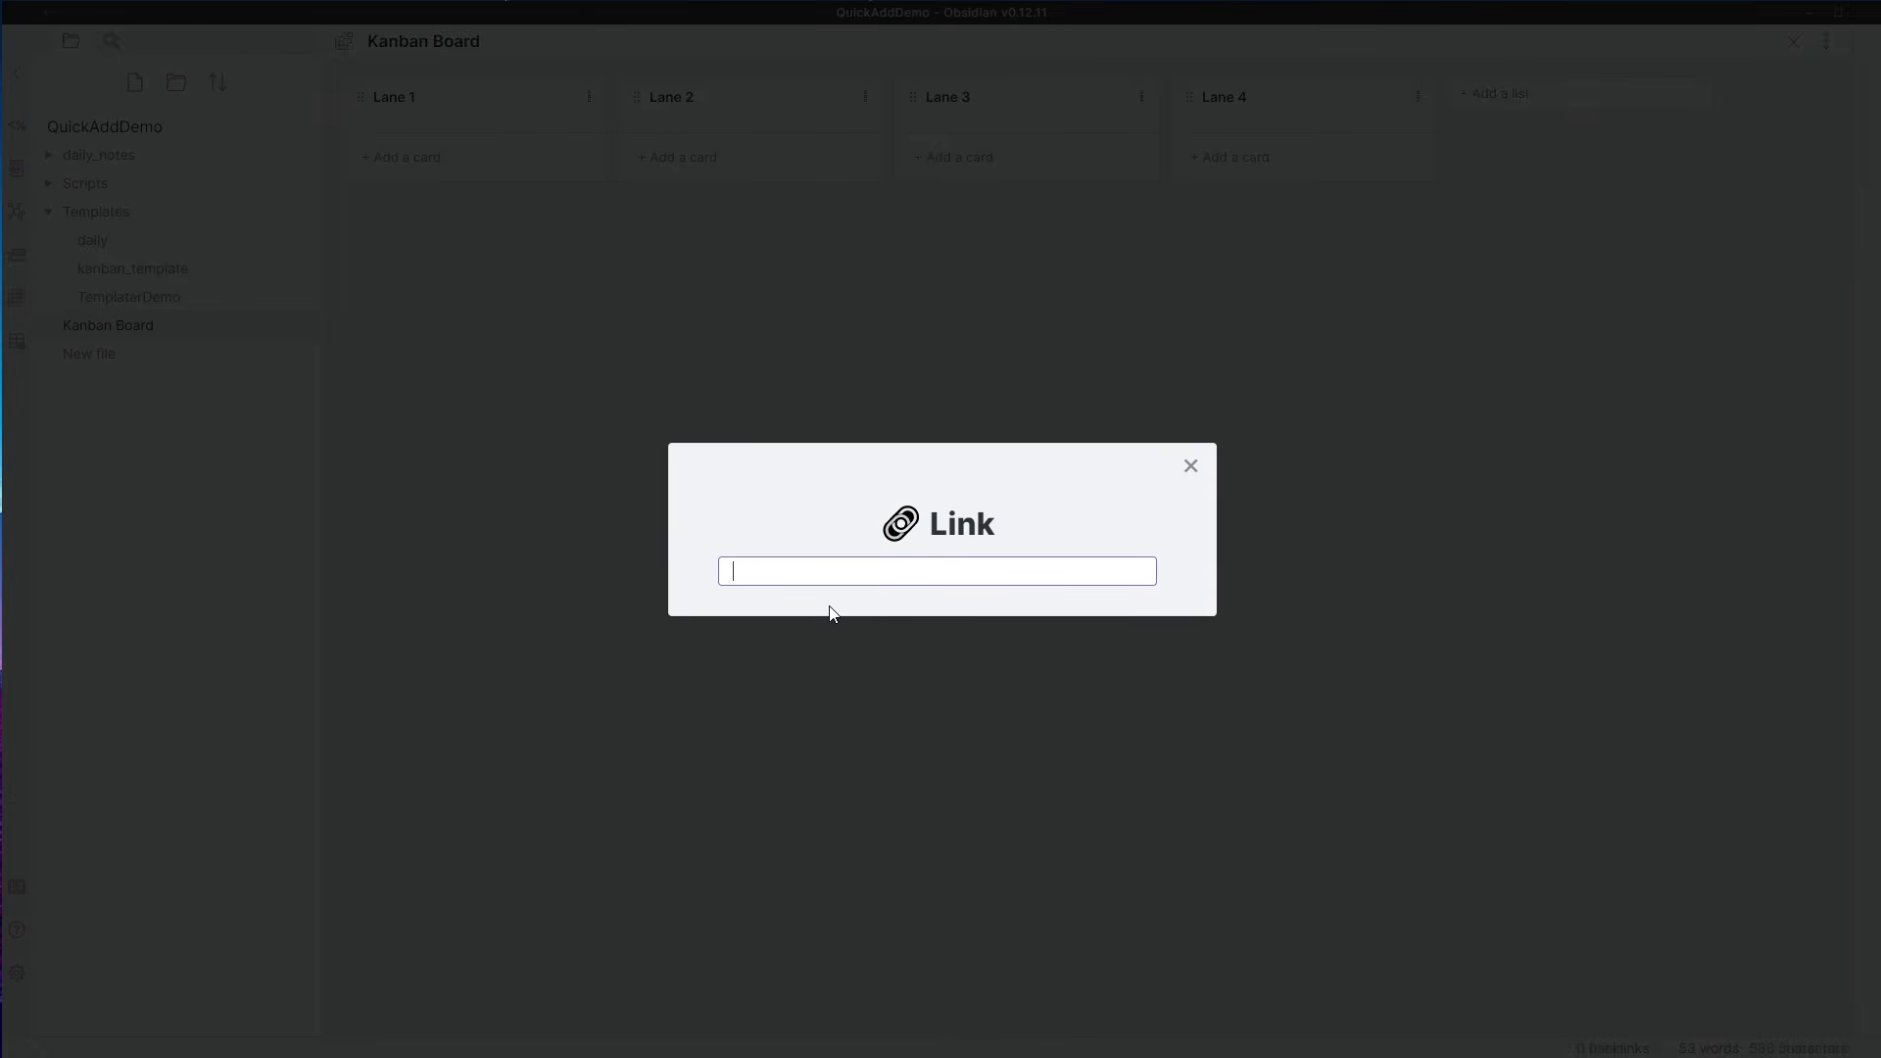
type("test")
key("Return")
- Choose Other as the item type for the Plant entry
key("Down")
key("Down")
key("Down")
key("Up")
key("Up")
key("Up")
key("Down")
key("Down")
key("Down")
key("Up")
key("Up")
key("Up")
key("Down")
key("Down")
key("Down")
key("Return")
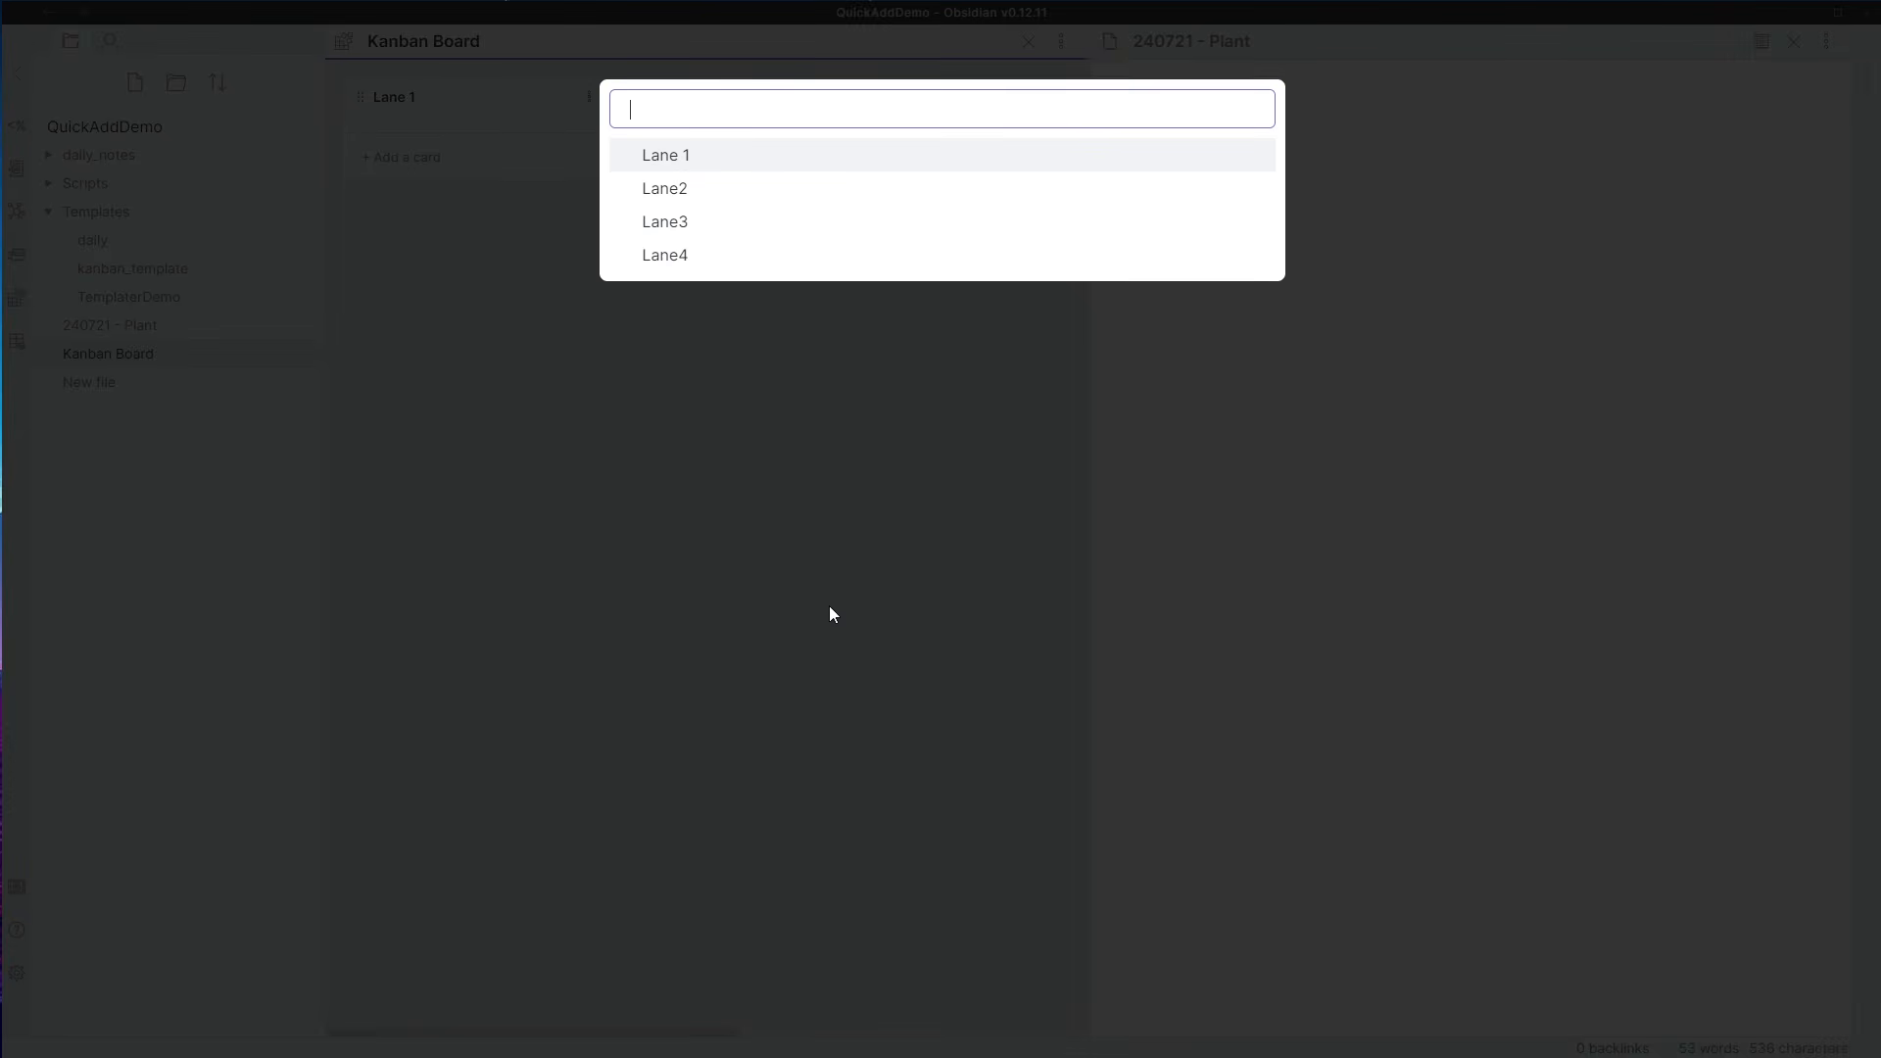
- Try to add the Plant item to Lane2 of the board
key("Down")
key("Down")
key("Down")
key("Up")
key("Up")
key("Up")
key("Down")
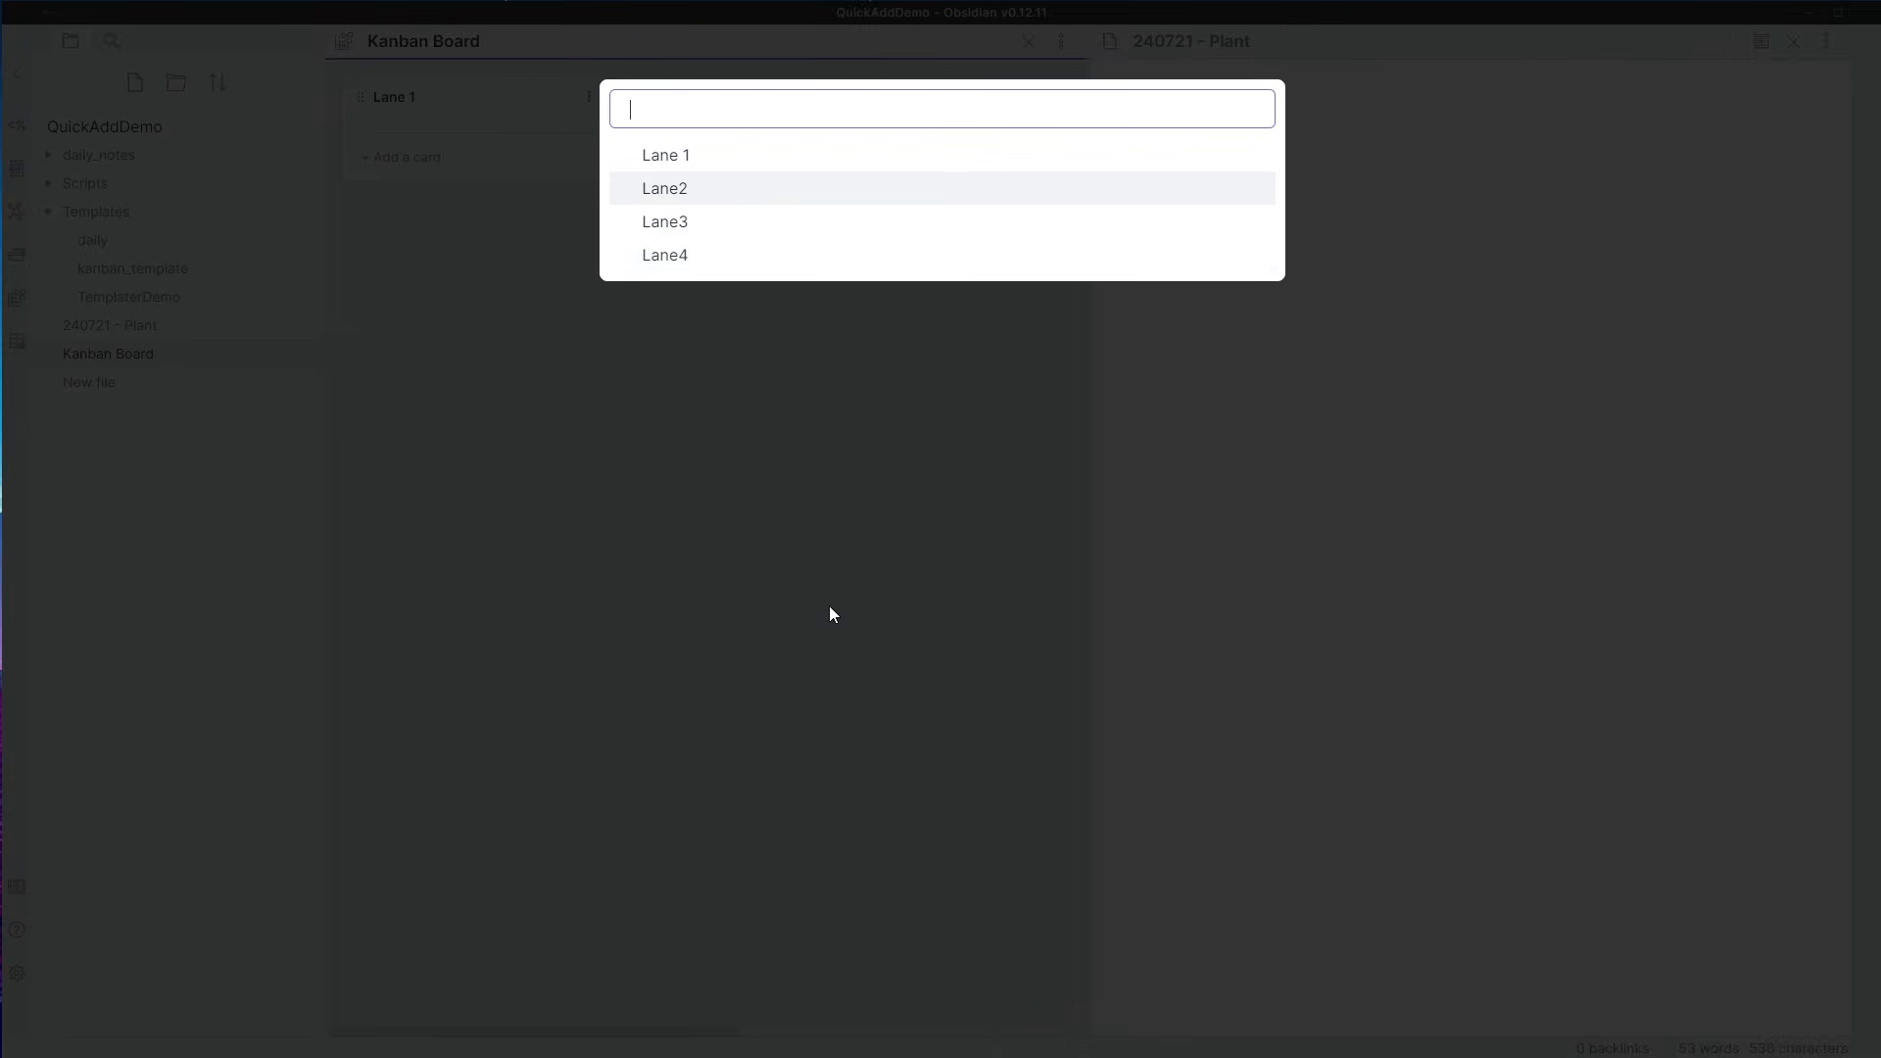
key("Return")
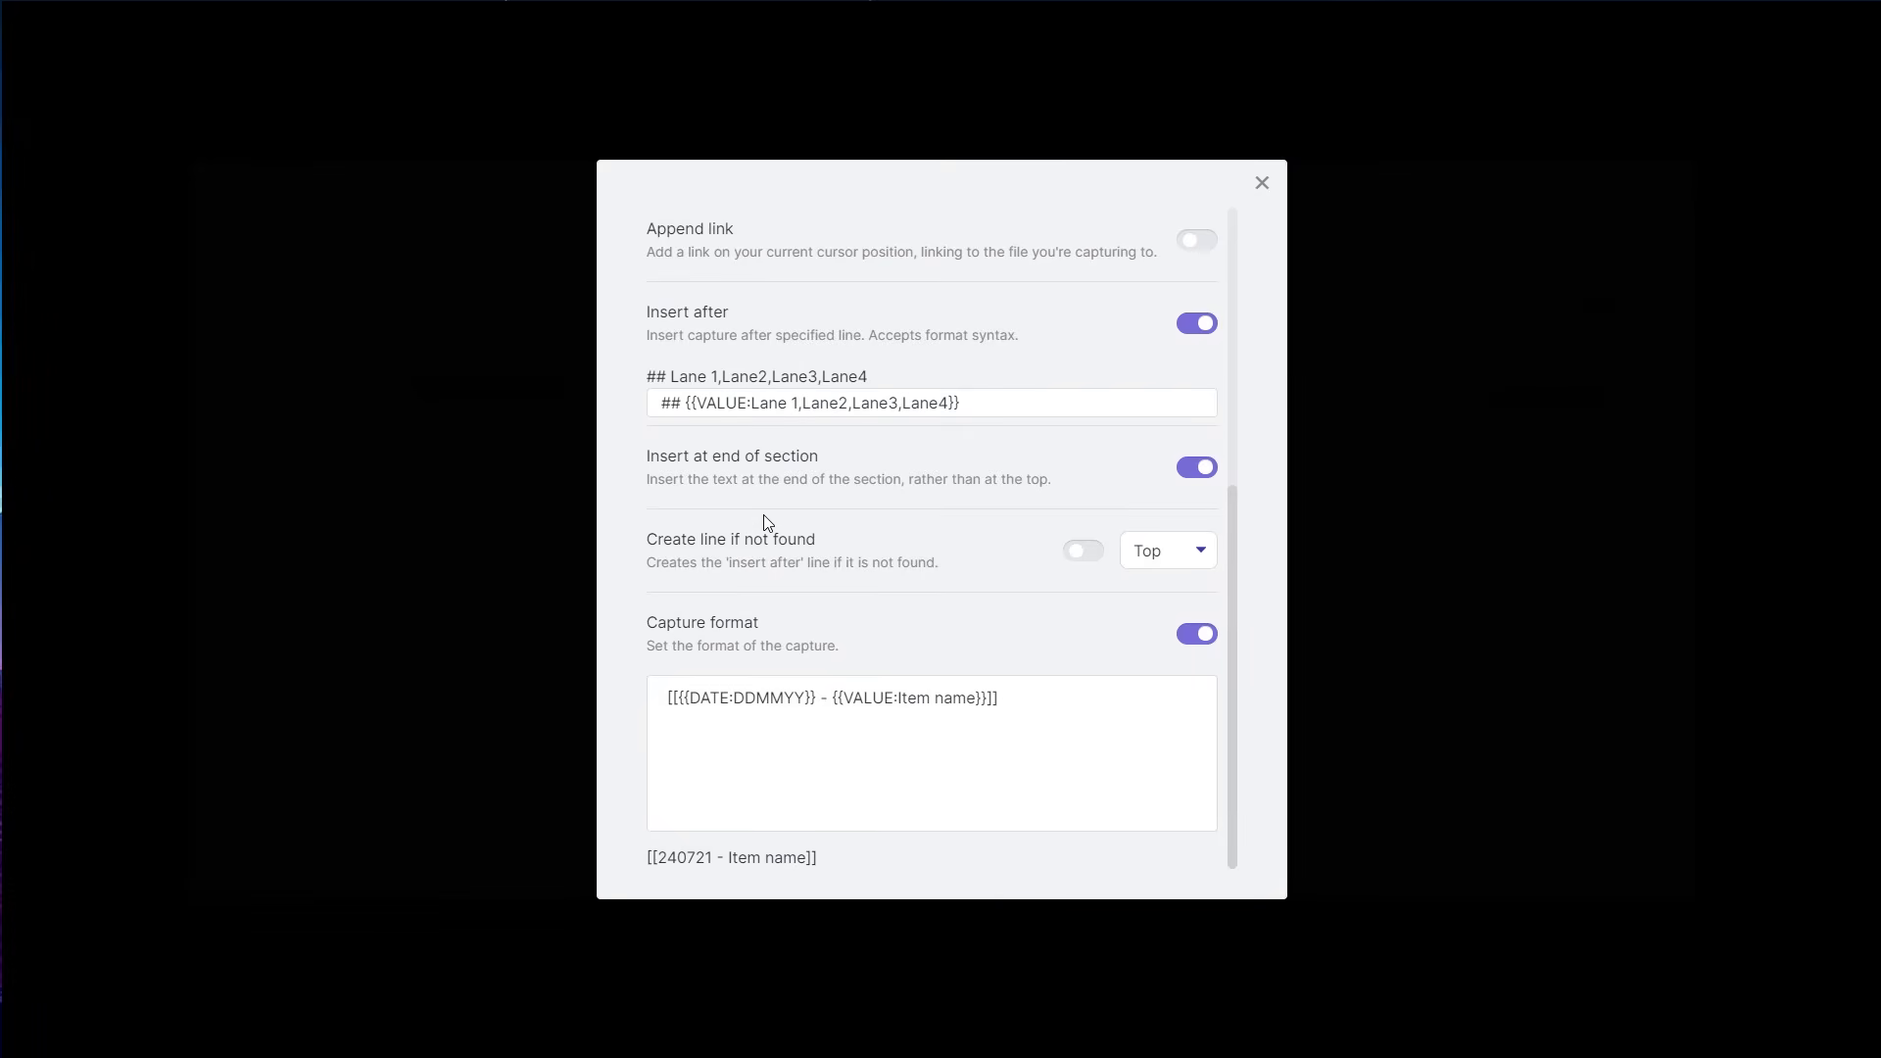
- Correct the capture's Insert after line to ## {{VALUE:Lane 1,Lane 2,Lane 3,Lane 4}} and close the settings
left_click(841, 403)
key("ctrl+Right")
key("ctrl+Right")
key("ctrl+Right")
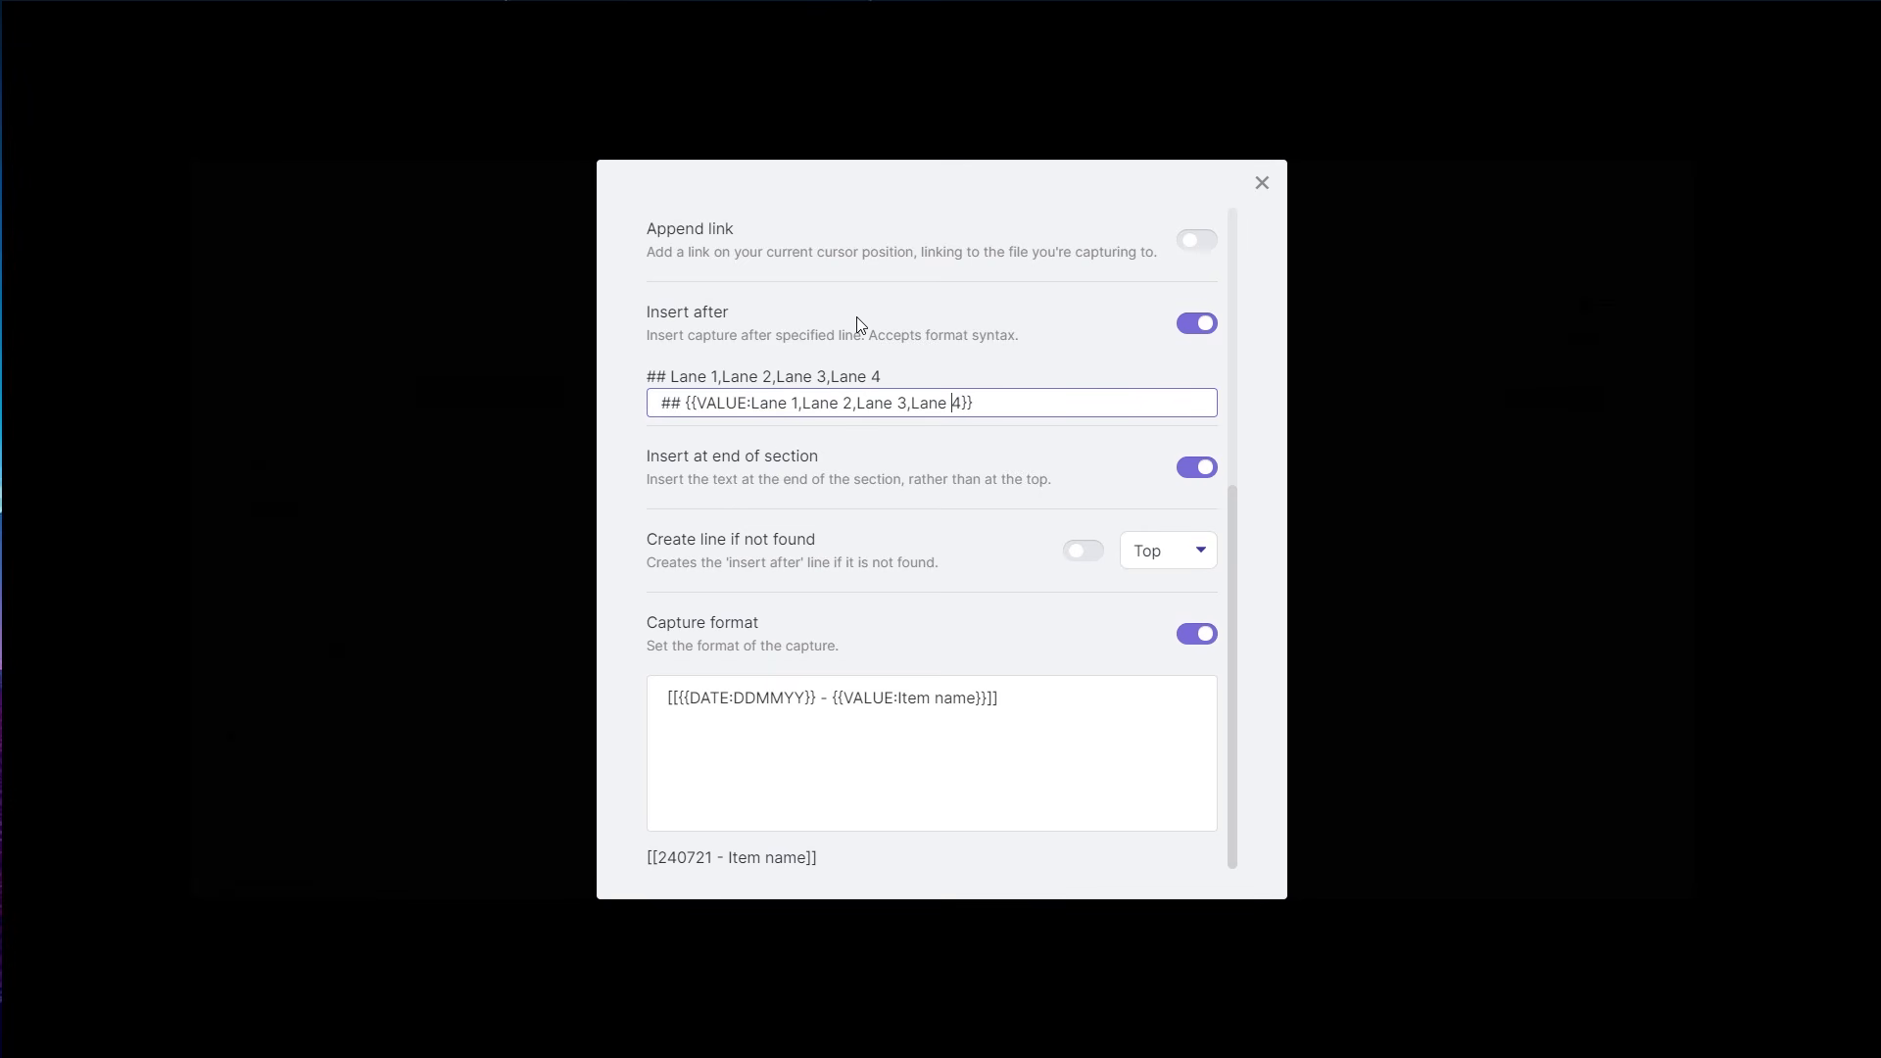
key("Escape")
key("Escape")
key("Escape")
key("Escape")
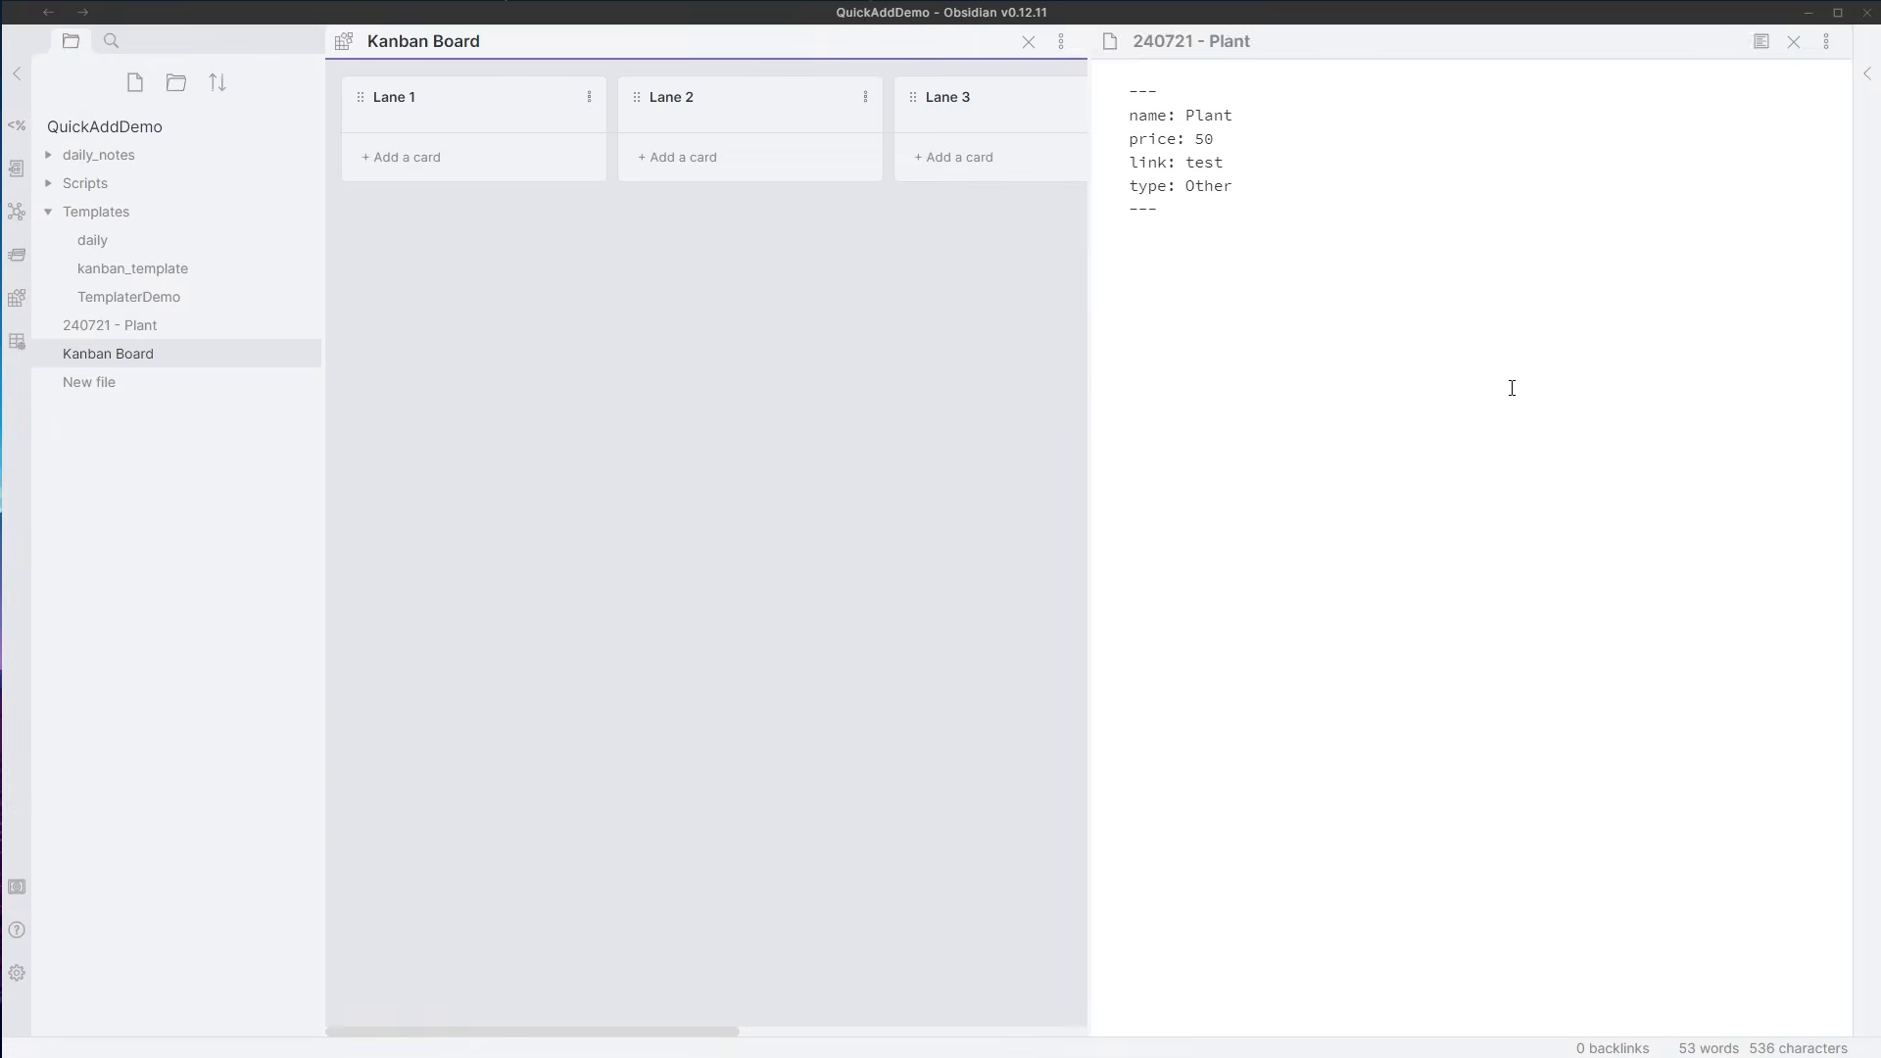
- Delete the 240721 - Plant note and close its empty pane
left_click(1479, 382)
key("ctrl+p")
type("dcf")
key("Return")
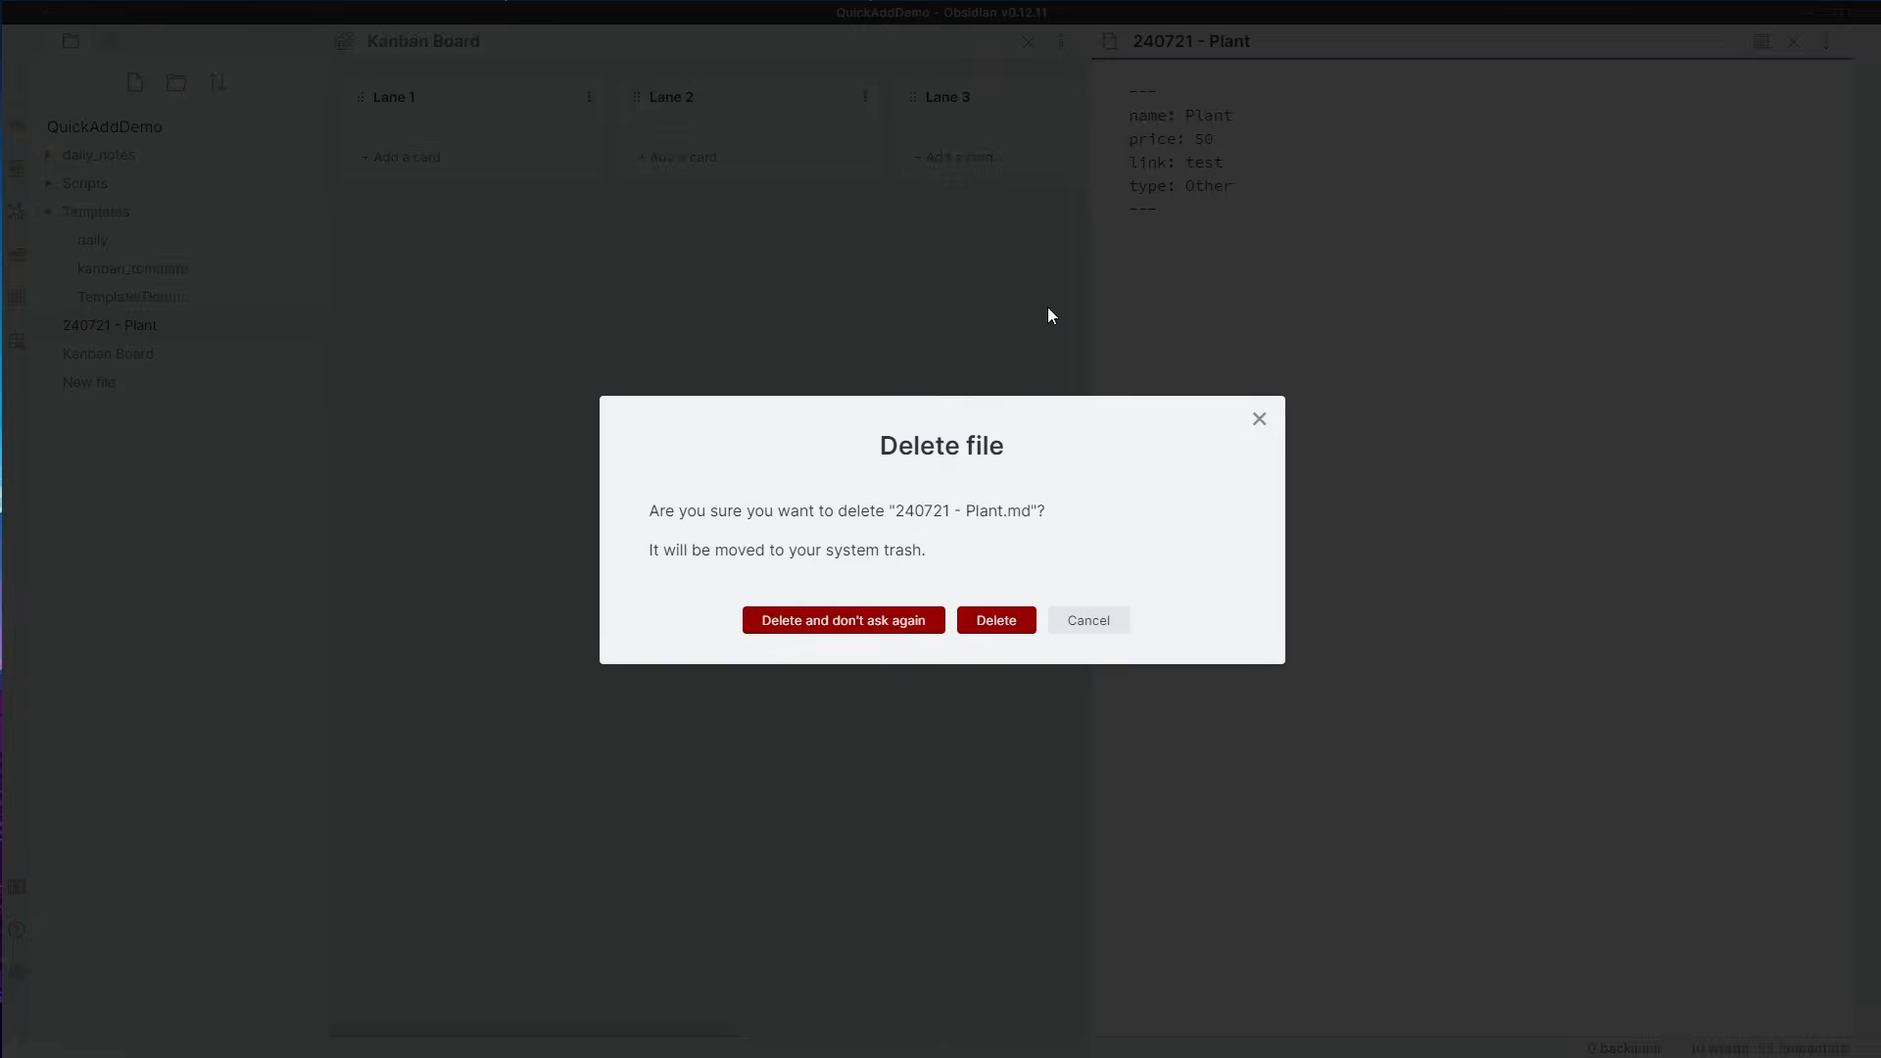
left_click(1005, 625)
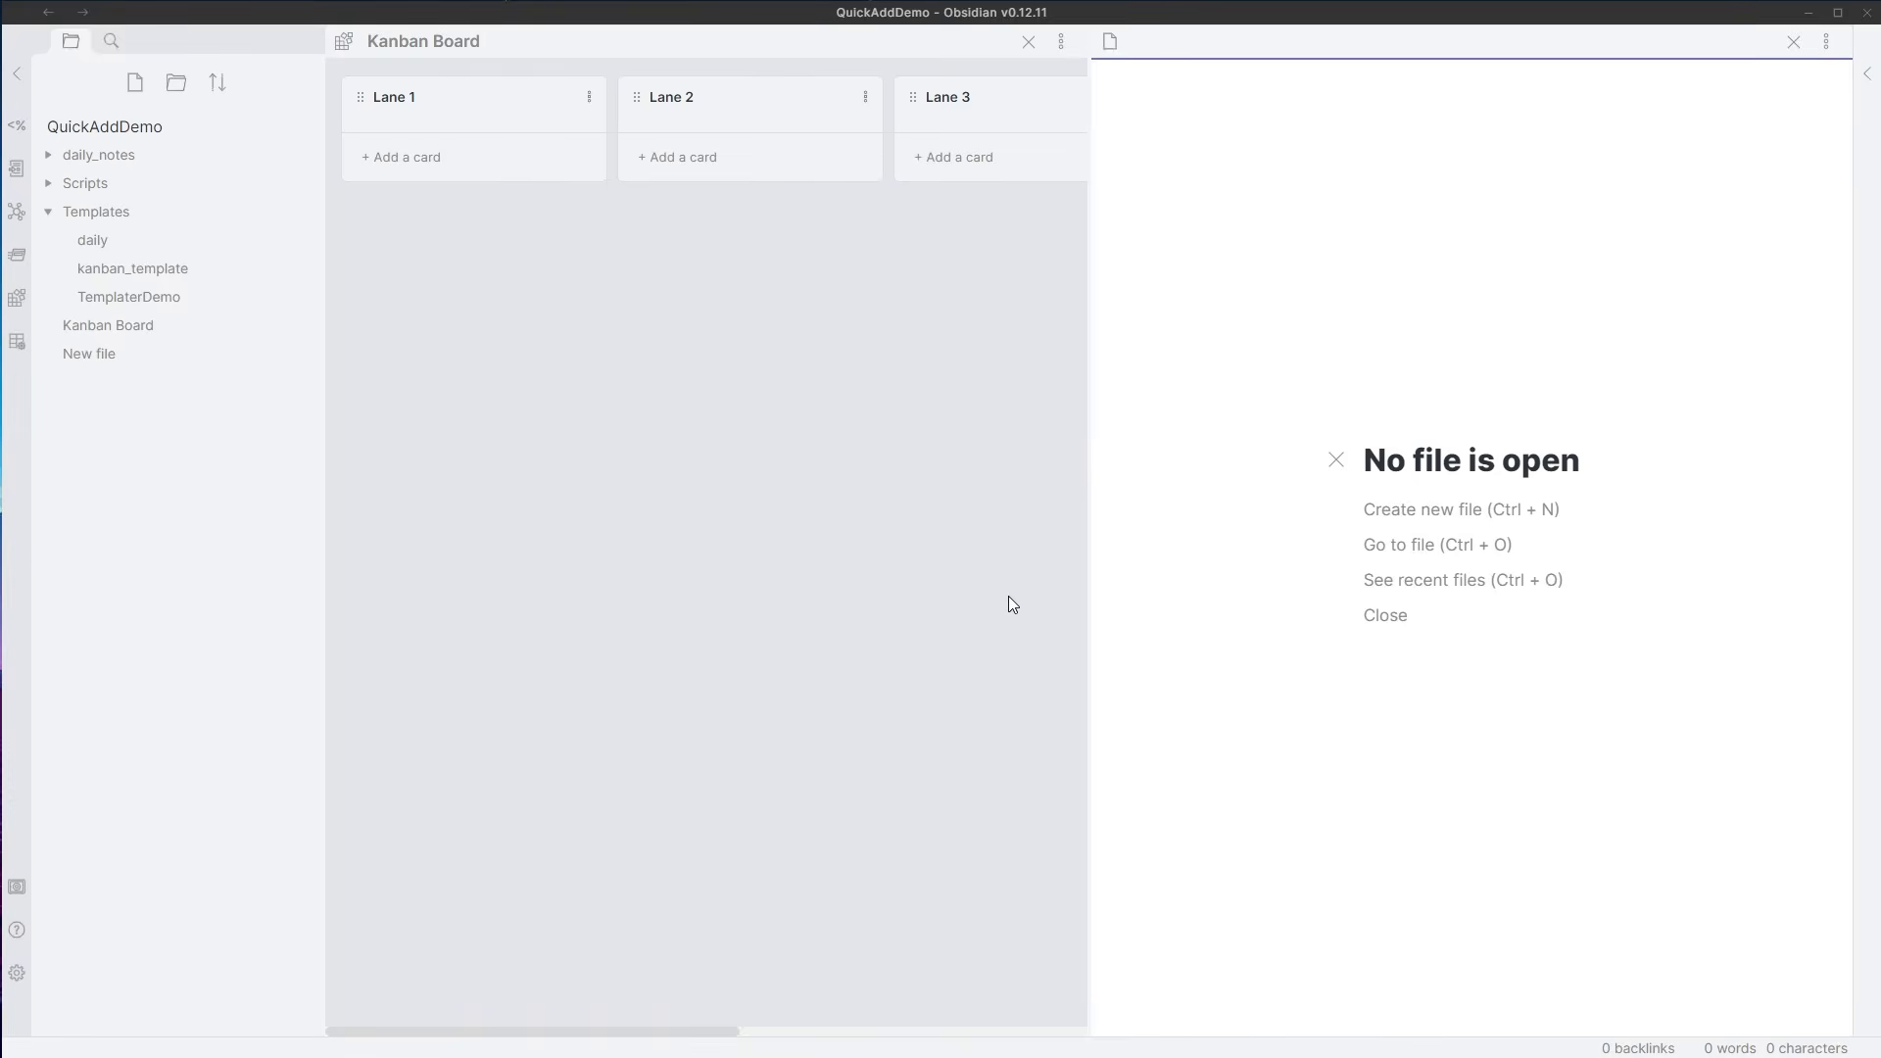
key("ctrl+w")
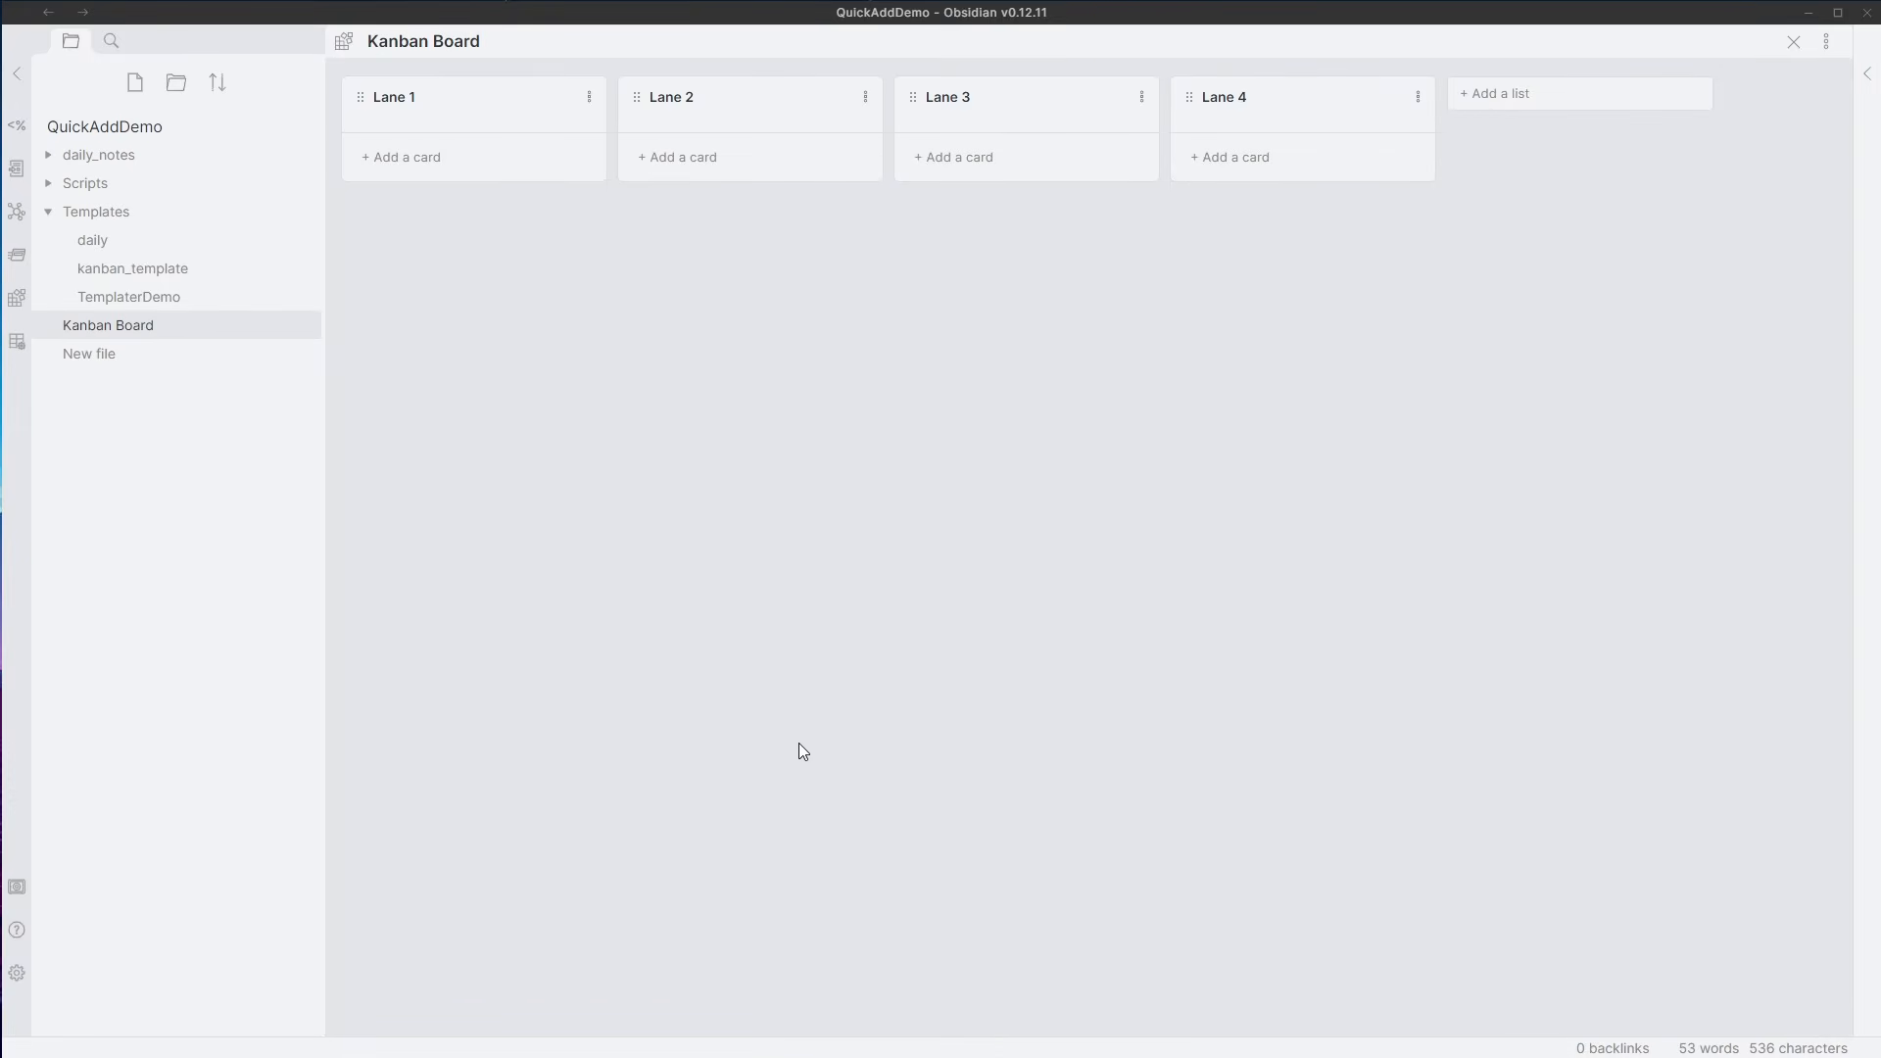
- Rerun Add to Kanban Board through QuickAdd, entering Plant as item name, 50 as price and test as link
key("ctrl+p")
type("q")
key("Return")
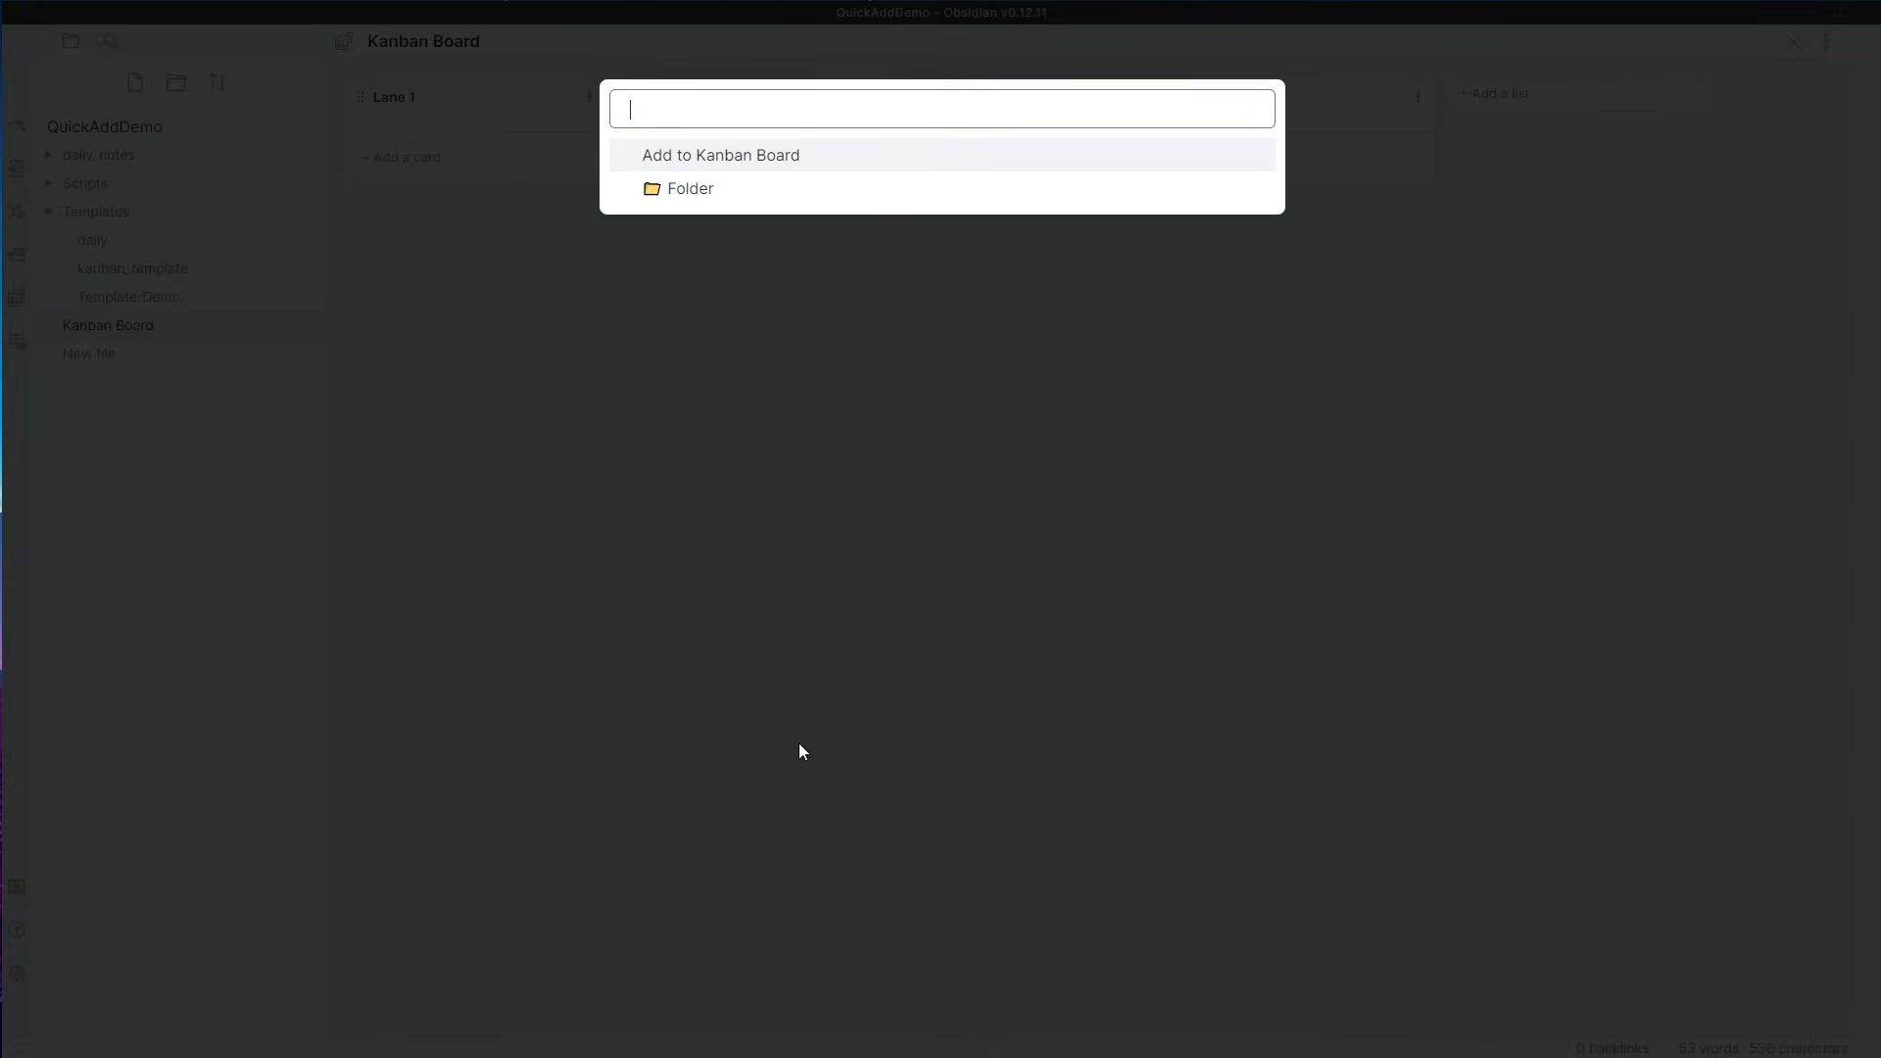
key("Return")
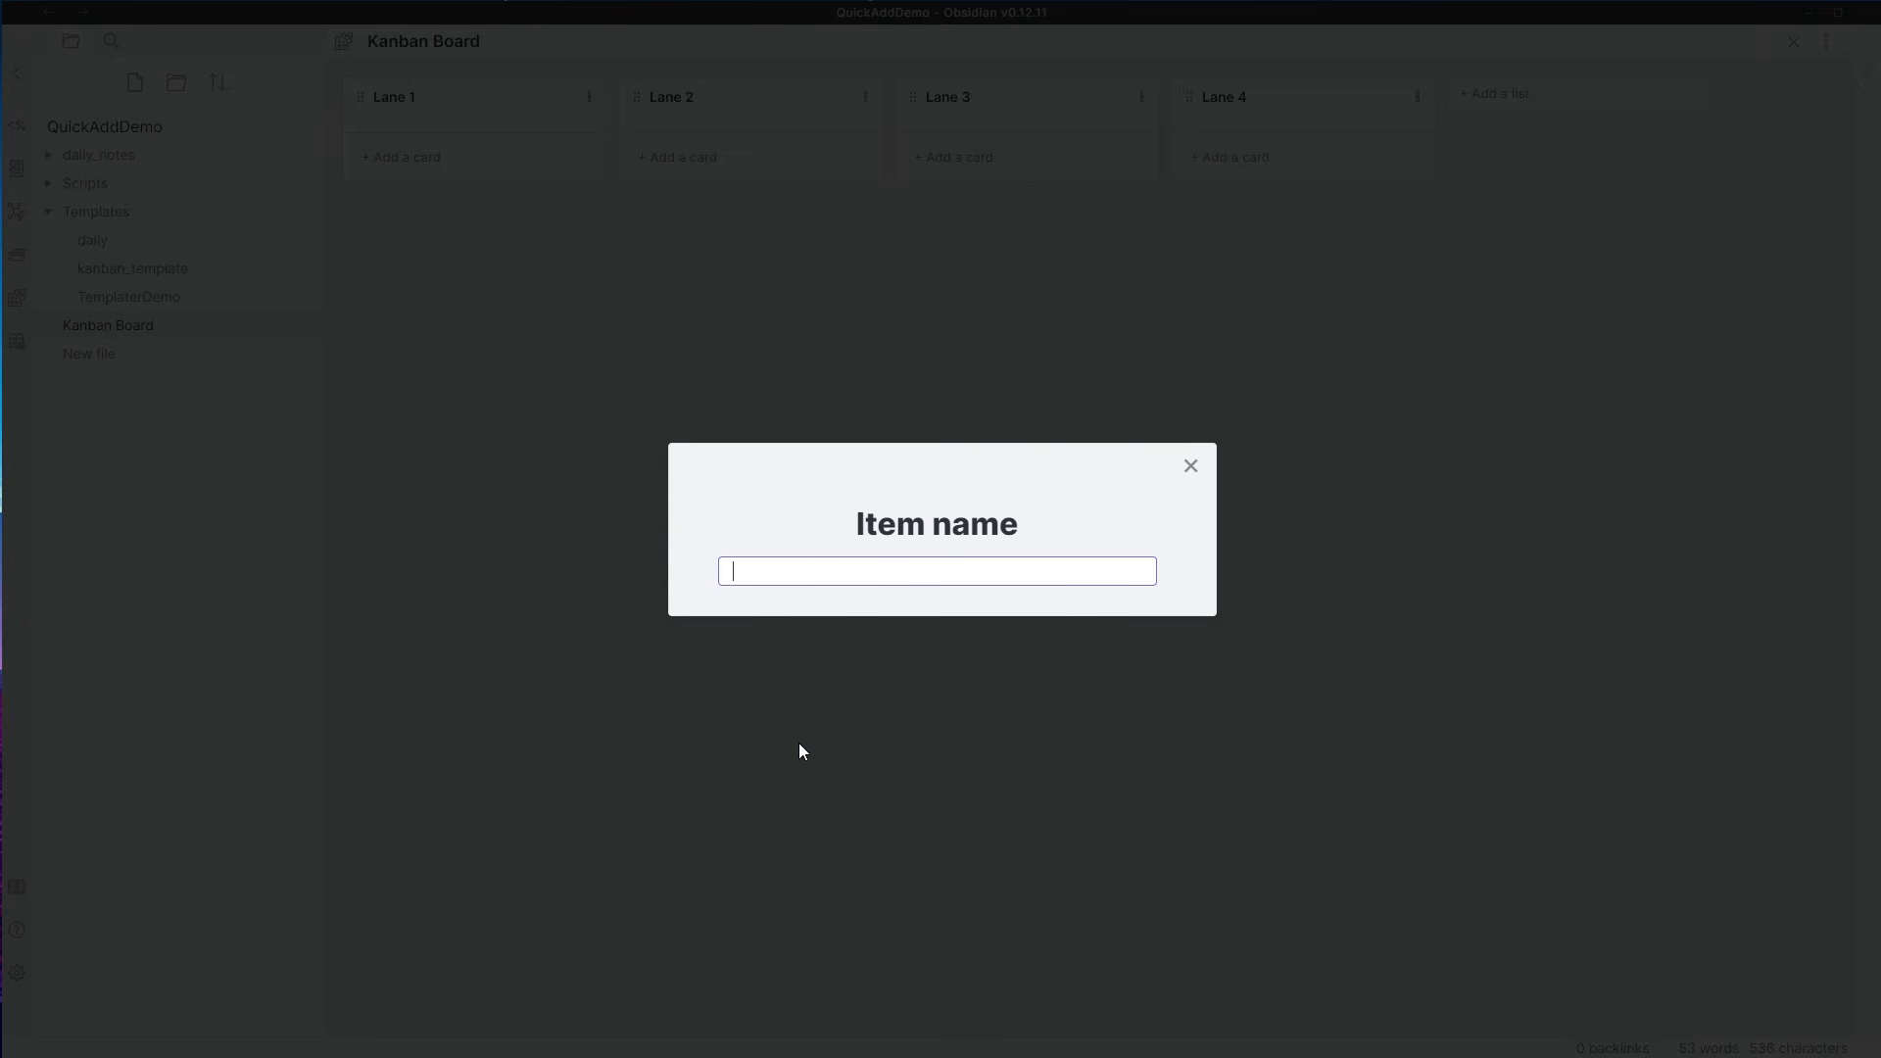
type("Plant")
key("Return")
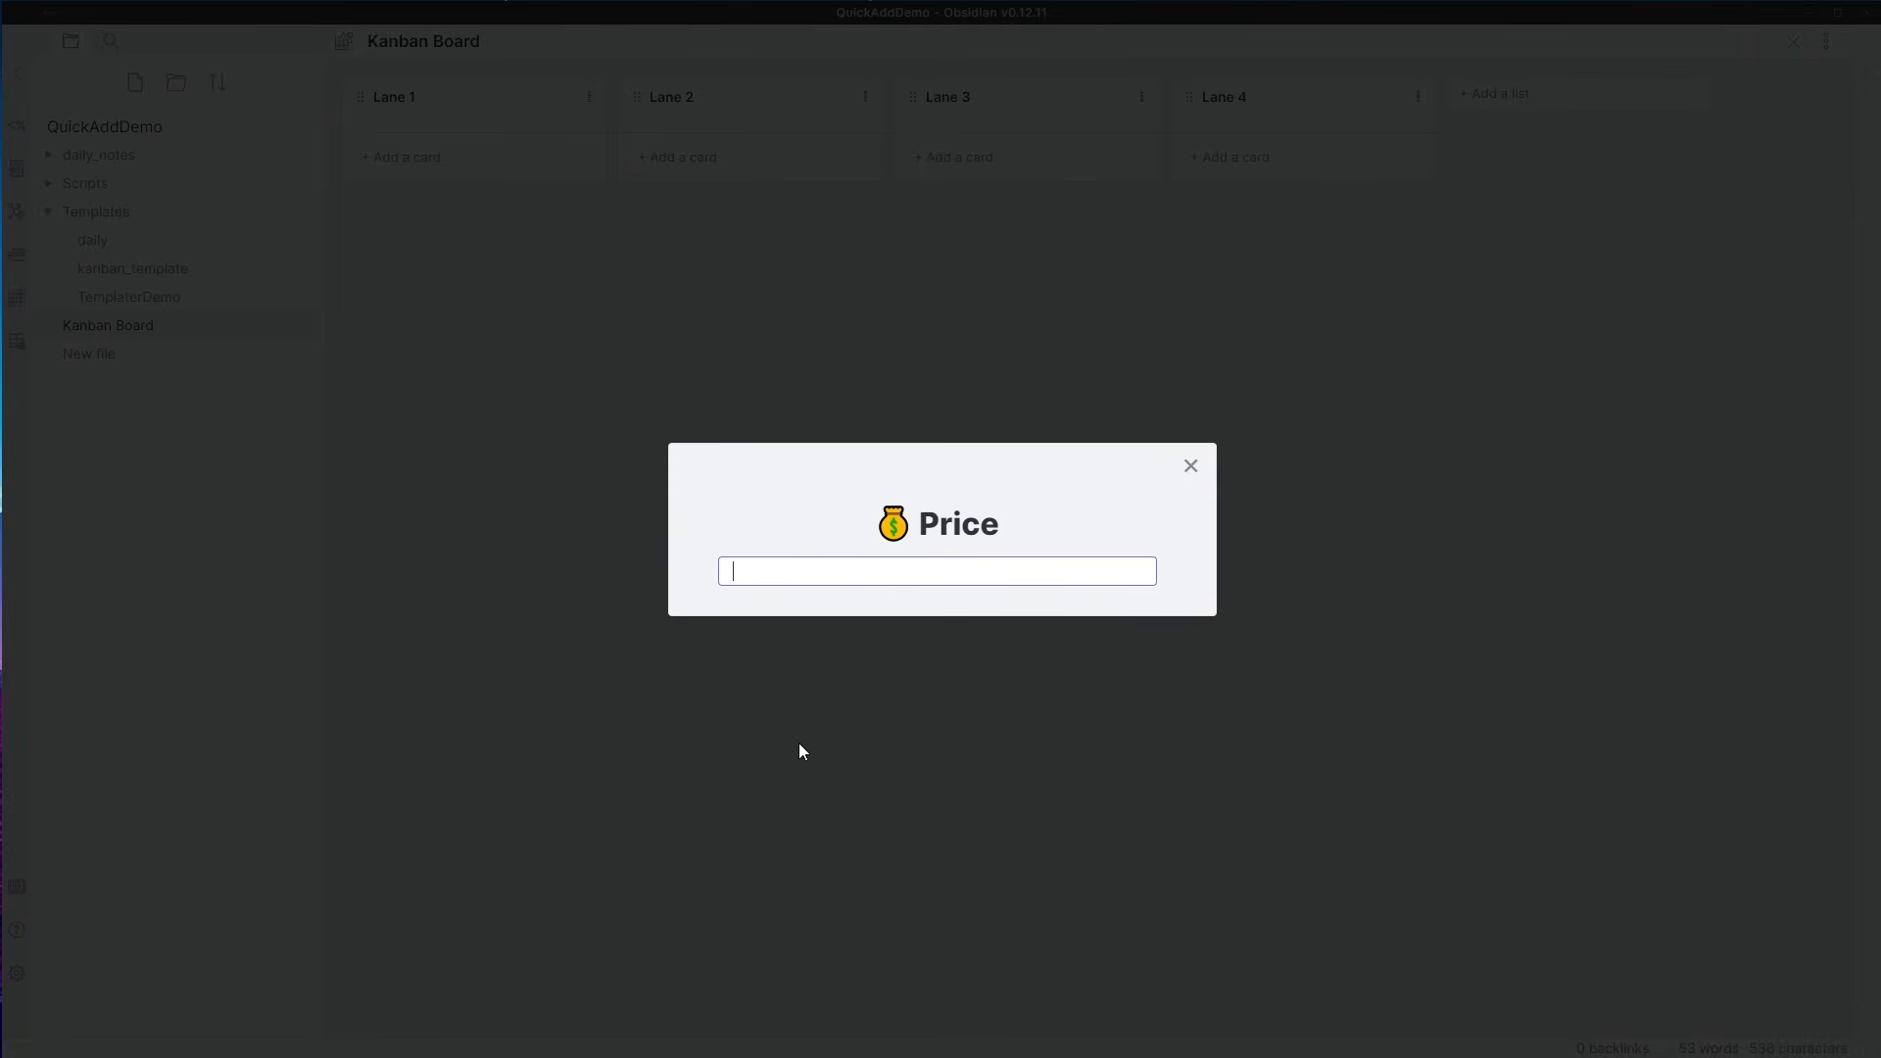
type("50")
key("Return")
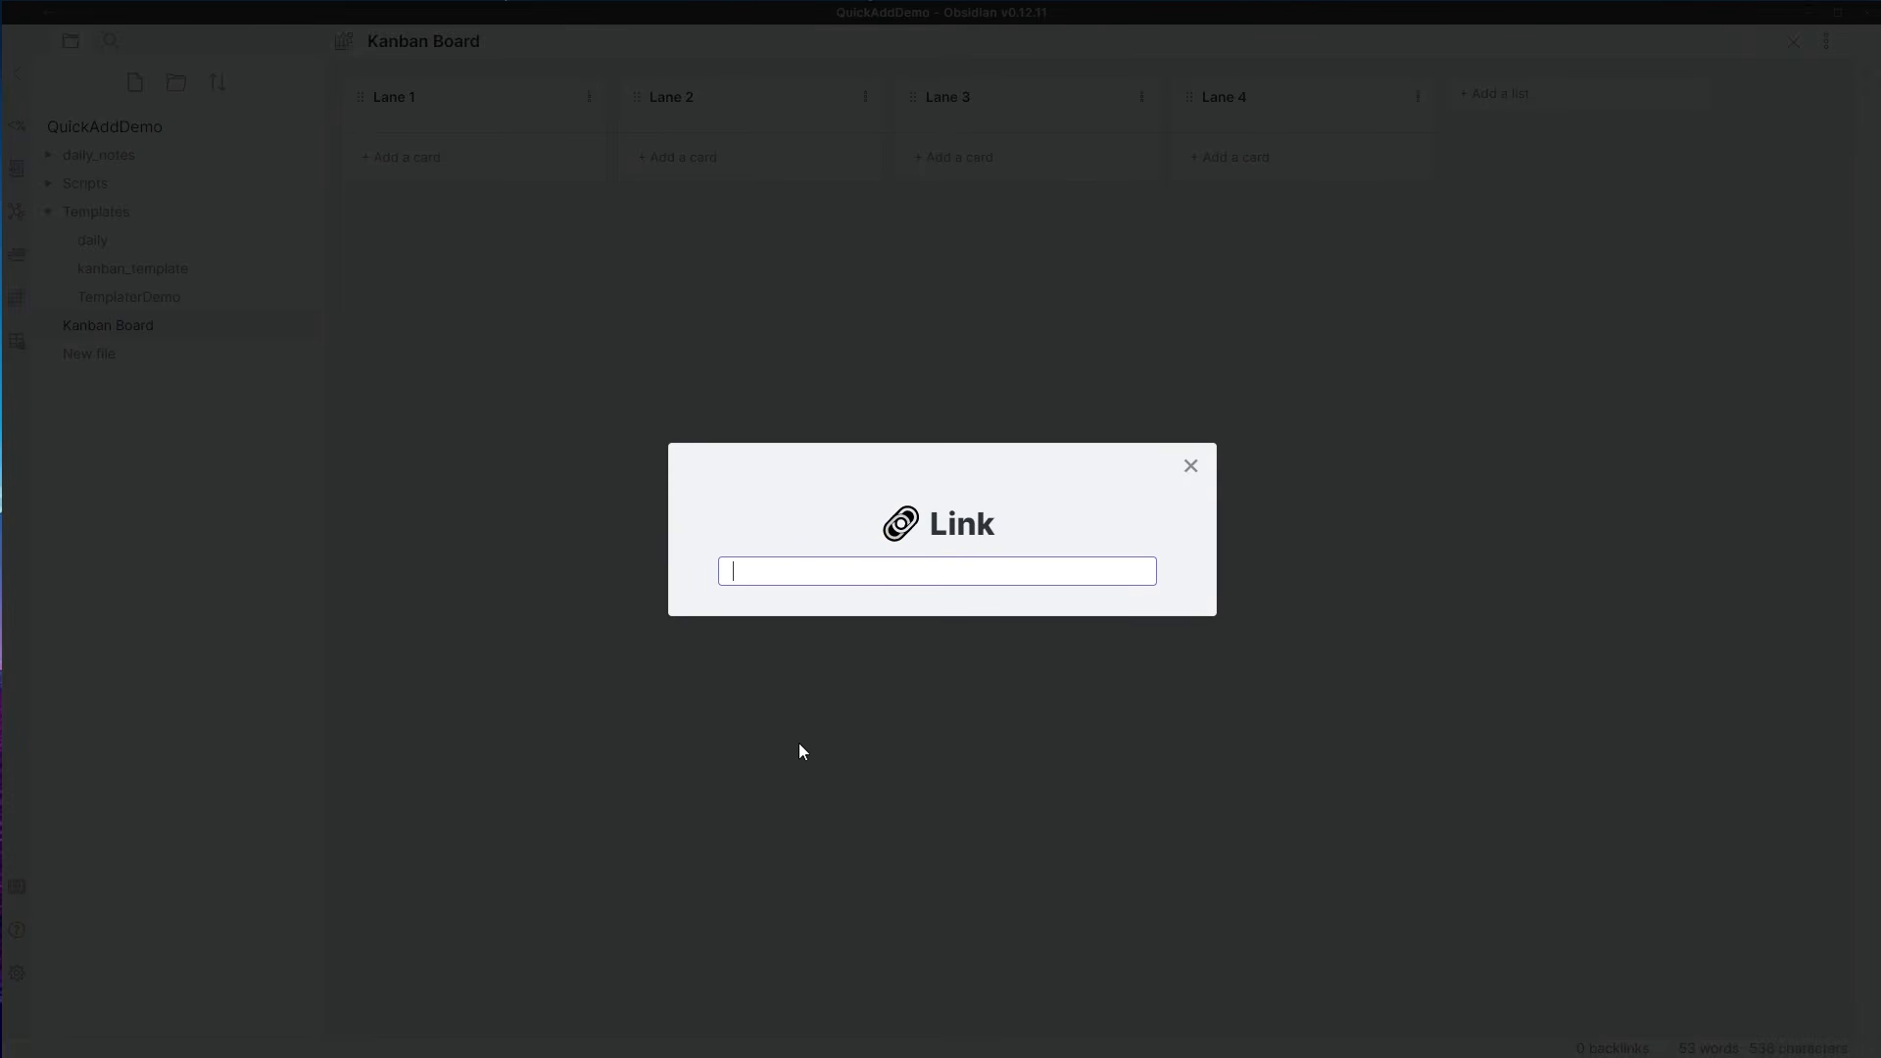
type("test")
key("Return")
- Choose Other as the item type and place the Plant card in Lane 1
key("Down")
key("Down")
key("Down")
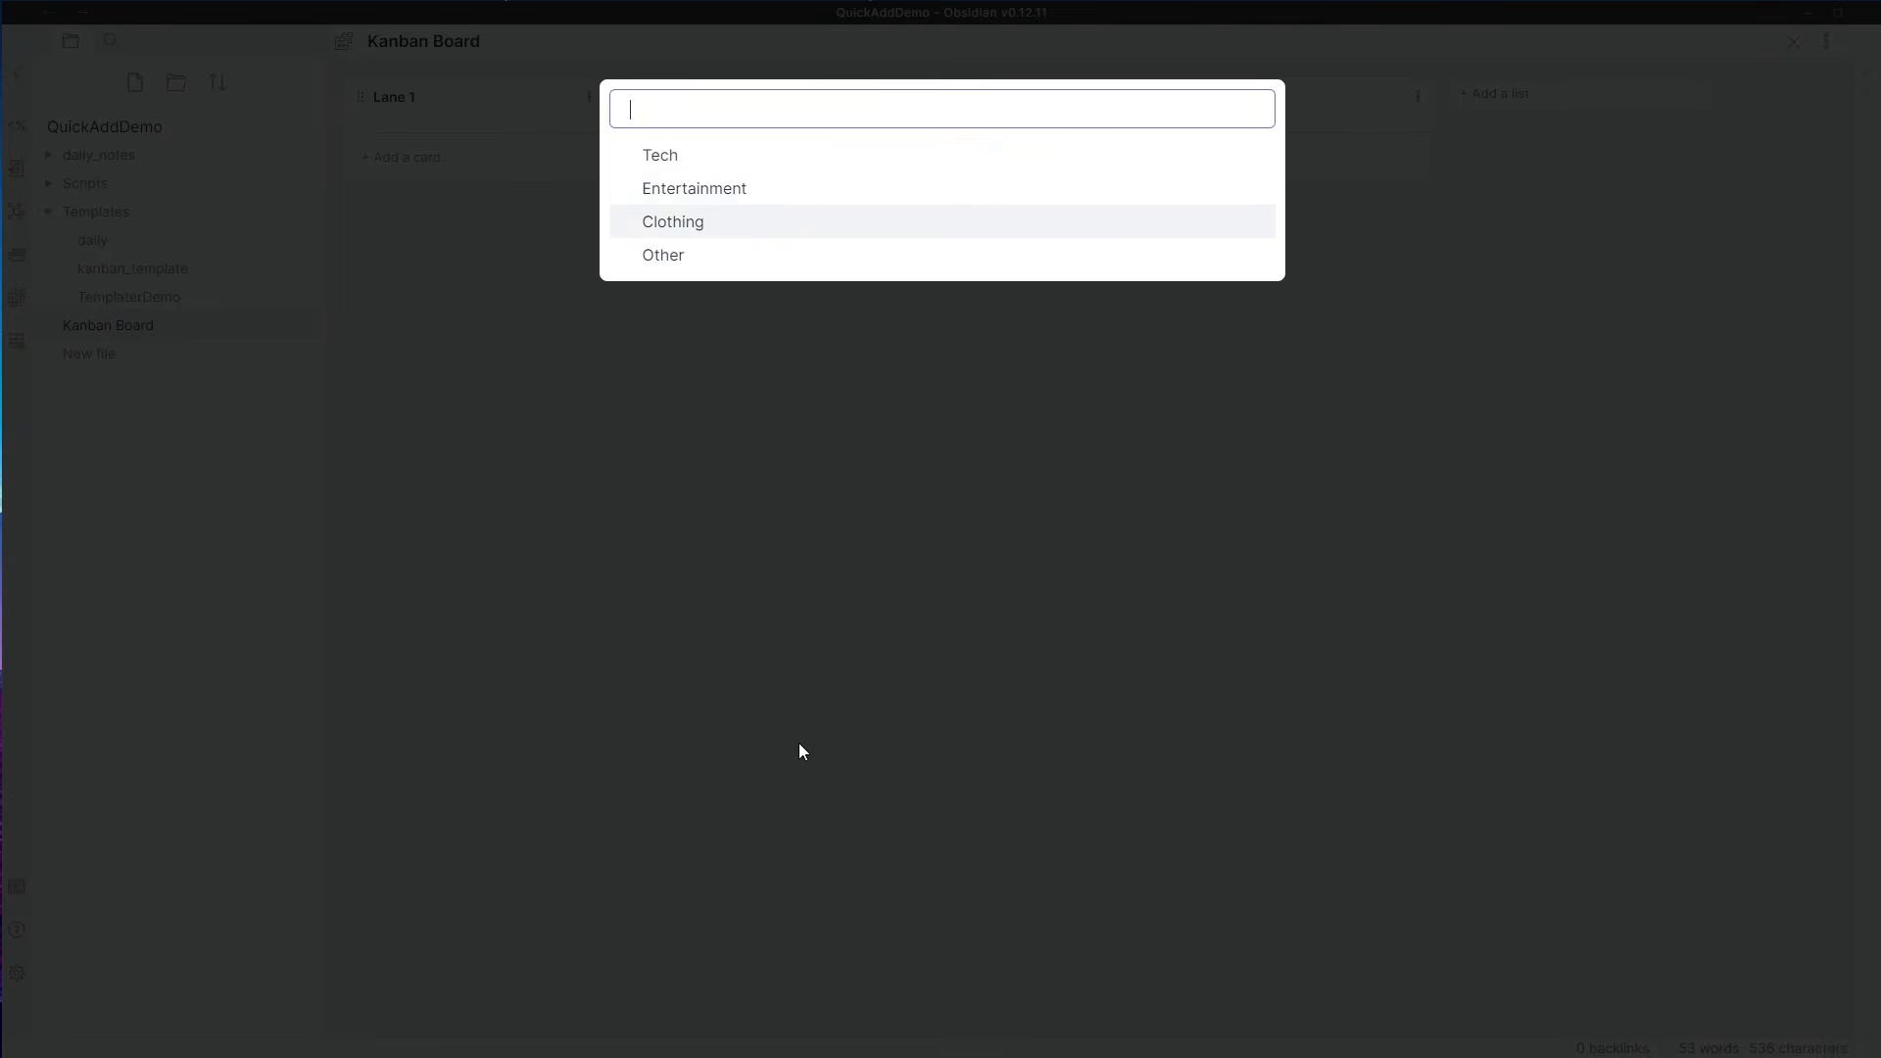
key("Up")
key("Up")
key("Down")
key("Down")
key("Return")
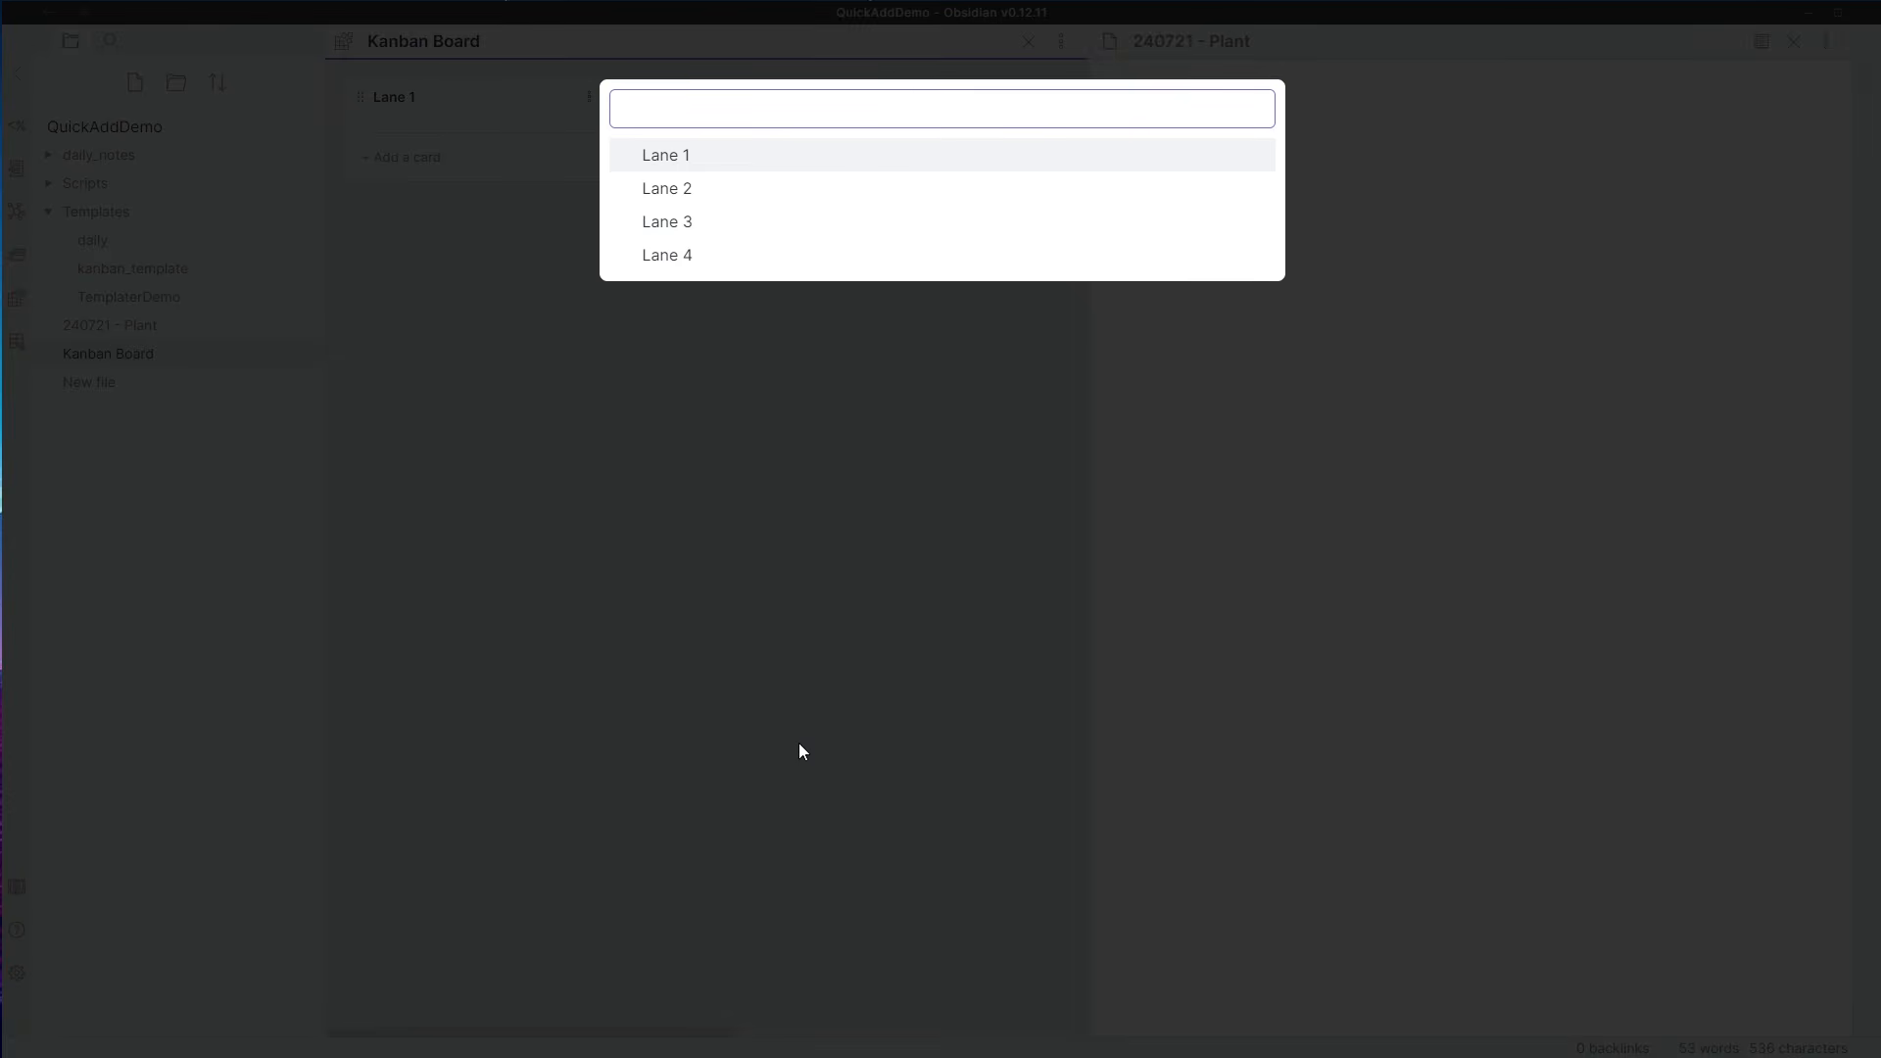
key("Return")
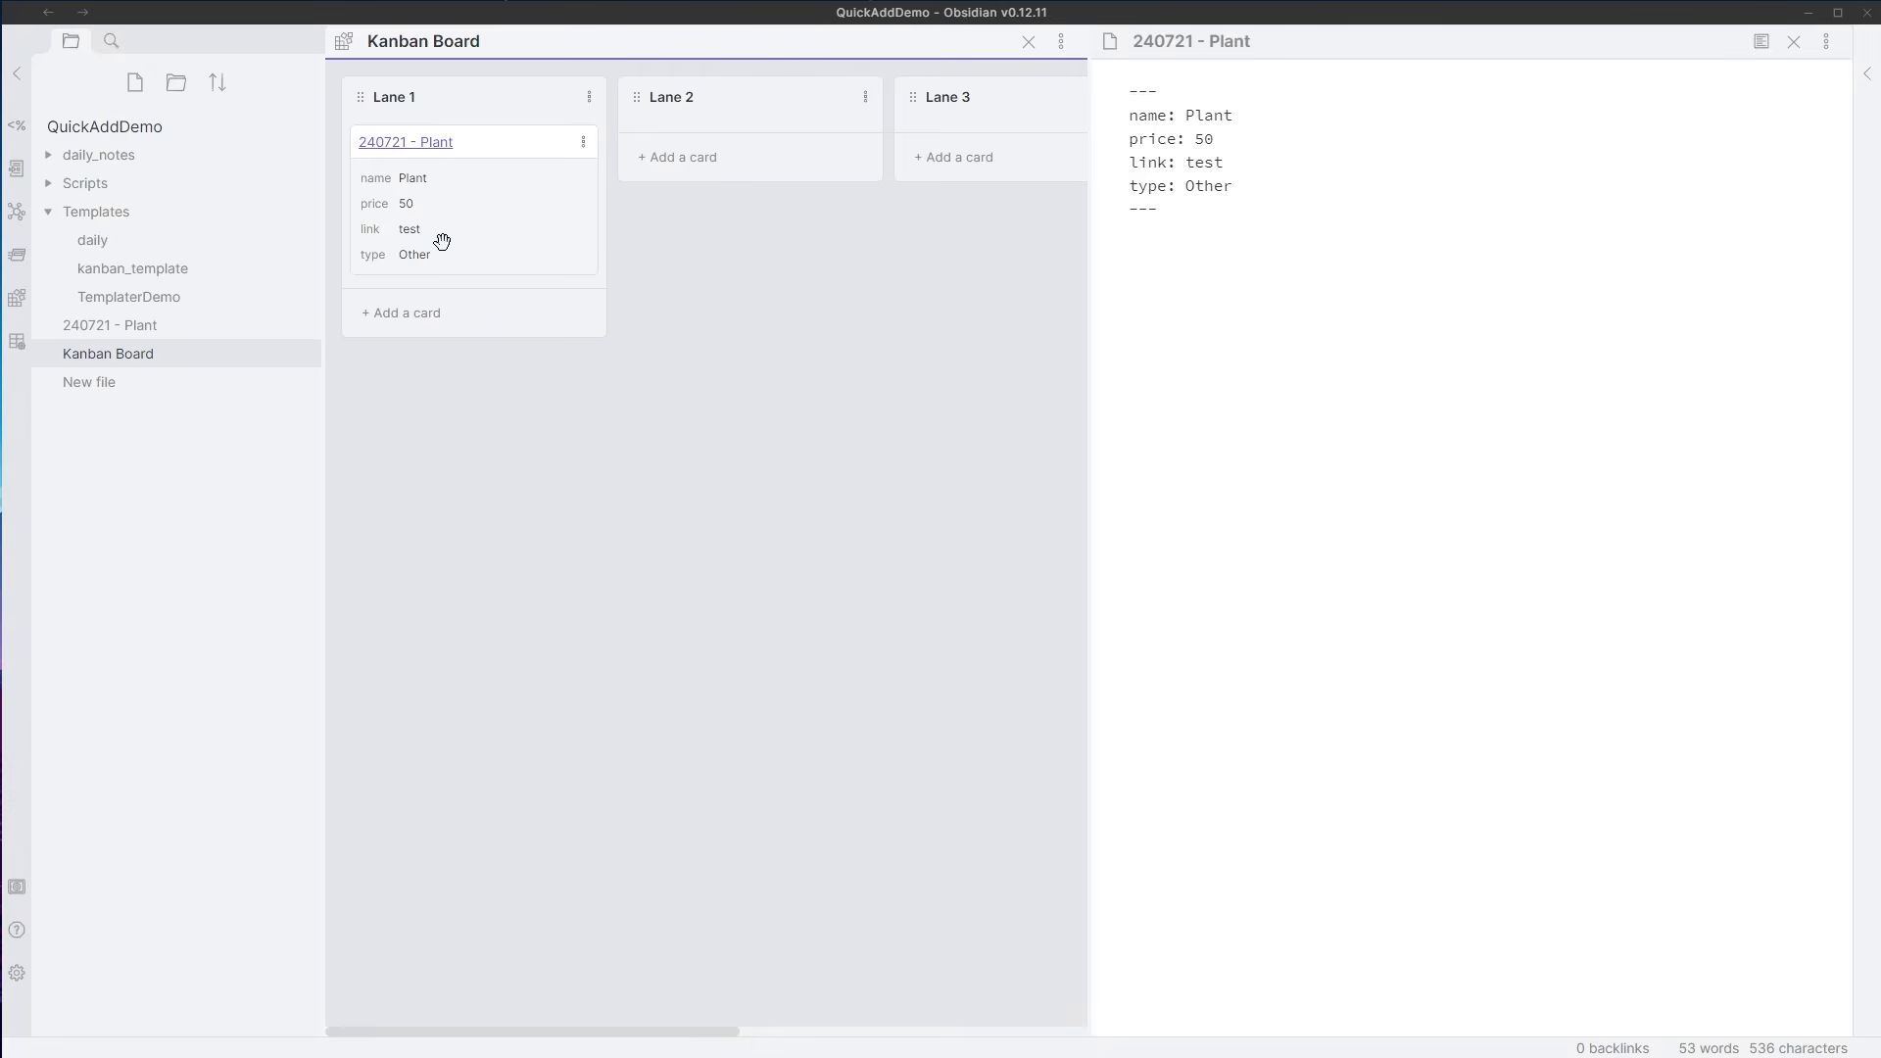
- Review the name, price, link and type keys under Linked Page Metadata in the board settings
left_click(1061, 41)
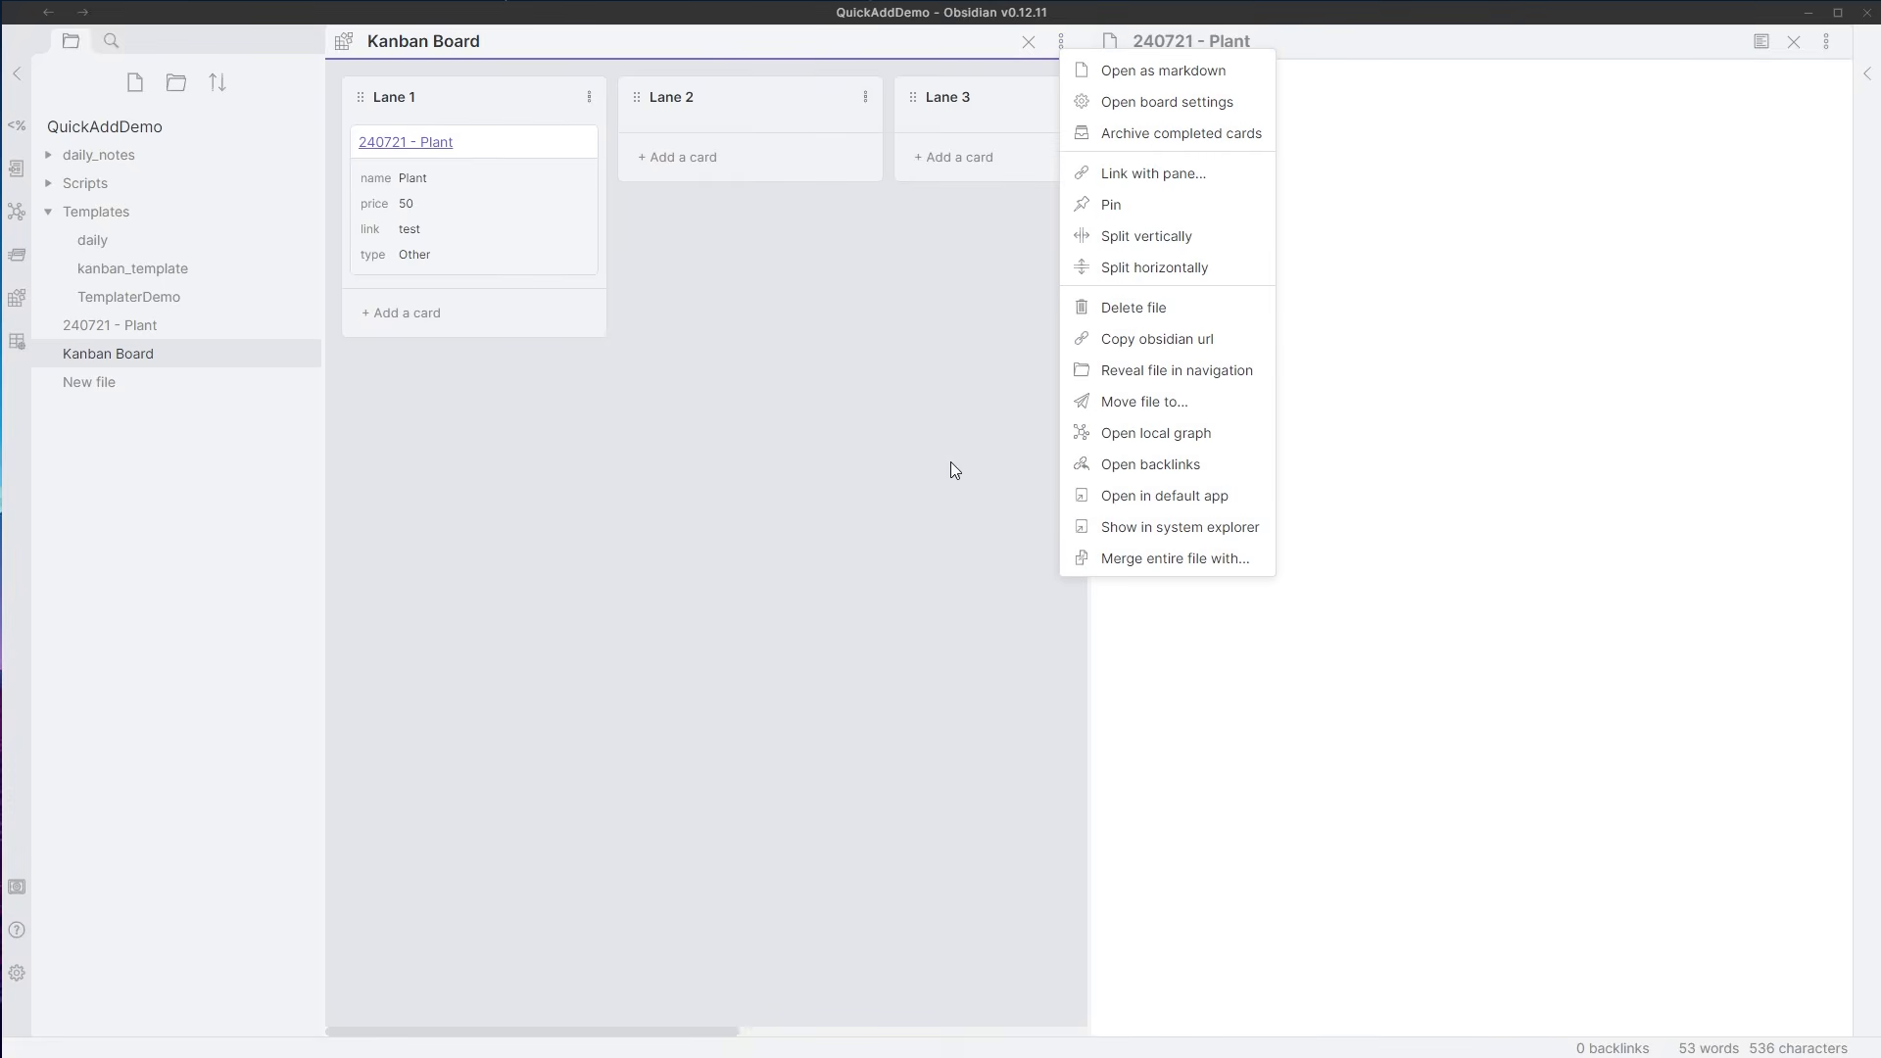
left_click(1215, 106)
scroll(872, 622, "down", 20)
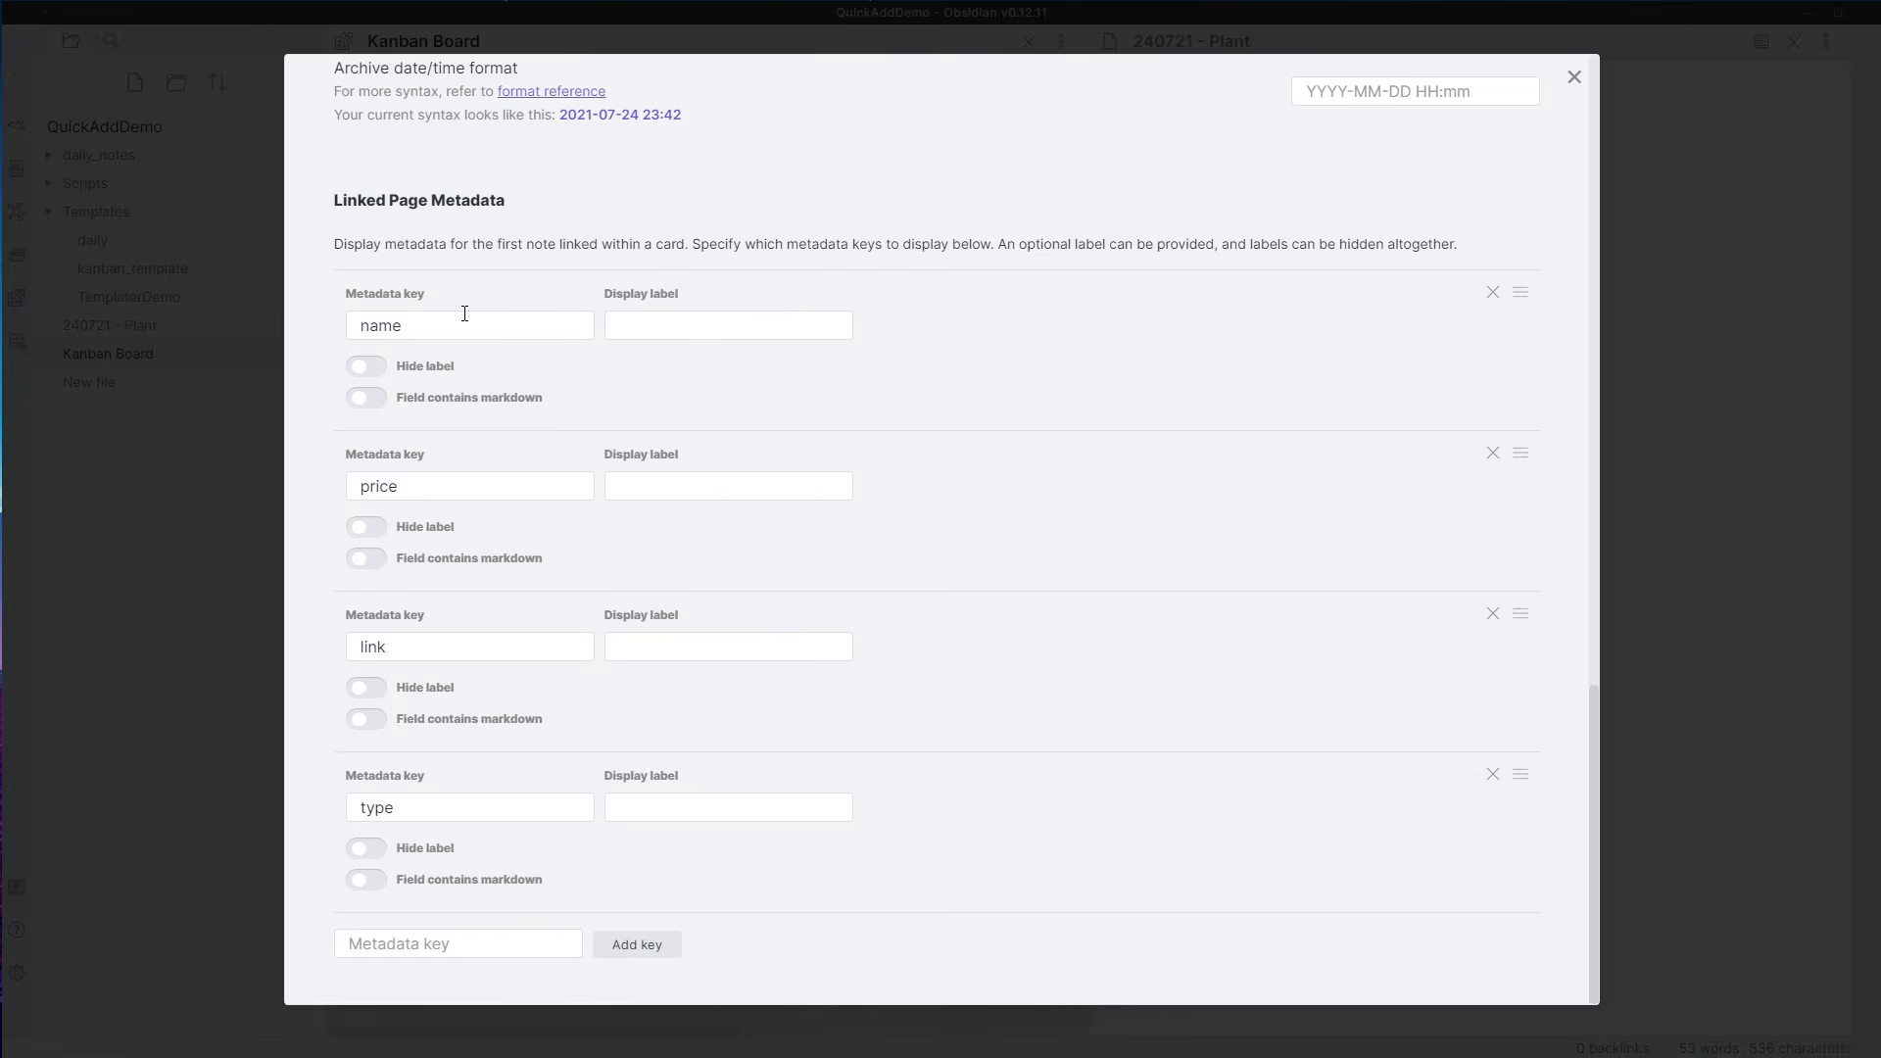
left_click_drag(449, 327, 357, 339)
left_click_drag(403, 481, 357, 488)
left_click(460, 673)
left_click(164, 737)
- Examine the Plant note's front matter in edit and preview modes, and close the note's pane
left_click_drag(1301, 274, 1134, 92)
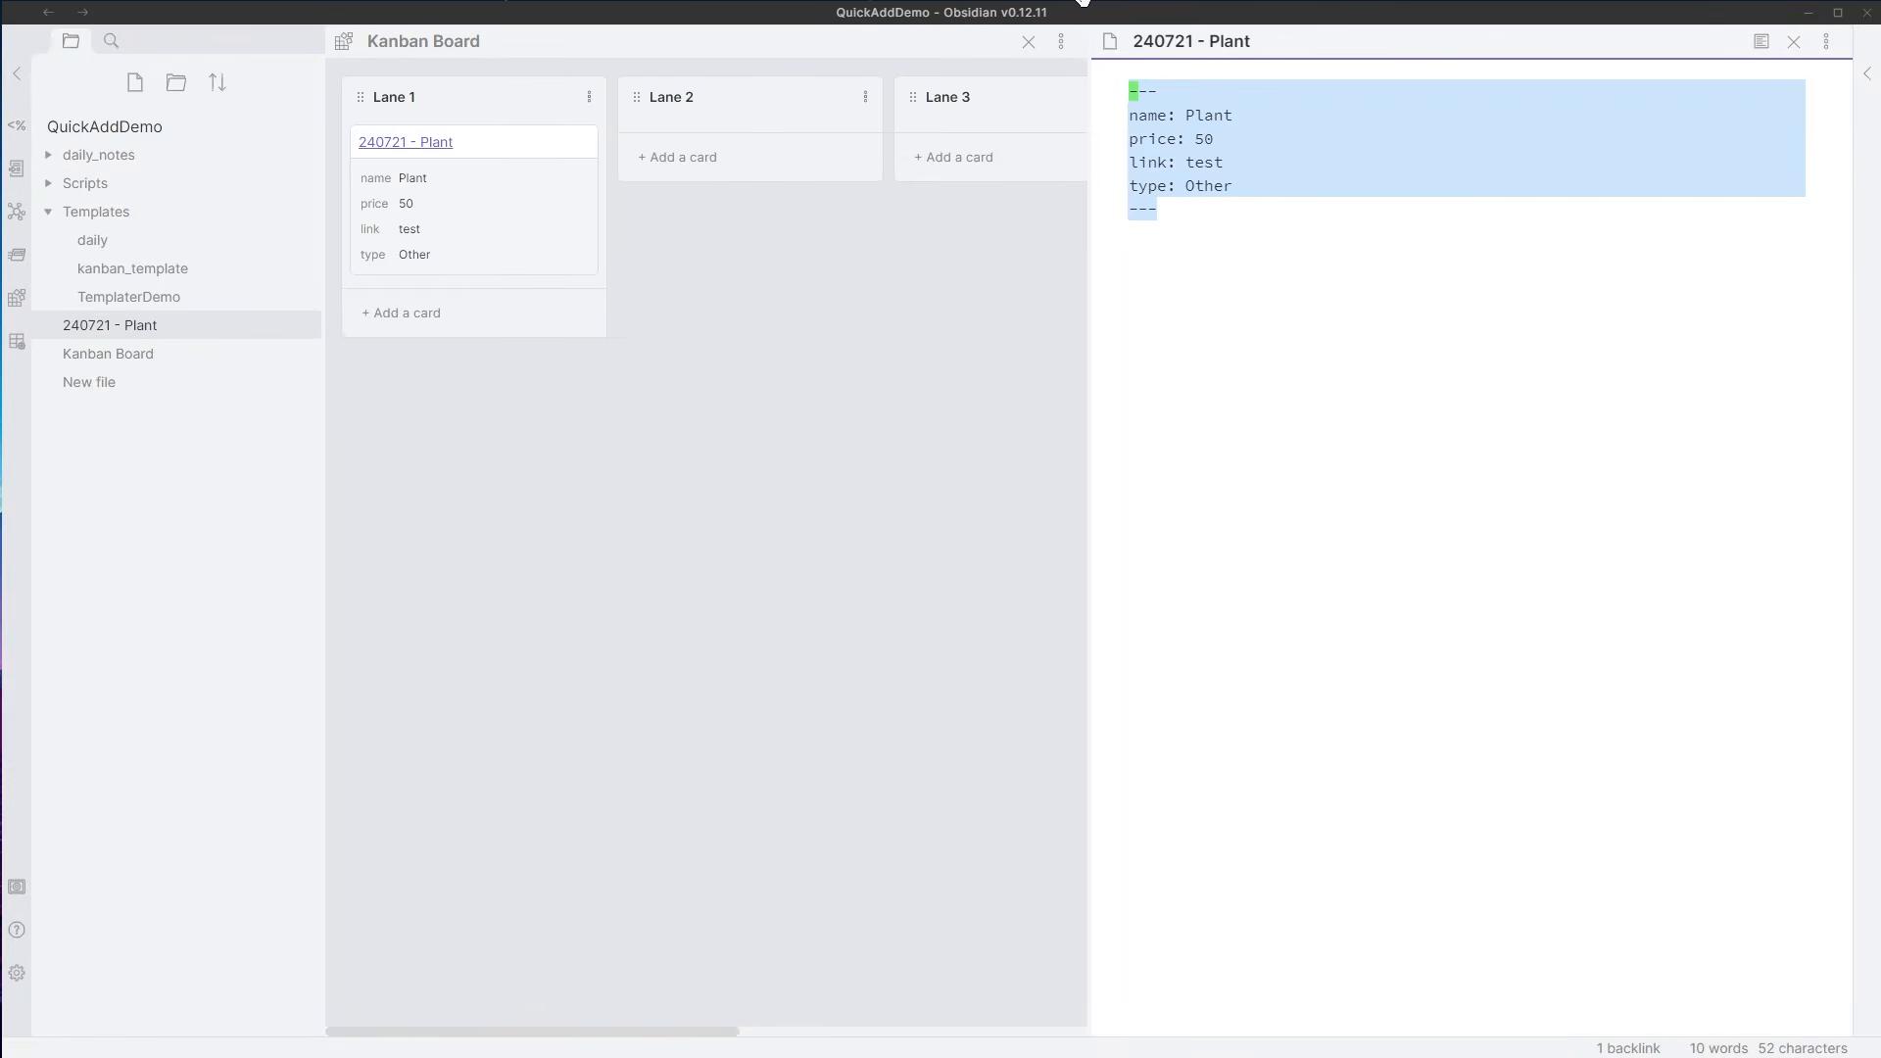
left_click(1571, 374)
left_click(1761, 41)
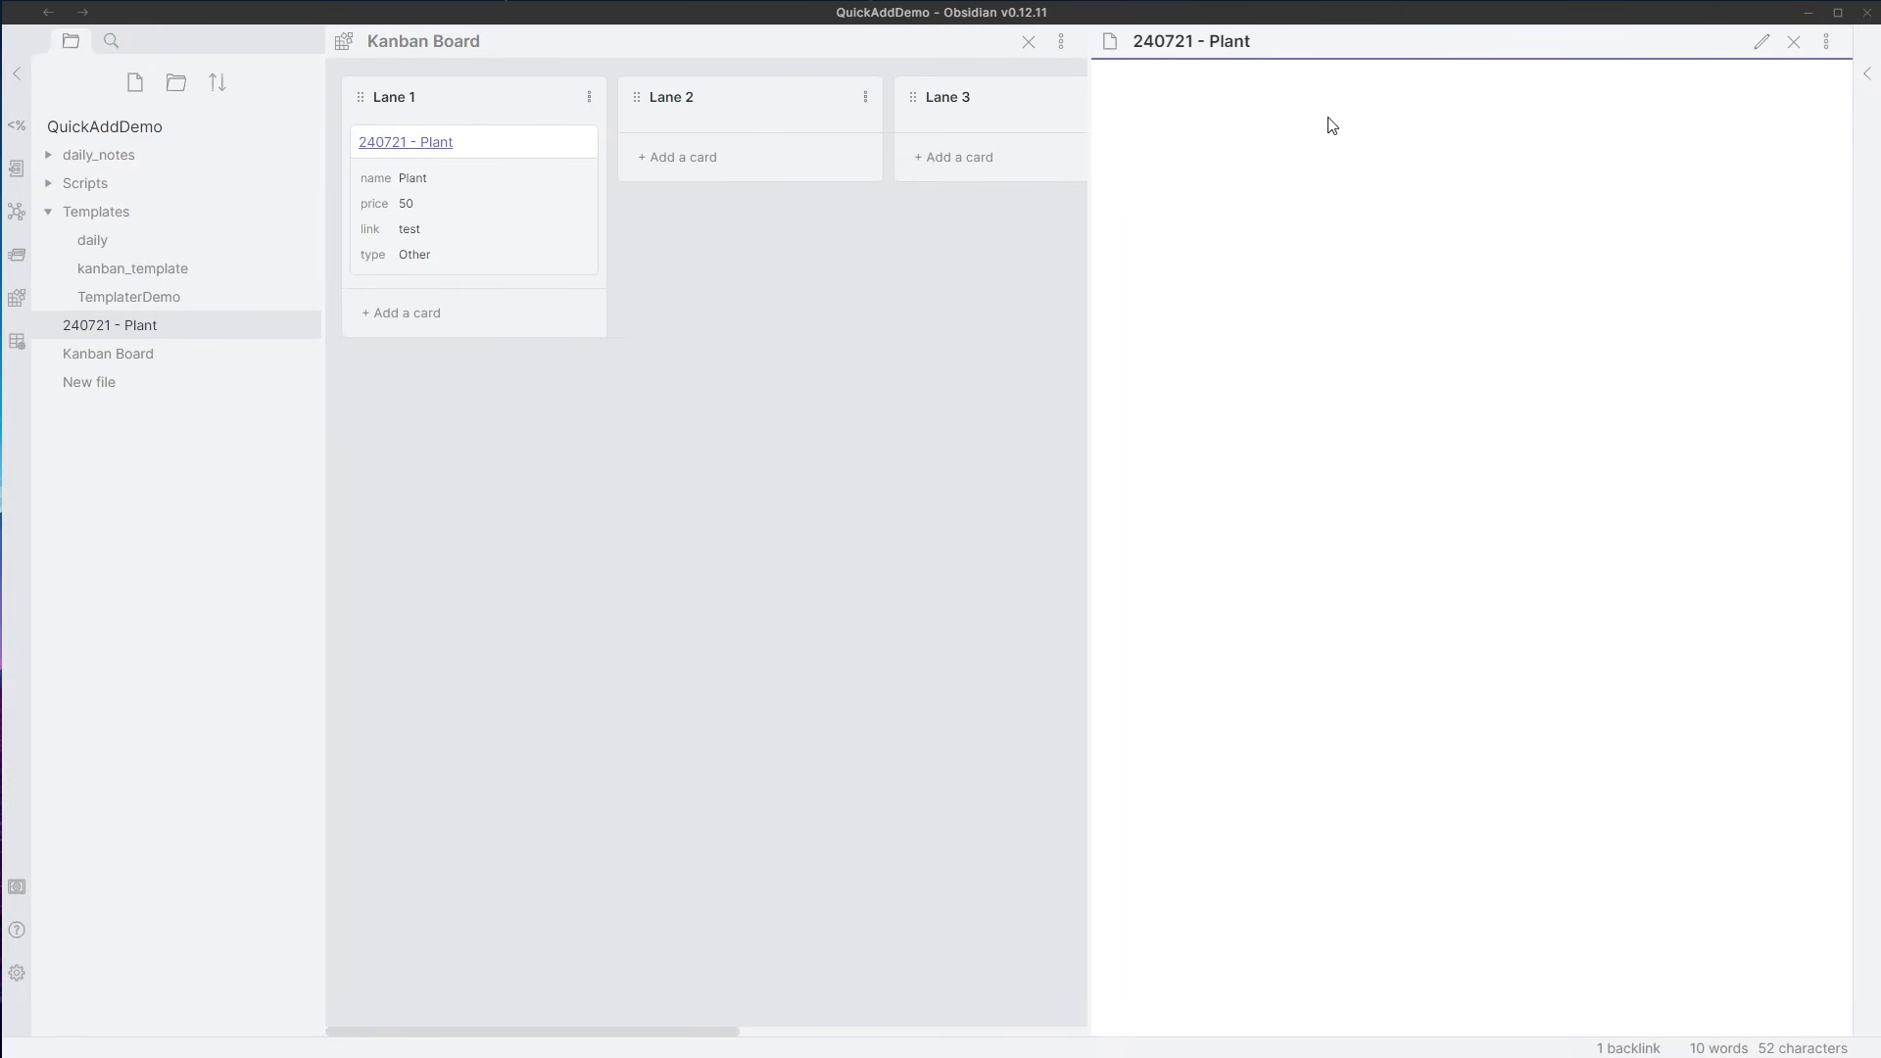
left_click(1761, 42)
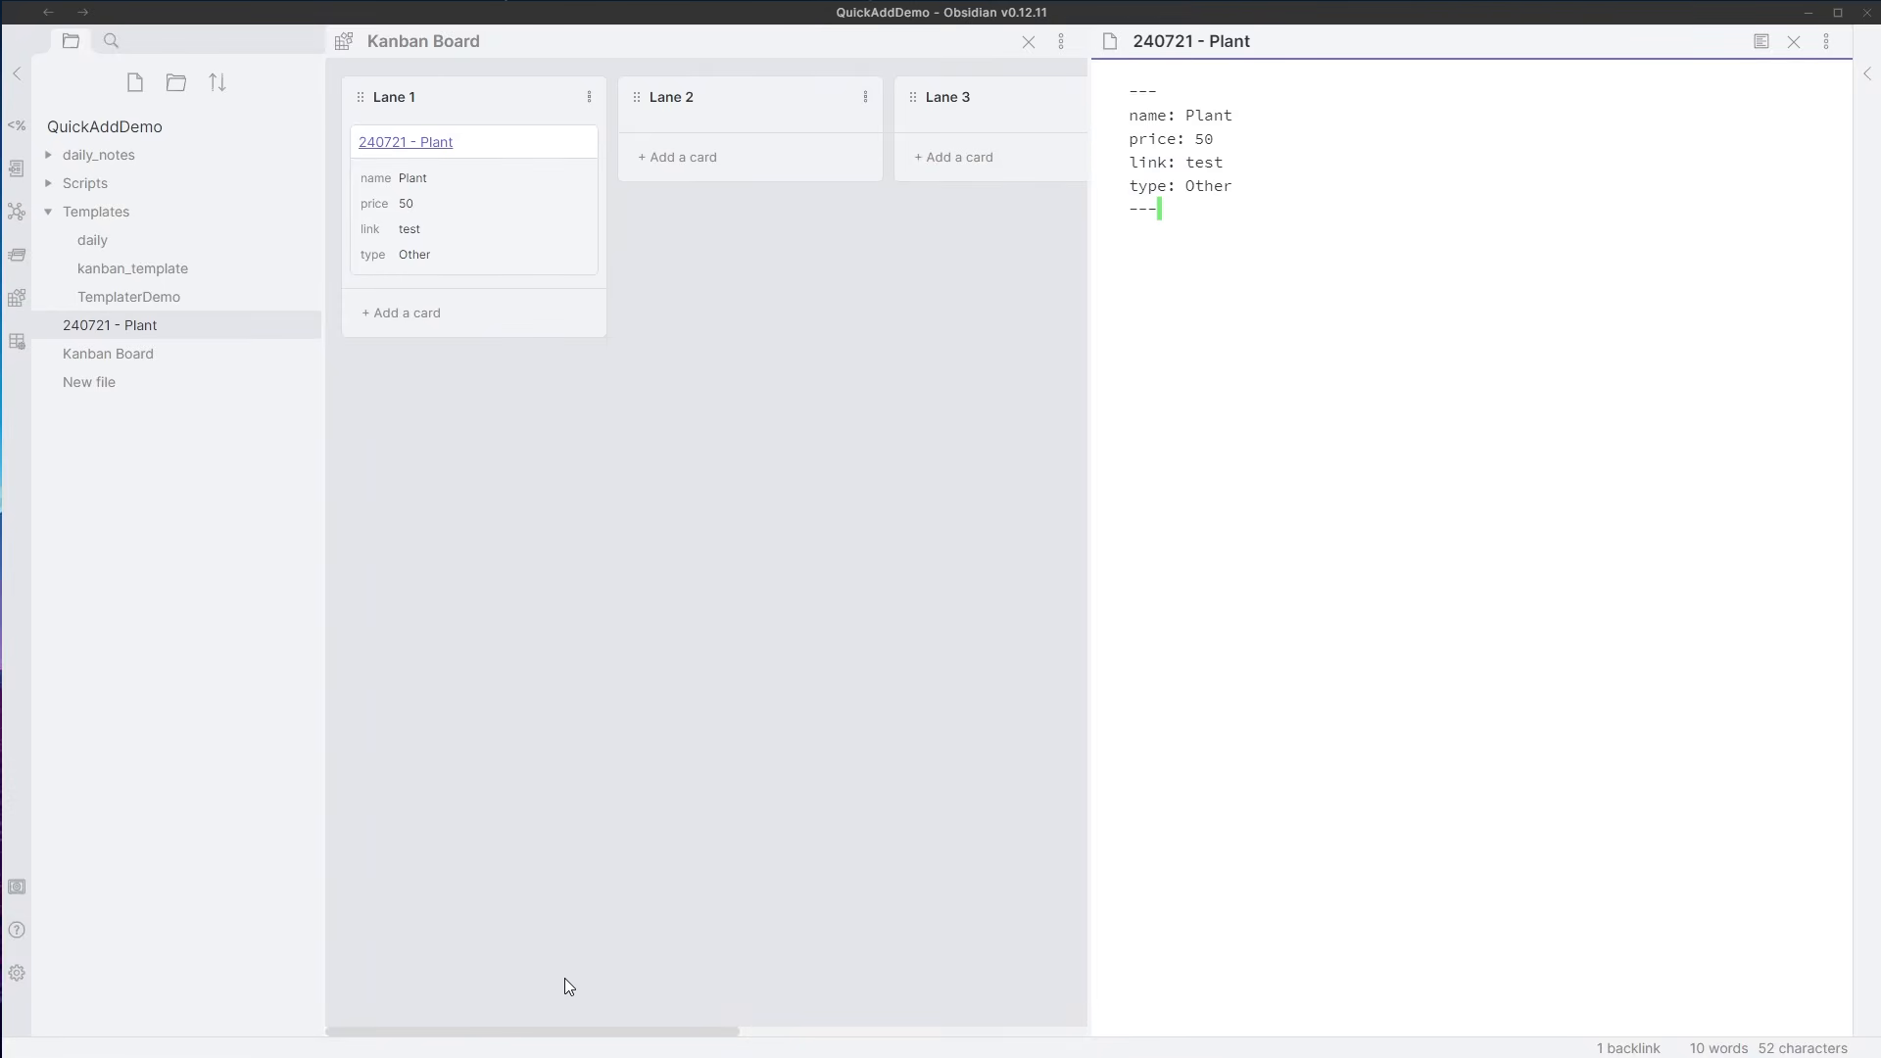
left_click(1794, 42)
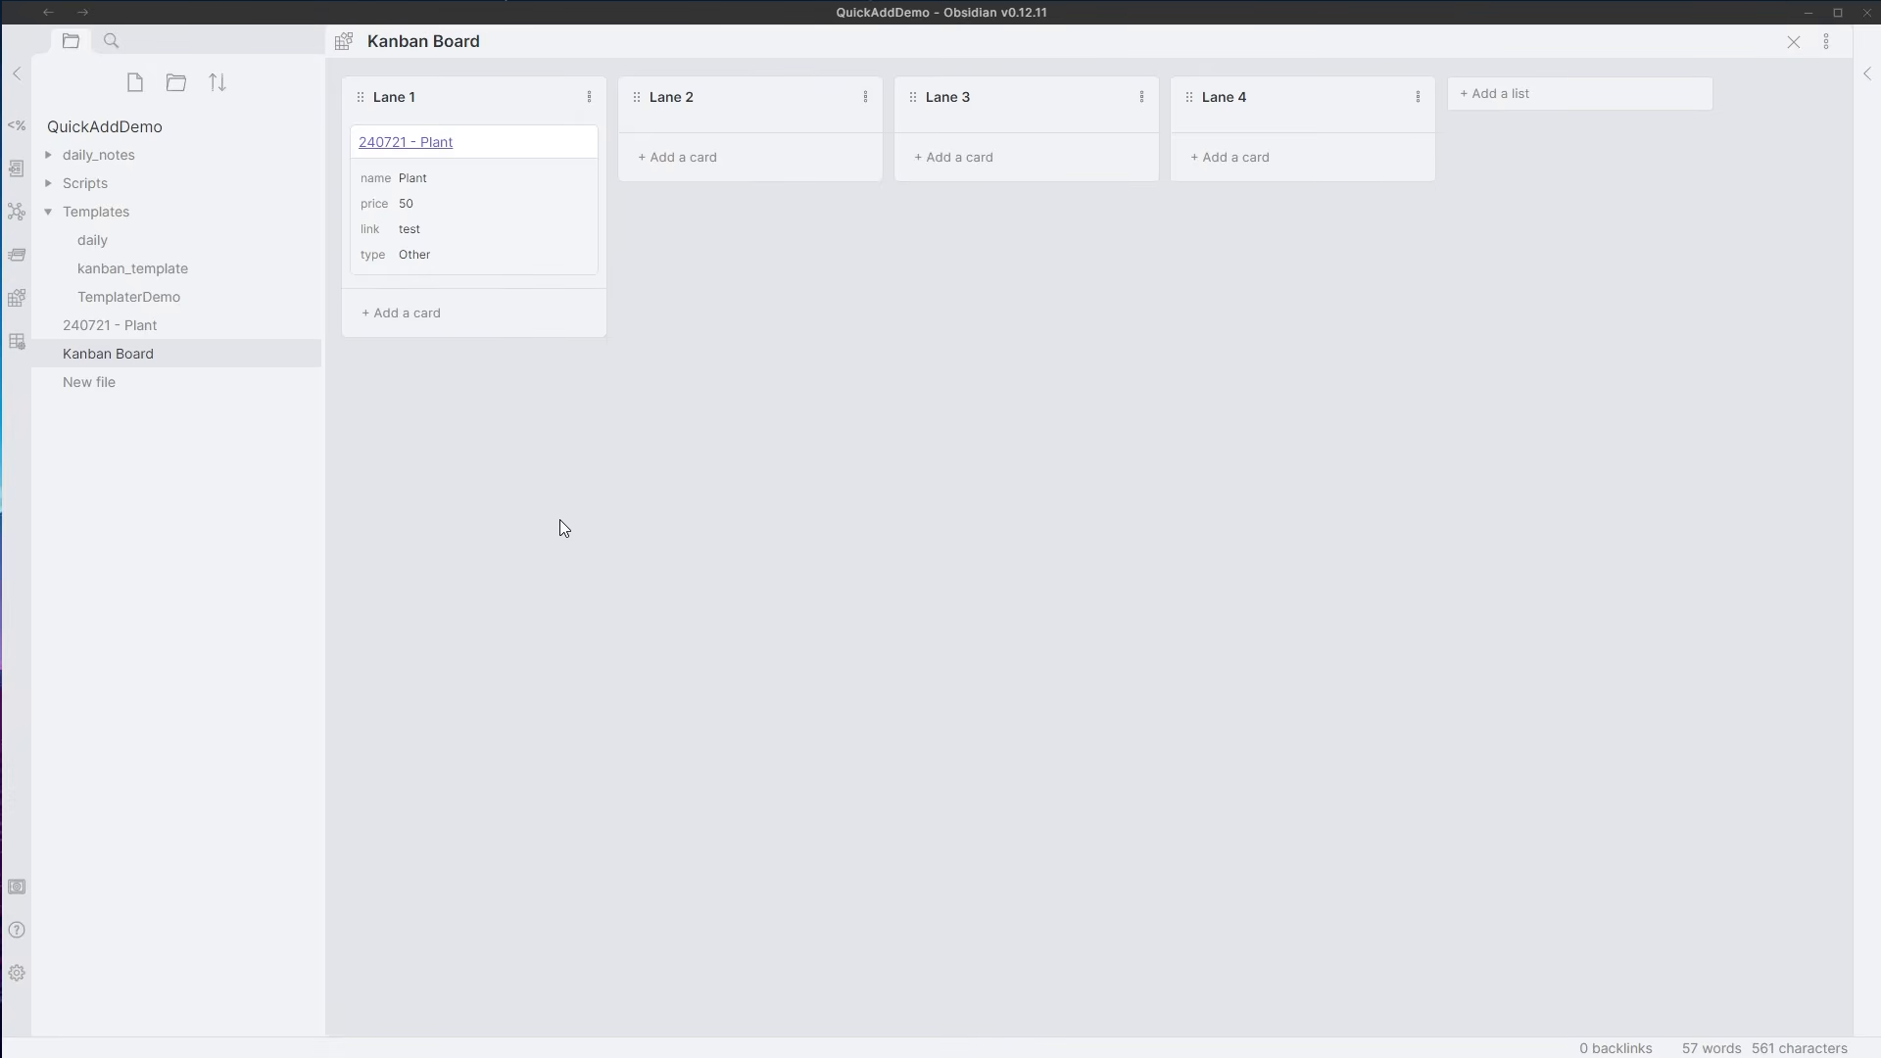
- Create a Capture choice named Add to board in the QuickAdd settings
left_click(17, 972)
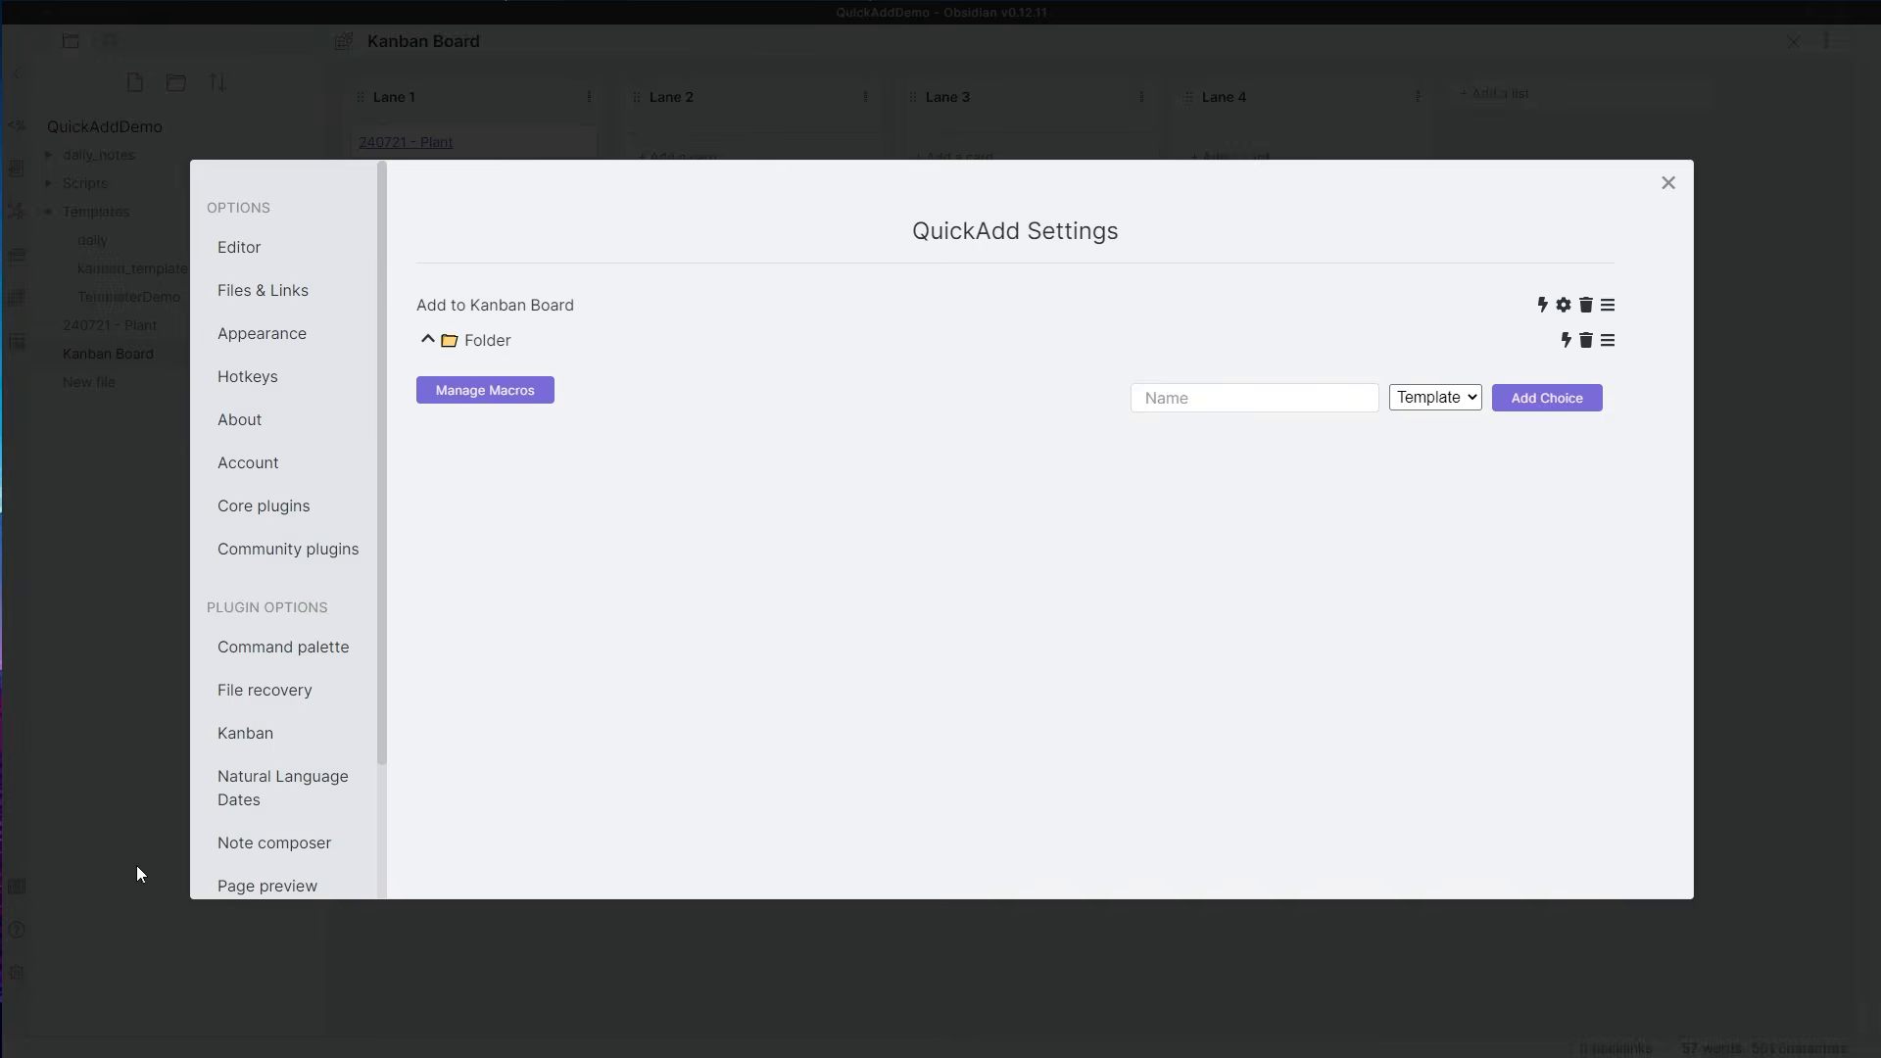
left_click(1247, 399)
type("Add to board")
left_click(1455, 400)
left_click(1443, 441)
left_click(1519, 404)
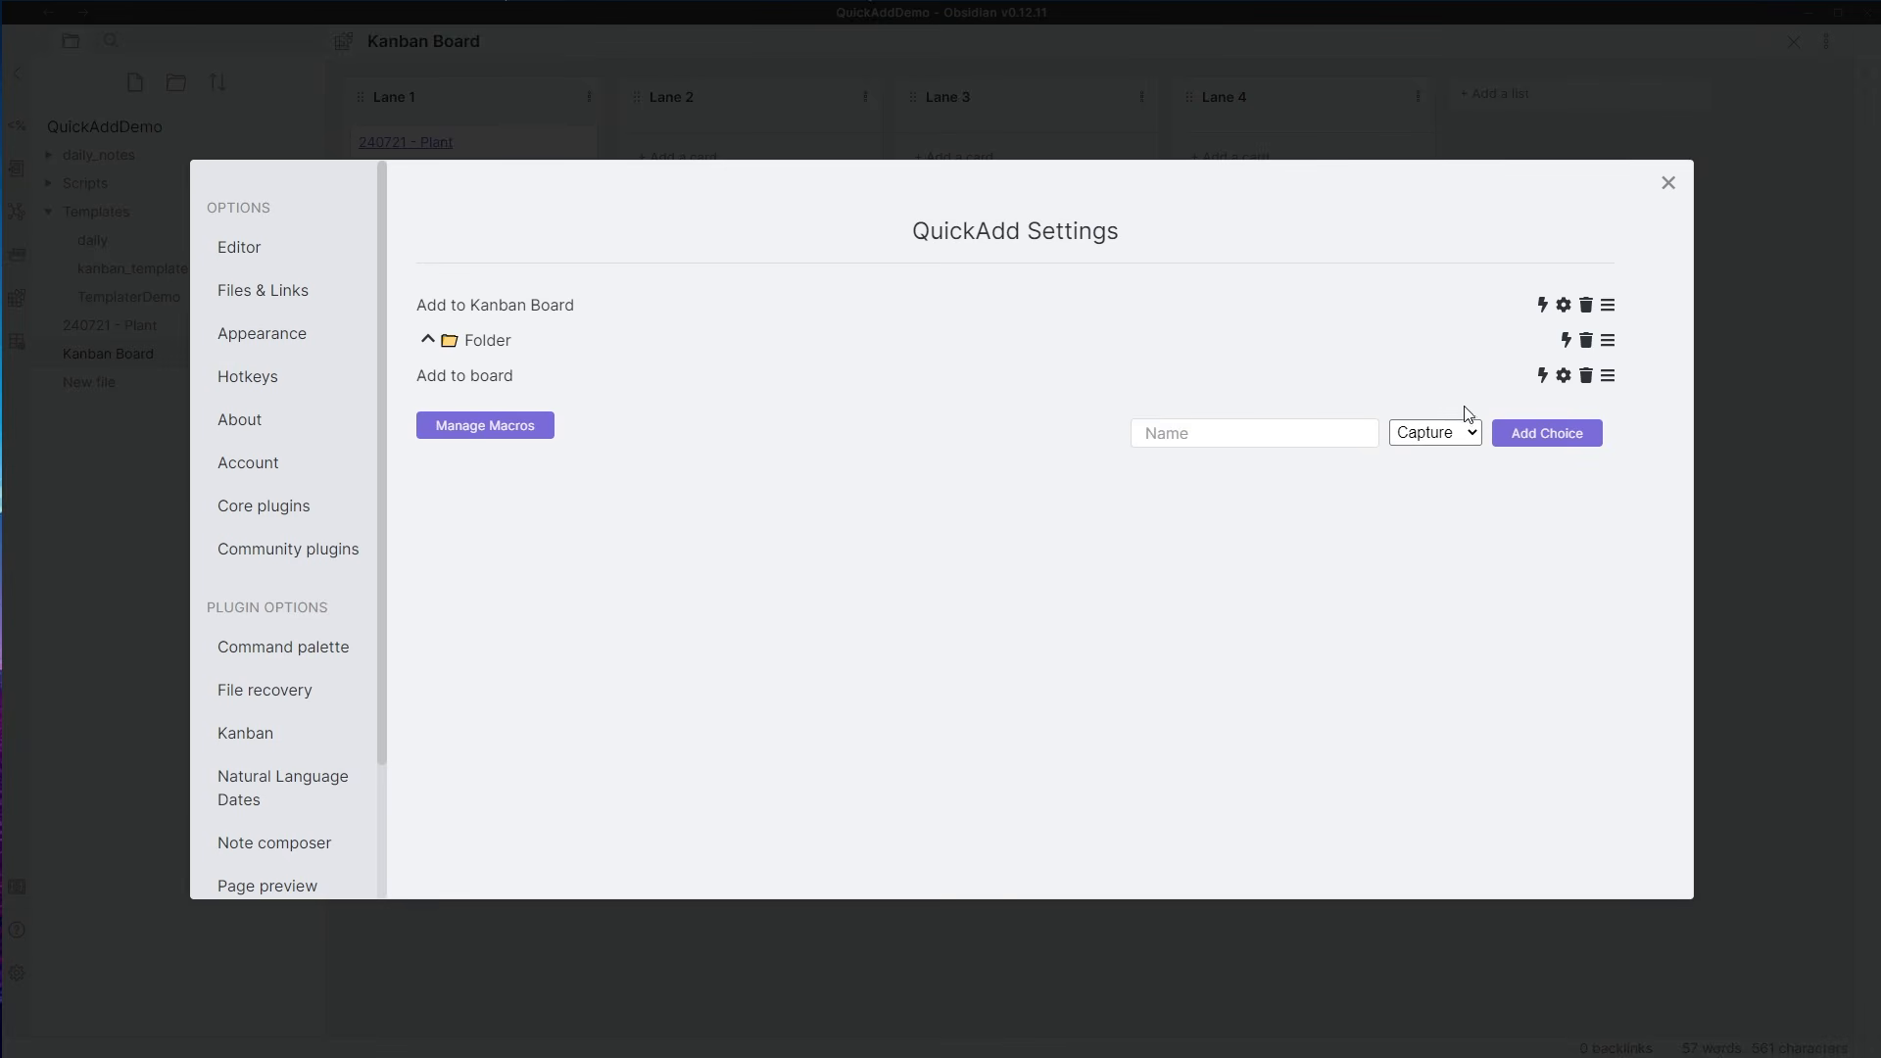
- Configure the Add to board choice to capture to Kanban Board.md and format the value as a task
left_click(1563, 376)
left_click(841, 423)
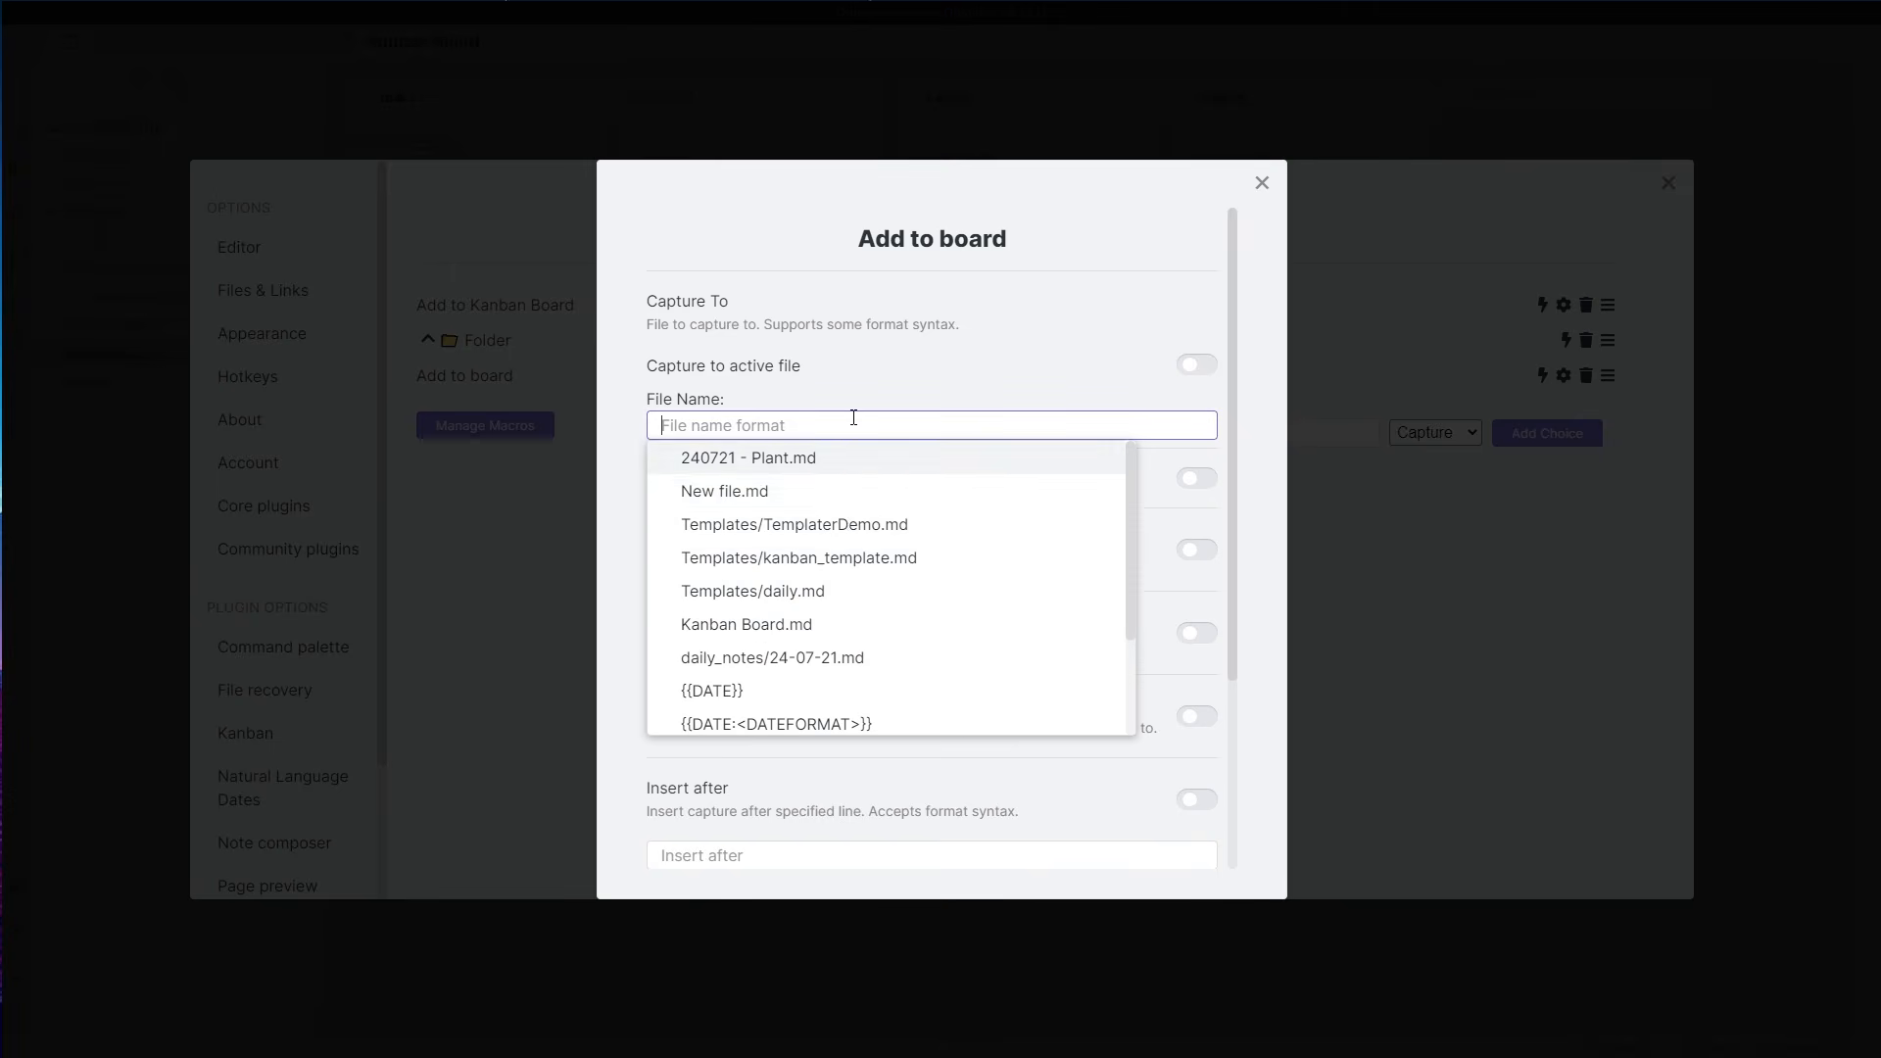
left_click(865, 625)
scroll(899, 559, "down", 2)
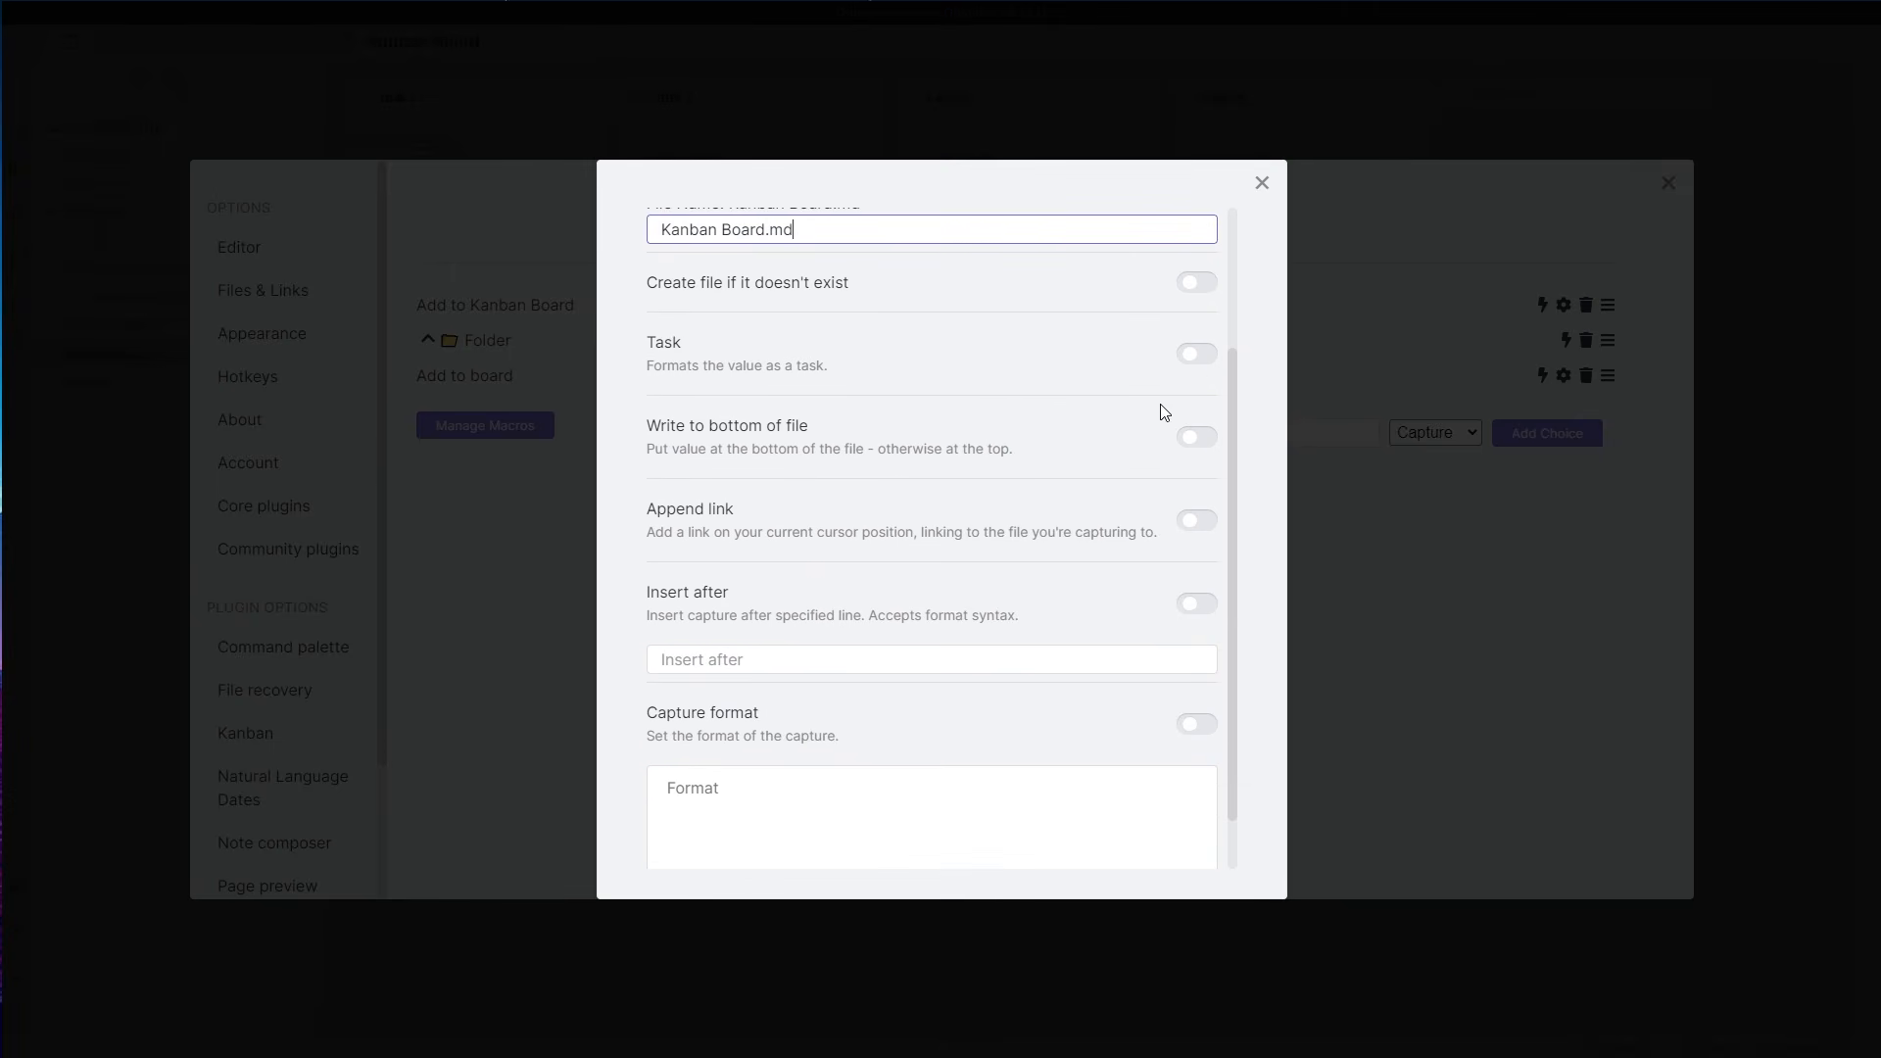
left_click(1203, 351)
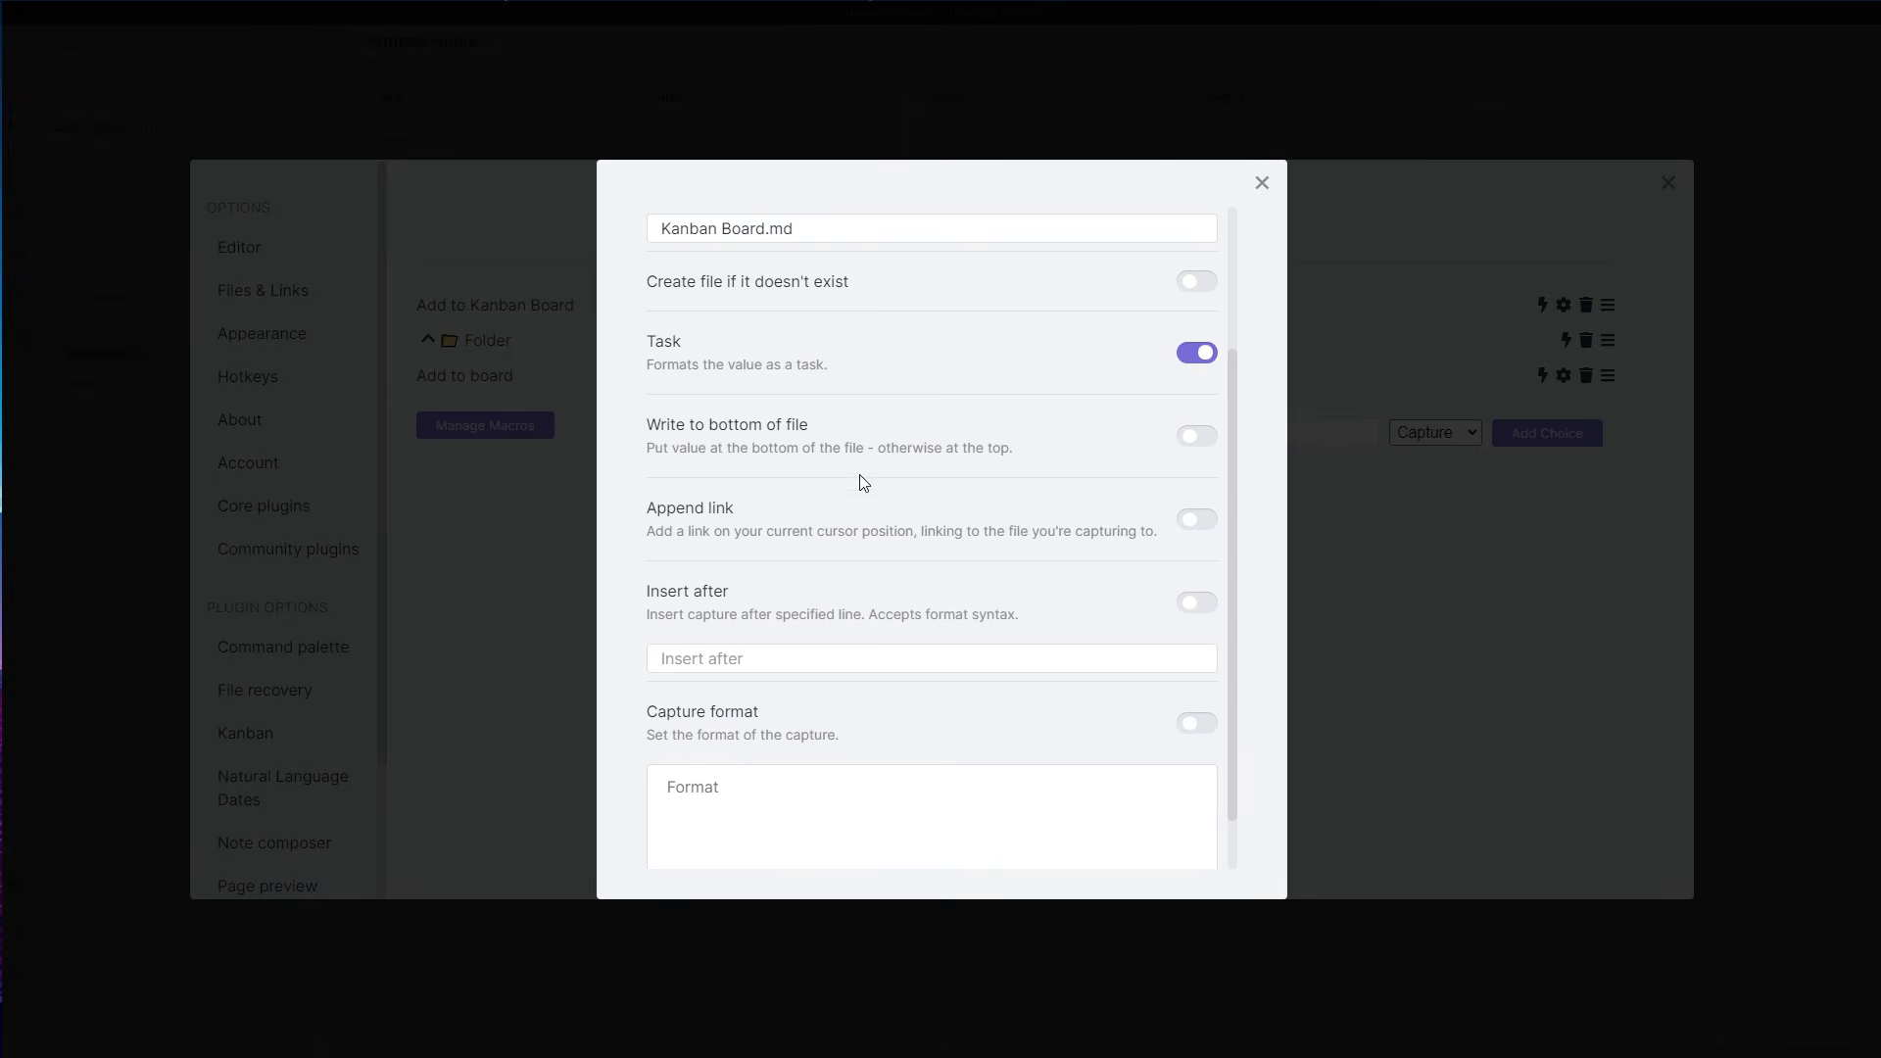
- Set the capture to insert after ## Lane 2 at the end of the section, leave Capture format off, and close the settings
scroll(861, 483, "down", 1)
left_click(1196, 536)
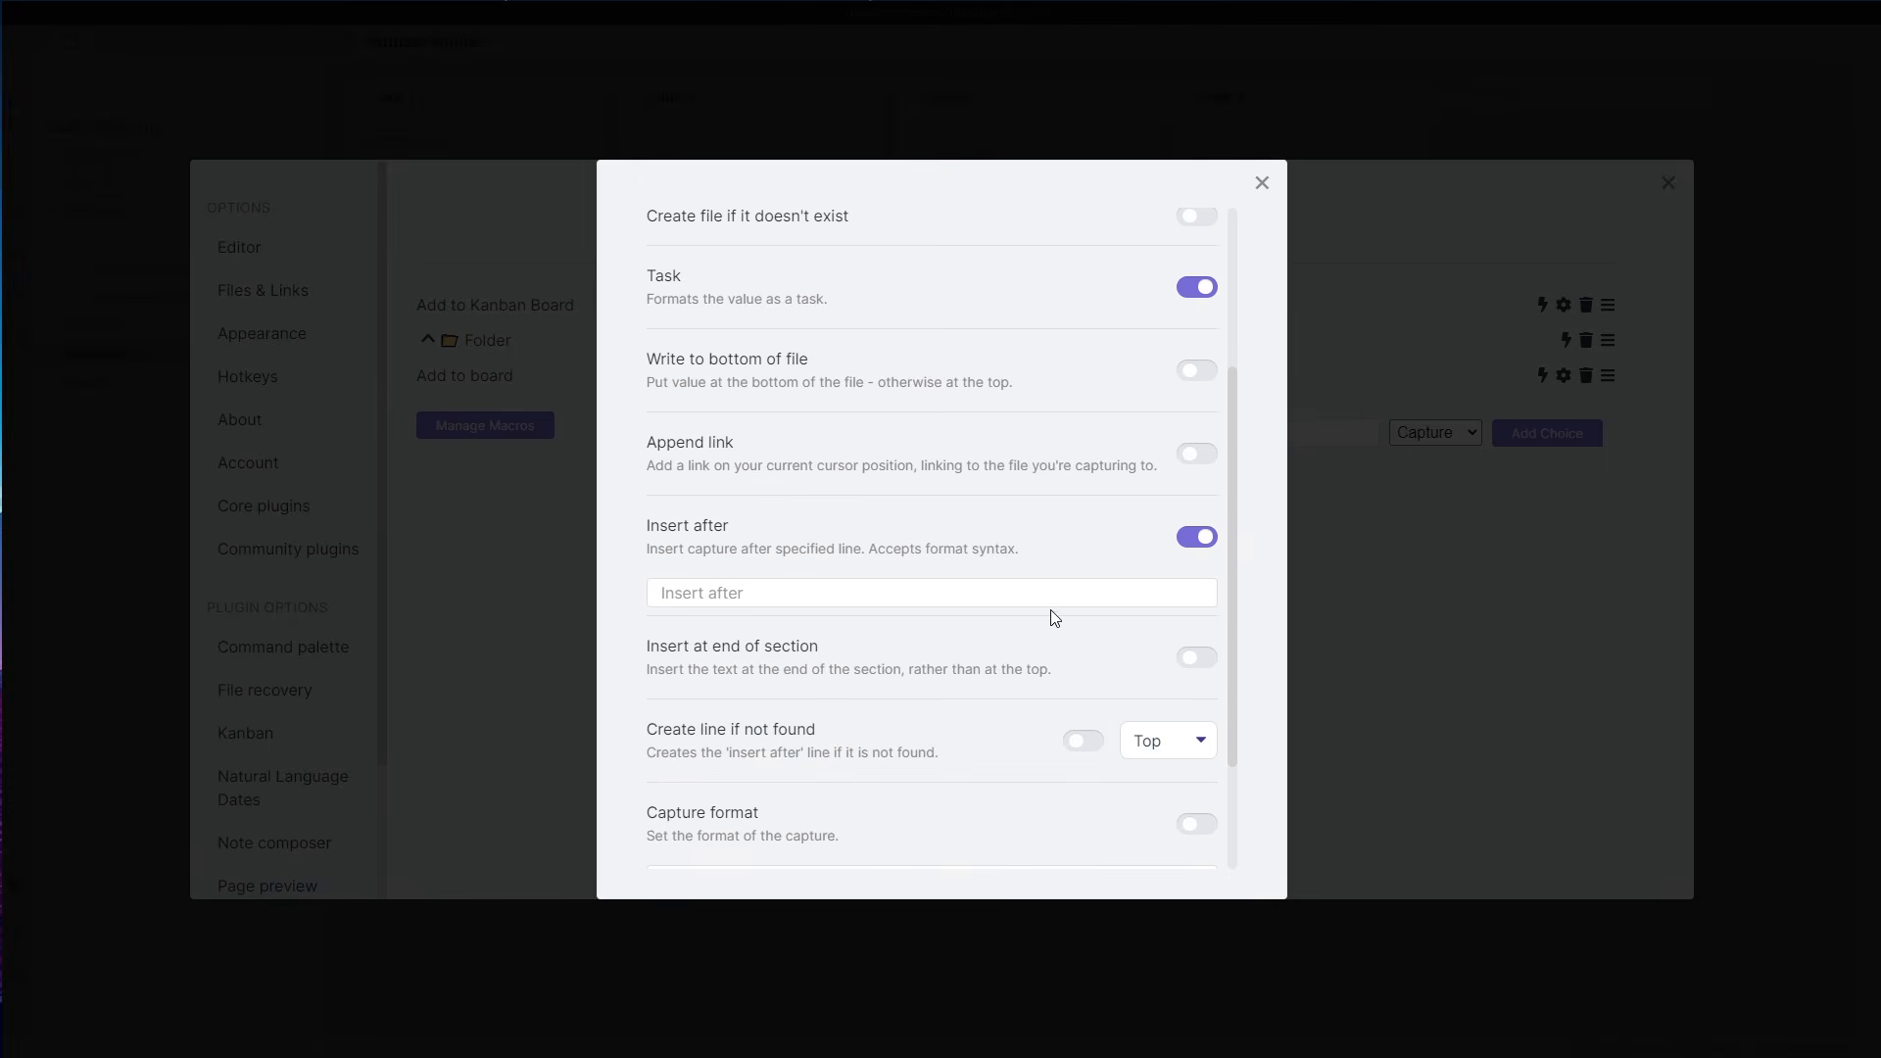
left_click(1057, 600)
type("## Lane 2")
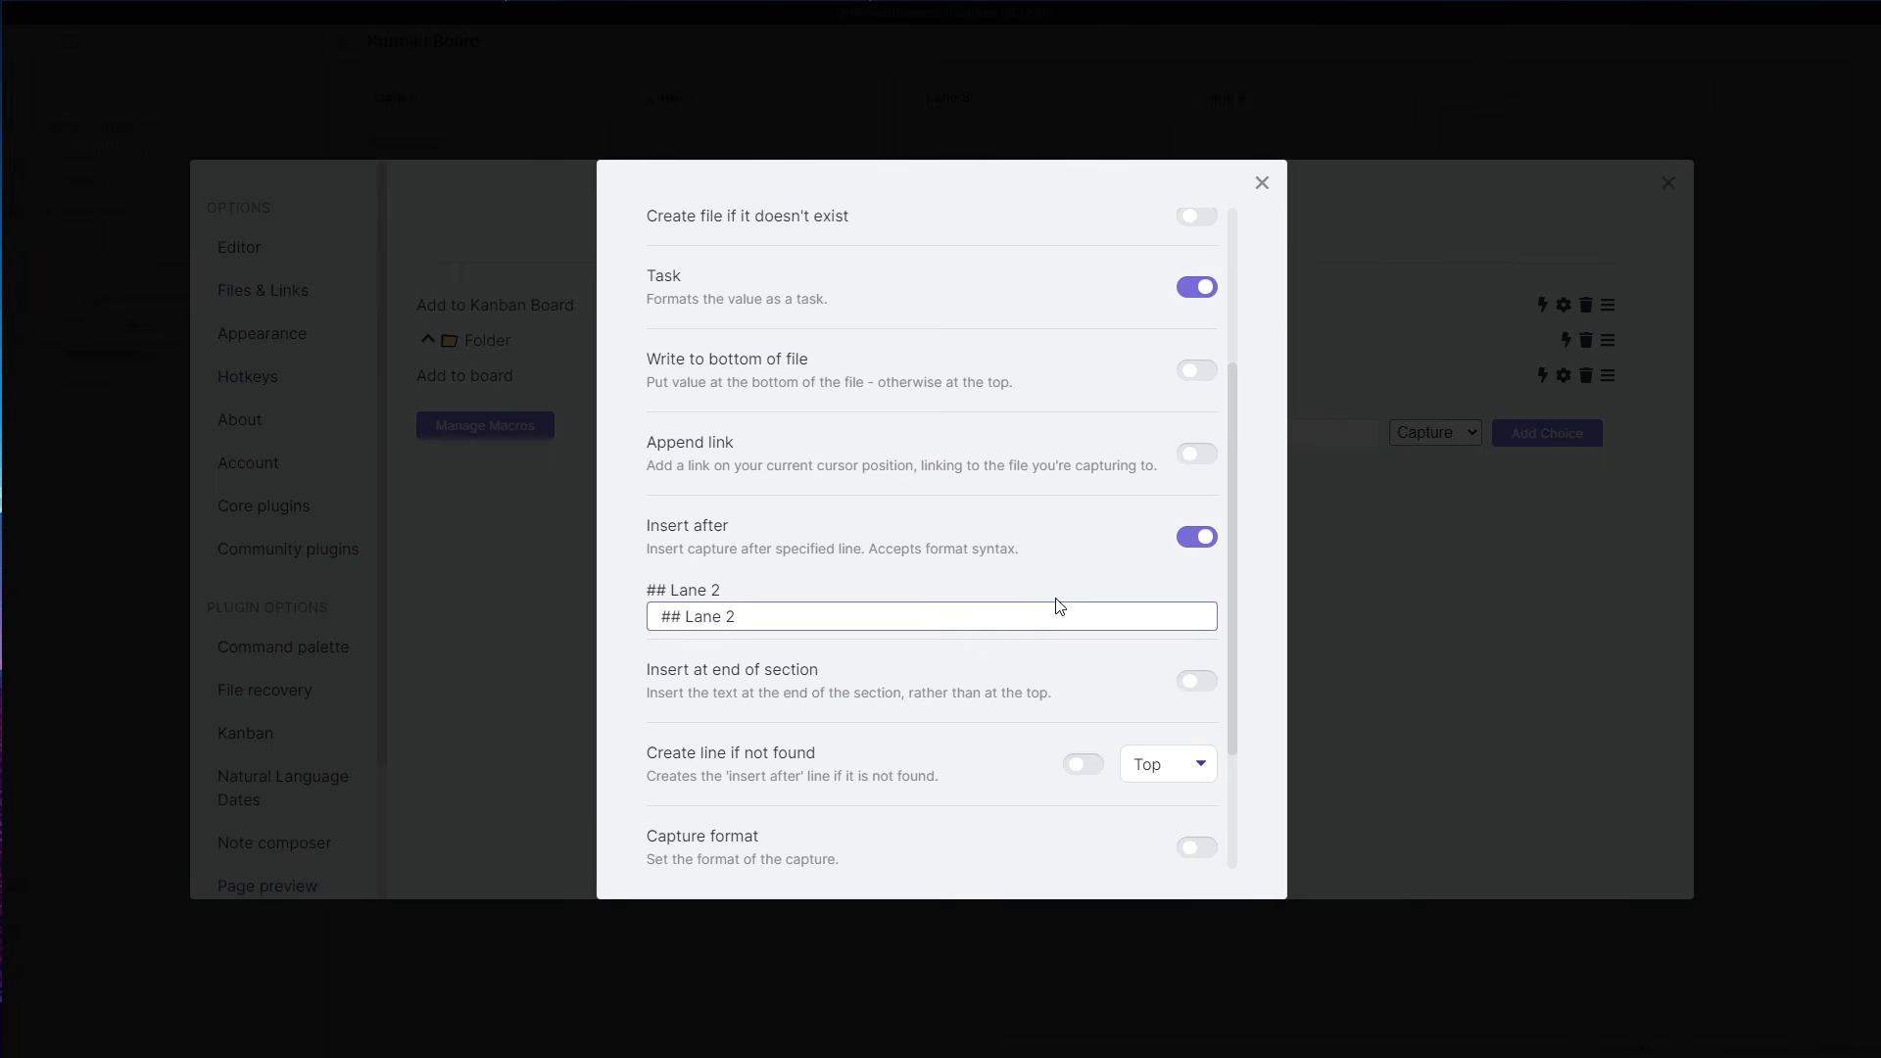
scroll(1058, 605, "down", 2)
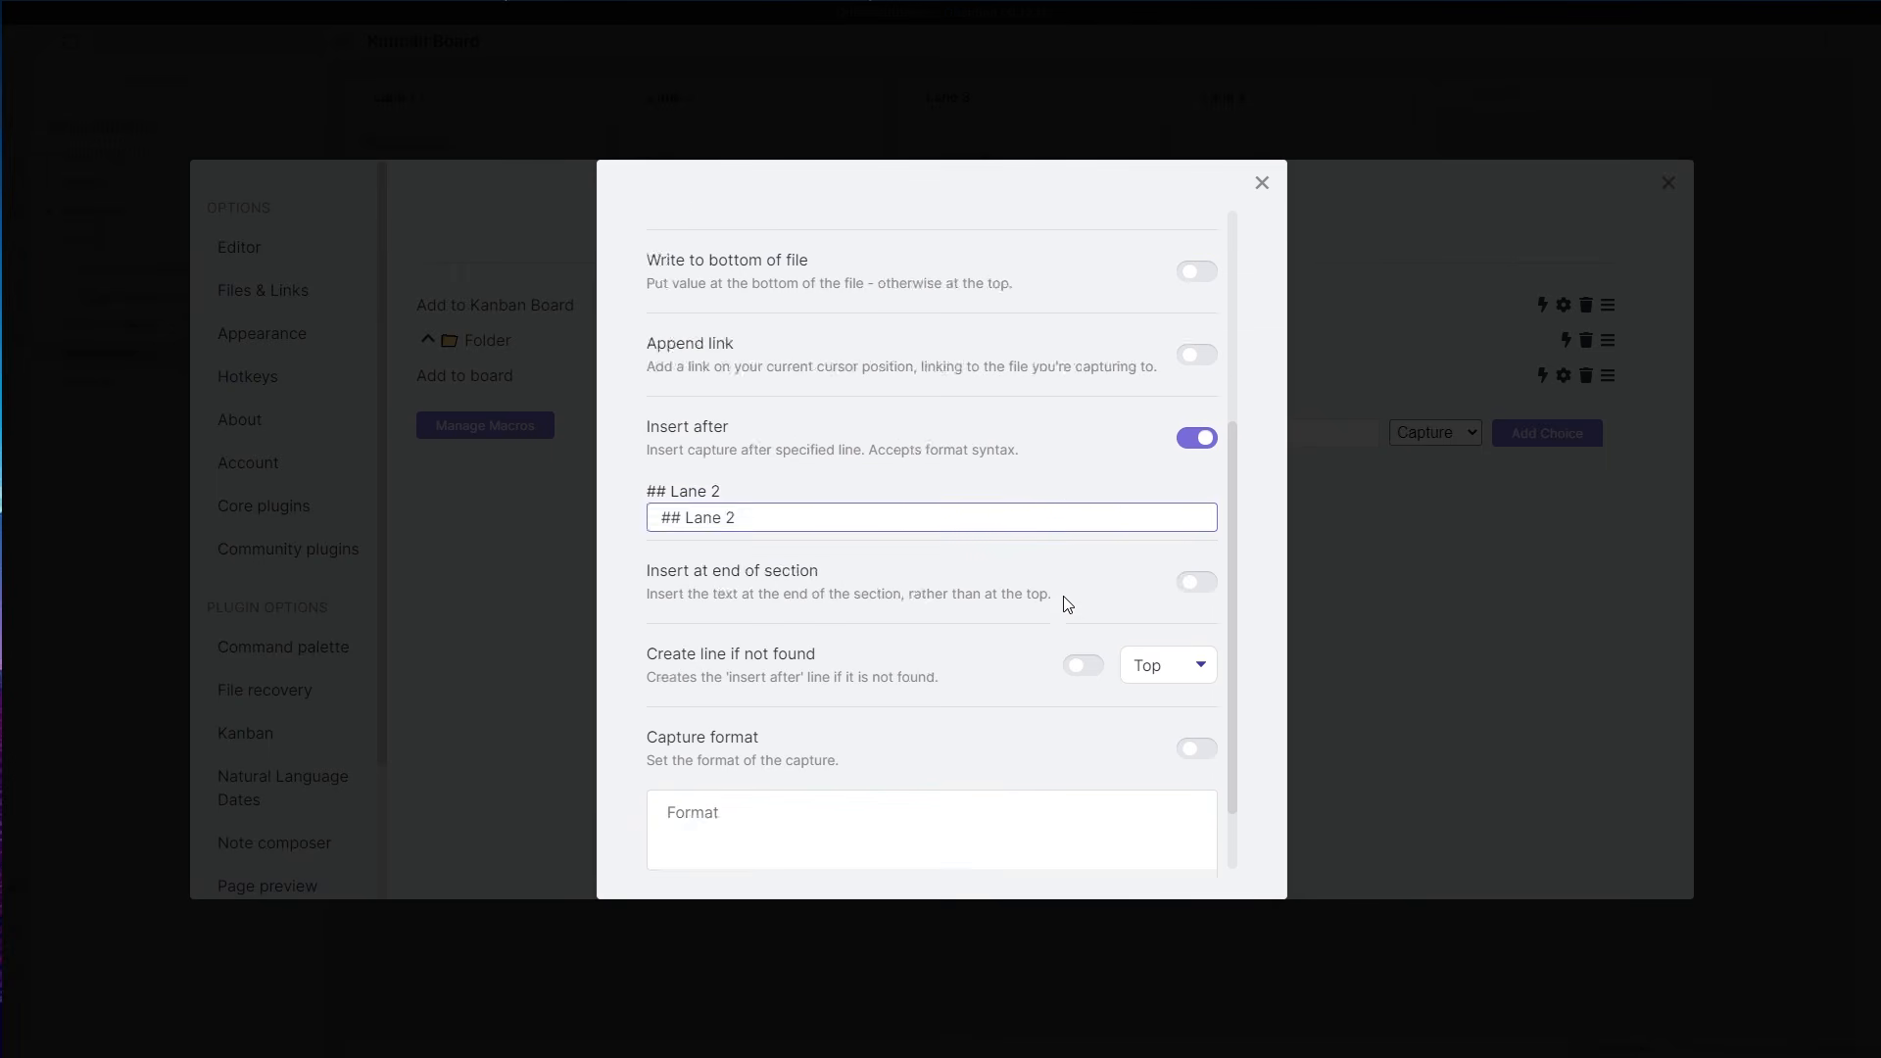
left_click(1197, 489)
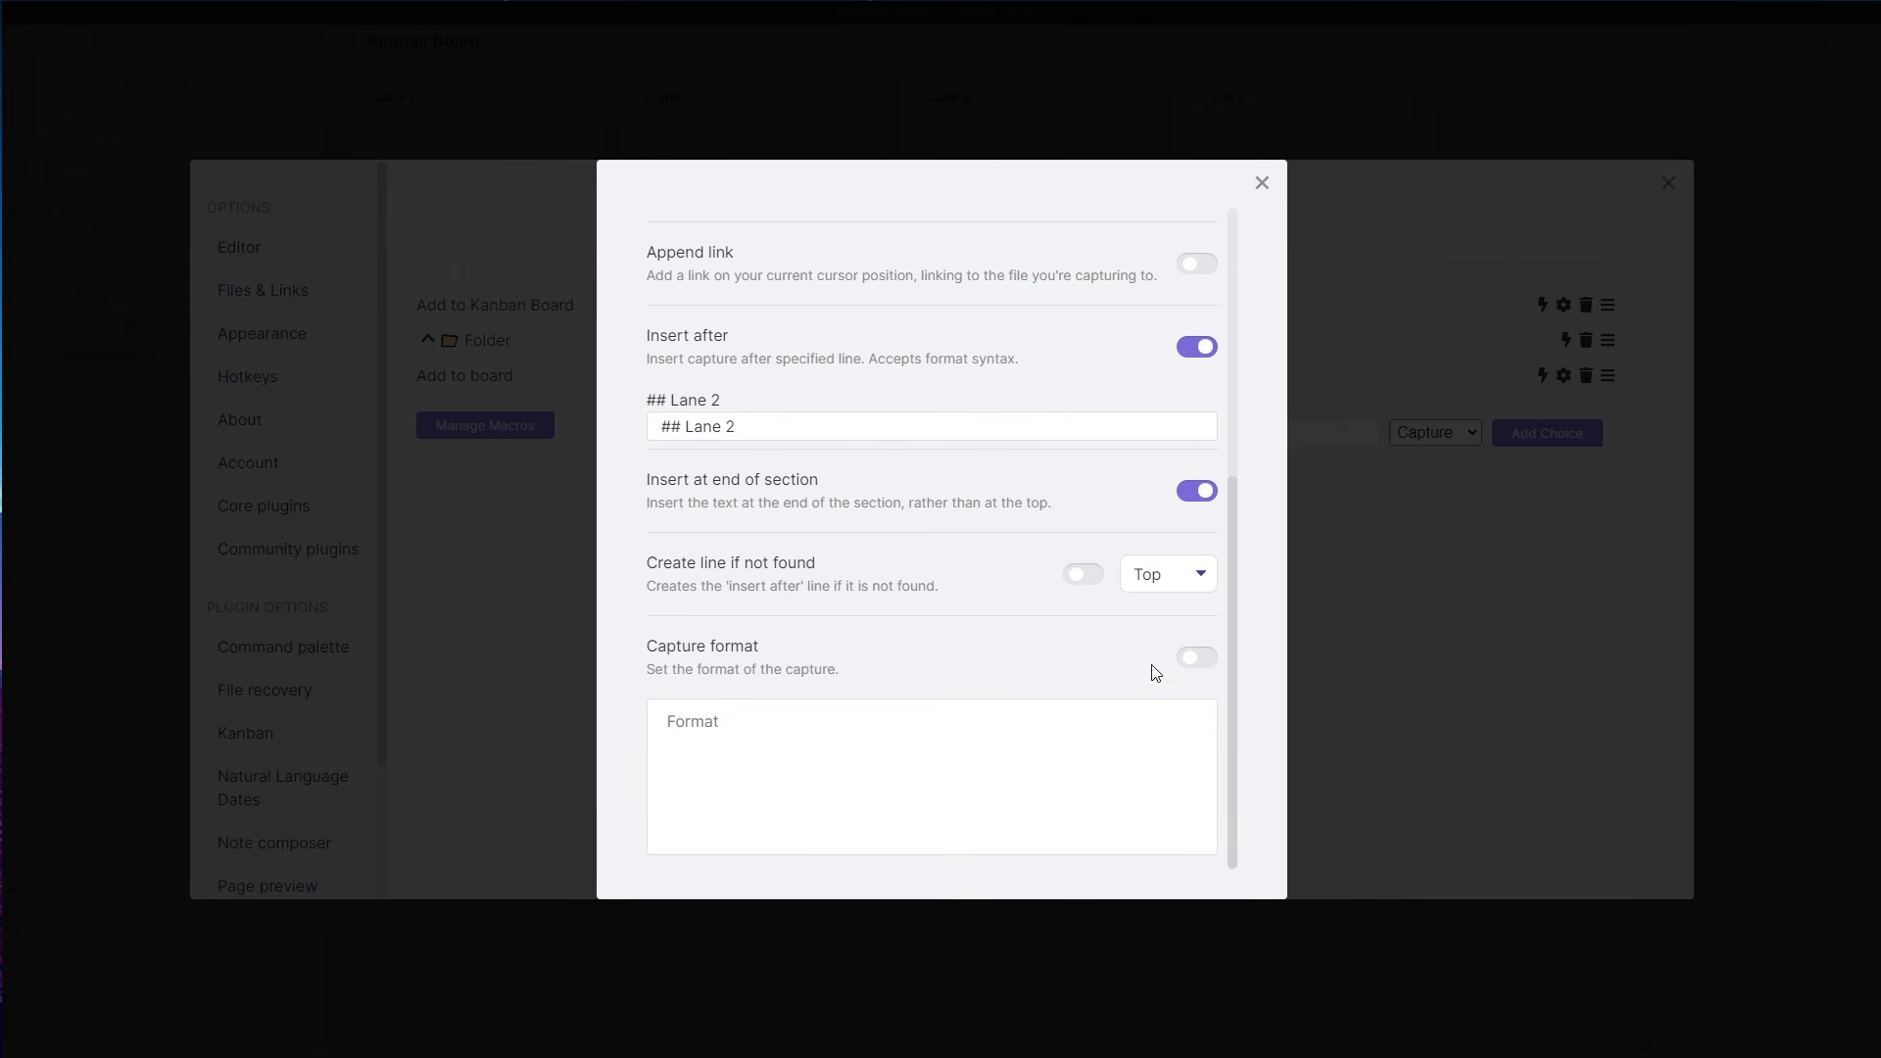
left_click(1199, 657)
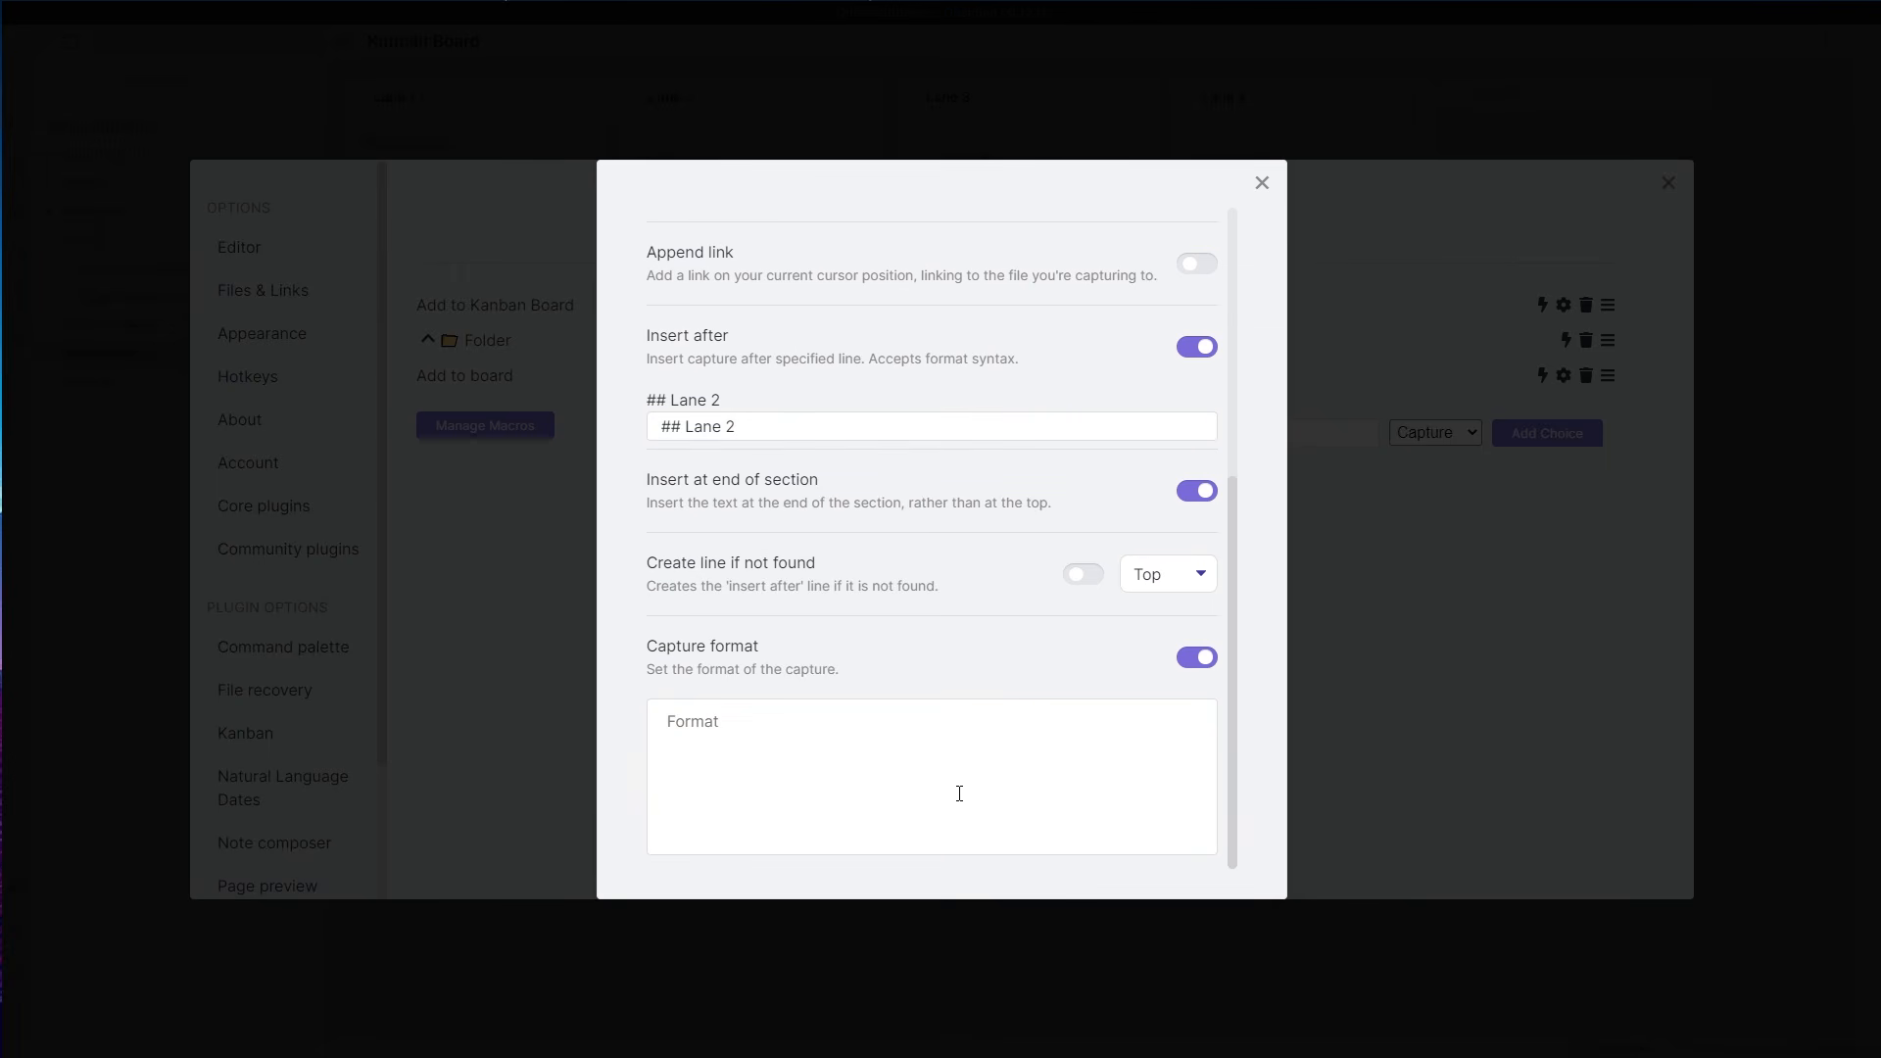
left_click(1200, 660)
left_click(891, 57)
left_click(813, 78)
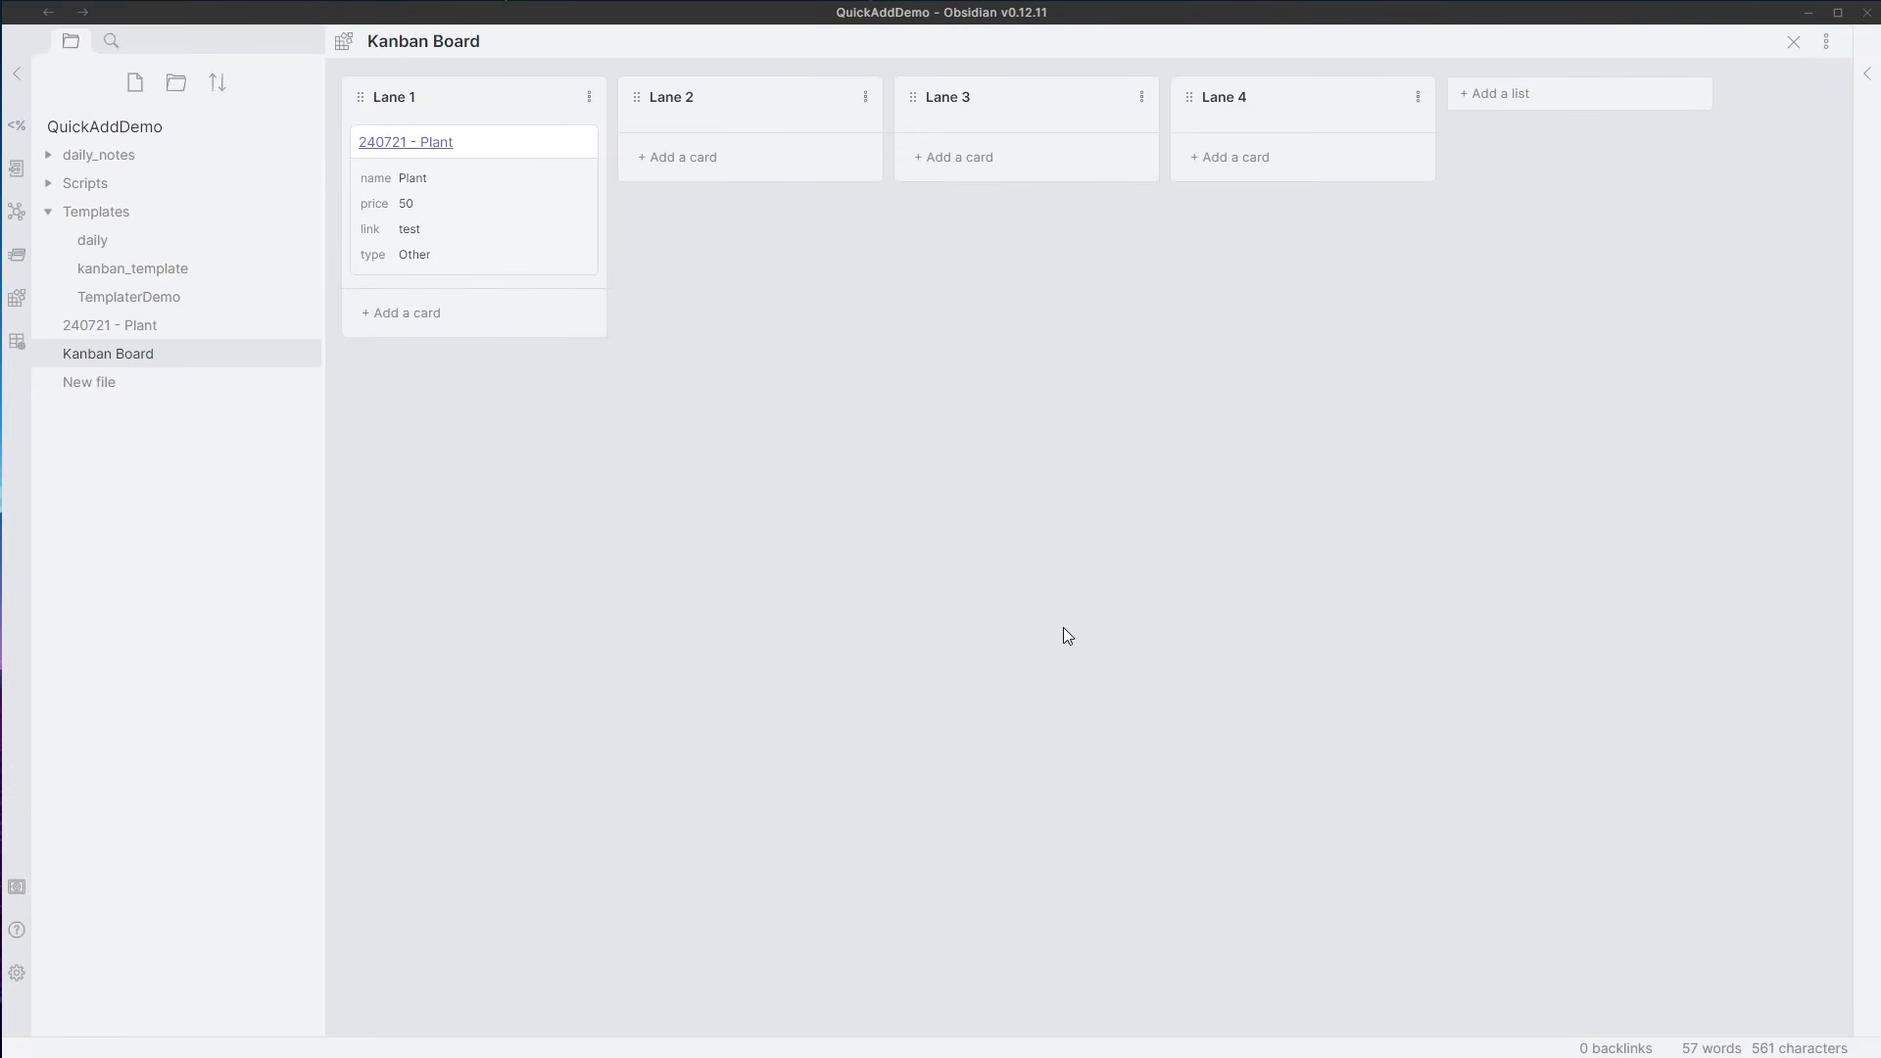
- Run the Add to board choice through QuickAdd with the value Test
key("ctrl+p")
type("q")
key("Return")
key("Down")
key("Down")
key("Return")
type("Test")
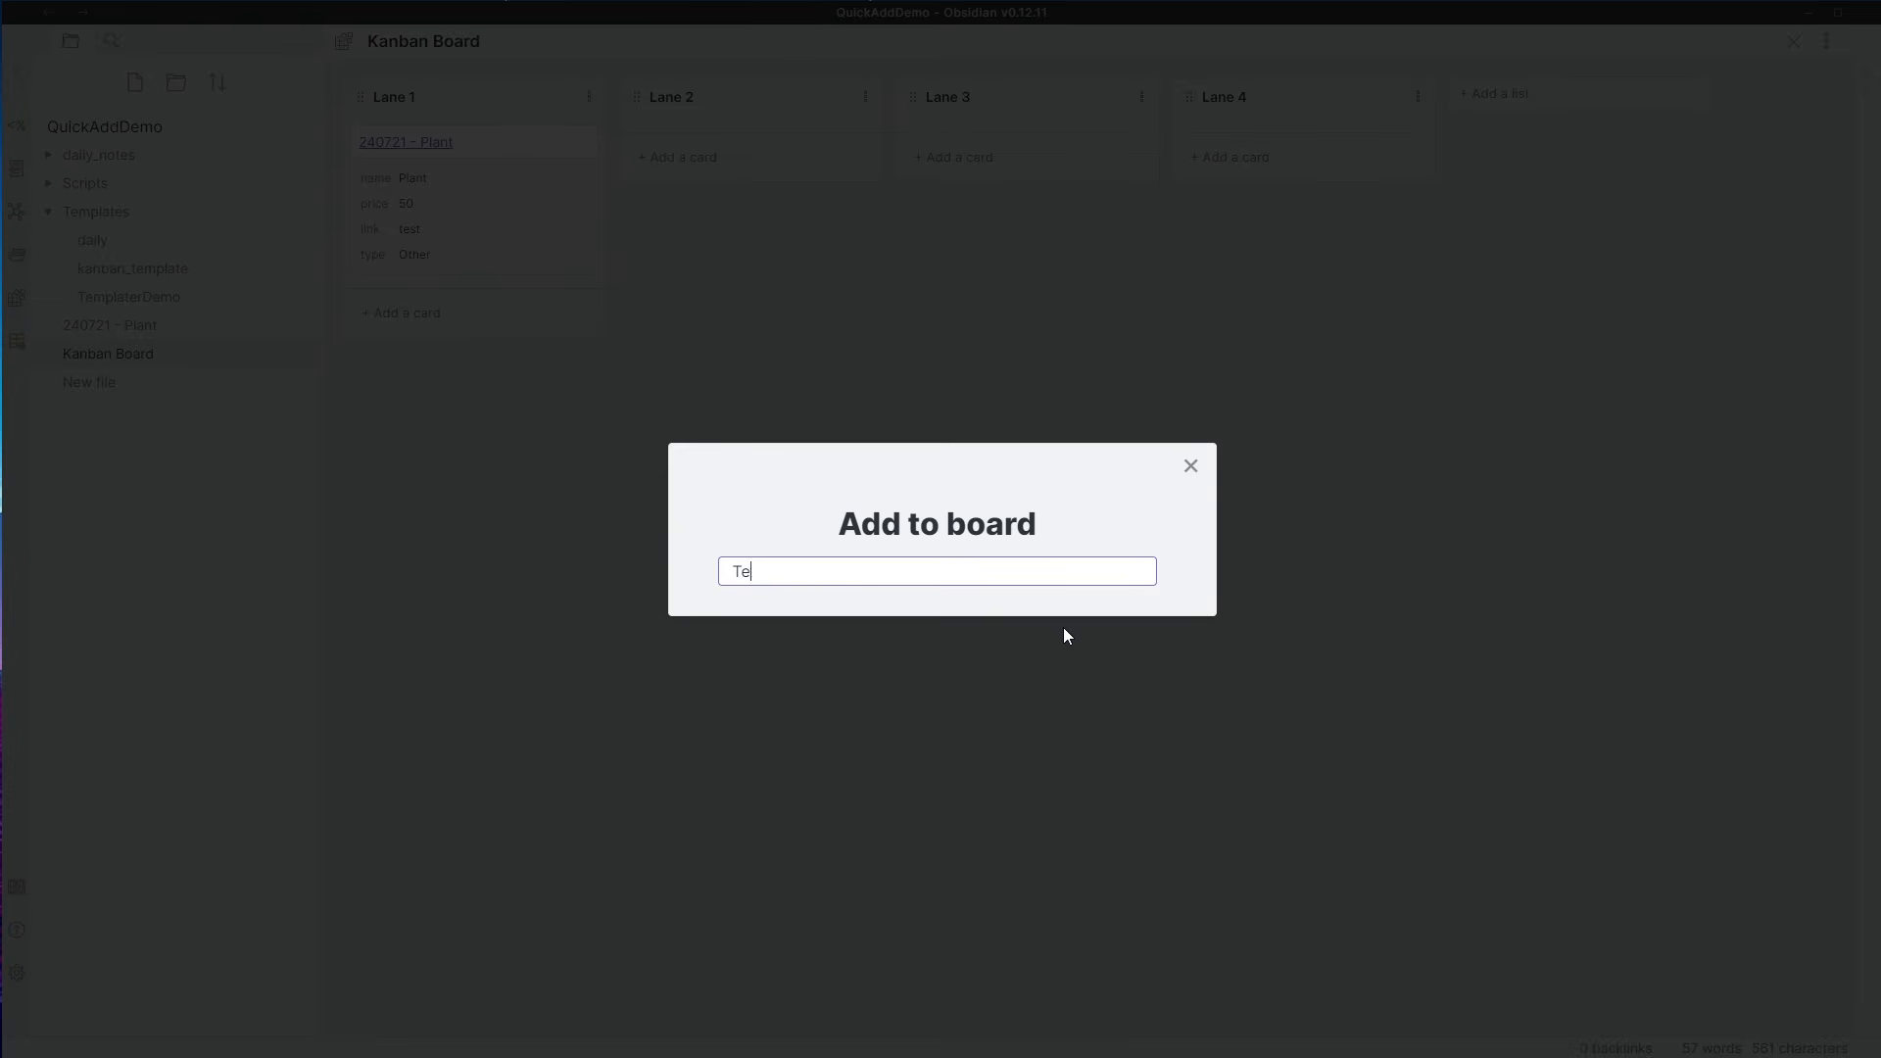
key("Return")
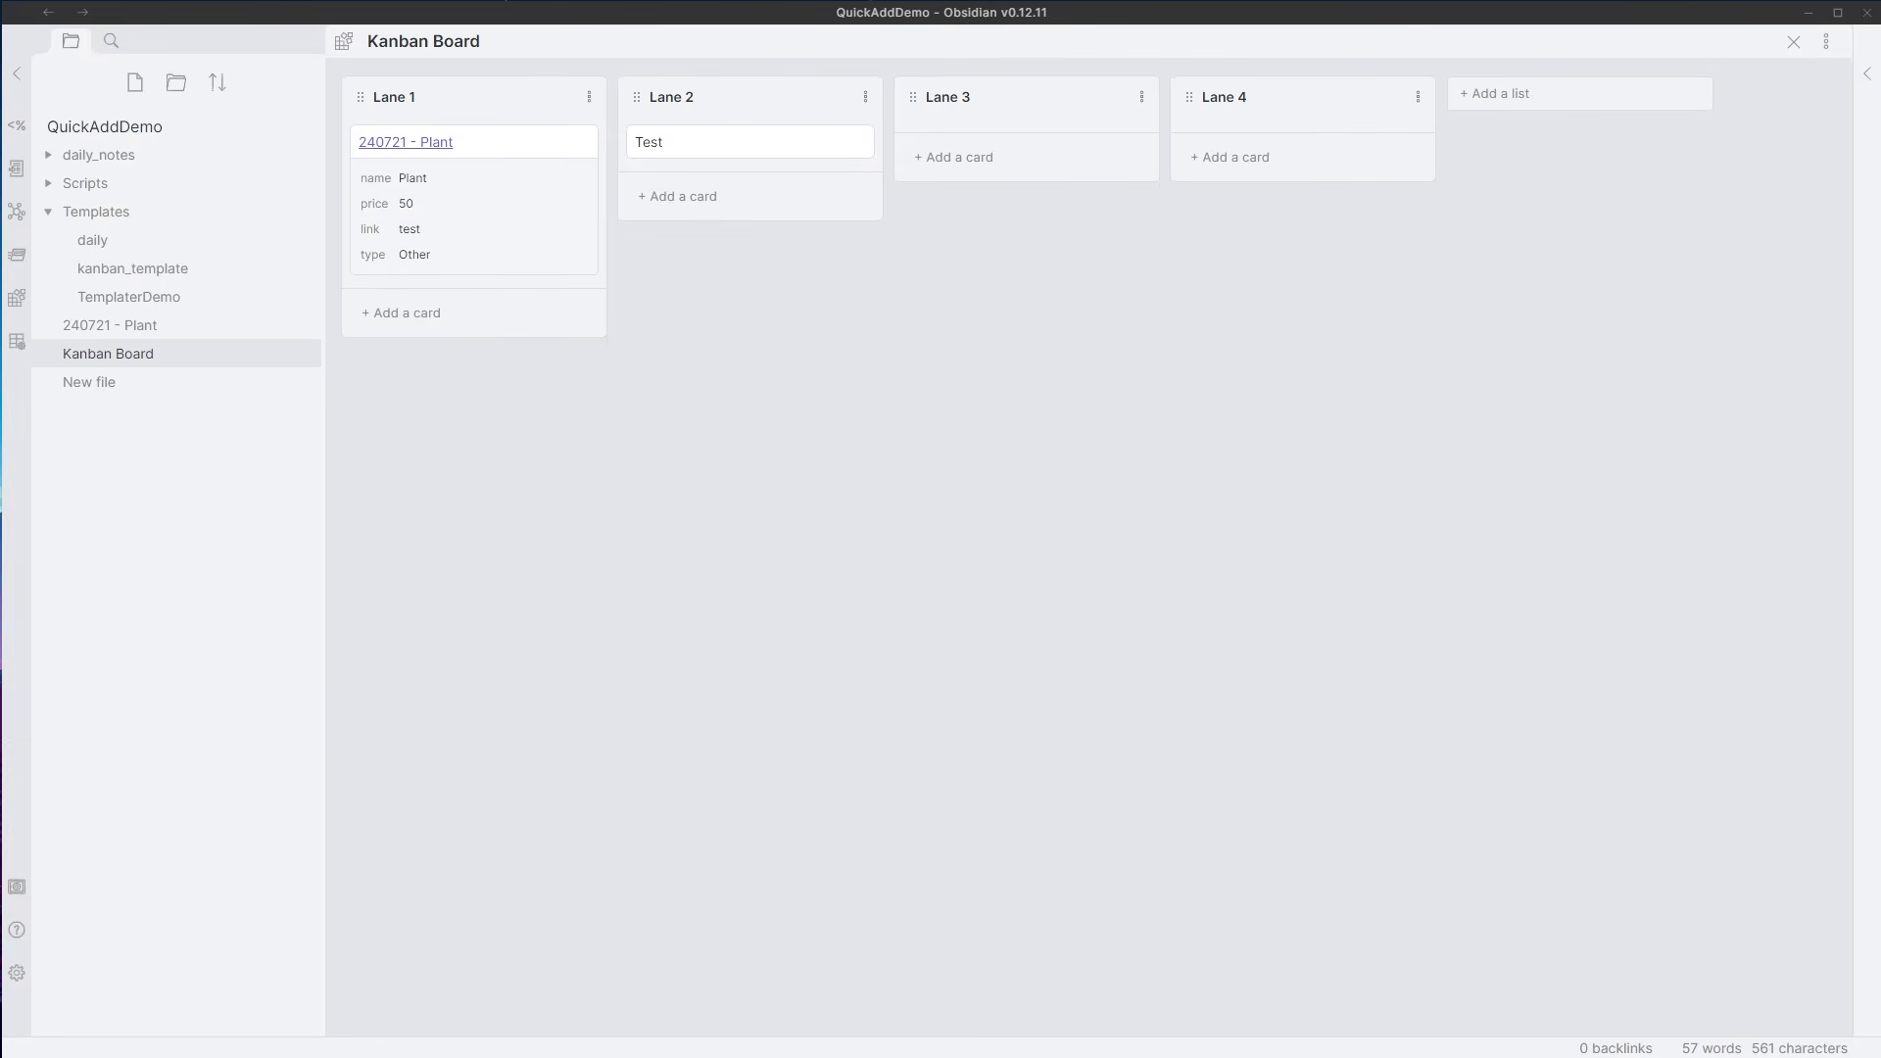
- Switch to the browser's QuickAdd GitHub page and open the Zettelizer macro example at its setup instructions
left_click_drag(0, 110, 715, 67)
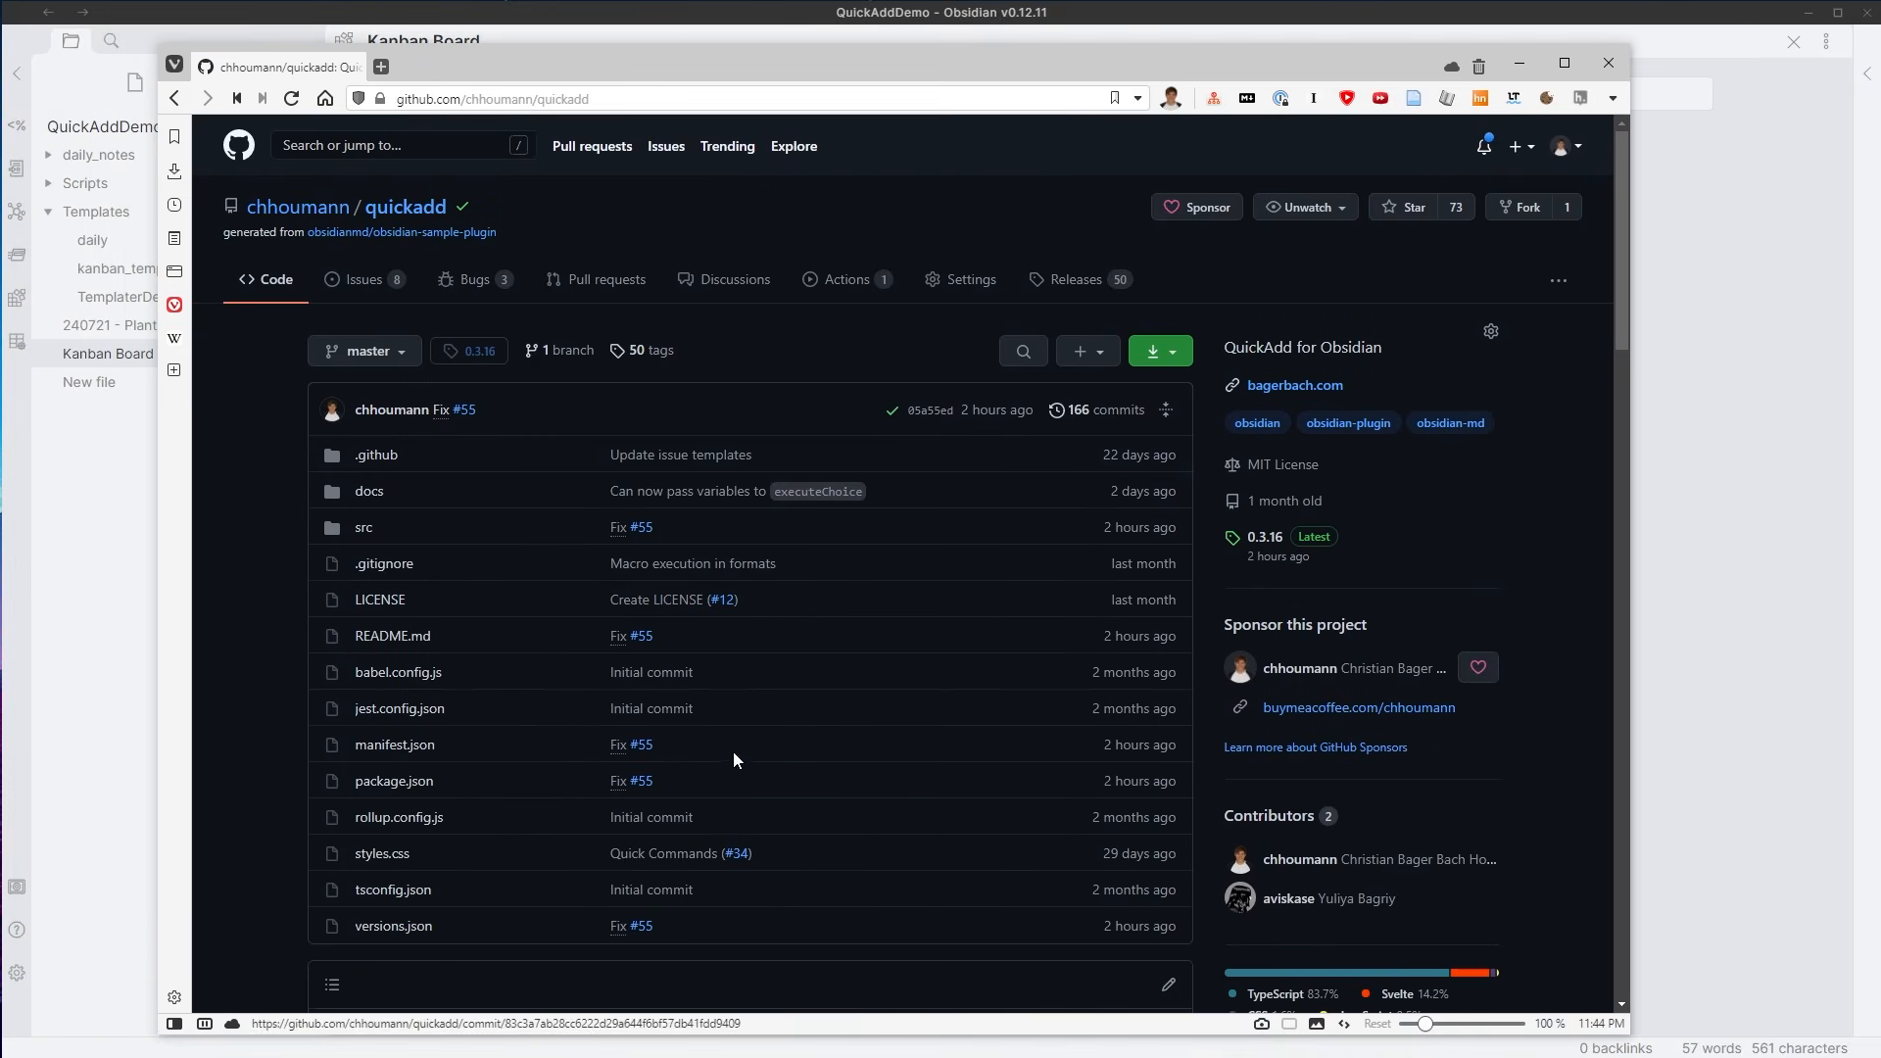
left_click_drag(1615, 162, 1646, 784)
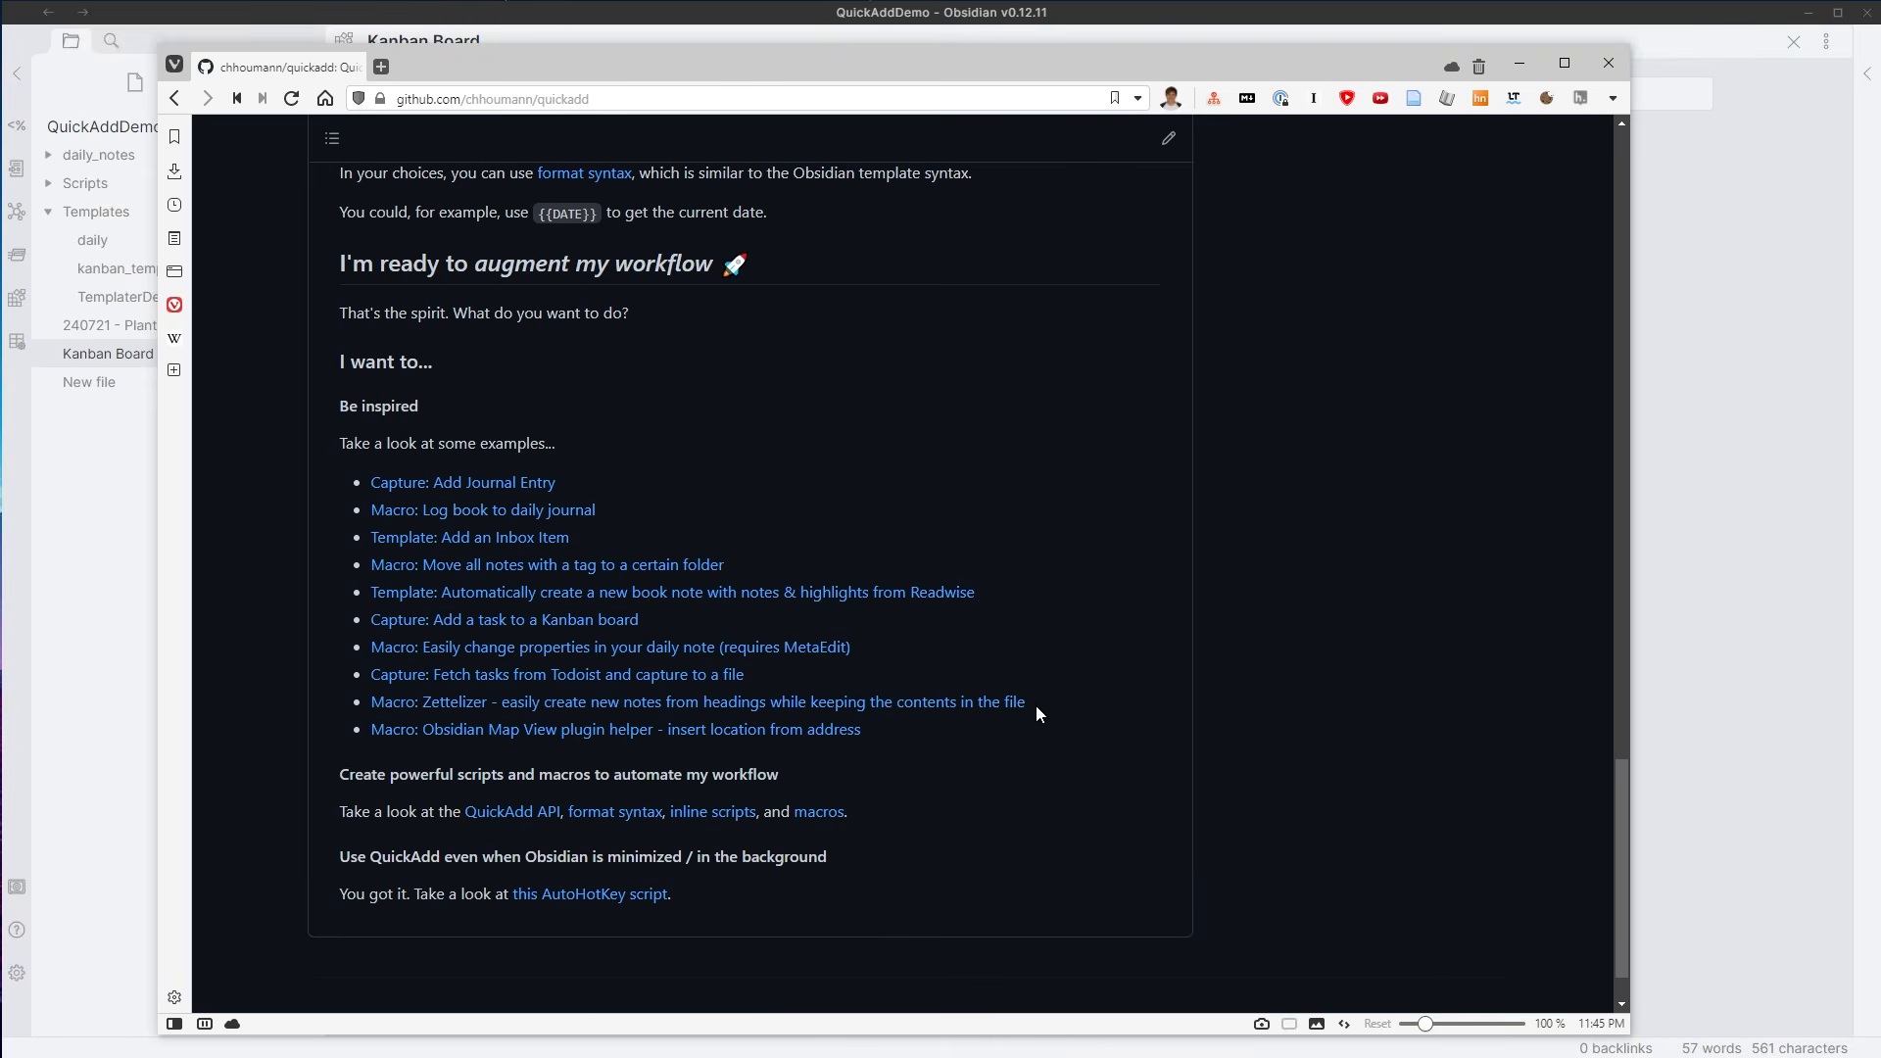
left_click(483, 703)
scroll(554, 373, "down", 3)
scroll(553, 380, "down", 5)
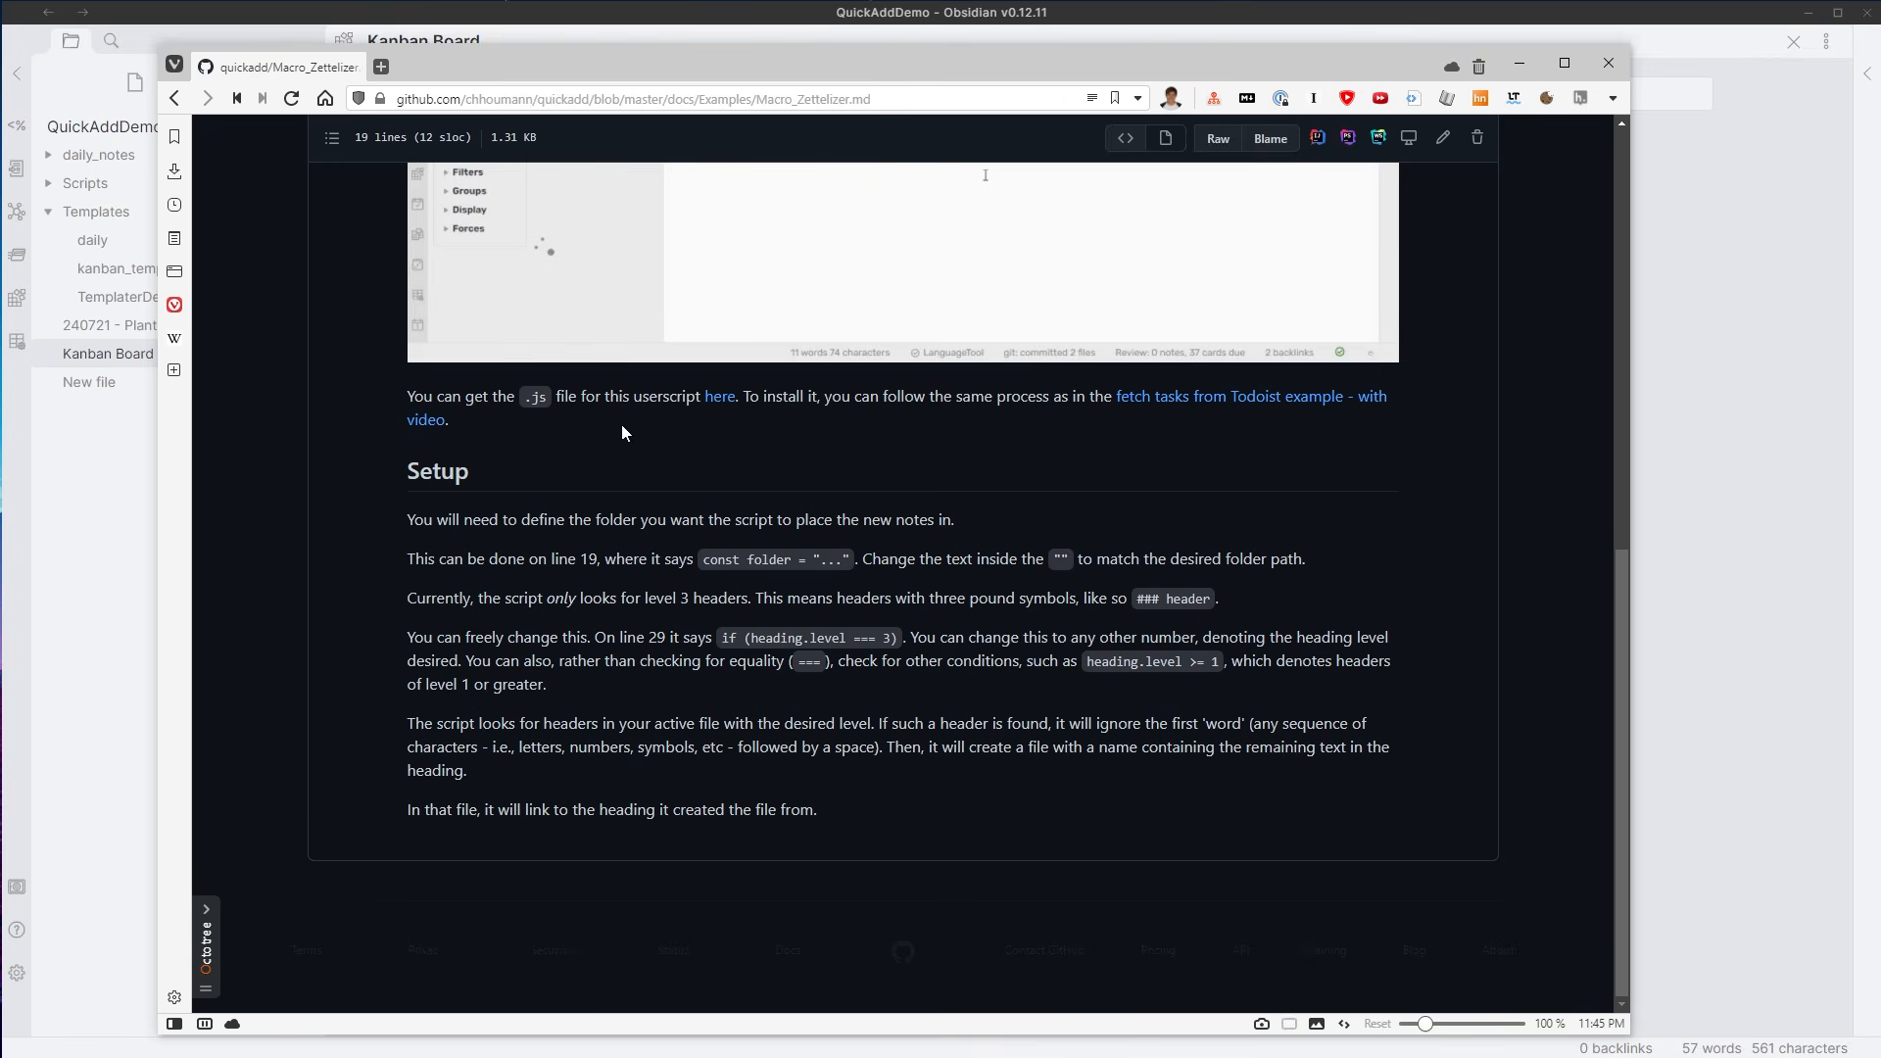
- Open the userscript file linked from the Zettelizer example in a new tab and view its code
left_click_drag(396, 396, 676, 397)
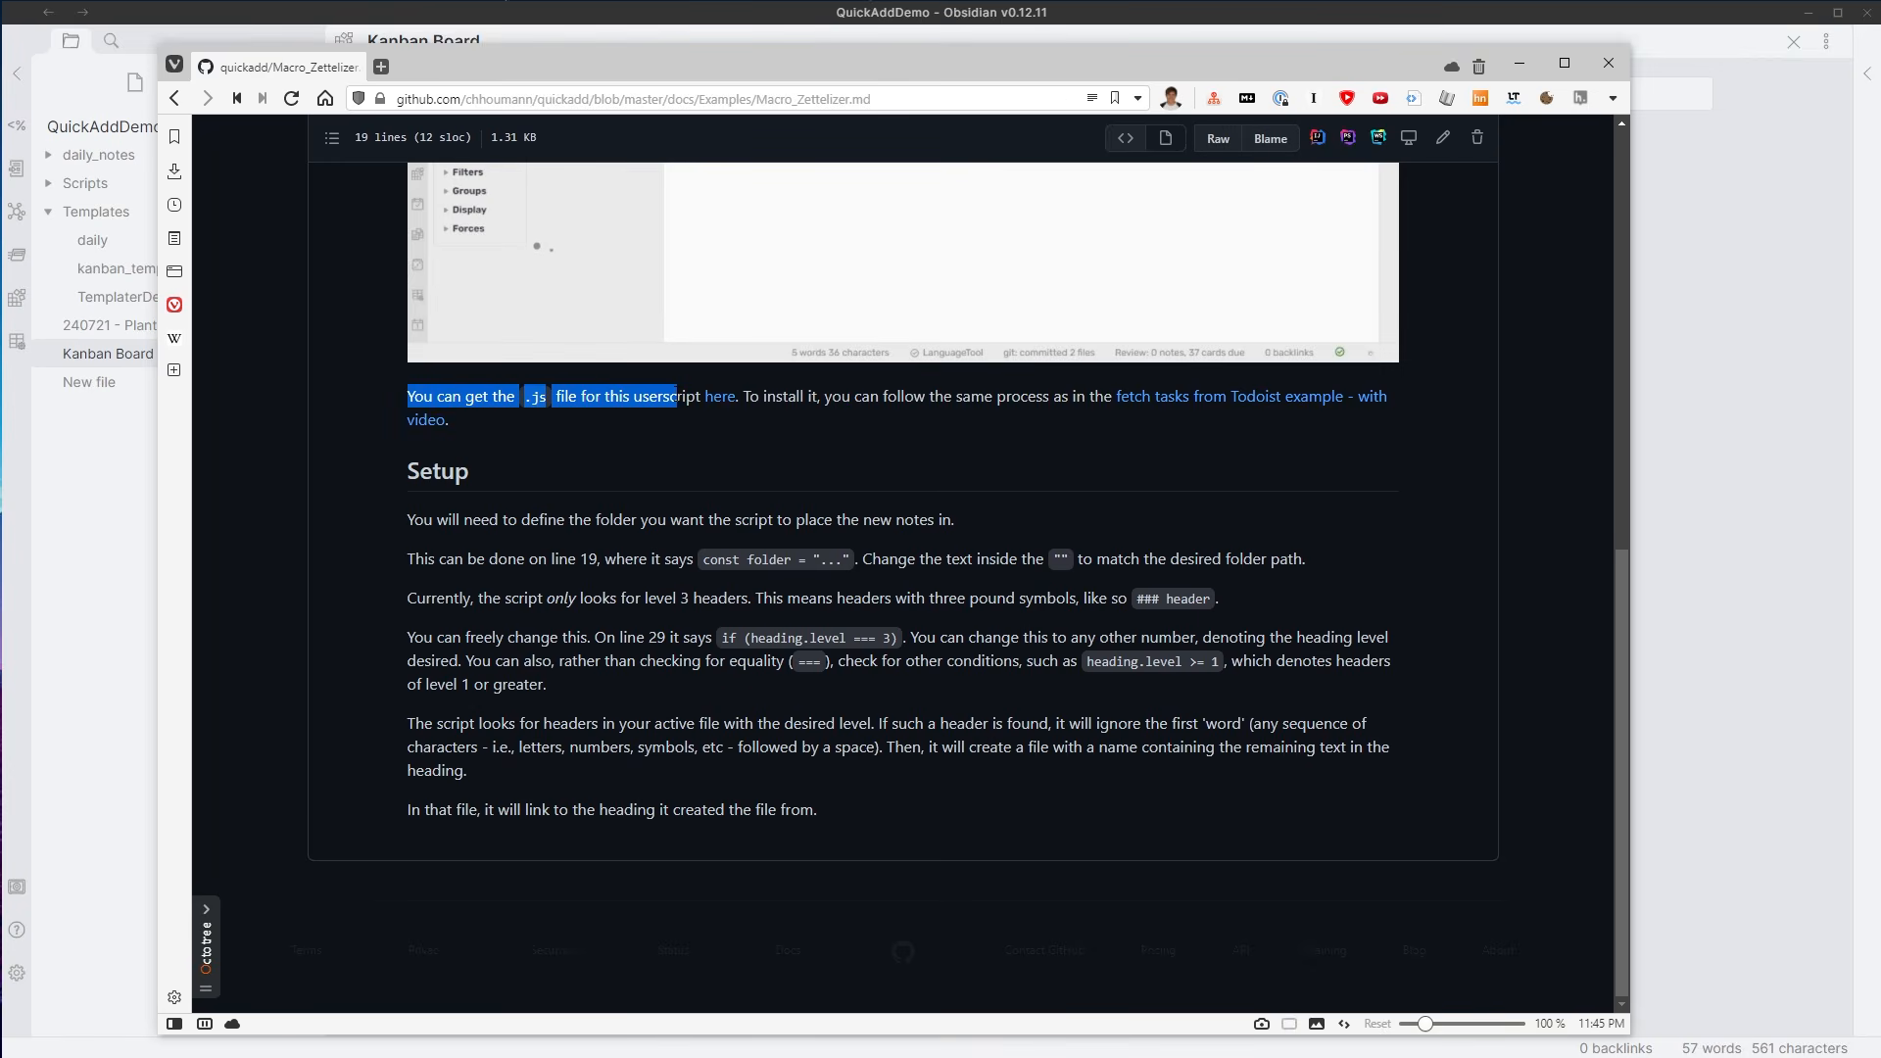
left_click(694, 454)
middle_click(720, 397)
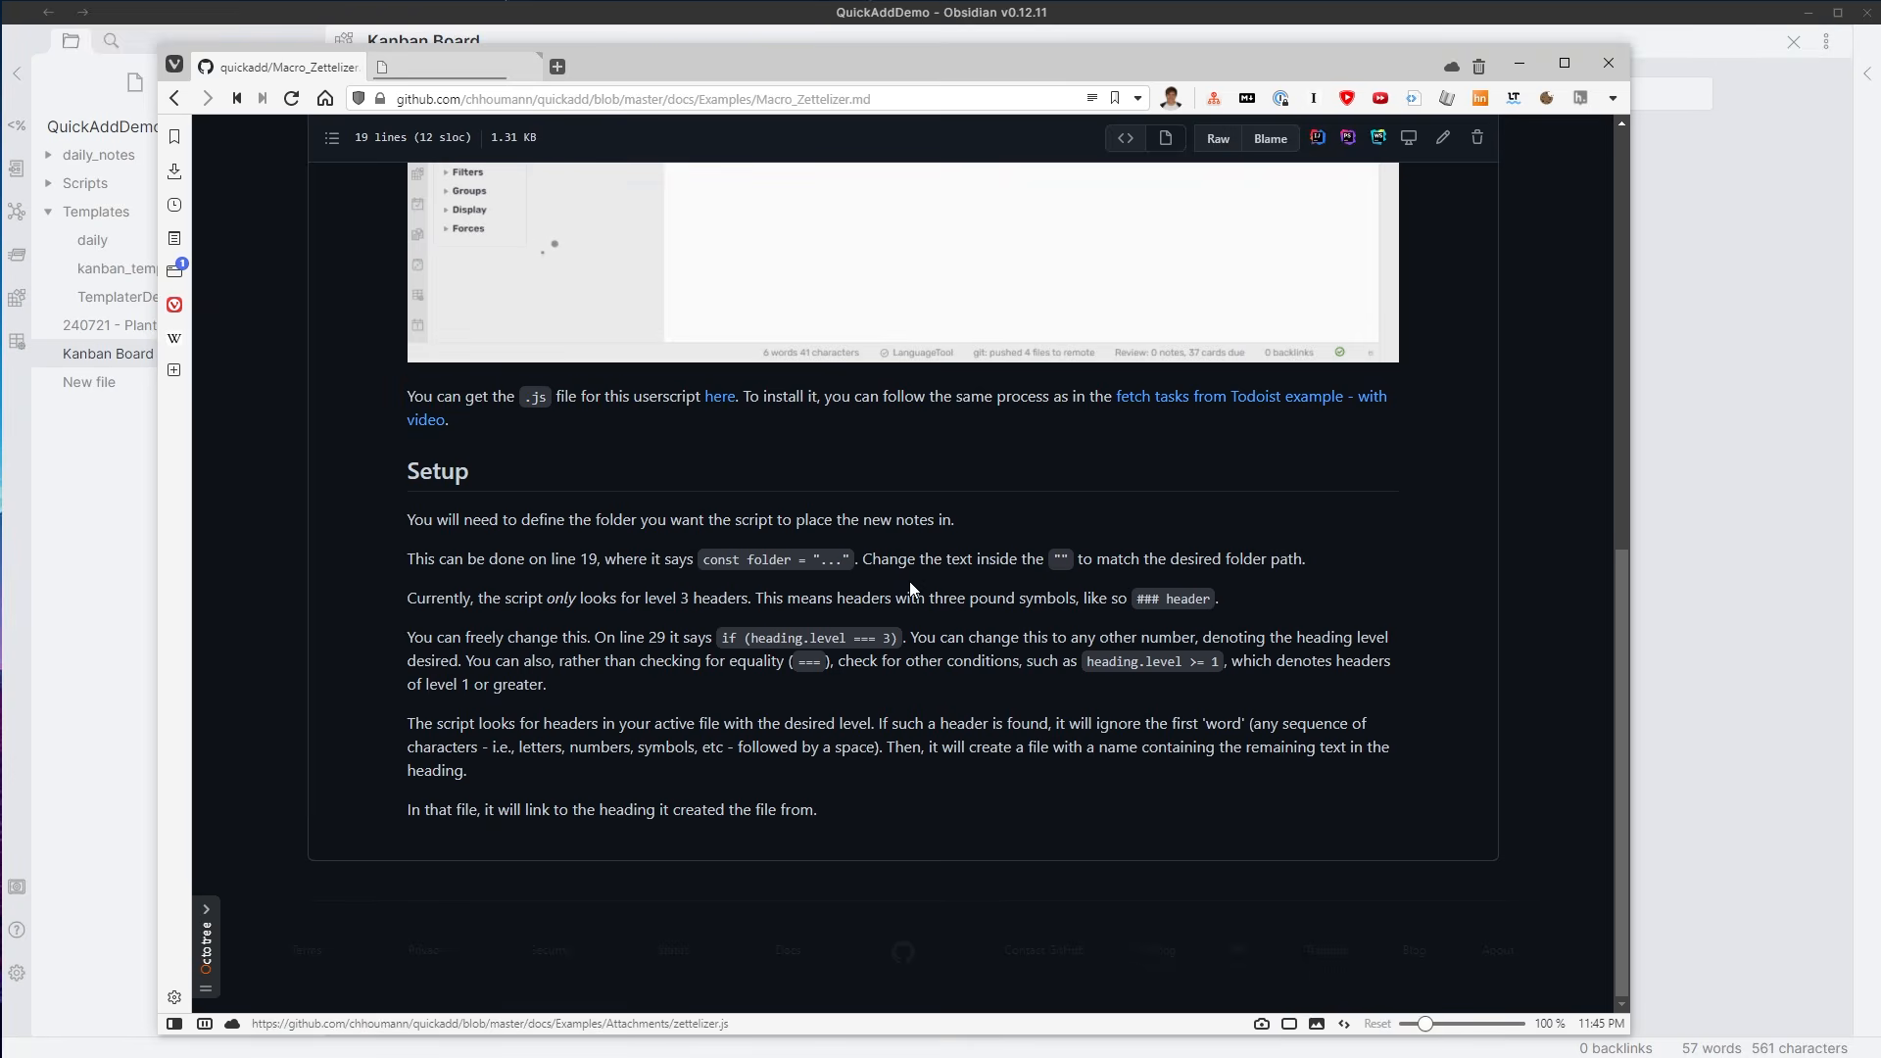
key("ctrl+Tab")
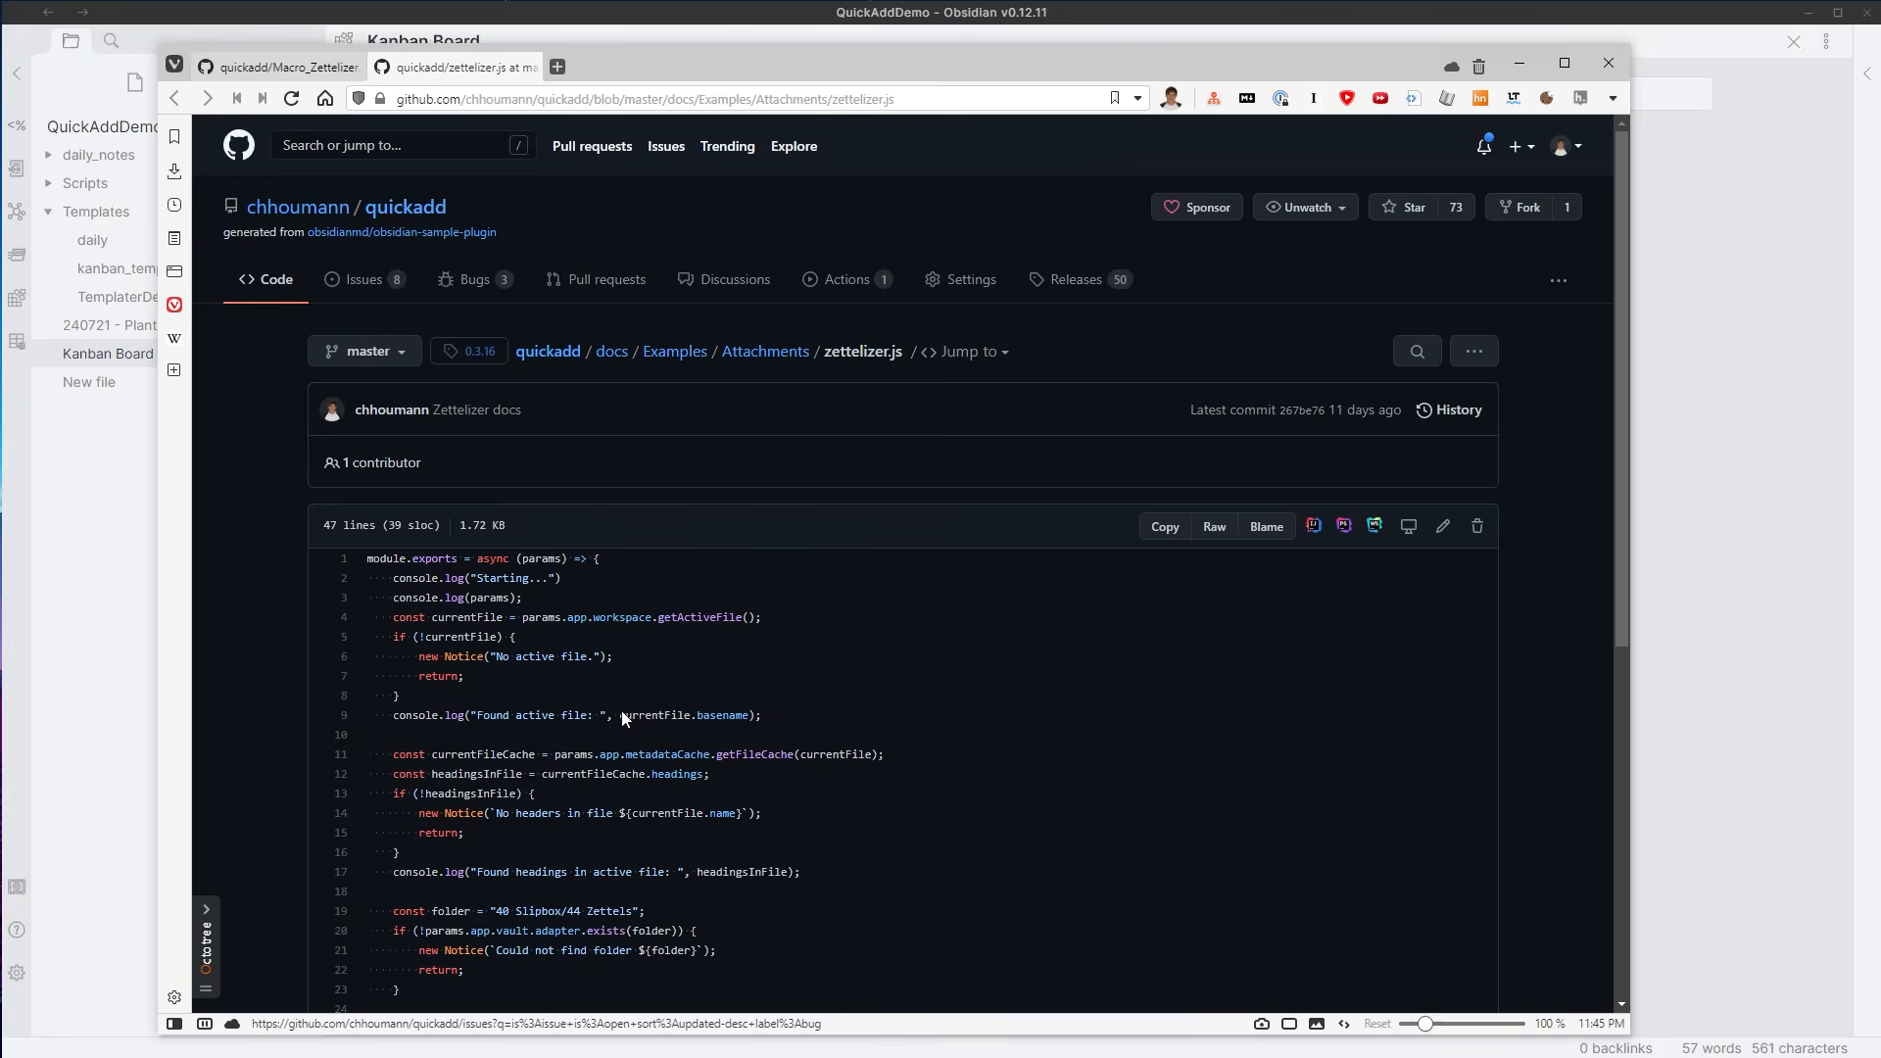
scroll(637, 746, "down", 1)
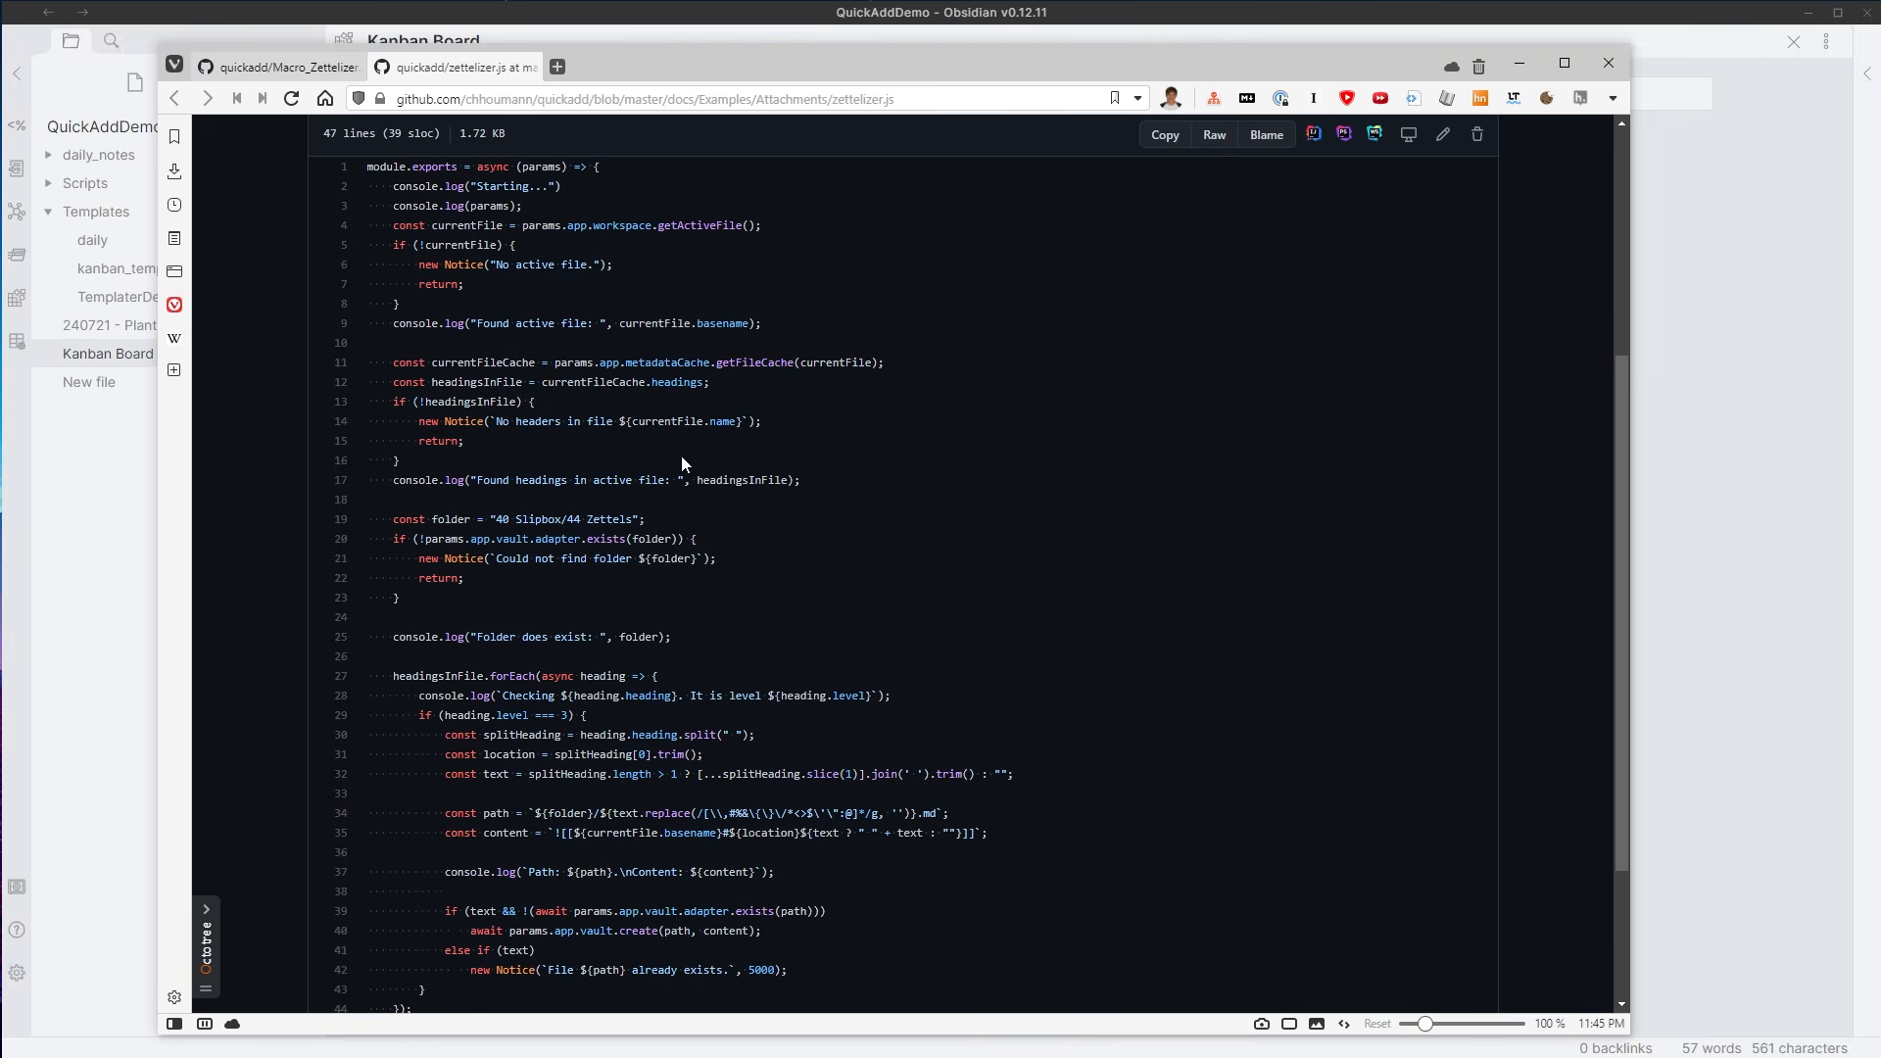
- Show the raw version of zettelizer.js and copy its entire code
left_click(1215, 134)
left_click_drag(529, 919, 201, 127)
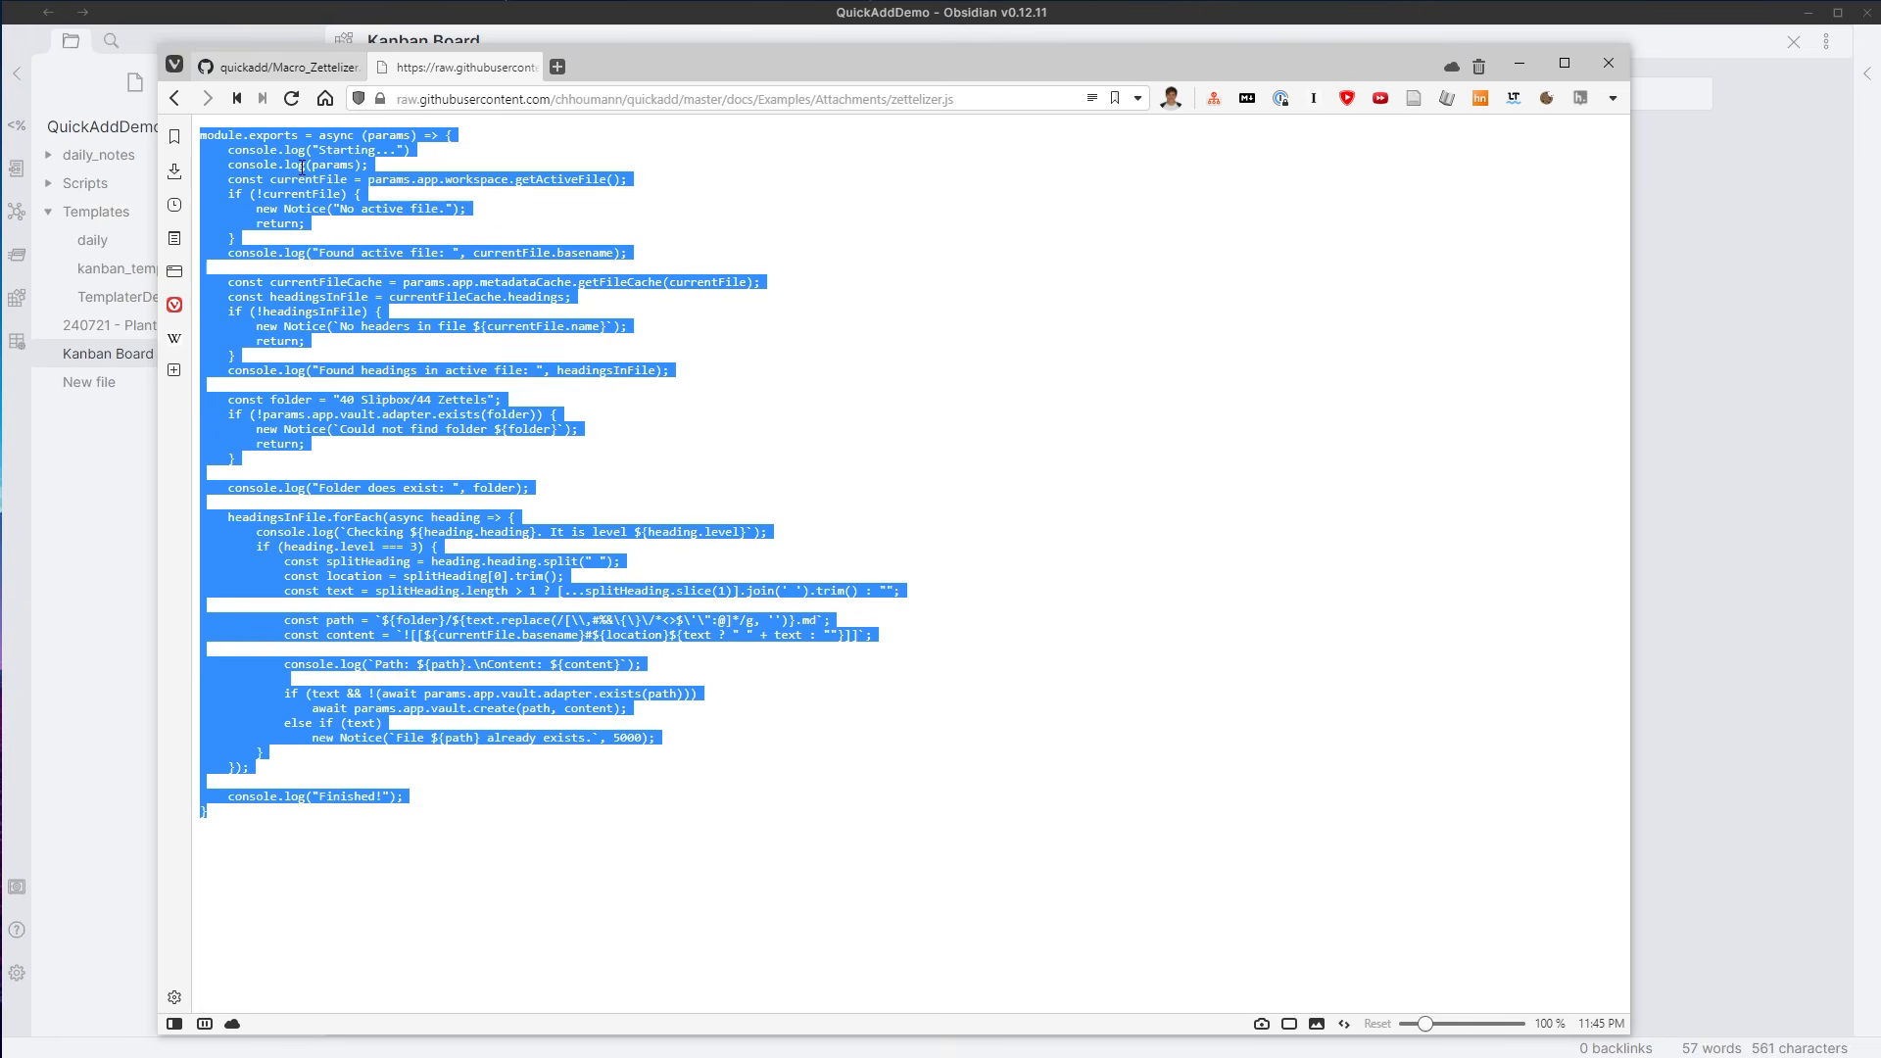
right_click(301, 169)
left_click(369, 182)
- Switch to the empty Notepad document, minimize the browser, and paste the copied script
key("alt+Tab")
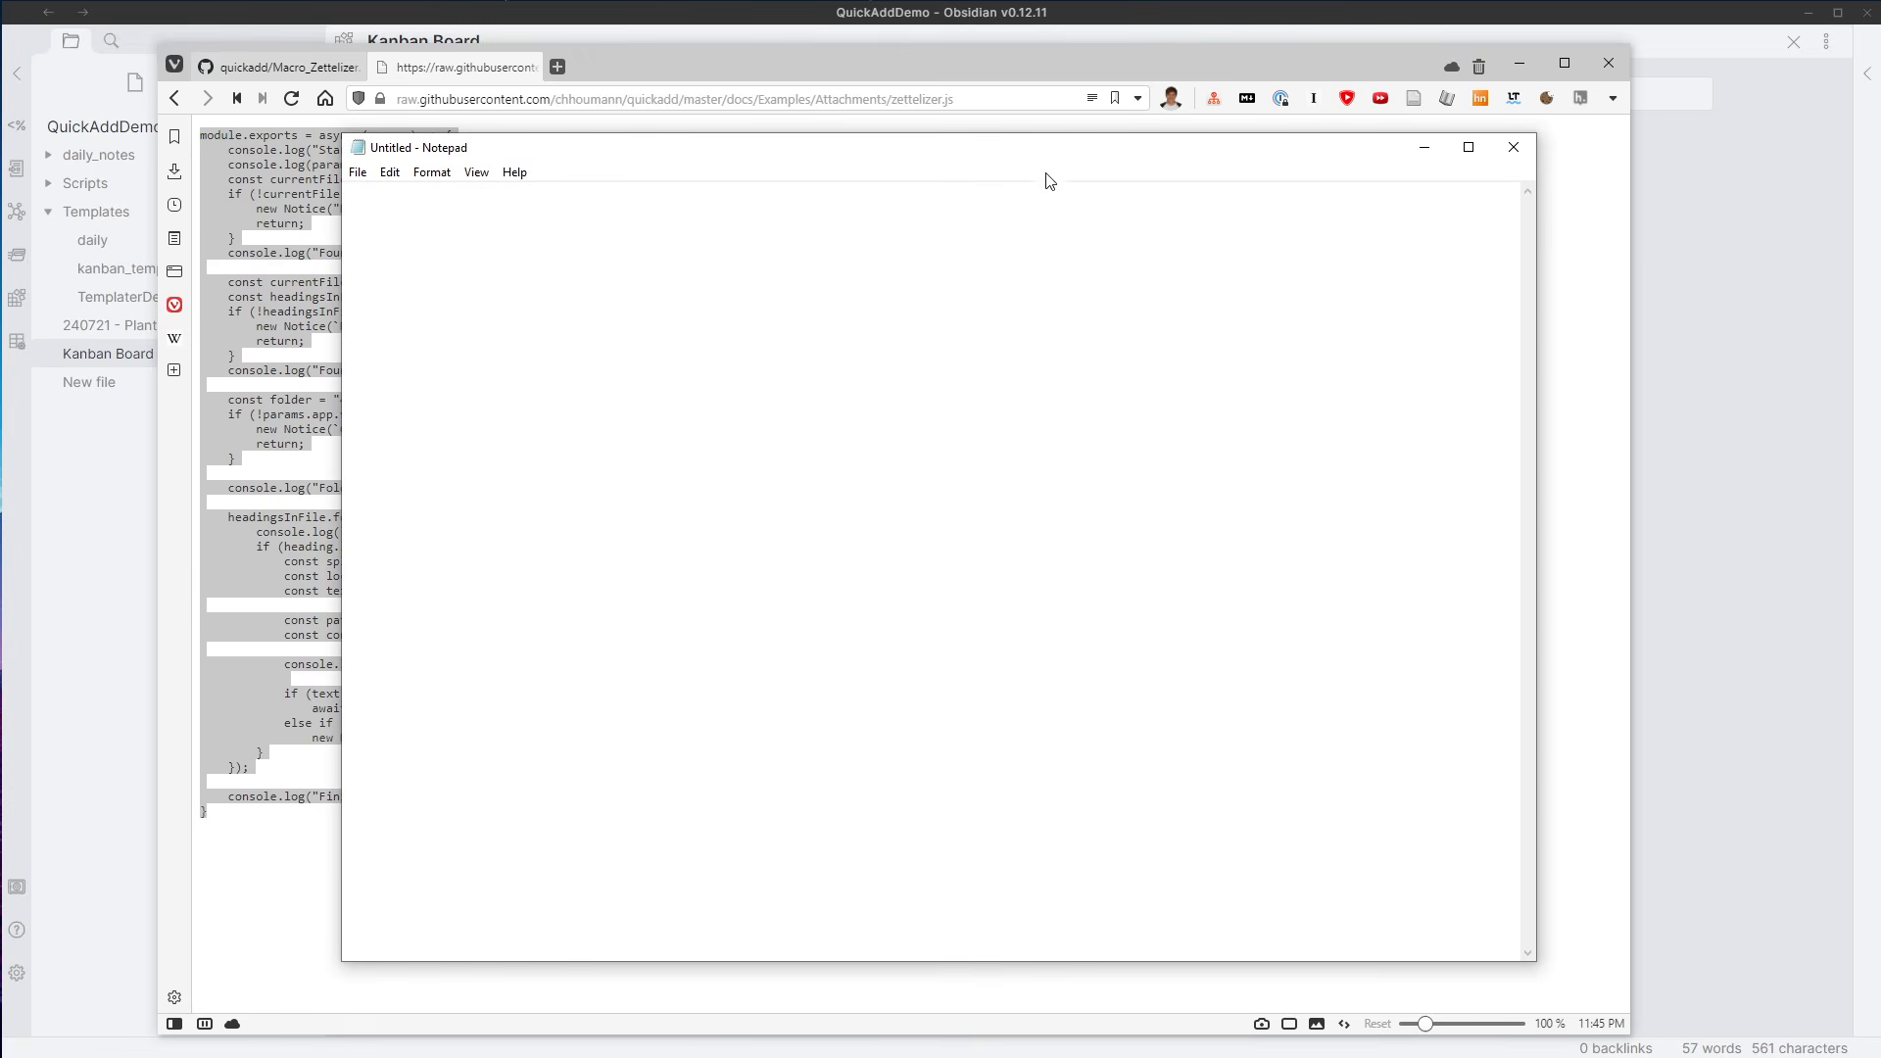
left_click(1519, 63)
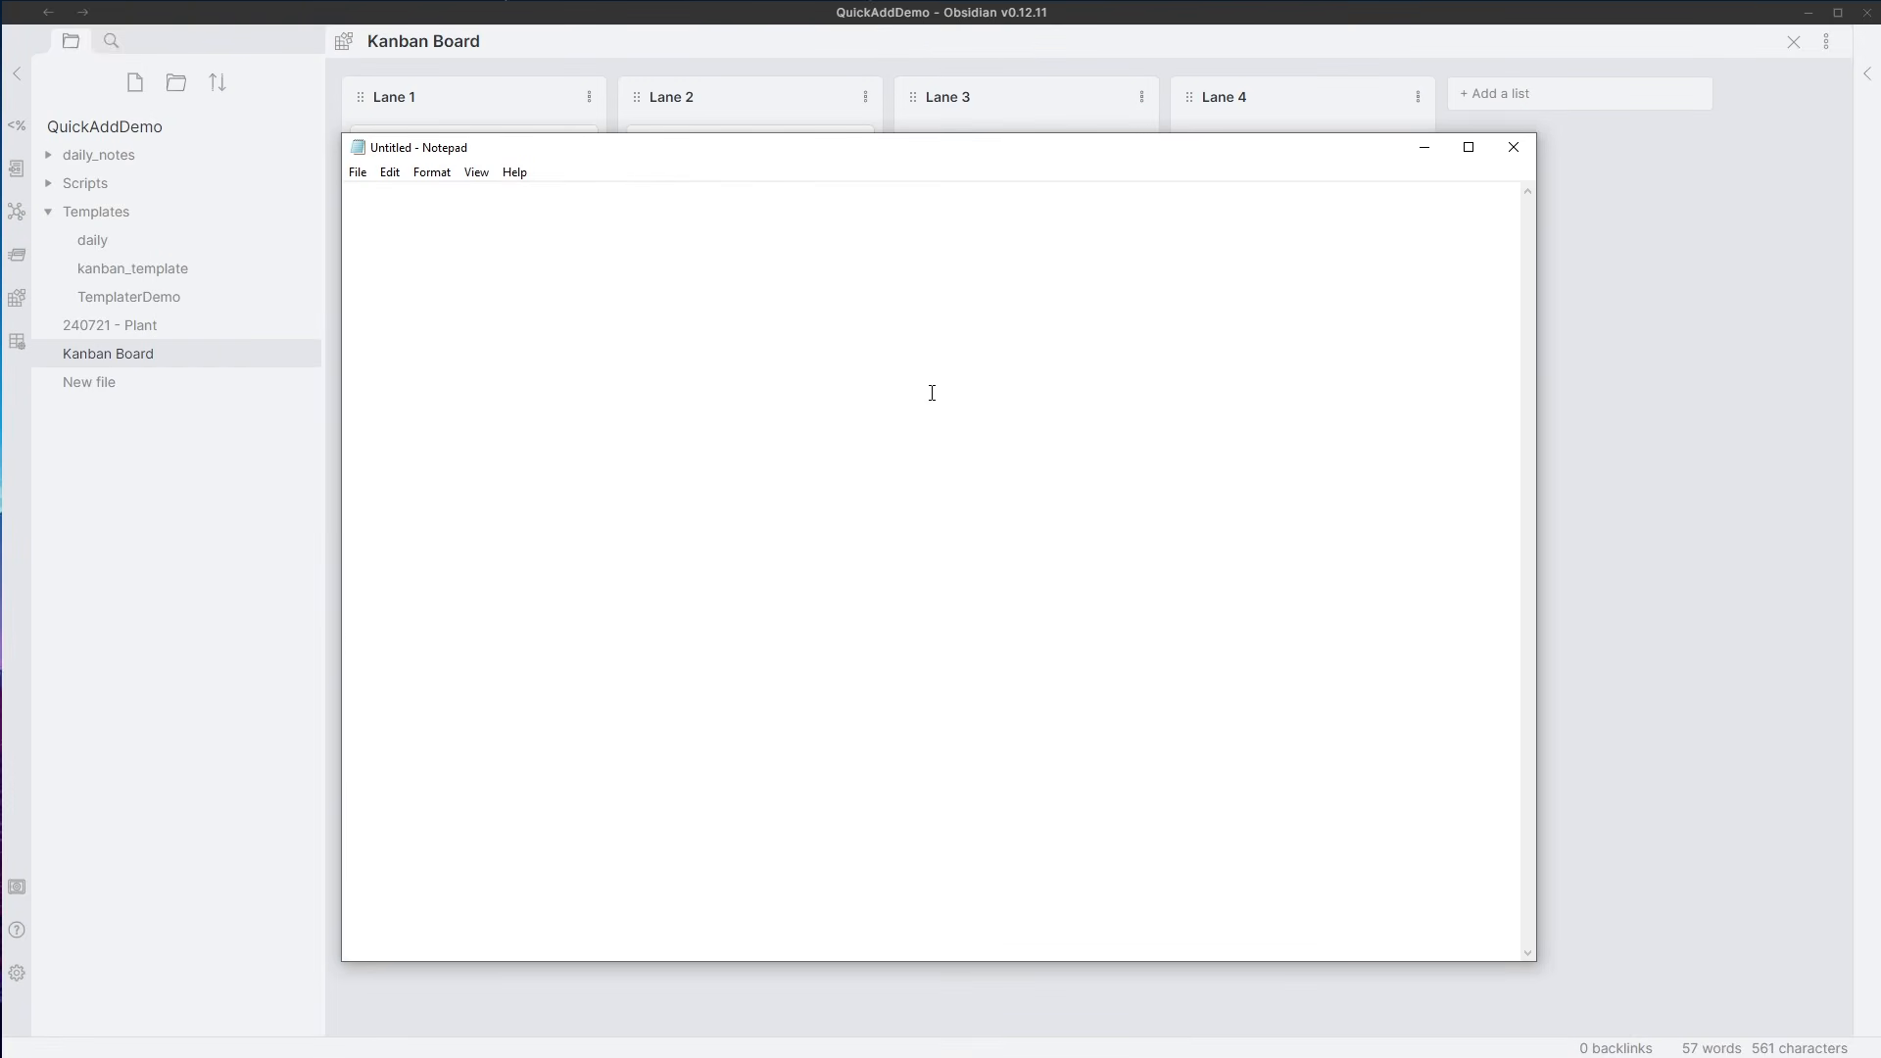
right_click(651, 355)
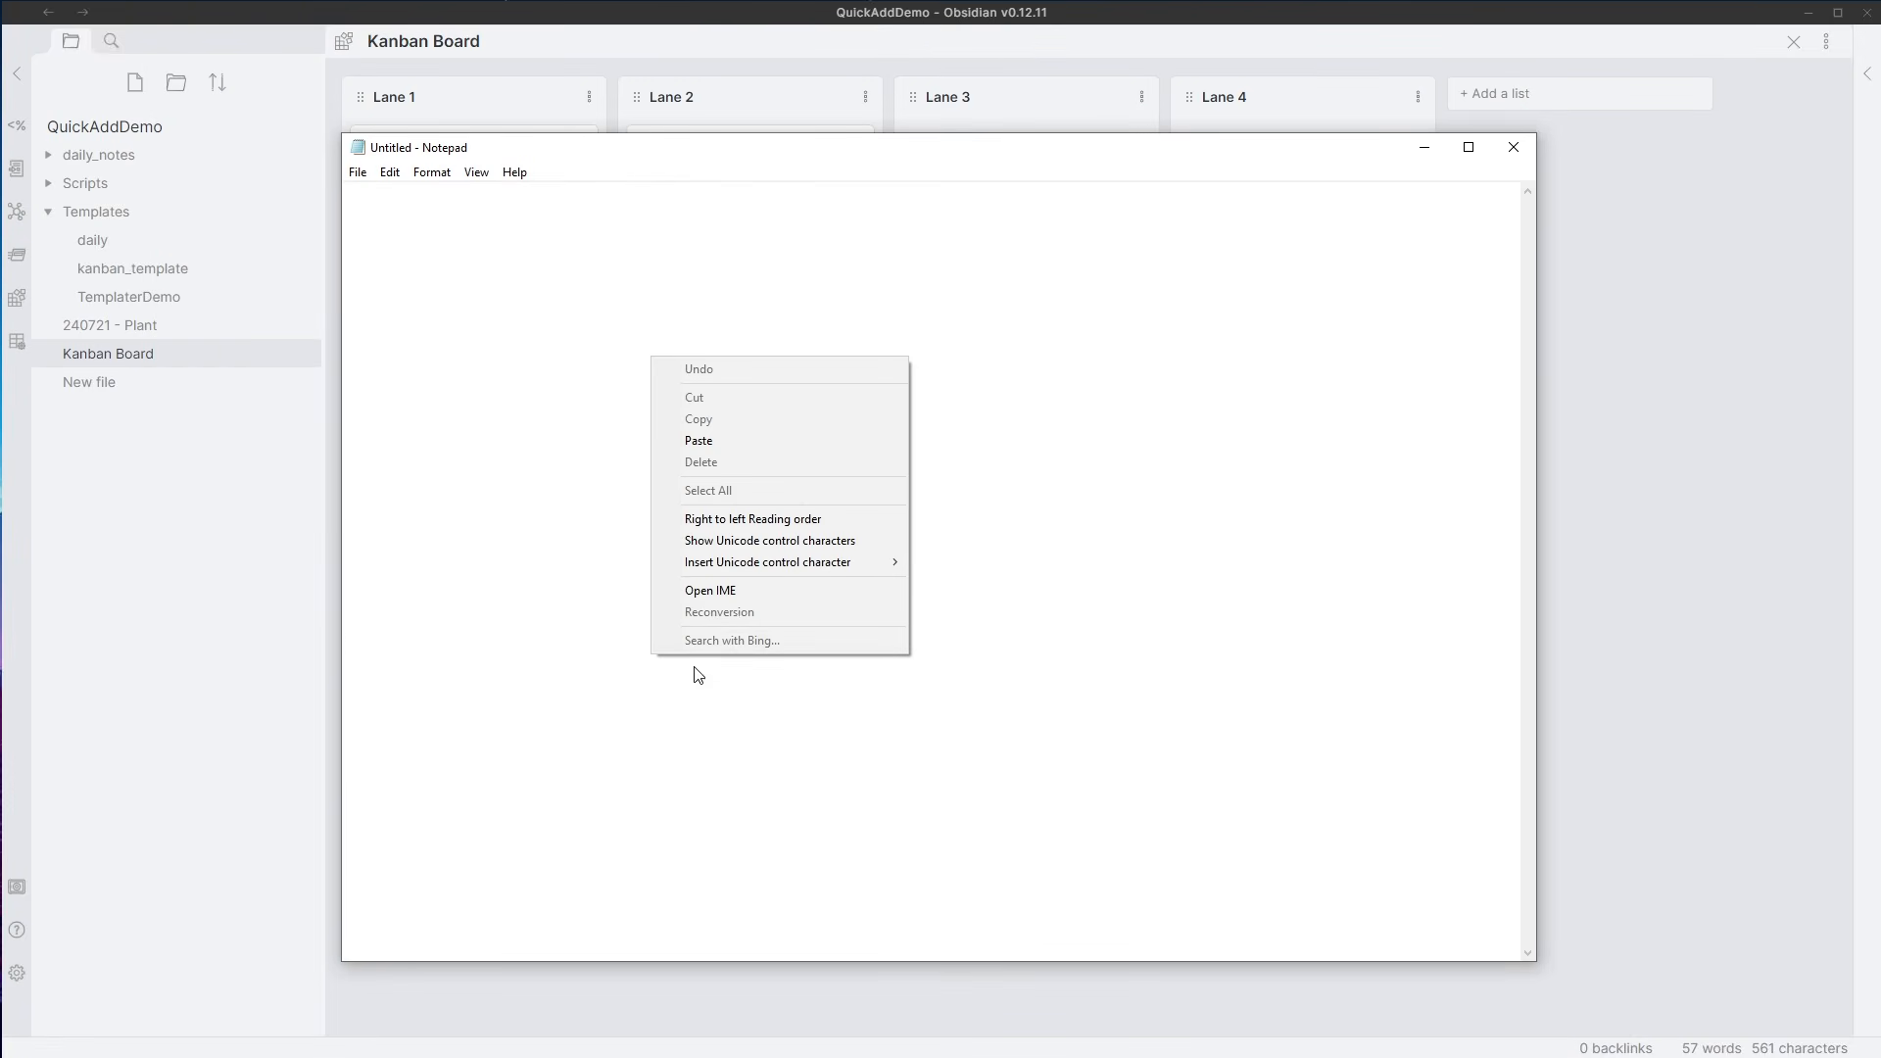
left_click(725, 440)
key("ctrl+0")
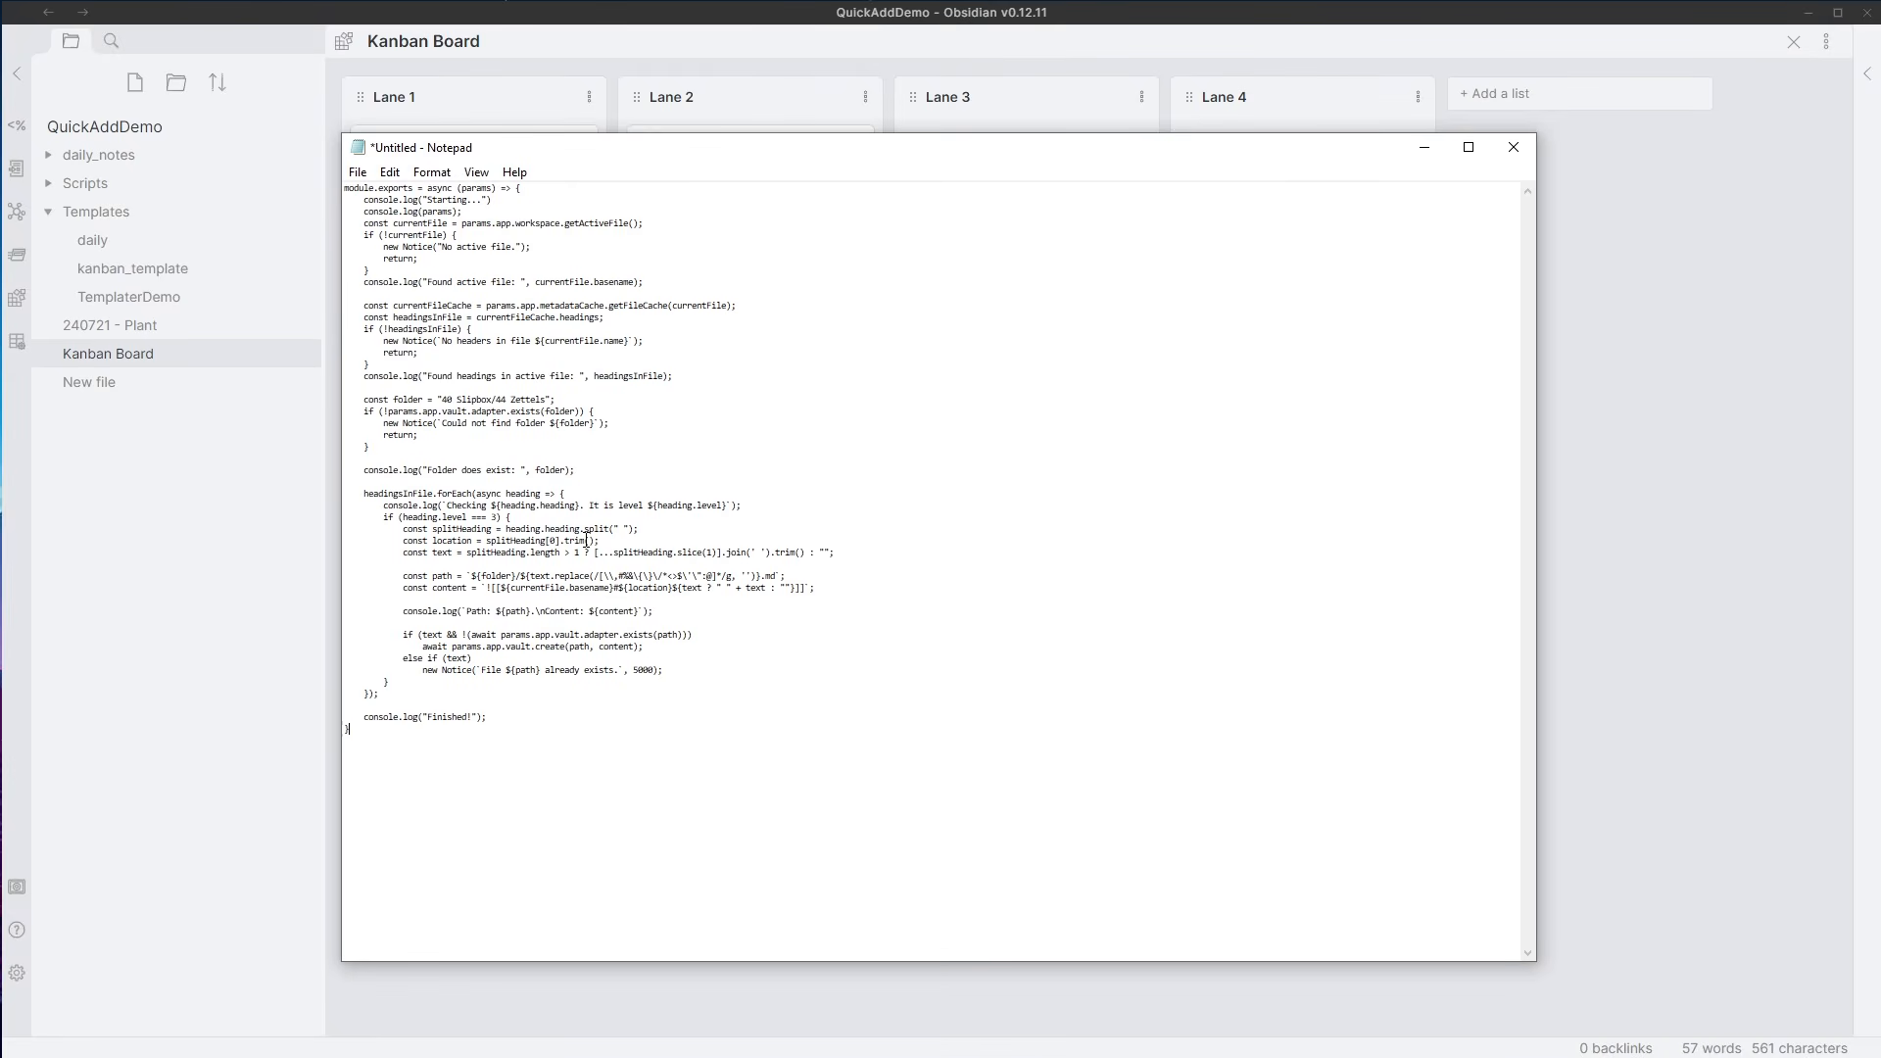
- Start saving the script and set the destination to the Scripts folder inside the QuickAddDemo vault
key("ctrl+s")
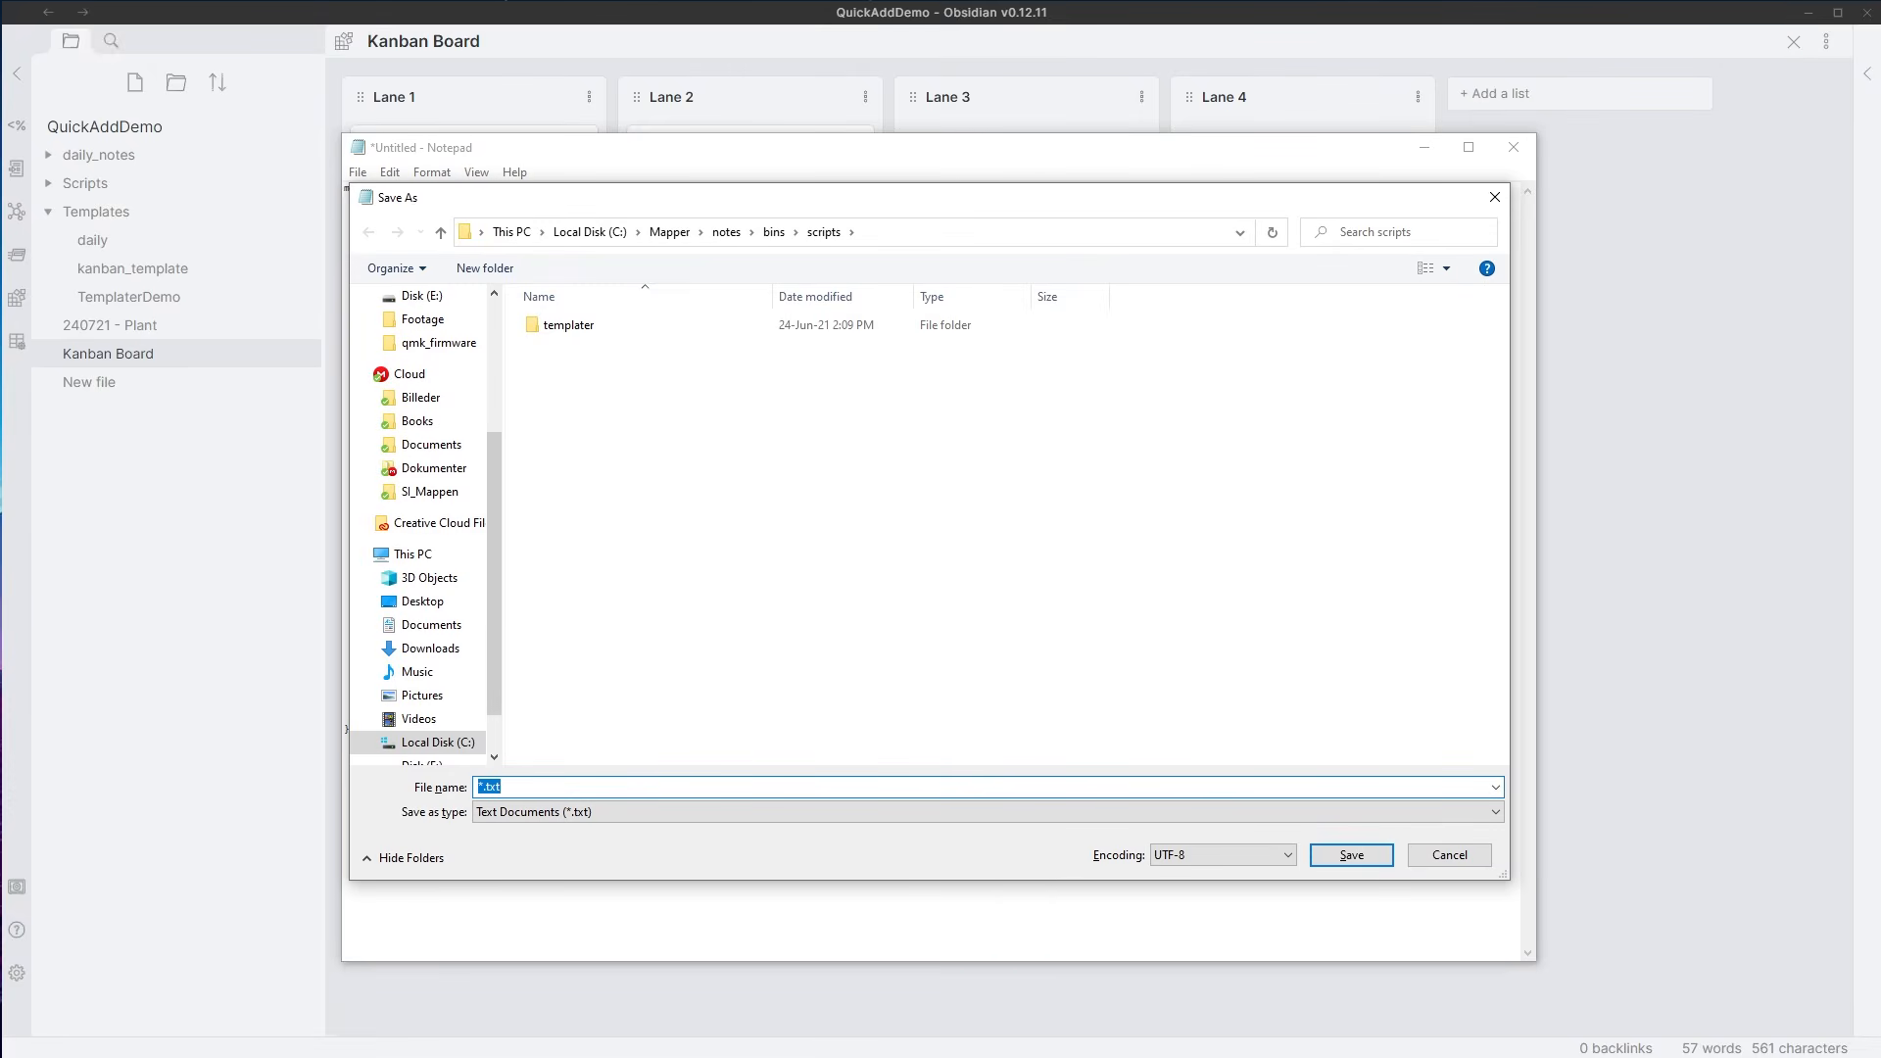
key("alt+Tab")
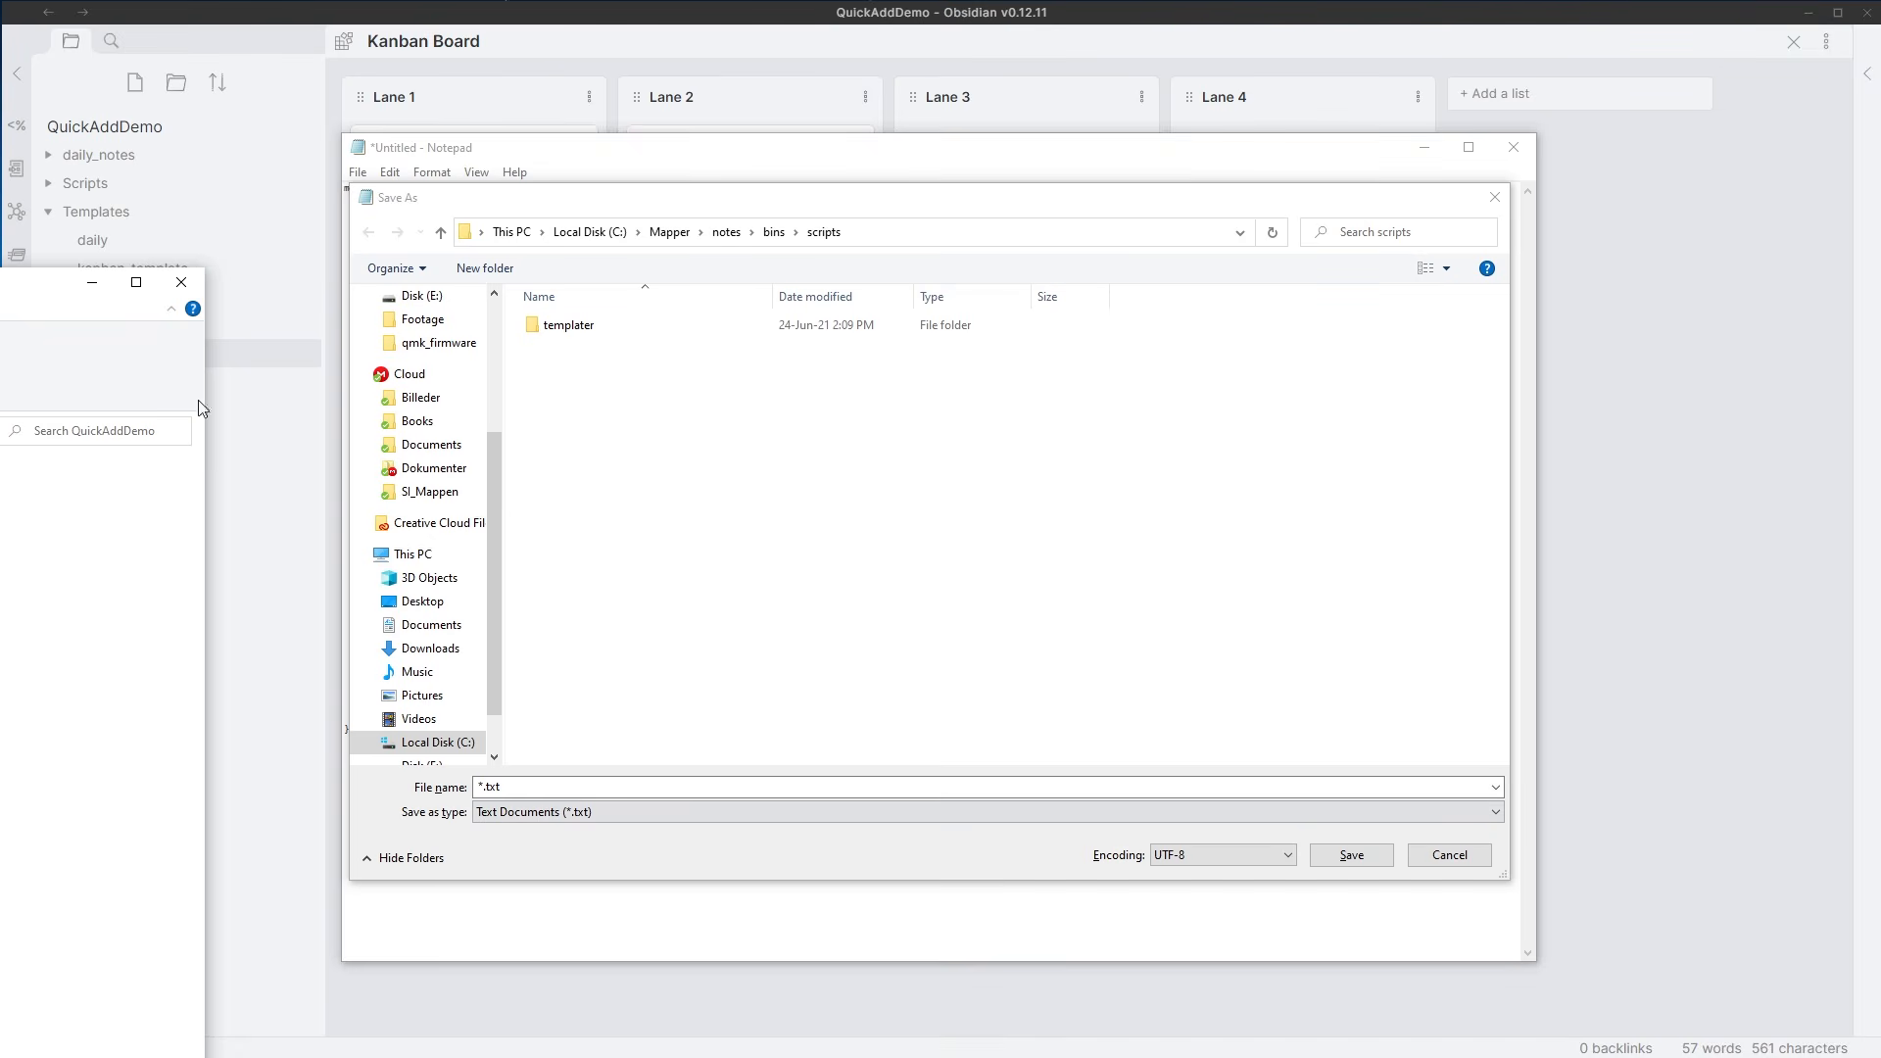
left_click(591, 787)
key("ctrl+v")
key("Return")
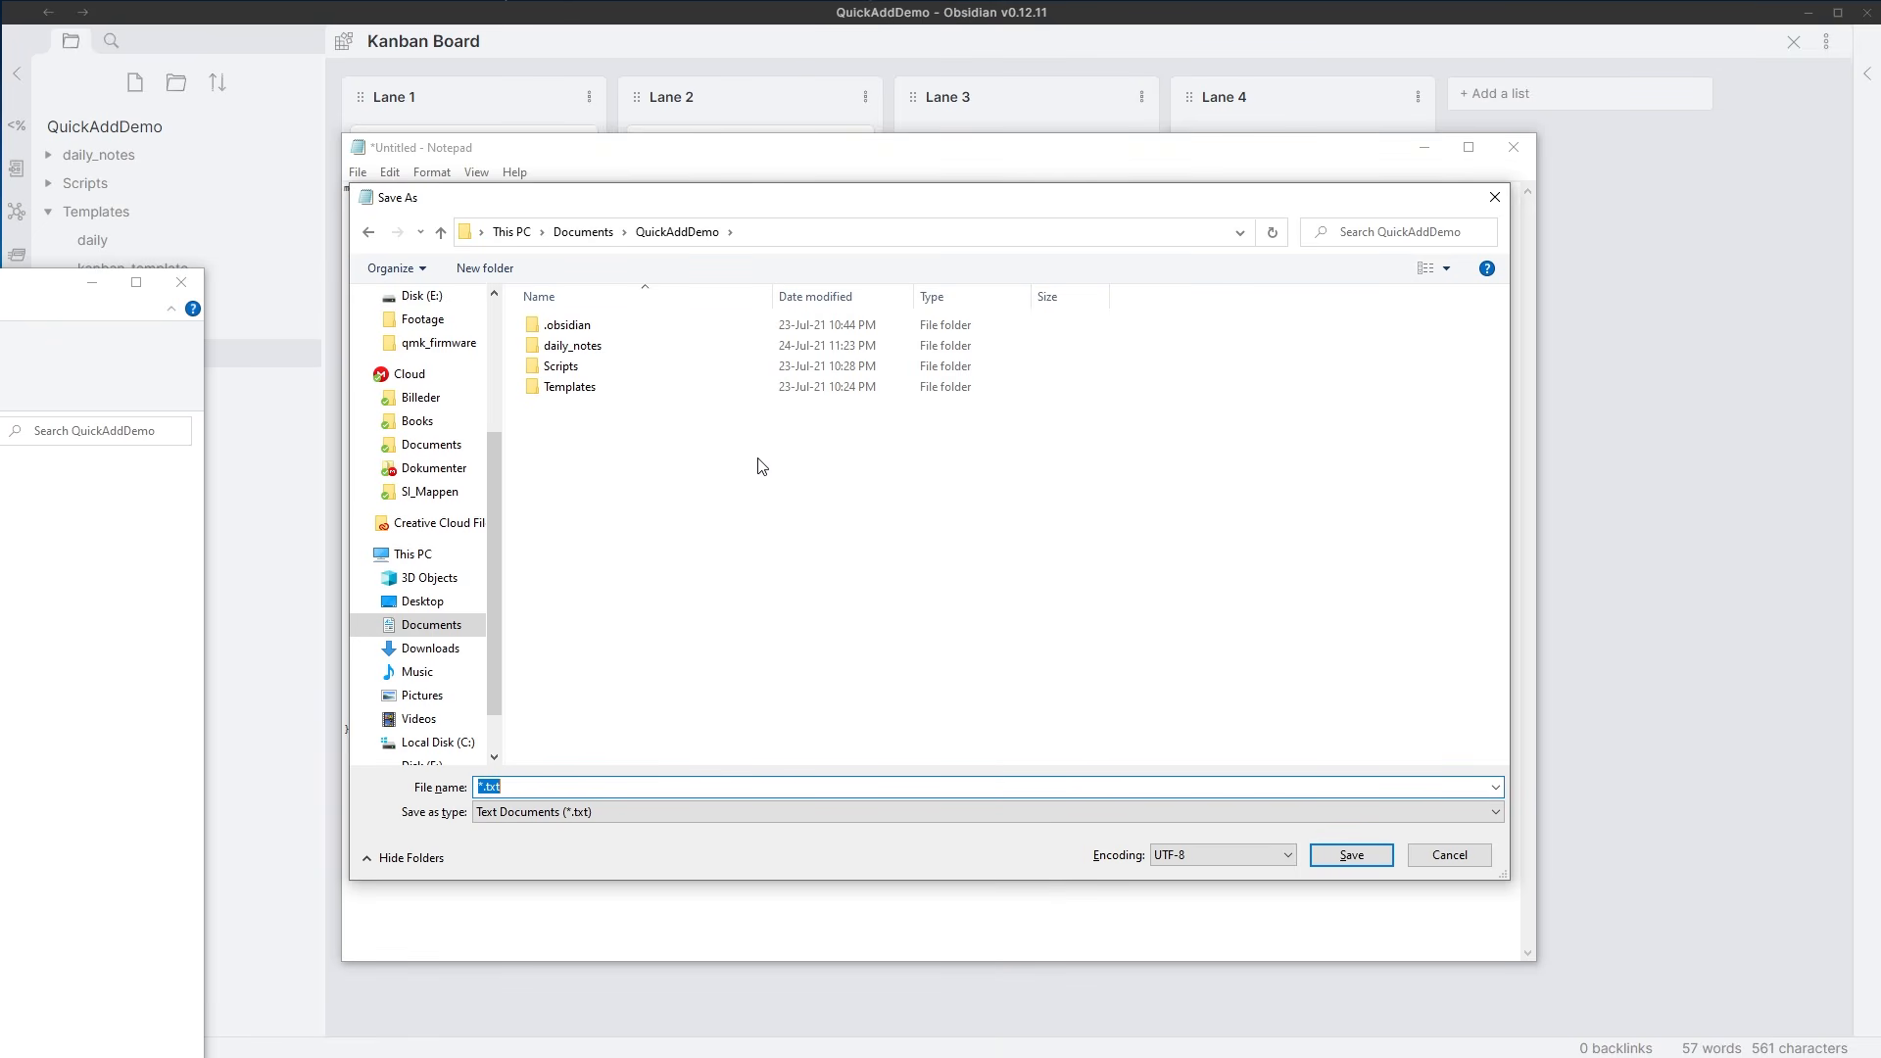
double_click(607, 372)
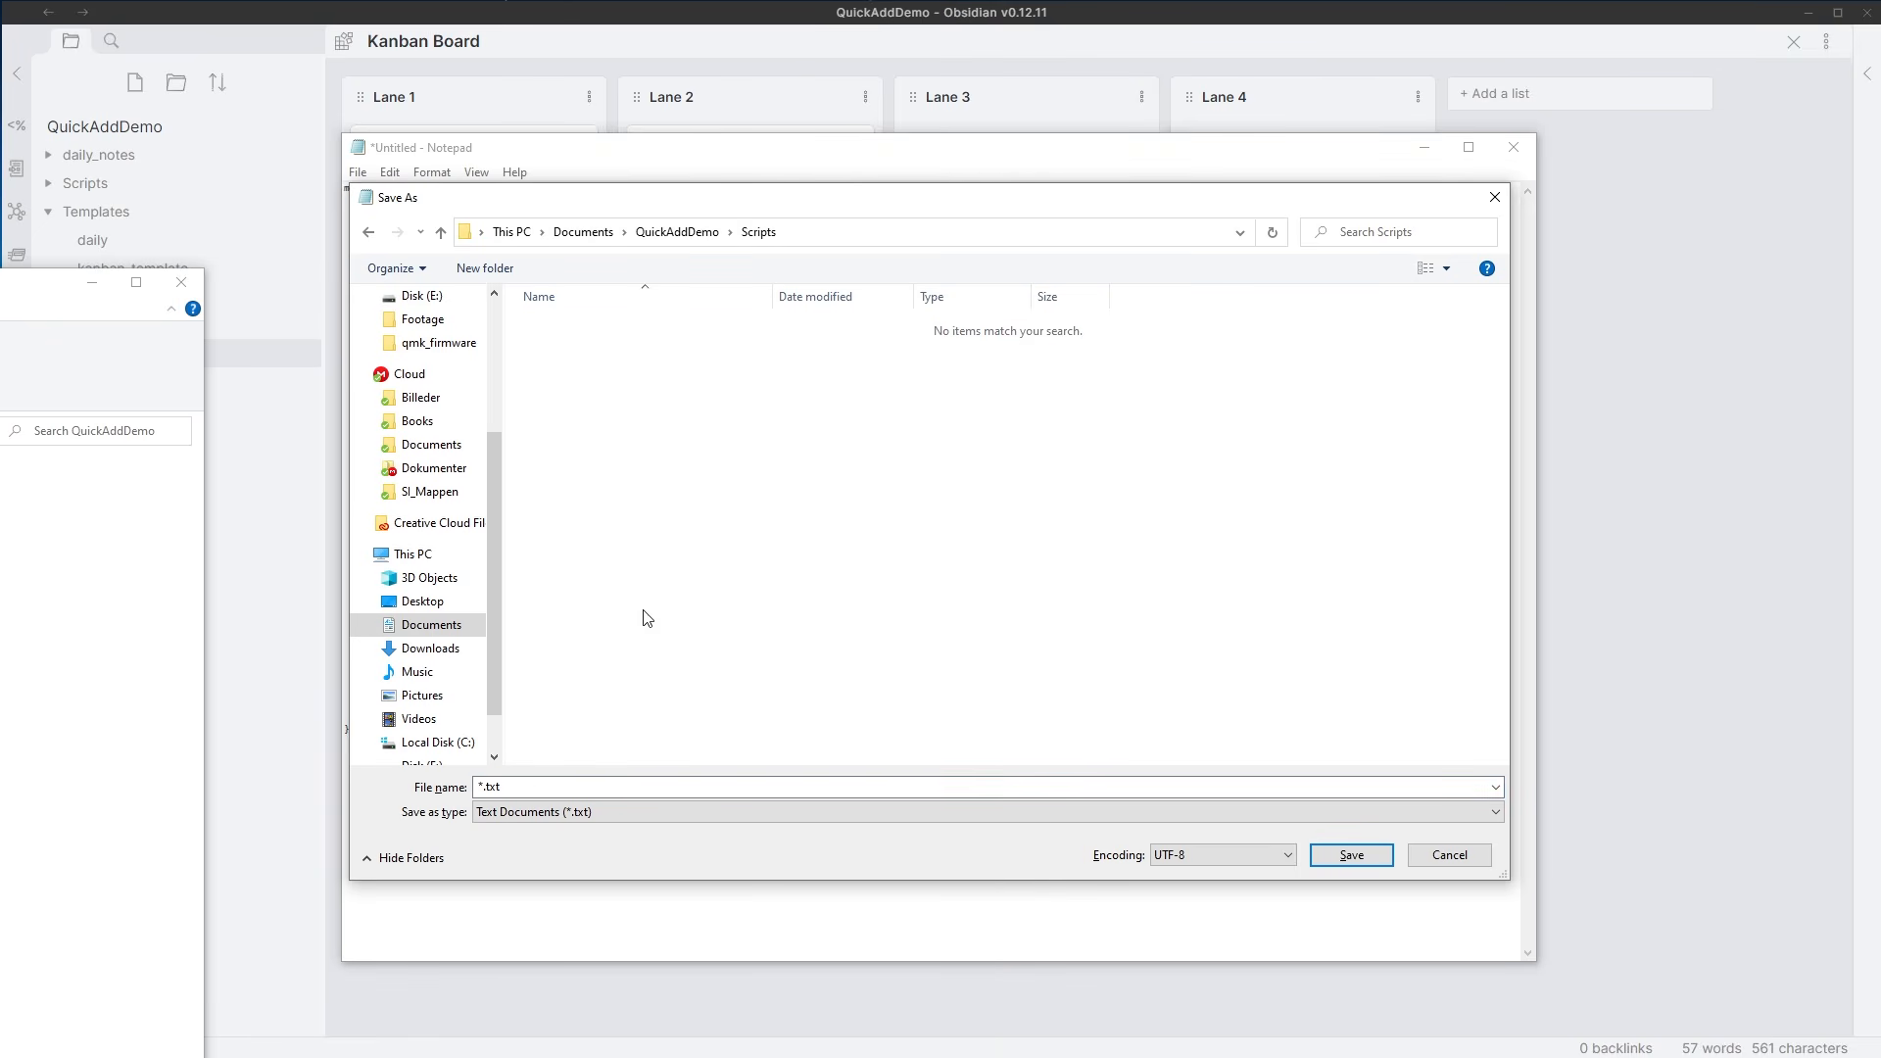
- Save the script as Z.js with the file type All Files, and close Notepad
left_click(476, 819)
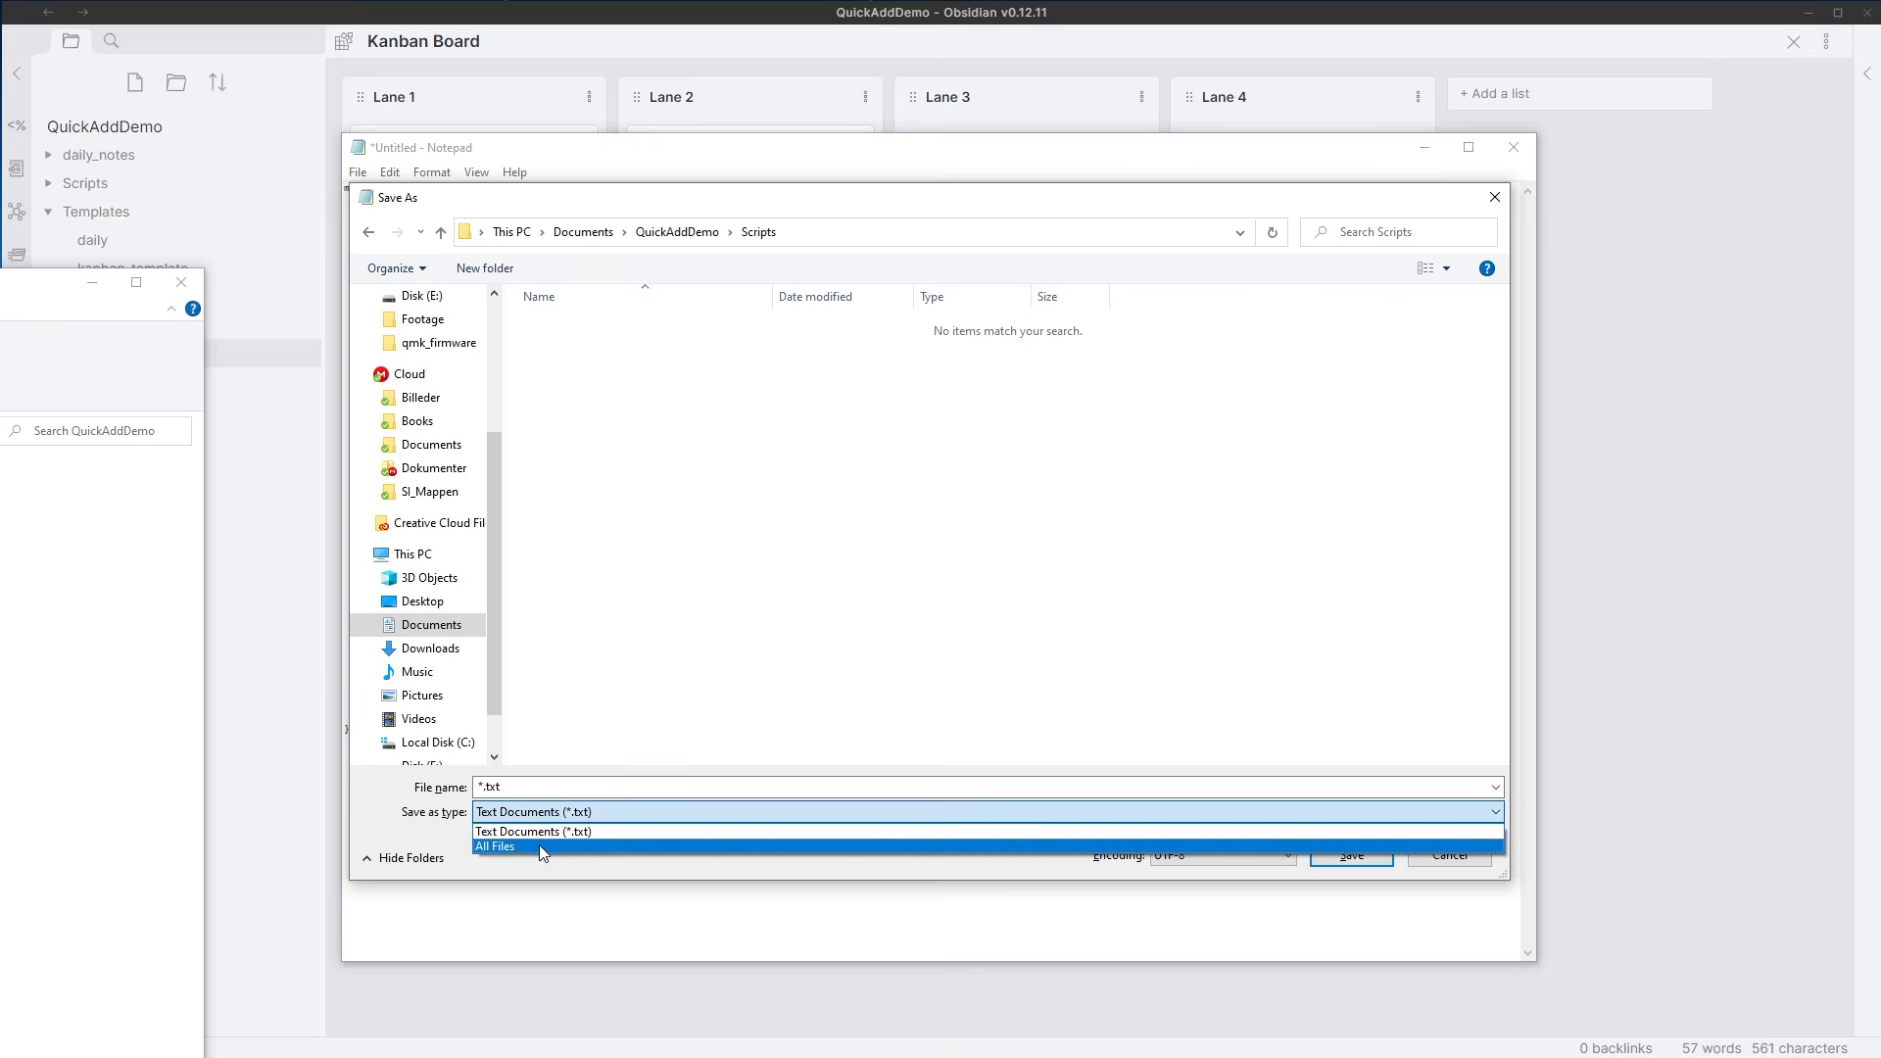
left_click(520, 842)
left_click(512, 787)
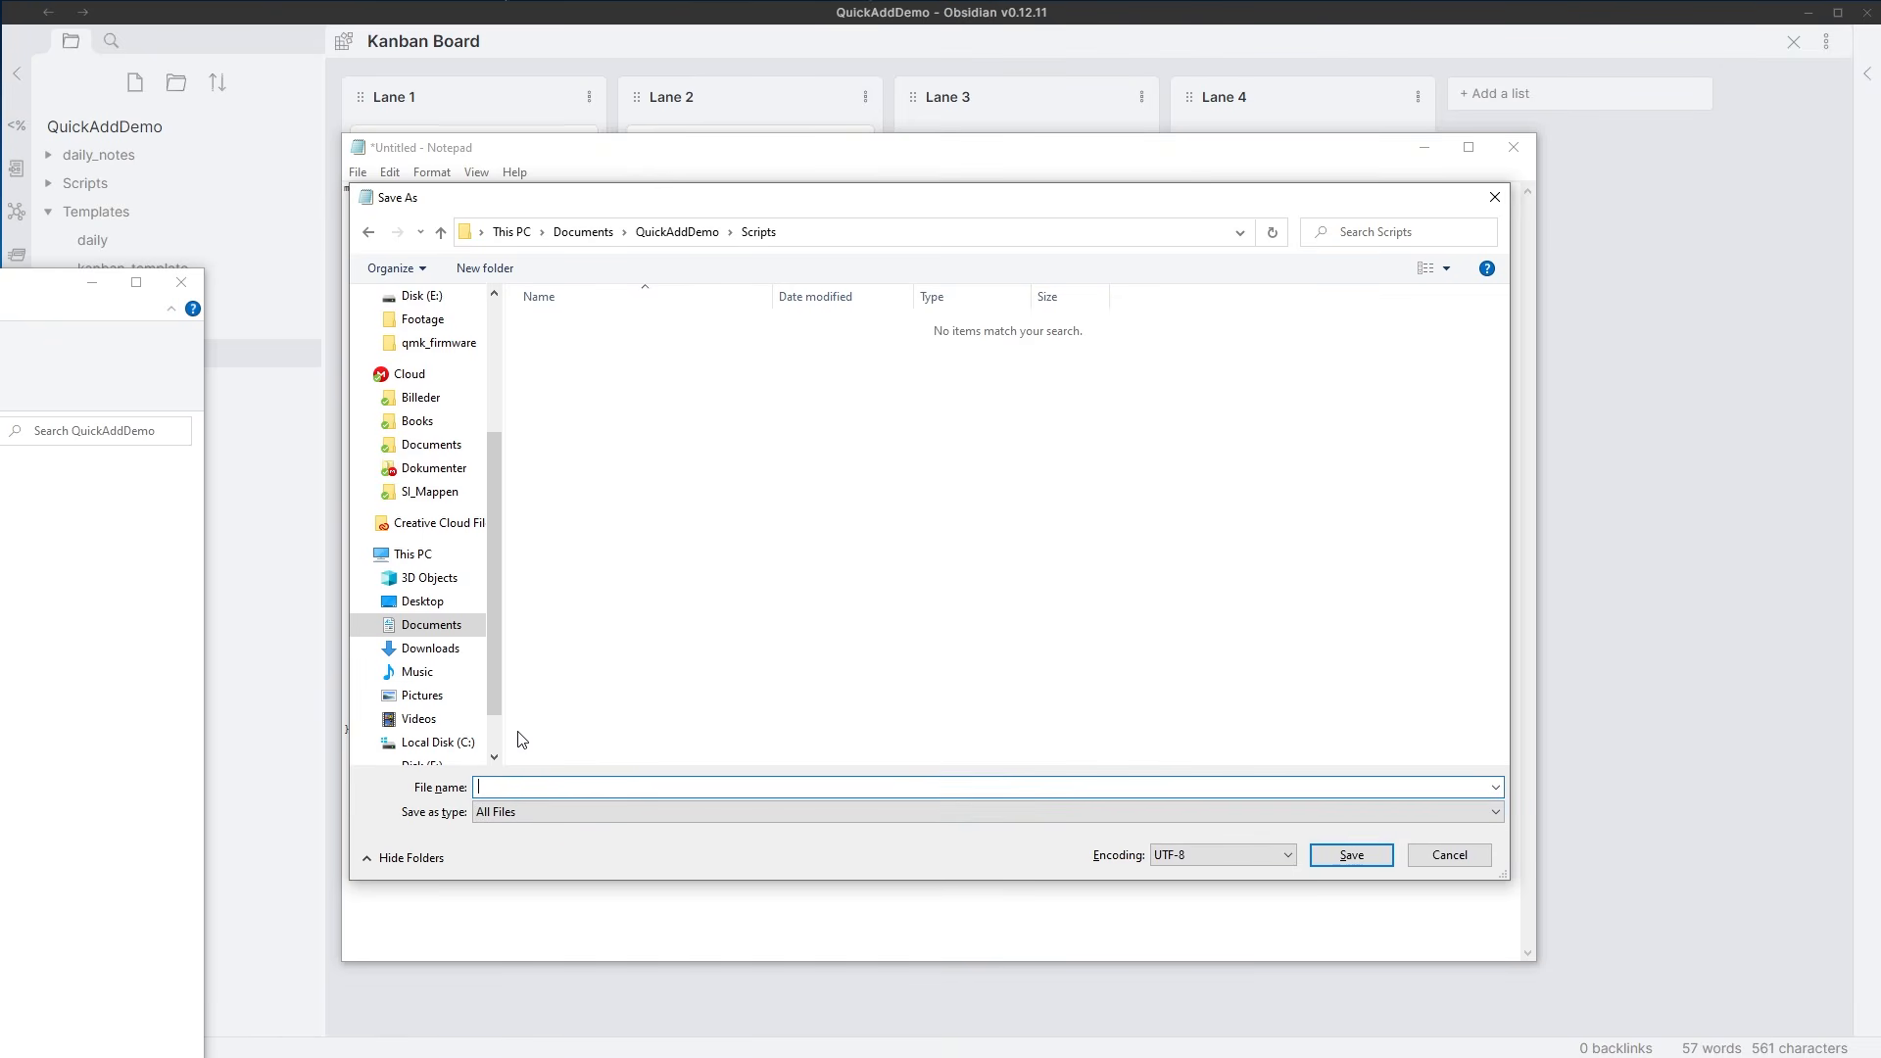
type("Zettelzier")
key("ctrl+a")
key("BackSpace")
type("Z.js")
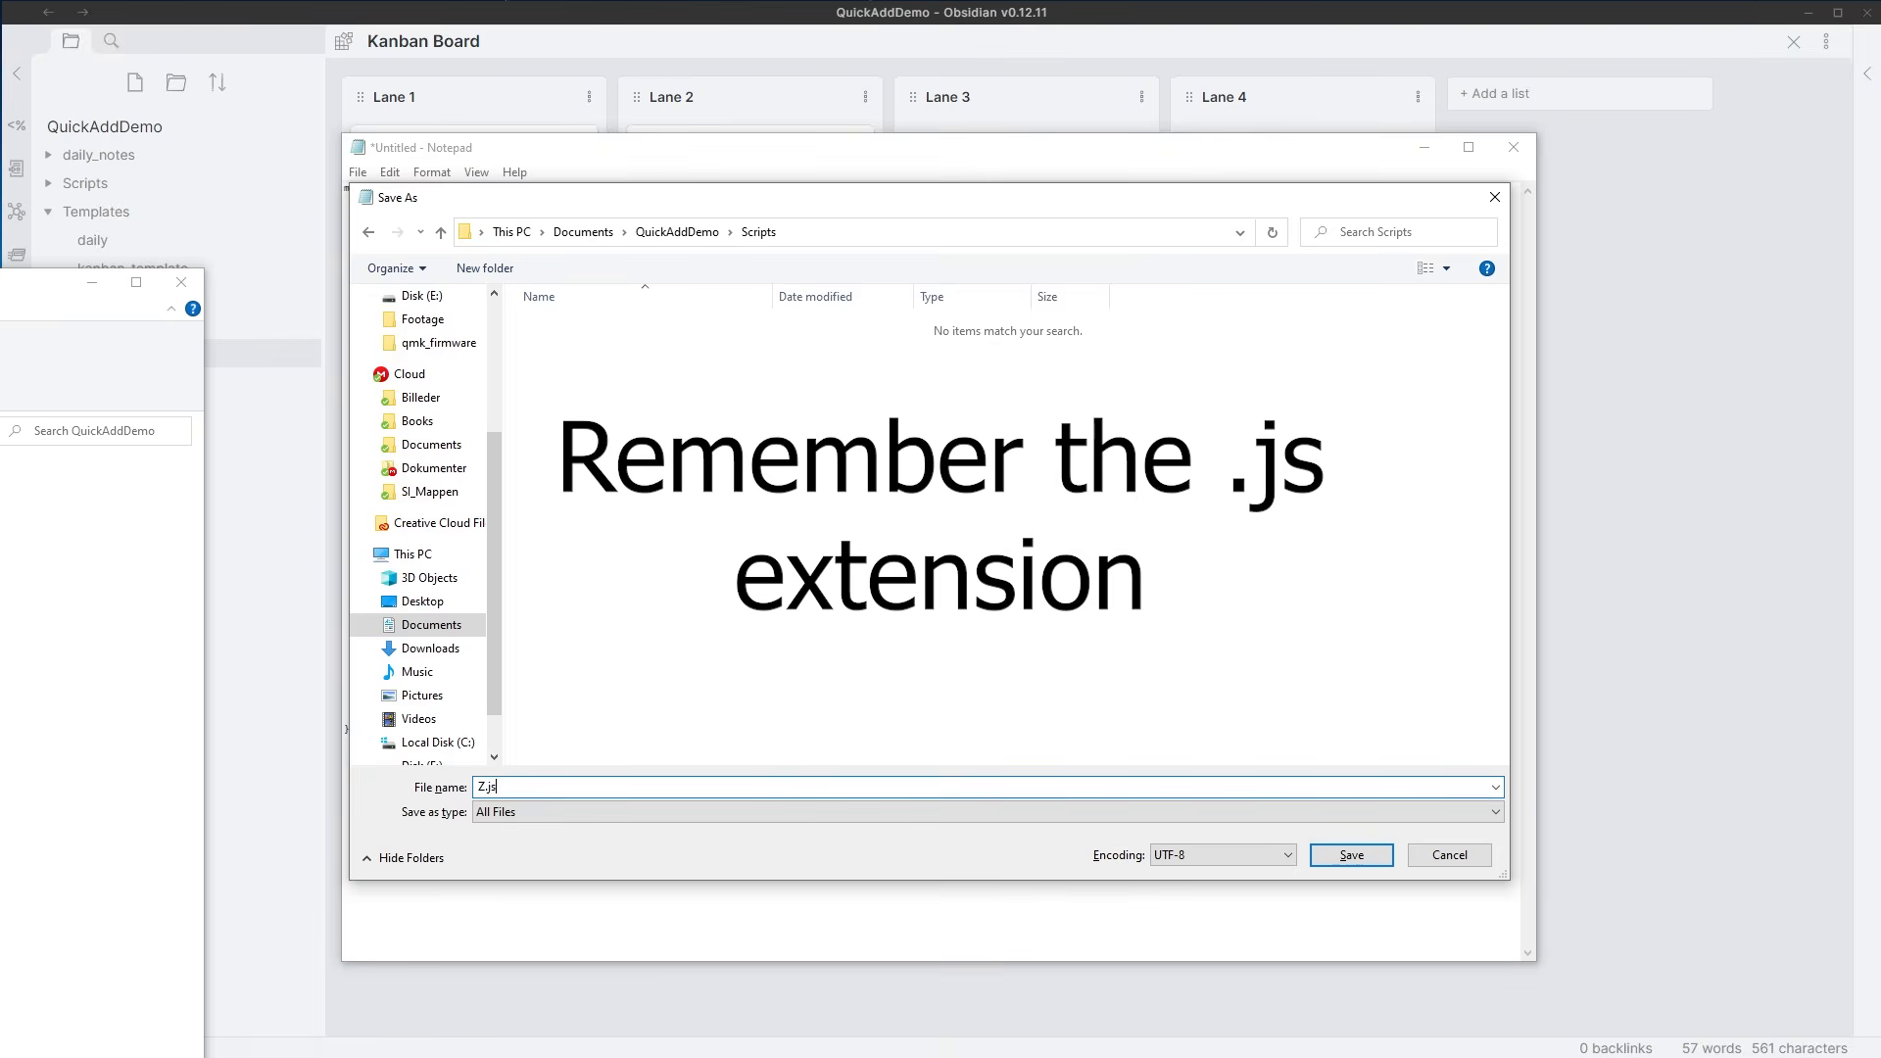
key("Return")
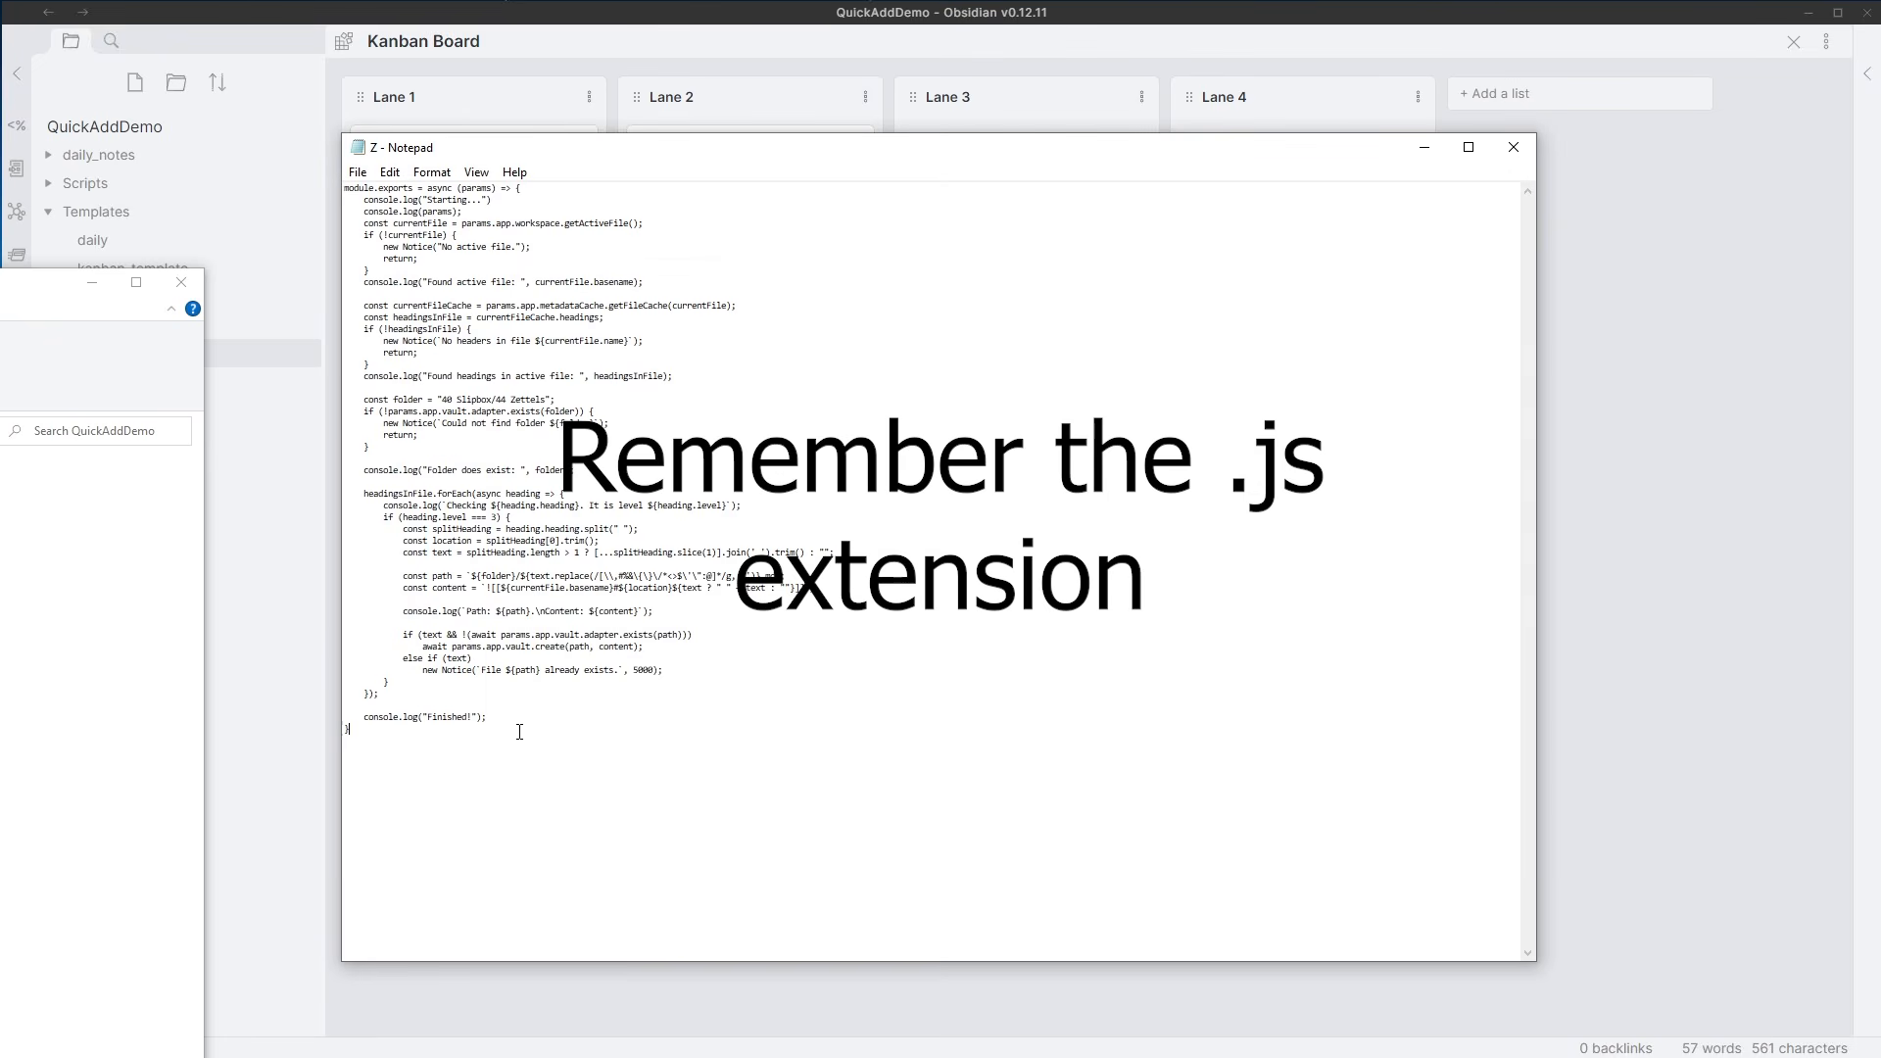
left_click_drag(689, 764, 323, 123)
left_click(910, 387)
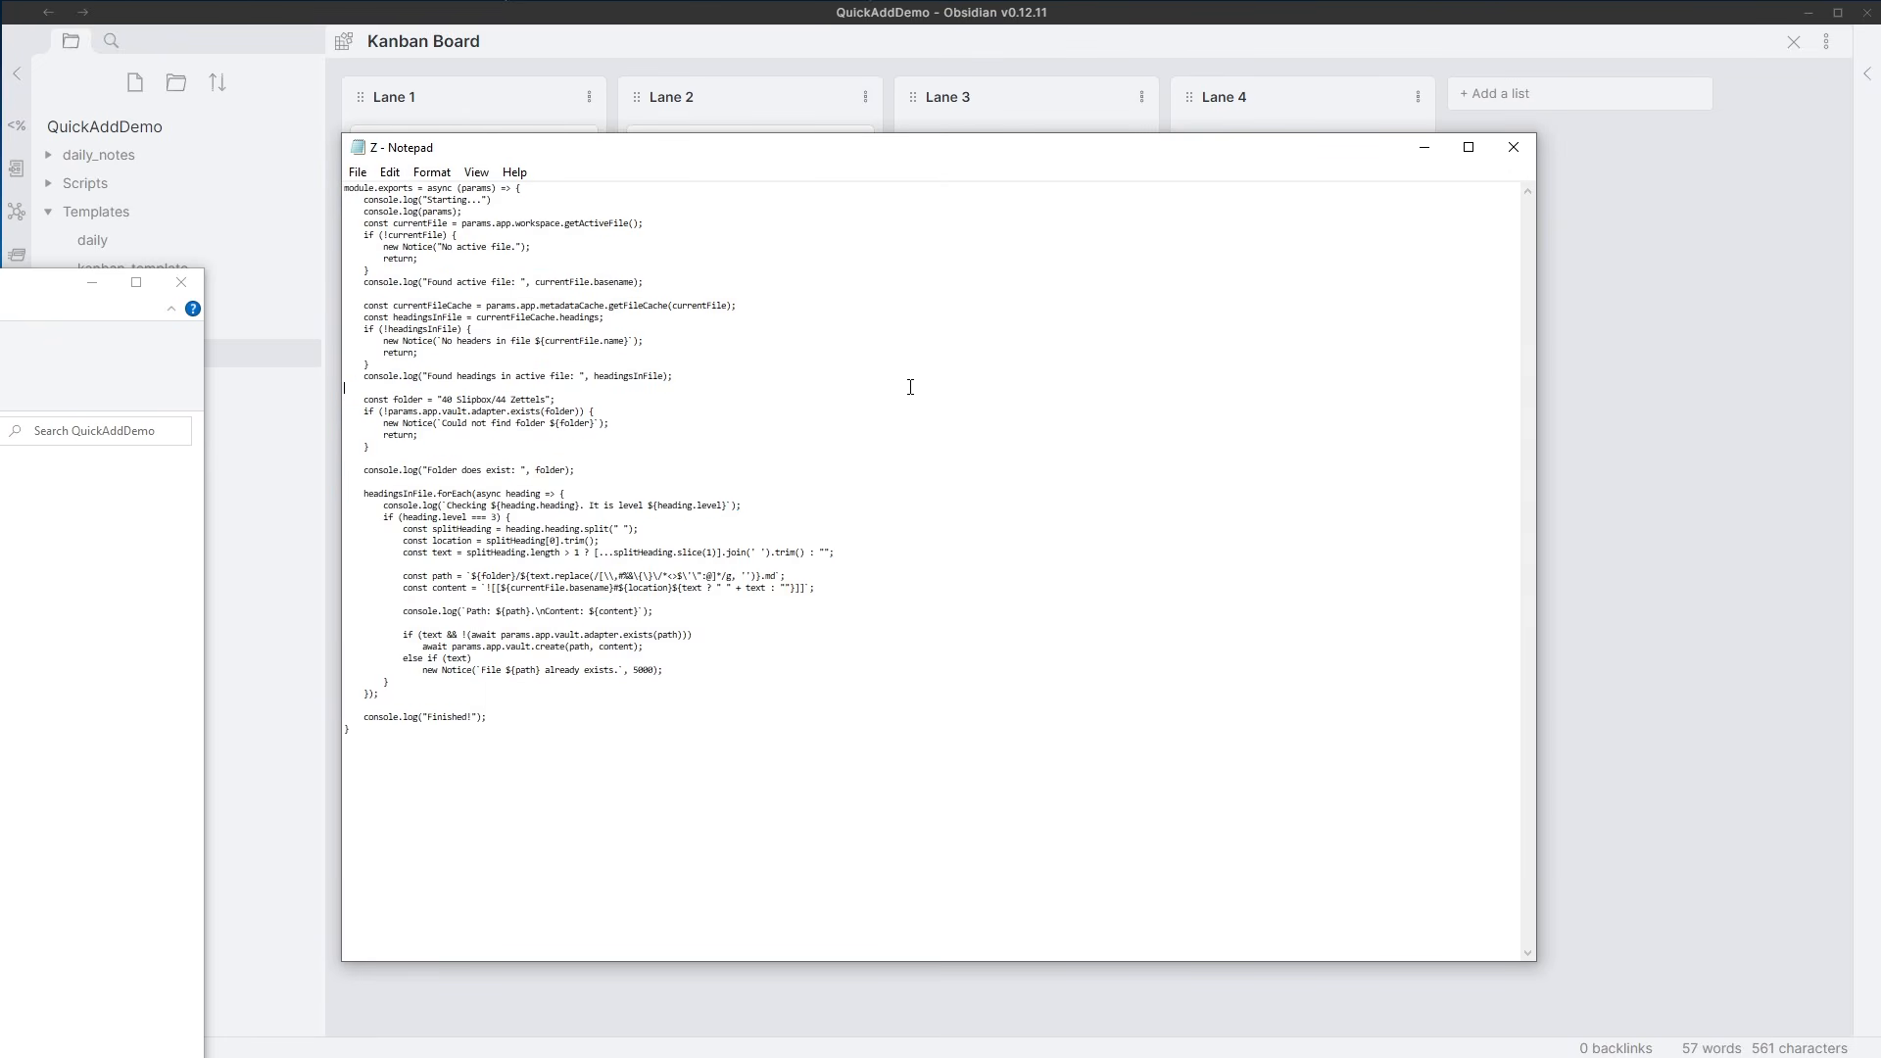
left_click(1514, 148)
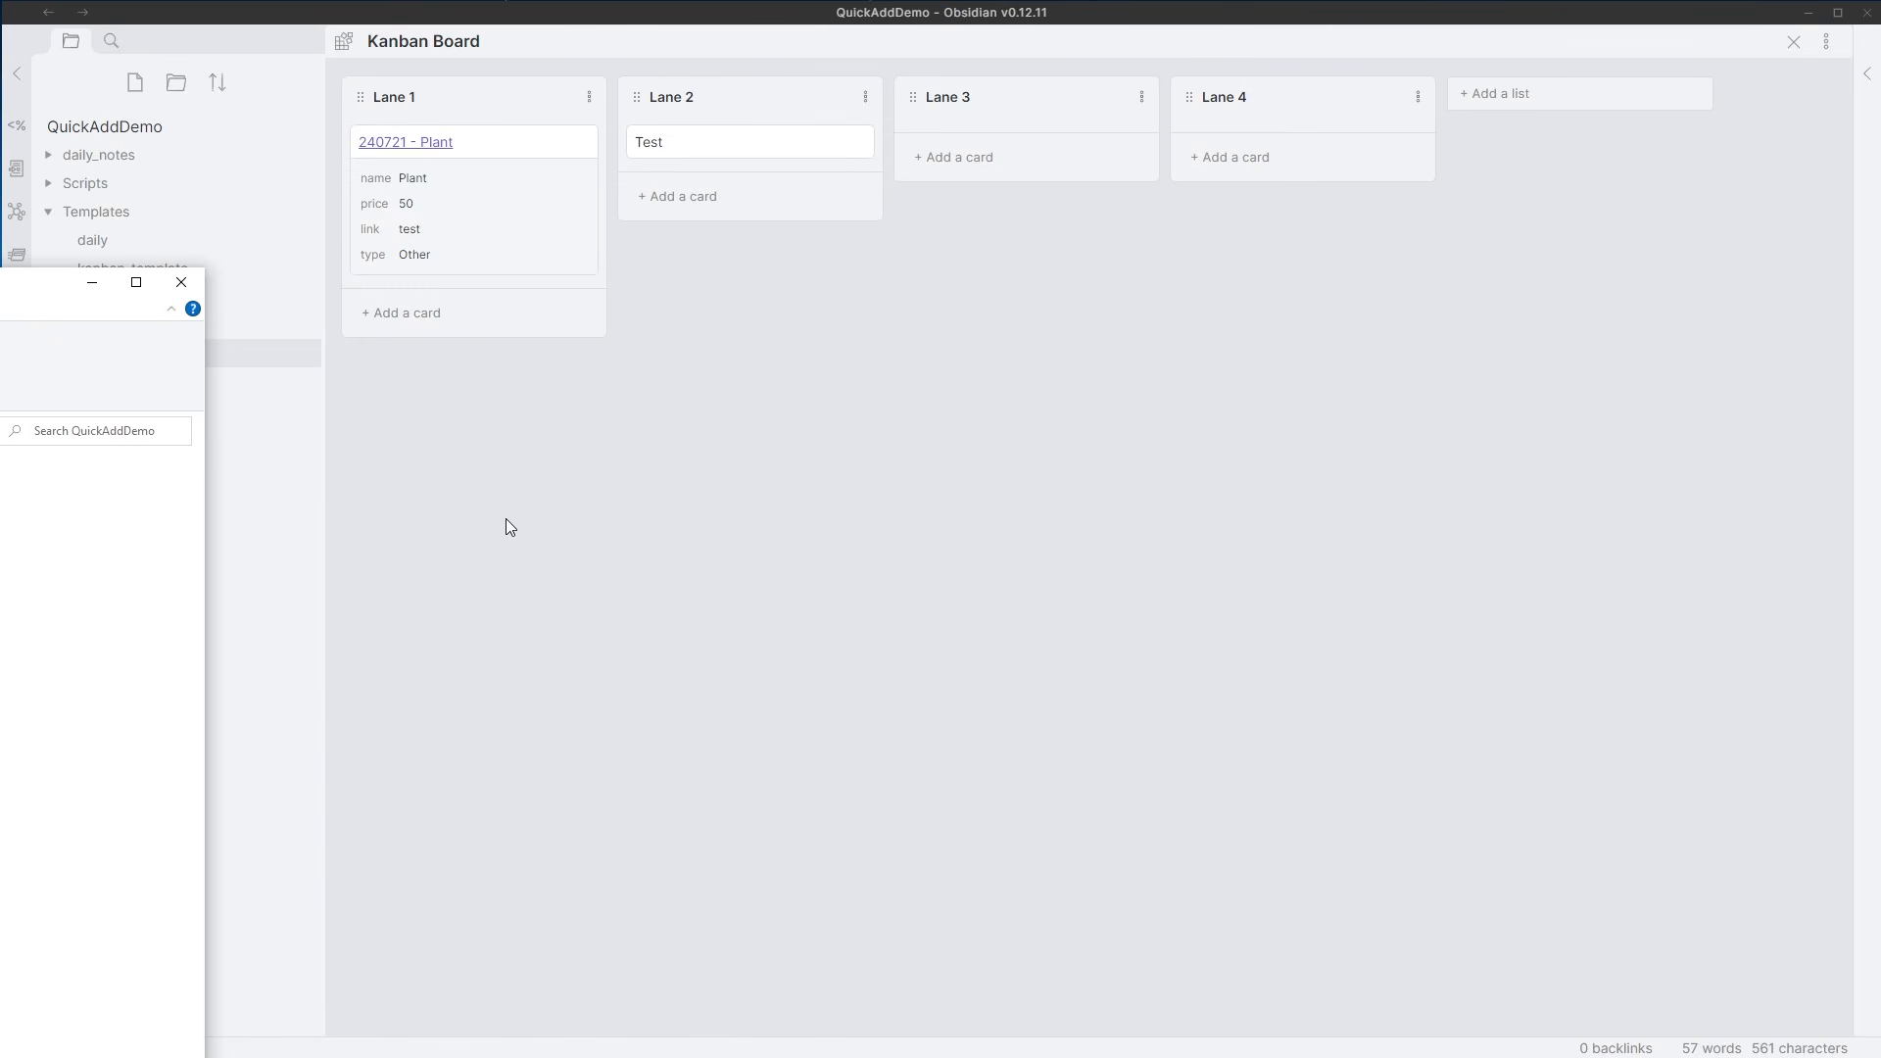
- Bring the QuickAddDemo folder window fully into view and return to the vault in Obsidian
left_click_drag(0, 288, 807, 124)
left_click_drag(760, 517, 655, 280)
left_click(735, 630)
left_click(68, 537)
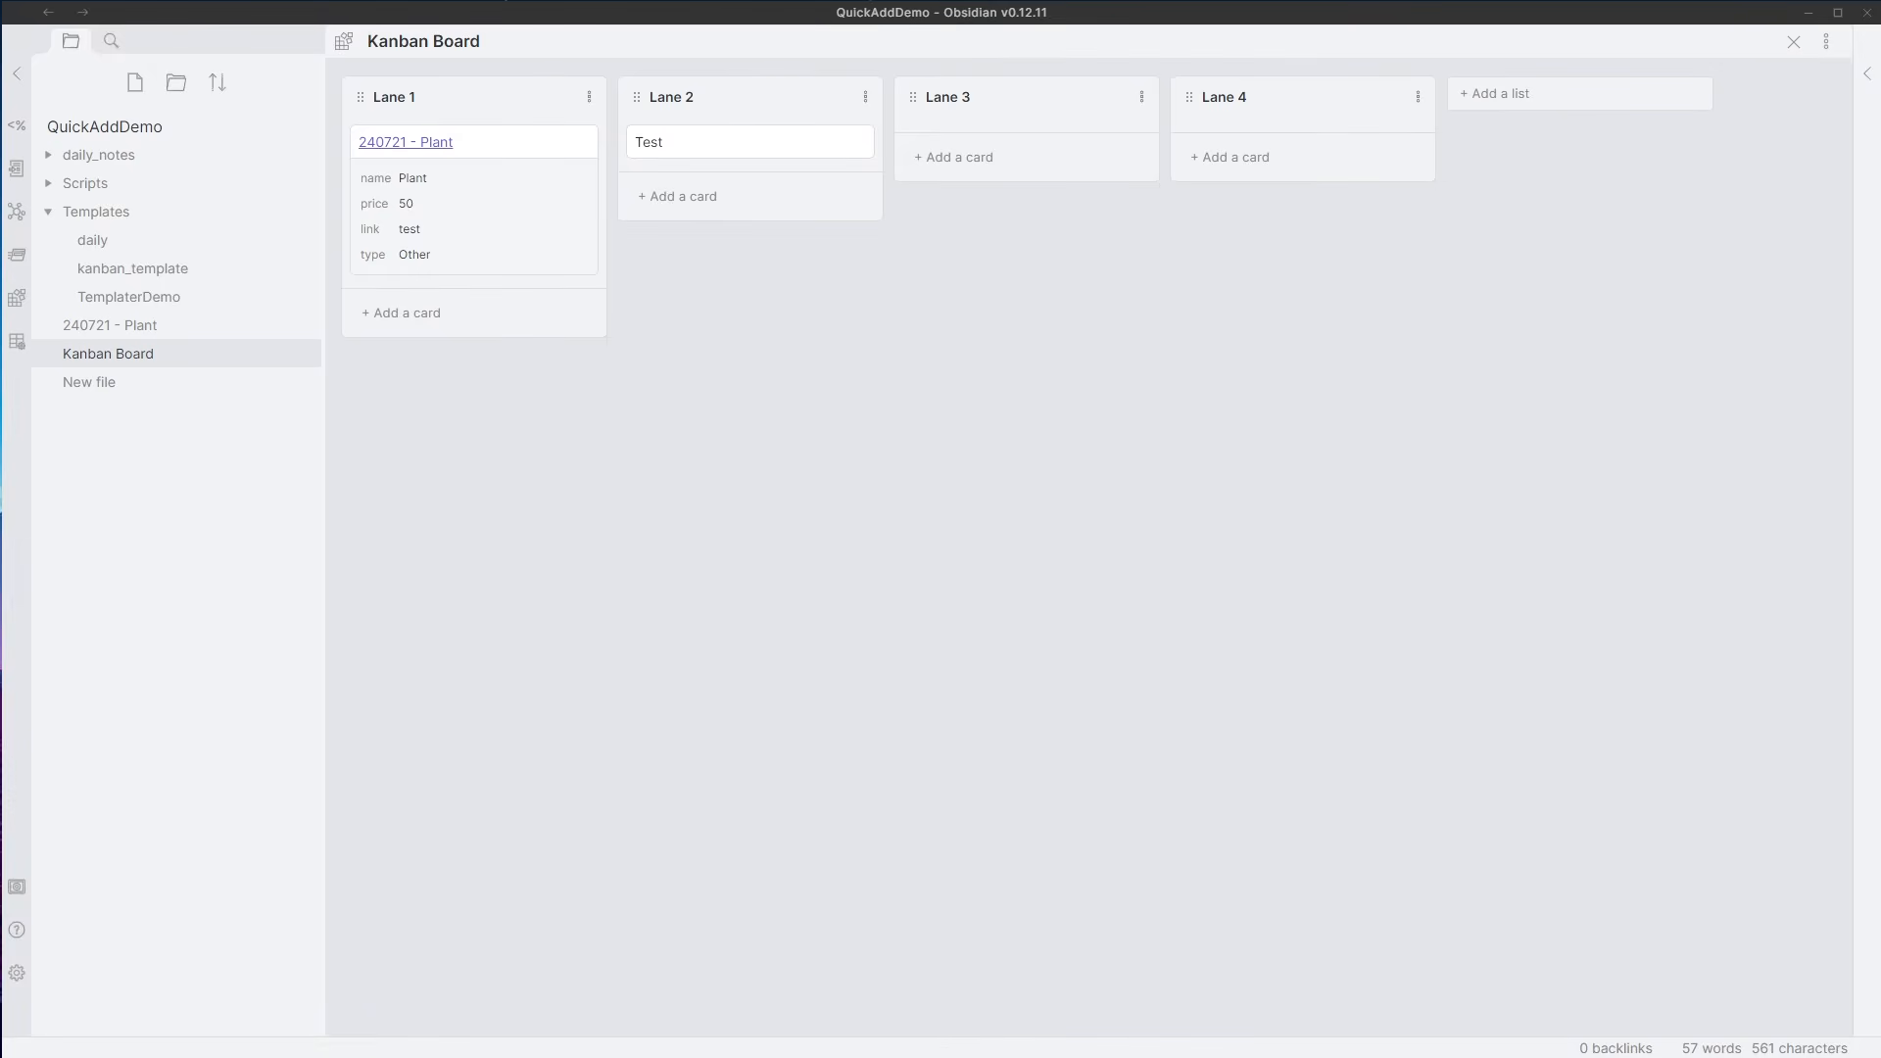
- Add a new macro named Z in QuickAdd's Macro Manager
left_click(16, 973)
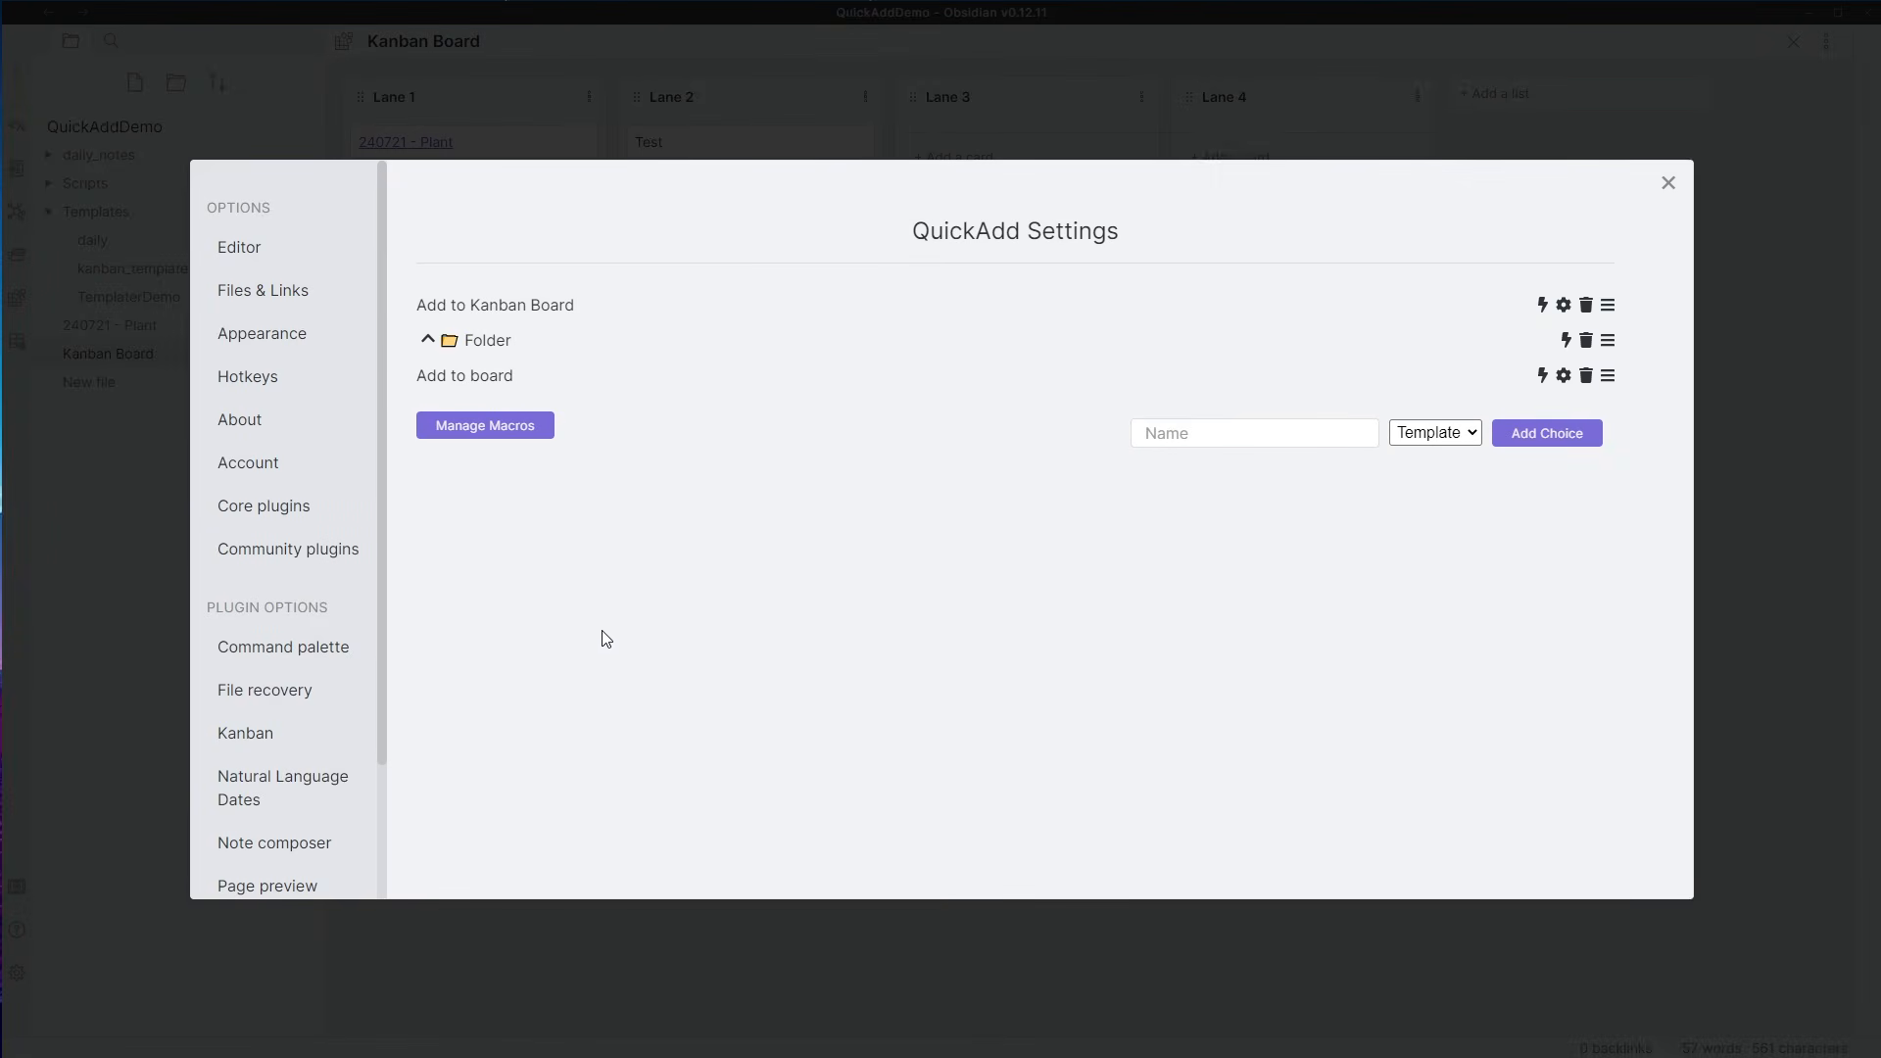
left_click(499, 432)
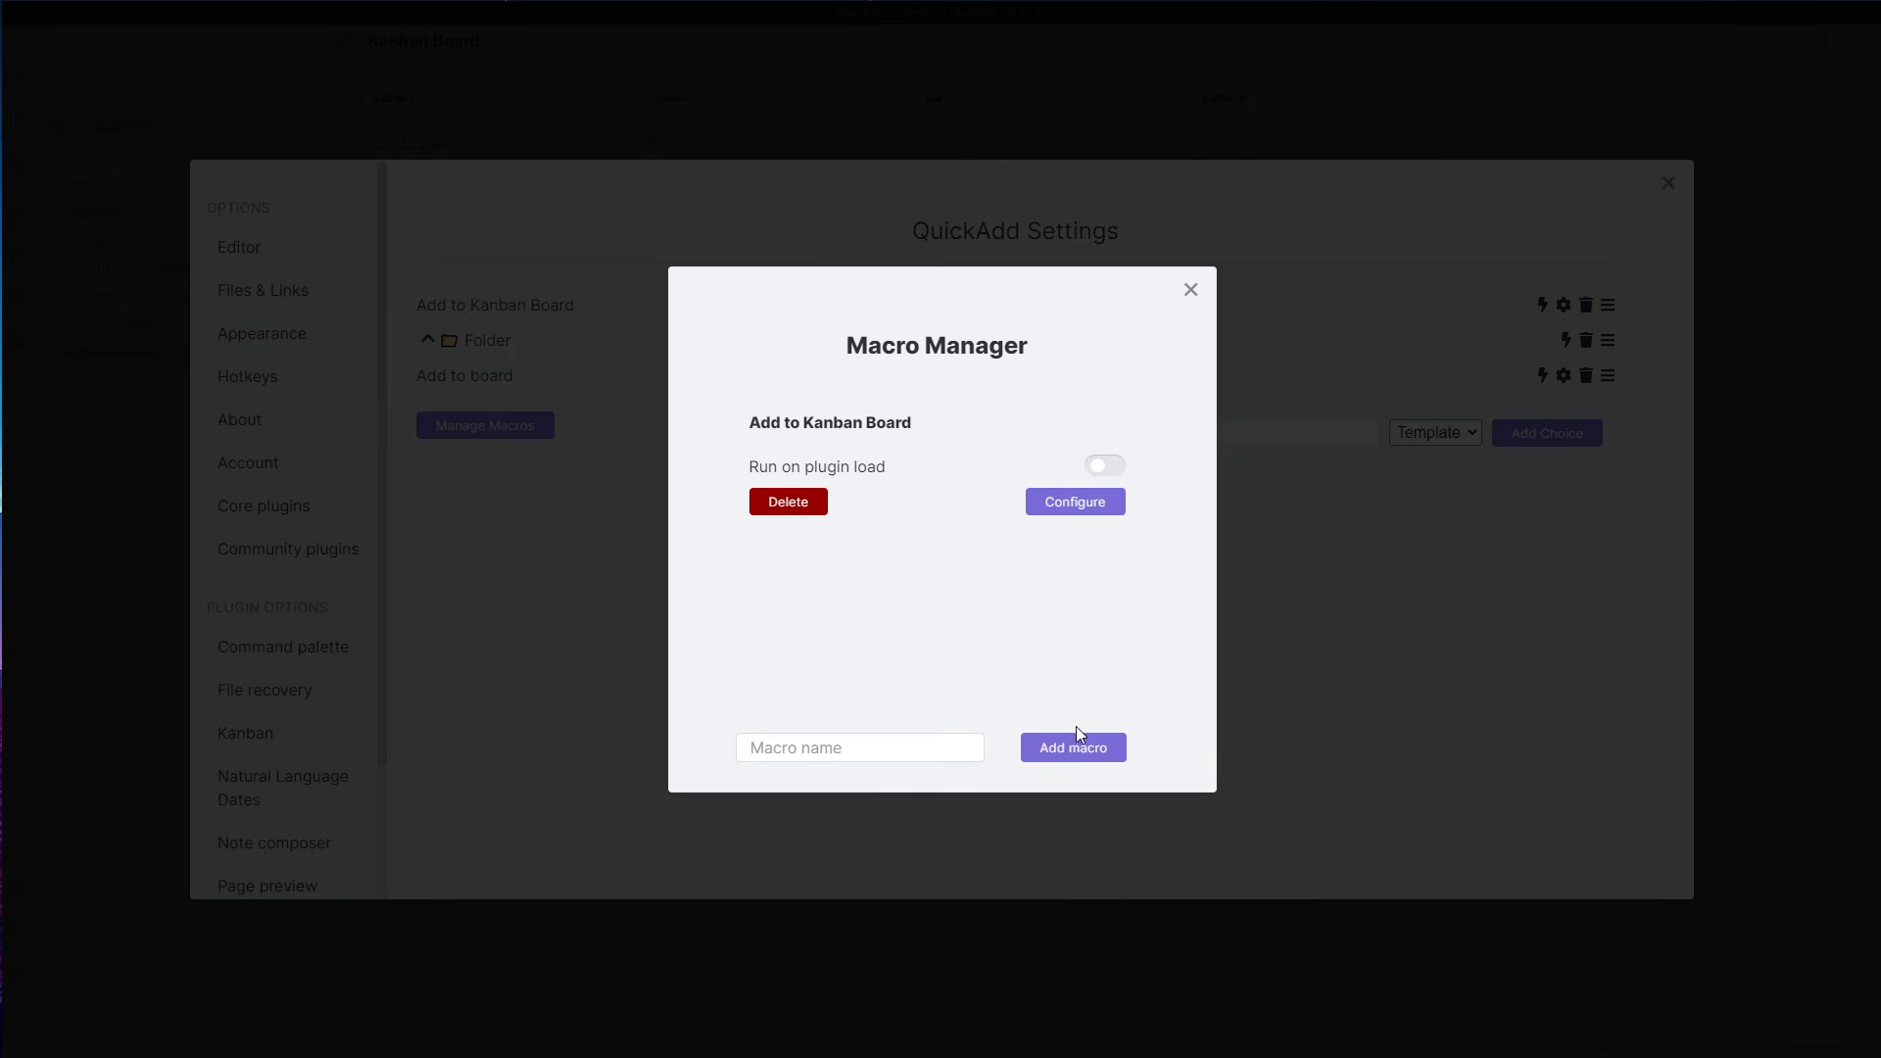
left_click(943, 758)
type("Z")
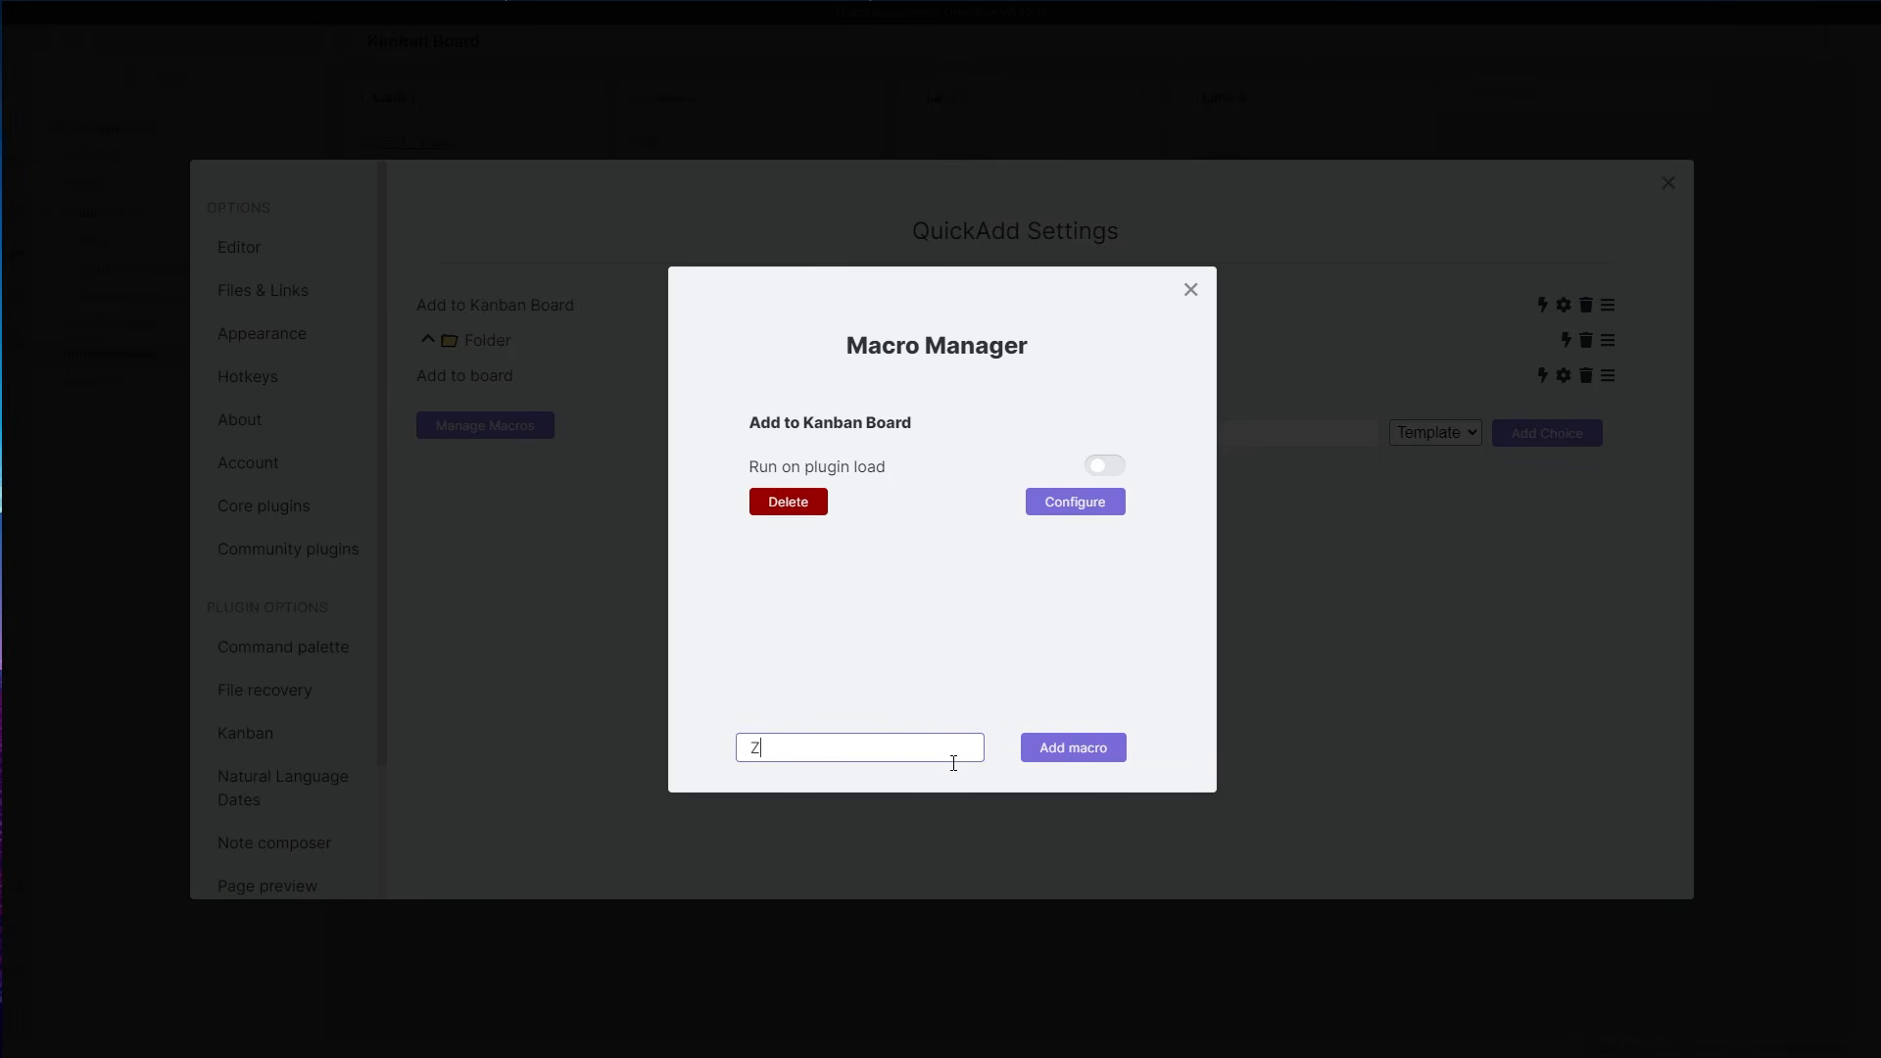
left_click(1068, 757)
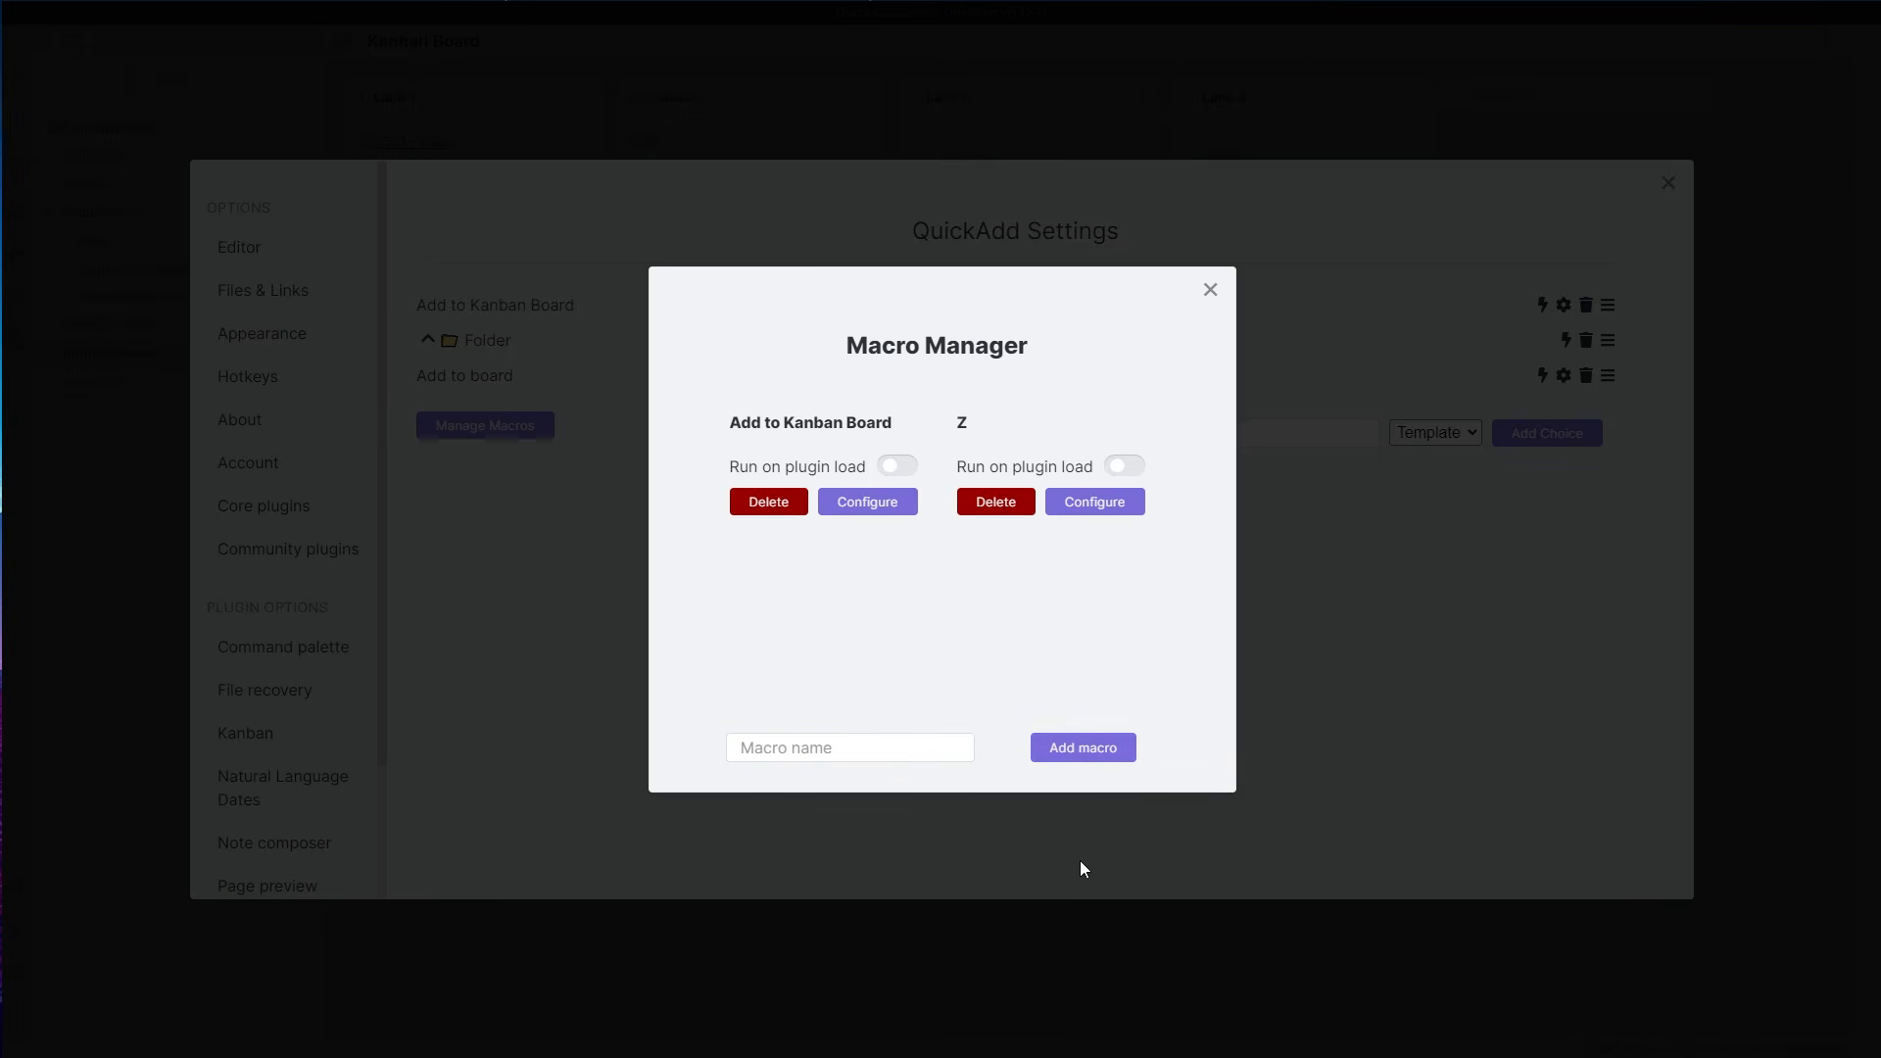
- Configure macro Z to run the user script Z, and close the Macro Manager
left_click(1117, 508)
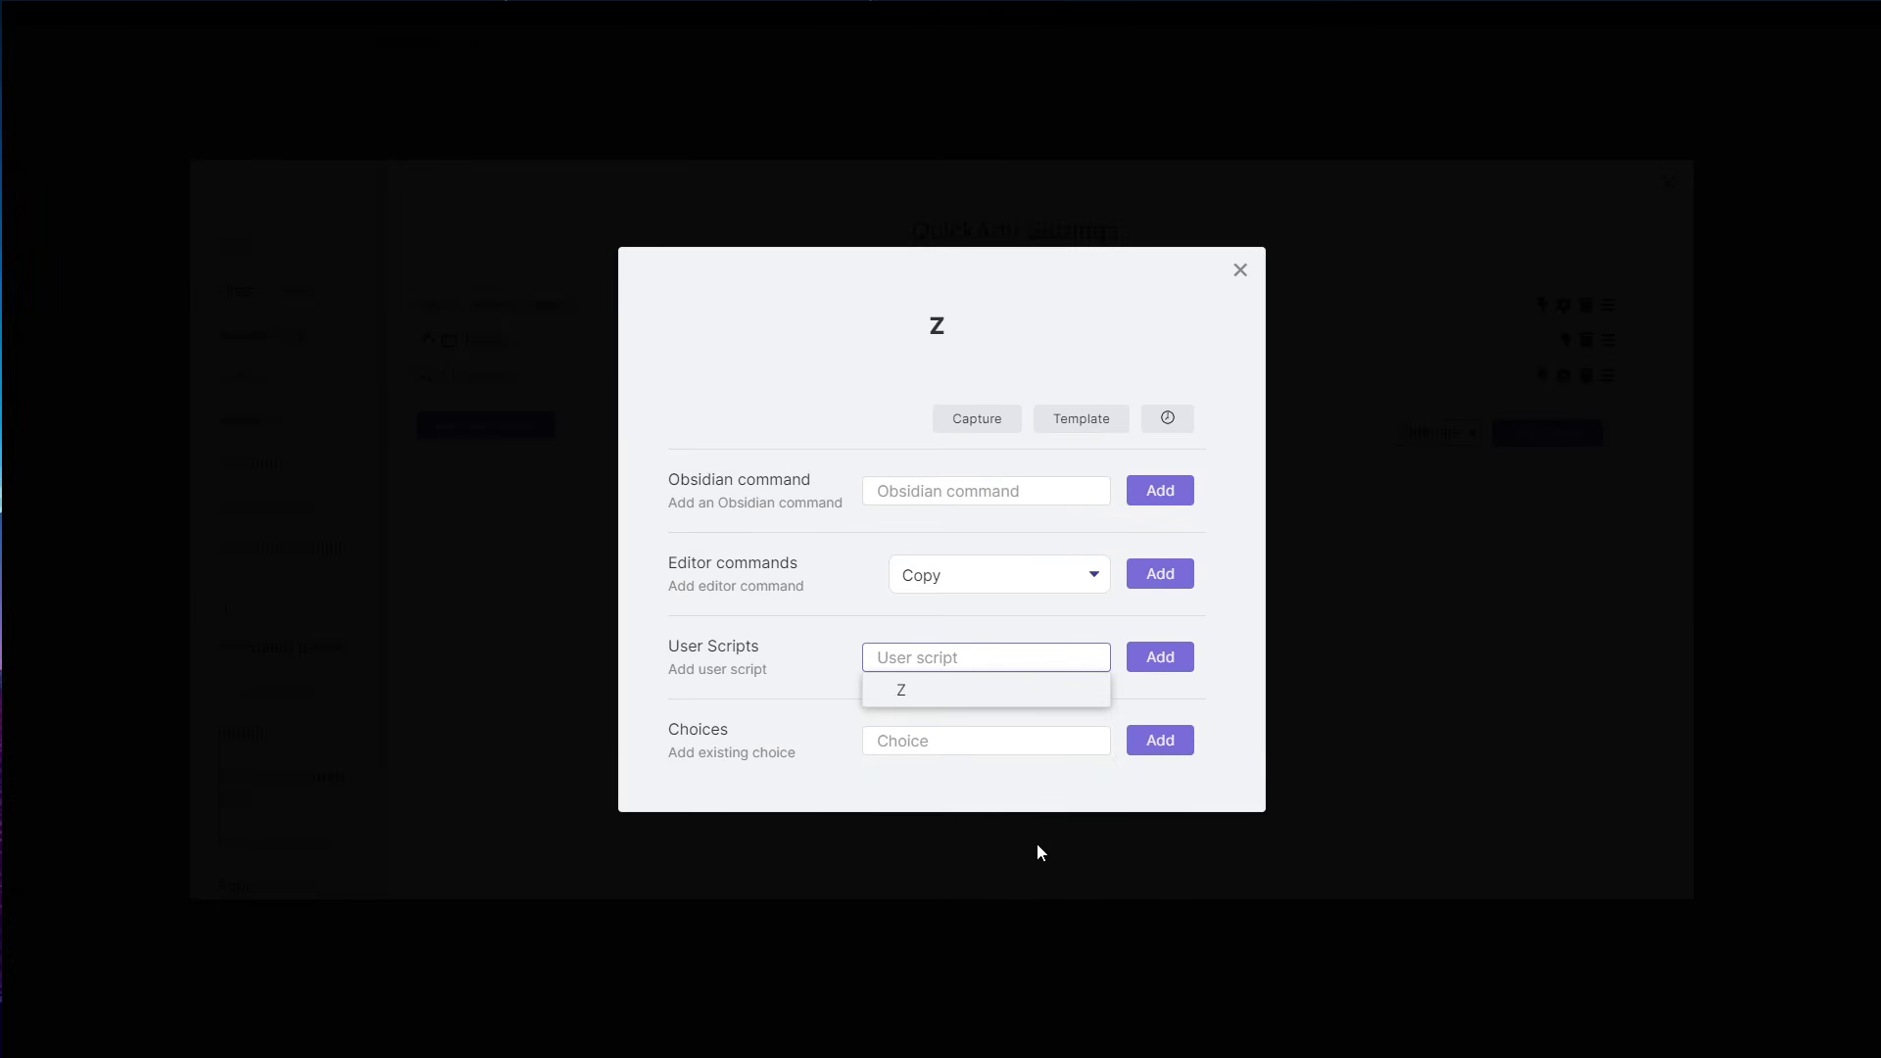
left_click(1032, 691)
left_click(1158, 655)
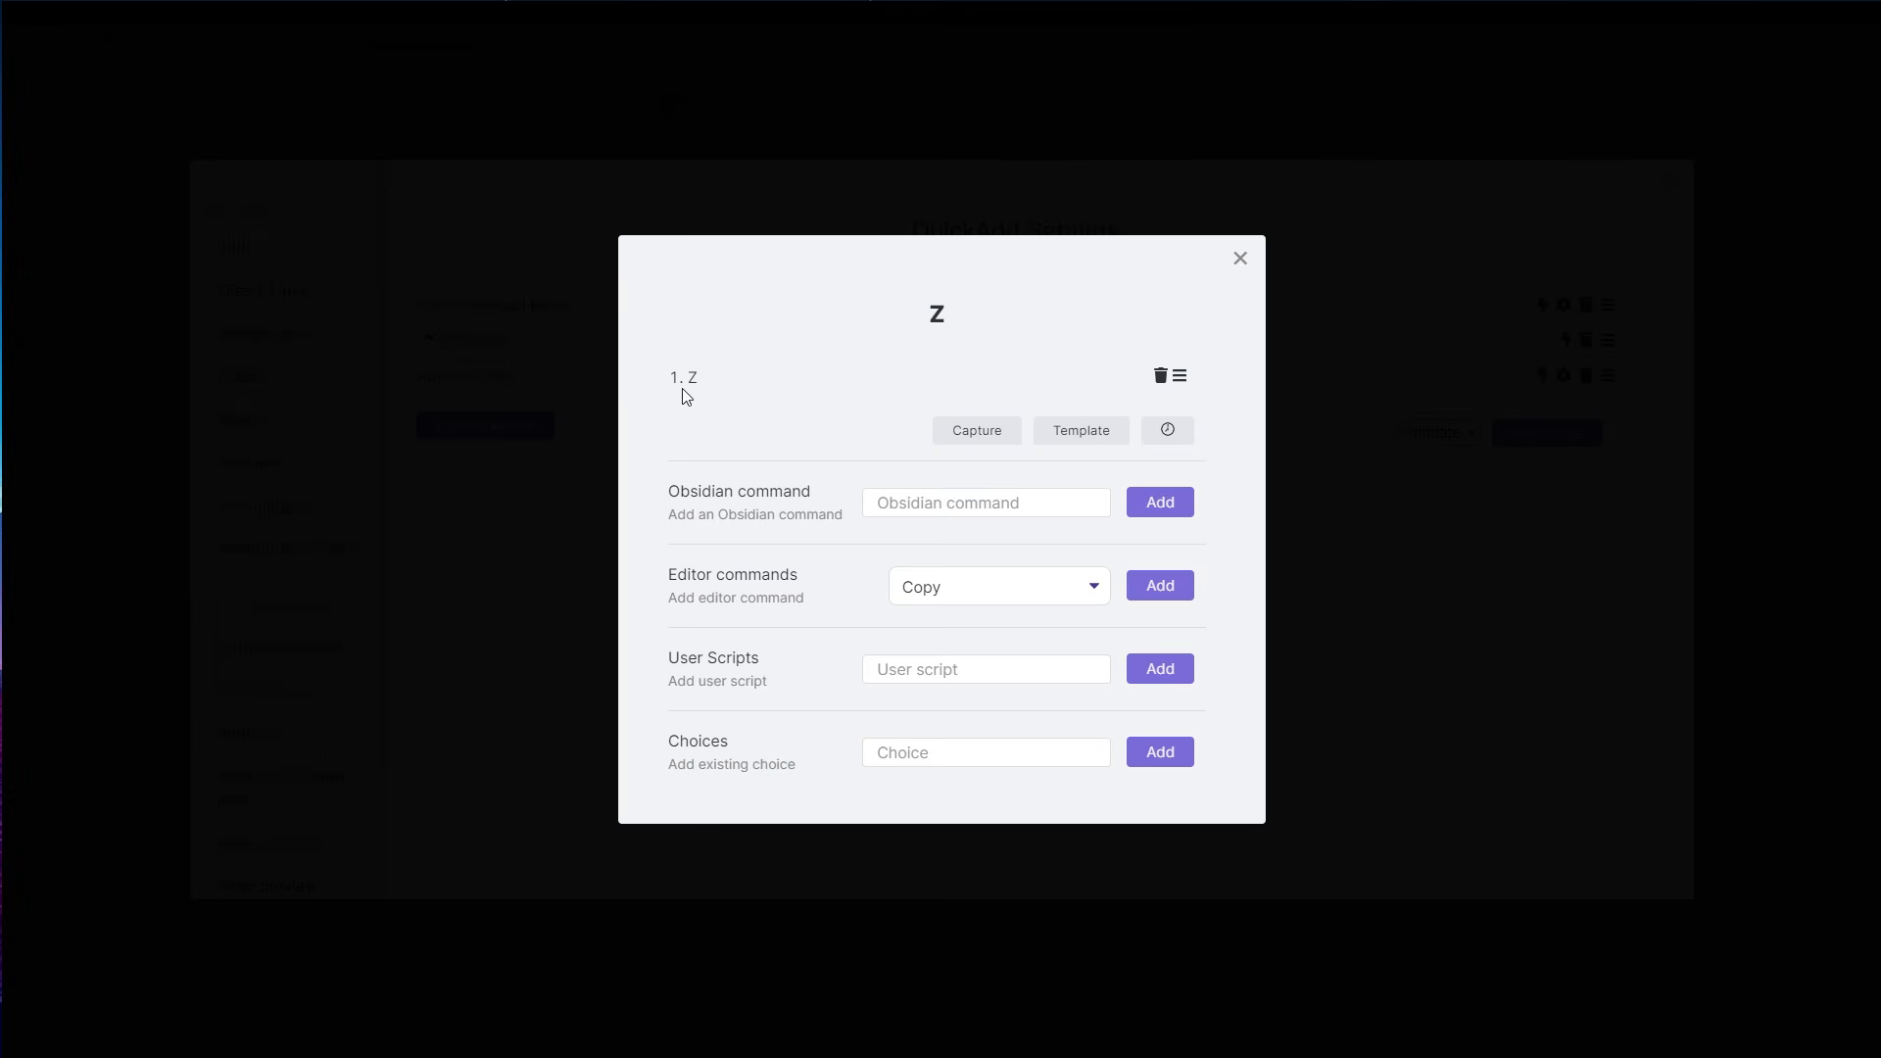
left_click(1482, 558)
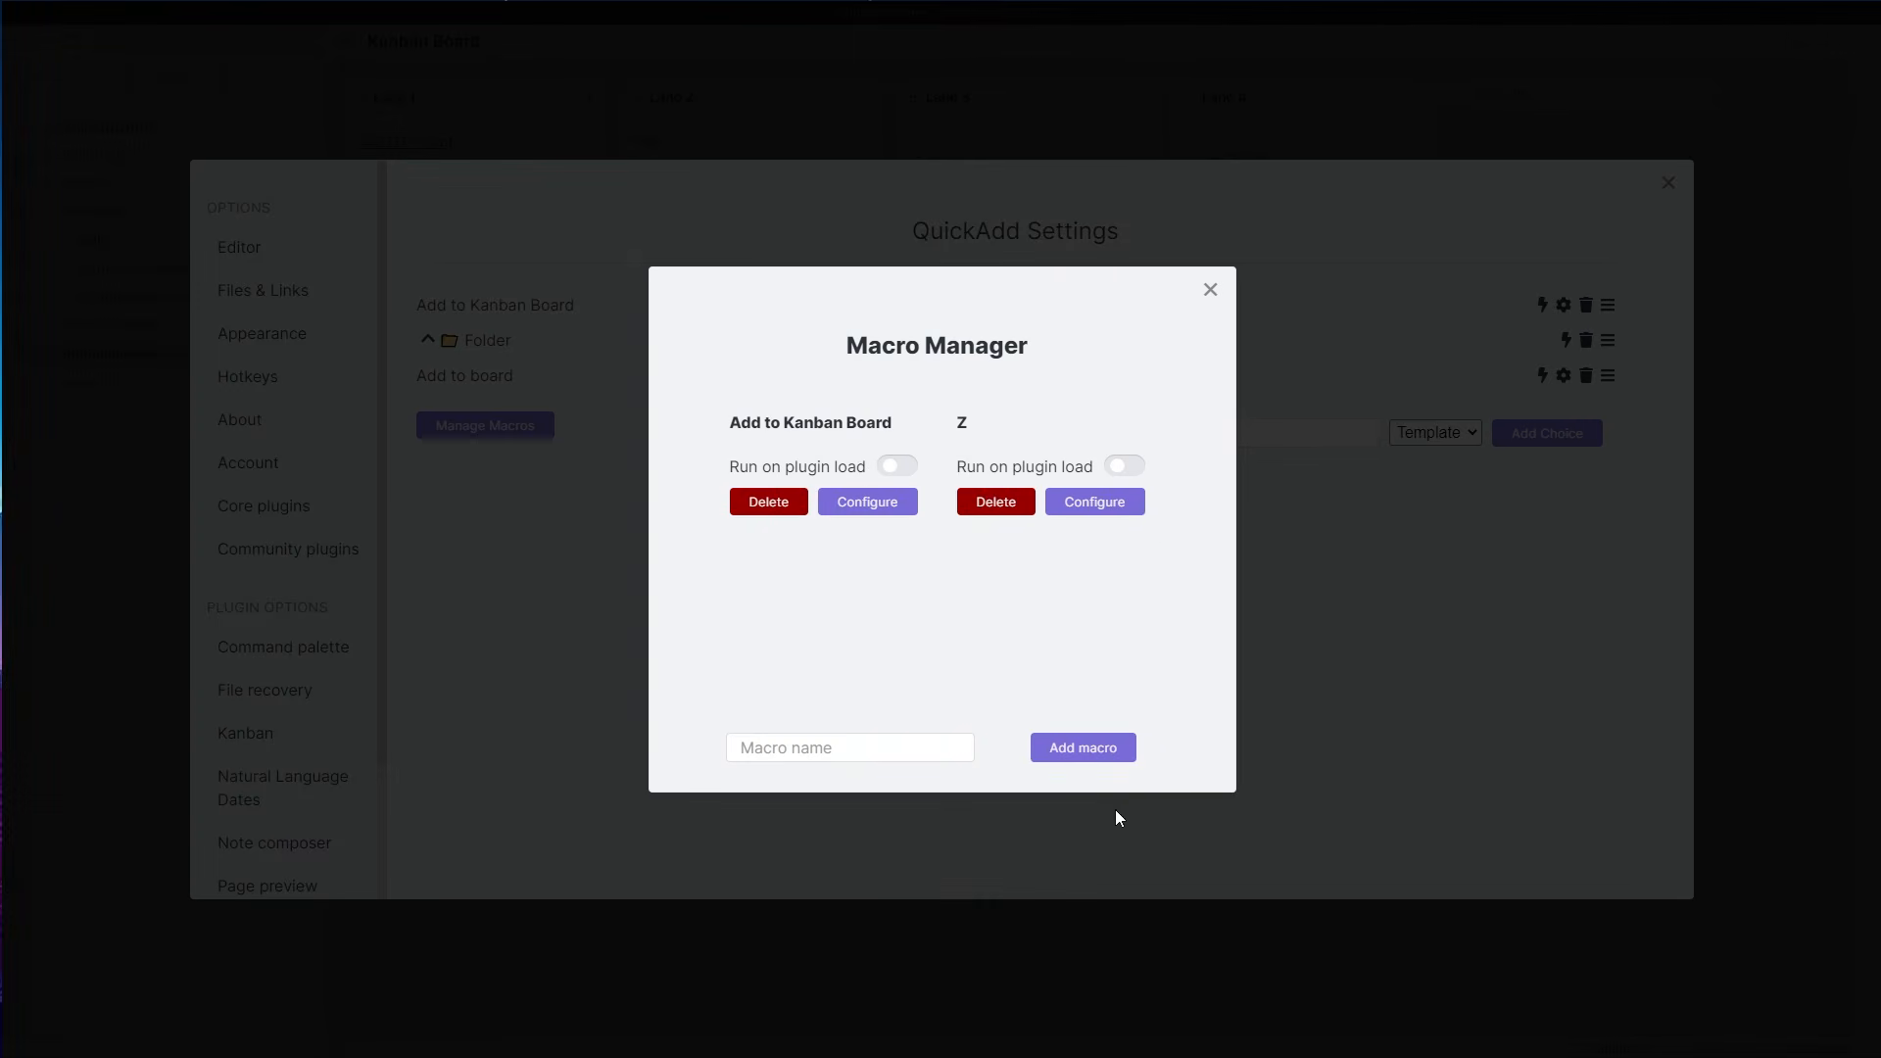
left_click(1401, 617)
- Add a QuickAdd choice of type Macro named Zettelizer and move it to the top of the choice list
left_click(1433, 438)
left_click(1431, 496)
left_click(1264, 429)
type("Zet")
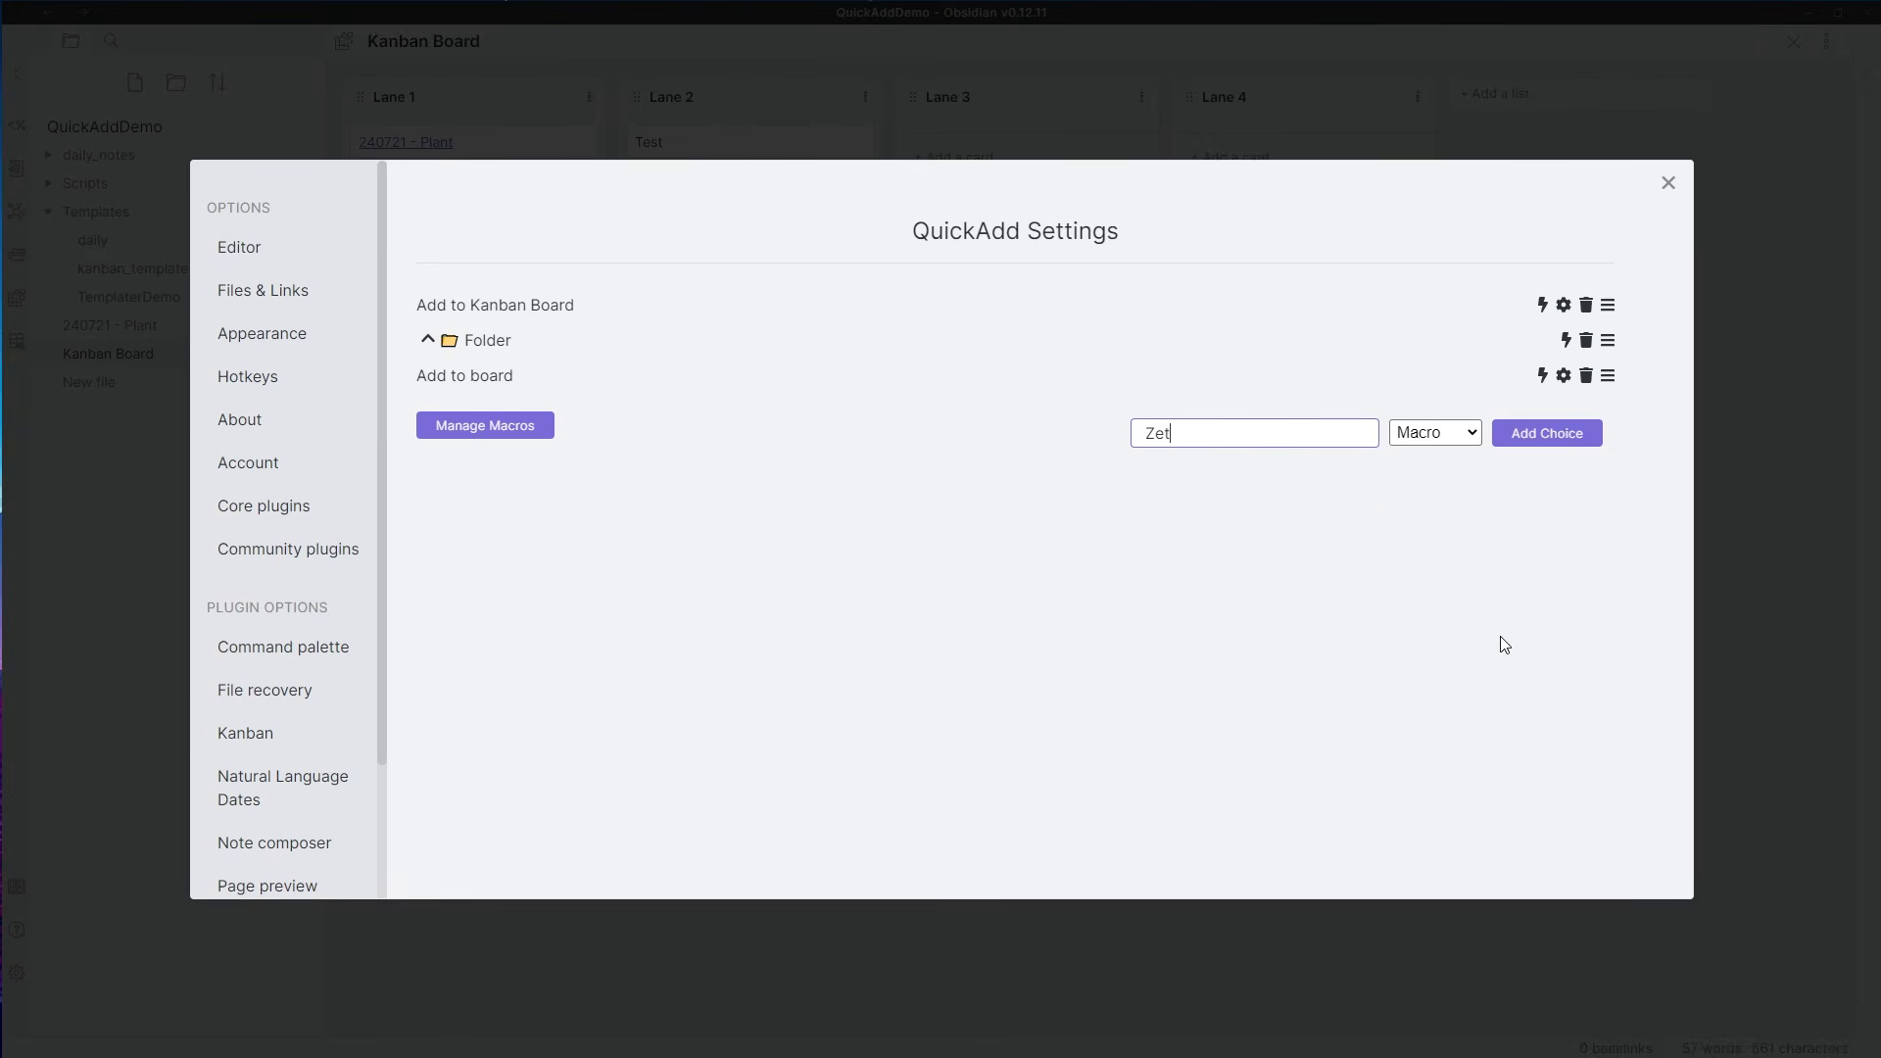
type("telizer")
left_click(1558, 436)
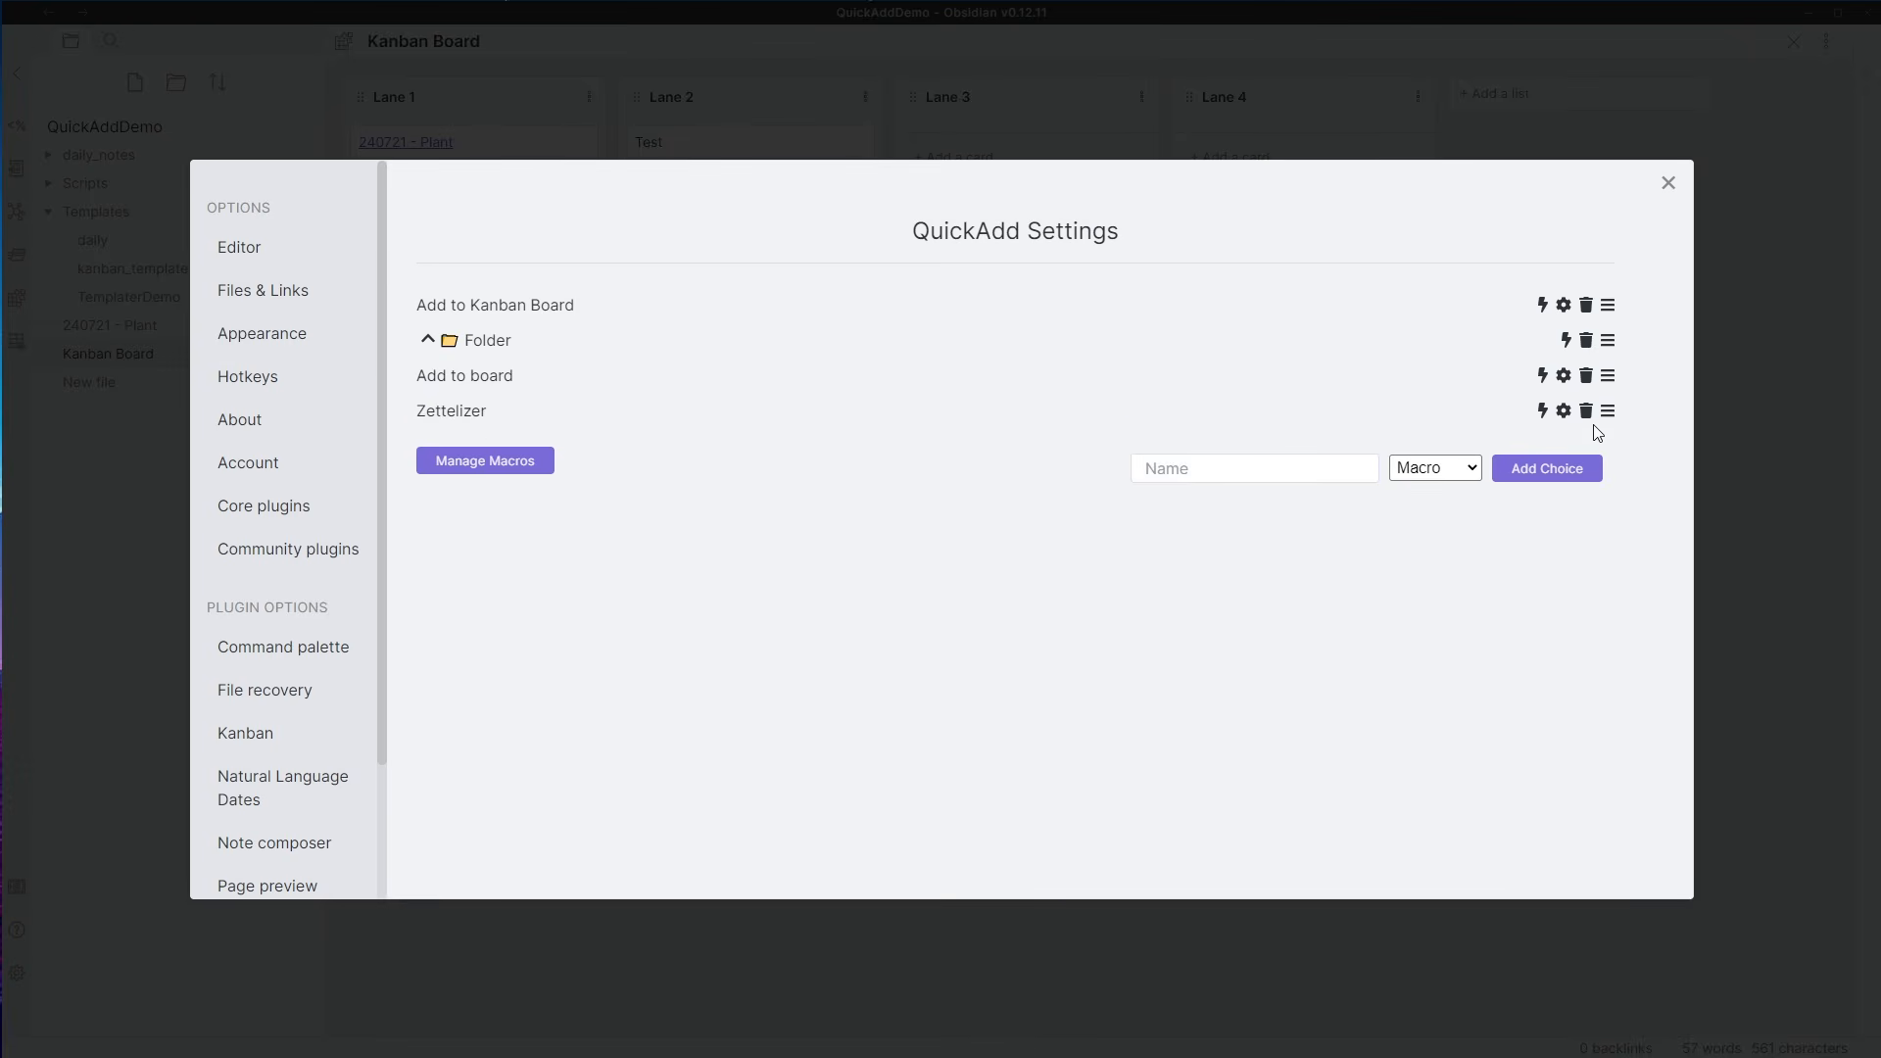
left_click_drag(1608, 411, 1608, 304)
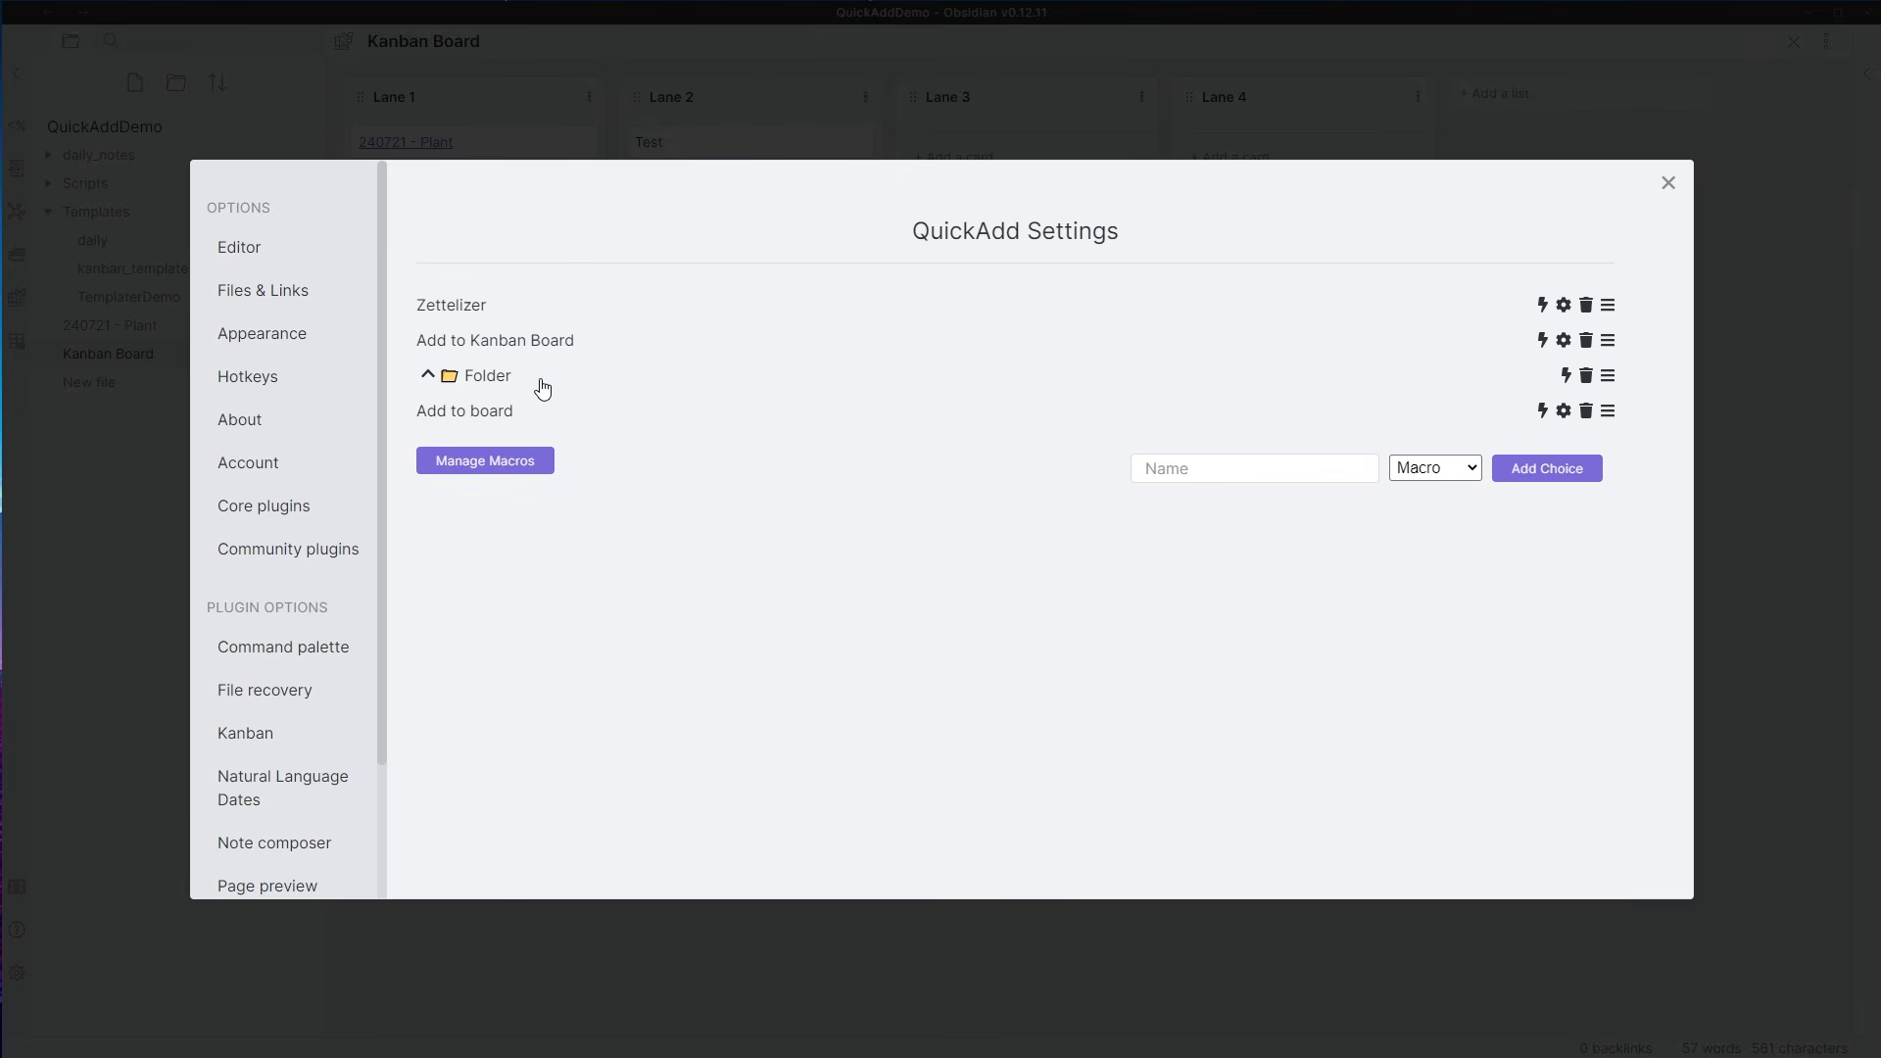
- Switch to the Scripts folder in File Explorer, open Z.js for editing in Notepad, and find the folder constant
key("alt+Tab")
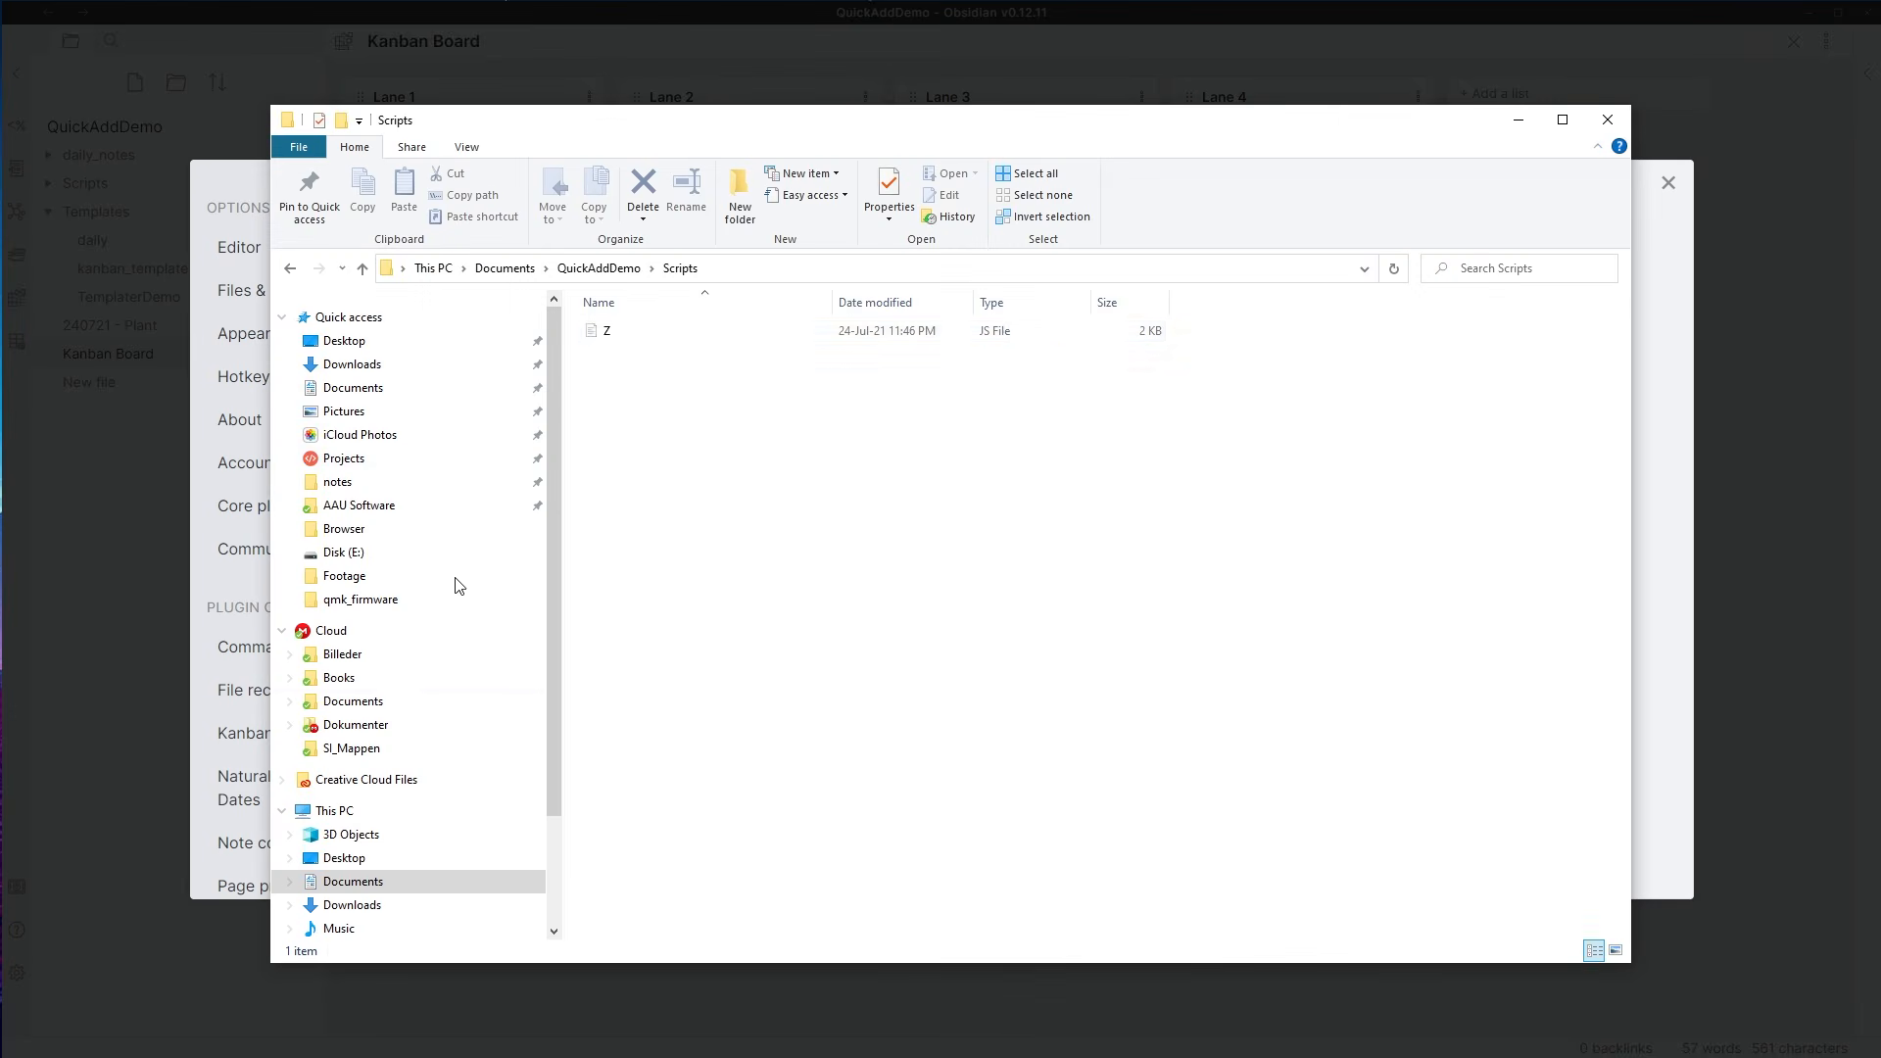
right_click(626, 332)
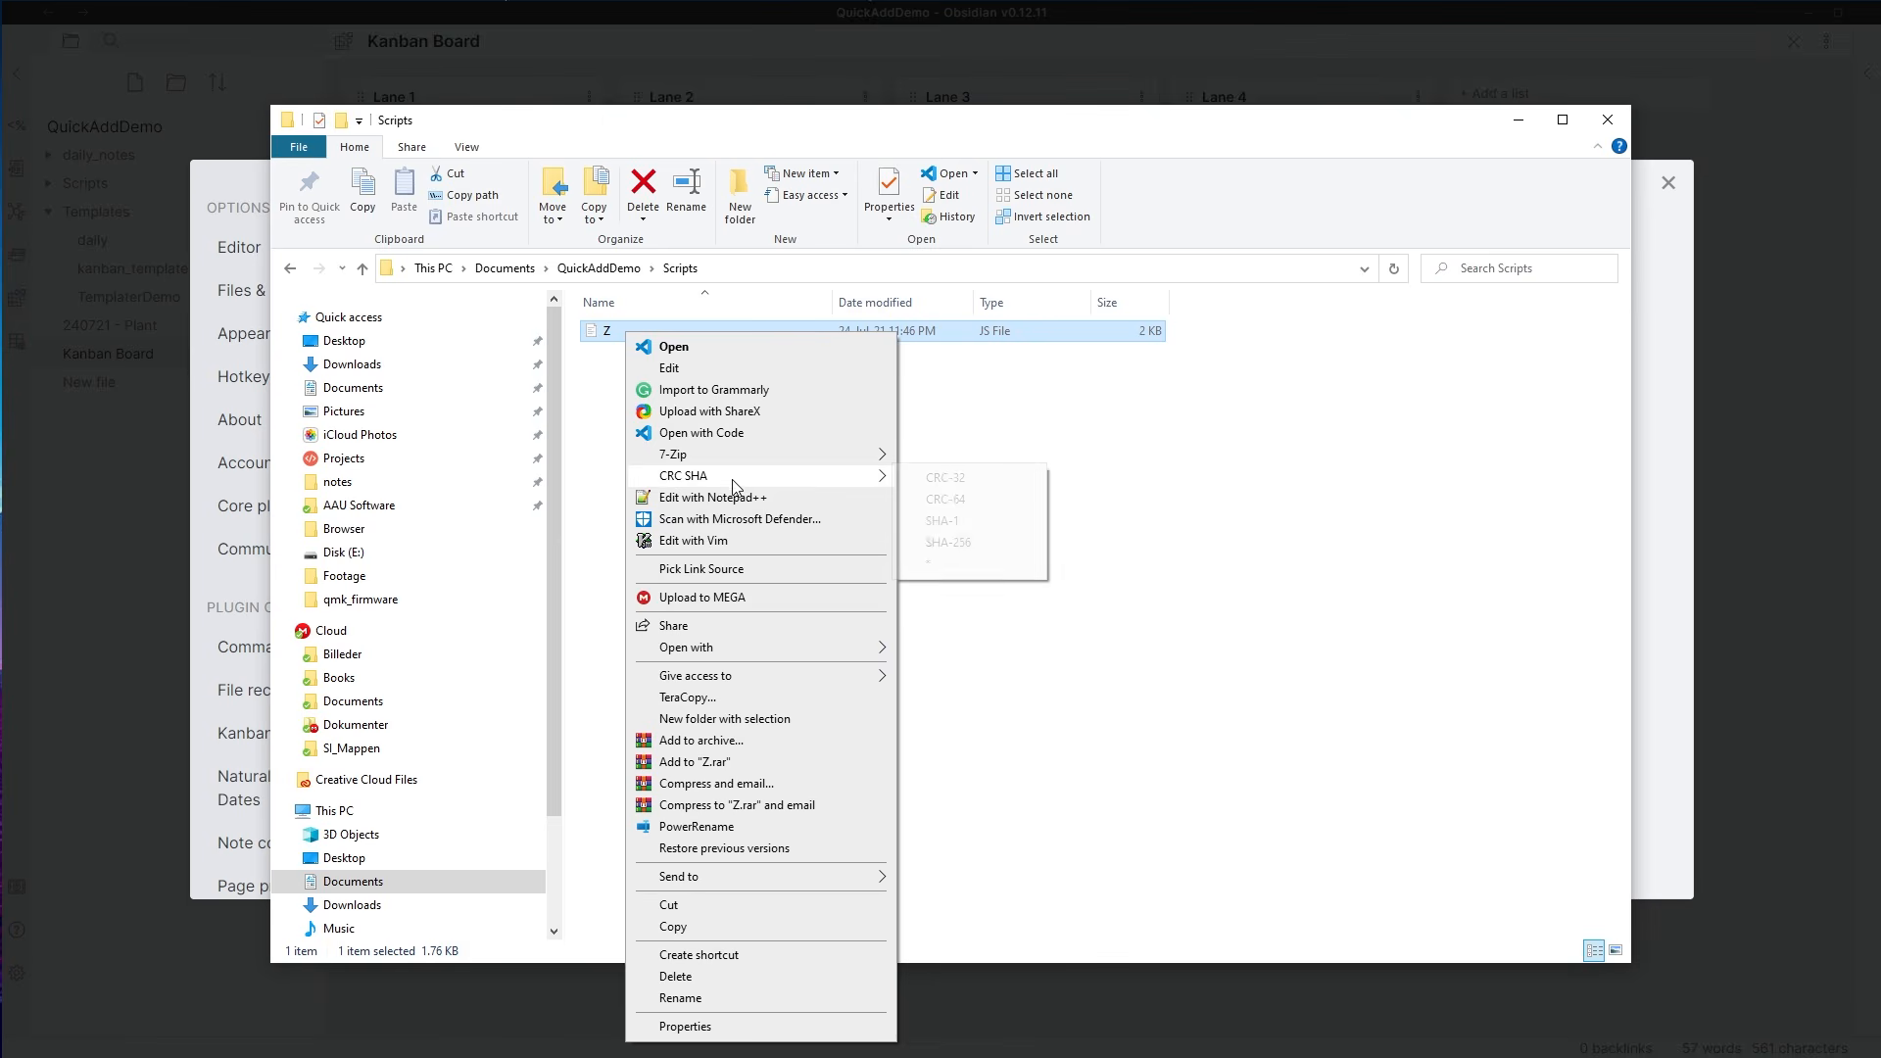
left_click(727, 369)
scroll(1020, 453, "down", 20)
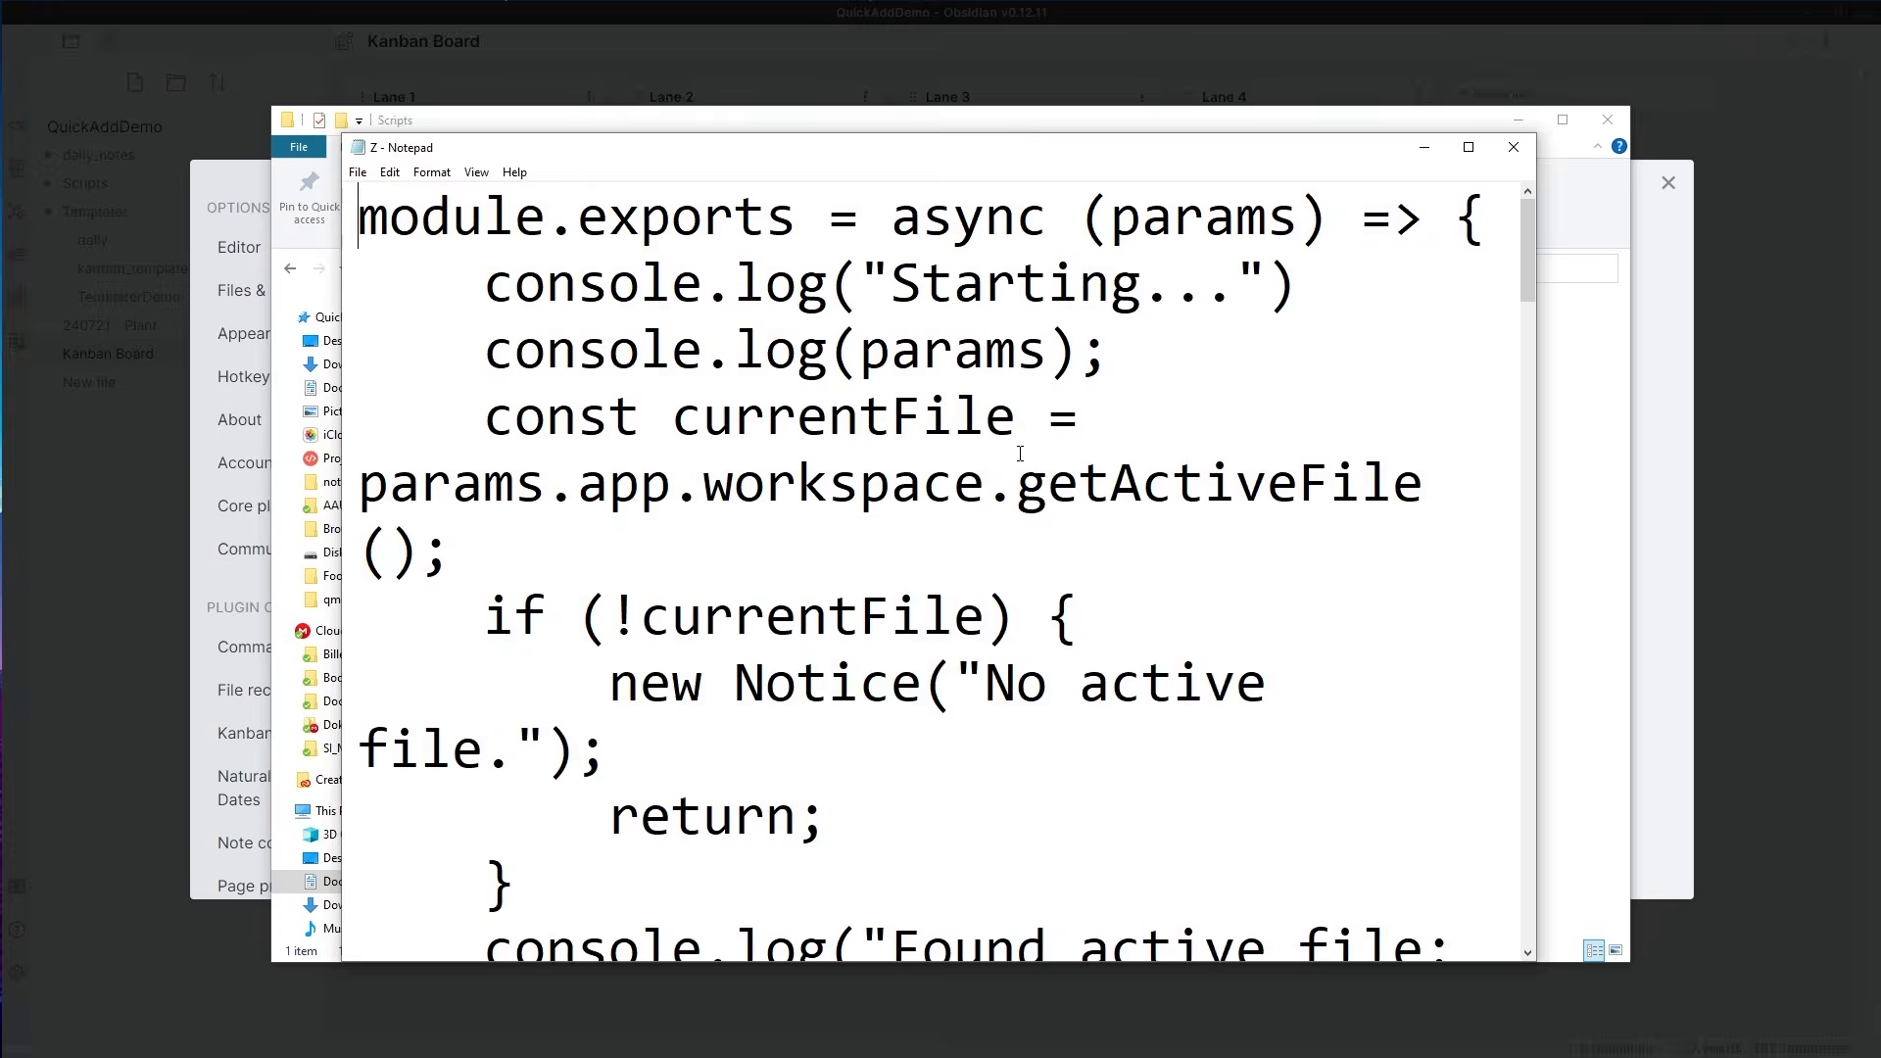
scroll(933, 444, "up", 4)
scroll(553, 655, "down", 4)
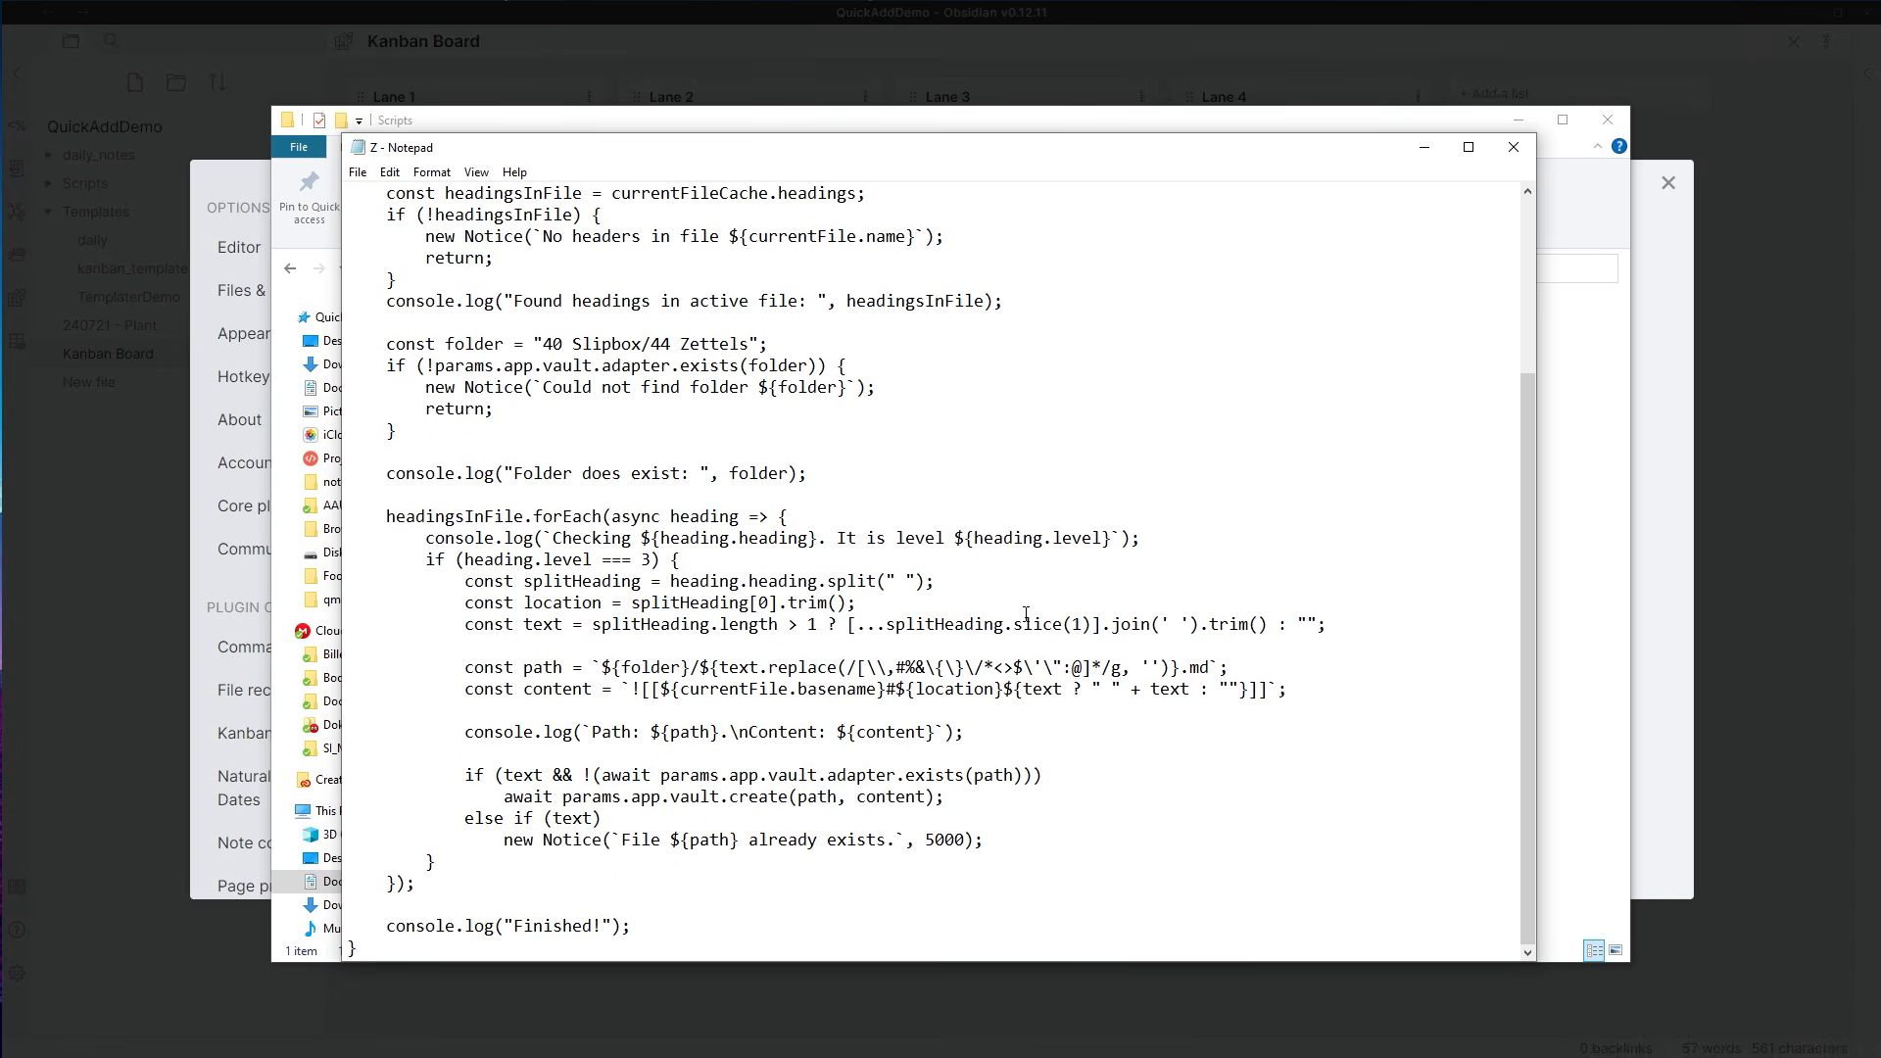
scroll(790, 502, "up", 1)
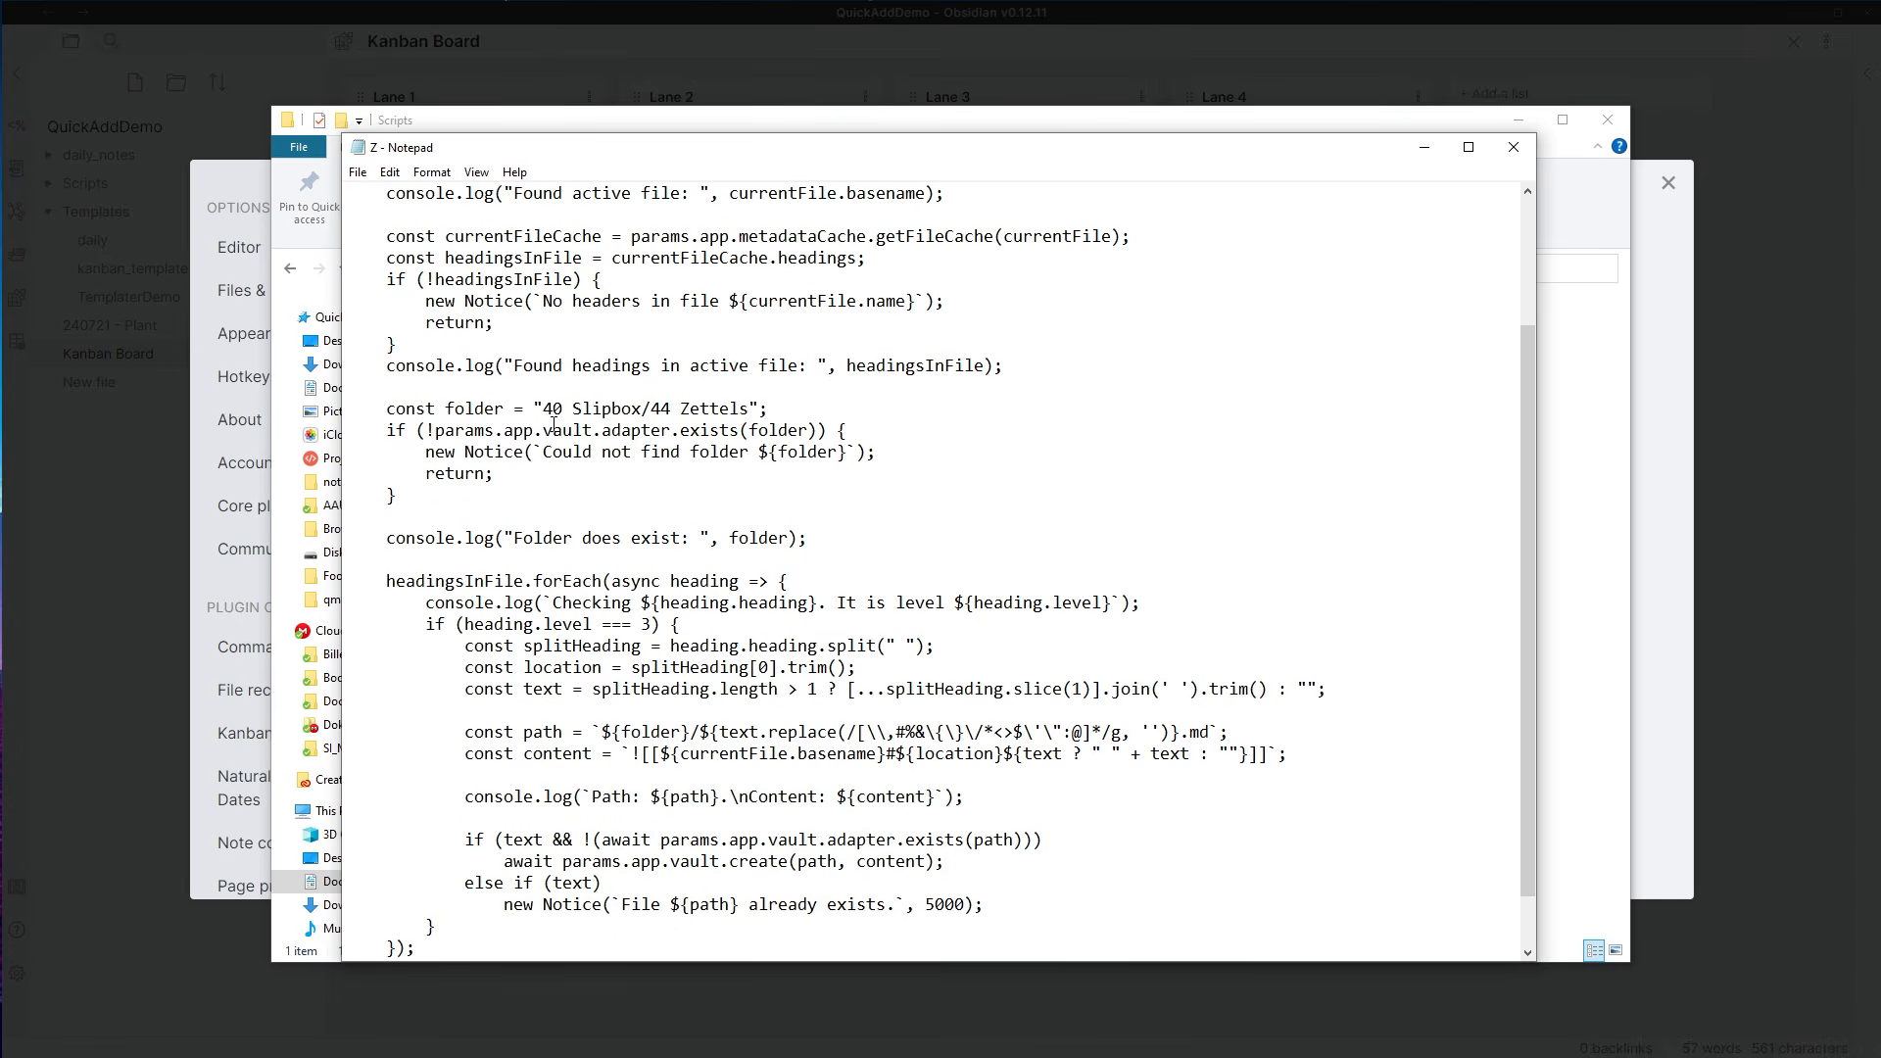
- Set the script's folder constant to "Zettel" and save the file
left_click_drag(544, 409, 751, 409)
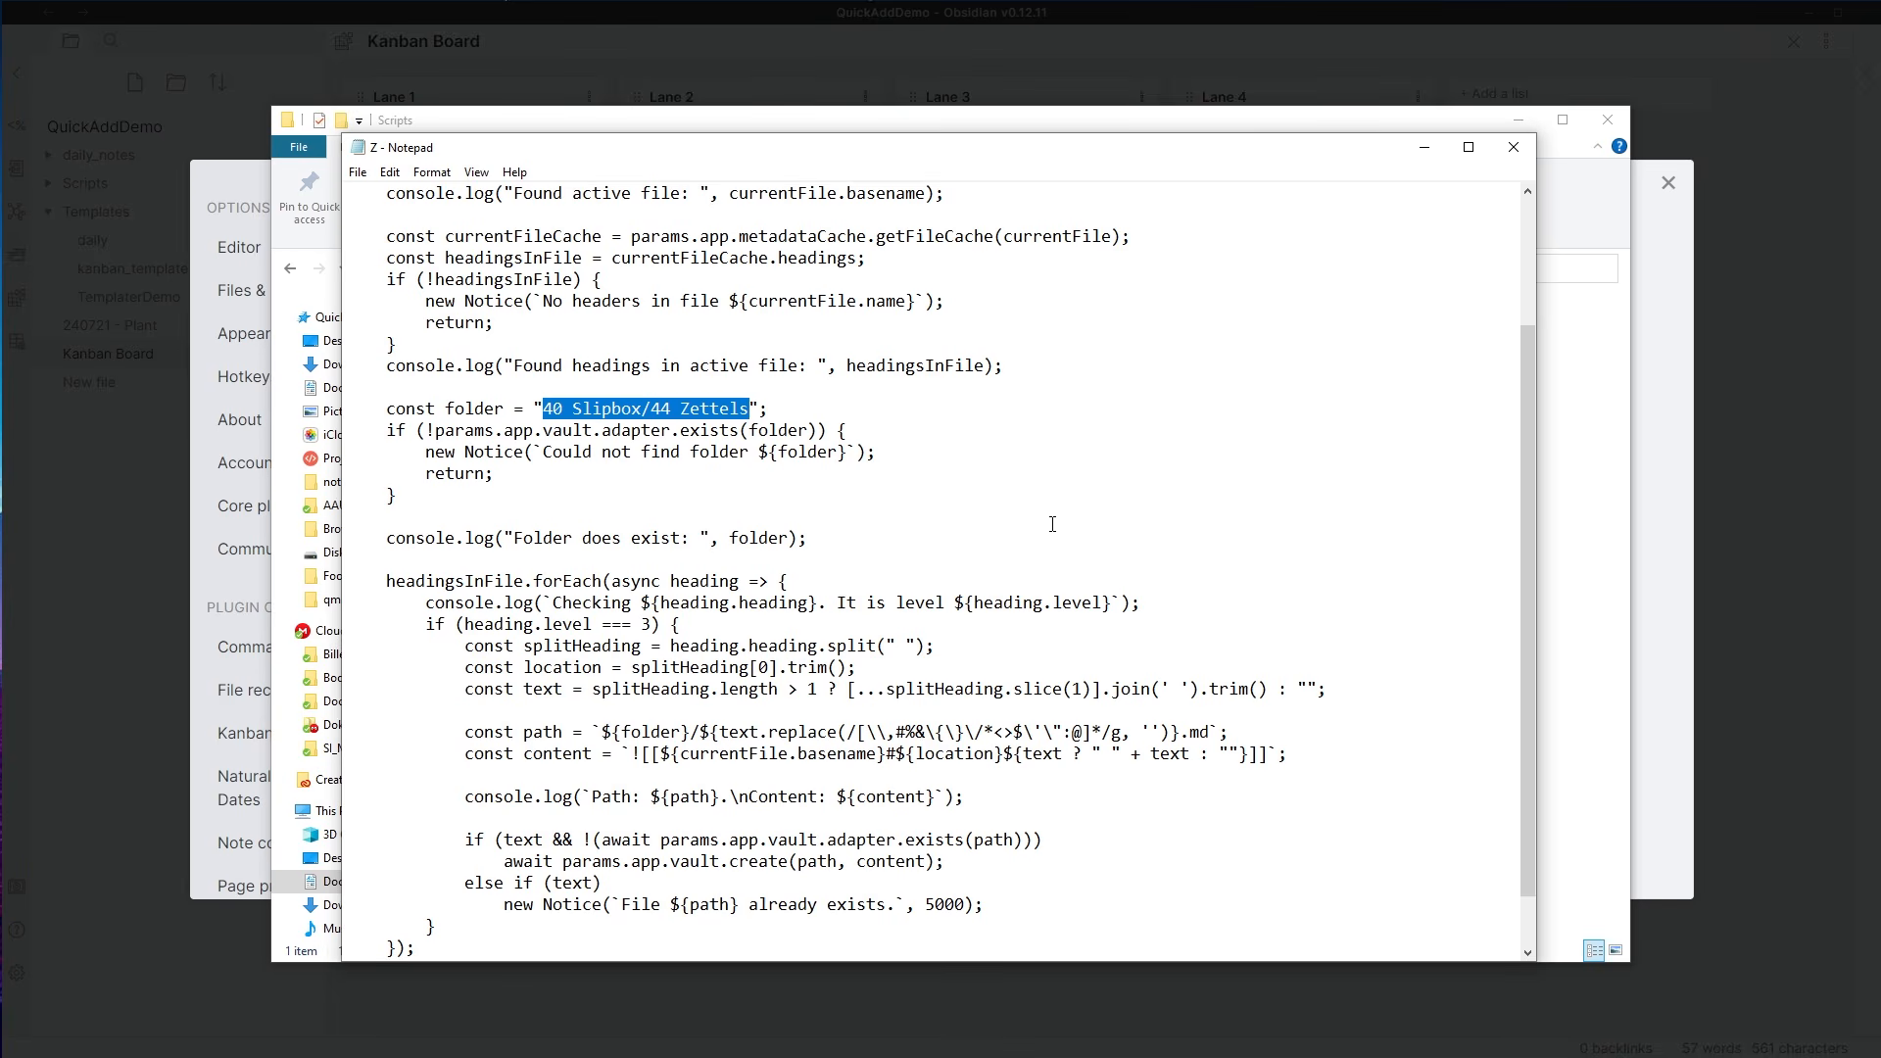
scroll(1052, 524, "up", 3)
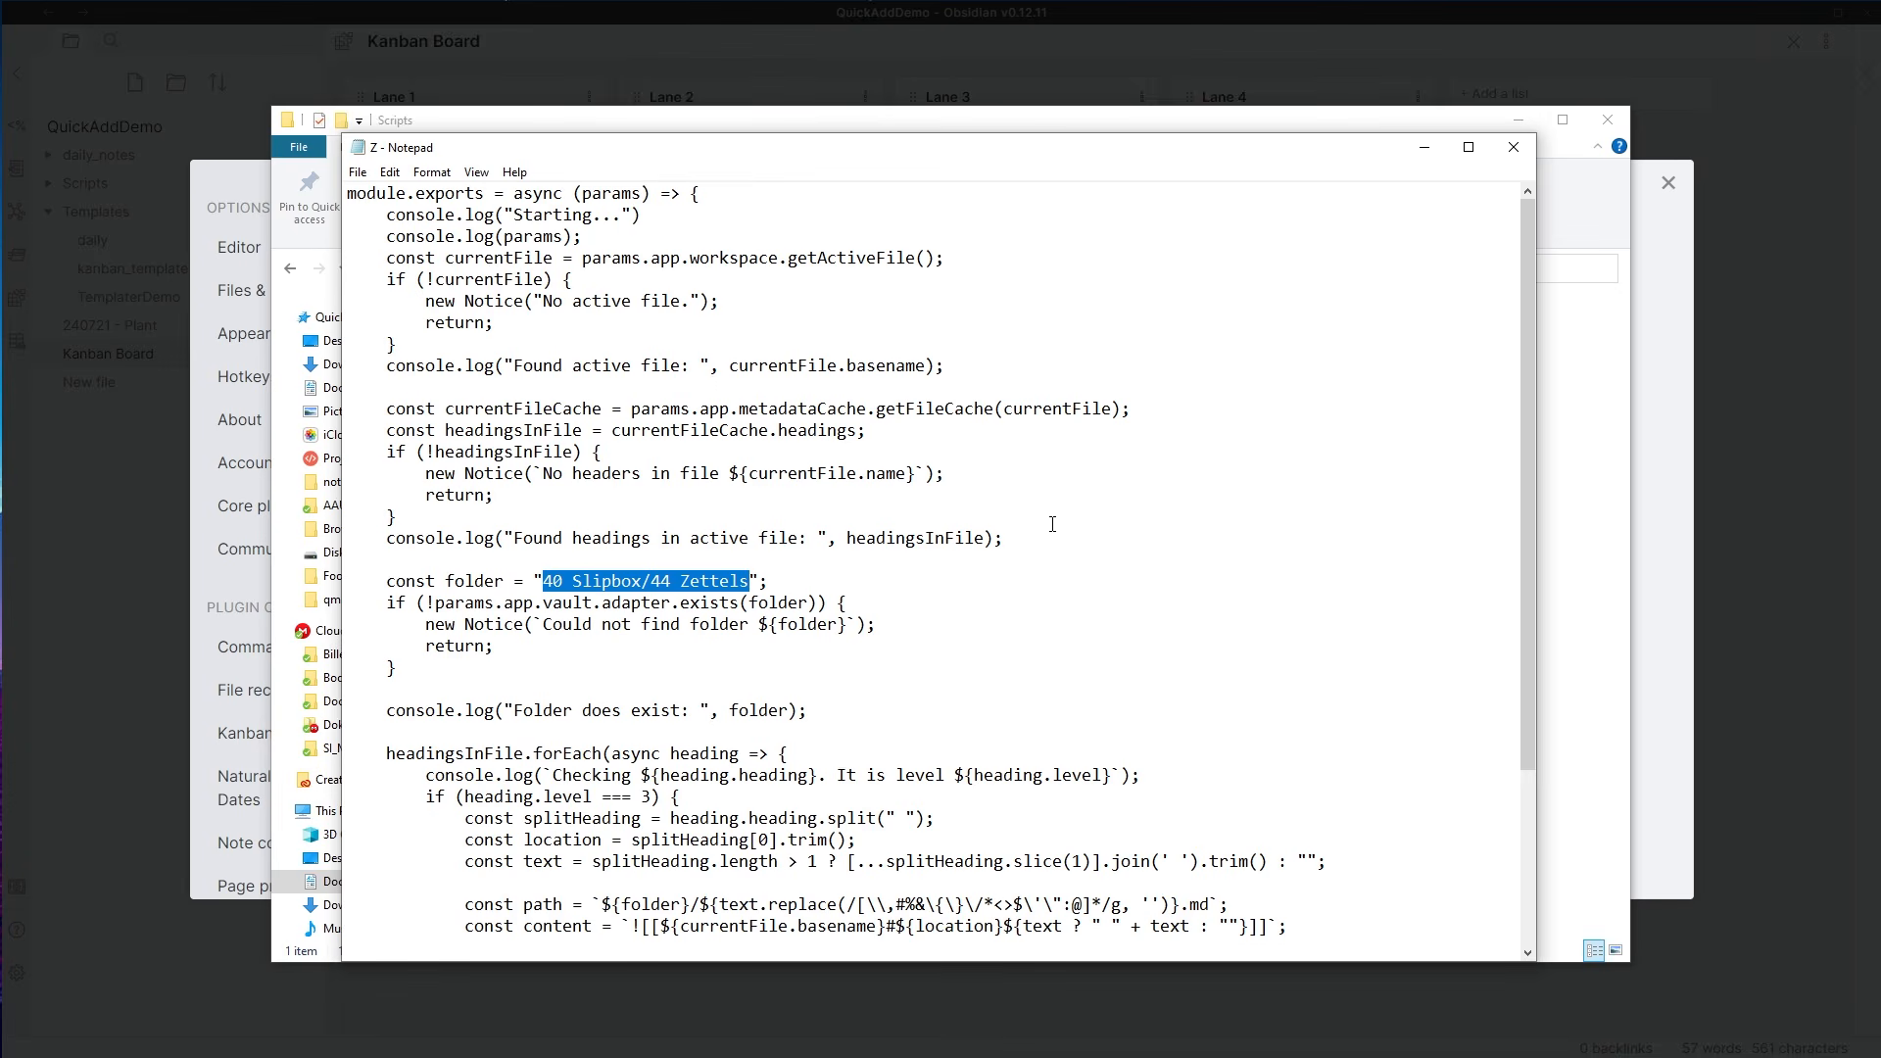
key("BackSpace")
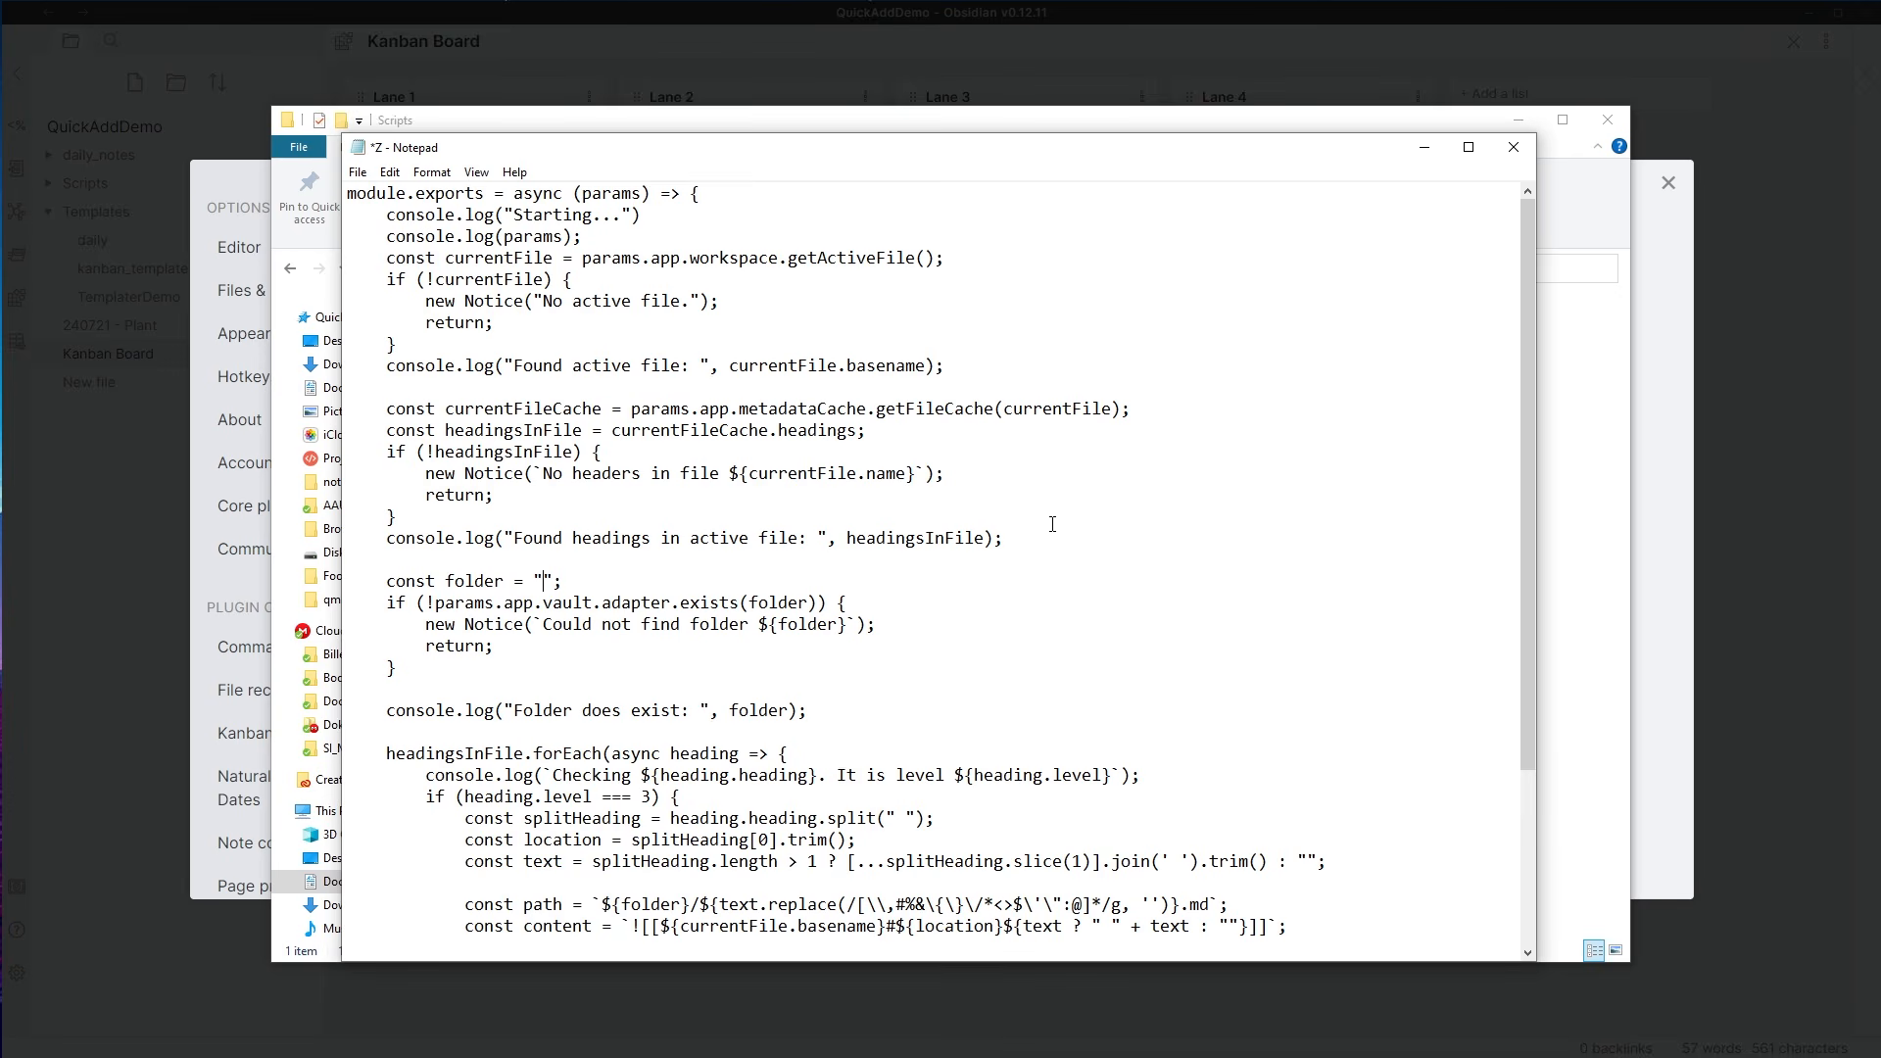
type("Zettel")
key("ctrl+s")
scroll(754, 670, "down", 4)
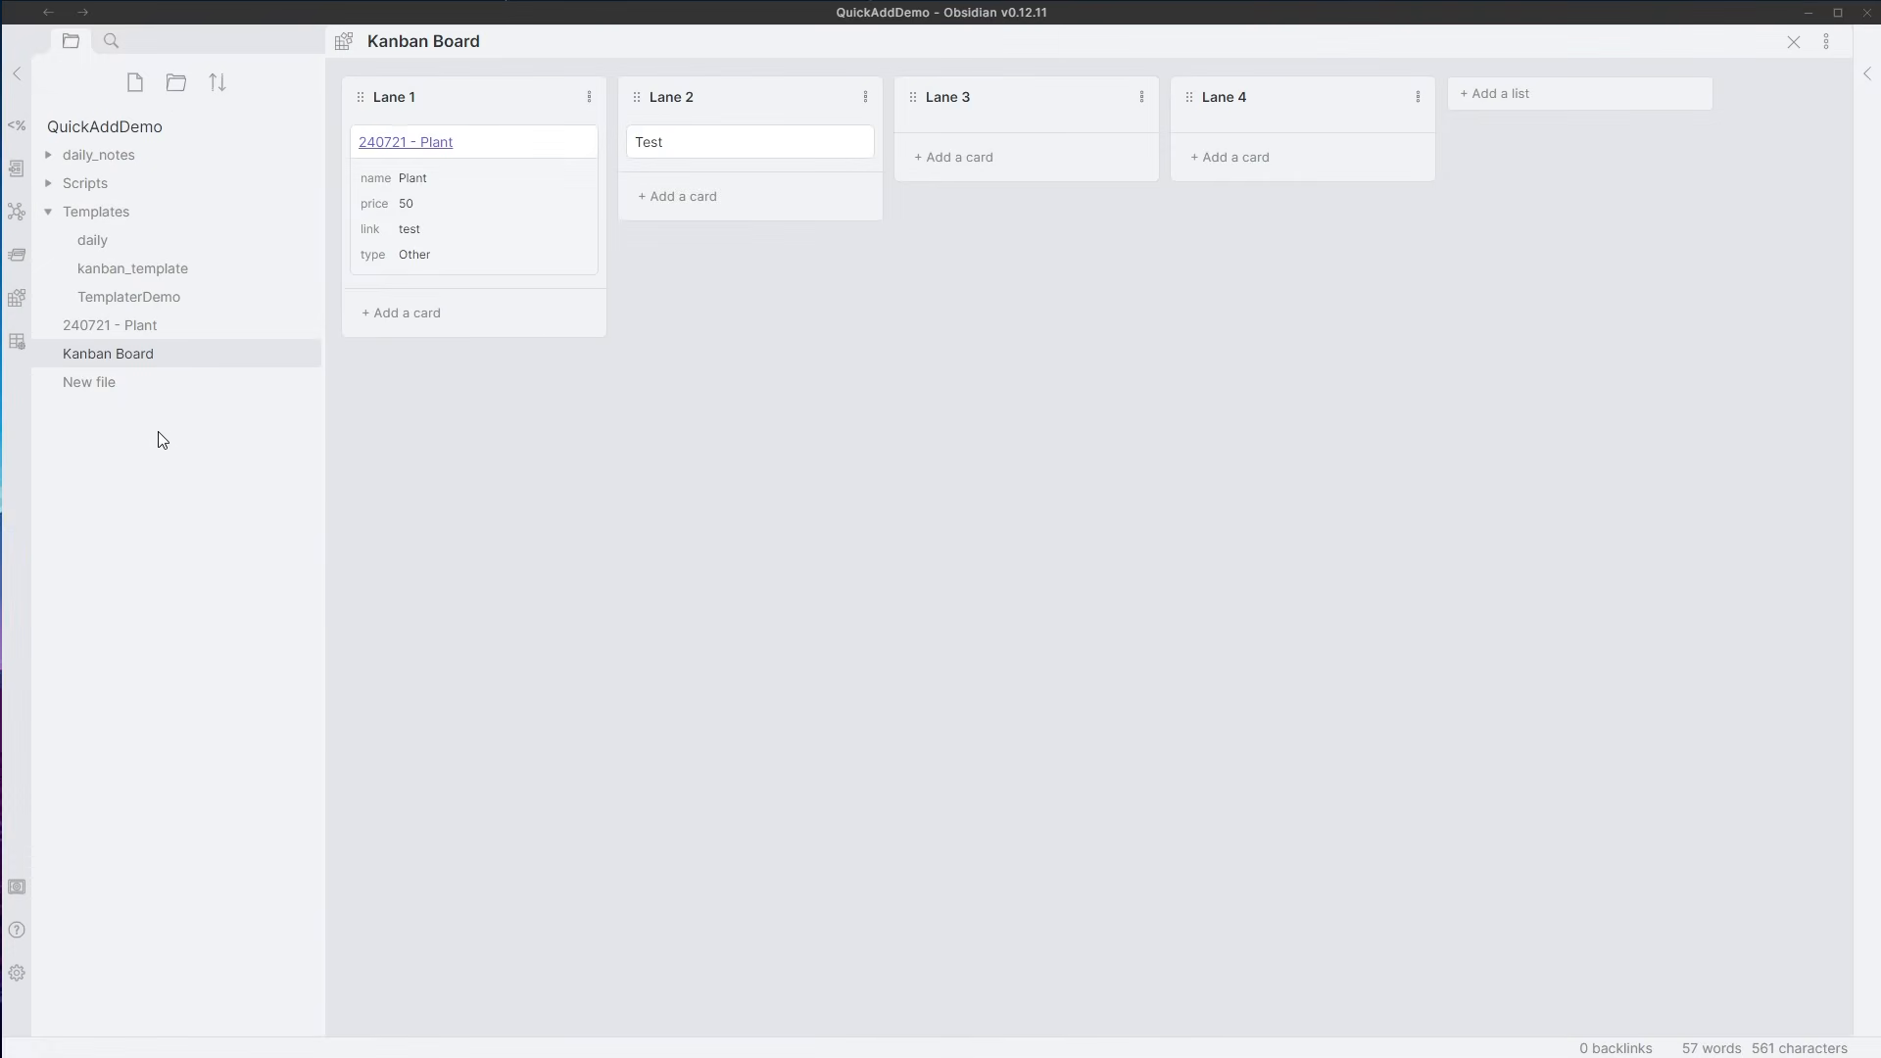
- Collapse the Templates folder in the Obsidian vault and create a new folder named Zettel at the vault root
left_click(155, 217)
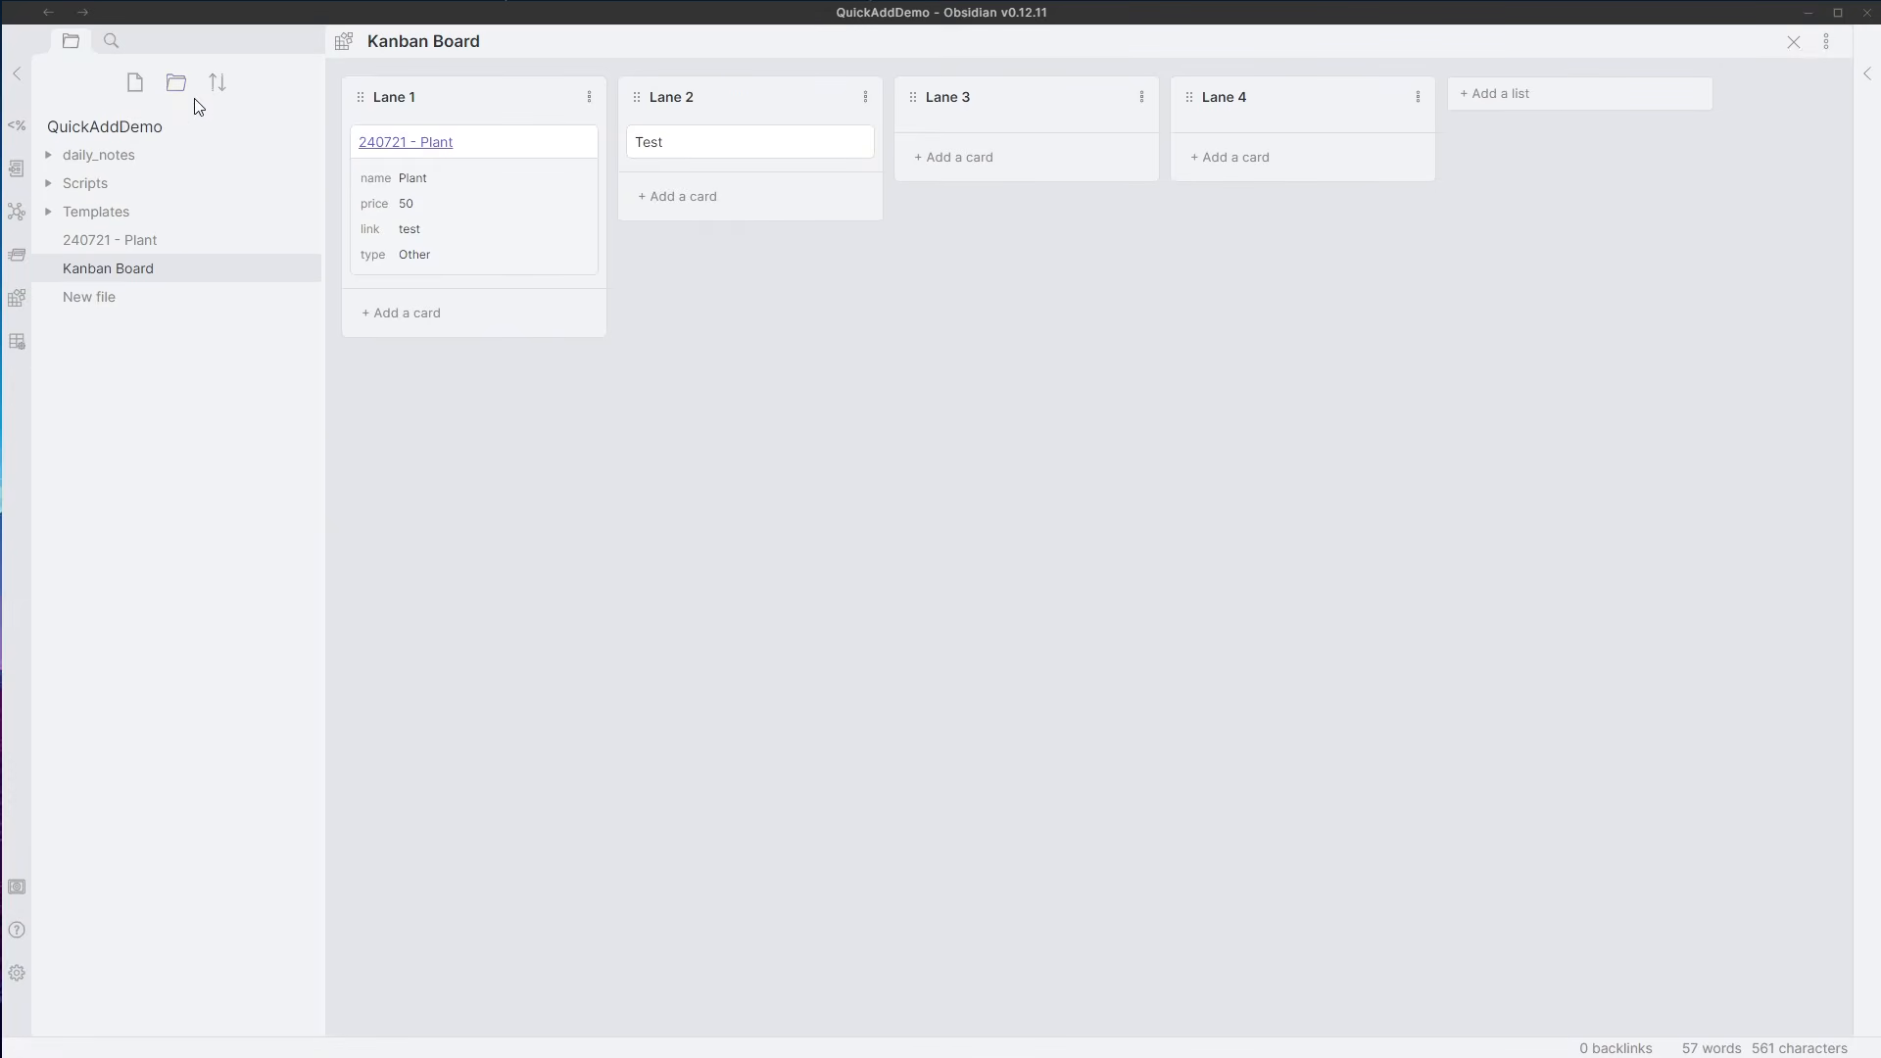
left_click(177, 82)
type("Zettel")
key("Return")
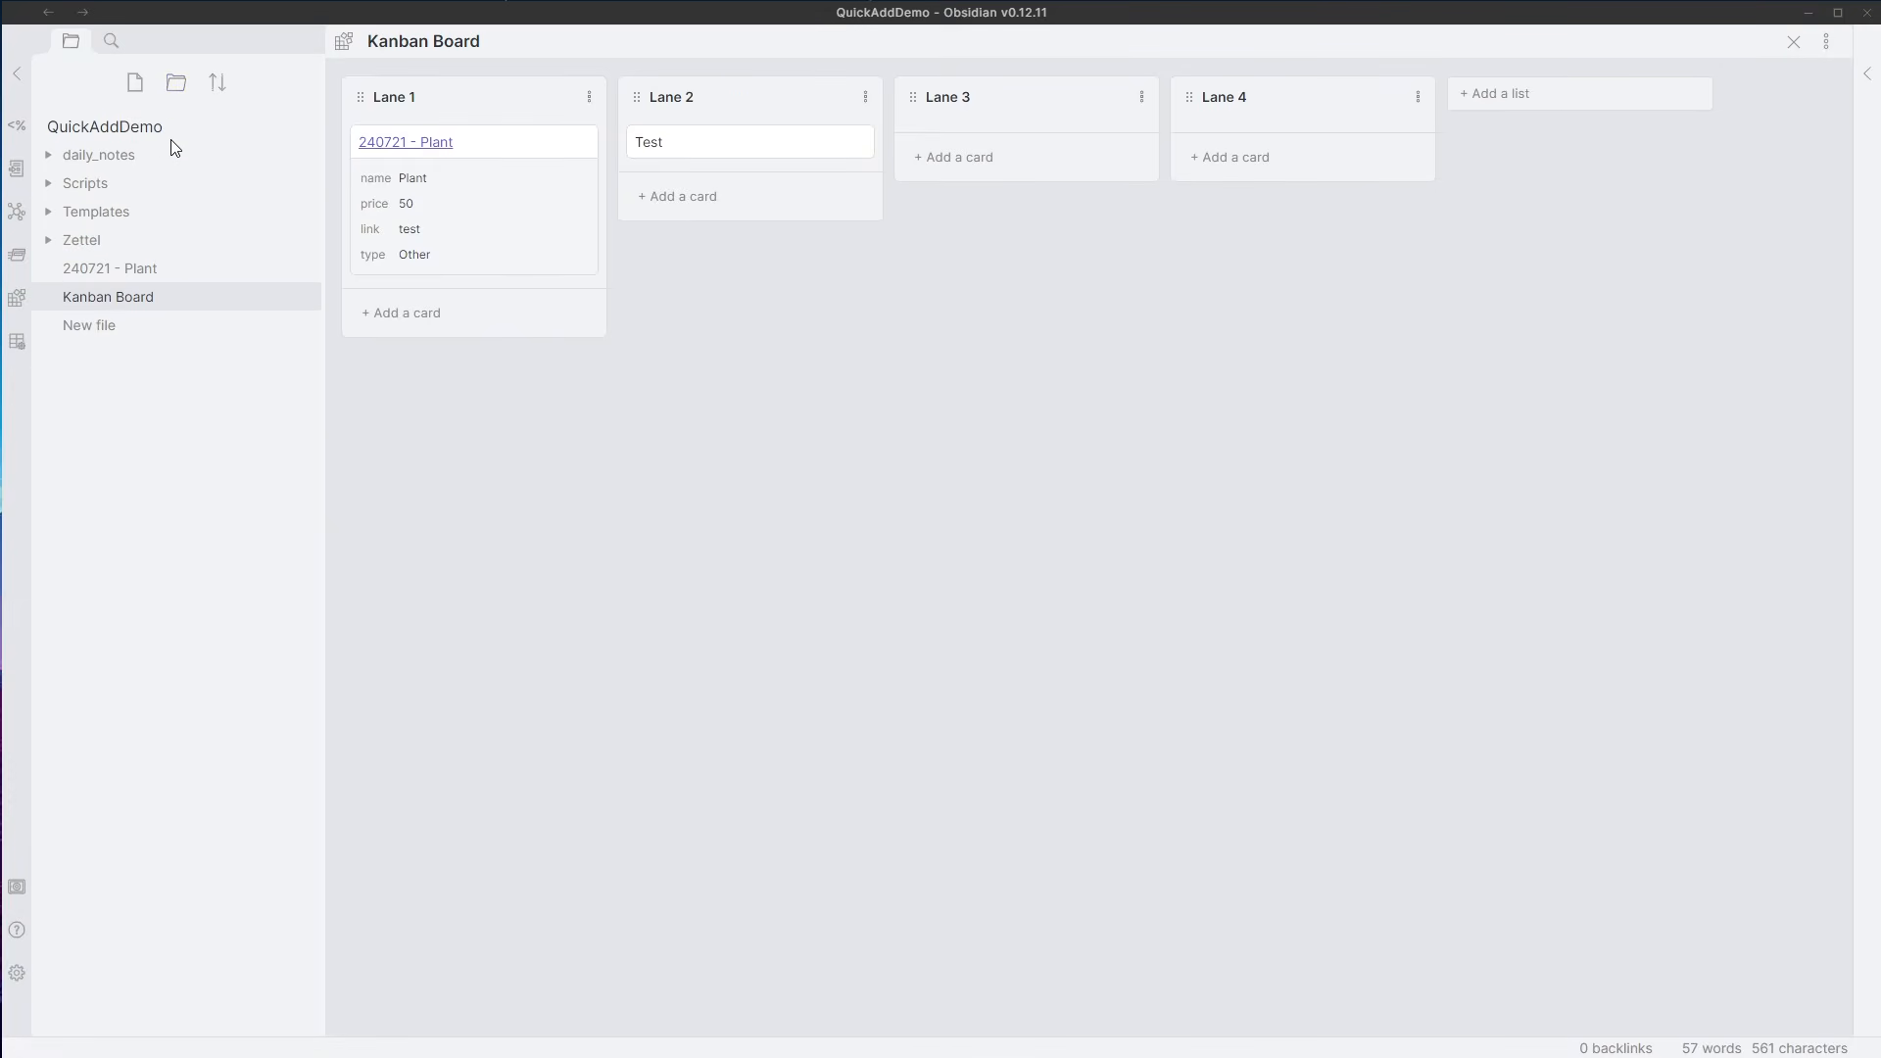
- Create a new note named research_paper in the vault root
left_click(135, 82)
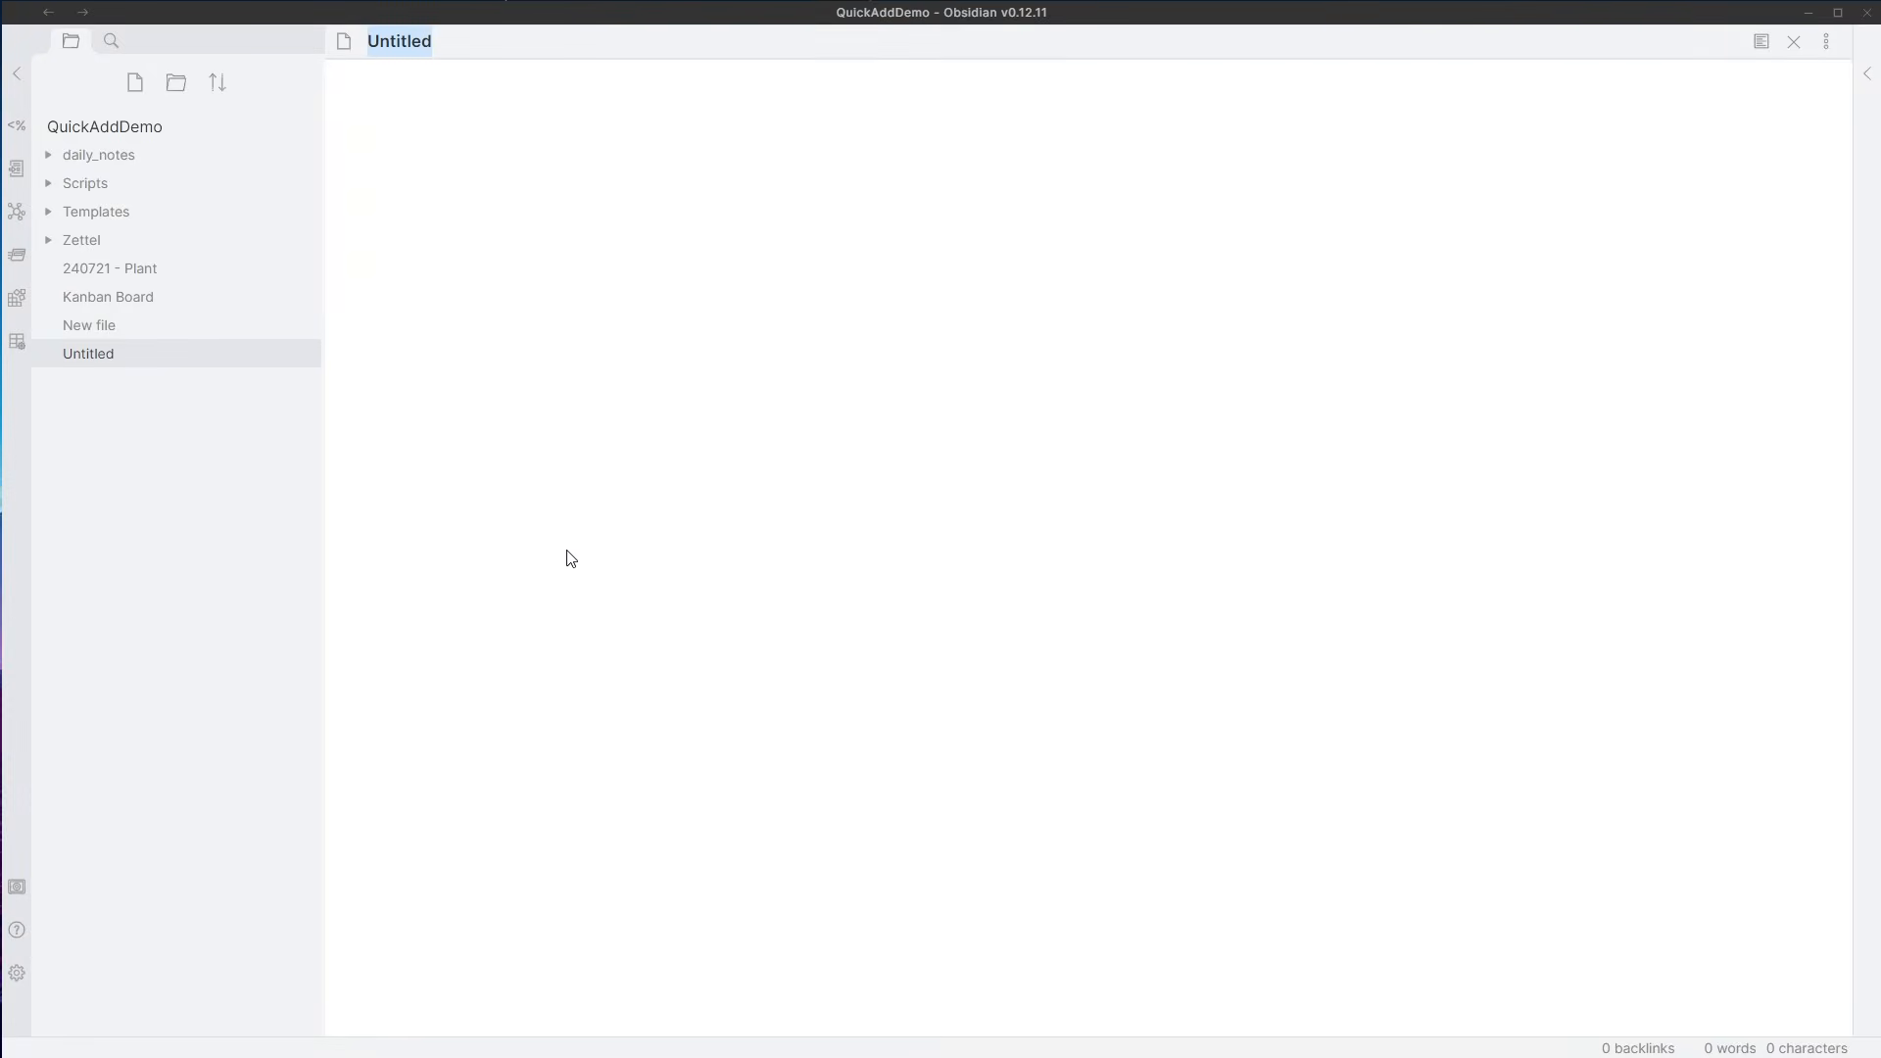
type("research_paper")
key("Return")
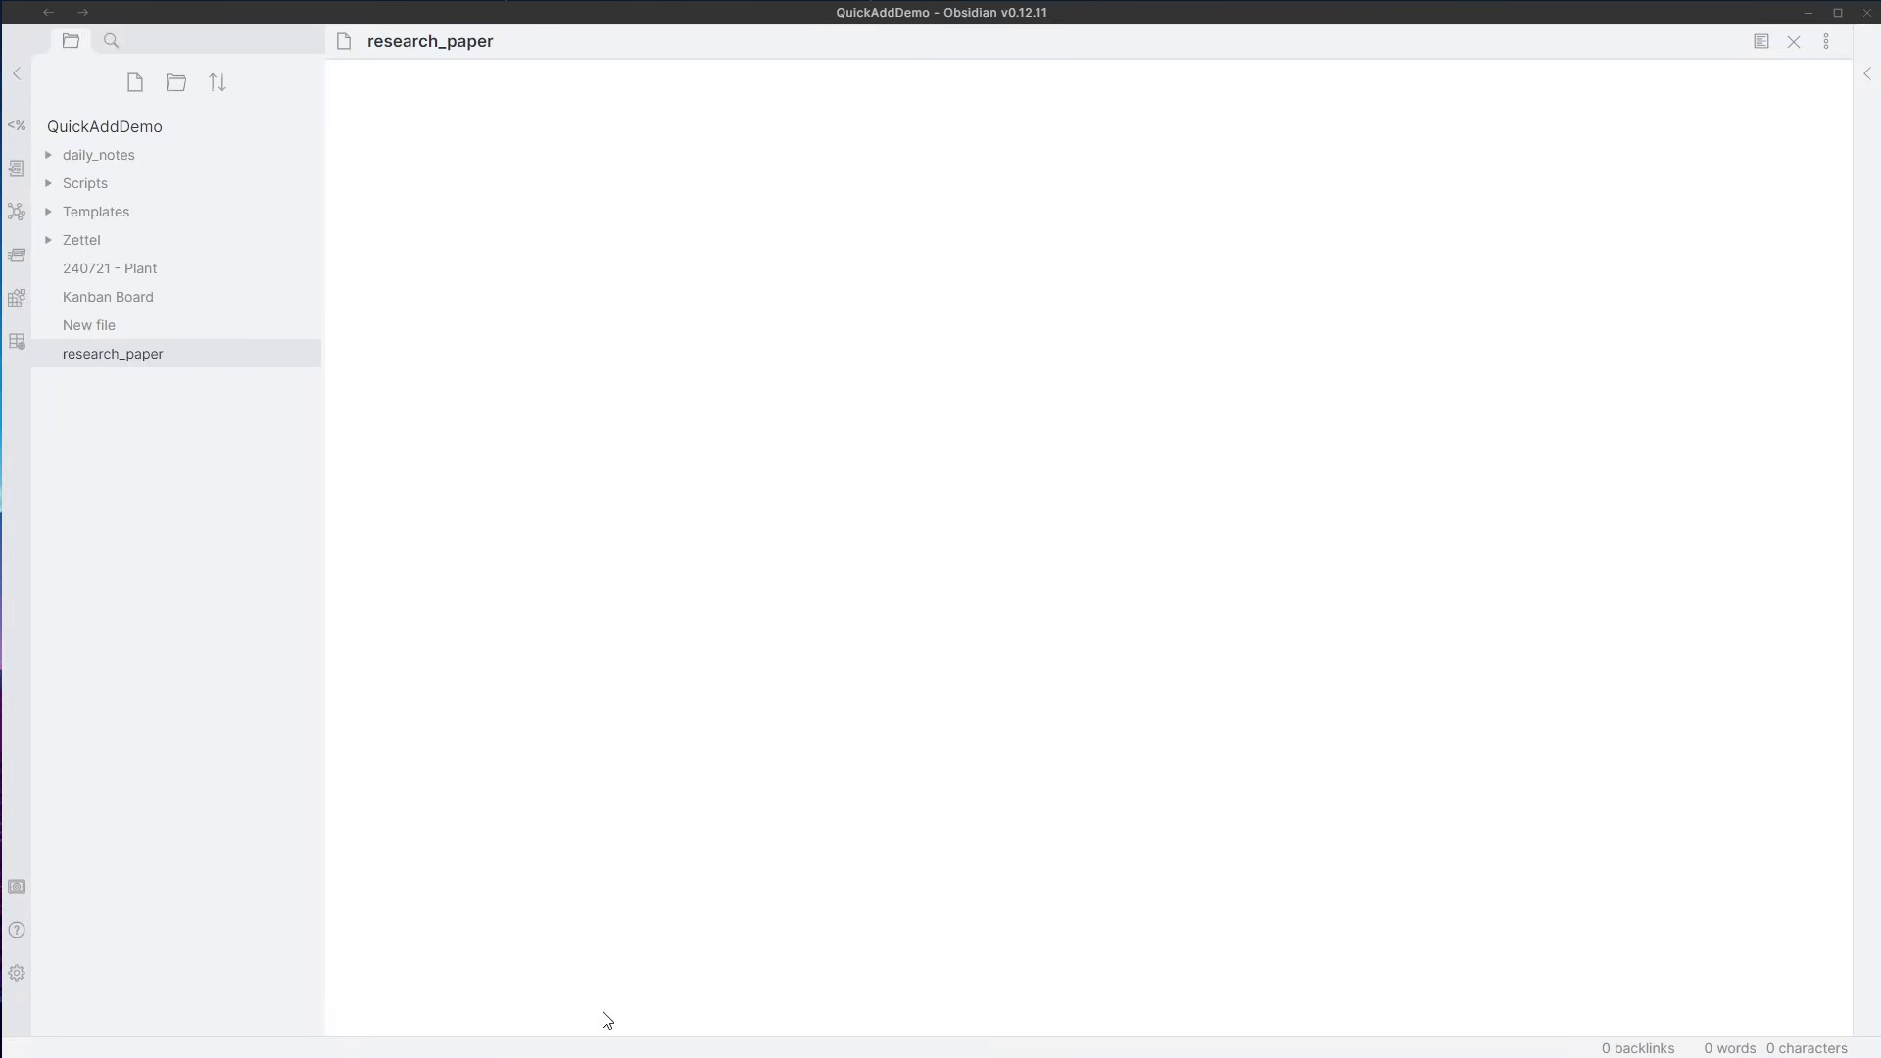
- Write the headings "# Test" and "### p34 This is a heading", checking the script's heading-level condition and expanding the Zettel folder
type("# Test")
key("Return")
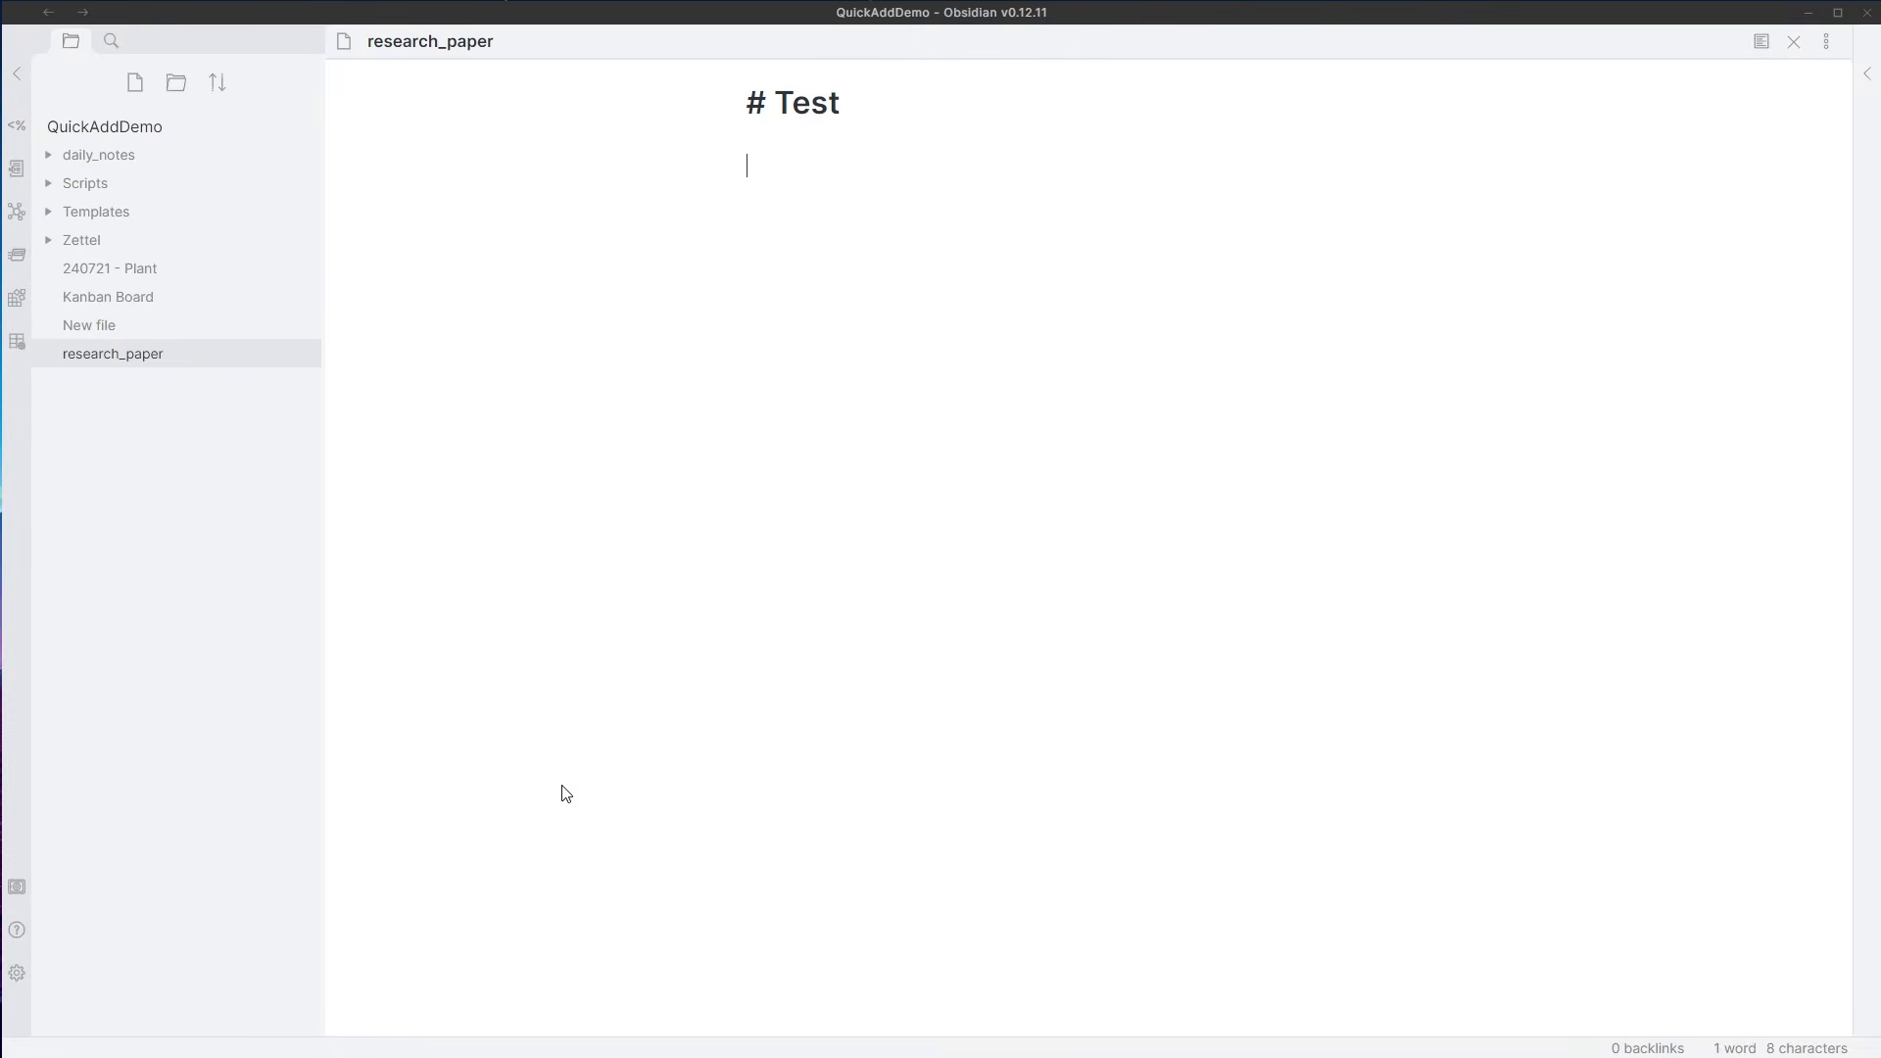
type("###")
key("alt+Tab")
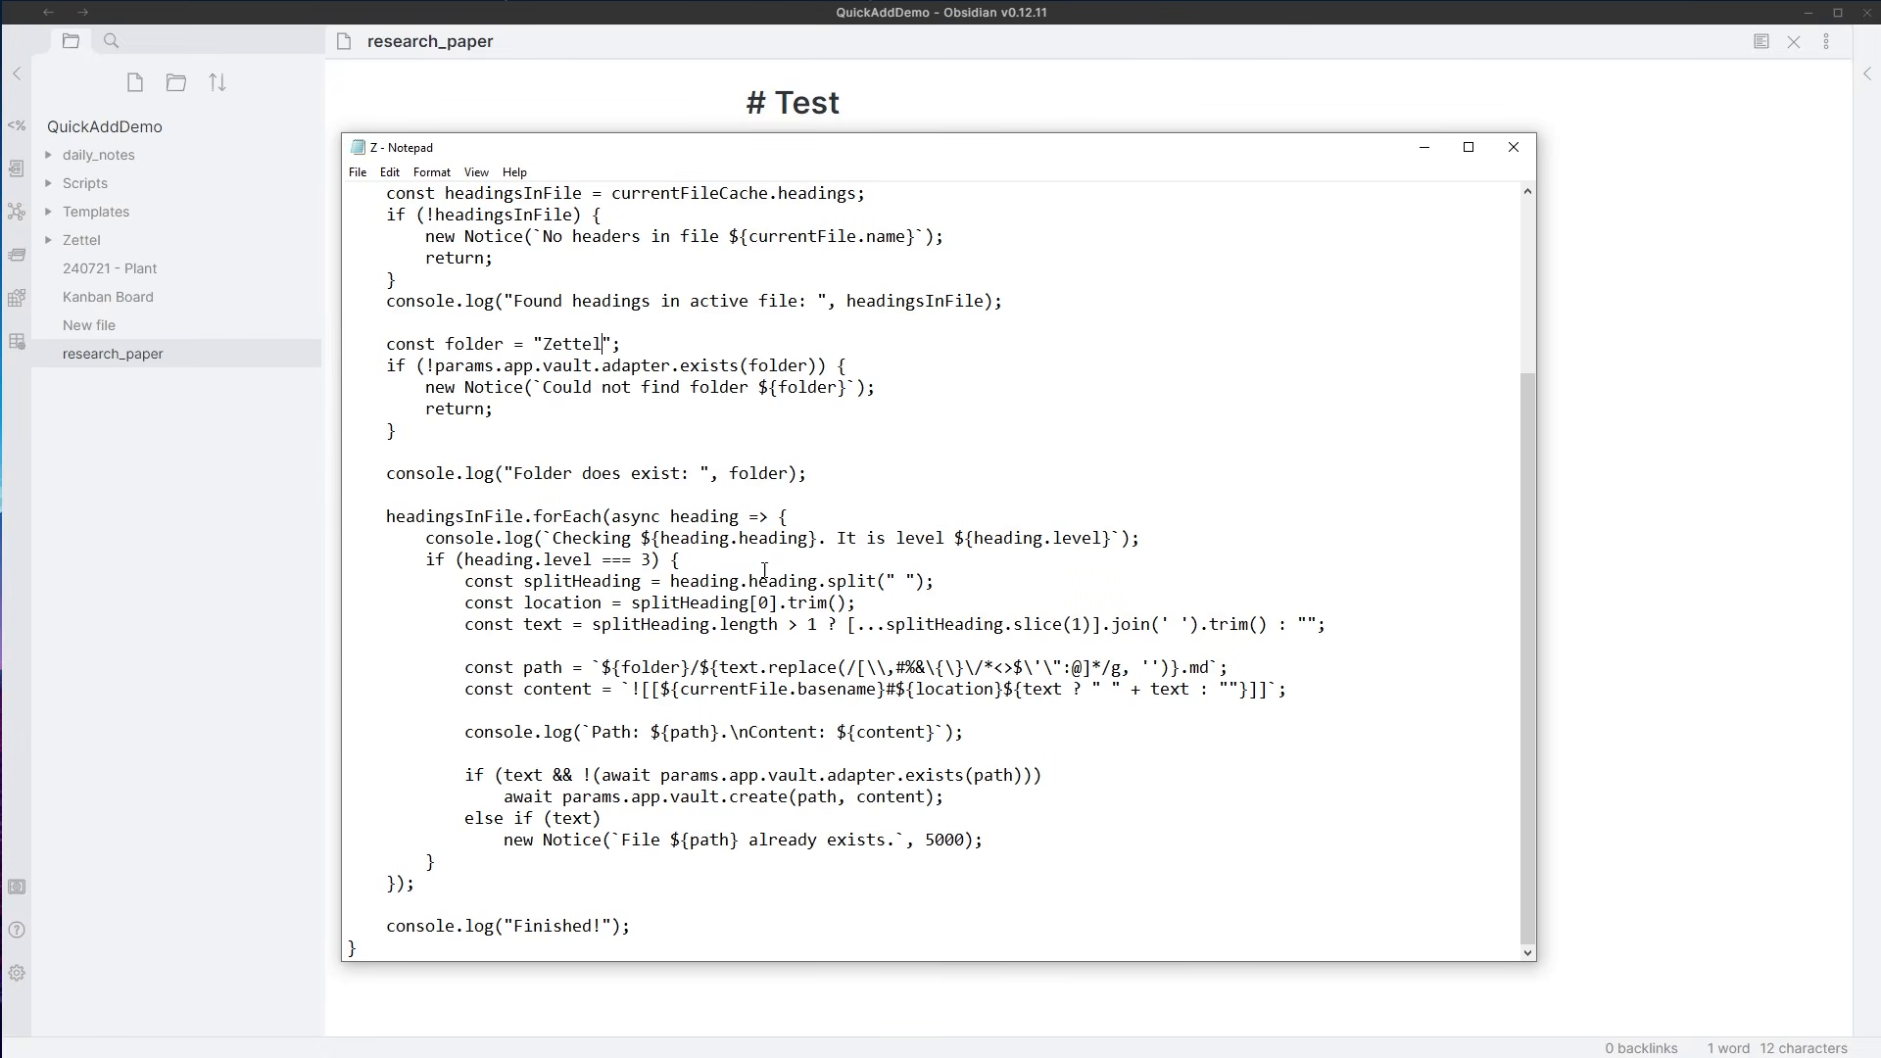
left_click_drag(686, 560, 425, 559)
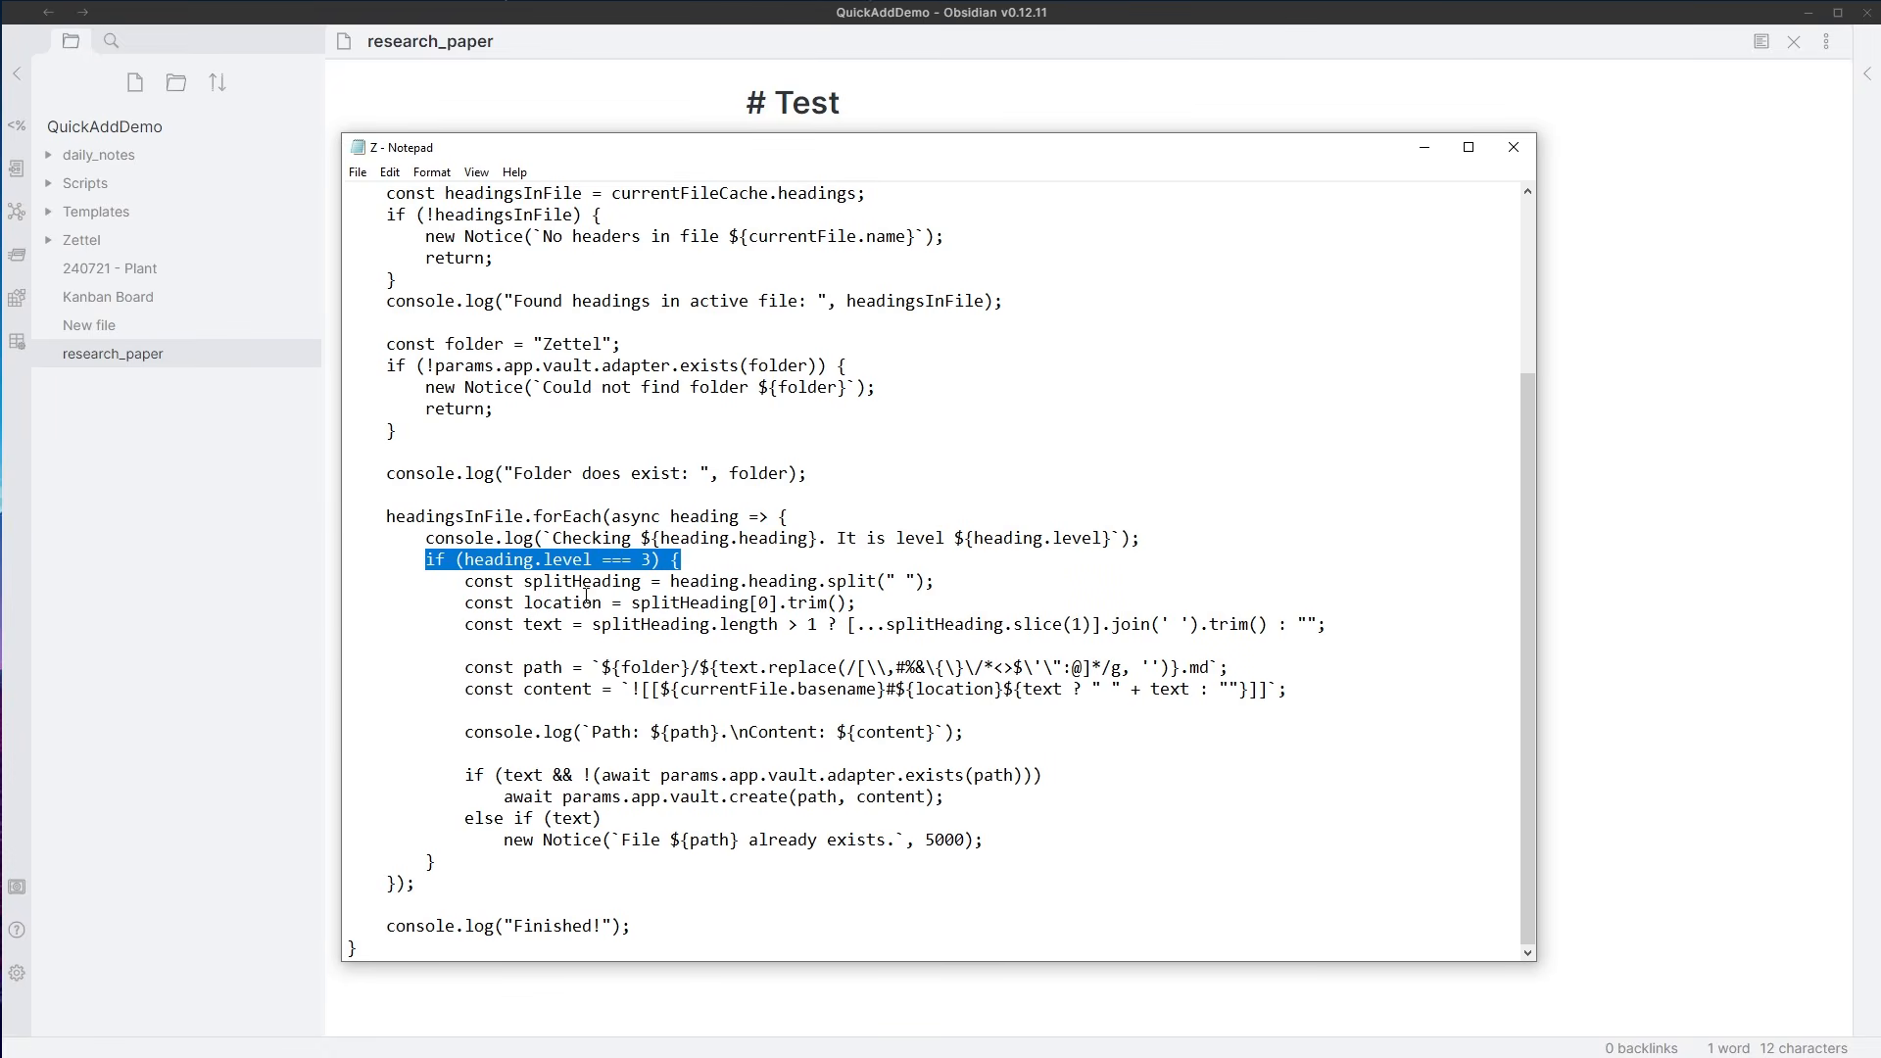
key("alt+Tab")
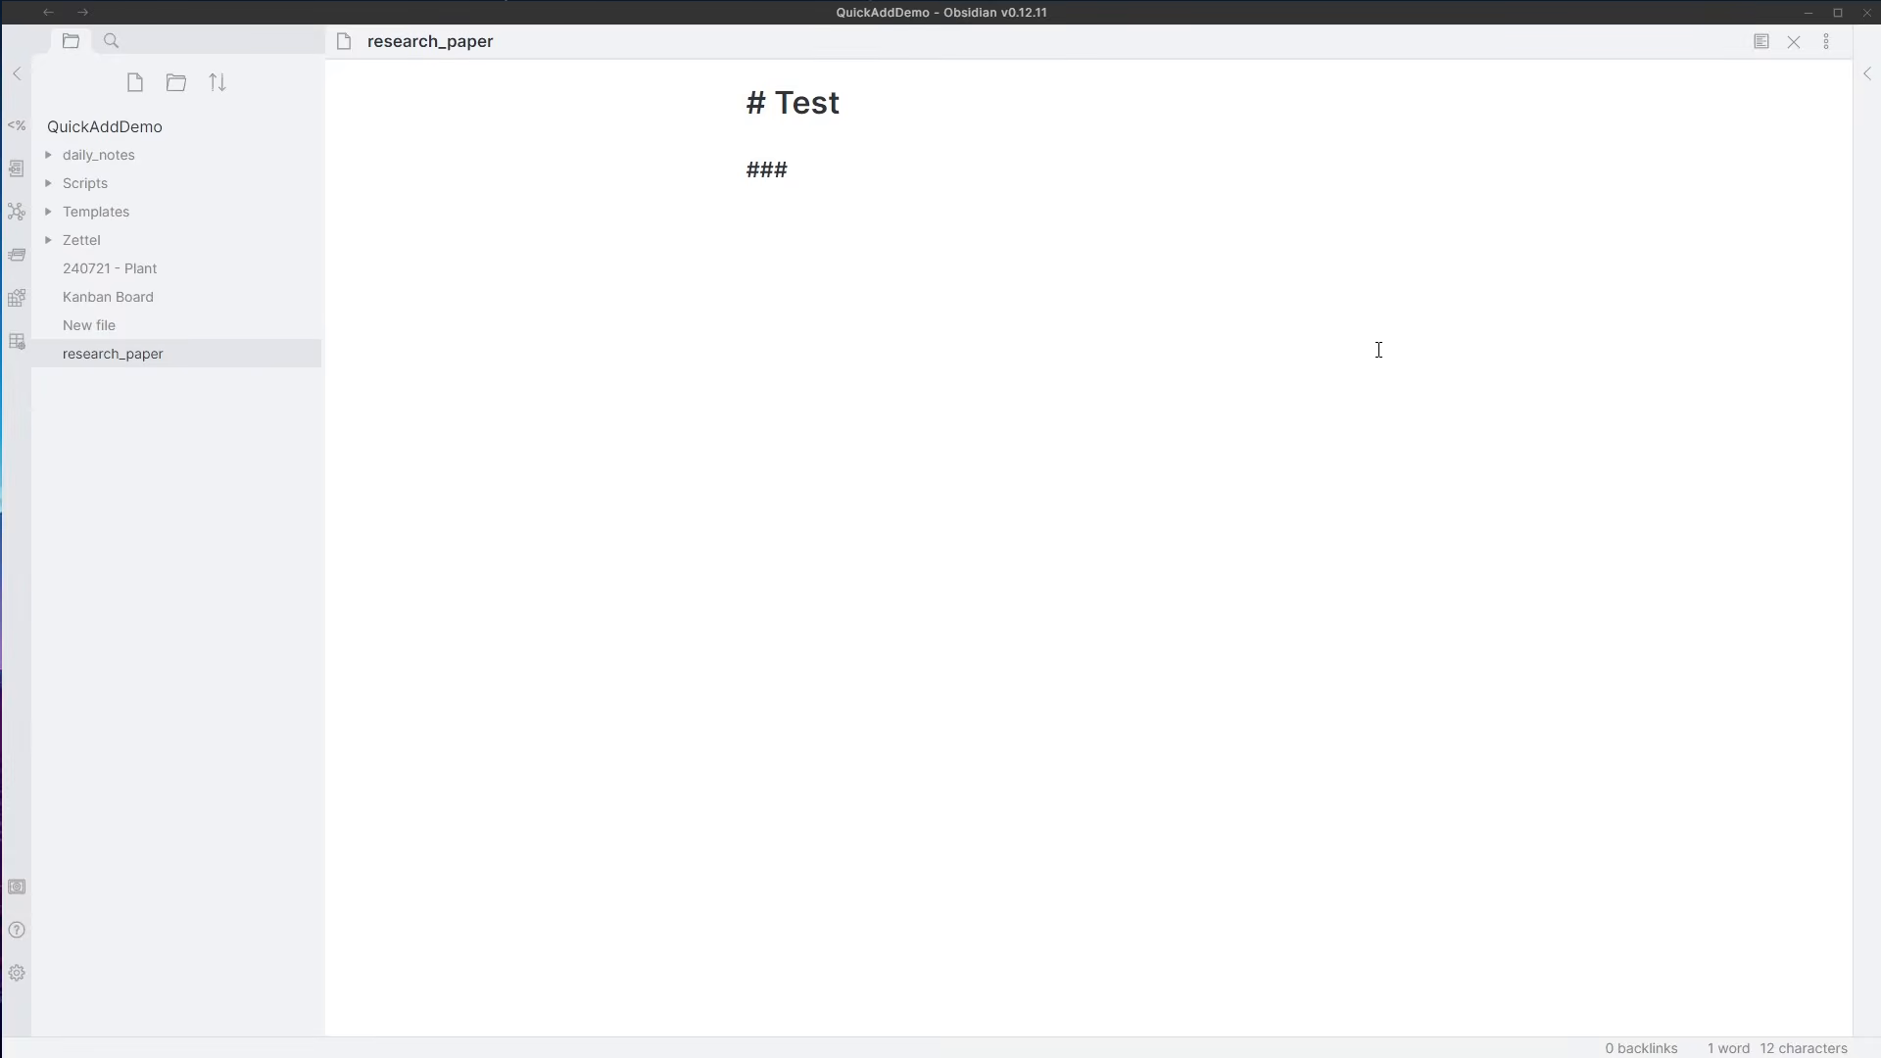
type("p34")
left_click(78, 251)
type("This is a heading")
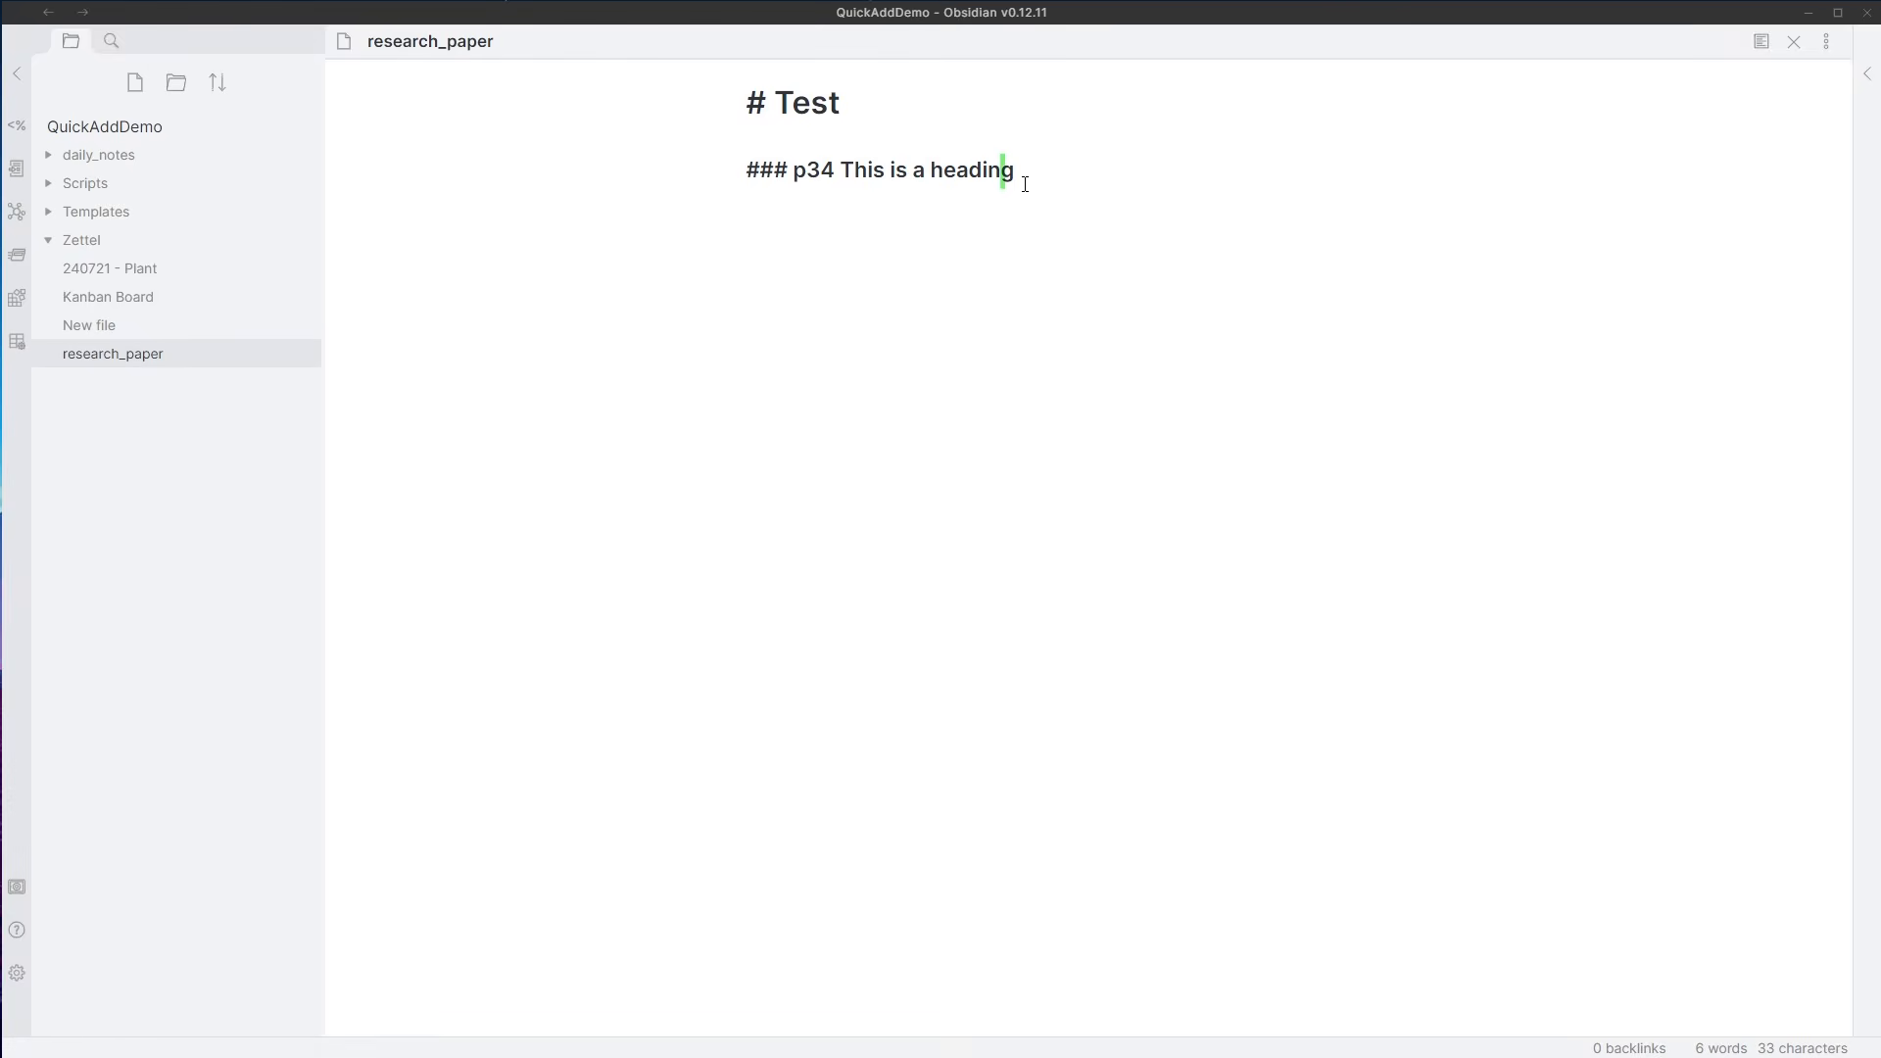
- Duplicate the line "### p34 This is a heading" twice below the original, separated by blank lines
type("o")
key("Return")
key("Escape")
key("p")
key("o")
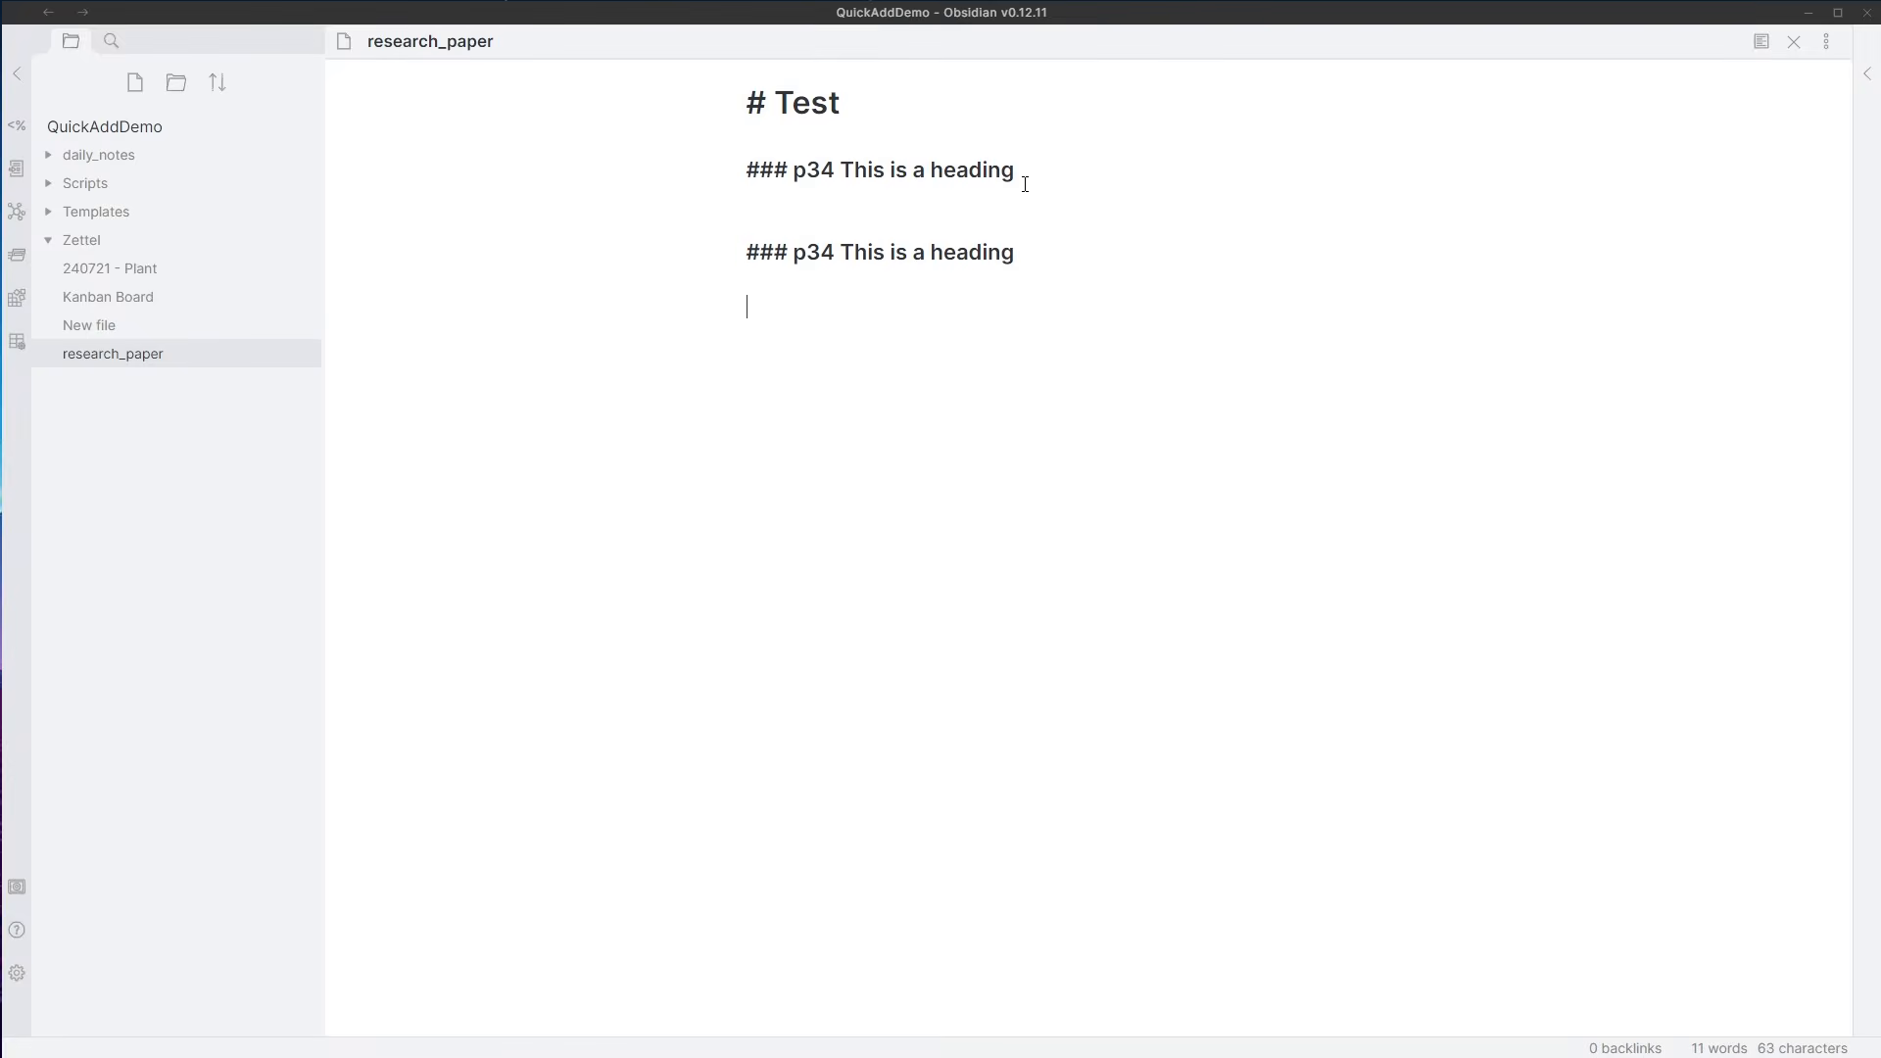
key("Return")
key("Escape")
key("p")
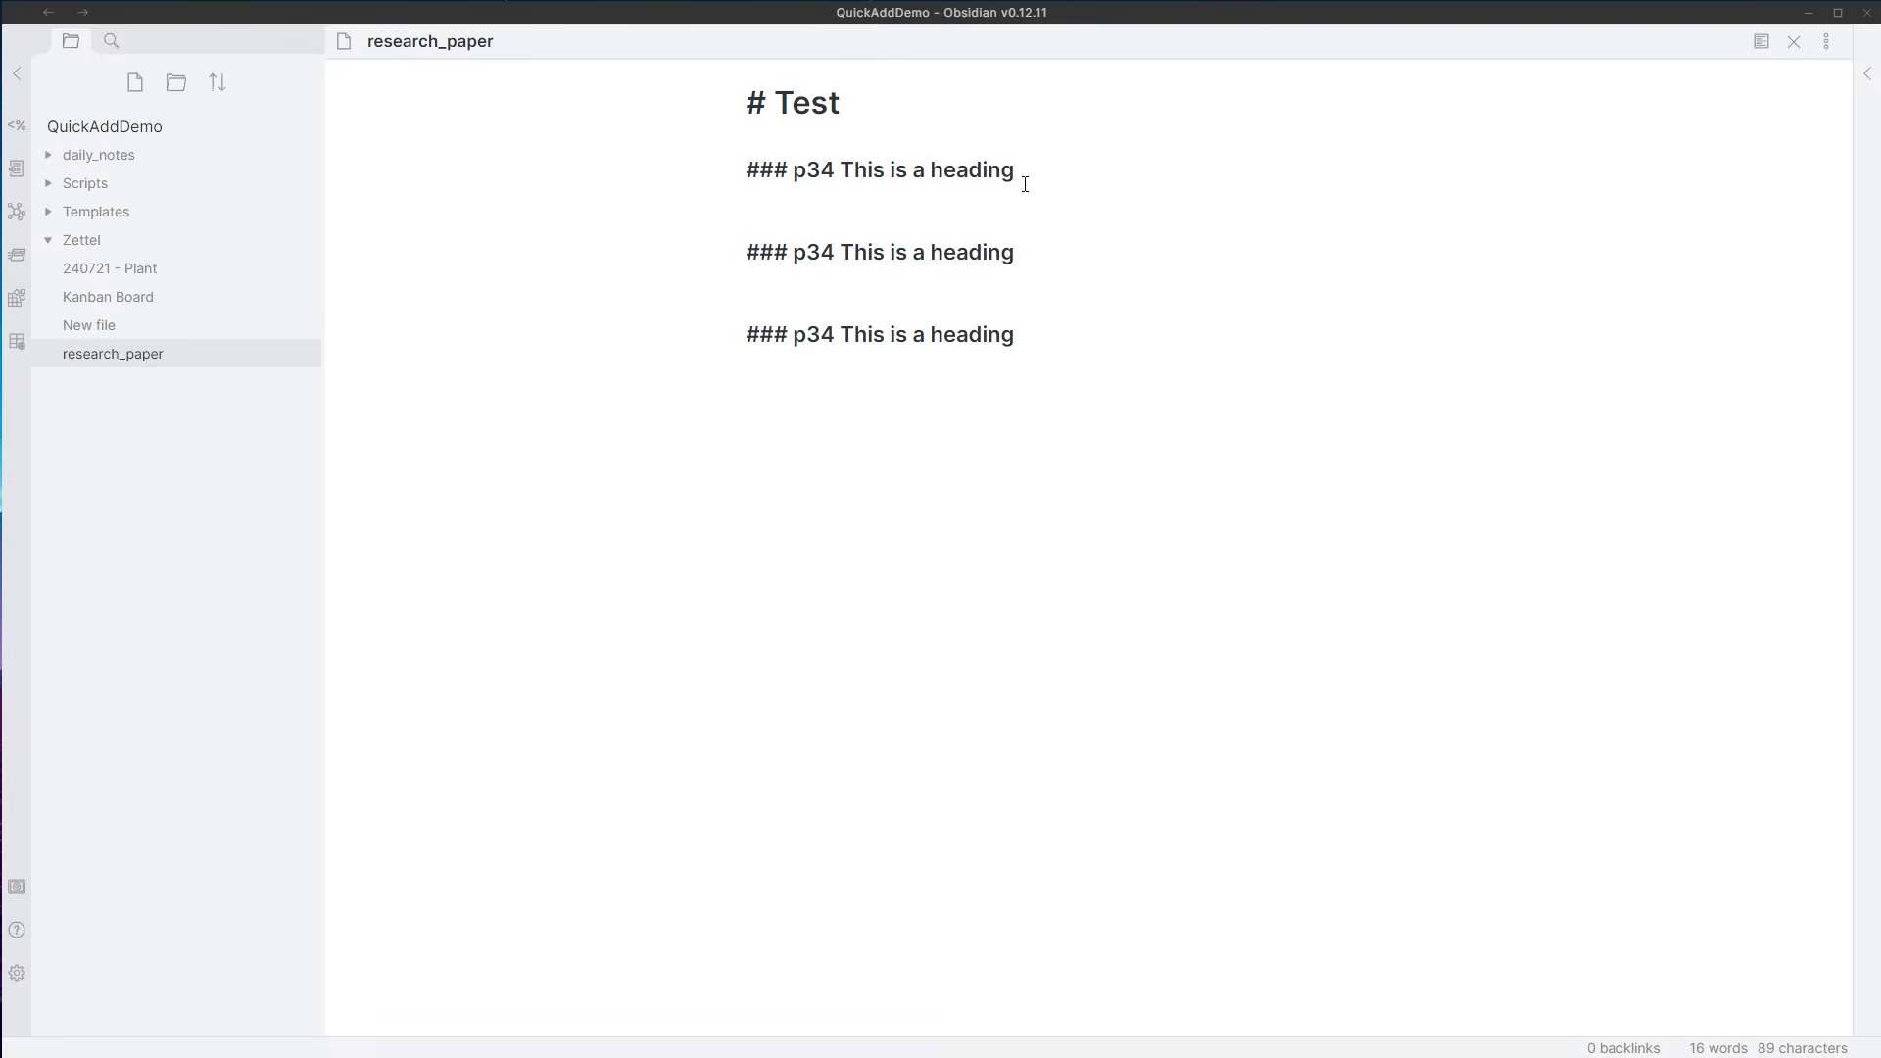
- Append the numbers 1, 2 and 3 to the three level-3 headings, from first to last
type("3")
key("Up")
type("2")
type(" 1")
key("Return")
key("Return")
- Change the page reference of the second level-3 heading to p36 and of the third to p38
left_click(823, 255)
key("Delete")
type("6")
key("Down")
key("Down")
key("BackSpace")
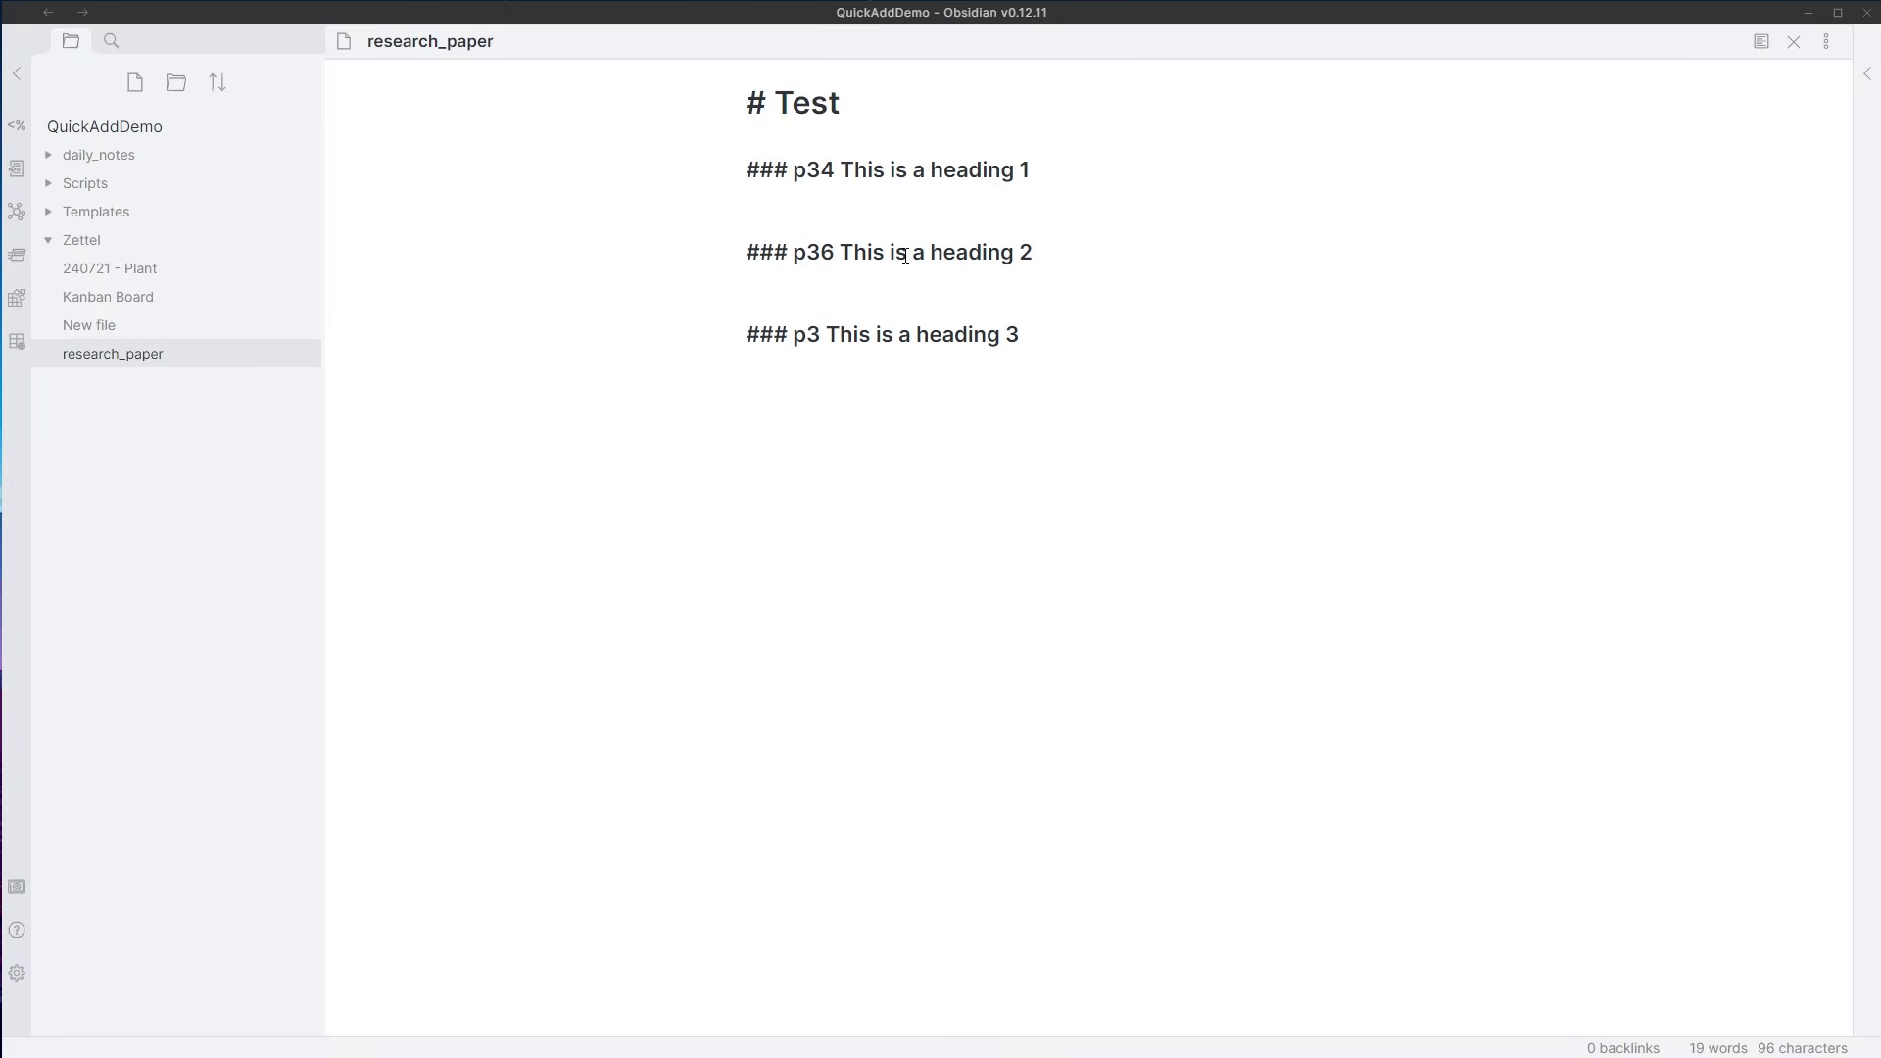
type("8")
left_click(650, 448)
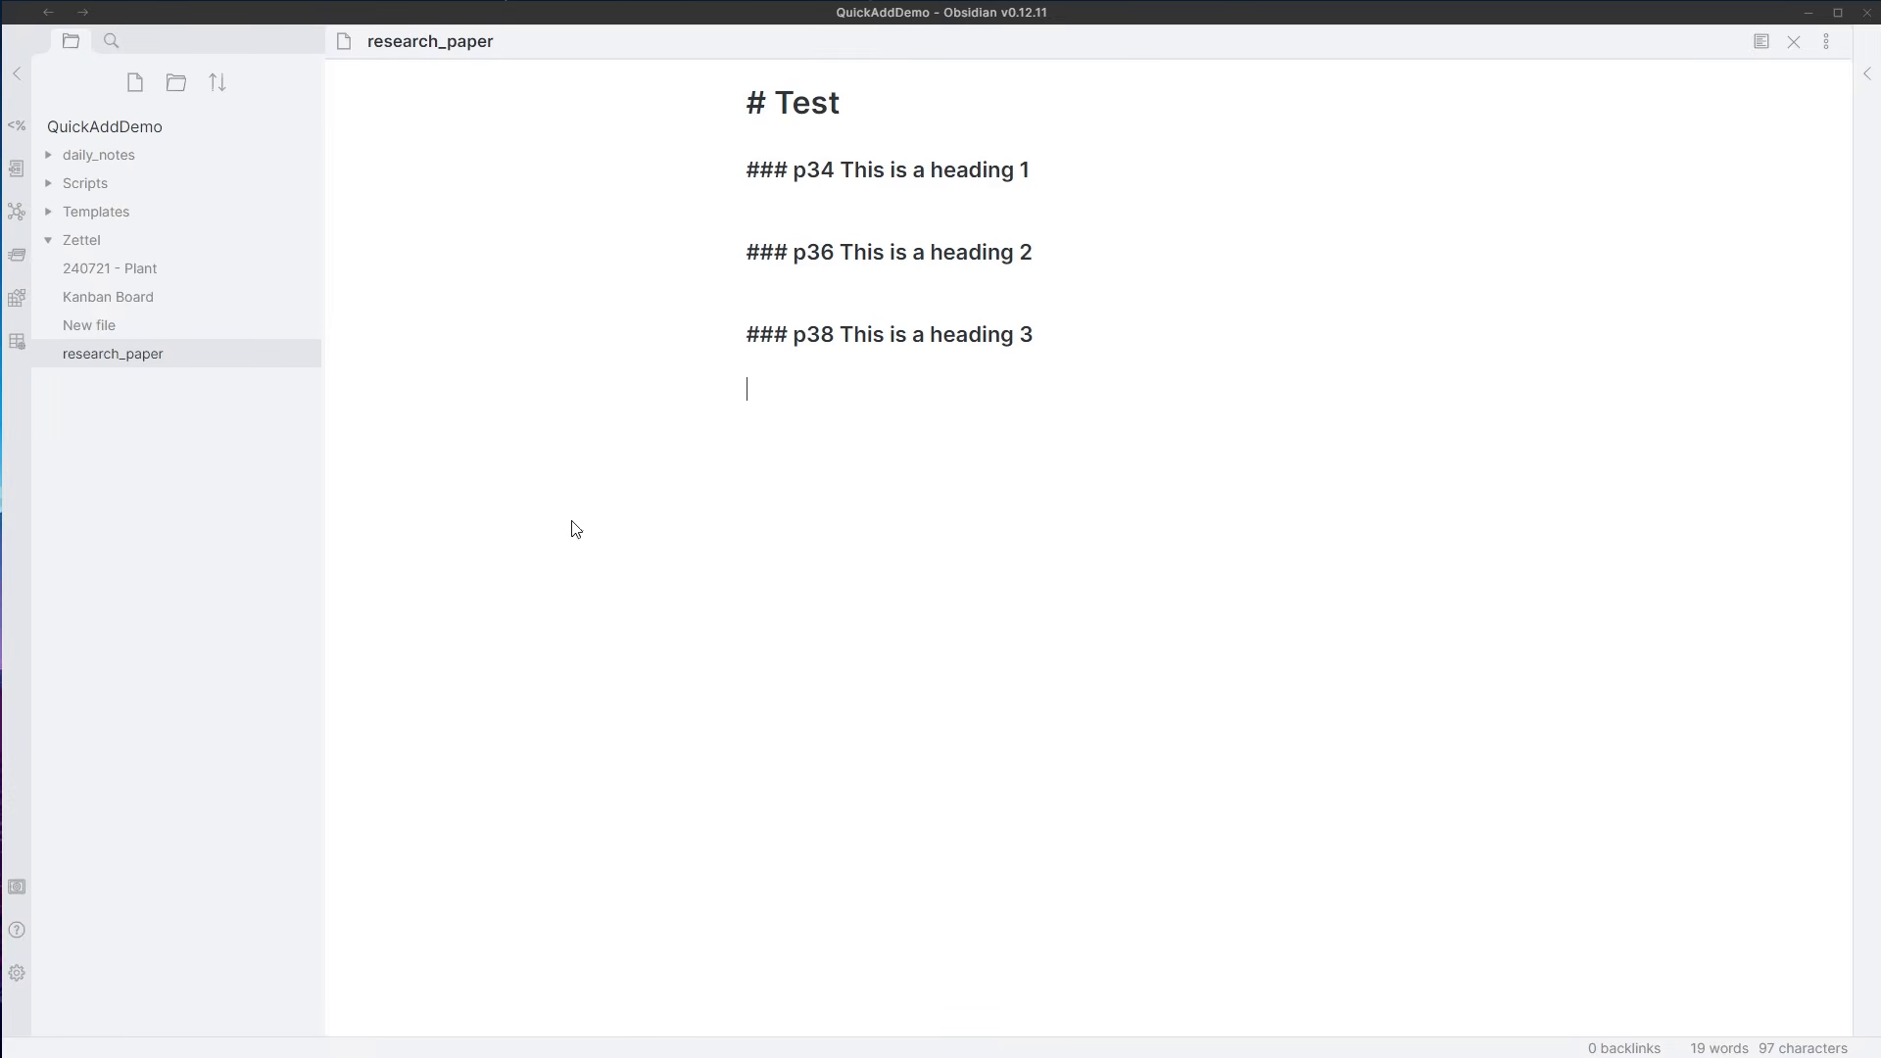
- Try to run the Zettelizer QuickAdd choice on the research_paper note
key("ctrl+p")
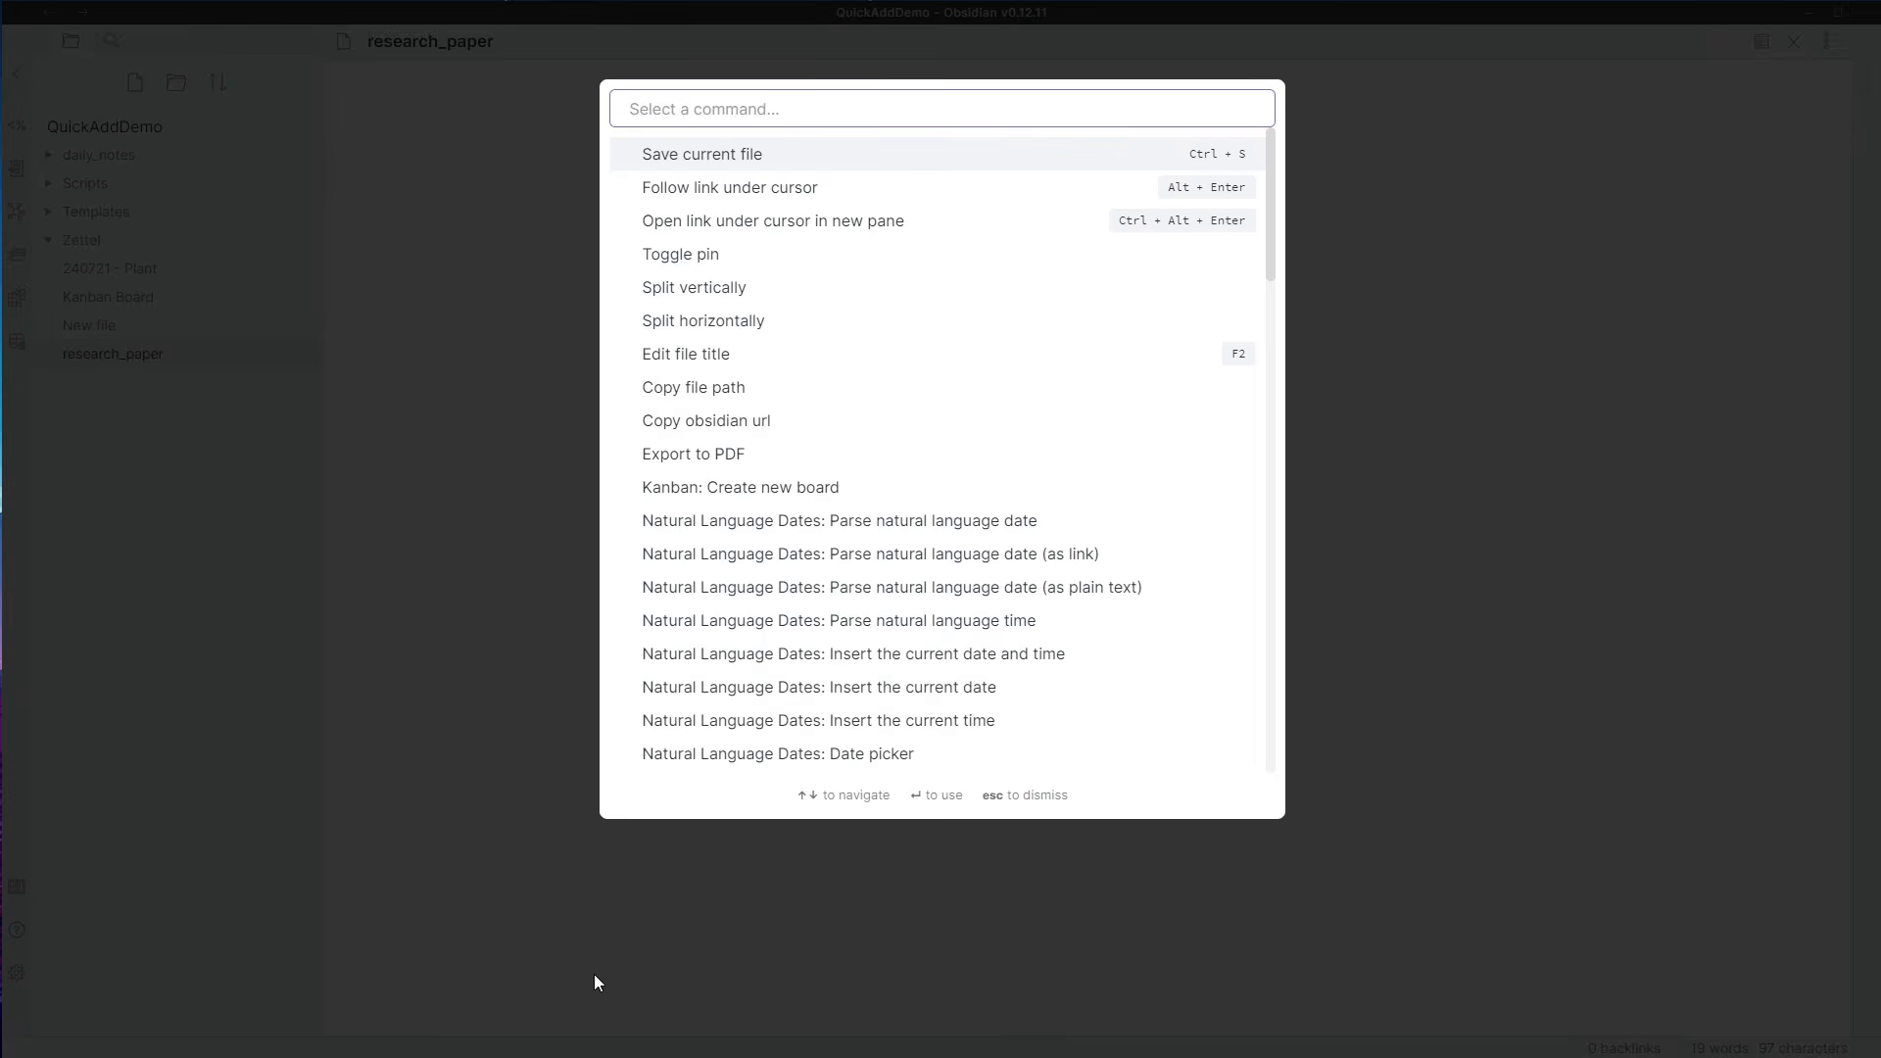
type("q")
key("Return")
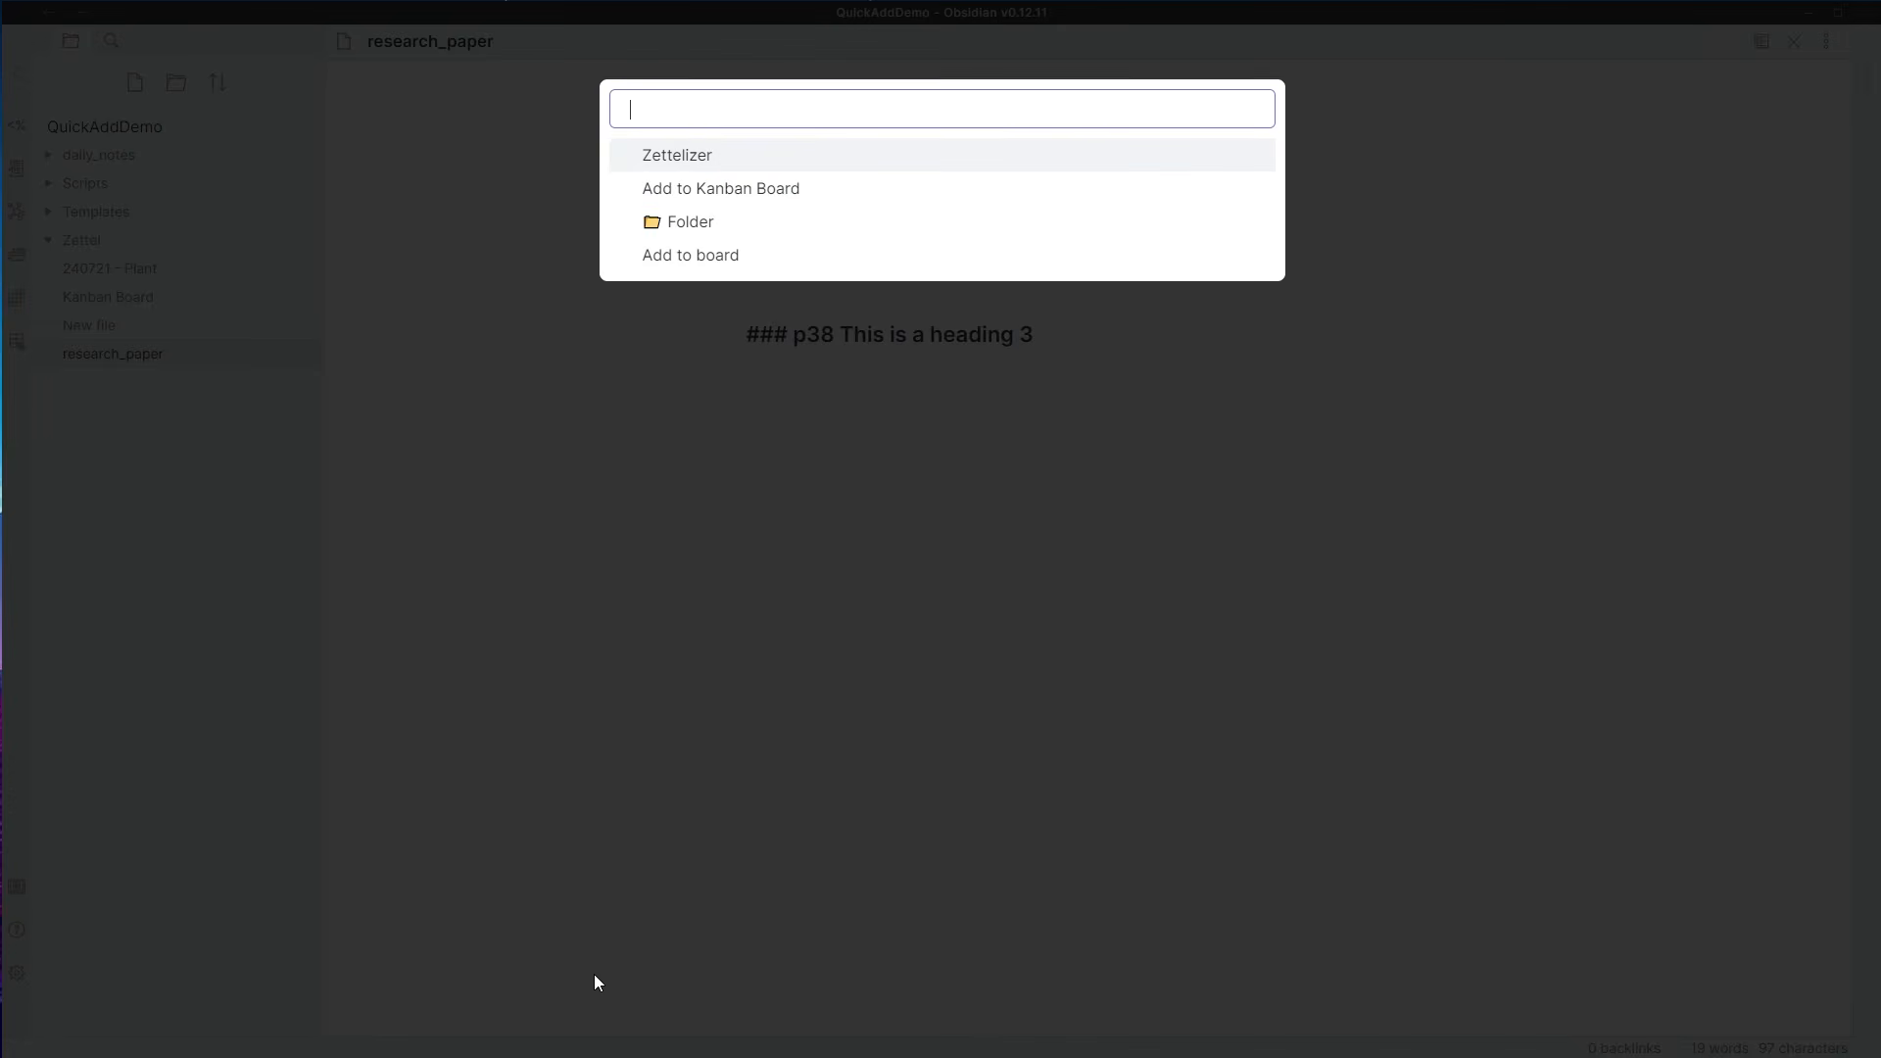
key("Return")
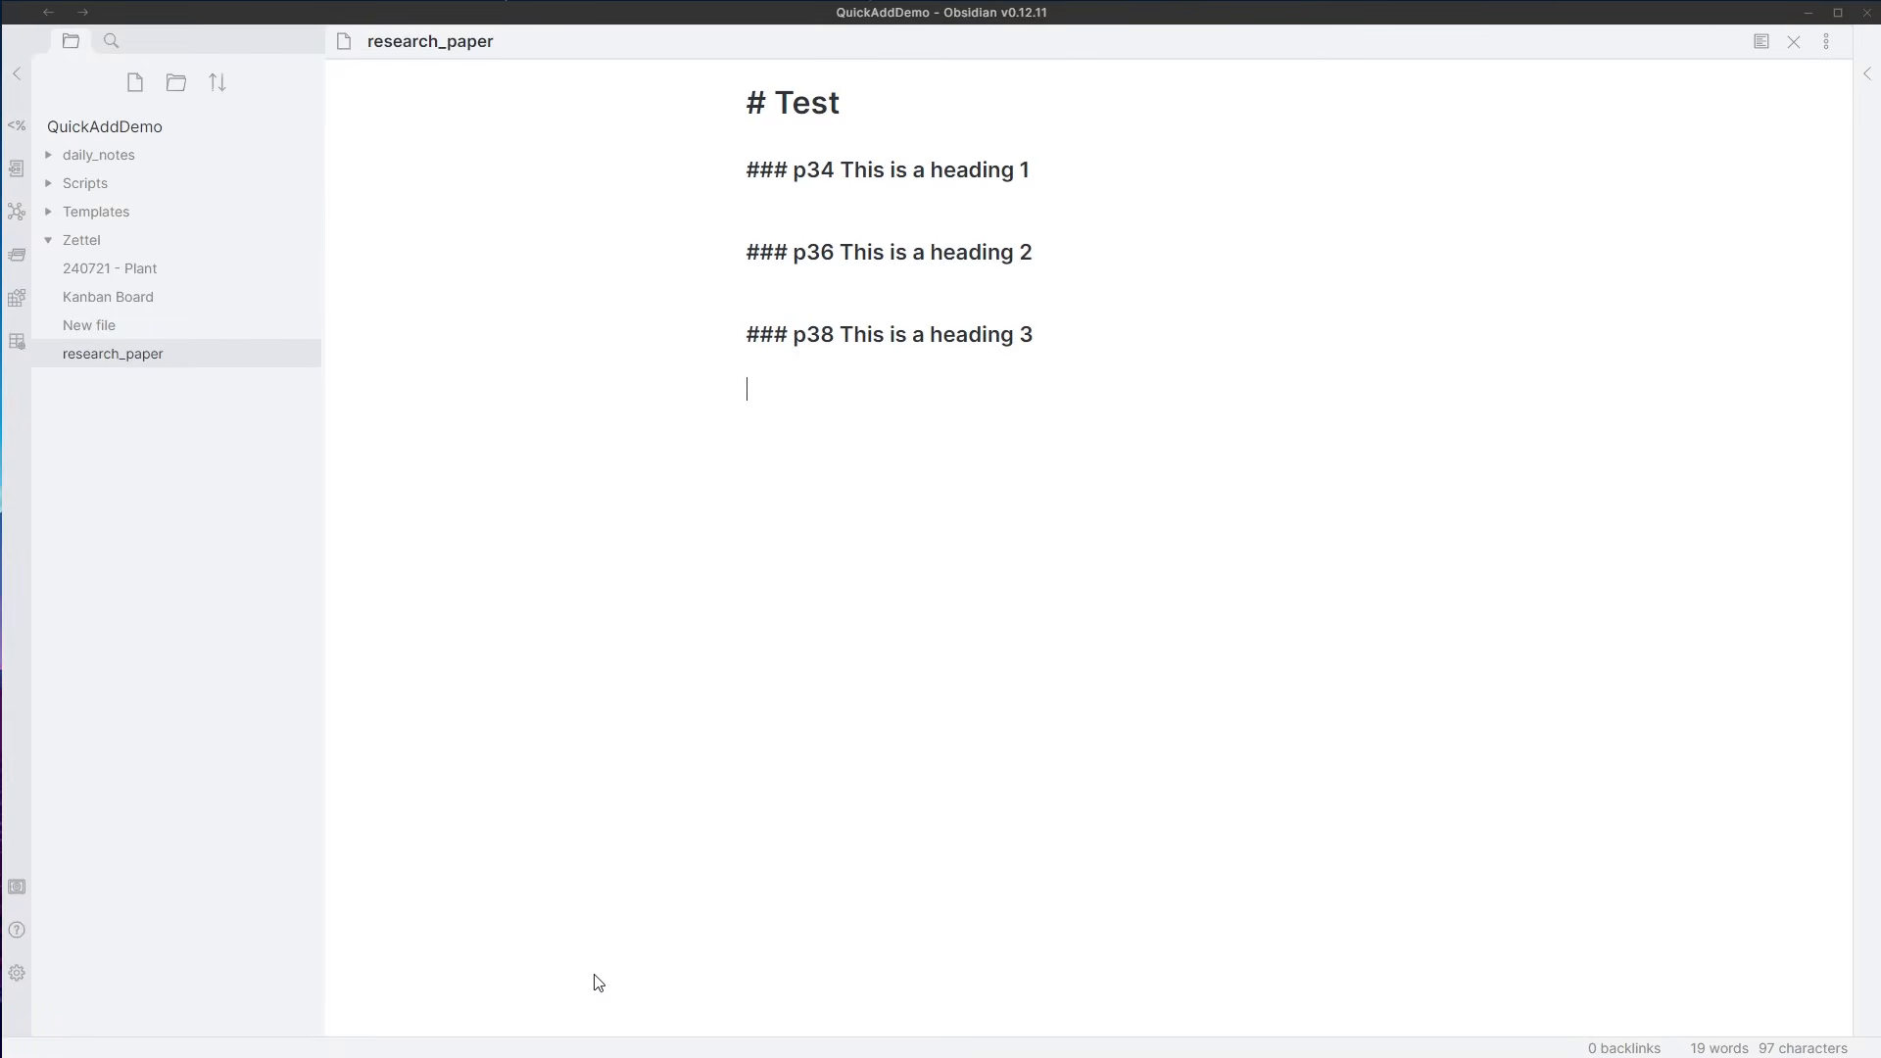
- Assign the macro Z to the Zettelizer choice in the QuickAdd settings and return to the note
key("ctrl+comma")
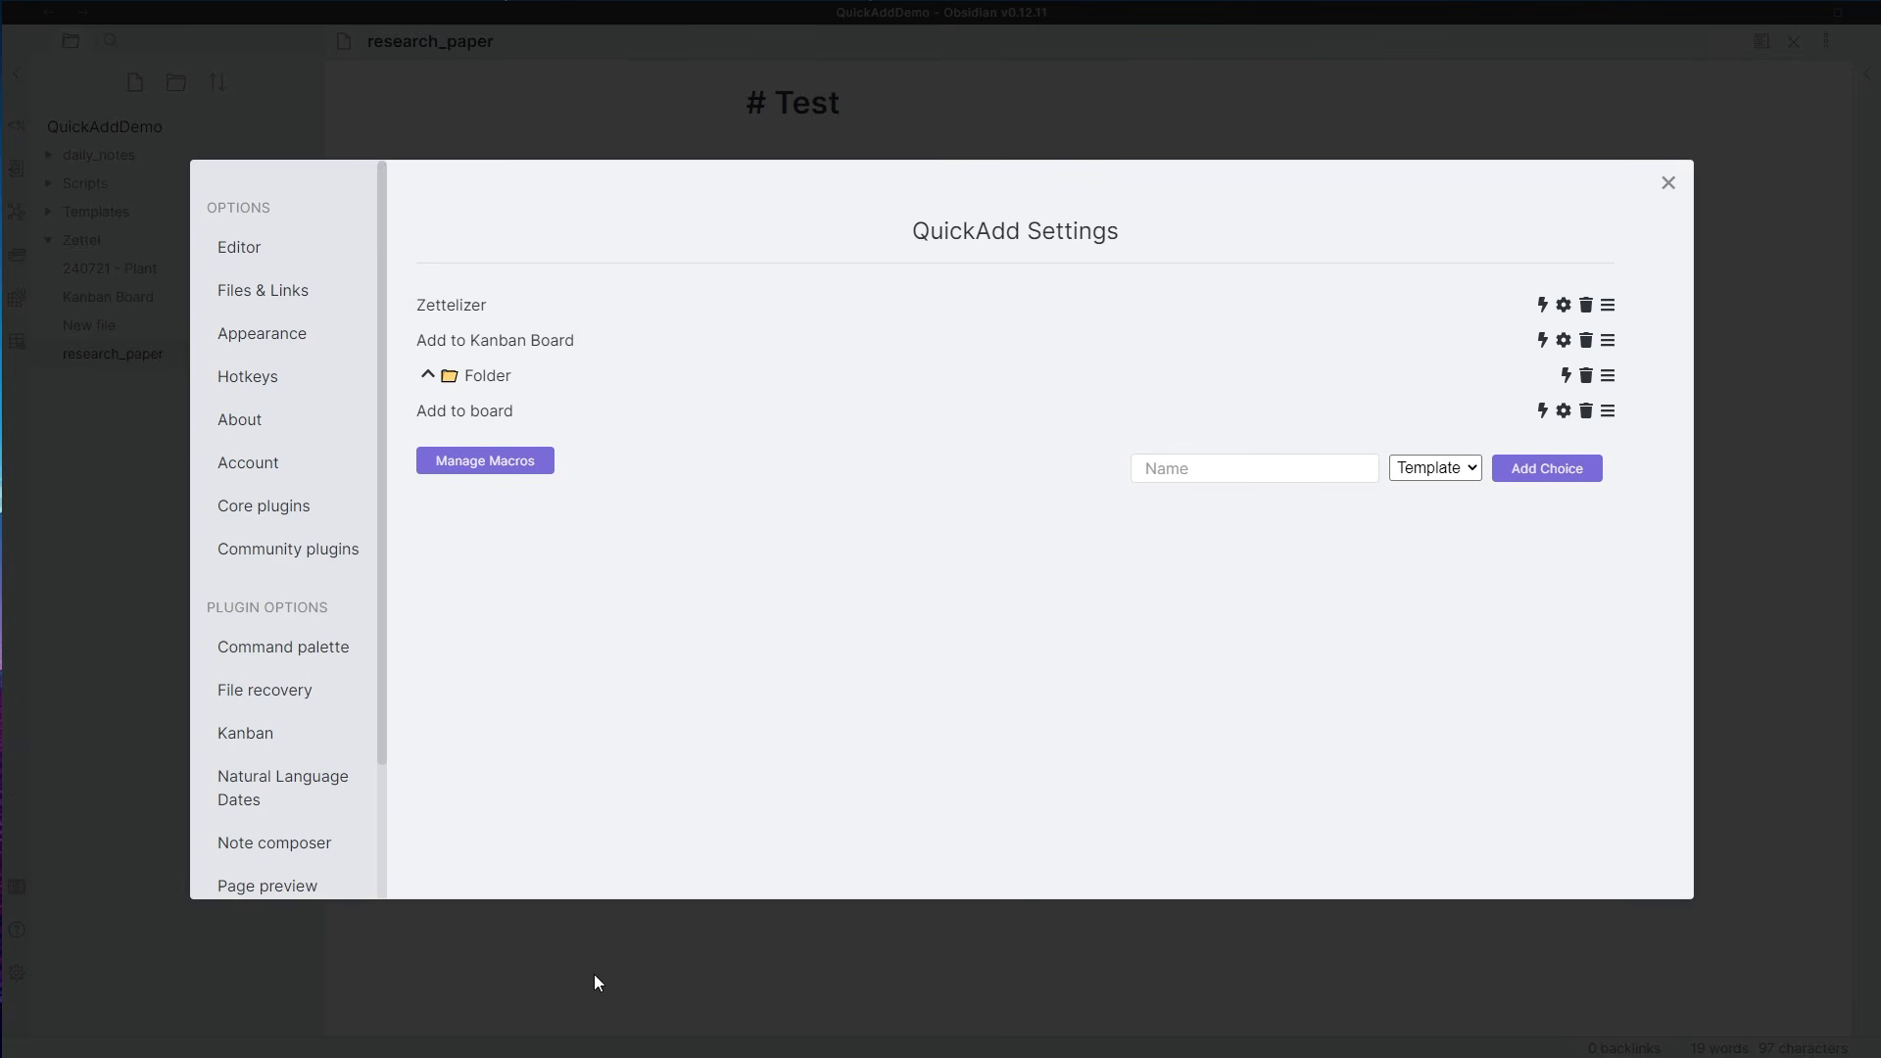
left_click(1564, 305)
left_click(923, 579)
left_click(919, 632)
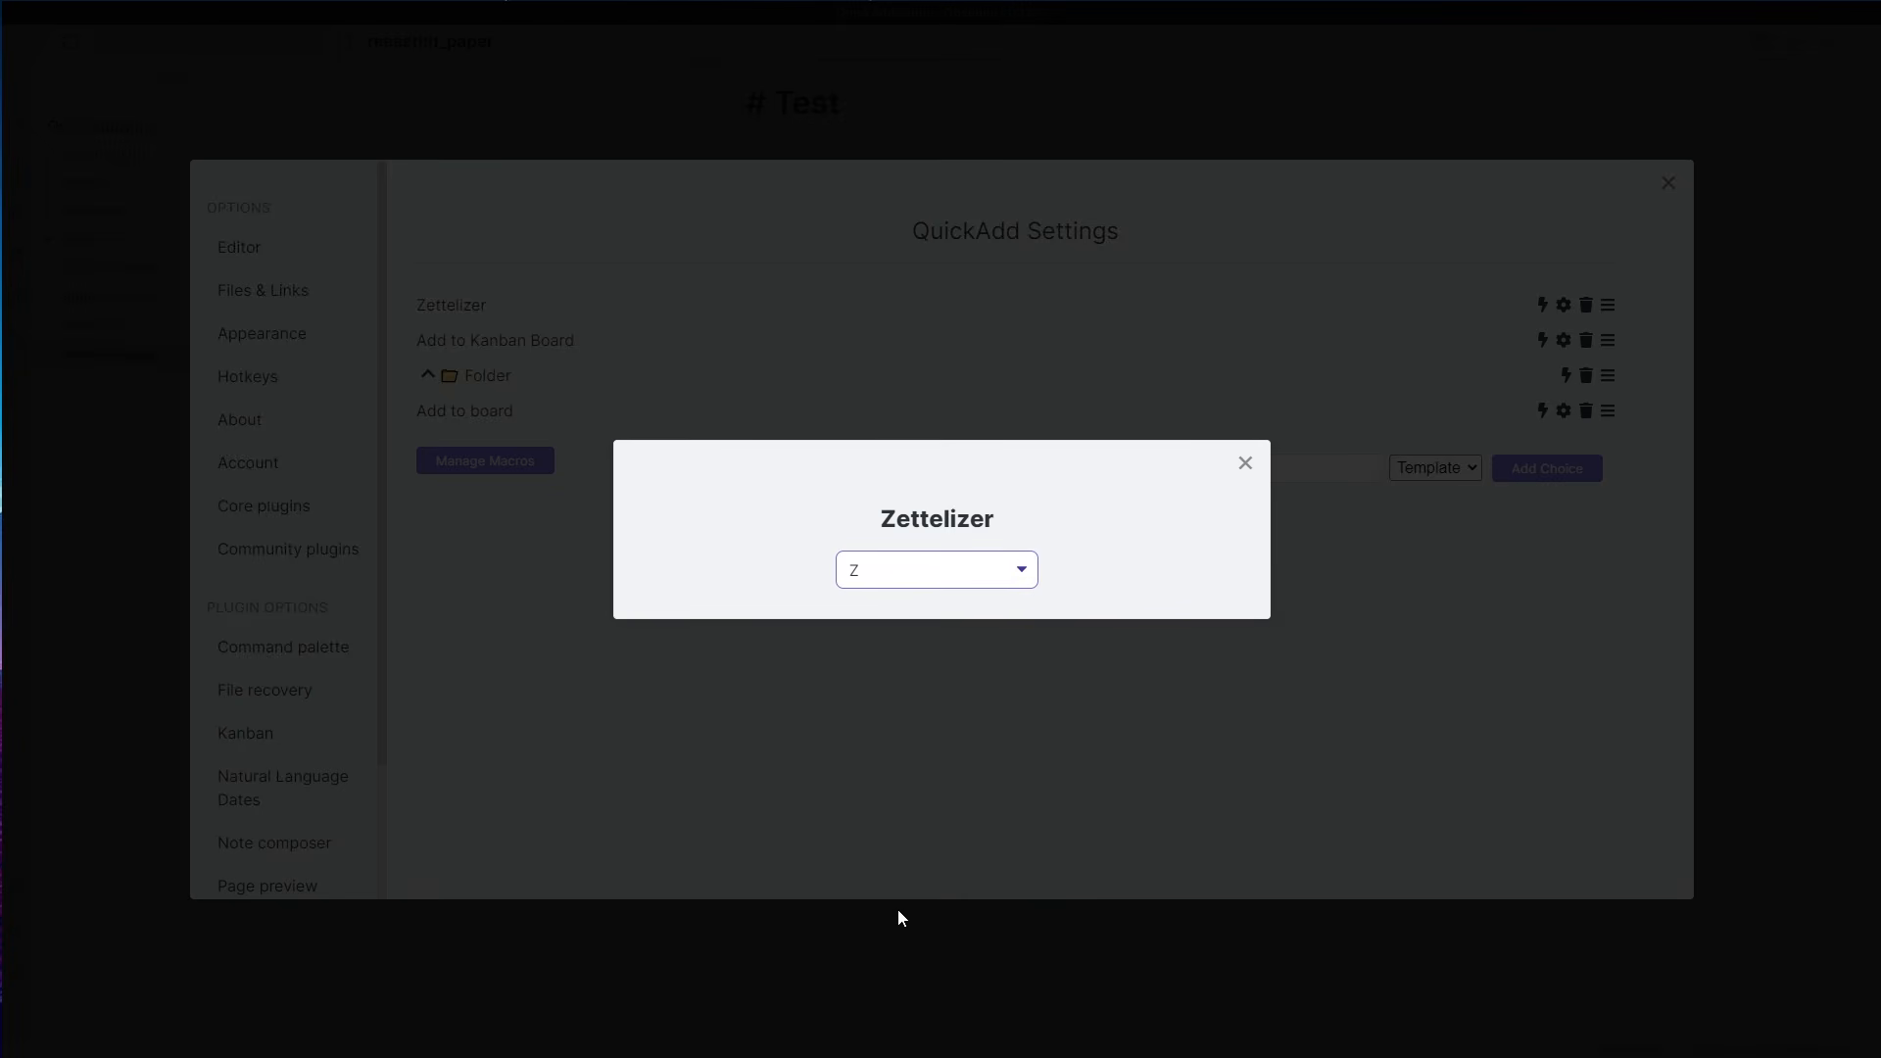
left_click(890, 761)
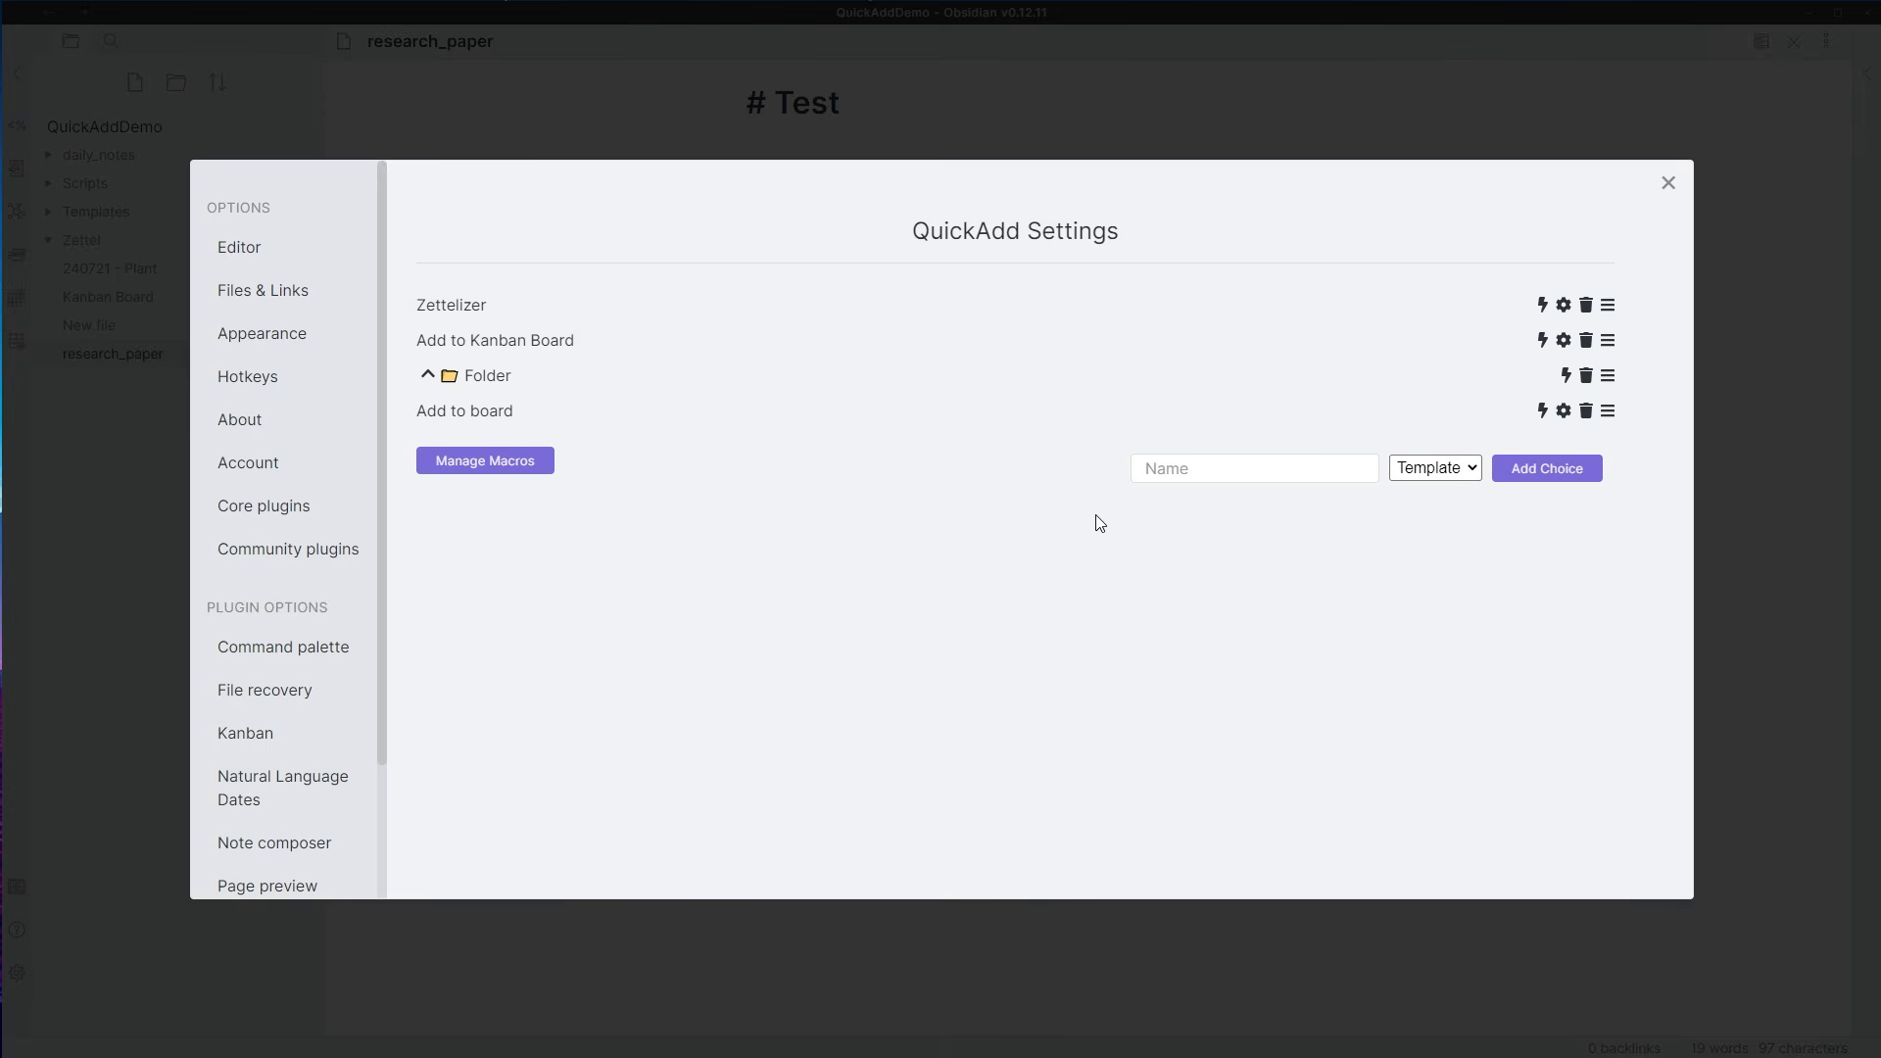
key("Escape")
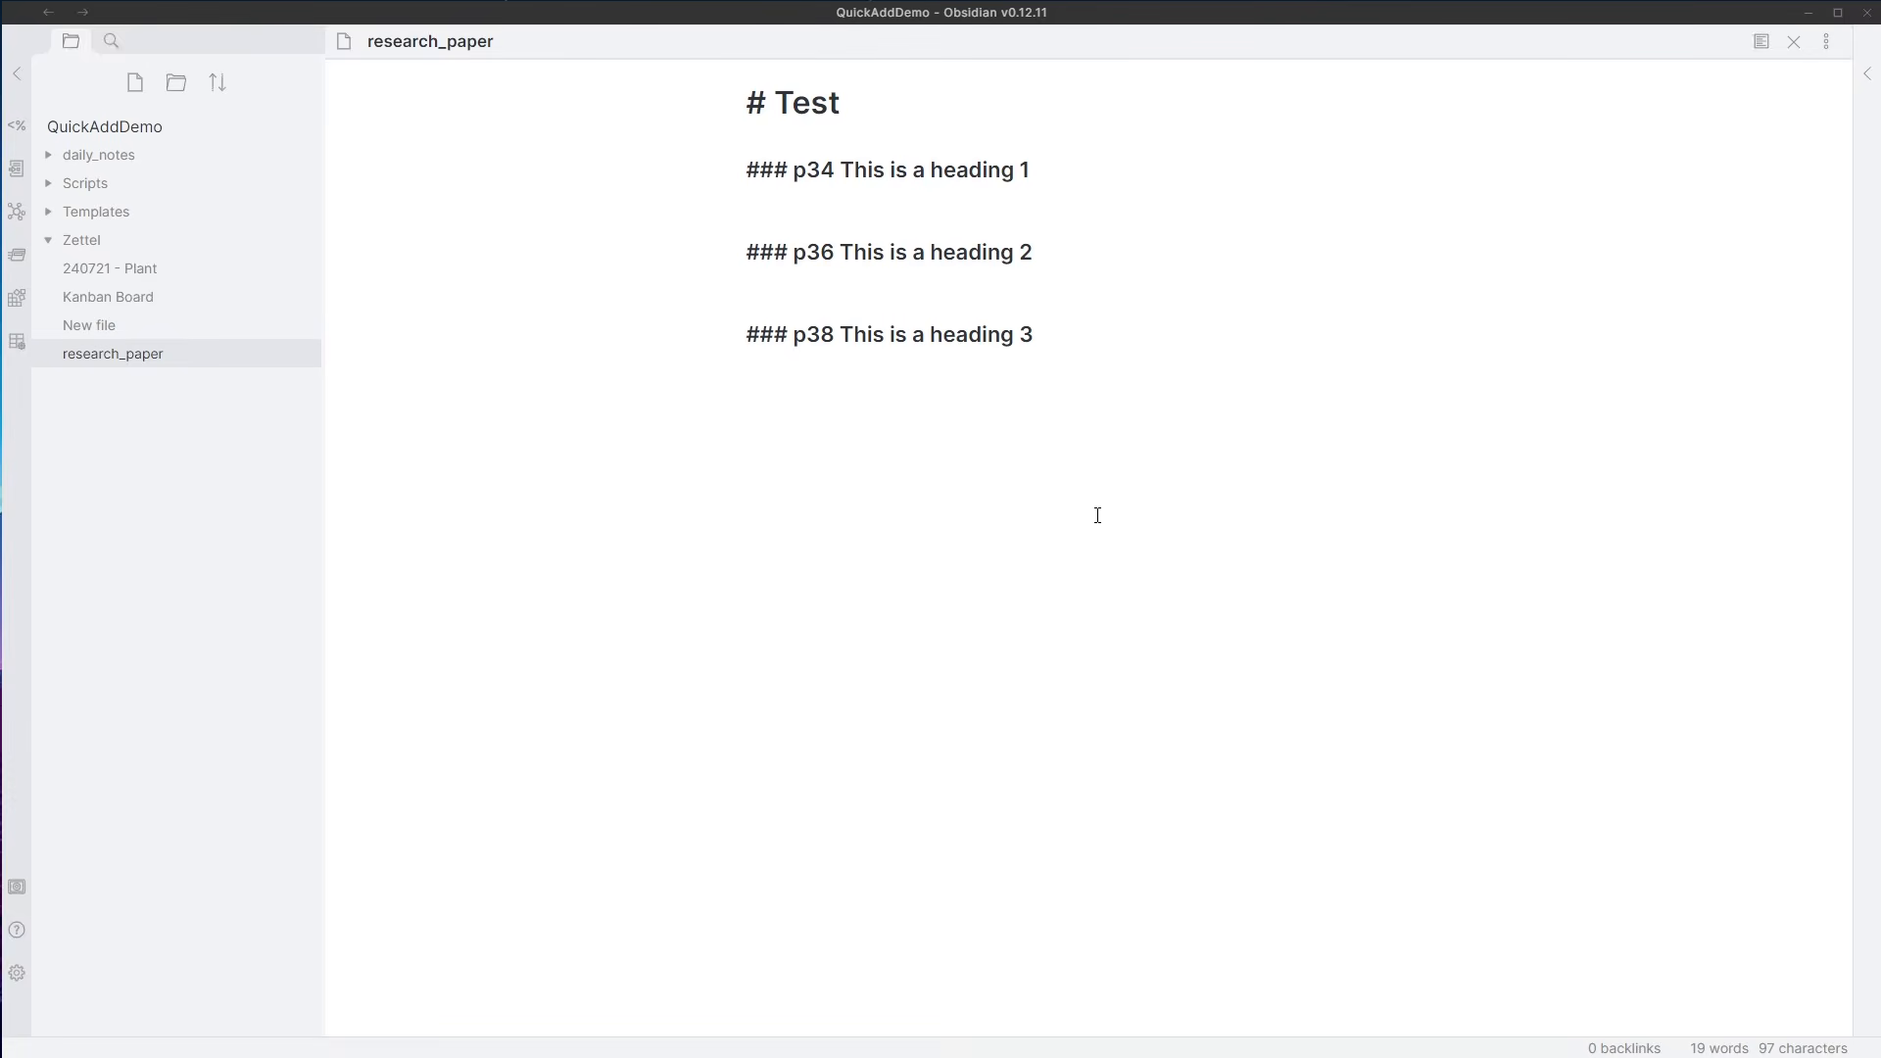
- Check the macro list in the QuickAdd settings and return to the research_paper note
left_click(16, 973)
left_click(504, 462)
key("Escape")
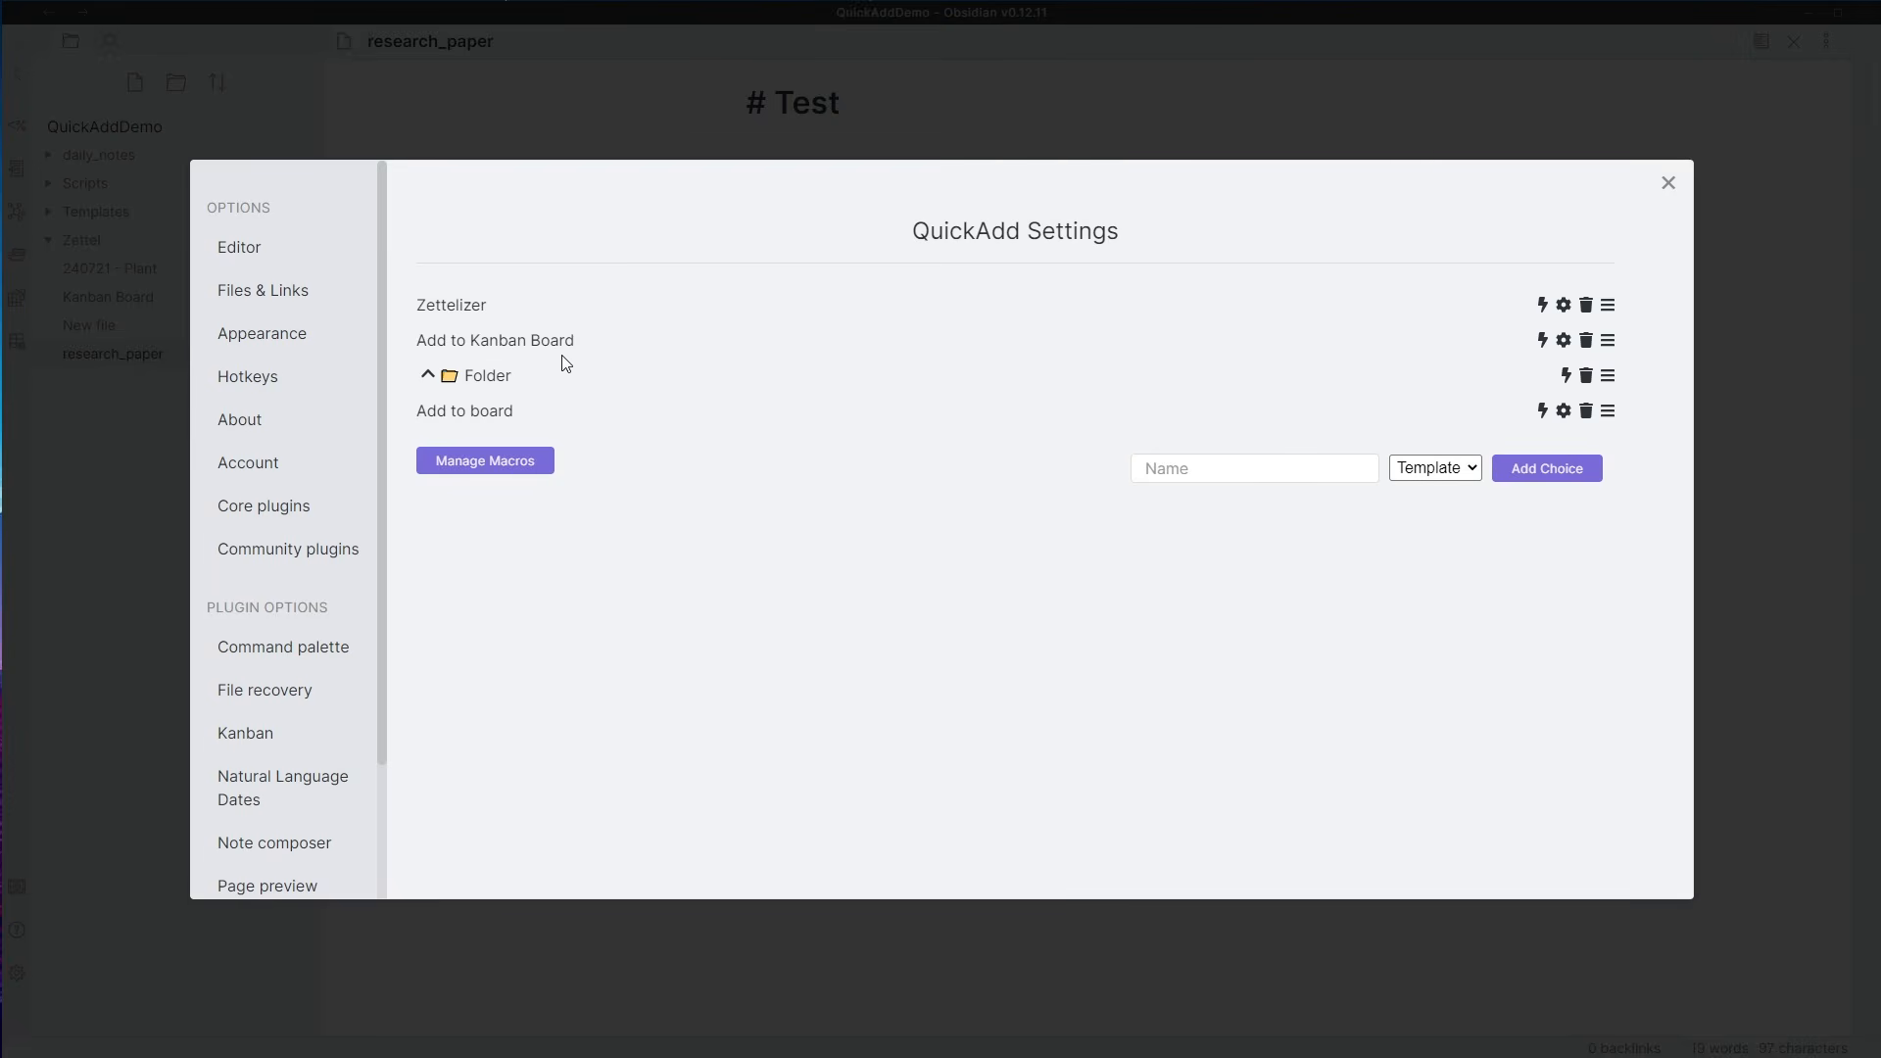
left_click(605, 102)
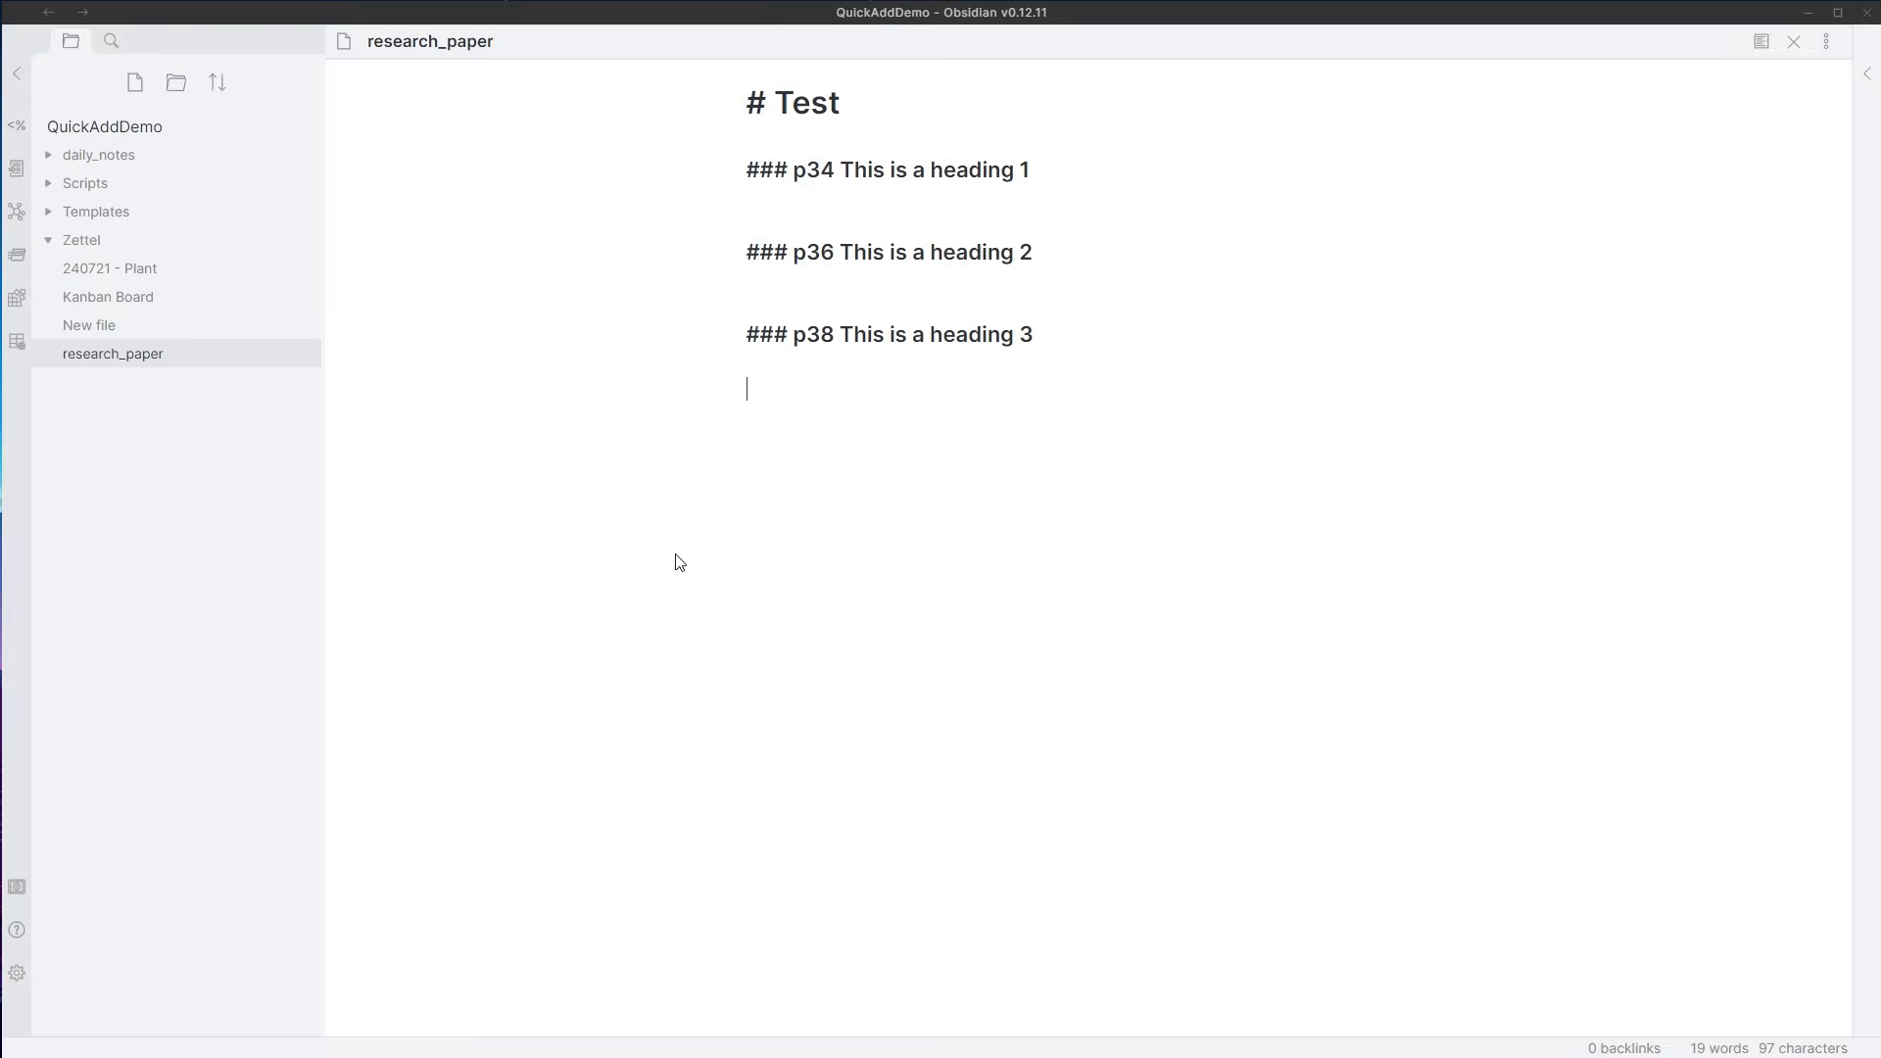
- Run the Zettelizer QuickAdd choice on the research_paper note
key("ctrl+p")
type("q")
key("Return")
key("Return")
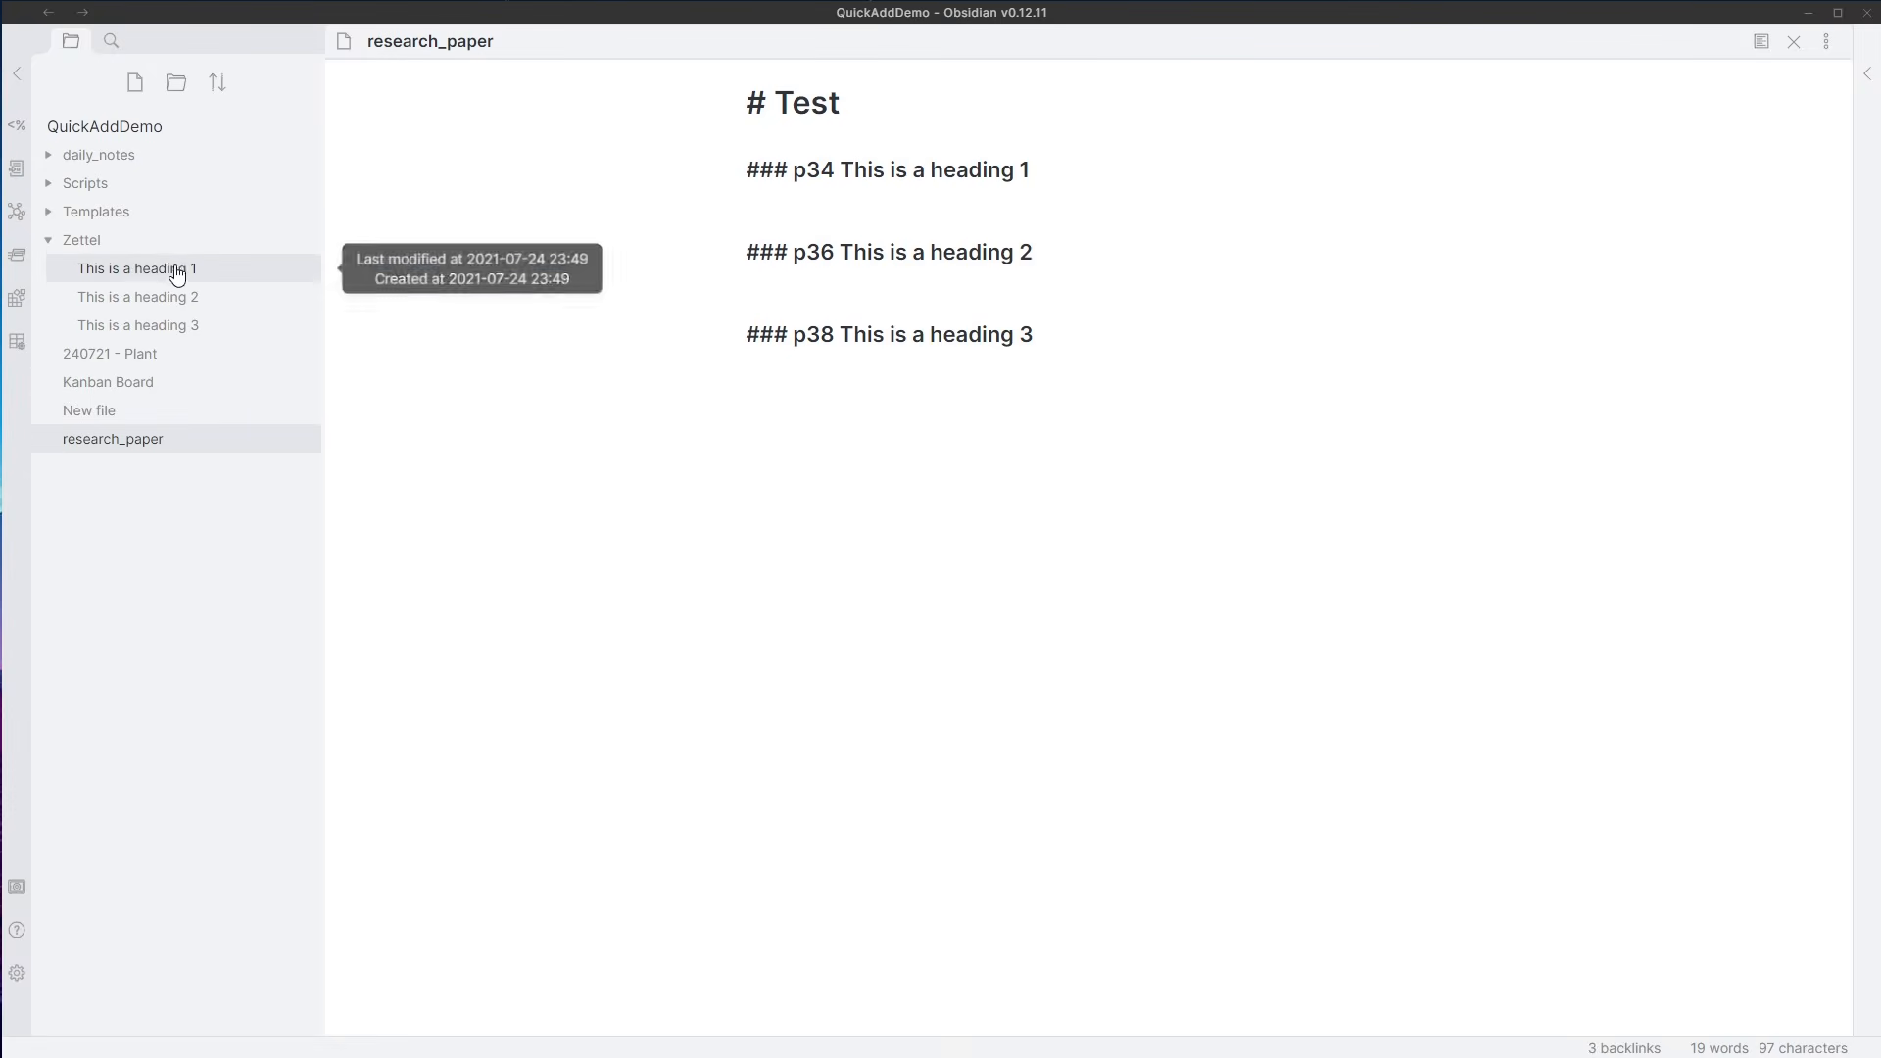
- Compare the text and page references of the level-3 headings with the note names in the Zettel folder
left_click_drag(1063, 180, 834, 167)
left_click_drag(1063, 263, 834, 256)
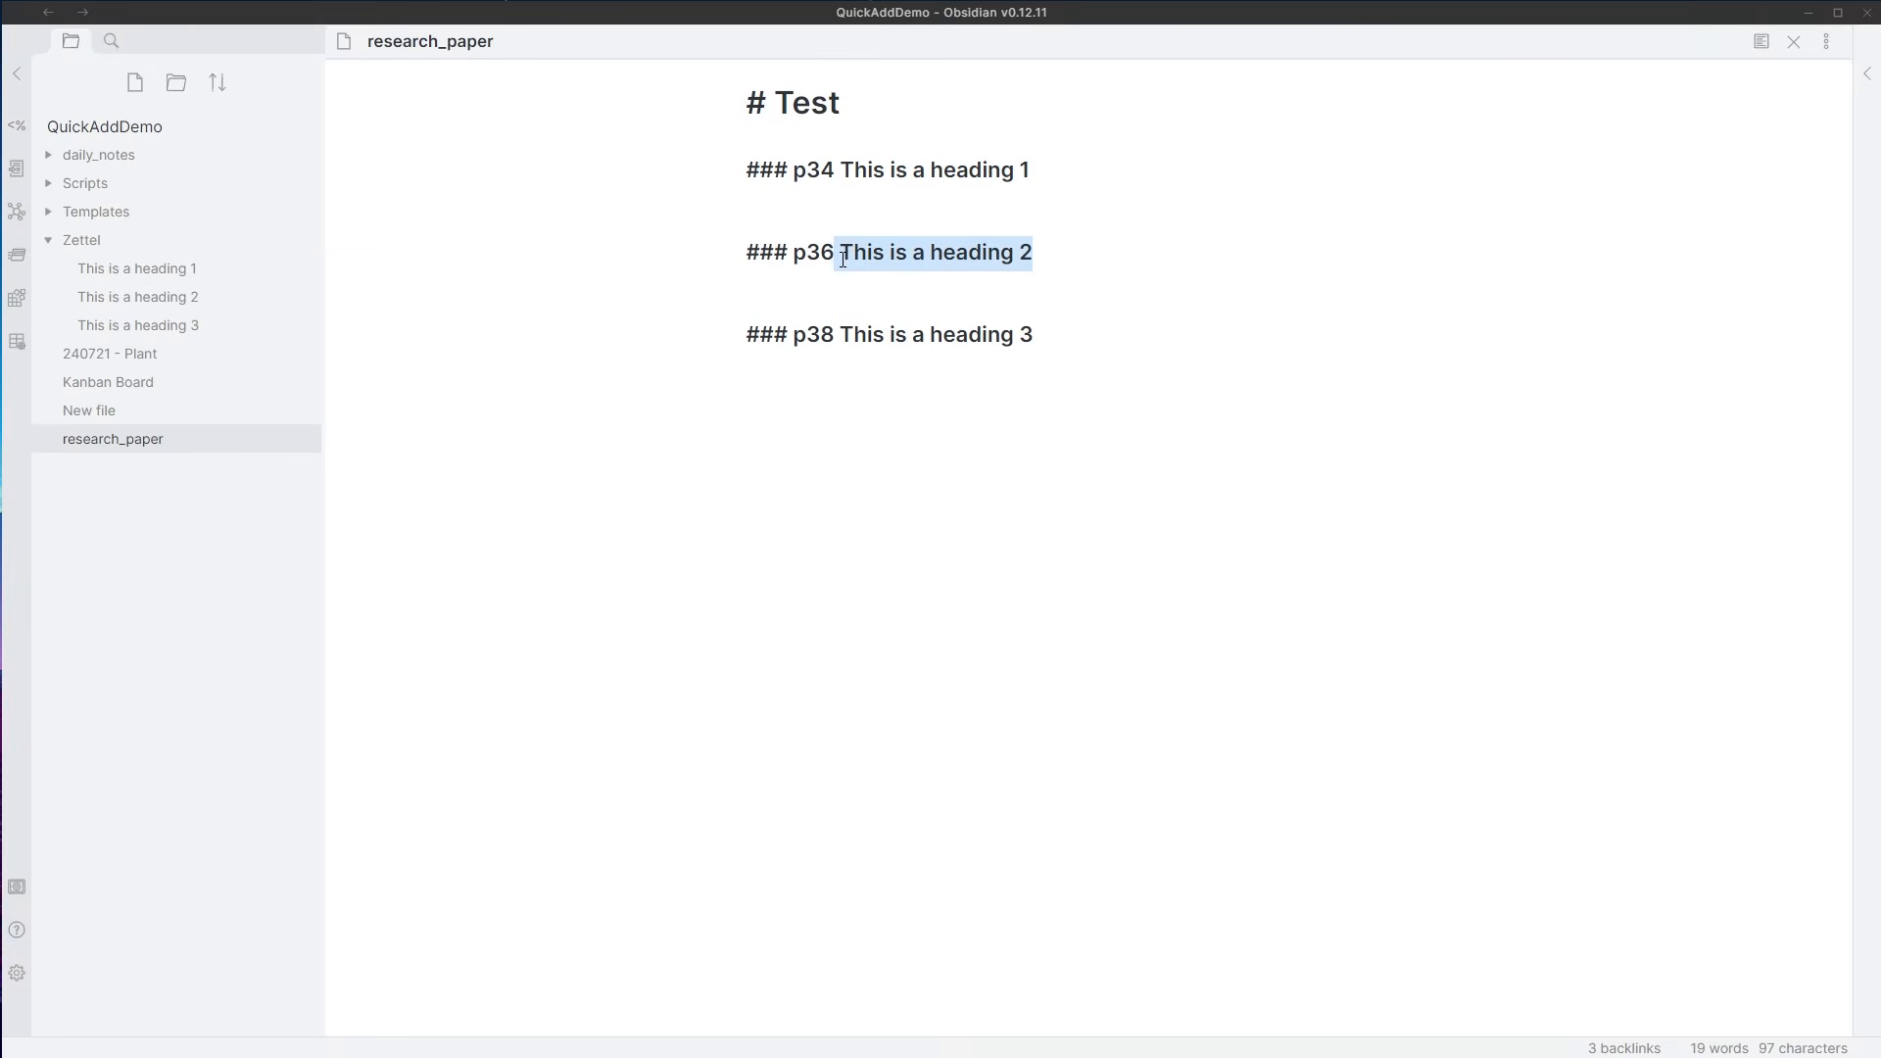
left_click(833, 401)
left_click_drag(838, 169, 1039, 173)
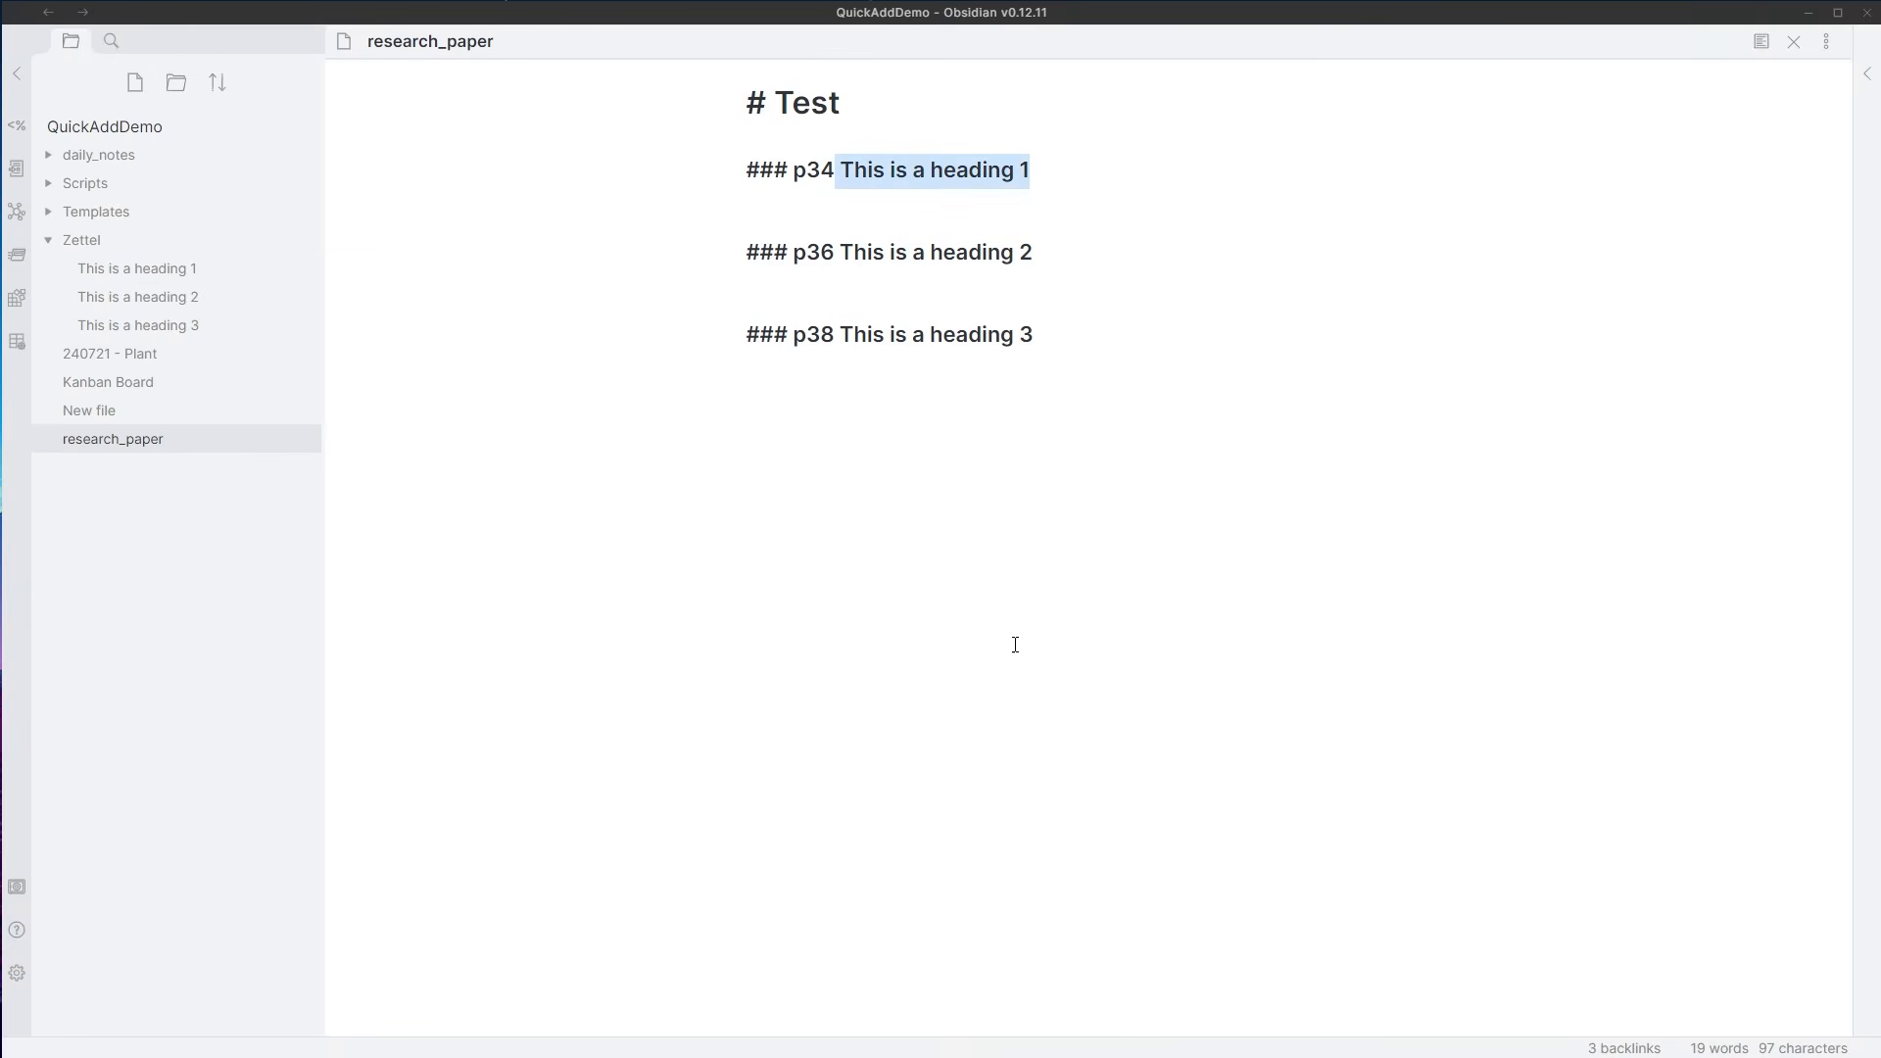
double_click(827, 185)
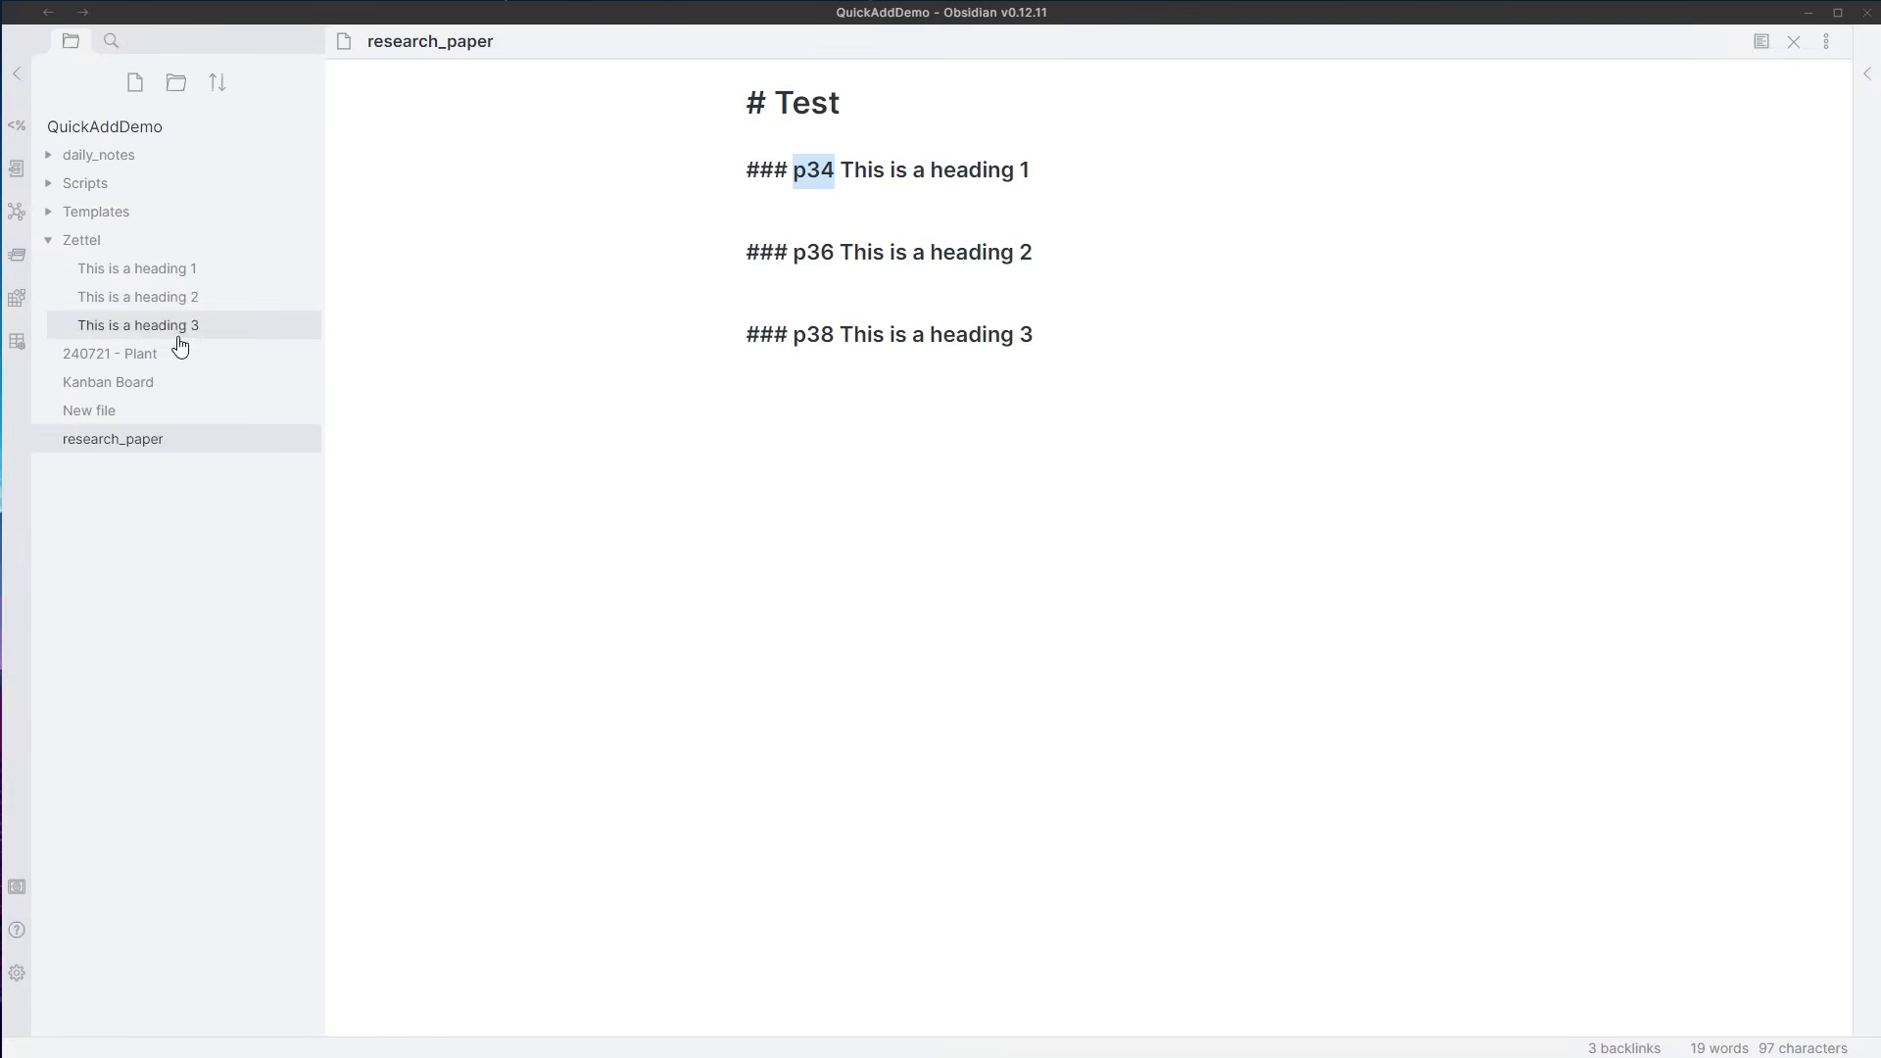
- Open the note "This is a heading 1" from the Zettel folder and check its embed in preview mode
left_click(154, 270)
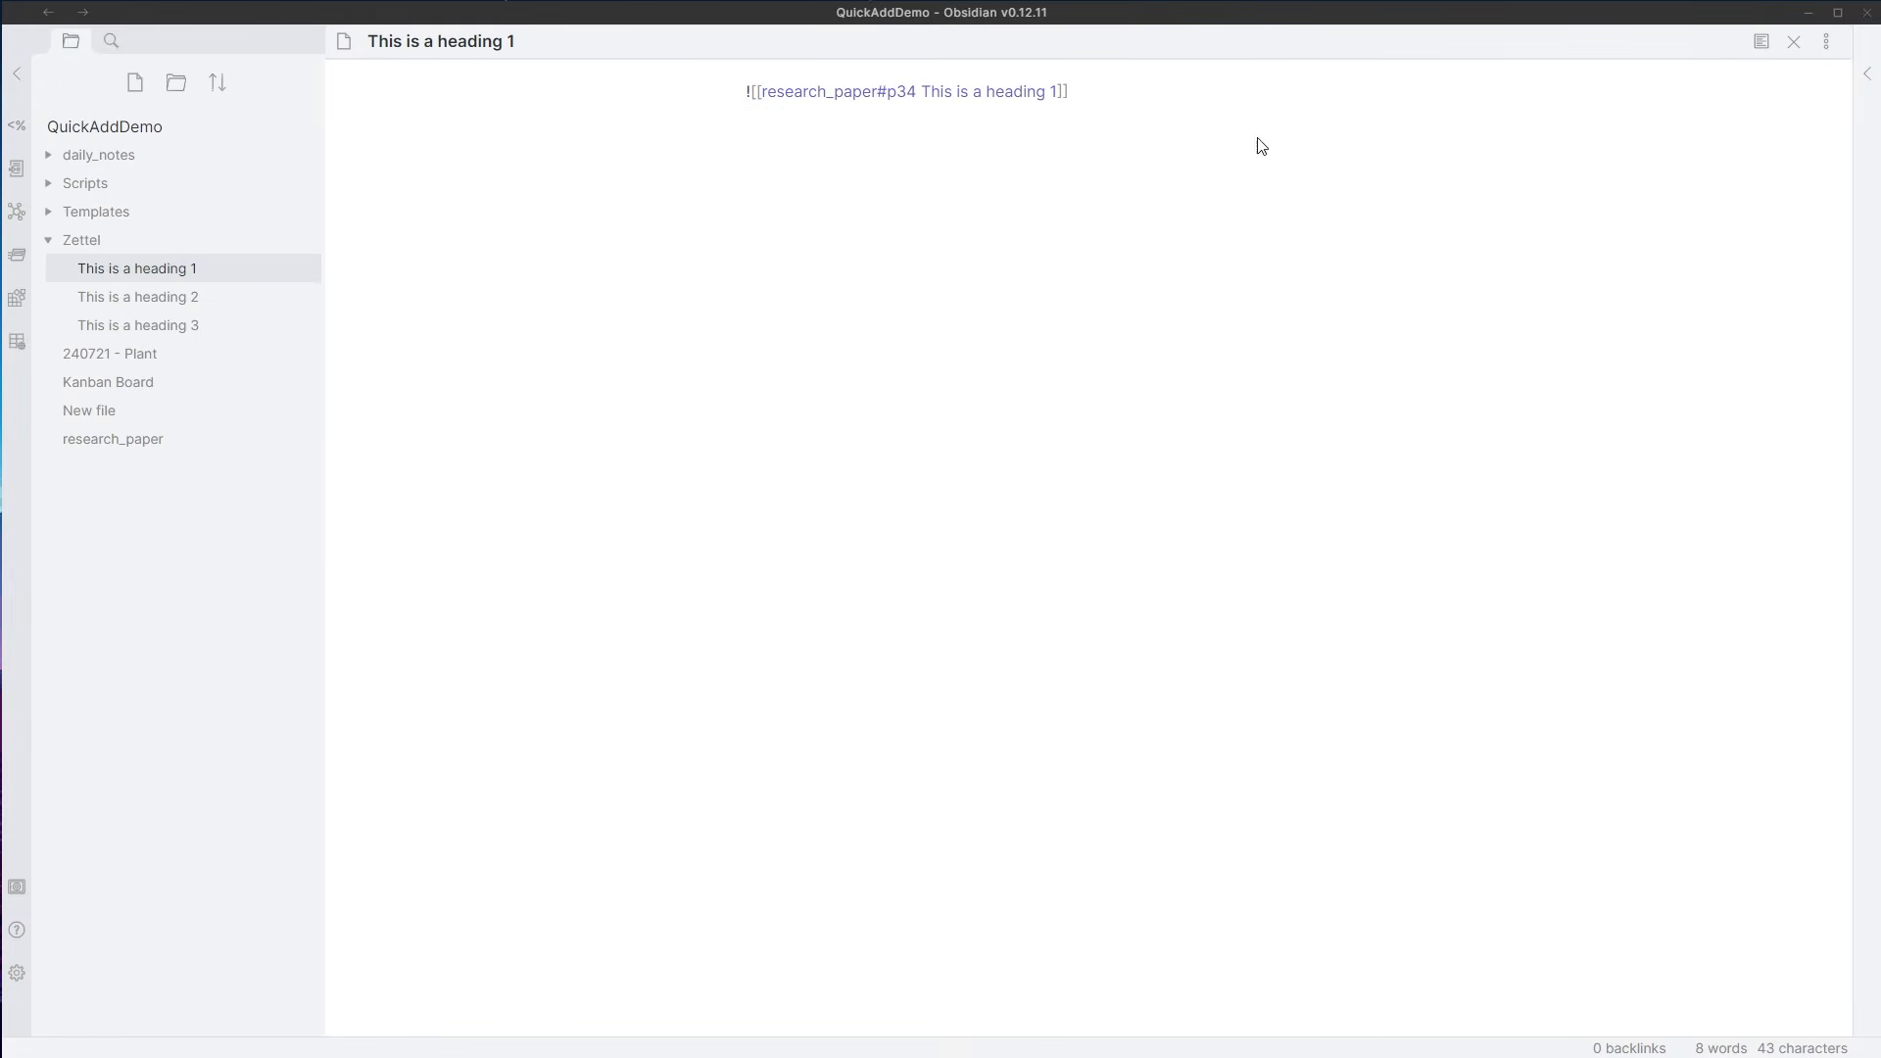
key("ctrl+e")
key("ctrl+e")
key("ctrl+o")
key("Down")
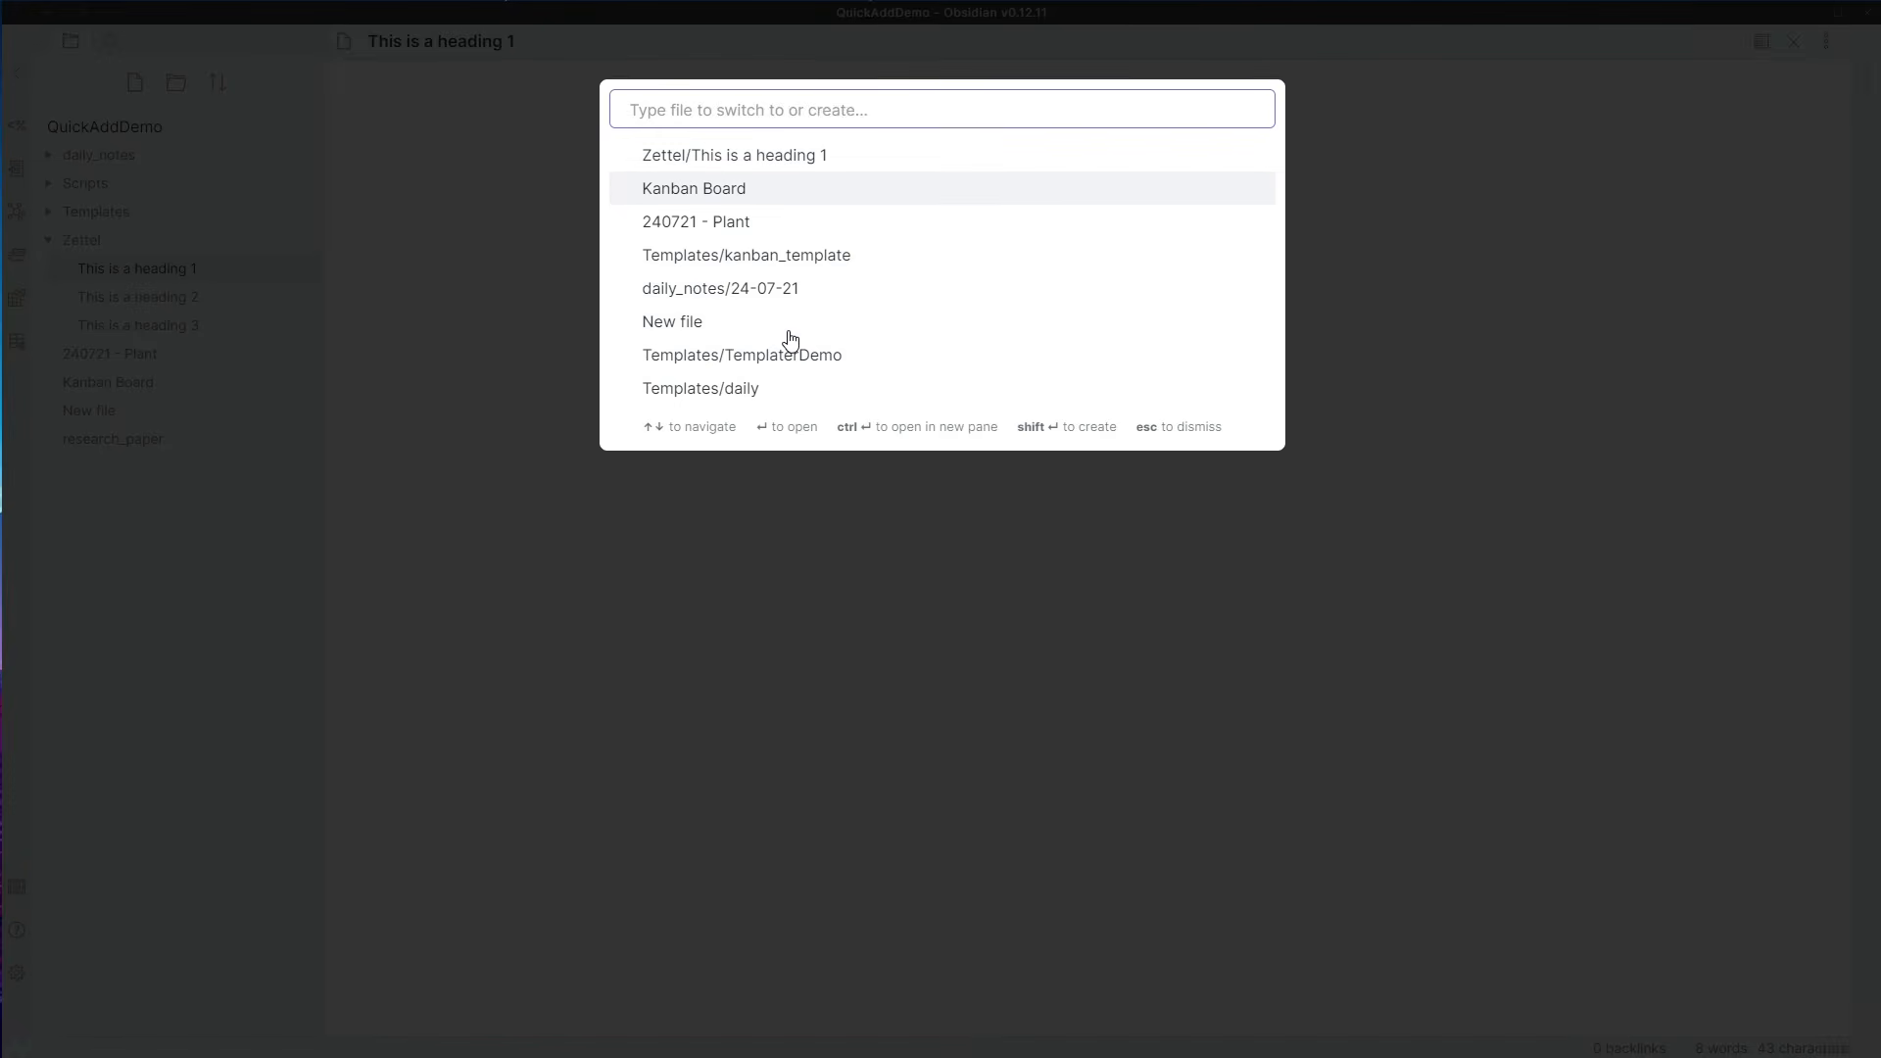
key("Down")
key("Down")
key("Down")
key("Down")
key("Down")
key("Down")
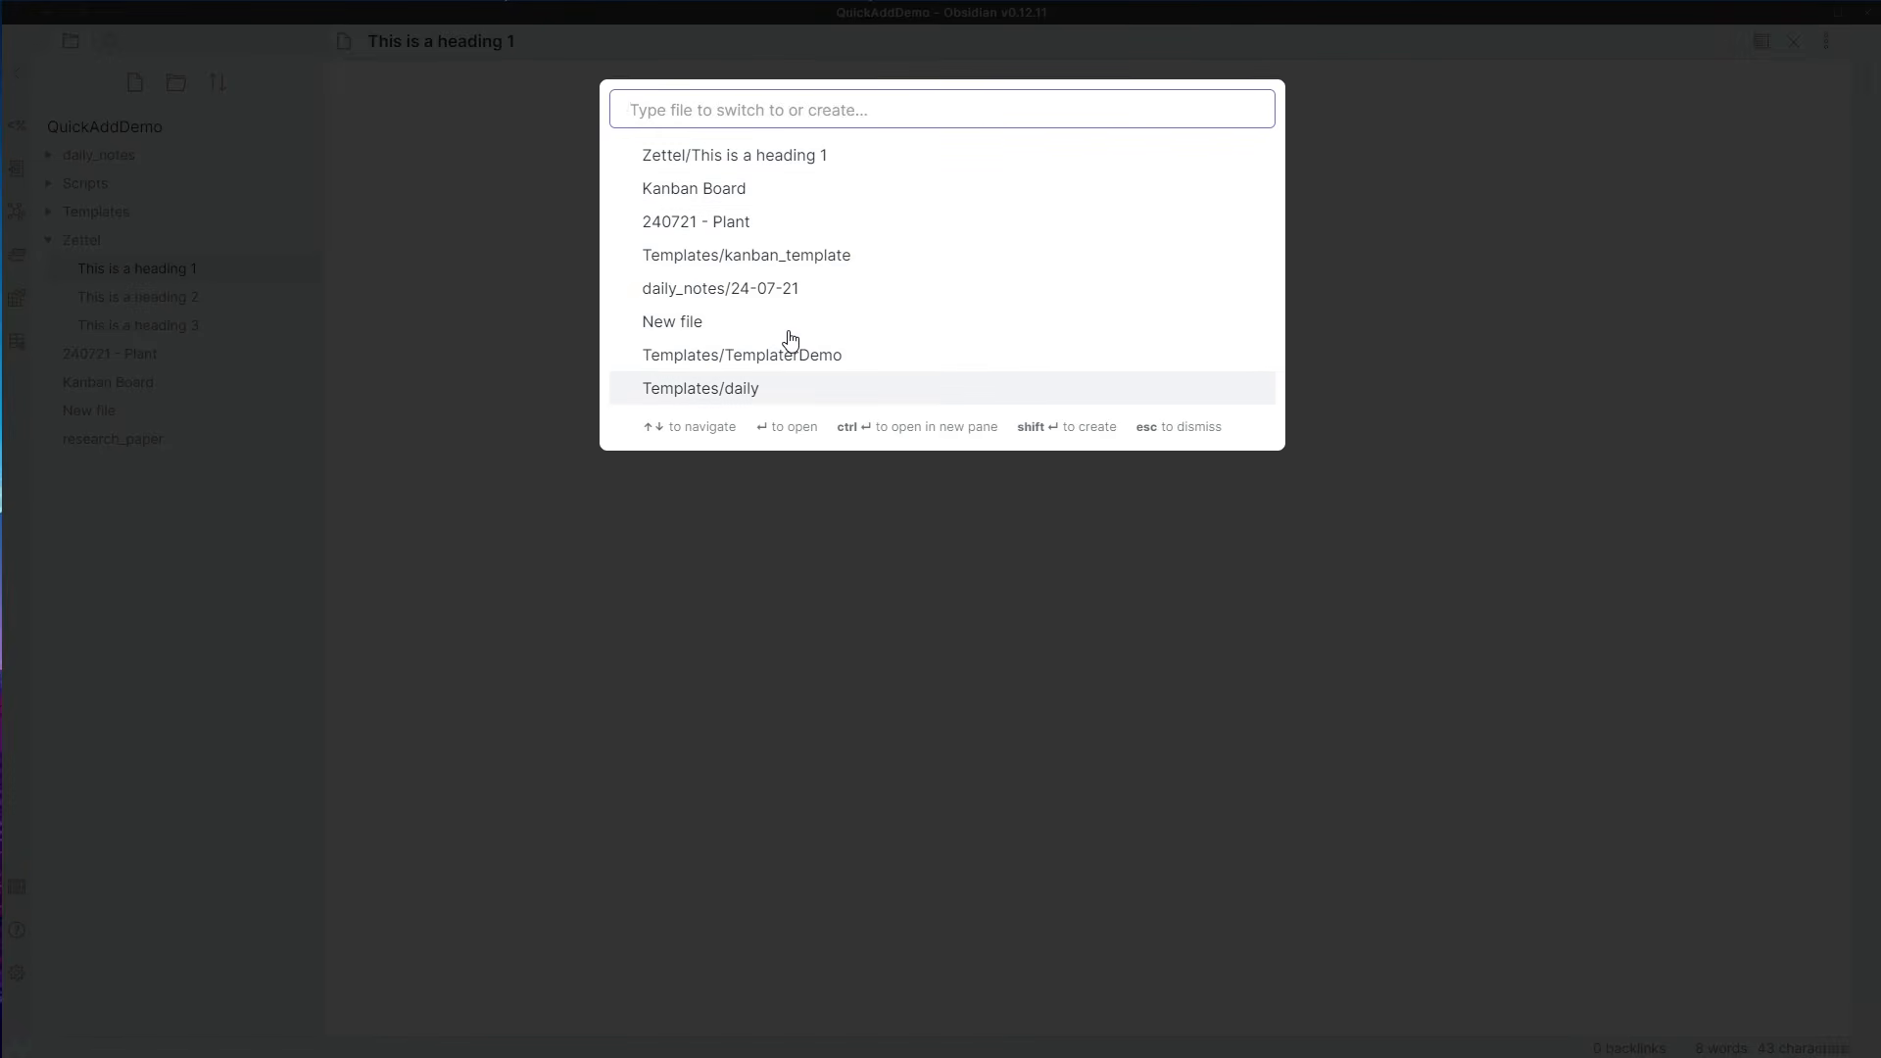
key("Escape")
- Open research_paper in a second pane and write "123" under the first level-3 heading
left_click(147, 438, "ctrl")
left_click(1288, 196)
type("123")
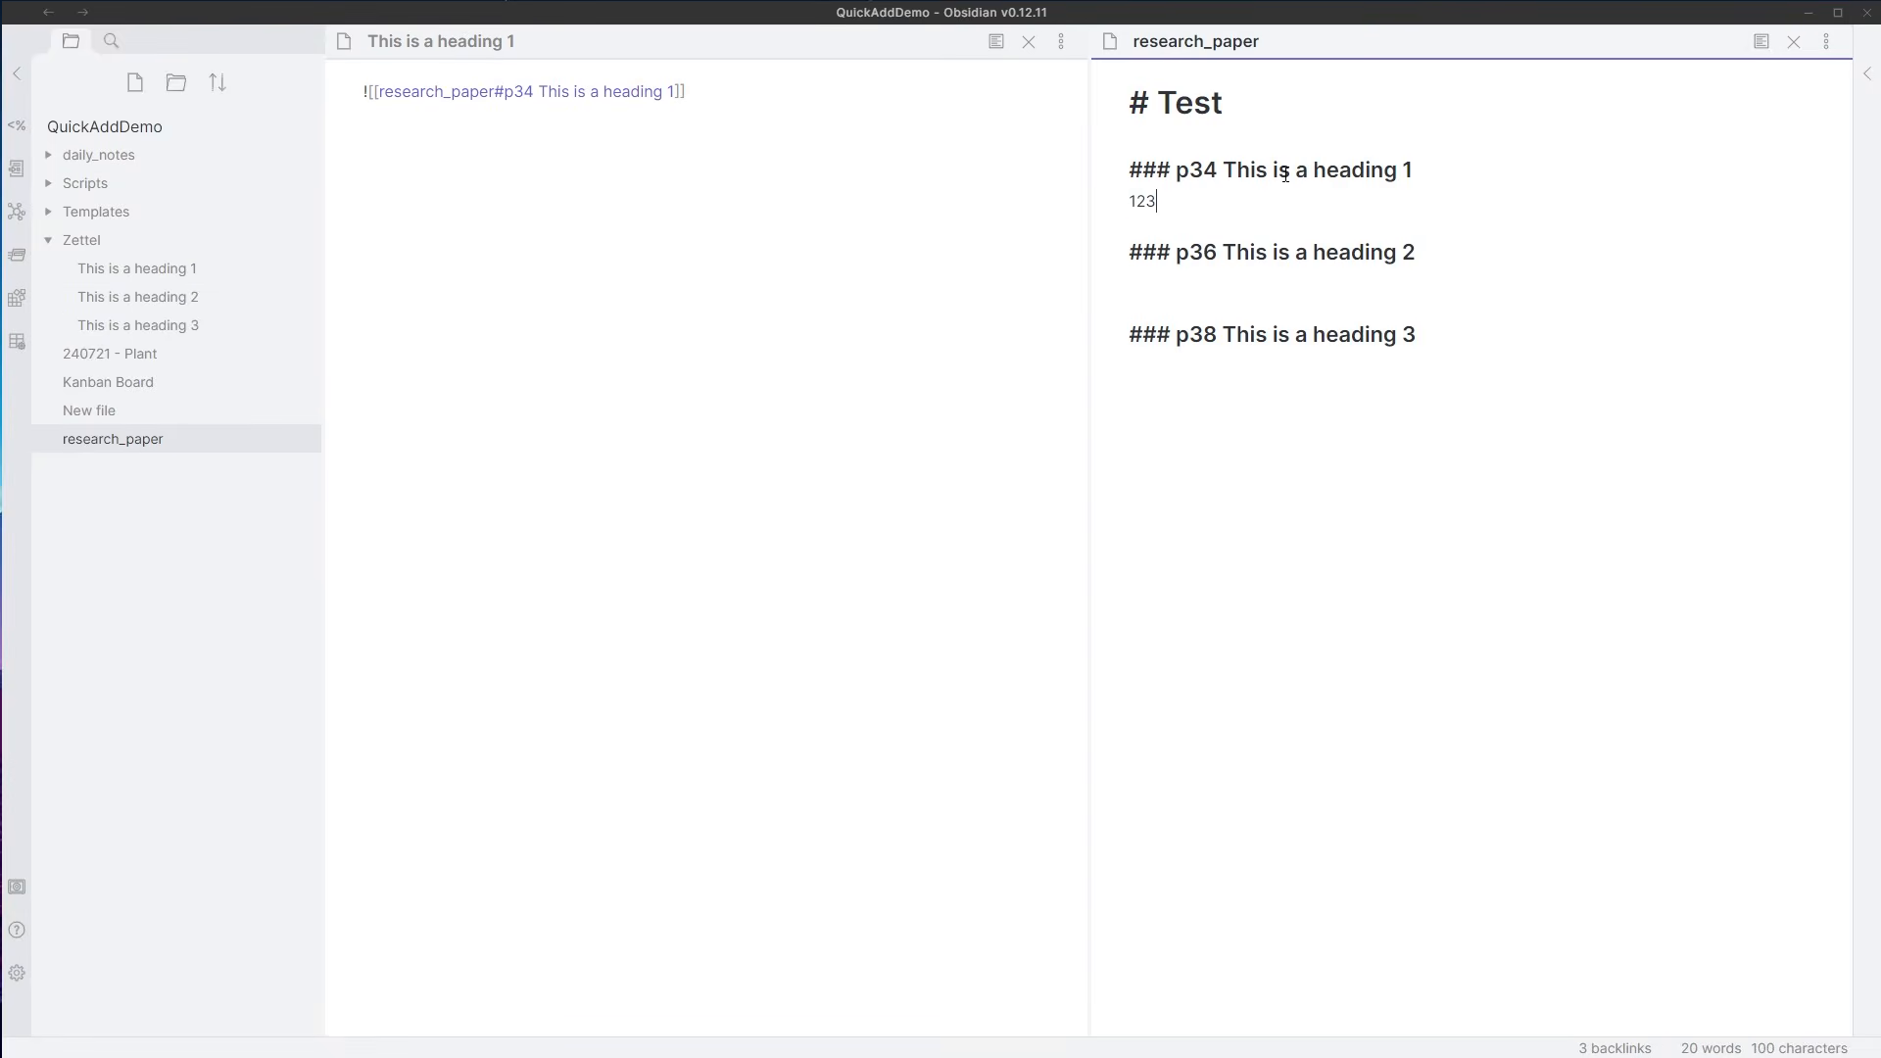
- Show "This is a heading 1" in preview mode and add the line "aalskd" below "123" in research_paper
left_click(735, 82)
key("ctrl+e")
left_click(1307, 206)
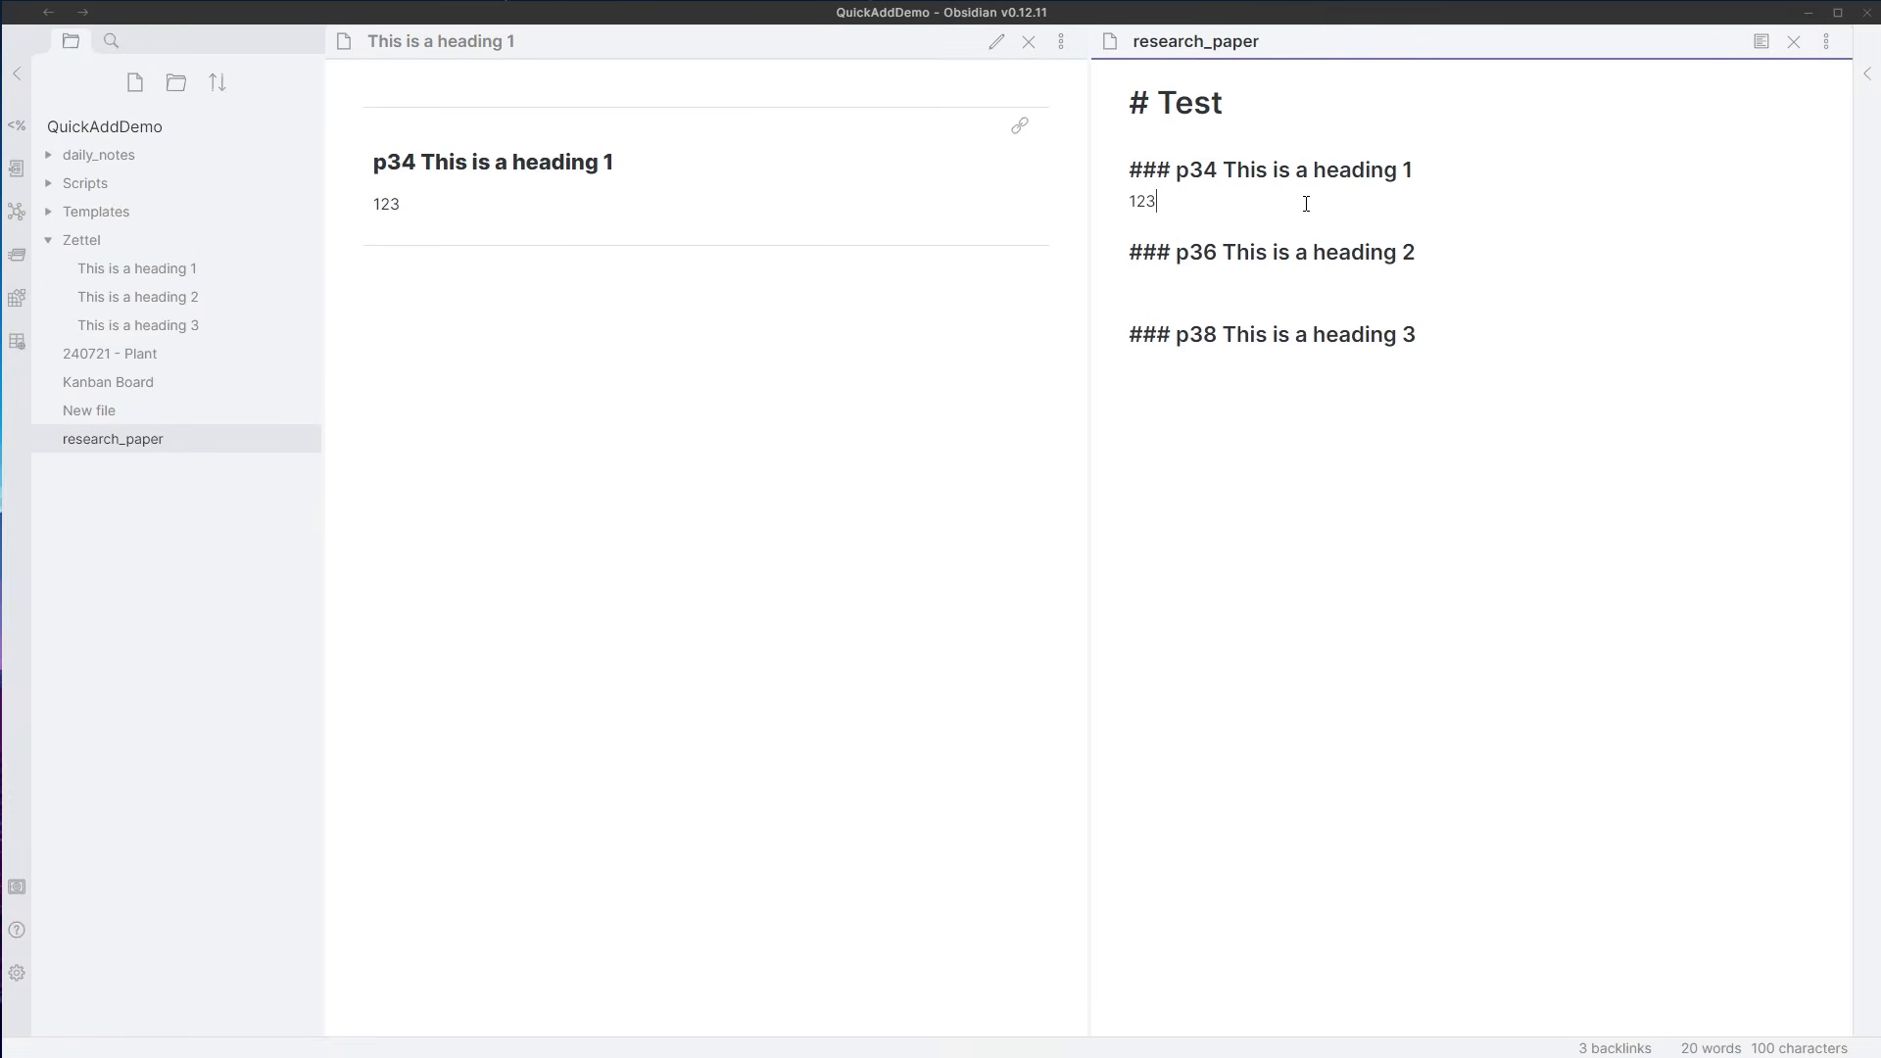
key("Return")
type("aalskd")
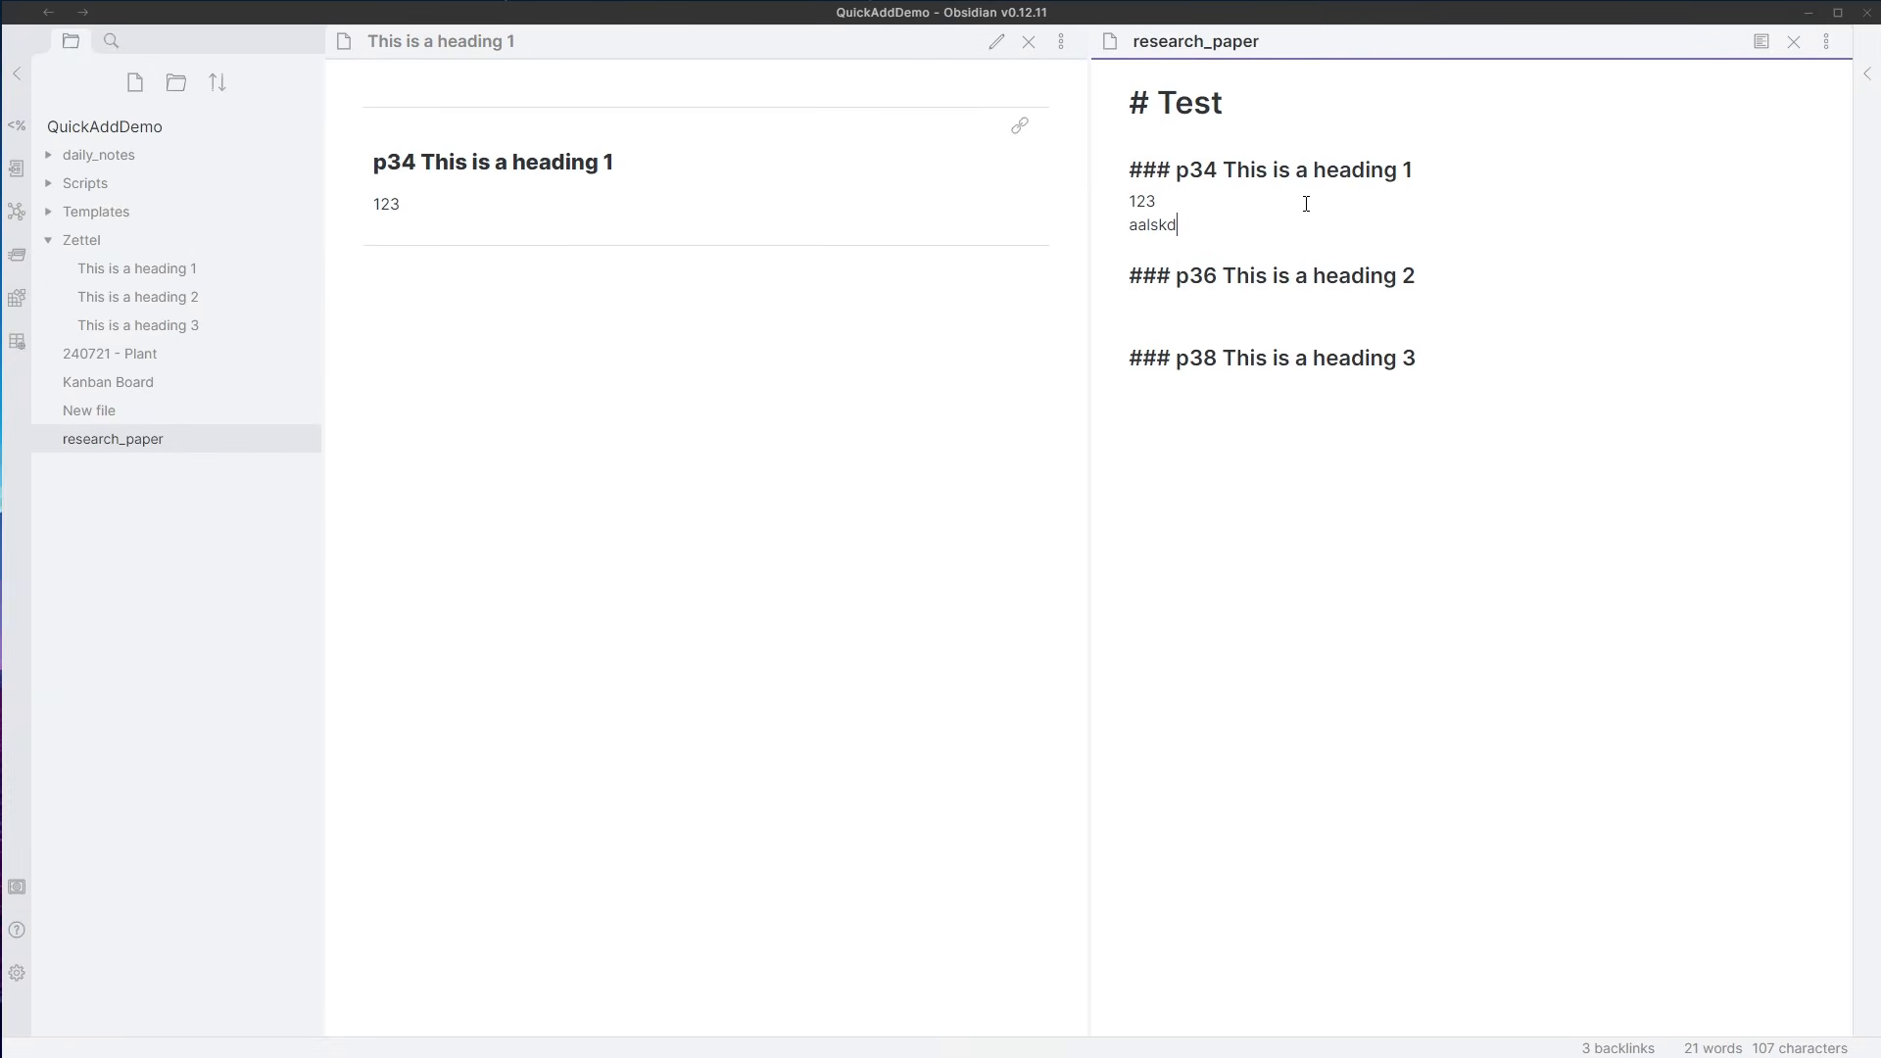
key("Return")
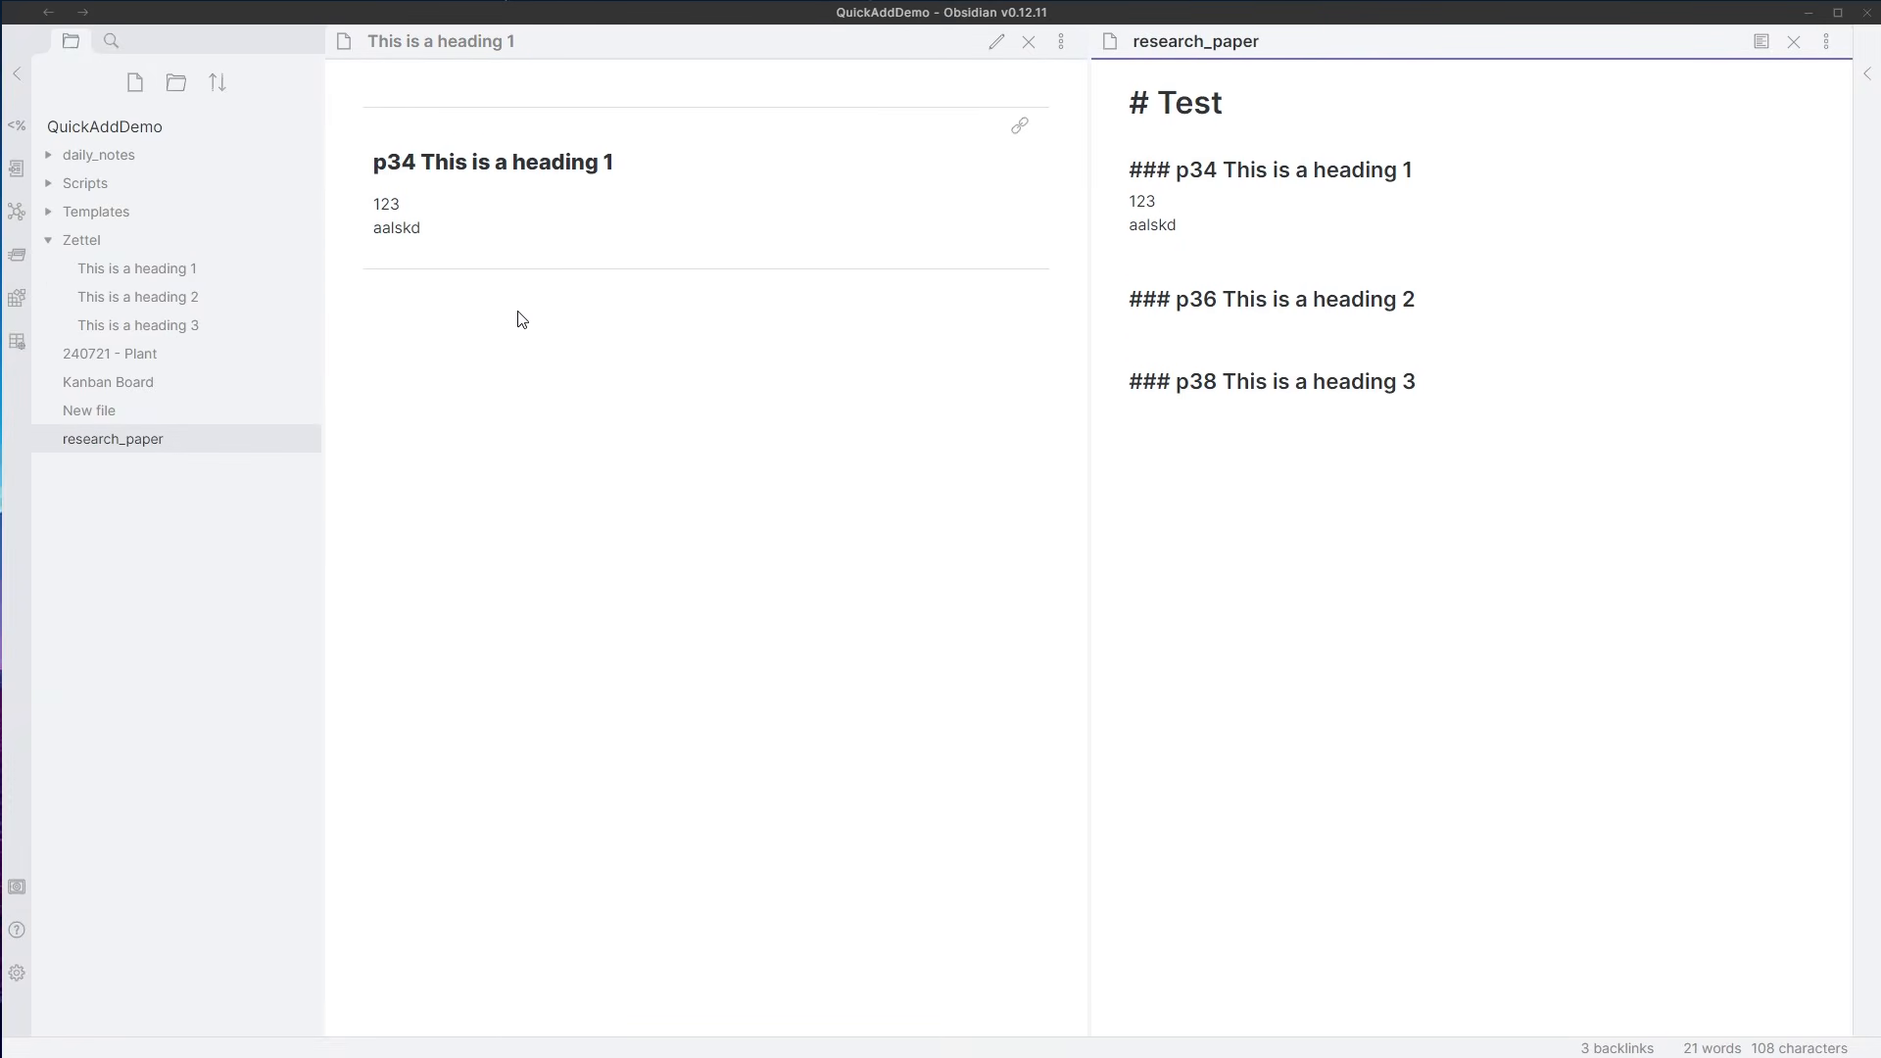
- Open New file in the pane showing research_paper, and return that pane to research_paper
left_click(758, 519)
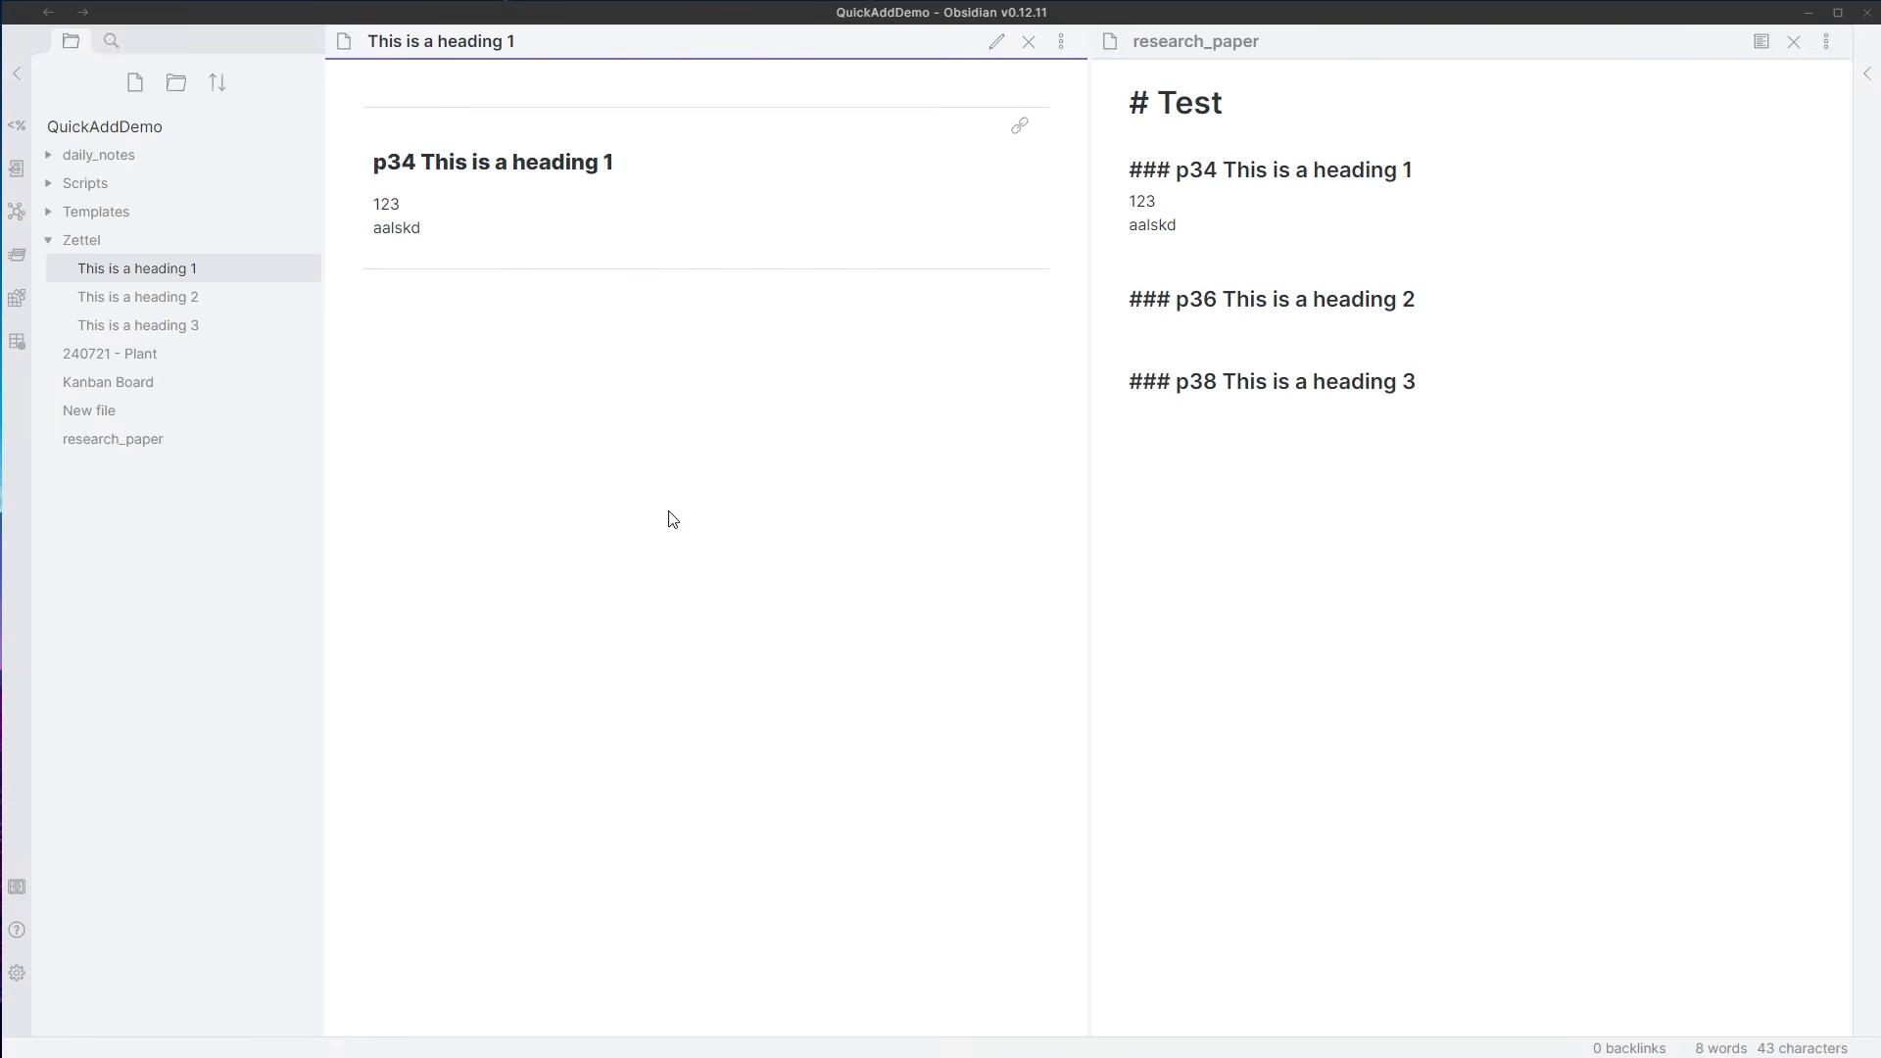
left_click_drag(1189, 237, 1102, 174)
left_click(285, 409)
left_click(588, 304)
left_click(1201, 324)
left_click(731, 427)
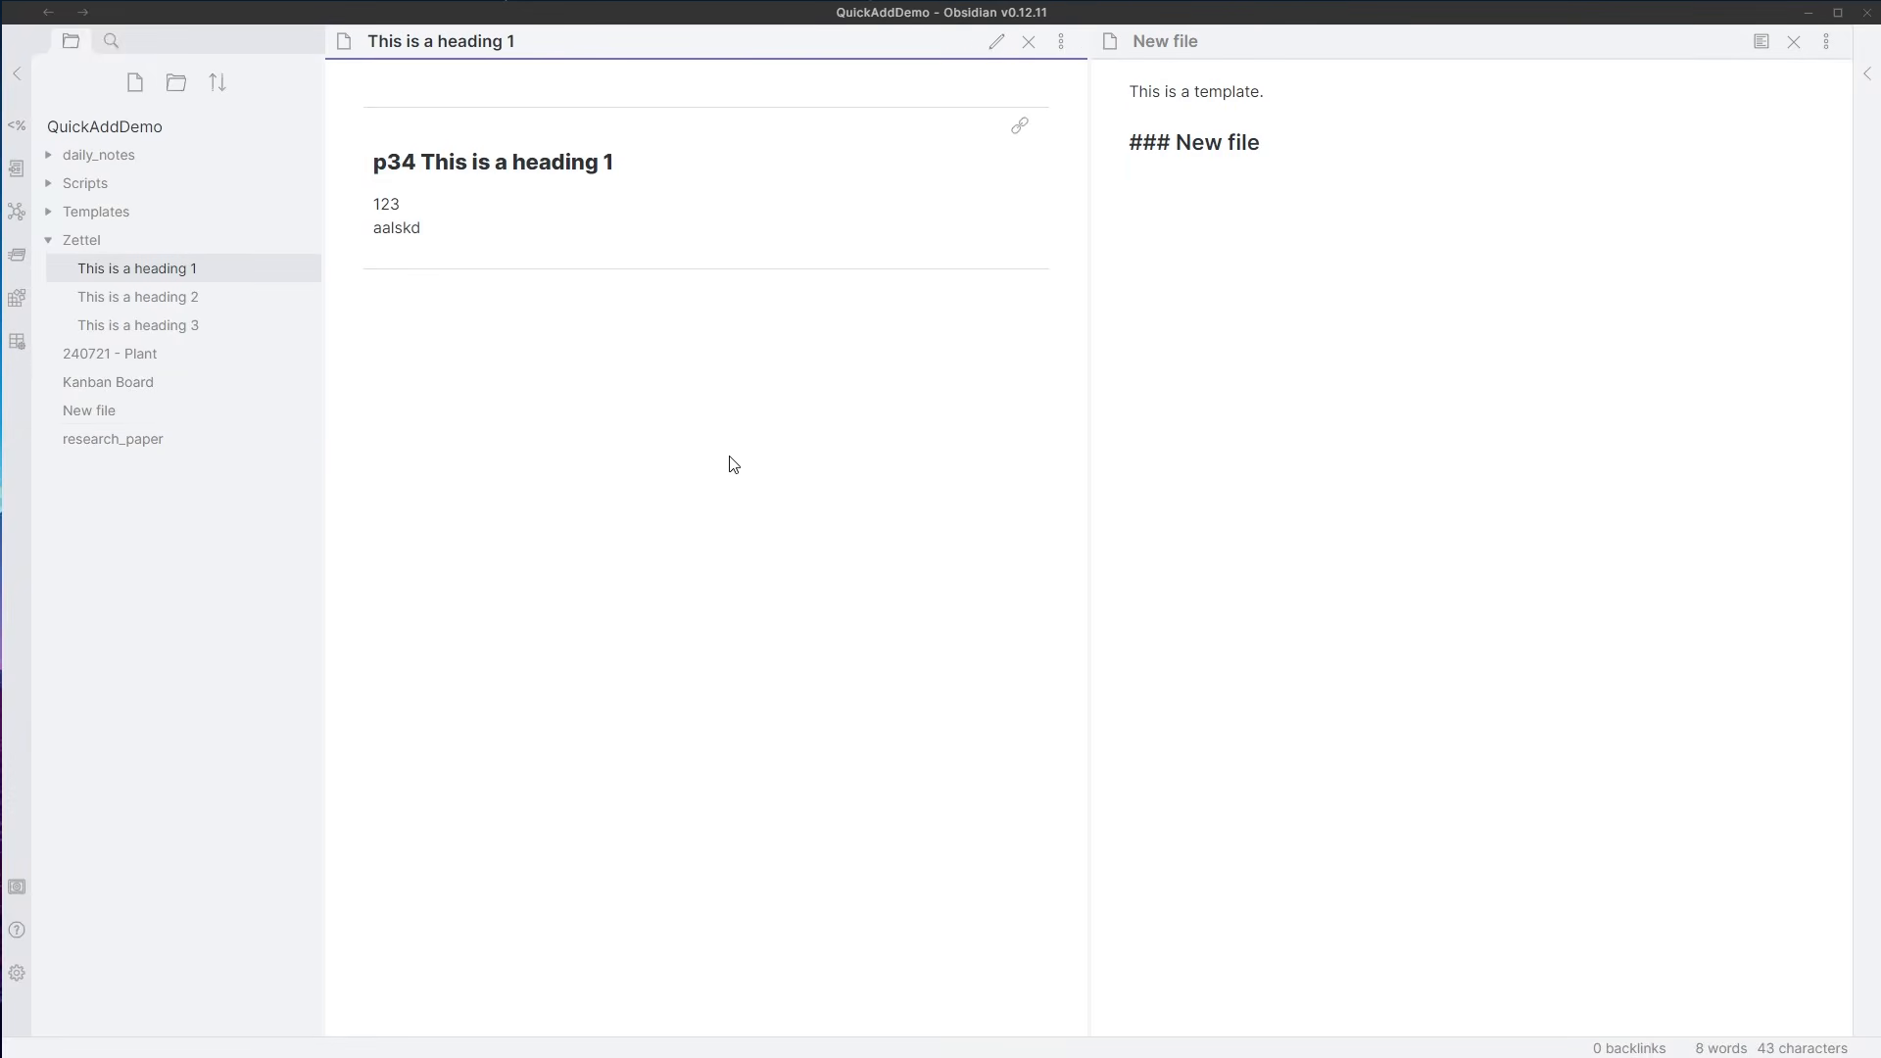
key("ctrl+alt+Right")
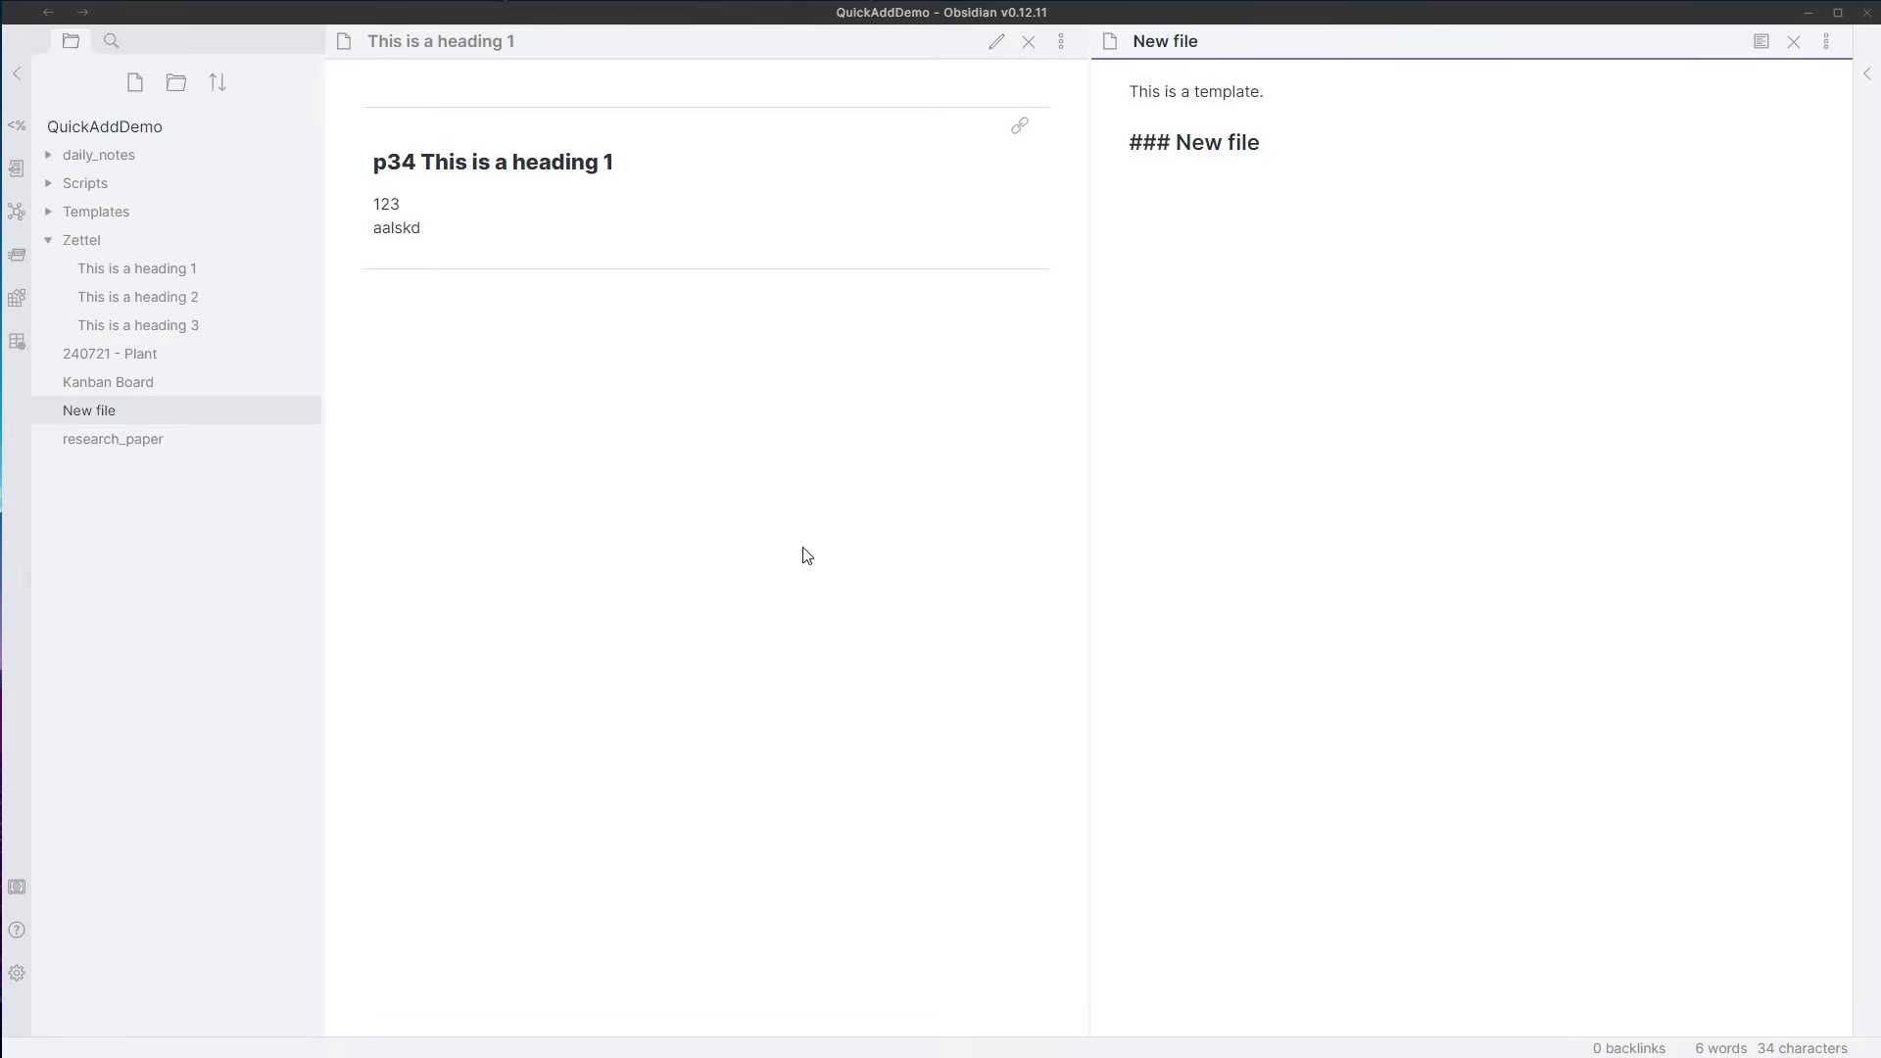
key("ctrl+alt+Left")
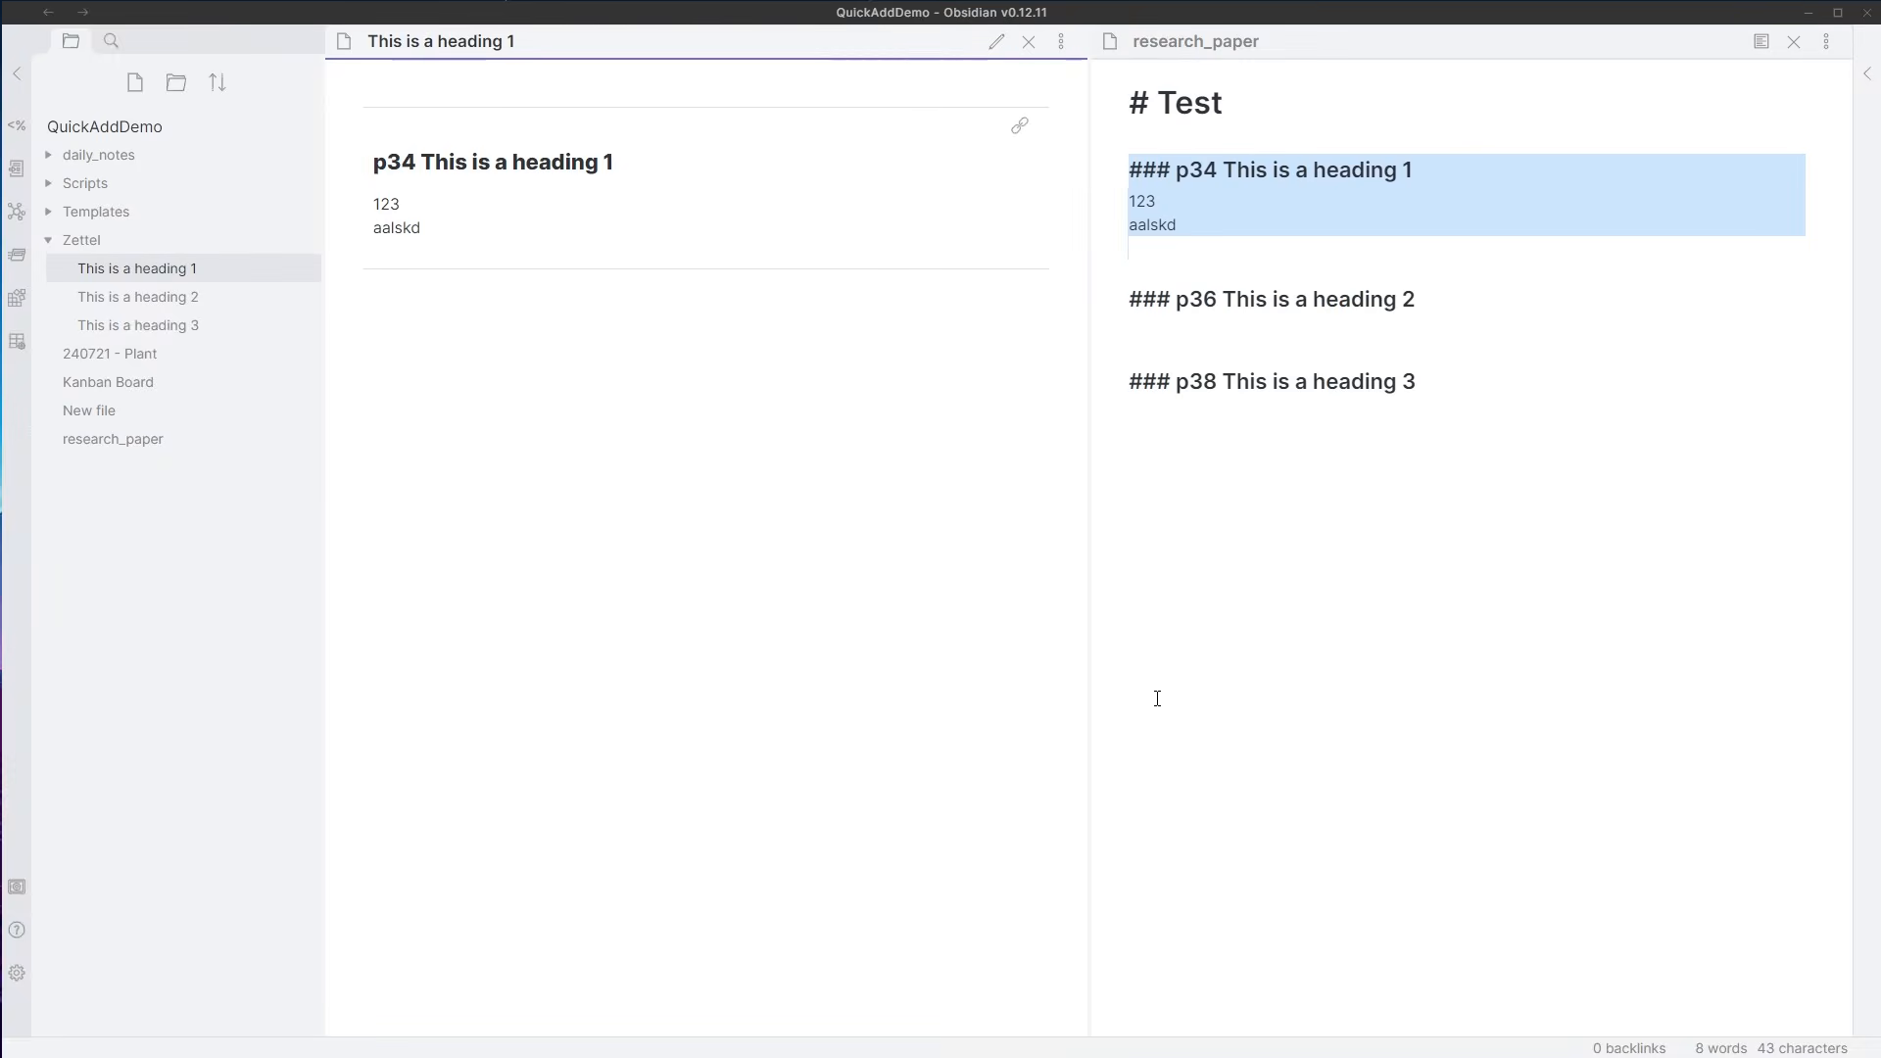
- Compare the p34 section in research_paper with its embedded copy in the note "This is a heading 1"
left_click(1294, 428)
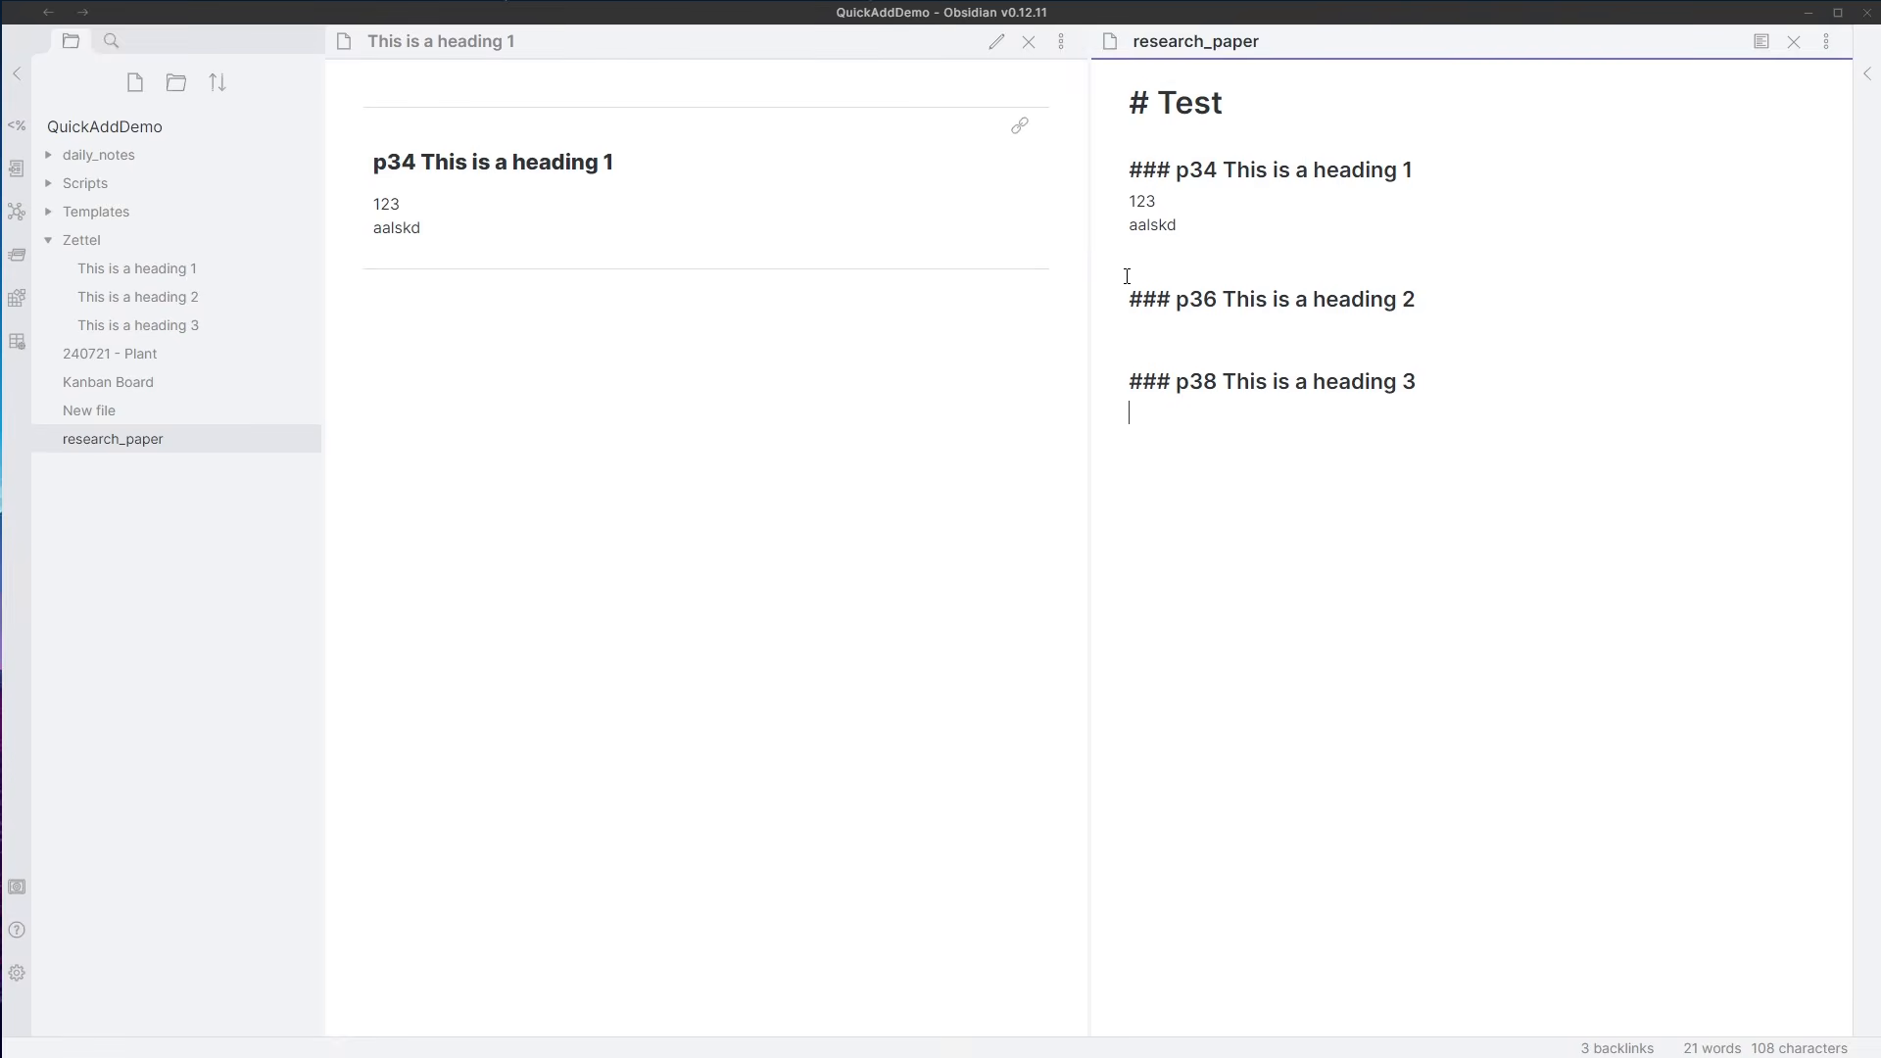
left_click_drag(1220, 231, 1104, 176)
left_click(1251, 173)
left_click(545, 580)
left_click_drag(529, 42, 336, 46)
left_click(760, 450)
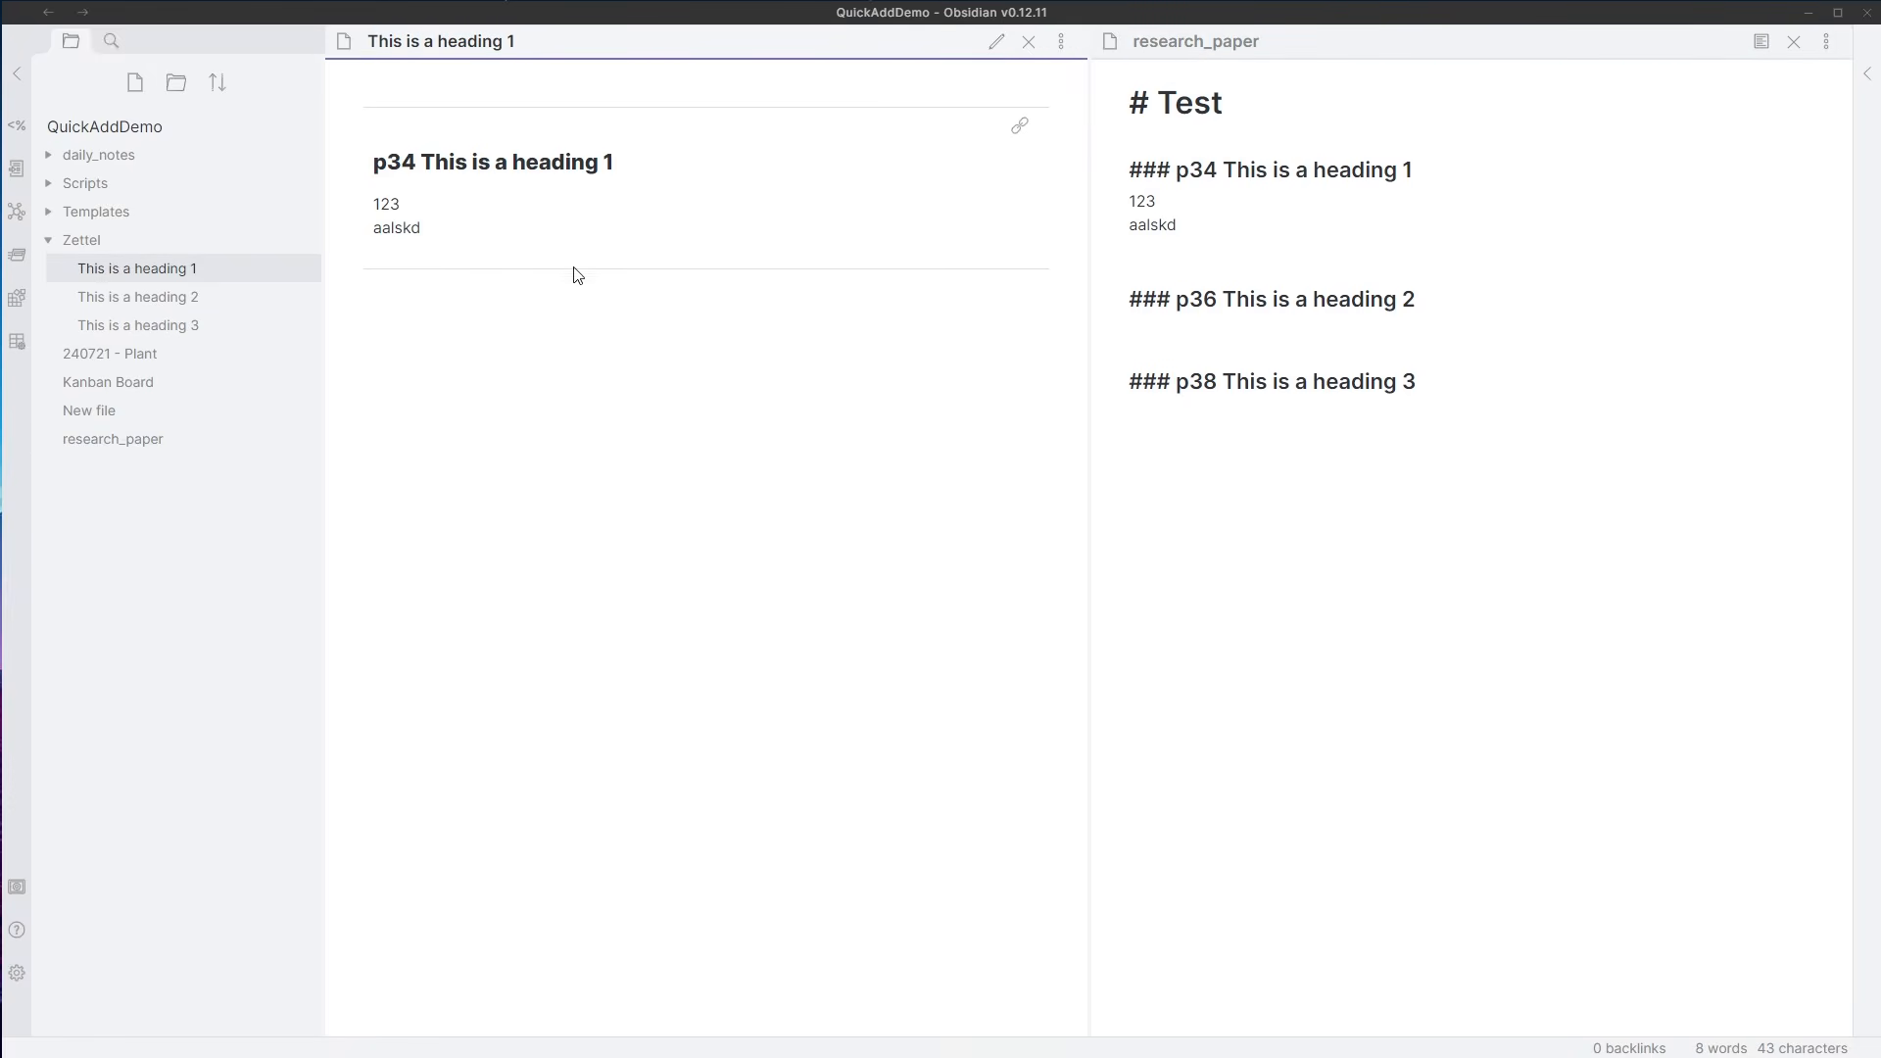
left_click_drag(1200, 245, 1123, 170)
left_click(1326, 302)
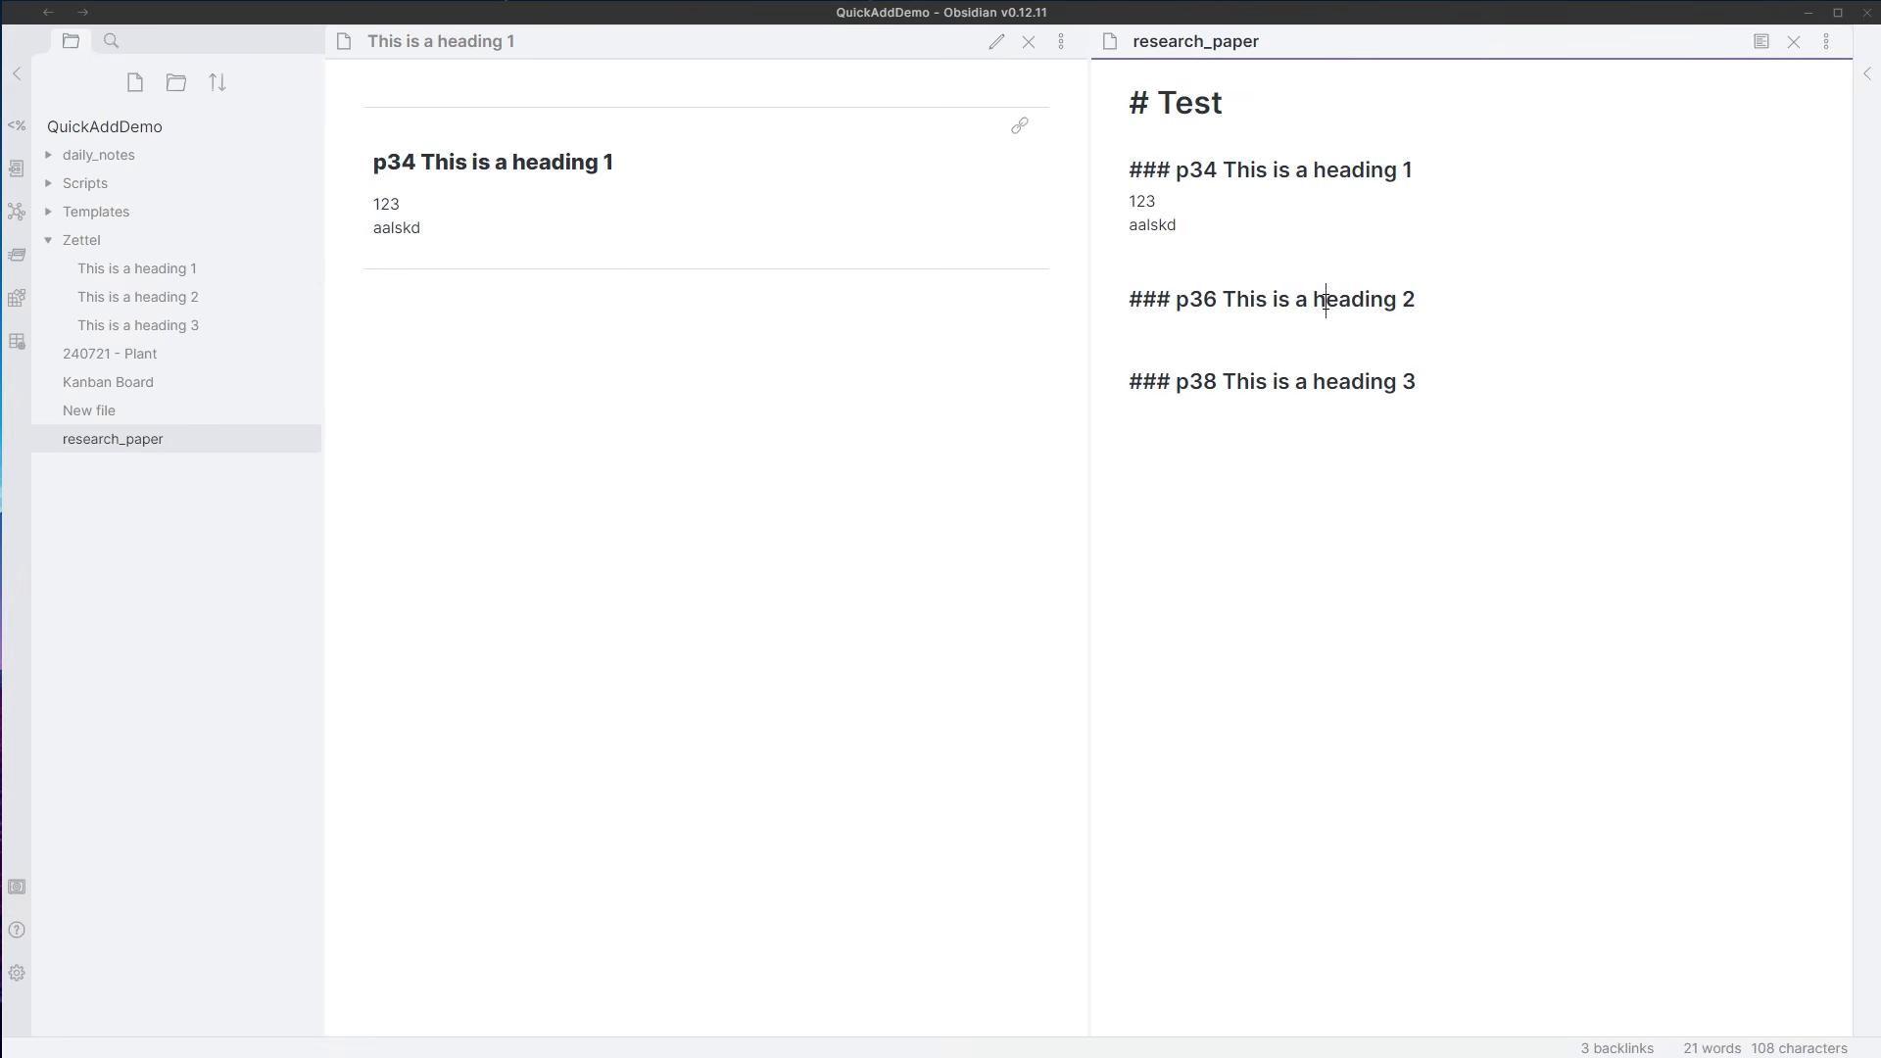
left_click(879, 526)
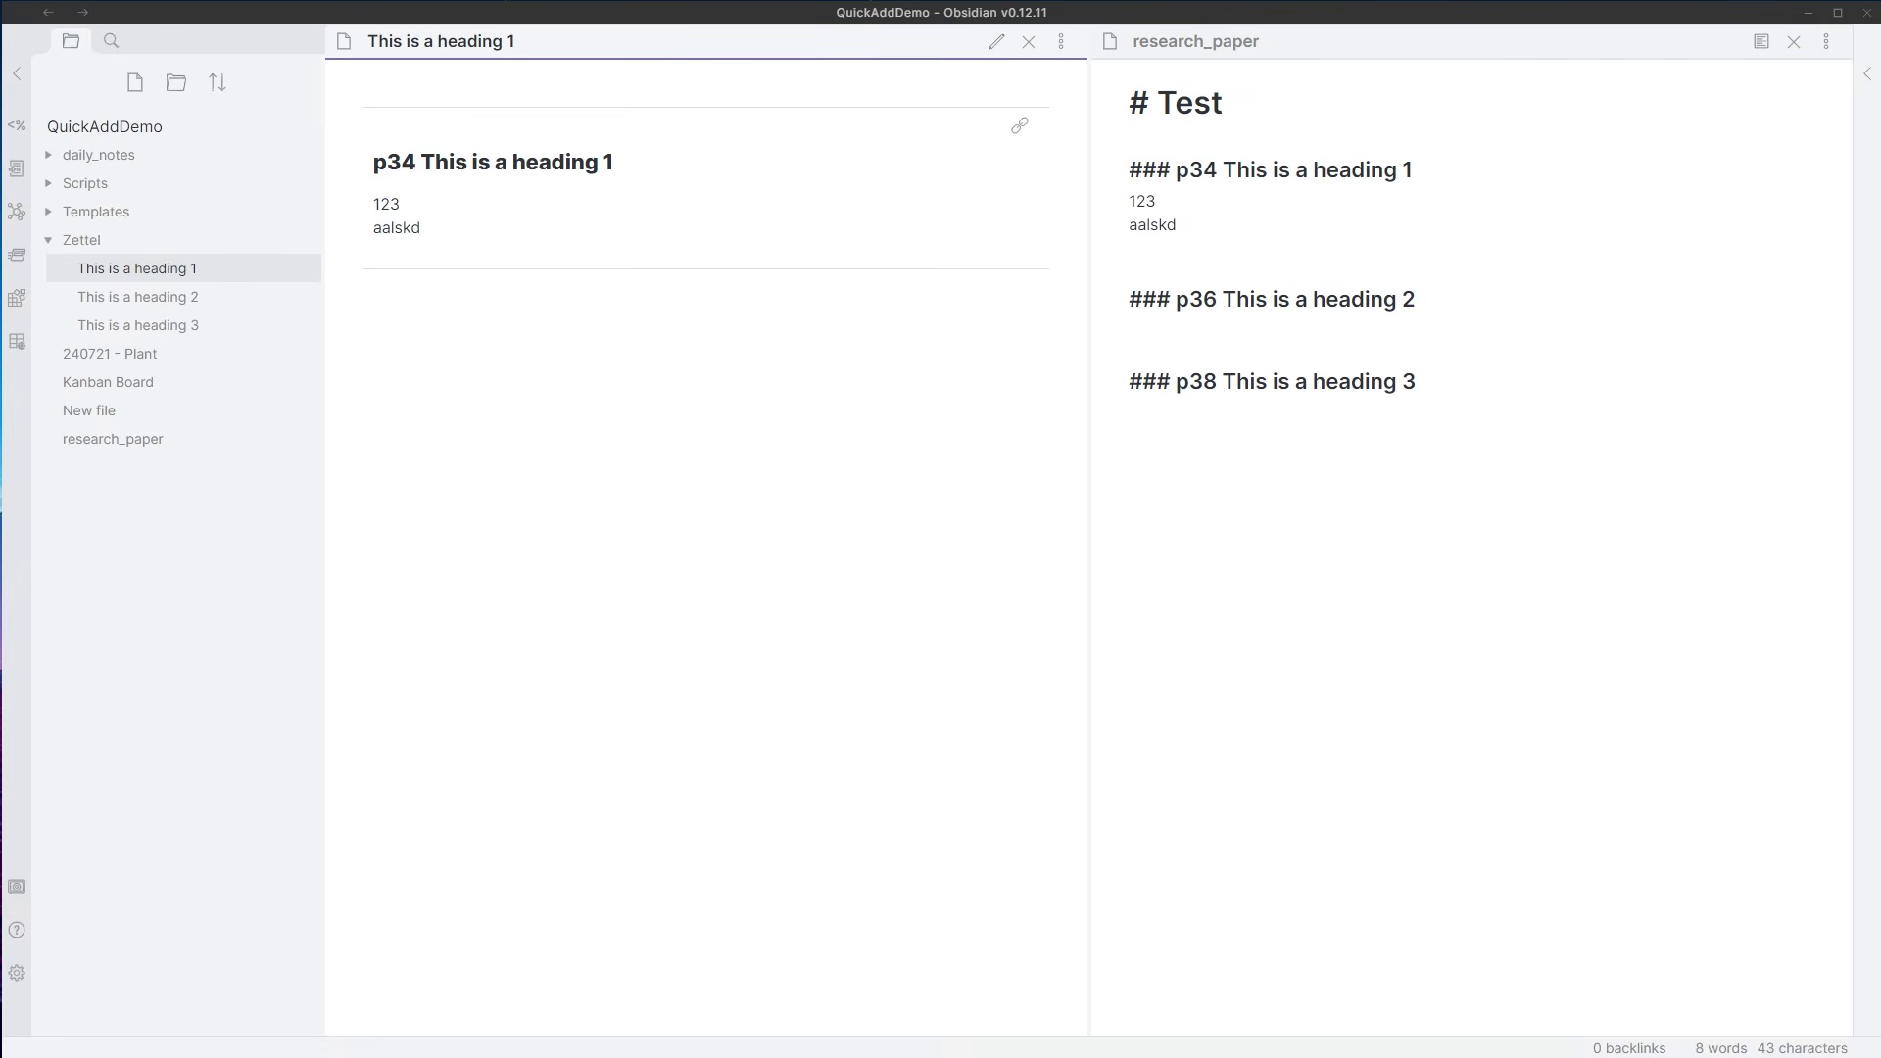
- Switch to the browser, close the raw zettelizer.js page and open the main page of the quickadd repository
key("alt+Tab")
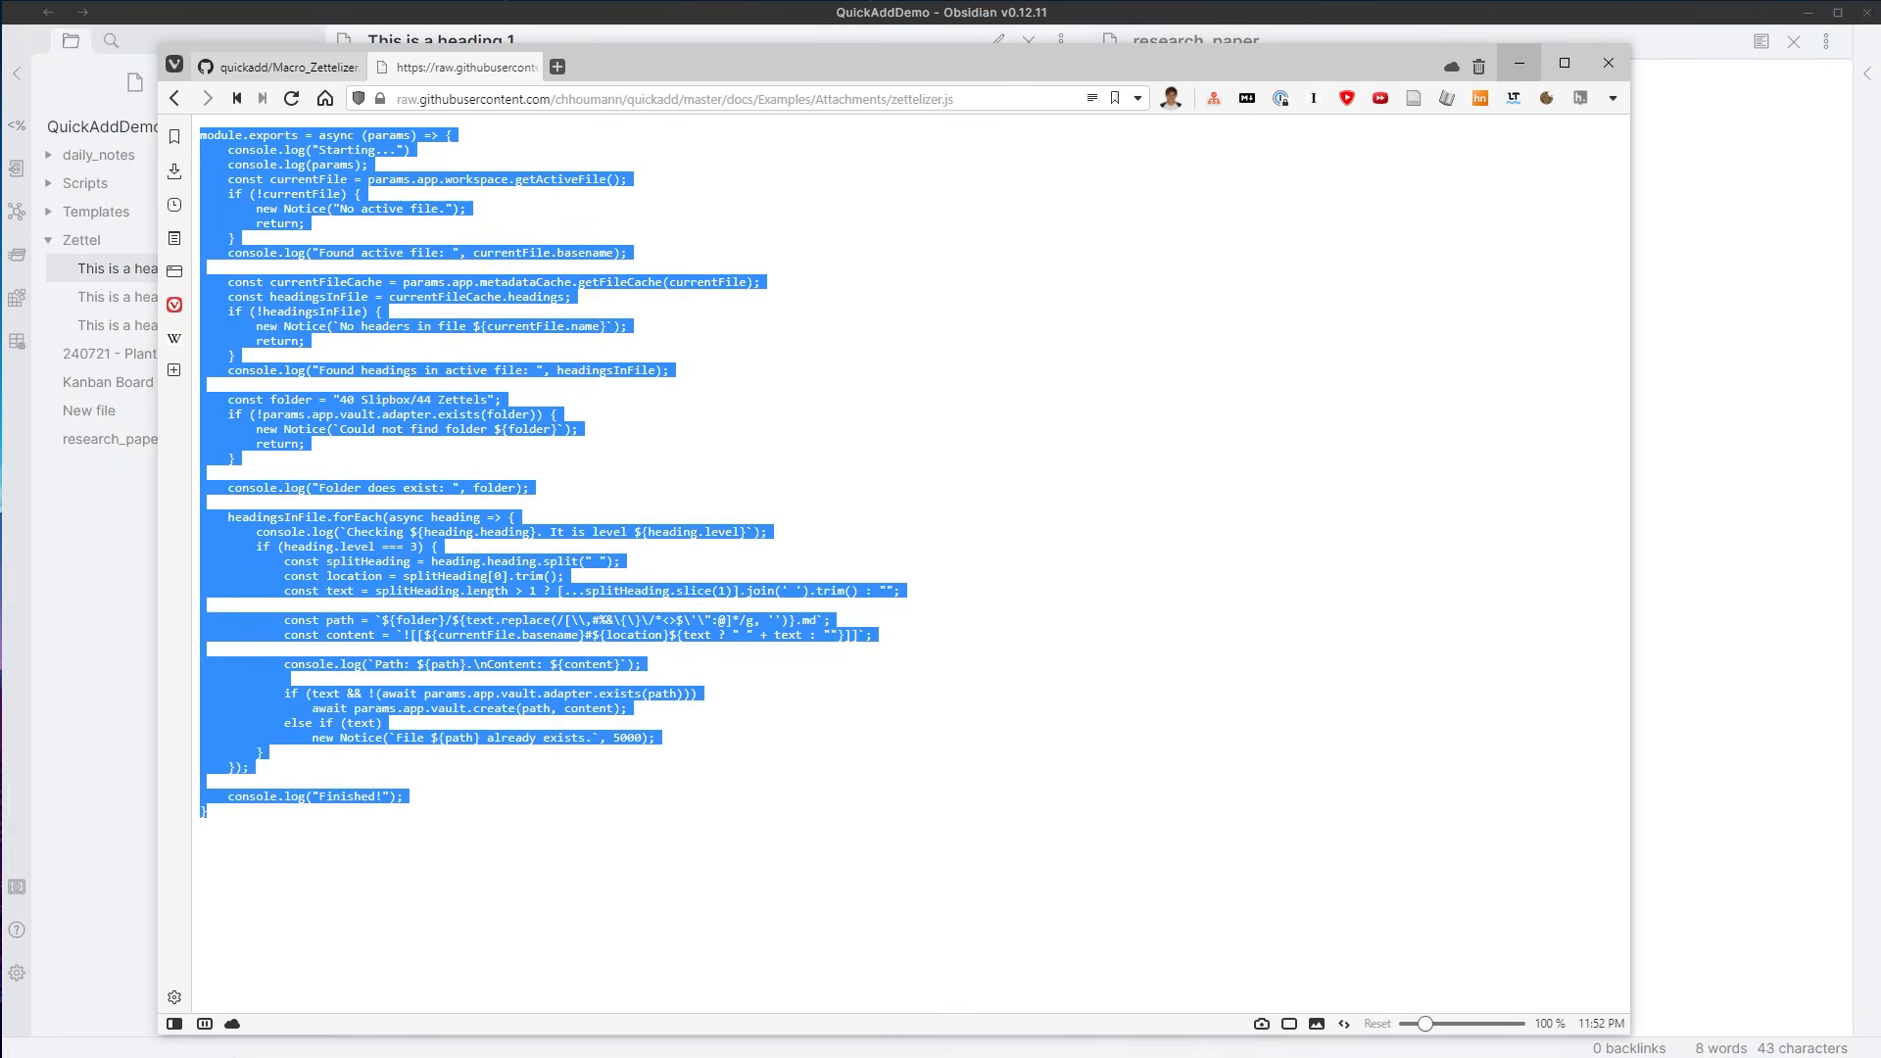
middle_click(465, 75)
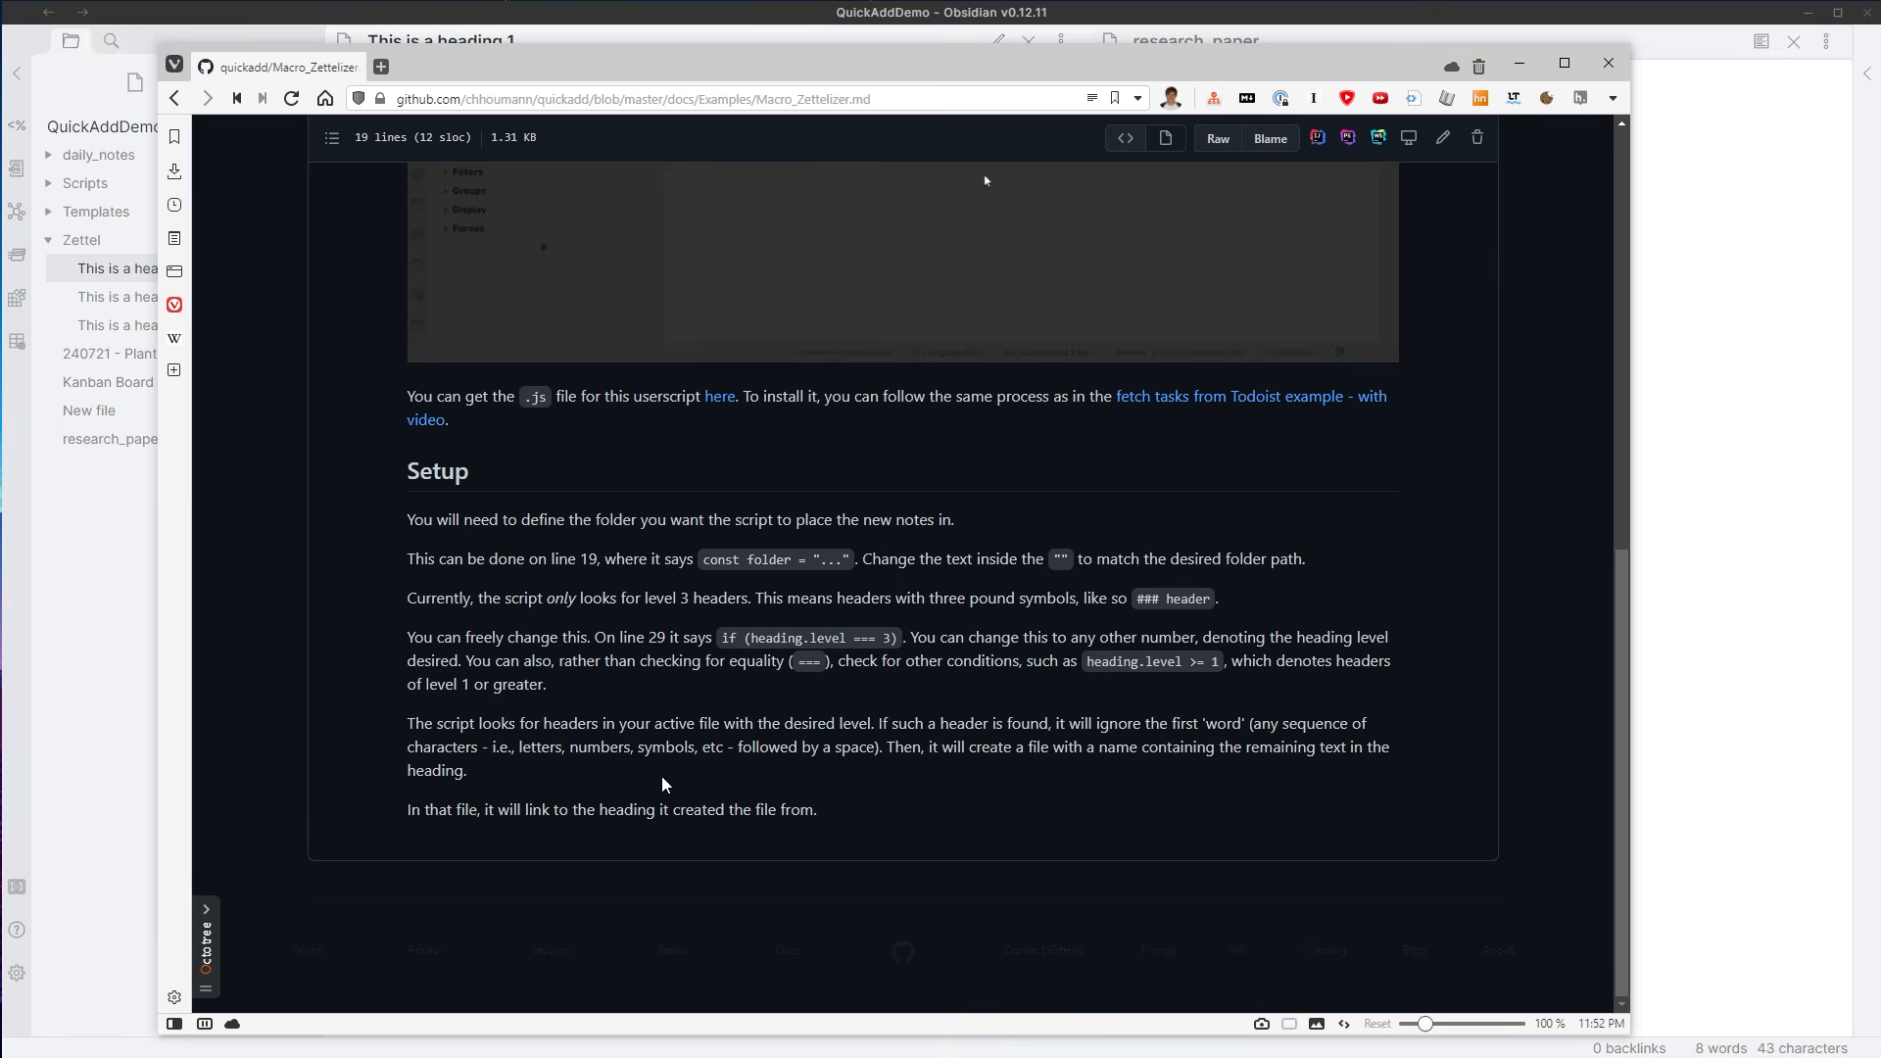
scroll(372, 279, "up", 10)
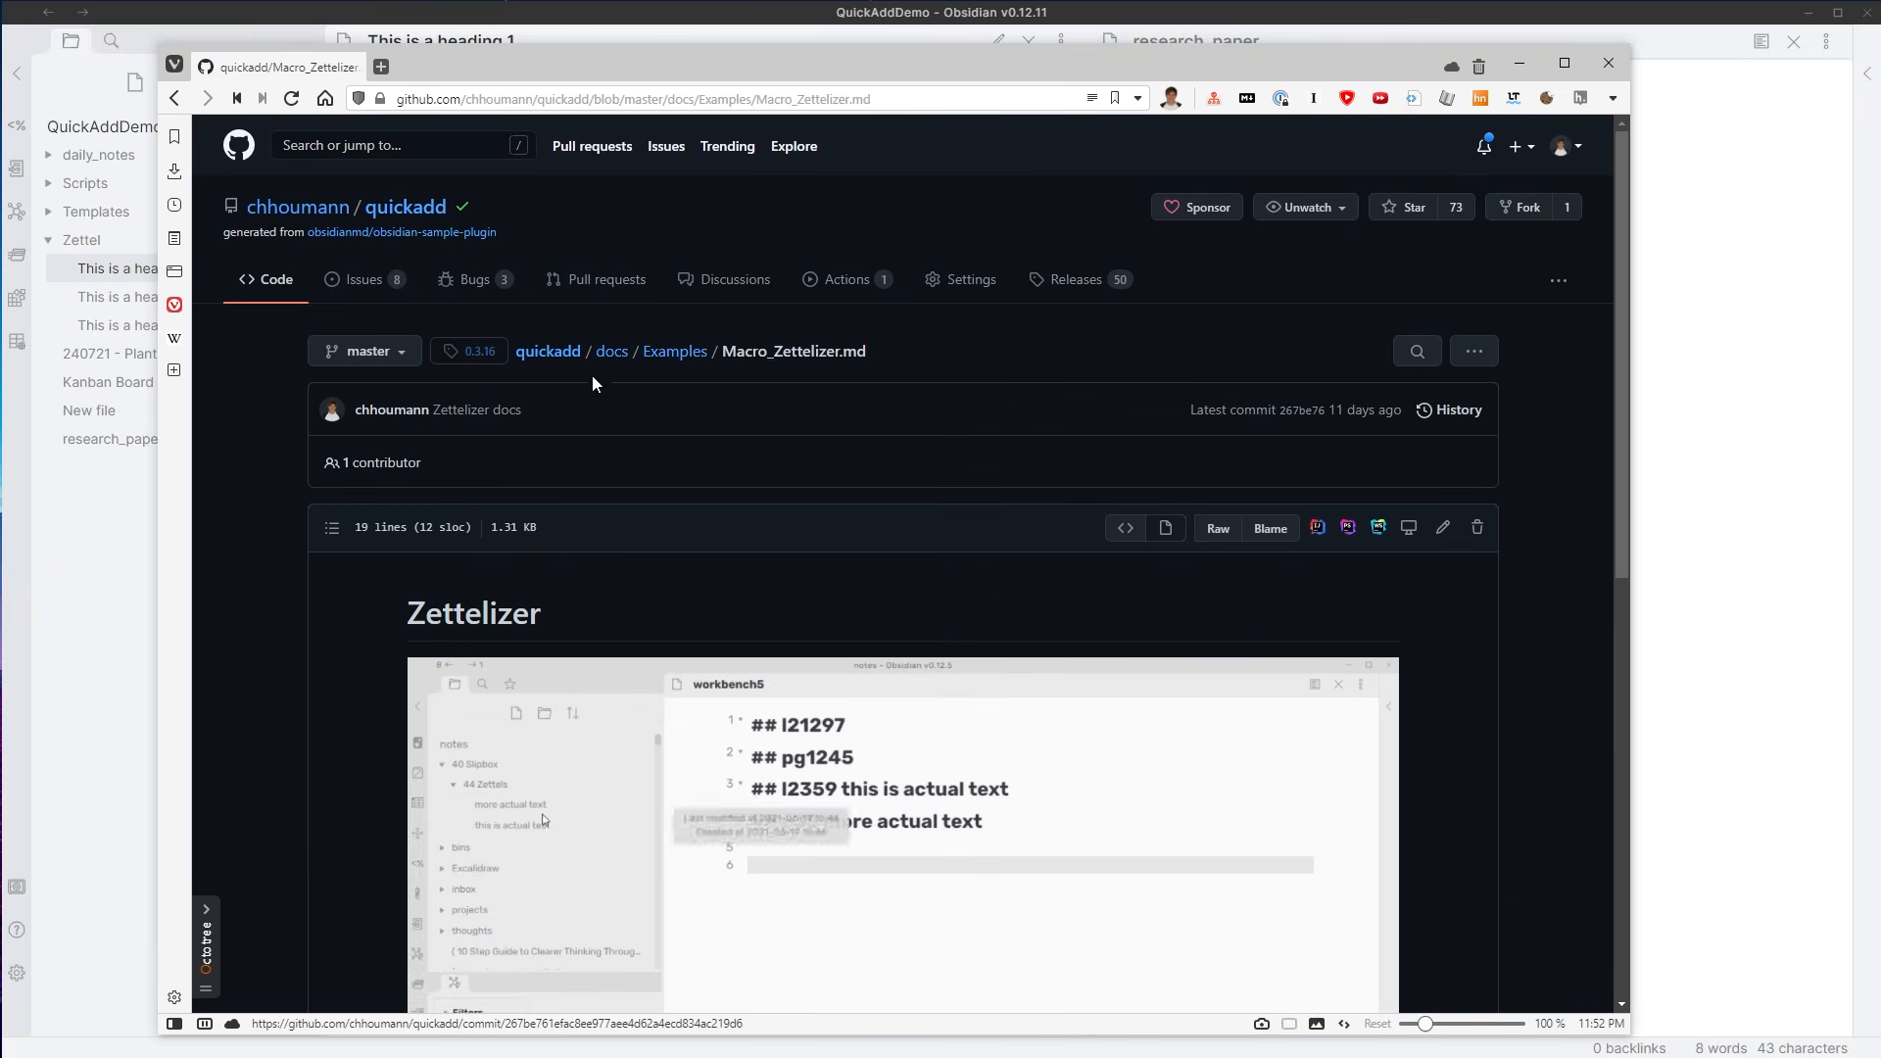
left_click(548, 351)
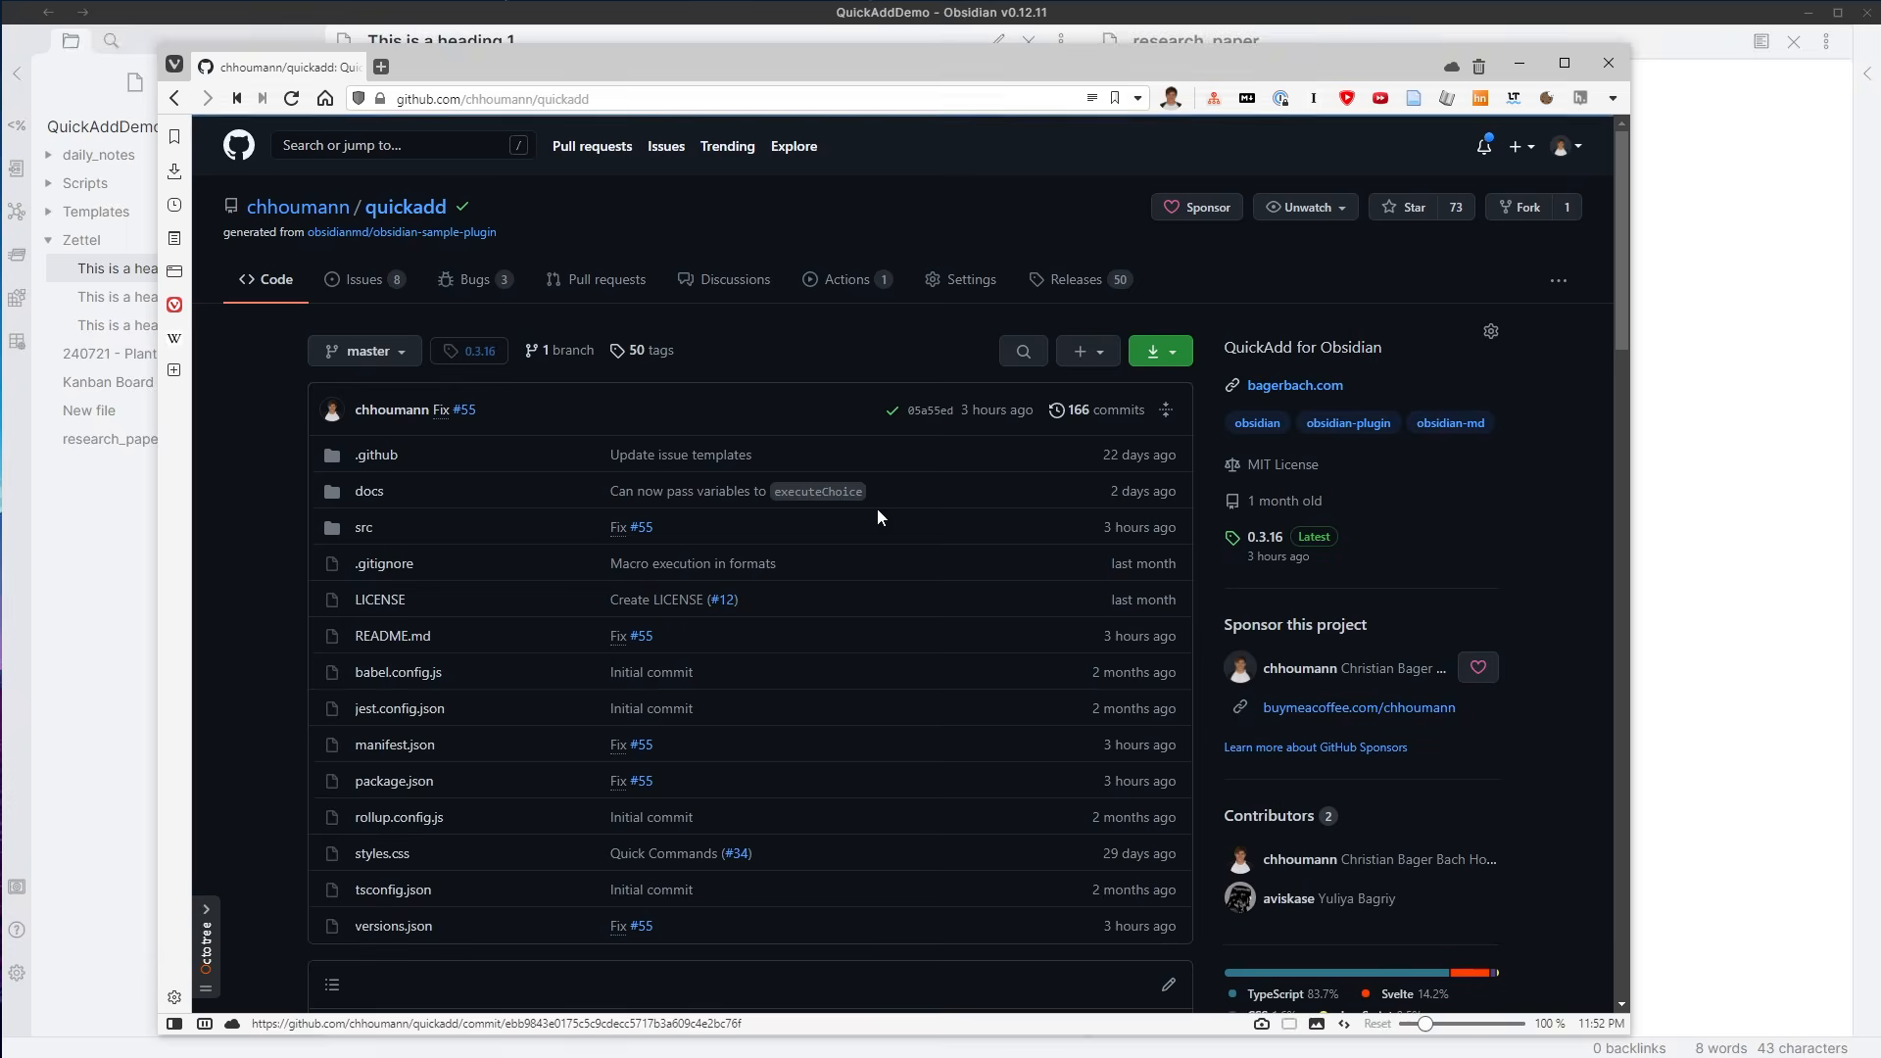
- Look through the QuickAdd README from the installation notes and changelog to the Getting started section
scroll(817, 412, "down", 10)
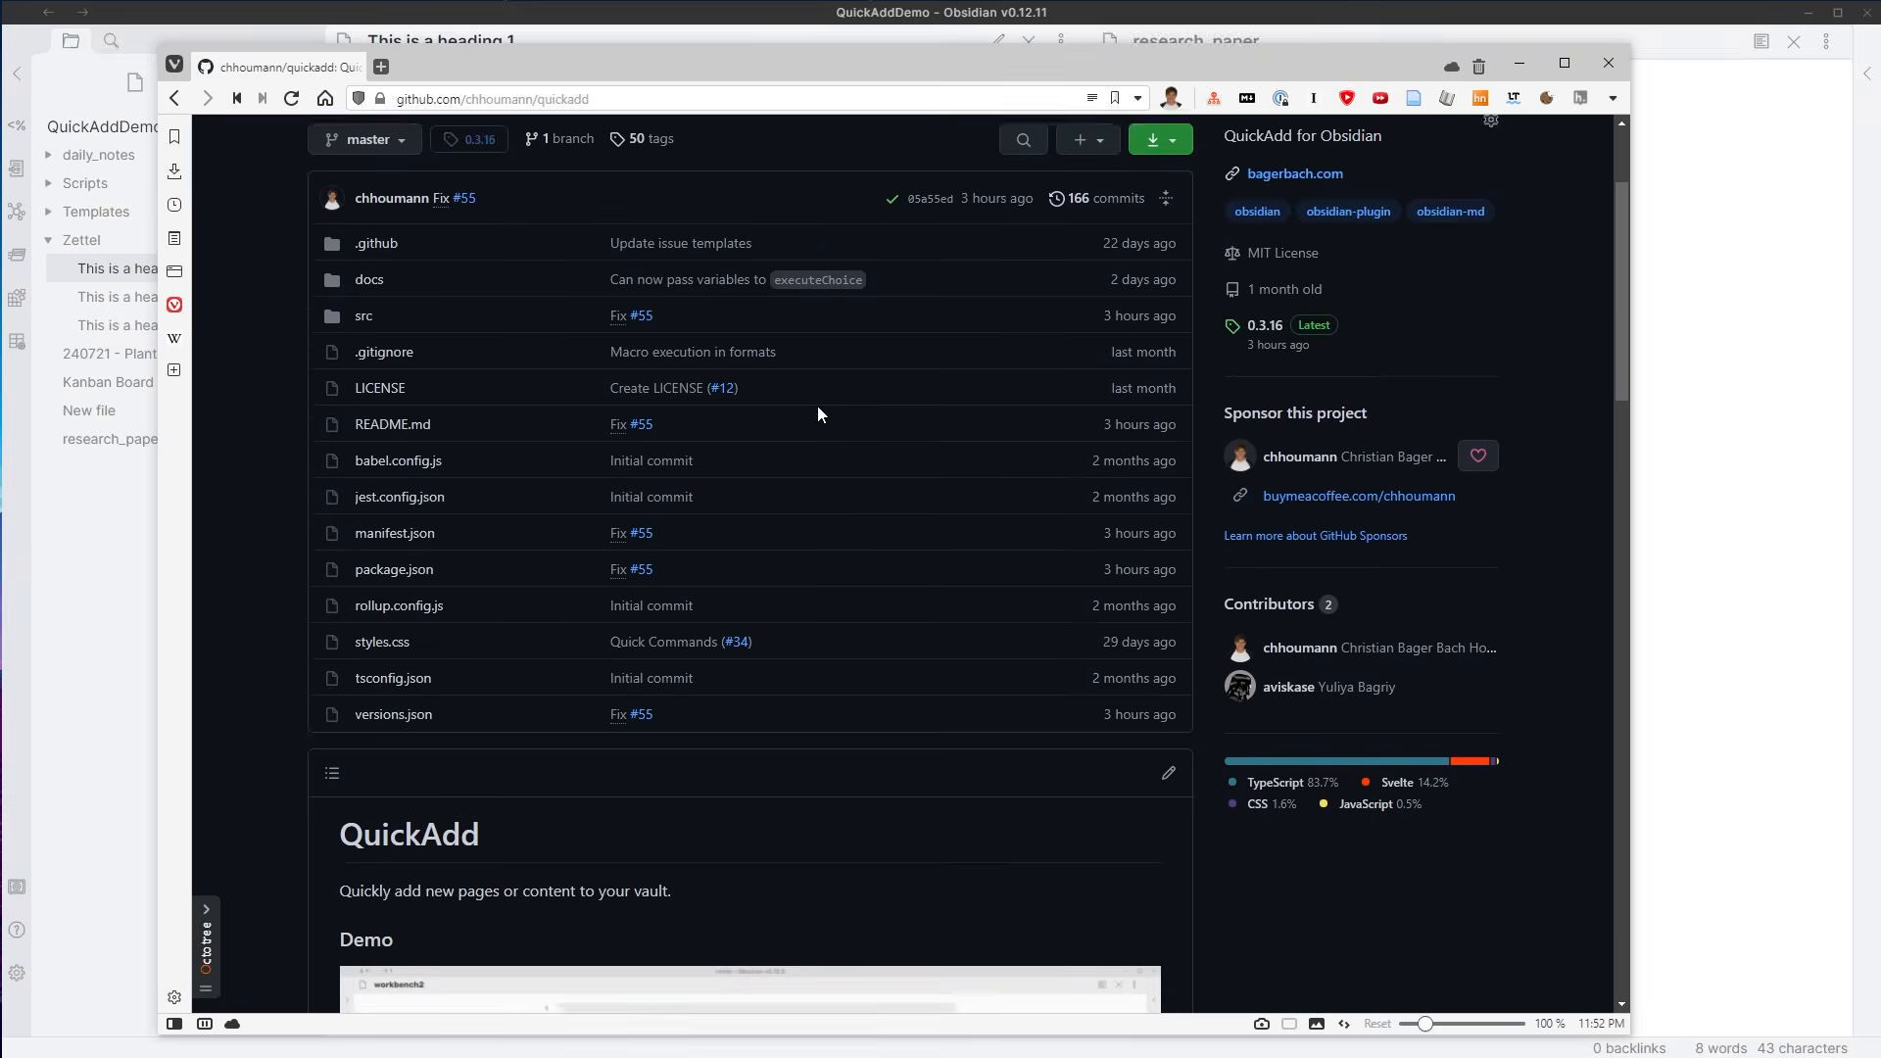
scroll(826, 431, "down", 9)
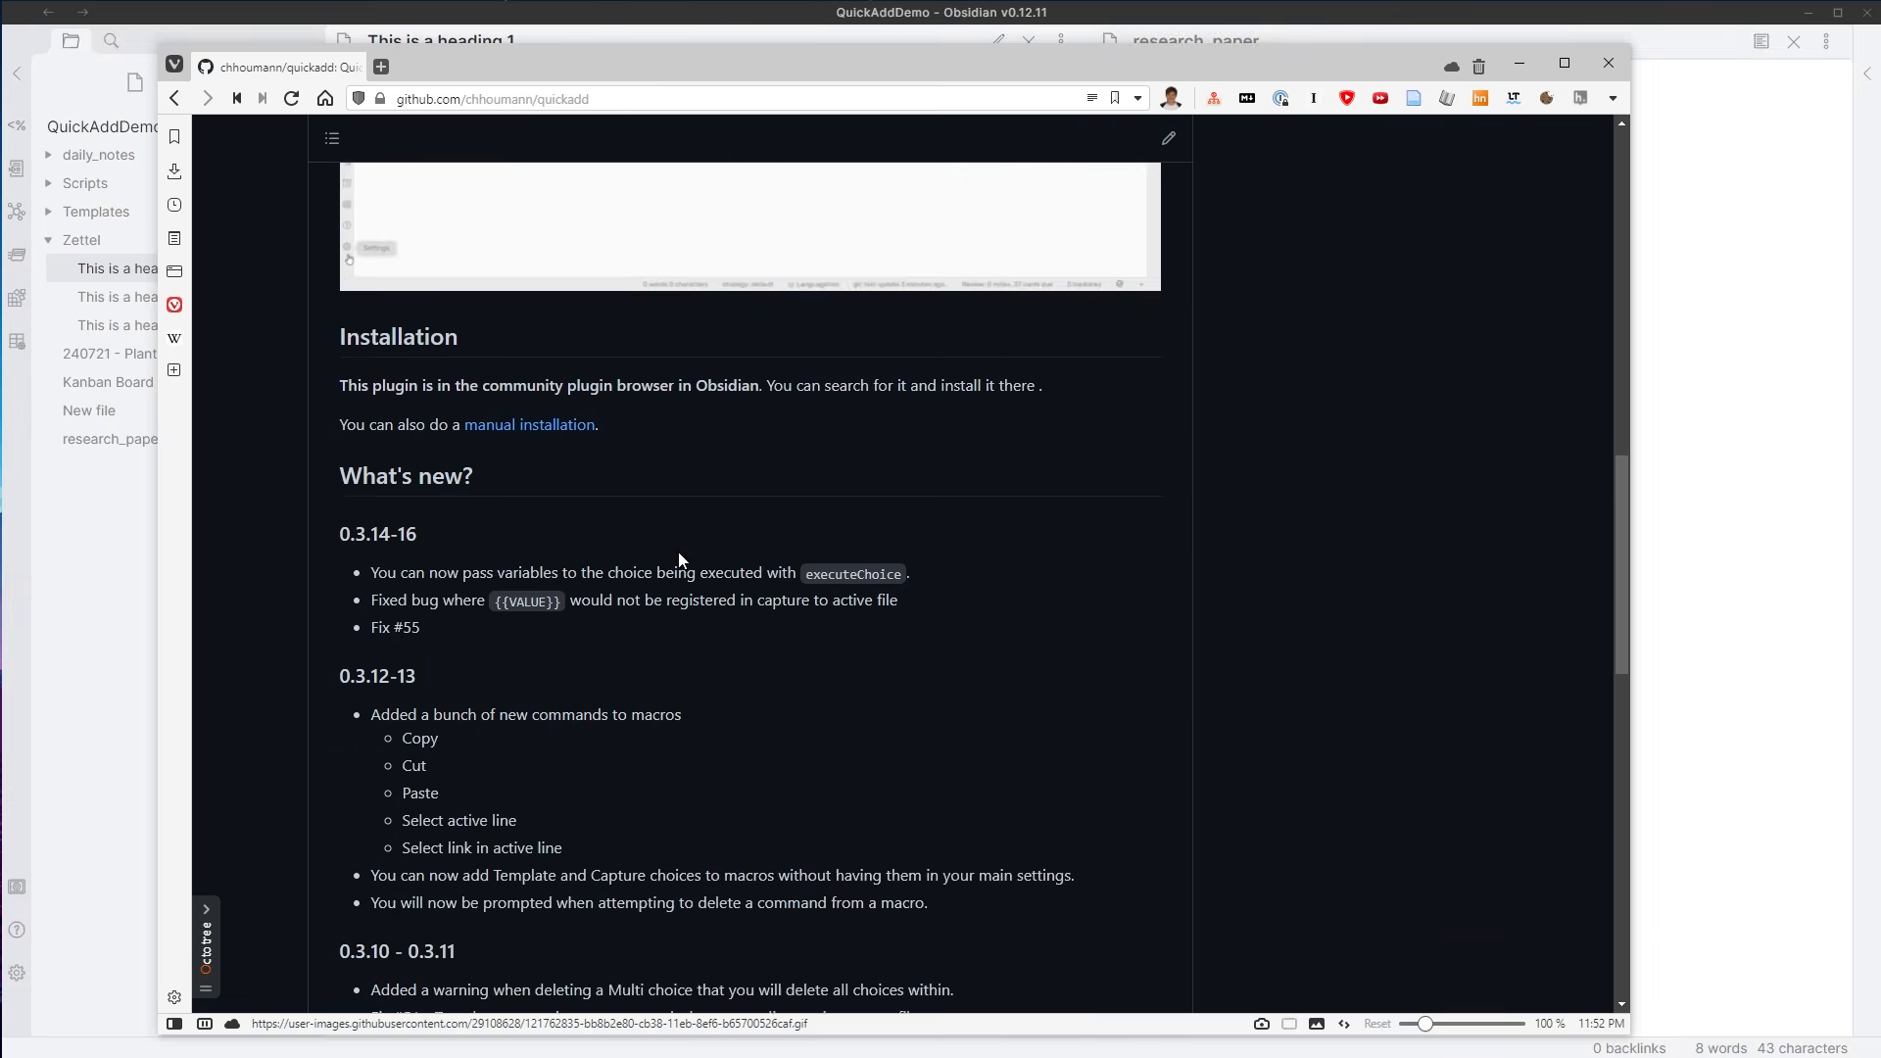
scroll(666, 568, "down", 3)
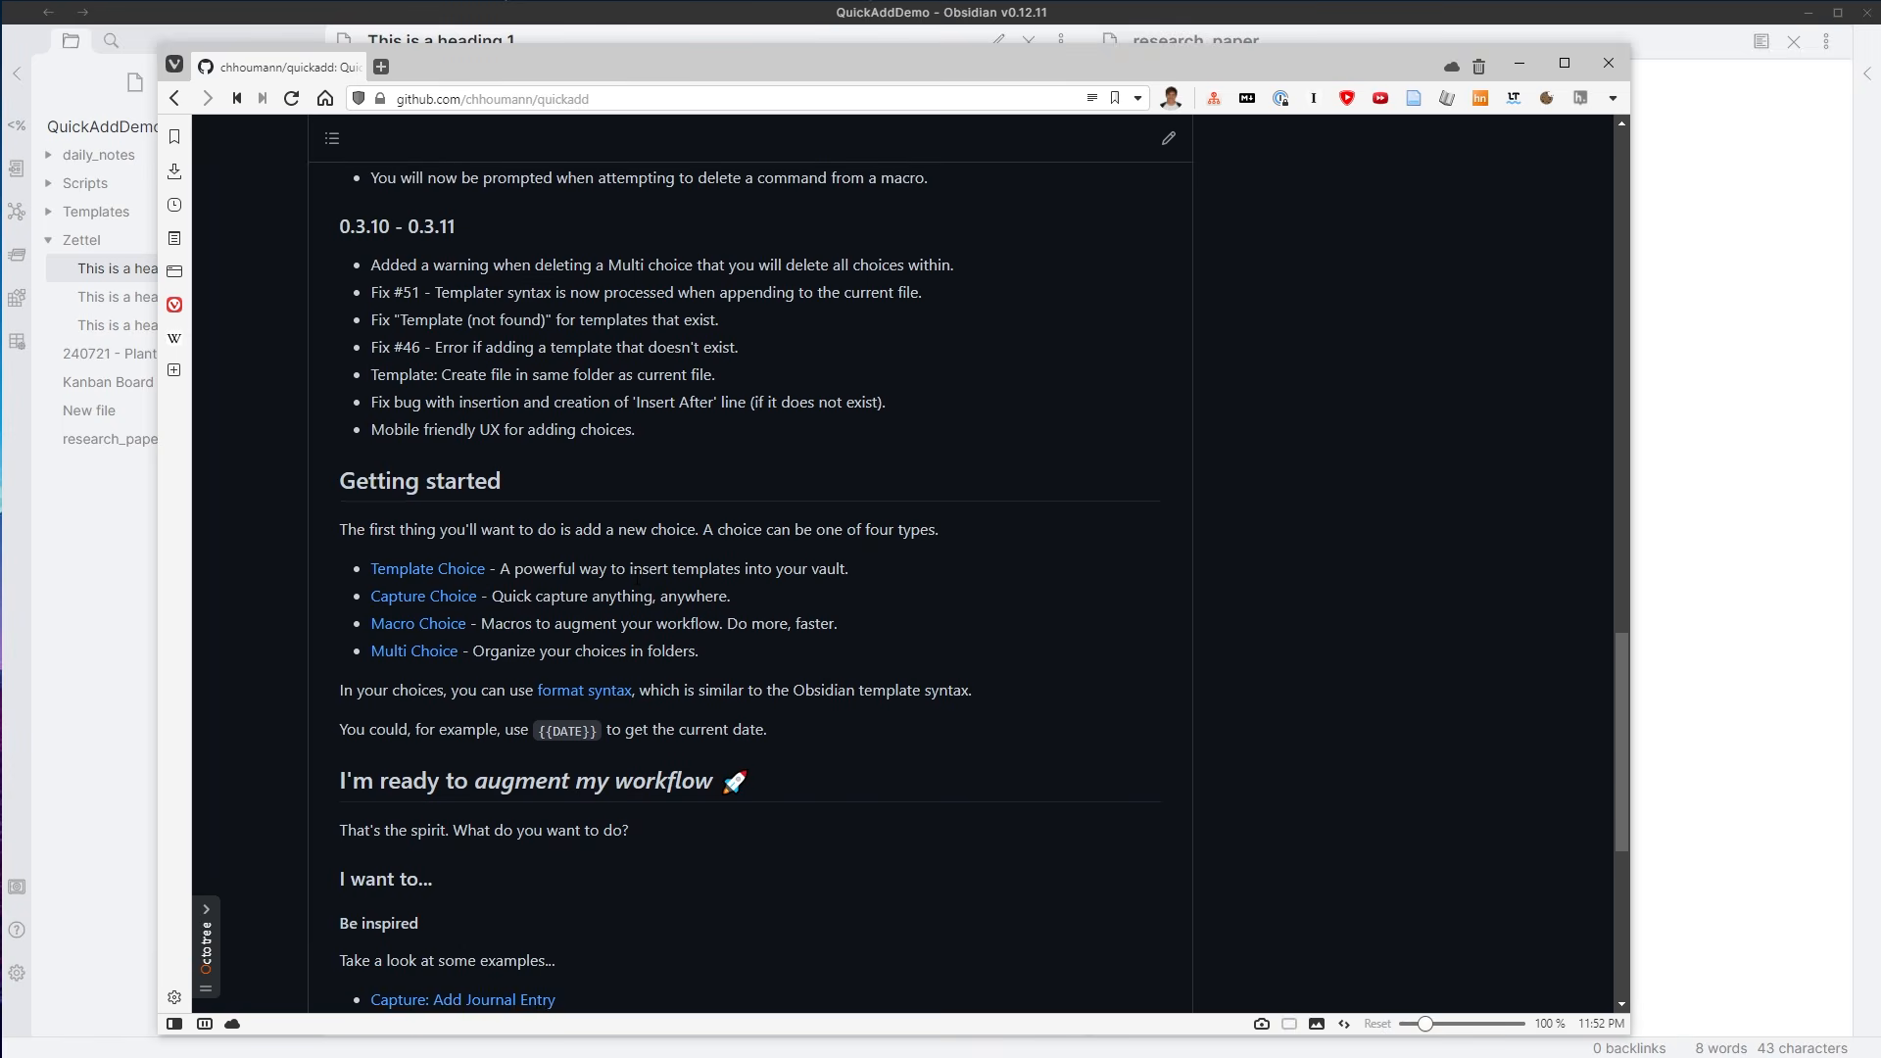
- Look through the README's example list and scripting links, and return to the Getting started section
scroll(635, 578, "down", 3)
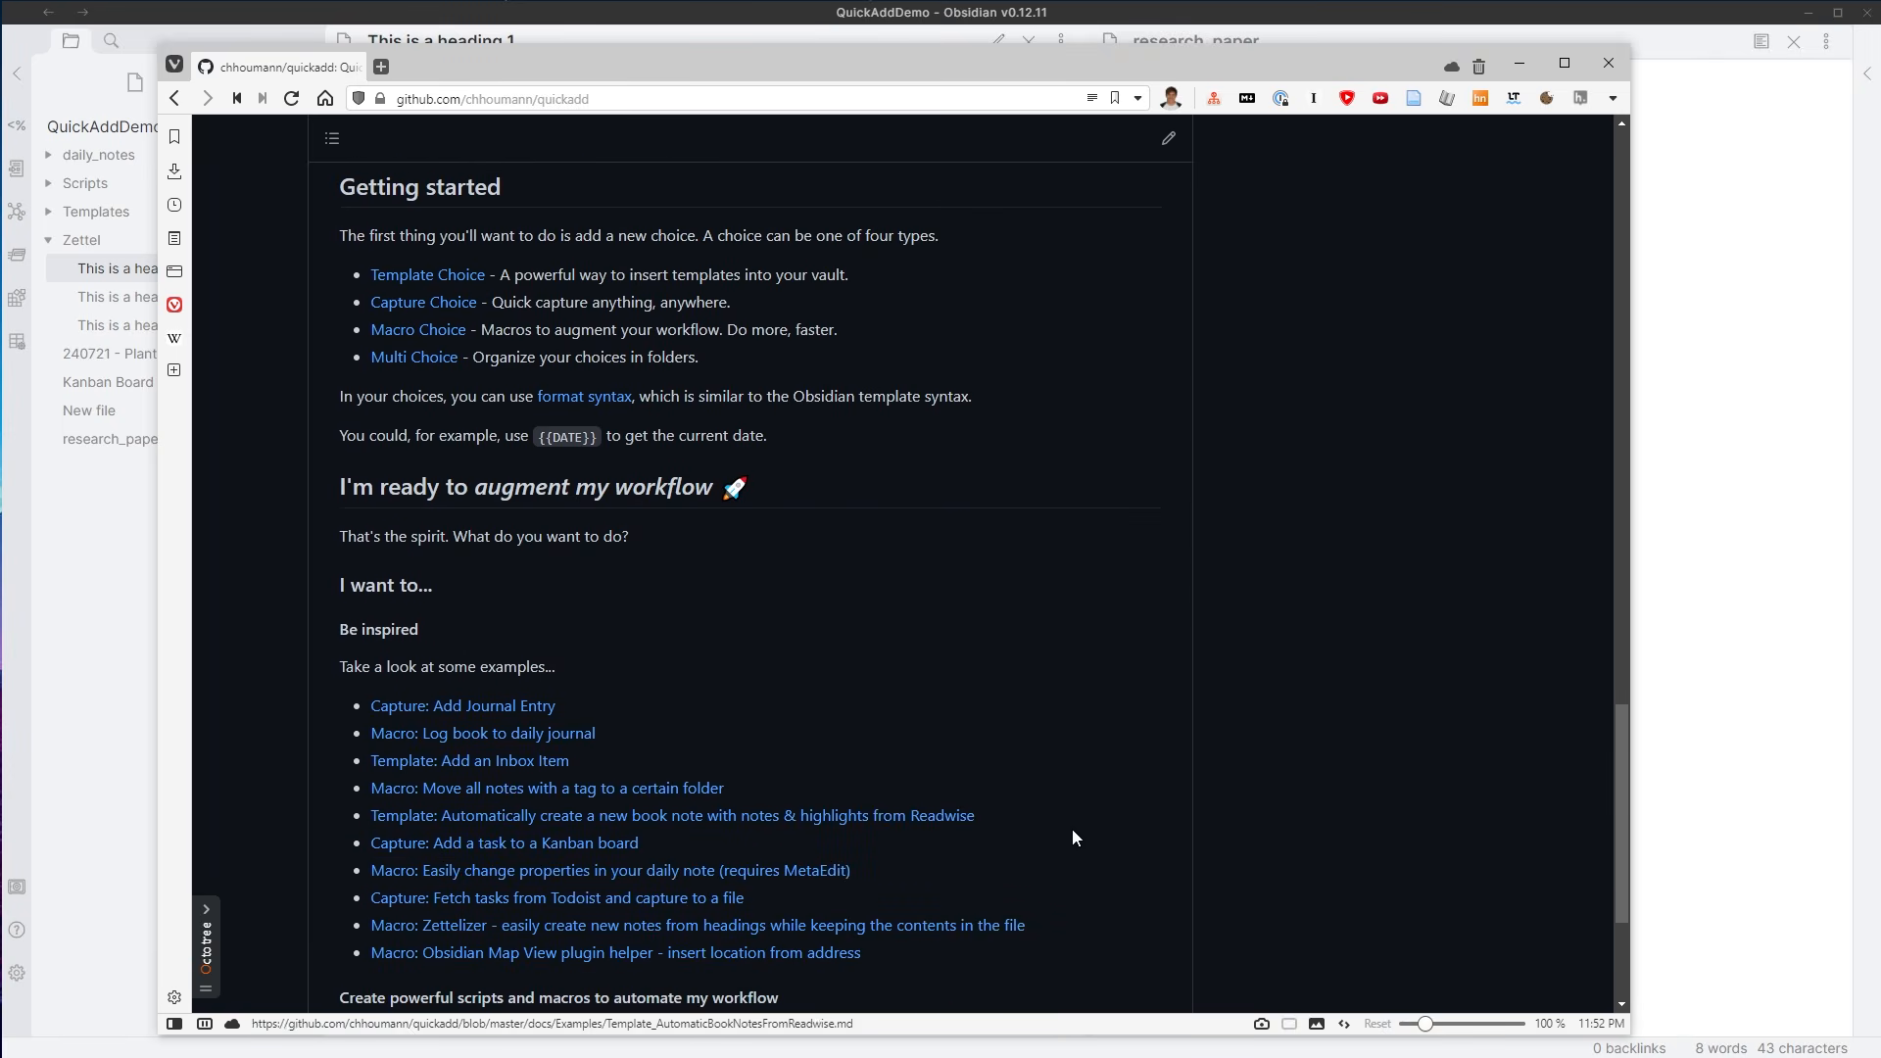
scroll(1078, 828, "down", 3)
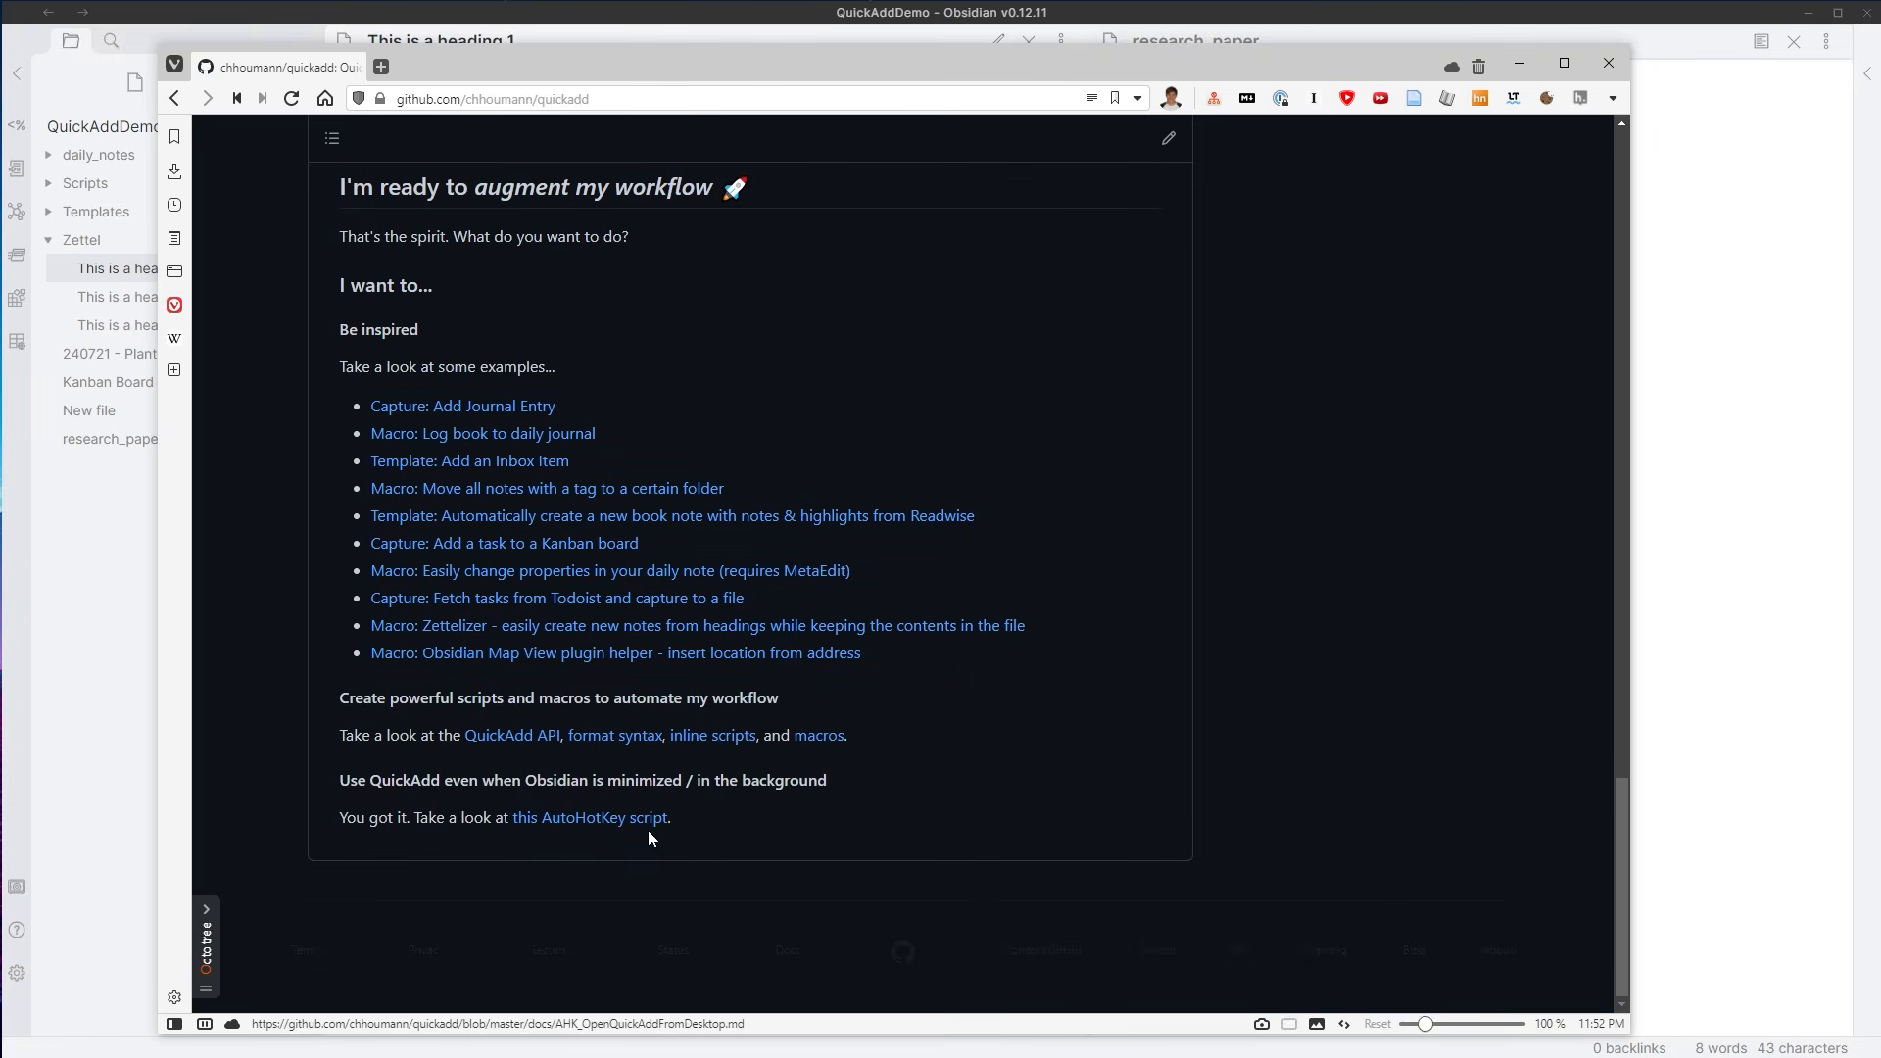
scroll(1055, 643, "up", 1)
scroll(1054, 645, "up", 4)
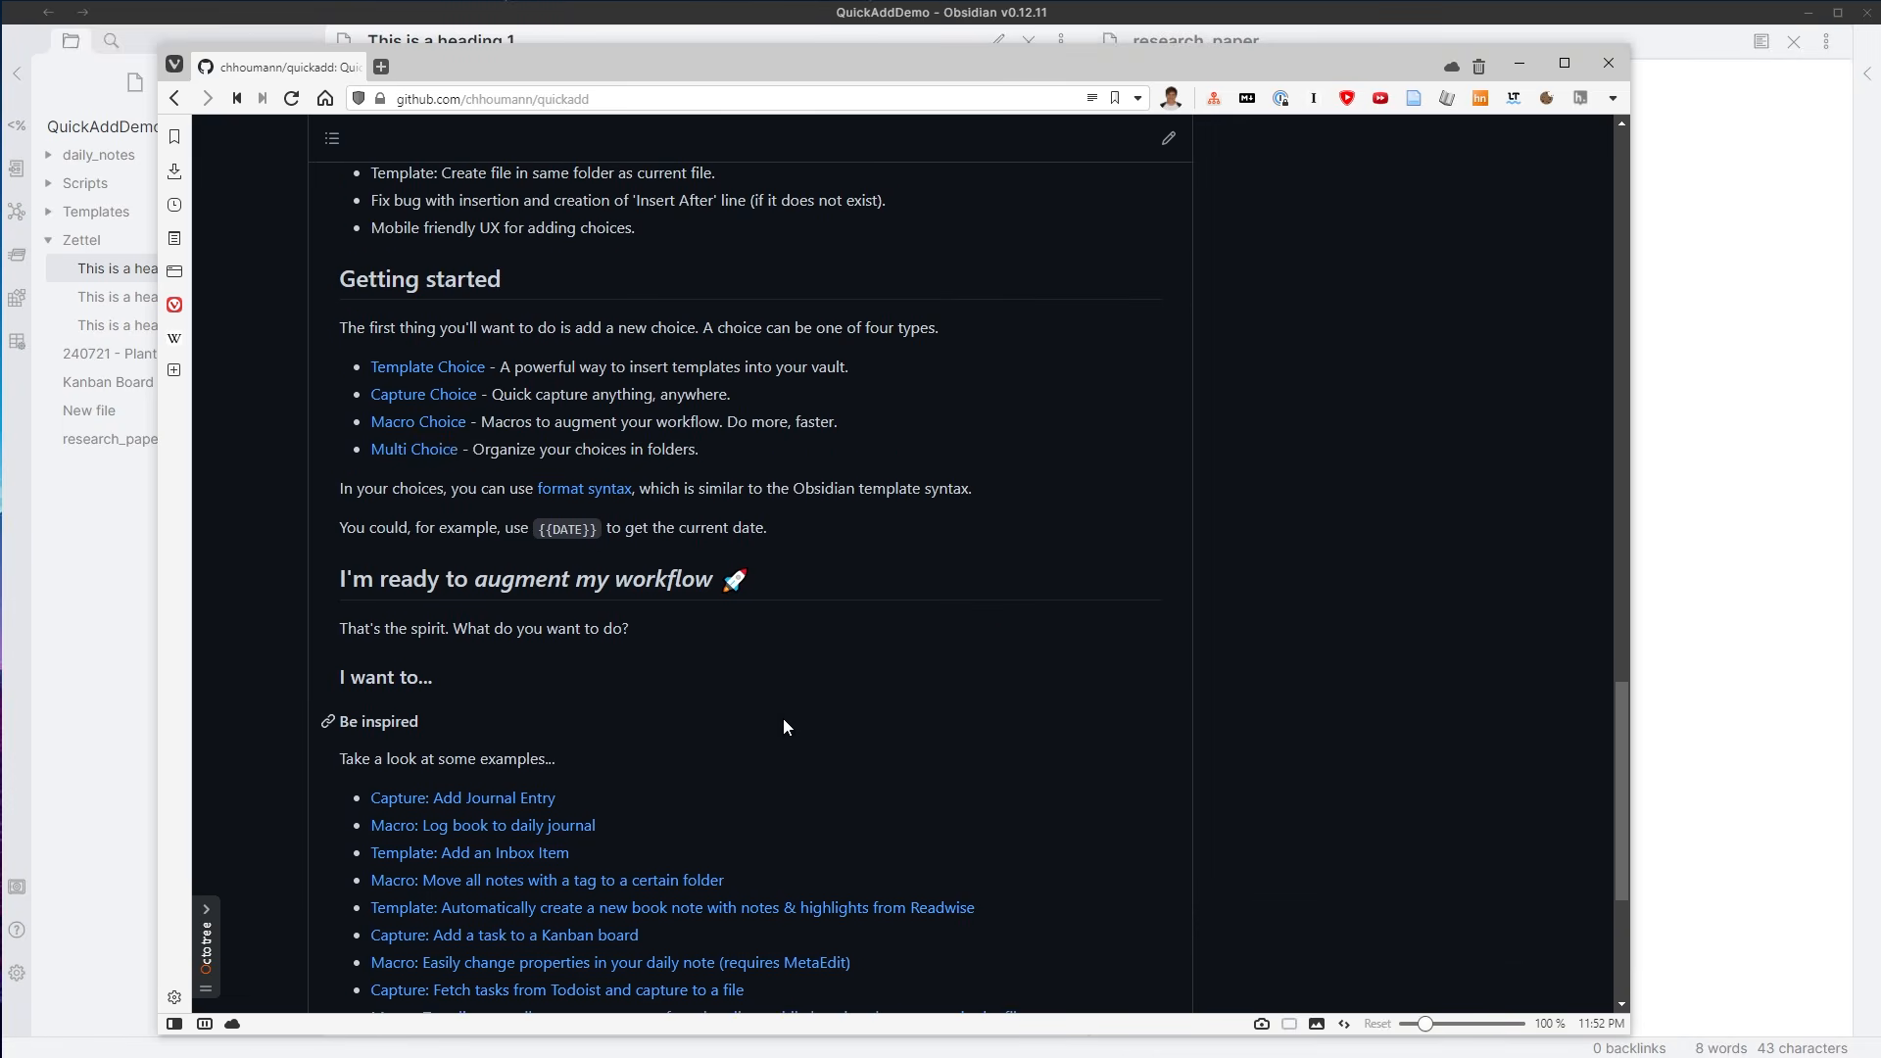
- Open the format syntax documentation from Getting started in a new tab and bring its template table into view
middle_click(593, 493)
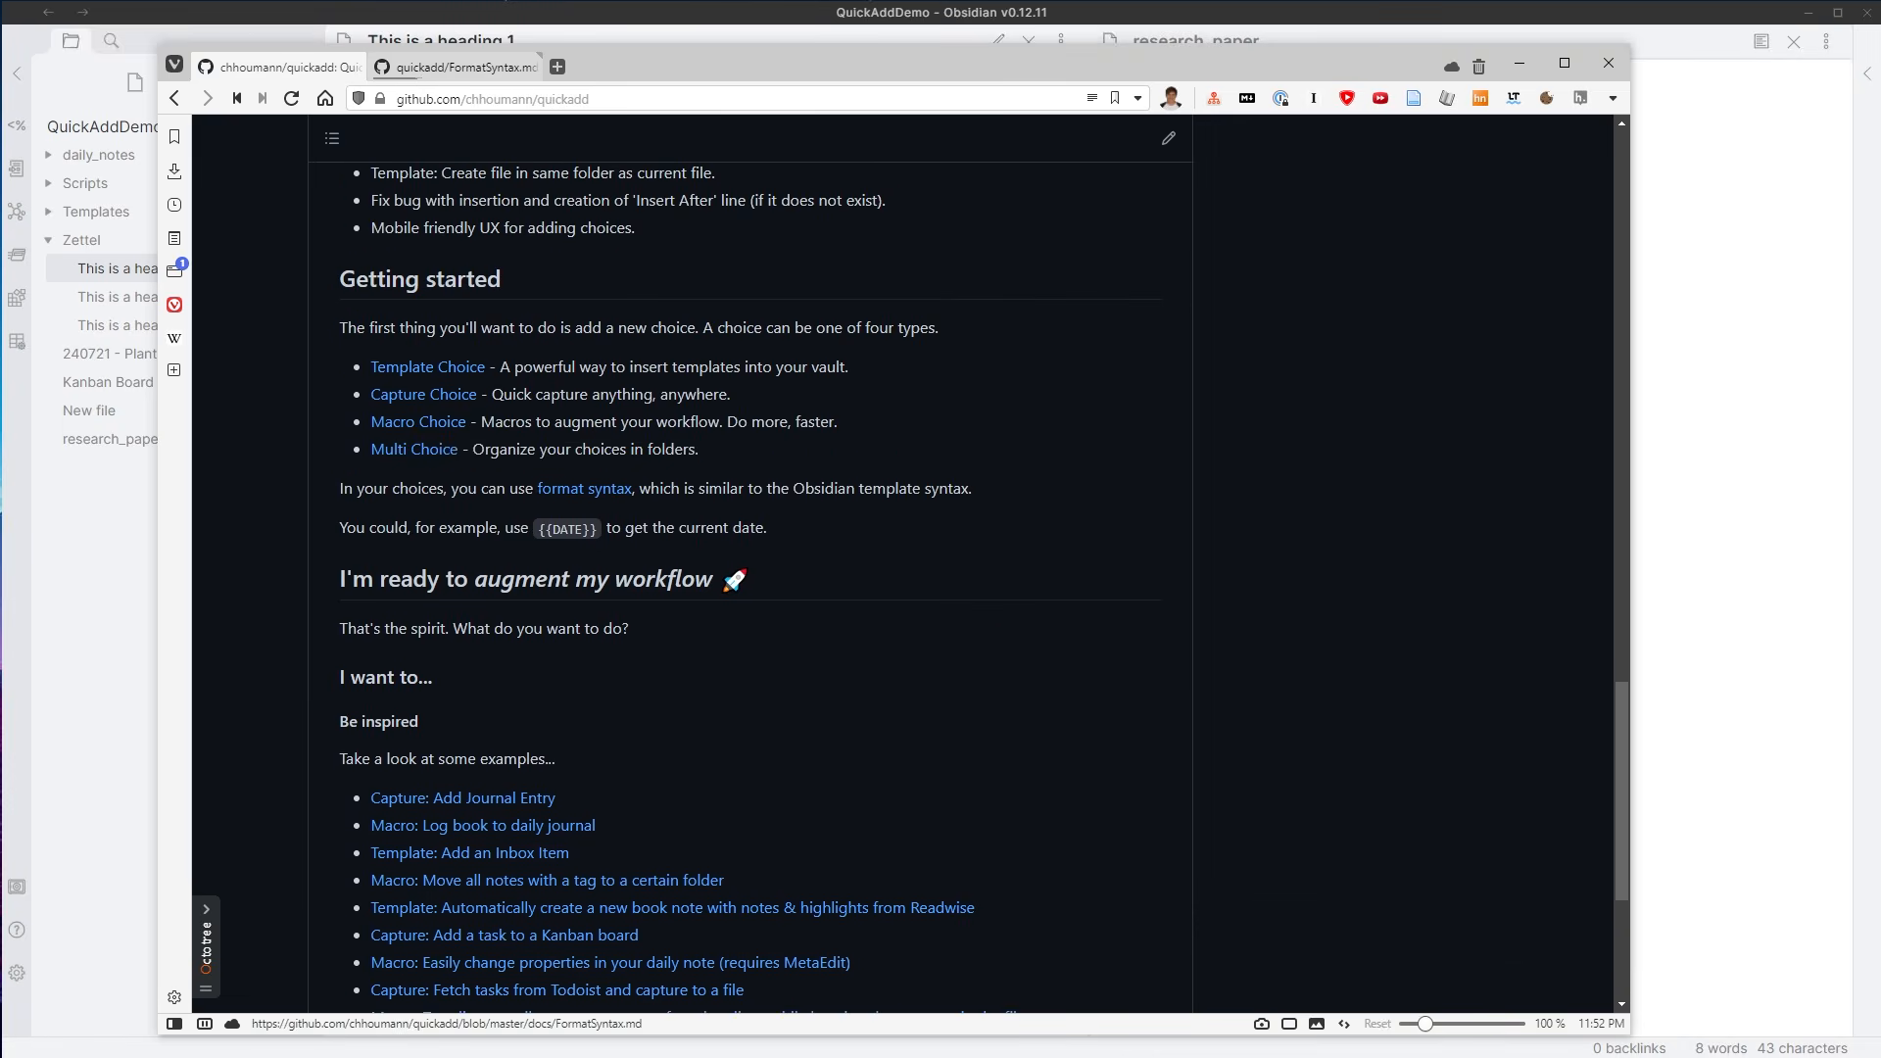
left_click_drag(323, 497, 972, 486)
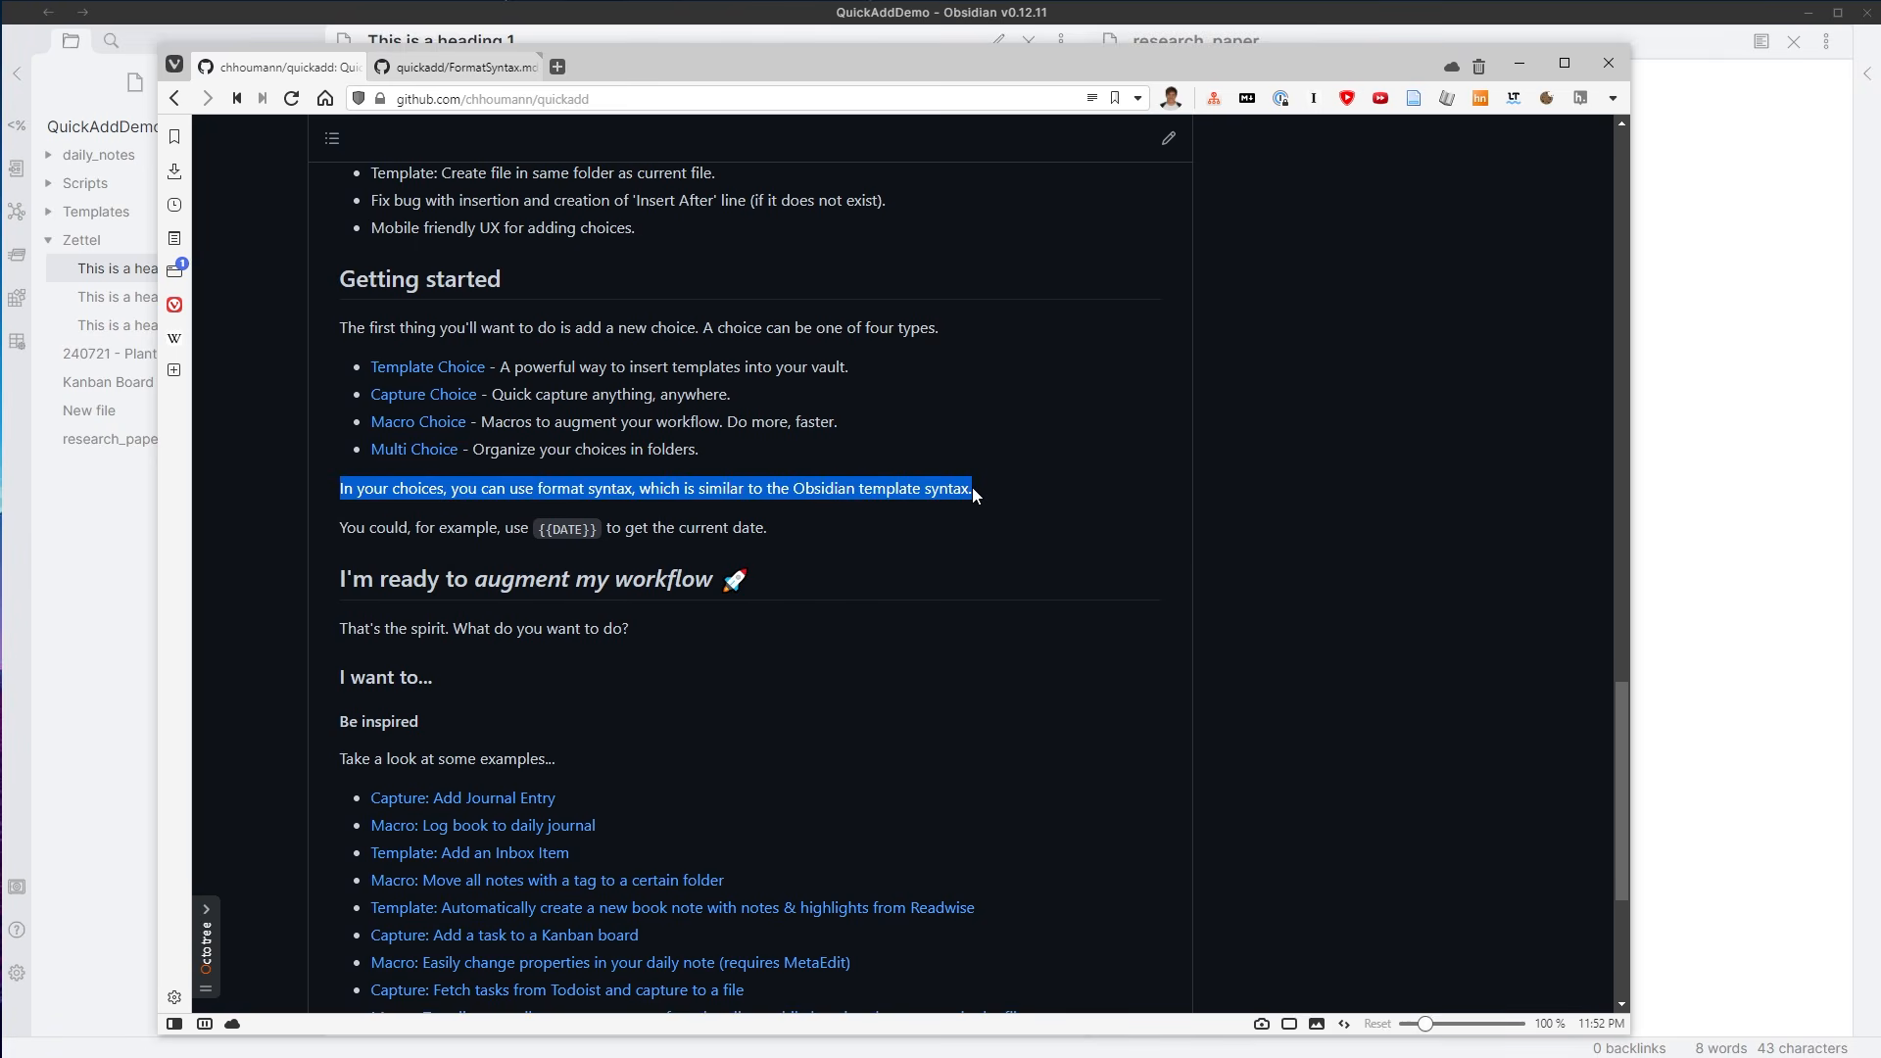
left_click(972, 486)
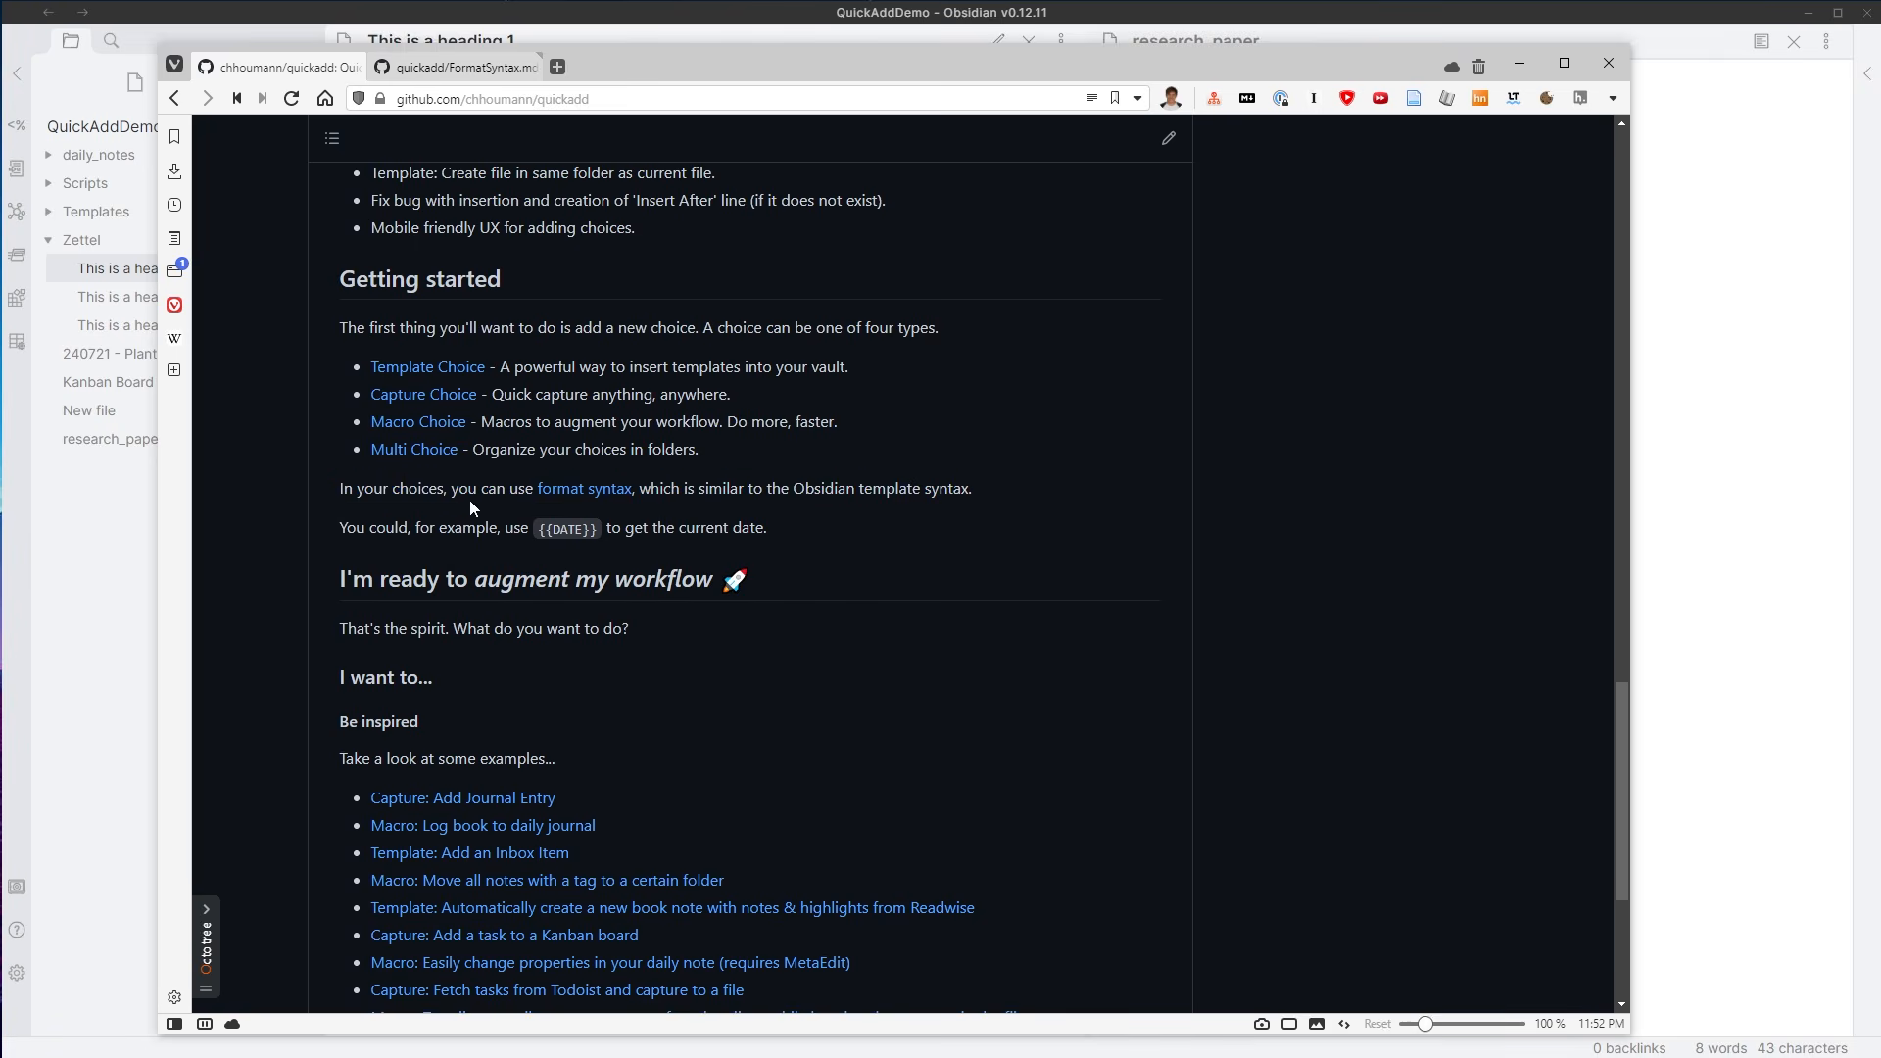
left_click(459, 69)
scroll(782, 642, "down", 3)
scroll(782, 642, "down", 1)
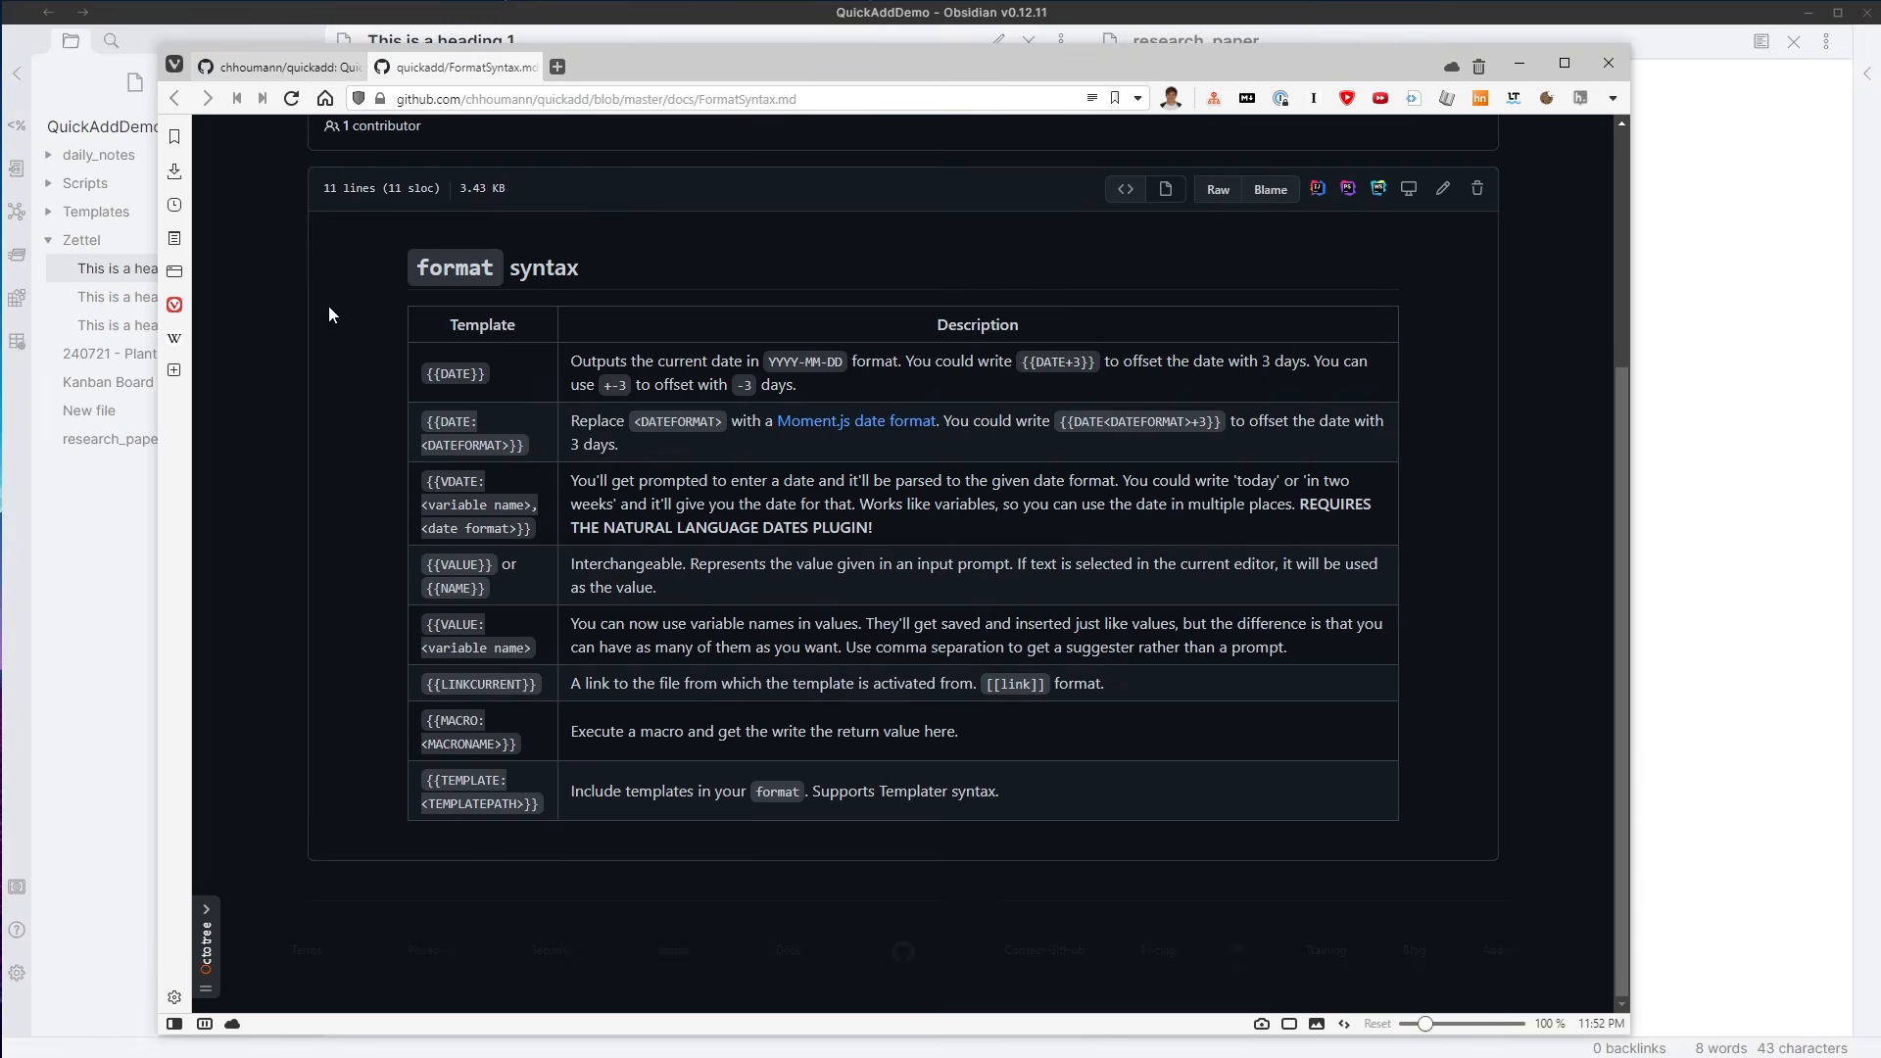
- Examine the format syntax table, including the {{LINKCURRENT}} description, and close that documentation page
left_click_drag(395, 281, 1115, 779)
left_click(1085, 799)
left_click_drag(561, 689, 1197, 683)
left_click(1152, 799)
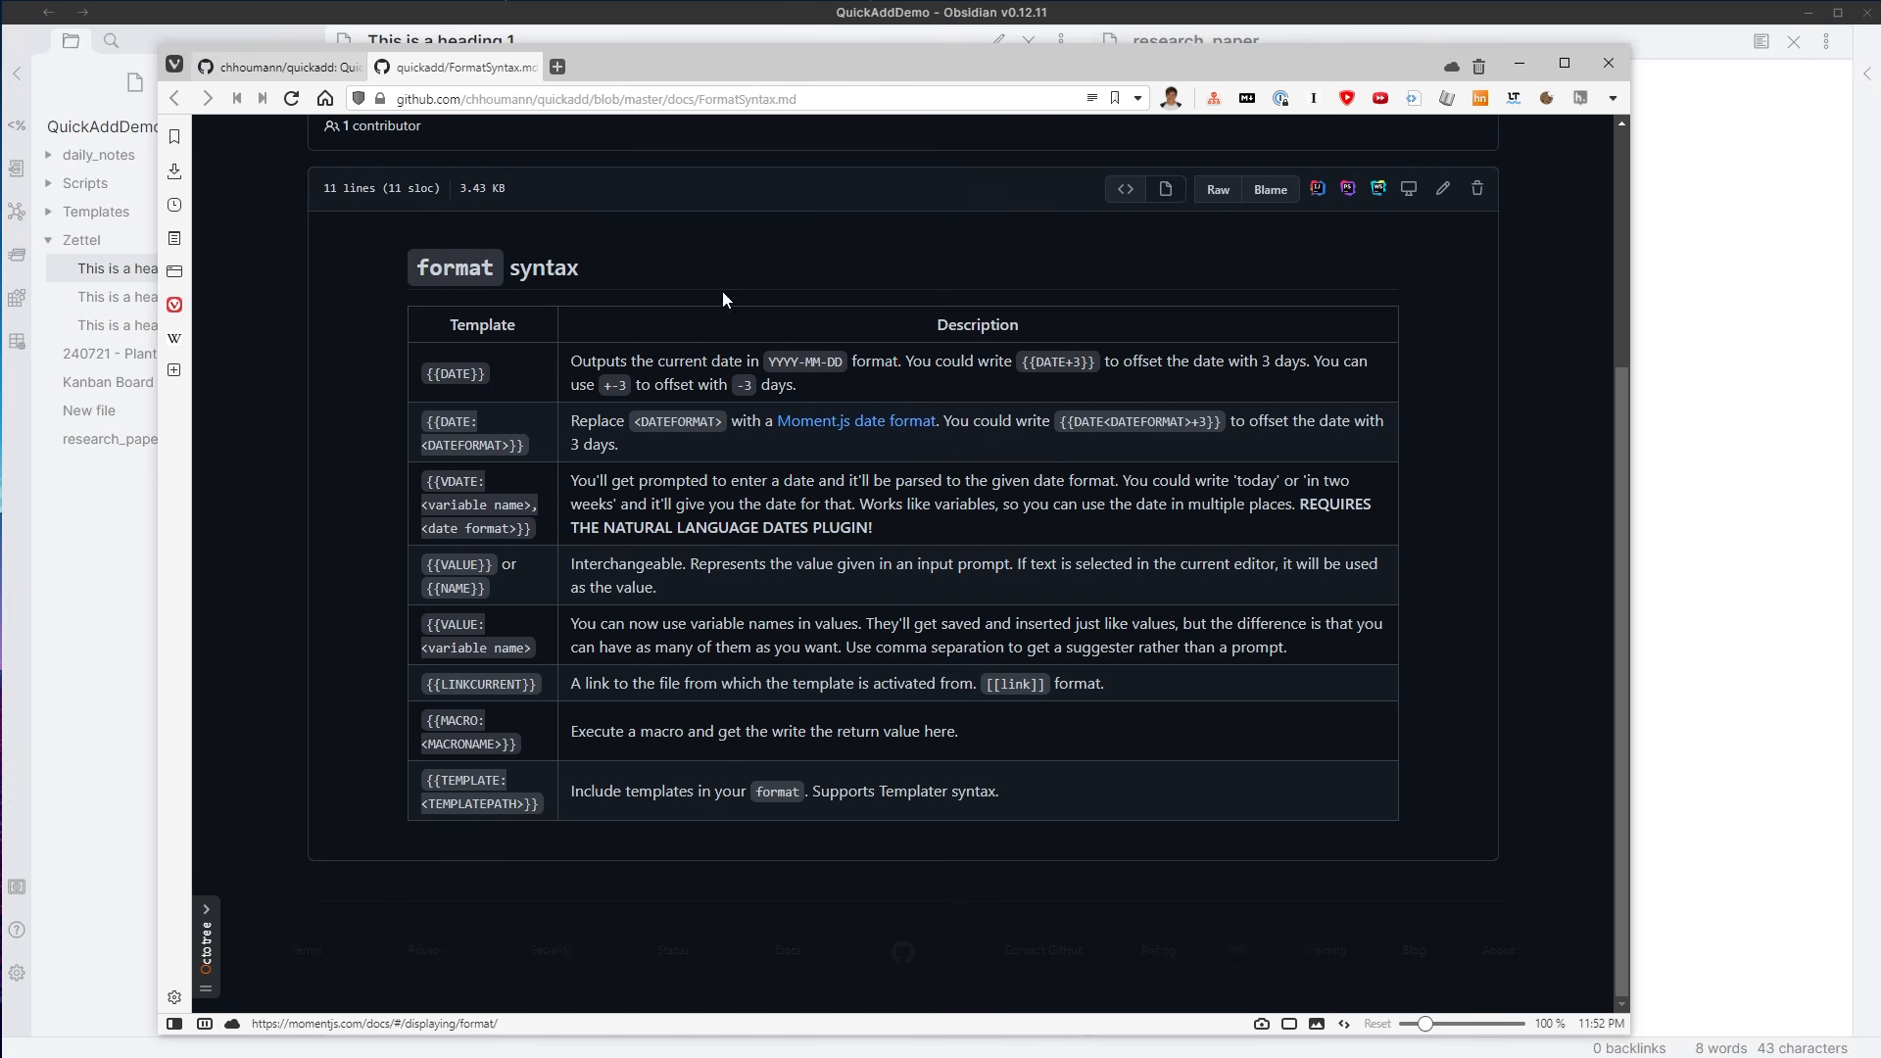
middle_click(480, 76)
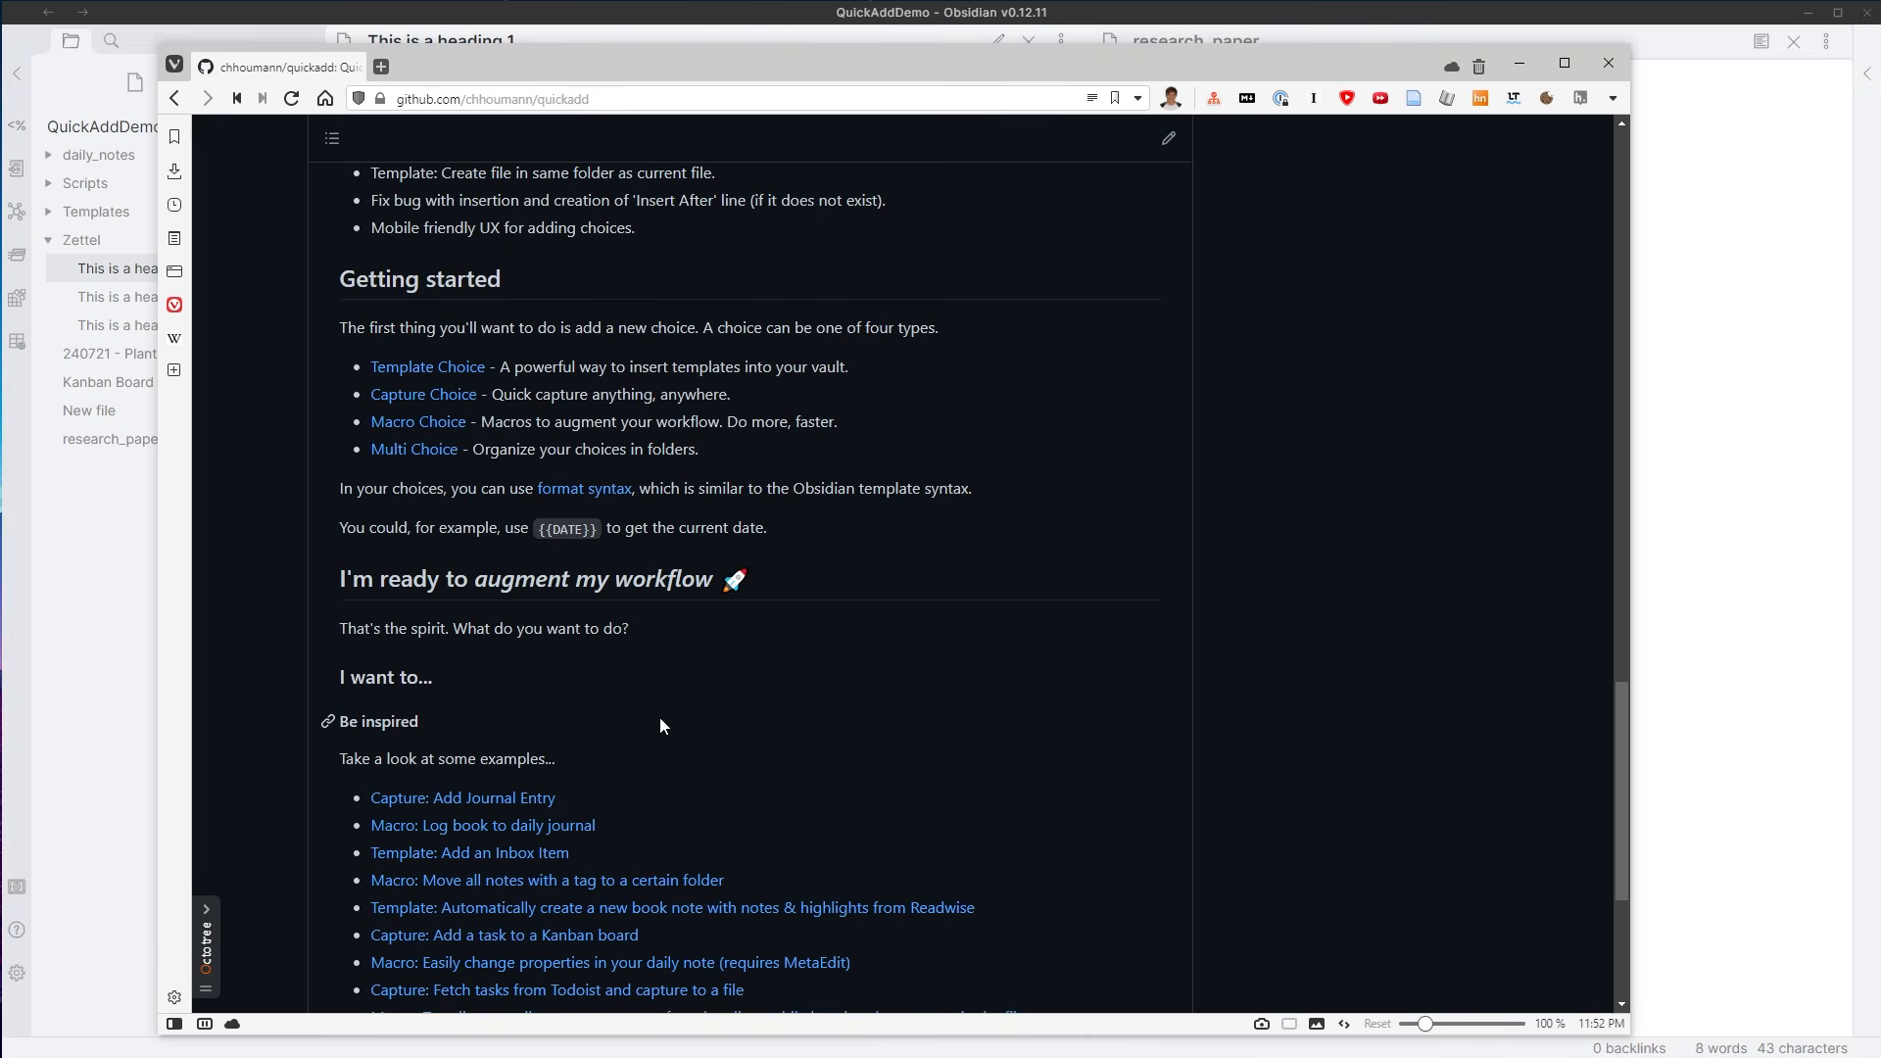
- Open the QuickAdd API documentation linked at the end of the README and look through its functions
scroll(659, 725, "down", 4)
left_click(512, 745)
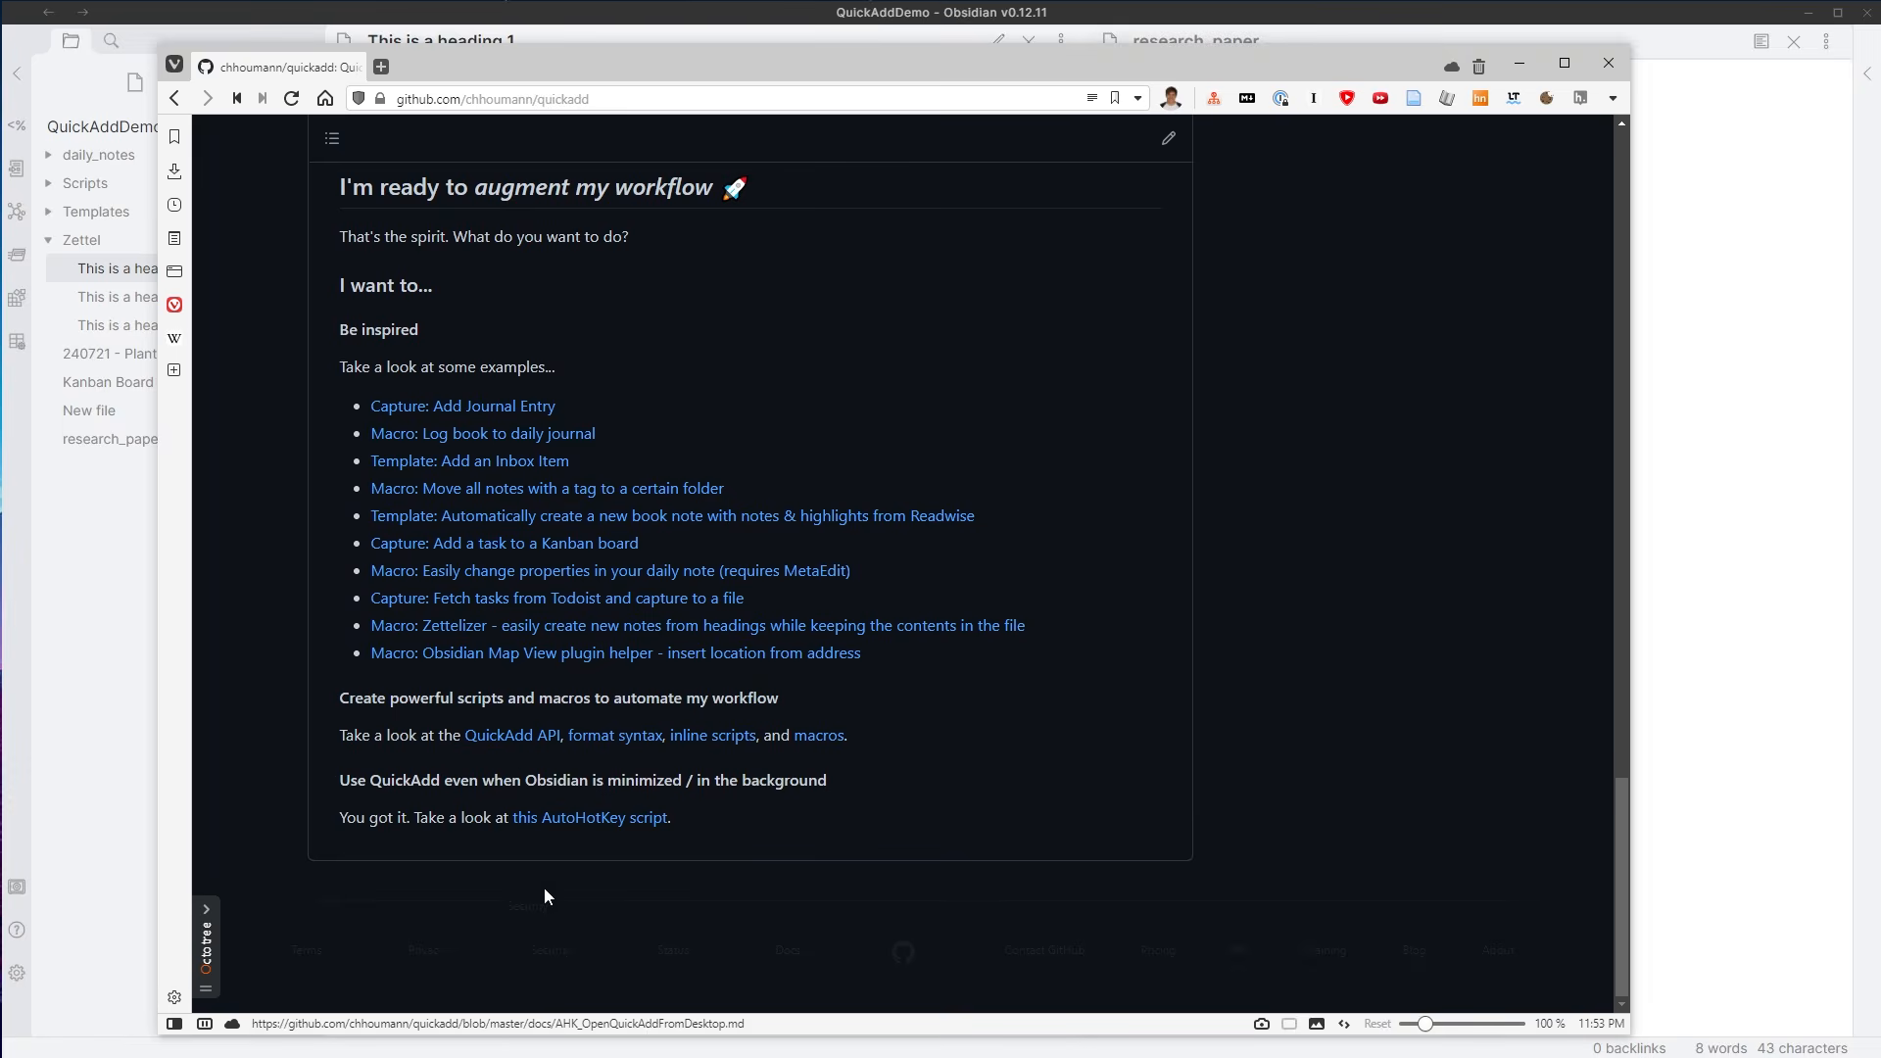
scroll(975, 776, "down", 1)
scroll(974, 776, "down", 2)
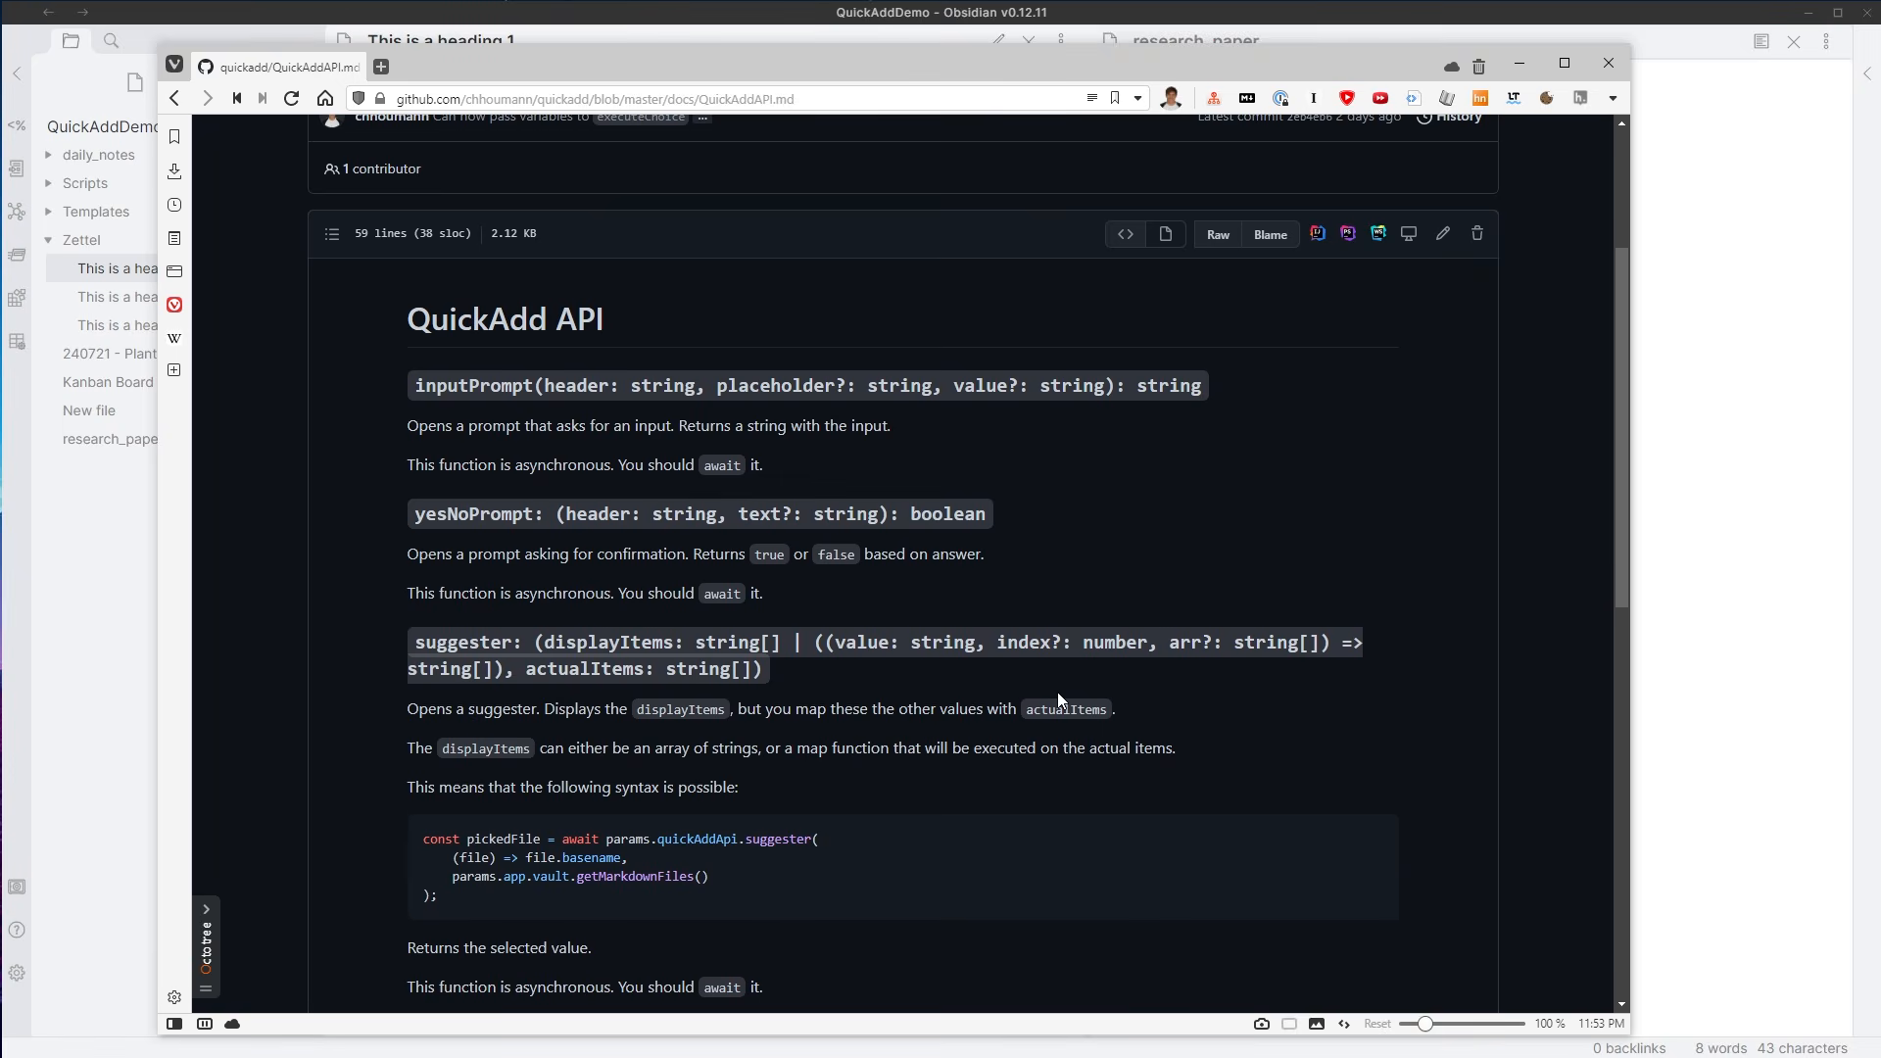
scroll(1056, 692, "down", 4)
scroll(661, 609, "down", 3)
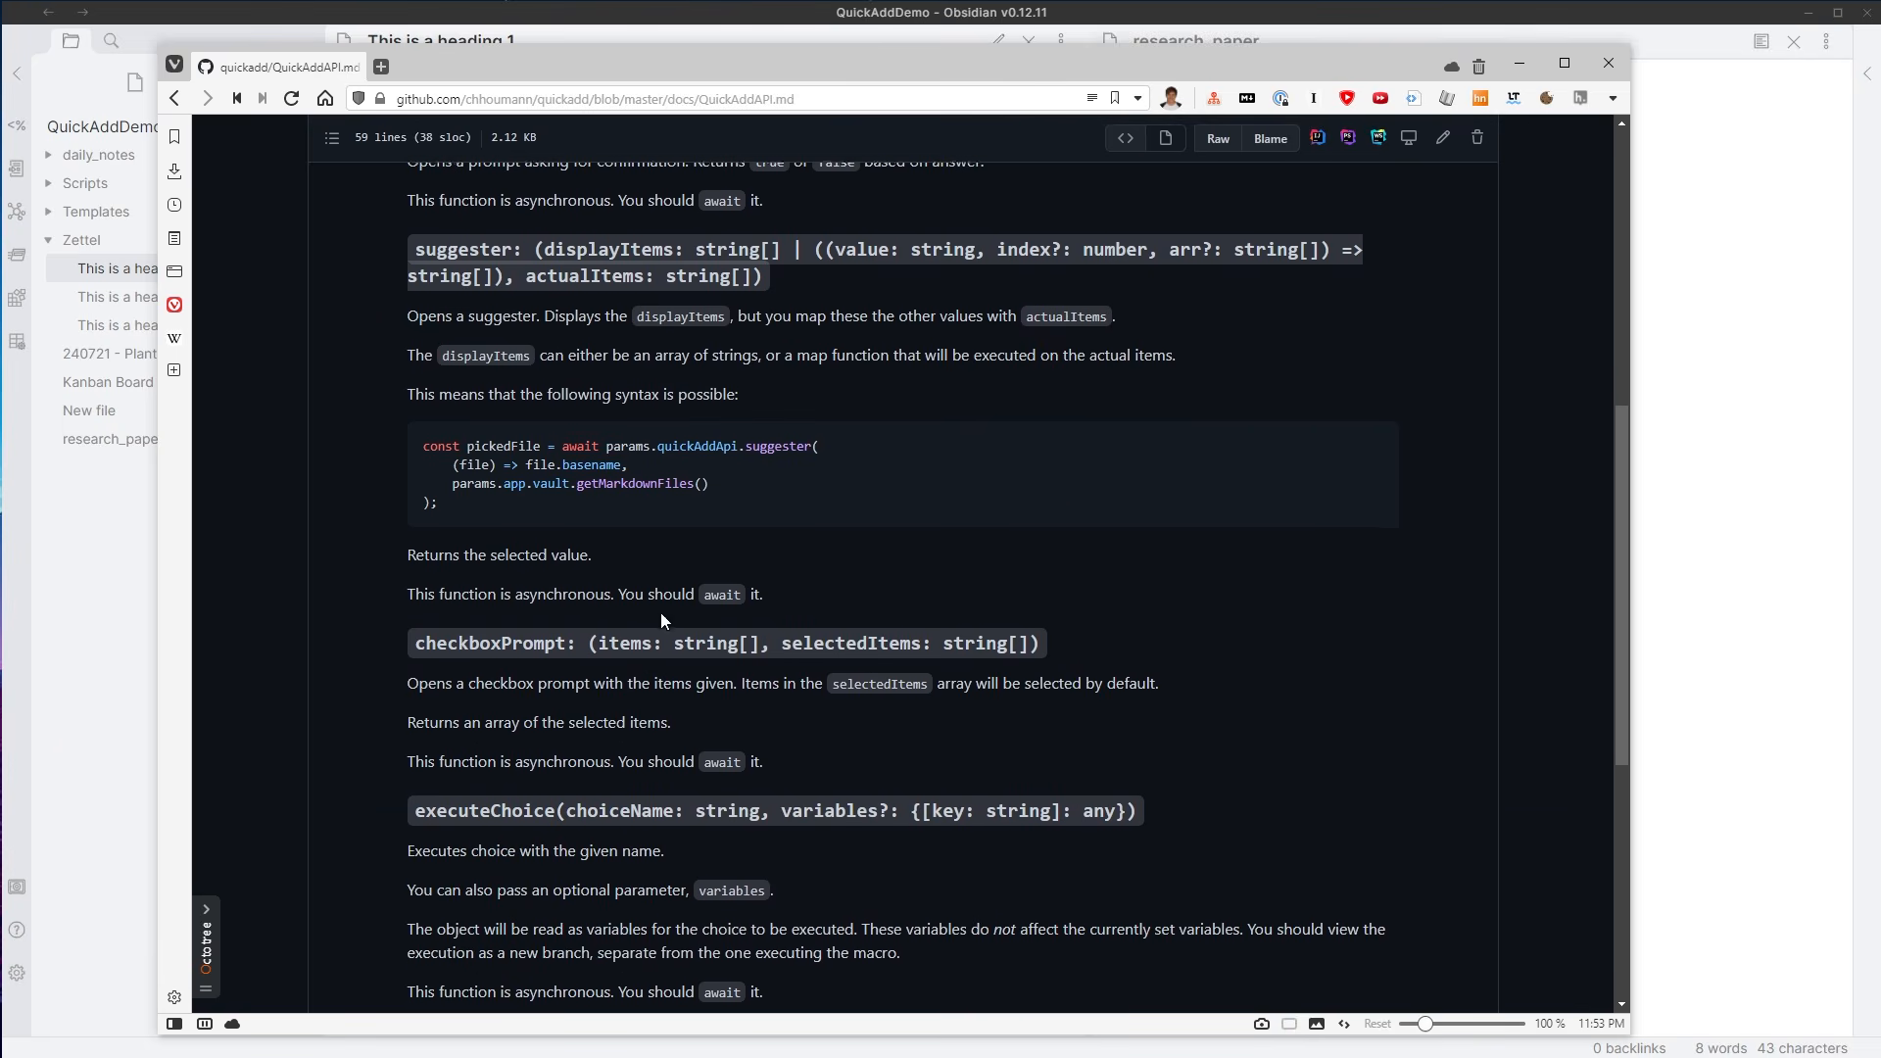
- Examine the inputPrompt and yesNoPrompt entries in the QuickAdd API documentation
scroll(709, 526, "up", 5)
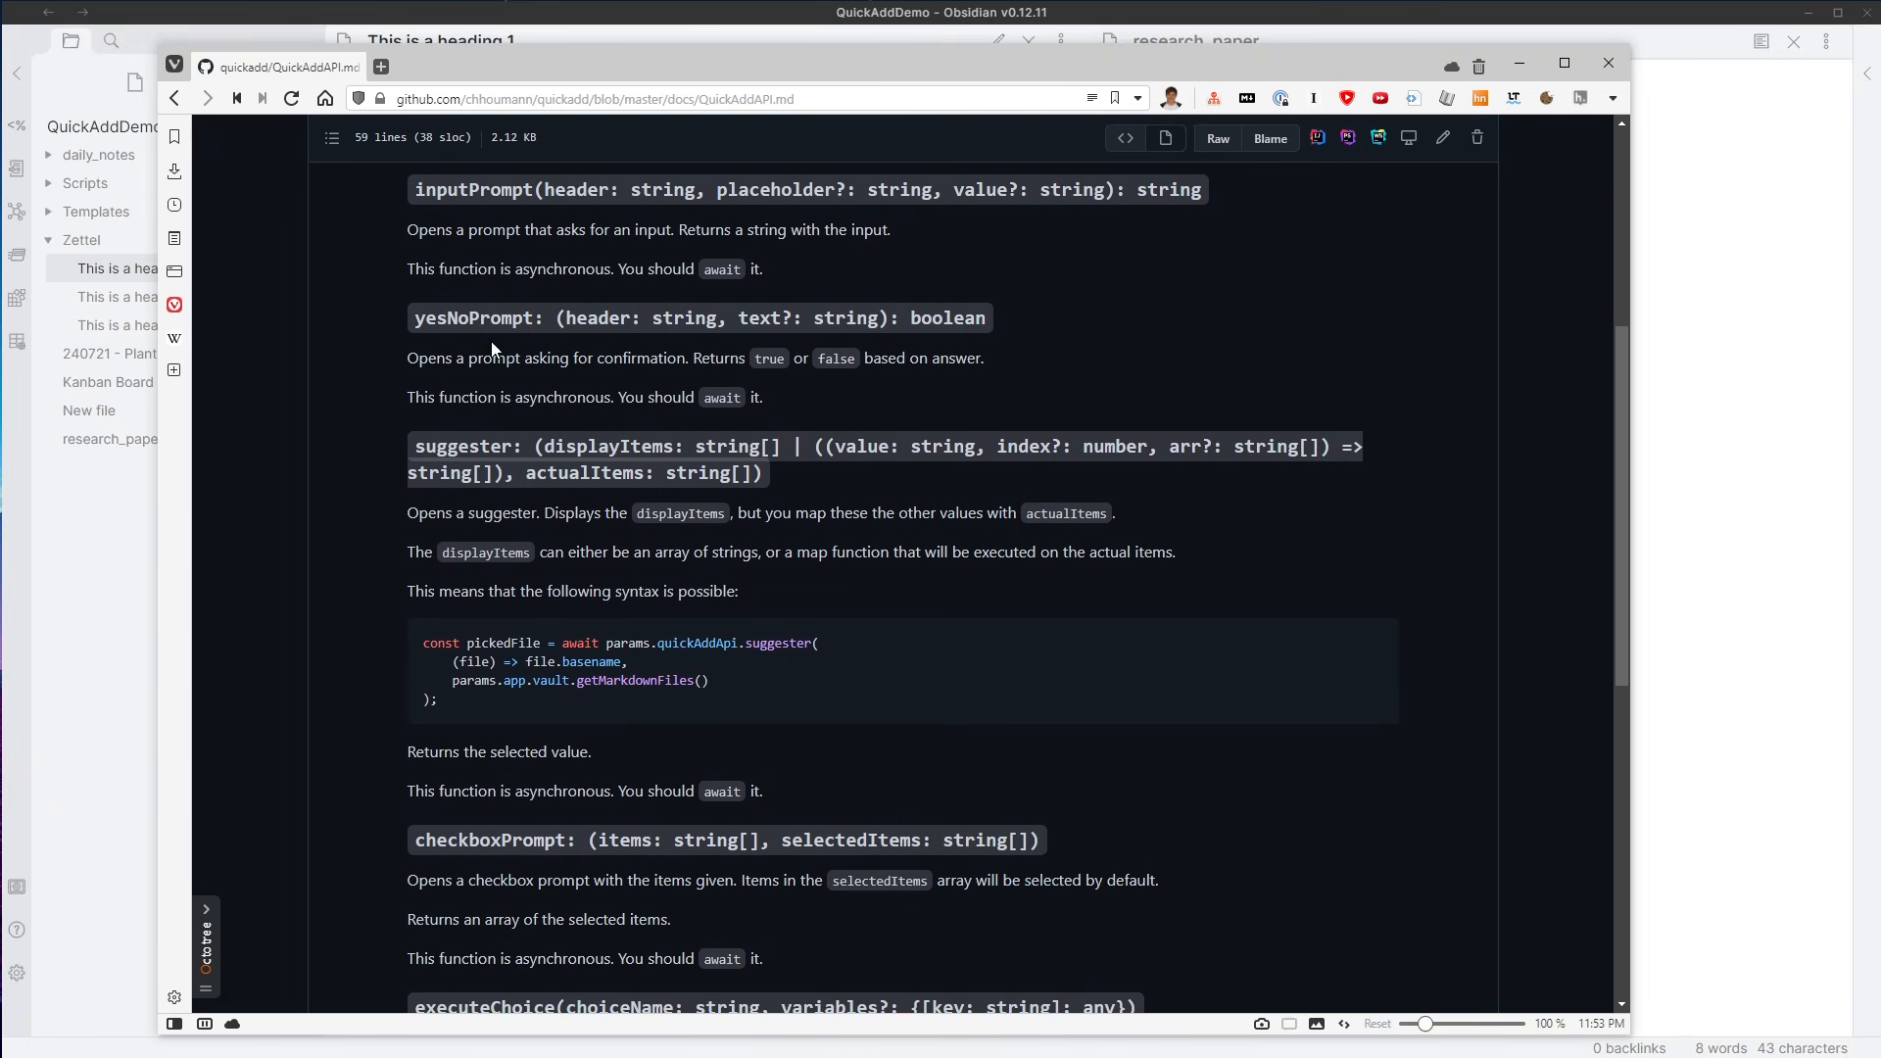
scroll(529, 313, "up", 2)
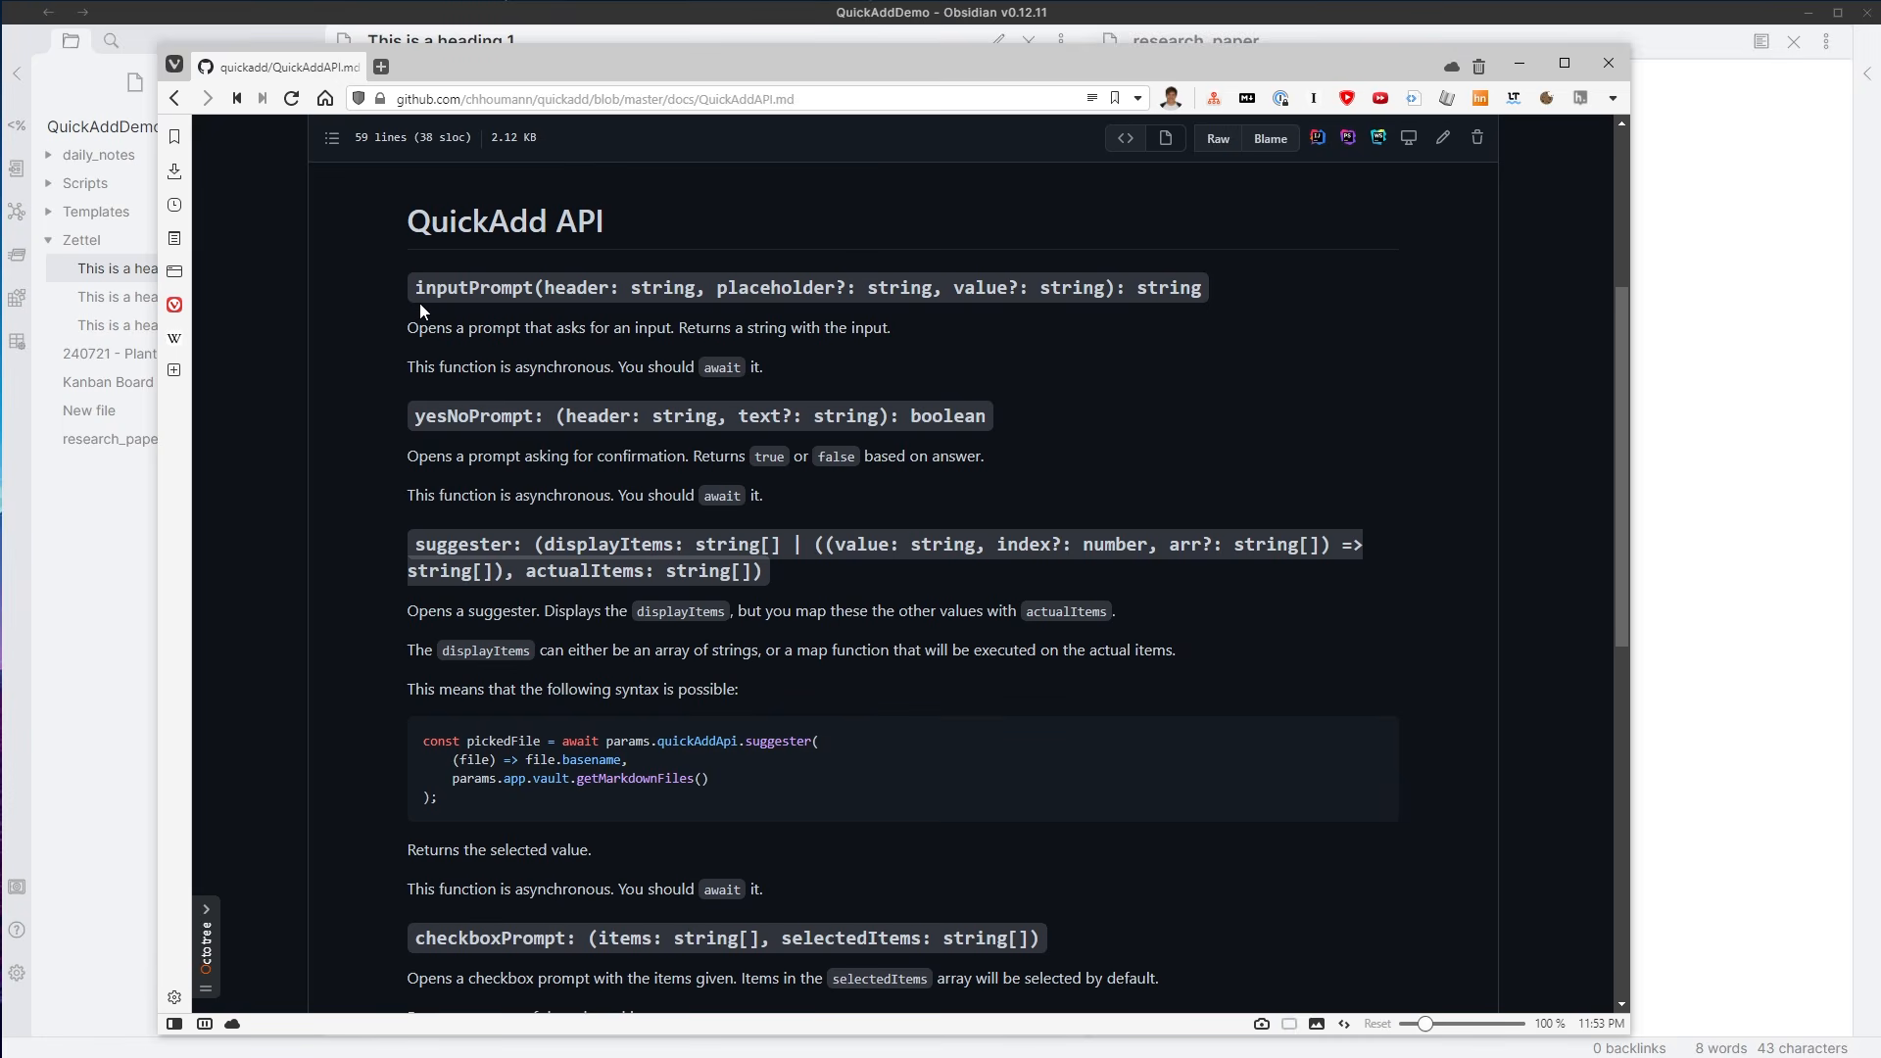
scroll(604, 531, "down", 1)
scroll(602, 531, "down", 1)
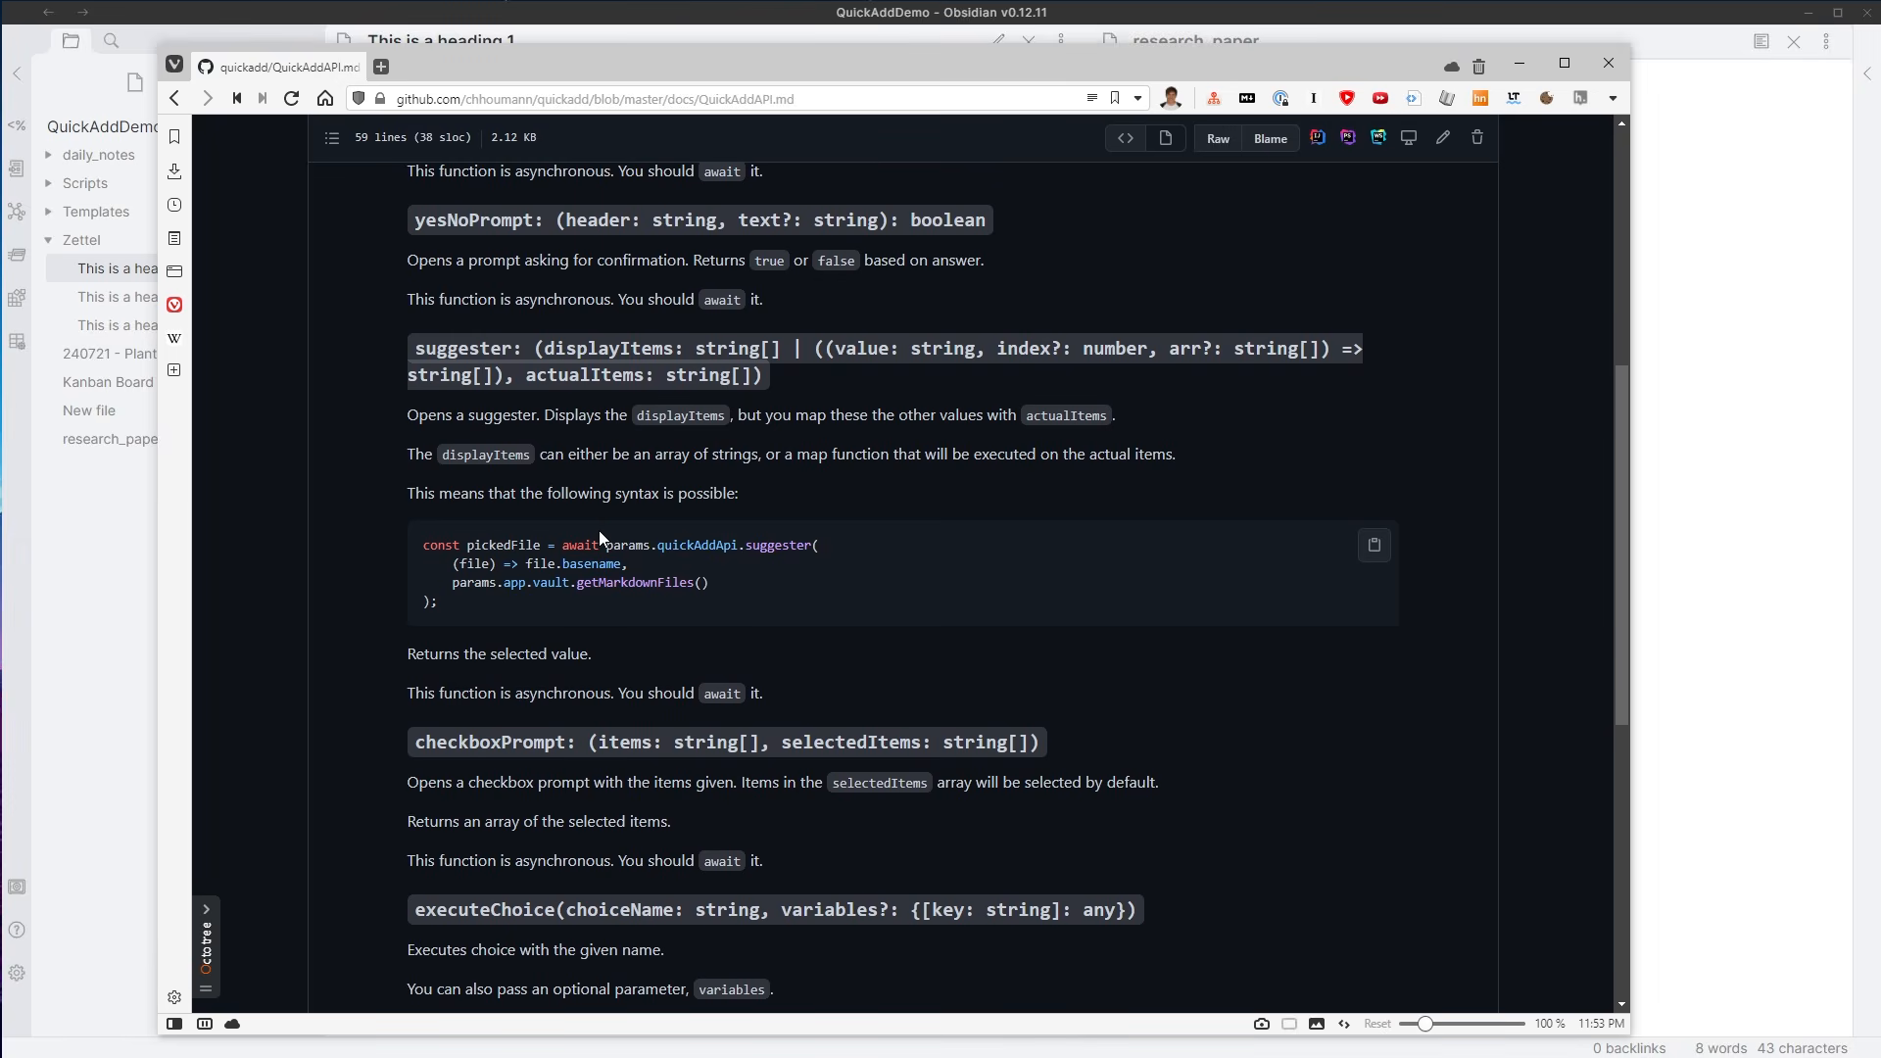
scroll(597, 537, "down", 2)
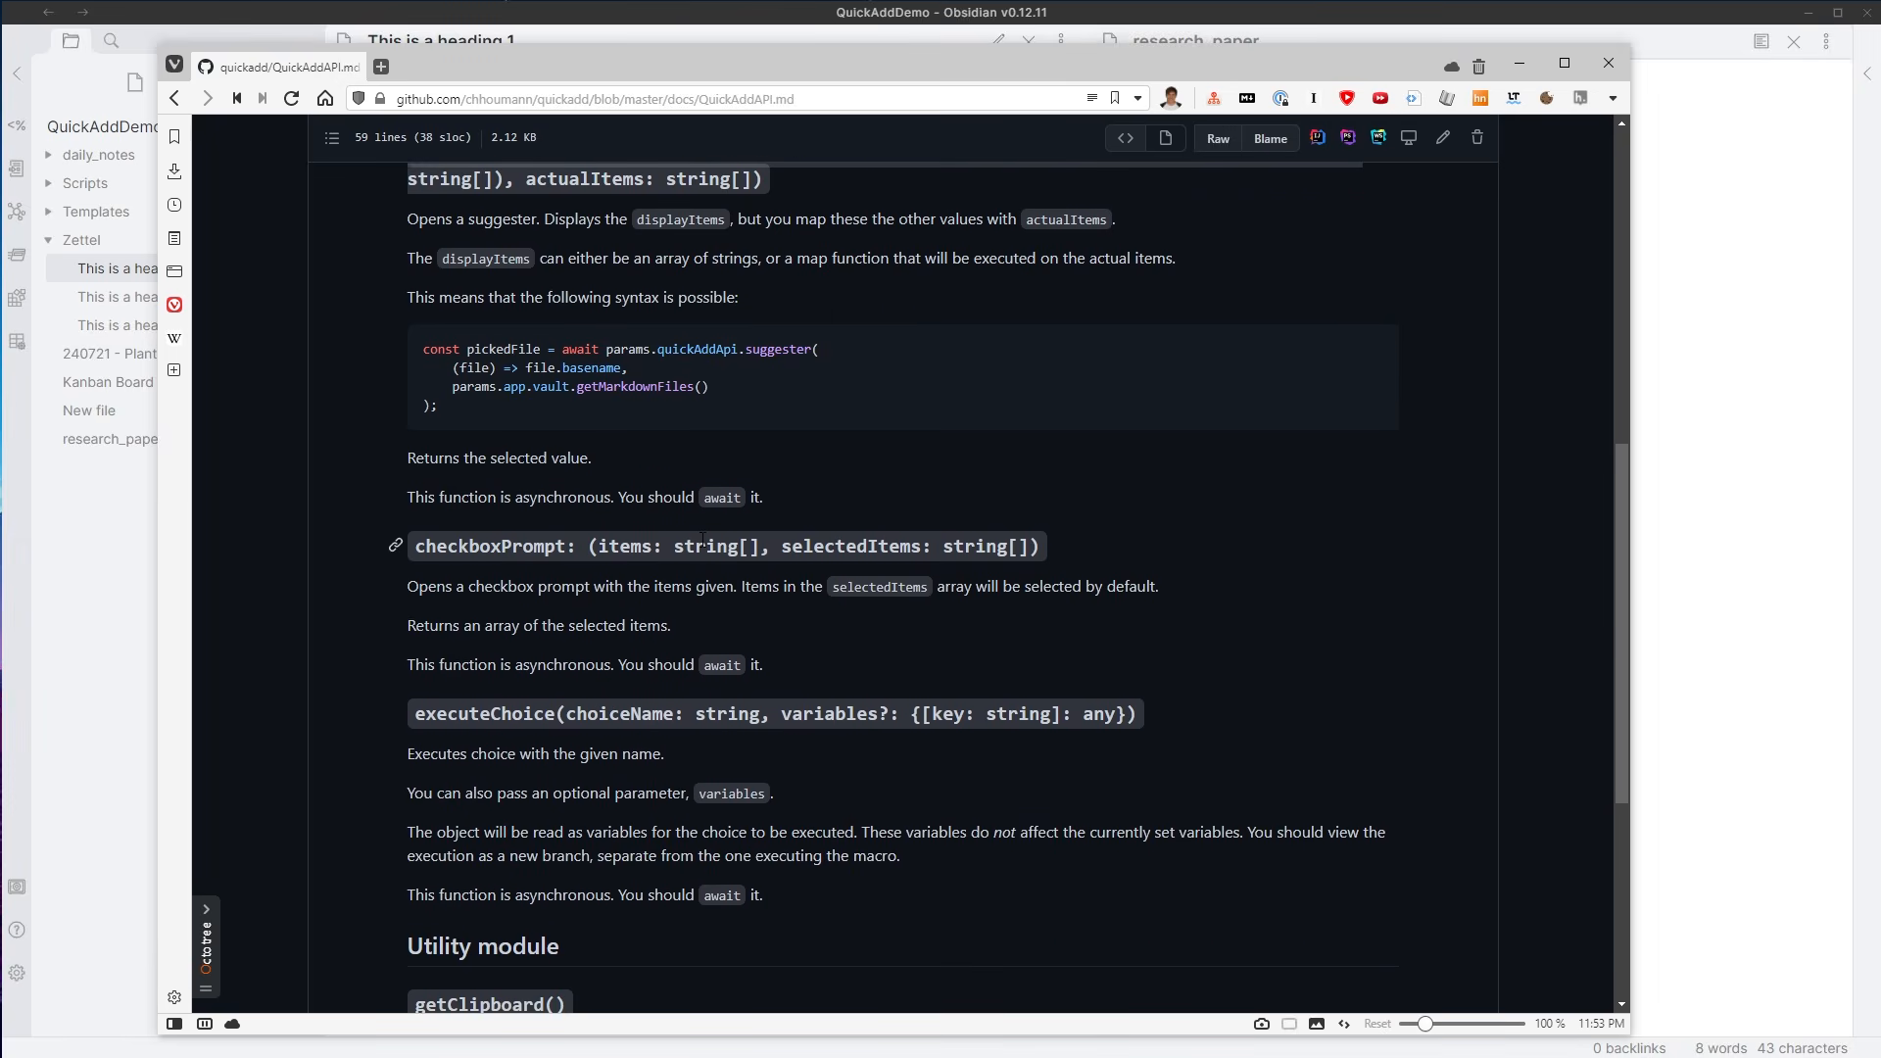
scroll(692, 545, "up", 8)
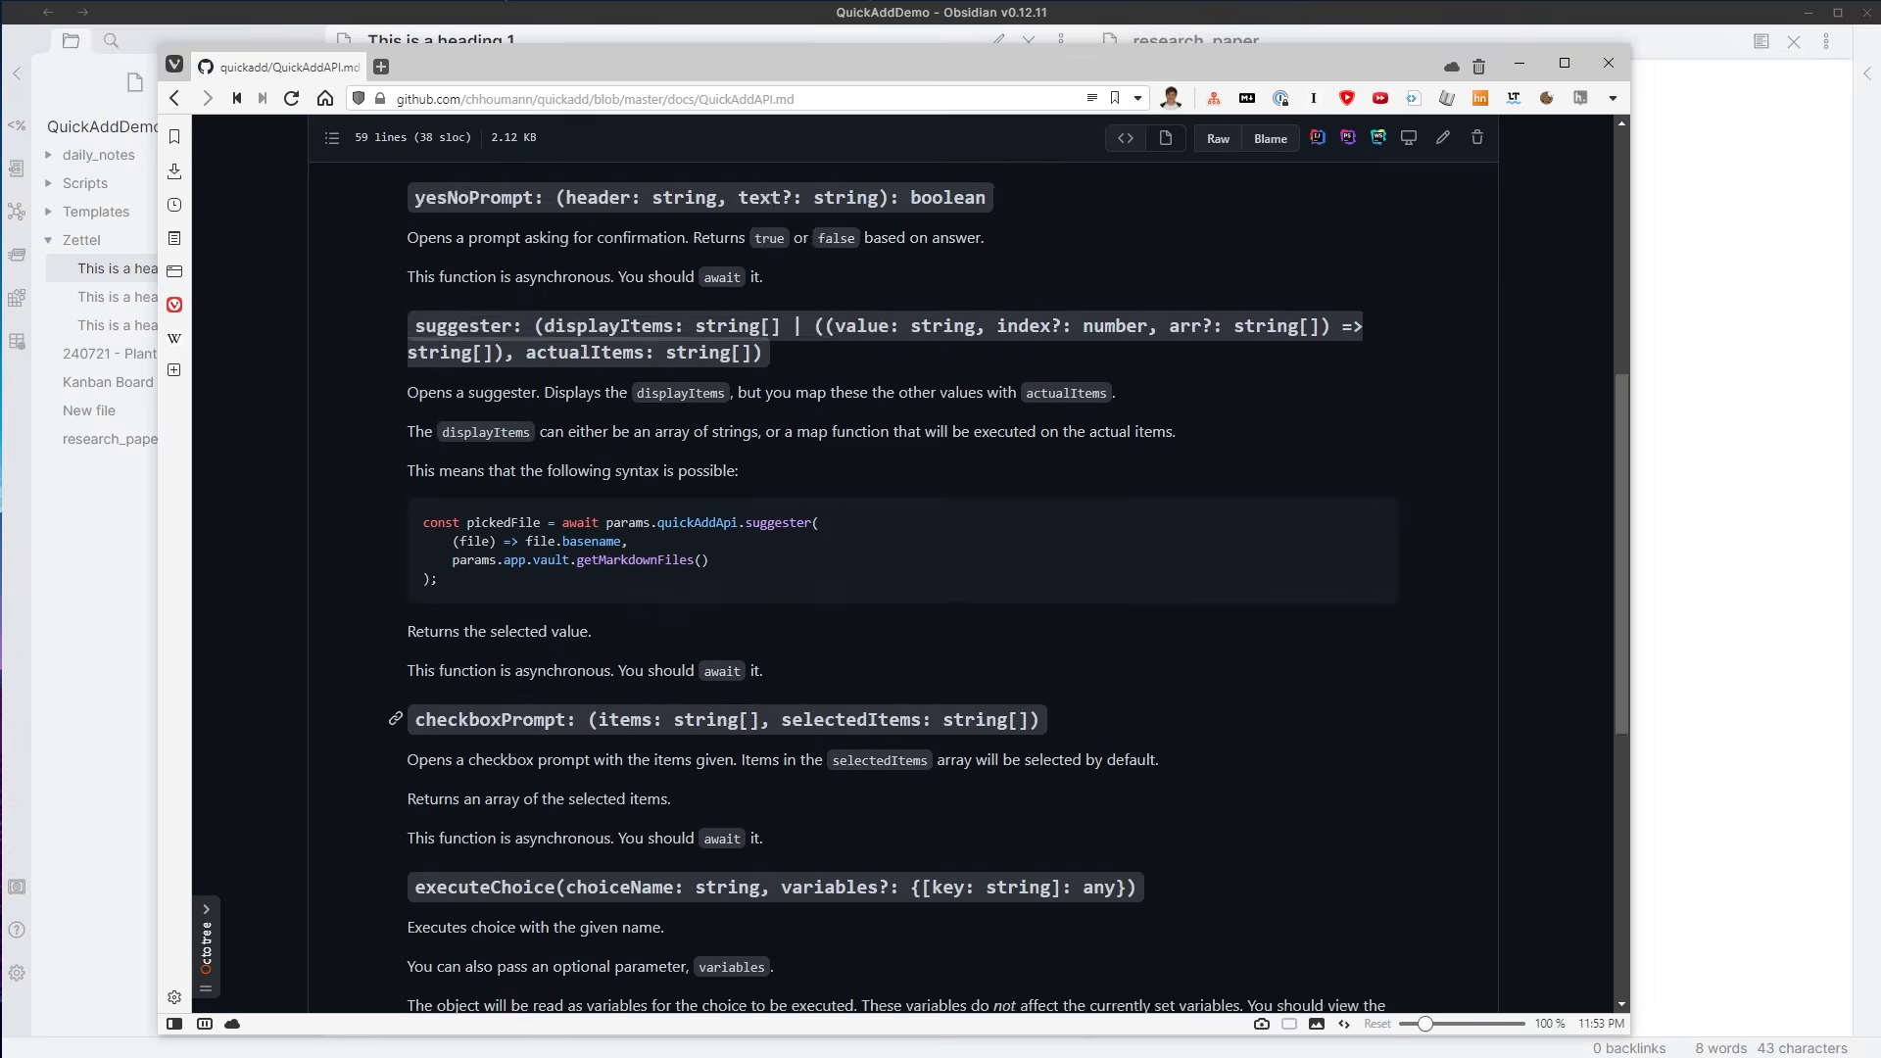
scroll(652, 525, "down", 4)
left_click_drag(408, 287, 712, 365)
left_click(1036, 507)
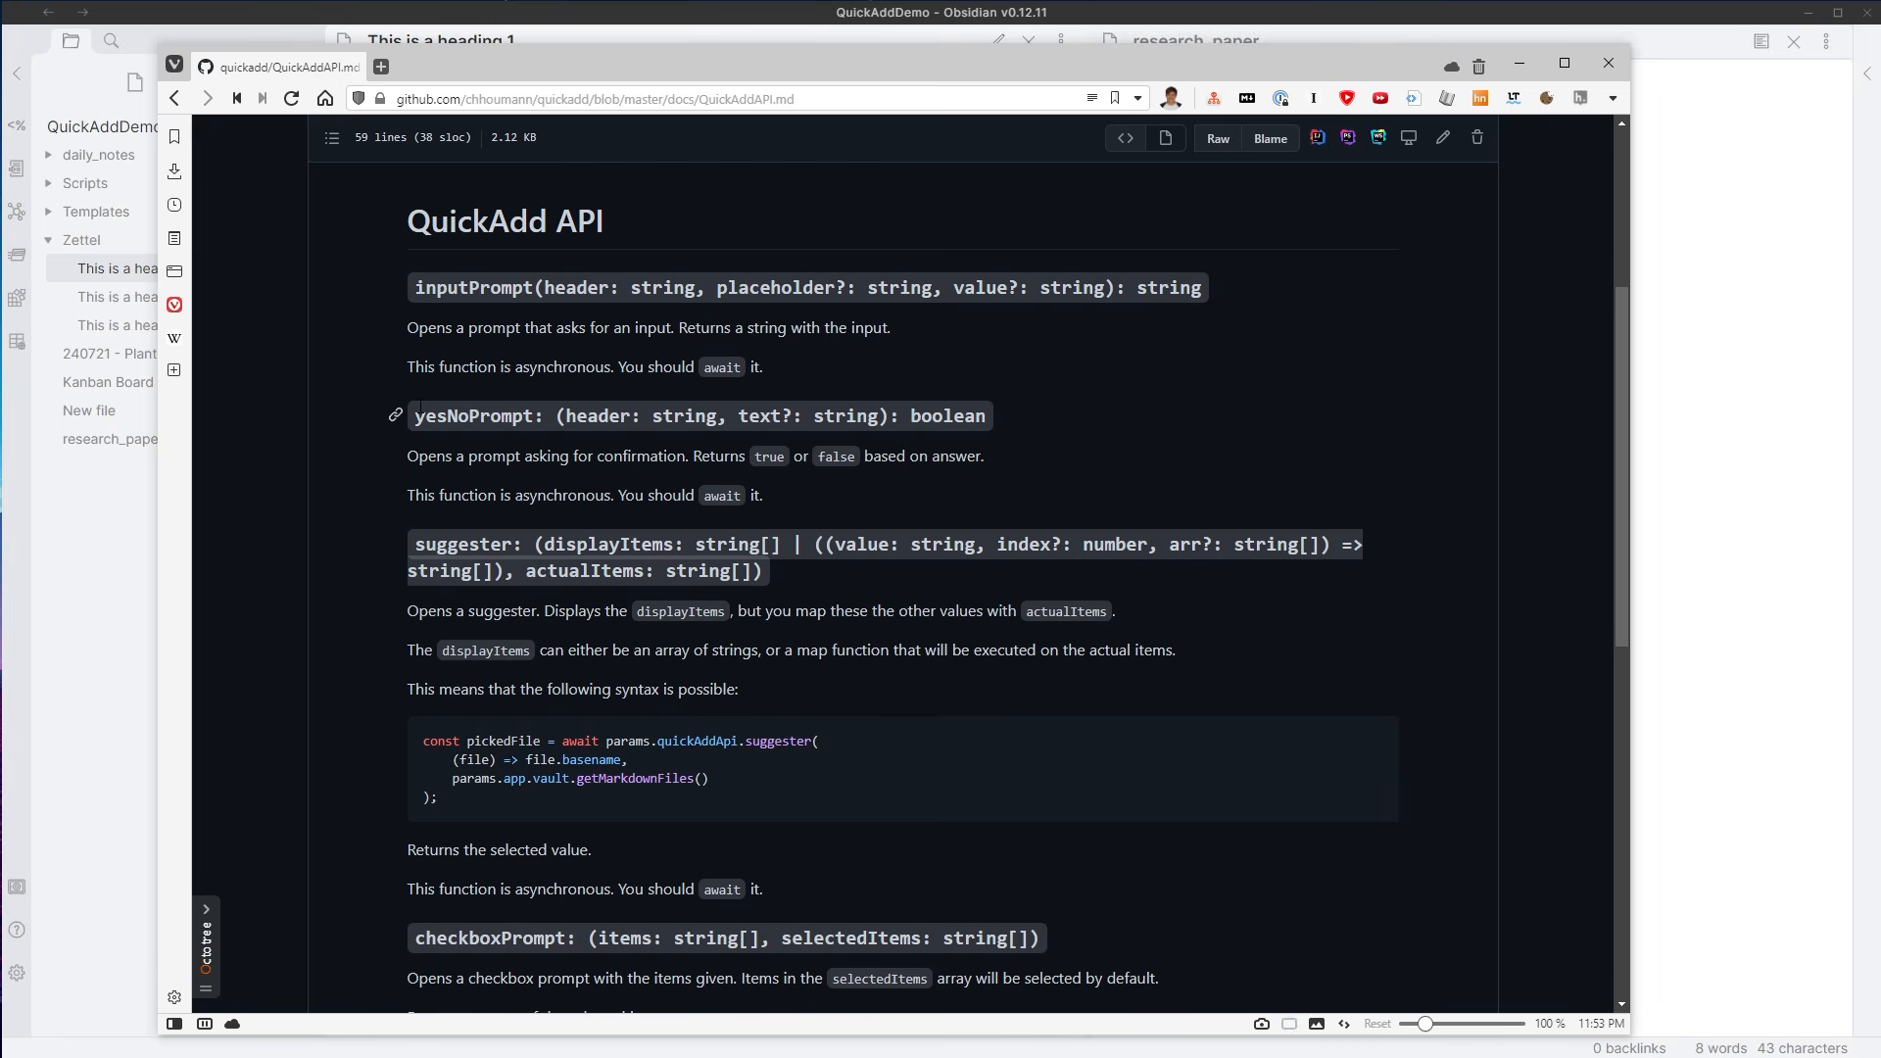
left_click_drag(389, 410, 1039, 439)
left_click(1108, 576)
- Bring up the deletion confirmation for the Add to board choice in Obsidian's QuickAdd settings, dismiss it and return to the browser
left_click(102, 849)
left_click(17, 980)
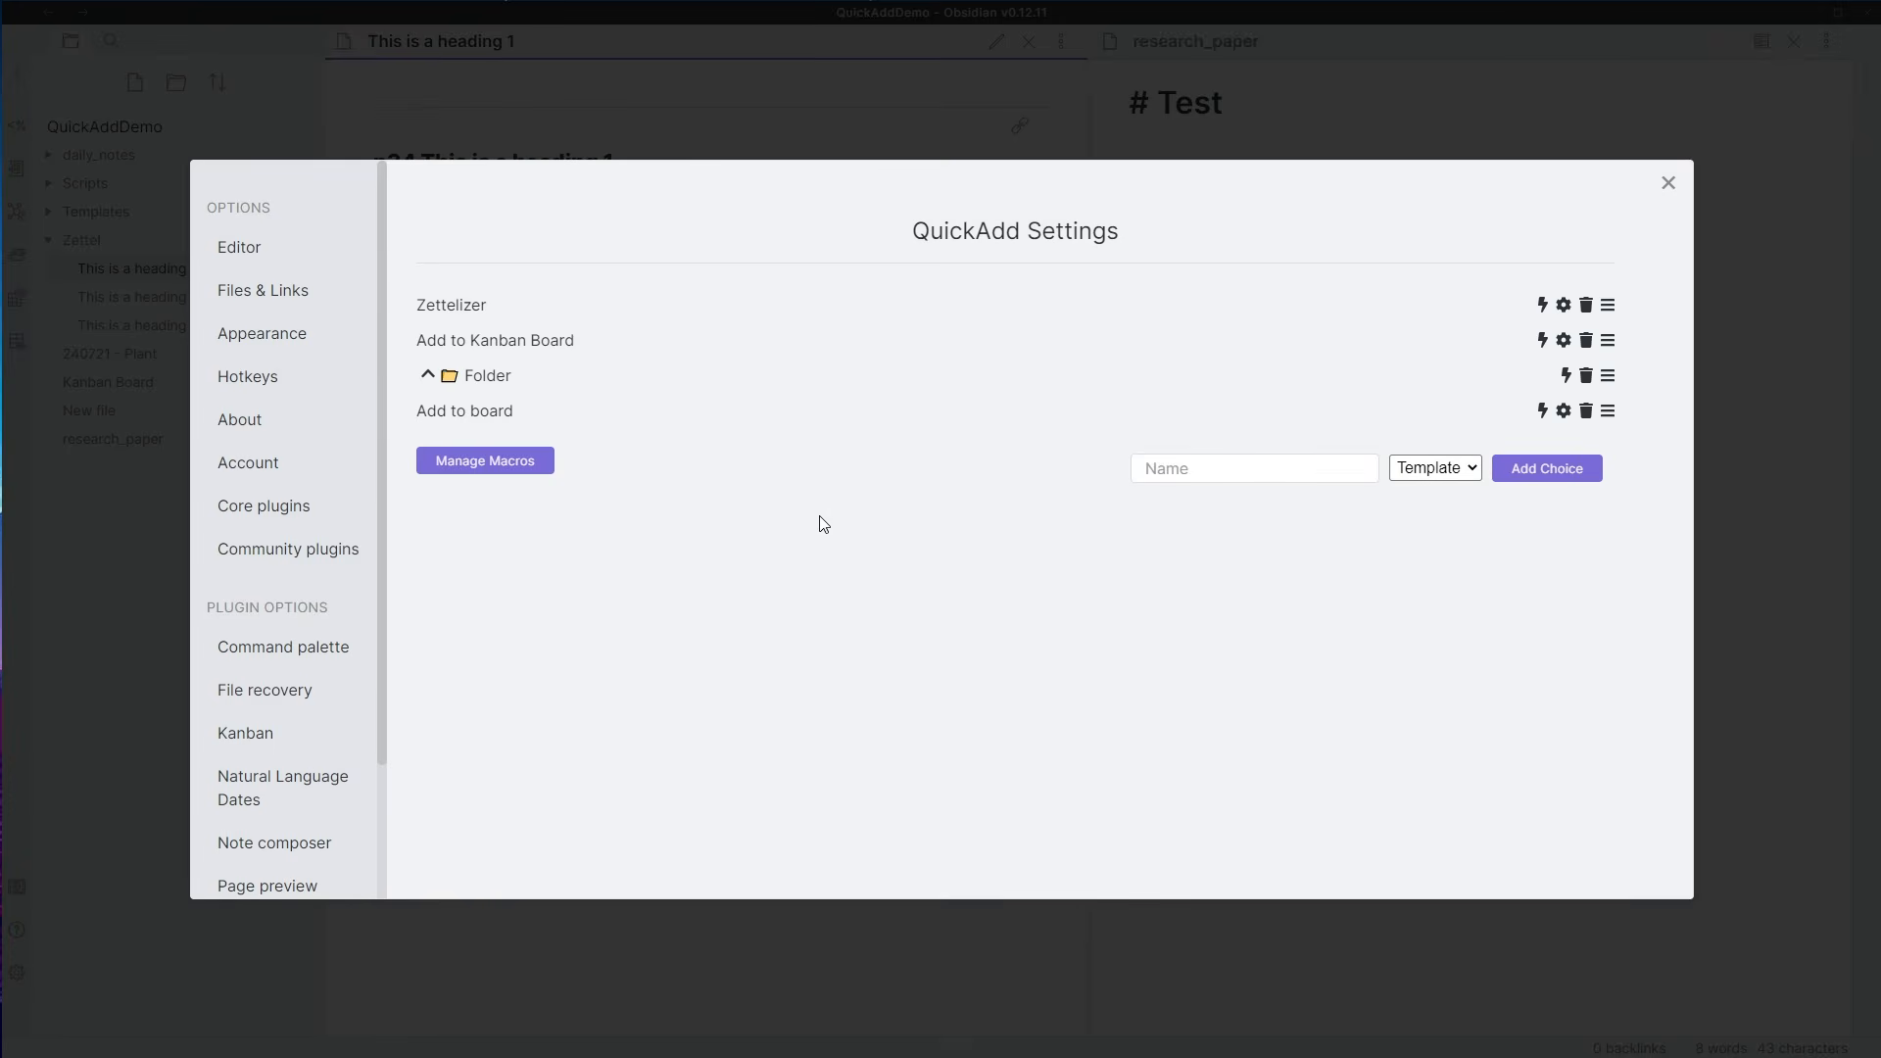
left_click(1585, 410)
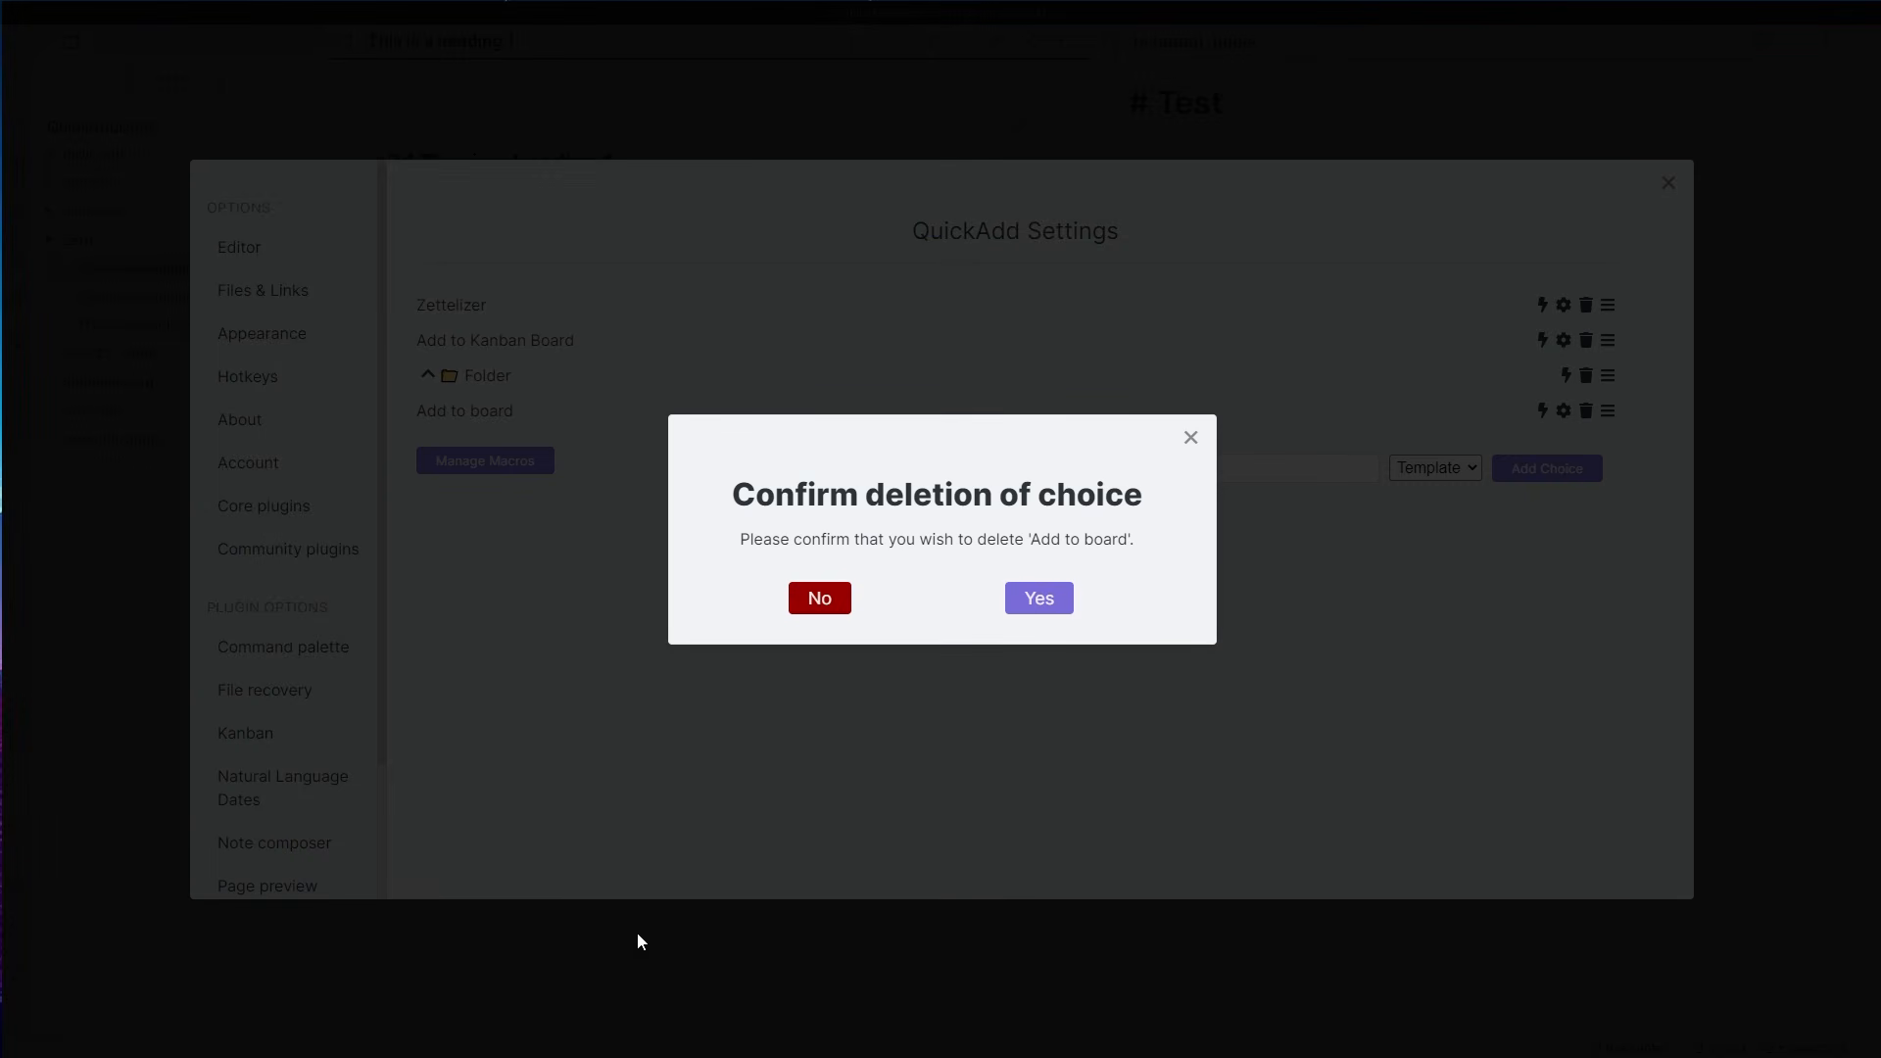
left_click(698, 979)
left_click(697, 978)
key("alt+Tab")
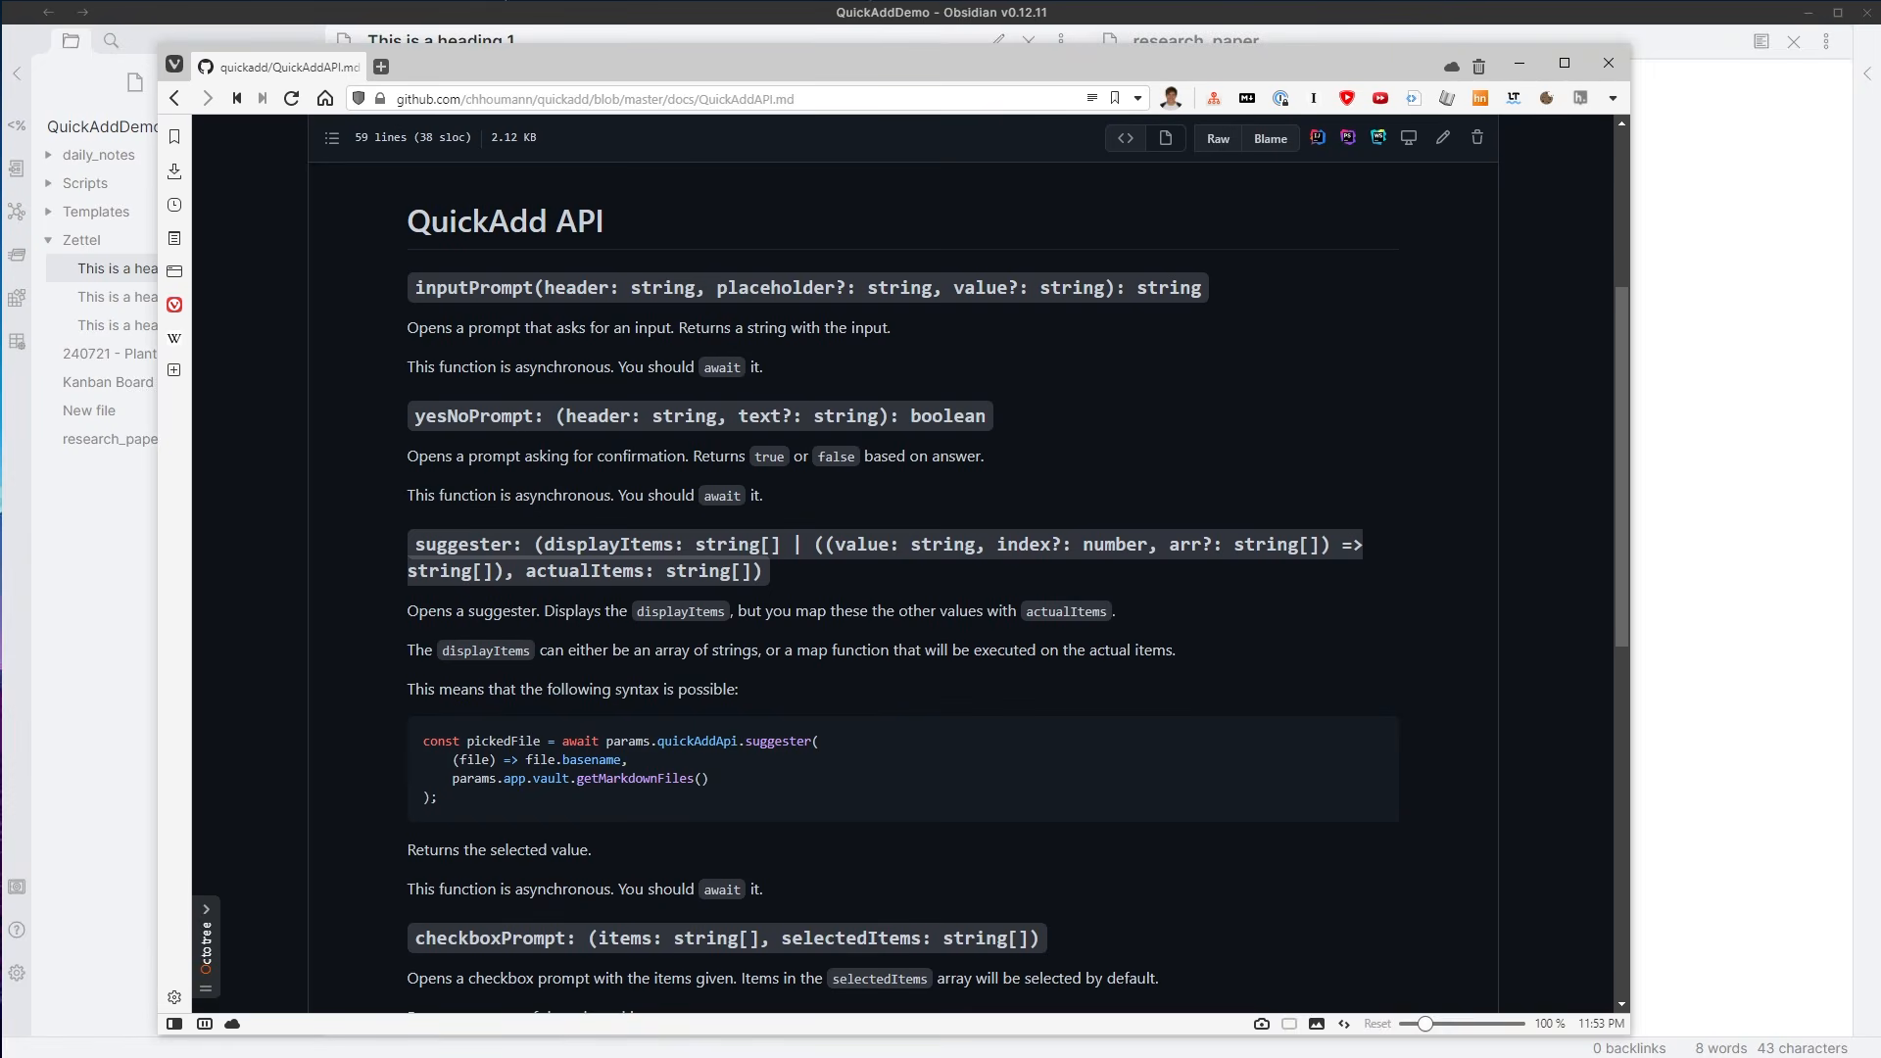
- Examine the suggester entry and its pickedFile code example, including the file.basename mapping and the getMarkdownFiles call
scroll(694, 862, "down", 1)
triple_click(426, 453)
left_click(693, 662)
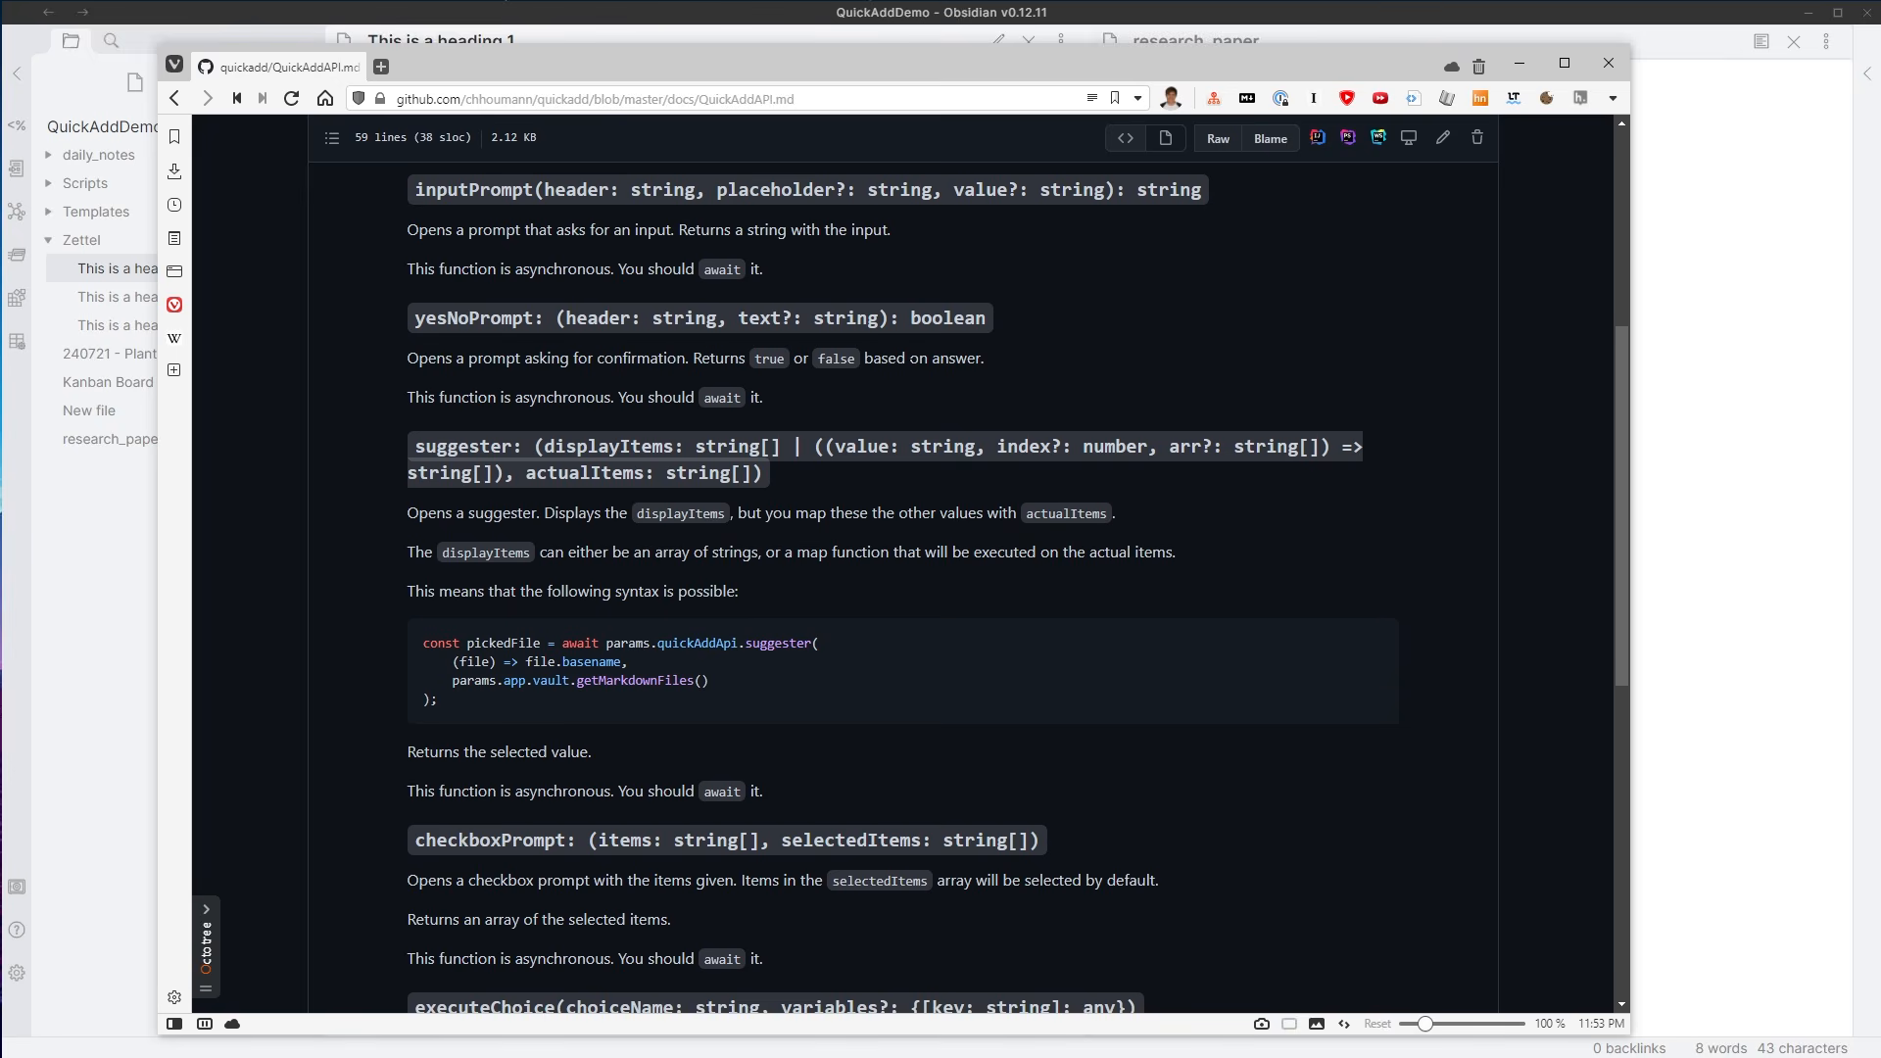
scroll(696, 643, "down", 2)
left_click_drag(480, 514, 415, 455)
left_click(646, 507)
left_click_drag(744, 455, 809, 456)
left_click(766, 485)
left_click_drag(446, 466, 741, 506)
left_click(742, 507)
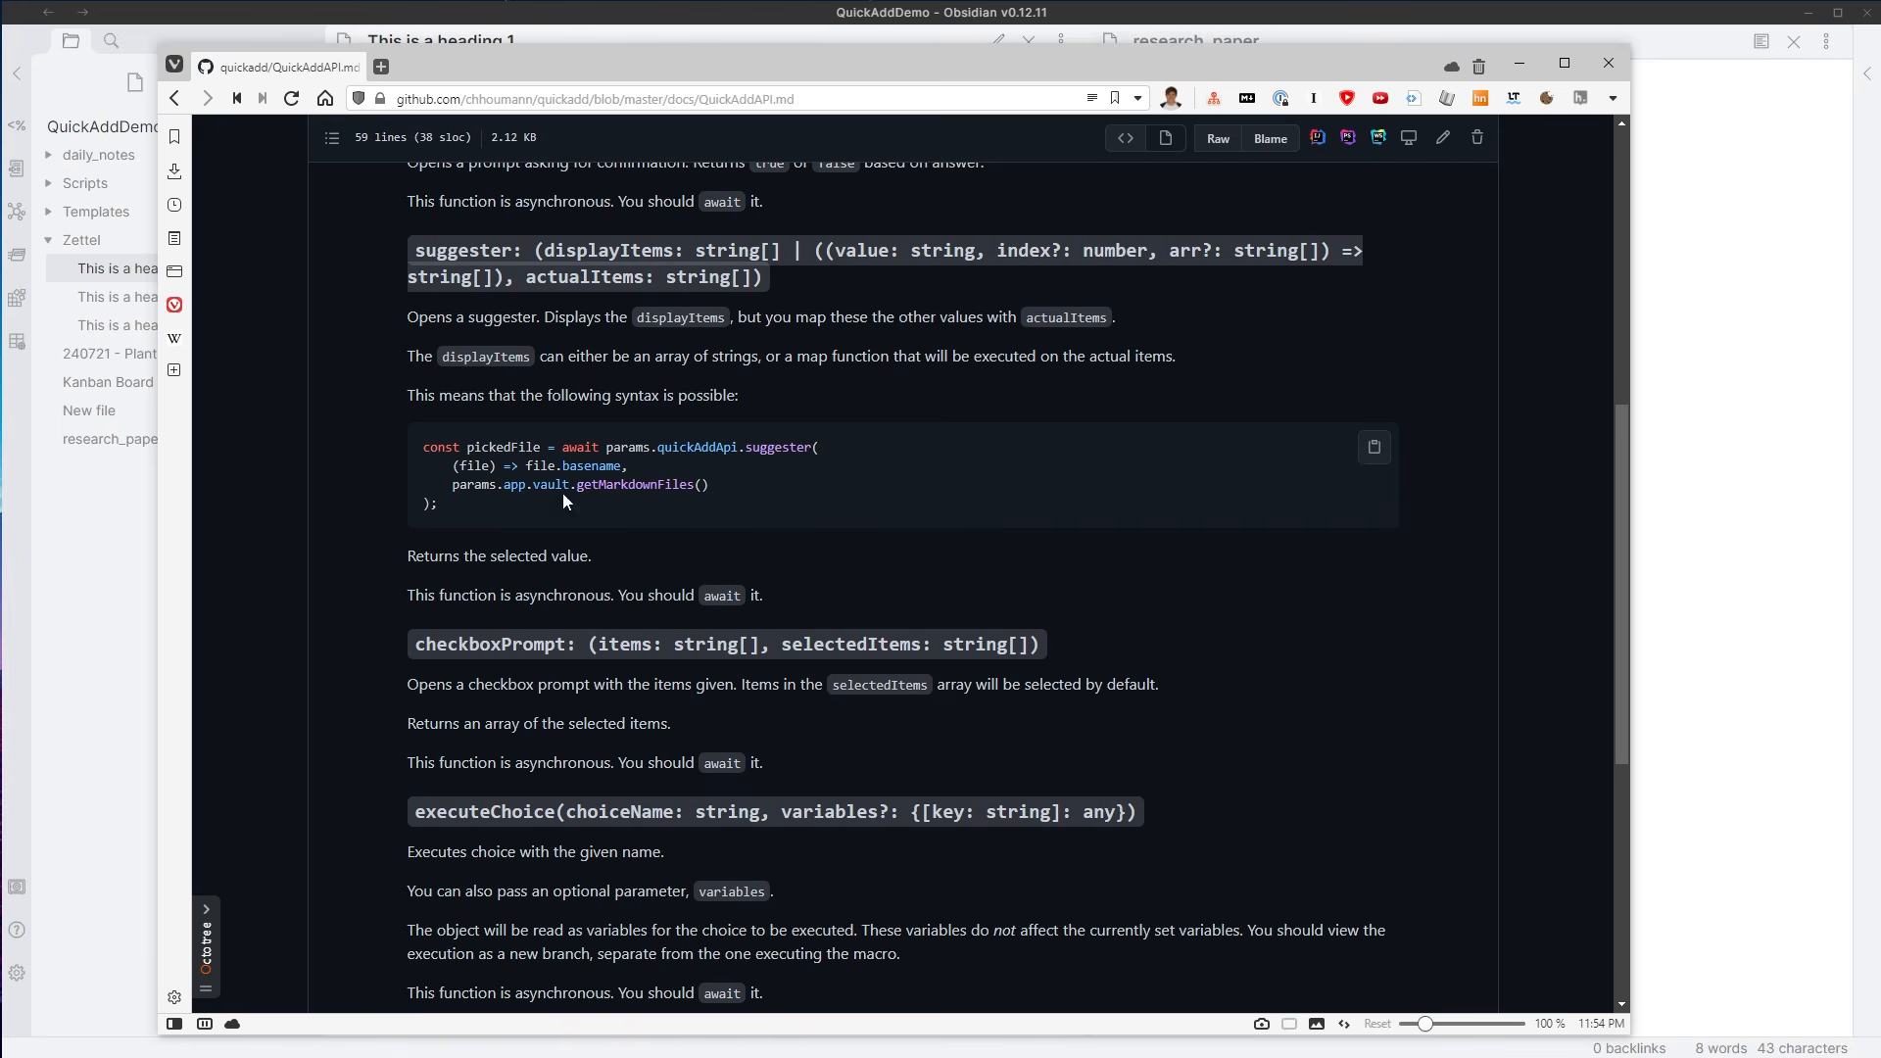
left_click_drag(452, 485, 856, 473)
left_click(709, 619)
- Highlight the checkboxPrompt signature with its items and selectedItems parameters
scroll(710, 619, "down", 1)
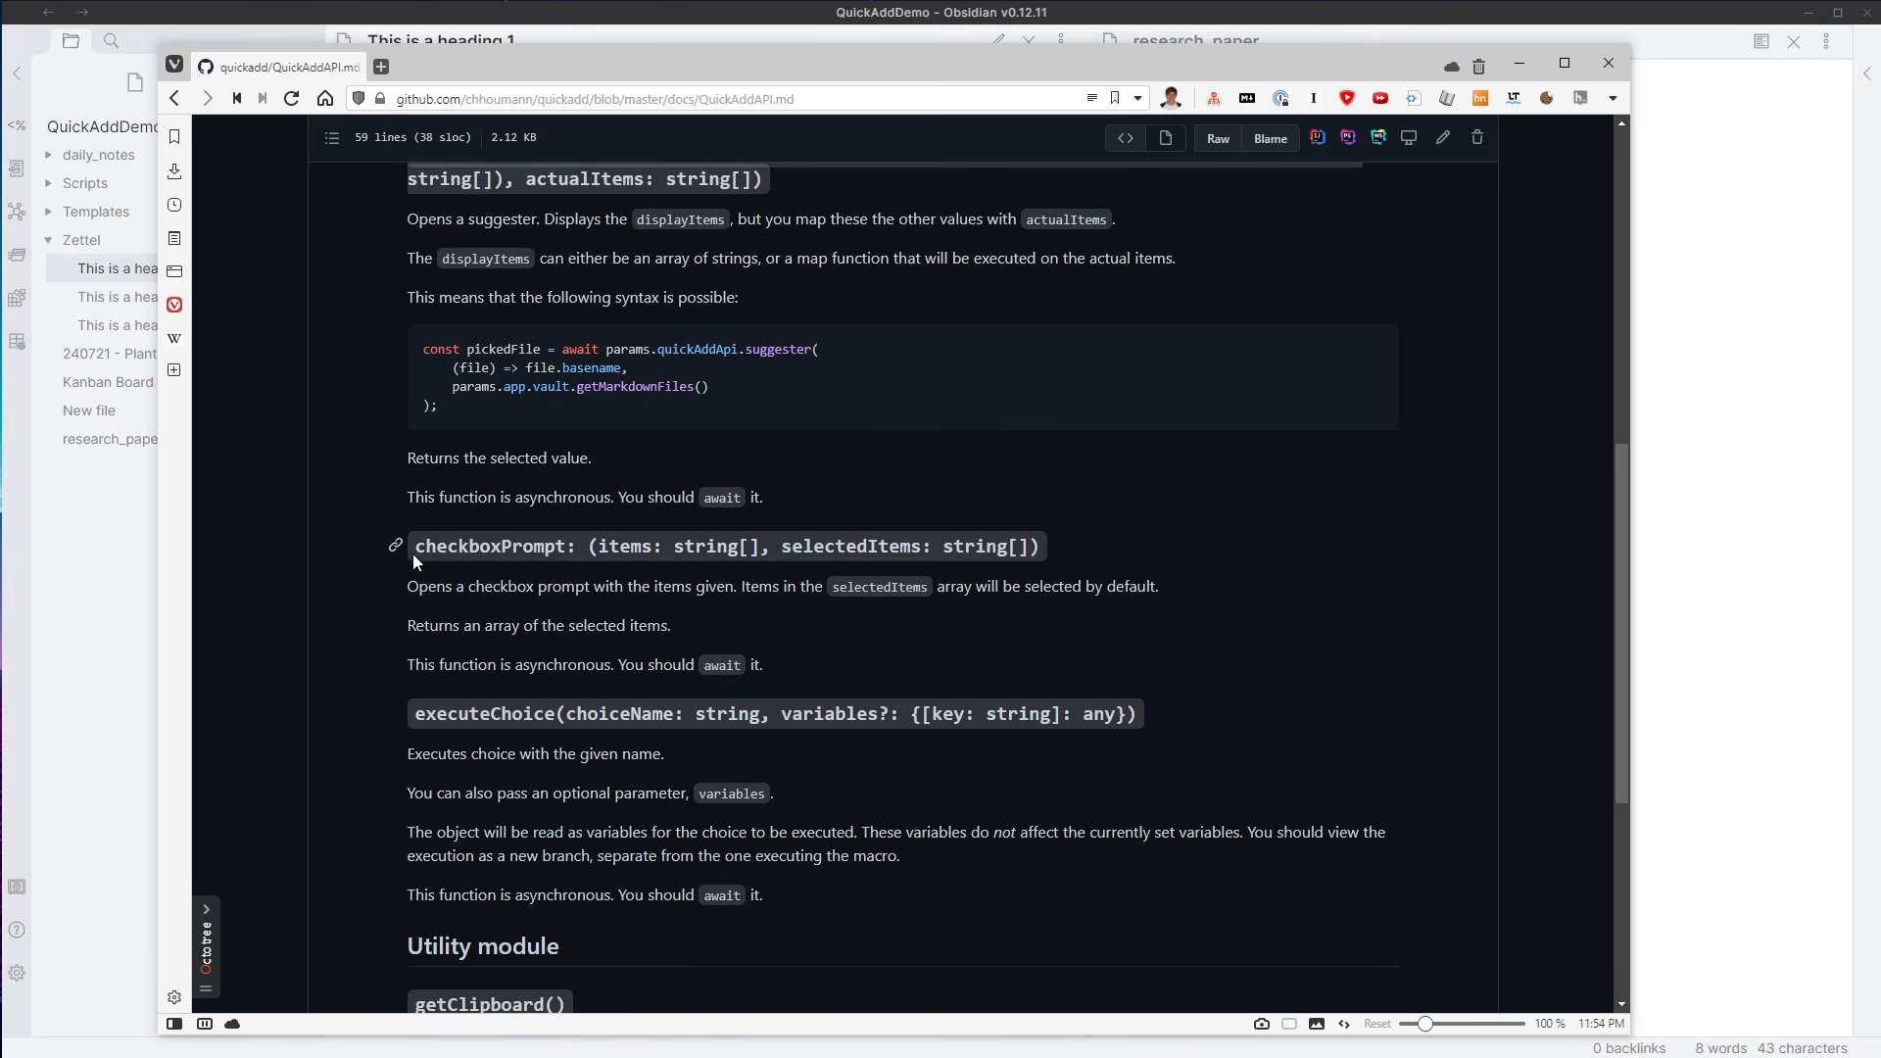
left_click_drag(408, 547, 743, 553)
left_click_drag(773, 551, 1058, 558)
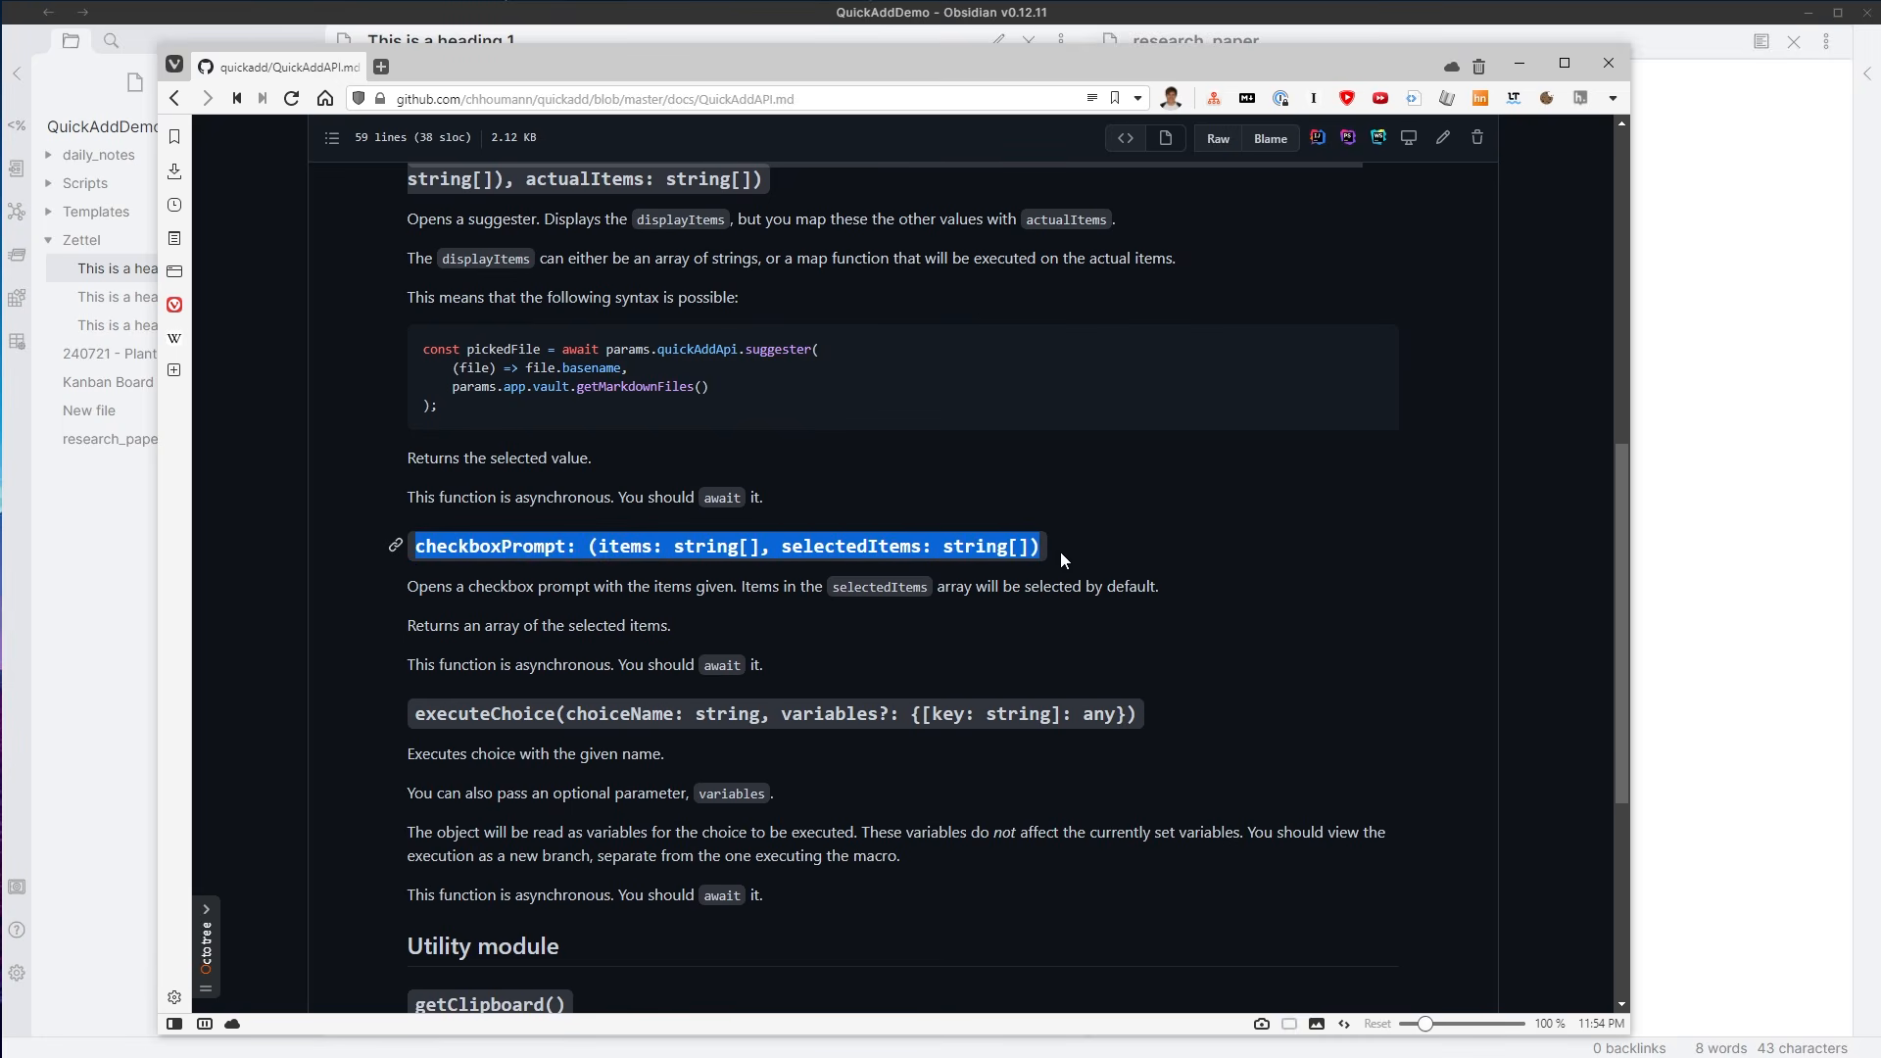
- Open the quickadd repository's main page in a new tab and follow its example for fetching tasks from Todoist
scroll(608, 519, "up", 8)
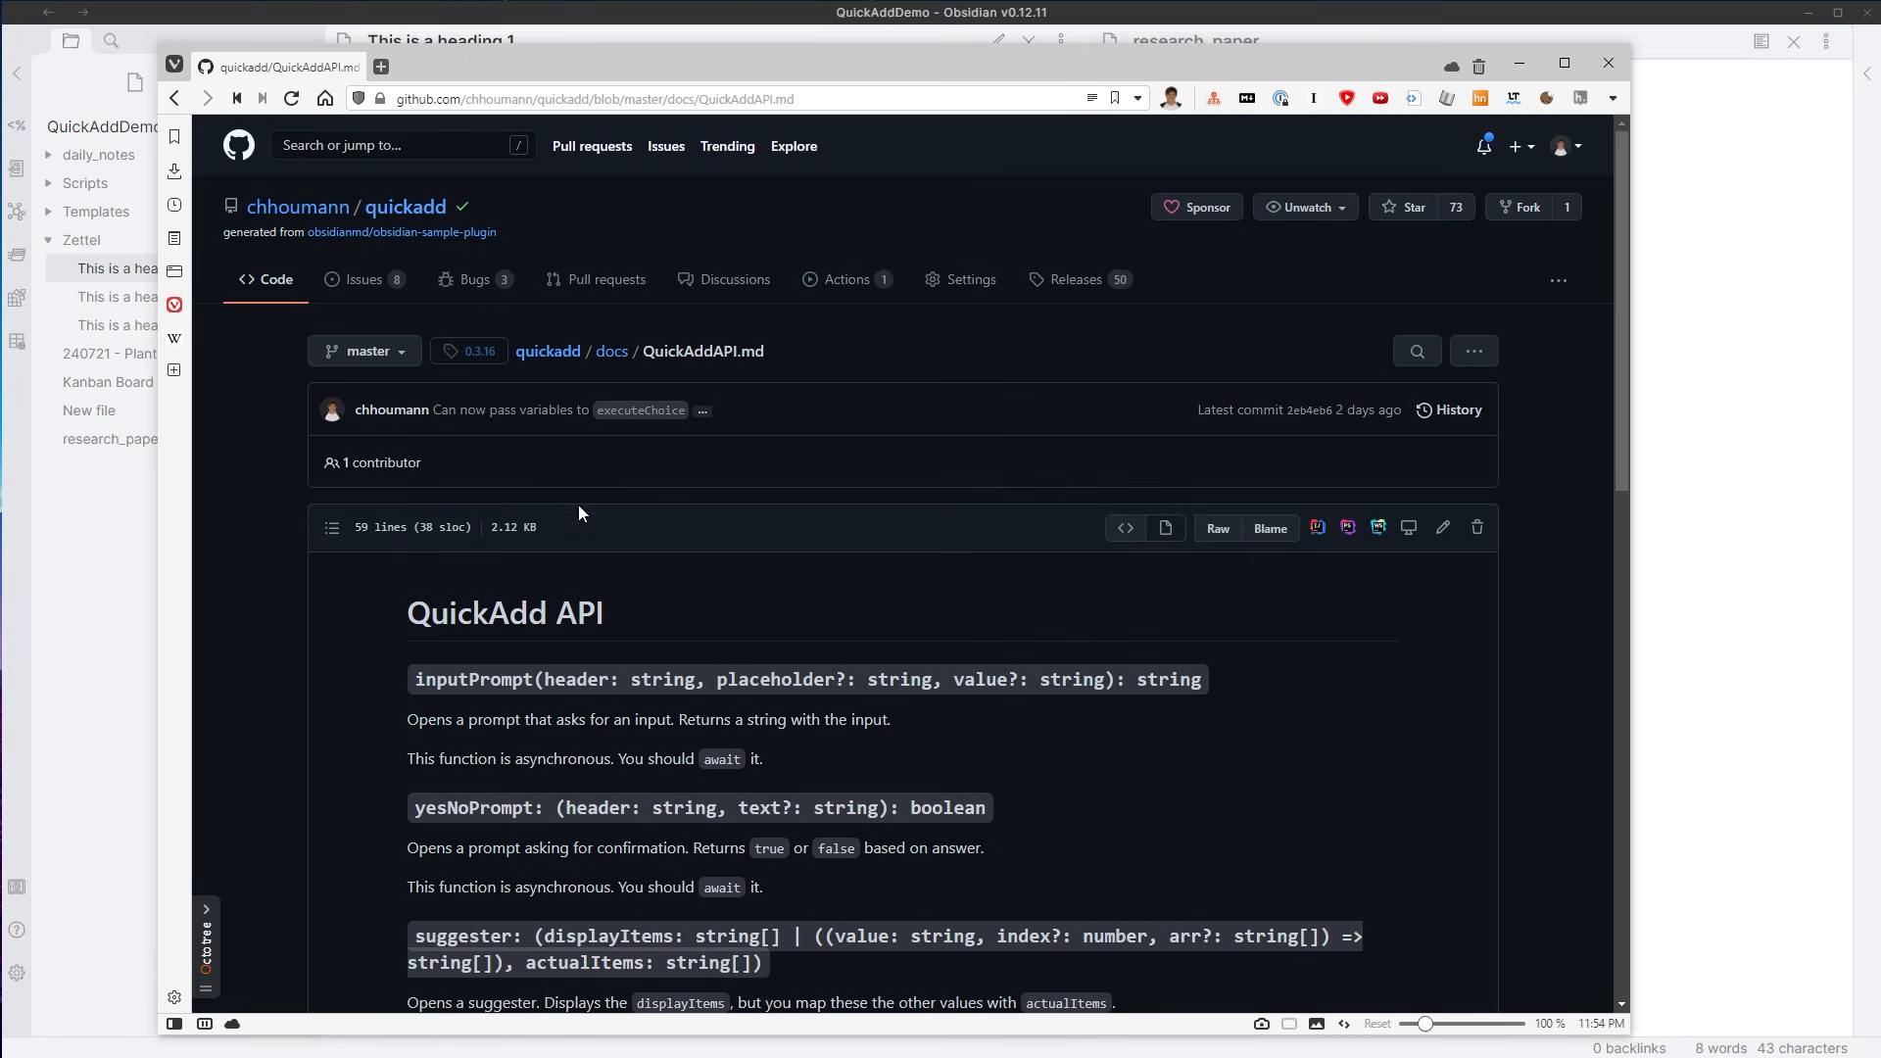
middle_click(561, 355)
left_click(494, 70)
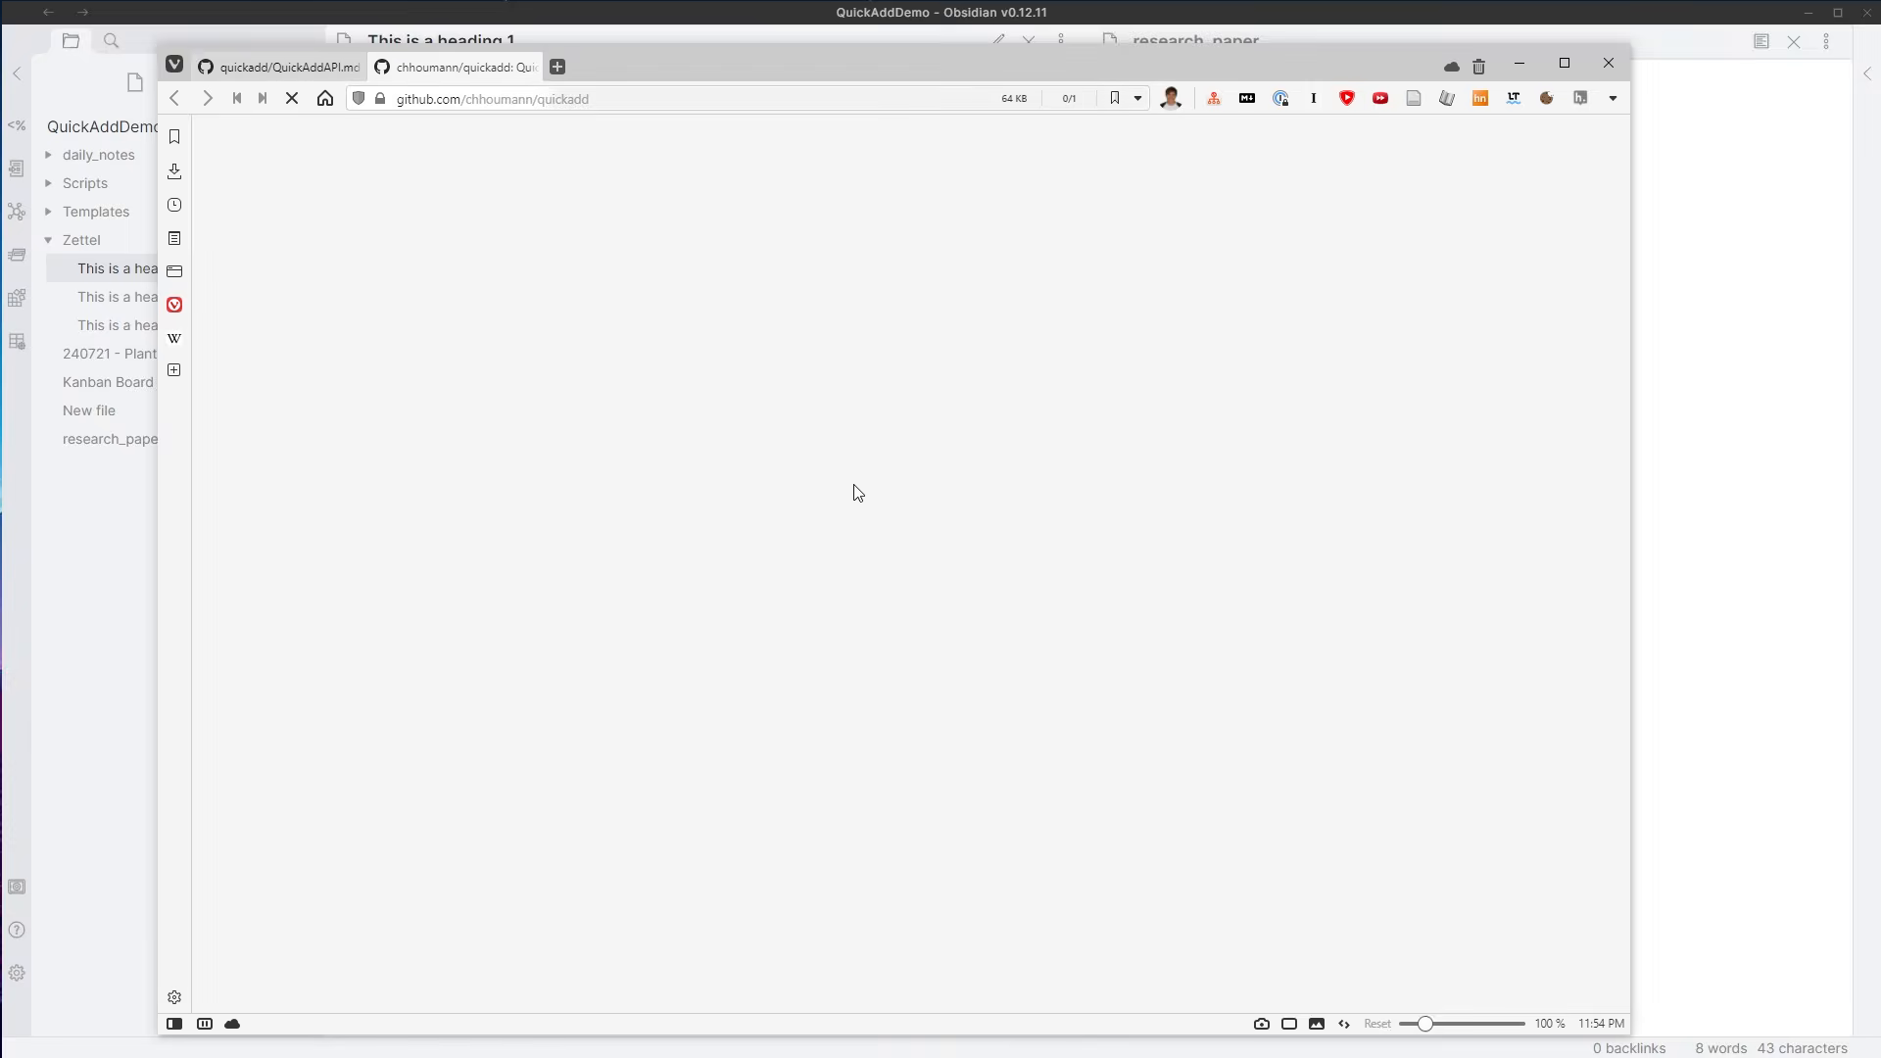
scroll(831, 527, "down", 15)
scroll(532, 676, "down", 8)
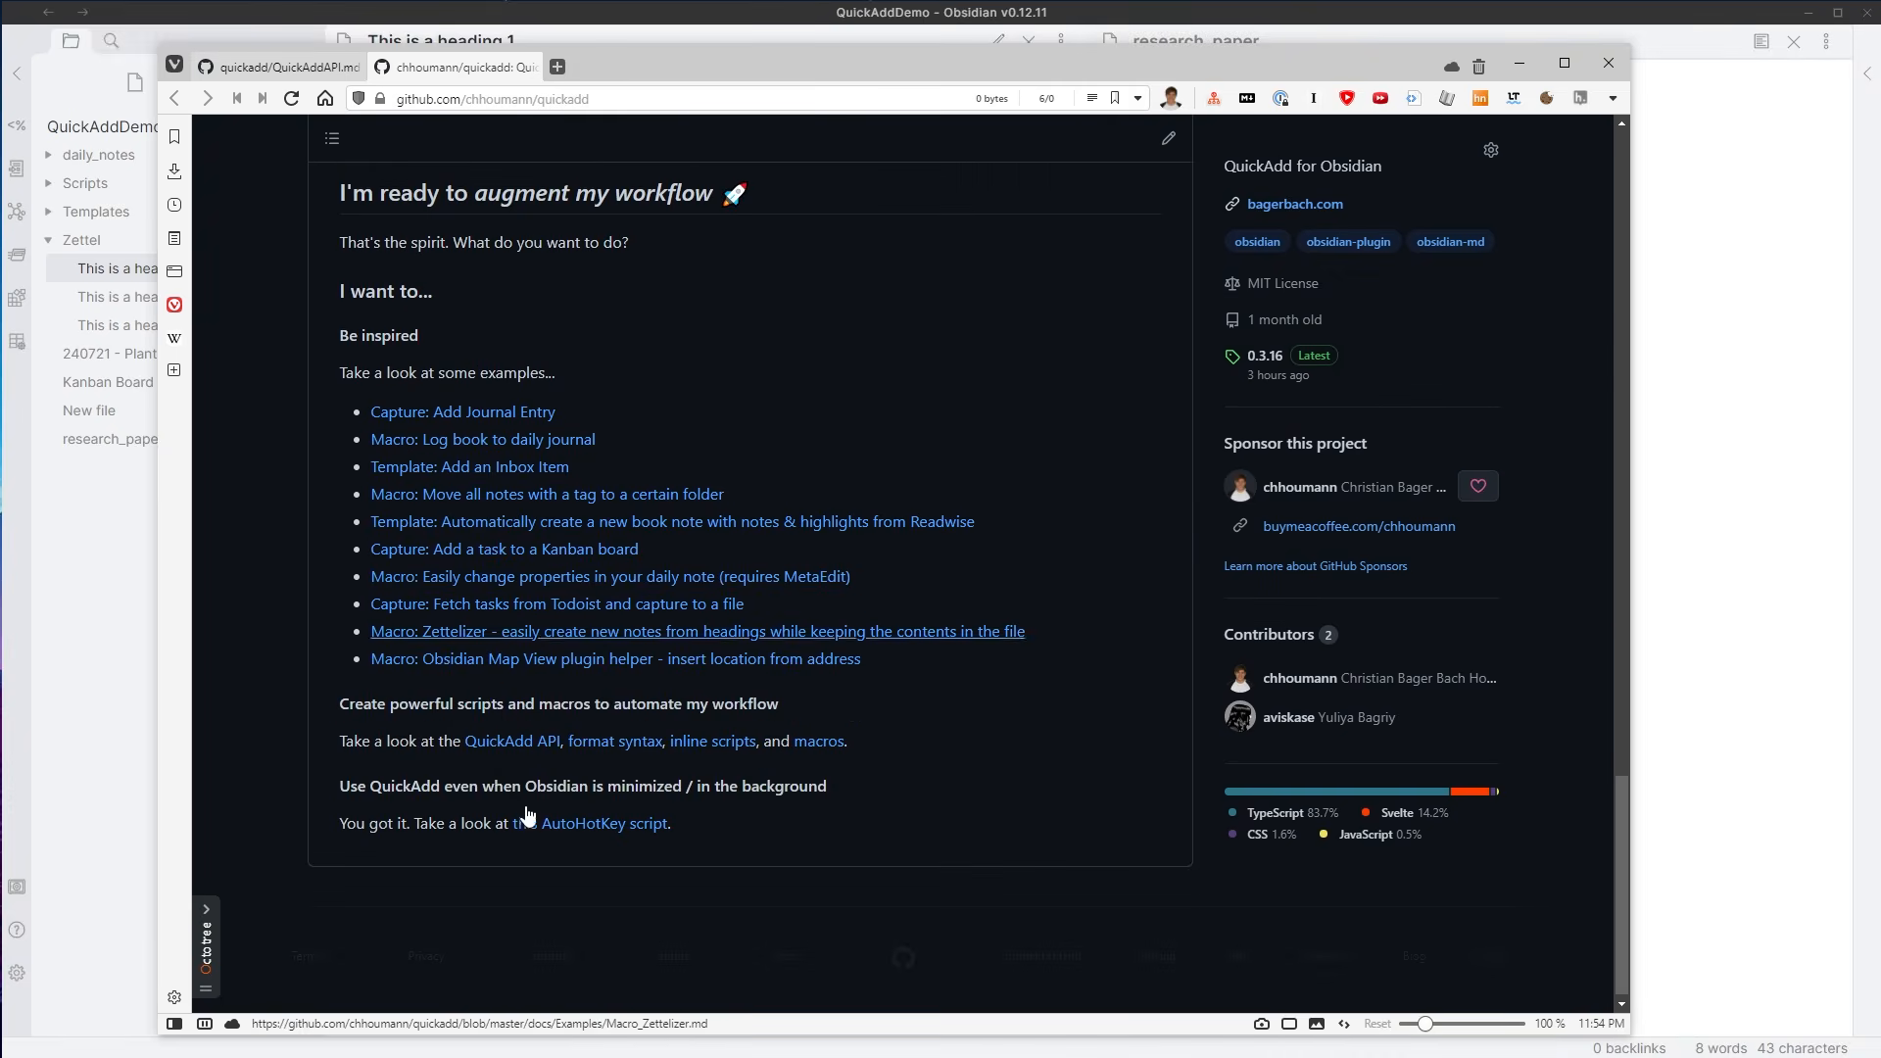
left_click(506, 609)
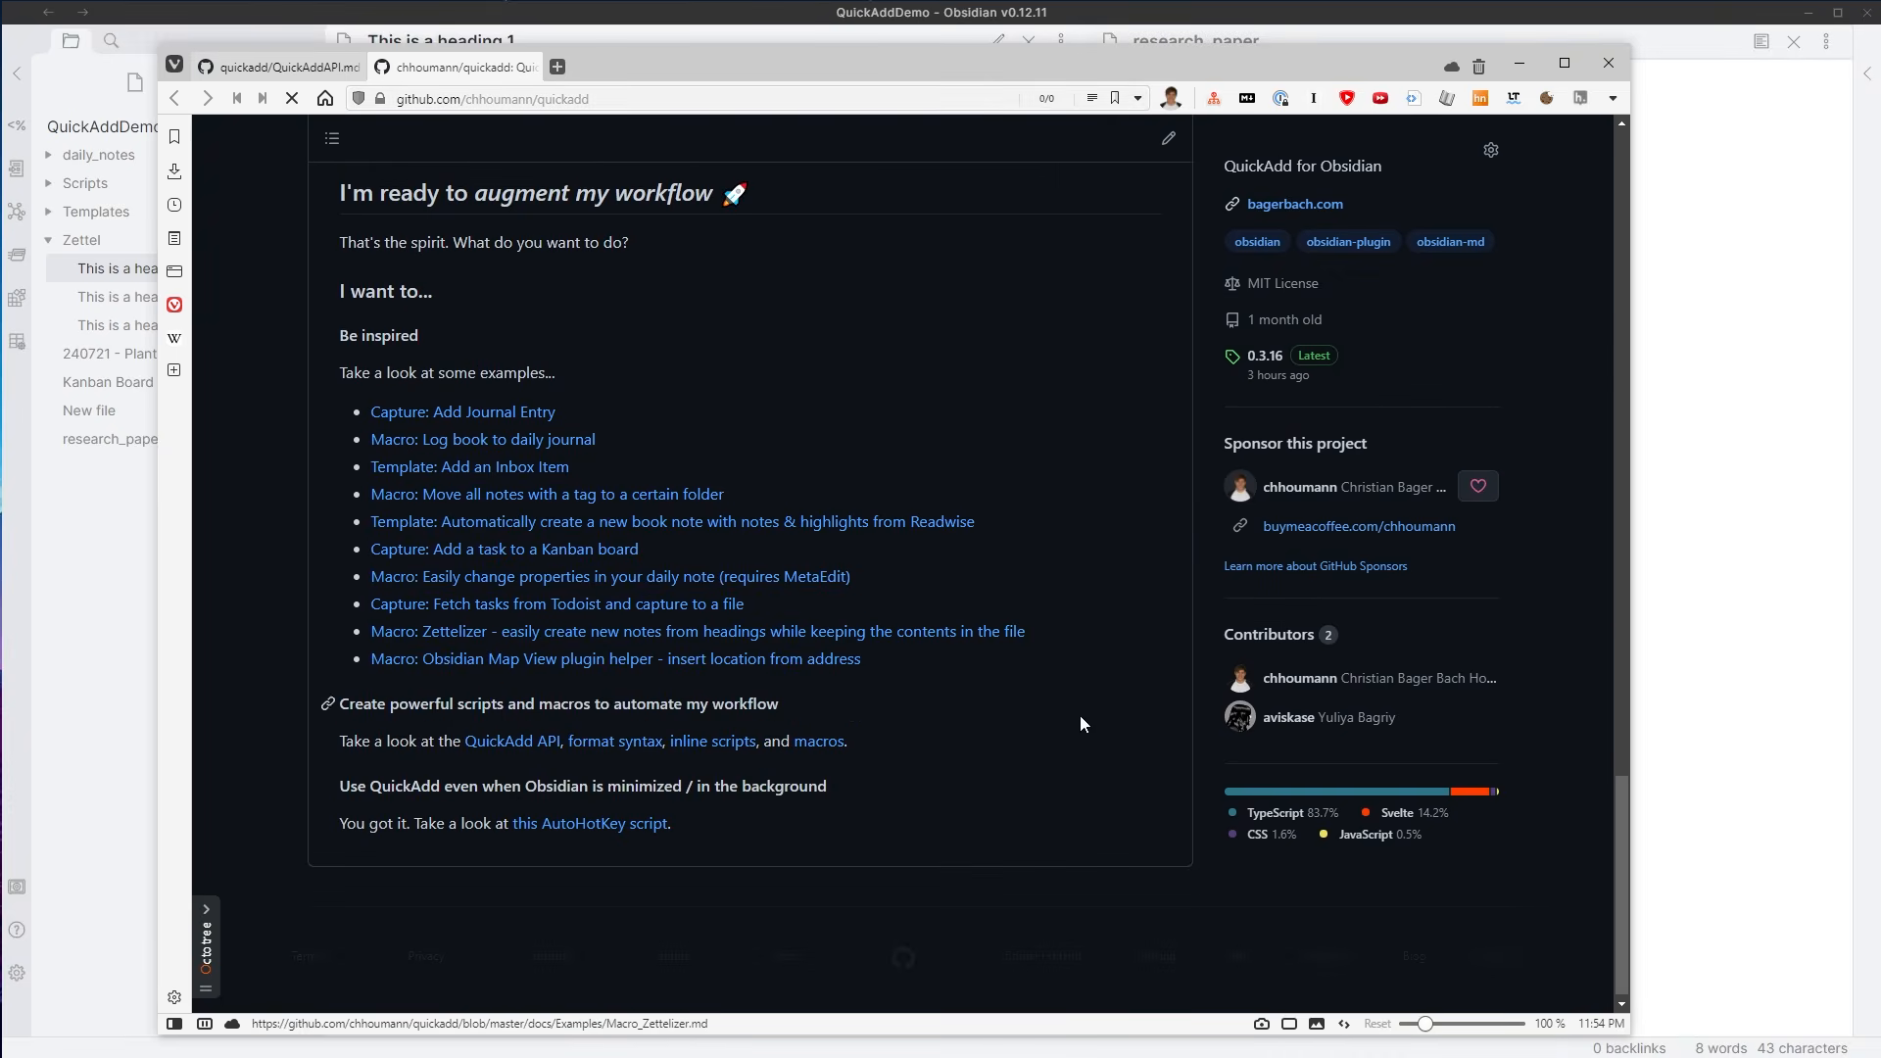
- Look through the Todoist capture example's setup steps and Macro Manager recording, and close the page
scroll(812, 735, "down", 5)
scroll(887, 725, "down", 10)
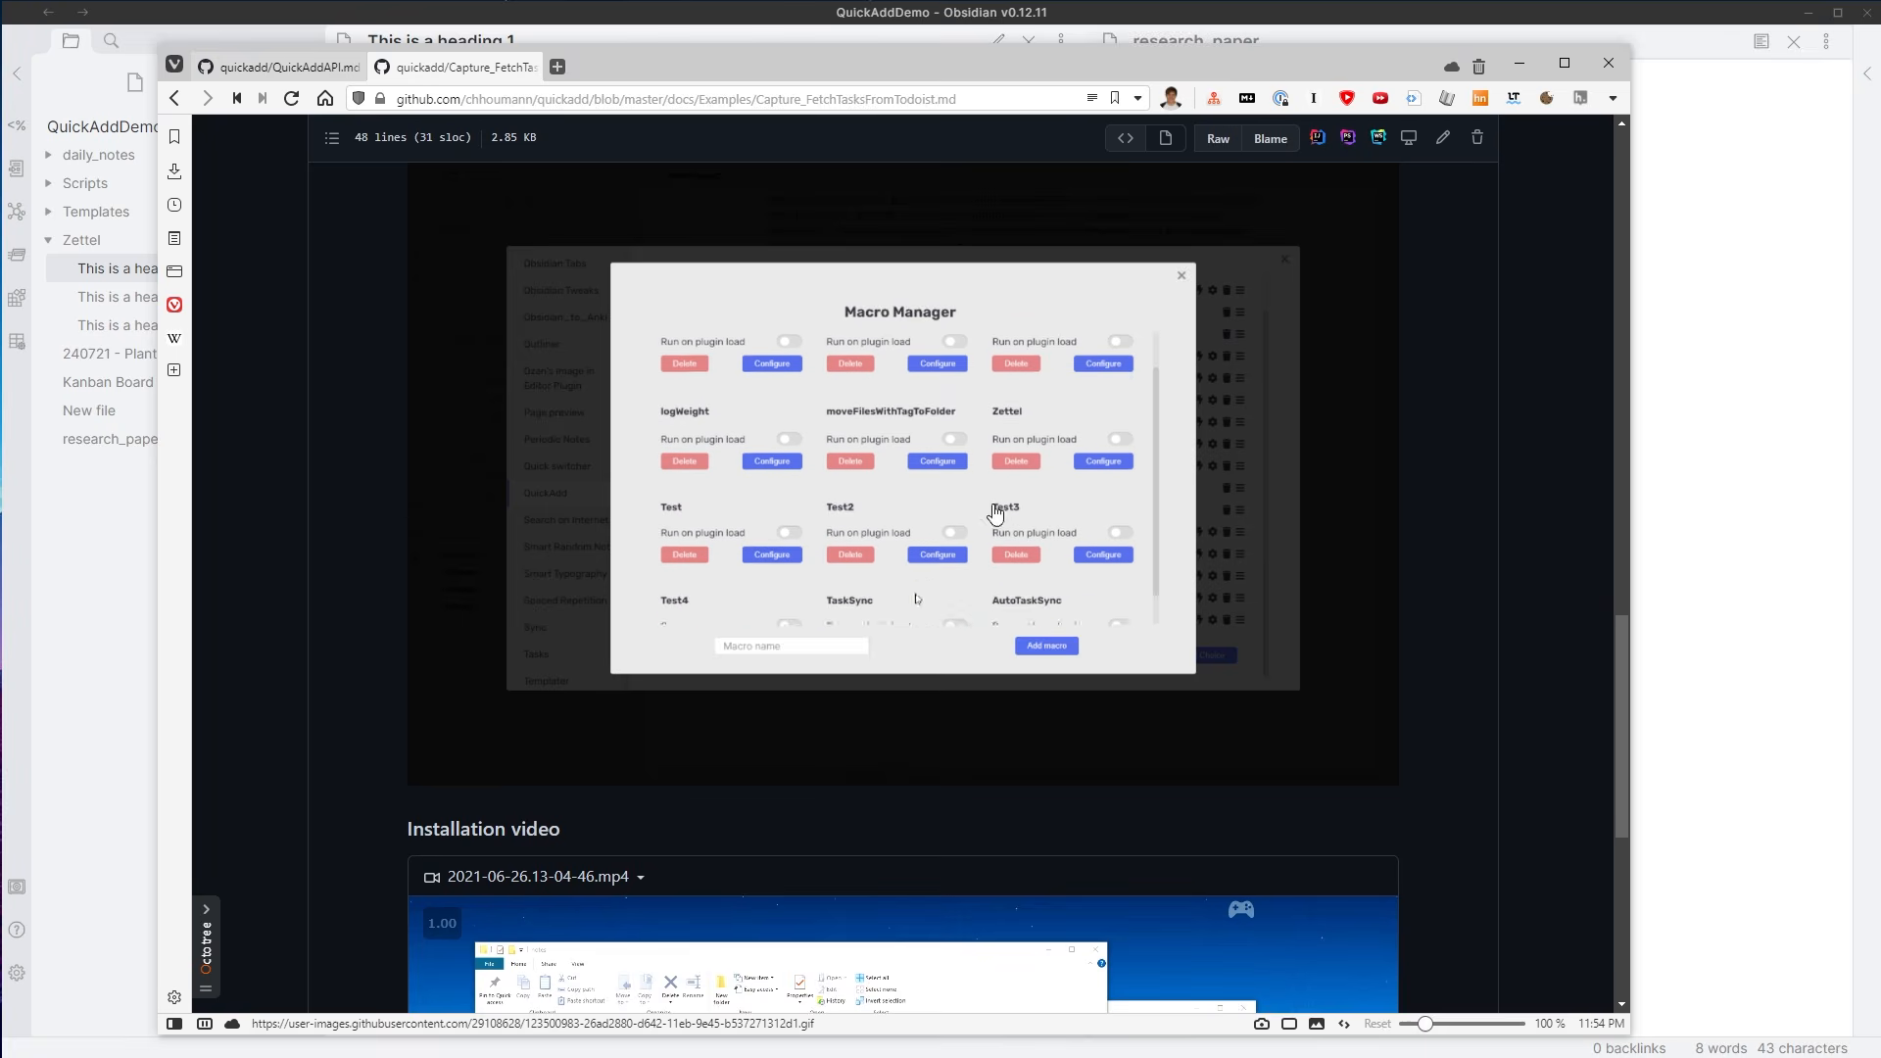
scroll(538, 353, "up", 2)
scroll(660, 402, "up", 5)
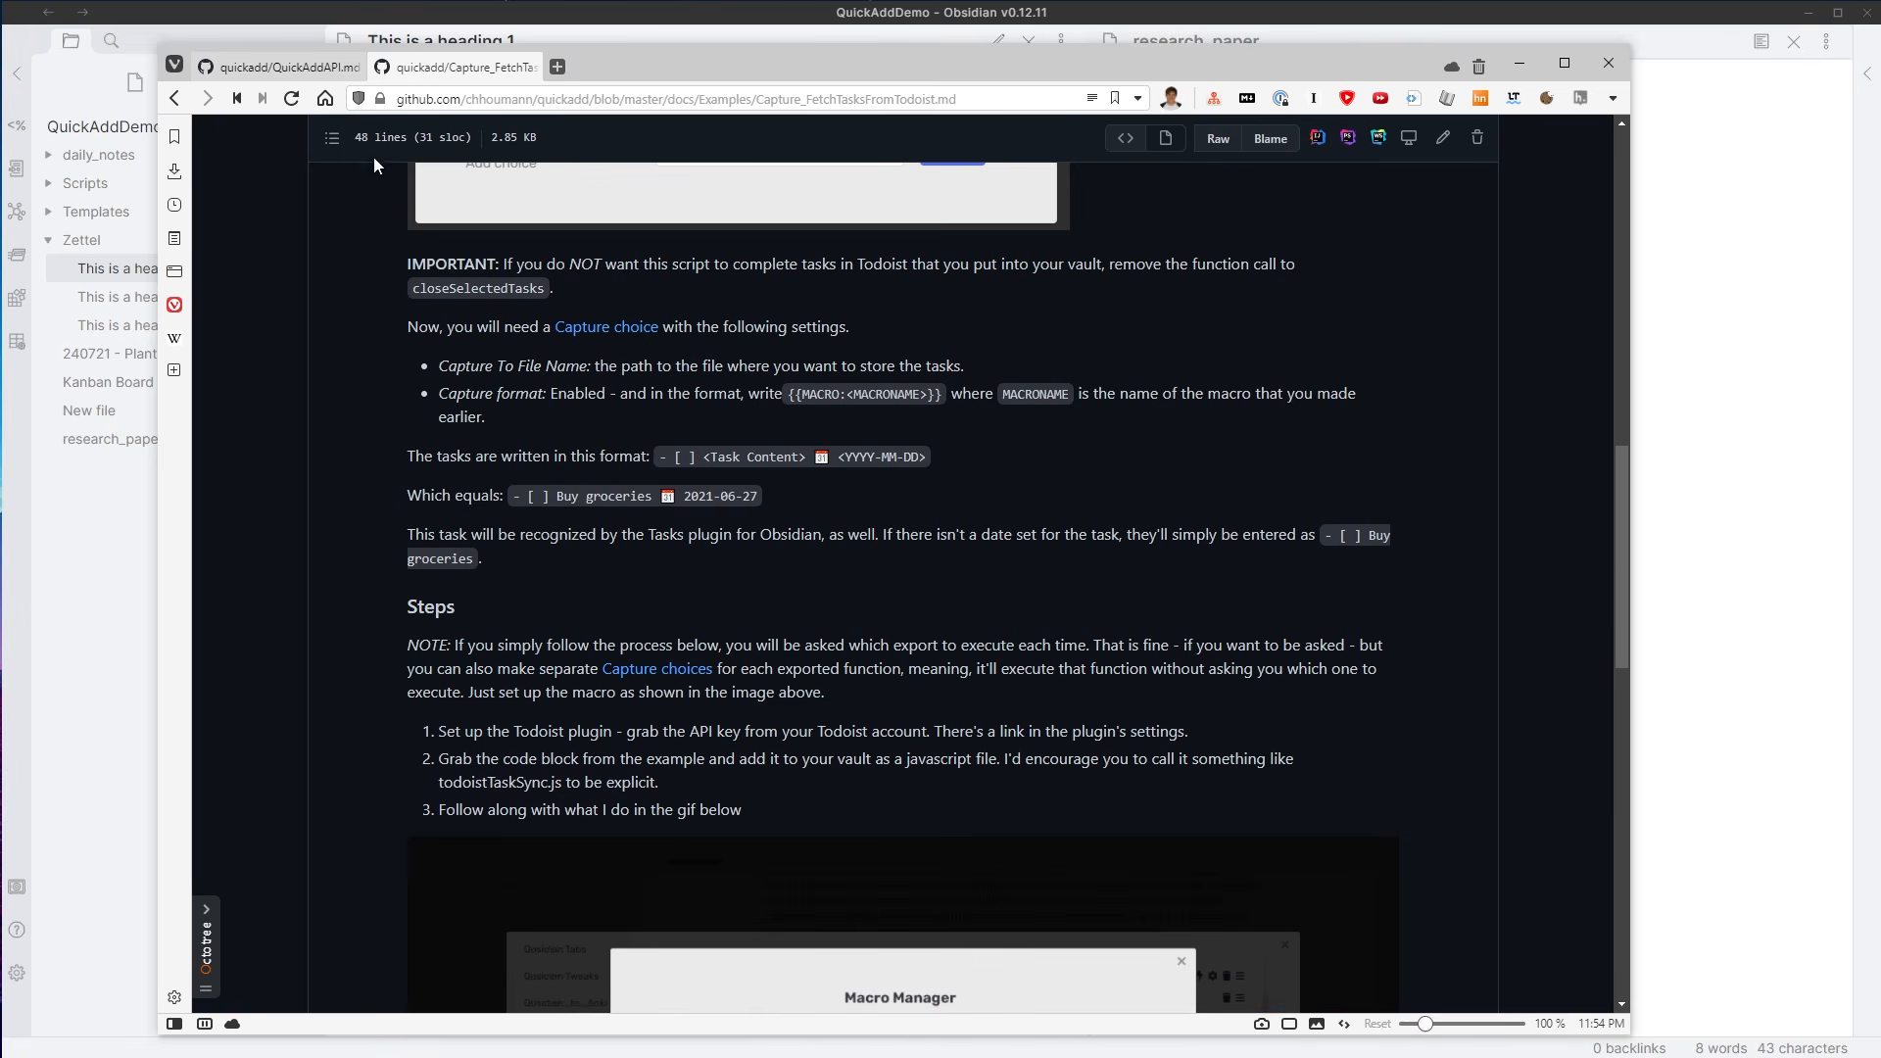
middle_click(465, 68)
- Examine the executeChoice entry in the QuickAdd API documentation, highlighting its choiceName and variables parameters
scroll(752, 310, "down", 4)
scroll(755, 311, "down", 6)
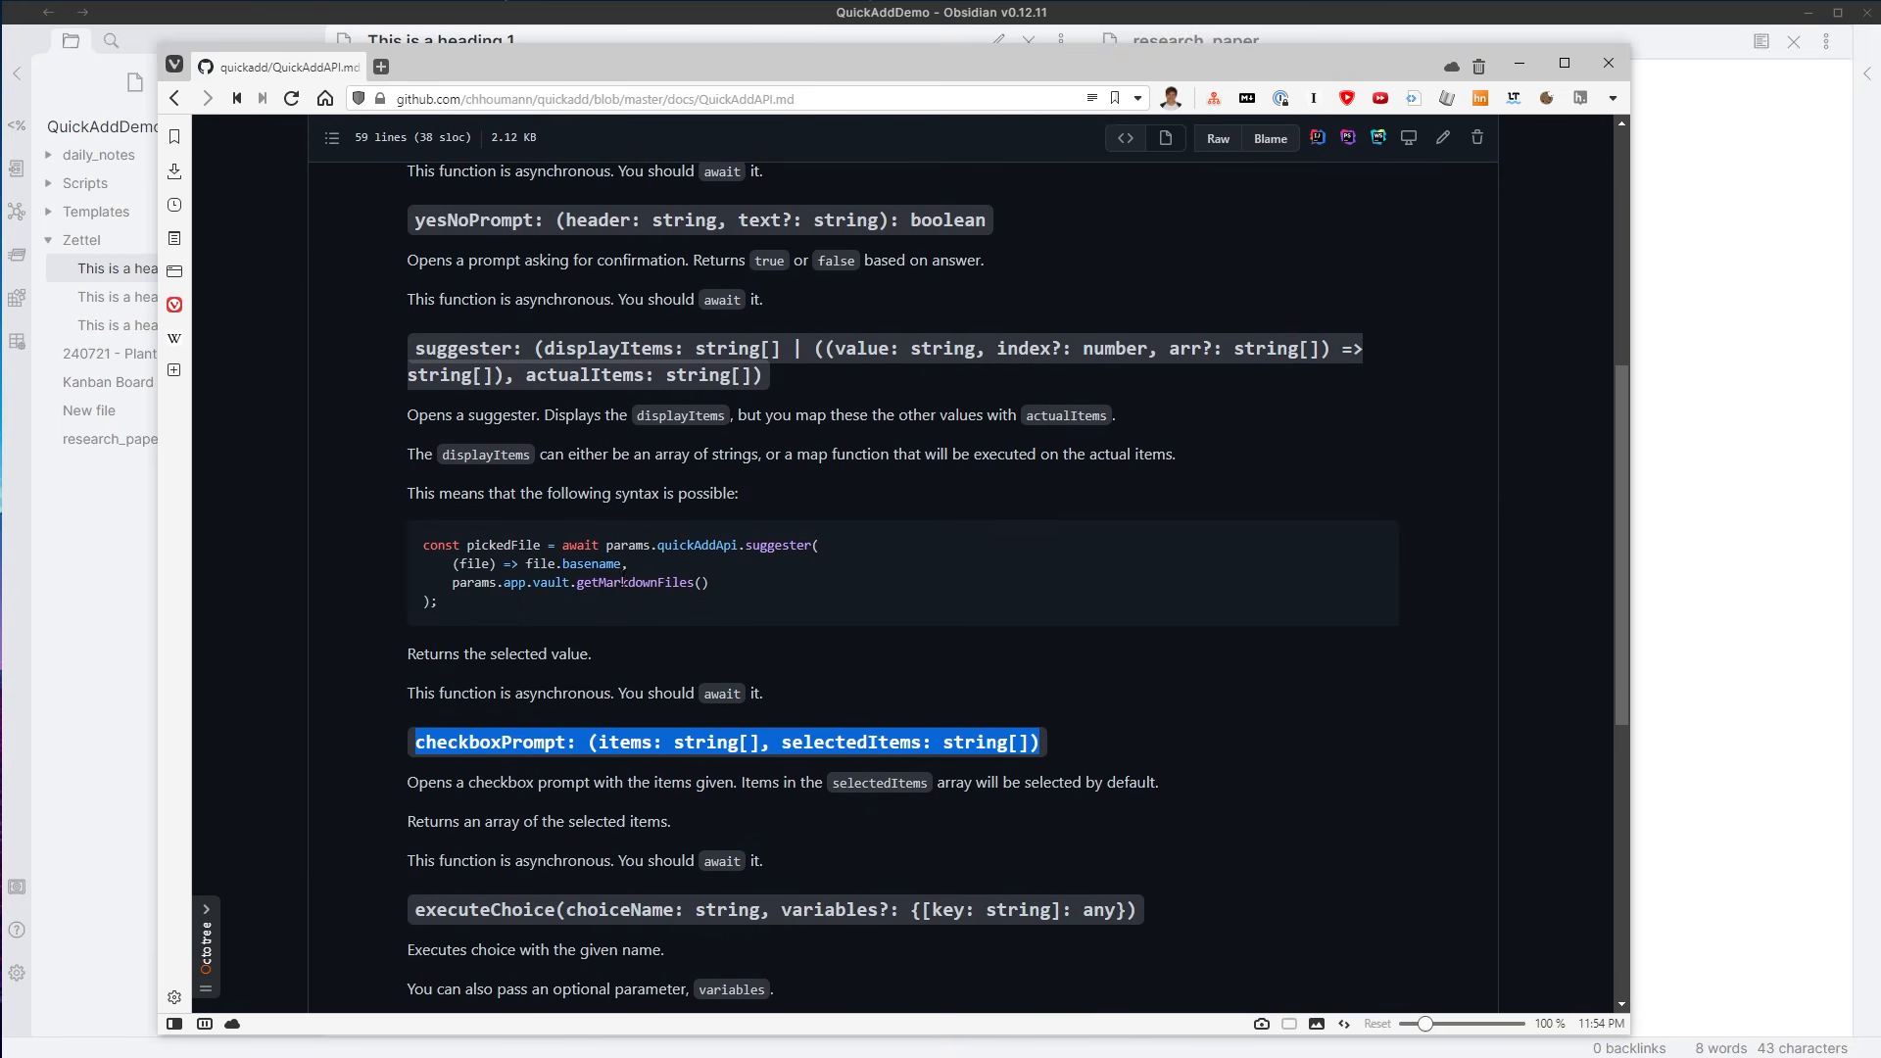
left_click_drag(412, 625, 835, 622)
left_click(867, 762)
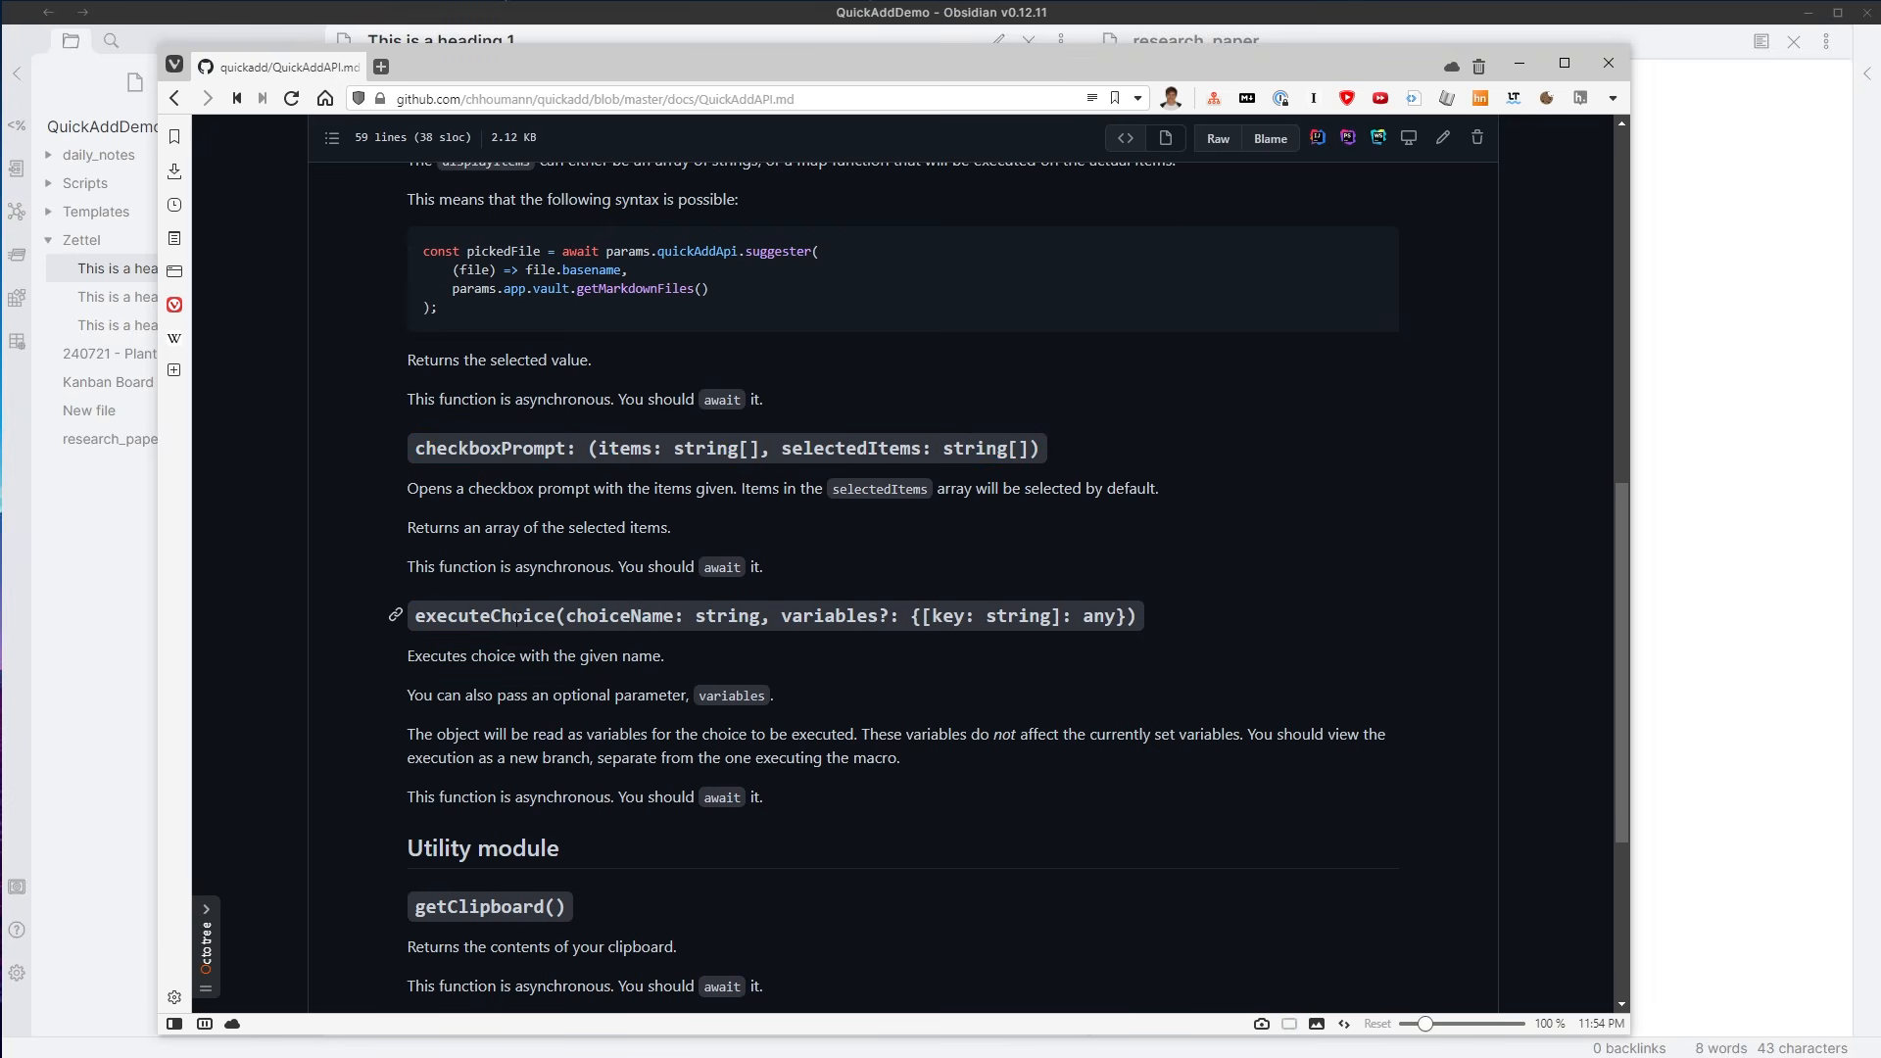
left_click_drag(552, 616, 694, 696)
left_click(783, 616)
left_click_drag(783, 616, 1129, 616)
- Switch to Obsidian and collapse the Zettel folder in the file list
left_click(42, 559)
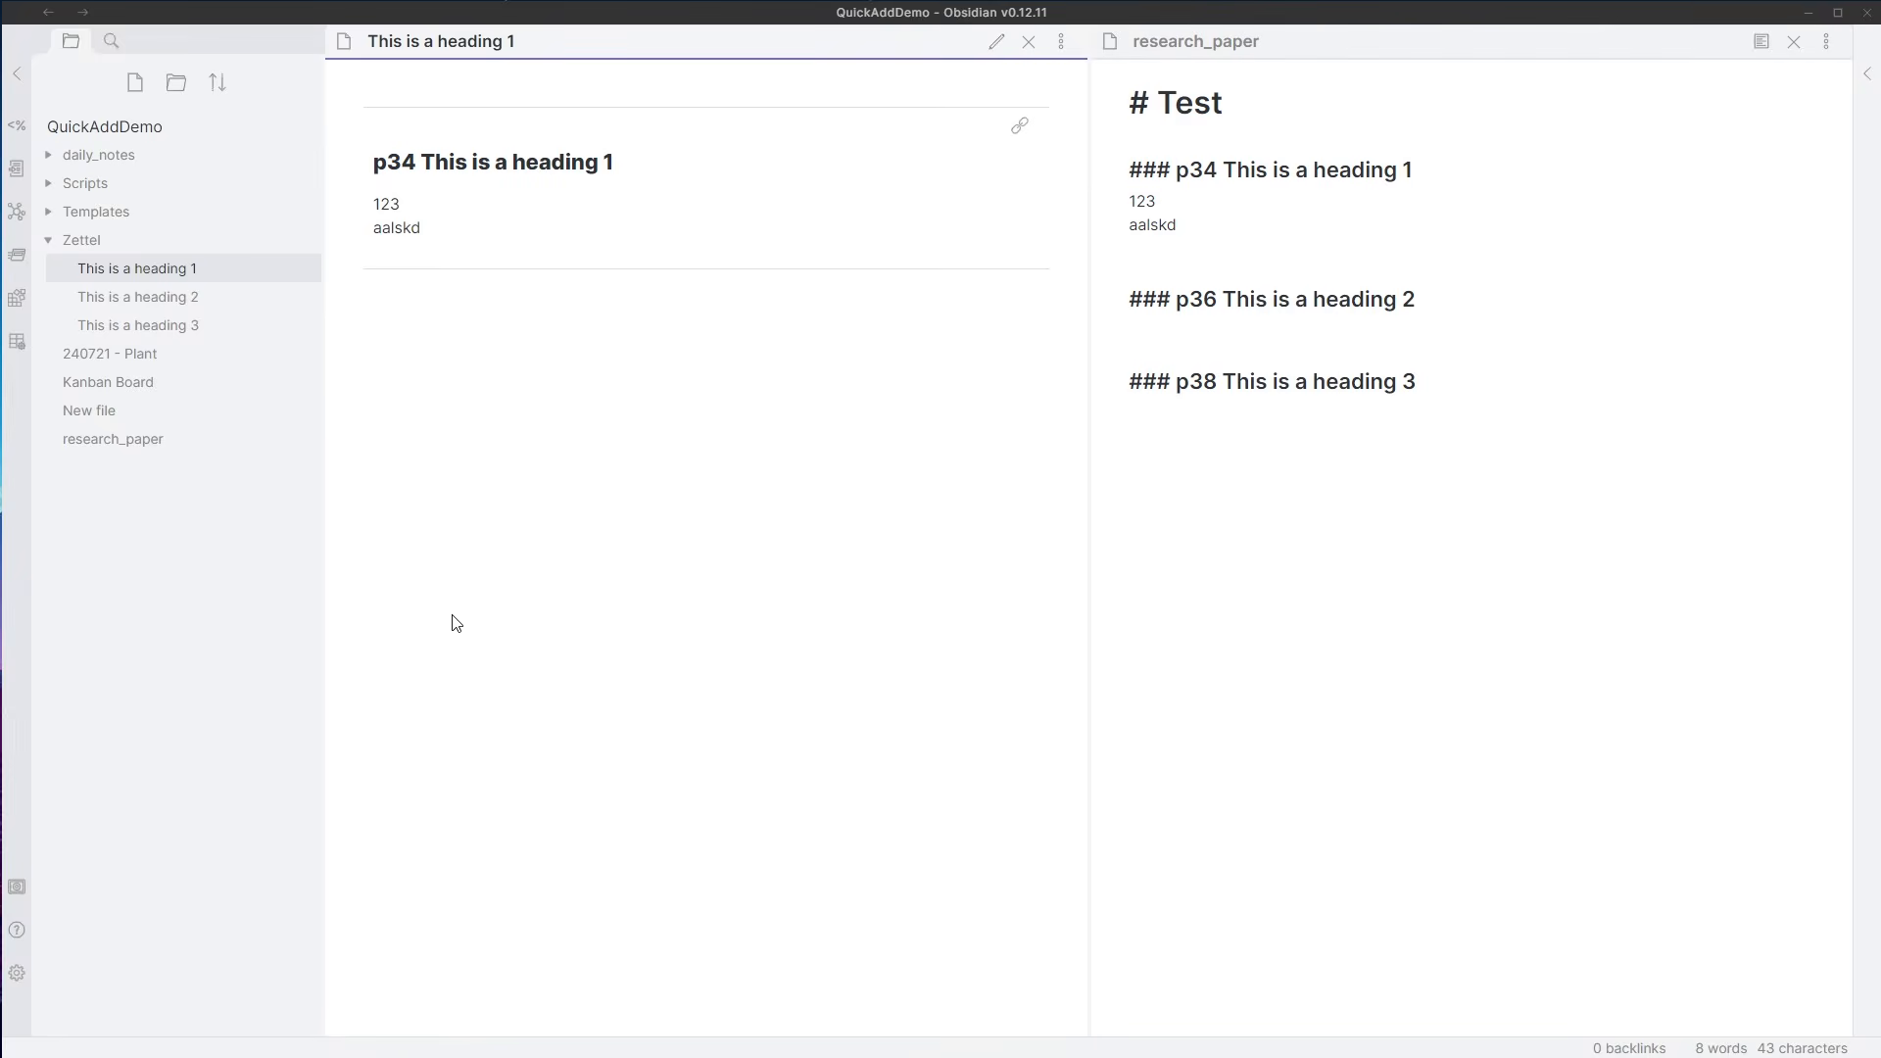
left_click(128, 245)
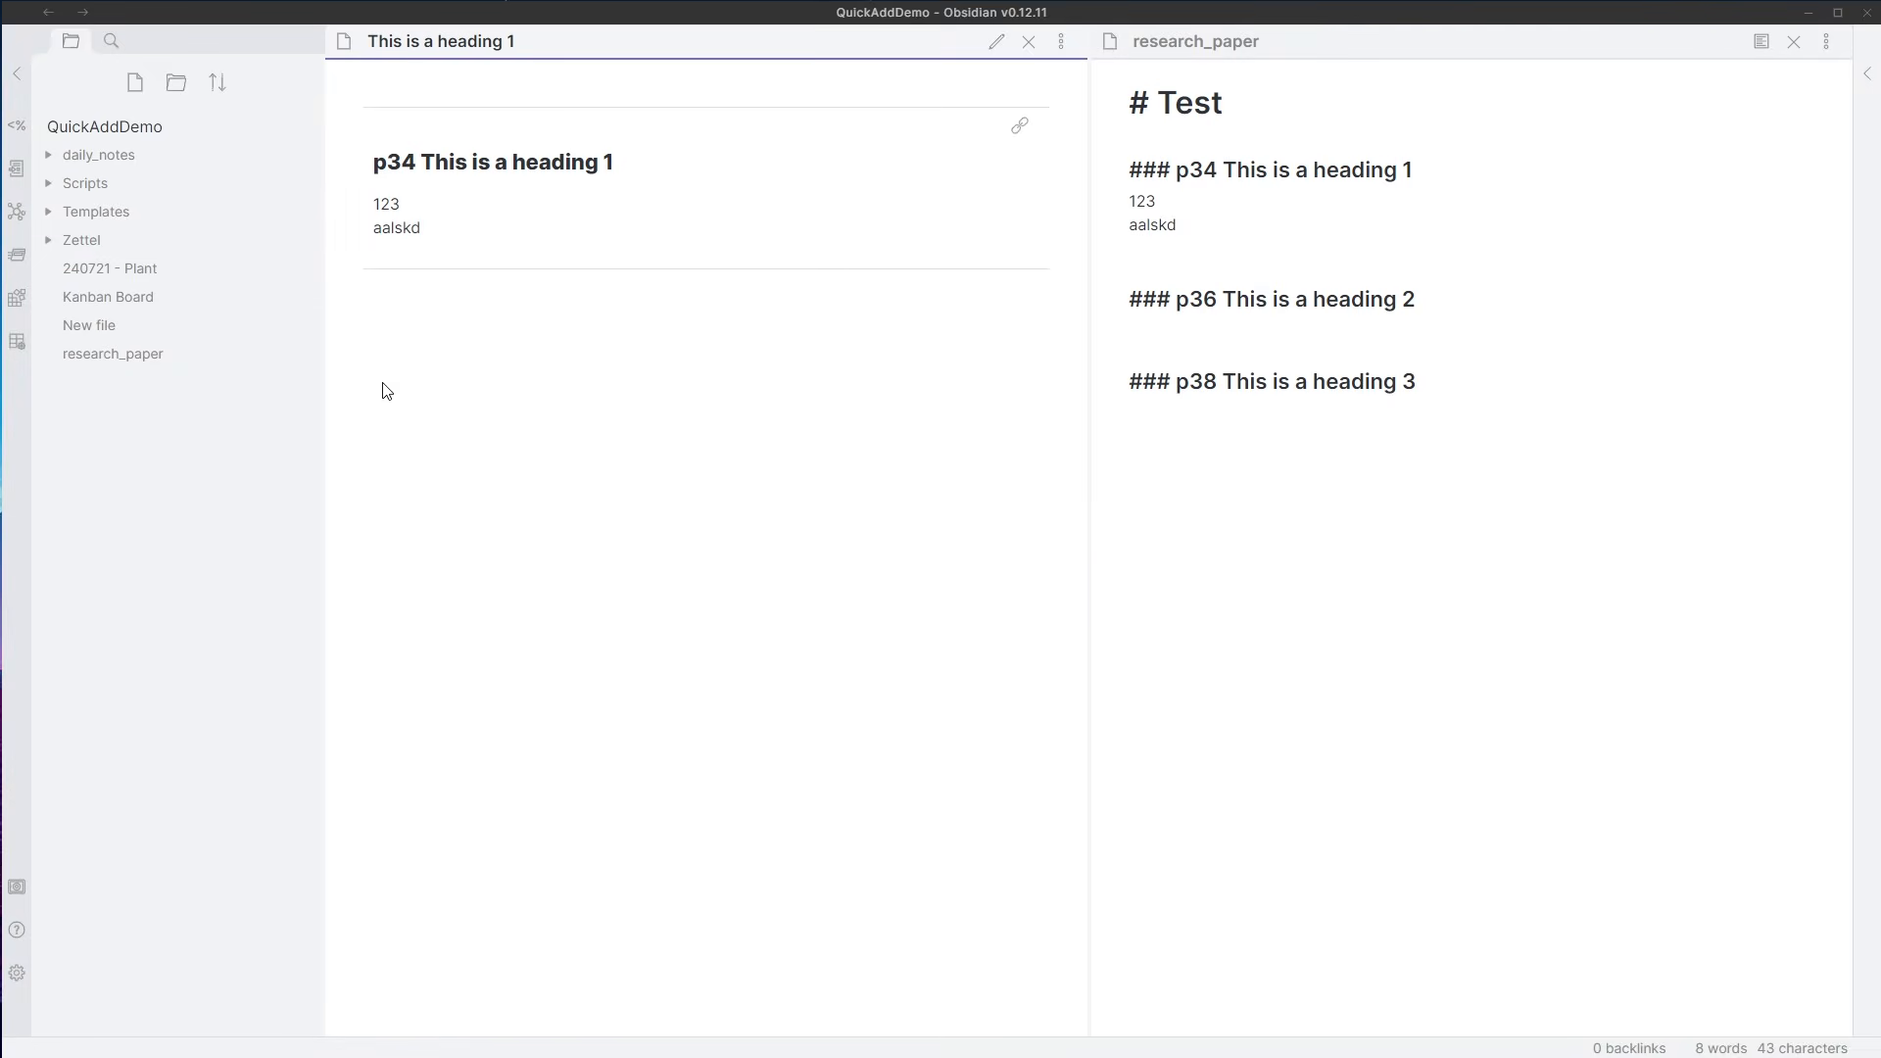
- Open kanban_template from the Templates folder in edit mode and examine its VALUE placeholders for name, price, link and type
left_click(147, 213)
left_click(204, 270)
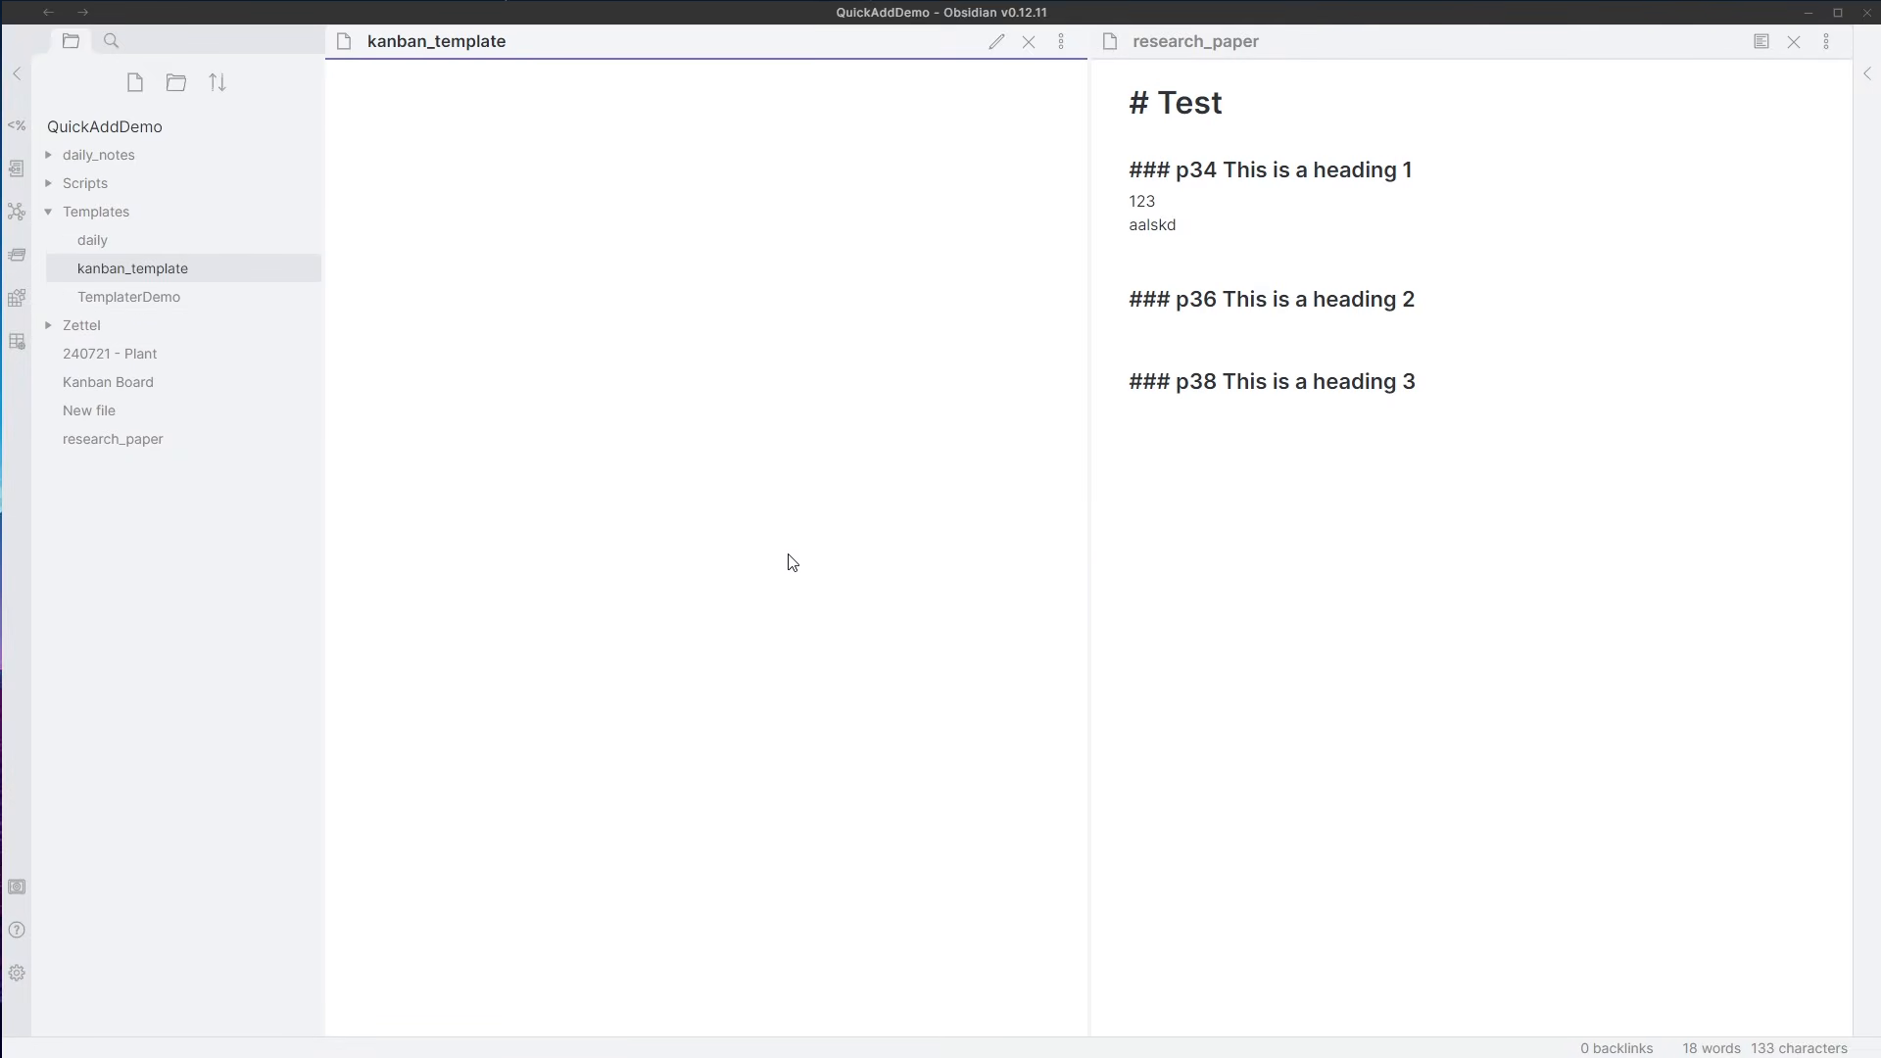
left_click(998, 39)
left_click_drag(516, 336, 327, 72)
left_click(611, 288)
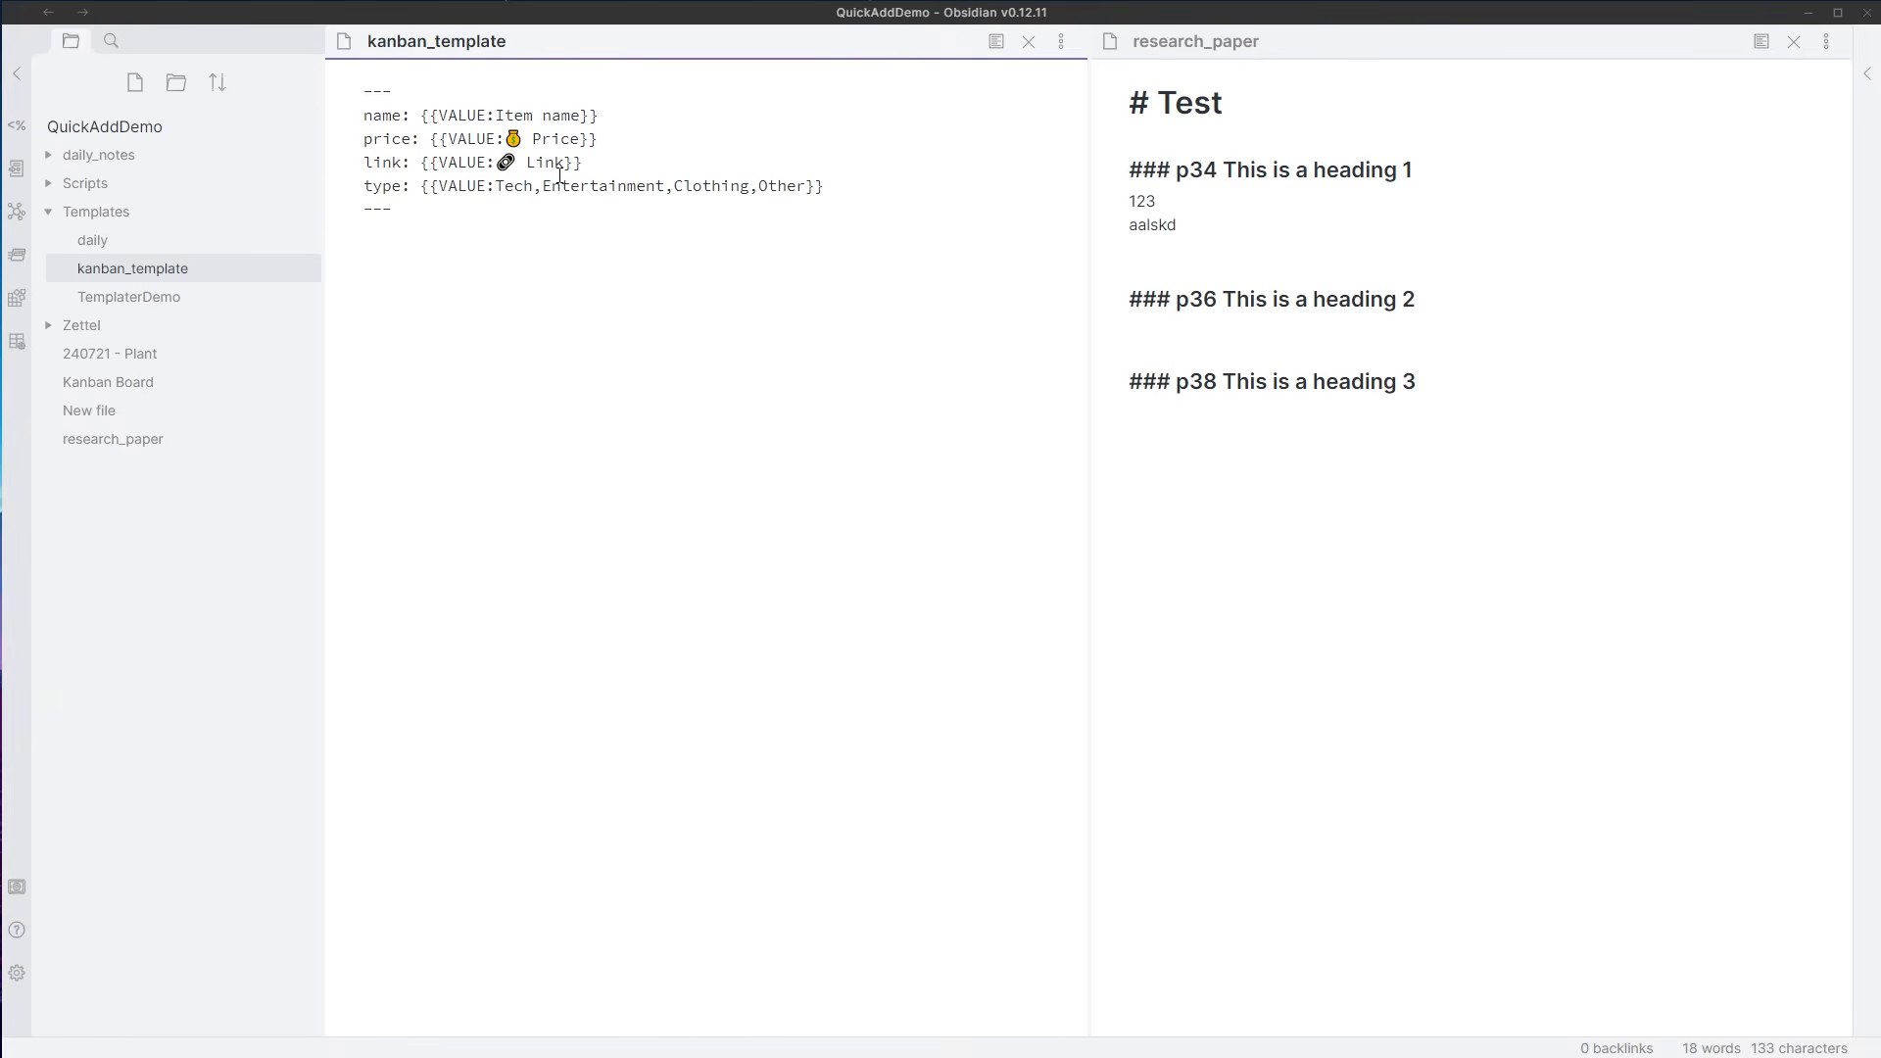
left_click_drag(488, 116, 578, 182)
left_click(548, 278)
- Switch back to the browser and look through the QuickAdd API documentation, from the prompt functions to the Utility module
key("alt+Tab")
scroll(630, 748, "down", 2)
left_click(333, 586)
scroll(664, 256, "up", 7)
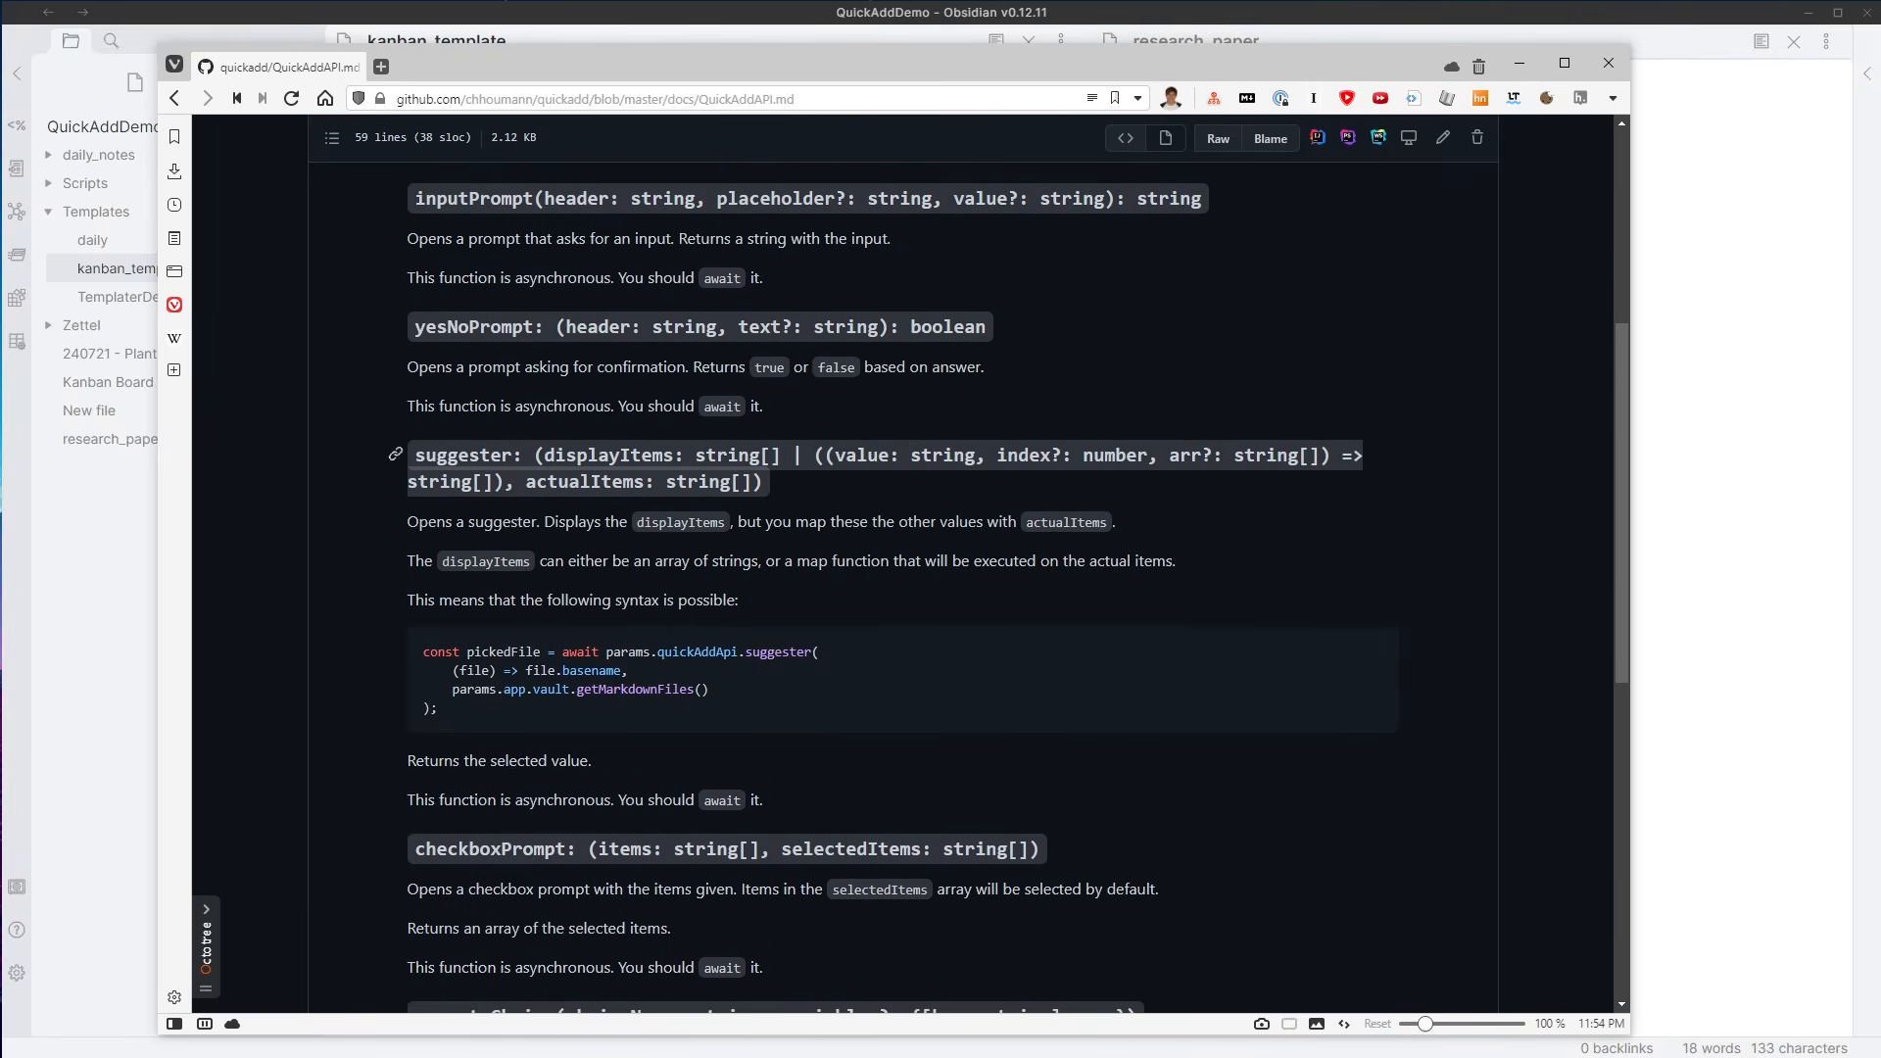
scroll(709, 681, "down", 15)
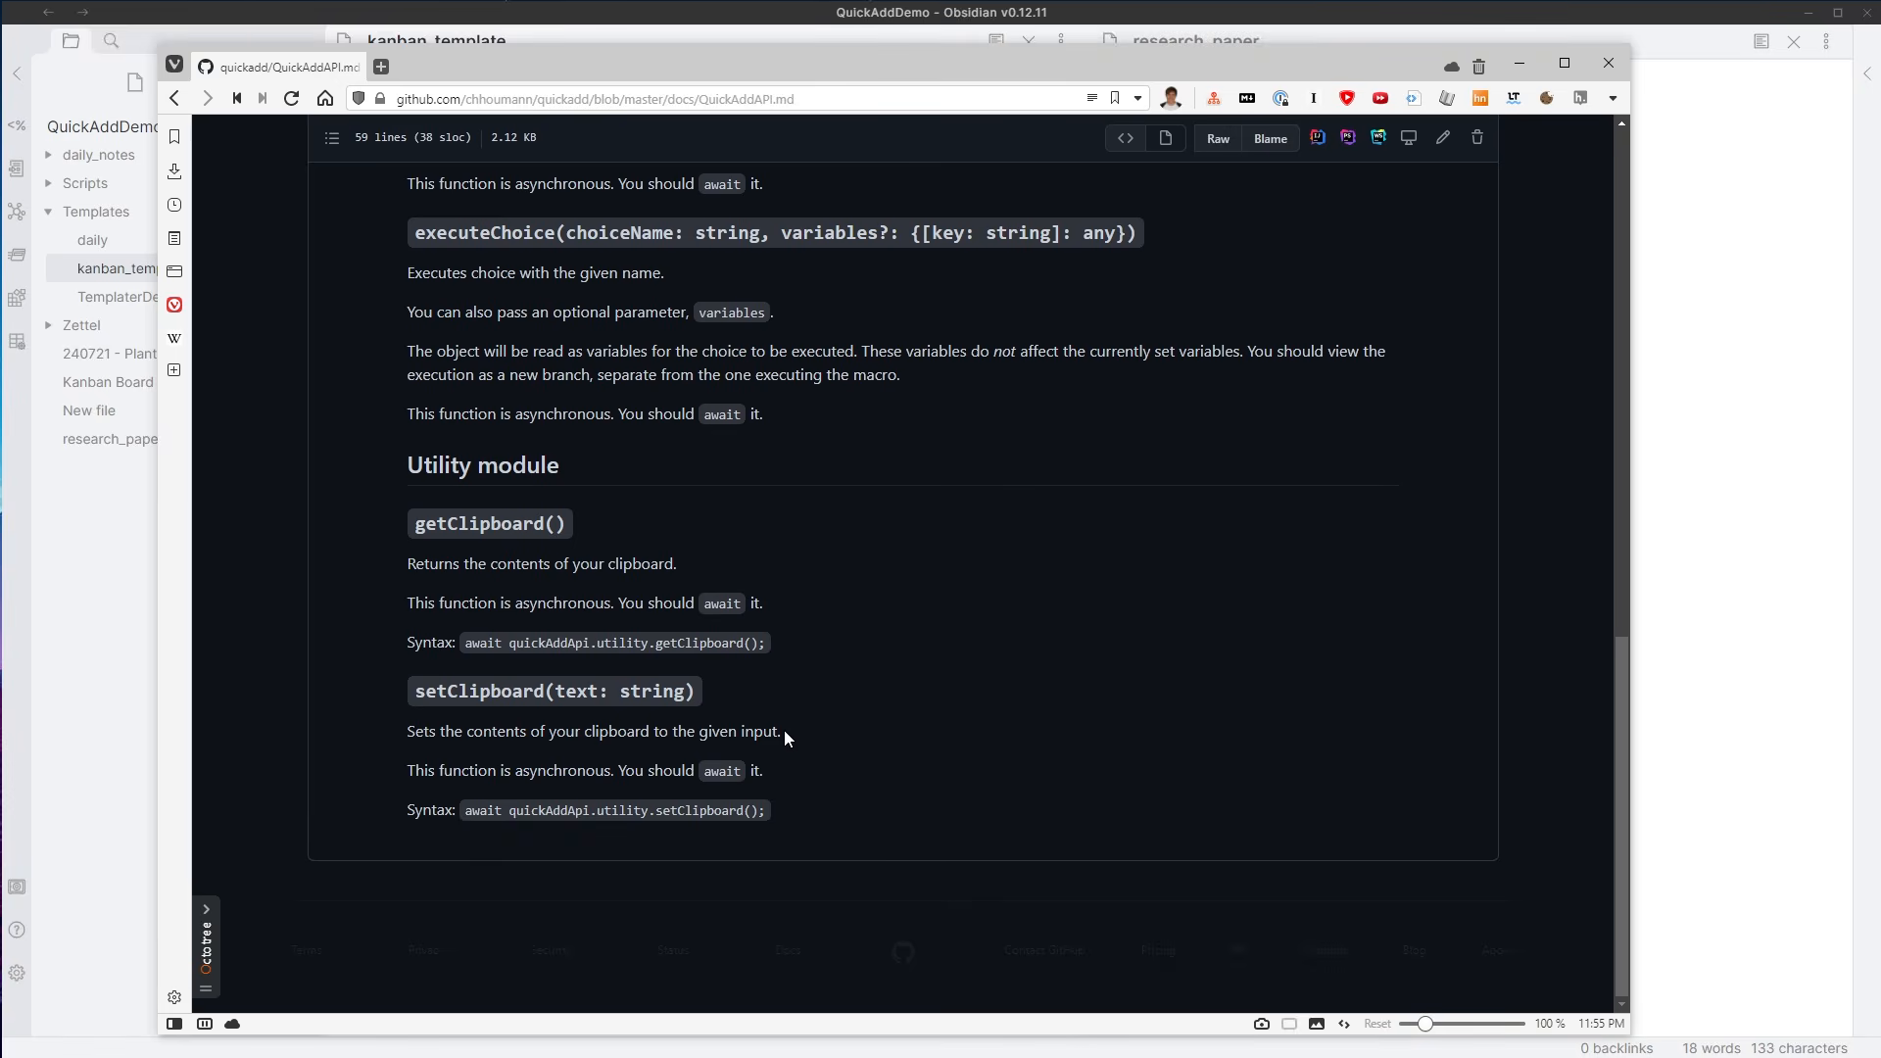
- Return to the quickadd repository's main page and open the Macro Choice documentation from its Getting started section
key("alt+Left")
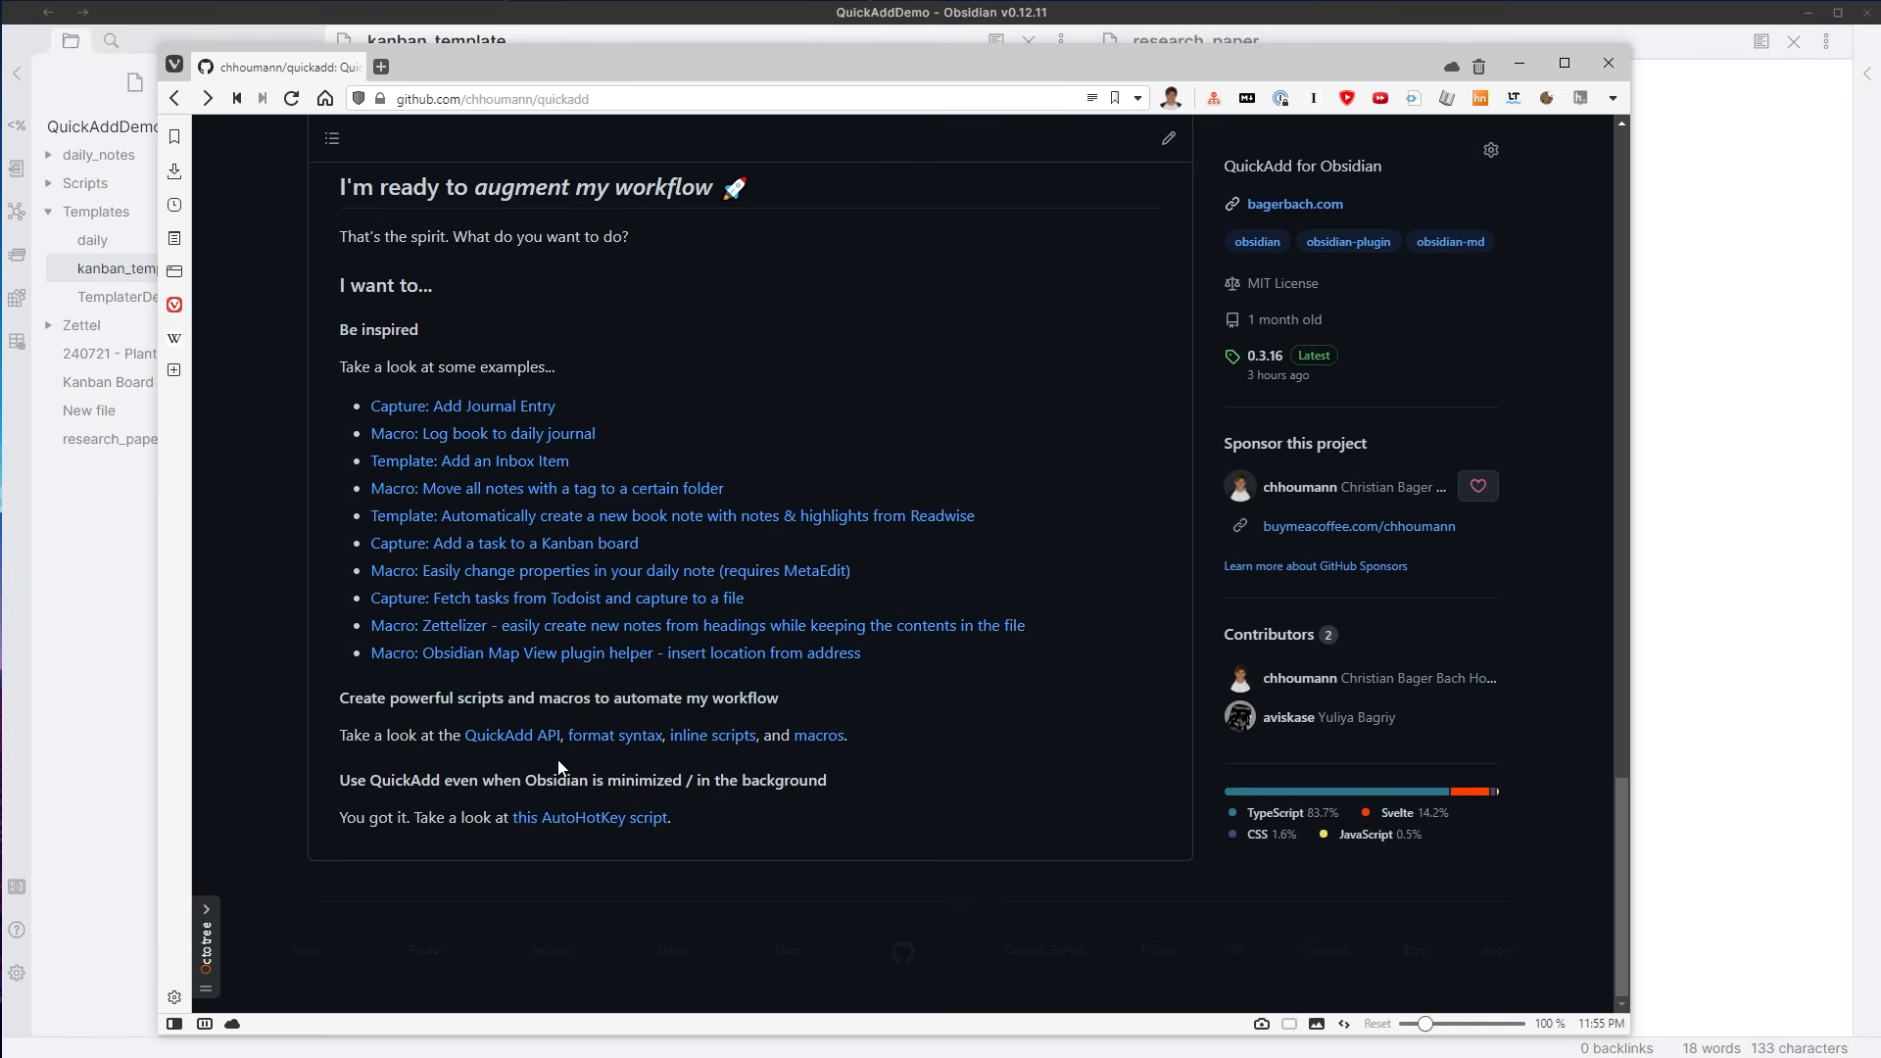
left_click(526, 748)
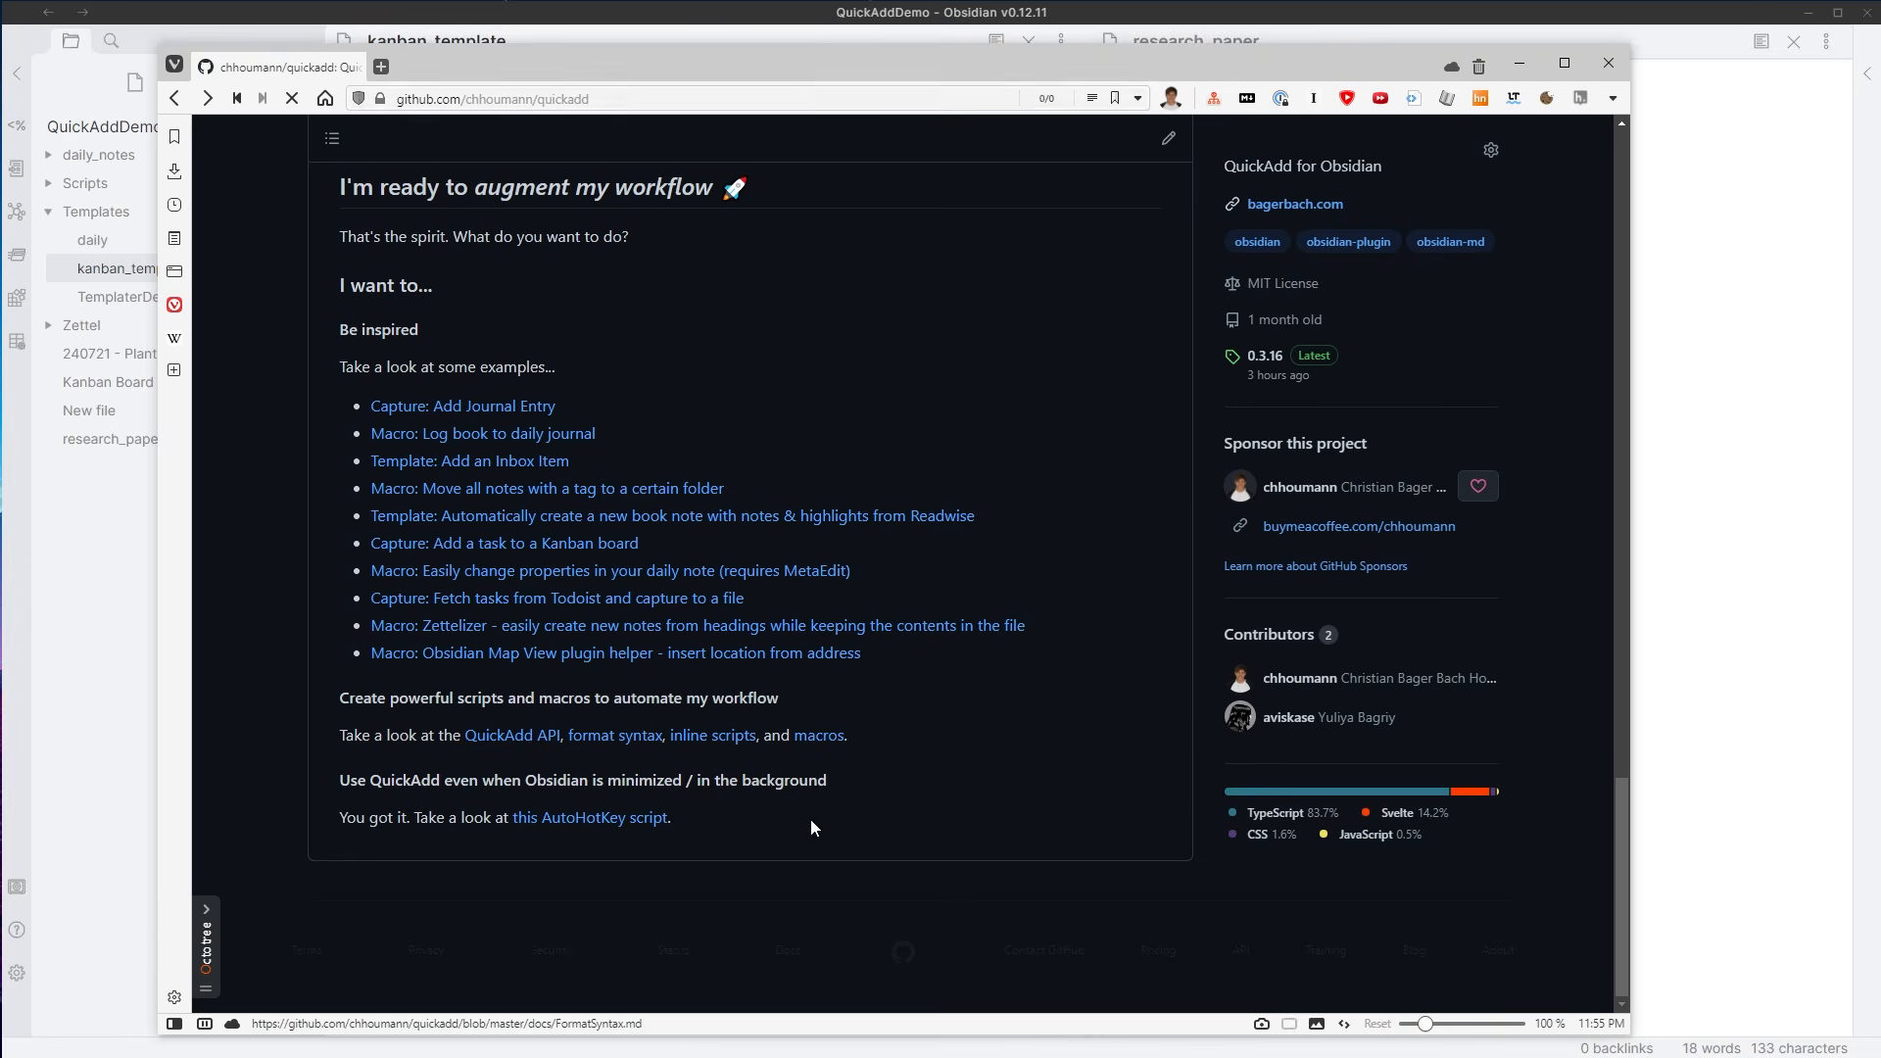
scroll(423, 596, "up", 12)
scroll(461, 552, "down", 6)
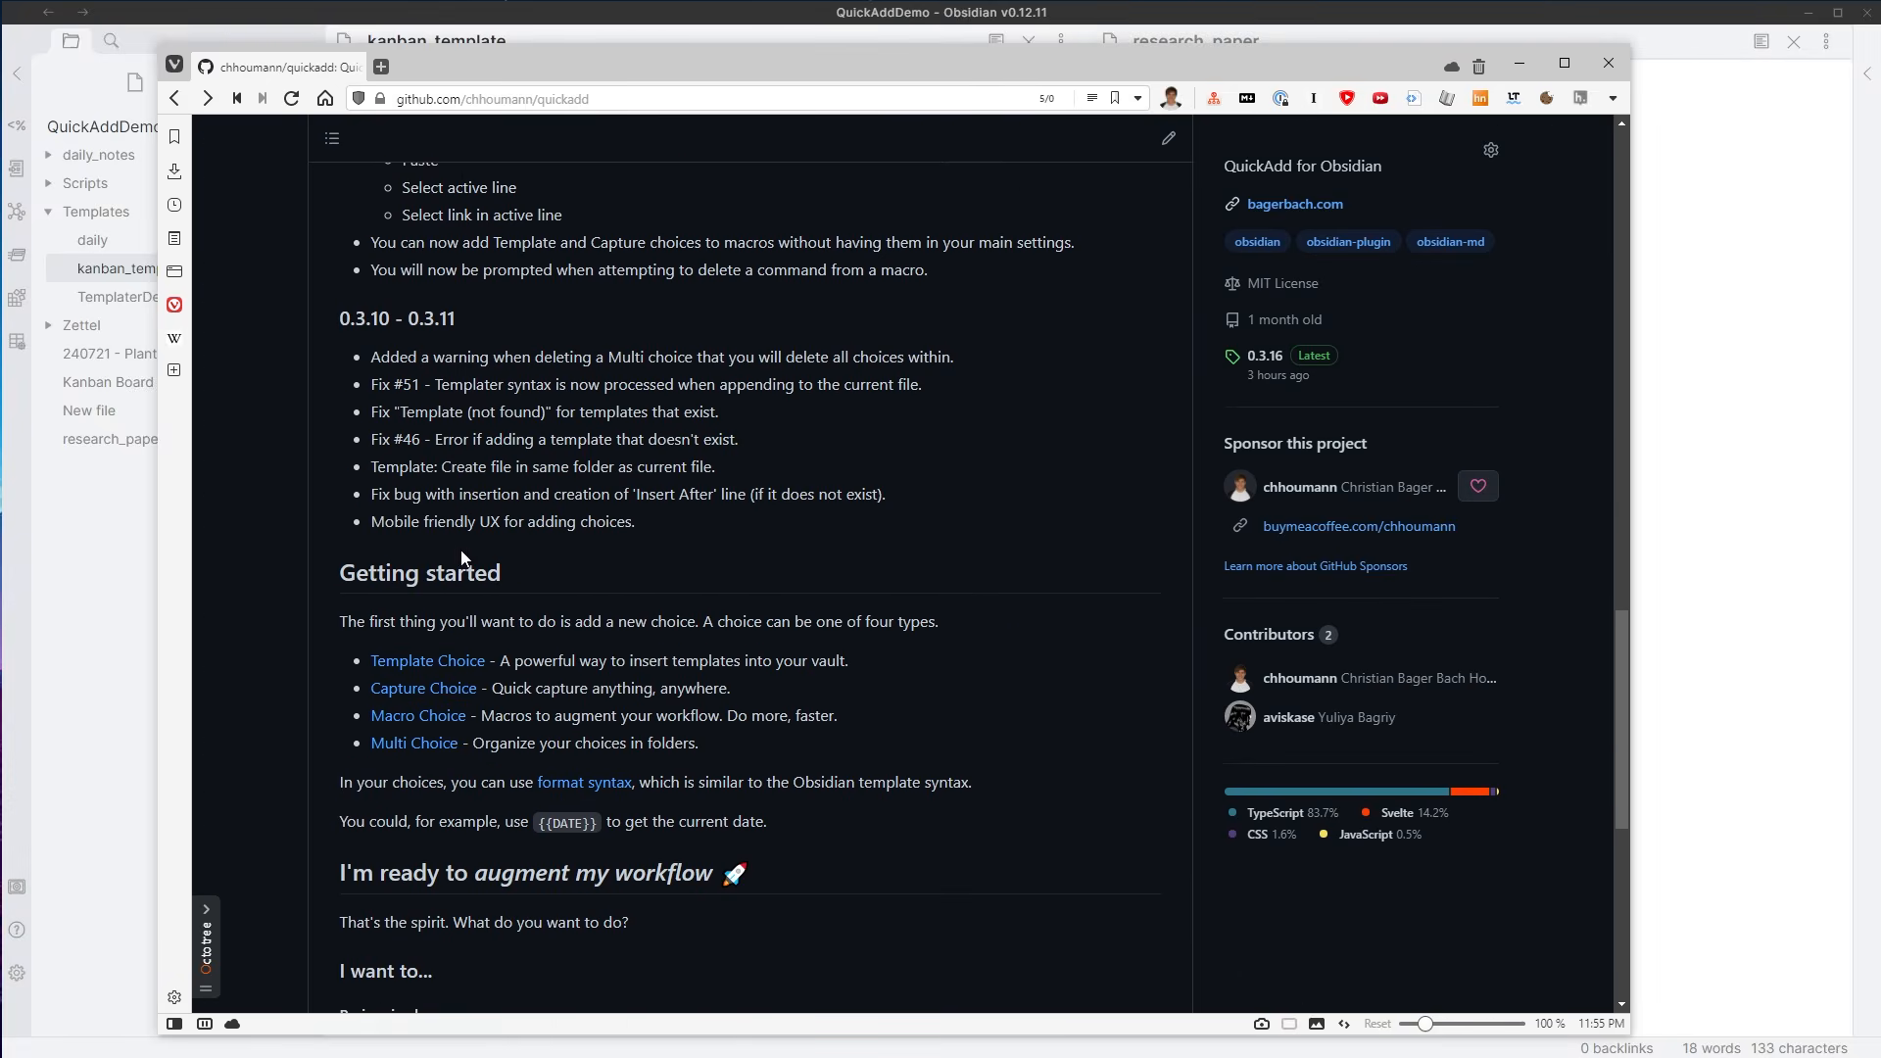
left_click(431, 717)
- Examine the Macro Choice documentation's logBook script and the object passed to functions, highlighting its app, QuickAddApi and variables references
scroll(876, 767, "down", 15)
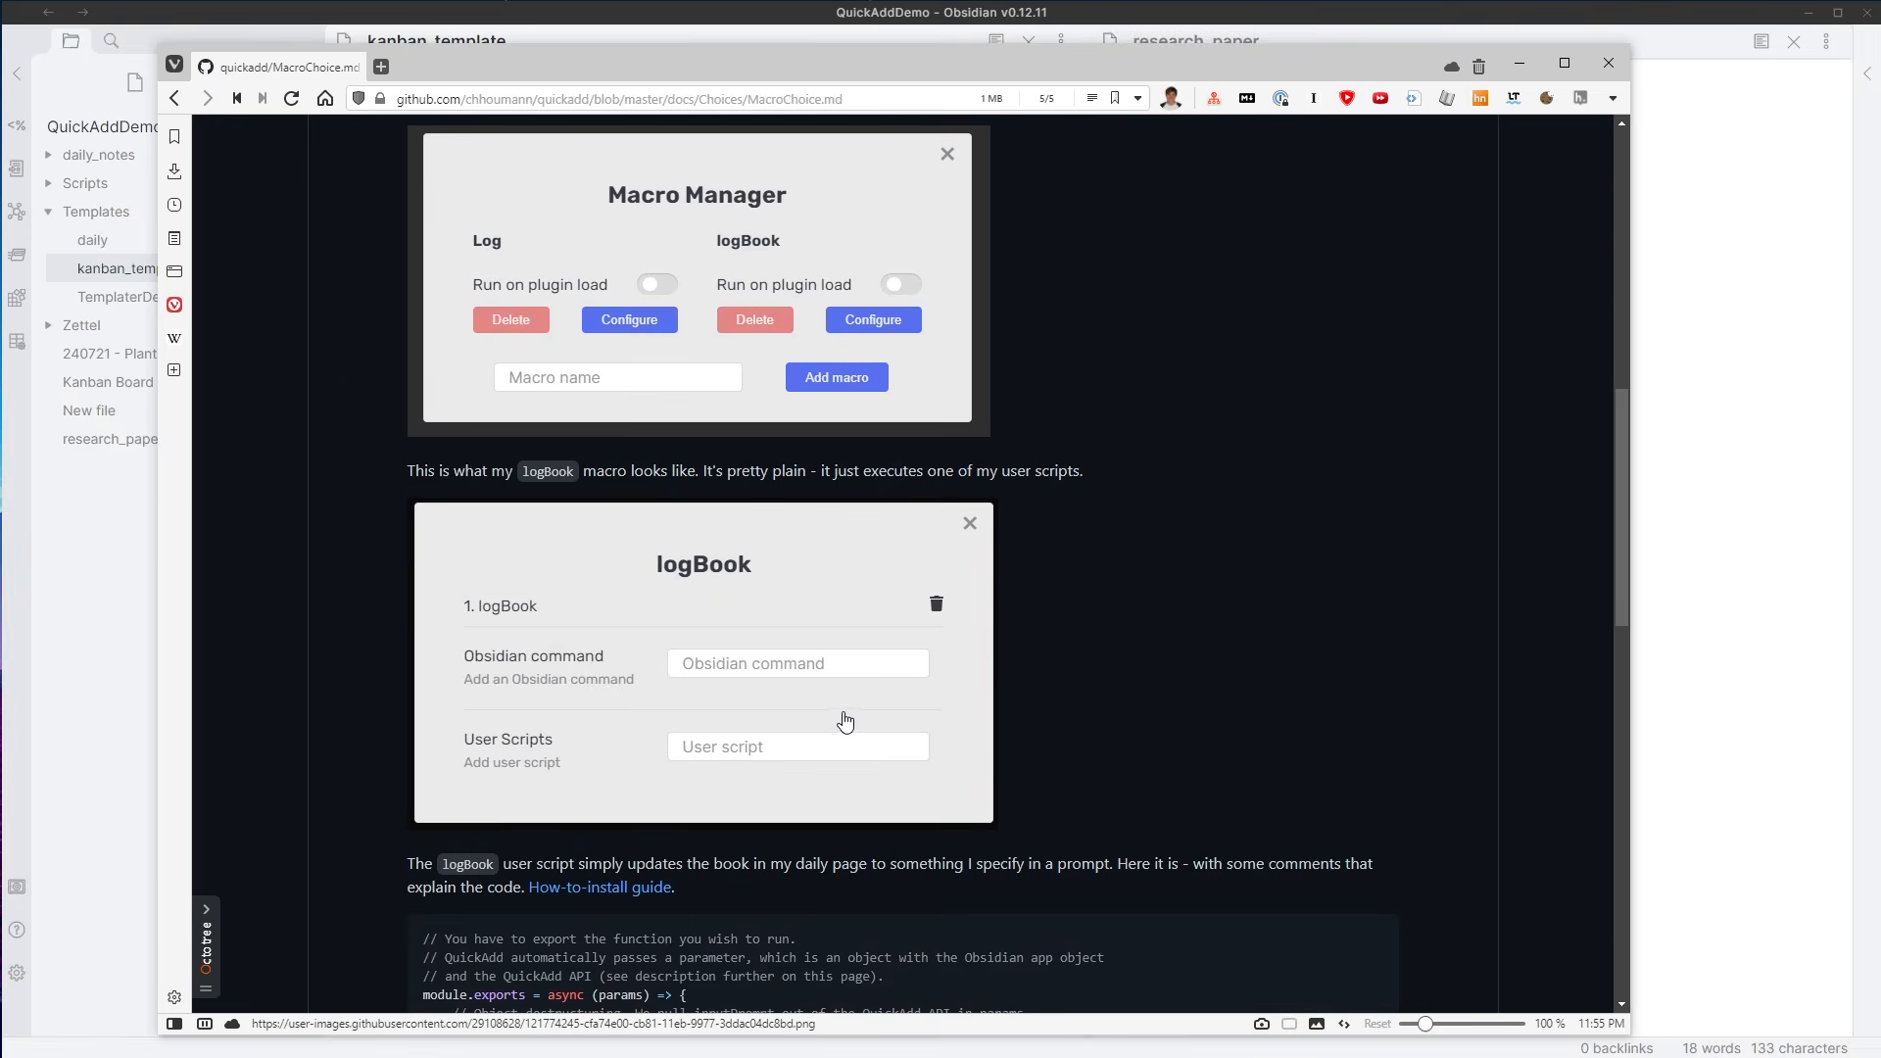
scroll(584, 612, "down", 4)
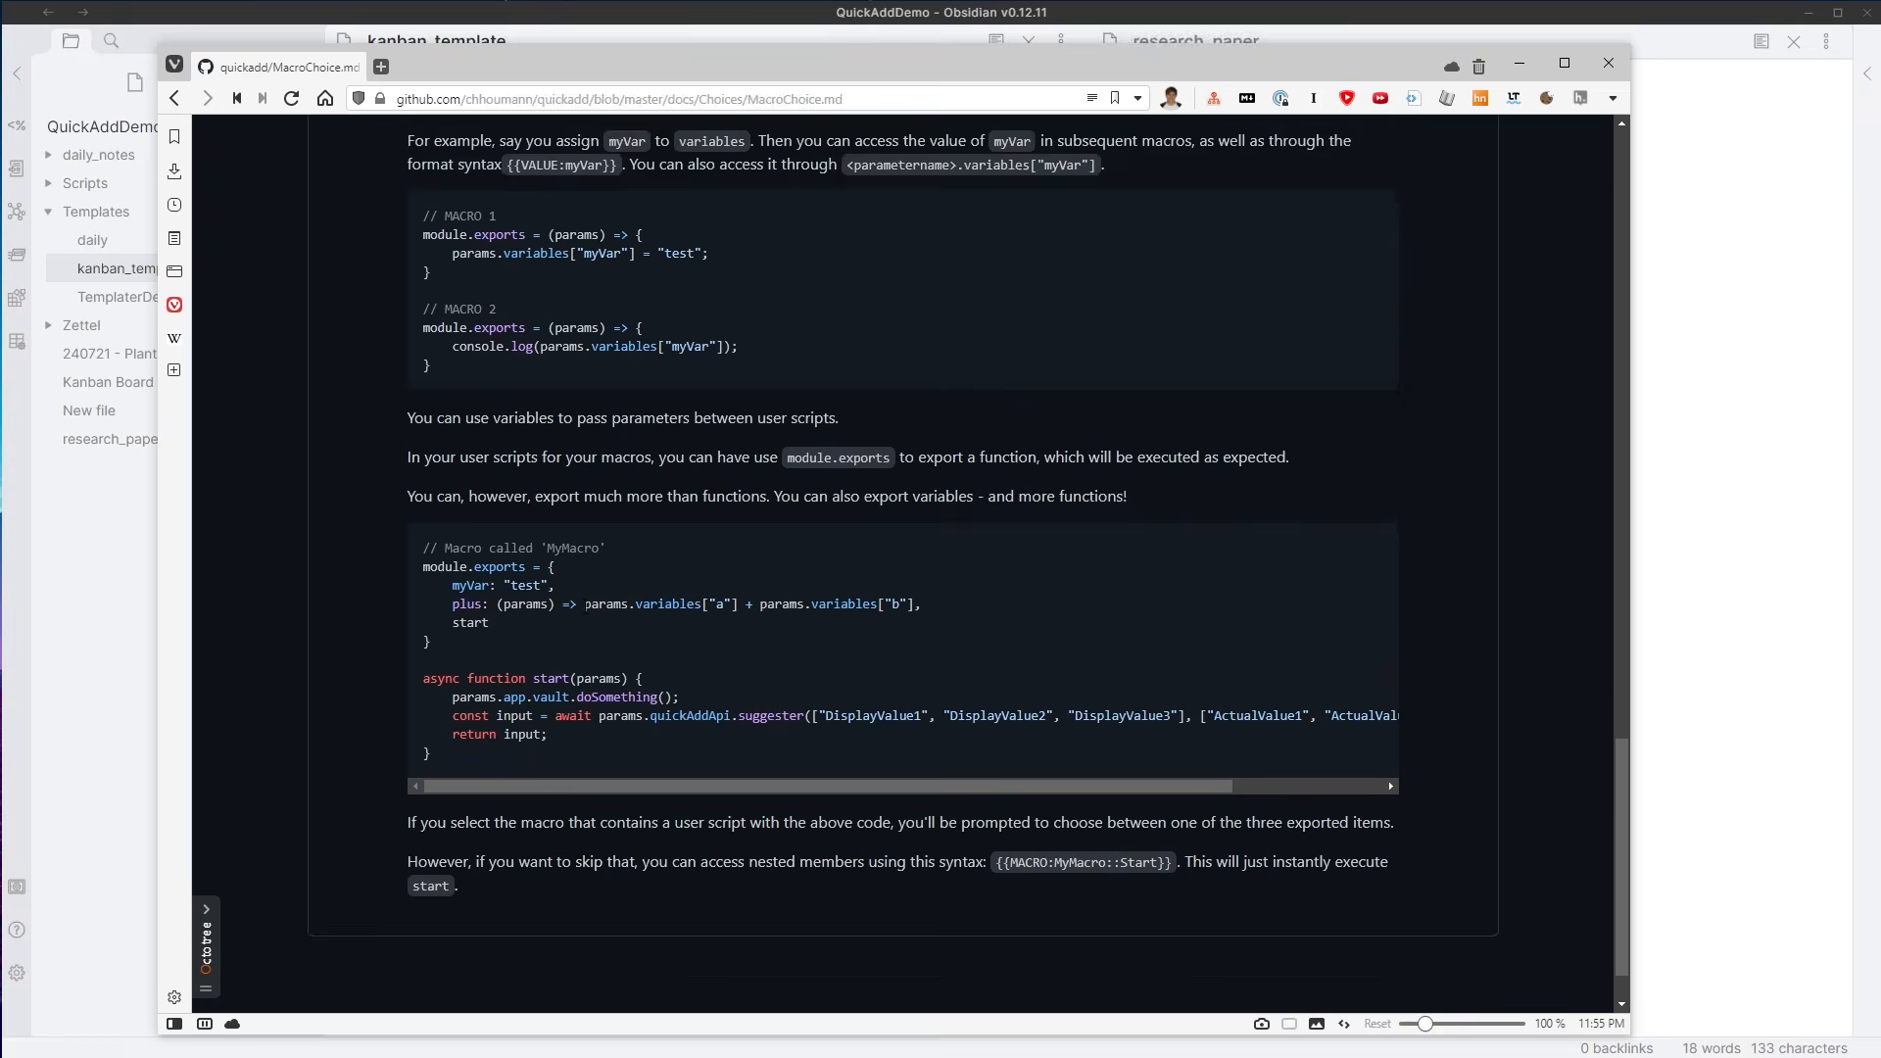
scroll(753, 611, "up", 5)
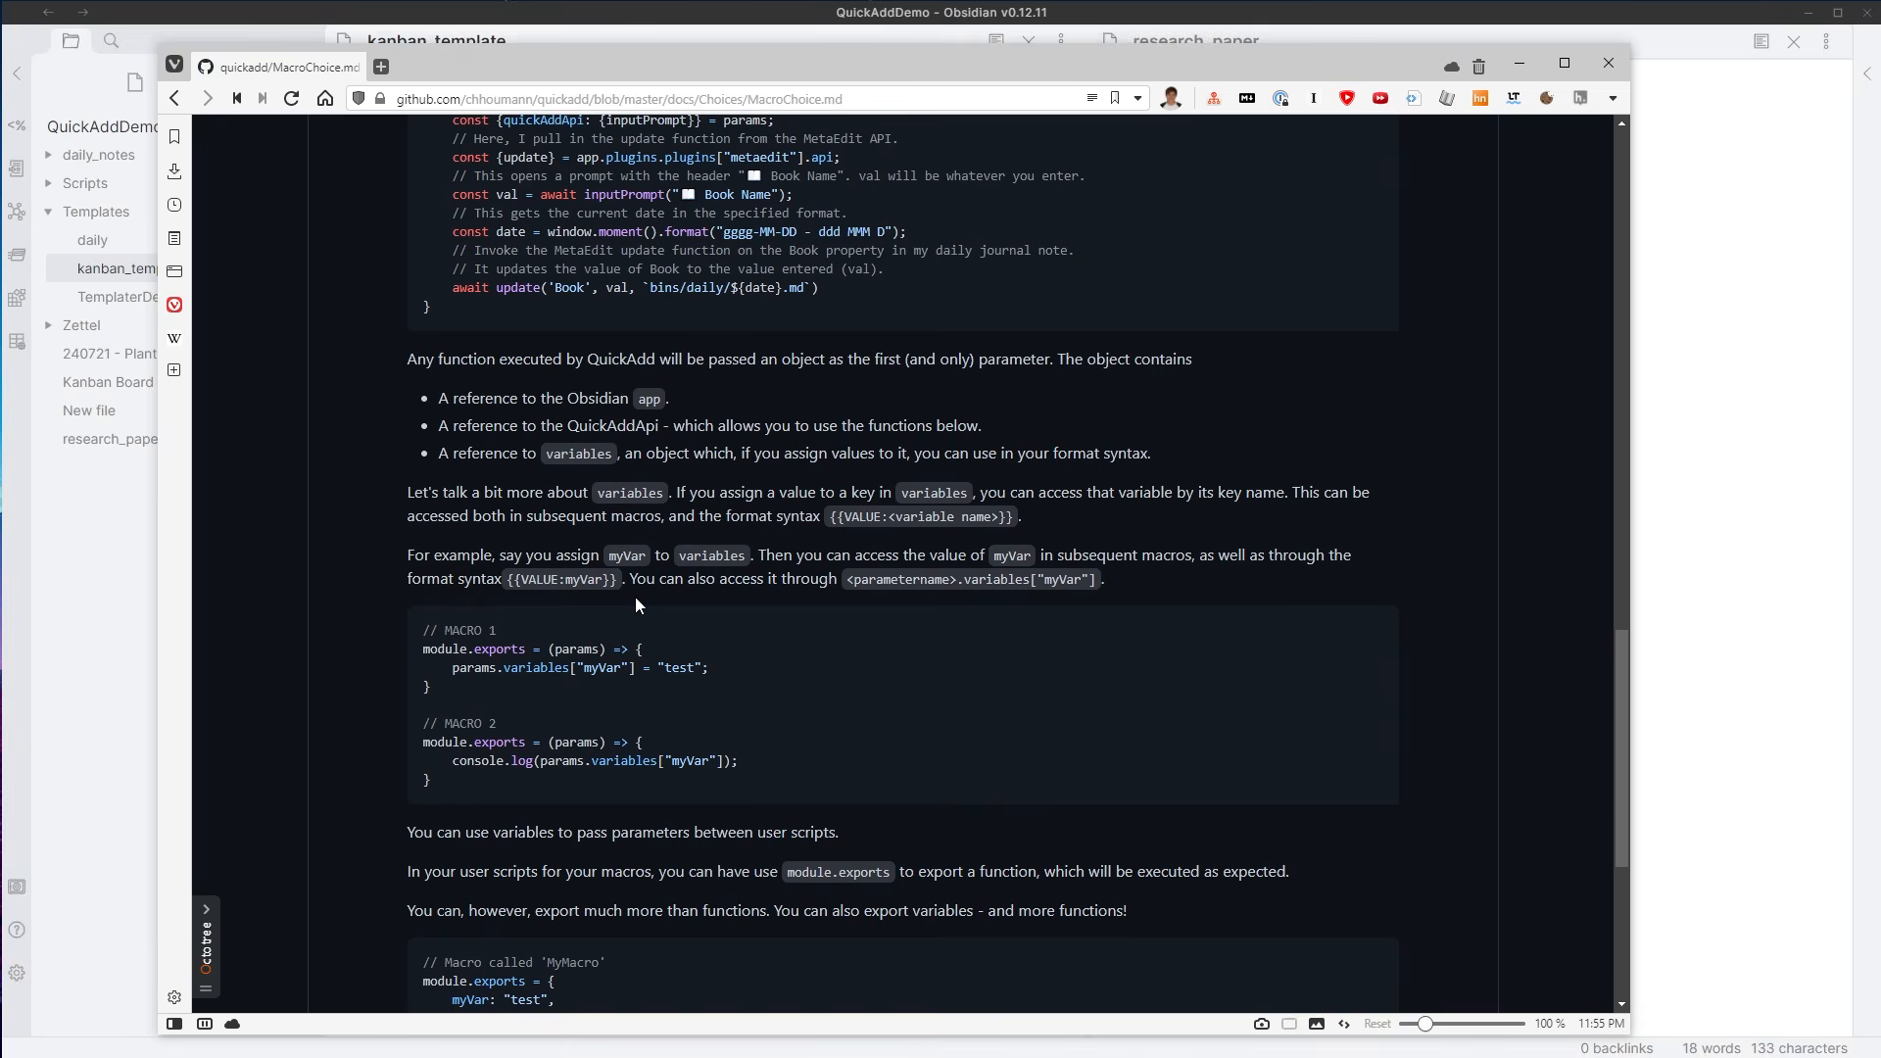
scroll(546, 551, "up", 1)
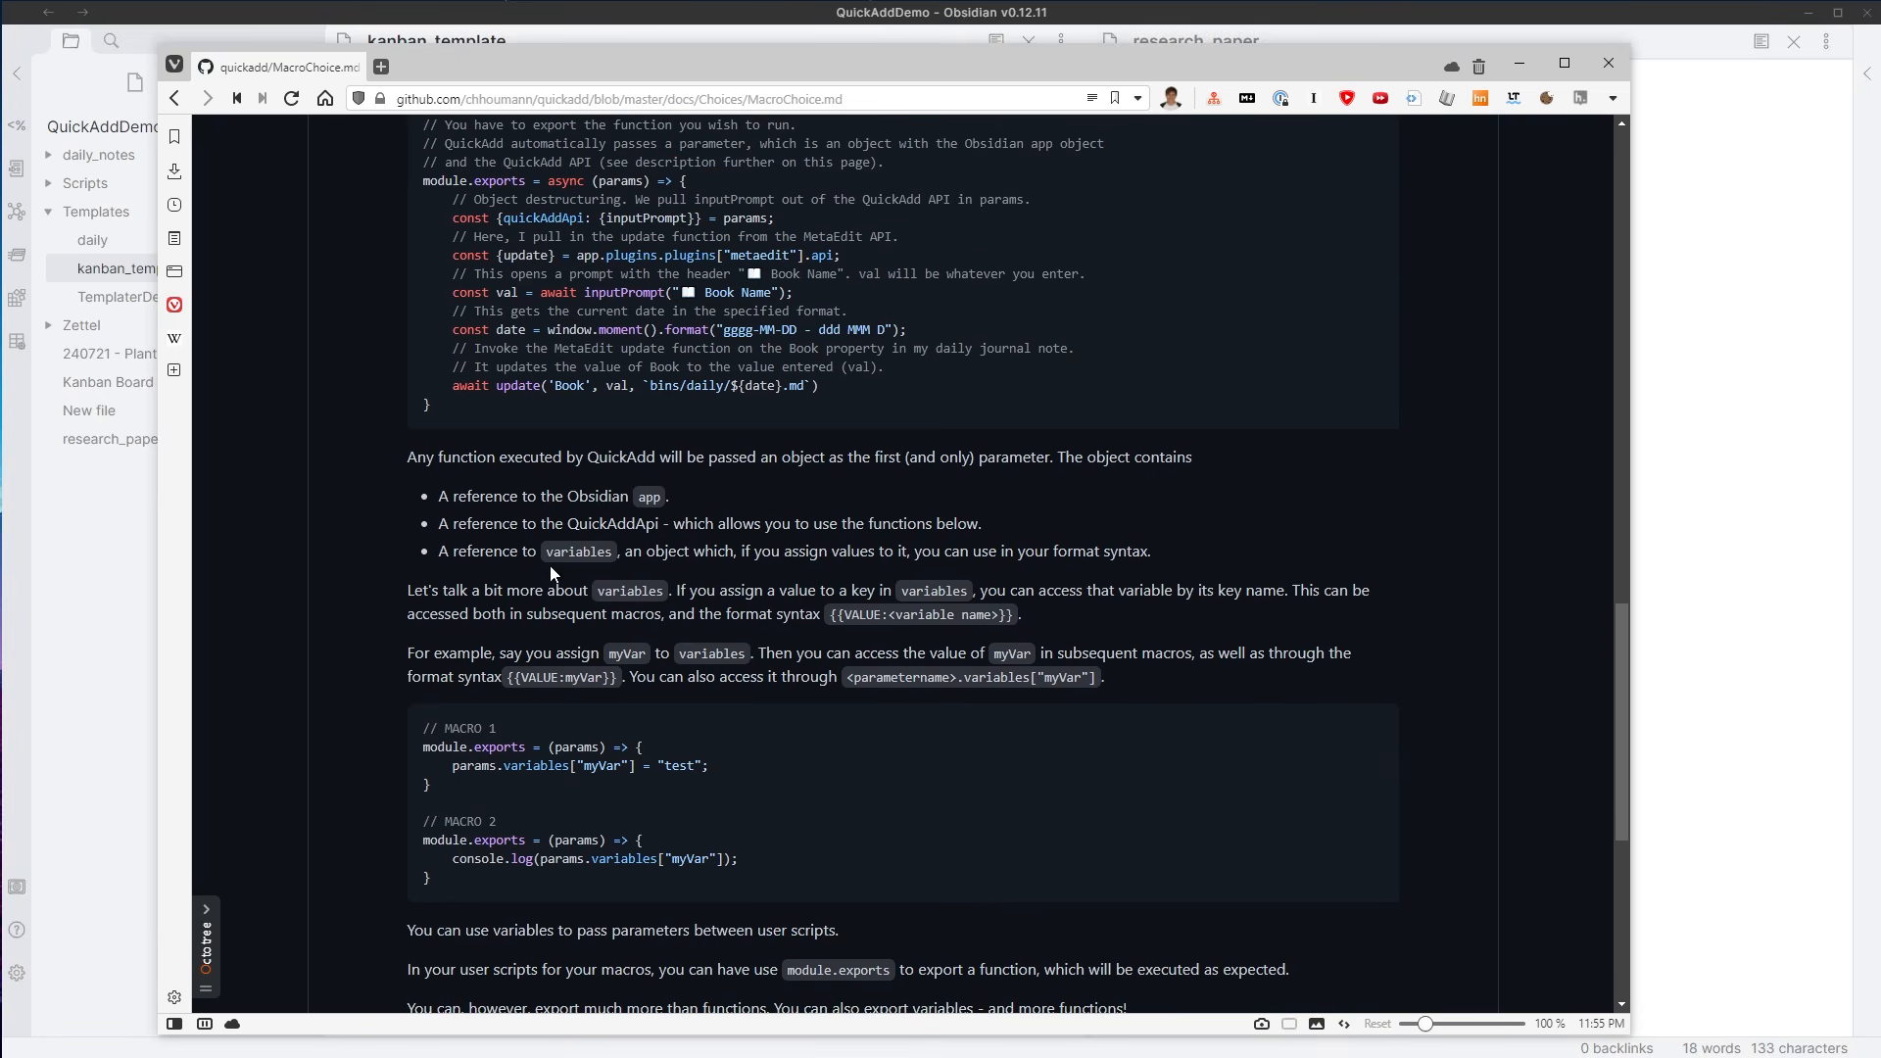
left_click_drag(370, 463, 781, 457)
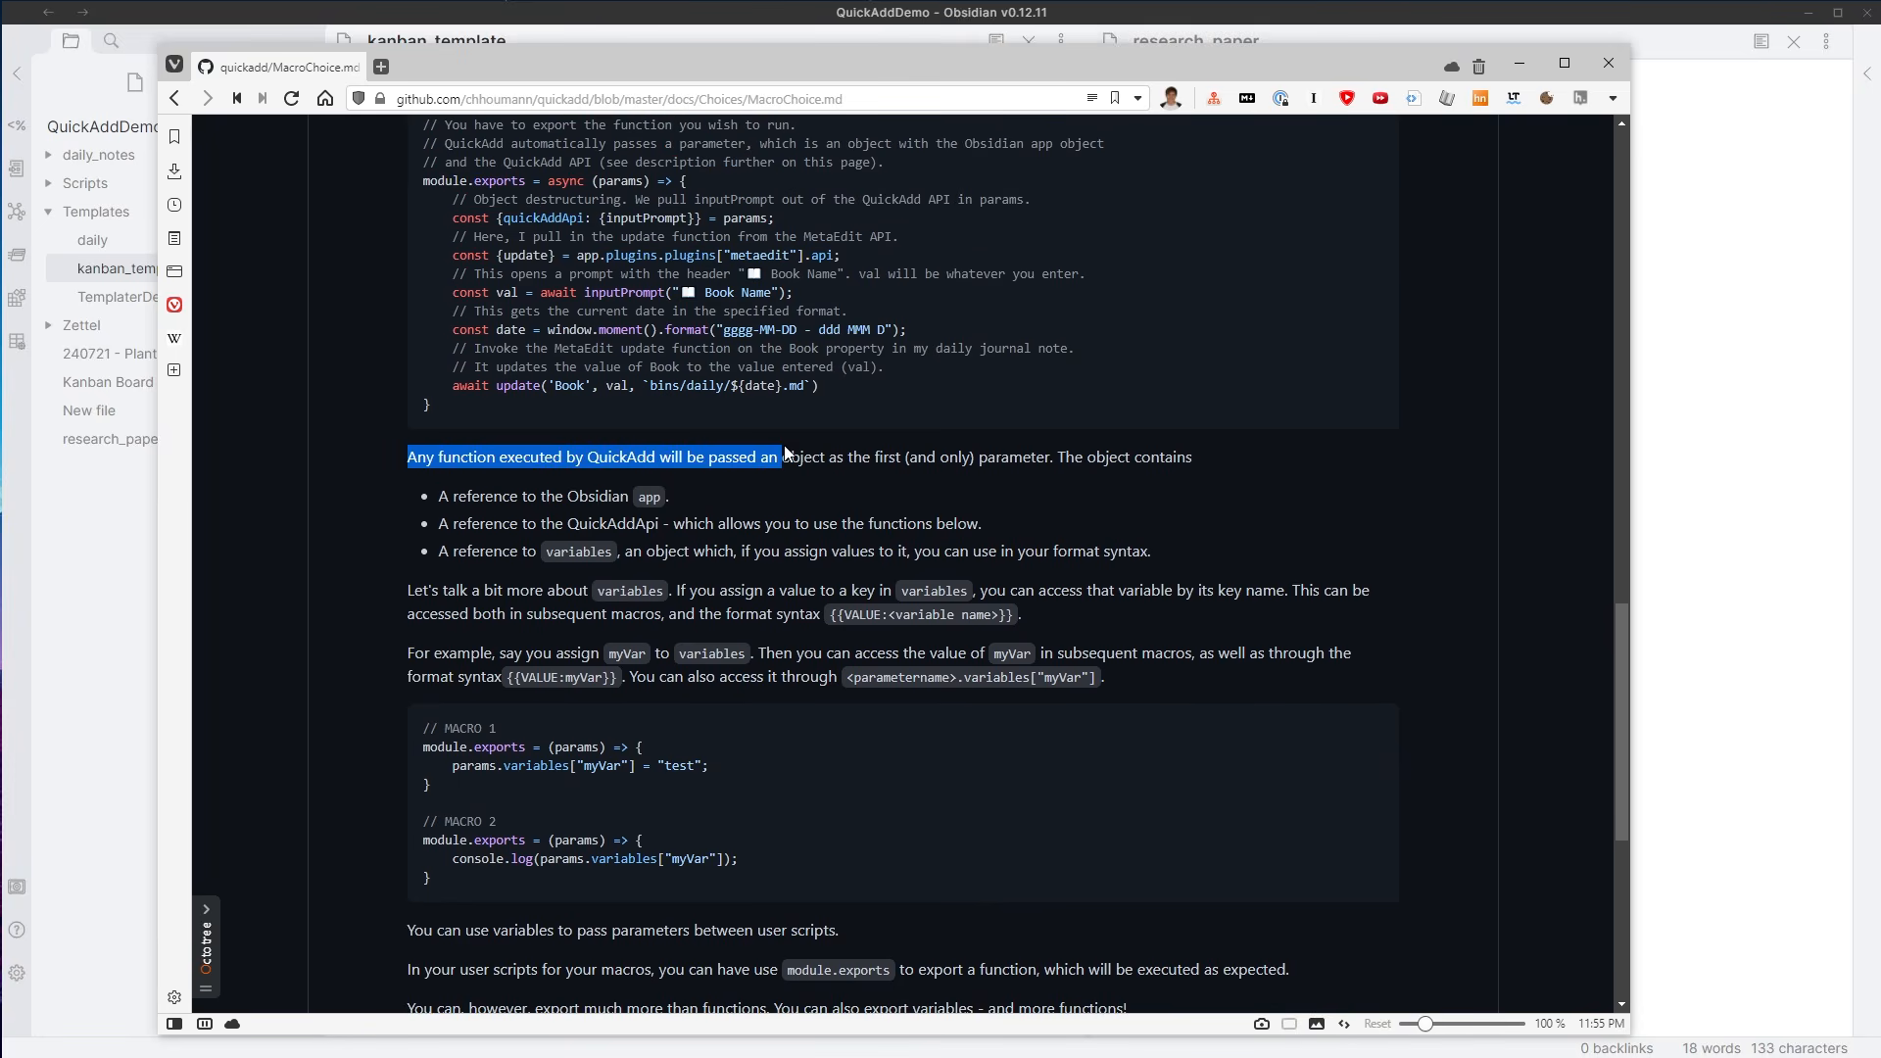
scroll(615, 423, "up", 2)
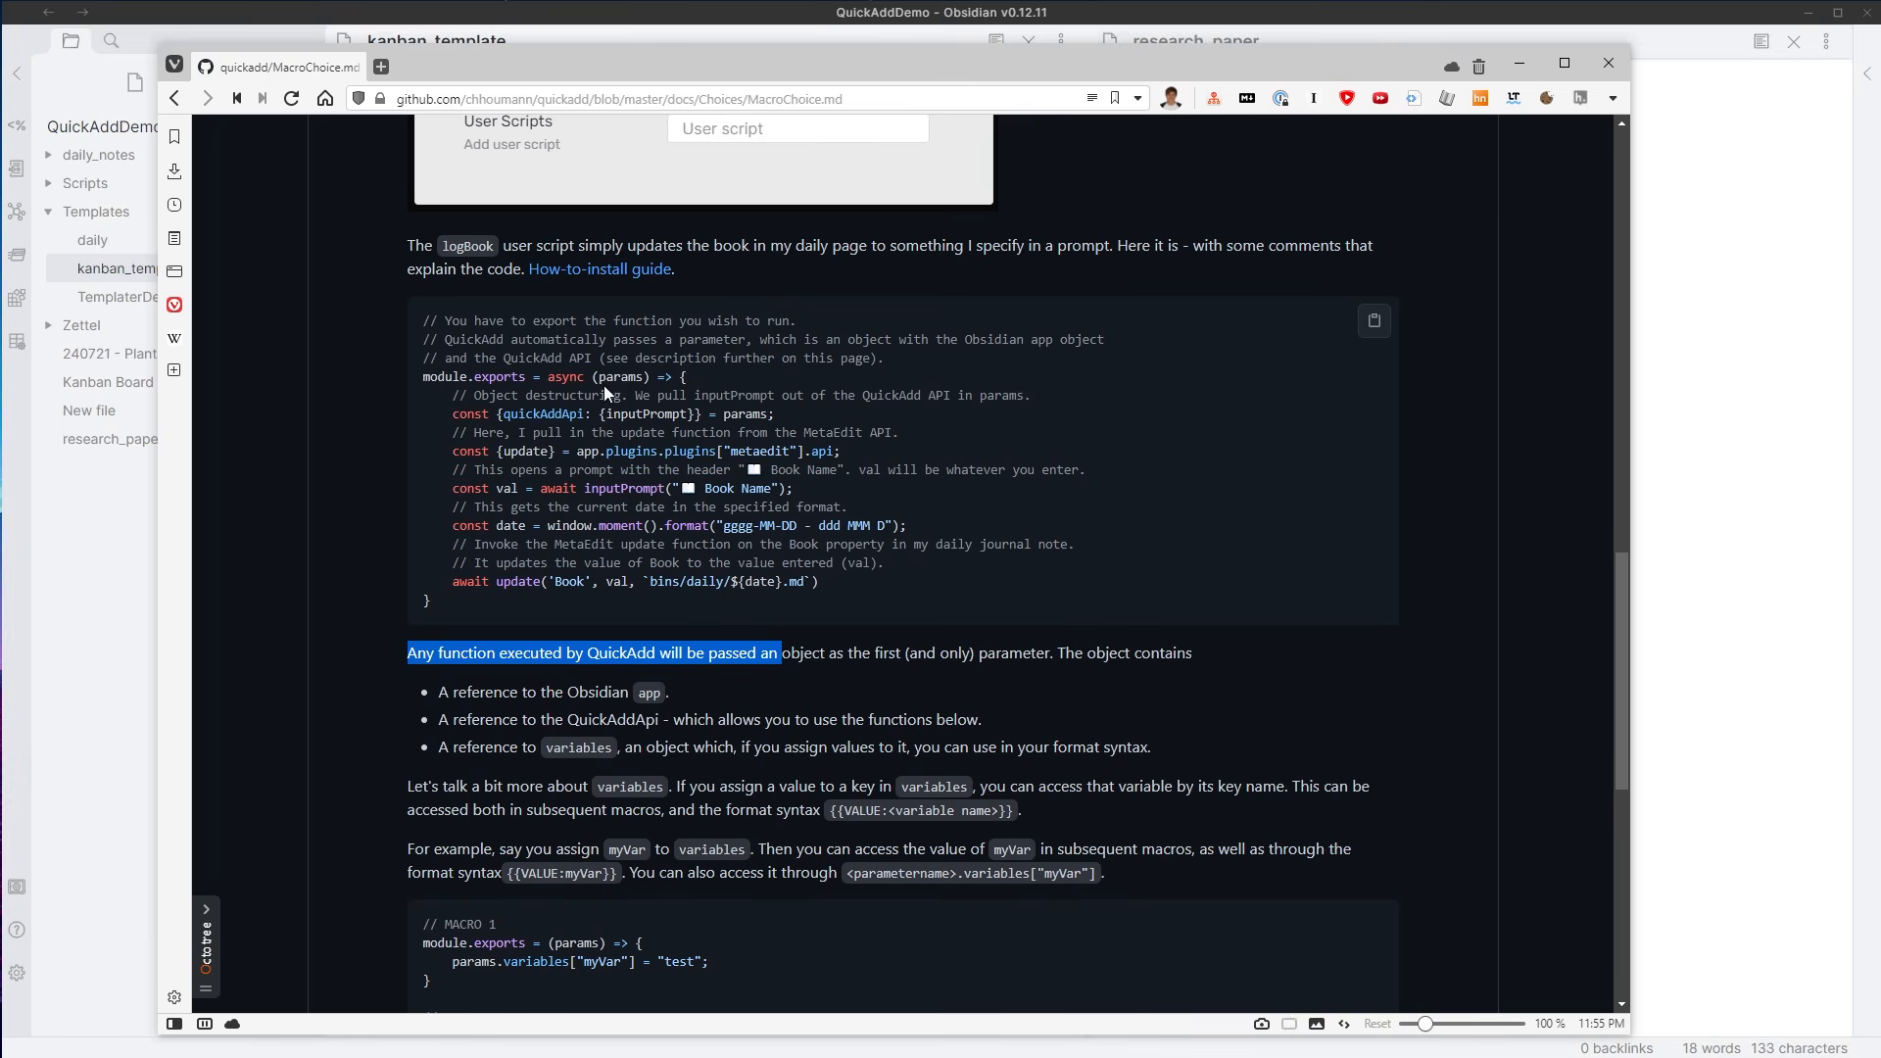
scroll(900, 560, "down", 2)
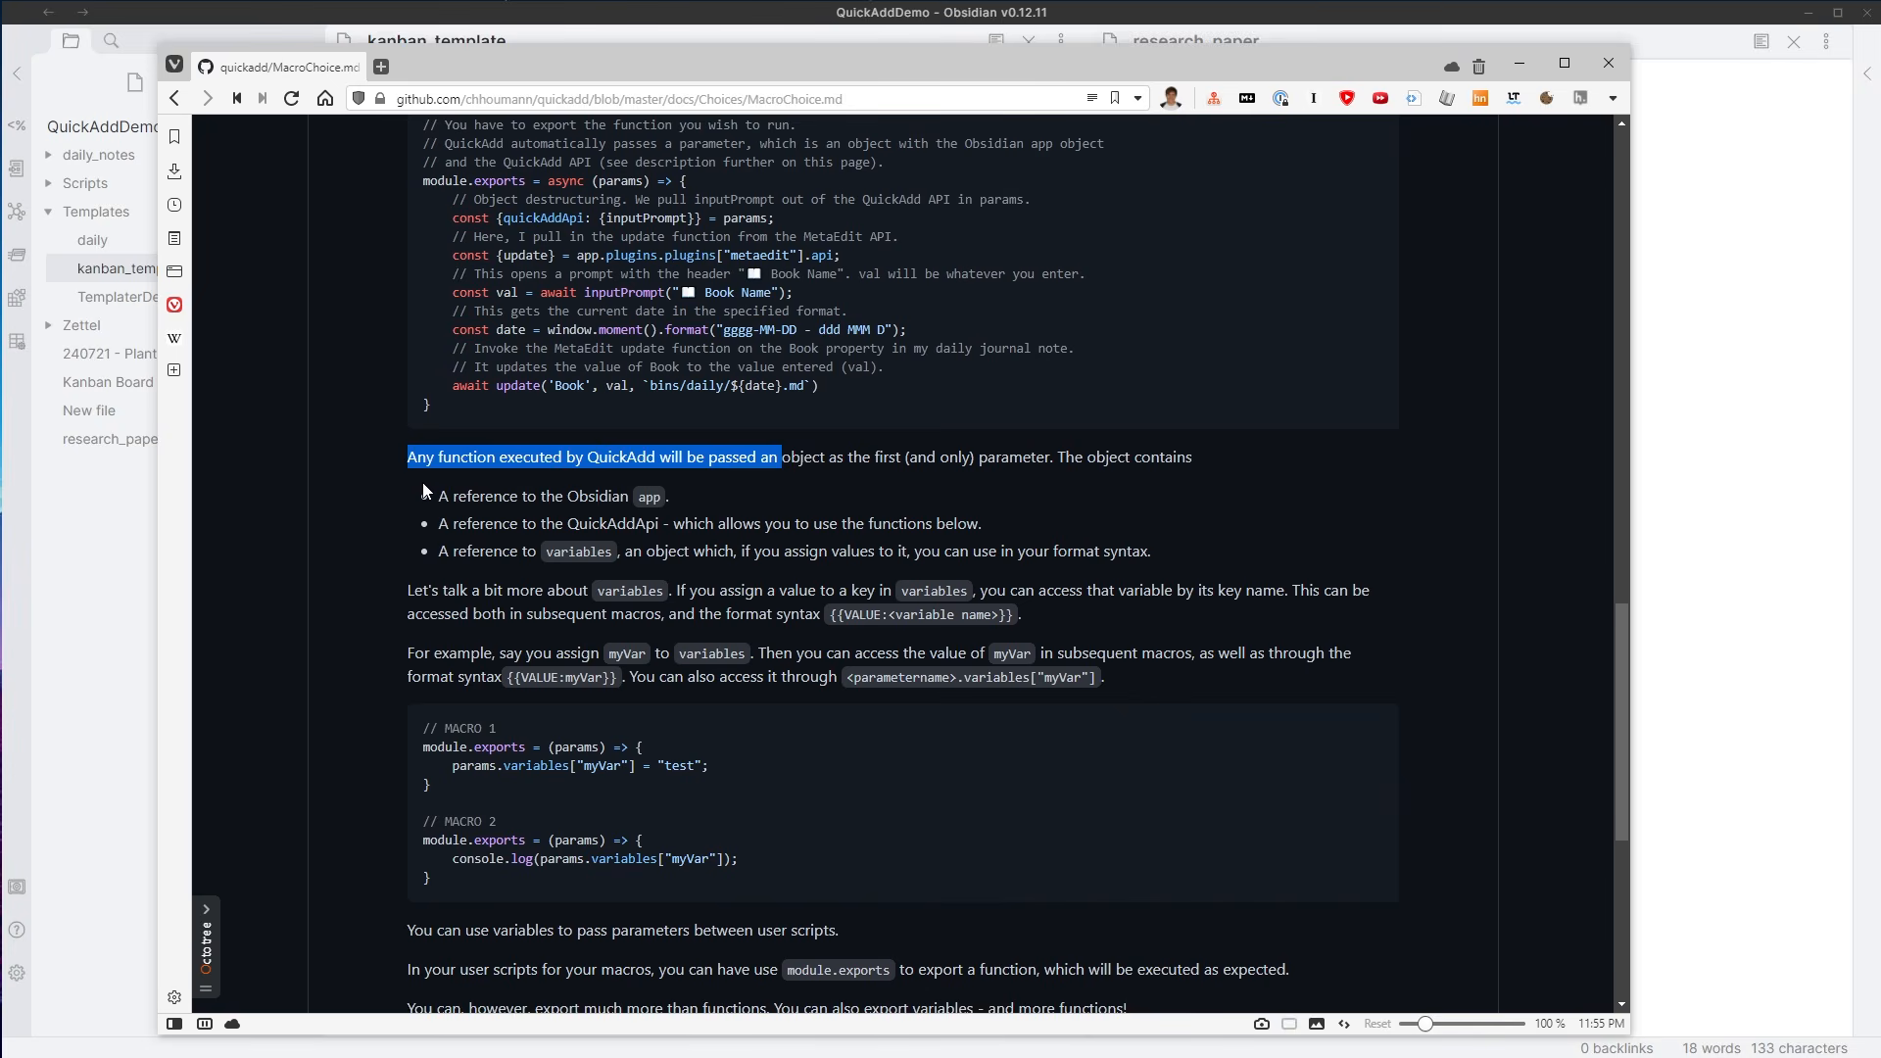
triple_click(417, 497)
left_click_drag(437, 520, 1091, 522)
left_click_drag(443, 552, 1299, 563)
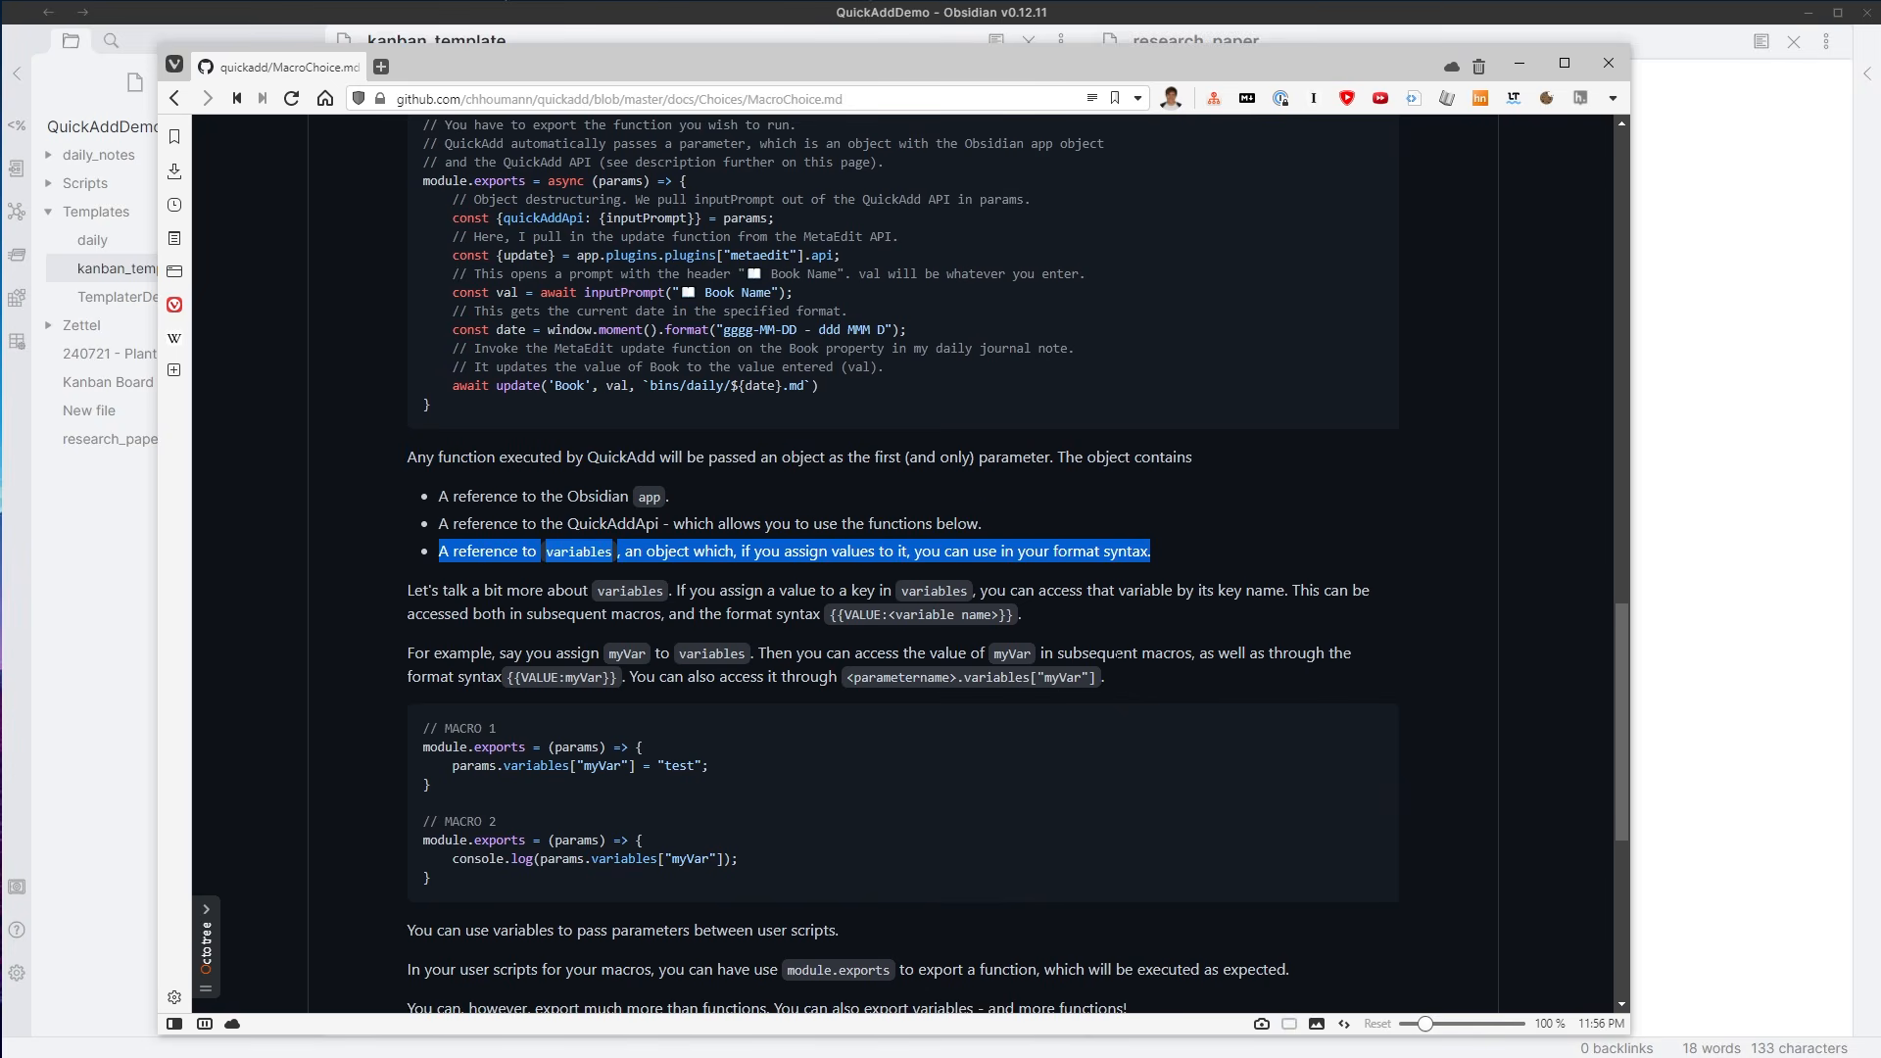
left_click(749, 612)
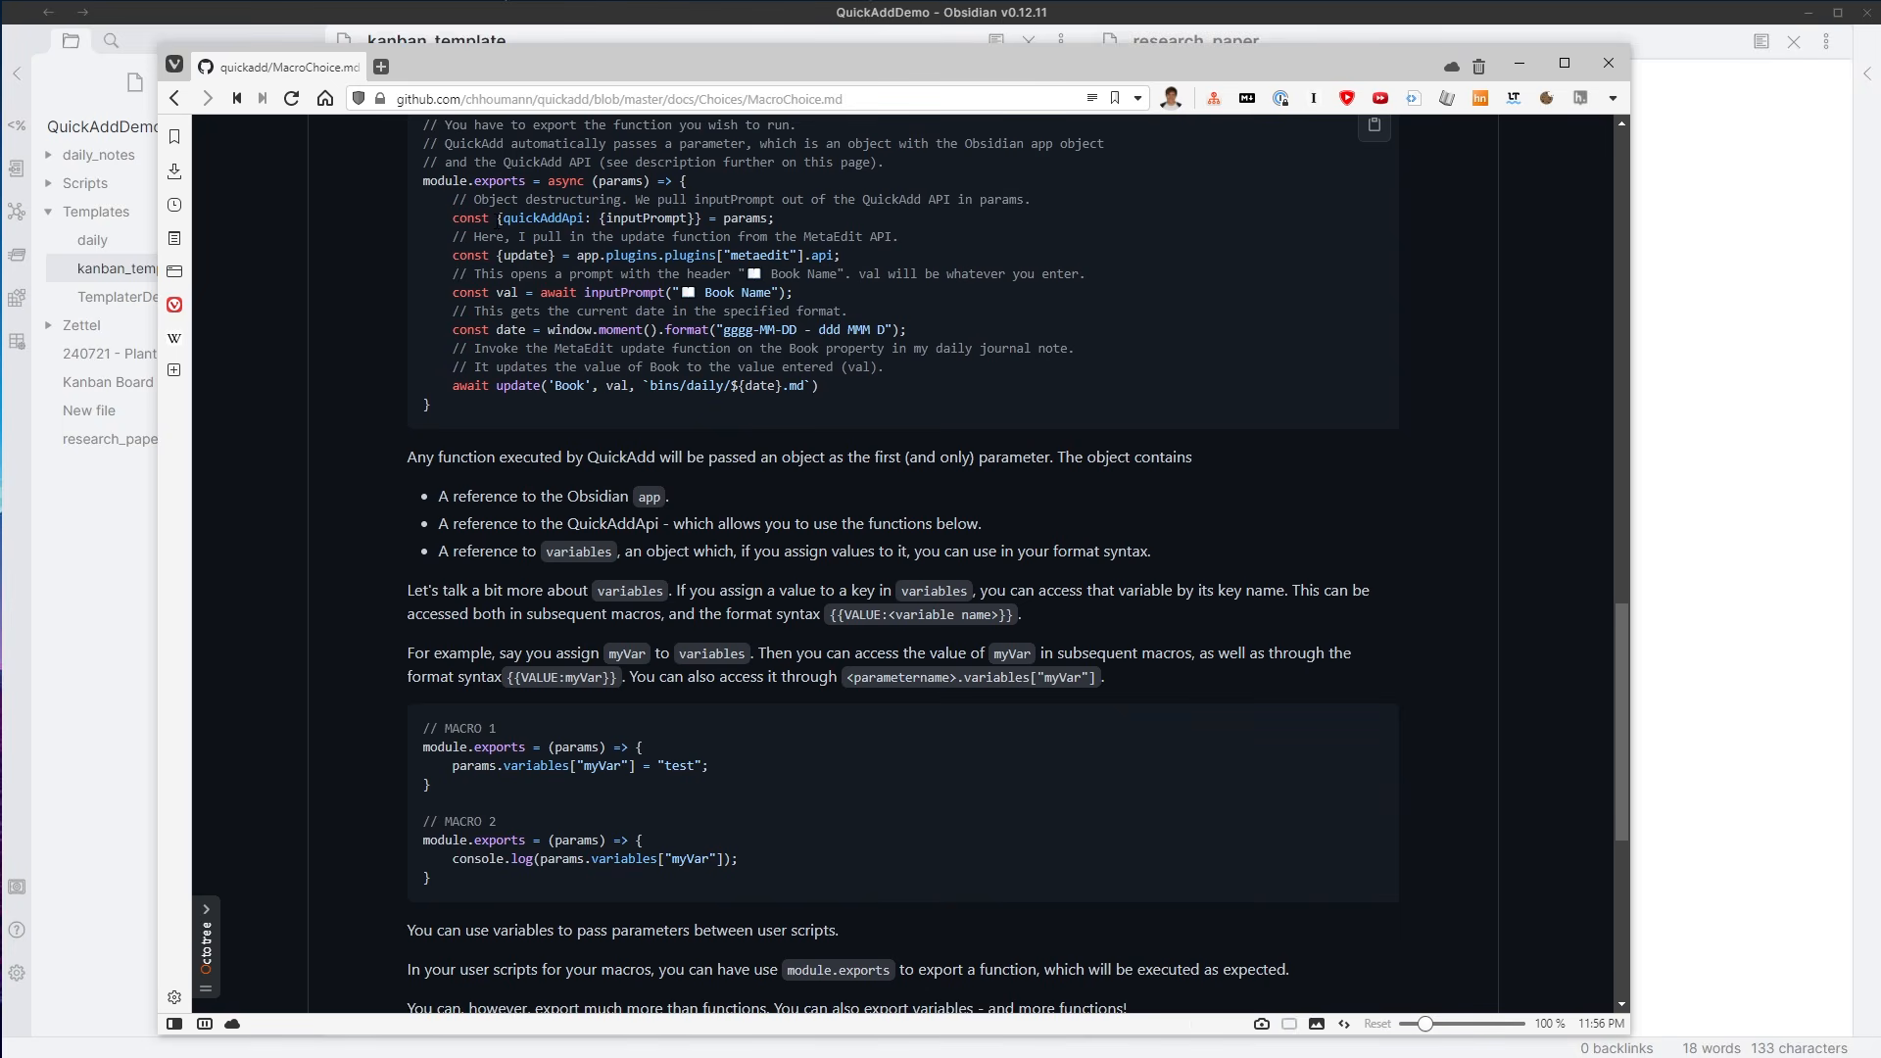
scroll(555, 238, "up", 2)
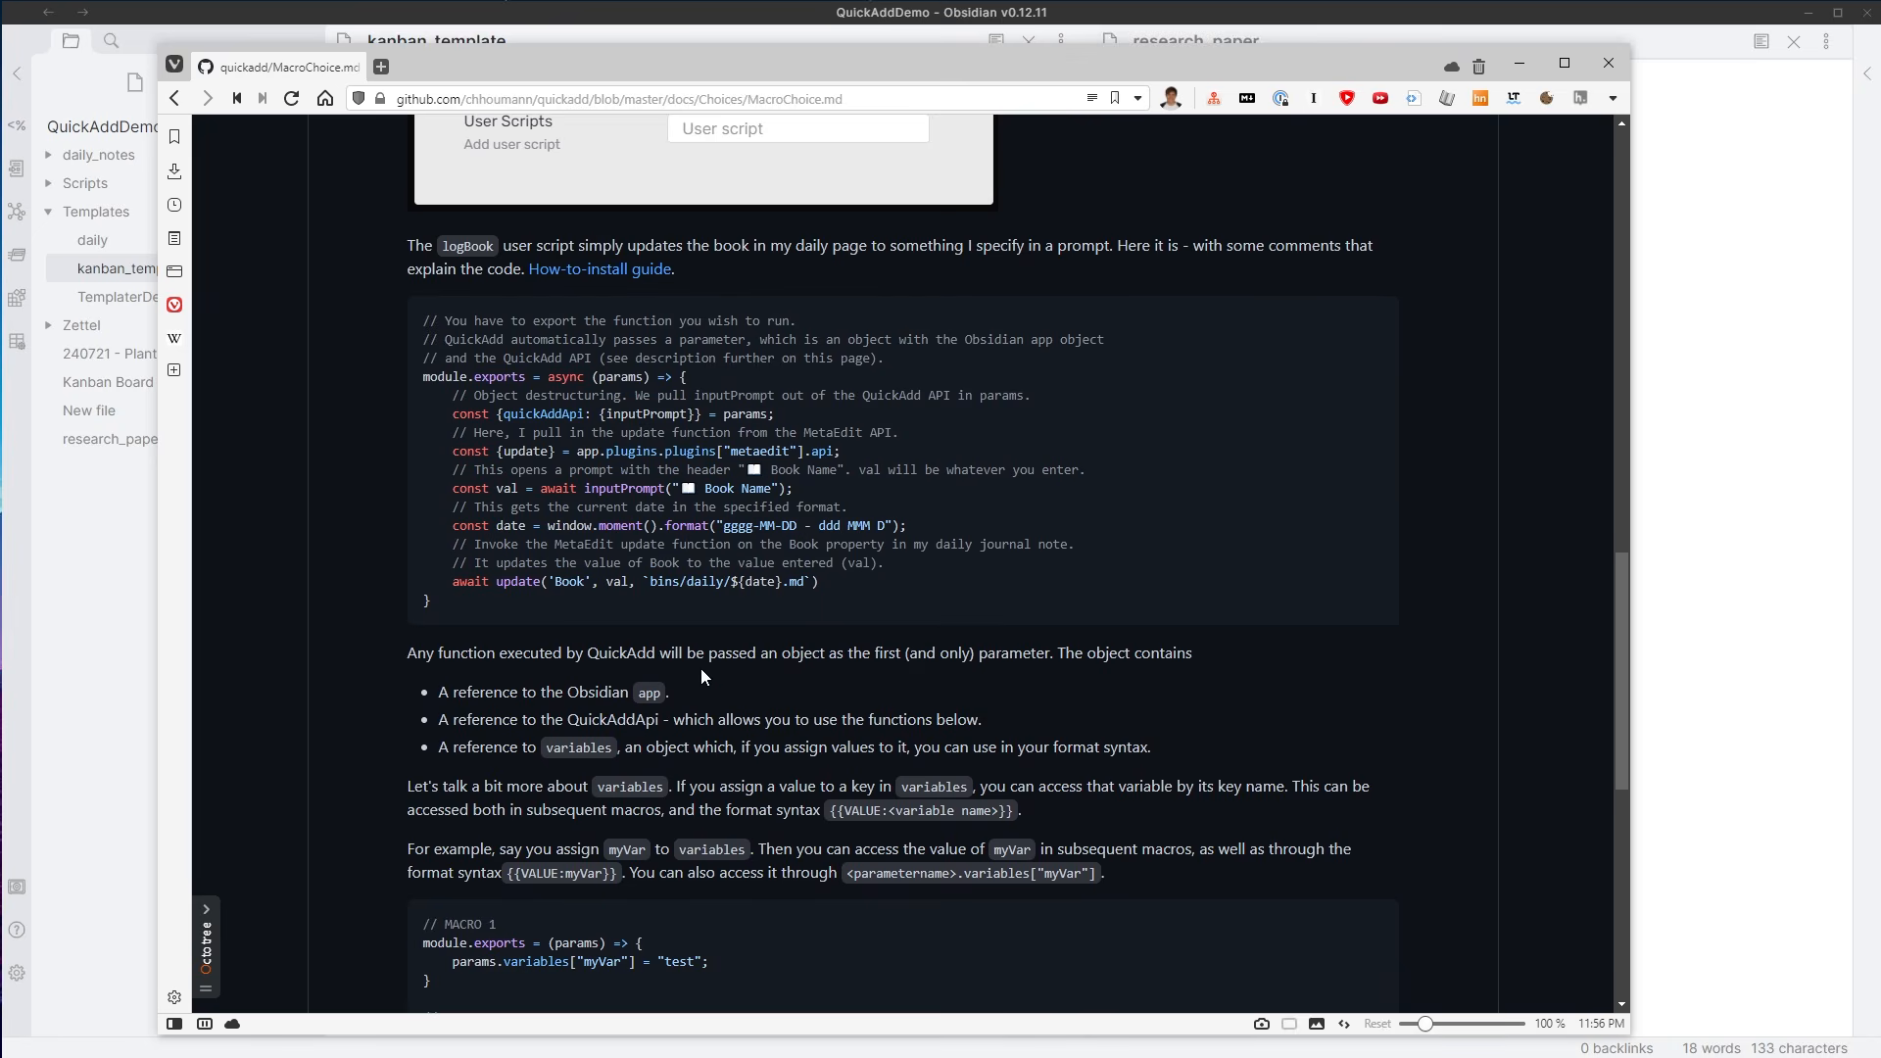
scroll(700, 674, "down", 5)
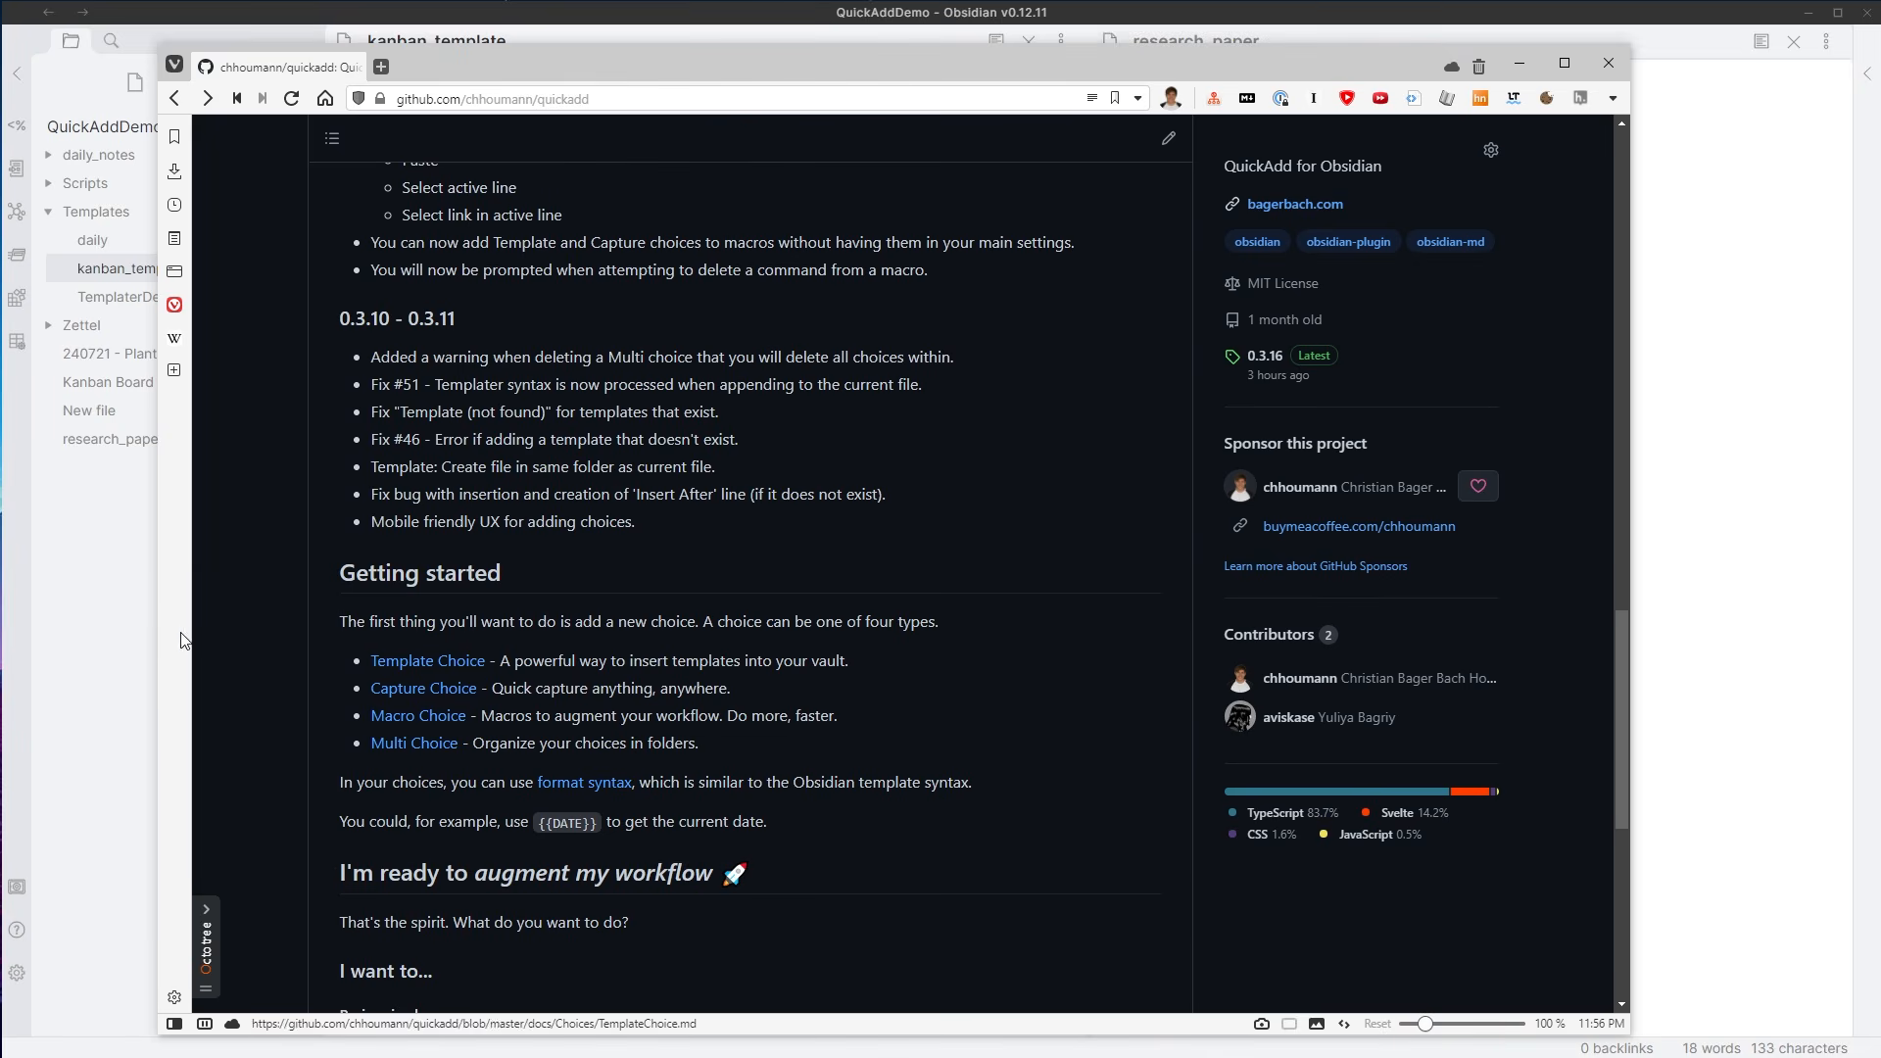
- Switch to Obsidian, open the TemplaterDemo template and close the research_paper pane
left_click(108, 592)
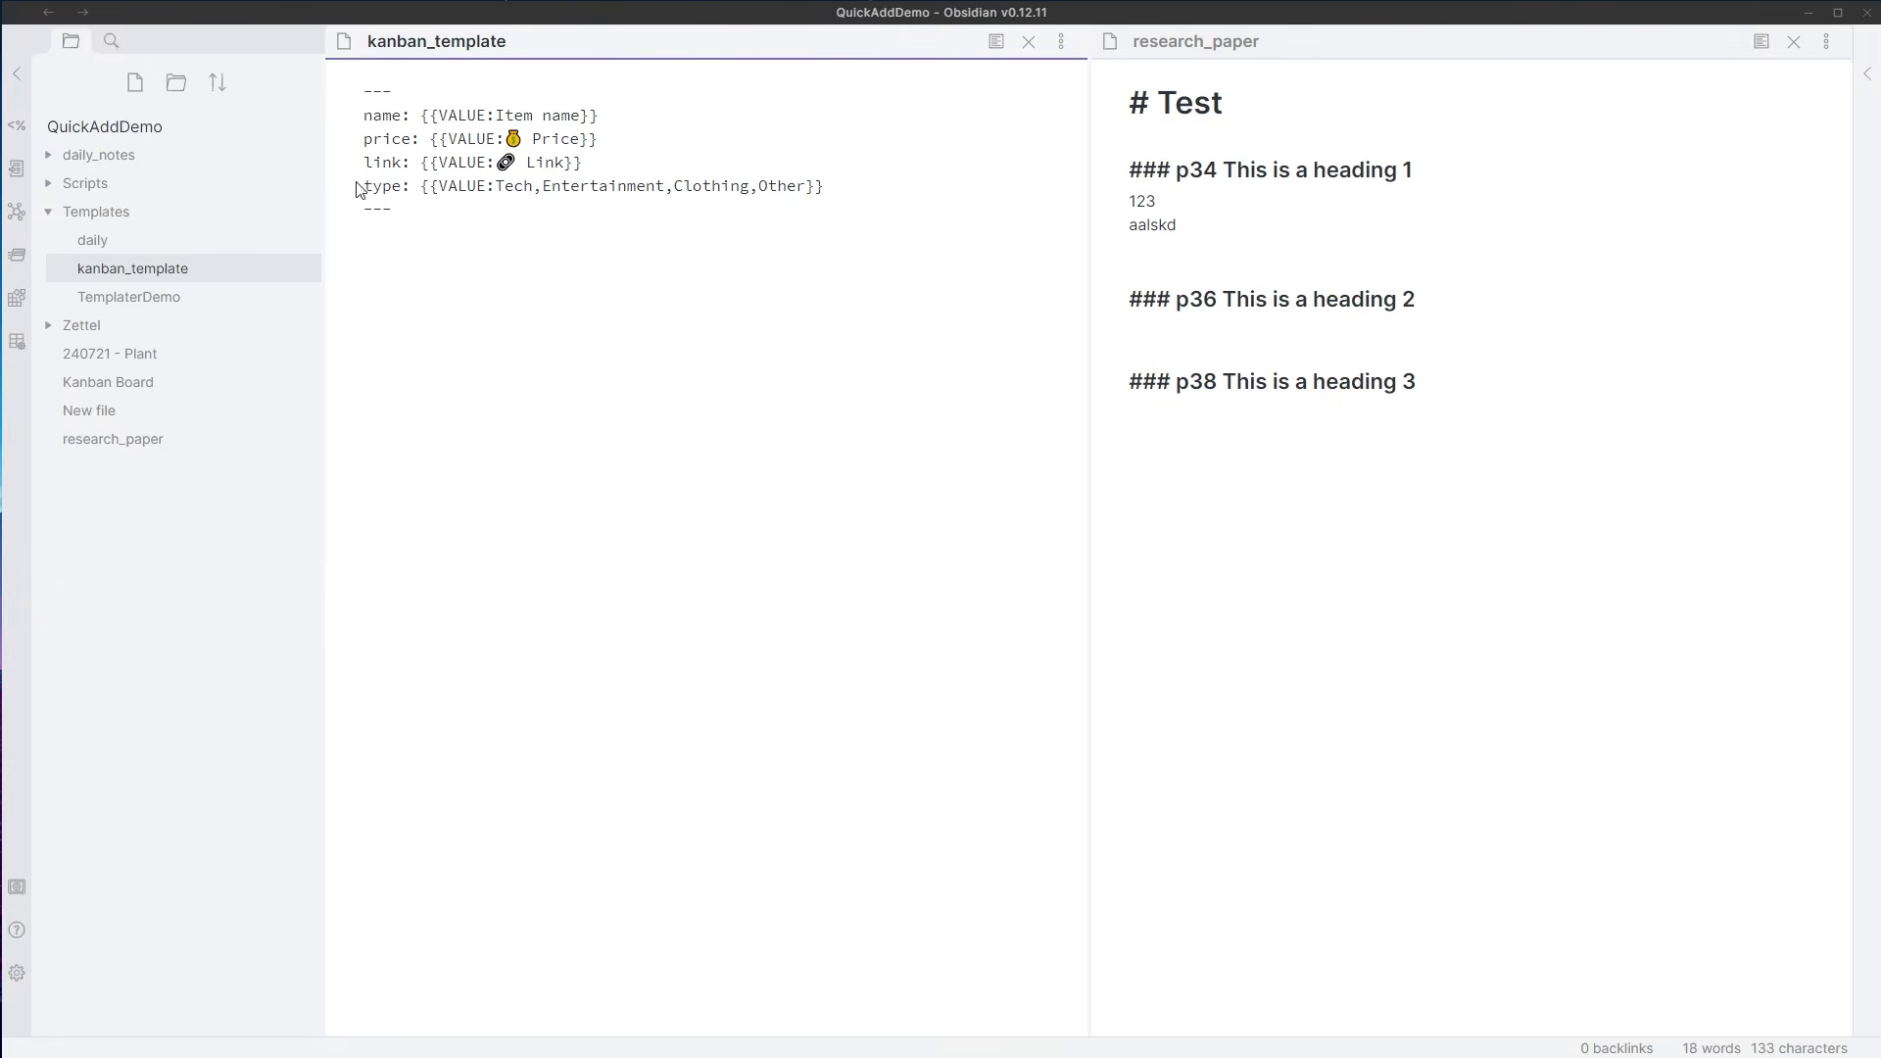
left_click(169, 297)
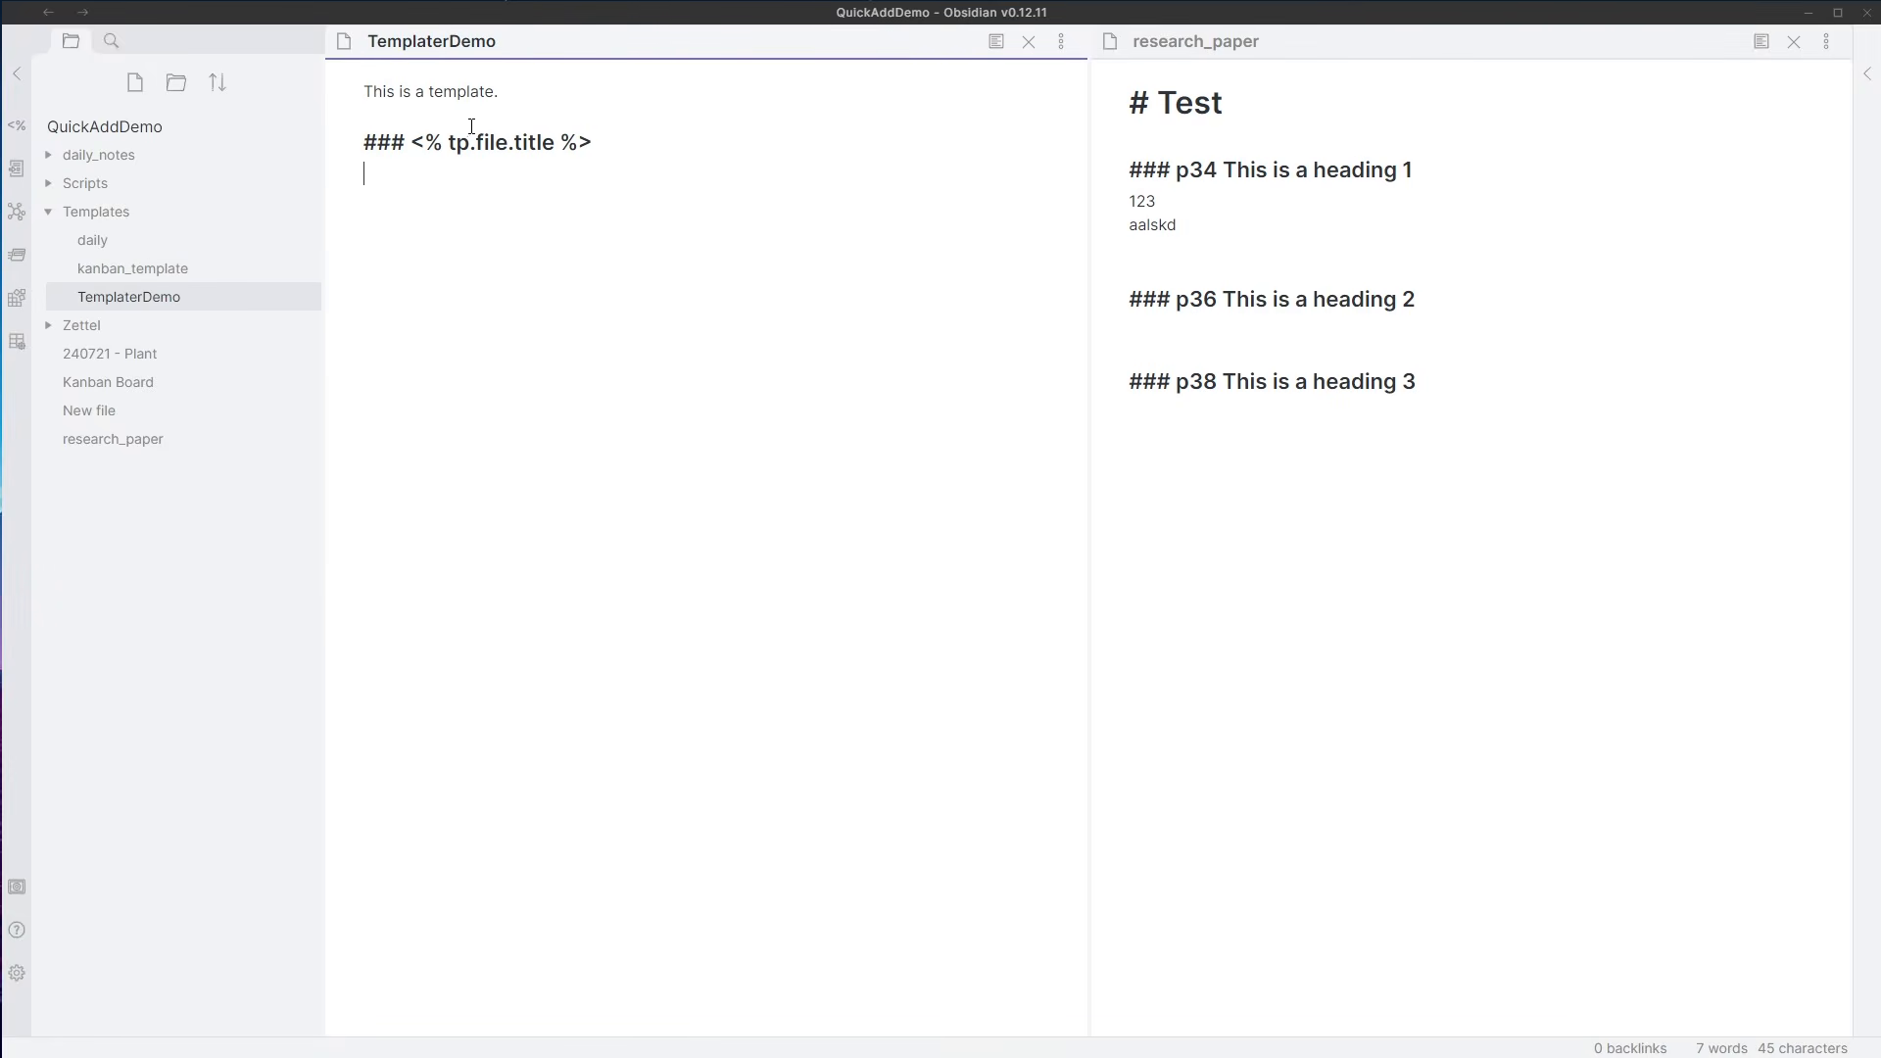
left_click(1794, 41)
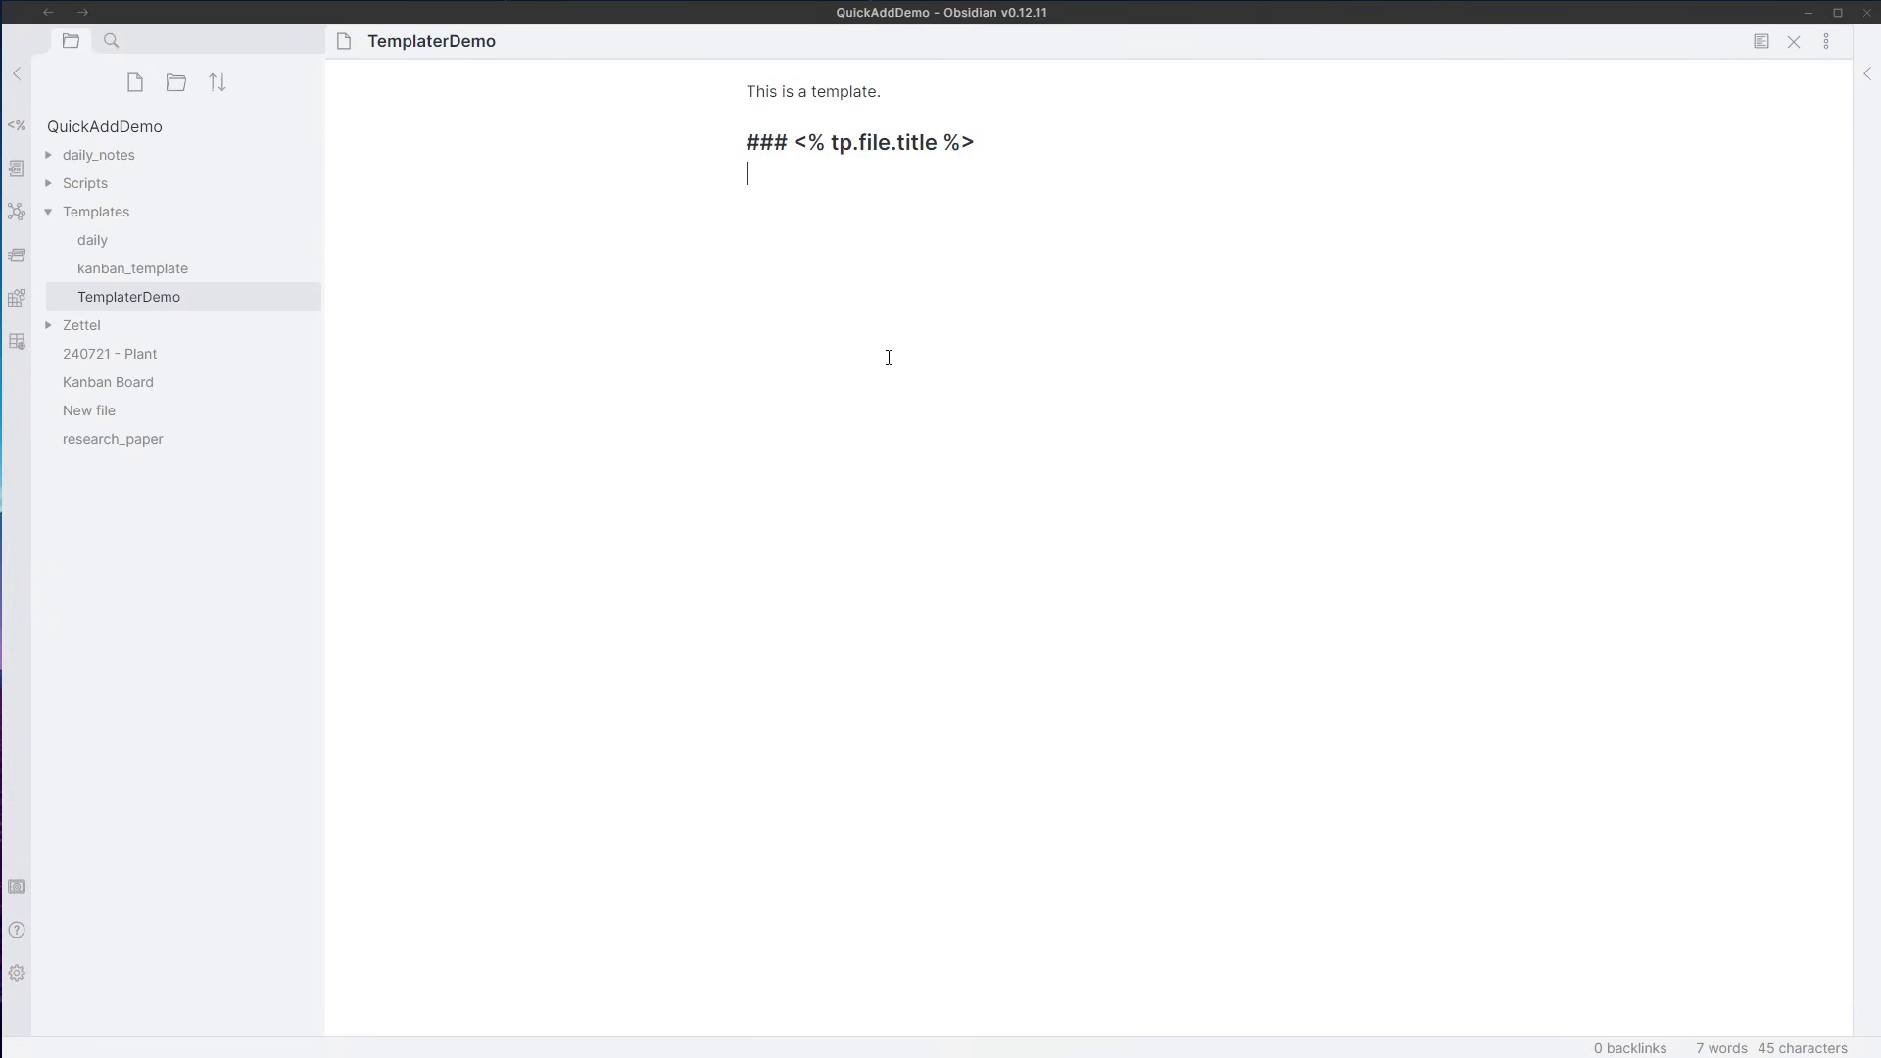
- Add a "js quickadd" code block containing console.log("Hello, world!"); below the heading in TemplaterDemo
key("Return")
type("```")
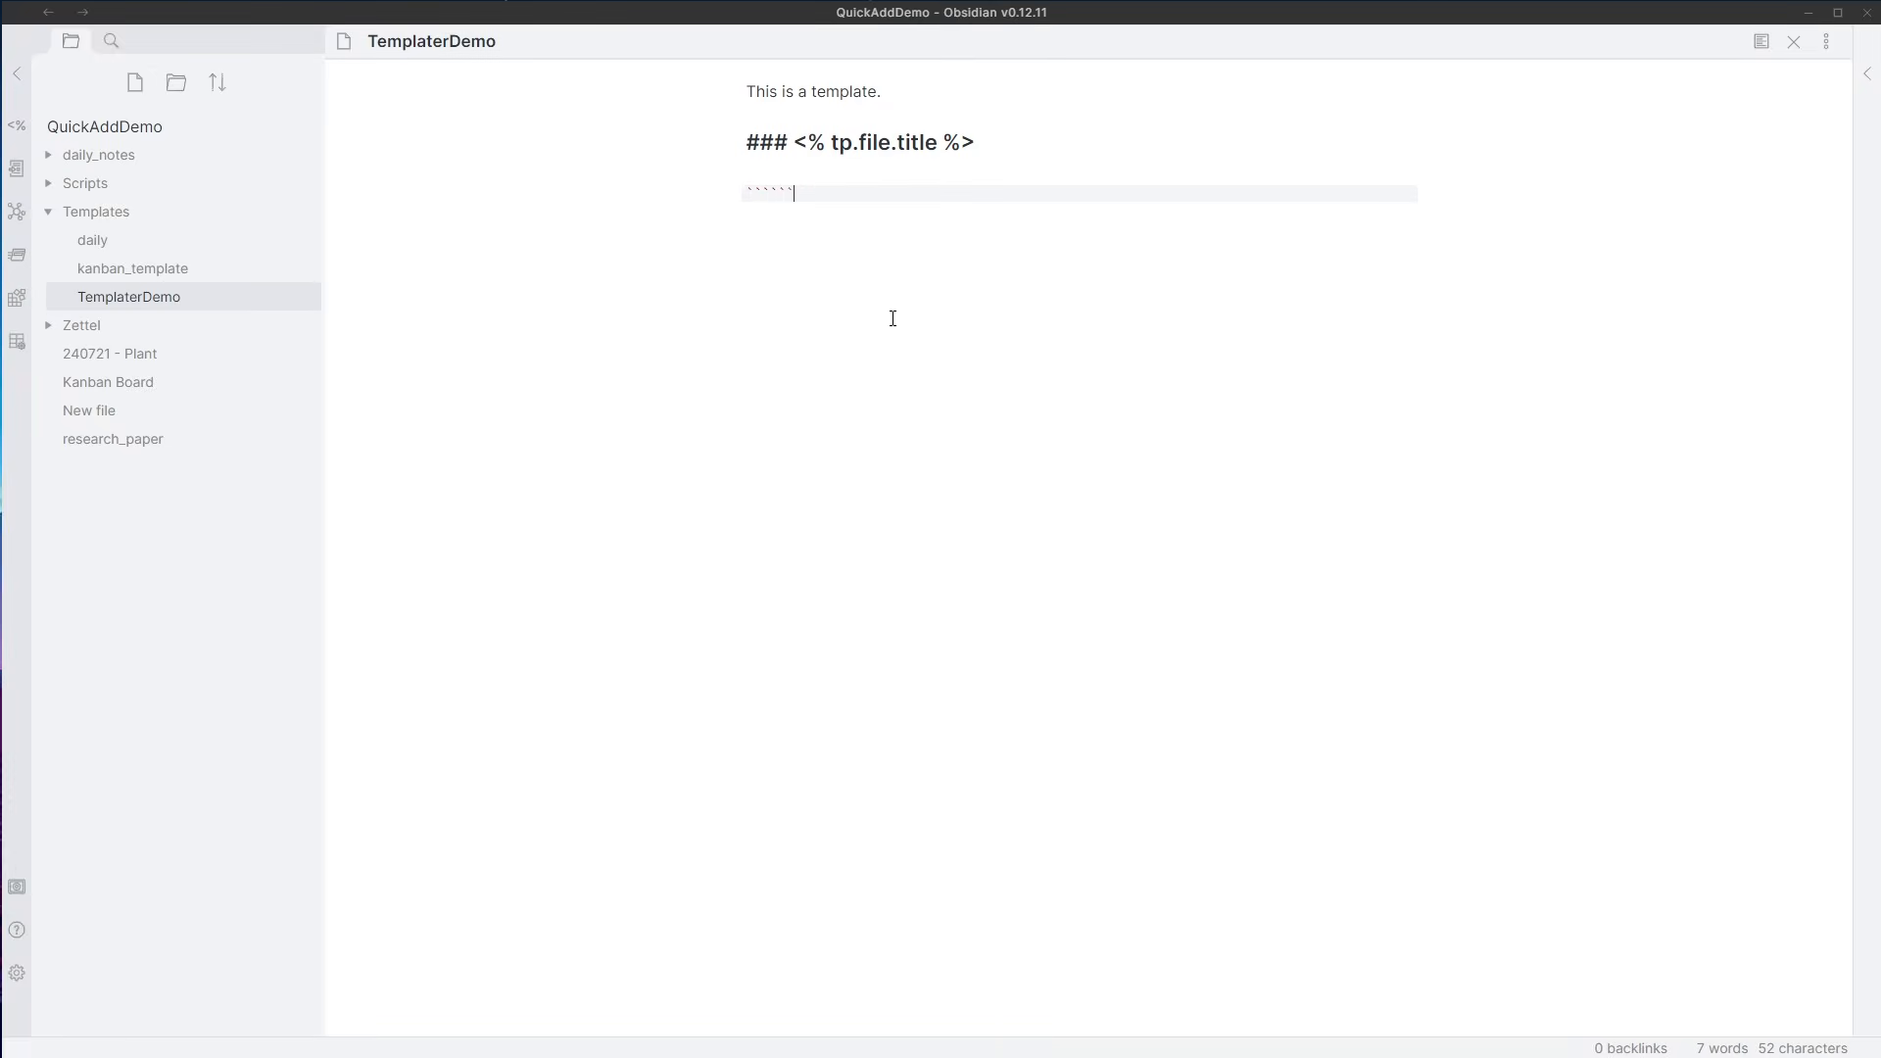
key("Return")
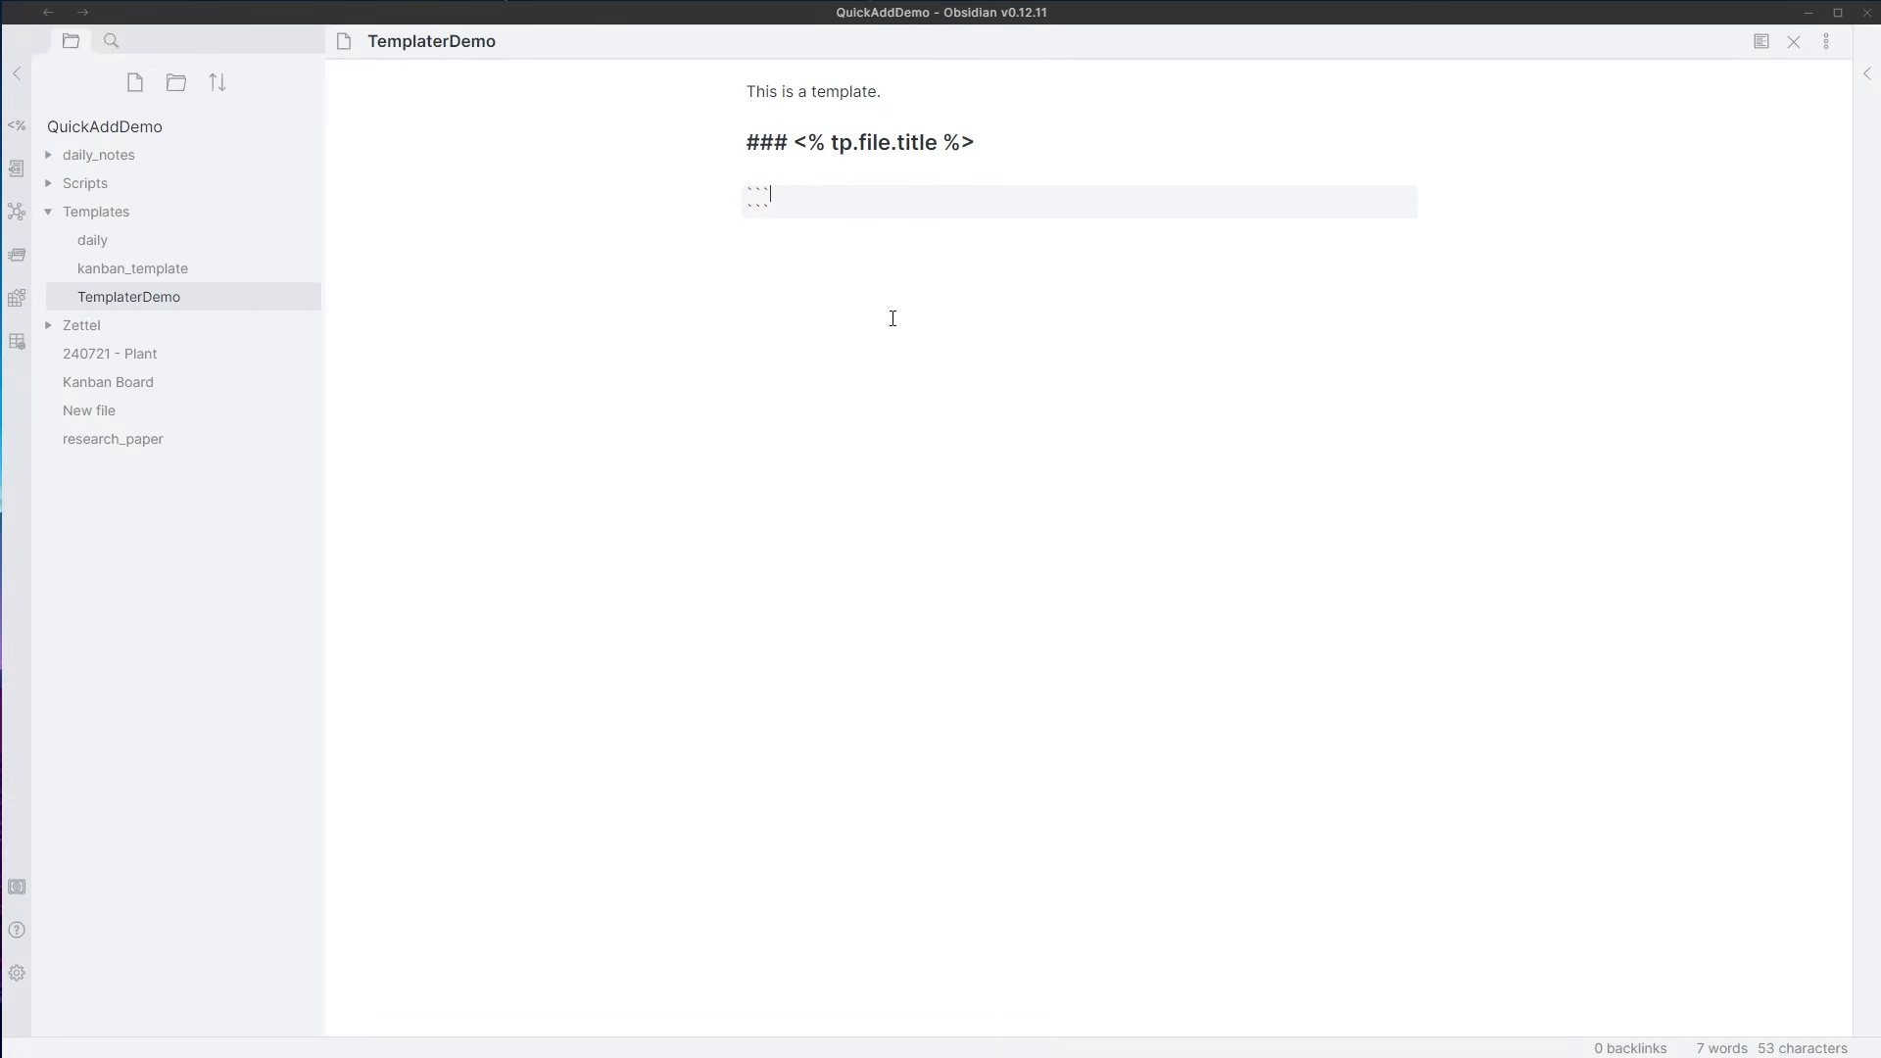
type("quickadd")
key("Return")
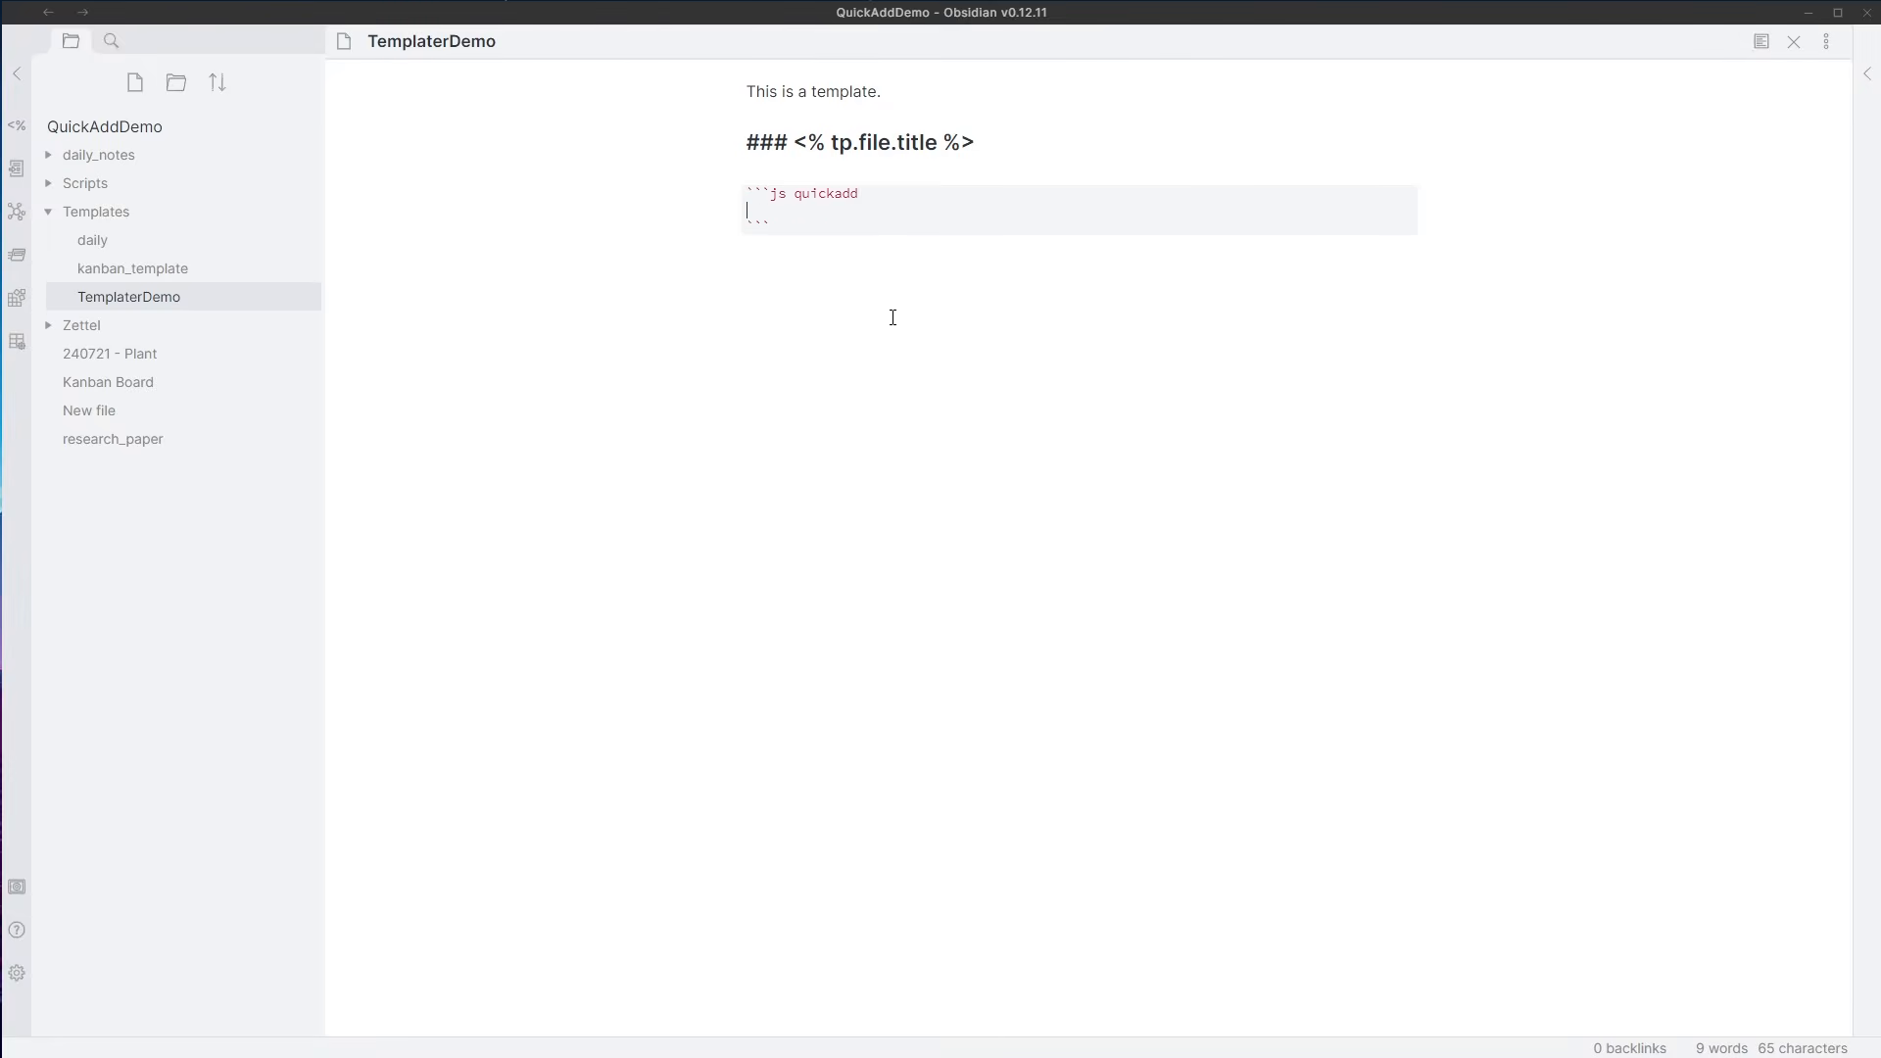
type("console.log")
type("(\"")
type("Hello, world")
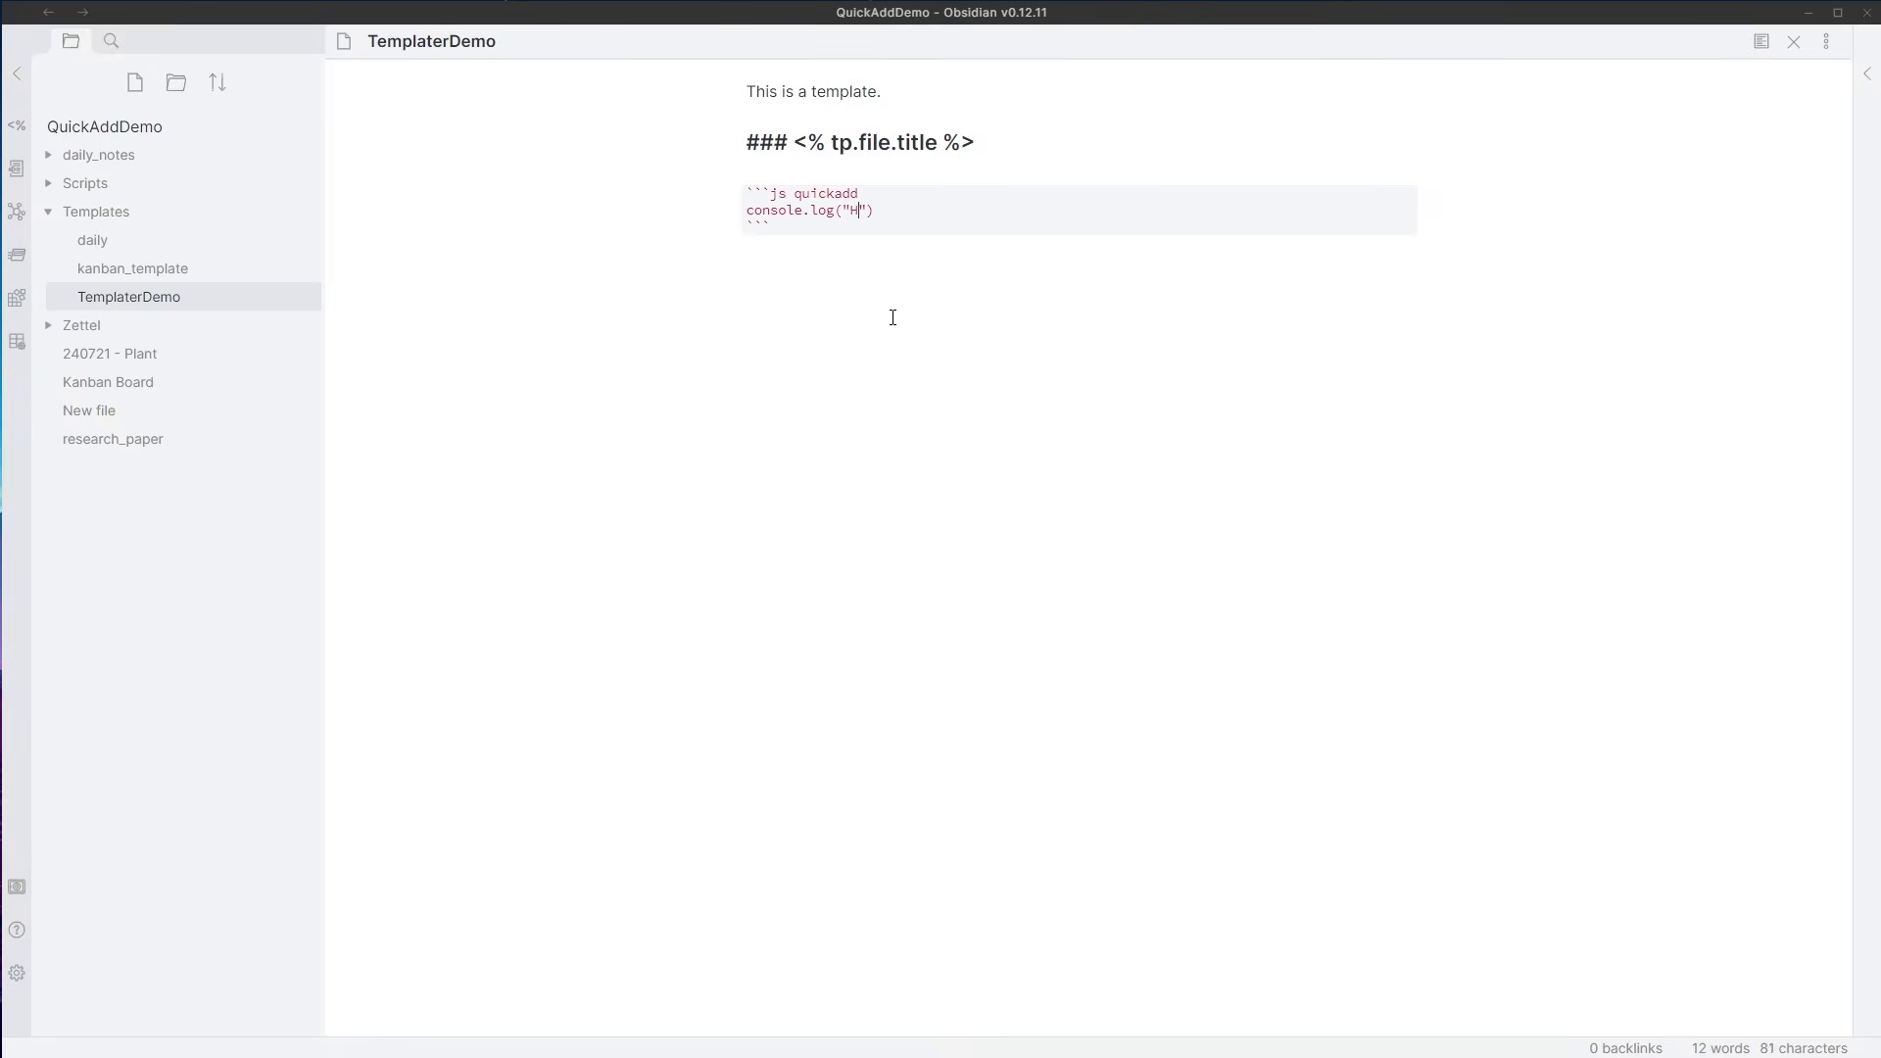
type("!\")")
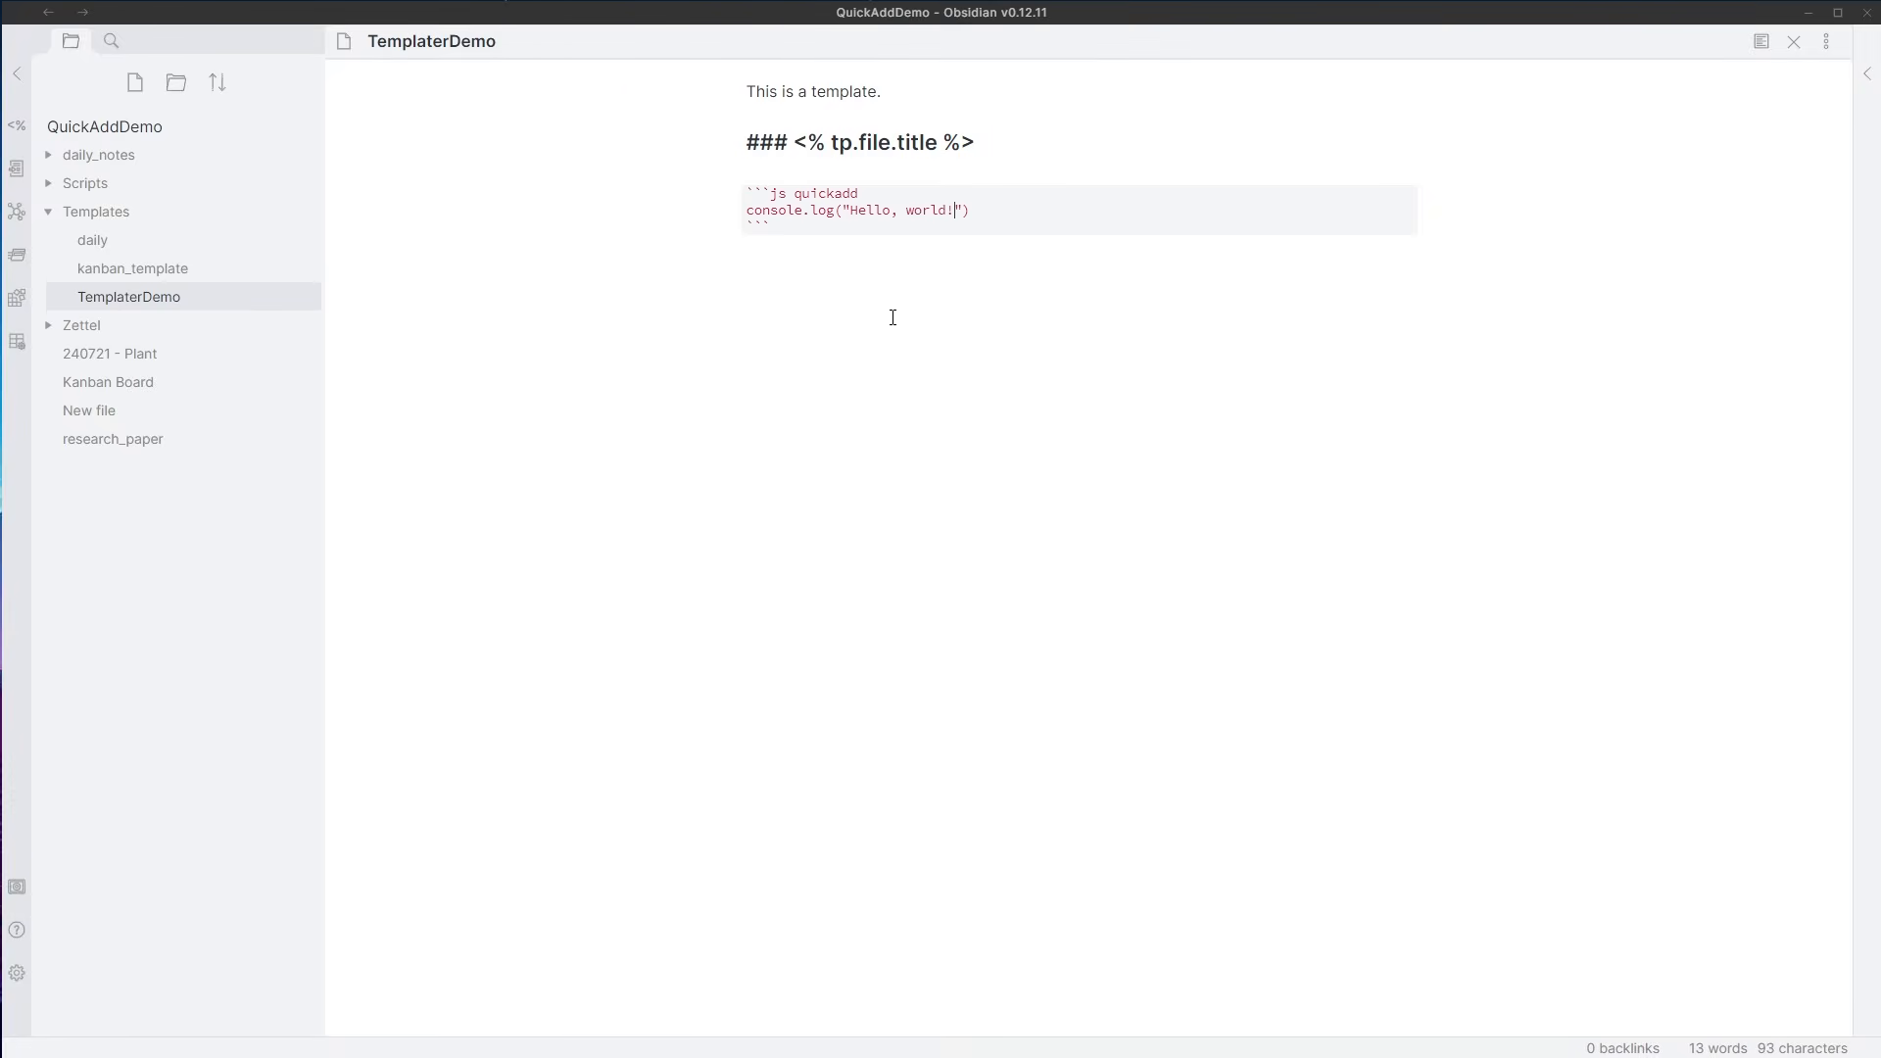
type(";")
- Show the developer console, clear its output and close the TemplaterDemo note
key("ctrl+shift+i")
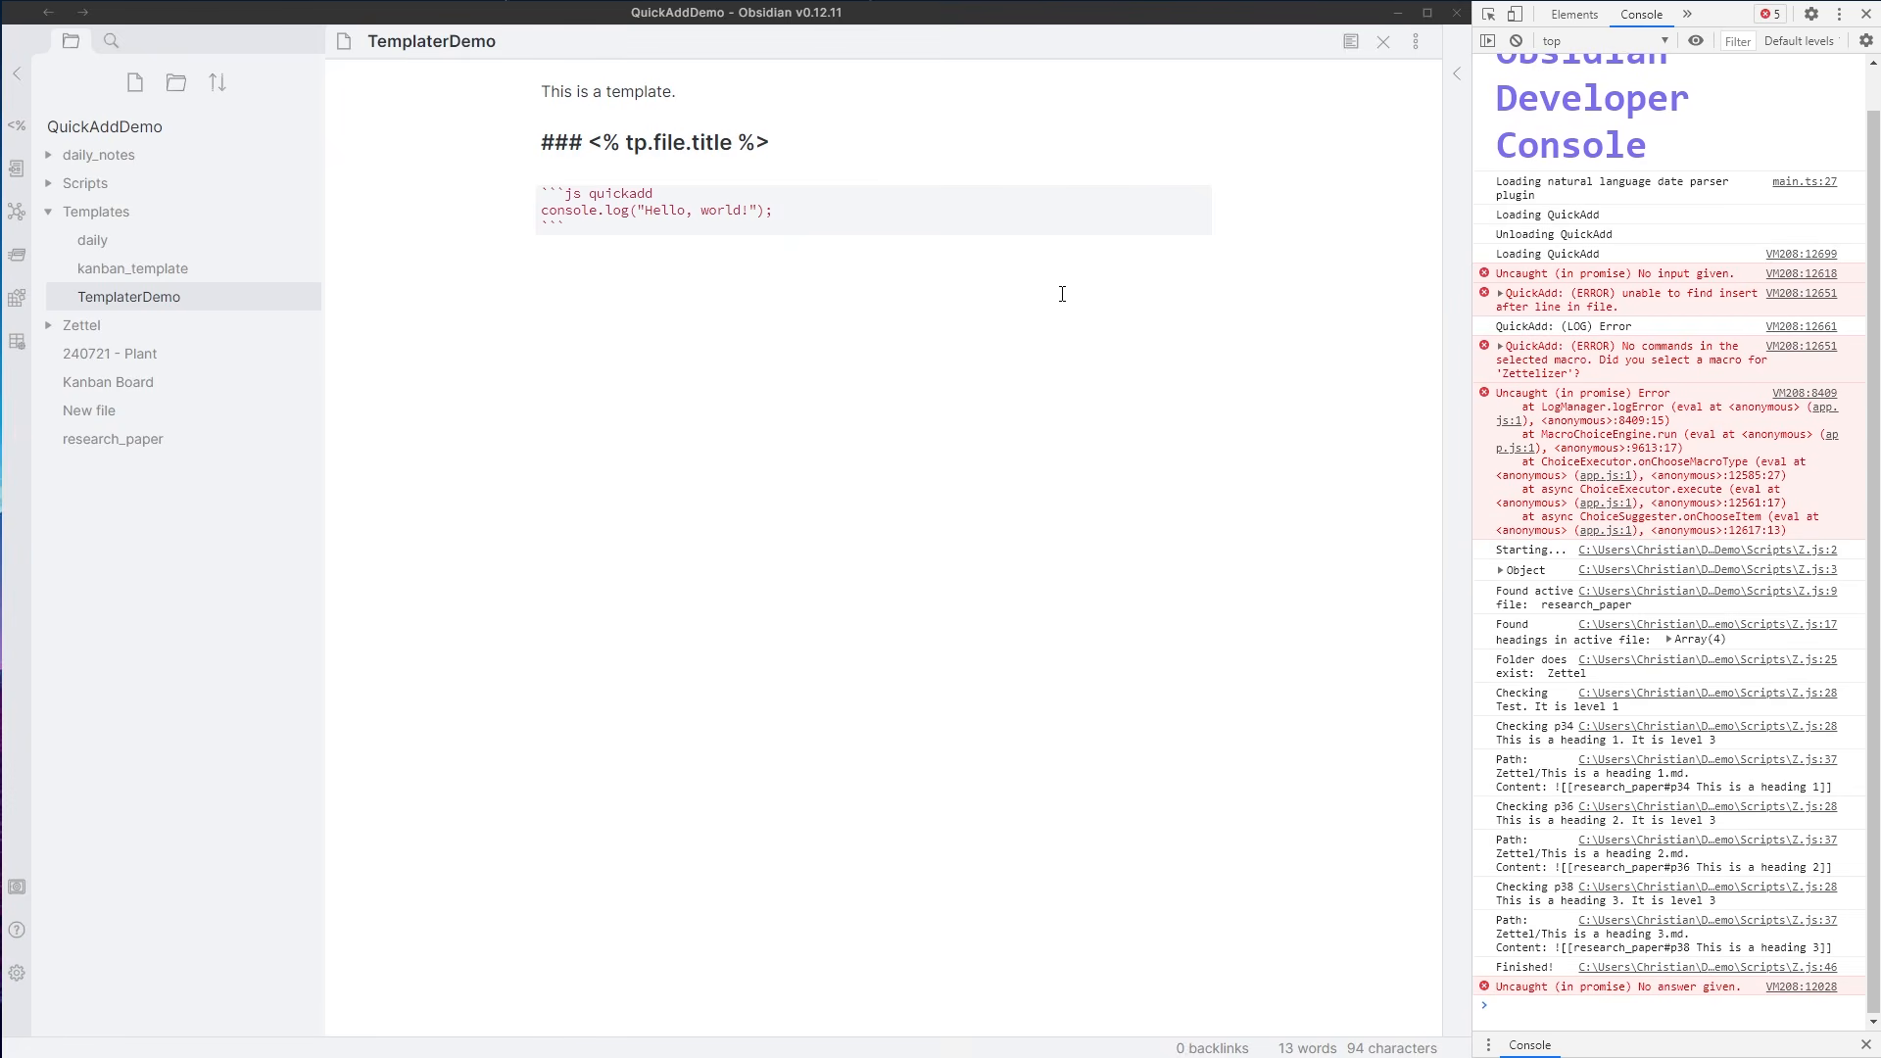
left_click(1517, 40)
key("ctrl+w")
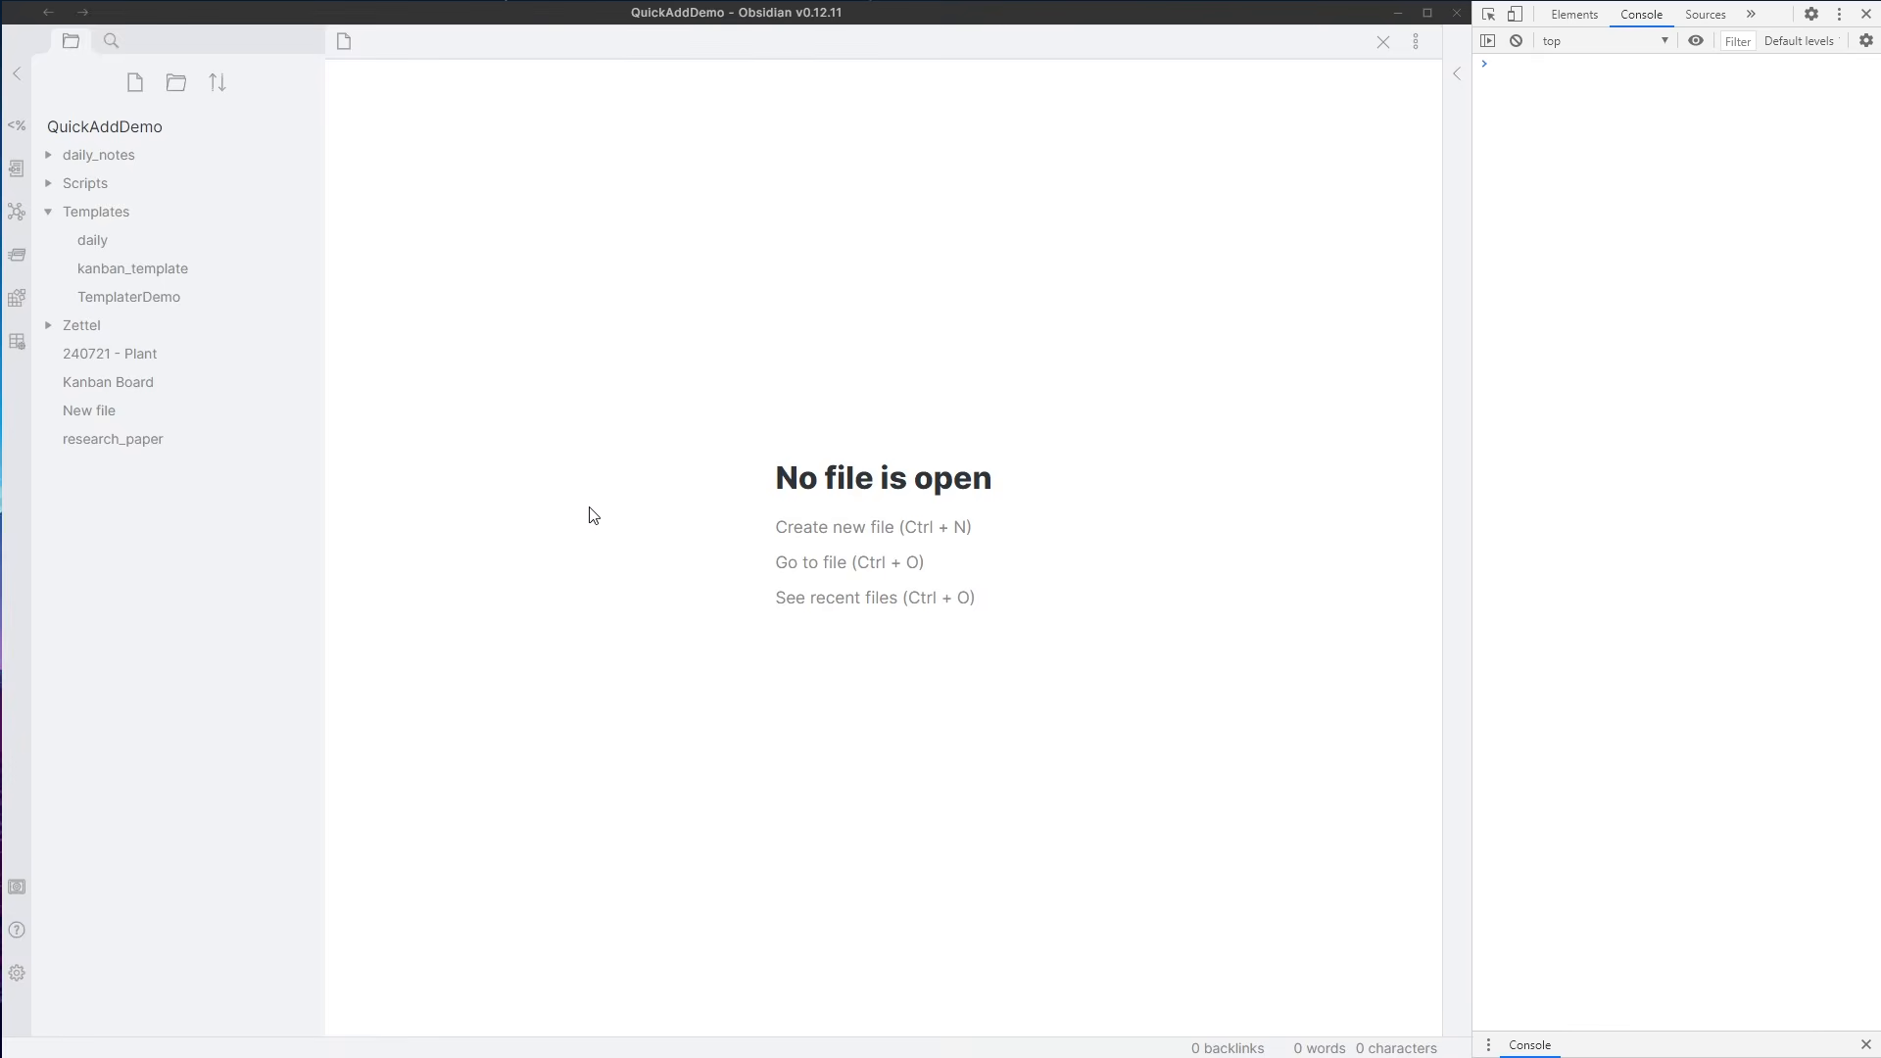
key("ctrl+o")
type("sd")
key("Escape")
- Run QuickAdd's Create Note choice and name the new note "test"
key("ctrl+p")
type("qa")
key("Return")
key("Down")
key("Down")
key("Return")
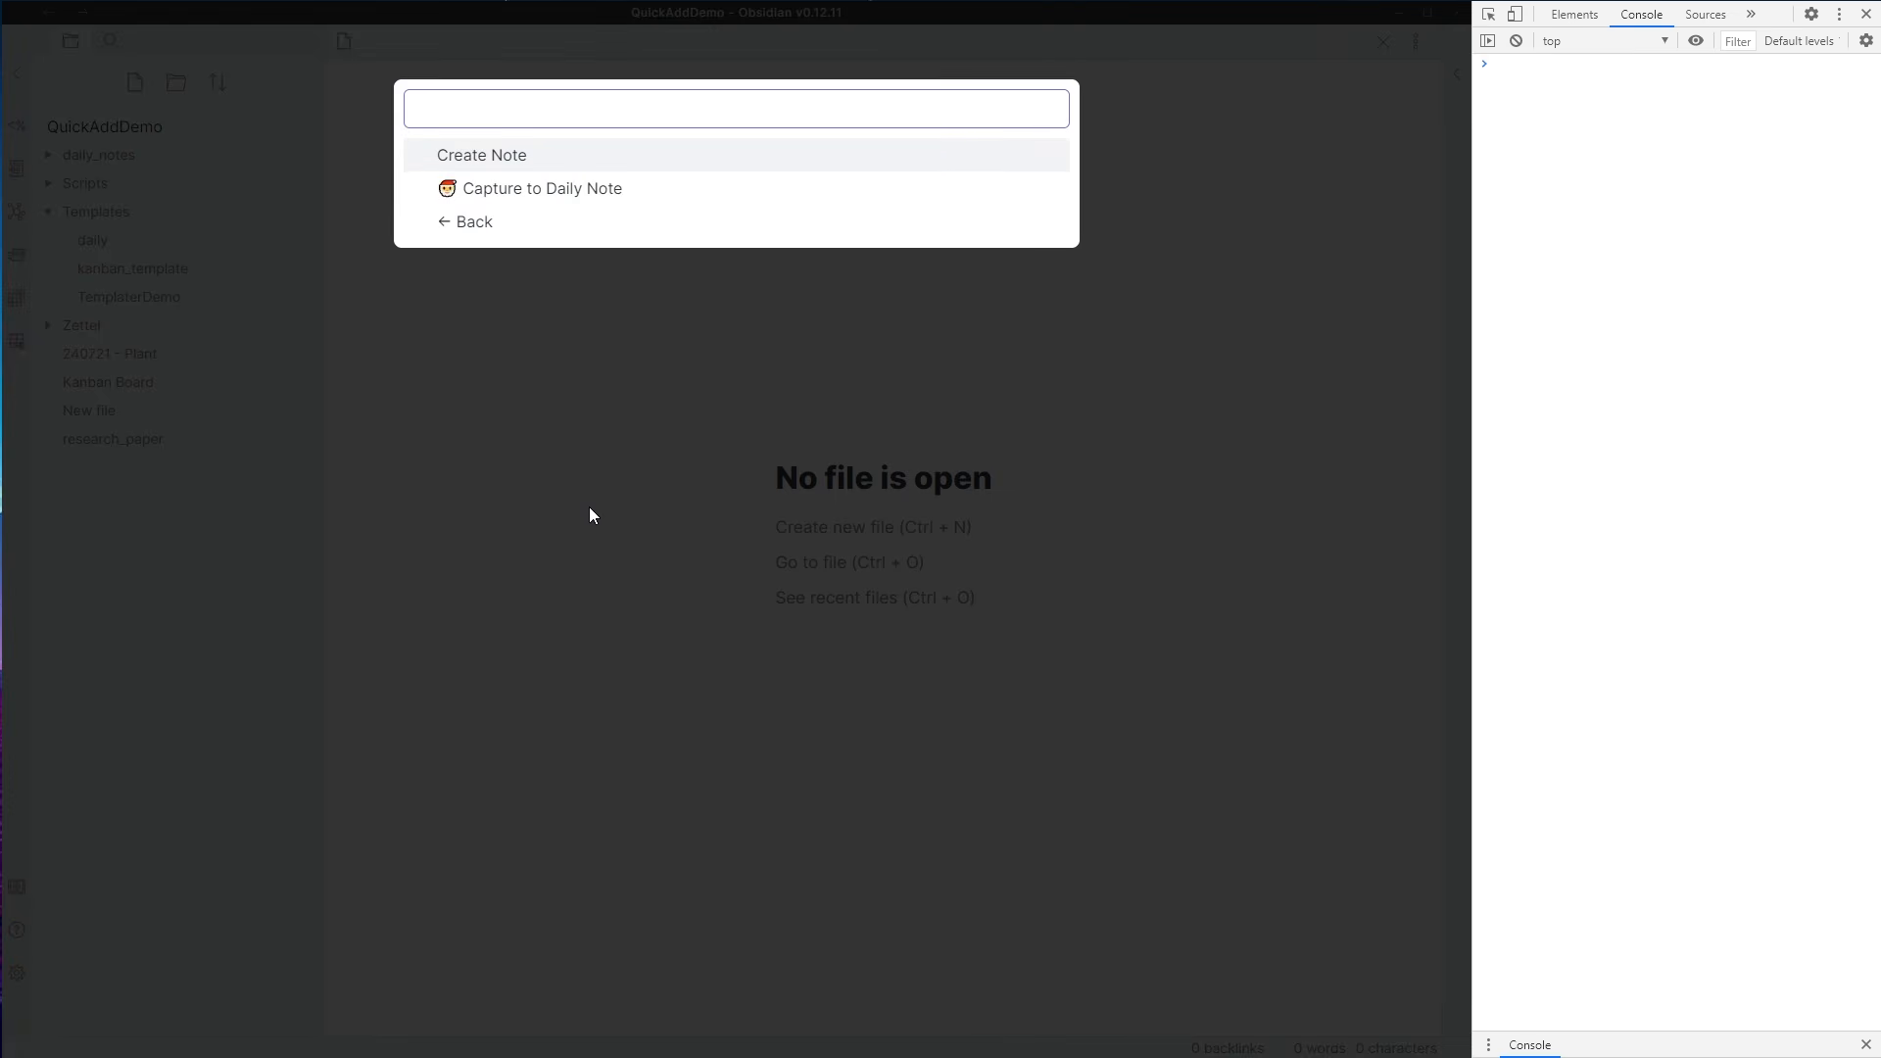
key("Return")
type("test")
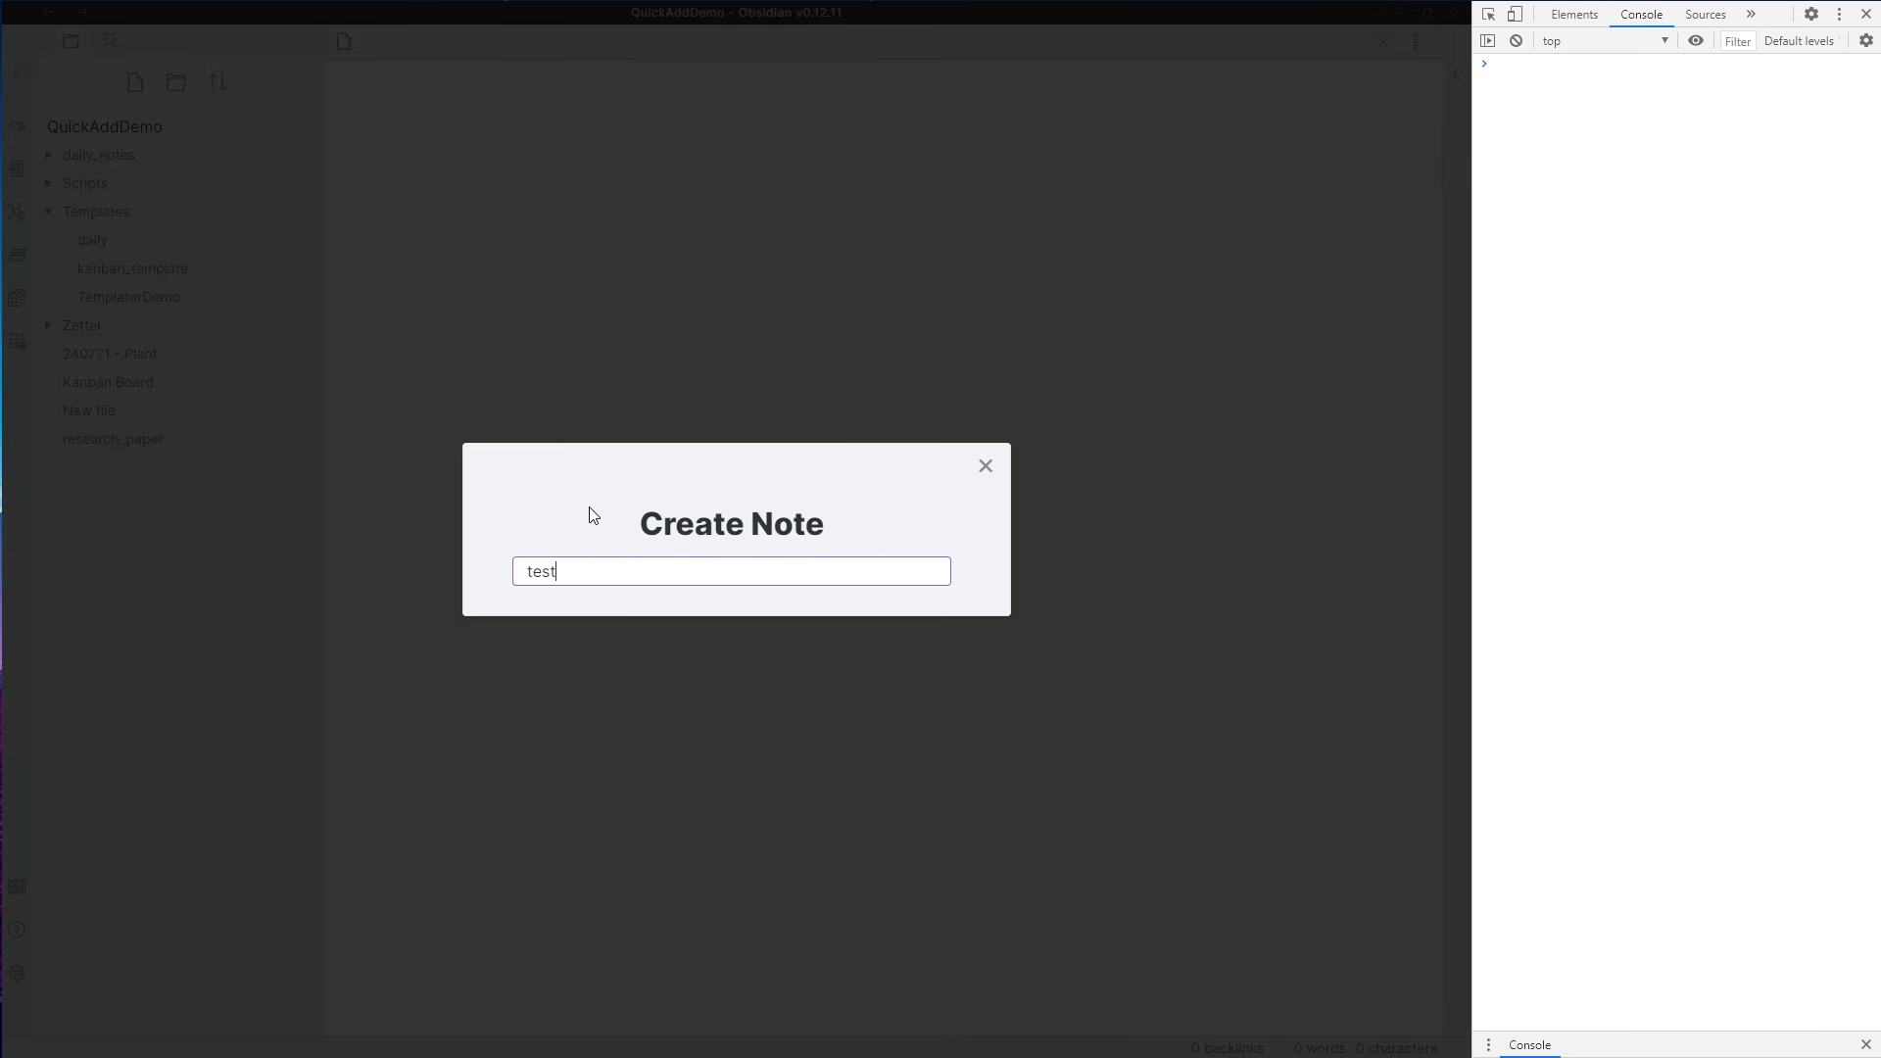
key("Return")
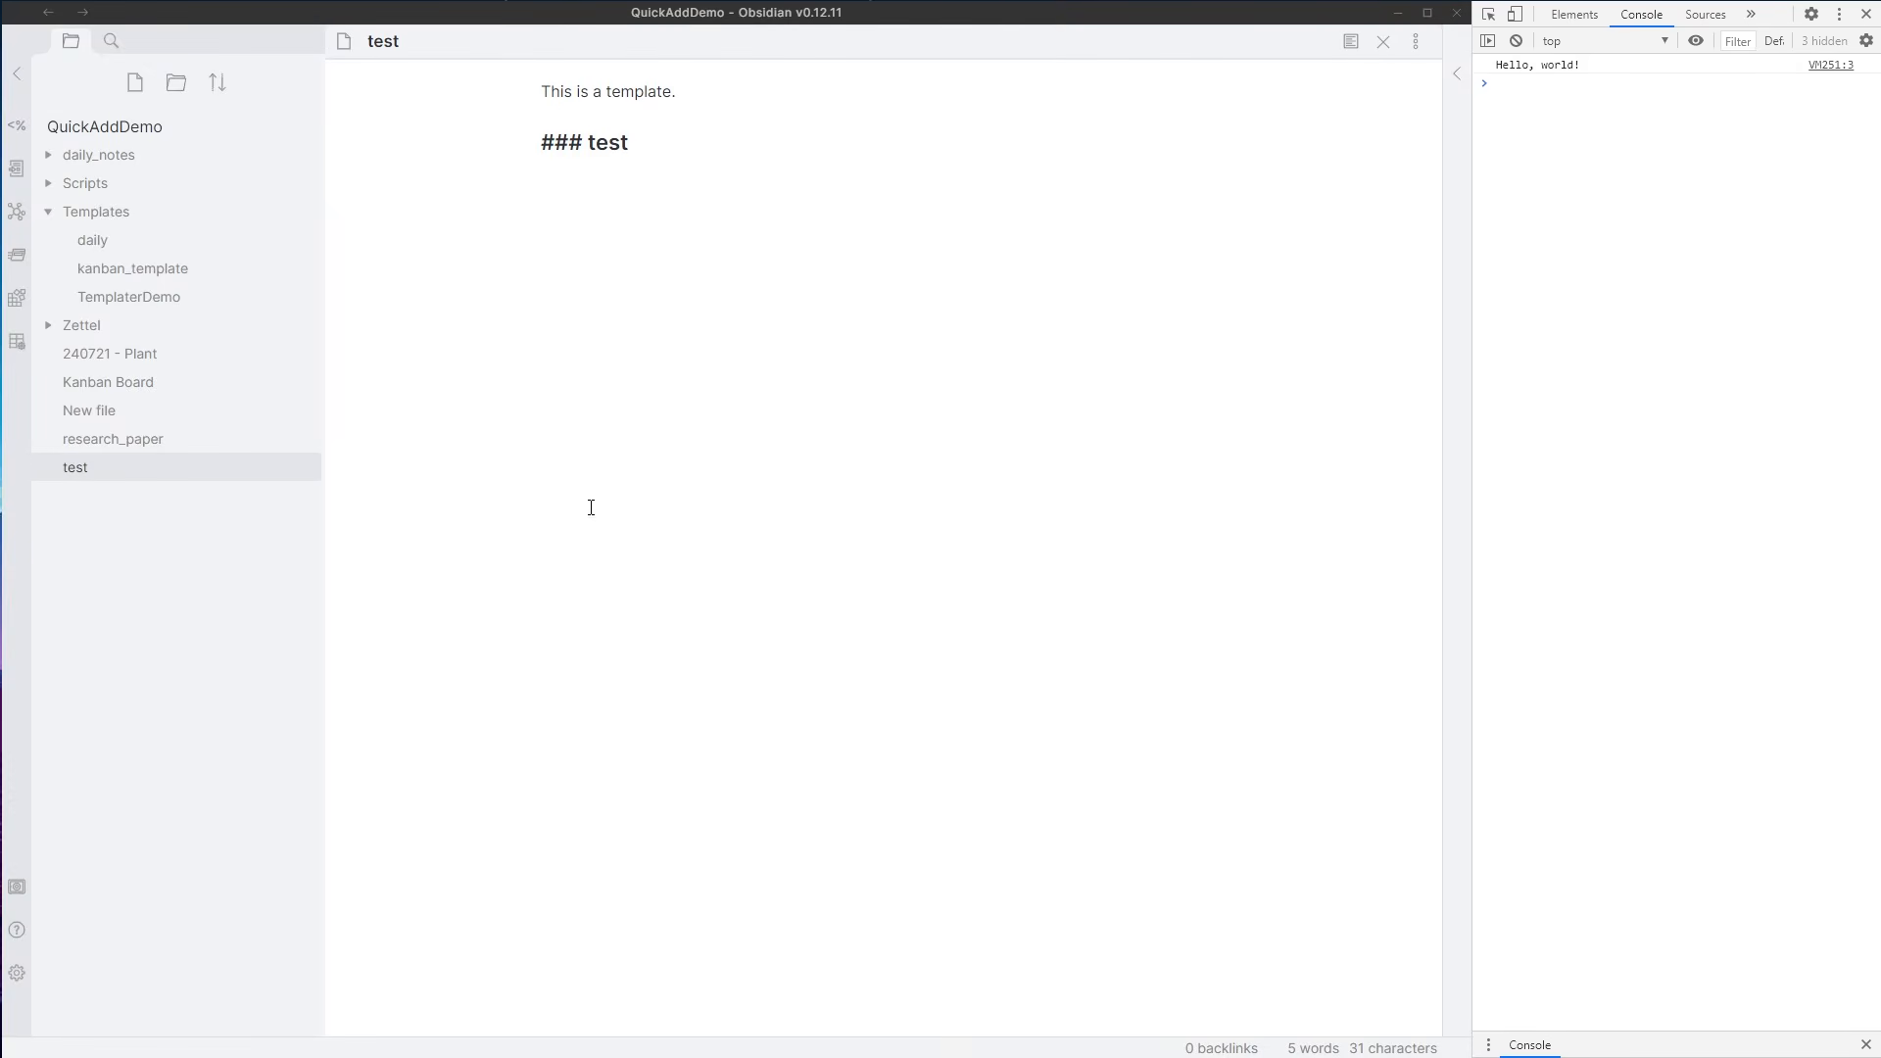
- Check the script's output in the developer console against the contents of the test note
left_click_drag(1592, 66, 1489, 65)
left_click(1092, 710)
left_click(1790, 311)
left_click(859, 475)
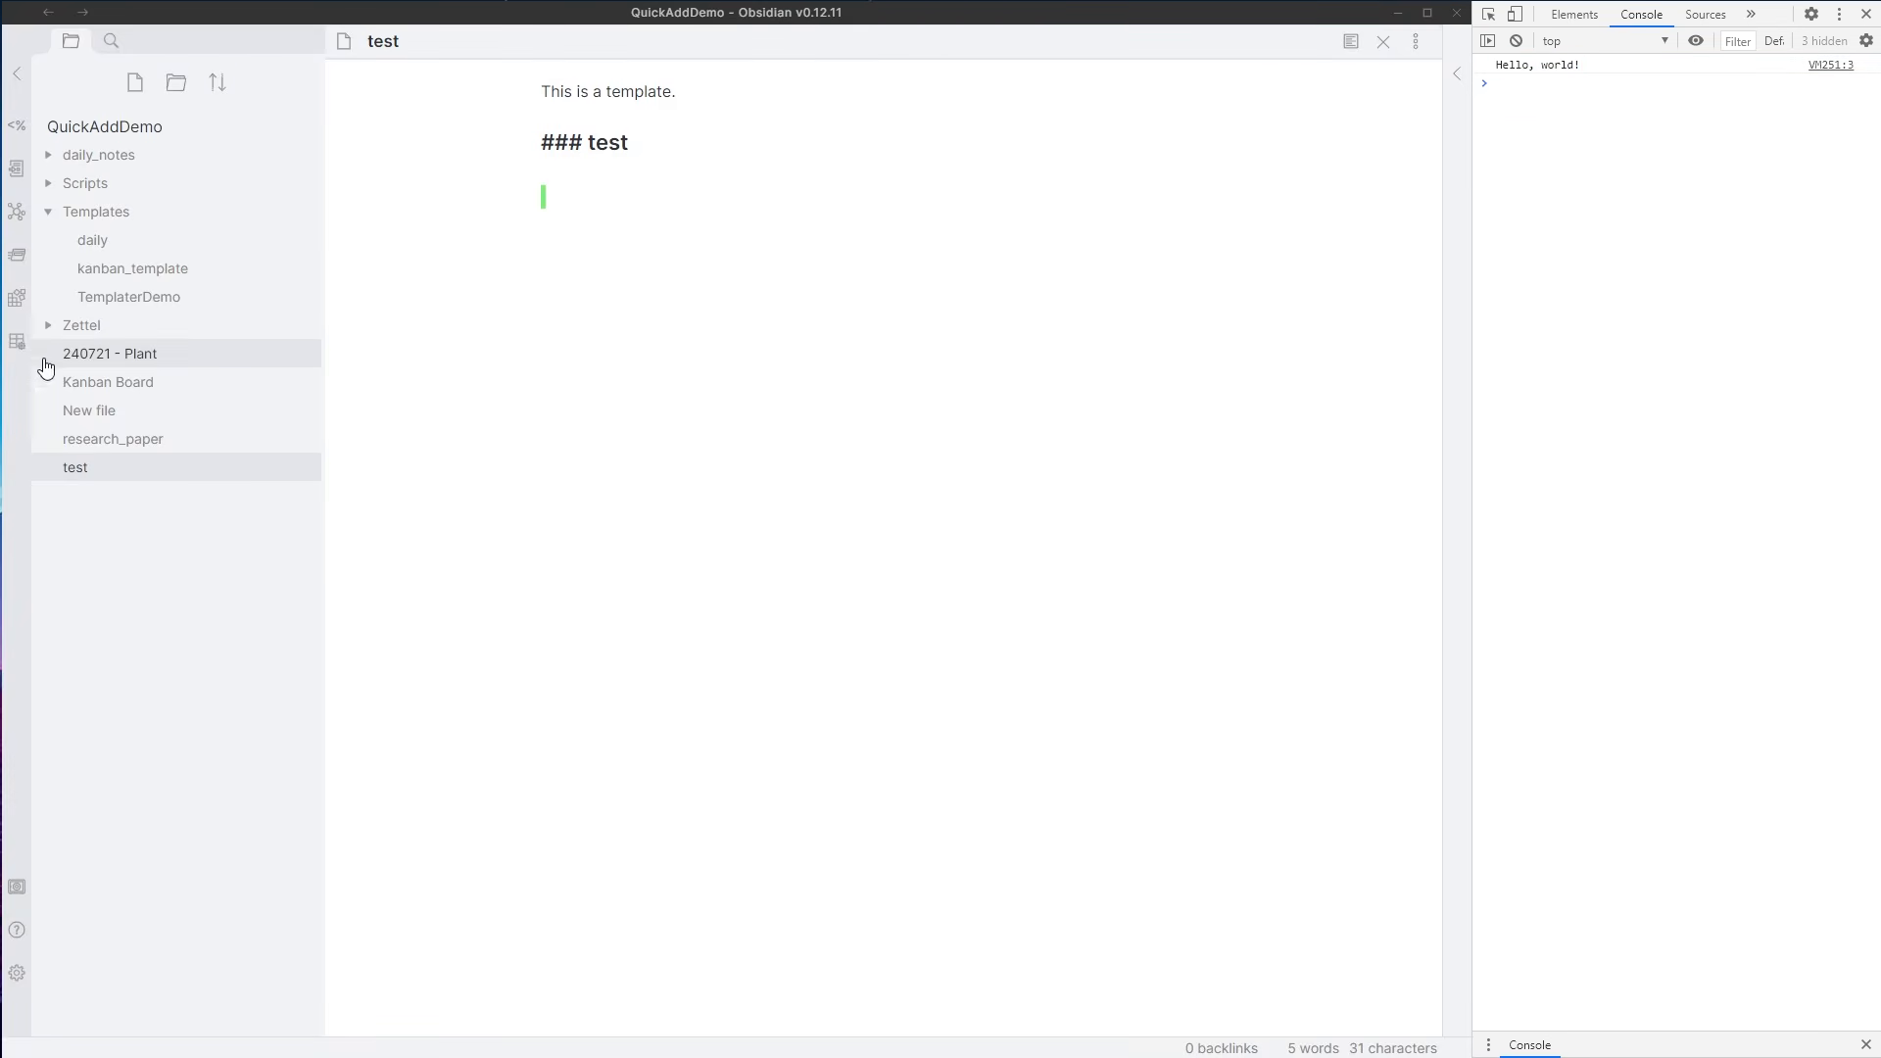
- Add console.log(this); and console.log(this.quickAddApi); below the first log line in TemplaterDemo's quickadd code block
left_click(110, 299)
left_click(790, 209)
key("Return")
type("consol.")
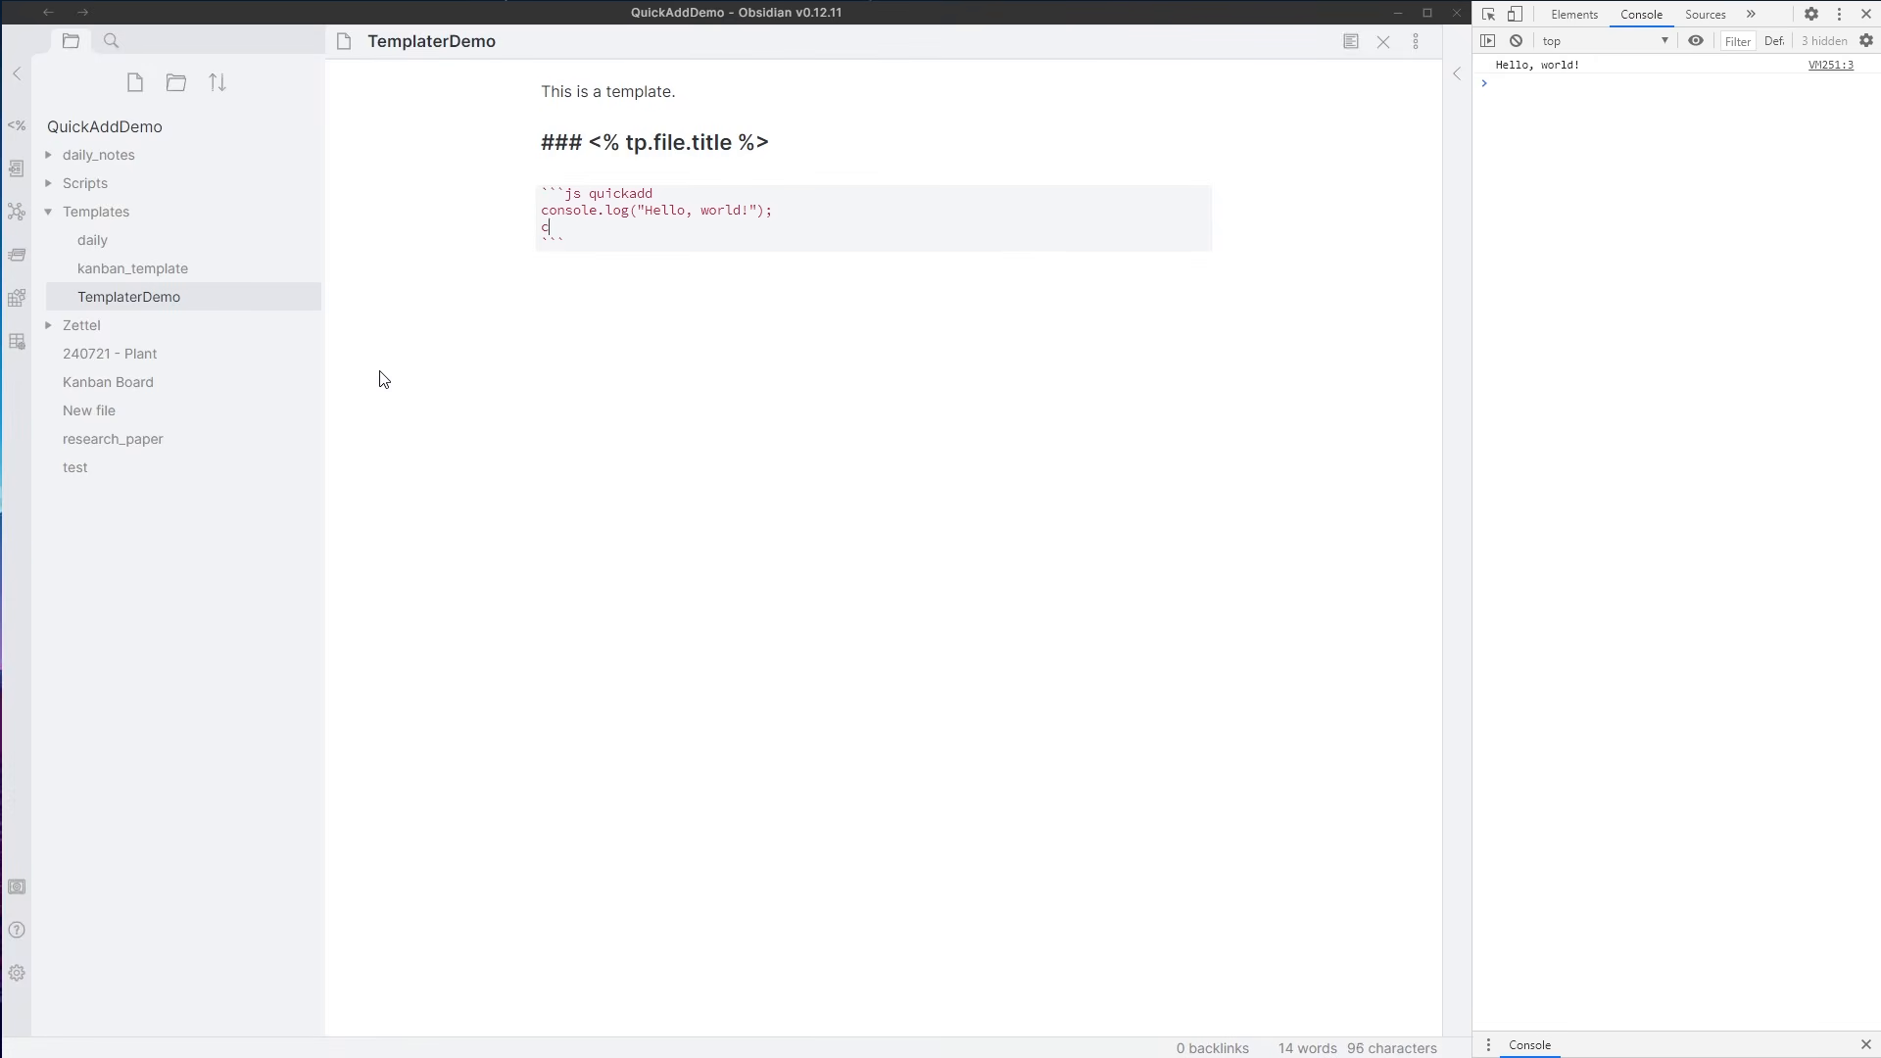
key("BackSpace")
type("e.log(this);")
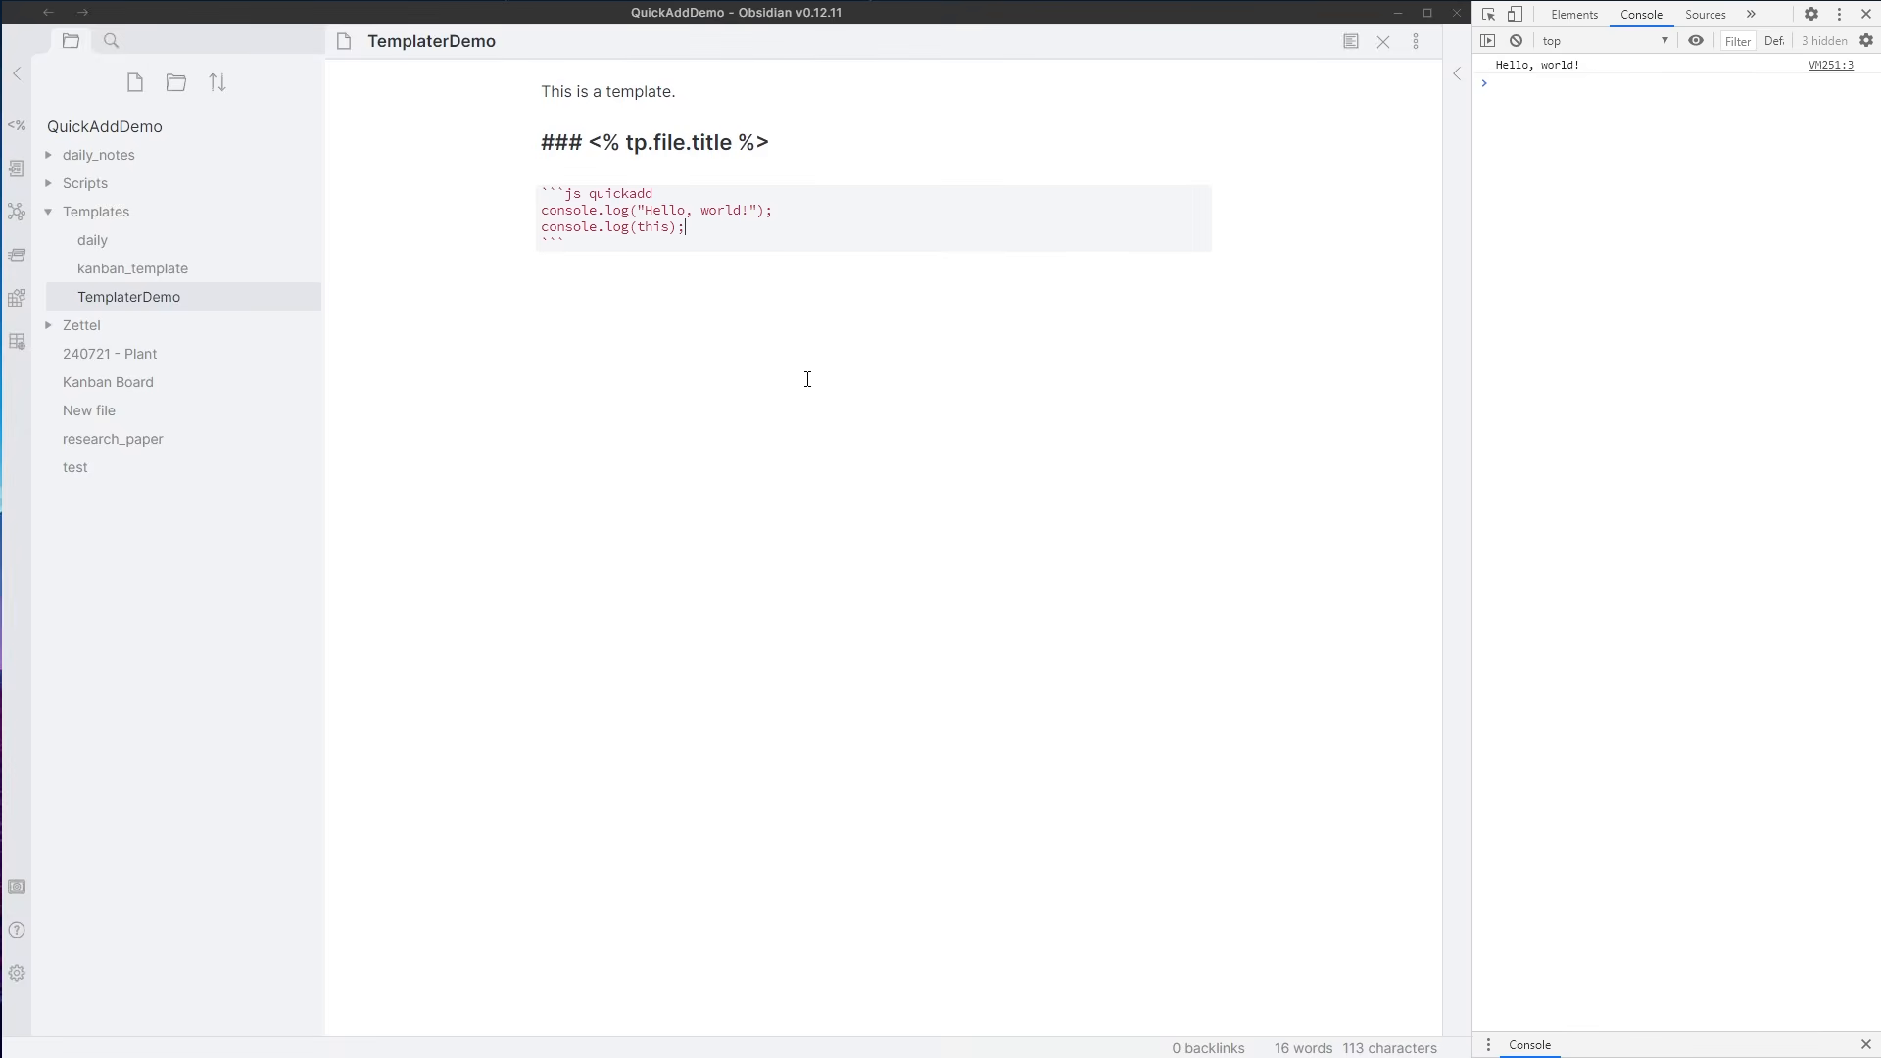
key("Return")
type("console.")
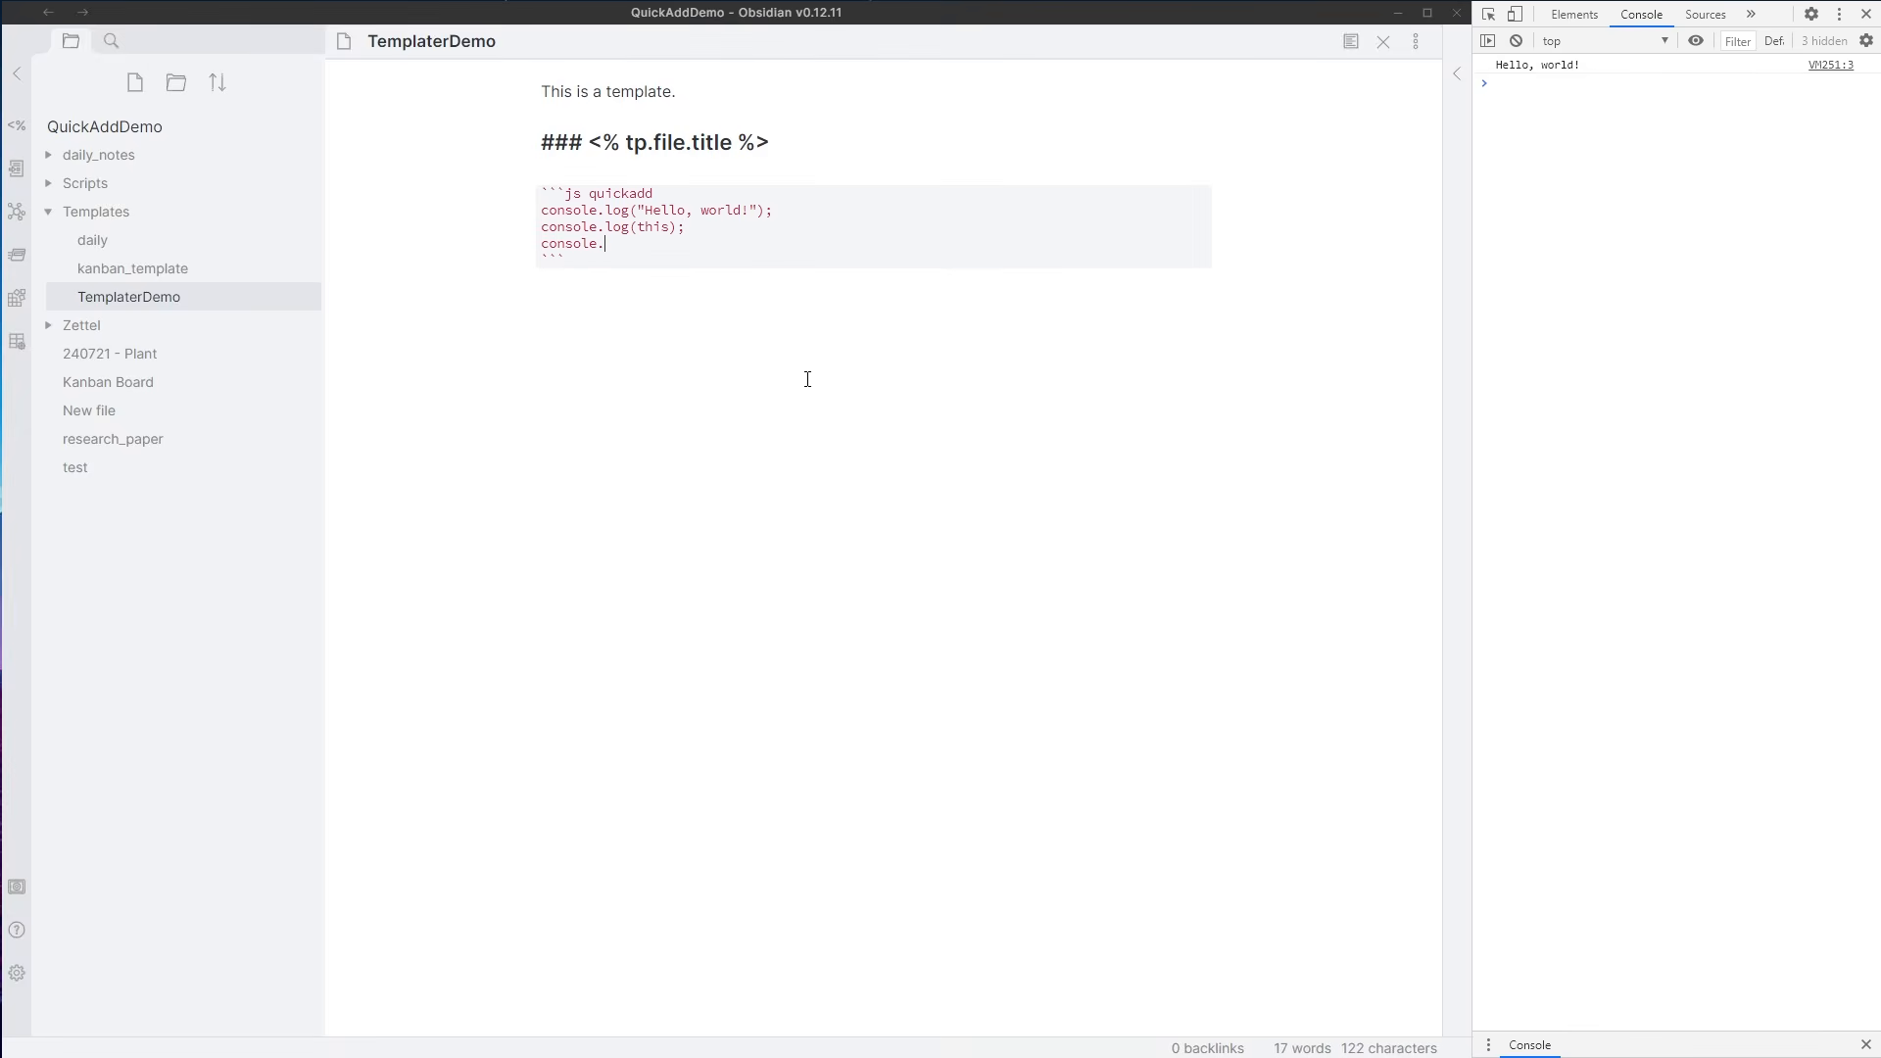
type("log(this.quickAddApi);")
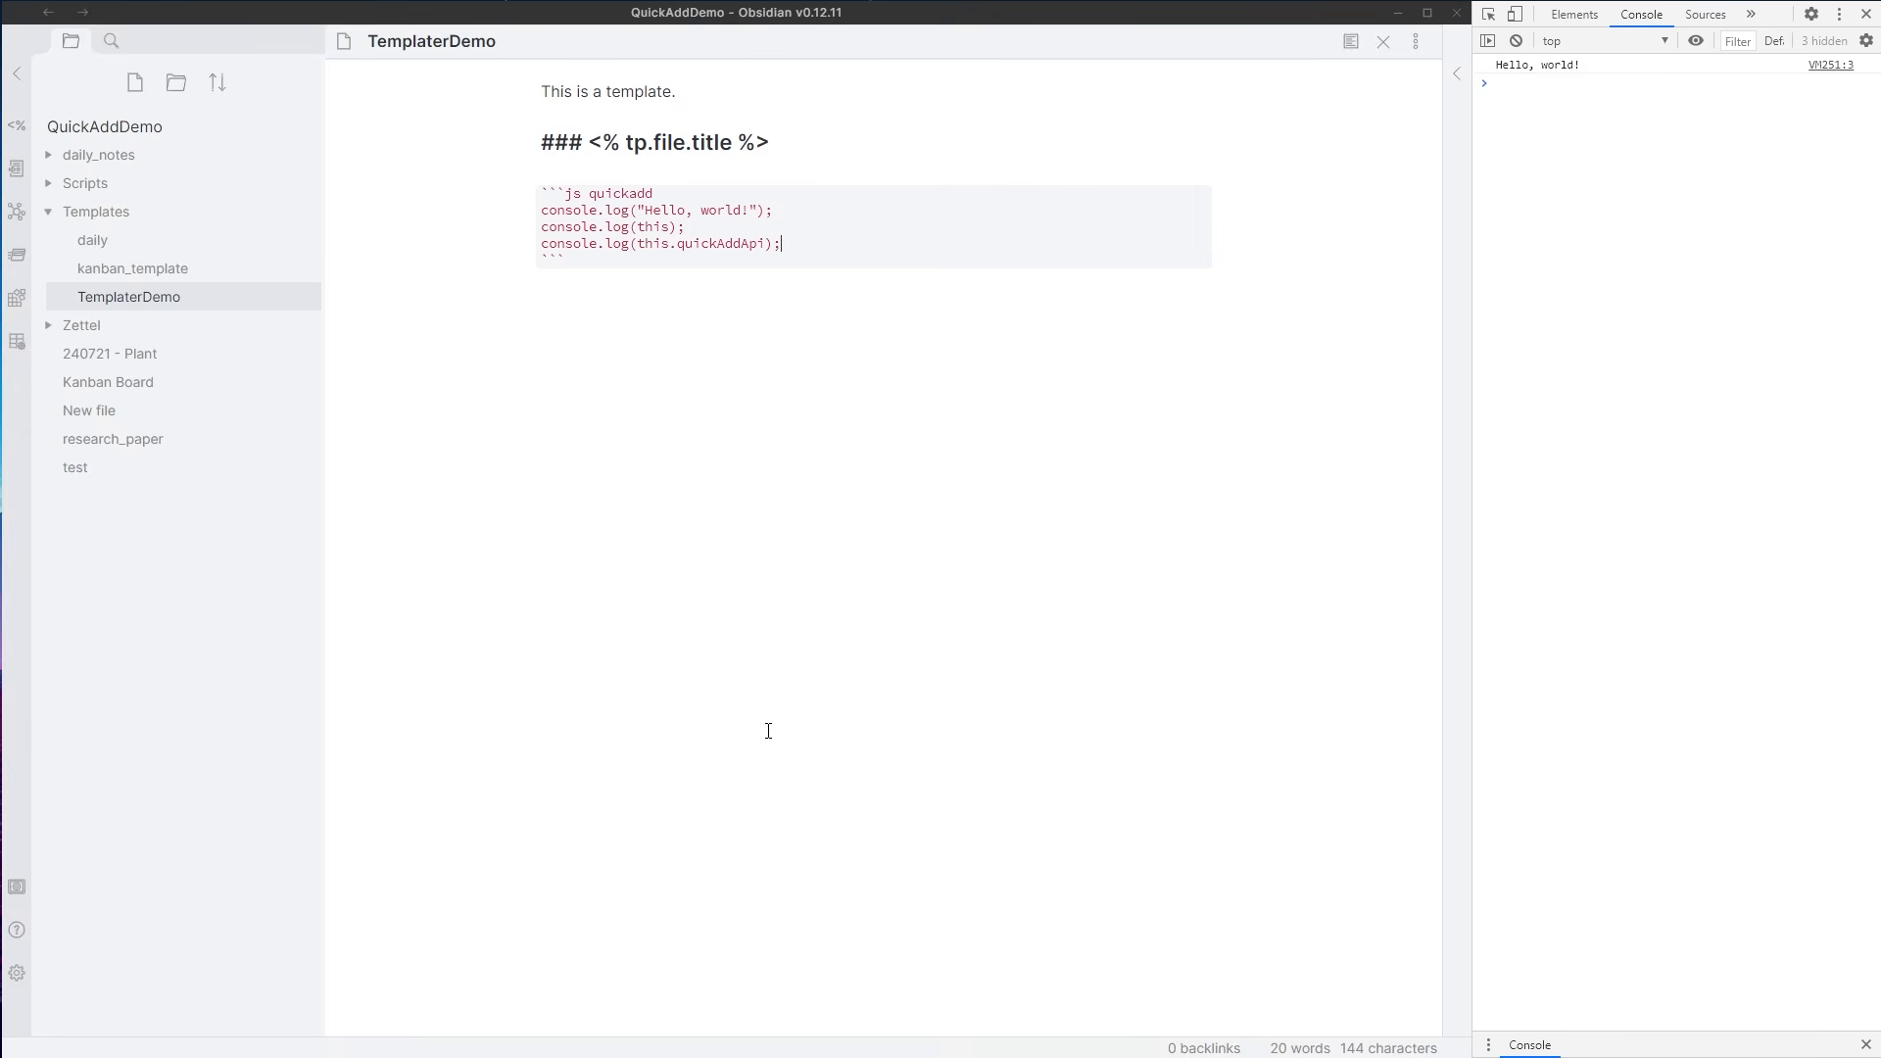
- Close TemplaterDemo, run QuickAdd's Create Note choice and name the new note "test1"
key("ctrl+w")
key("ctrl+p")
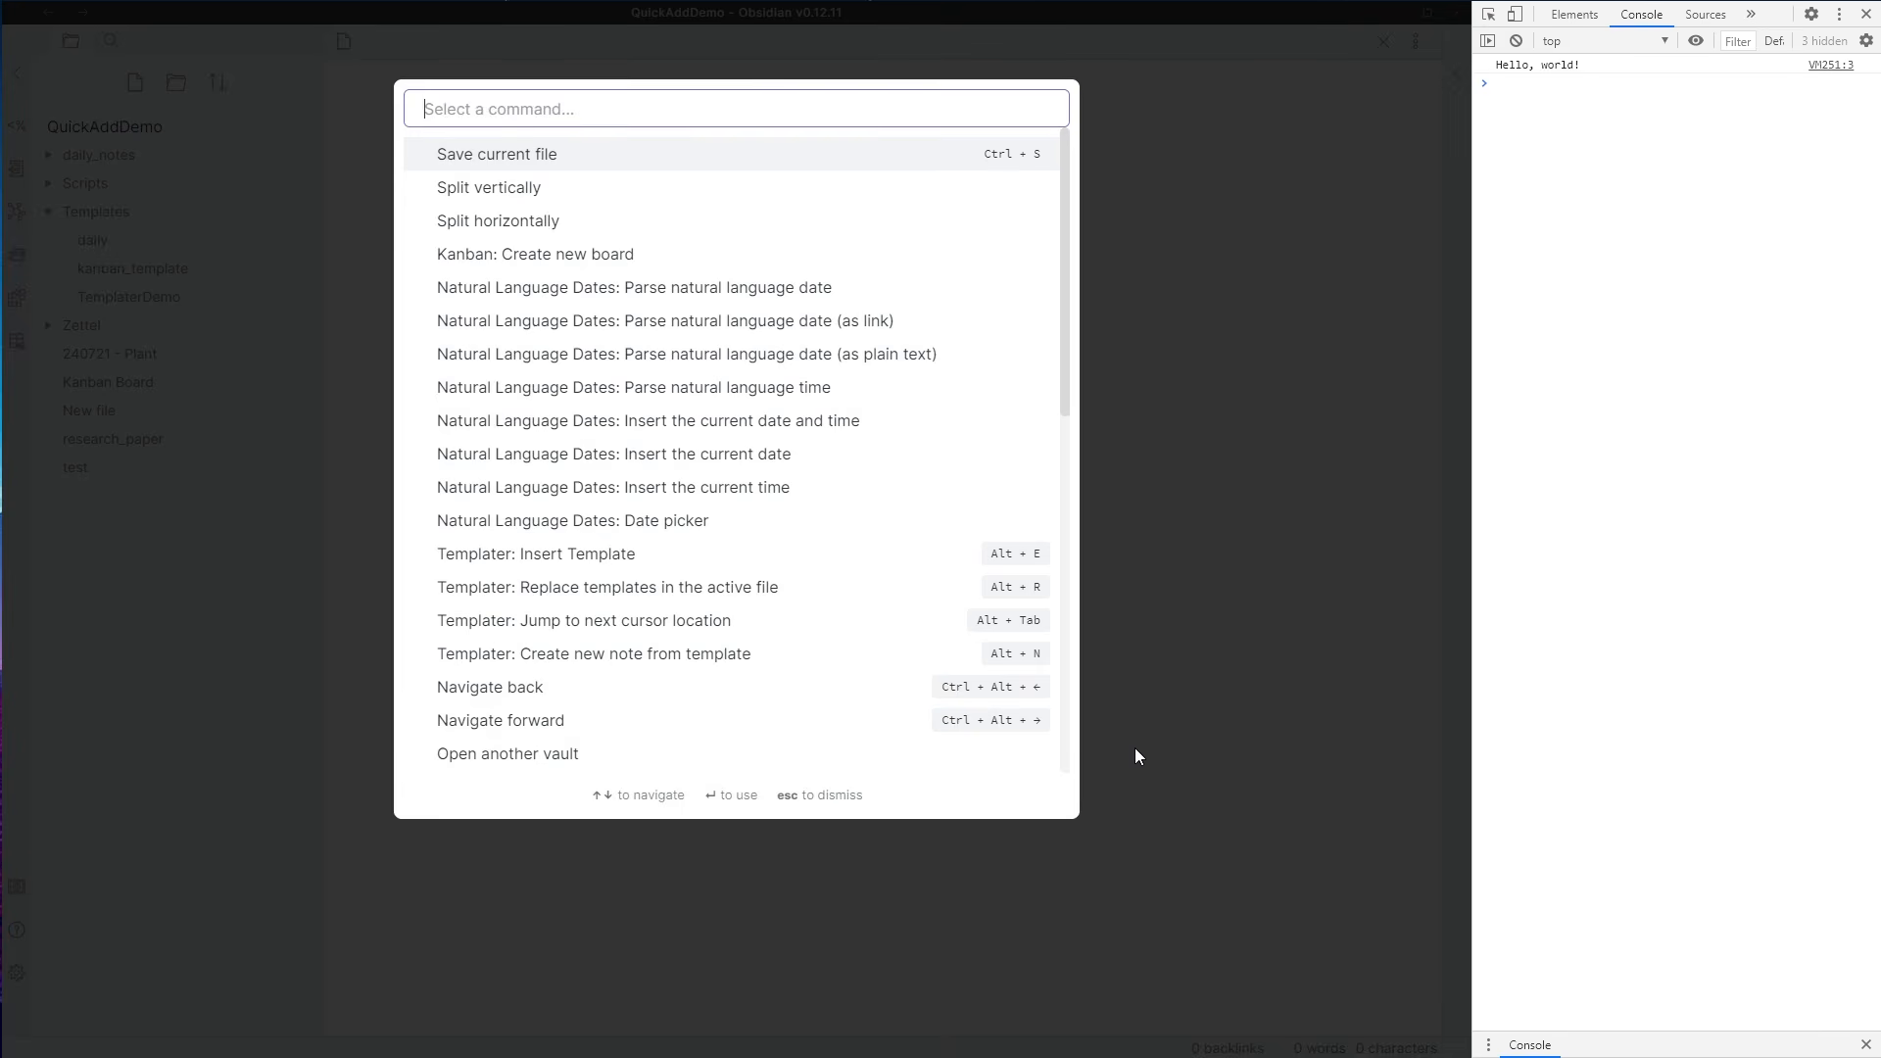
type("q")
key("Return")
key("Down")
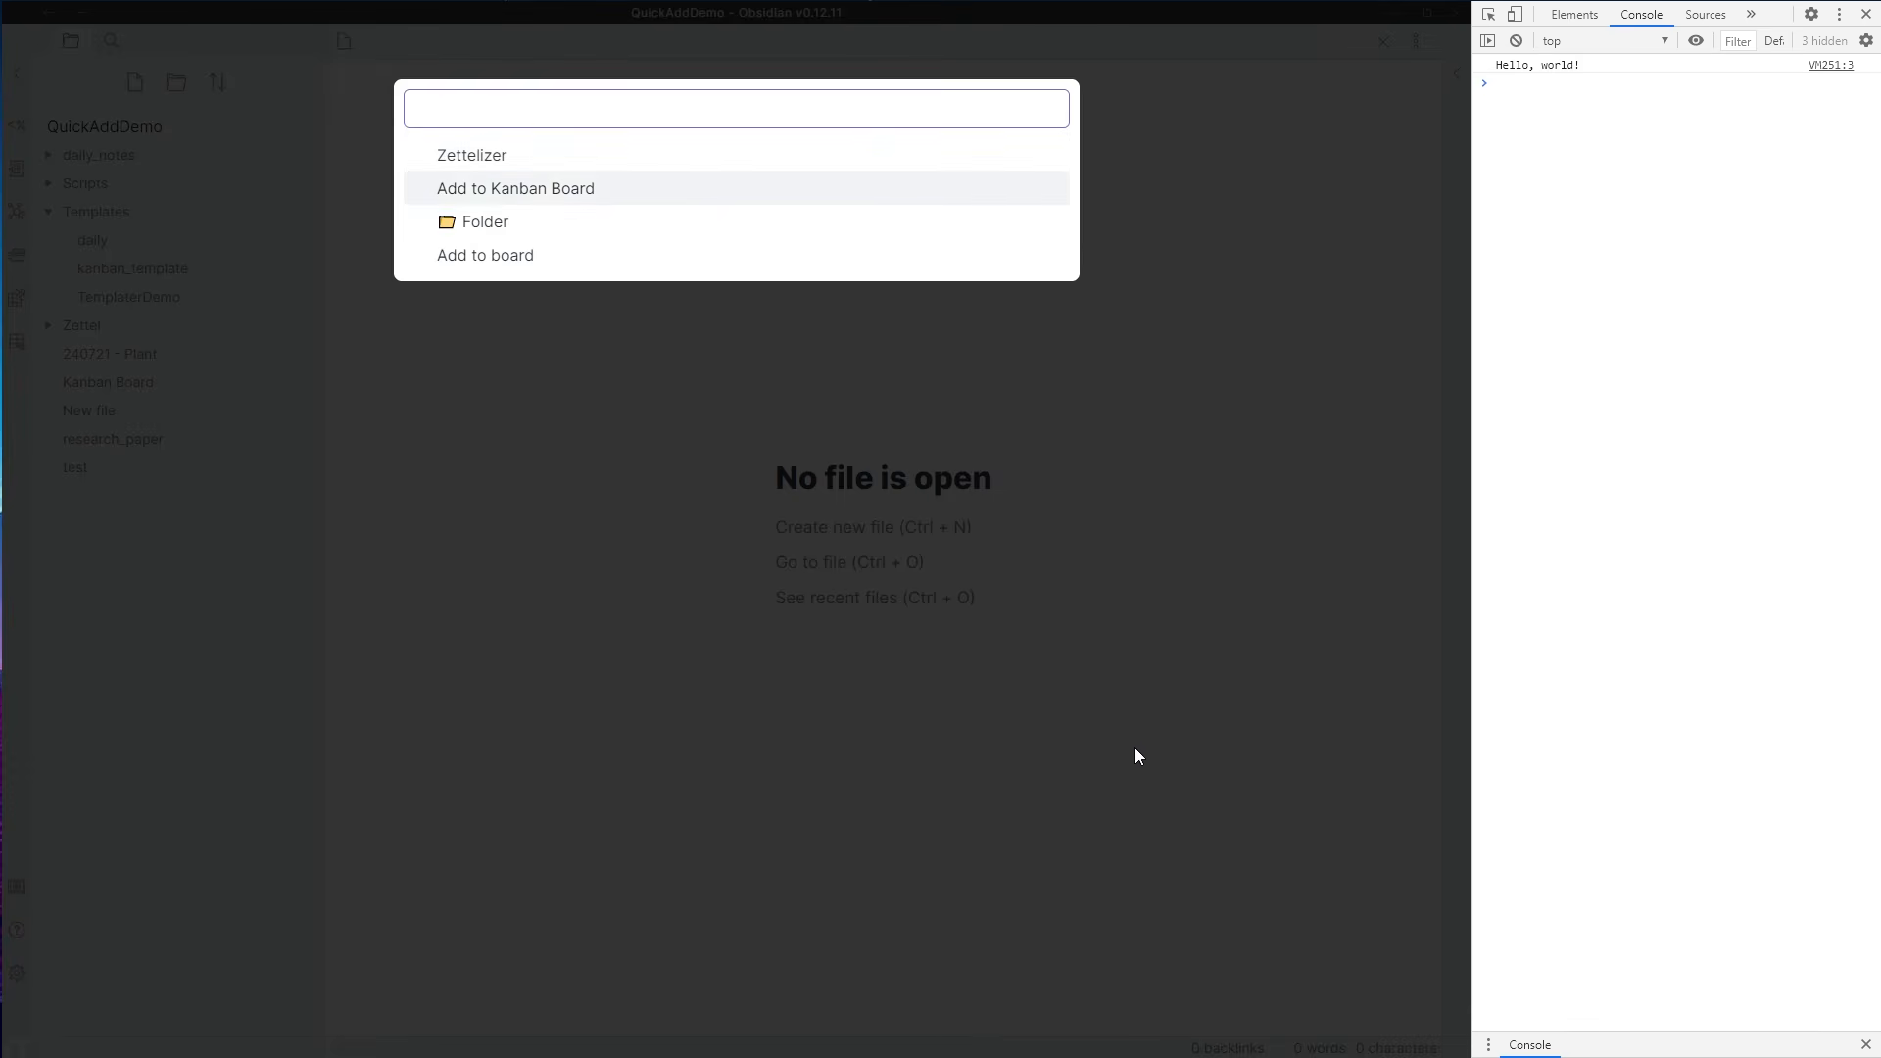
key("Down")
key("Return")
key("Down")
key("Up")
key("Return")
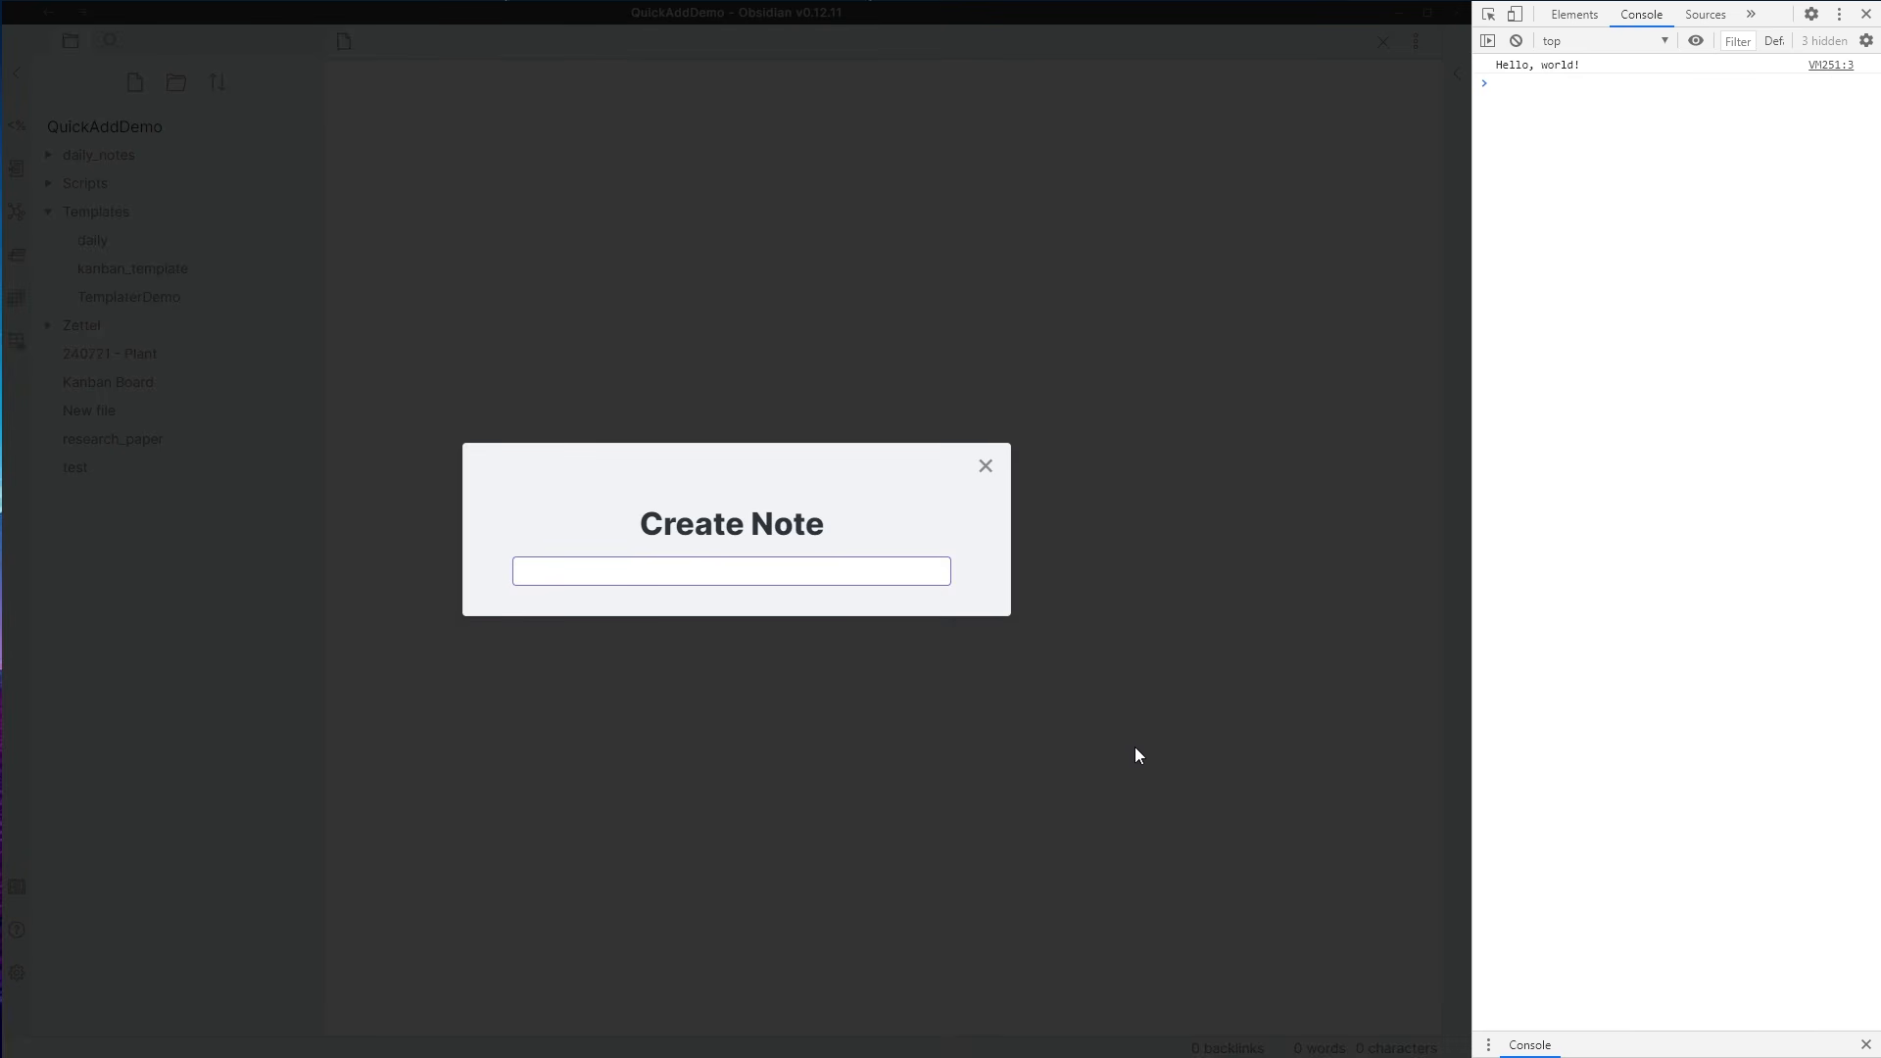
type("test1")
key("Return")
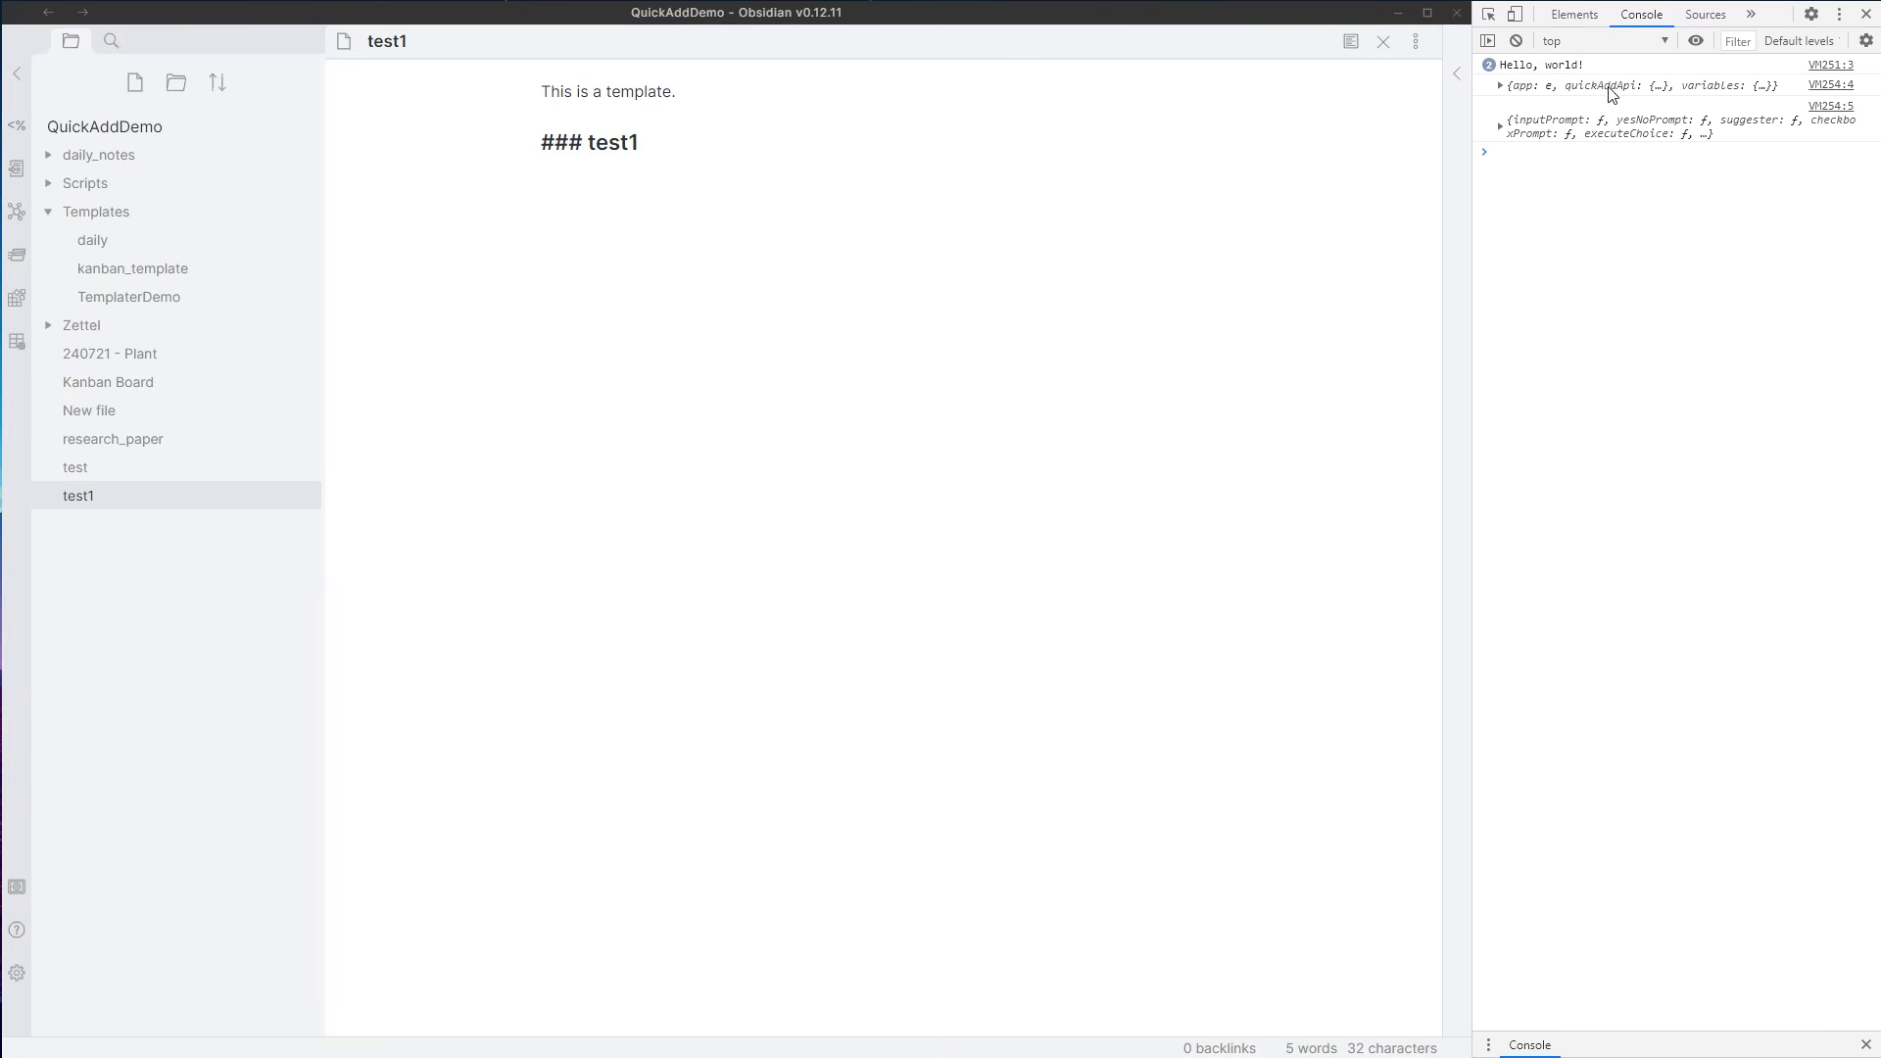
- Expand the two logged objects in the developer console to examine the script's context and the QuickAdd API functions
left_click(1536, 88)
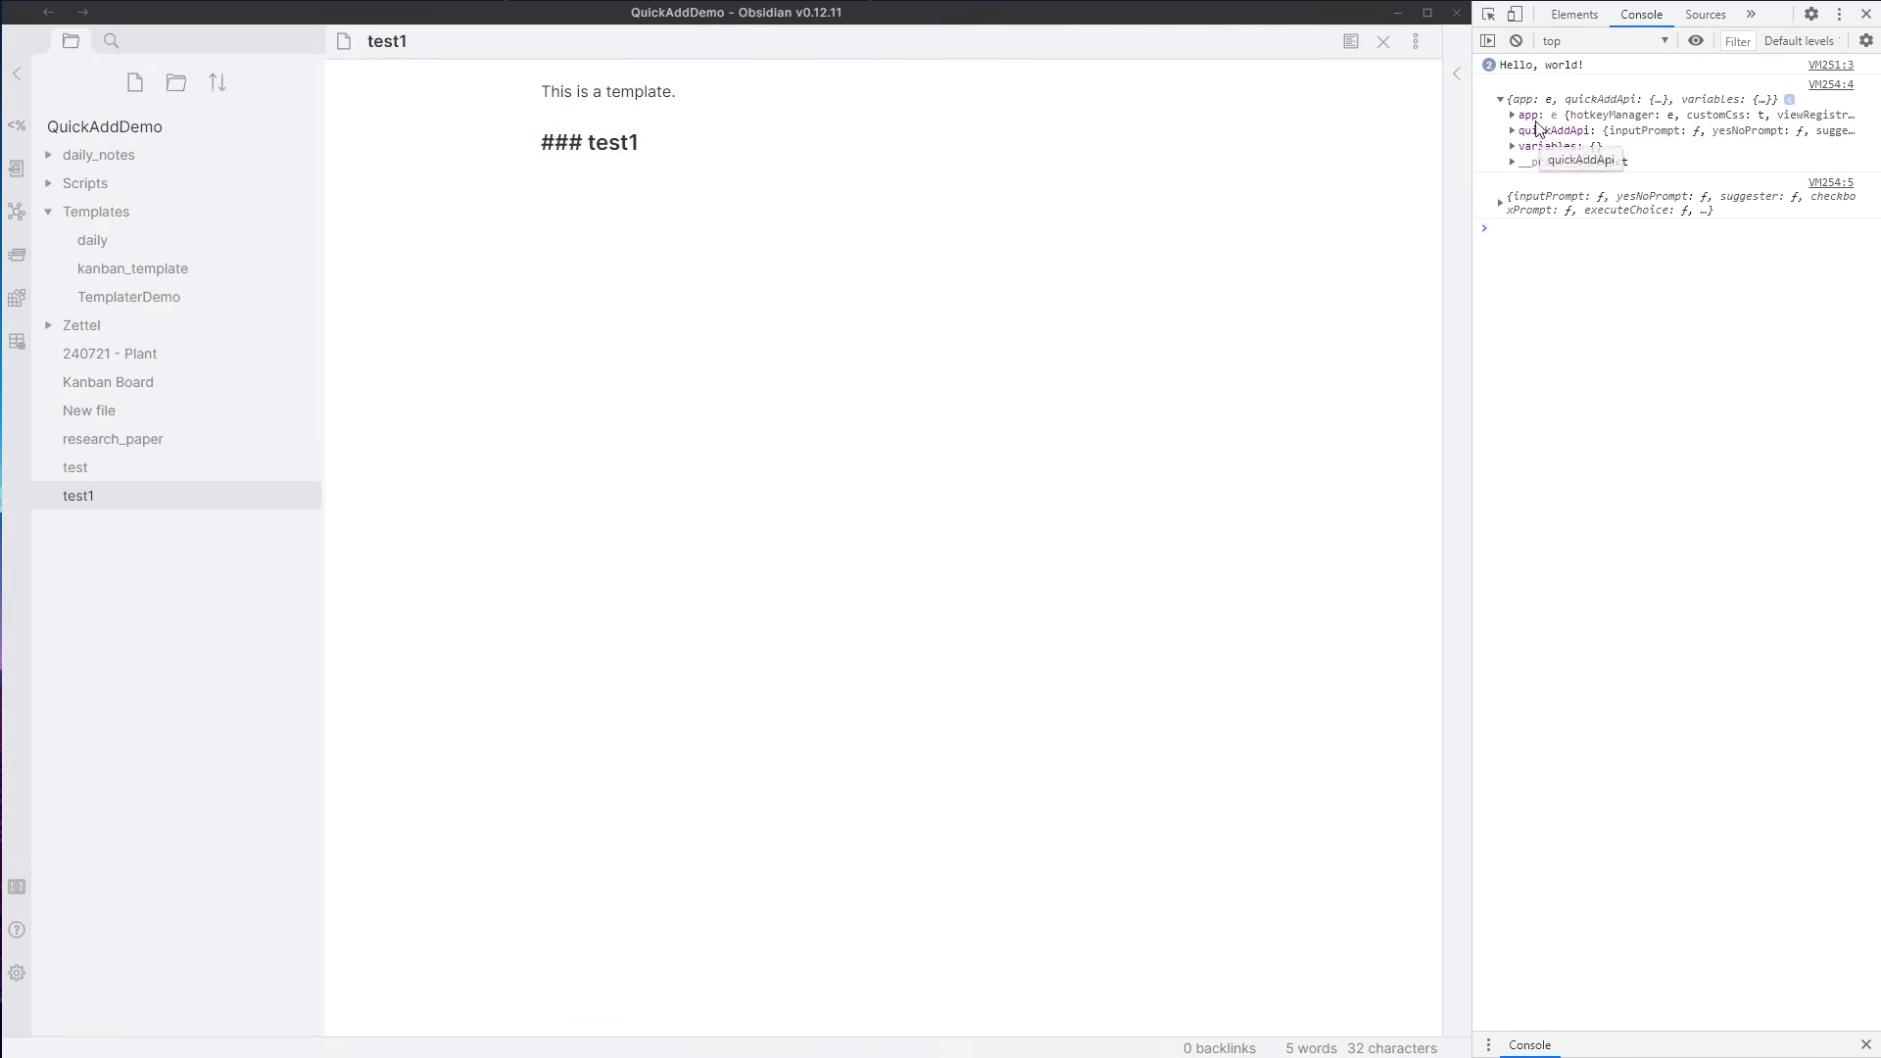
left_click(1547, 206)
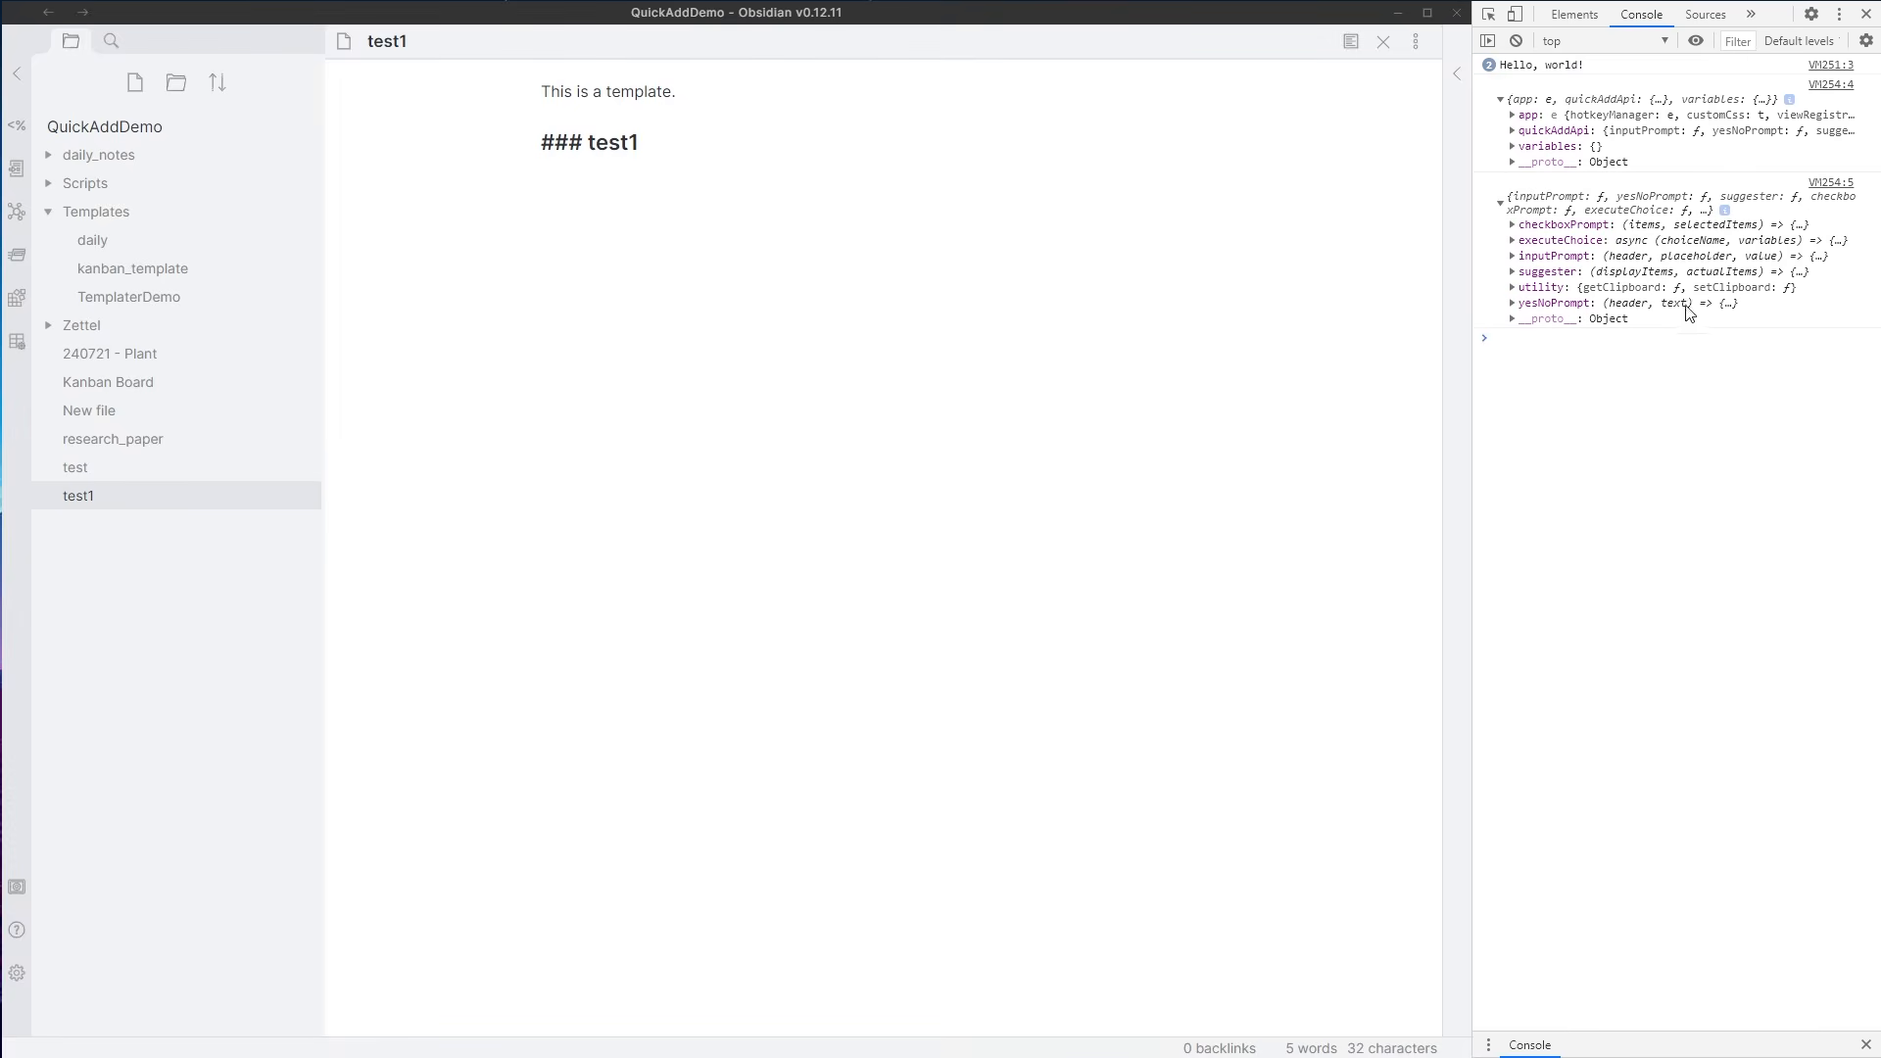
left_click(960, 264)
- Reopen TemplaterDemo and end its quickadd code block with the line return "This _was_ my script.";
key("ctrl+w")
key("ctrl+shift+t")
left_click(245, 299)
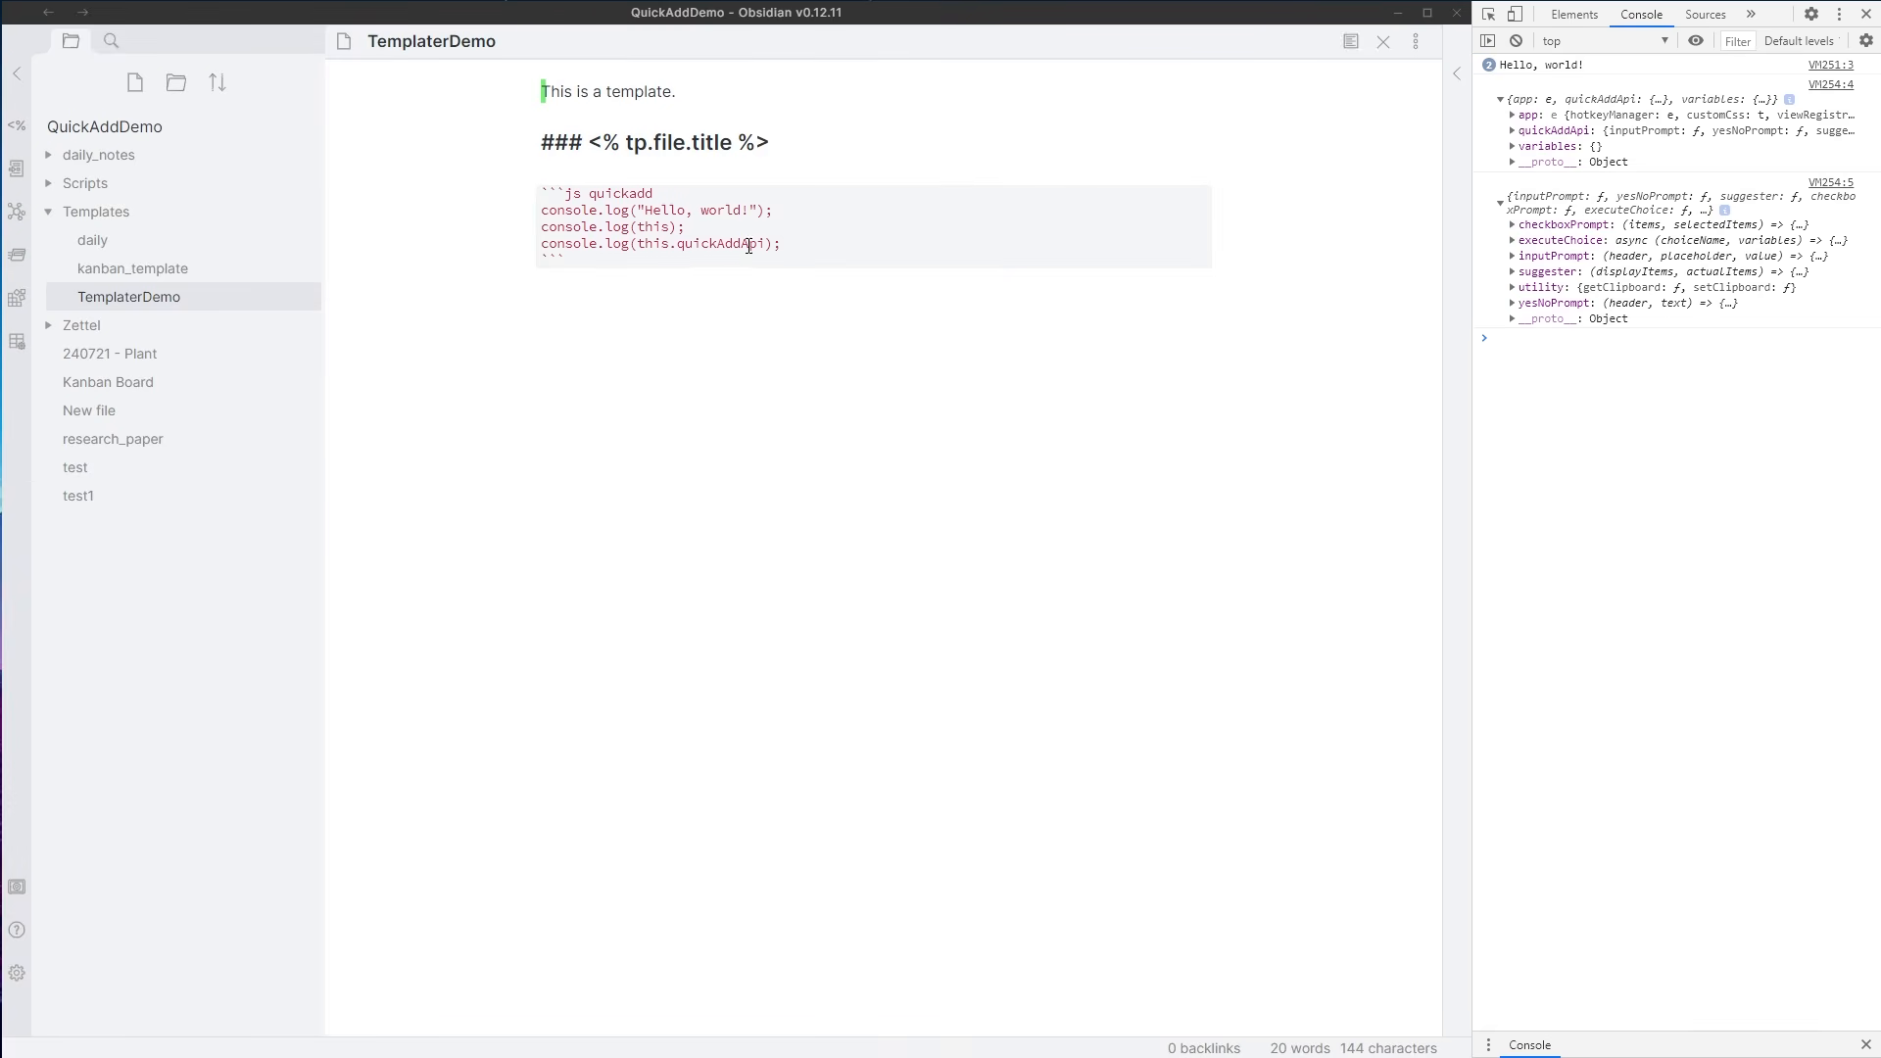
key("Return")
key("Return")
type("return \"")
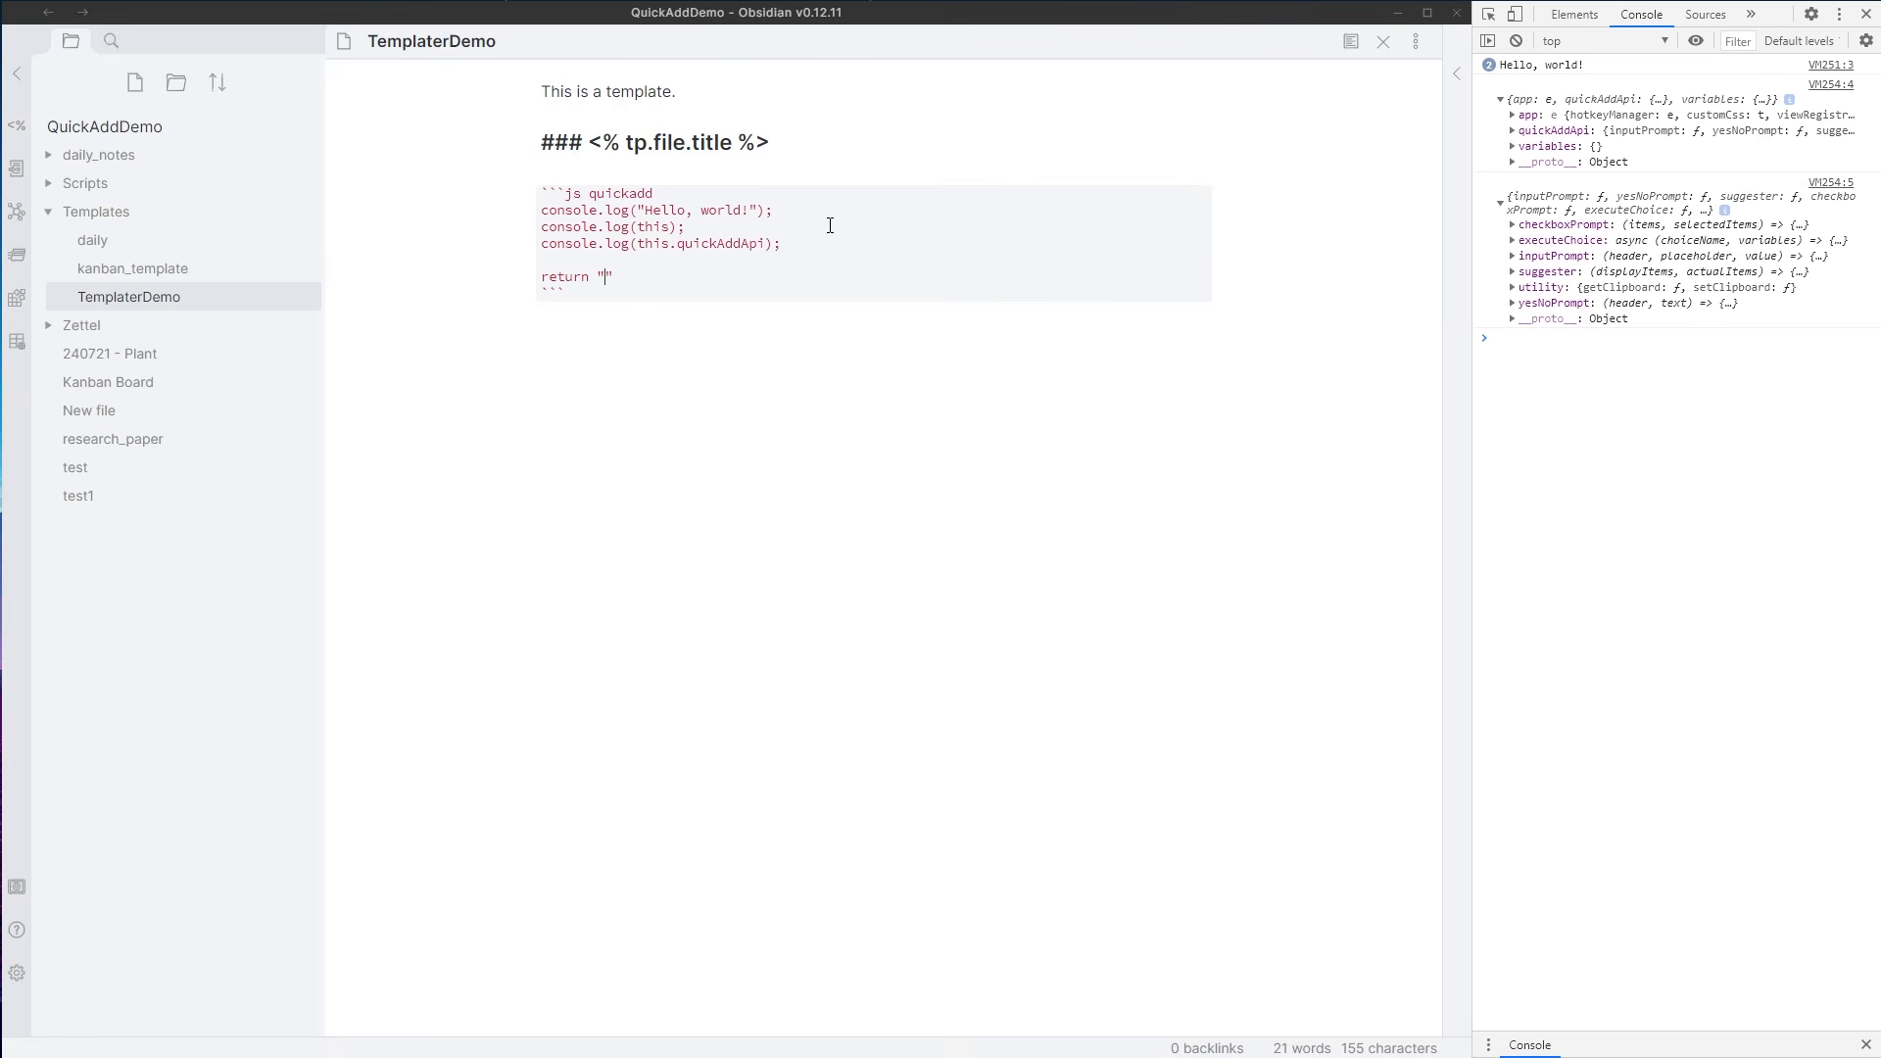
type("This was")
key("BackSpace")
key("BackSpace")
key("BackSpace")
key("BackSpace")
type("_was_ my script.\";")
- Close TemplaterDemo, create a note named "Test2" with QuickAdd's Create Note choice and check the text inserted by the script
key("ctrl+w")
key("ctrl+p")
type("q")
key("Return")
key("Down")
key("Down")
key("Return")
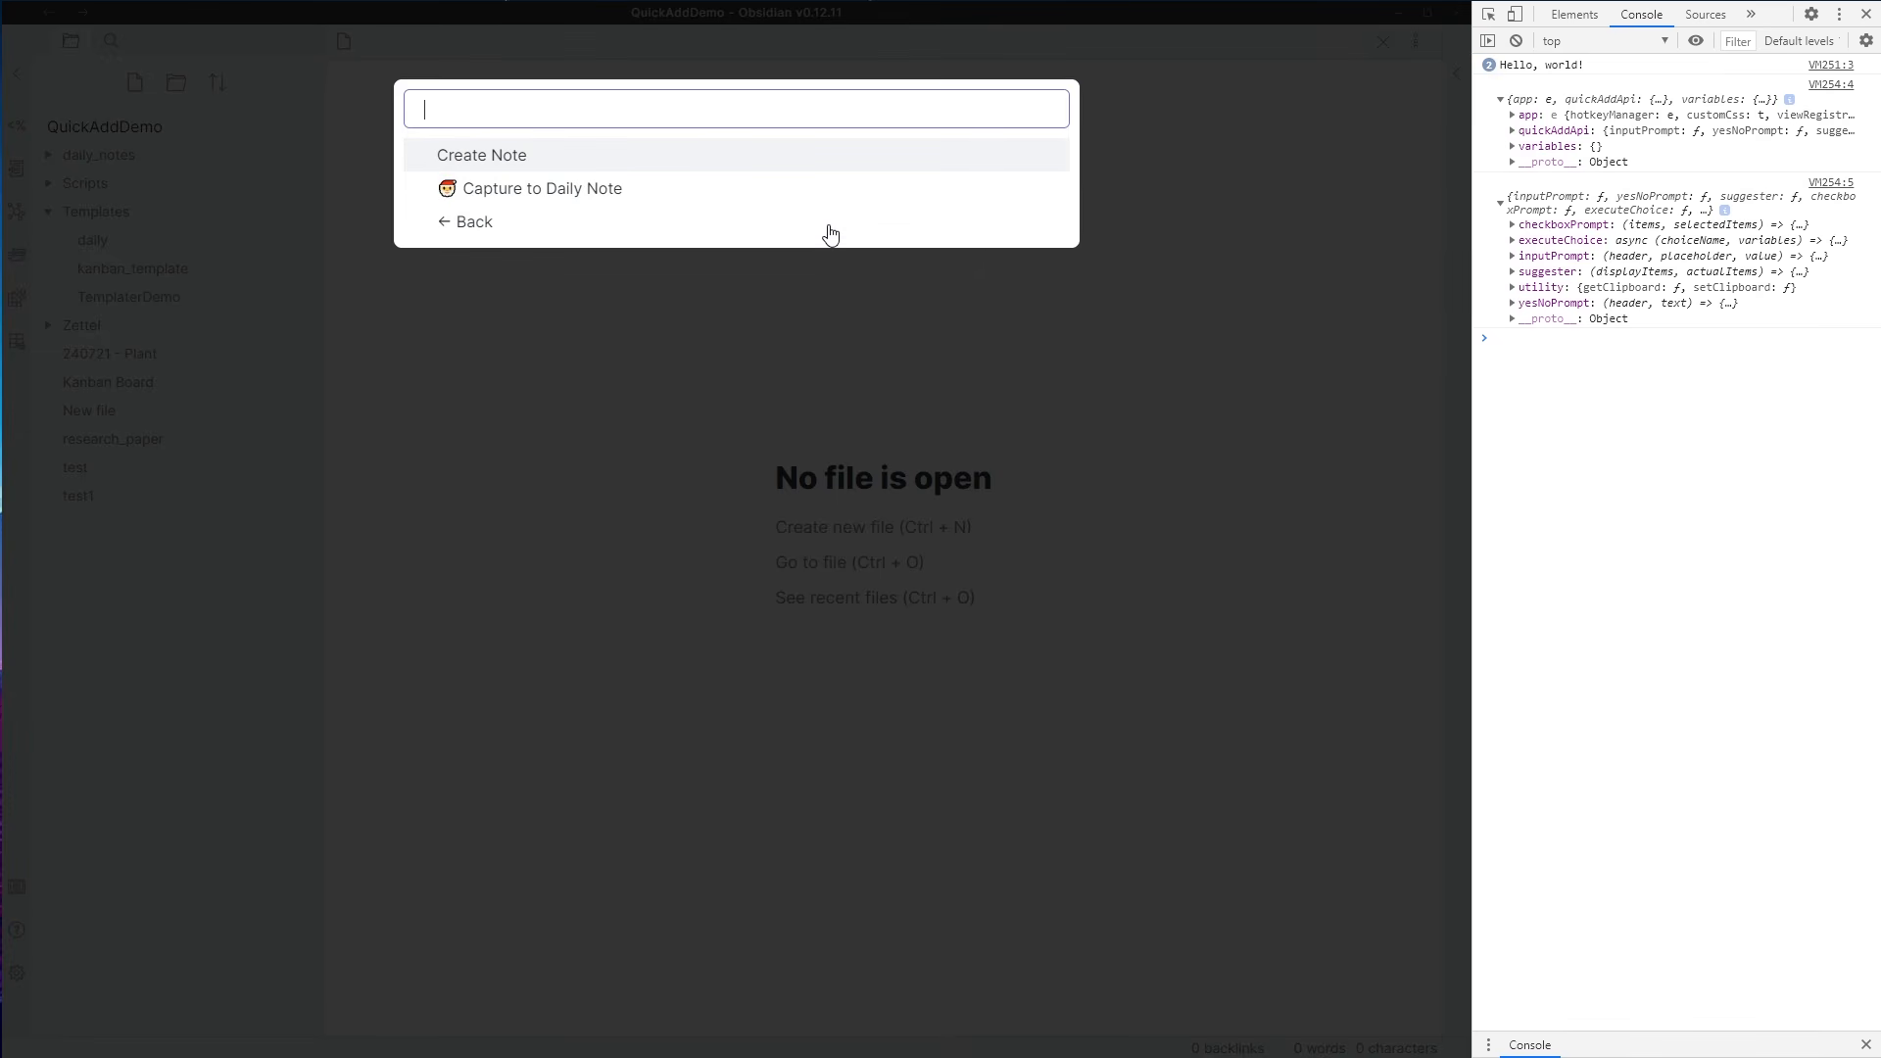
key("Return")
type("Test2")
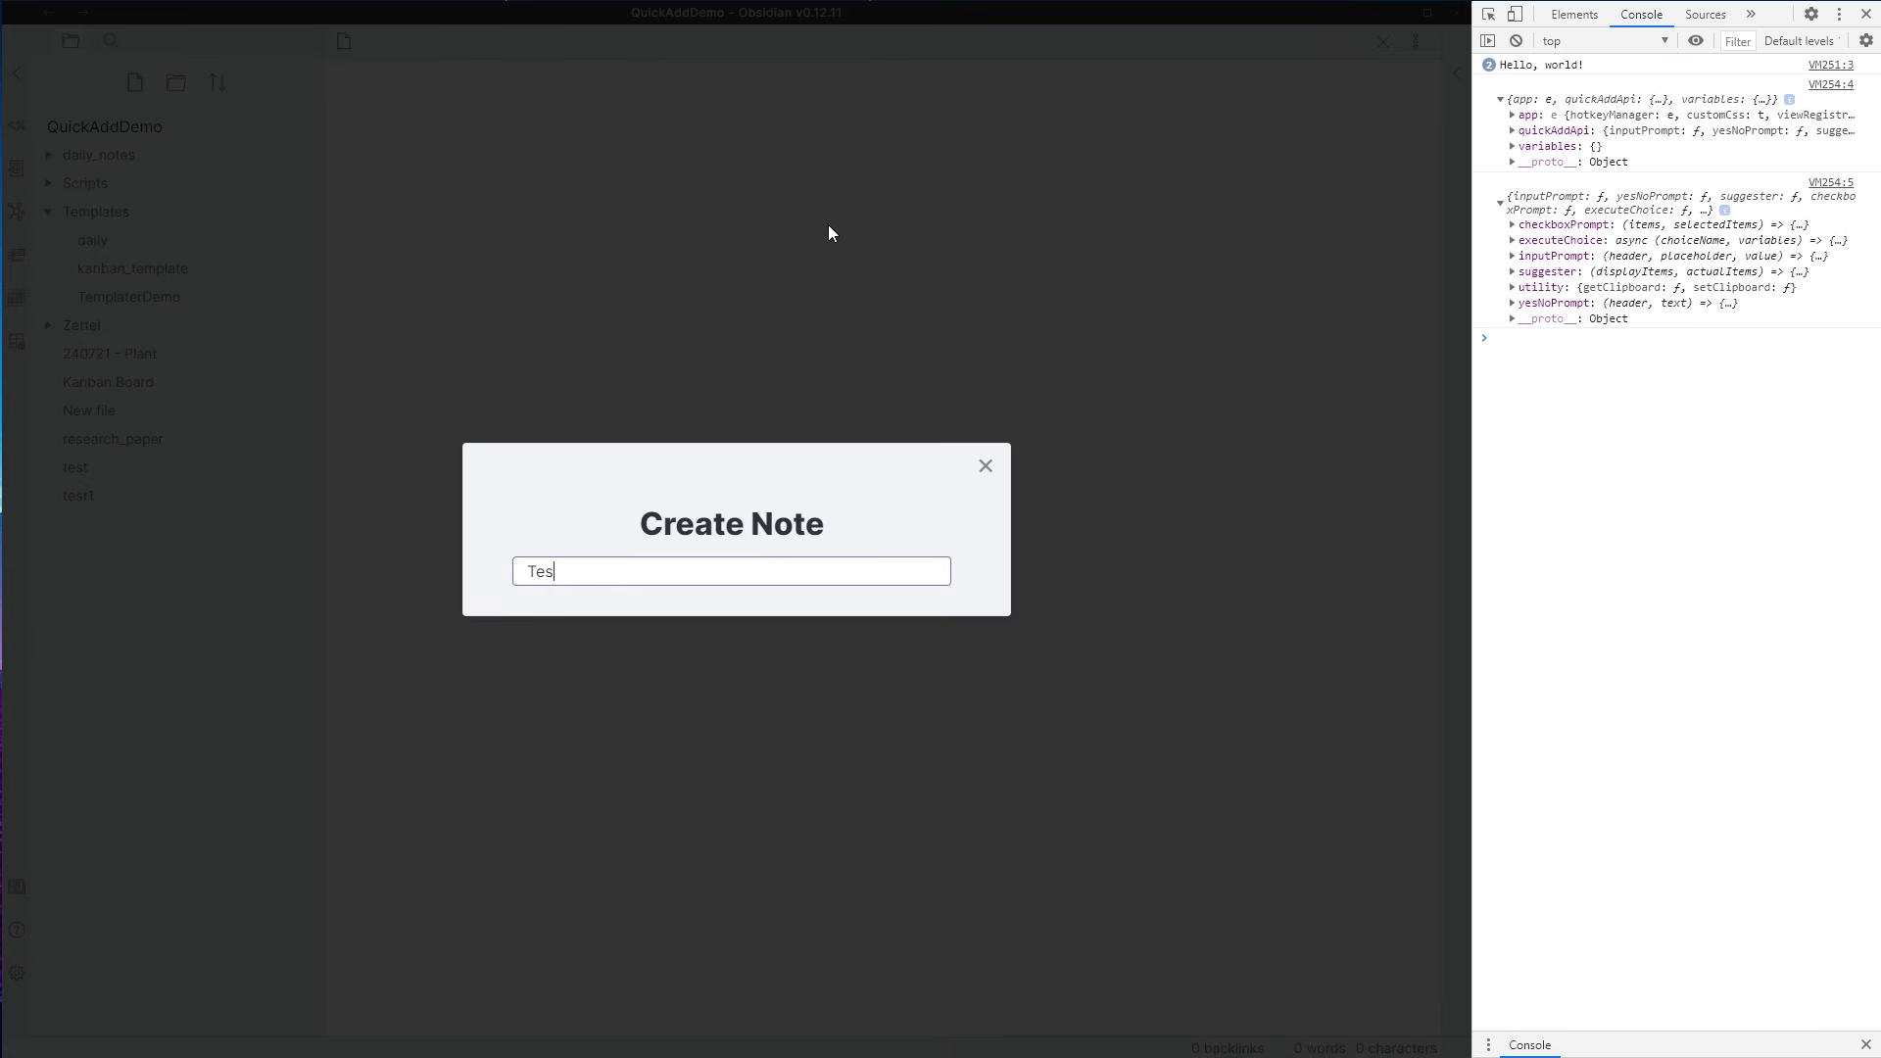
key("Return")
left_click_drag(808, 215, 455, 208)
left_click(749, 415)
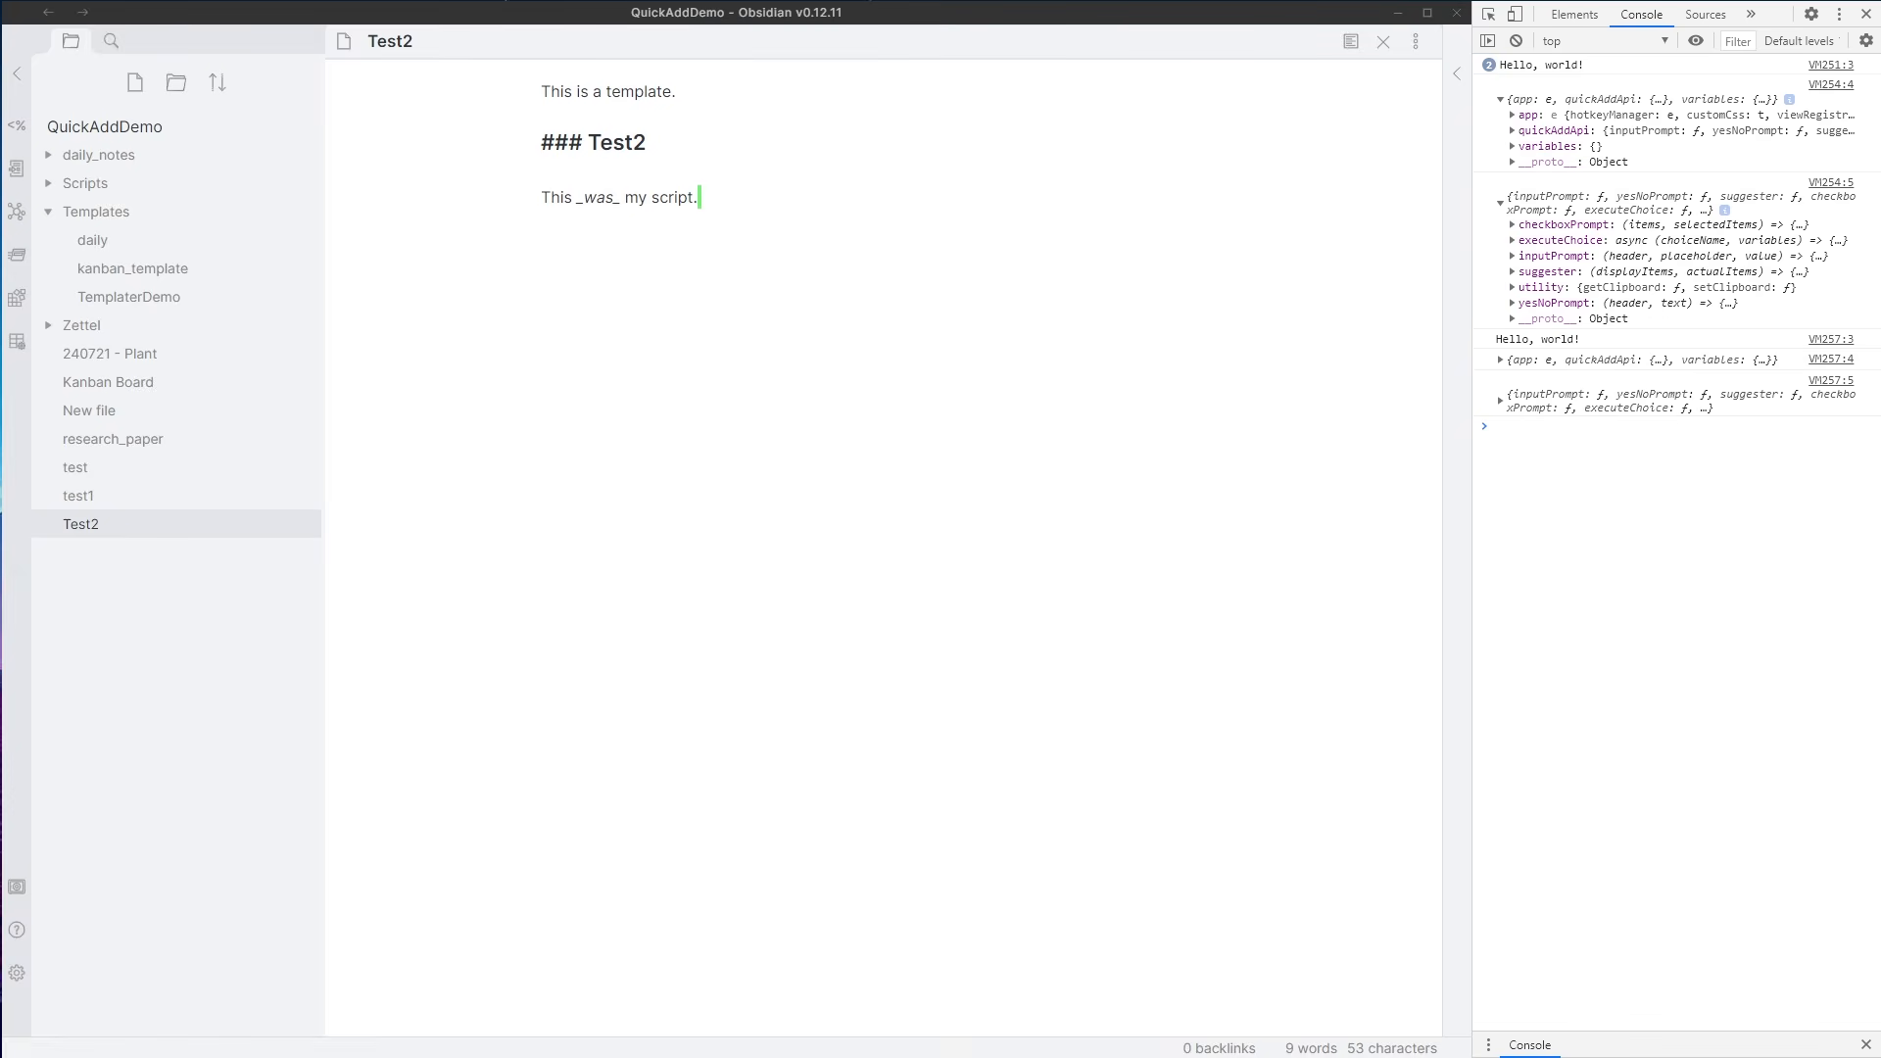
- Switch to QuickAdd's GitHub page in the browser and examine the macro call ending the Readwise book note example's template
key("alt+Tab")
scroll(445, 698, "down", 7)
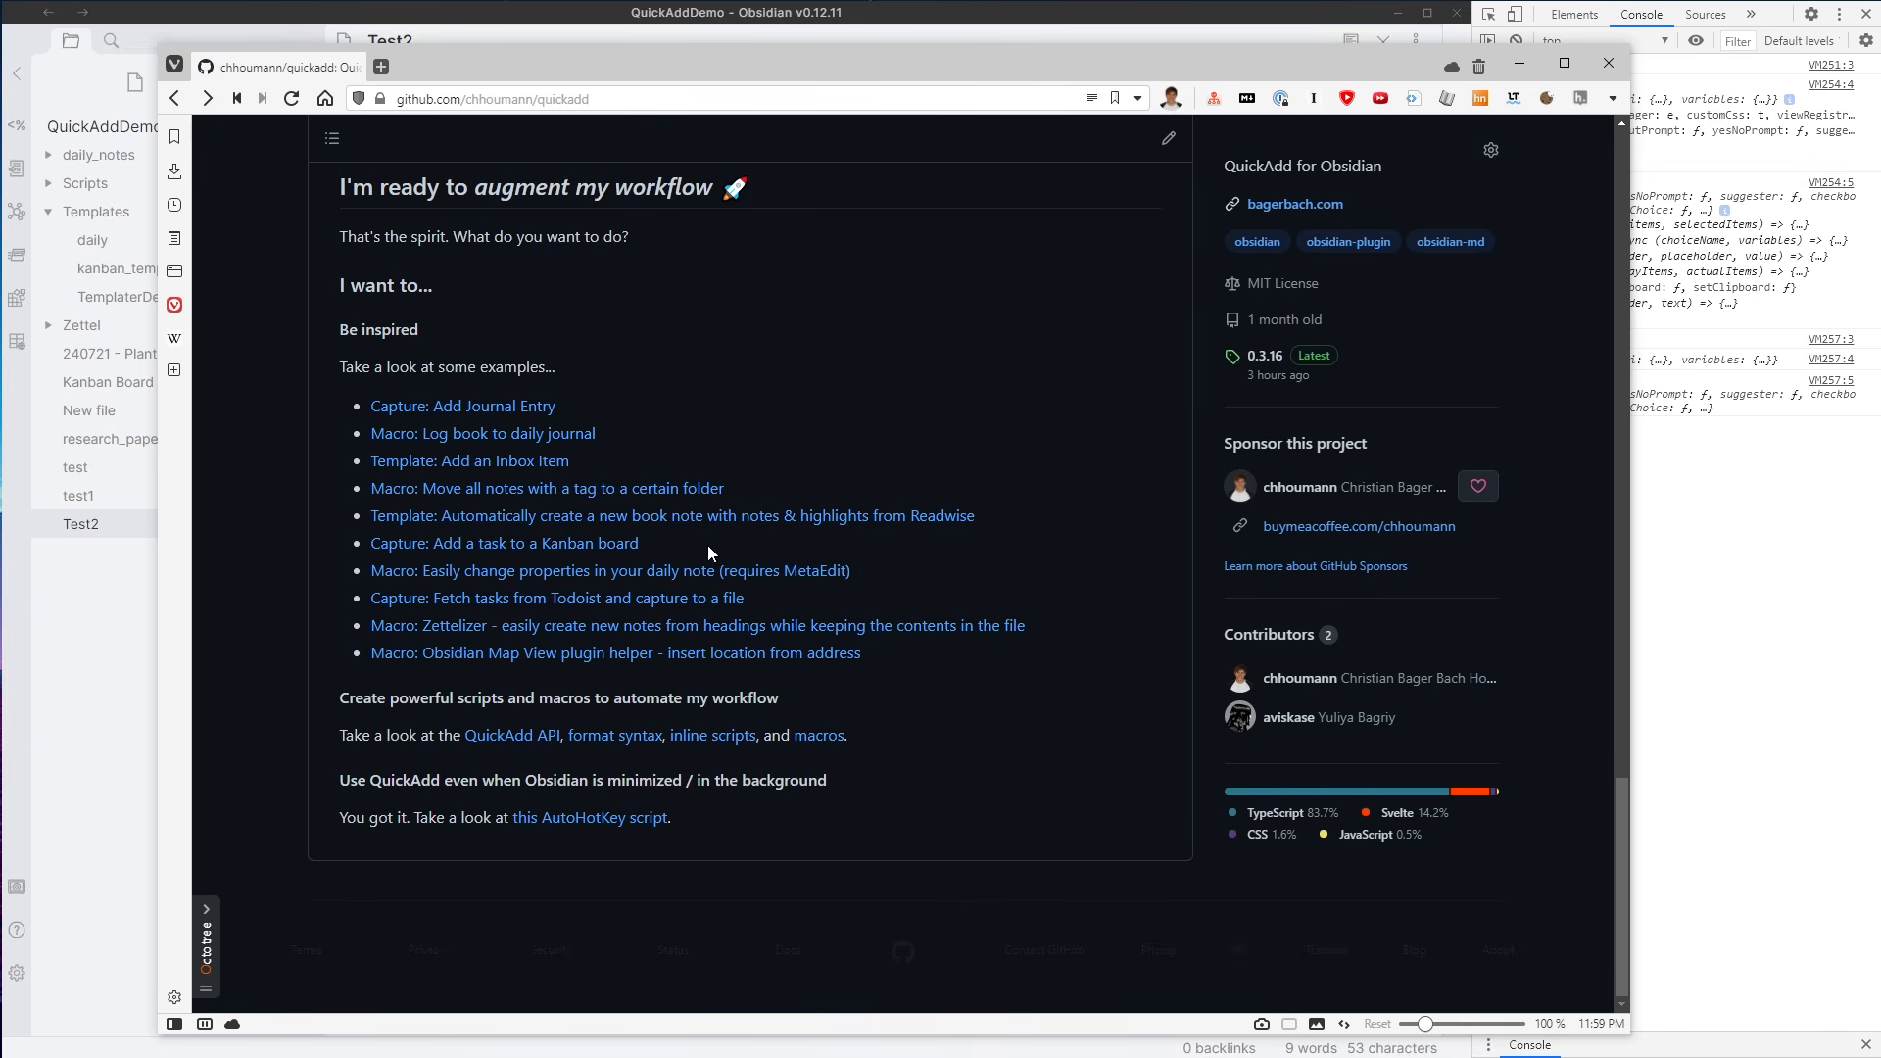
left_click(707, 519)
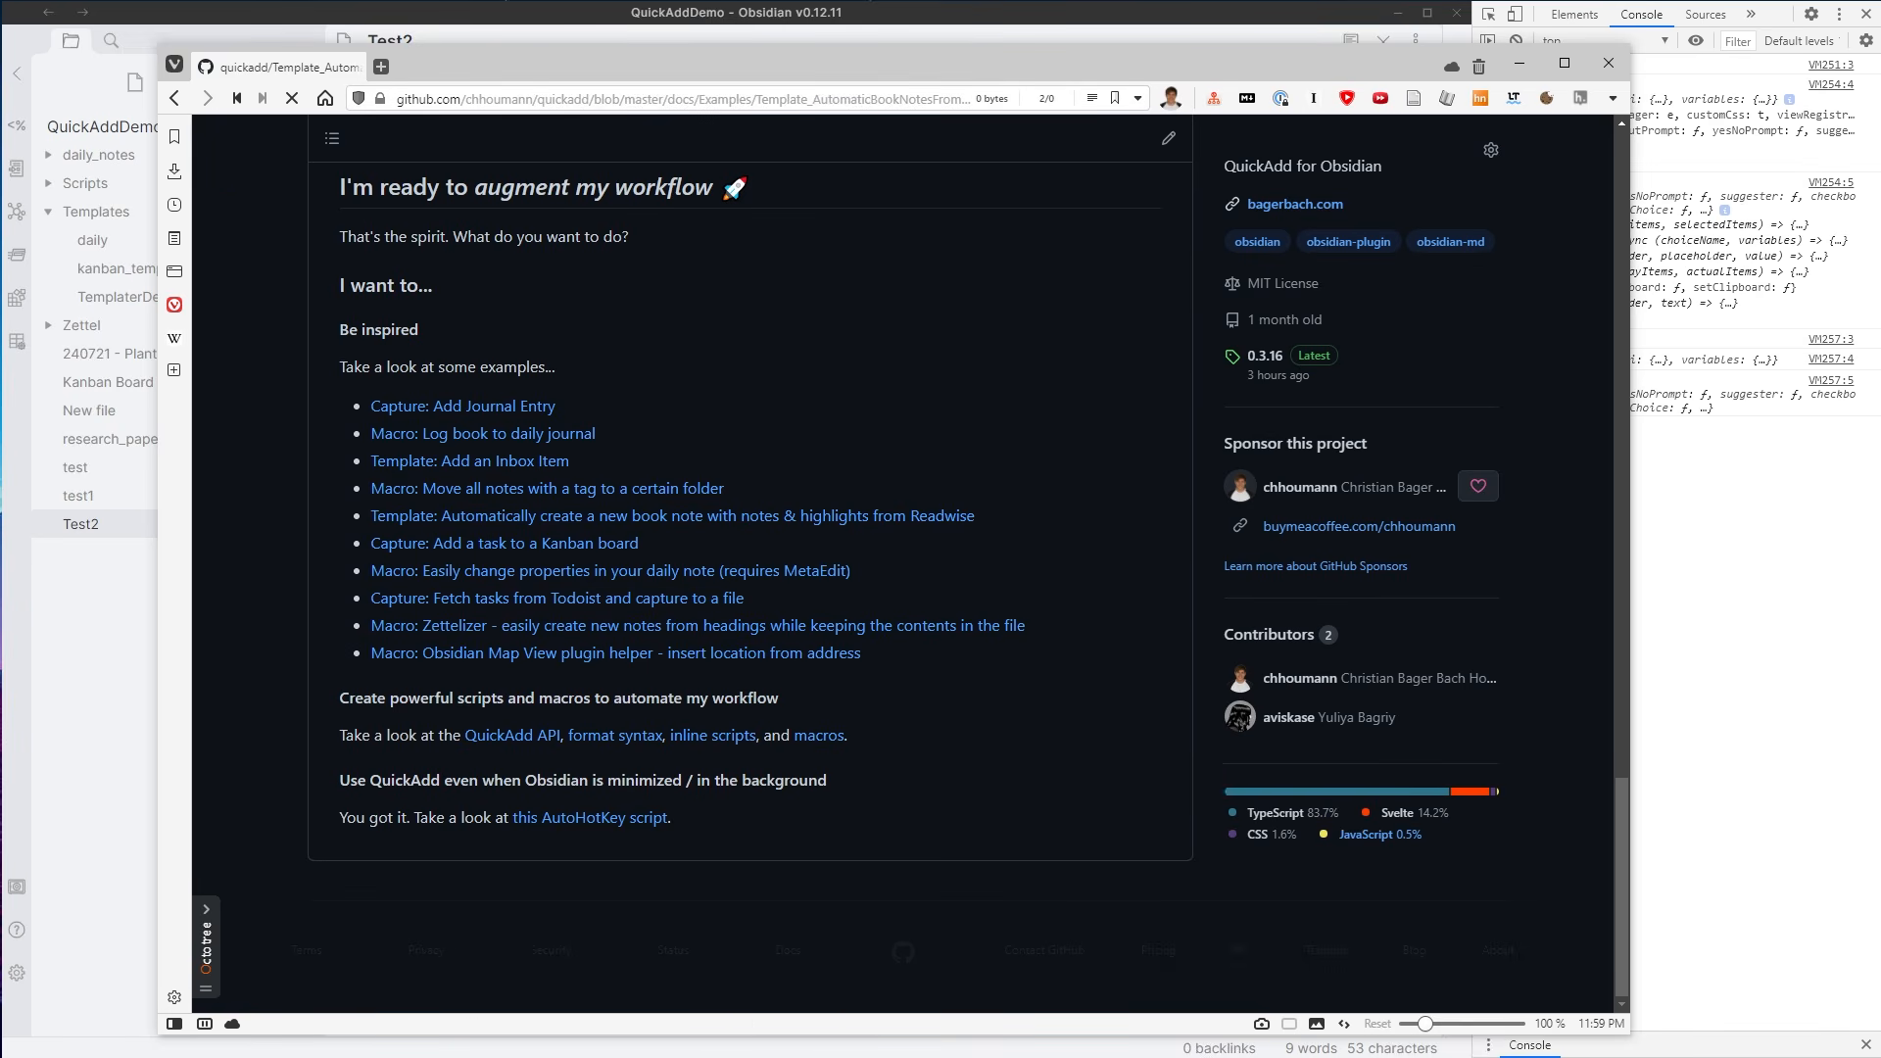
scroll(727, 666, "down", 20)
scroll(731, 659, "down", 20)
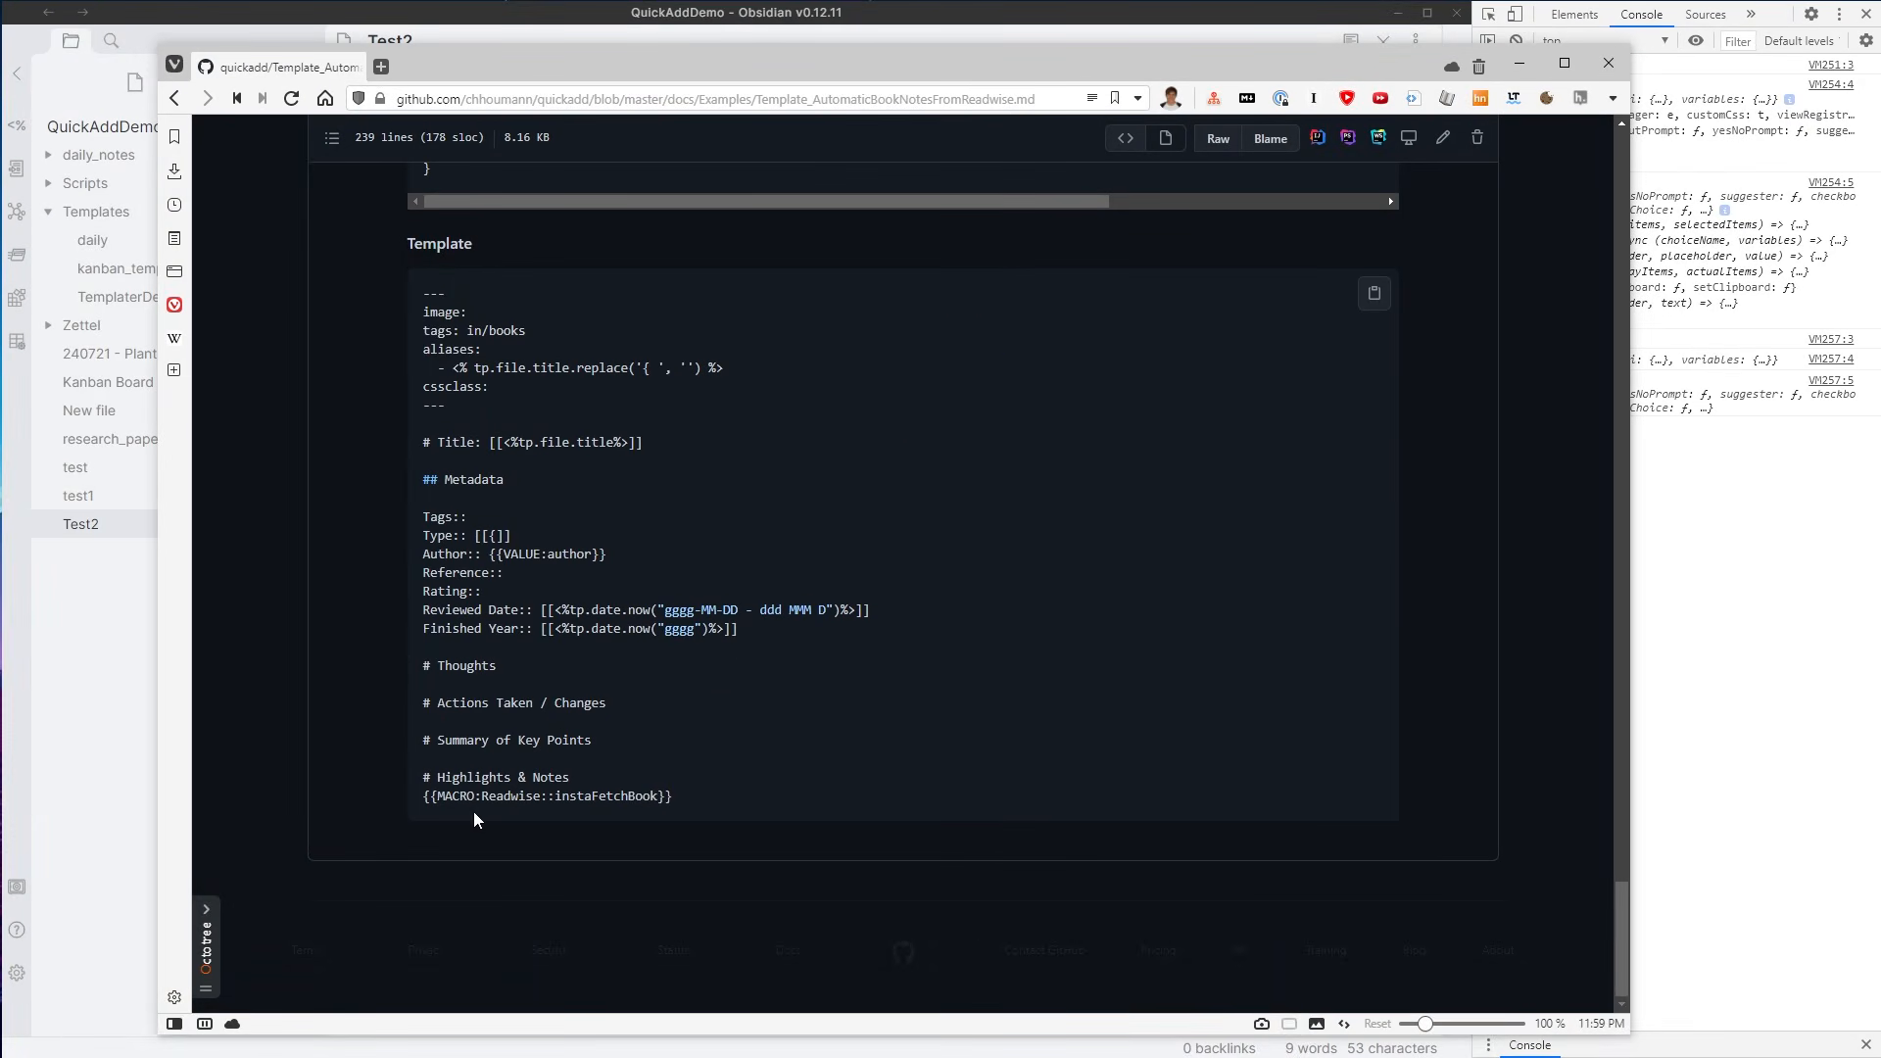
left_click_drag(482, 801, 553, 800)
left_click(676, 795)
left_click_drag(683, 803, 415, 806)
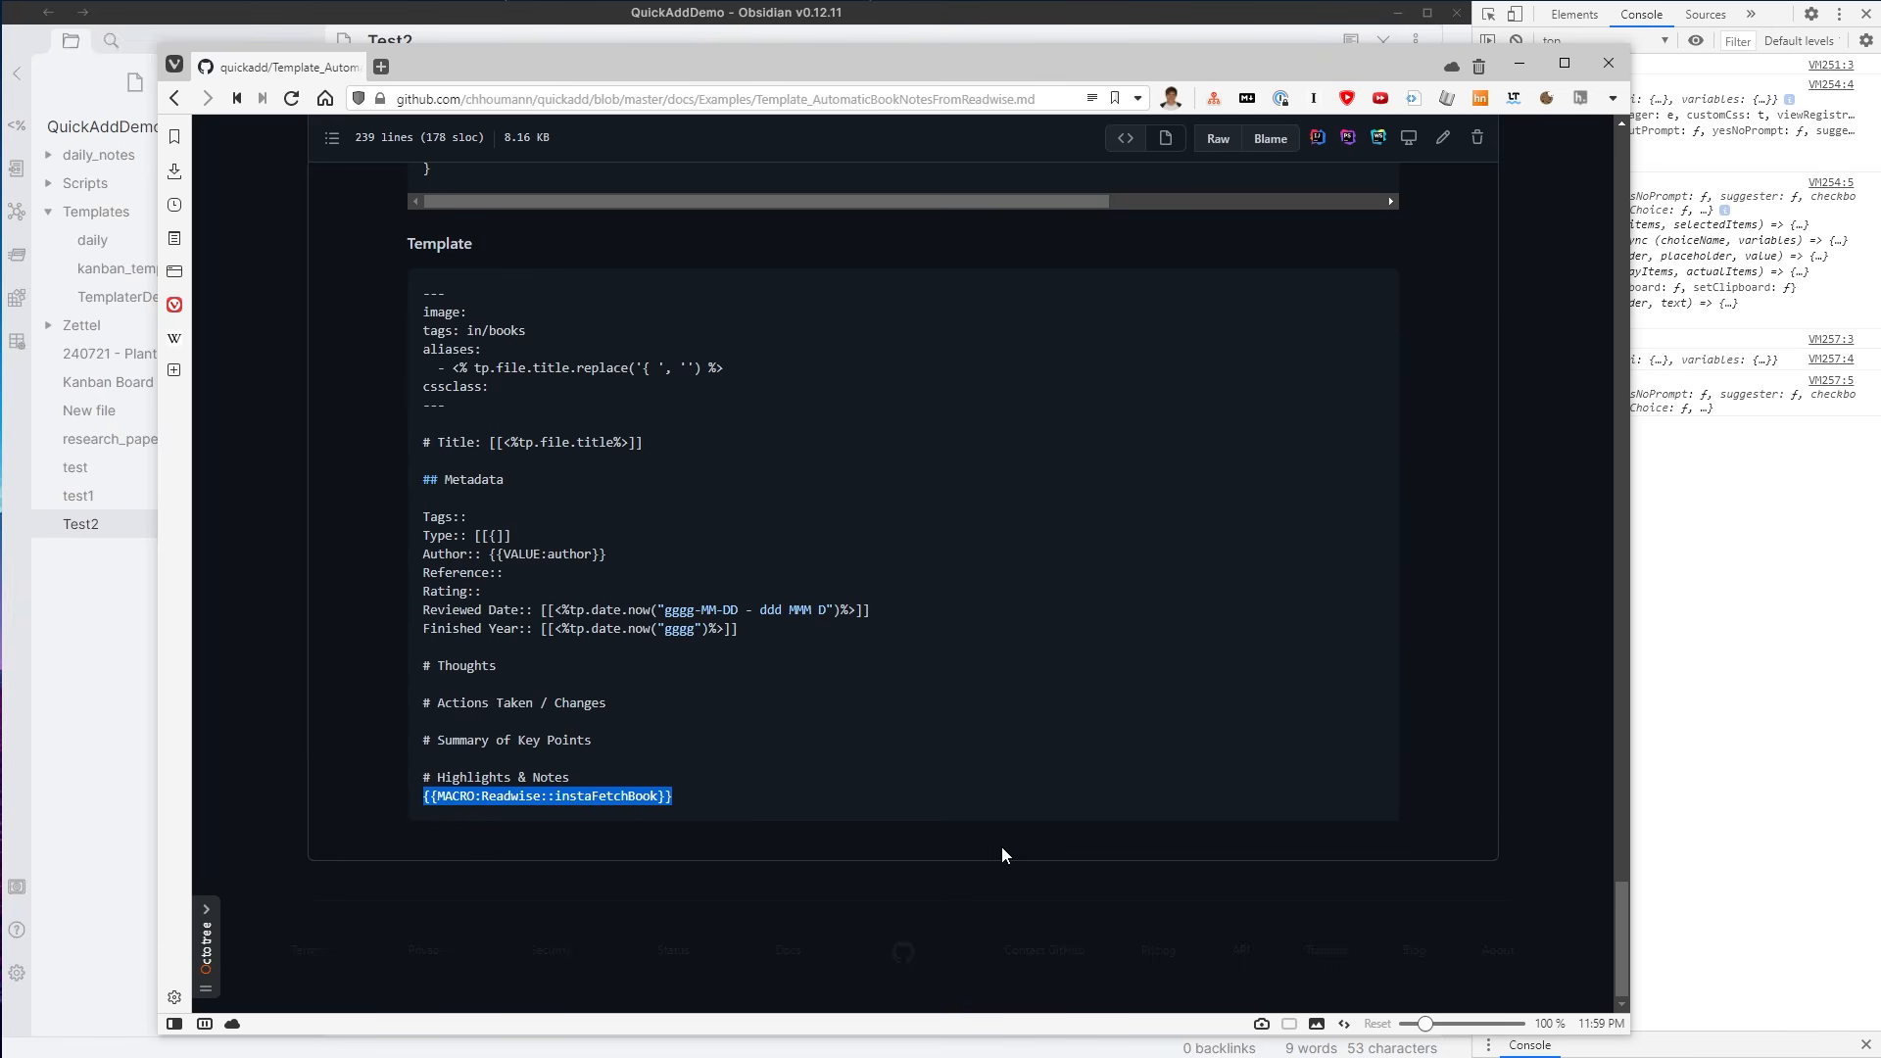
left_click(575, 794)
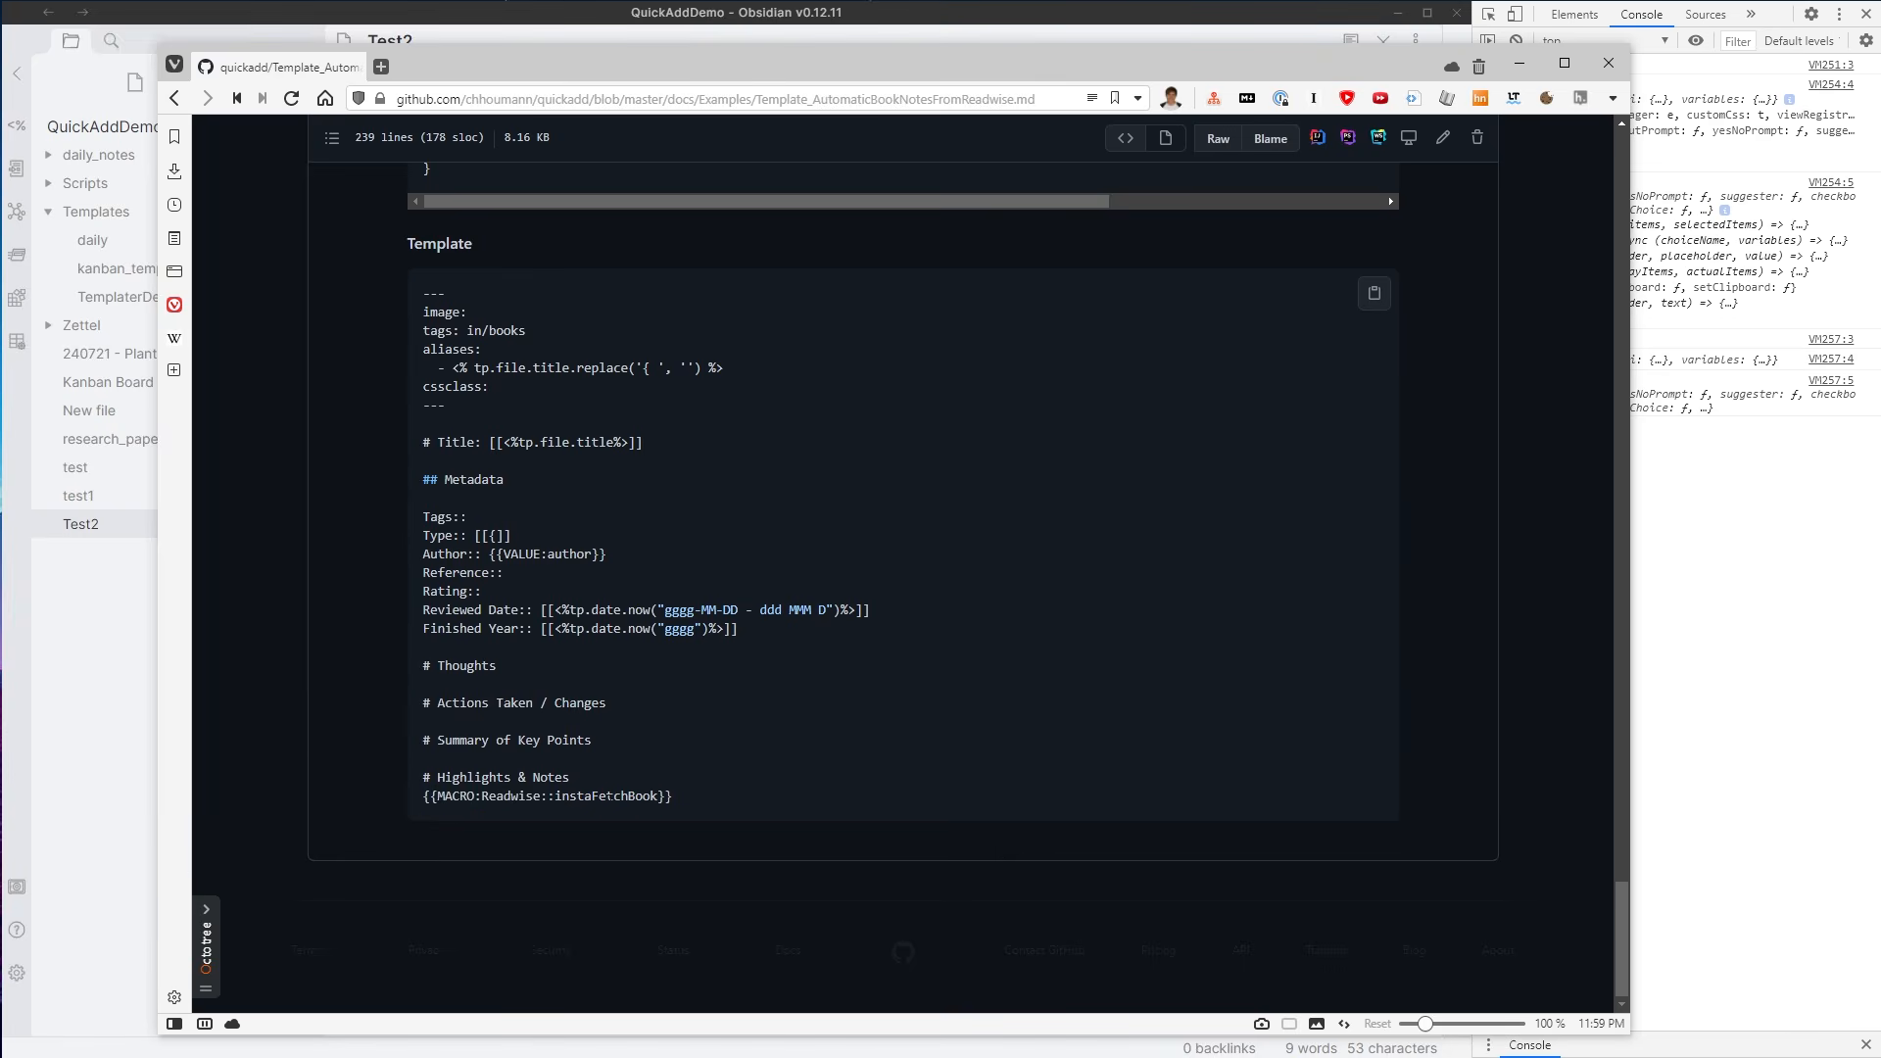
- Switch to the Z script in Notepad, separate module.exports from its function and assign it an empty object
key("alt+Tab")
scroll(631, 438, "up", 2)
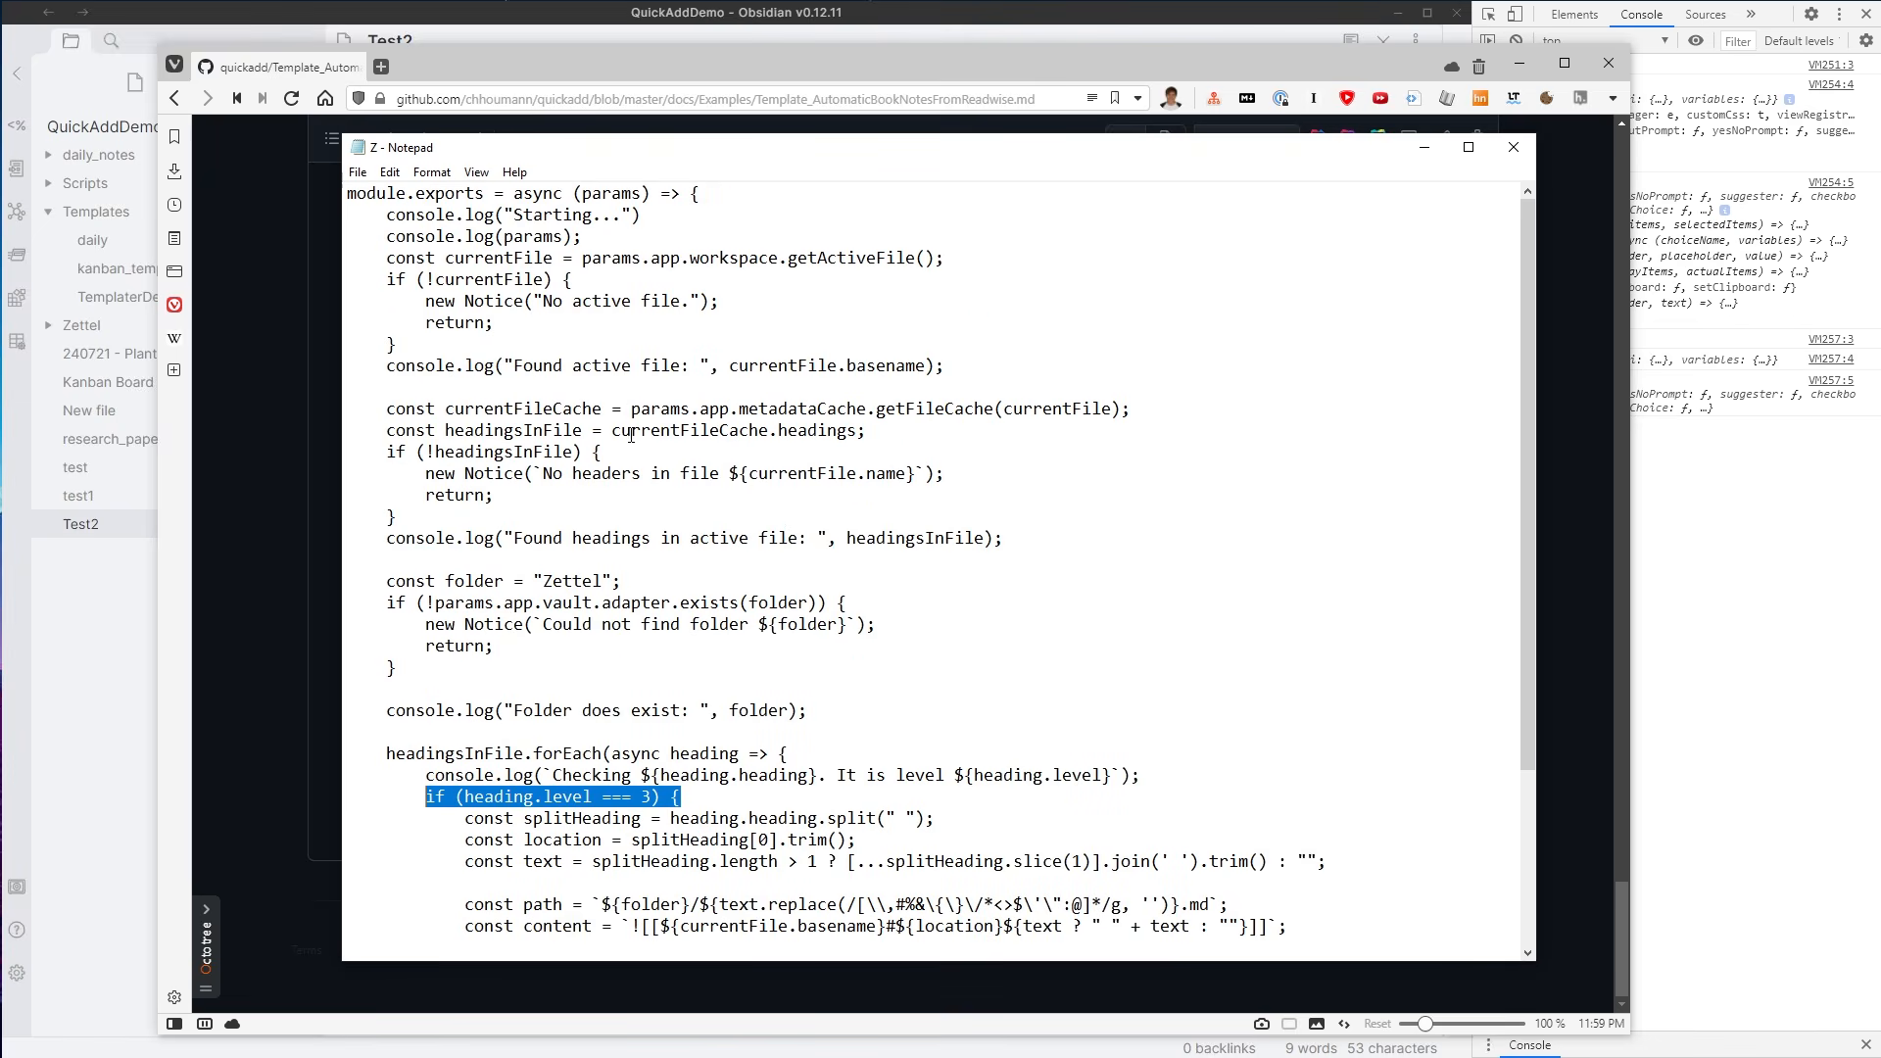
left_click(616, 215)
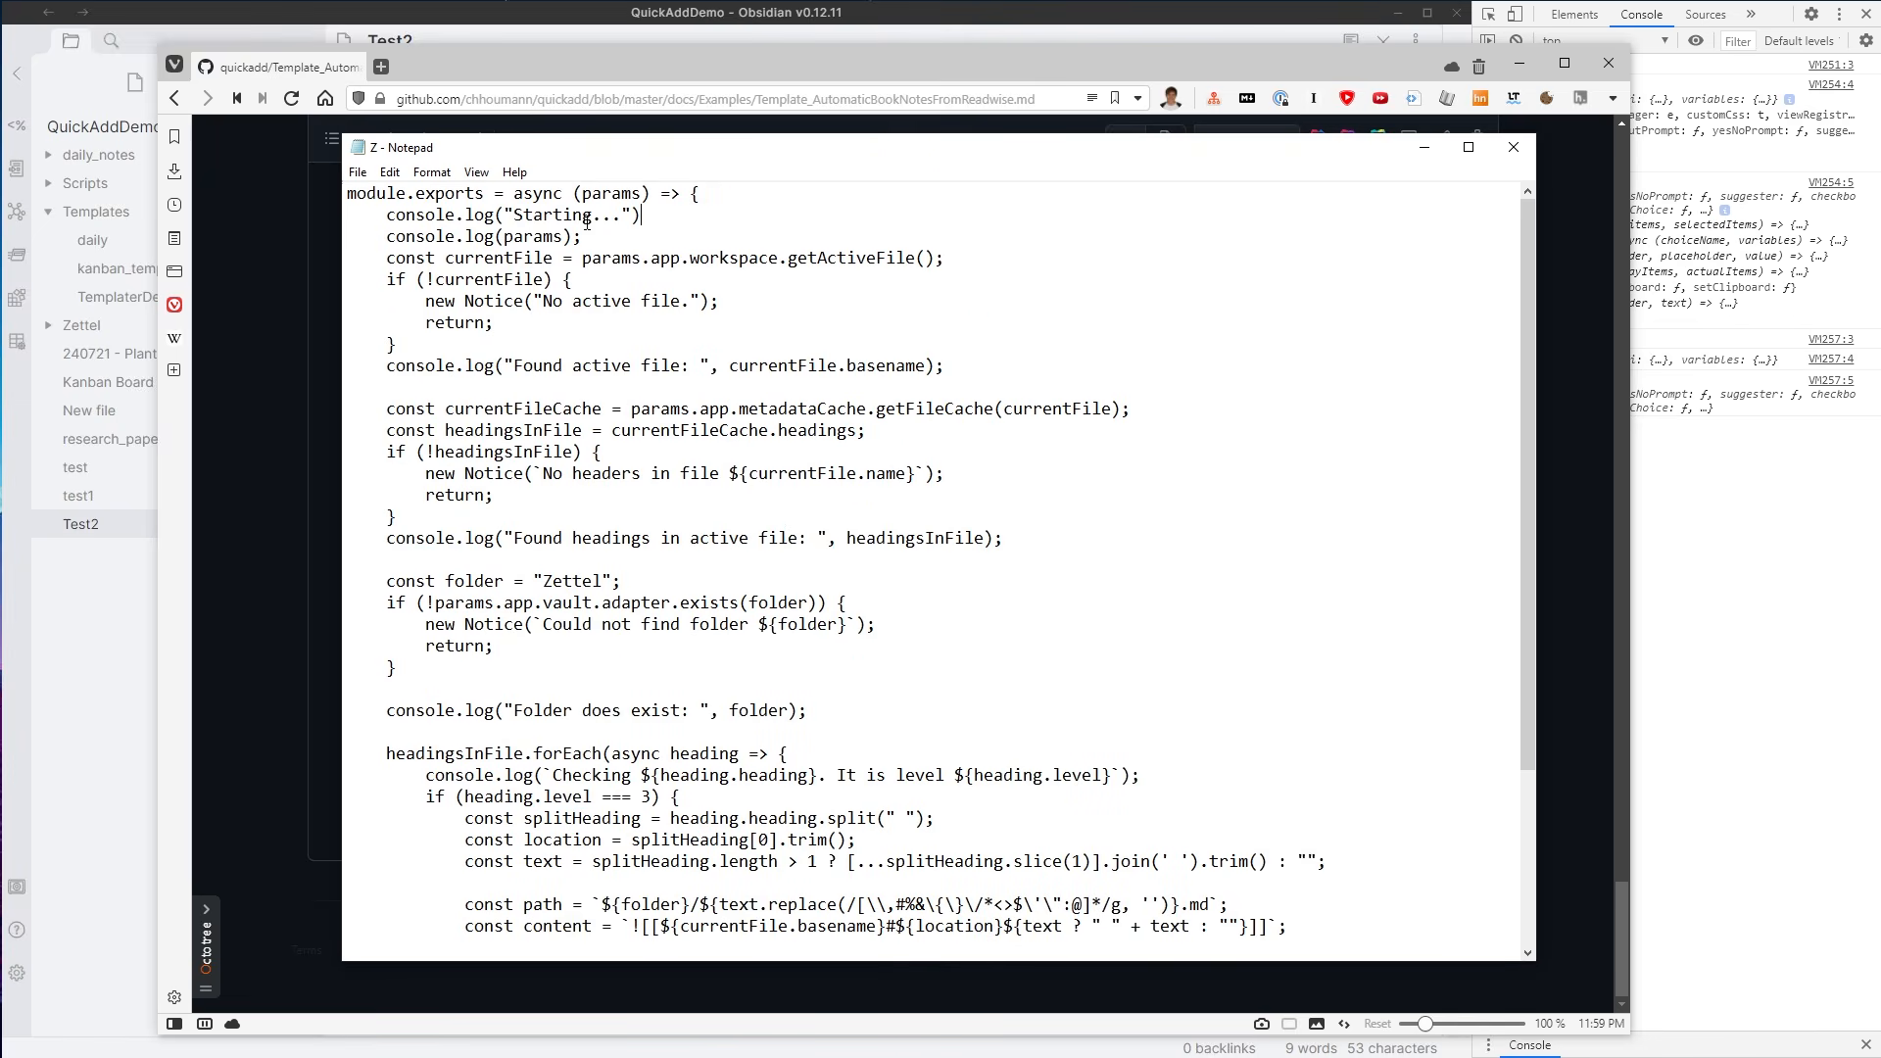
left_click(482, 193)
key("Return")
key("Return")
key("Left")
key("Left")
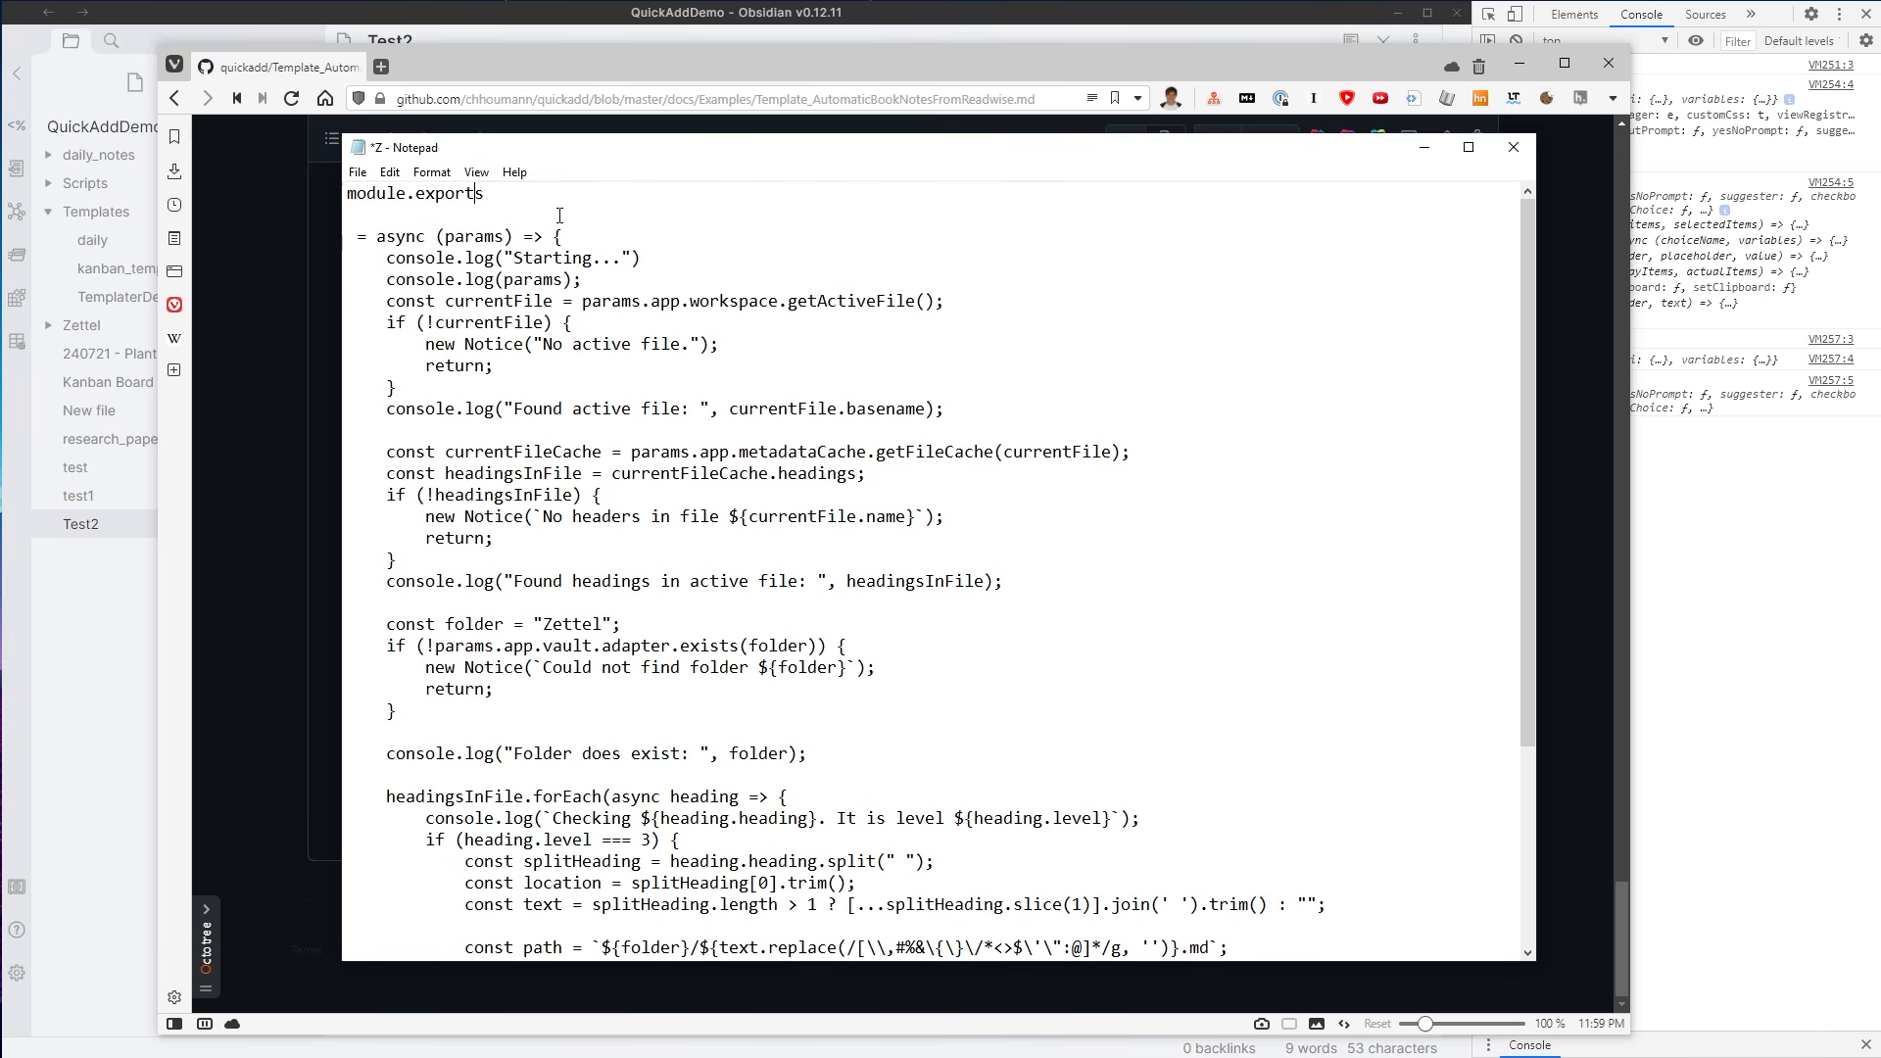
type("= {")
key("Return")
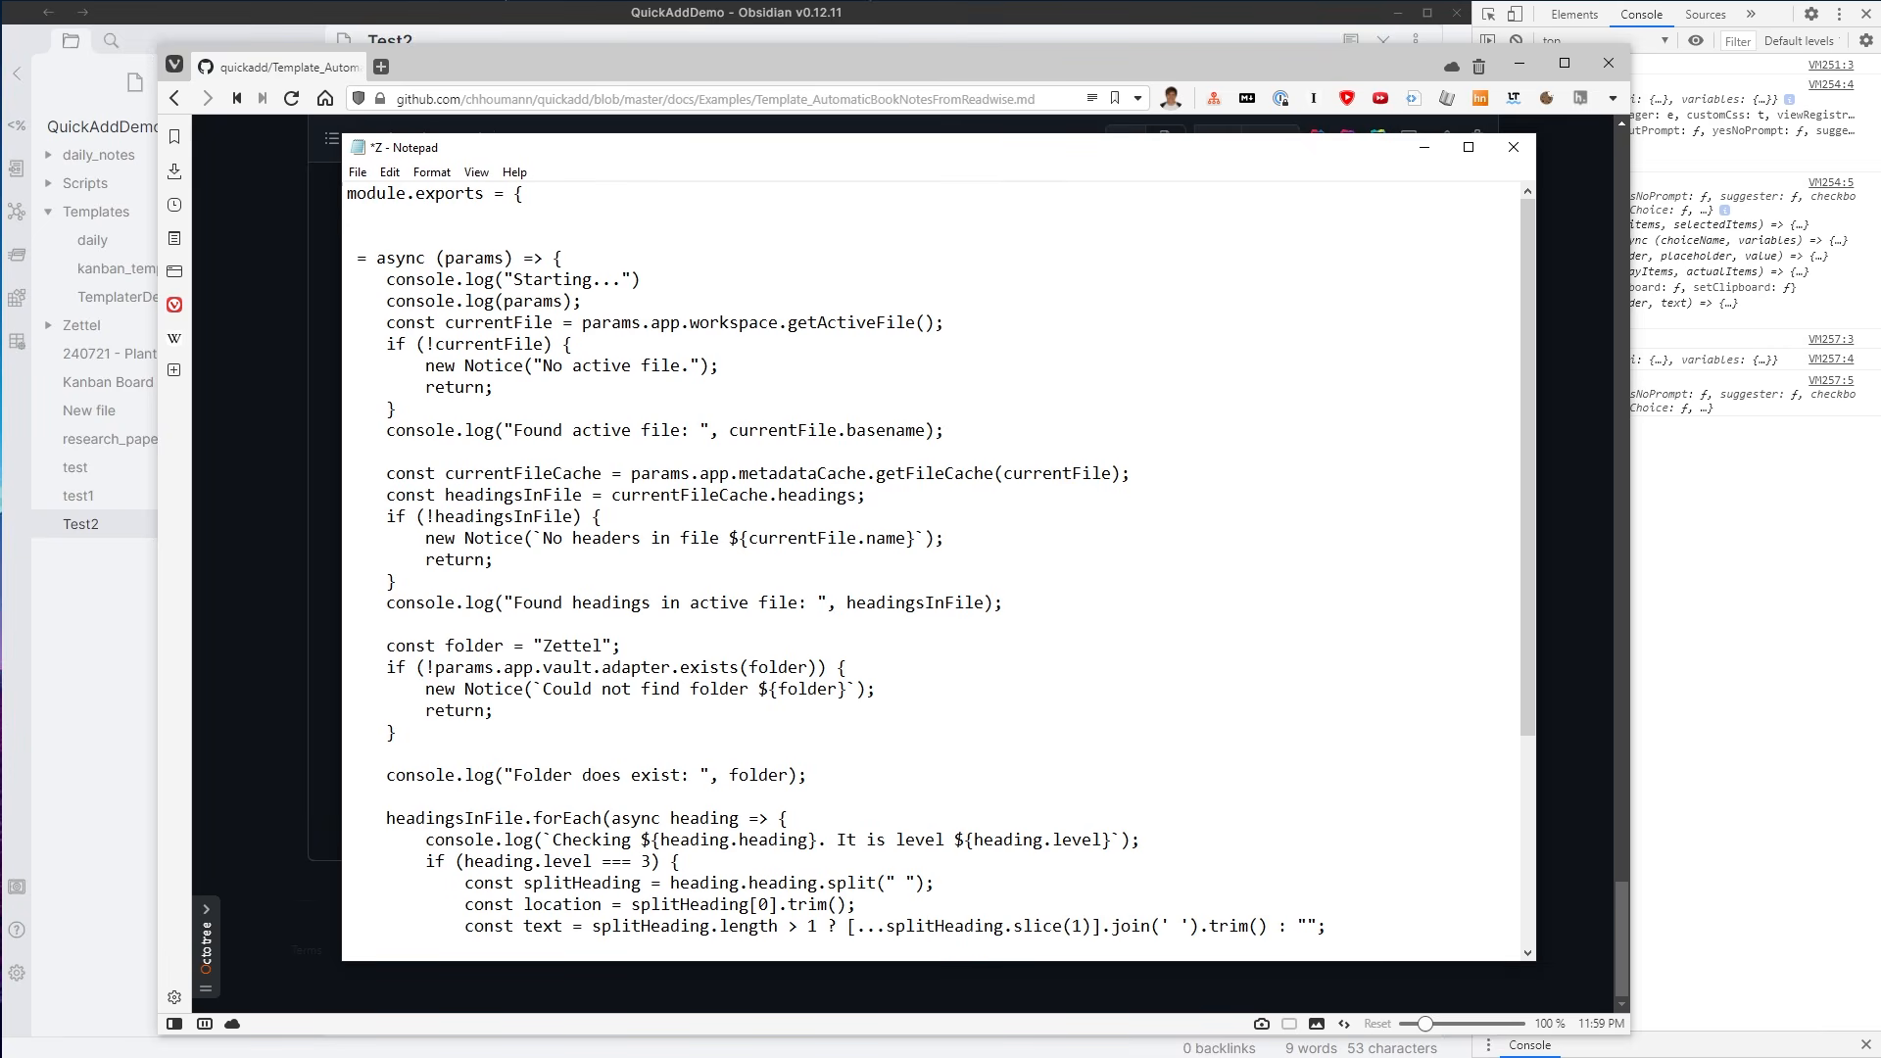
key("Return")
key("Up")
type("}")
key("Left")
key("Return")
key("Up")
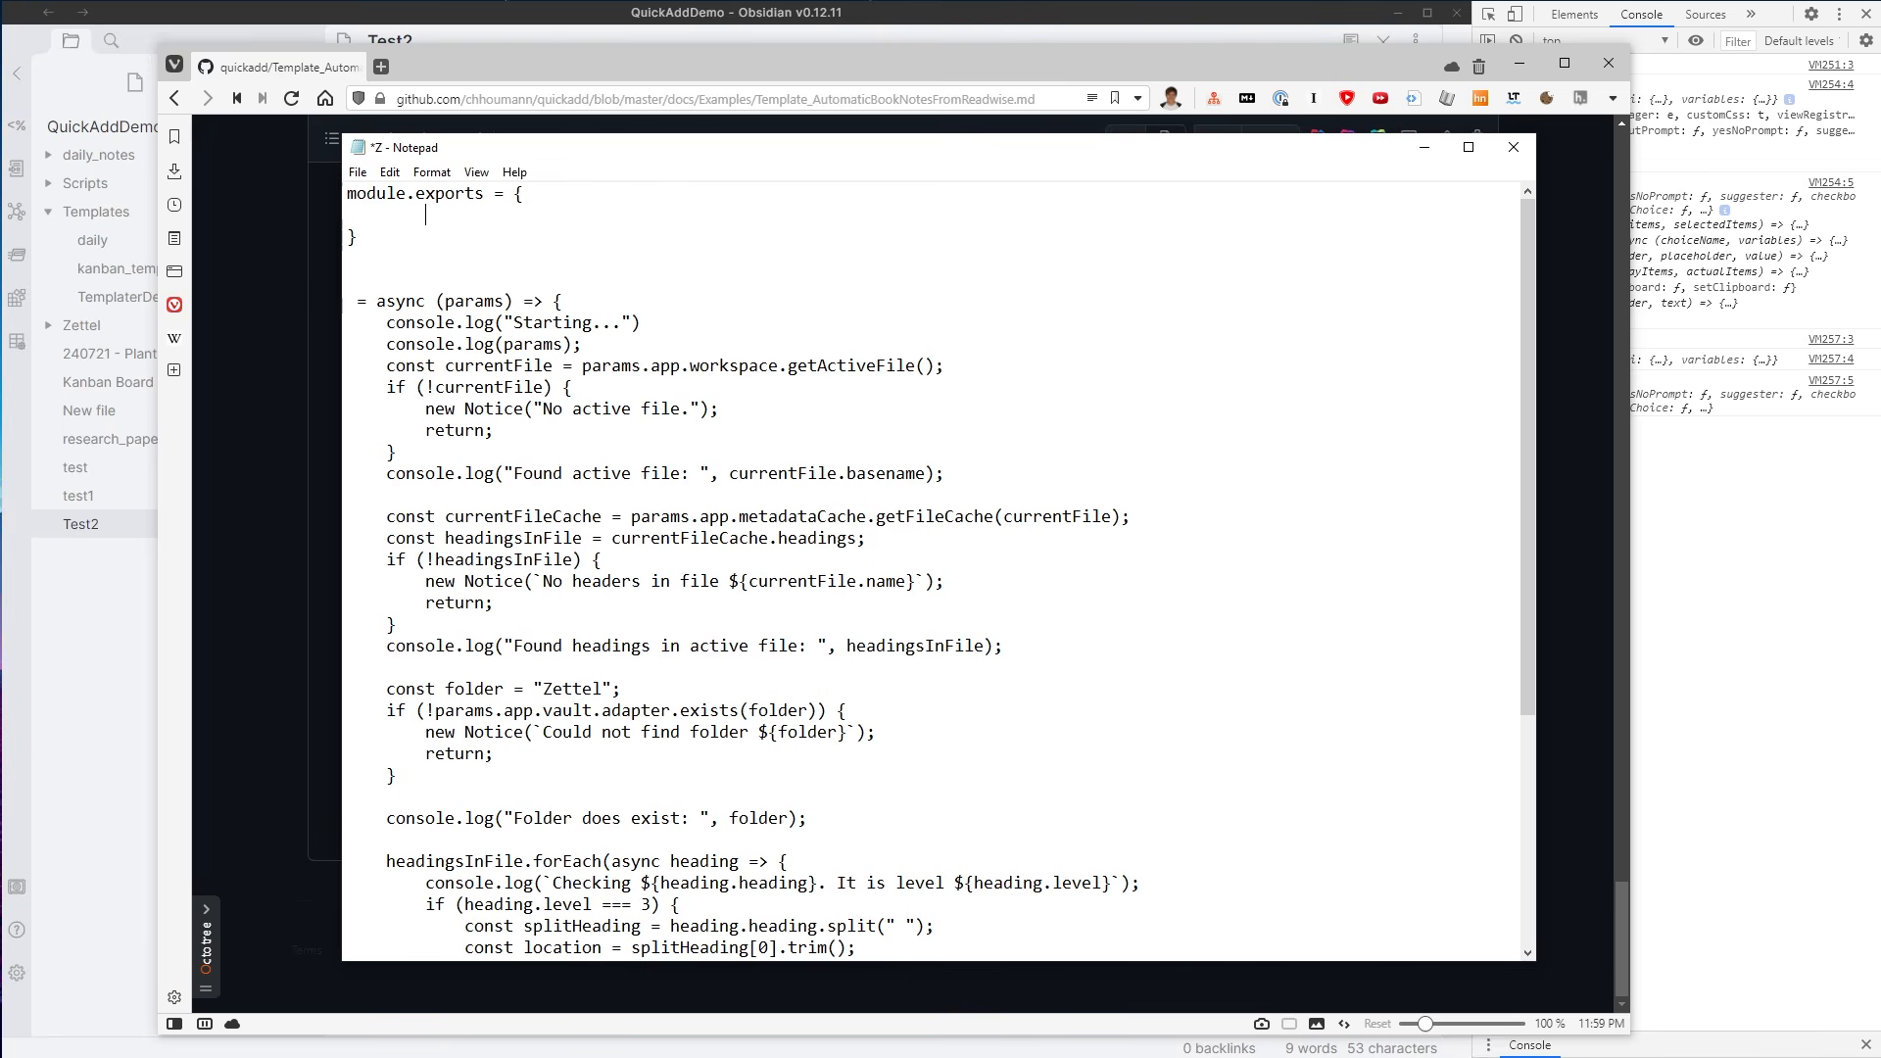
- Give the exported object a single property, value: 100, without a trailing comma
type("value: 100")
type(";")
key("Return")
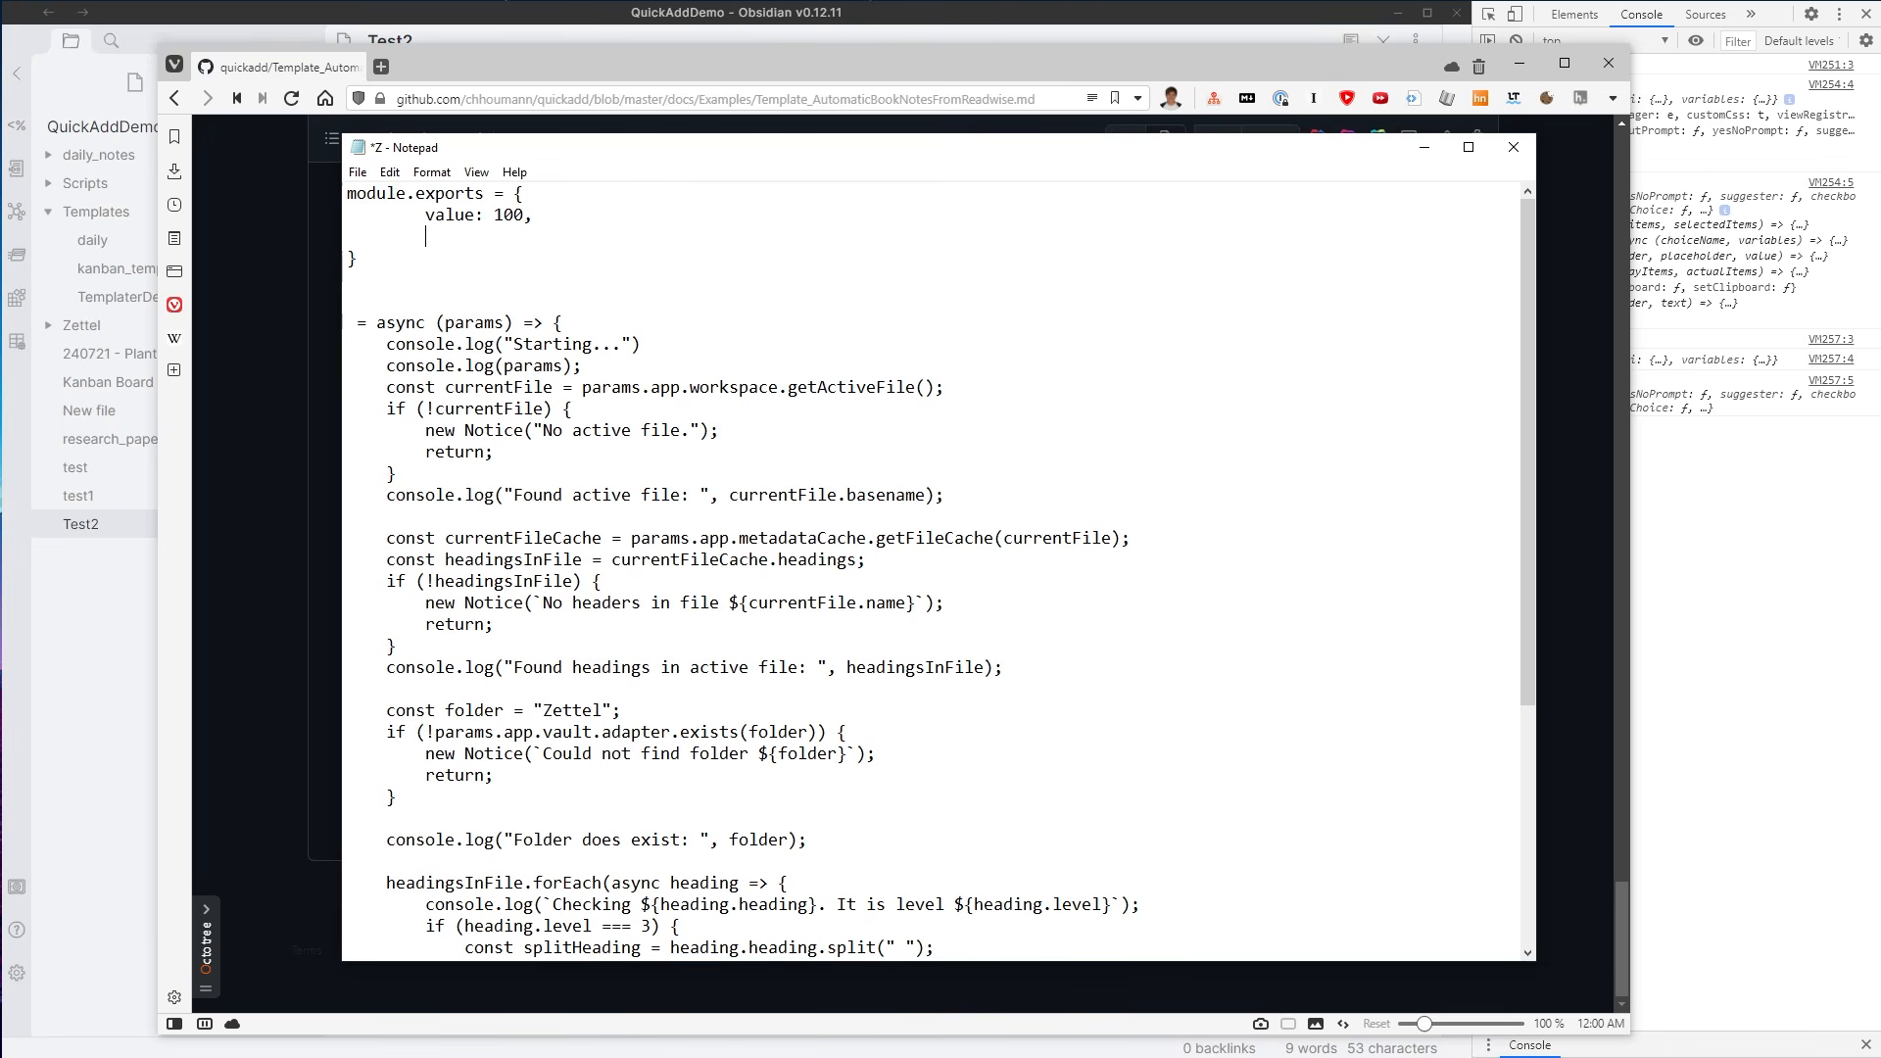
key("BackSpace")
key("BackSpace")
key("BackSpace")
key("Down")
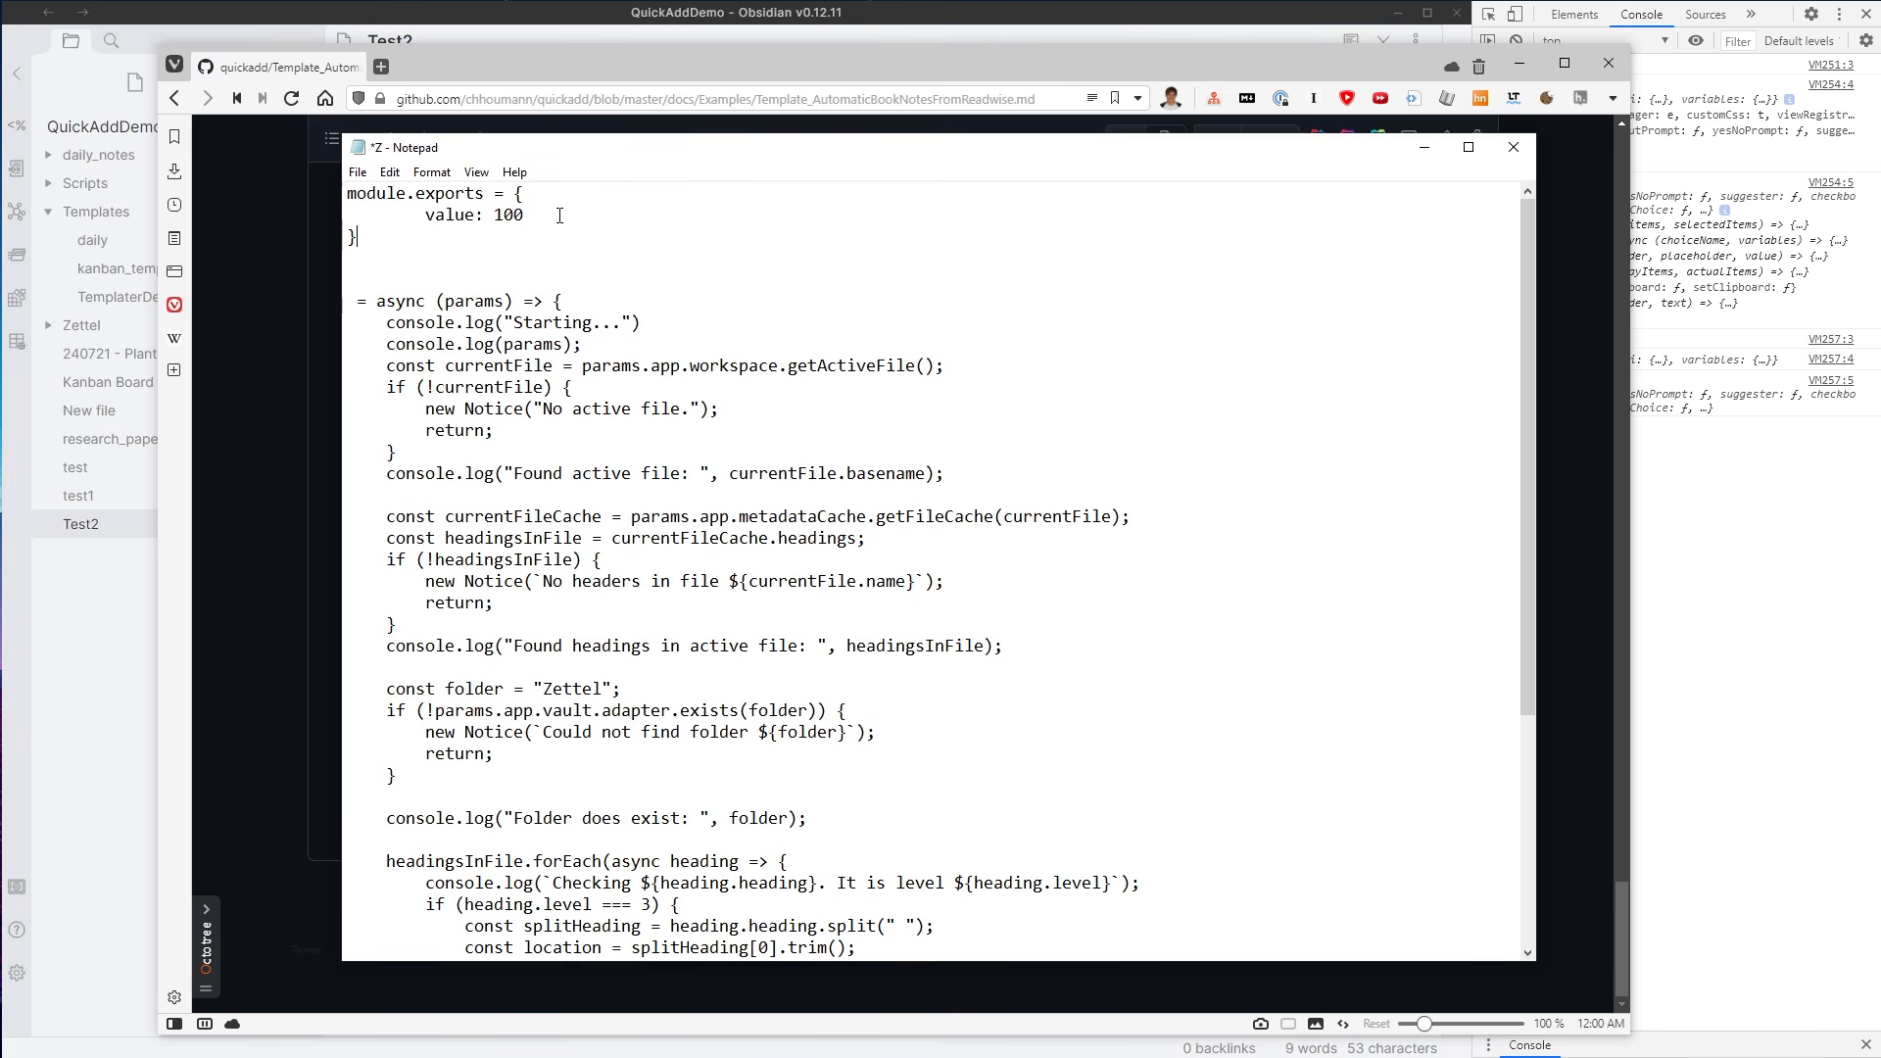
- Add the line import {module} from "./module"; below the exported object
key("Down")
key("Return")
type("import")
key("shift+Home")
type("import")
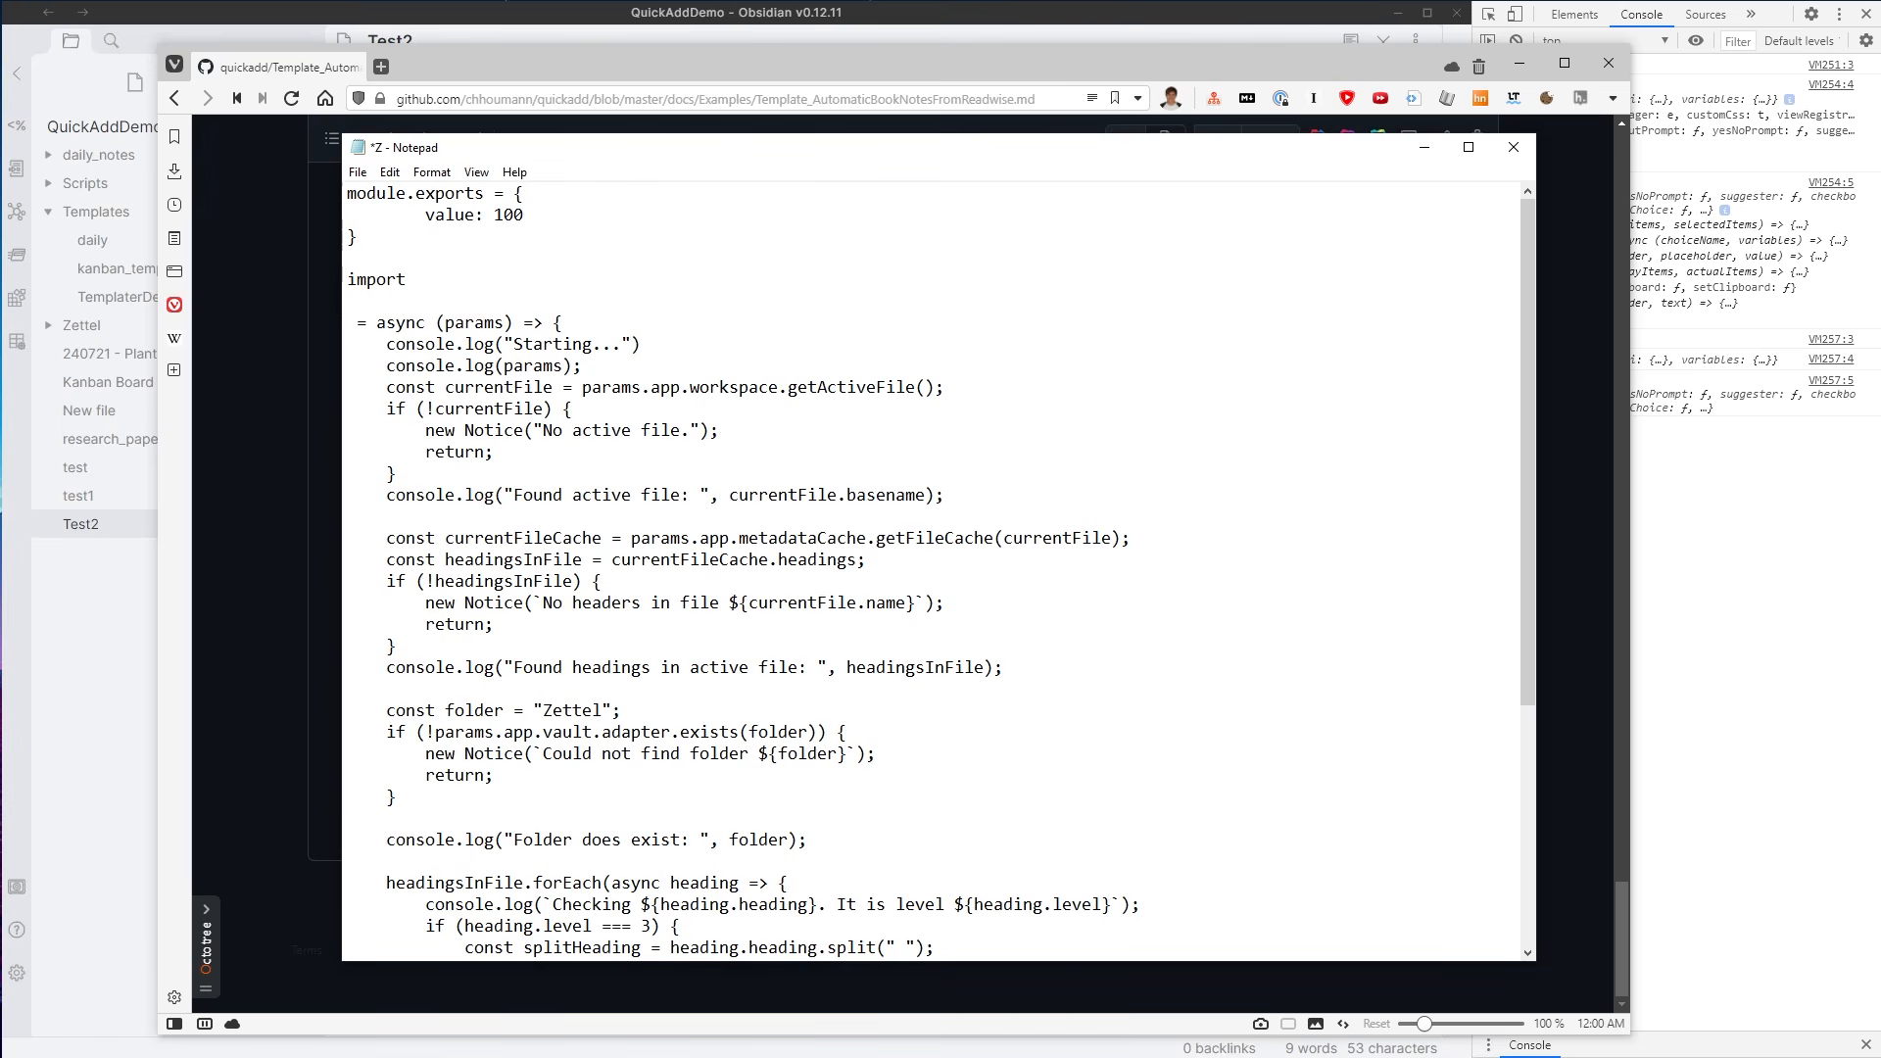
type("module ")
type("{")
key("BackSpace")
type("} from")
key("ctrl+p")
key("Escape")
type("\"\"")
key("Left")
type("./")
type("modu.")
type(".")
key("Left")
key("Left")
type("l")
key("End")
type(";")
key("Return")
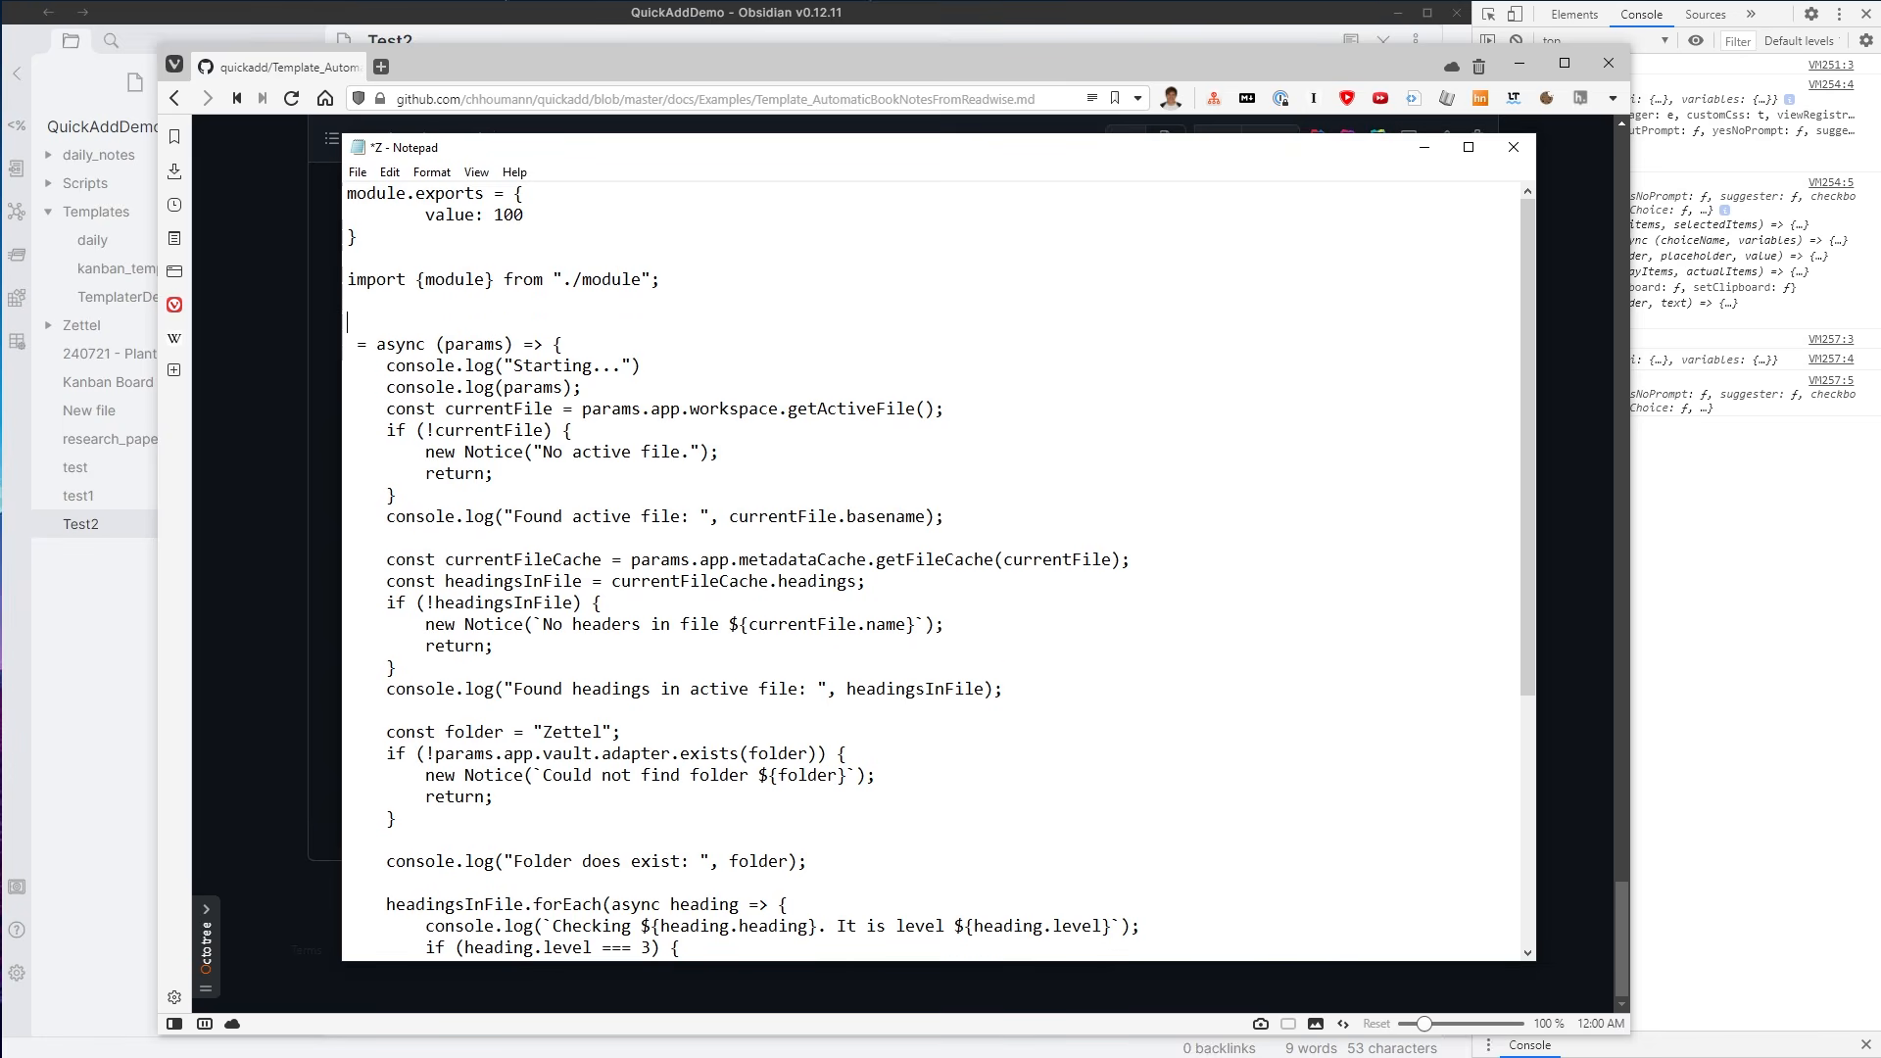
- Add the call module.doSomething(); below the import line, followed by blank lines
type("module.doSomething()2")
key("BackSpace")
type(";")
key("Return")
key("Return")
key("Up")
key("Up")
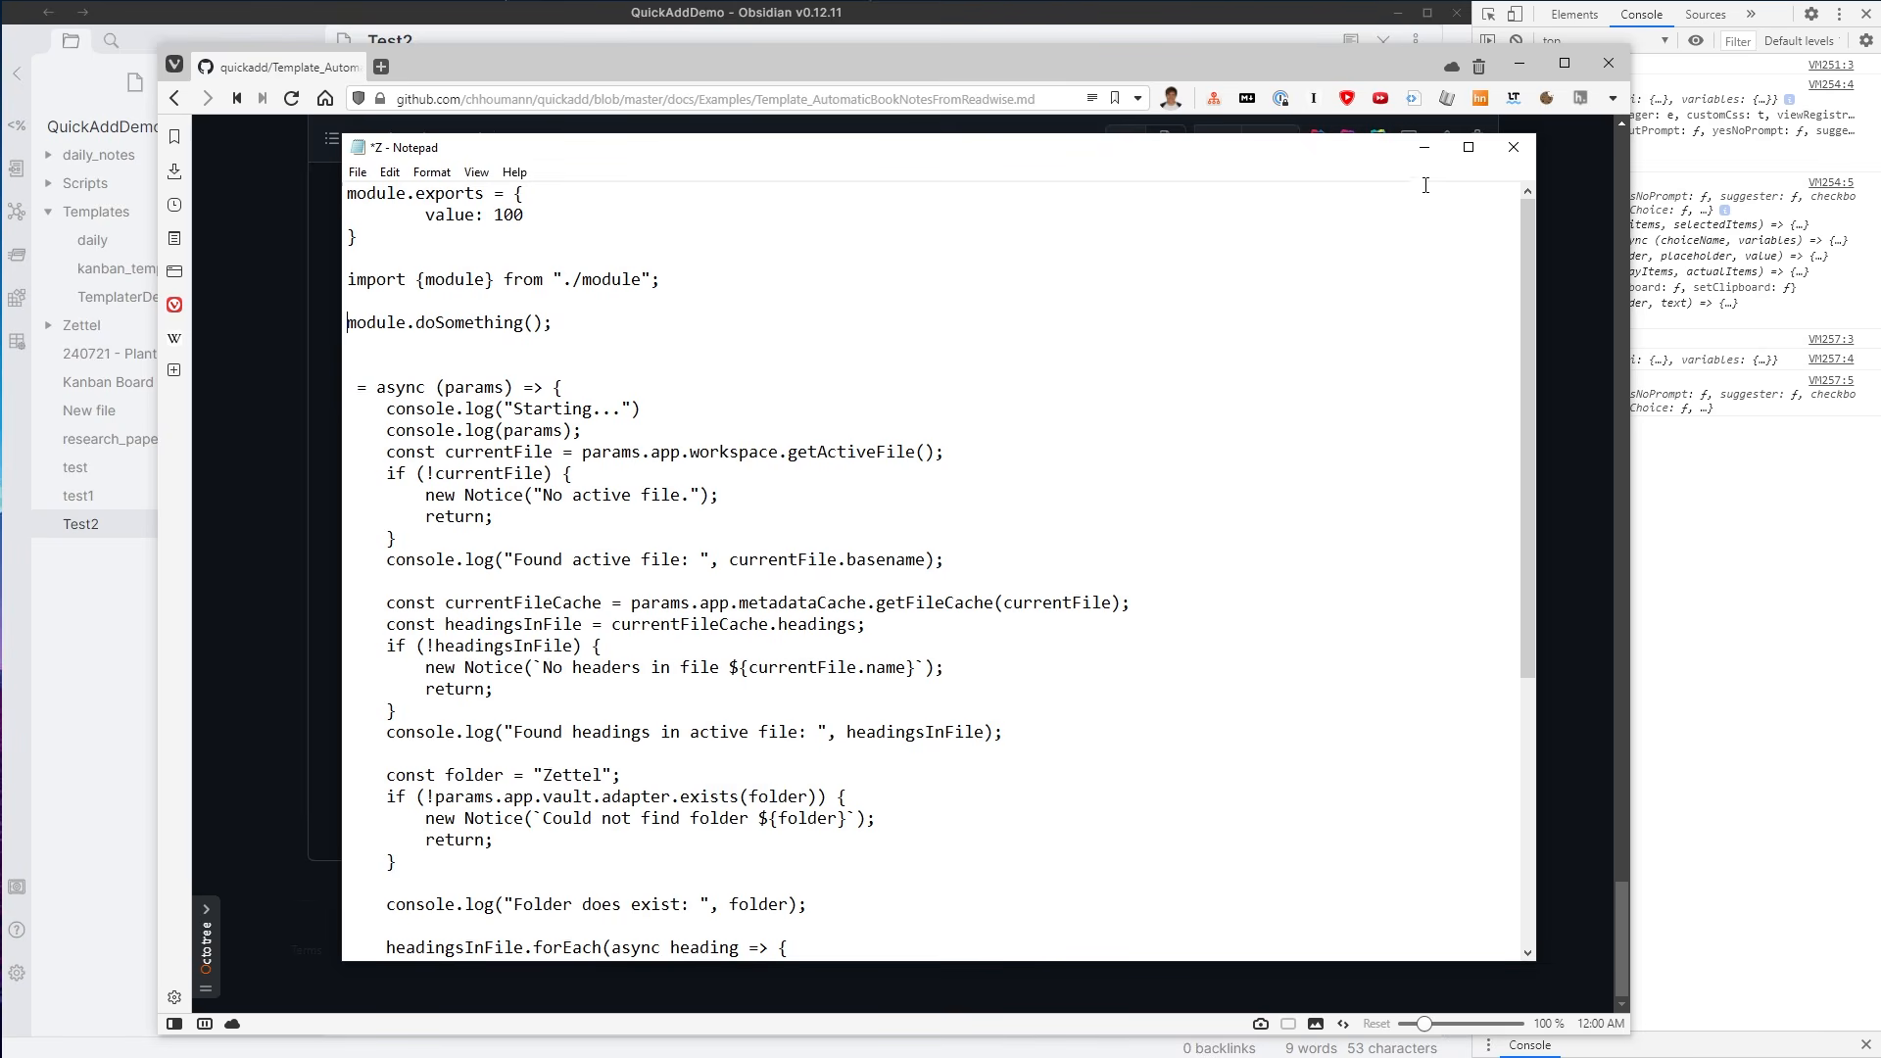
- Switch back to Obsidian and close the Test2 note
left_click(1656, 561)
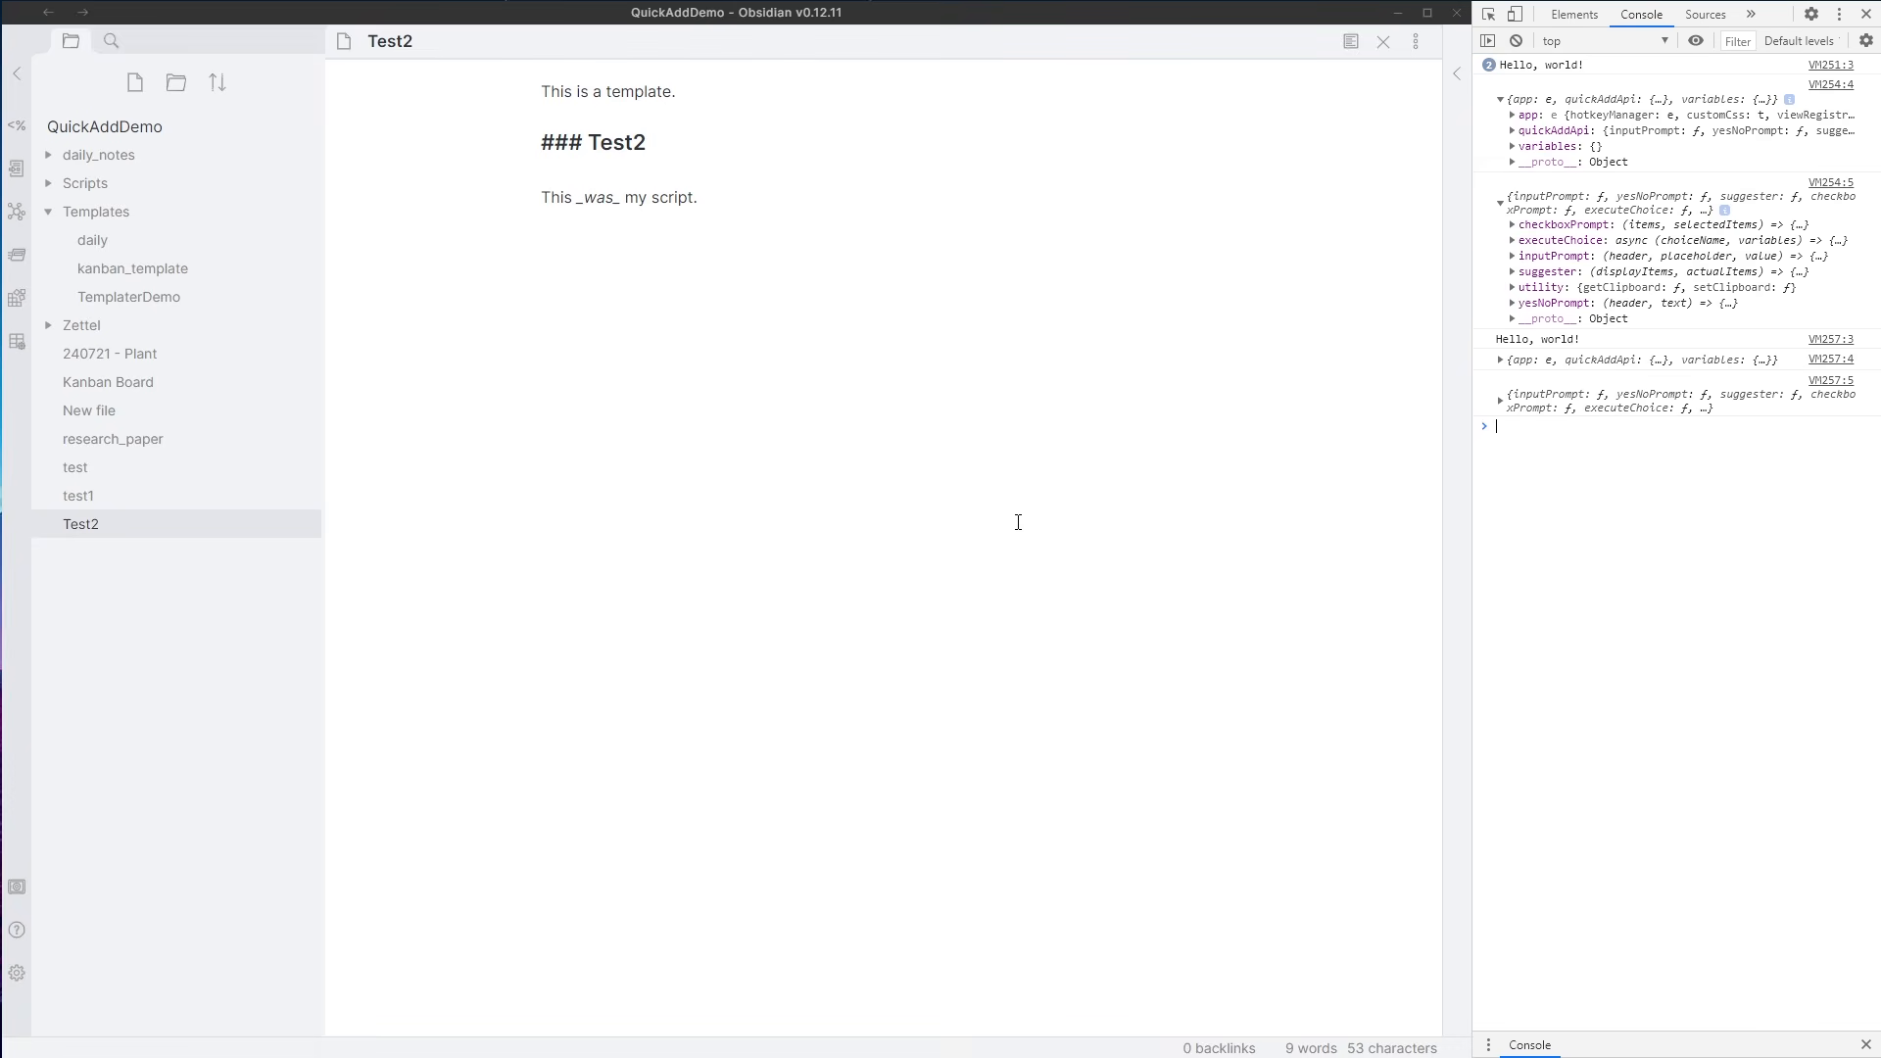
left_click(1383, 42)
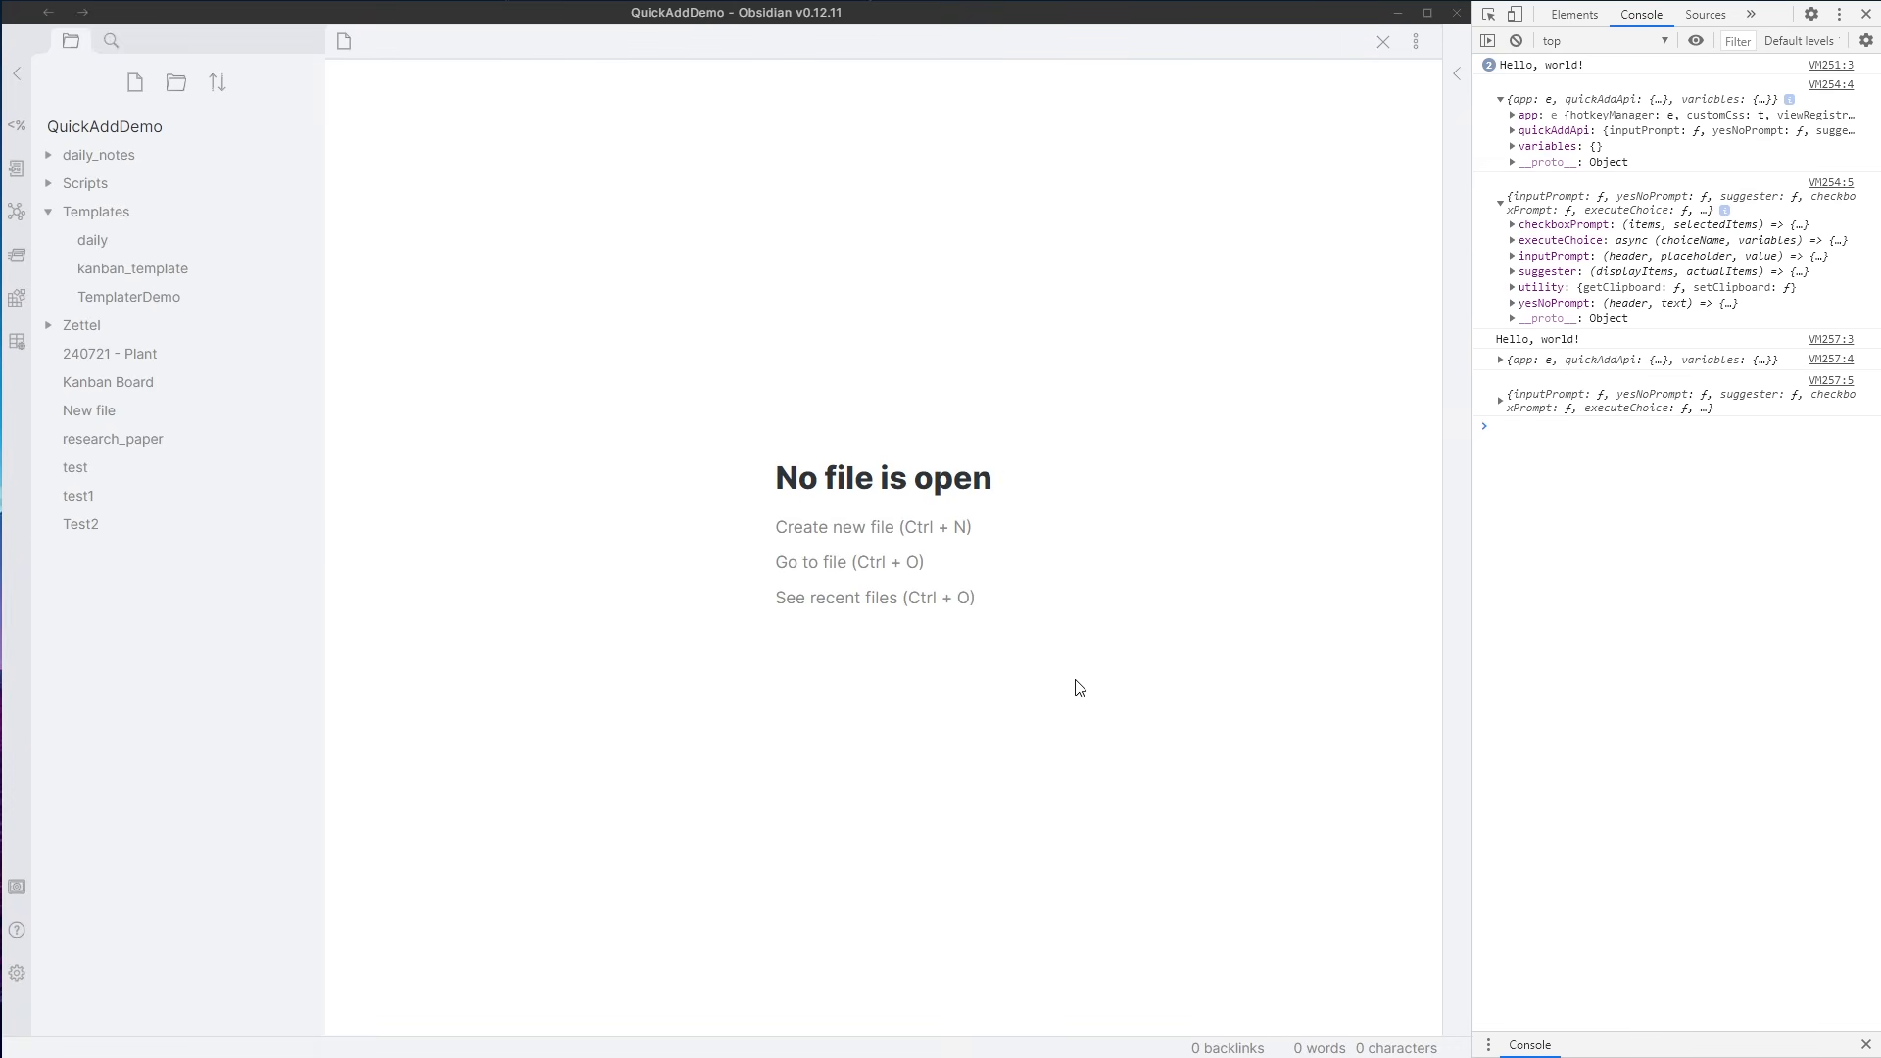